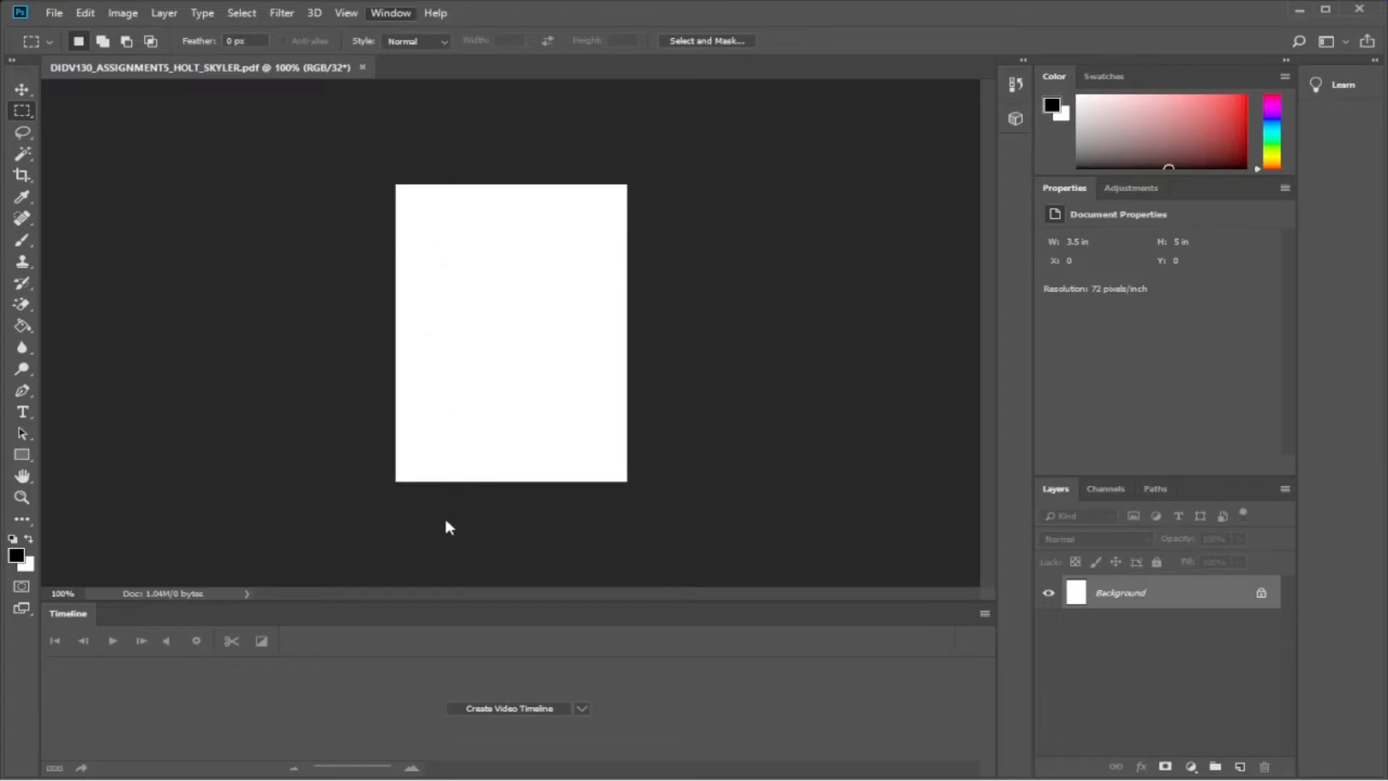
Close the timeline, duplicate the Background layer as "Original Room", and hide the Background layer.
{"action": "left_click", "coordinate": [441, 551]}
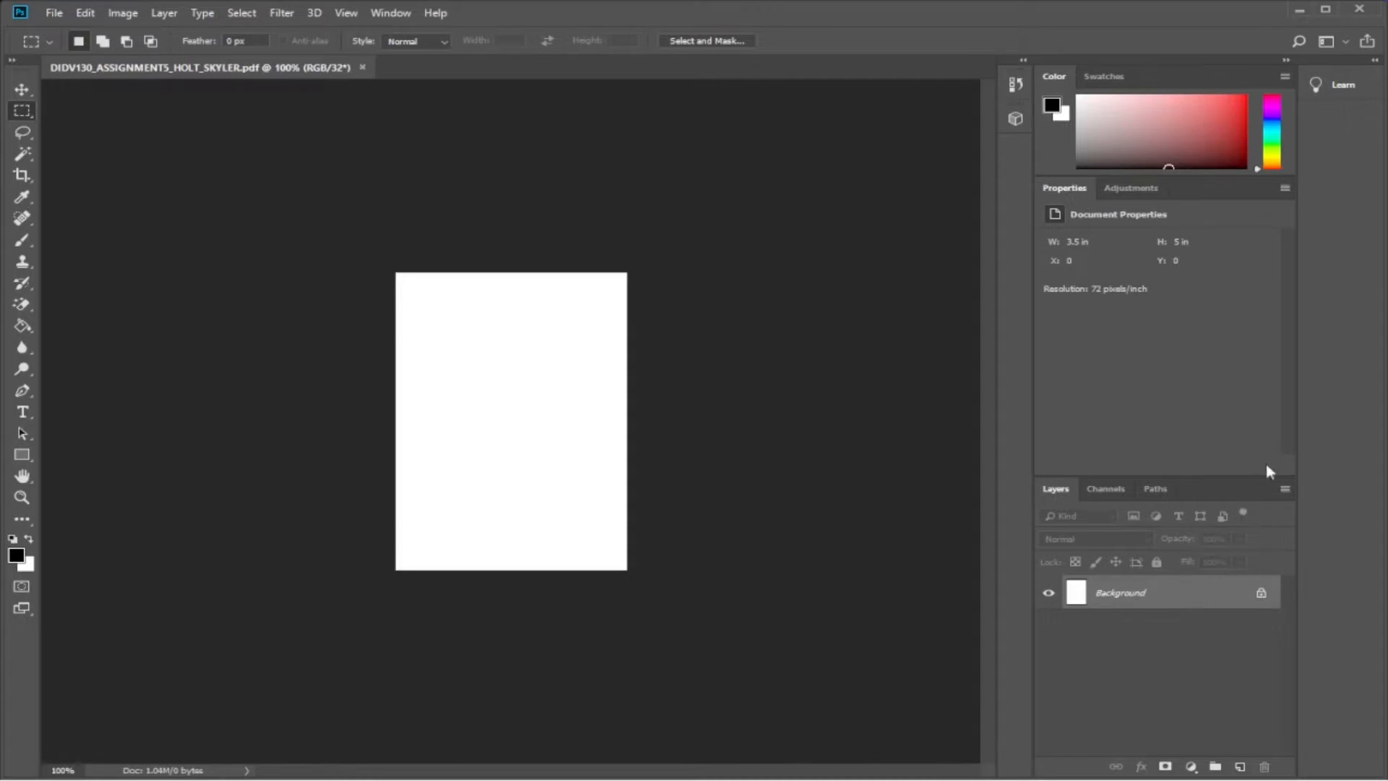
{"action": "key", "text": "ctrl+o"}
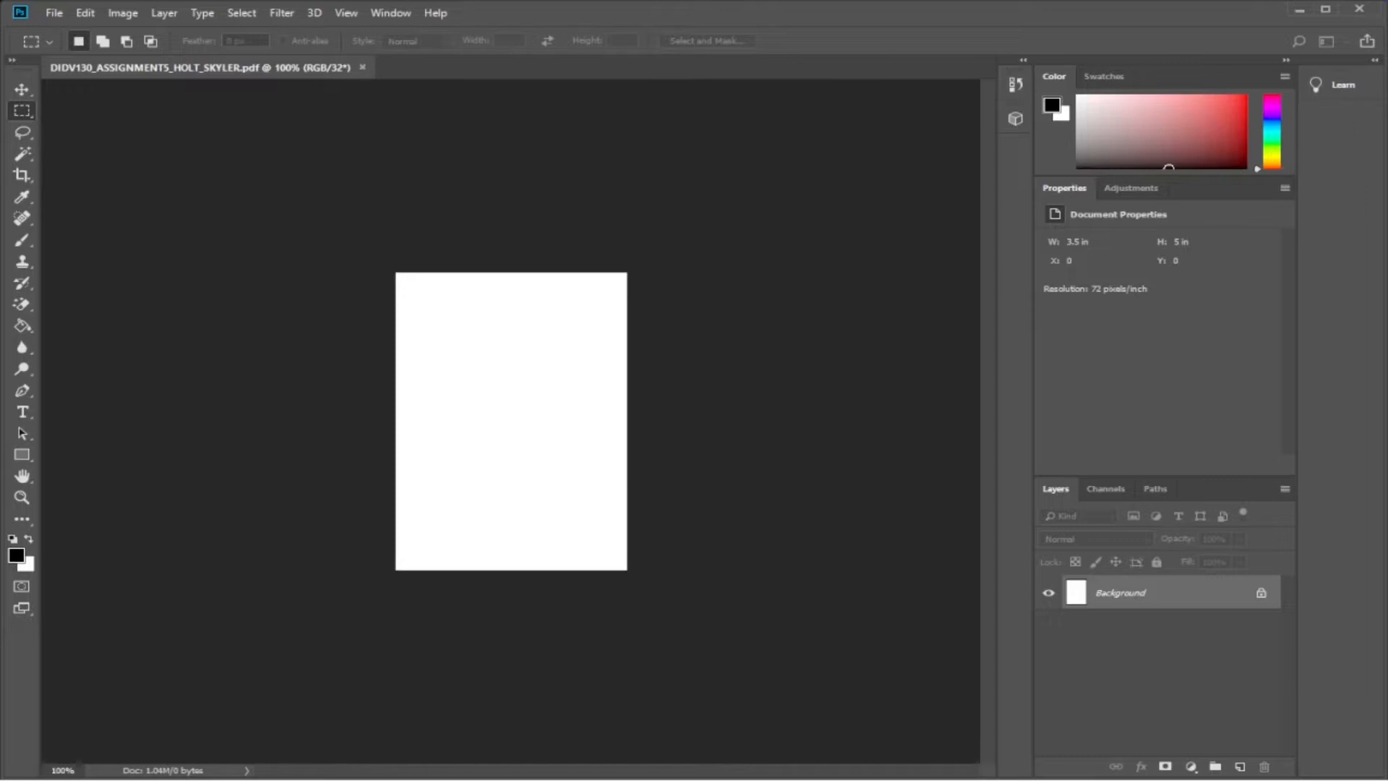
{"action": "key", "text": "Return"}
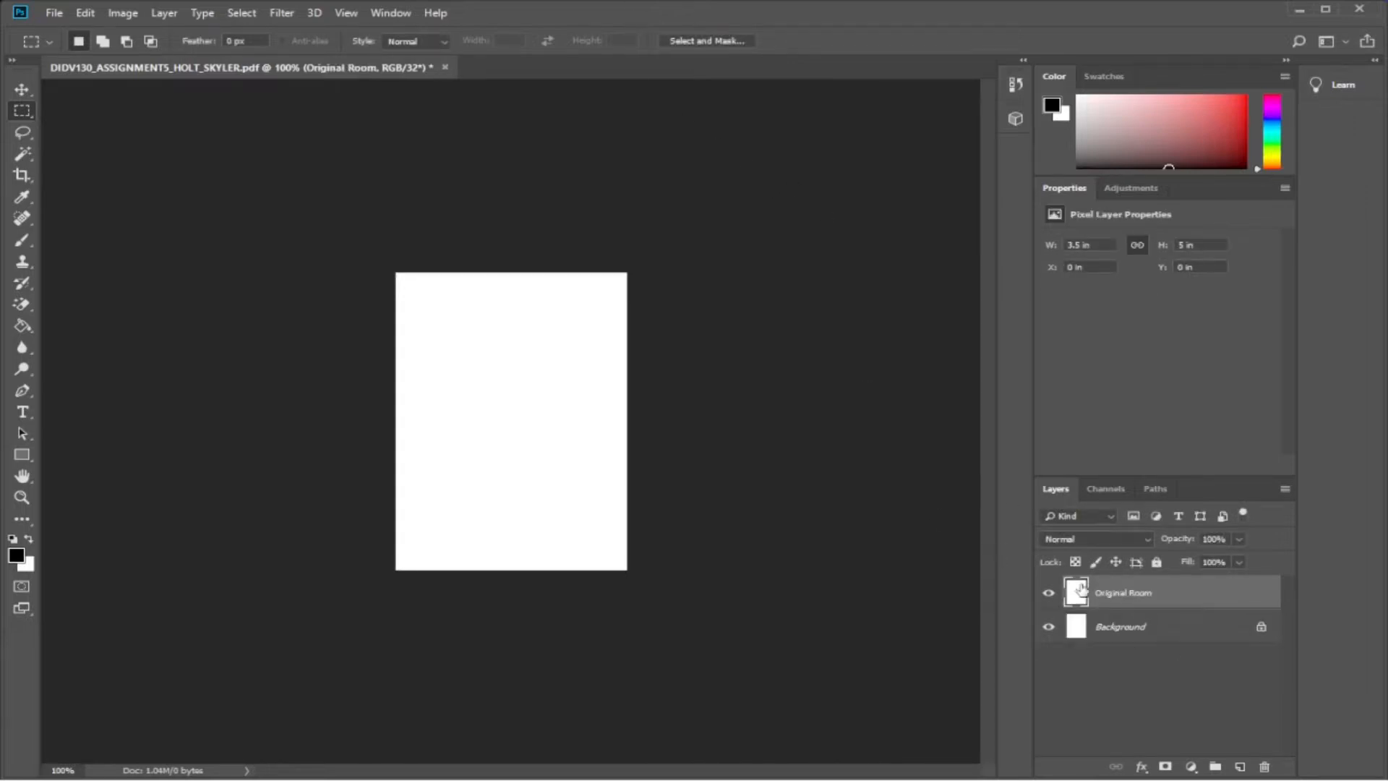
{"action": "left_click", "coordinate": [1048, 627]}
{"action": "left_click", "coordinate": [1076, 663]}
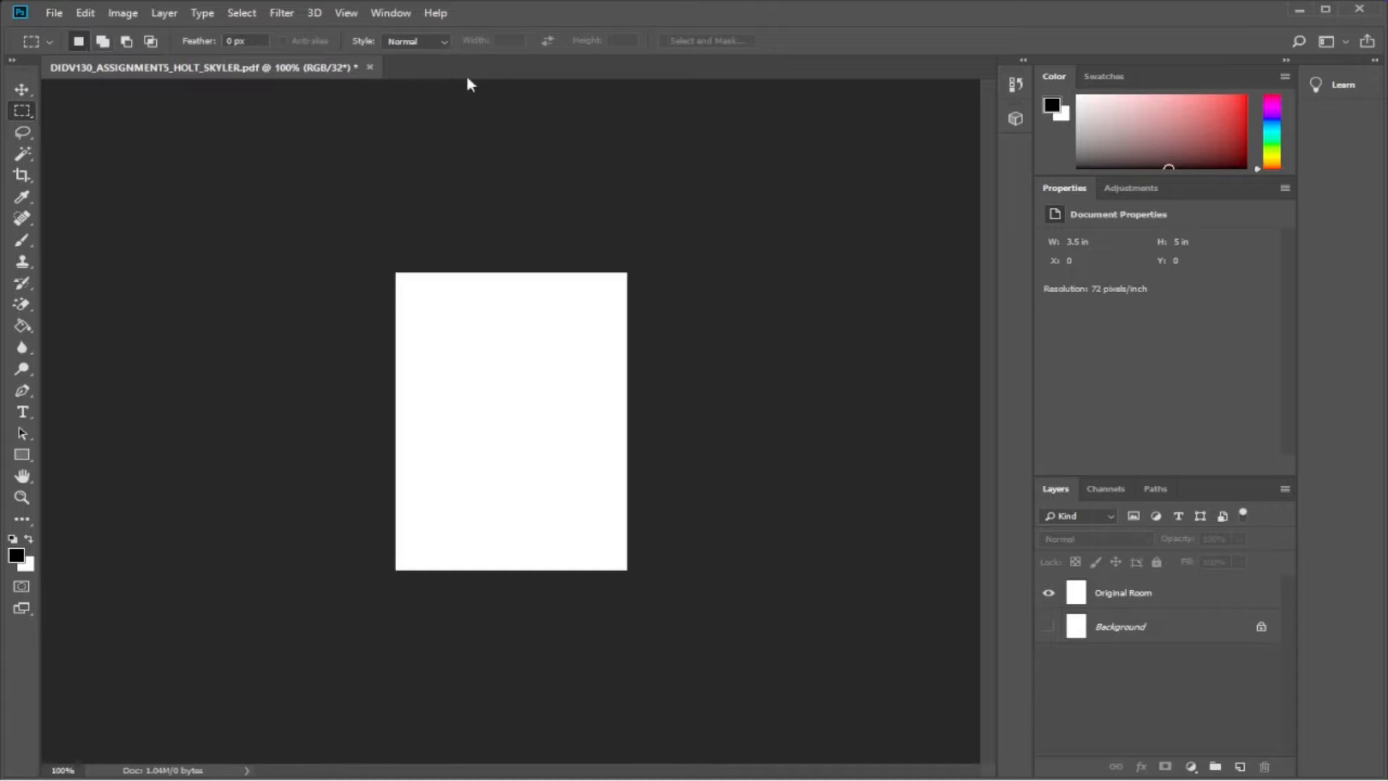
Open commercial-interior-design.jpeg and marquee-select the green-wall half of the room, about 2 in wide and the full image height.
{"action": "left_click", "coordinate": [606, 400]}
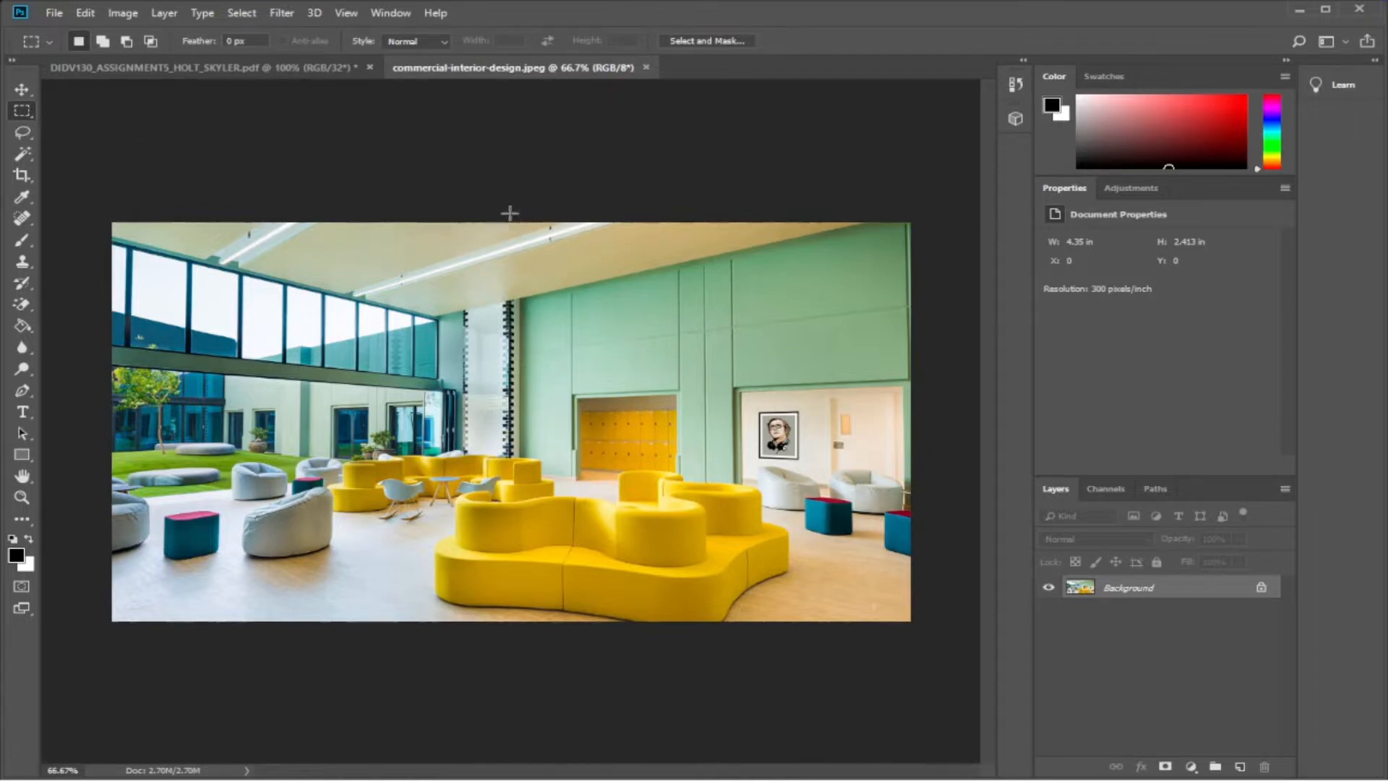
{"action": "left_click_drag", "start_coordinate": [533, 219], "coordinate": [667, 379]}
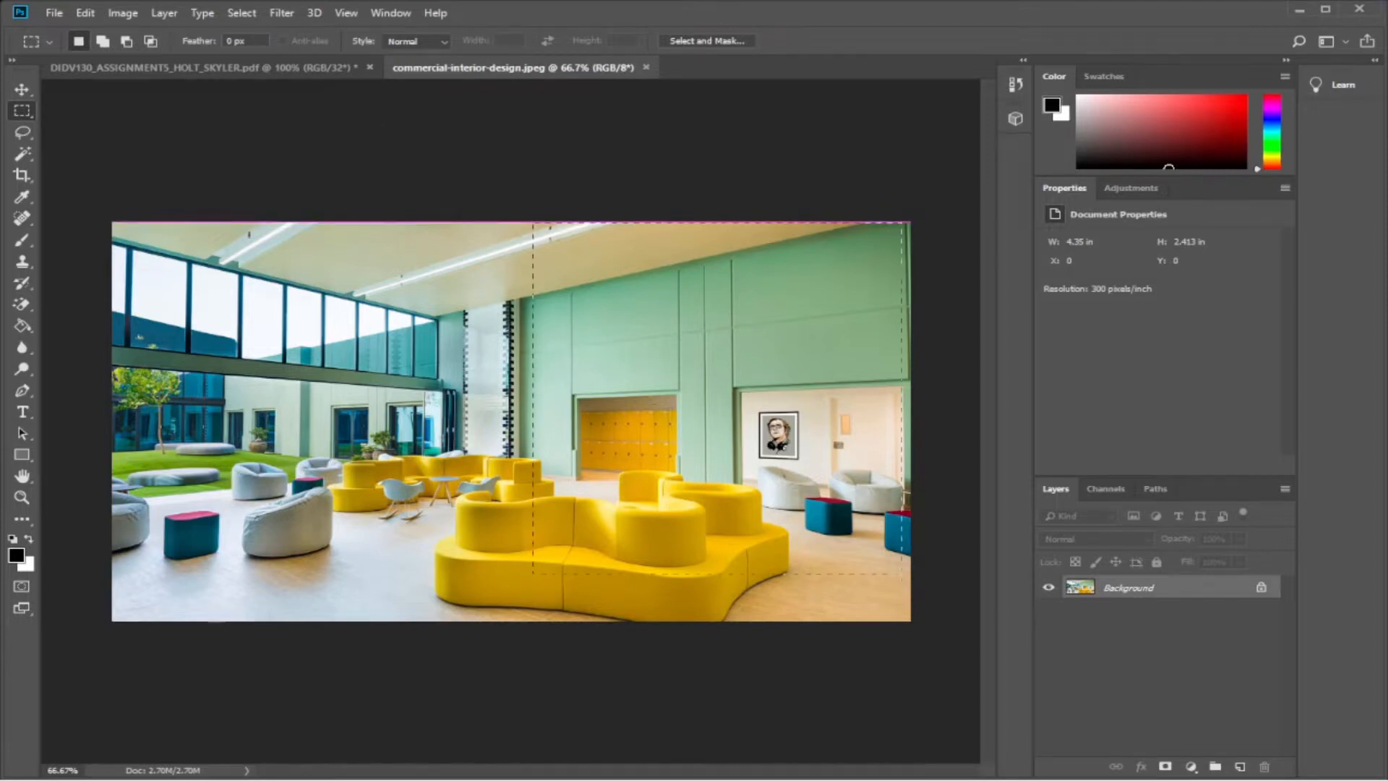
{"action": "left_click_drag", "start_coordinate": [901, 574], "coordinate": [899, 621]}
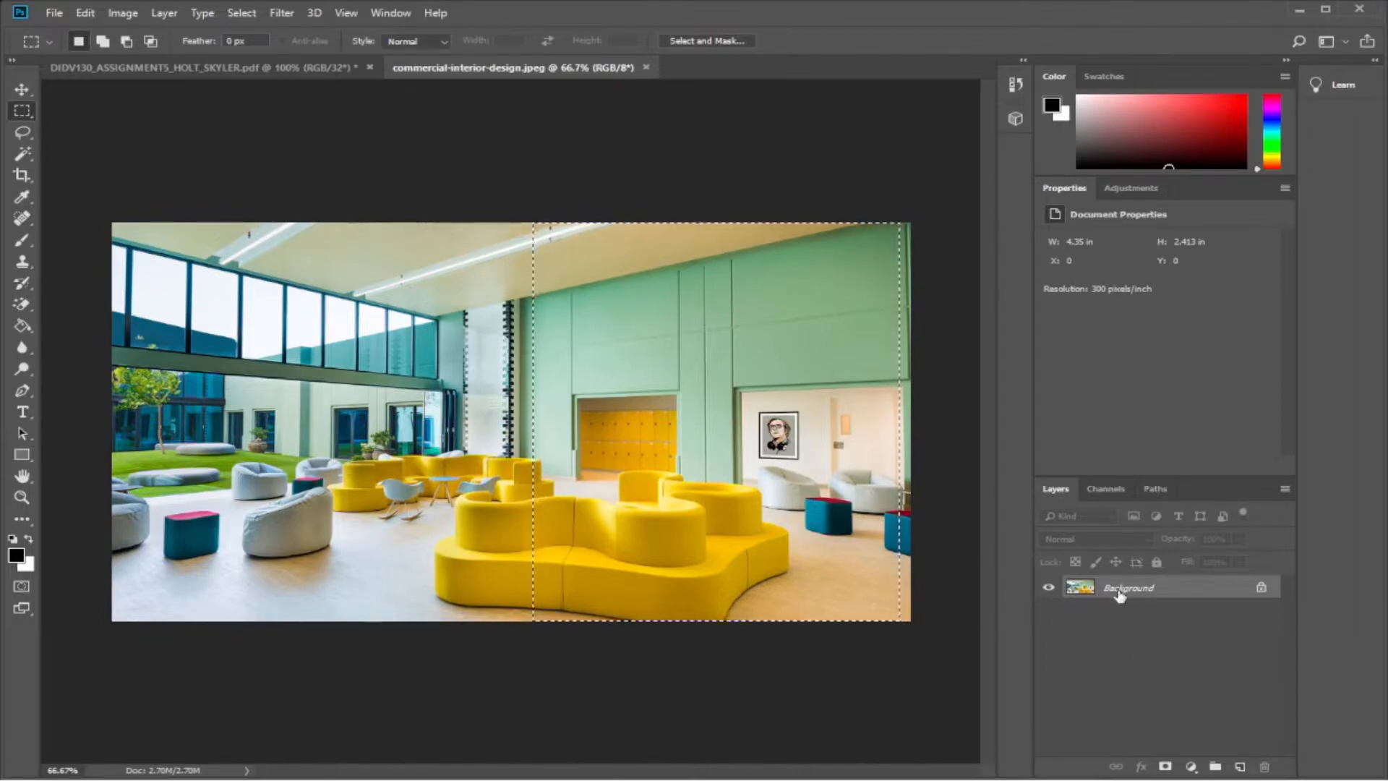
Duplicate the photo's Background layer, copy the selected area to its own layer, and show only that layer.
{"action": "key", "text": "Delete"}
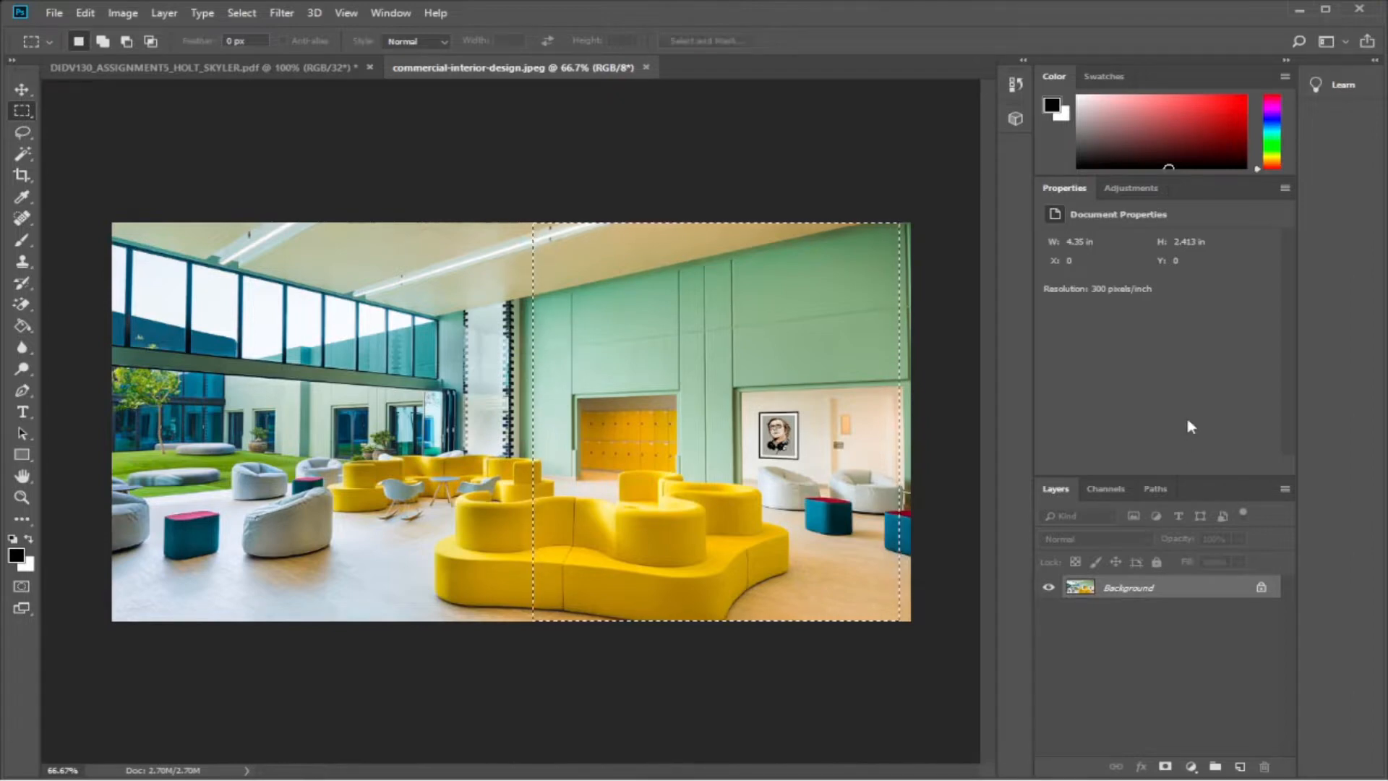
{"action": "left_click", "coordinate": [833, 211]}
{"action": "left_click", "coordinate": [1050, 610]}
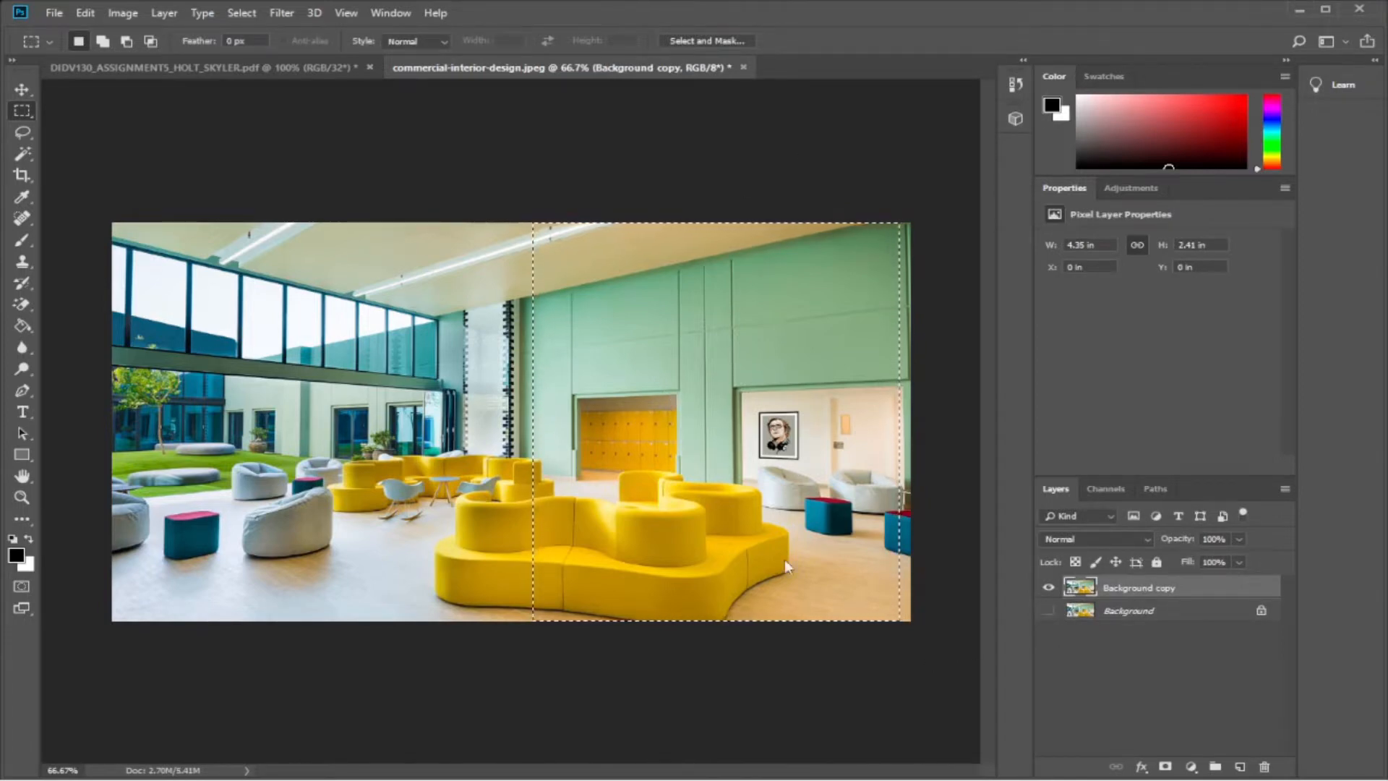
{"action": "key", "text": "ctrl+j"}
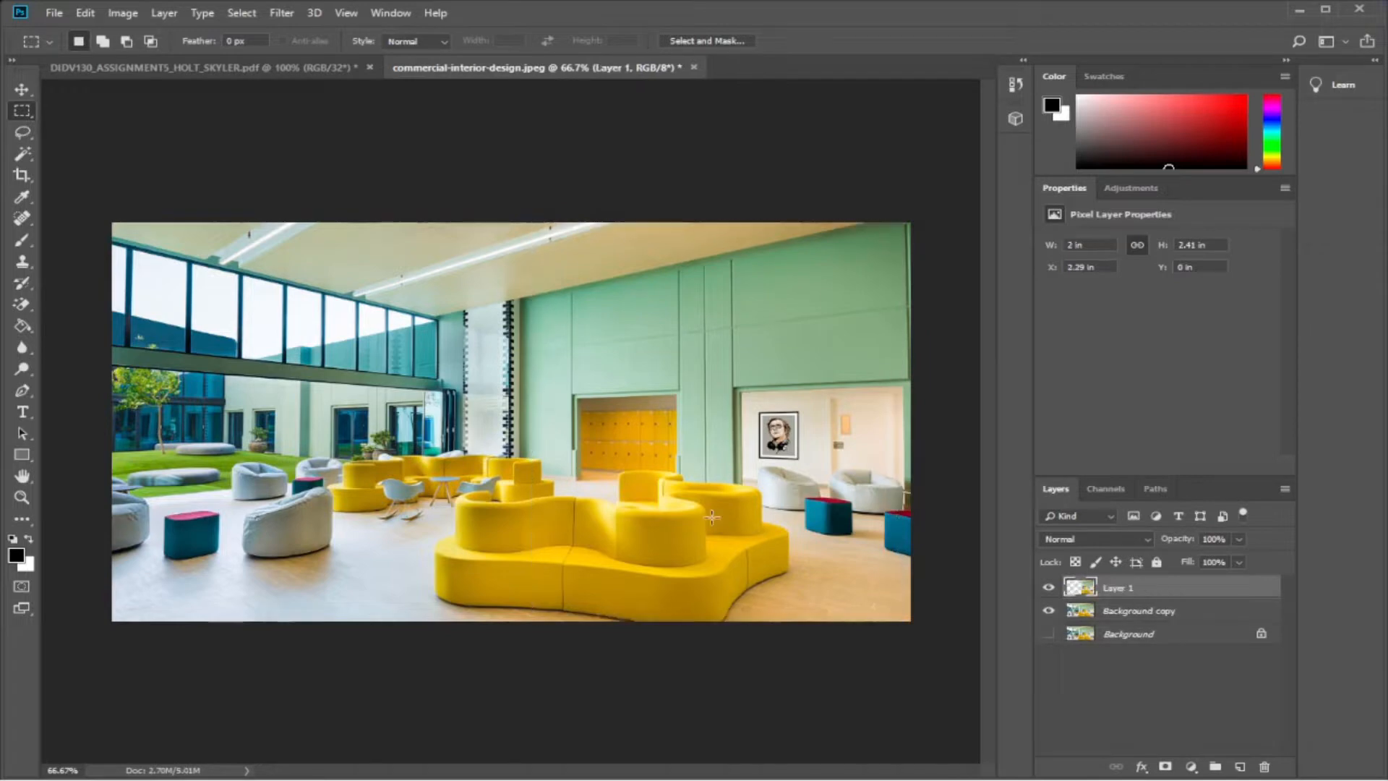
{"action": "left_click", "coordinate": [1048, 611]}
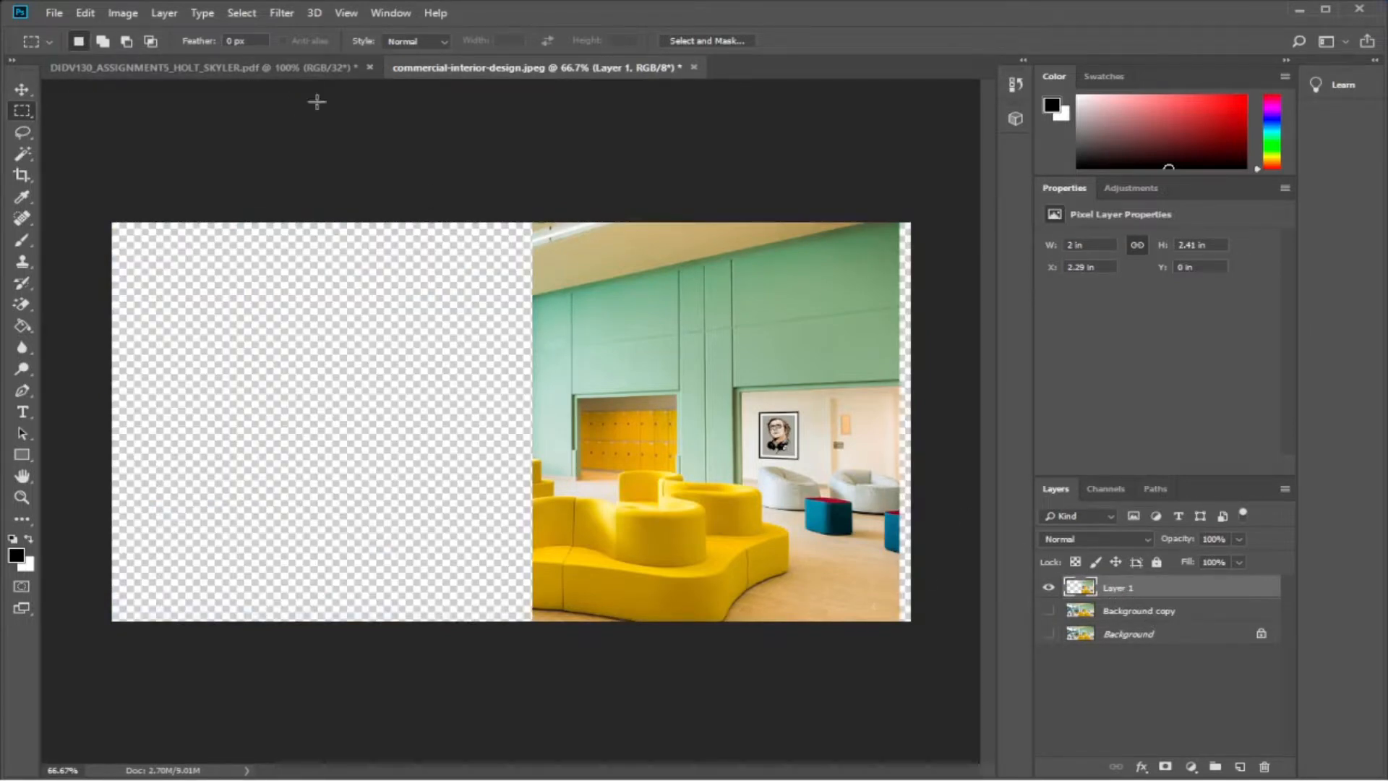
Move the cropped room layer from the photo into the assignment PDF document.
{"action": "left_click", "coordinate": [22, 89]}
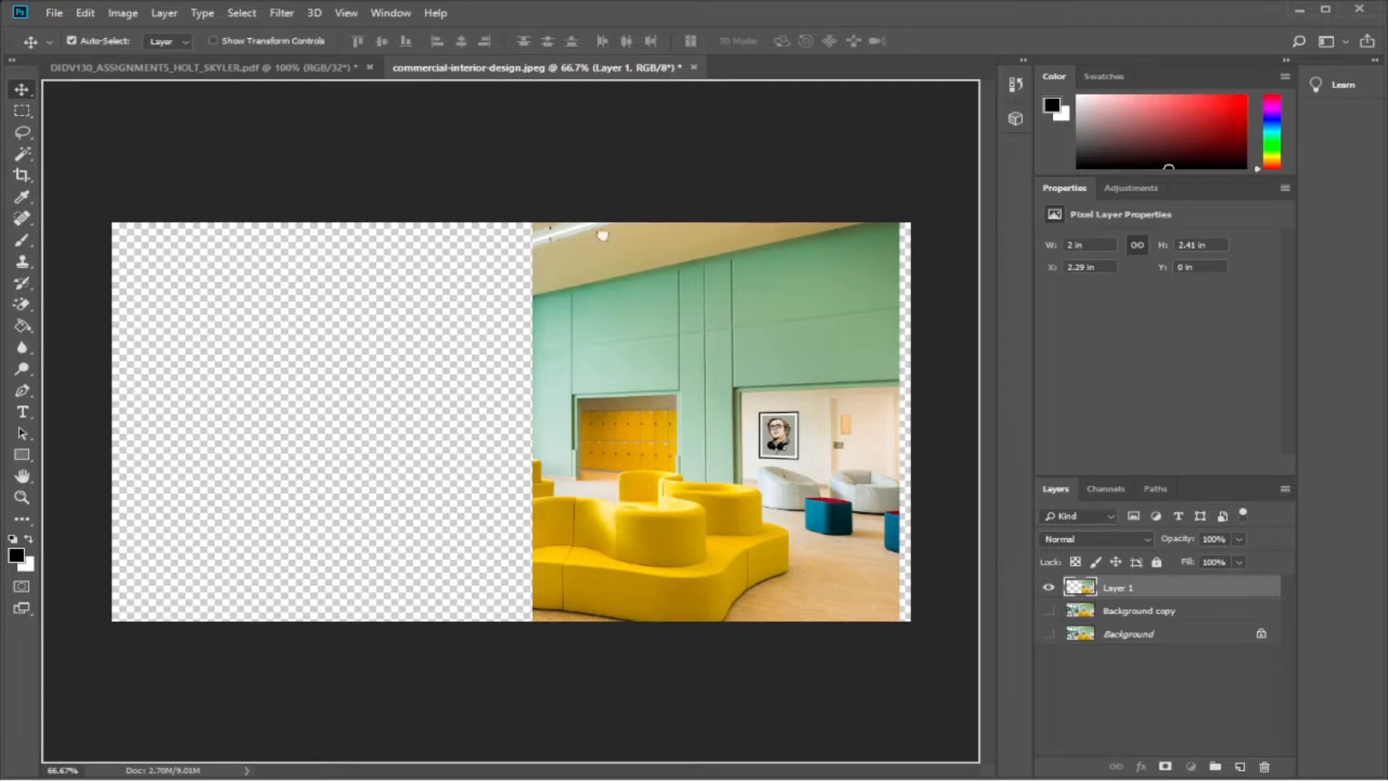
{"action": "left_click", "coordinate": [258, 70]}
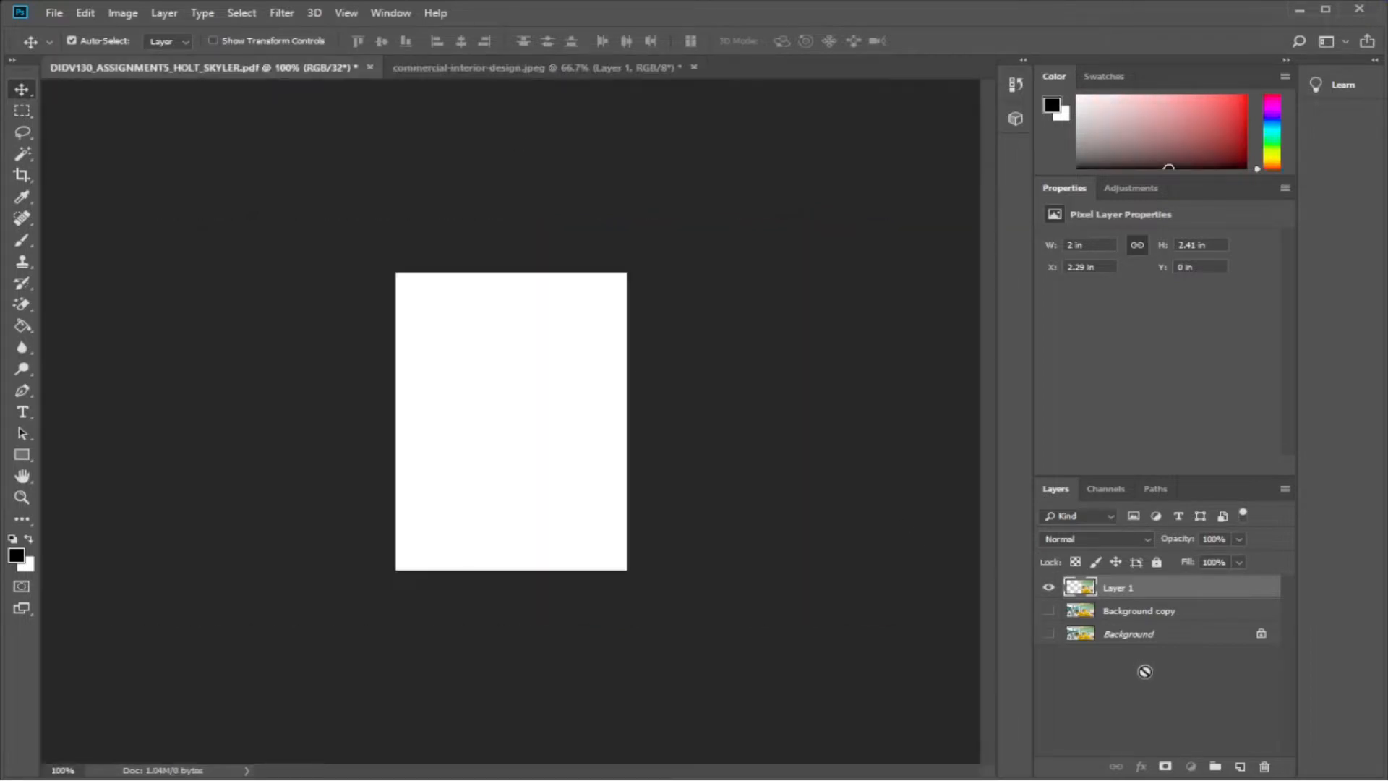
{"action": "left_click_drag", "start_coordinate": [1106, 584], "coordinate": [532, 307]}
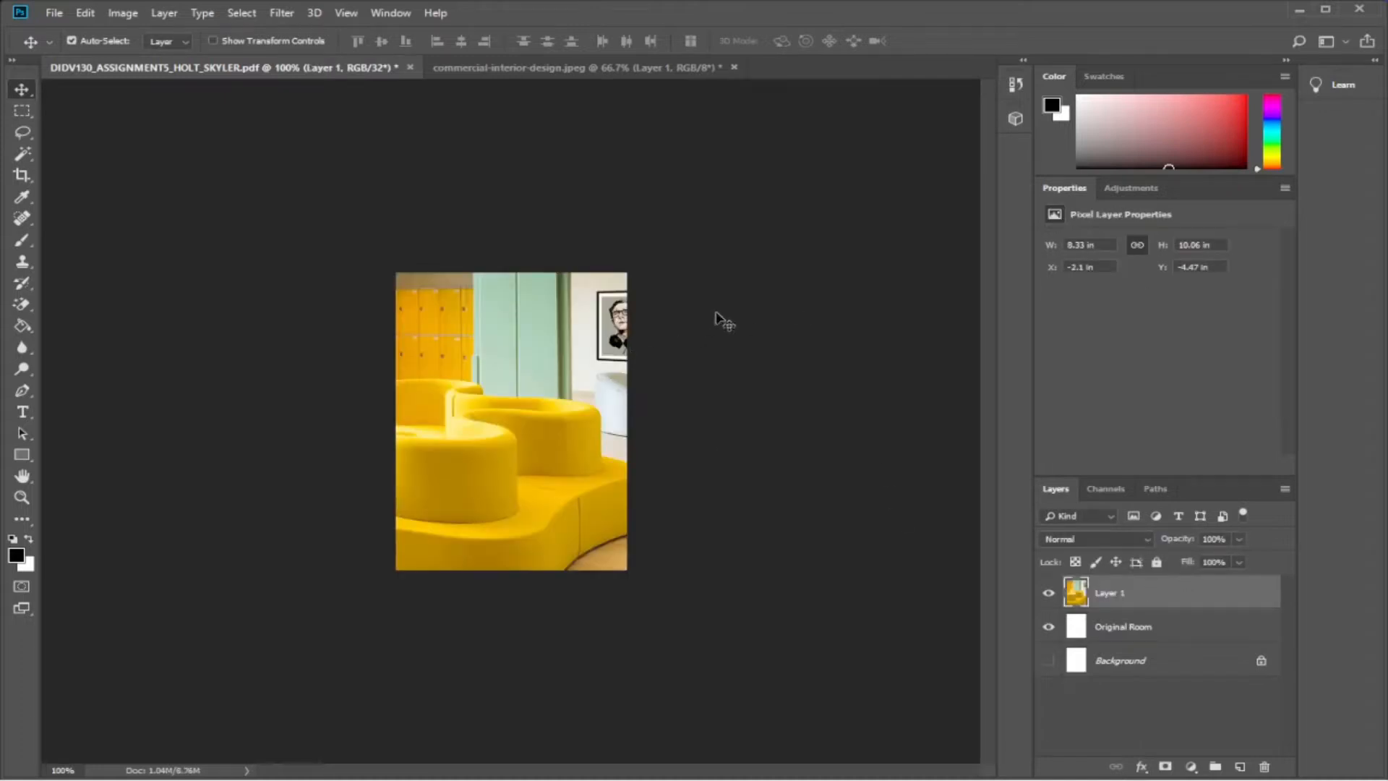
Reposition the room layer so its left edge meets the canvas edge at X 0 in, with Y about 0.4 in.
{"action": "left_click", "coordinate": [22, 497]}
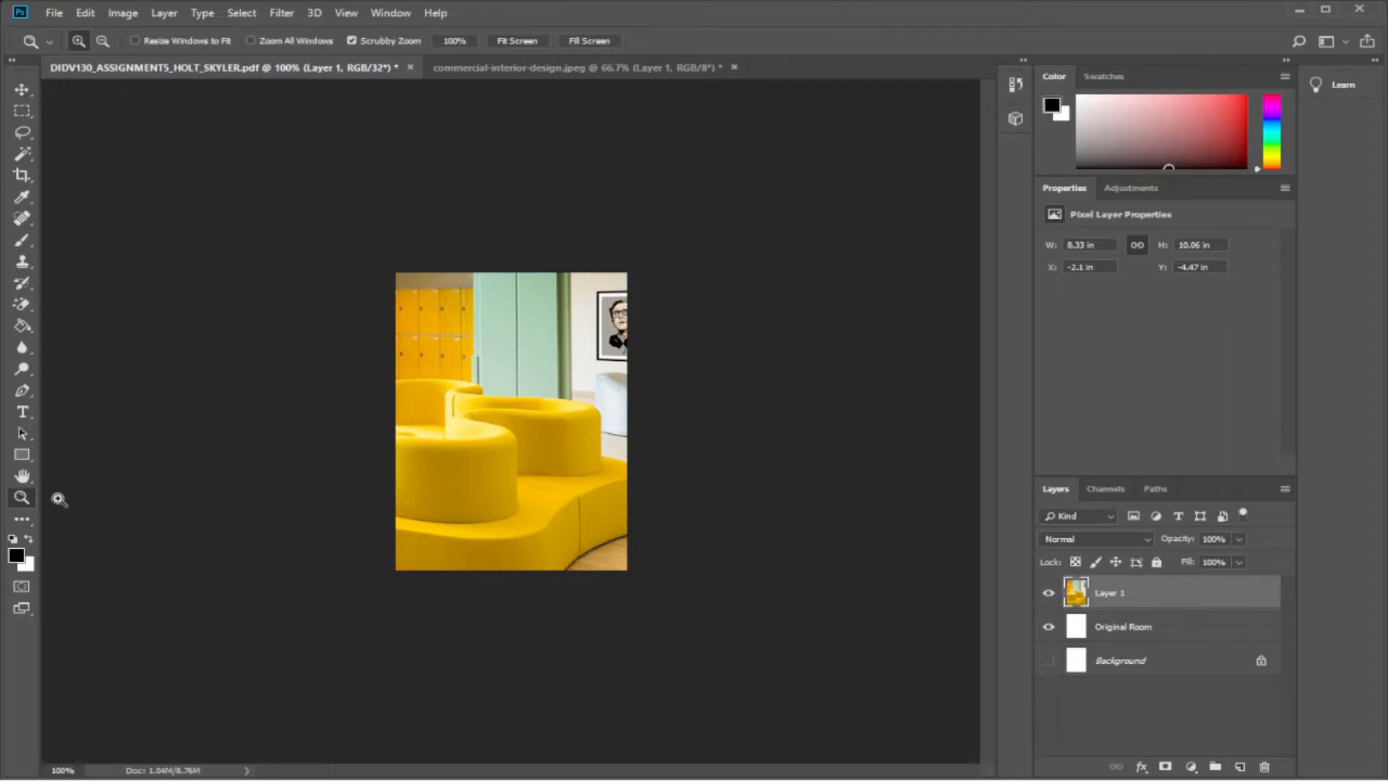
{"action": "left_click", "coordinate": [102, 41]}
{"action": "left_click", "coordinate": [365, 443]}
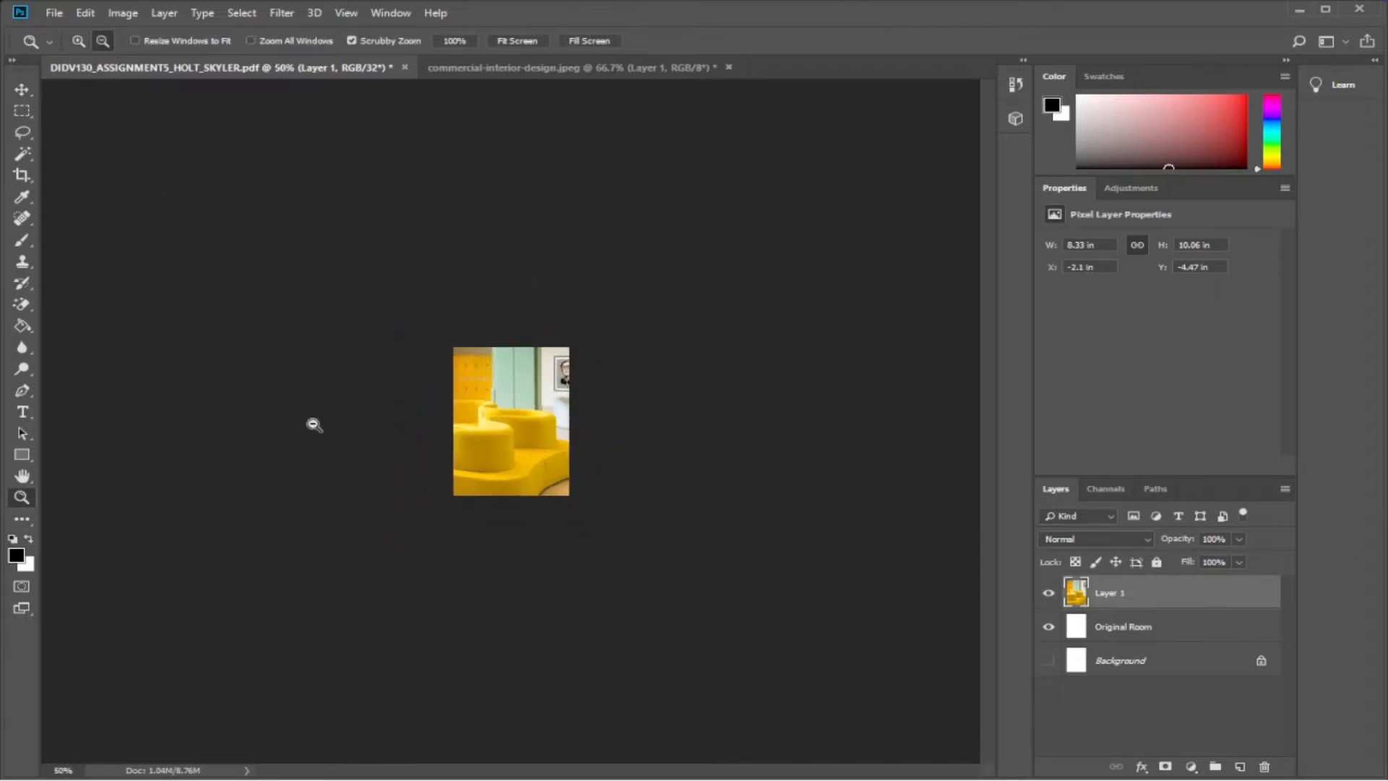
{"action": "left_click", "coordinate": [78, 40]}
{"action": "left_click", "coordinate": [406, 456]}
{"action": "left_click", "coordinate": [406, 455]}
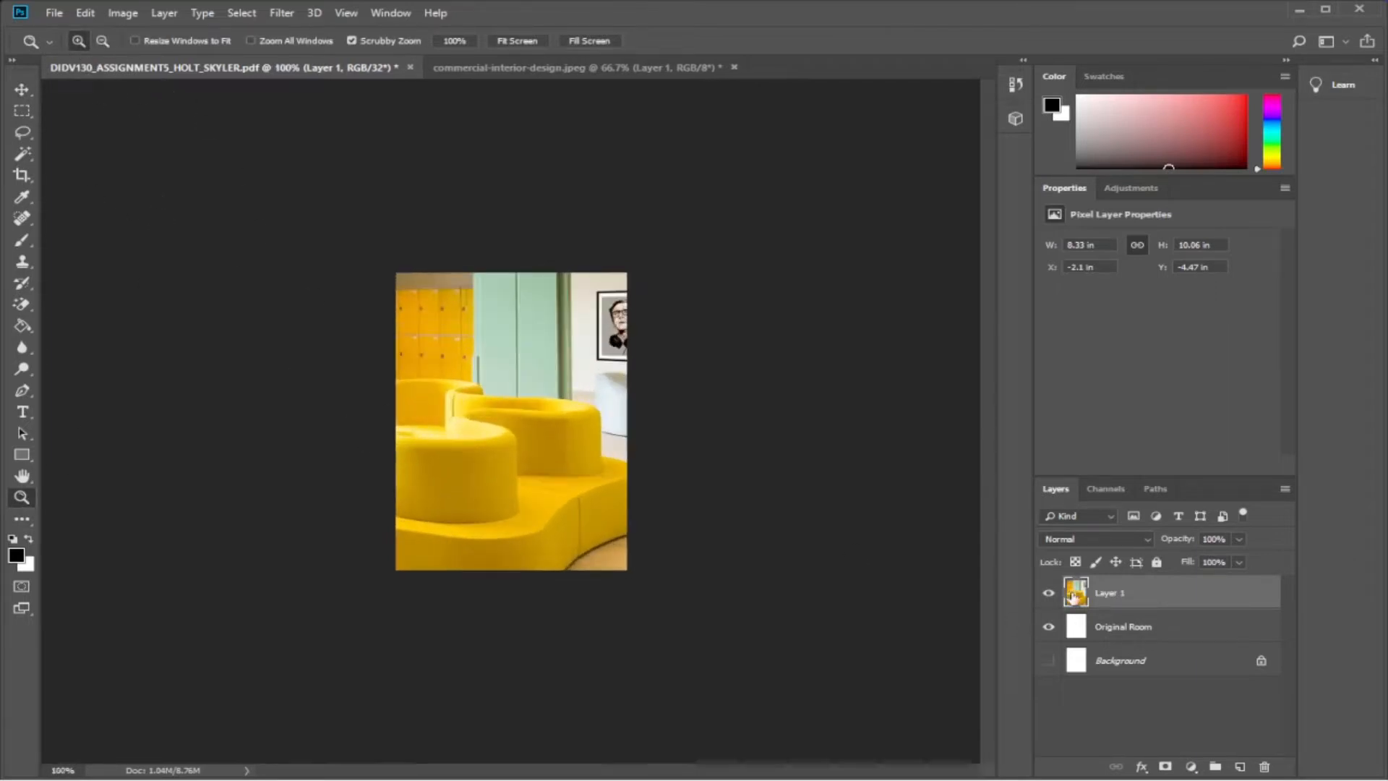
{"action": "left_click", "coordinate": [22, 90]}
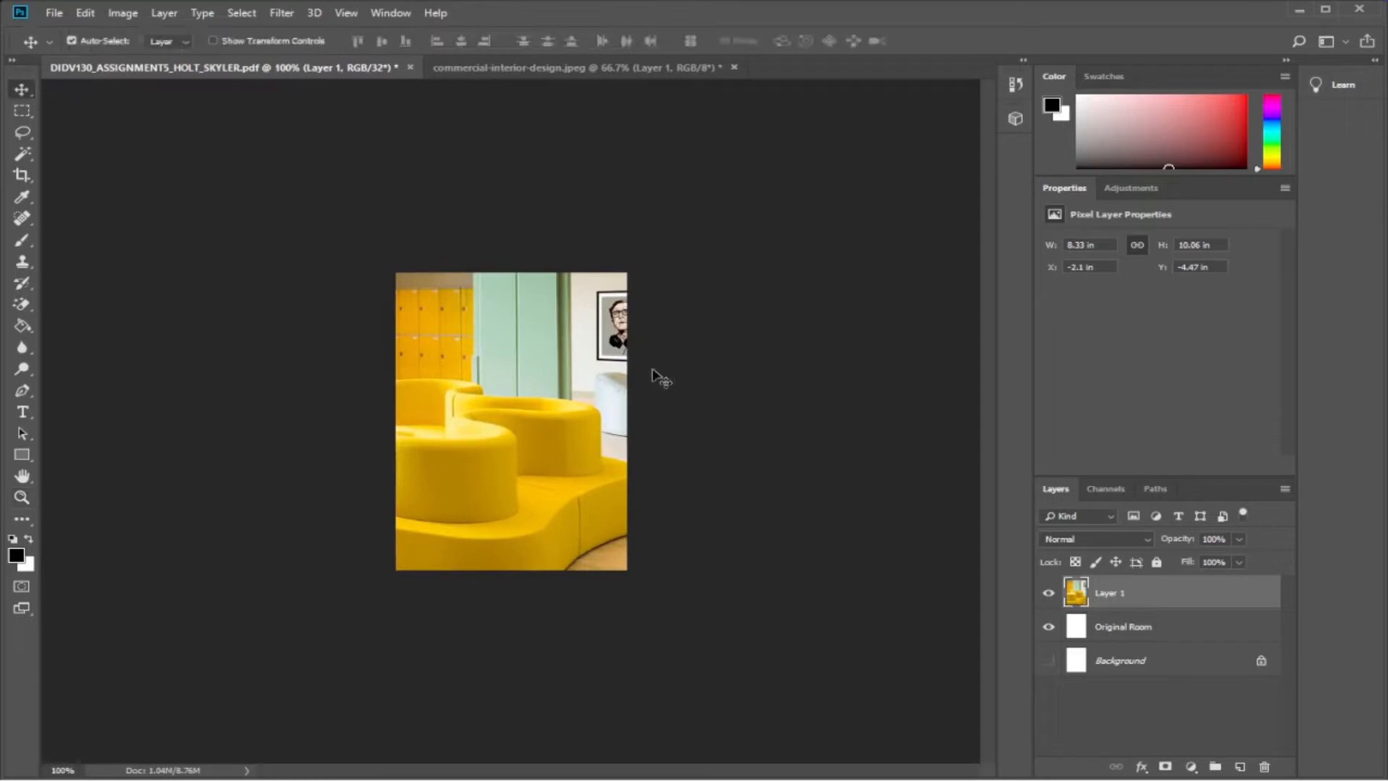
{"action": "left_click_drag", "start_coordinate": [587, 329], "coordinate": [480, 344]}
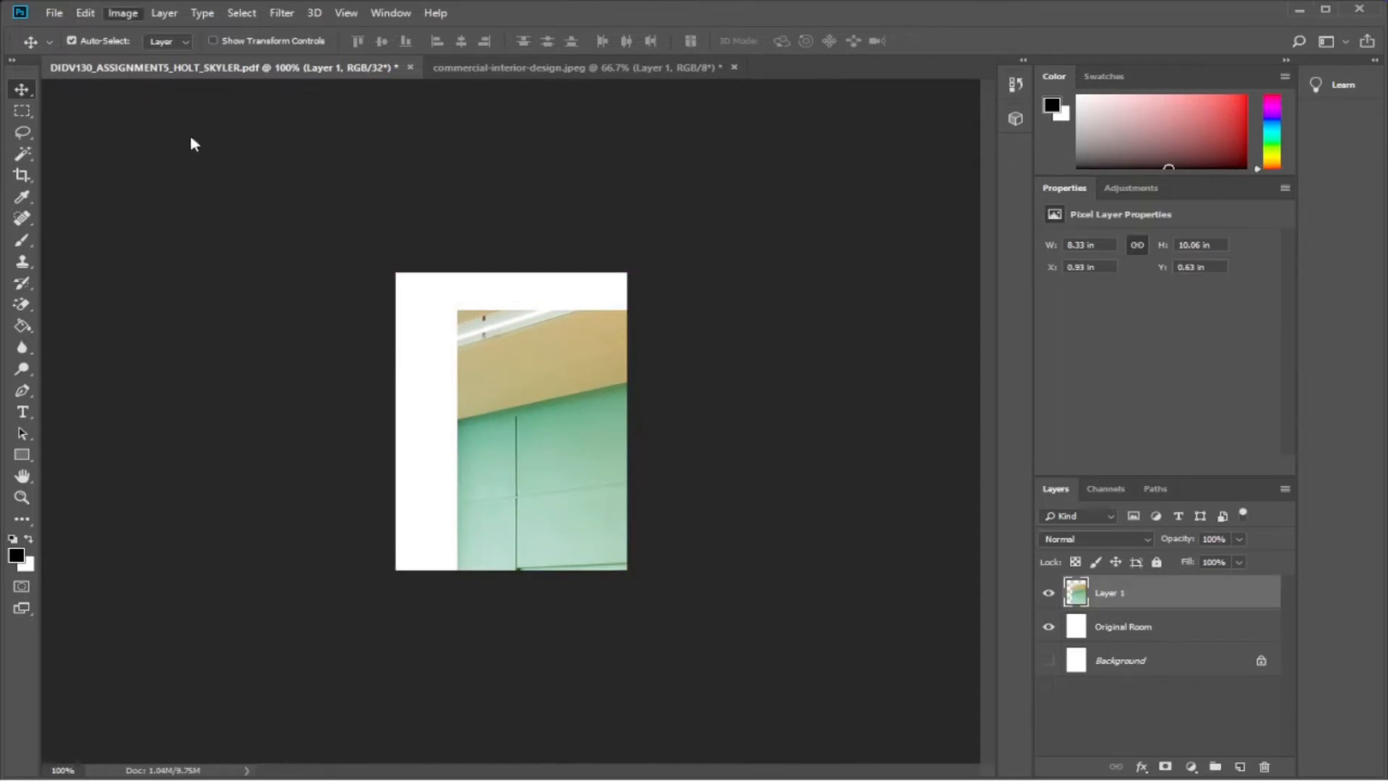
{"action": "key", "text": "h"}
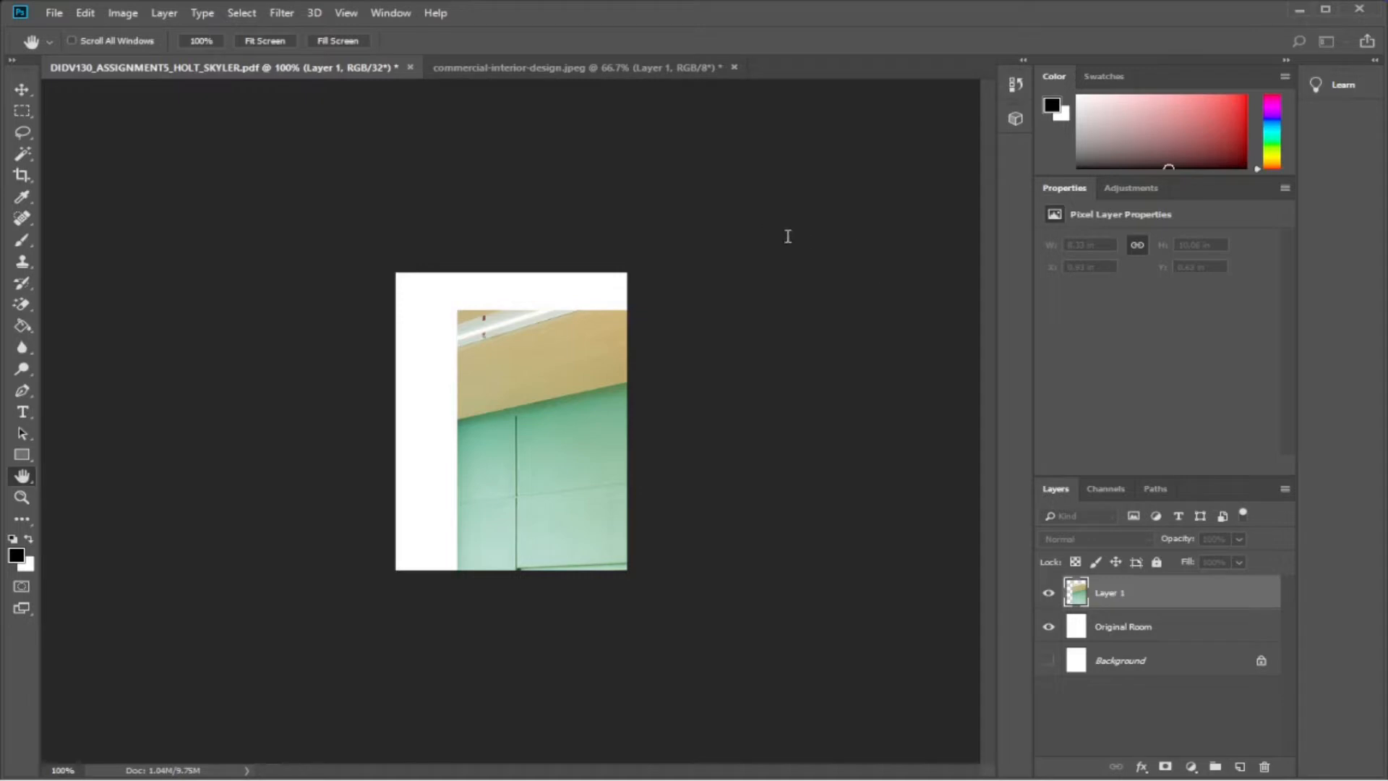
{"action": "key", "text": "v"}
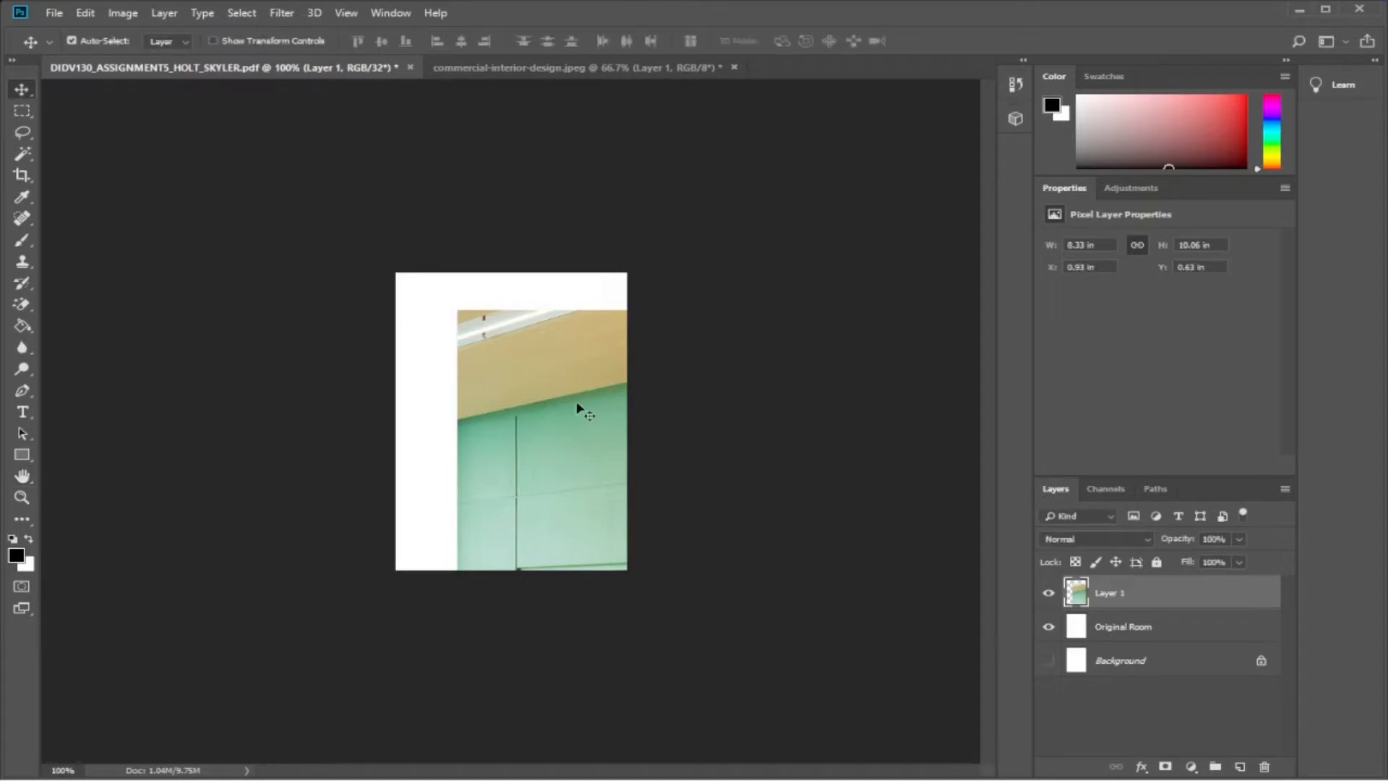
{"action": "left_click_drag", "start_coordinate": [576, 403], "coordinate": [533, 406]}
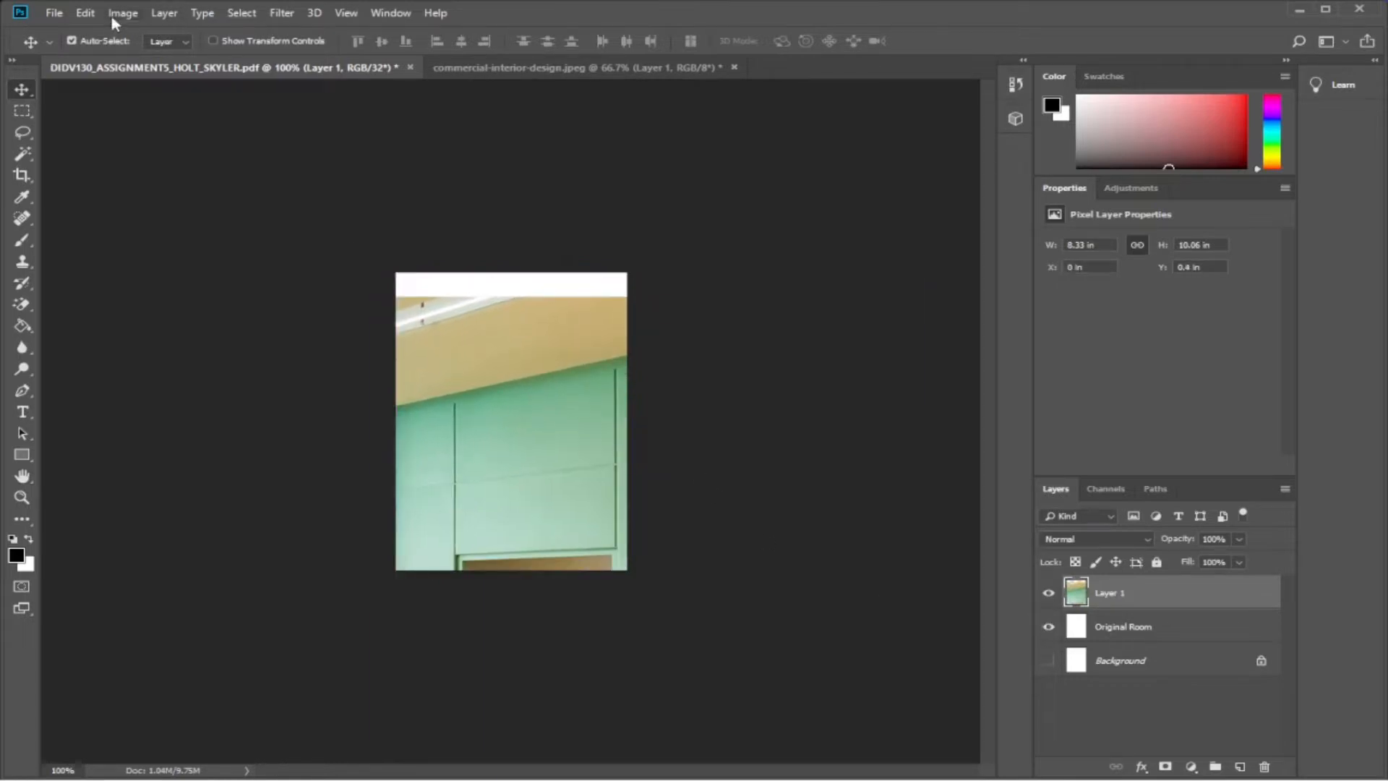
Resize the room layer to 3.5 in wide by 5 in high and move it up to fill the canvas.
{"action": "key", "text": "h"}
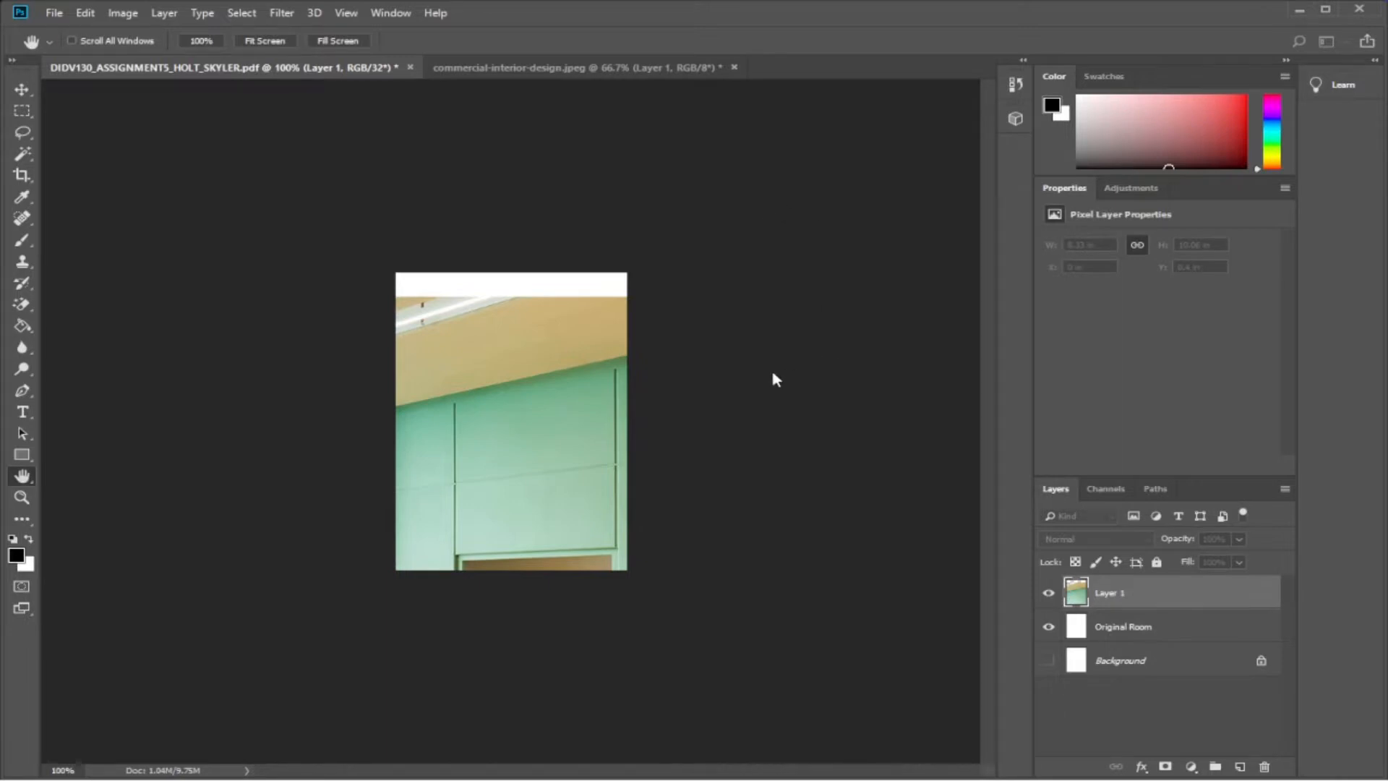
{"action": "key", "text": "v"}
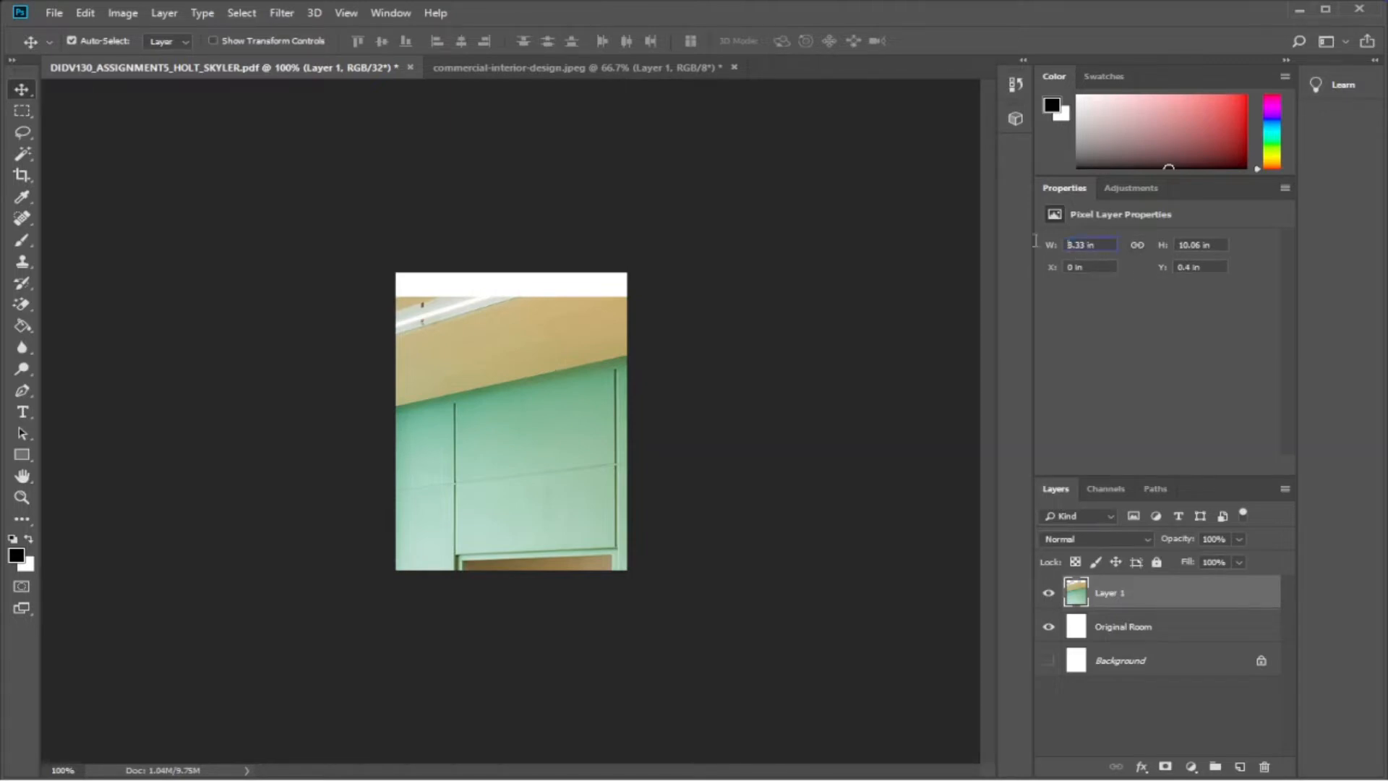
{"action": "left_click", "coordinate": [1084, 243]}
{"action": "key", "text": "Tab"}
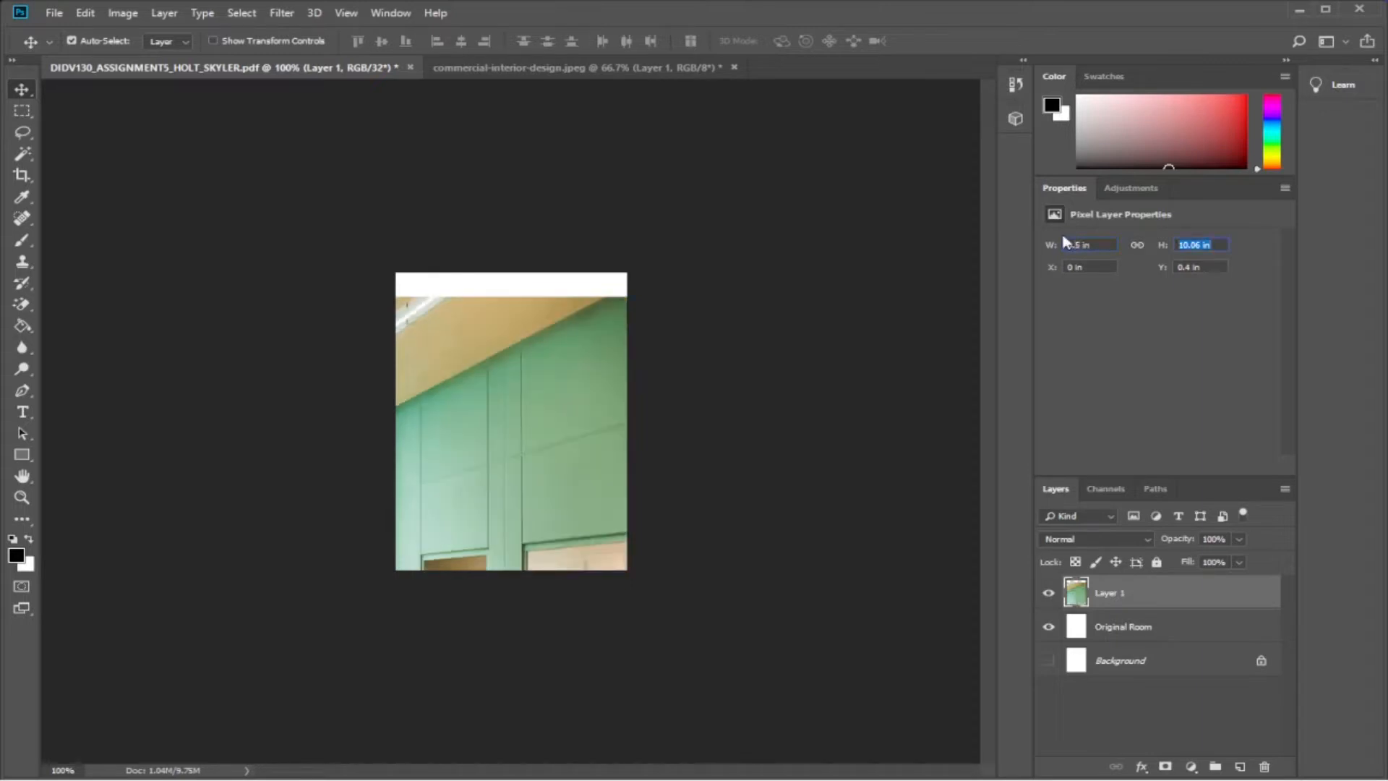
{"action": "type", "text": "5"}
{"action": "key", "text": "Tab"}
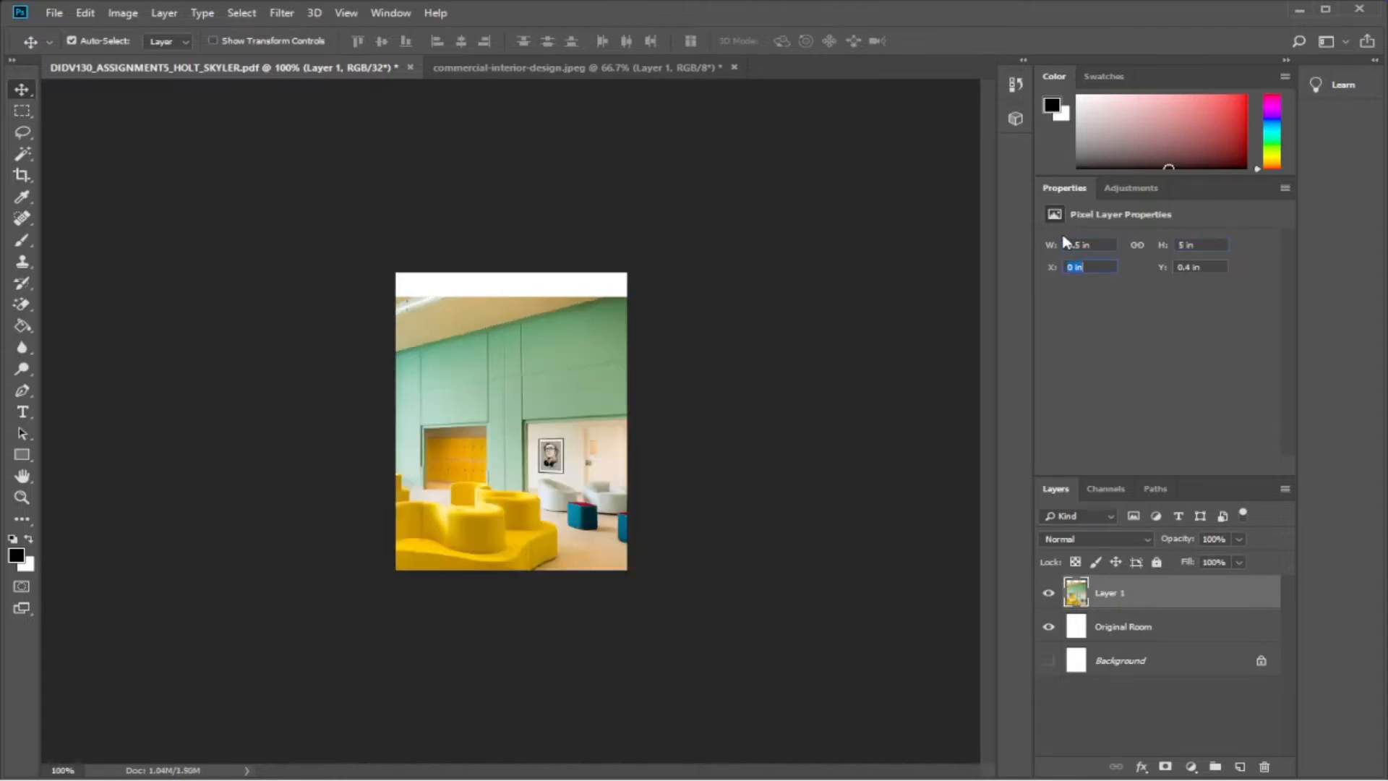
{"action": "left_click_drag", "start_coordinate": [518, 403], "coordinate": [513, 381]}
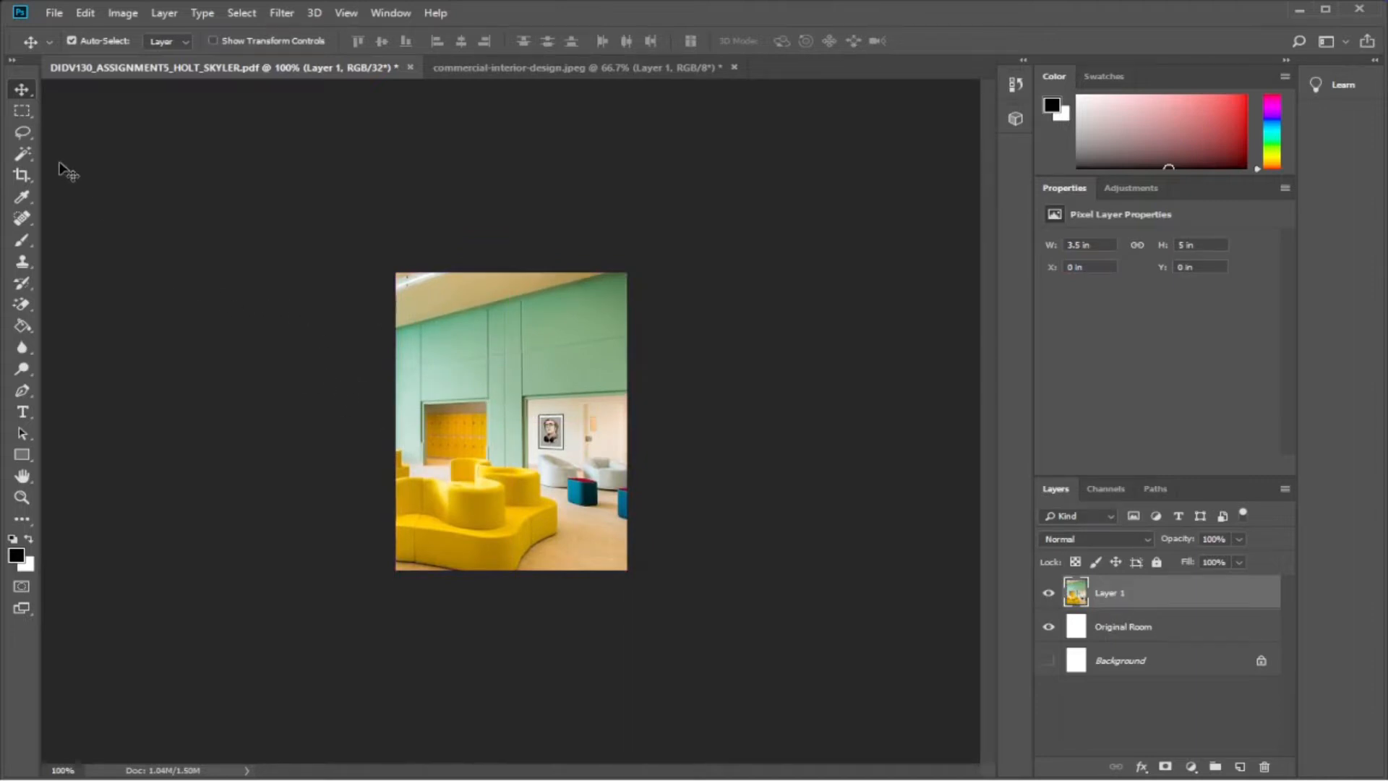
Duplicate the room layer as "1" and hide Layer 1.
{"action": "left_click", "coordinate": [23, 153]}
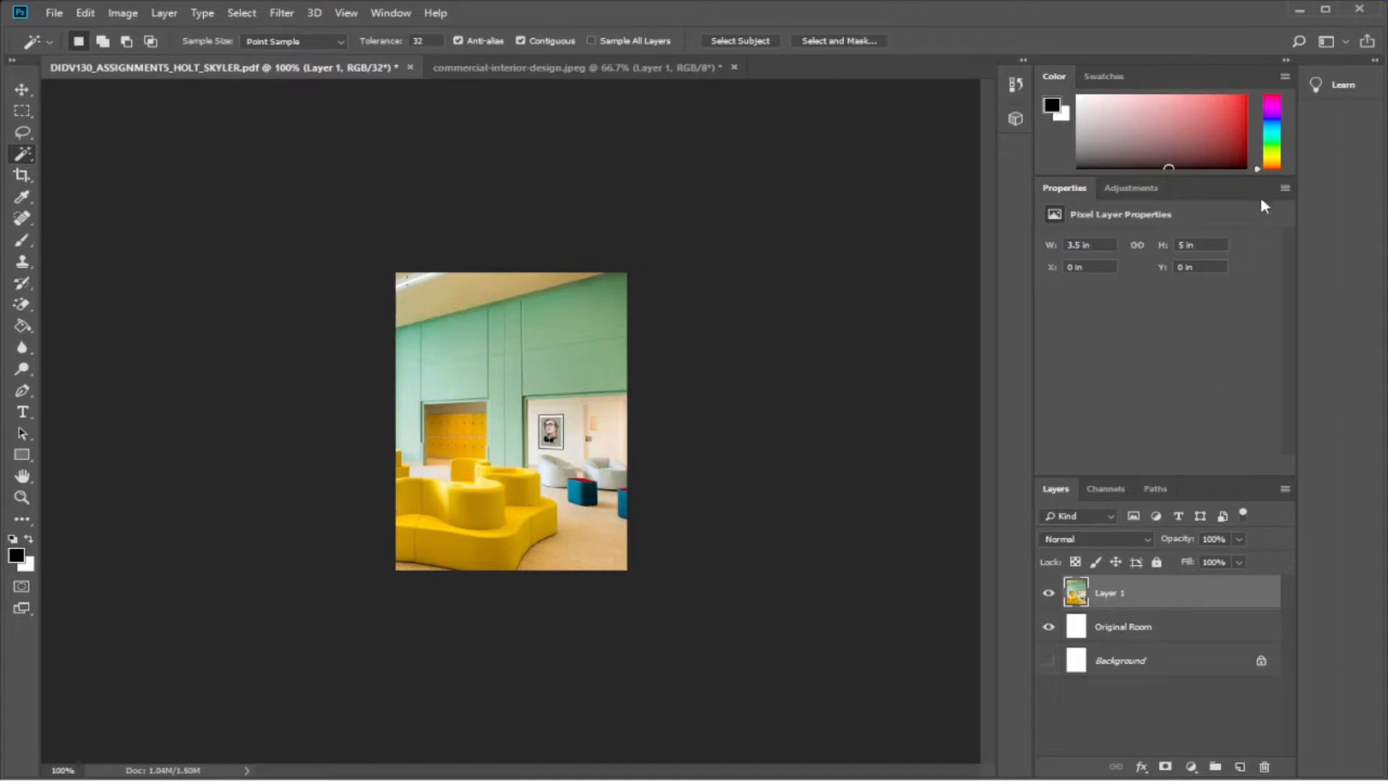
{"action": "key", "text": "ctrl+o"}
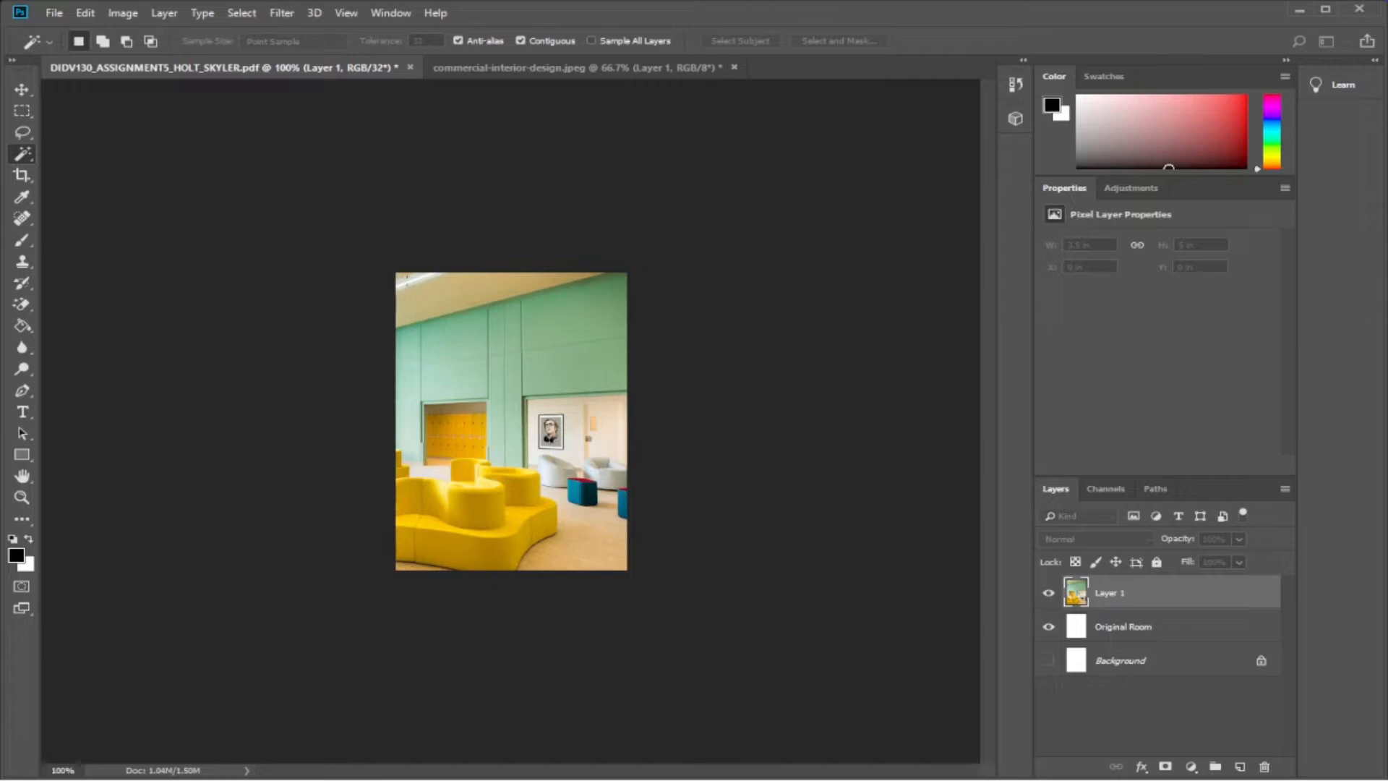
{"action": "left_click", "coordinate": [719, 190]}
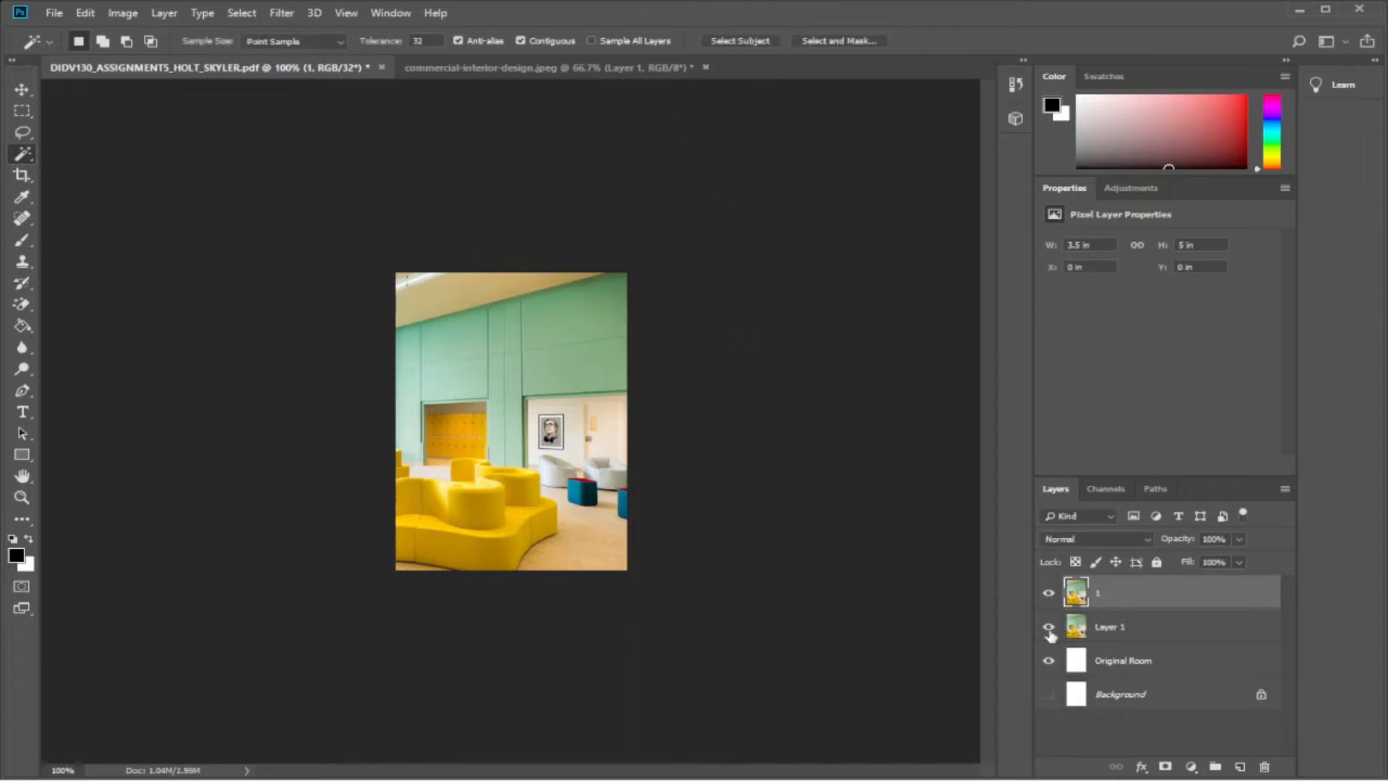
{"action": "left_click_drag", "start_coordinate": [1138, 631], "coordinate": [476, 190]}
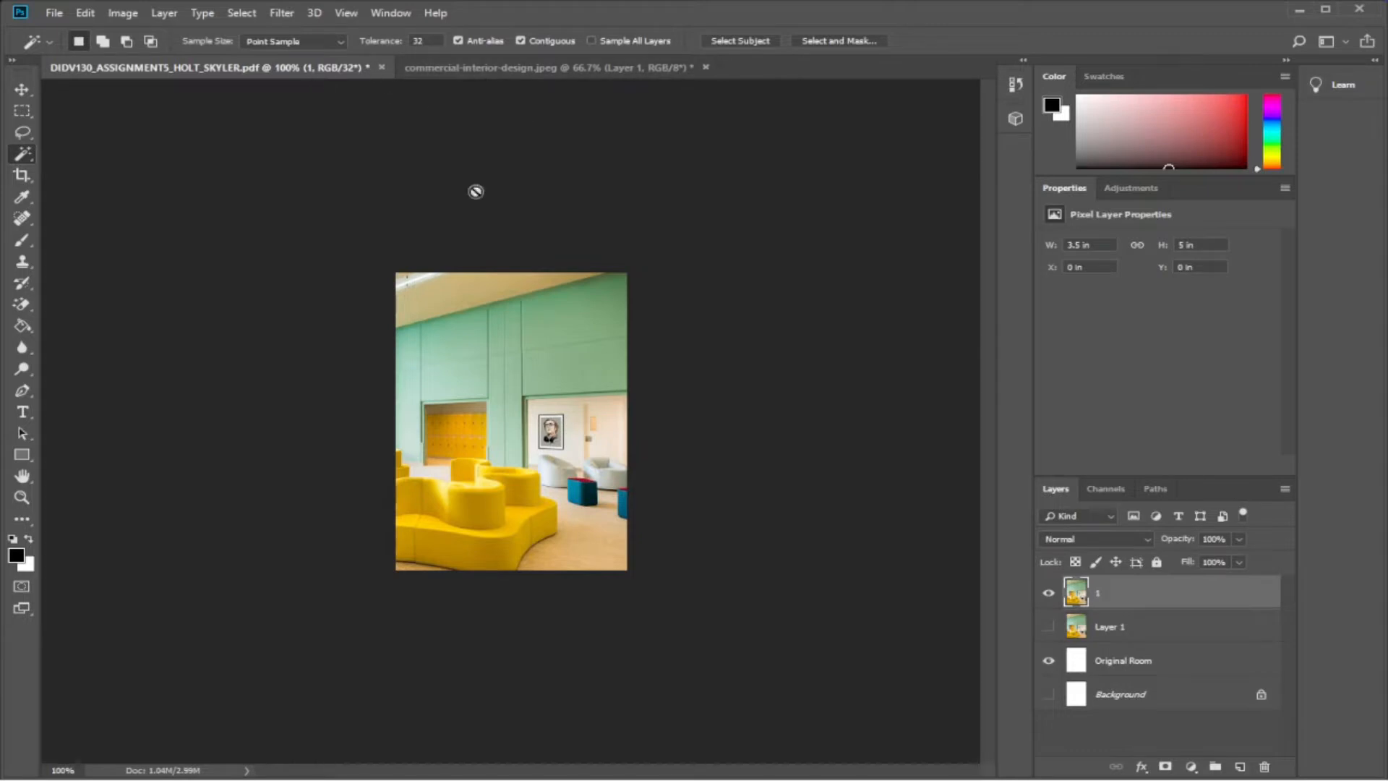
{"action": "left_click", "coordinate": [1171, 723]}
{"action": "key", "text": "v"}
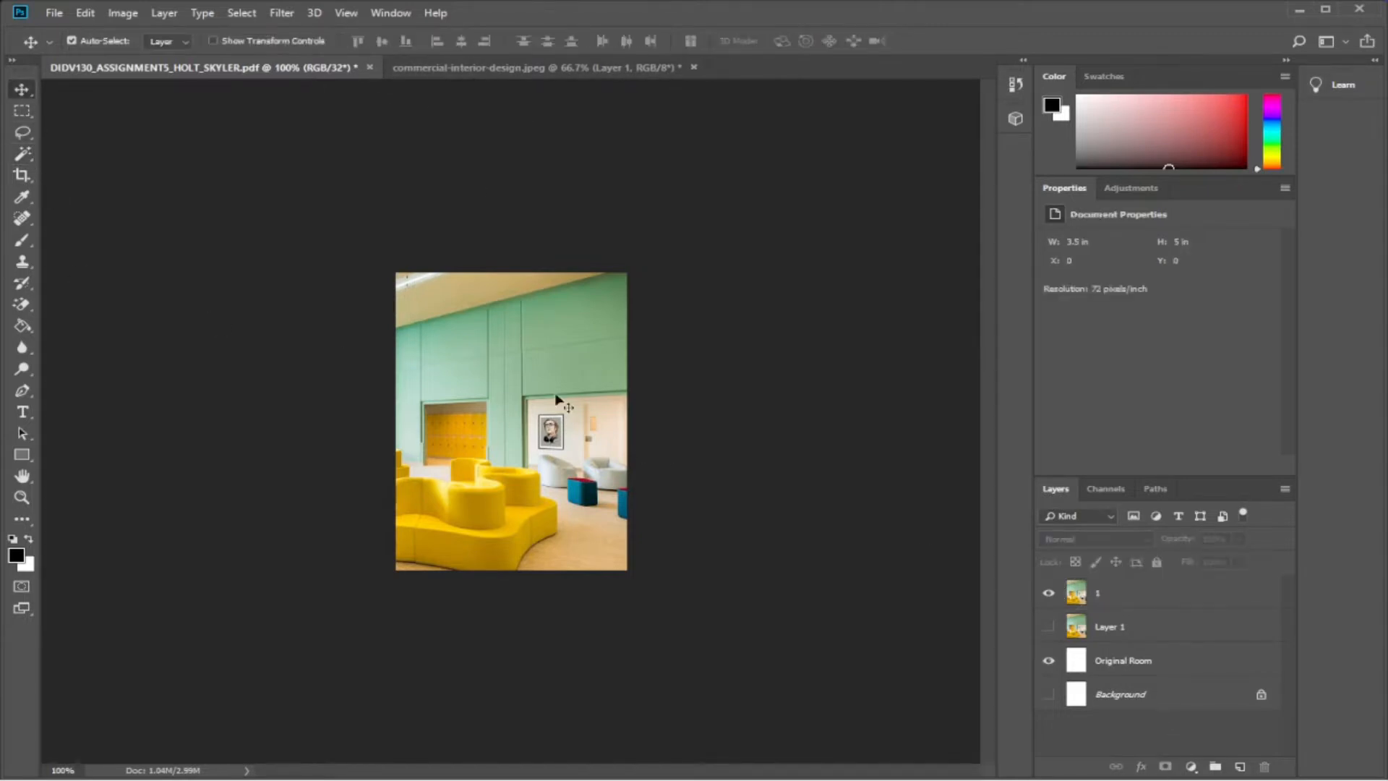
{"action": "key", "text": "w"}
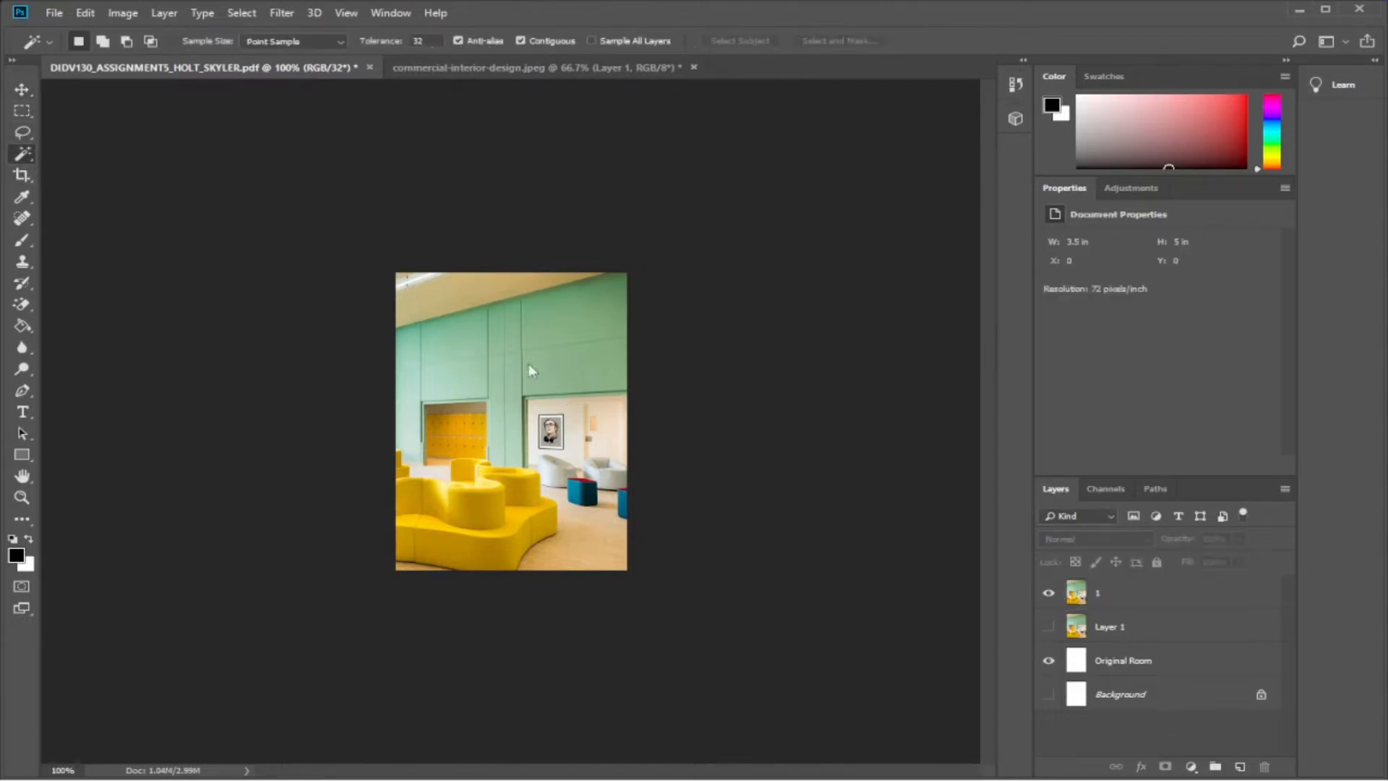
{"action": "left_click", "coordinate": [1113, 602]}
{"action": "left_click", "coordinate": [1113, 602]}
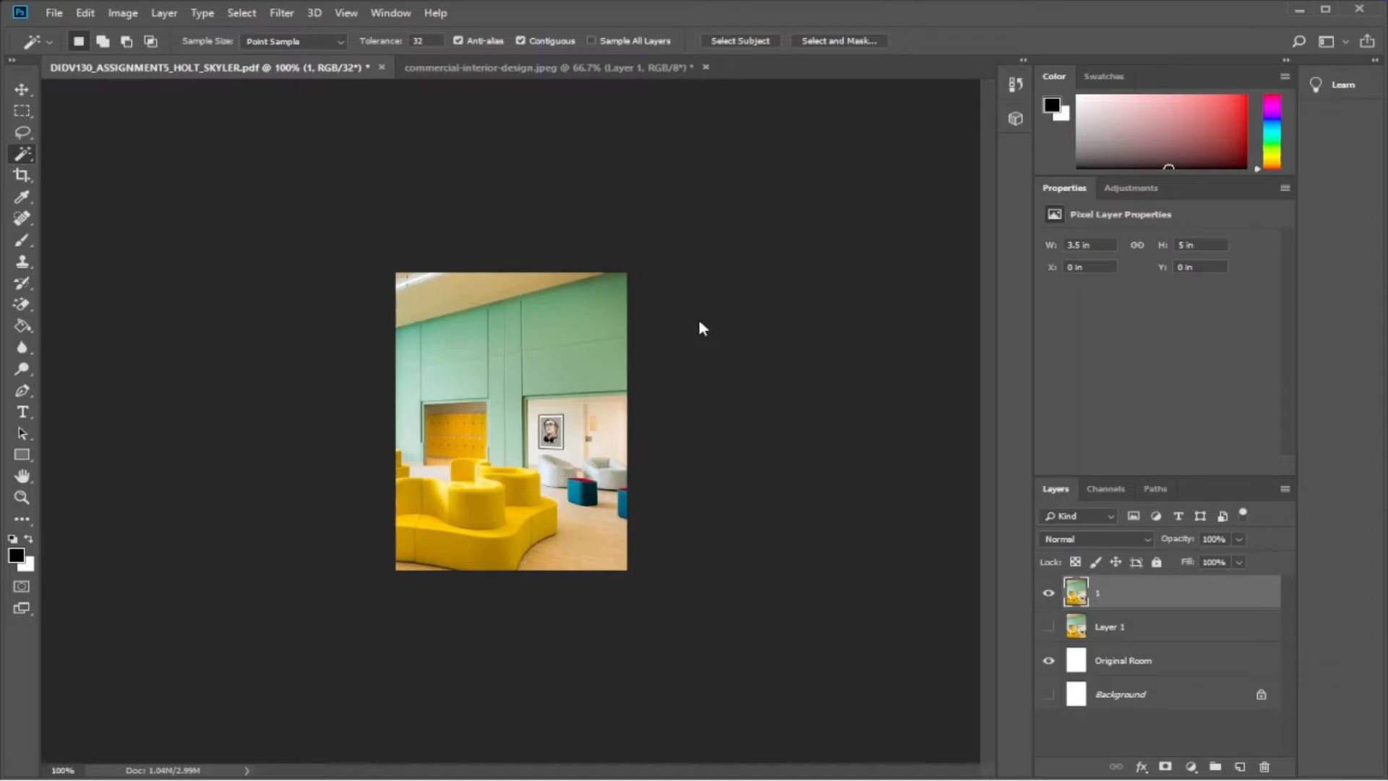
{"action": "left_click", "coordinate": [1147, 193]}
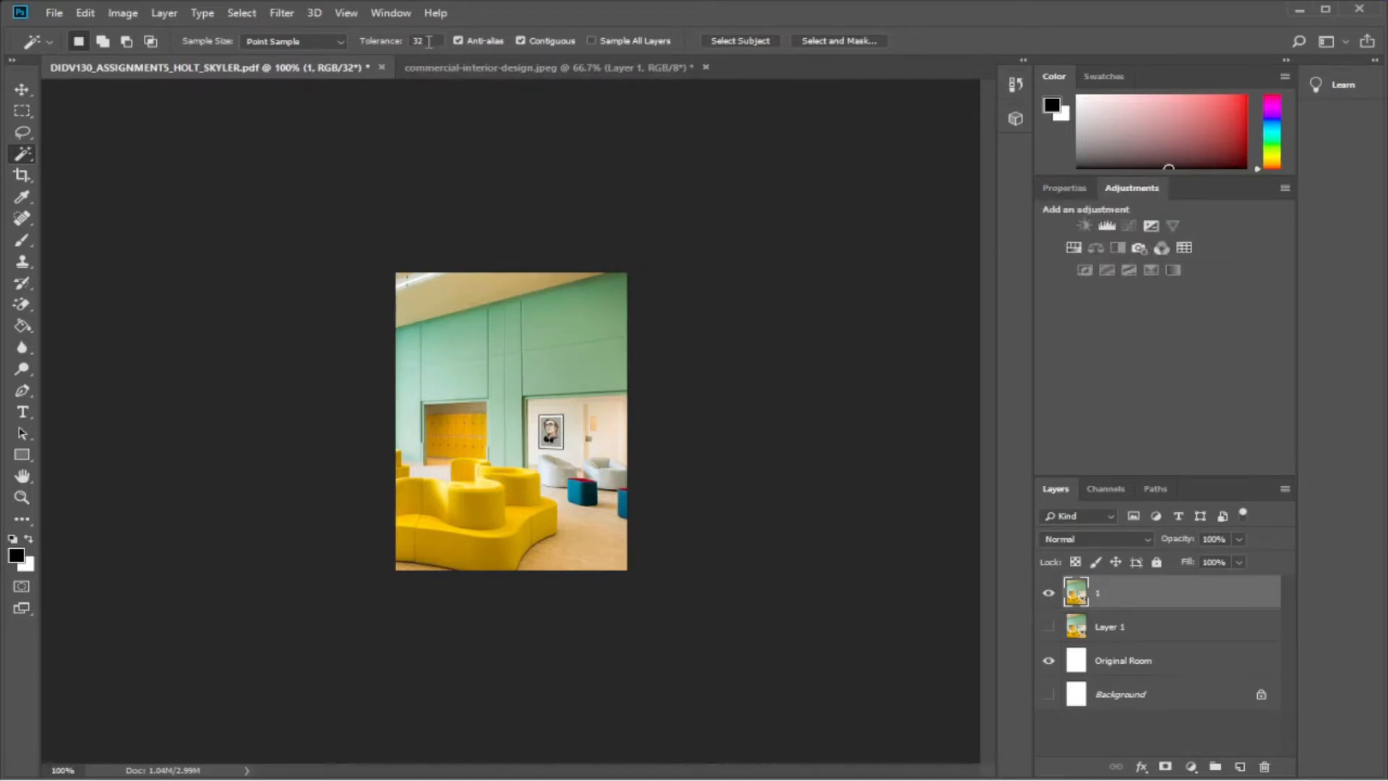
{"action": "left_click", "coordinate": [1059, 187]}
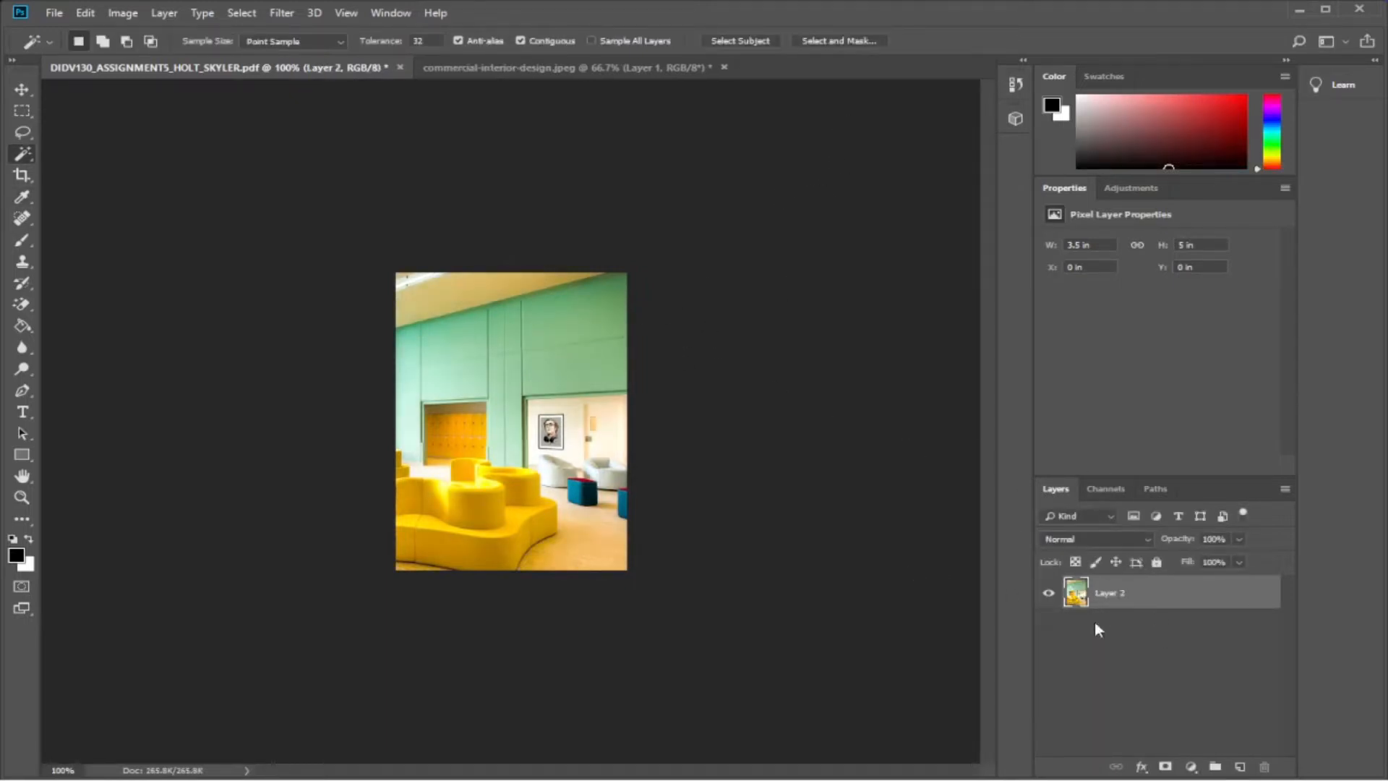
Duplicate Layer 2 as a new layer named "1" and hide Layer 2.
{"action": "left_click", "coordinate": [1142, 670]}
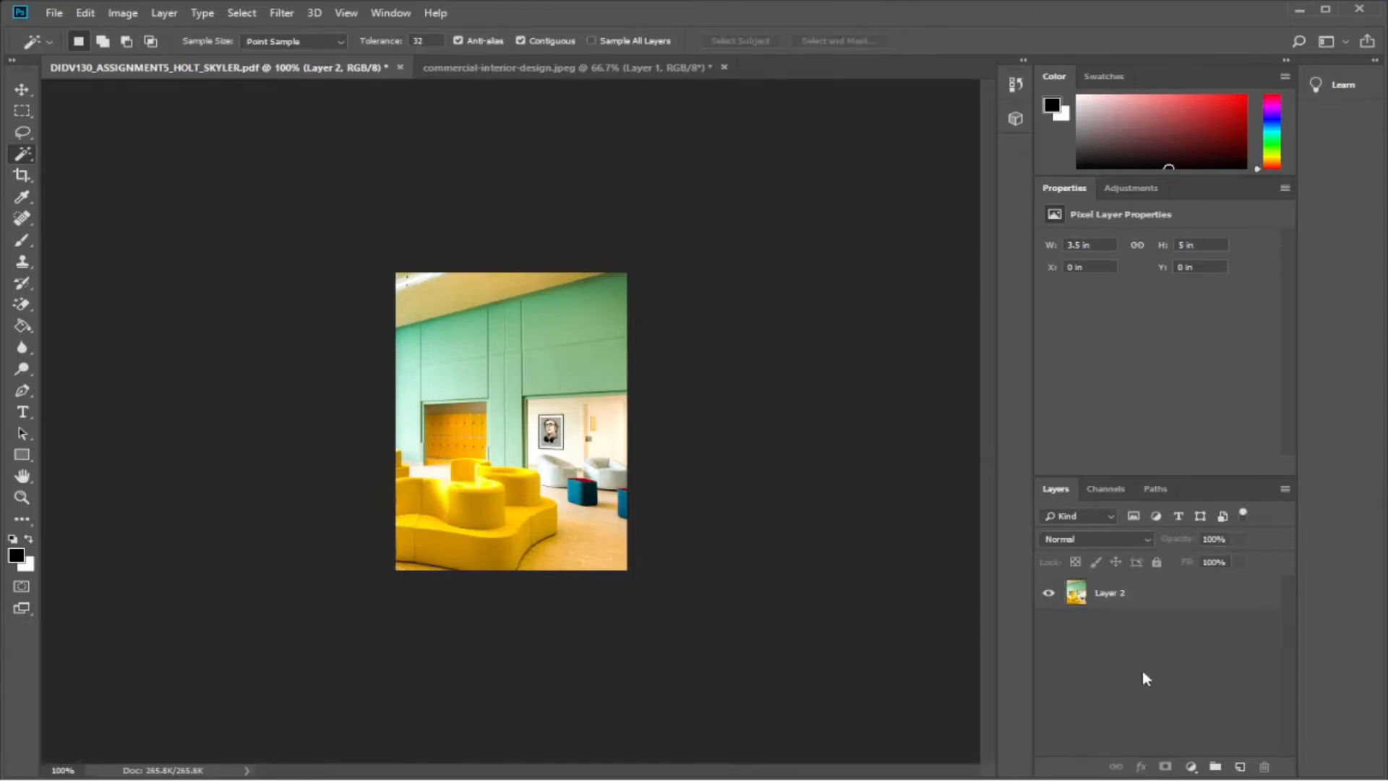
{"action": "left_click", "coordinate": [1120, 594]}
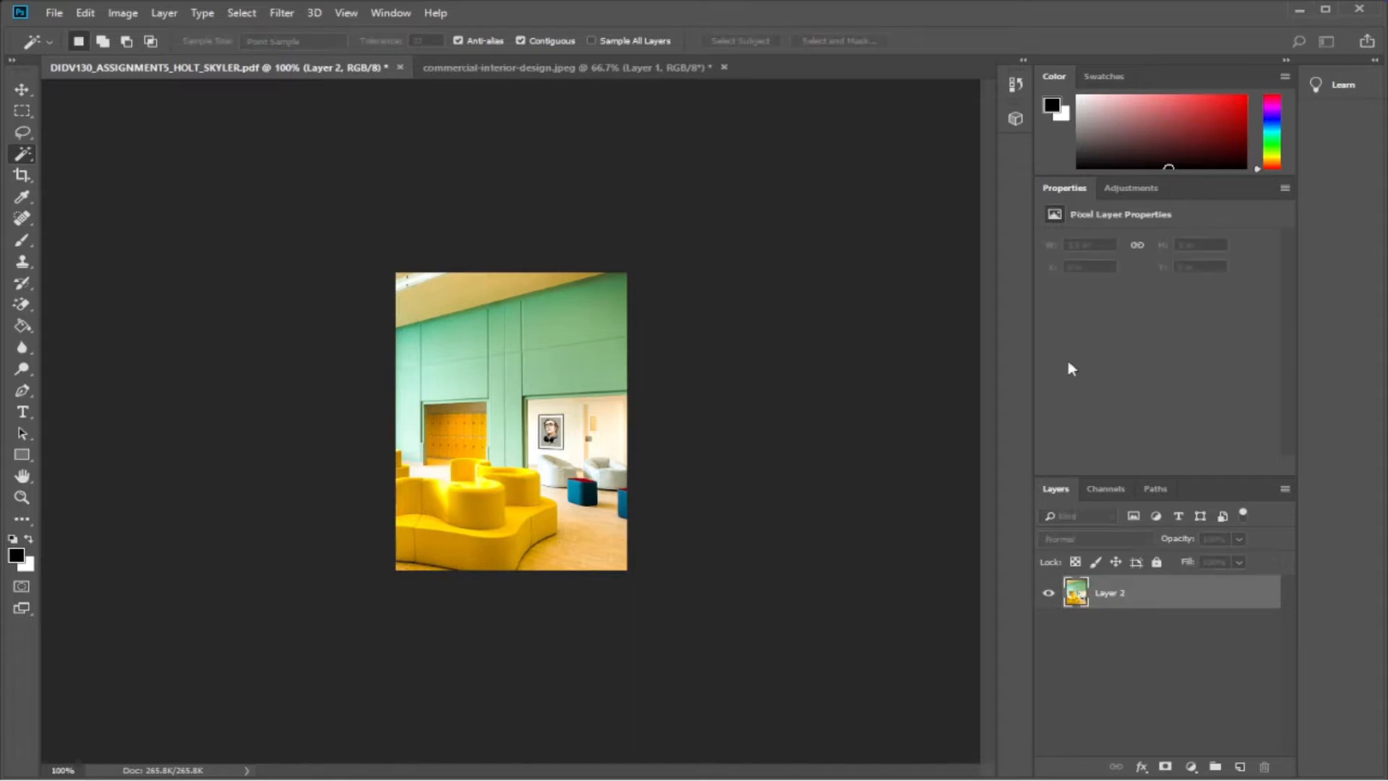
{"action": "type", "text": "1"}
{"action": "key", "text": "Return"}
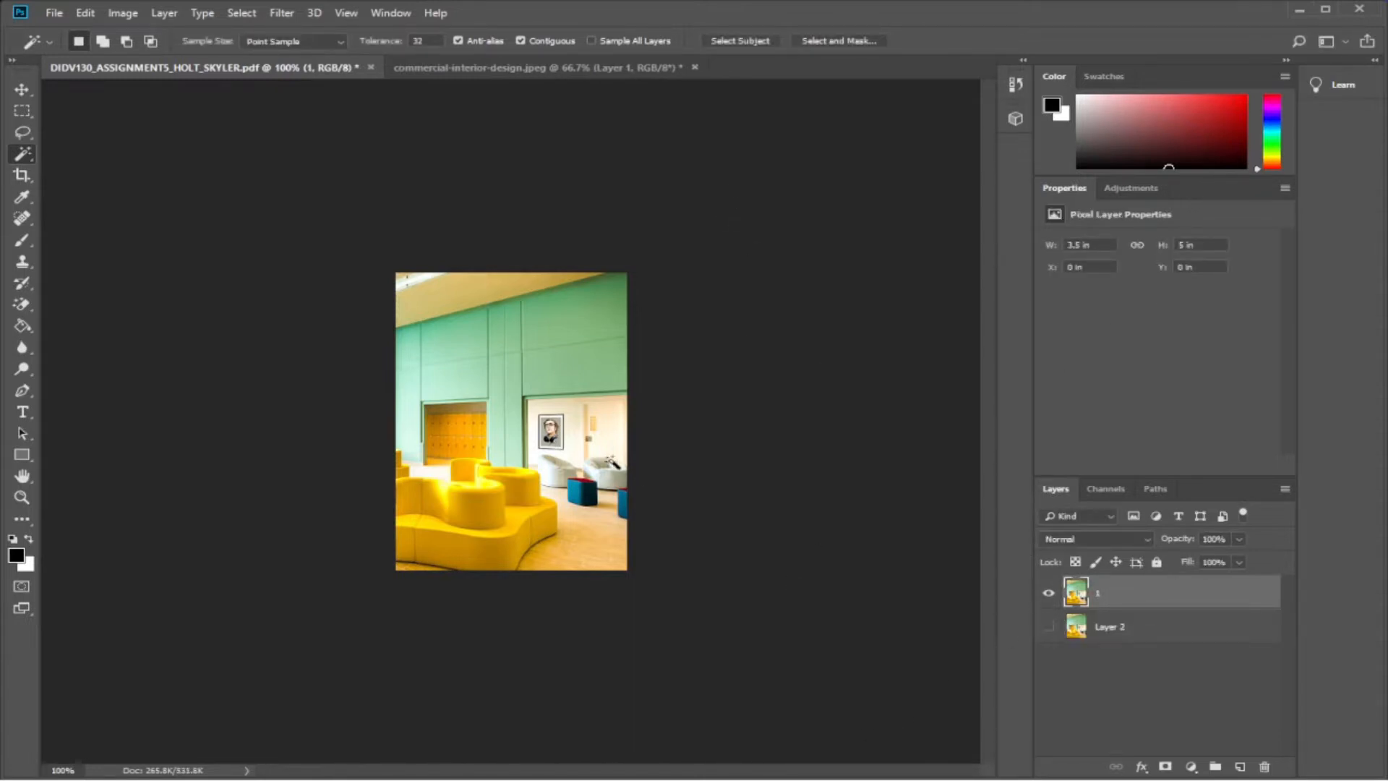
Try Magic Wand selections of the green wall at tolerance 32, then at tolerance 35.
{"action": "left_click", "coordinate": [463, 375]}
{"action": "left_click", "coordinate": [610, 360]}
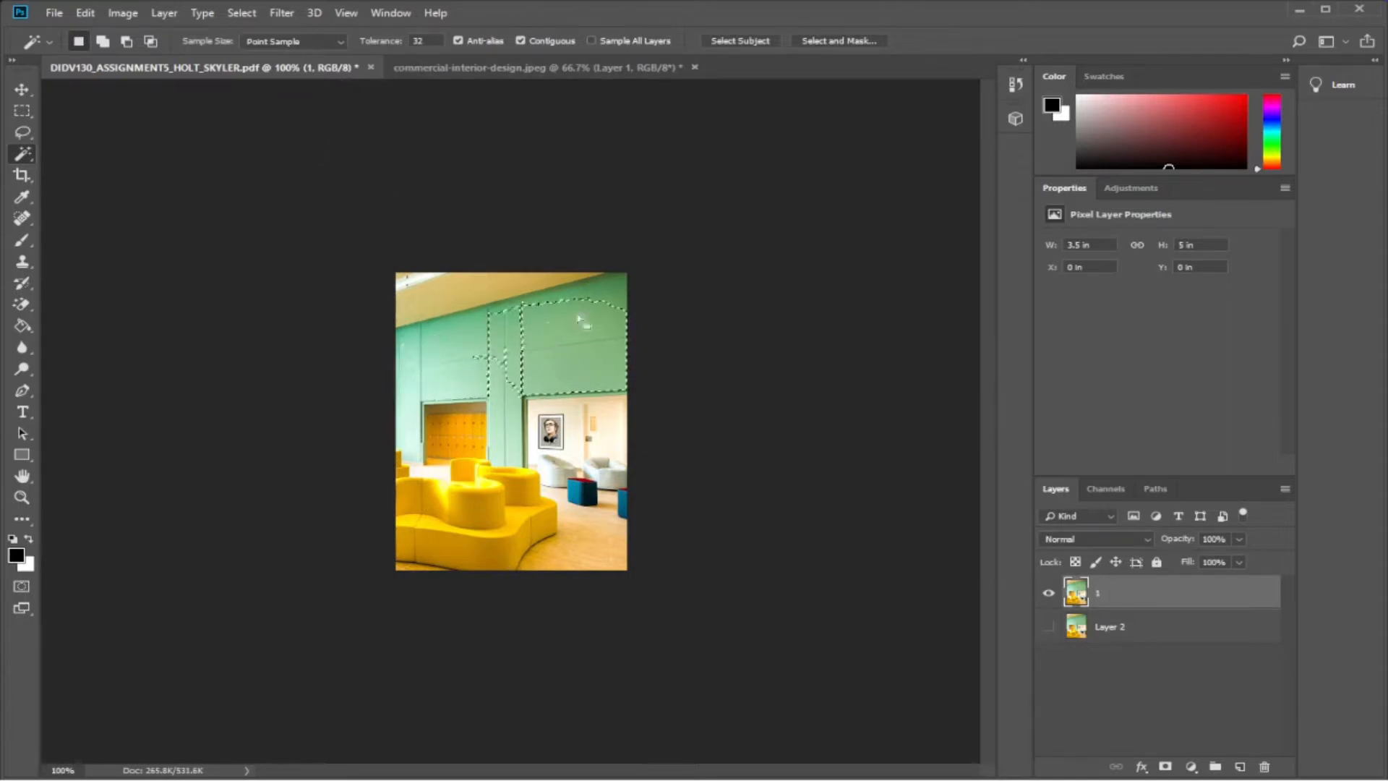
{"action": "double_click", "coordinate": [430, 41]}
{"action": "type", "text": "35"}
{"action": "key", "text": "Return"}
{"action": "left_click", "coordinate": [438, 373]}
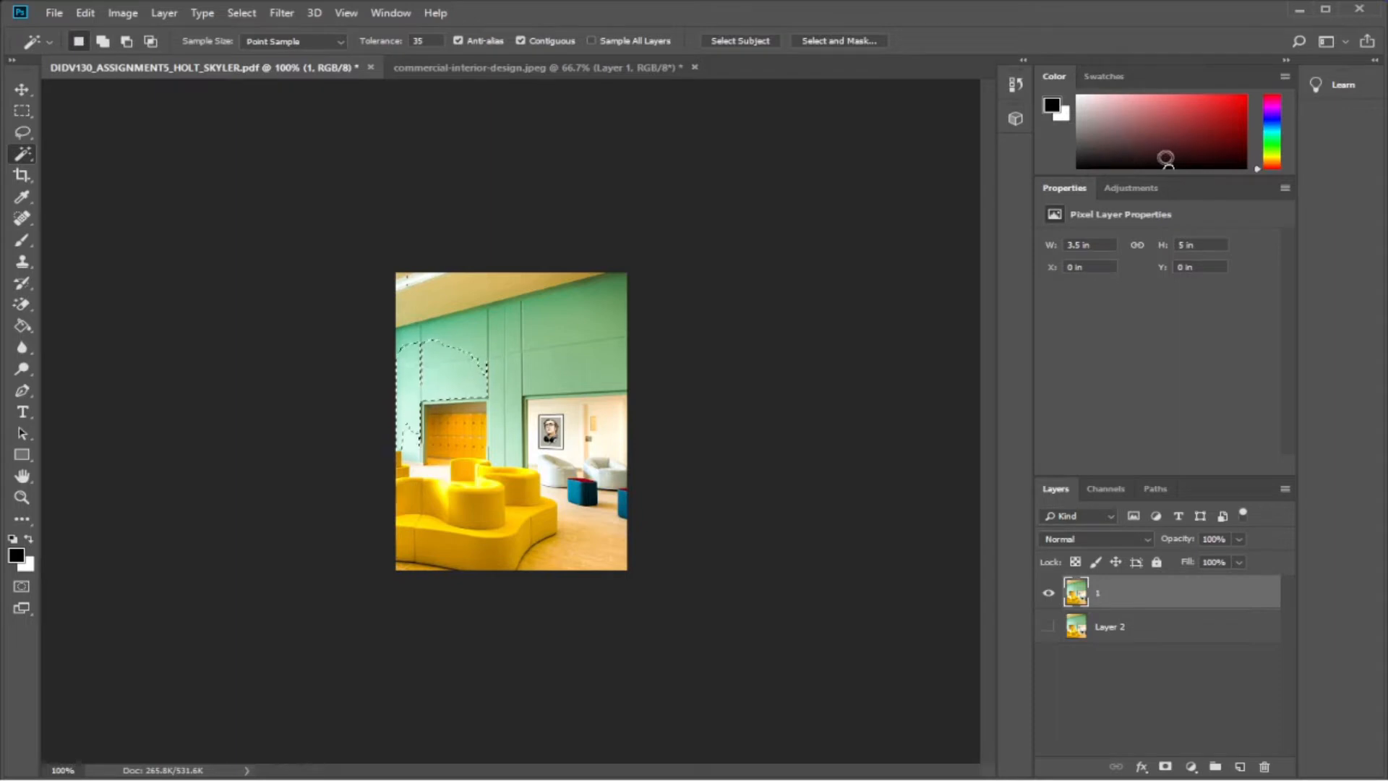
Reduce the Magic Wand tolerance to 20 and try selecting the green wall's right and left panels.
{"action": "double_click", "coordinate": [427, 42]}
{"action": "type", "text": "20"}
{"action": "key", "text": "Return"}
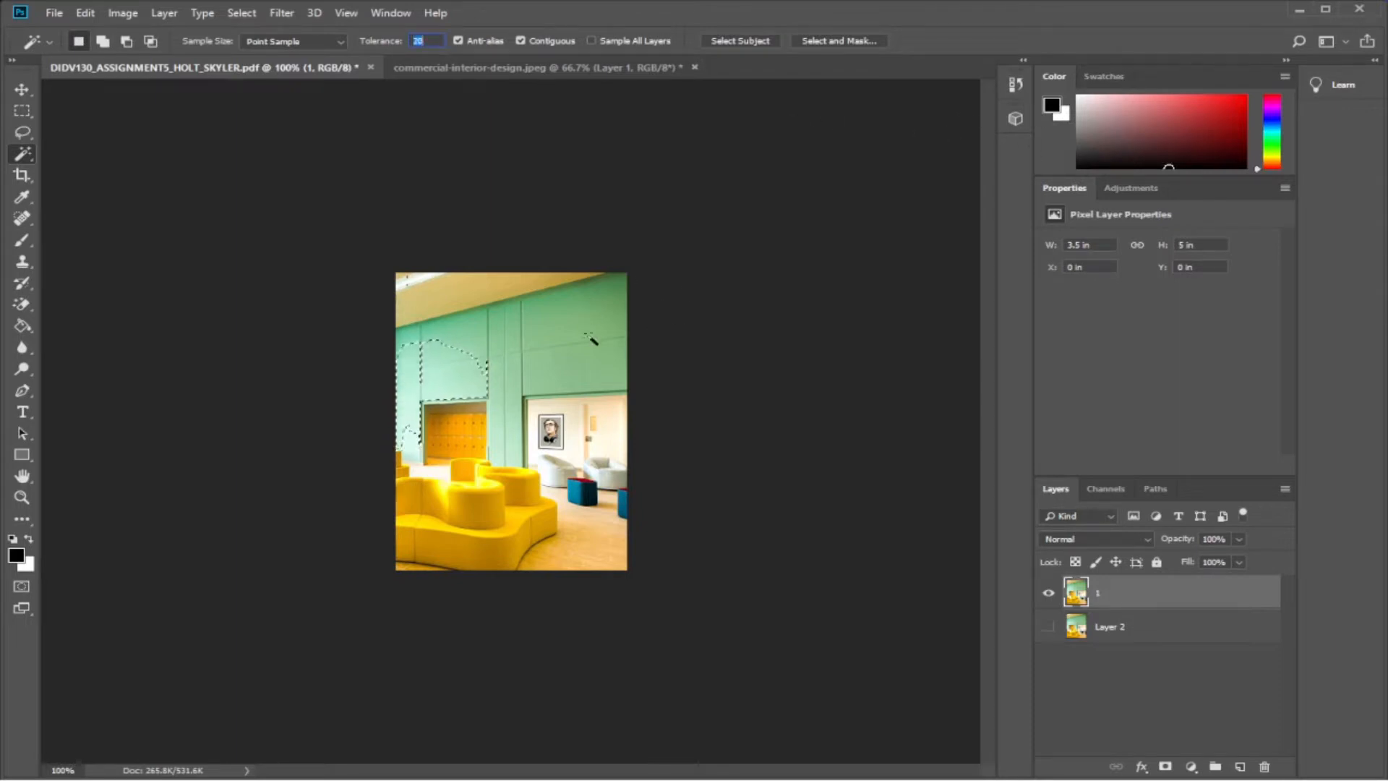
{"action": "left_click", "coordinate": [589, 355]}
{"action": "left_click", "coordinate": [461, 332]}
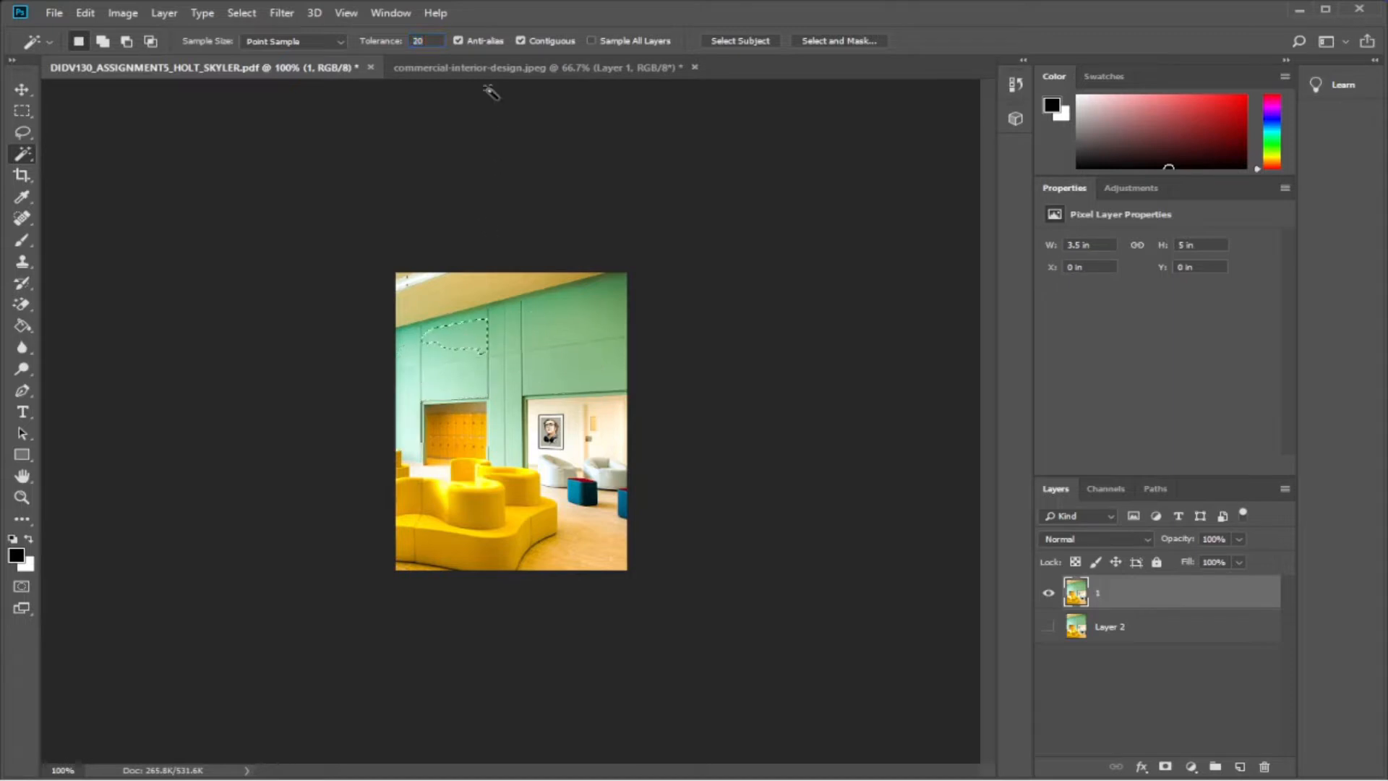
Try Magic Wand selections on the upper right and left wall panels at tolerance 5, then at 47.
{"action": "double_click", "coordinate": [425, 41]}
{"action": "type", "text": "5"}
{"action": "key", "text": "Return"}
{"action": "left_click", "coordinate": [544, 307]}
{"action": "type", "text": "24"}
{"action": "key", "text": "Return"}
{"action": "left_click", "coordinate": [452, 335]}
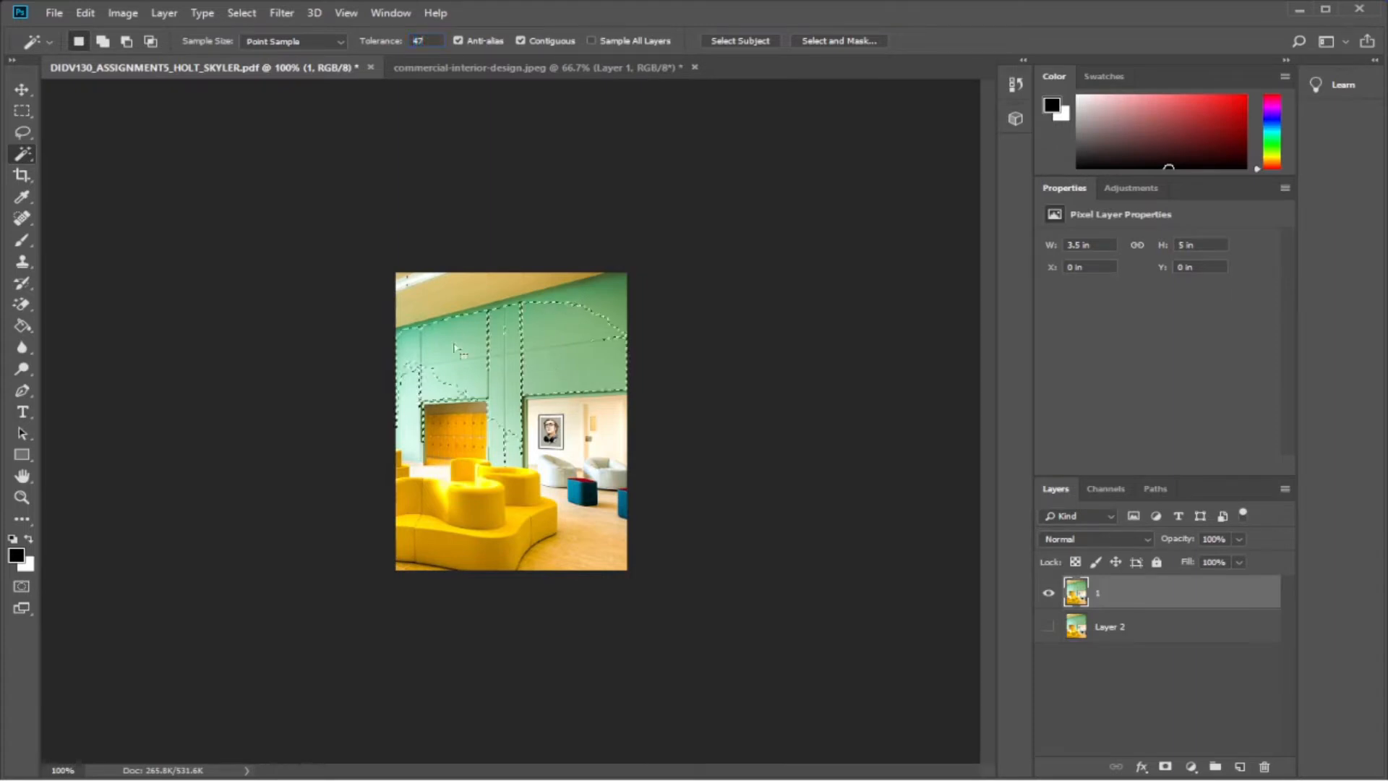
{"action": "left_click", "coordinate": [597, 295]}
{"action": "left_click", "coordinate": [462, 369]}
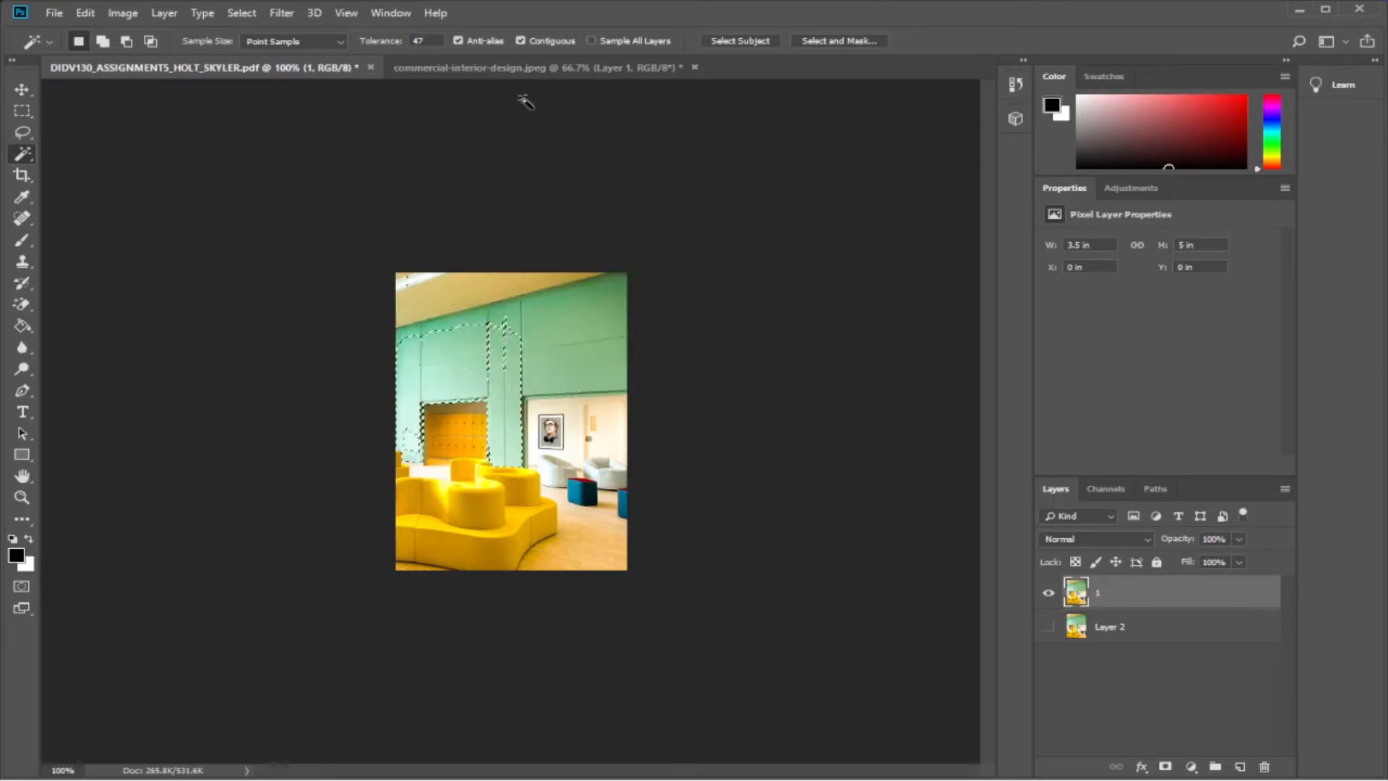
Raise the Magic Wand tolerance to 54 and test it on the right and left parts of the green wall.
{"action": "left_click", "coordinate": [419, 42]}
{"action": "type", "text": "50"}
{"action": "key", "text": "Return"}
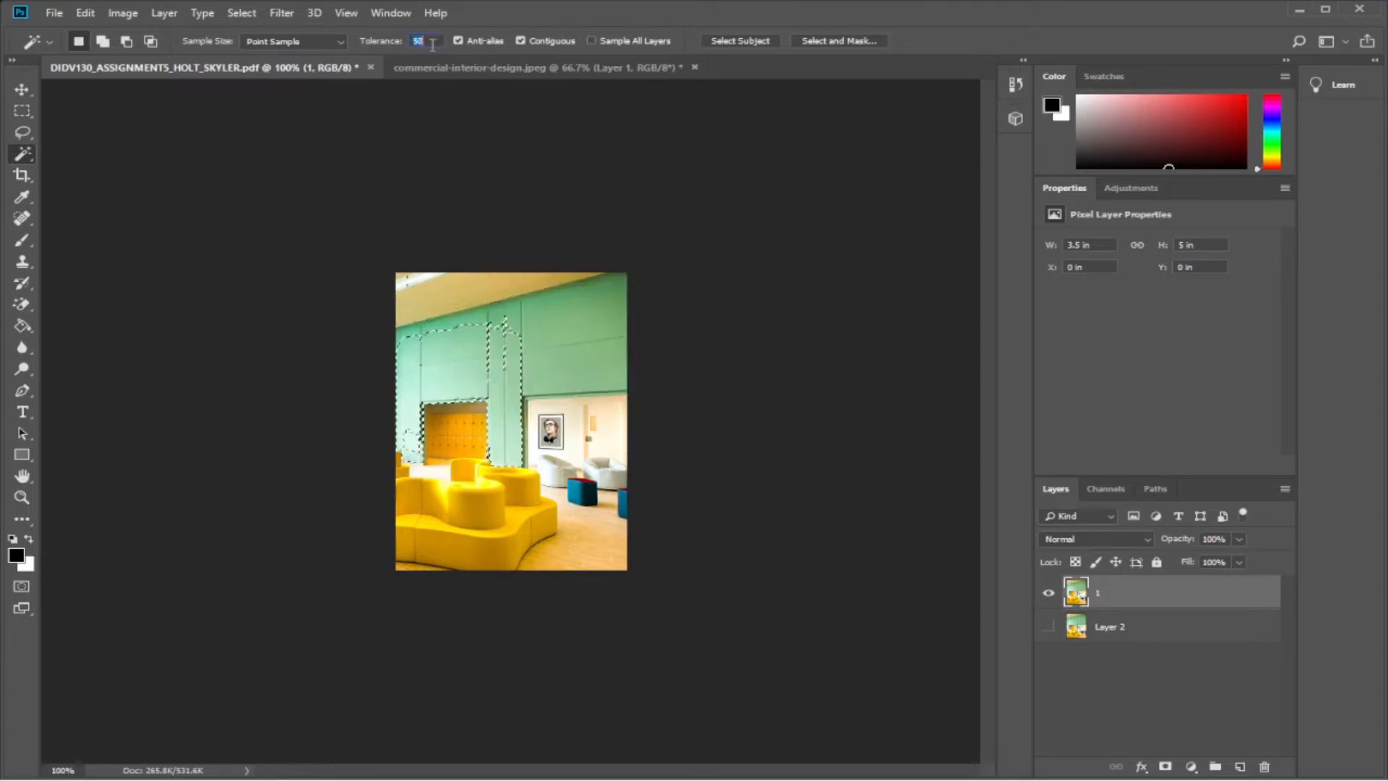
{"action": "left_click", "coordinate": [20, 500]}
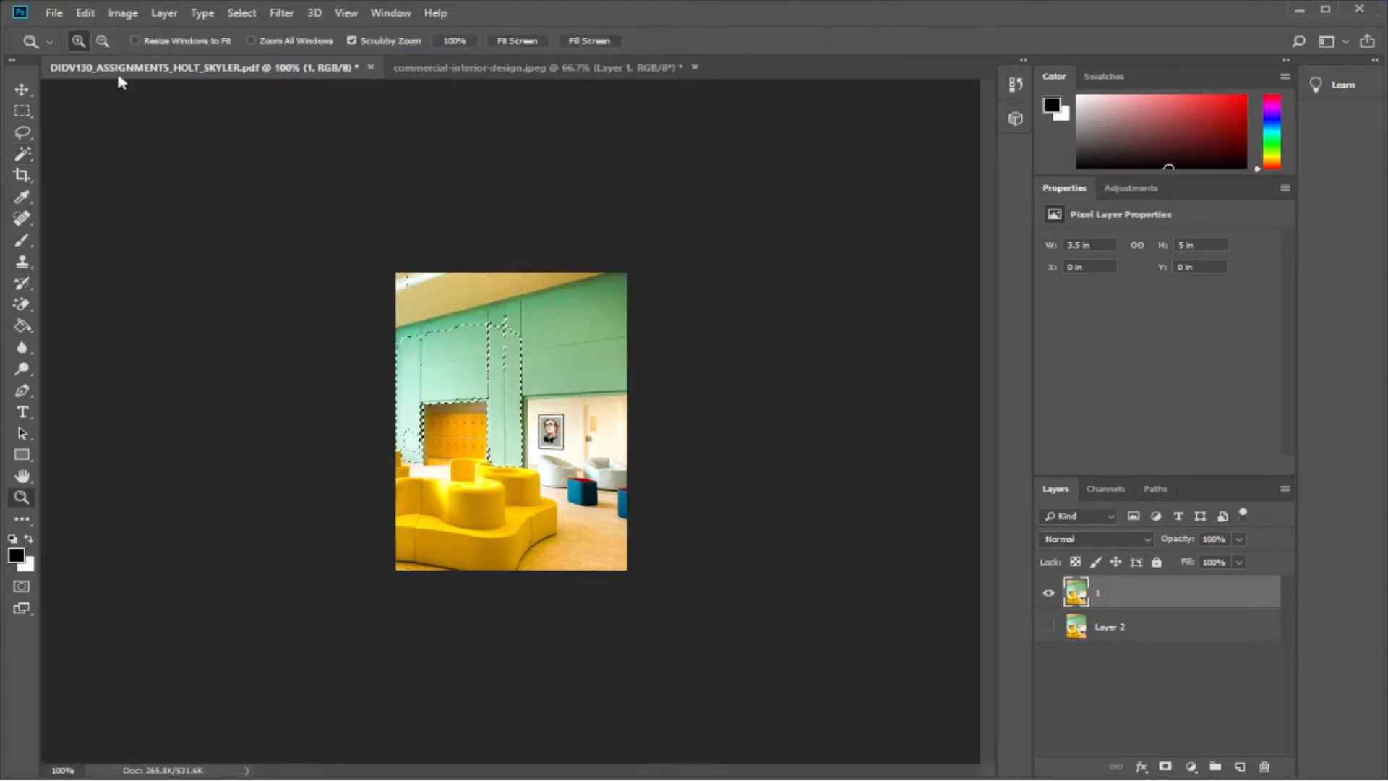
{"action": "left_click", "coordinate": [248, 296]}
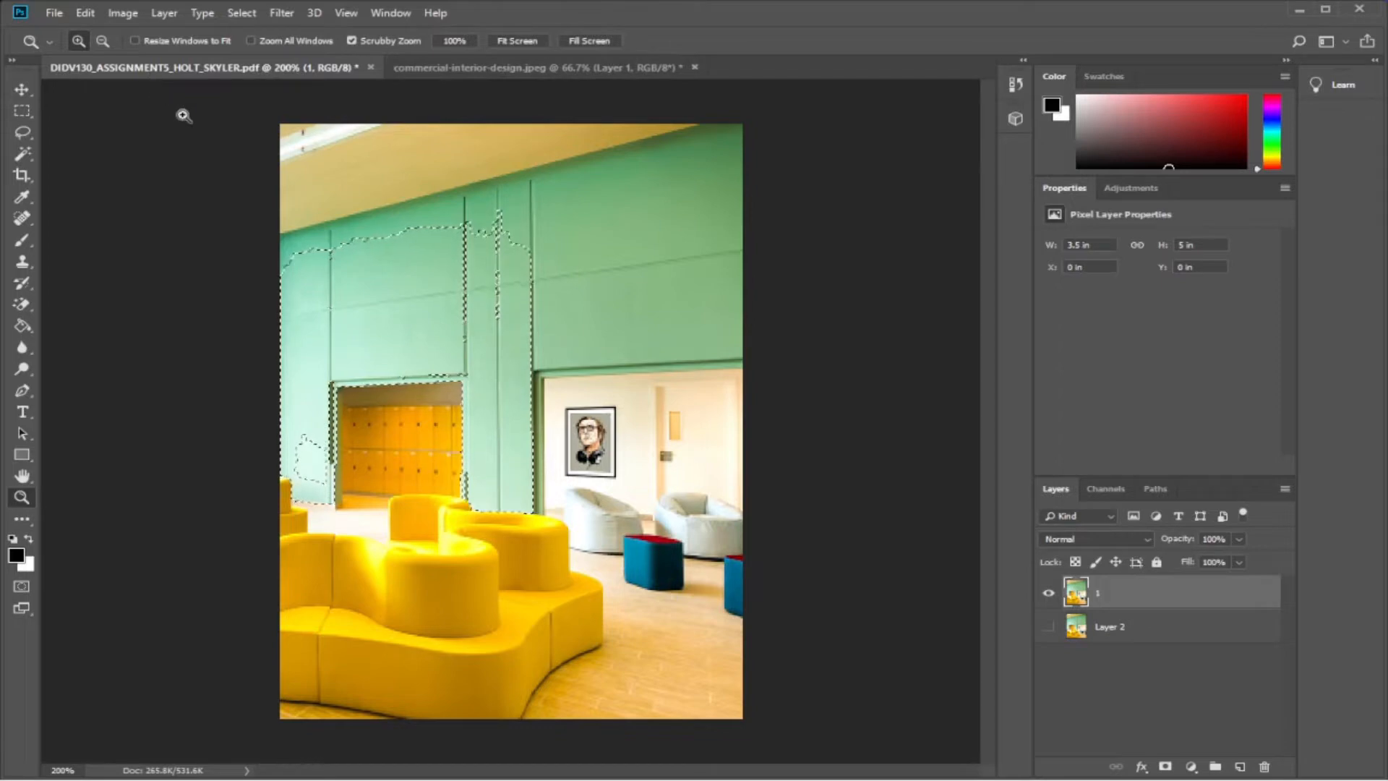
{"action": "left_click", "coordinate": [26, 155]}
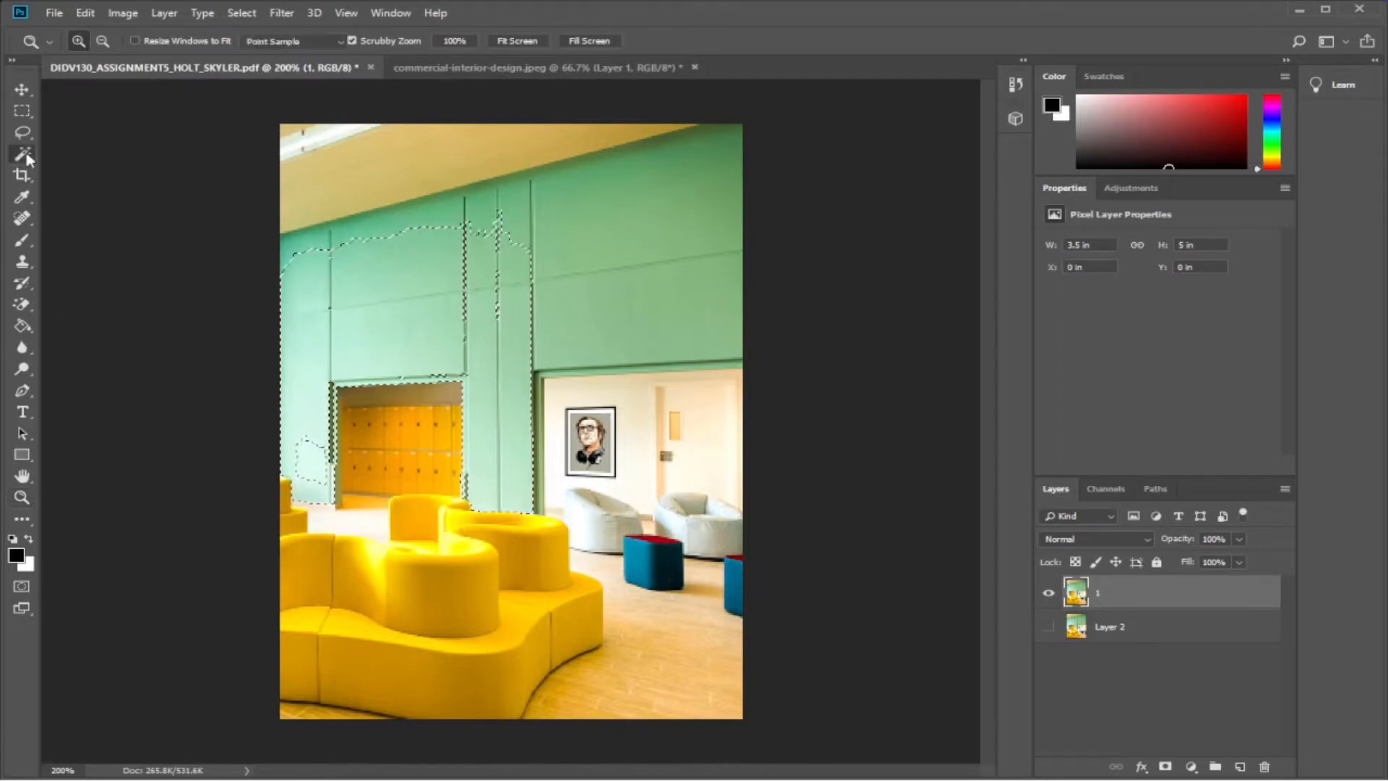
{"action": "left_click", "coordinate": [598, 219]}
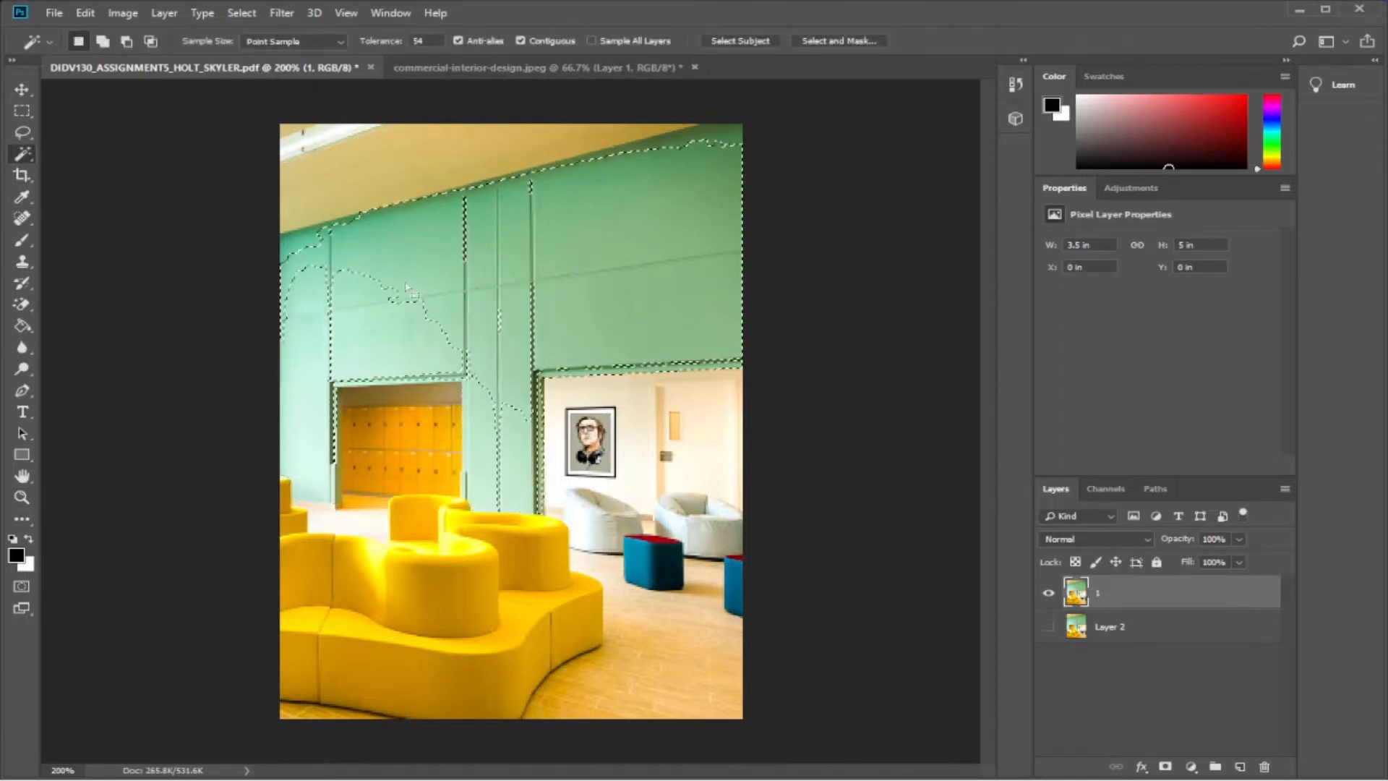
{"action": "left_click", "coordinate": [366, 330]}
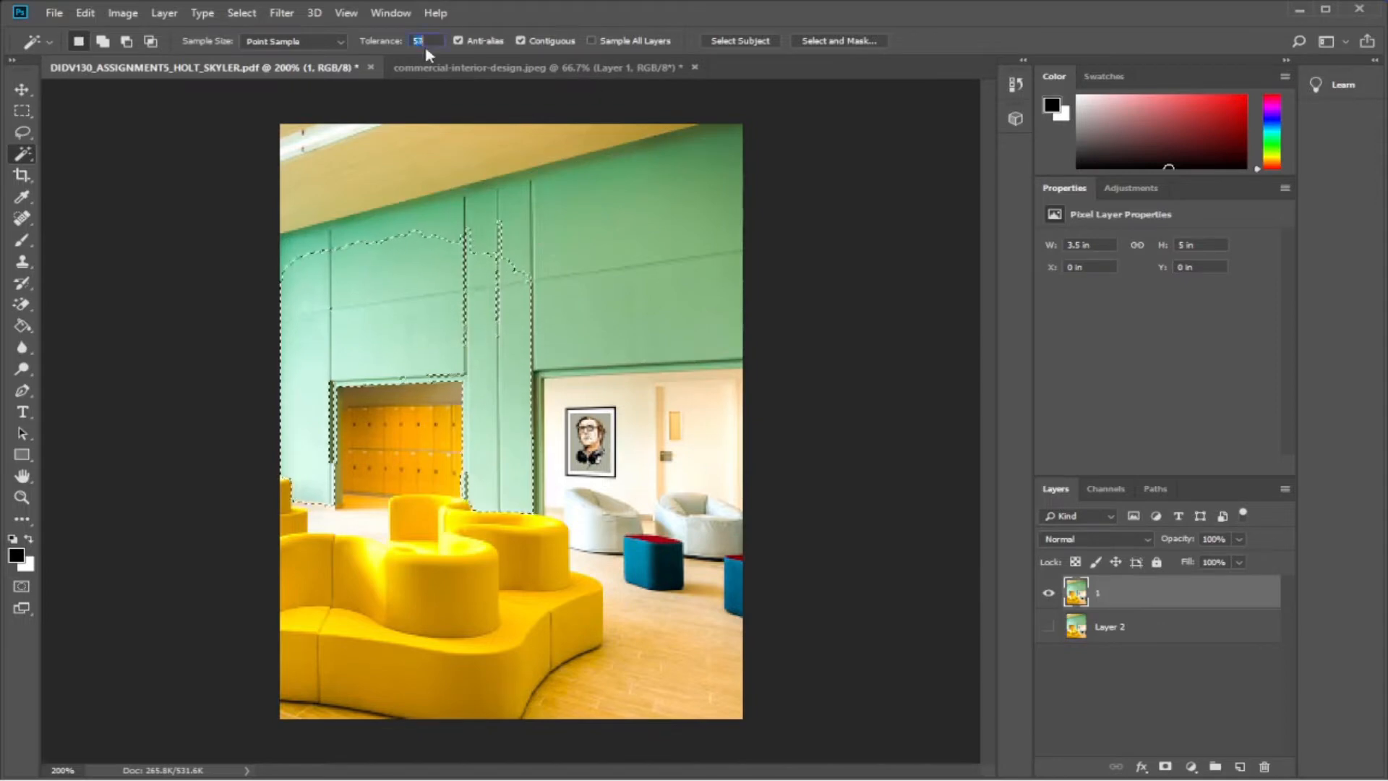
Test Magic Wand selections on both sides of the green wall at tolerance 69, then at 73.
{"action": "left_click", "coordinate": [601, 228]}
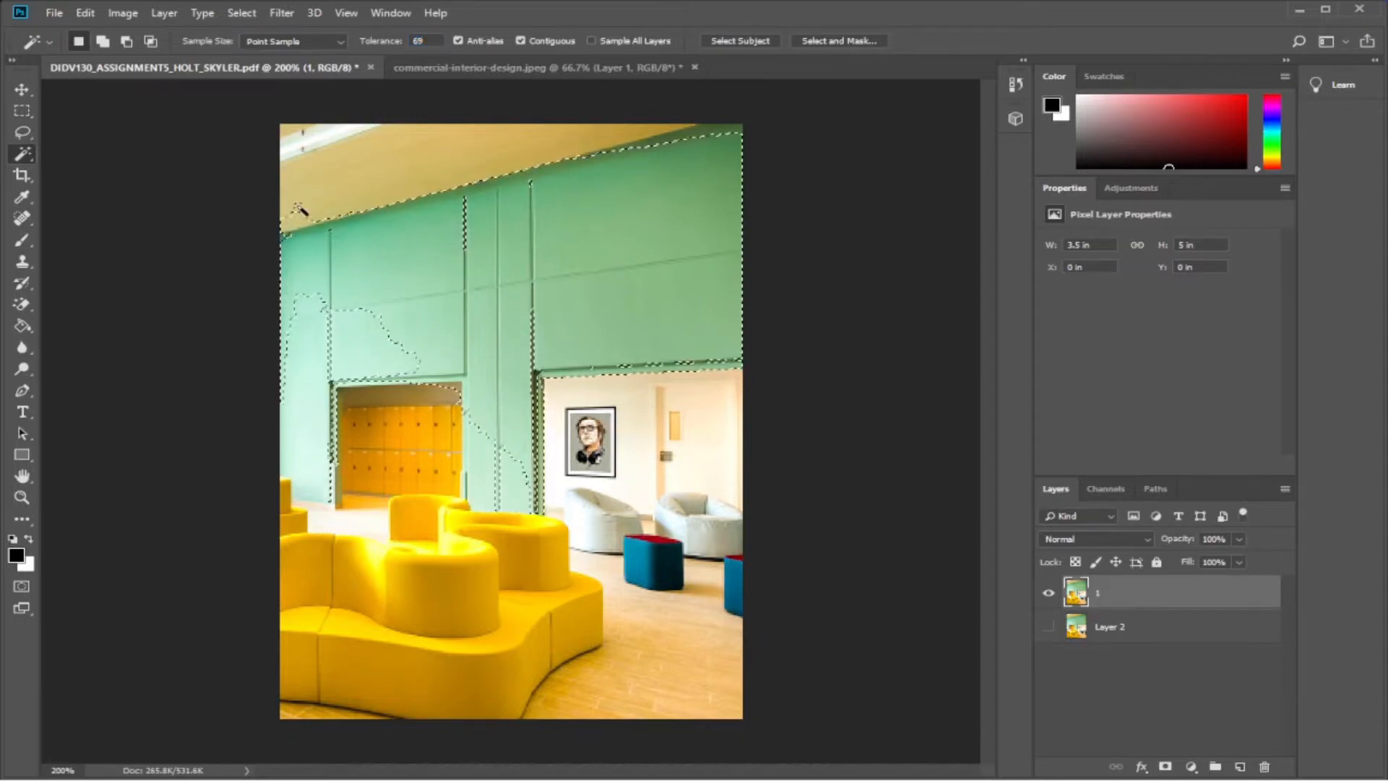
{"action": "left_click", "coordinate": [312, 355]}
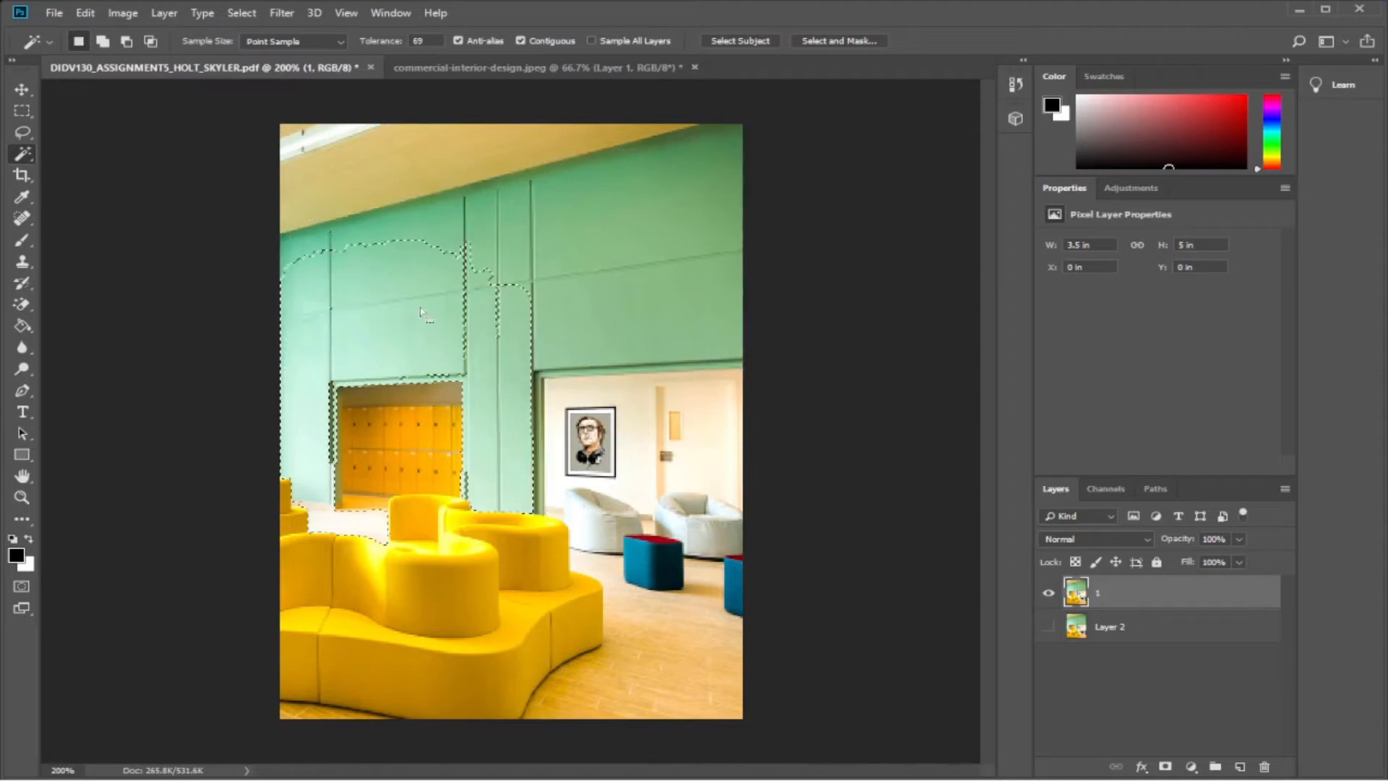
{"action": "double_click", "coordinate": [425, 41]}
{"action": "type", "text": "73"}
{"action": "left_click", "coordinate": [560, 263]}
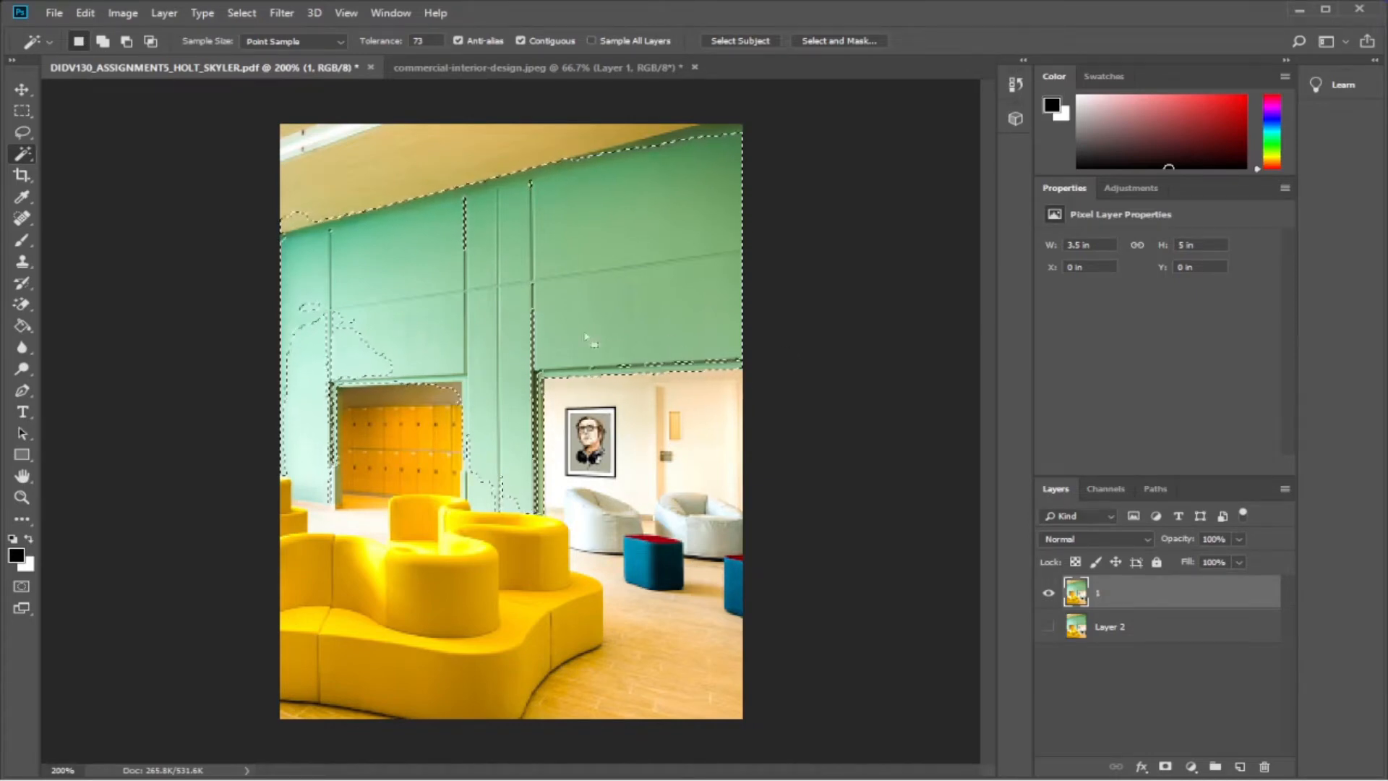
{"action": "left_click", "coordinate": [337, 356]}
{"action": "left_click", "coordinate": [618, 211]}
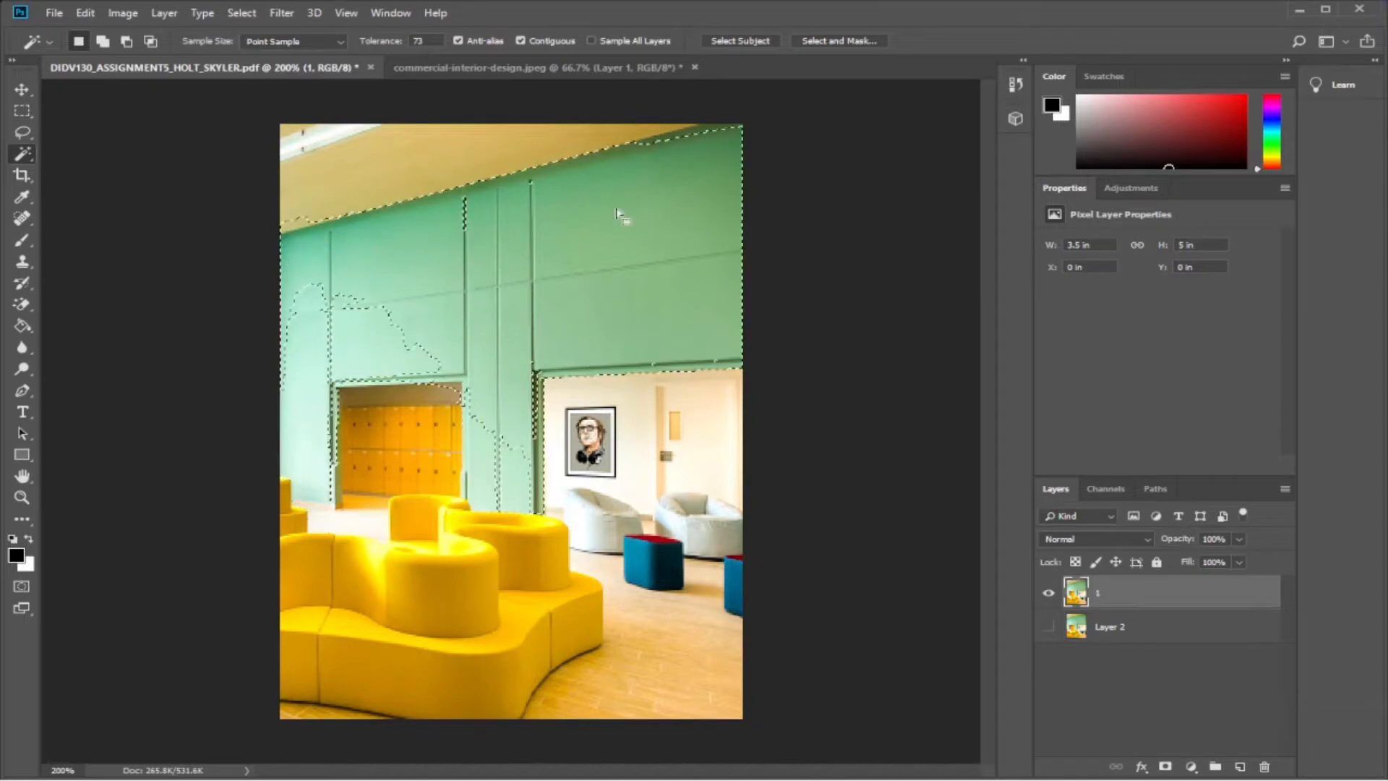
Test Magic Wand selections of the green wall at tolerance 82, then at 94.
{"action": "left_click", "coordinate": [433, 42]}
{"action": "type", "text": "82"}
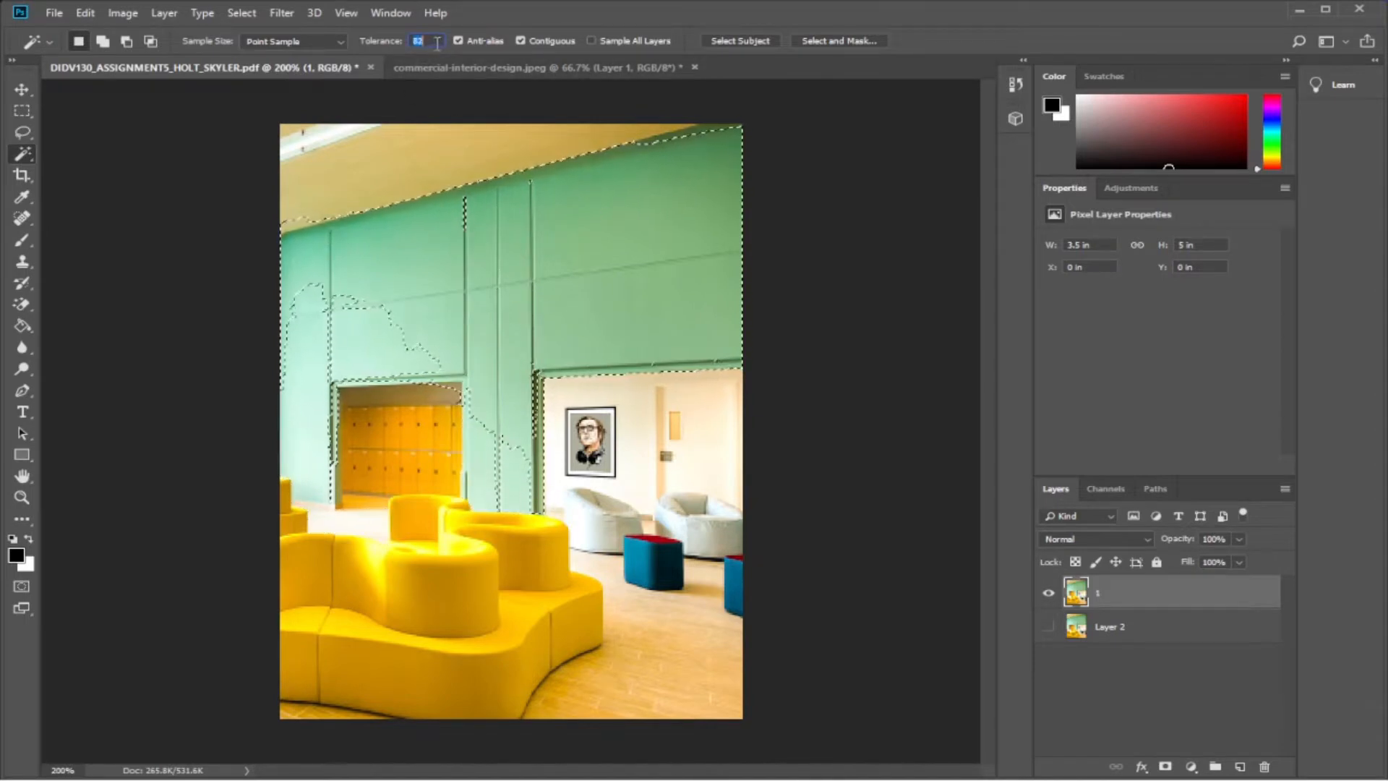
{"action": "left_click", "coordinate": [598, 197]}
{"action": "left_click", "coordinate": [598, 195]}
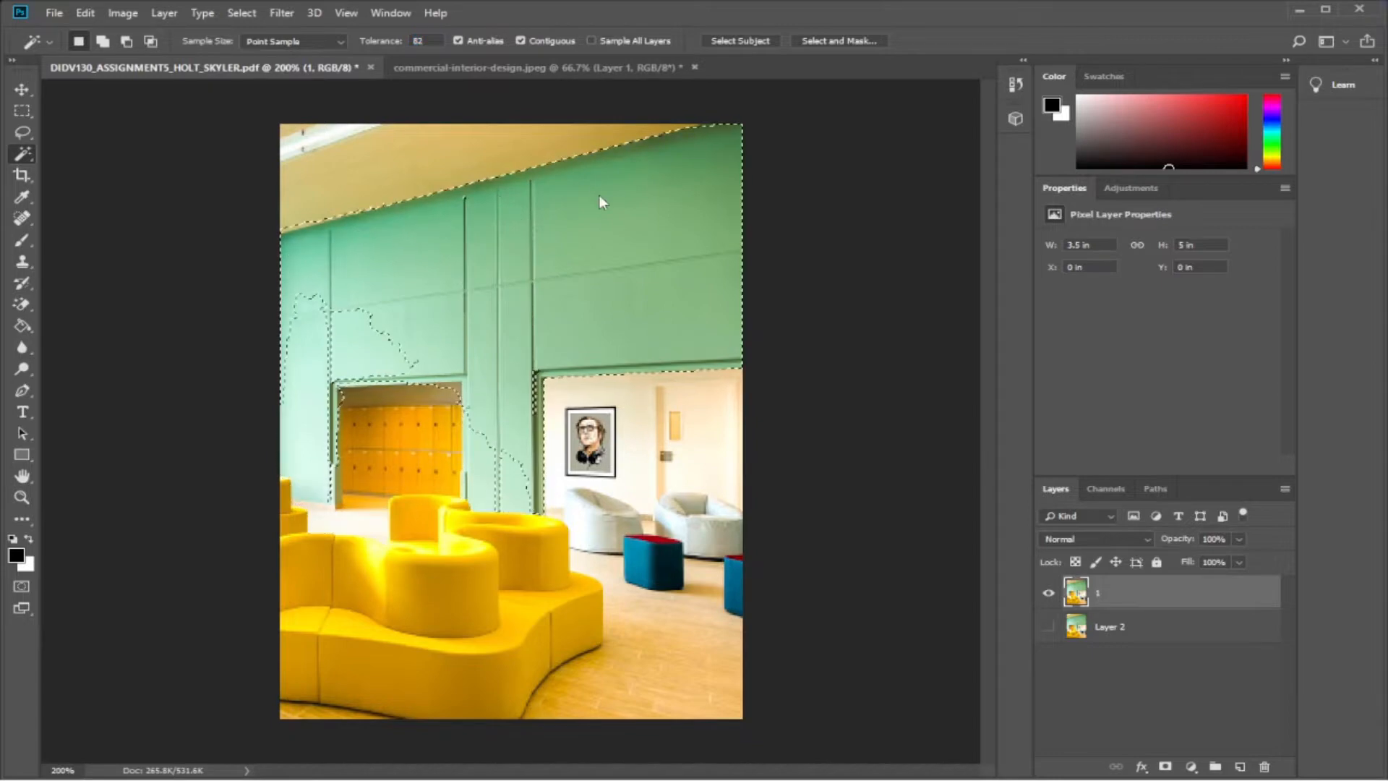
{"action": "double_click", "coordinate": [428, 42]}
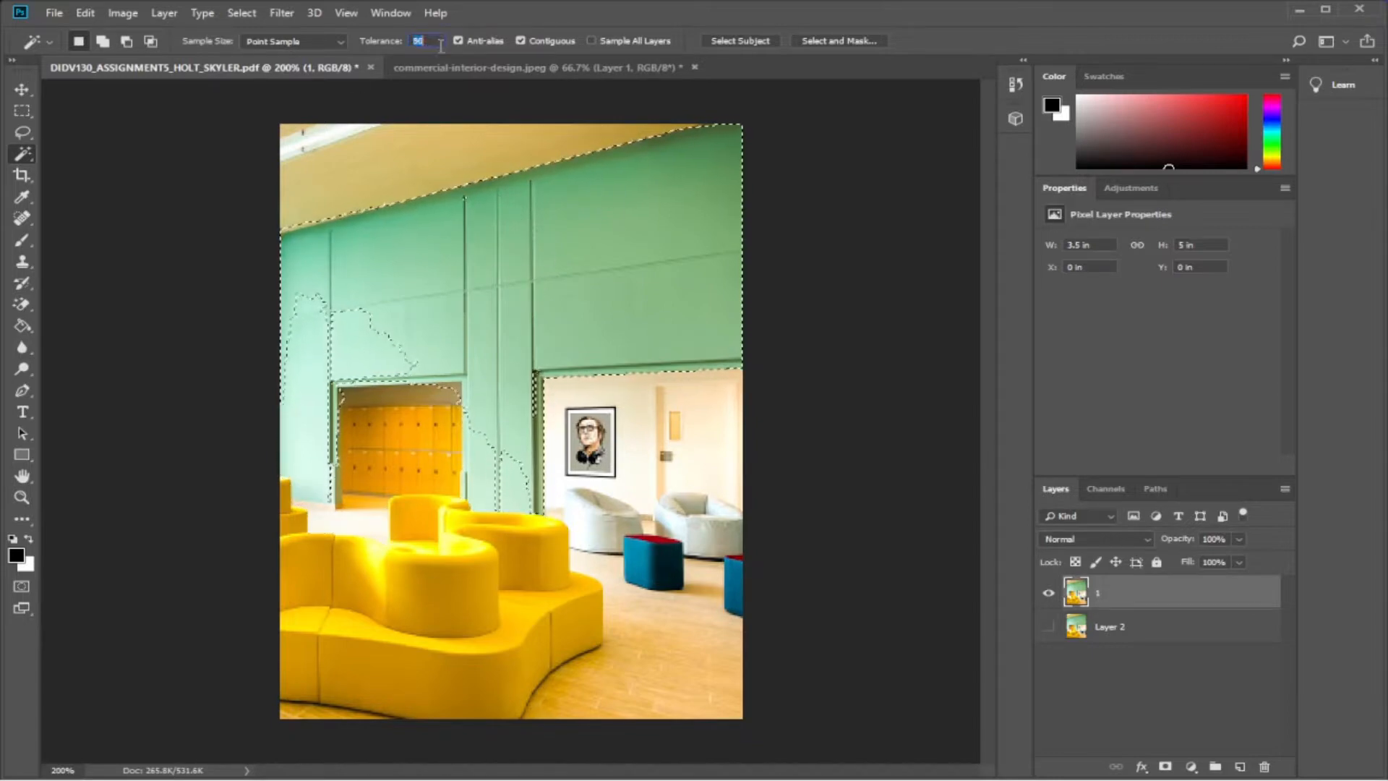
{"action": "type", "text": "94"}
{"action": "left_click", "coordinate": [348, 331]}
{"action": "left_click", "coordinate": [658, 188]}
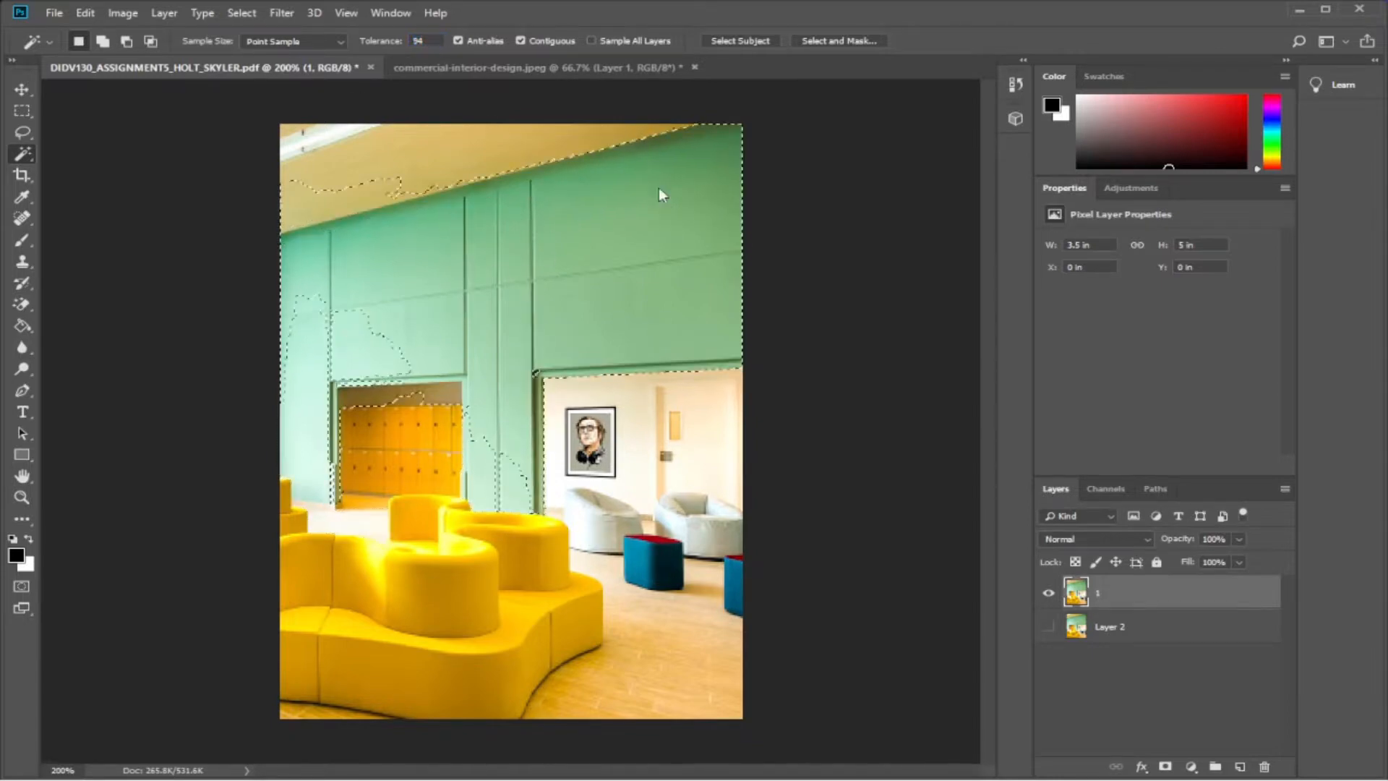
{"action": "left_click", "coordinate": [375, 357]}
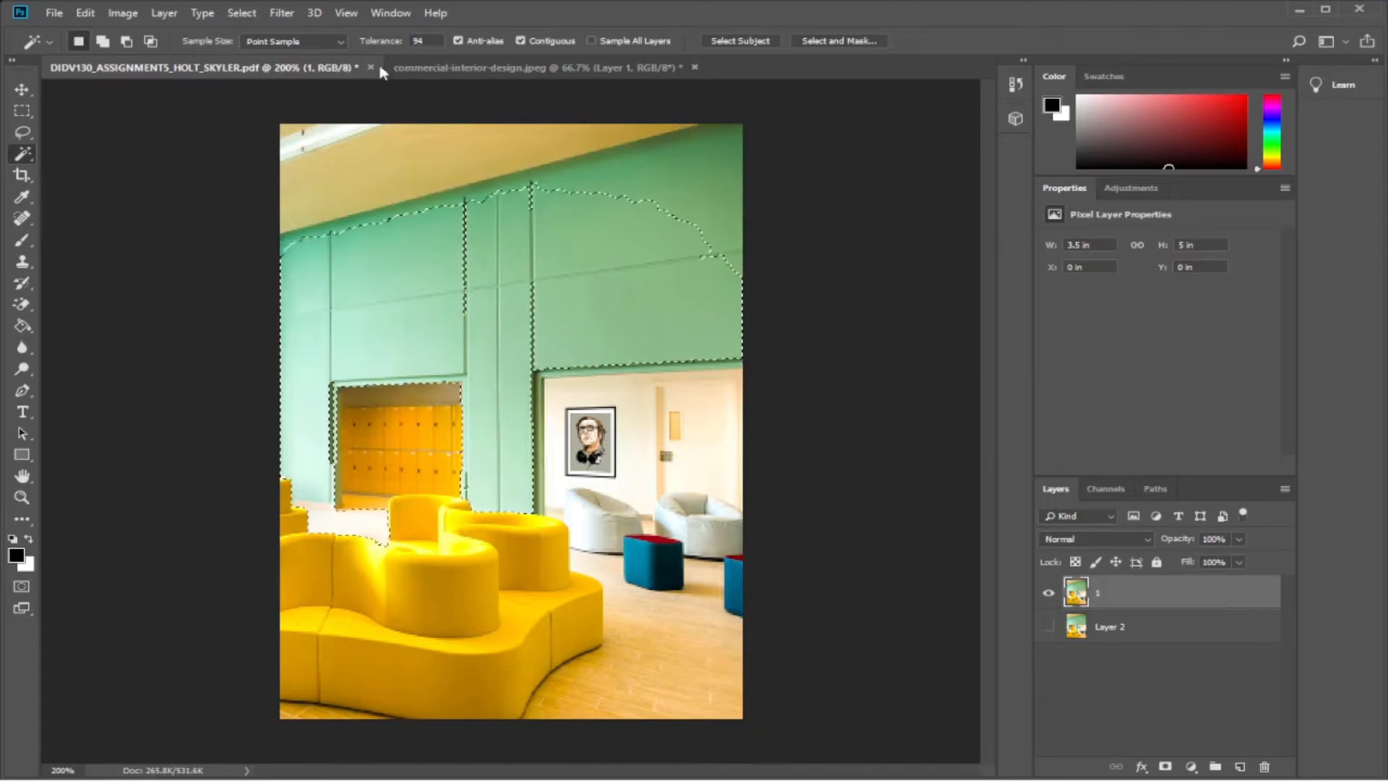
Try selecting the left wall panel at tolerance 100, then again at a slightly lower tolerance.
{"action": "left_click_drag", "start_coordinate": [383, 41], "coordinate": [389, 41]}
{"action": "left_click", "coordinate": [423, 338]}
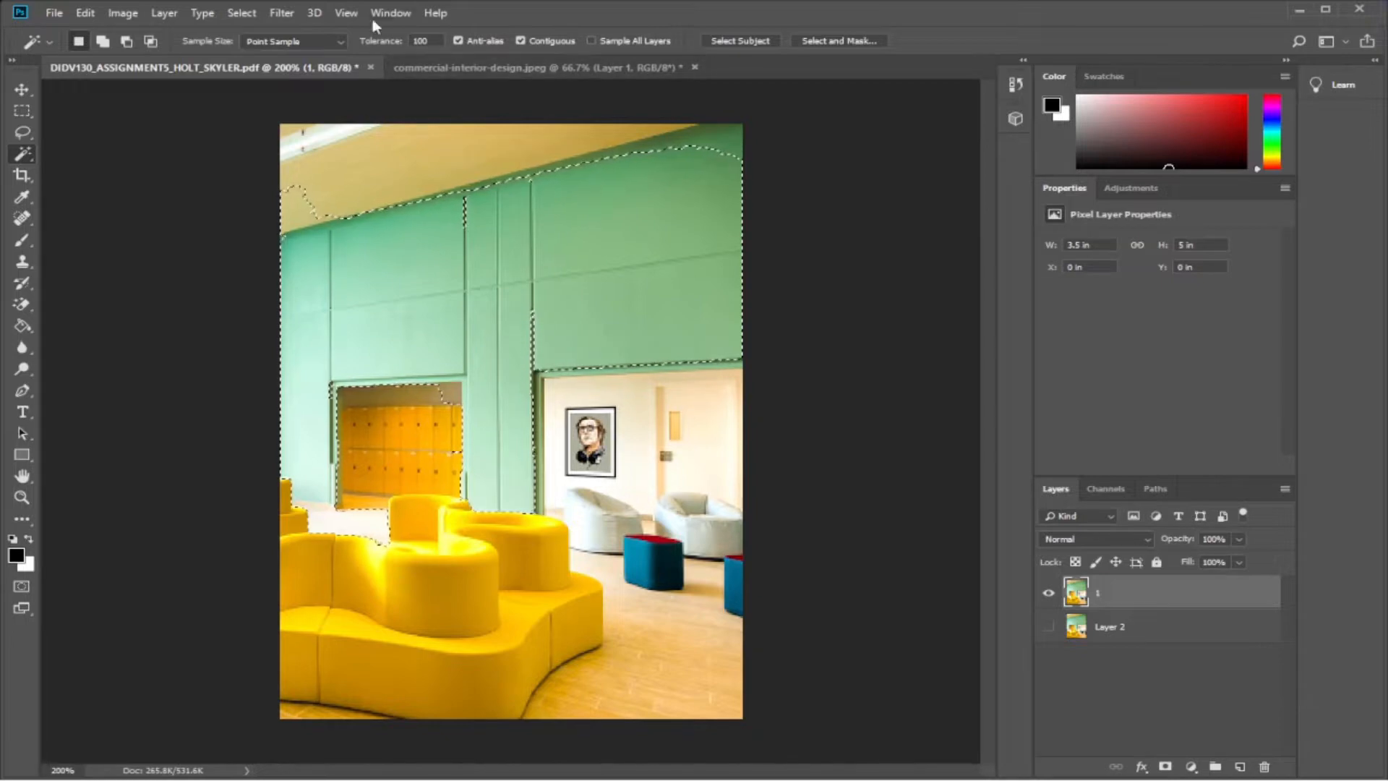
{"action": "left_click", "coordinate": [430, 41]}
{"action": "scroll", "coordinate": [430, 41], "scroll_direction": "down", "scroll_amount": 2}
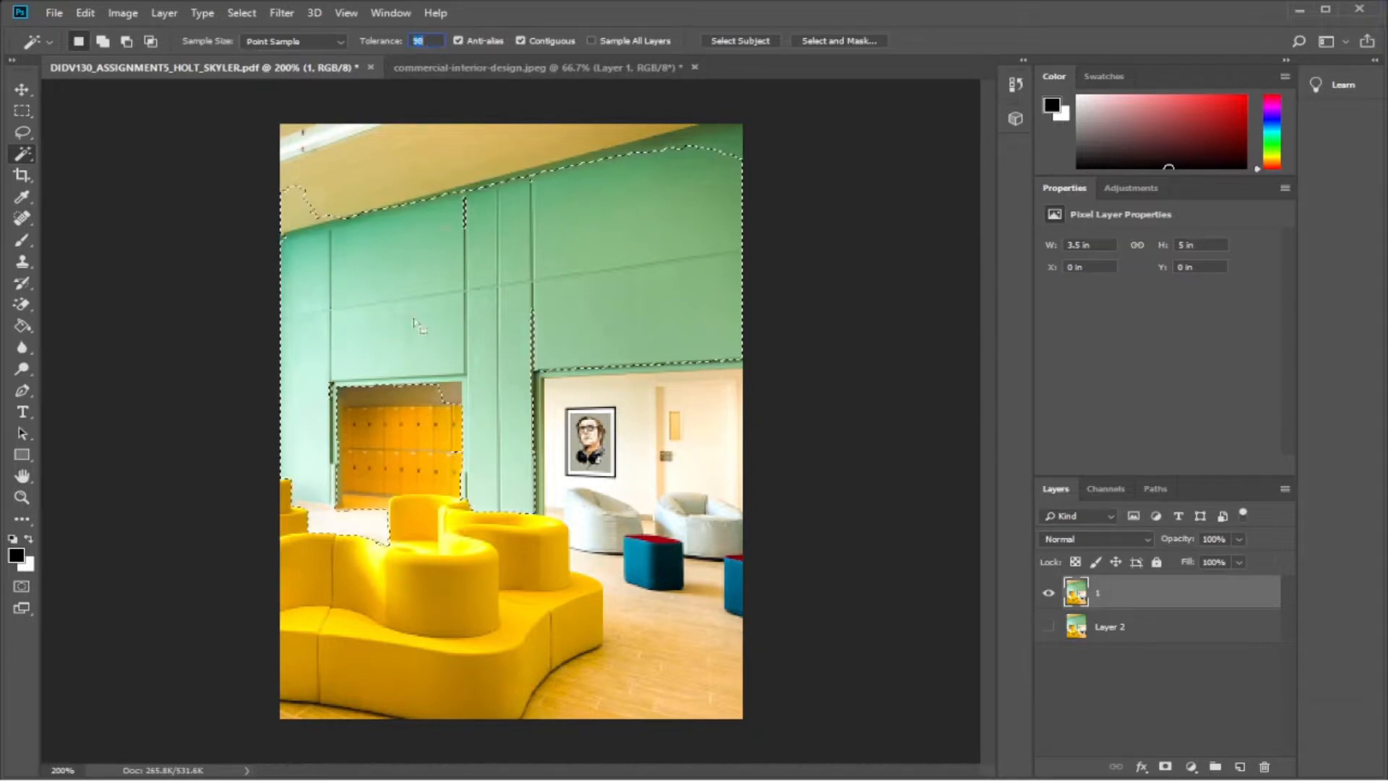
{"action": "left_click", "coordinate": [425, 275]}
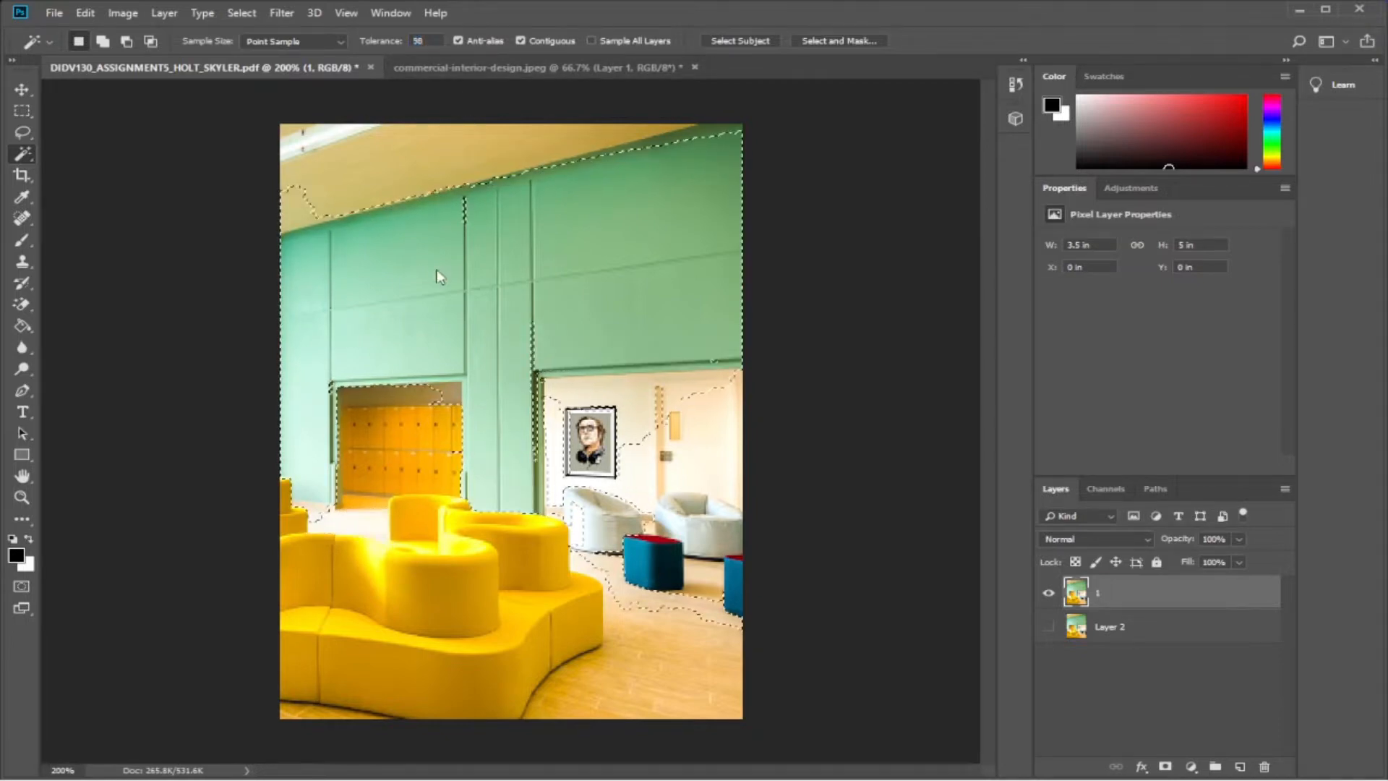
Select the green wall from its left panel with the Magic Wand at tolerance 103 and copy the selection to a new layer.
{"action": "scroll", "coordinate": [429, 41], "scroll_direction": "down", "scroll_amount": 2}
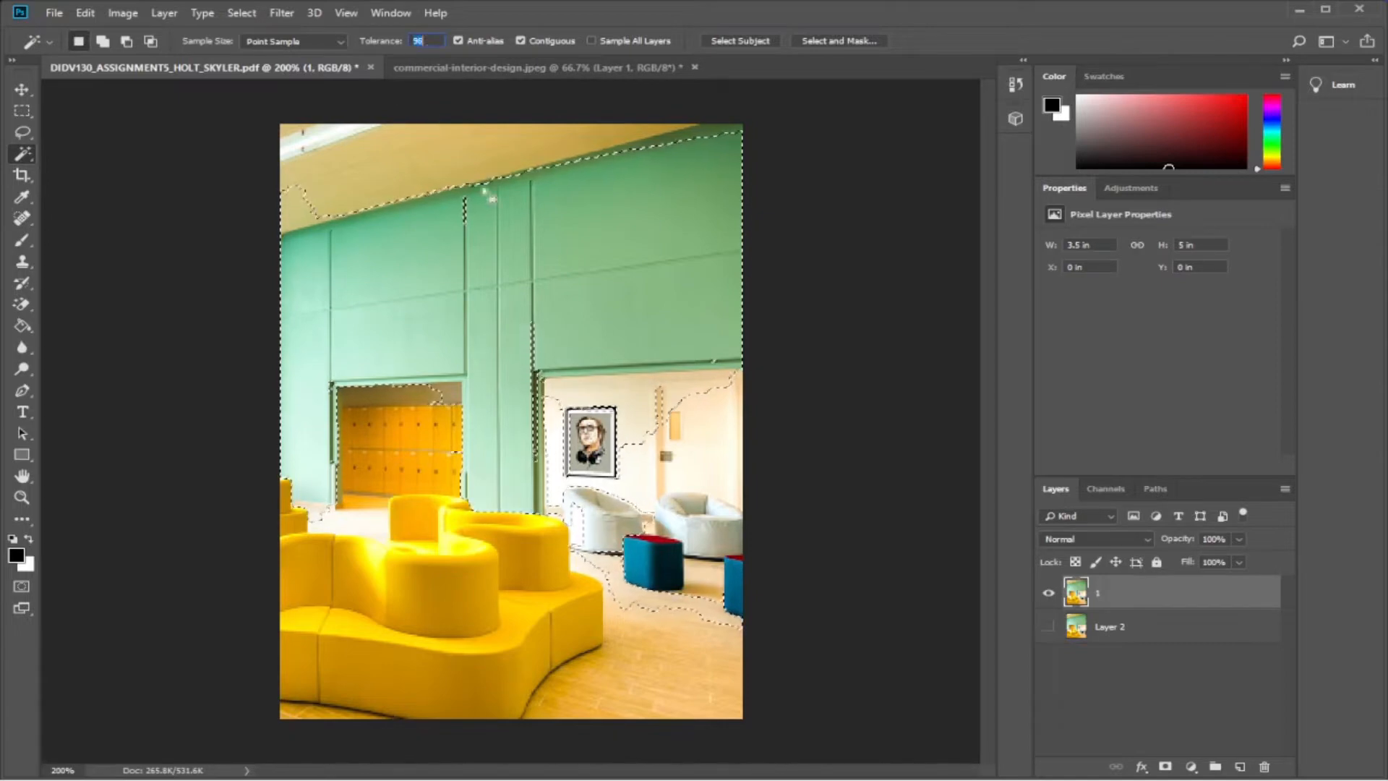
{"action": "left_click", "coordinate": [393, 331]}
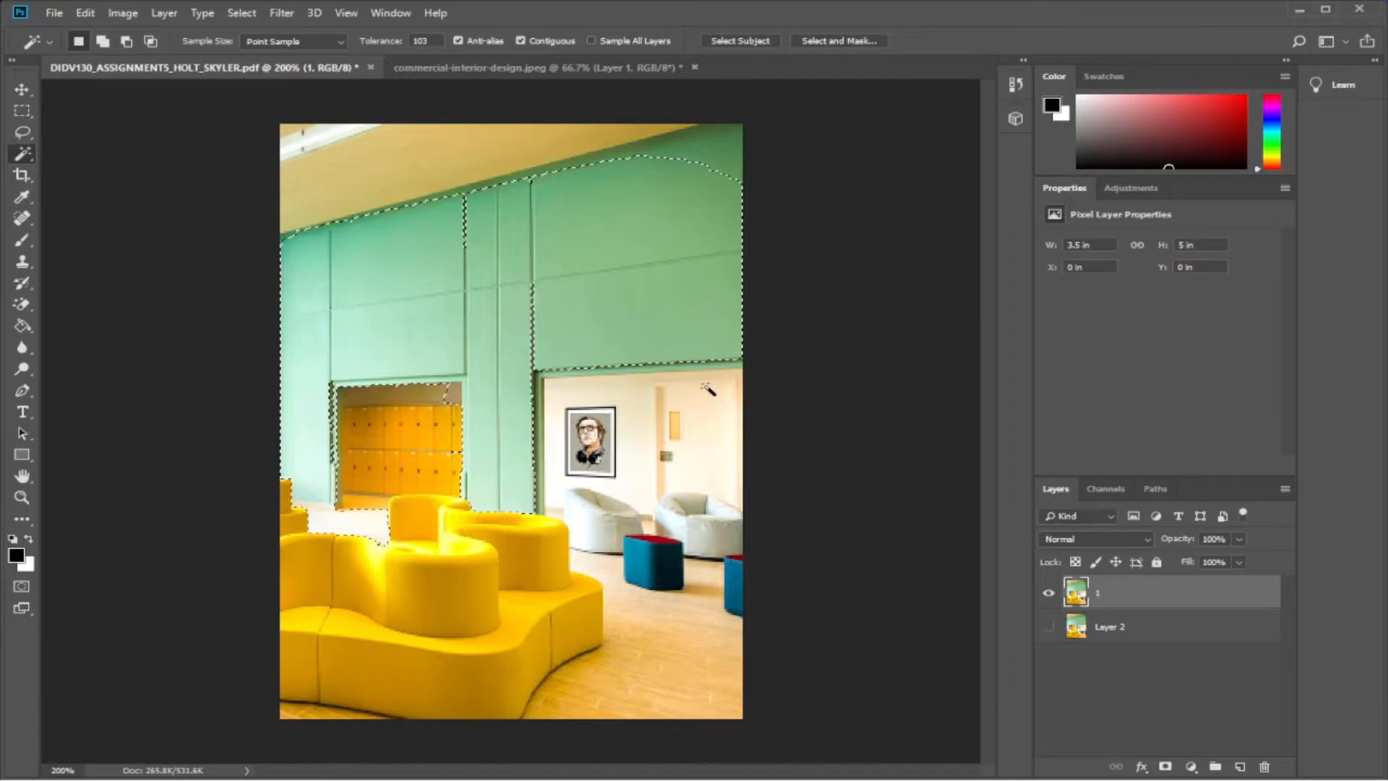
{"action": "key", "text": "ctrl+j"}
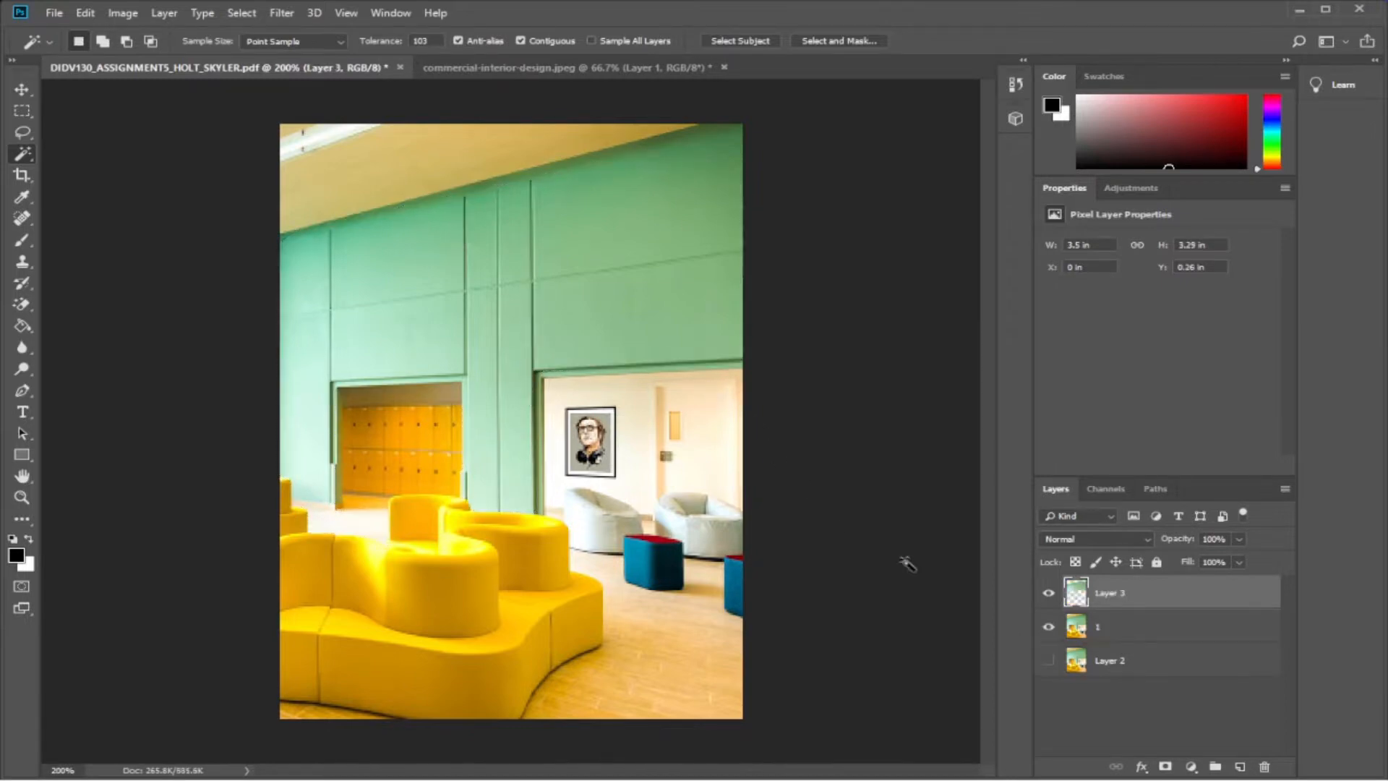
Hide layer 1, check Layer 2's visibility, and delete the leftover floor patch below the green wall on Layer 3.
{"action": "left_click", "coordinate": [1049, 628]}
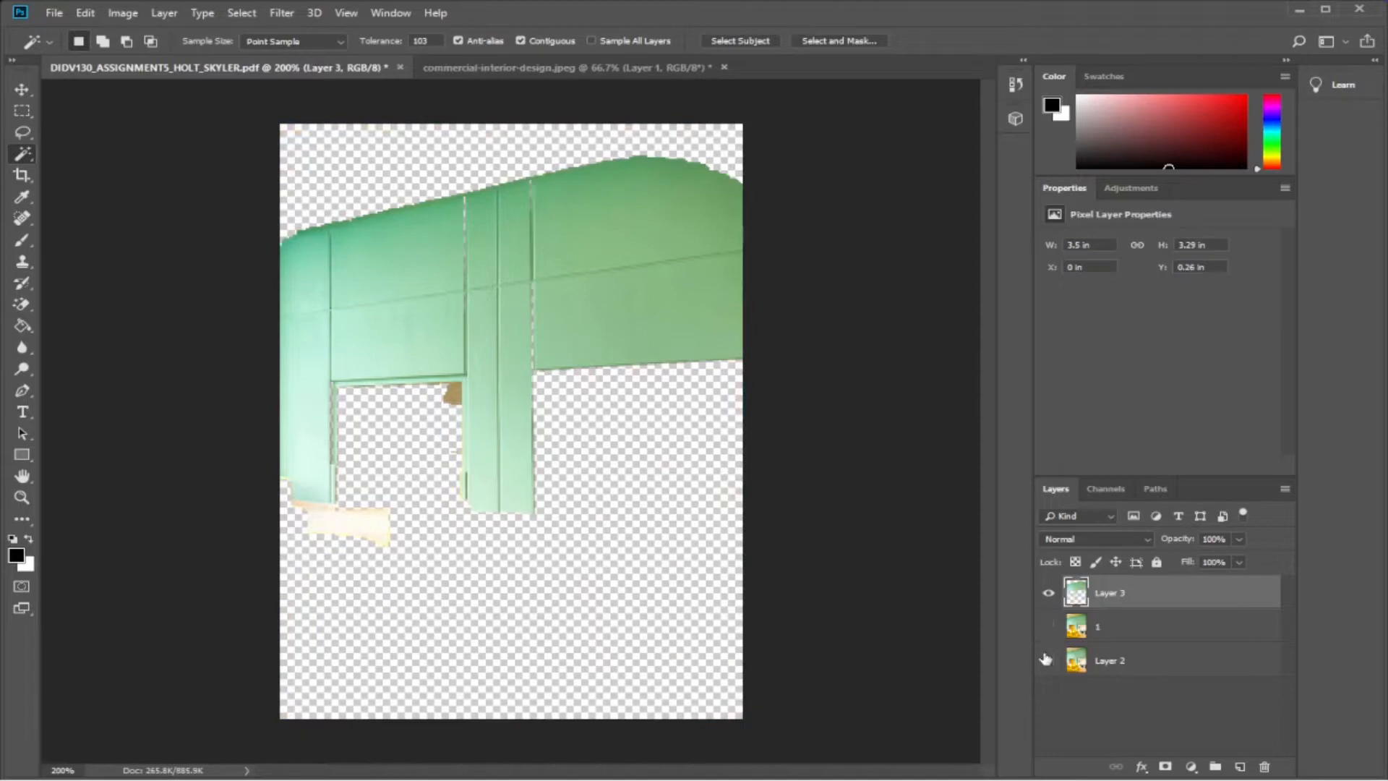
{"action": "left_click", "coordinate": [1048, 661]}
{"action": "left_click", "coordinate": [1049, 661]}
{"action": "left_click", "coordinate": [23, 110]}
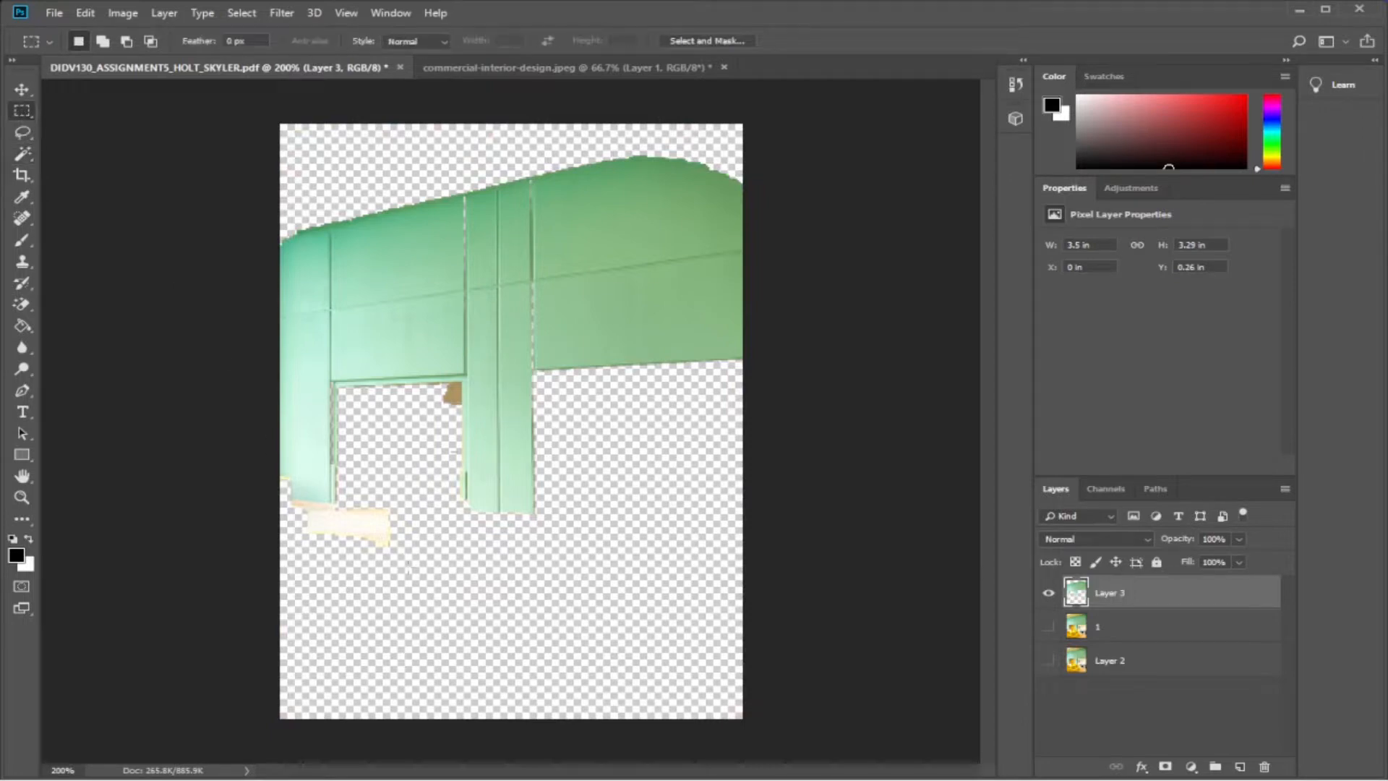
{"action": "left_click_drag", "start_coordinate": [293, 508], "coordinate": [410, 568]}
{"action": "key", "text": "Delete"}
Delete the brown remnant in the locker opening's upper corner and marquee the thin edge under the left wall panel.
{"action": "mouse_move", "coordinate": [441, 424]}
{"action": "left_mouse_down"}
{"action": "mouse_move", "coordinate": [458, 386]}
{"action": "mouse_move", "coordinate": [466, 417]}
{"action": "left_mouse_up"}
{"action": "key", "text": "Delete"}
{"action": "key", "text": "Delete"}
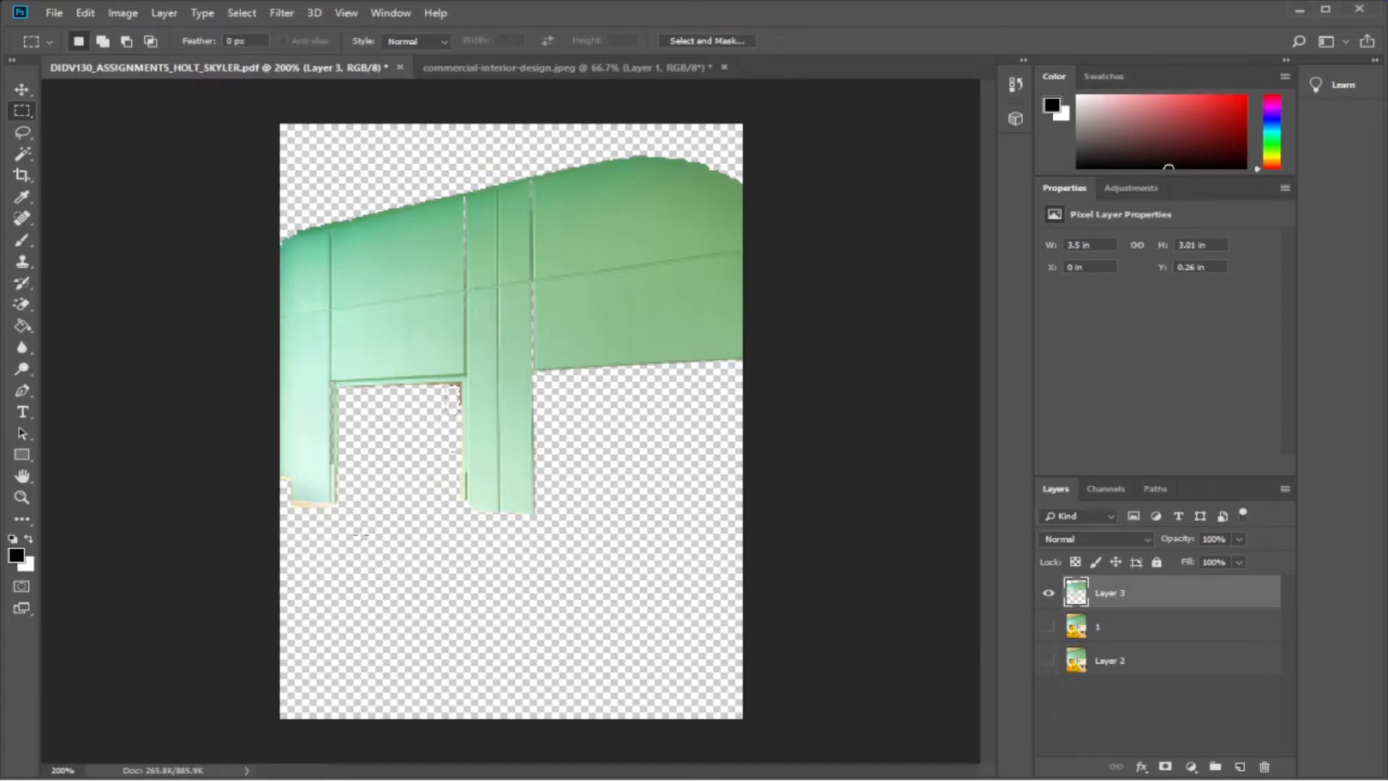
{"action": "left_click_drag", "start_coordinate": [358, 520], "coordinate": [287, 504]}
{"action": "left_click", "coordinate": [493, 415]}
Toggle the visibility of layer 1 and Layer 2 to compare the full photo with the isolated wall.
{"action": "left_click", "coordinate": [1049, 627]}
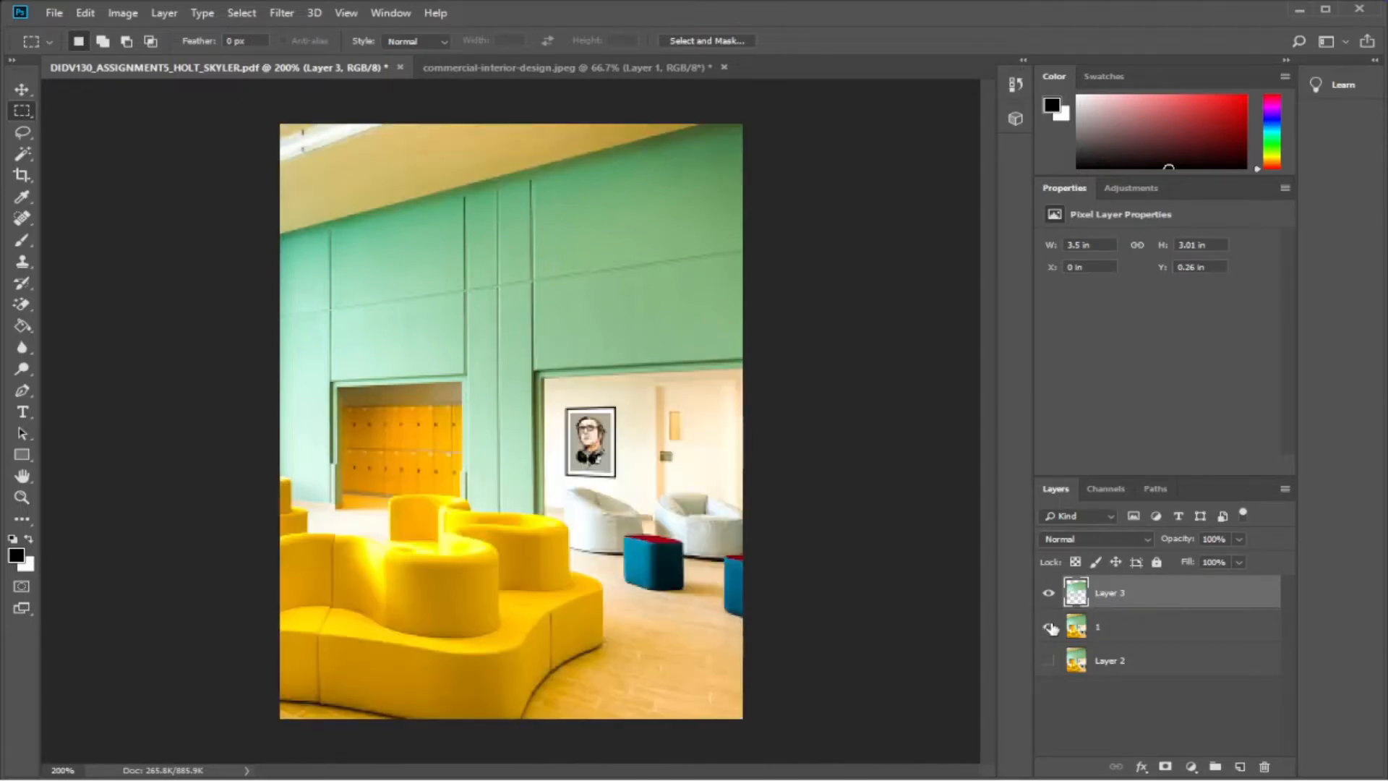
{"action": "left_click", "coordinate": [1049, 626]}
{"action": "left_click", "coordinate": [1049, 626]}
{"action": "left_click", "coordinate": [1047, 661]}
{"action": "left_click", "coordinate": [1048, 662]}
{"action": "left_click", "coordinate": [1047, 627]}
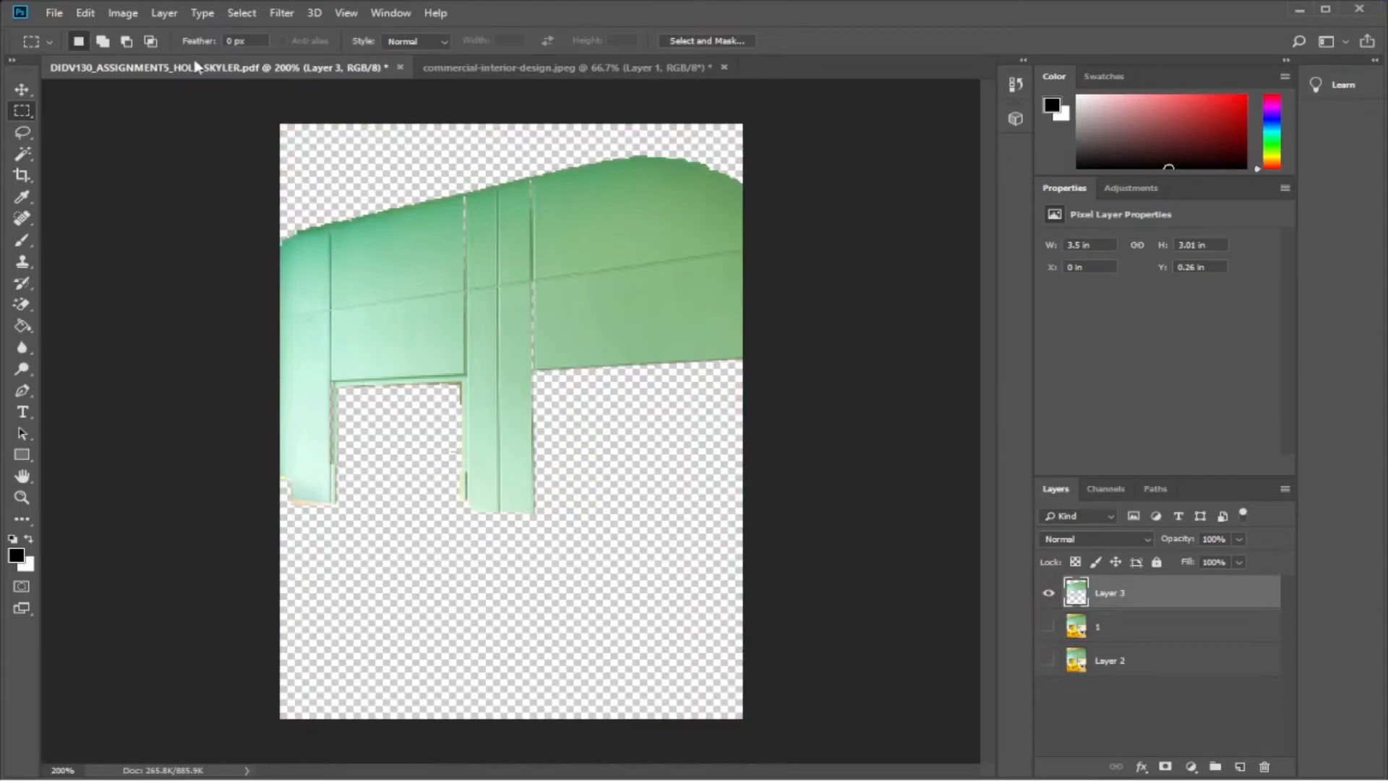
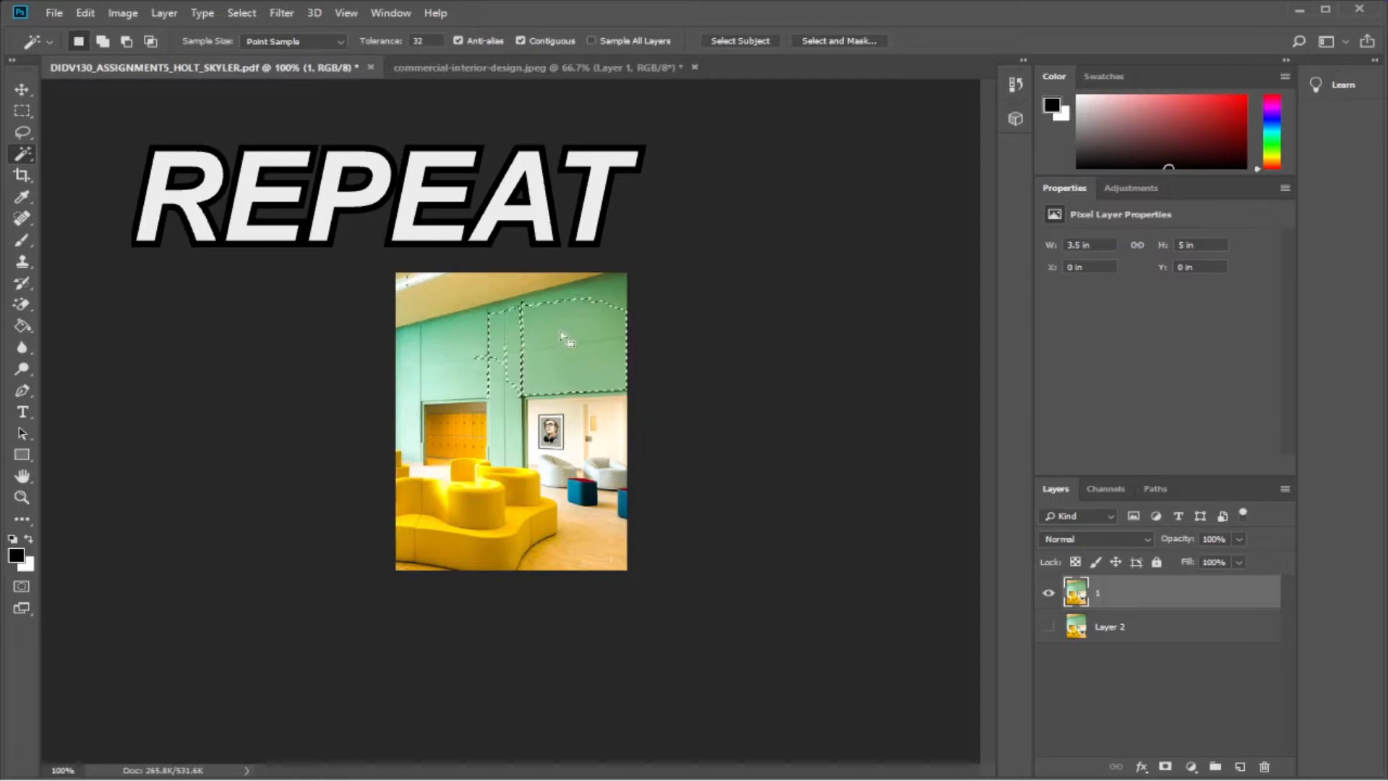
Test Magic Wand selections of the green wall in layer 1 at tolerance 35, then at 20.
{"action": "double_click", "coordinate": [427, 39]}
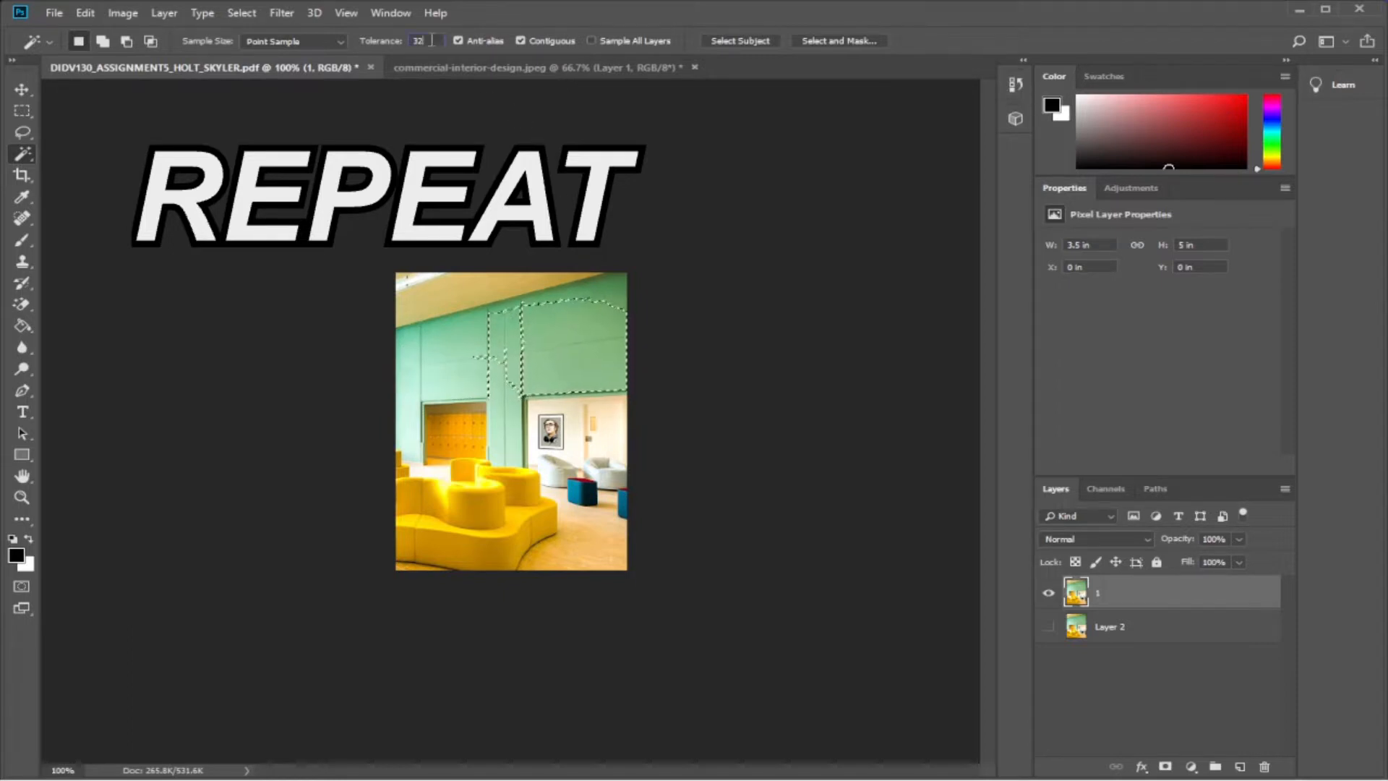
{"action": "type", "text": "35"}
{"action": "key", "text": "Return"}
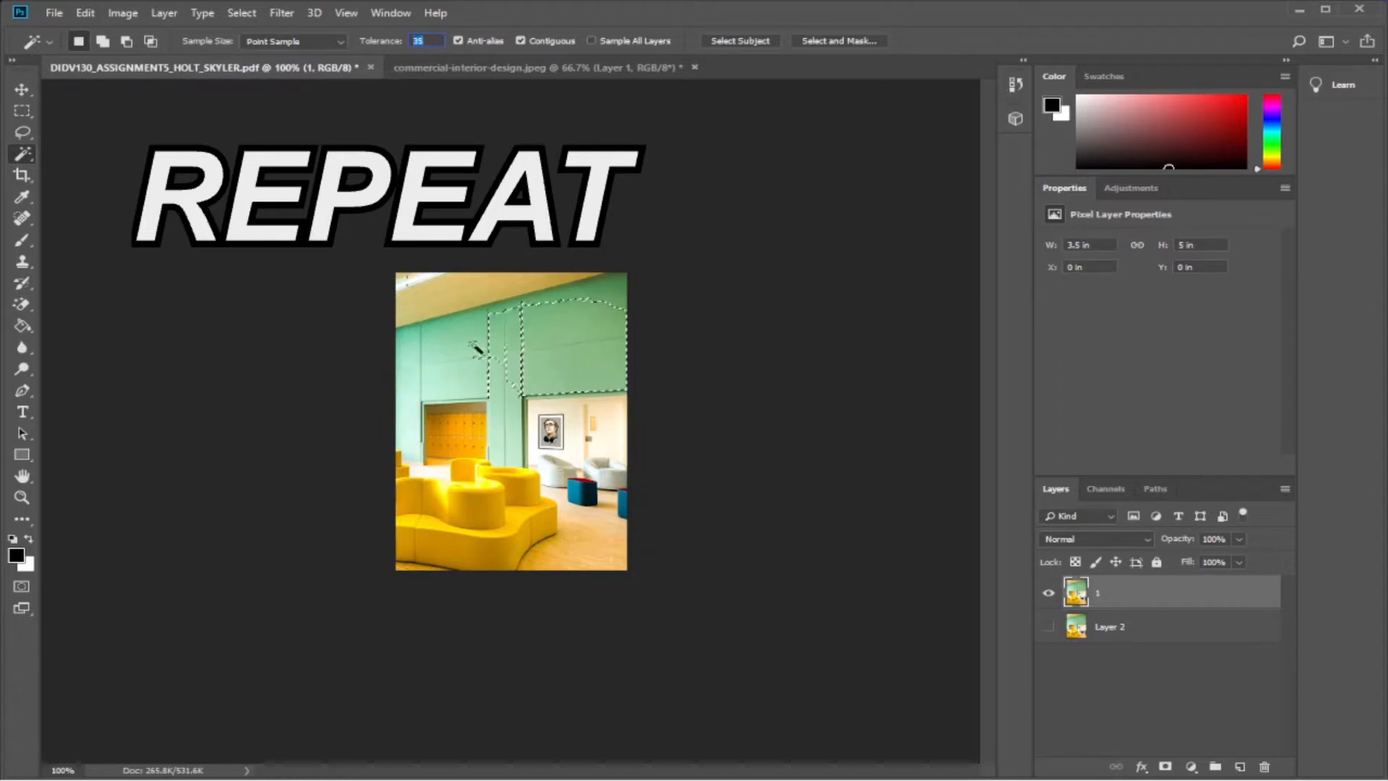
{"action": "left_click", "coordinate": [444, 372]}
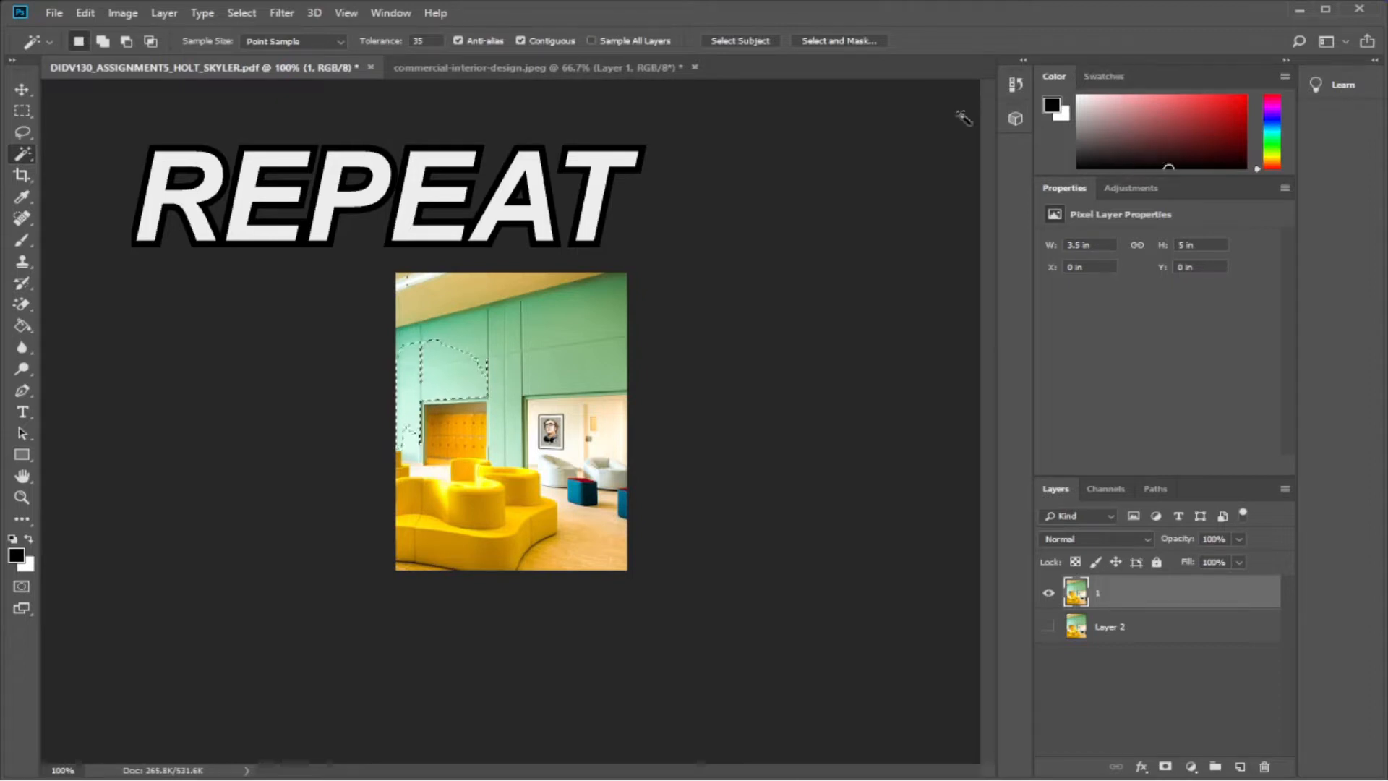
{"action": "left_click", "coordinate": [431, 42]}
{"action": "left_click", "coordinate": [588, 312]}
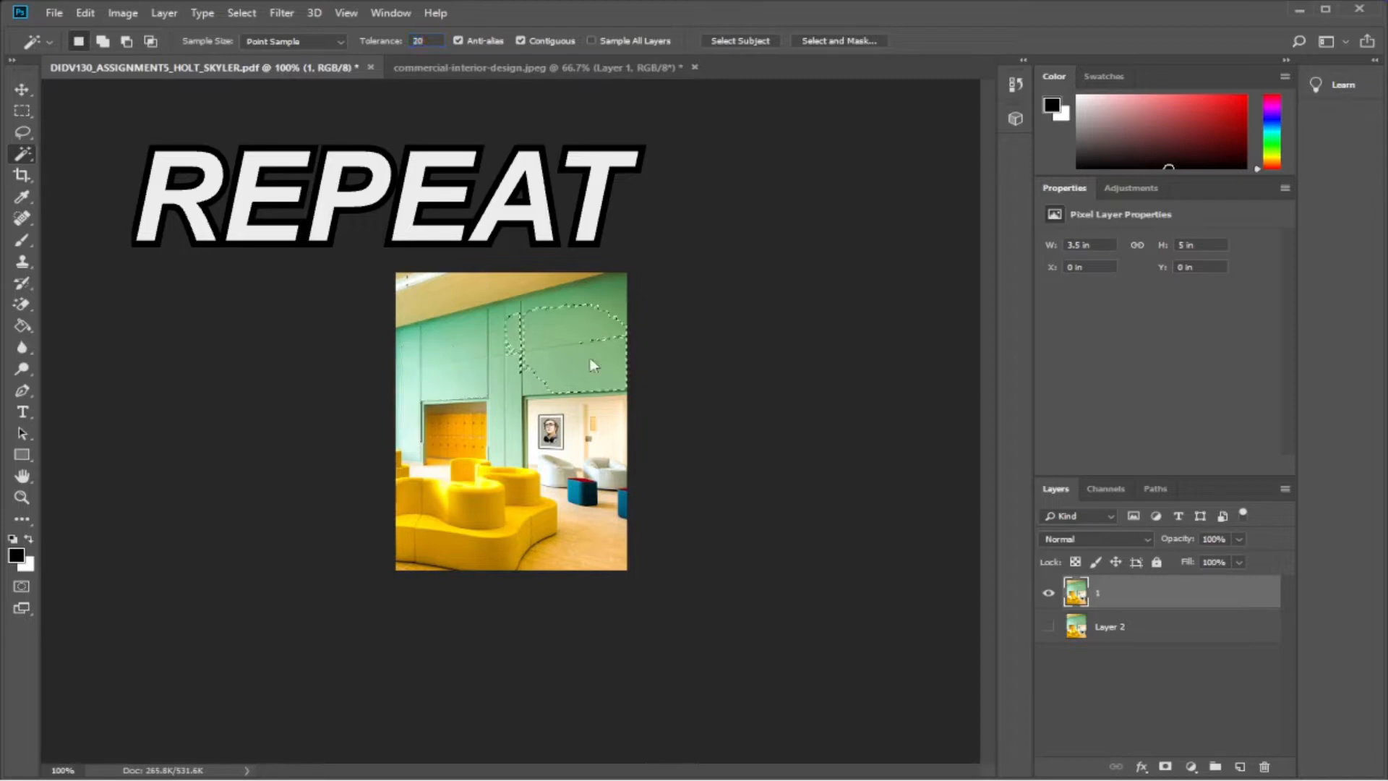
{"action": "left_click", "coordinate": [460, 333]}
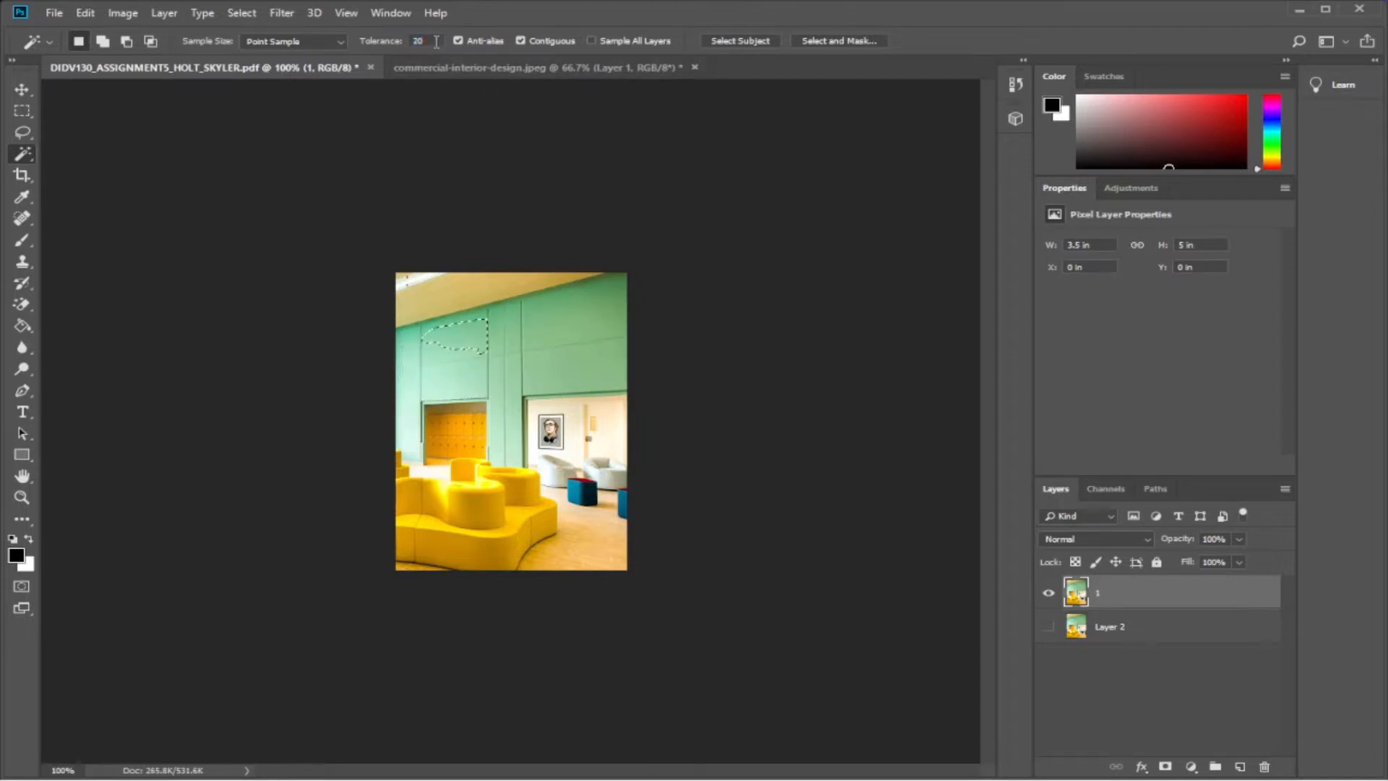
Test Magic Wand selections on both sides of the green wall at other tolerances up to 47.
{"action": "type", "text": "5"}
{"action": "left_click", "coordinate": [558, 305]}
{"action": "left_click", "coordinate": [426, 42]}
{"action": "type", "text": "24"}
{"action": "key", "text": "Return"}
{"action": "type", "text": "47"}
{"action": "left_click", "coordinate": [460, 339]}
{"action": "left_click", "coordinate": [464, 373]}
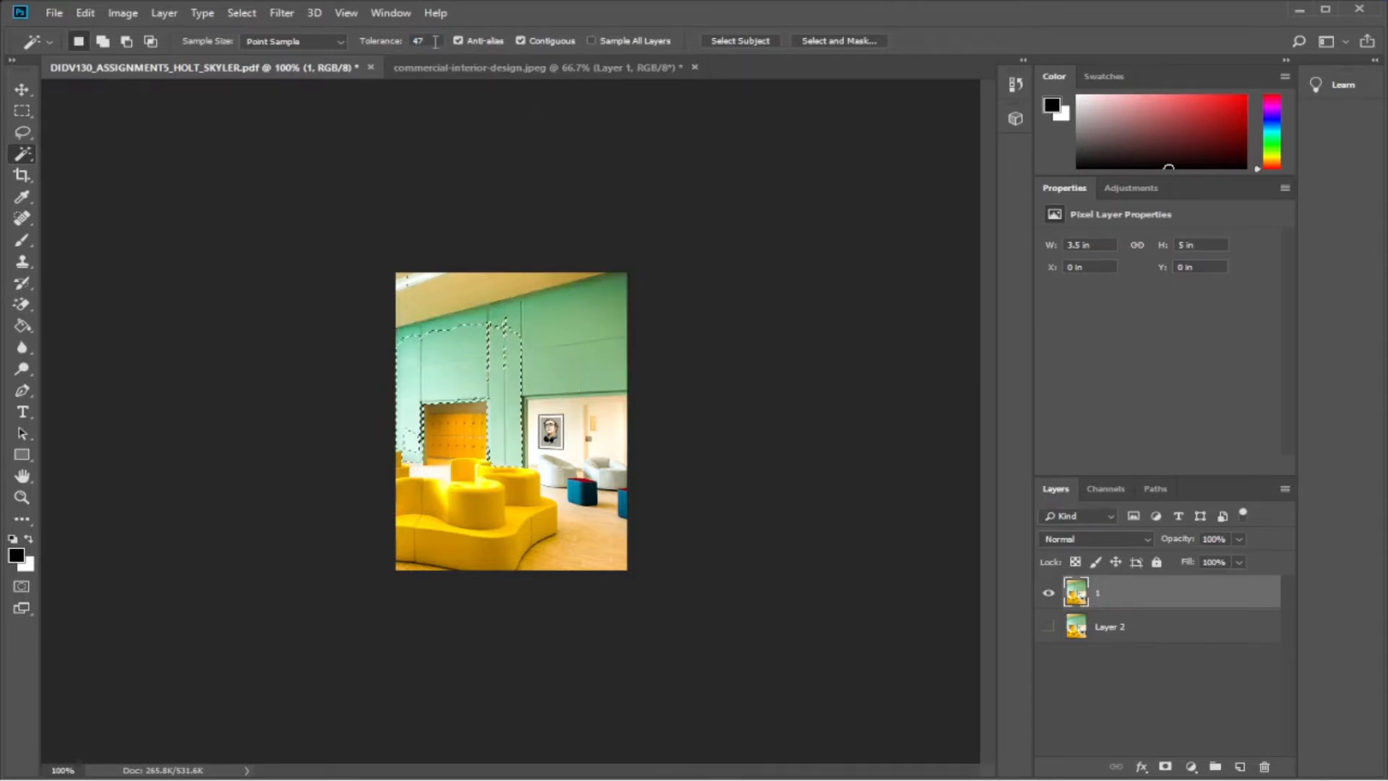
Raise the Magic Wand tolerance to 54 and test selections on the right and left wall panels.
{"action": "left_click_drag", "start_coordinate": [385, 41], "coordinate": [391, 41]}
{"action": "left_click", "coordinate": [22, 497]}
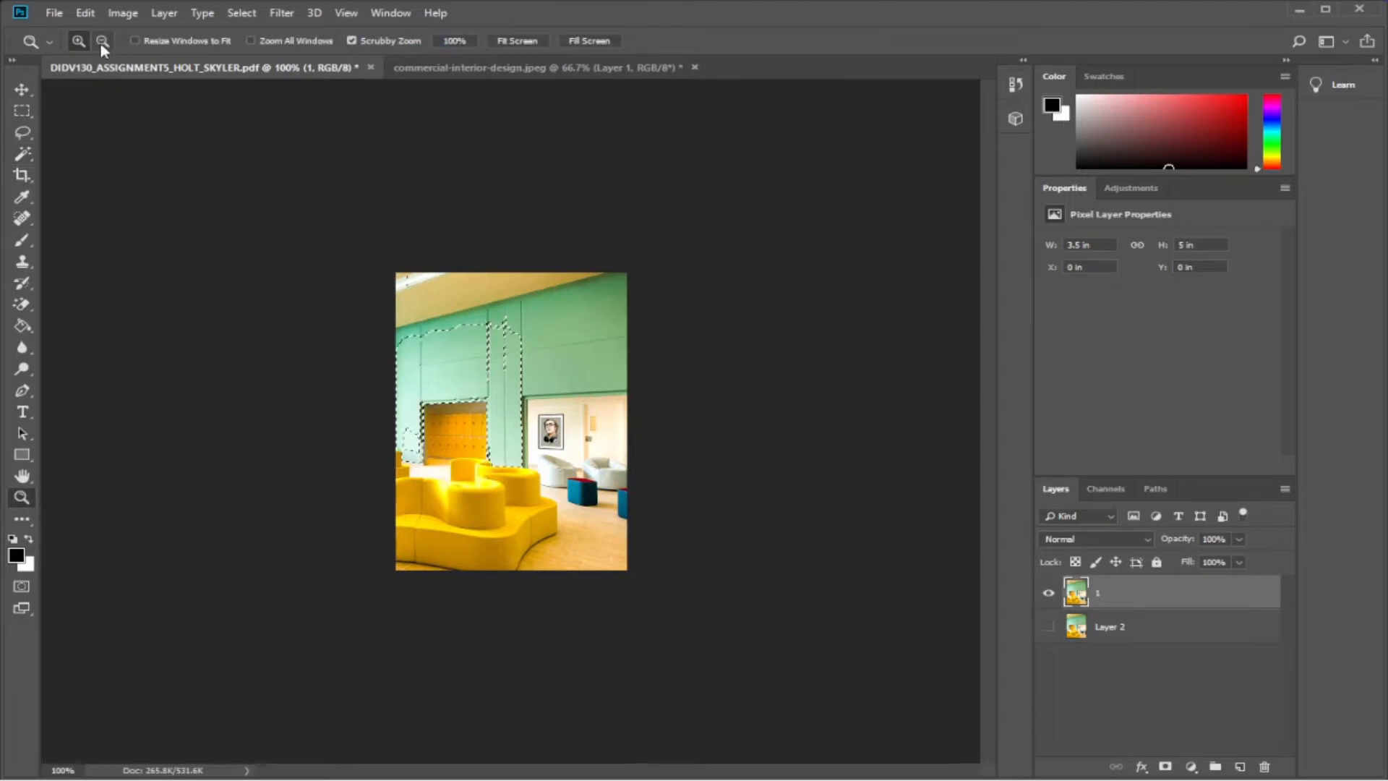
{"action": "left_click", "coordinate": [445, 423]}
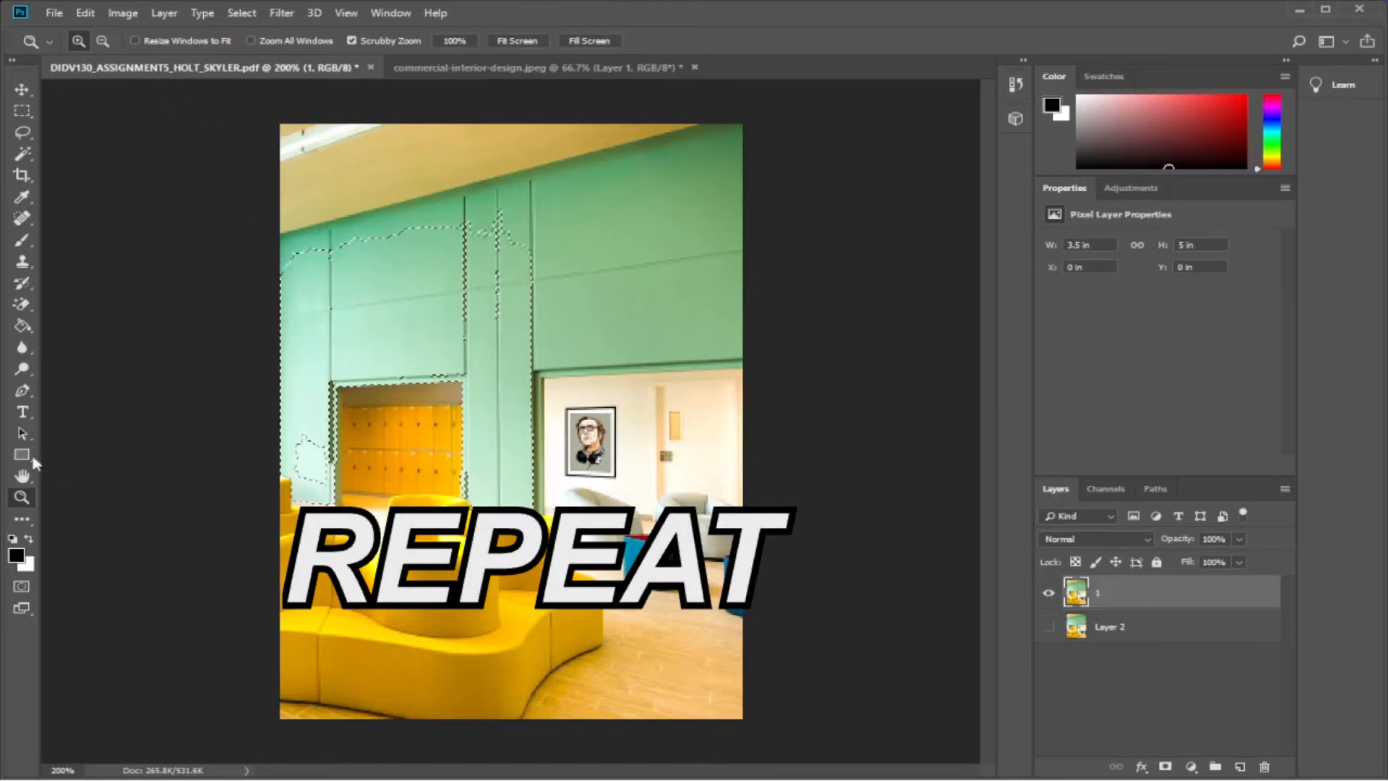
{"action": "left_click", "coordinate": [23, 153]}
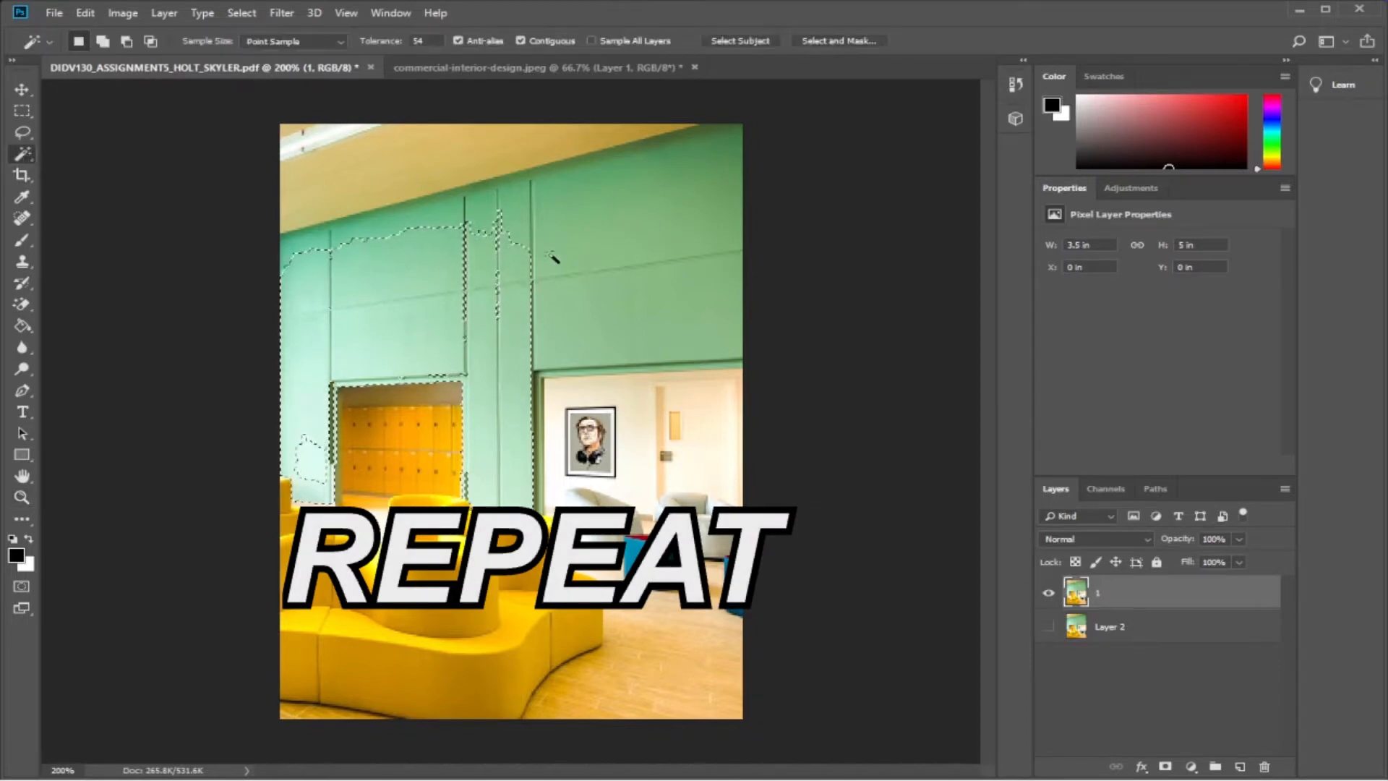
{"action": "left_click", "coordinate": [594, 223]}
{"action": "left_click", "coordinate": [366, 330]}
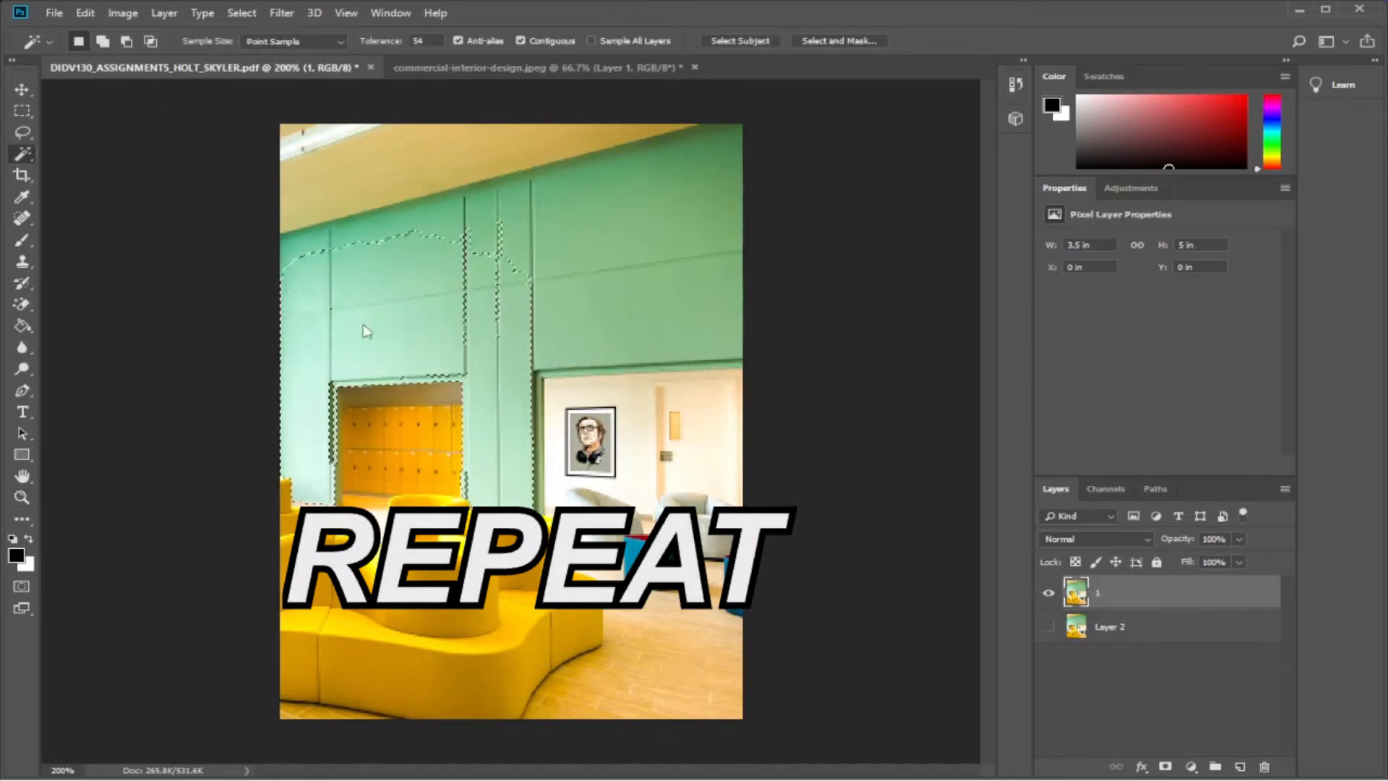
Test Magic Wand selections of the green wall at tolerance 64, then at 69.
{"action": "double_click", "coordinate": [418, 41]}
{"action": "type", "text": "64"}
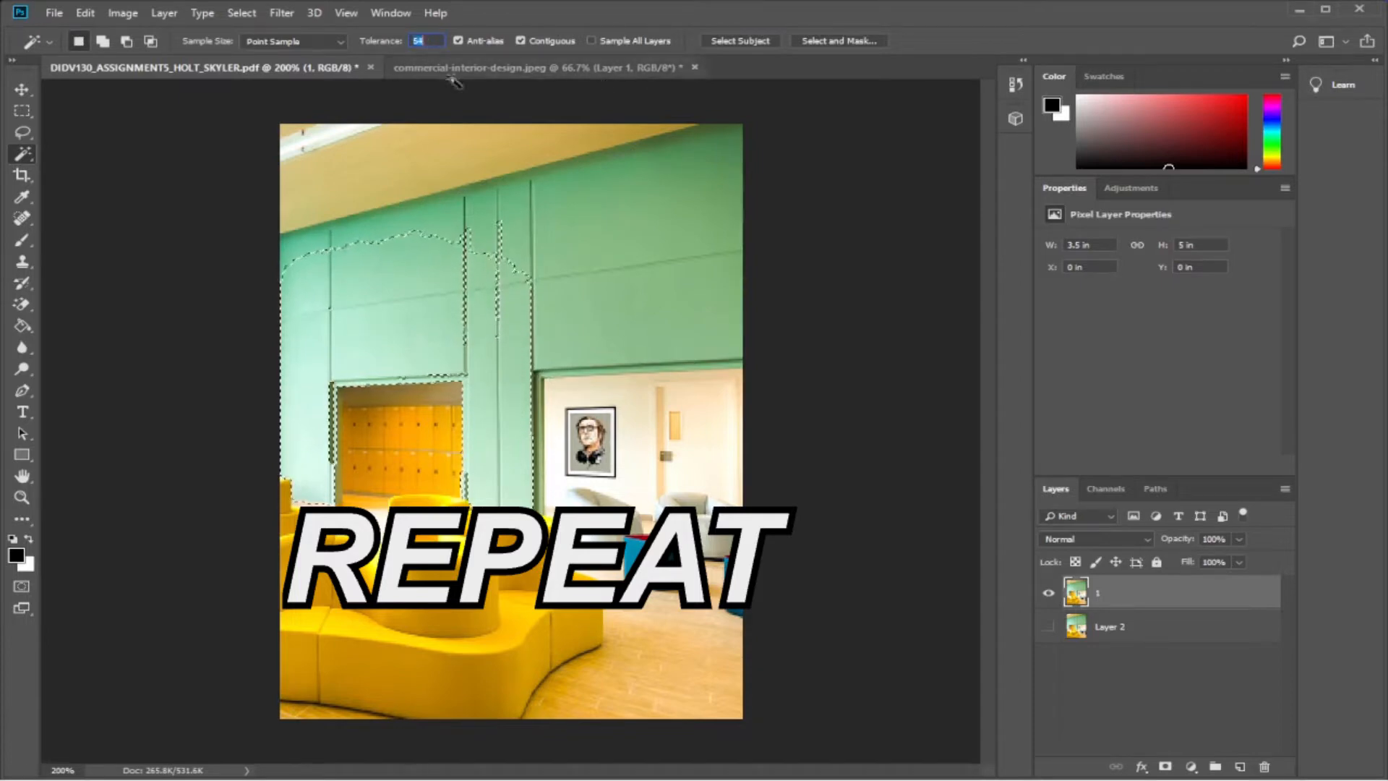
{"action": "left_click", "coordinate": [599, 230]}
{"action": "double_click", "coordinate": [420, 41]}
{"action": "type", "text": "68"}
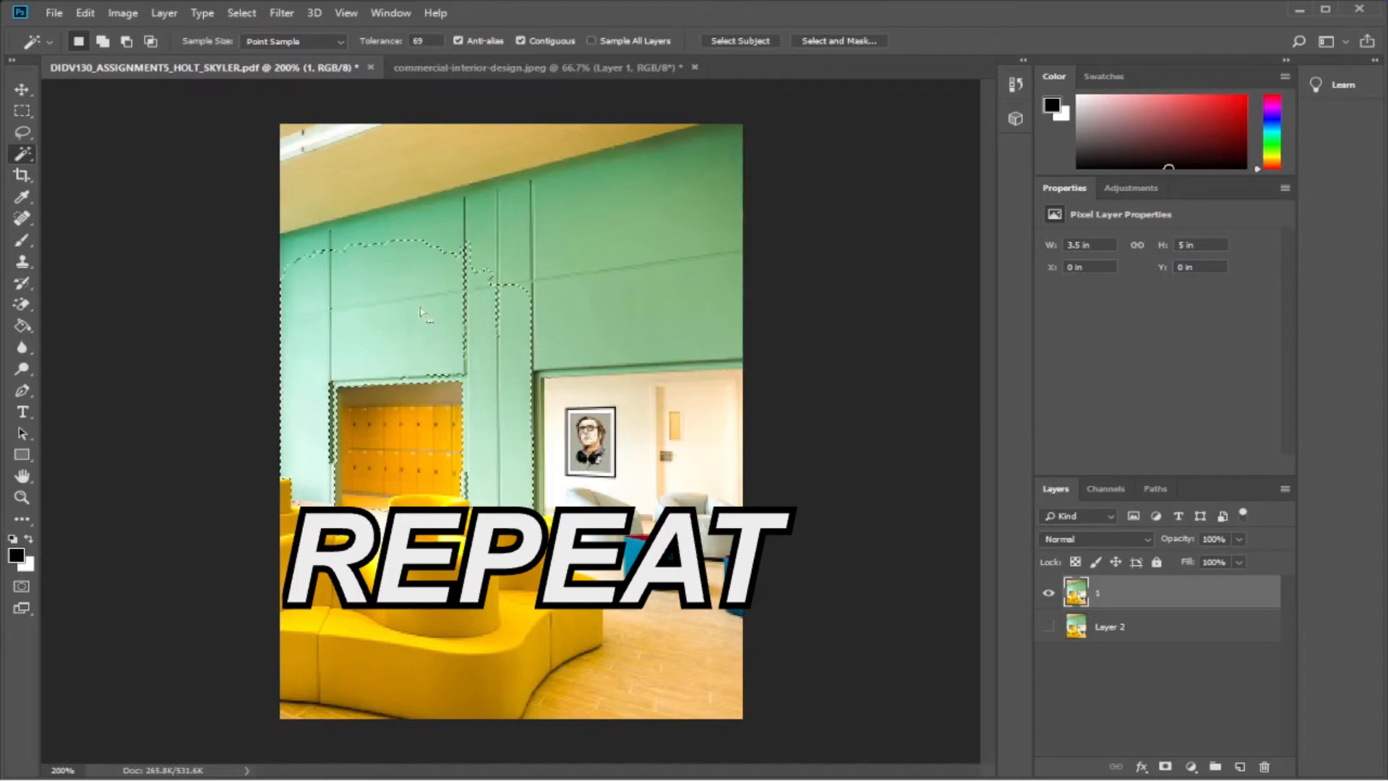
Test Magic Wand selections of the green wall at tolerance 73, then at 82 and 94.
{"action": "left_click", "coordinate": [429, 42]}
{"action": "scroll", "coordinate": [433, 41], "scroll_direction": "up", "scroll_amount": 3}
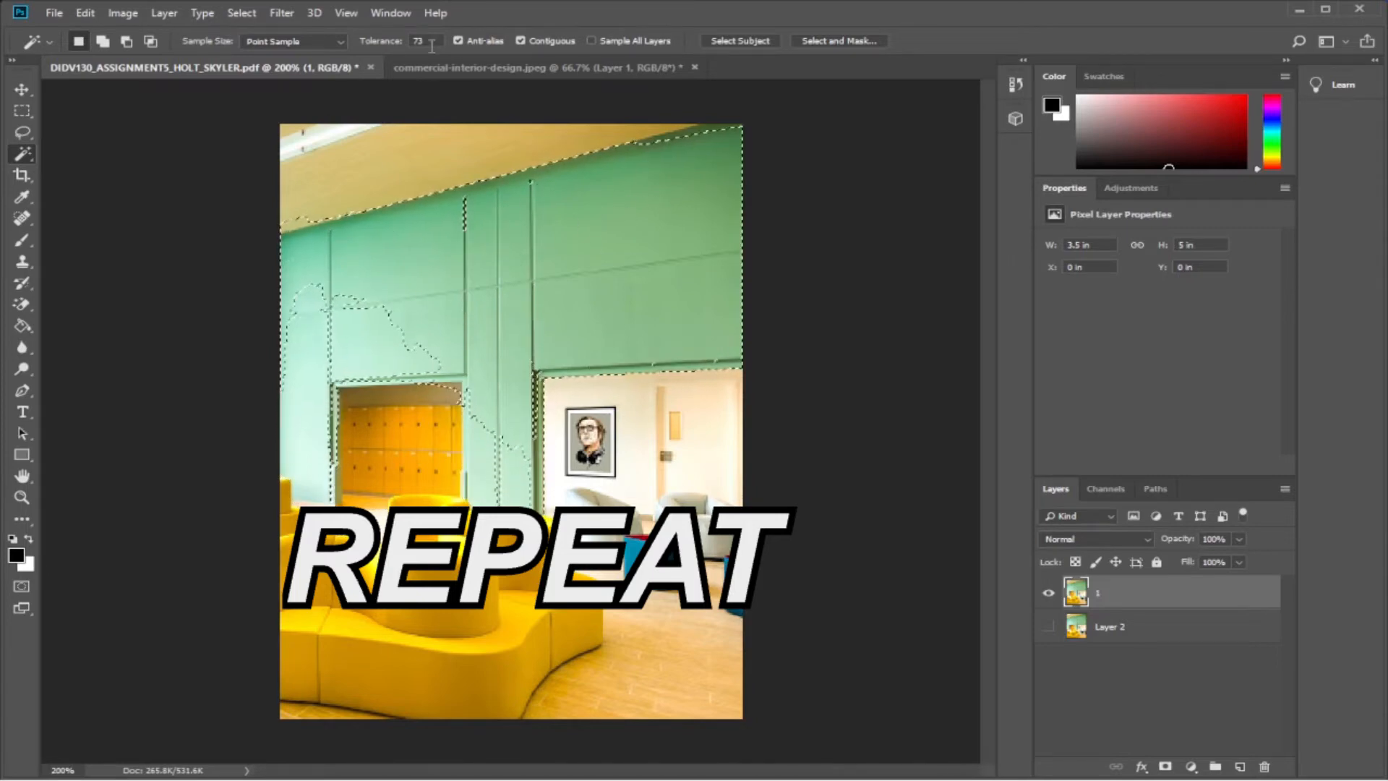
{"action": "scroll", "coordinate": [436, 44], "scroll_direction": "up", "scroll_amount": 7}
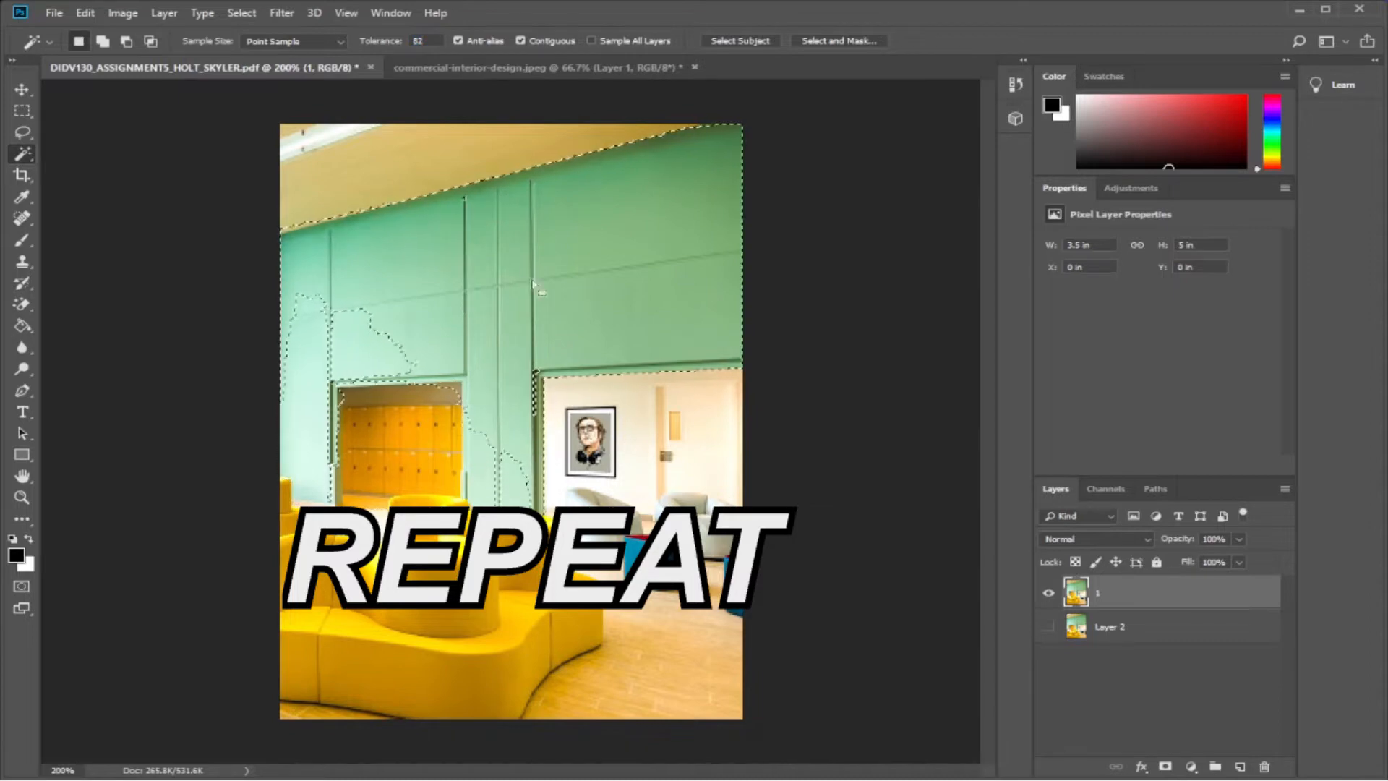
{"action": "scroll", "coordinate": [441, 46], "scroll_direction": "up", "scroll_amount": 8}
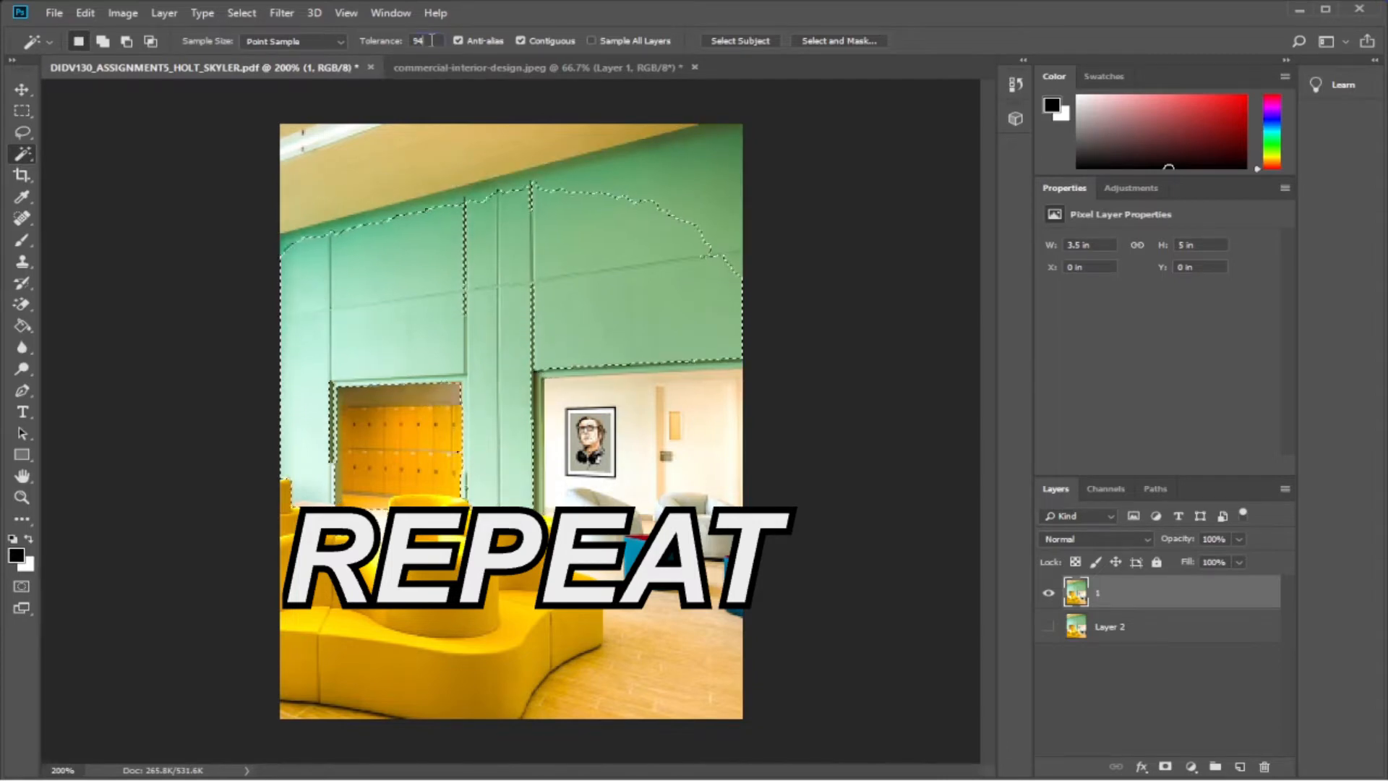
Try selecting the green wall from its left panel at tolerance 100, then at lower tolerances down to 96.
{"action": "scroll", "coordinate": [419, 41], "scroll_direction": "up", "scroll_amount": 6}
{"action": "left_click", "coordinate": [422, 339]}
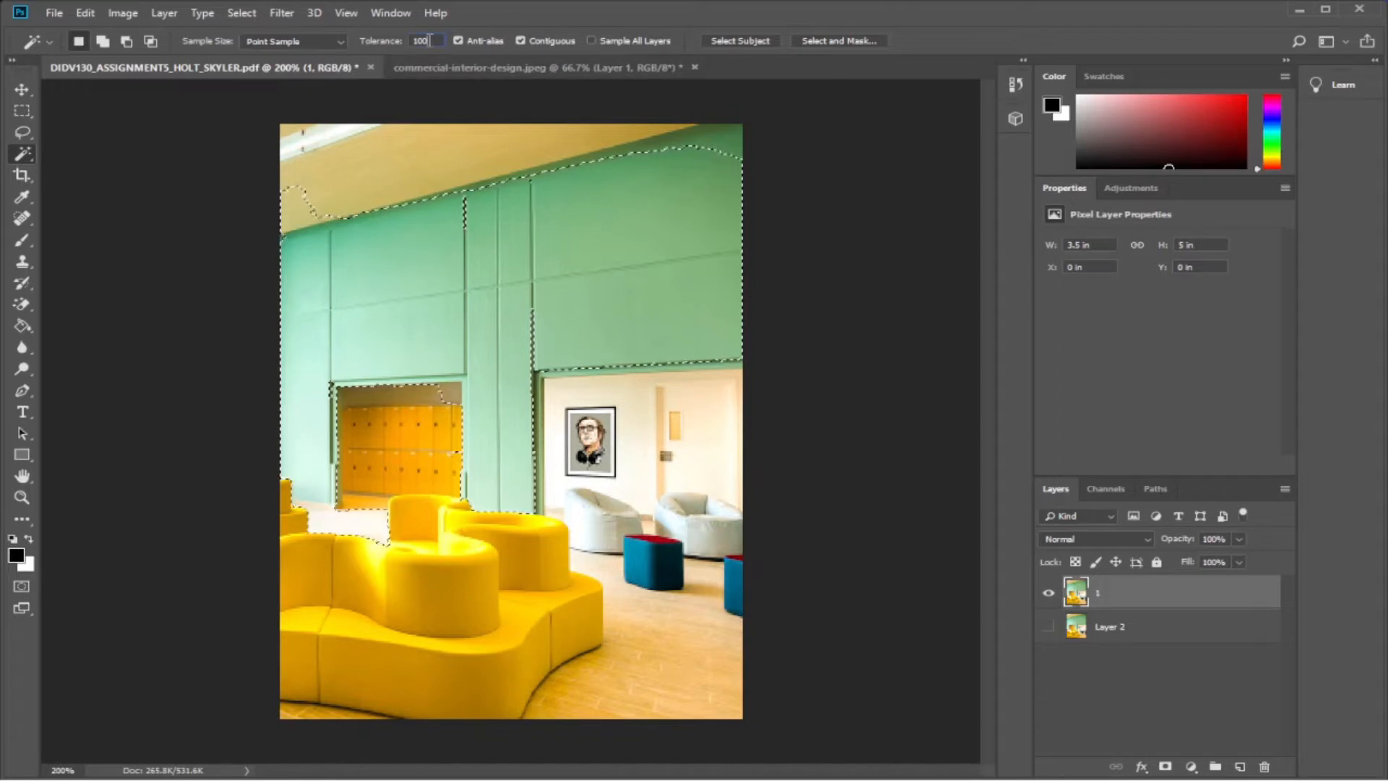
{"action": "key", "text": "Down"}
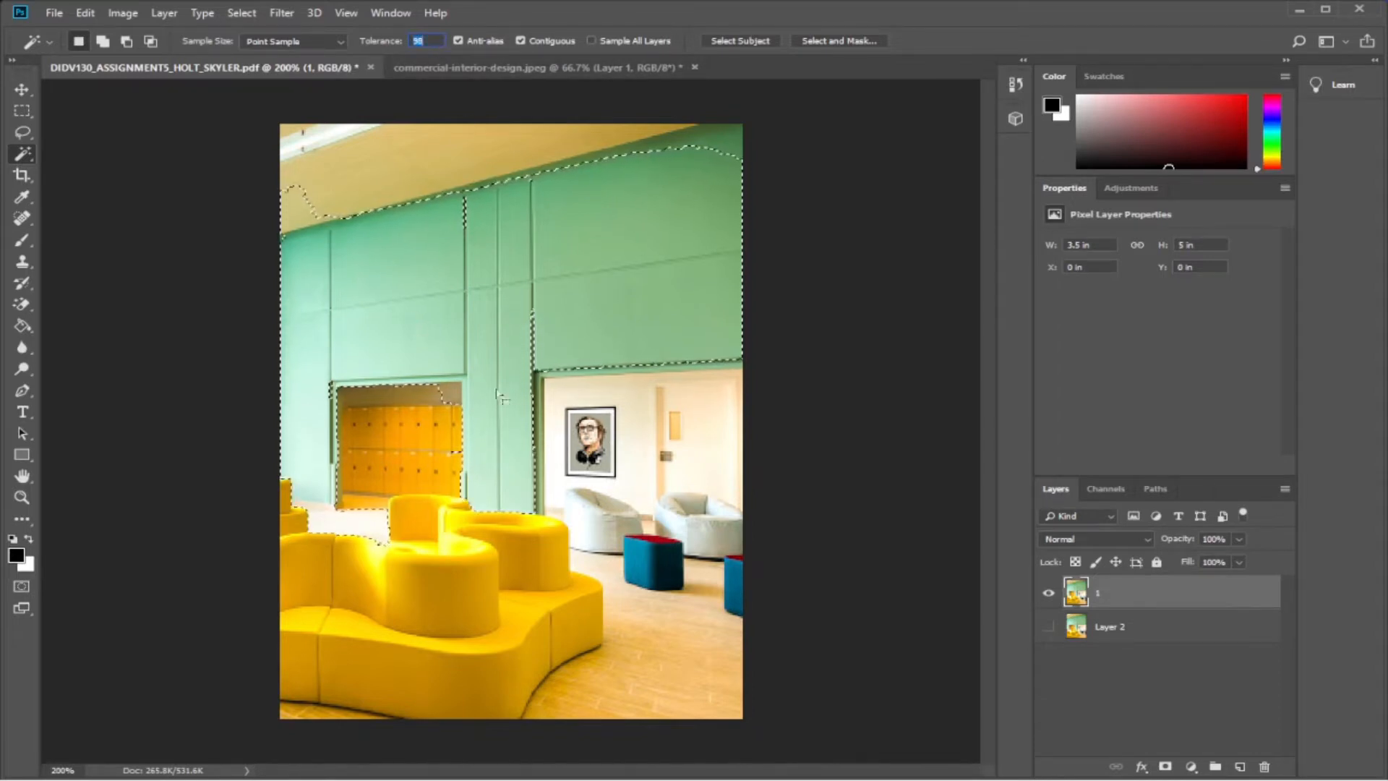
{"action": "left_click", "coordinate": [381, 300]}
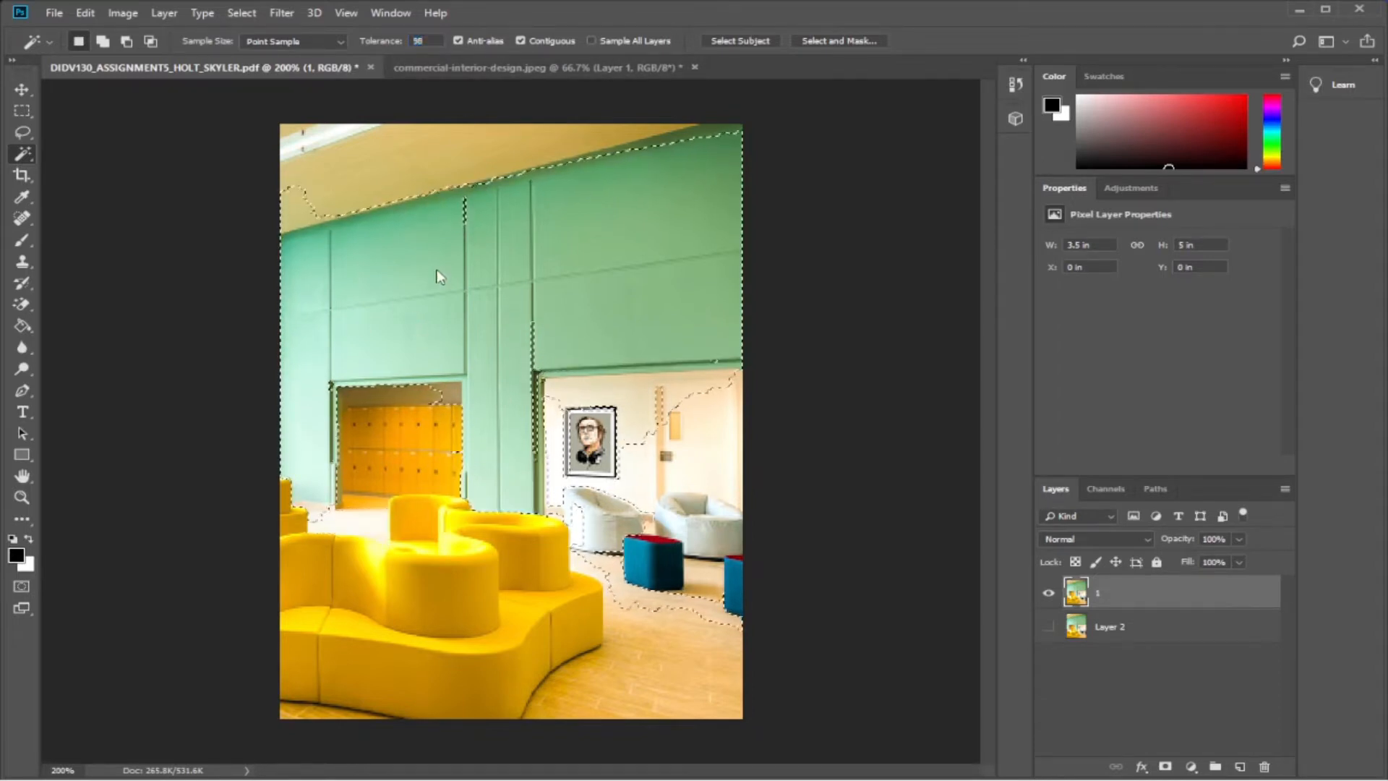
{"action": "key", "text": "Down"}
{"action": "key", "text": "Down"}
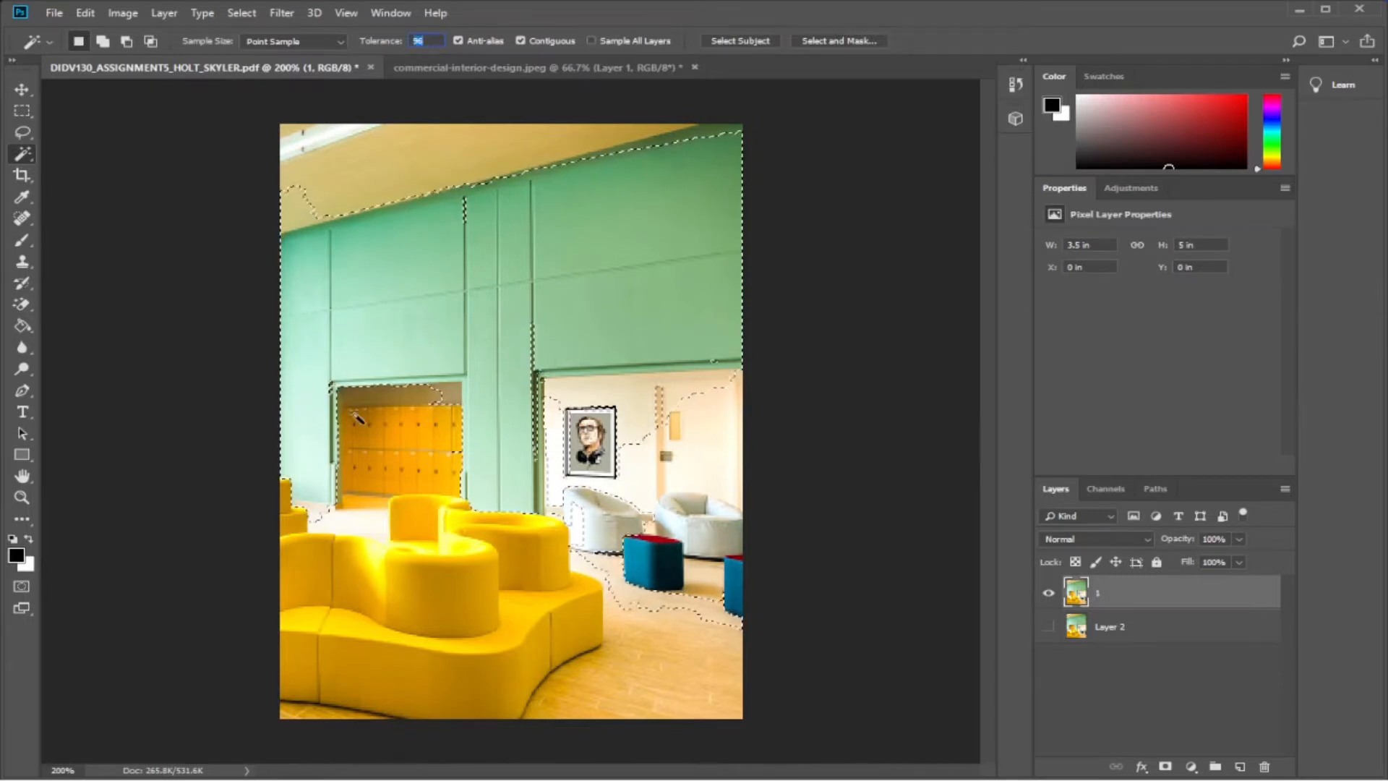
{"action": "left_click", "coordinate": [405, 321]}
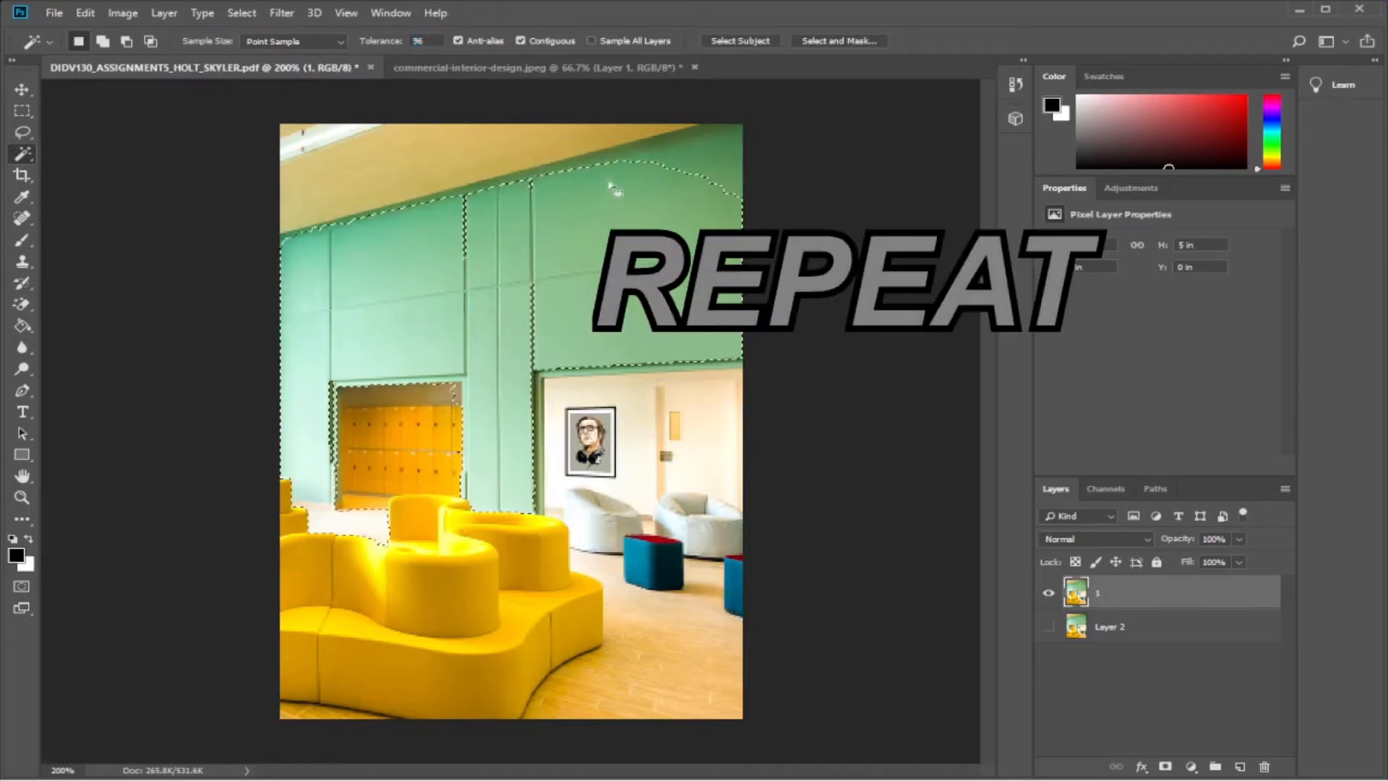
Select the green wall from its left panel with the Magic Wand at tolerance 103 and copy it to a new layer.
{"action": "left_click", "coordinate": [705, 157]}
{"action": "scroll", "coordinate": [434, 40], "scroll_direction": "up", "scroll_amount": 7}
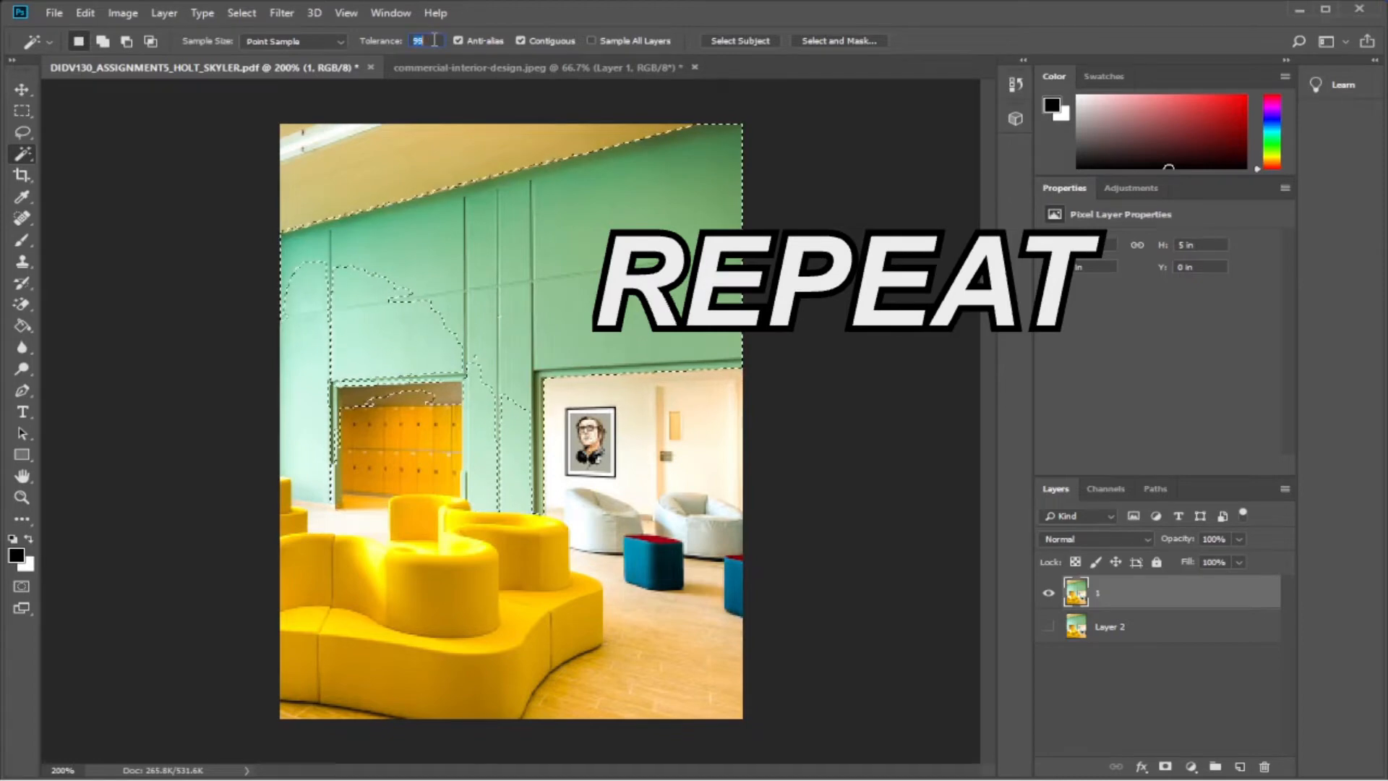
{"action": "left_click", "coordinate": [415, 335]}
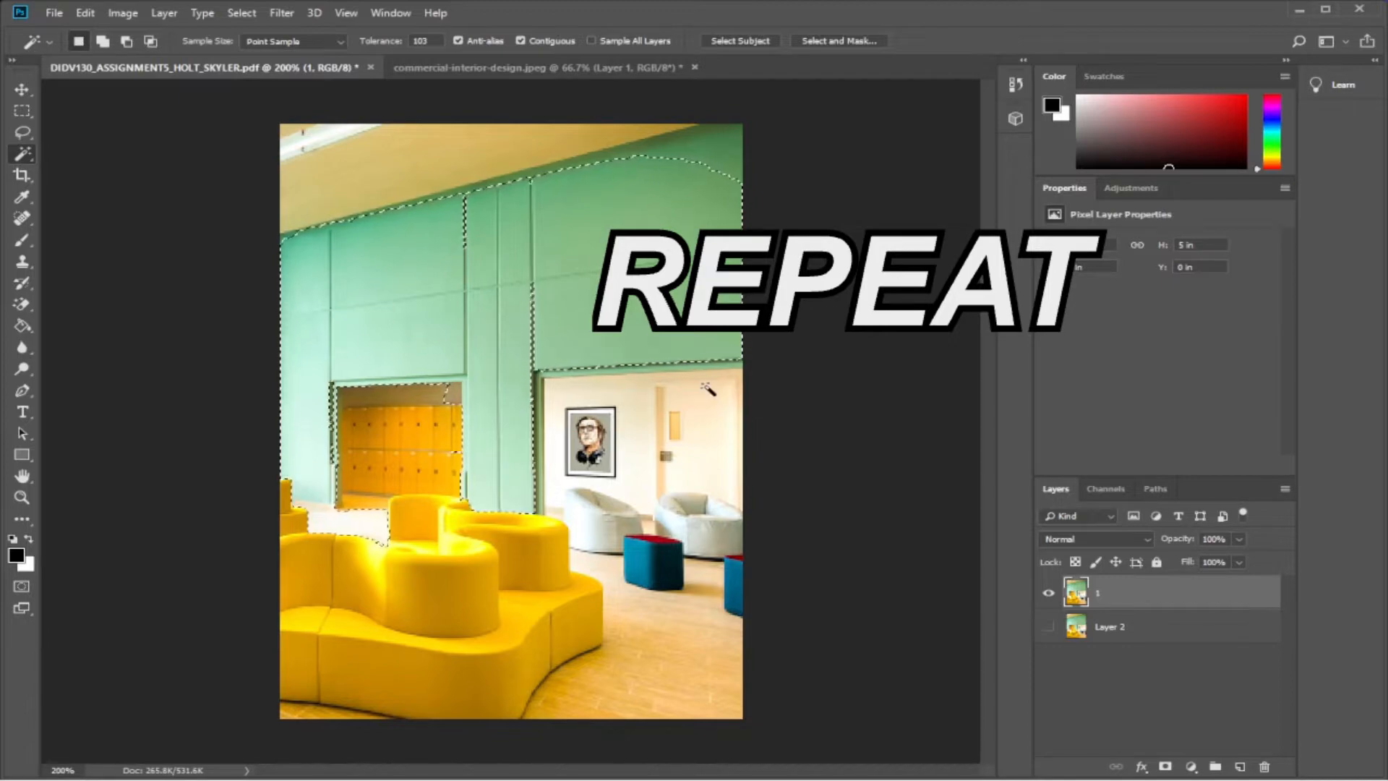
{"action": "key", "text": "ctrl+j"}
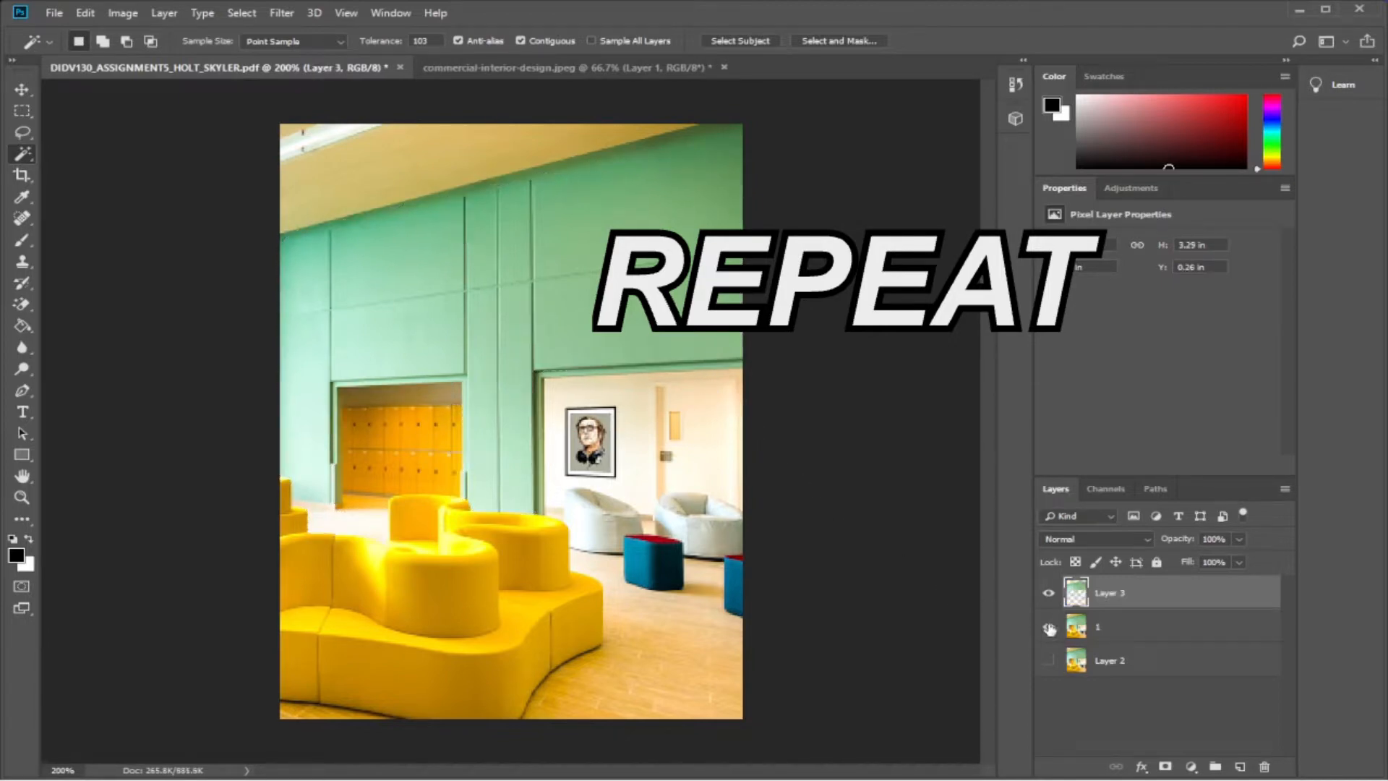
Hide layer 1 and remove the stray floor patch beneath the copied wall using a rectangular marquee.
{"action": "left_click", "coordinate": [1048, 627]}
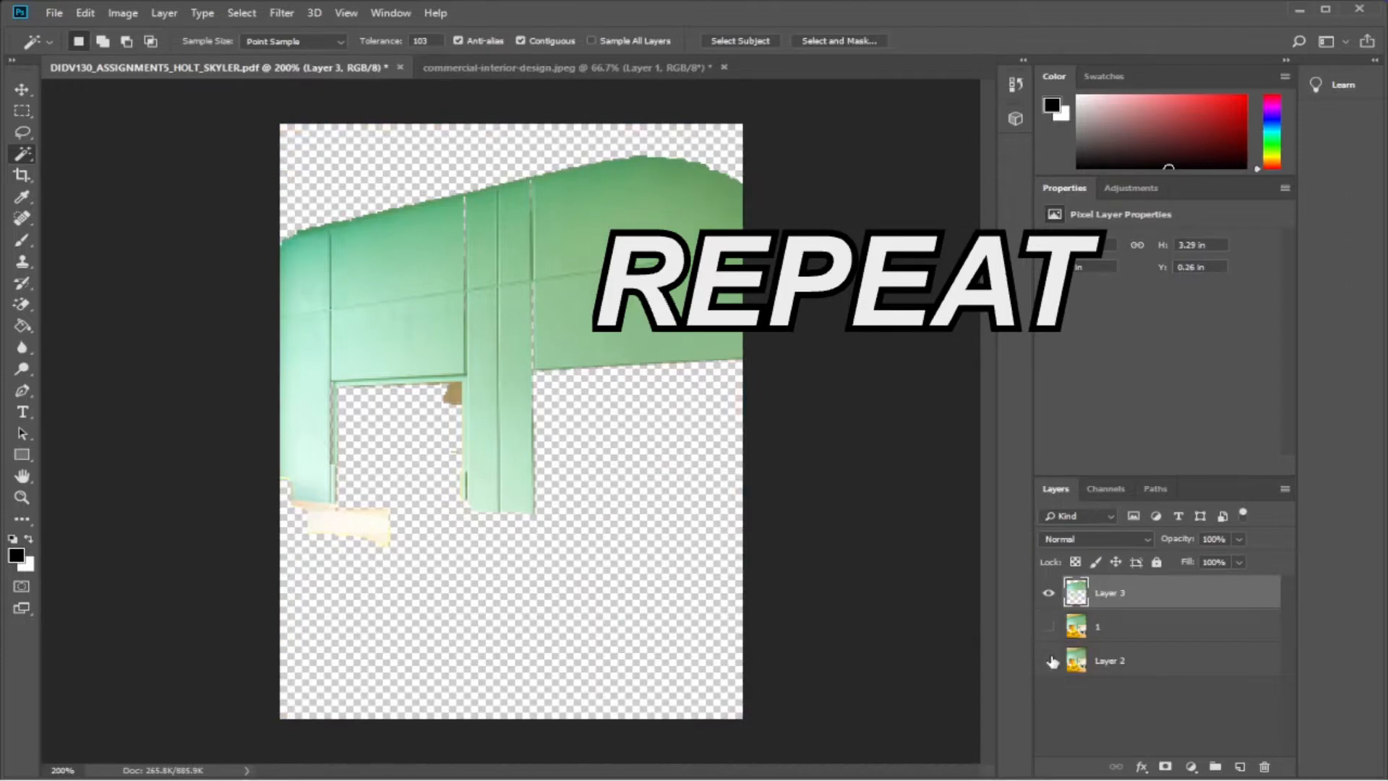
{"action": "left_click", "coordinate": [1048, 660]}
{"action": "left_click", "coordinate": [1049, 660]}
{"action": "left_click", "coordinate": [21, 110]}
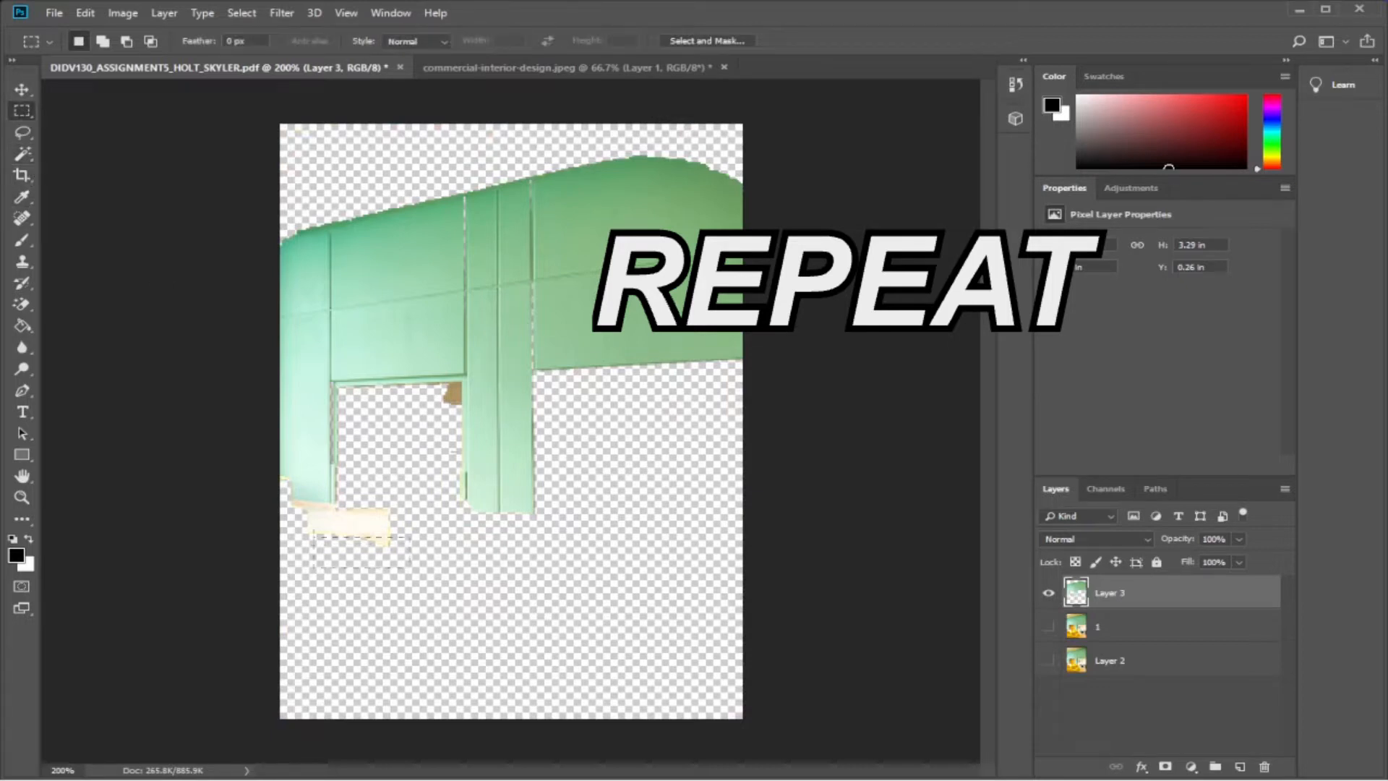
{"action": "key", "text": "Delete"}
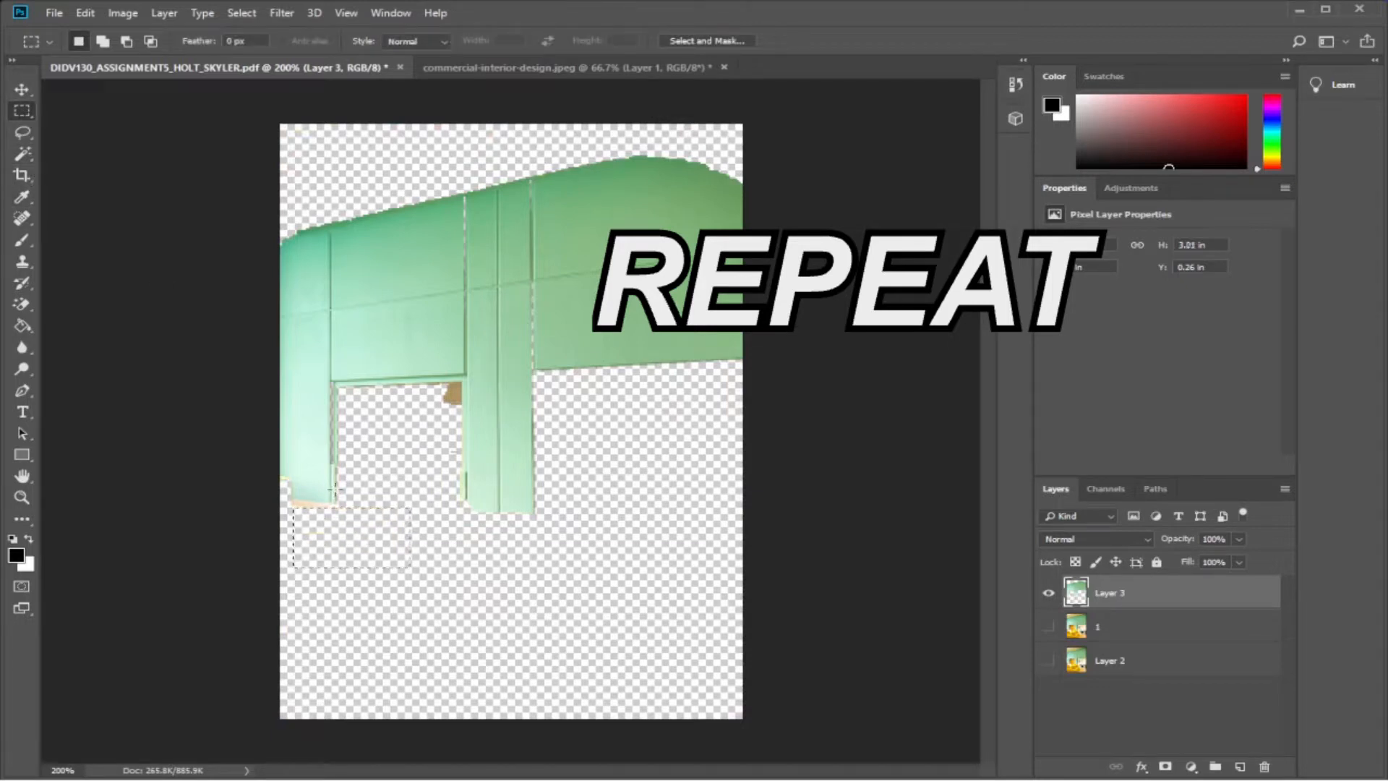
Delete the brown remnant beside the locker opening and the thin strip under the left wall panel, then deselect.
{"action": "left_click_drag", "start_coordinate": [439, 429], "coordinate": [462, 383]}
{"action": "key", "text": "Delete"}
{"action": "left_click", "coordinate": [424, 429]}
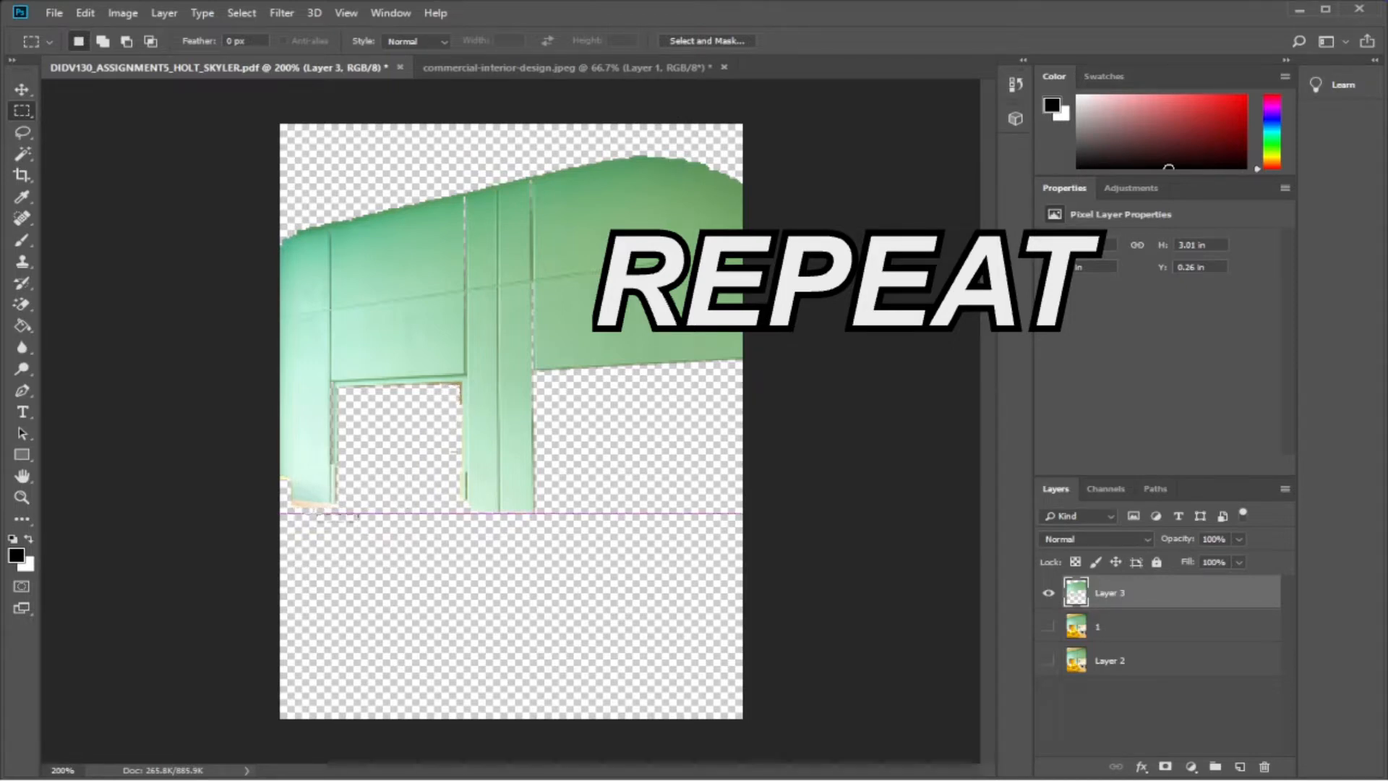
{"action": "left_click_drag", "start_coordinate": [359, 521], "coordinate": [286, 505]}
{"action": "key", "text": "Delete"}
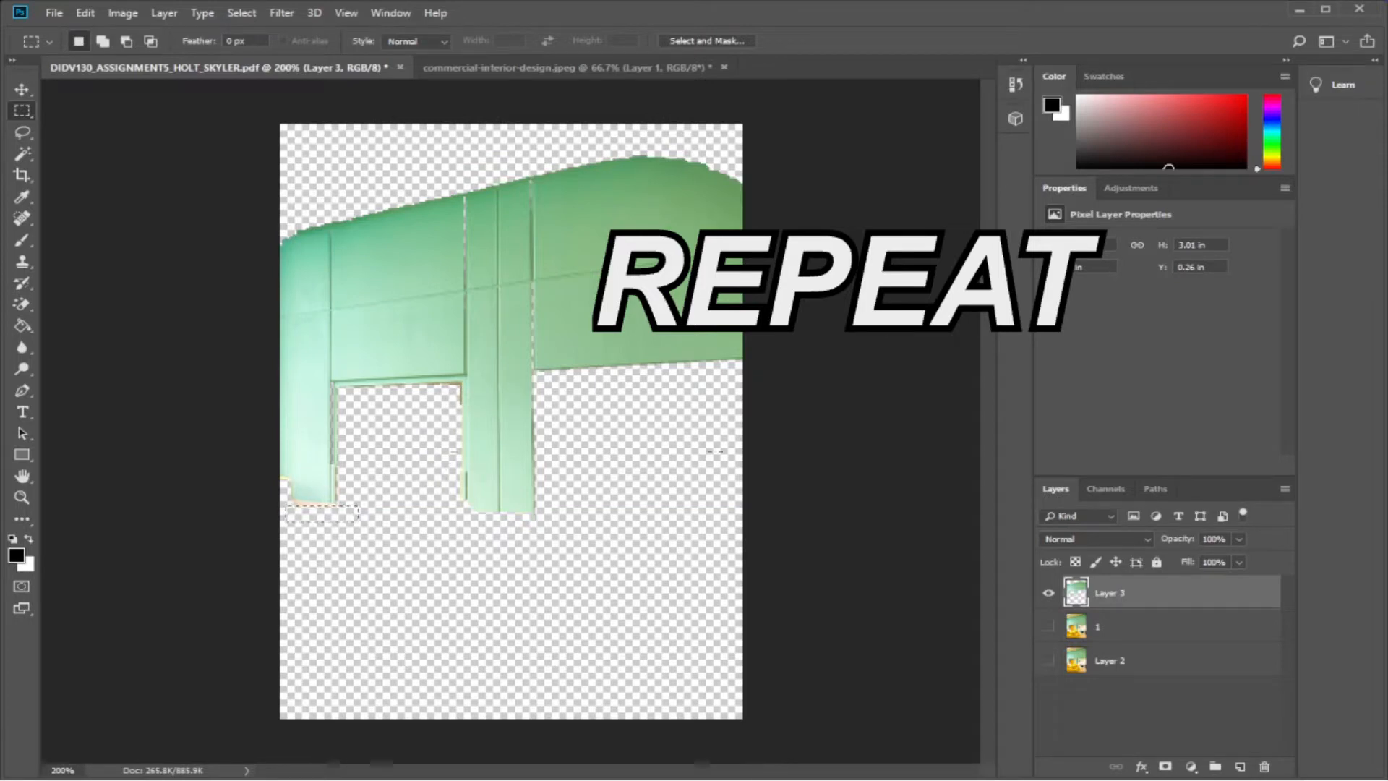
{"action": "left_click", "coordinate": [779, 413]}
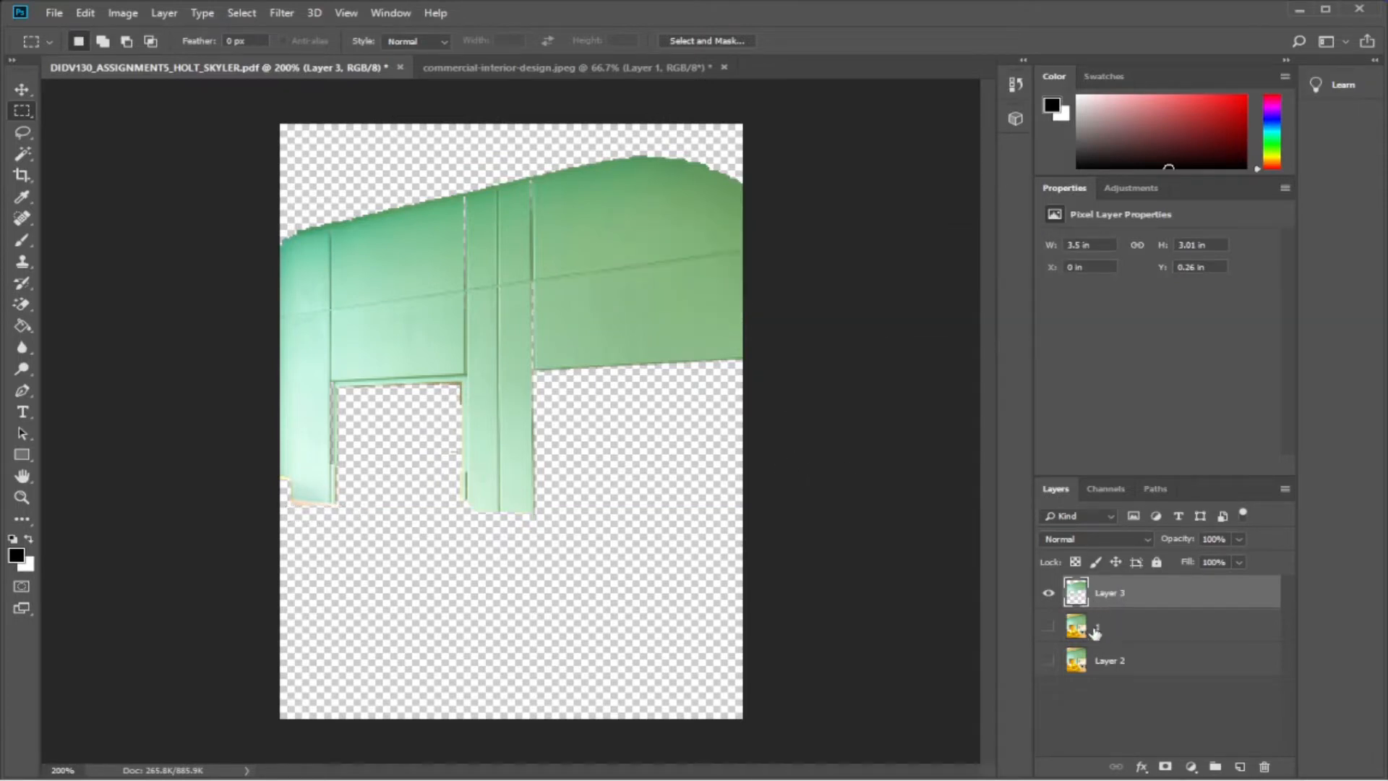
Compare the copied wall with the original photo by toggling layer 1 and Layer 2, leaving only Layer 3 shown.
{"action": "left_click", "coordinate": [1048, 627]}
{"action": "left_click", "coordinate": [1048, 626]}
{"action": "left_click", "coordinate": [1047, 627]}
{"action": "left_click", "coordinate": [1048, 661]}
{"action": "left_click", "coordinate": [1048, 661]}
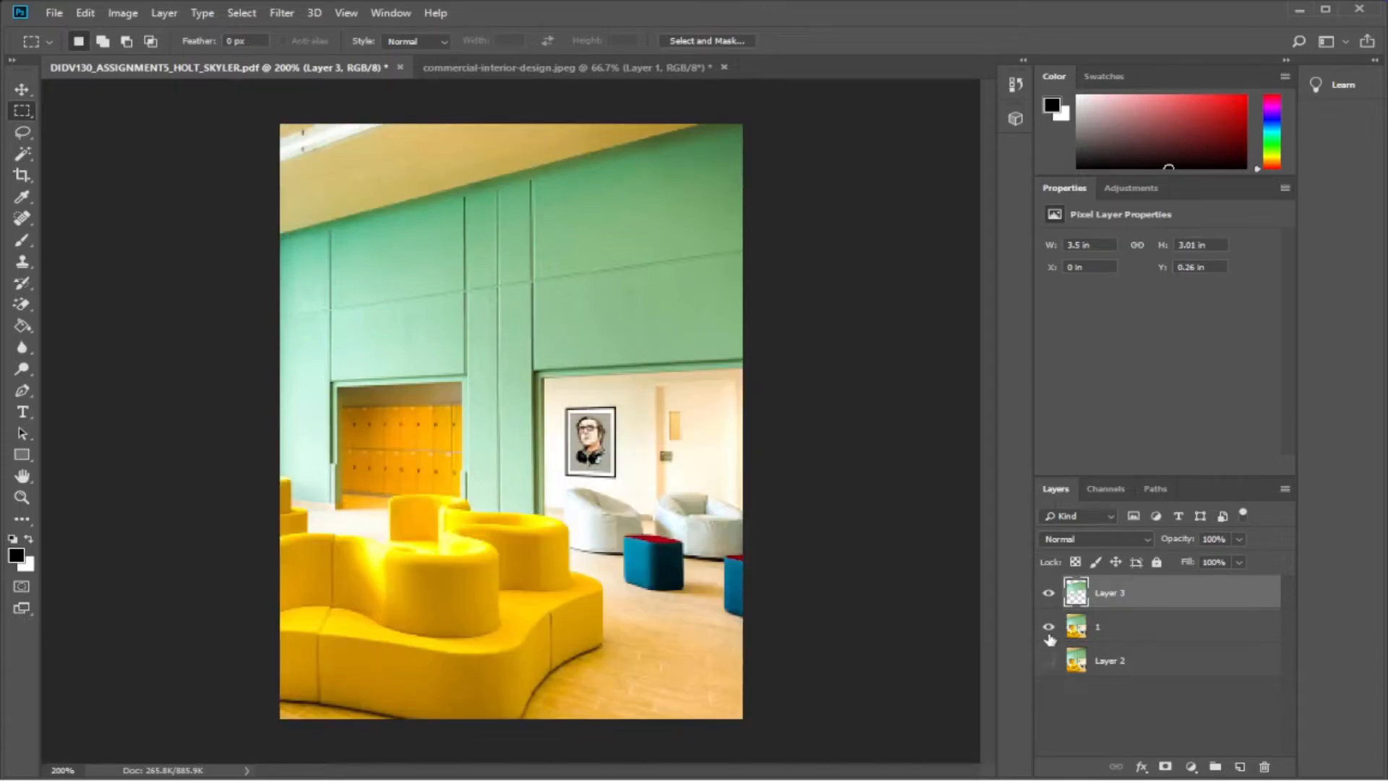
{"action": "left_click", "coordinate": [1048, 627]}
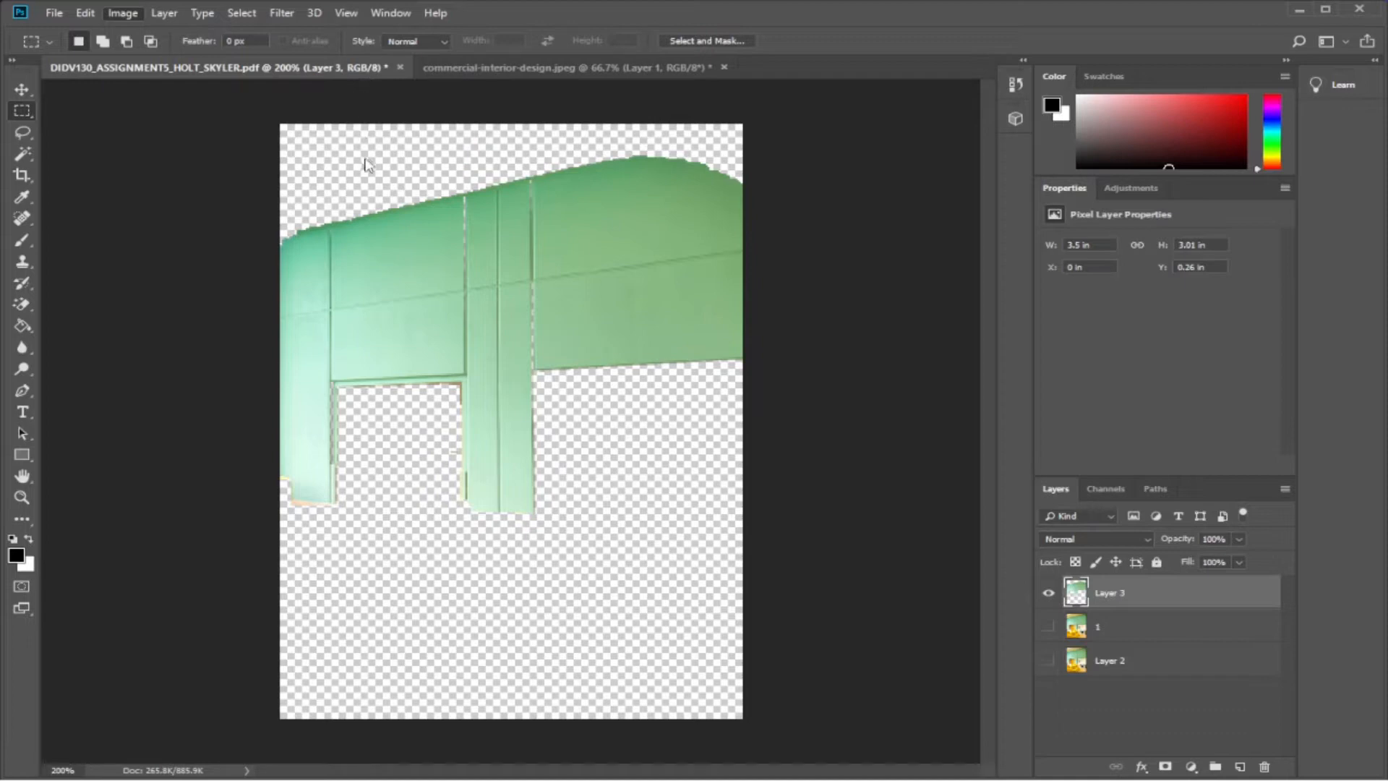
Recolour the isolated wall on Layer 3 from green to red with a colour adjustment and apply it.
{"action": "key", "text": "i"}
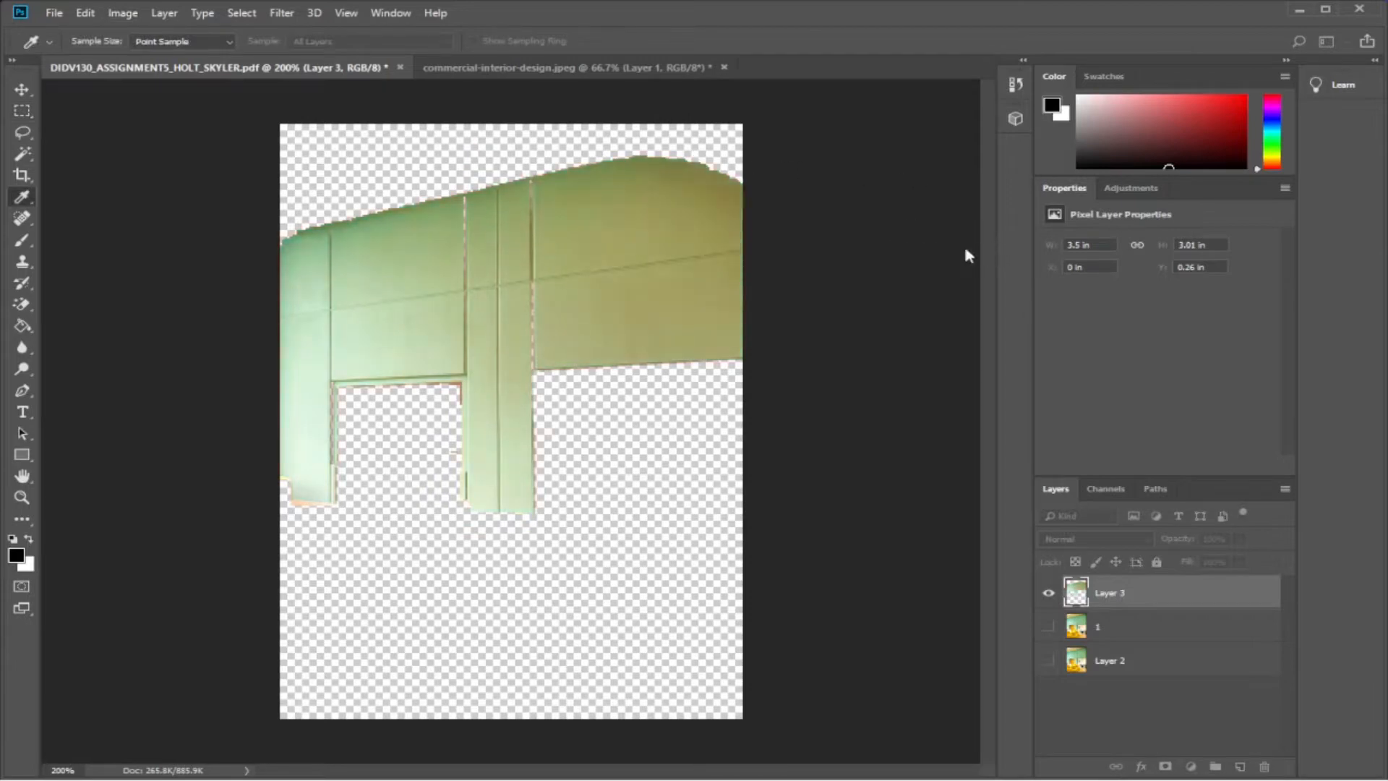
{"action": "left_click_drag", "start_coordinate": [894, 260], "coordinate": [811, 259]}
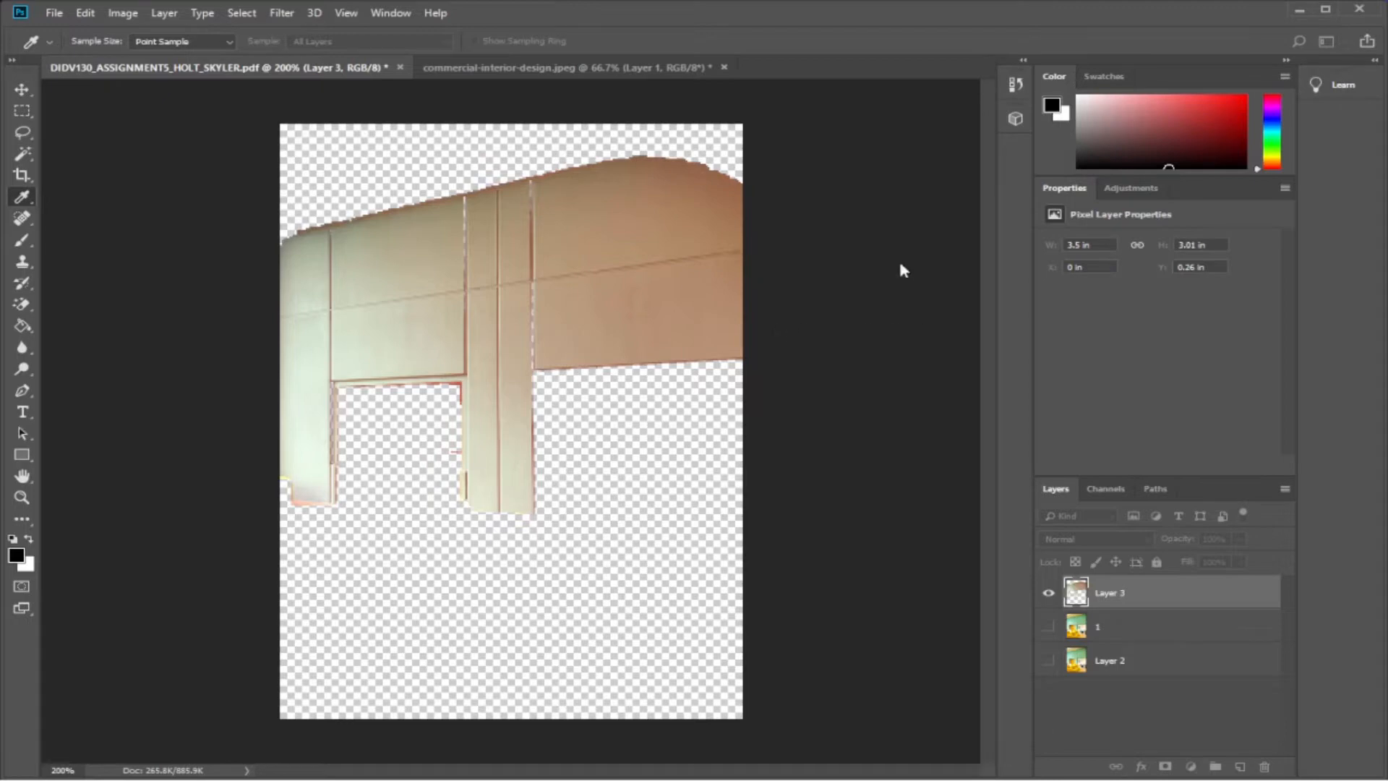
{"action": "left_click_drag", "start_coordinate": [900, 264], "coordinate": [848, 264]}
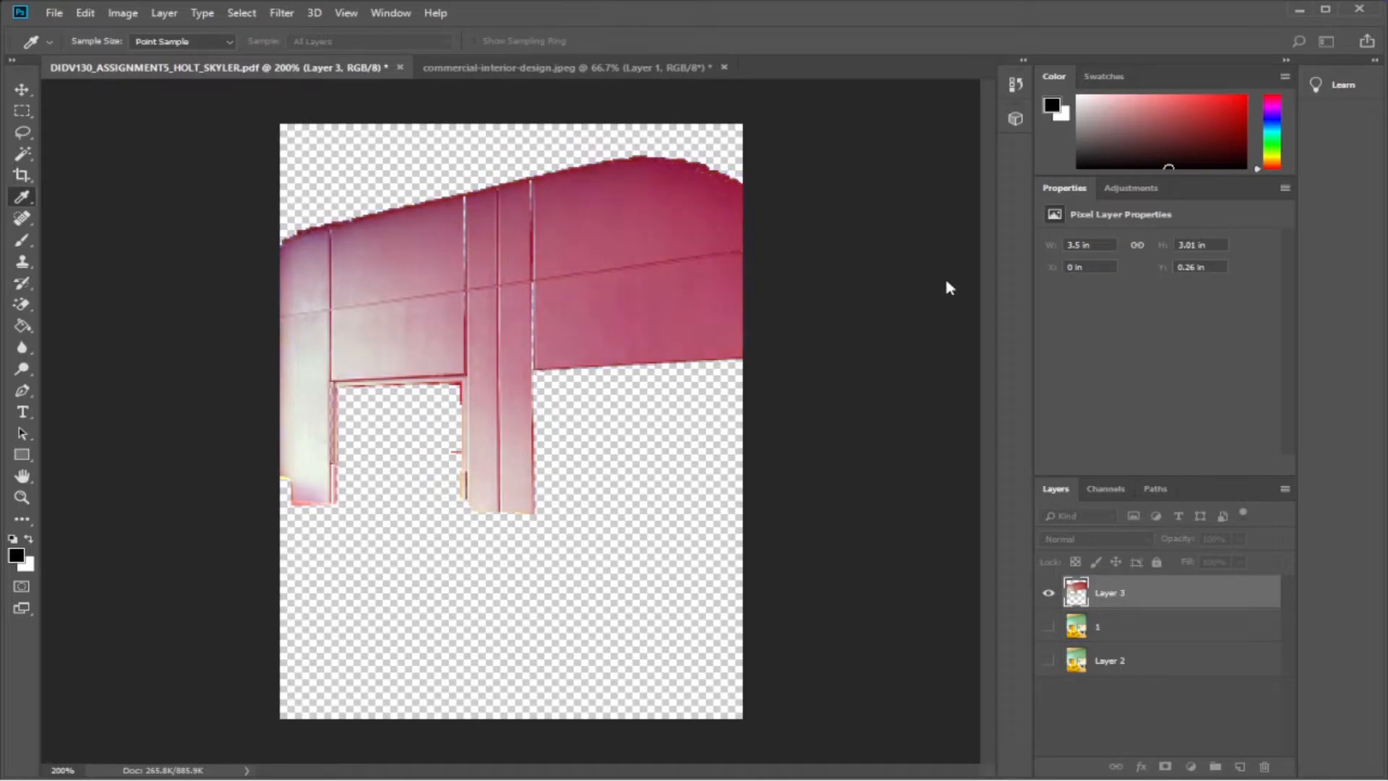
{"action": "left_click_drag", "start_coordinate": [852, 272], "coordinate": [798, 271]}
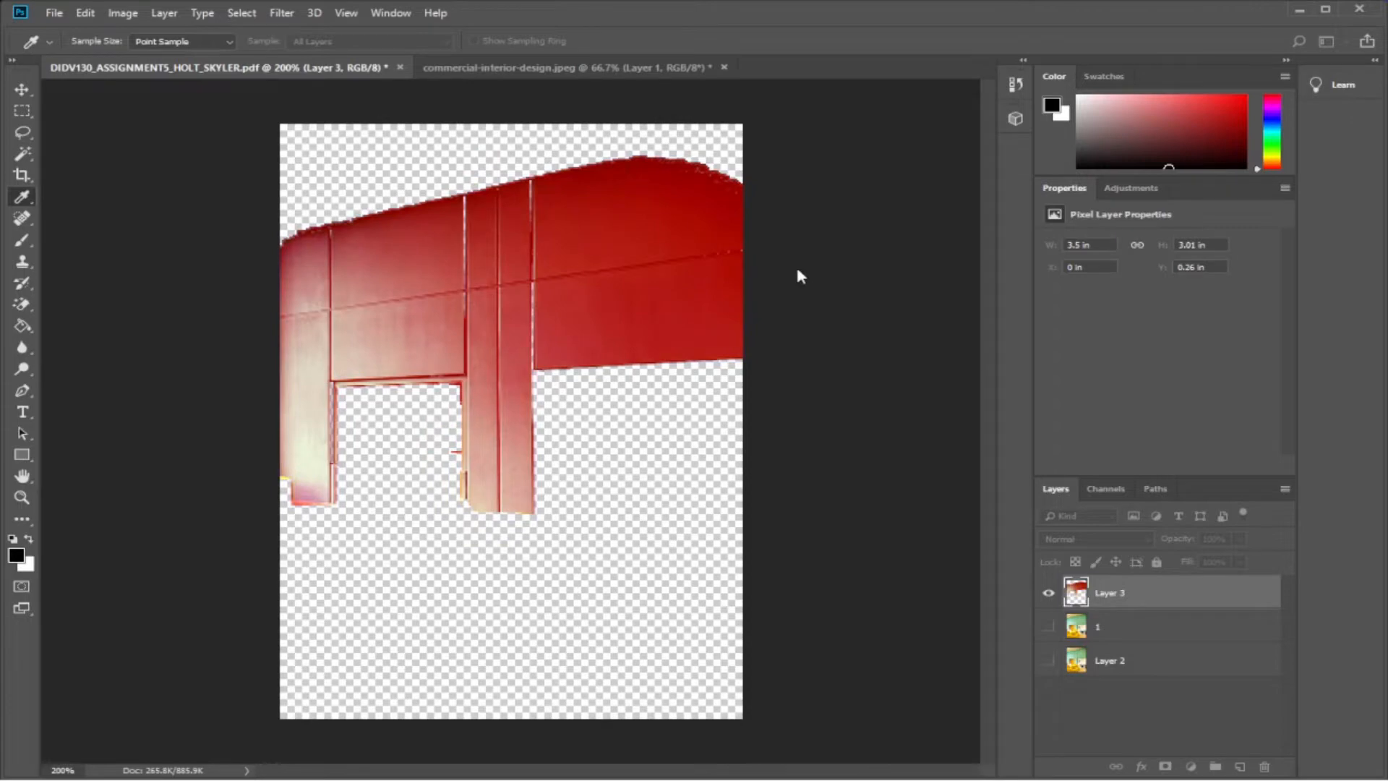
{"action": "left_click_drag", "start_coordinate": [923, 254], "coordinate": [953, 254]}
{"action": "left_click", "coordinate": [753, 350]}
{"action": "left_click", "coordinate": [753, 349]}
{"action": "left_click", "coordinate": [753, 350]}
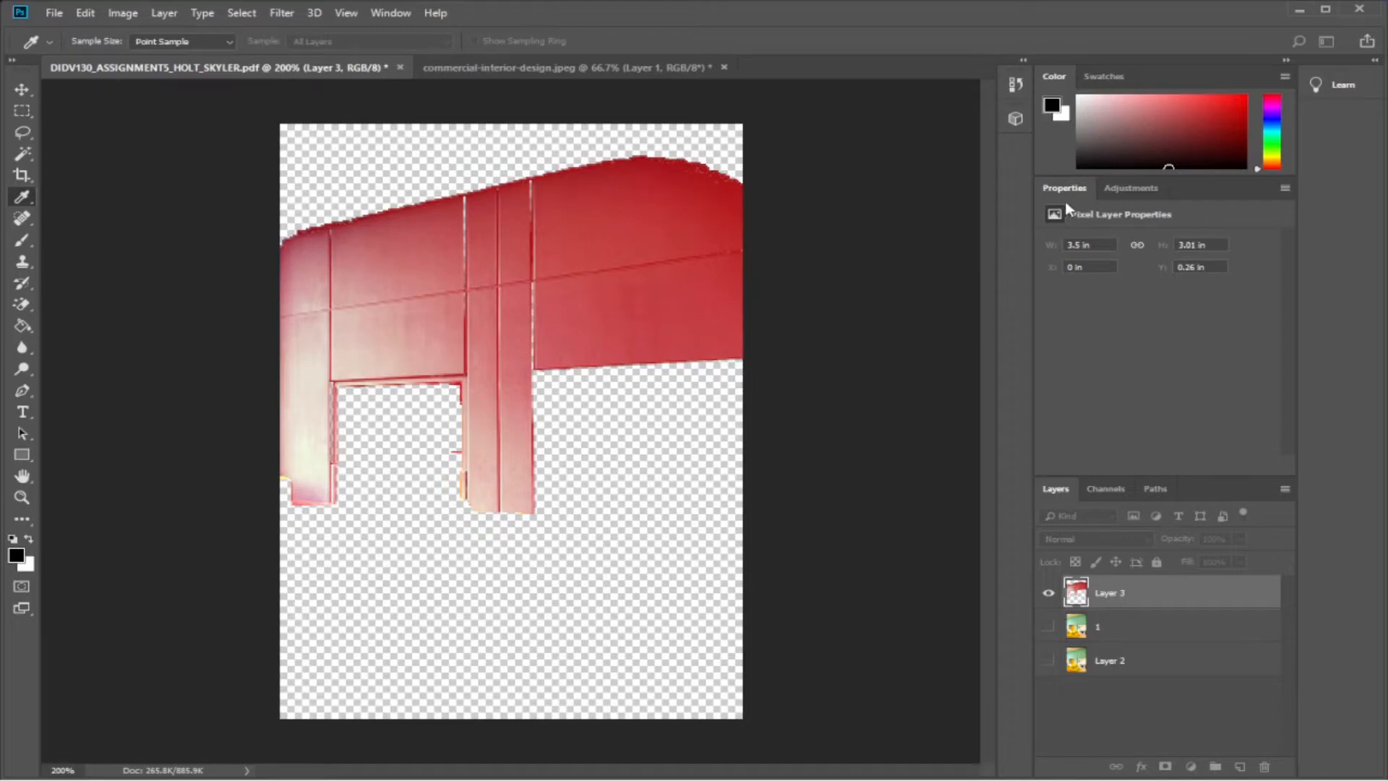
{"action": "key", "text": "Return"}
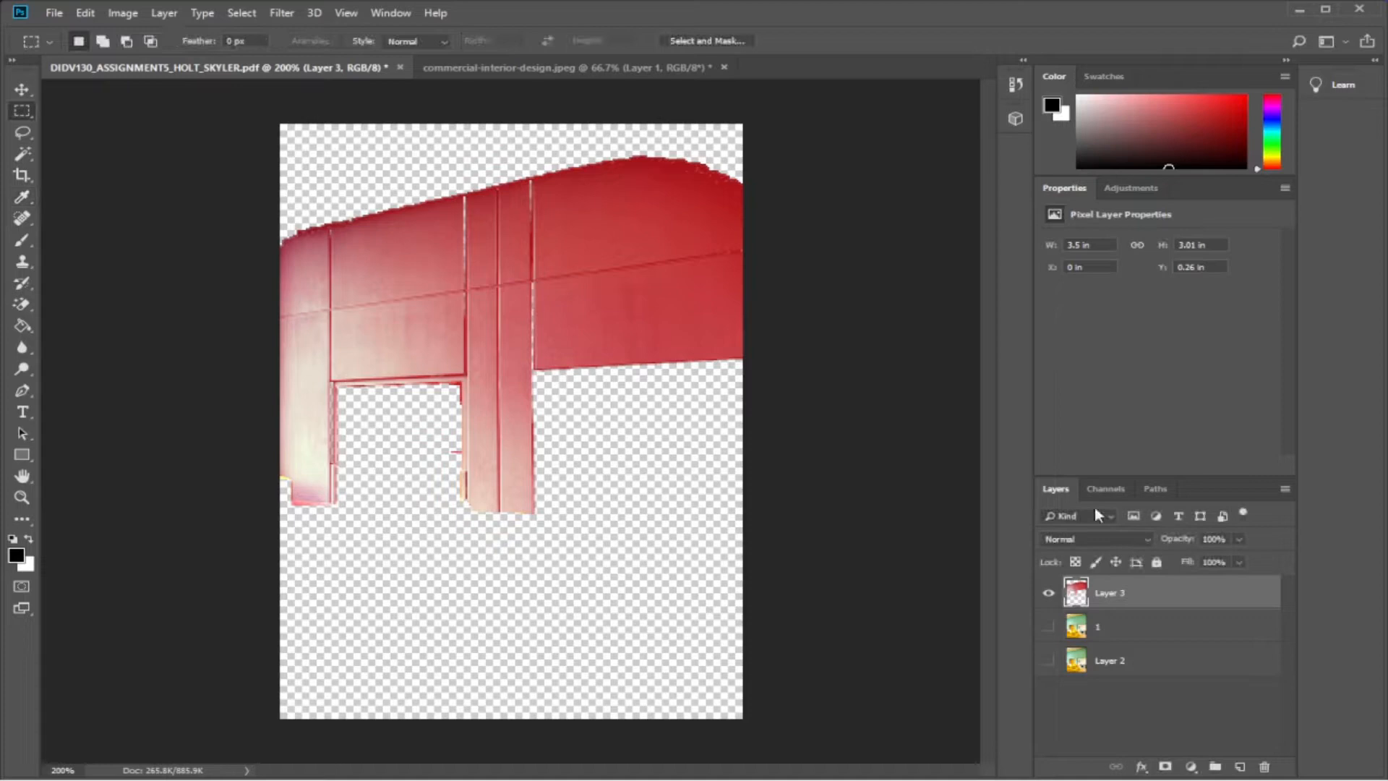
Show layer 1 and try selecting the leftover green strip above the red wall with the Magic Wand at tolerance 103, then deselect.
{"action": "left_click", "coordinate": [1048, 627]}
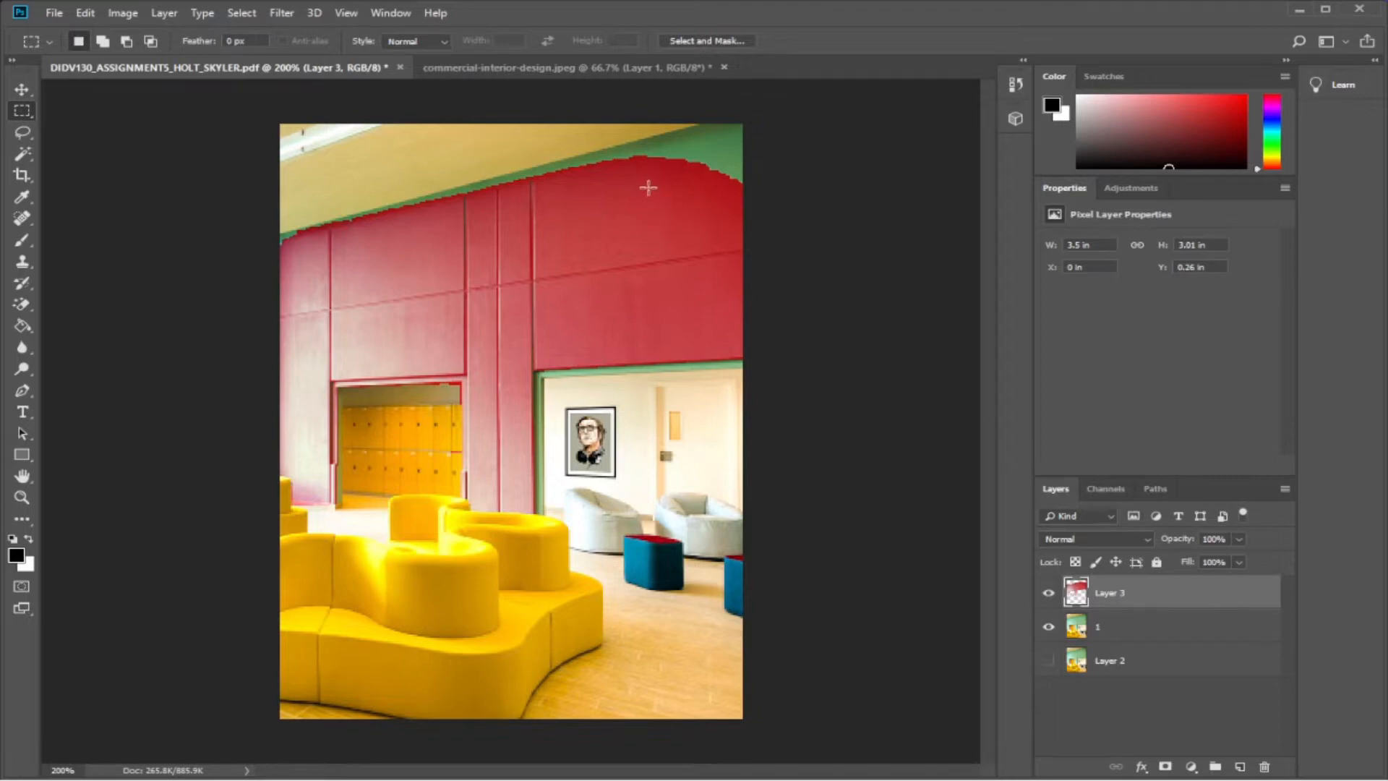
{"action": "left_click", "coordinate": [22, 154]}
{"action": "left_click", "coordinate": [705, 148]}
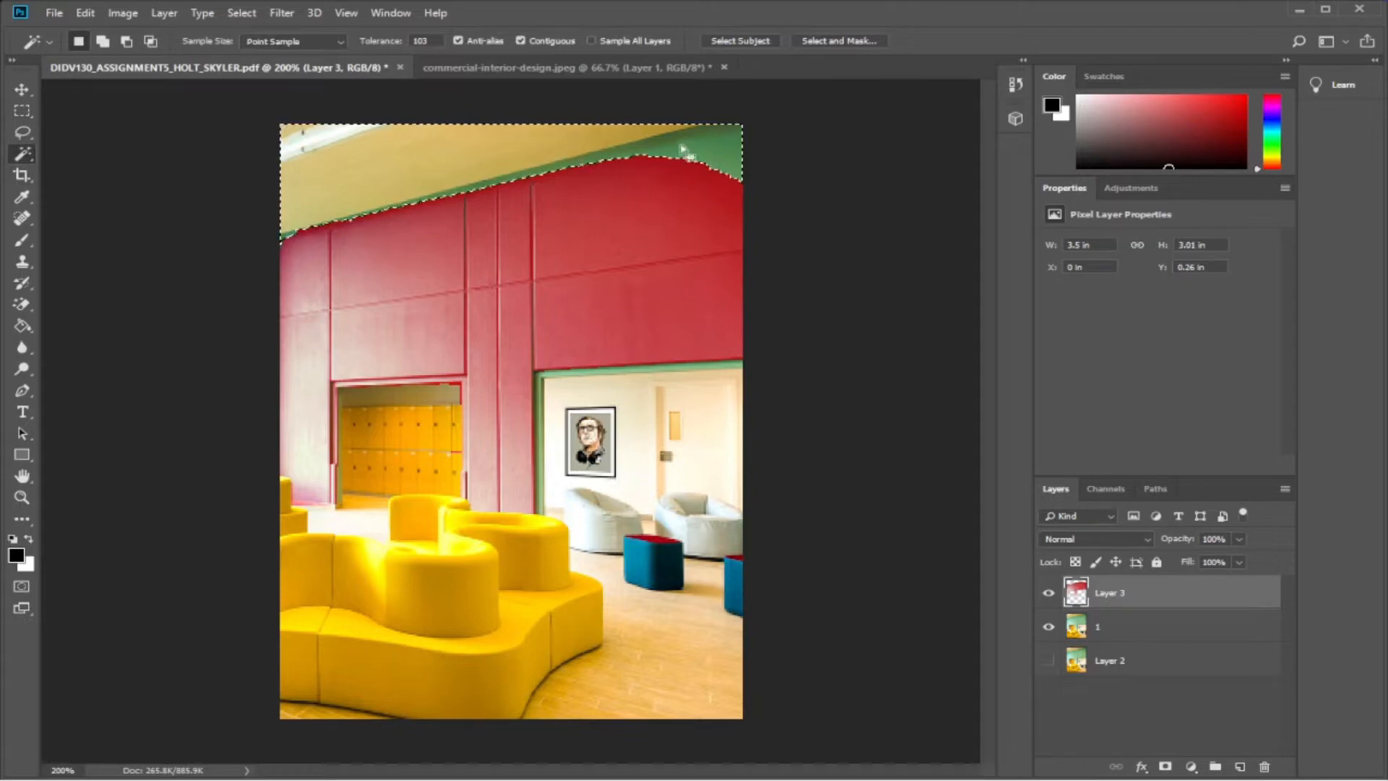
{"action": "key", "text": "ctrl+d"}
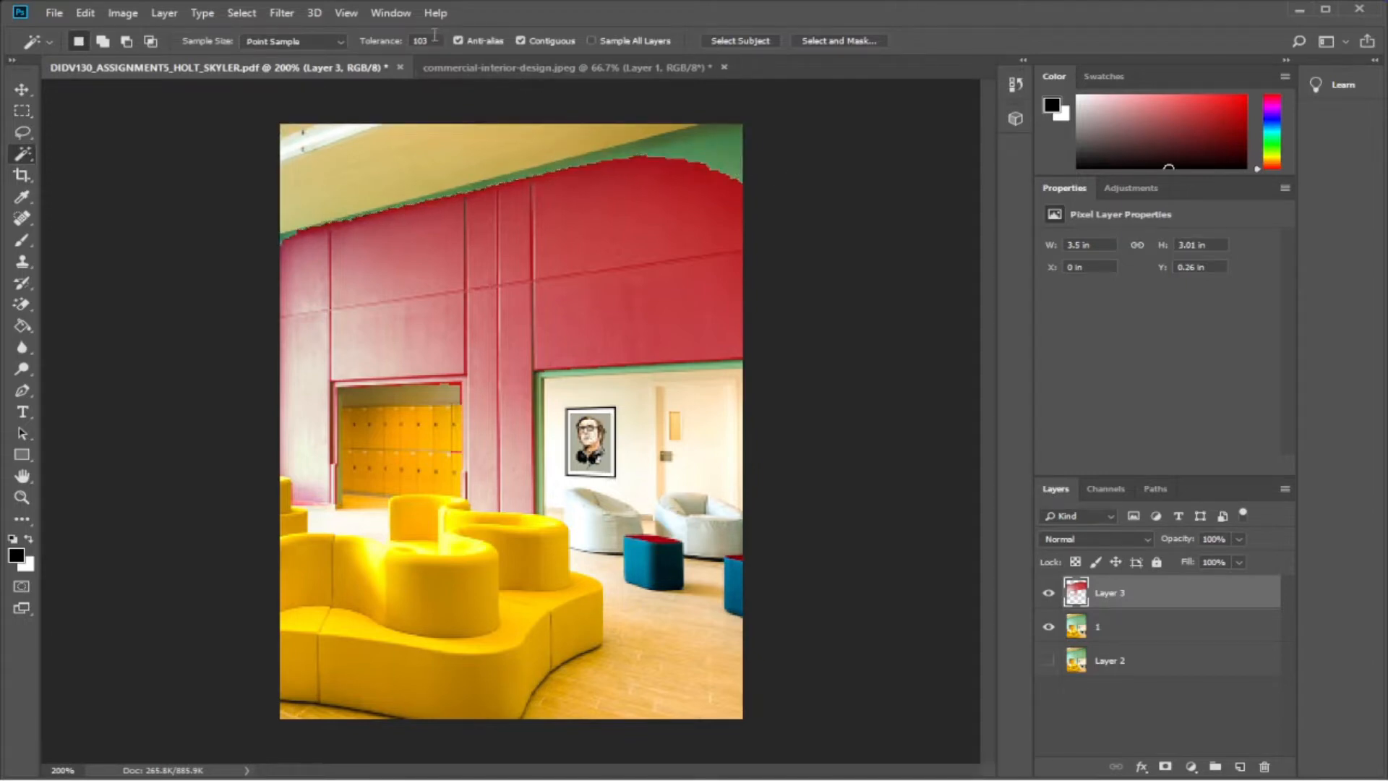
Try selecting the green strip on Layer 3 at lower Magic Wand tolerances of 80, 60 and 28.
{"action": "type", "text": "75"}
{"action": "left_click", "coordinate": [737, 155]}
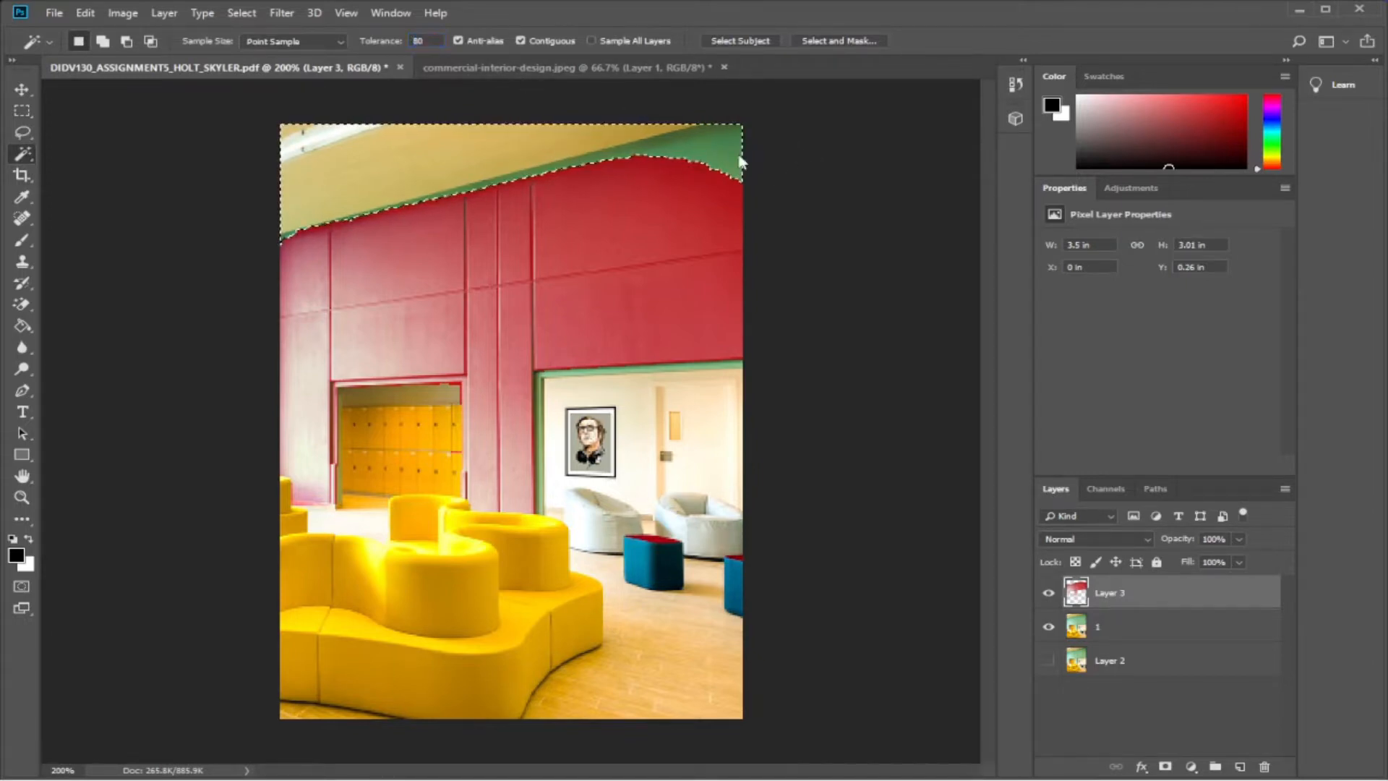
{"action": "left_click", "coordinate": [429, 43]}
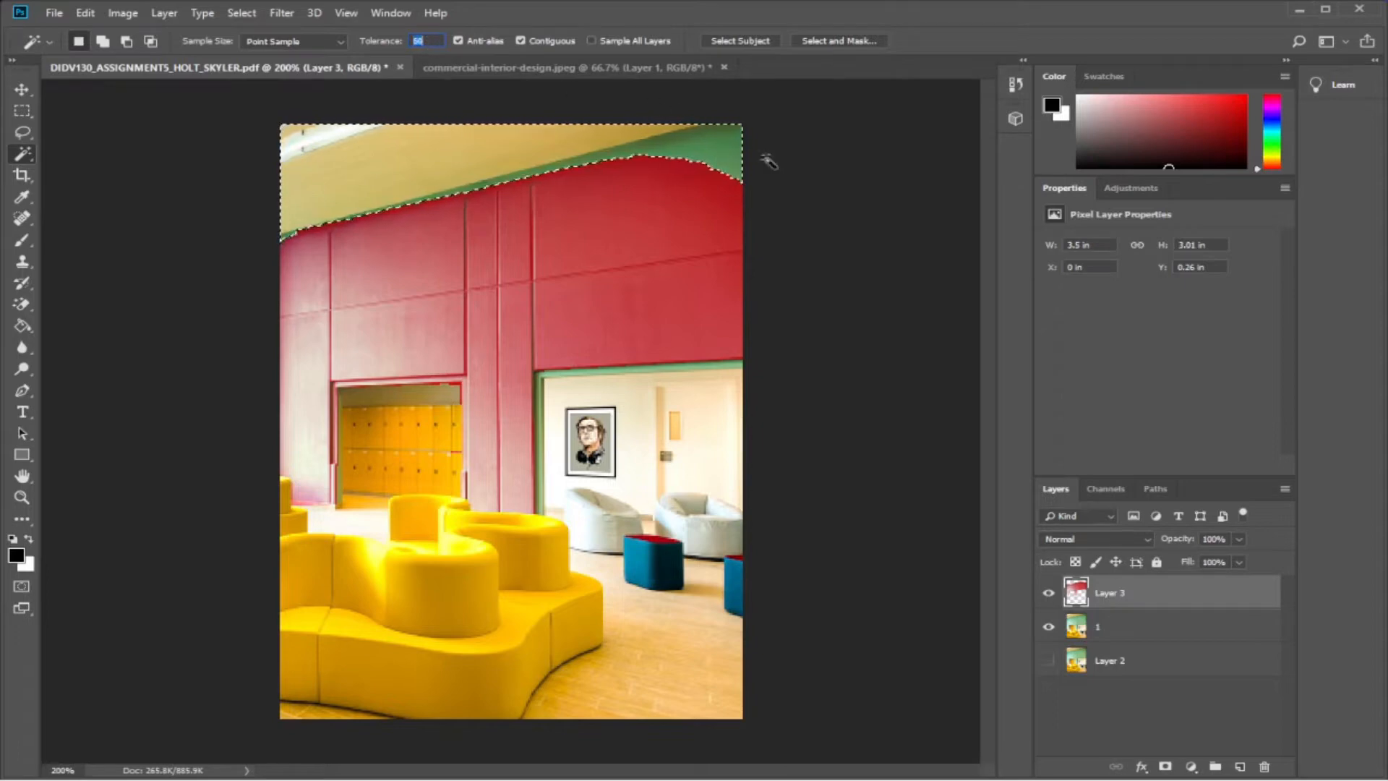
{"action": "type", "text": "6036"}
{"action": "key", "text": "Return"}
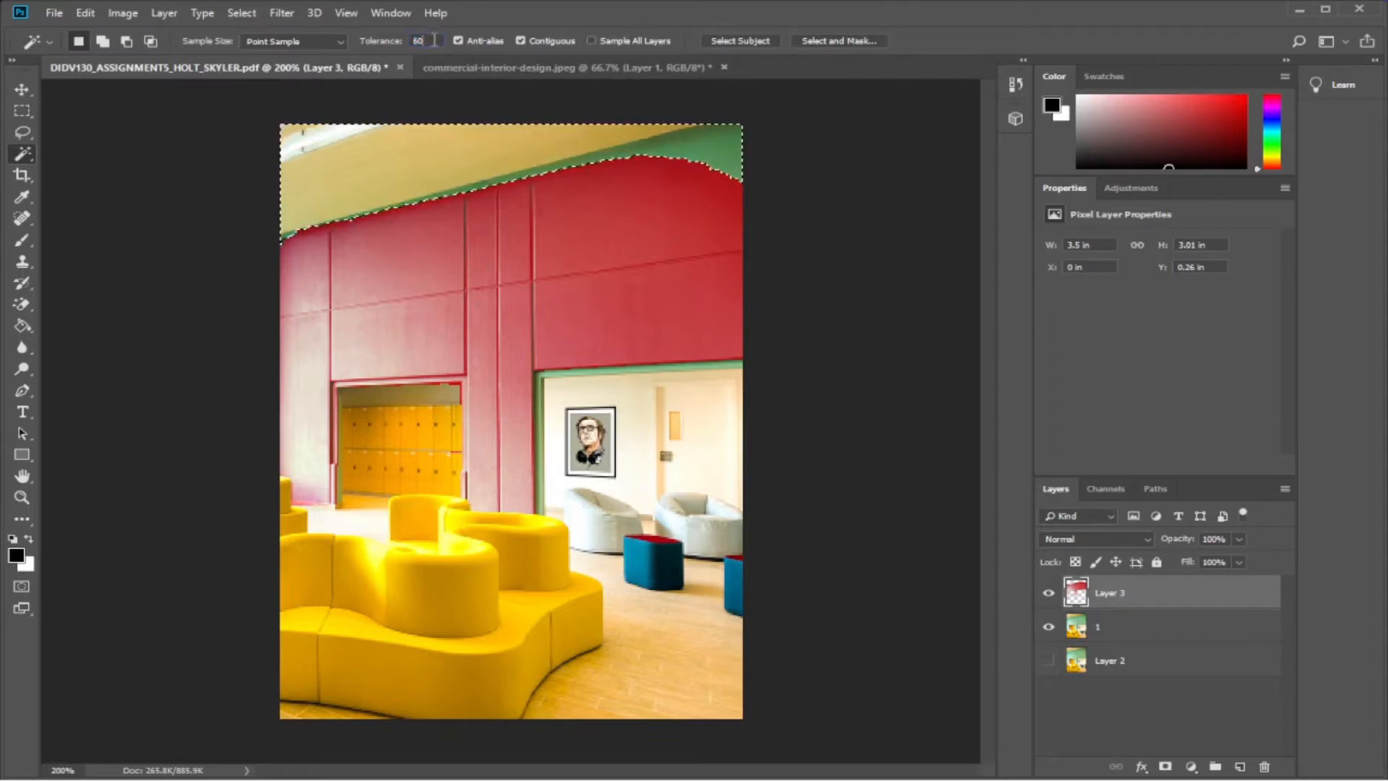
{"action": "type", "text": "35"}
{"action": "left_click", "coordinate": [733, 150]}
{"action": "left_click", "coordinate": [434, 39]}
{"action": "type", "text": "28"}
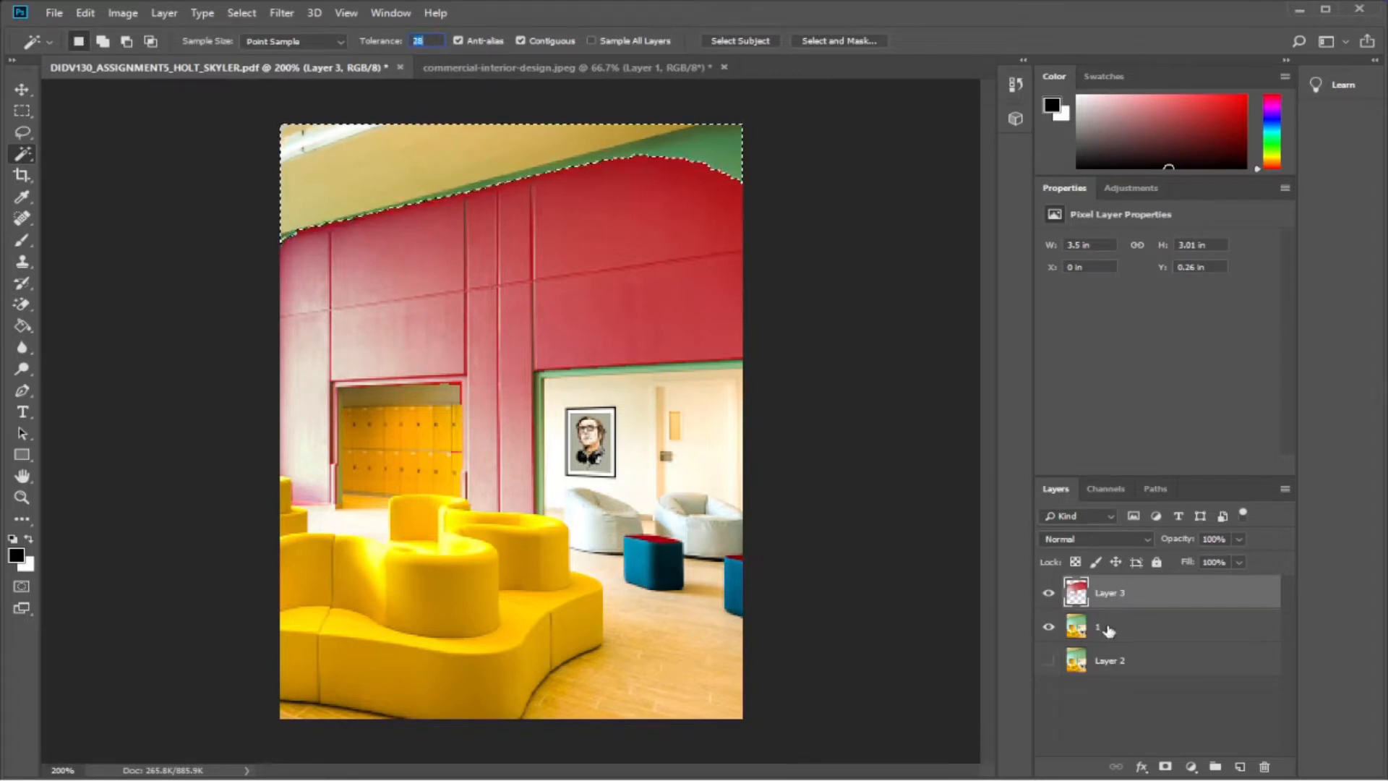
On layer 1, select the green strip above the red wall with the Magic Wand at tolerance 37 and copy it to a new layer.
{"action": "left_click", "coordinate": [1108, 627]}
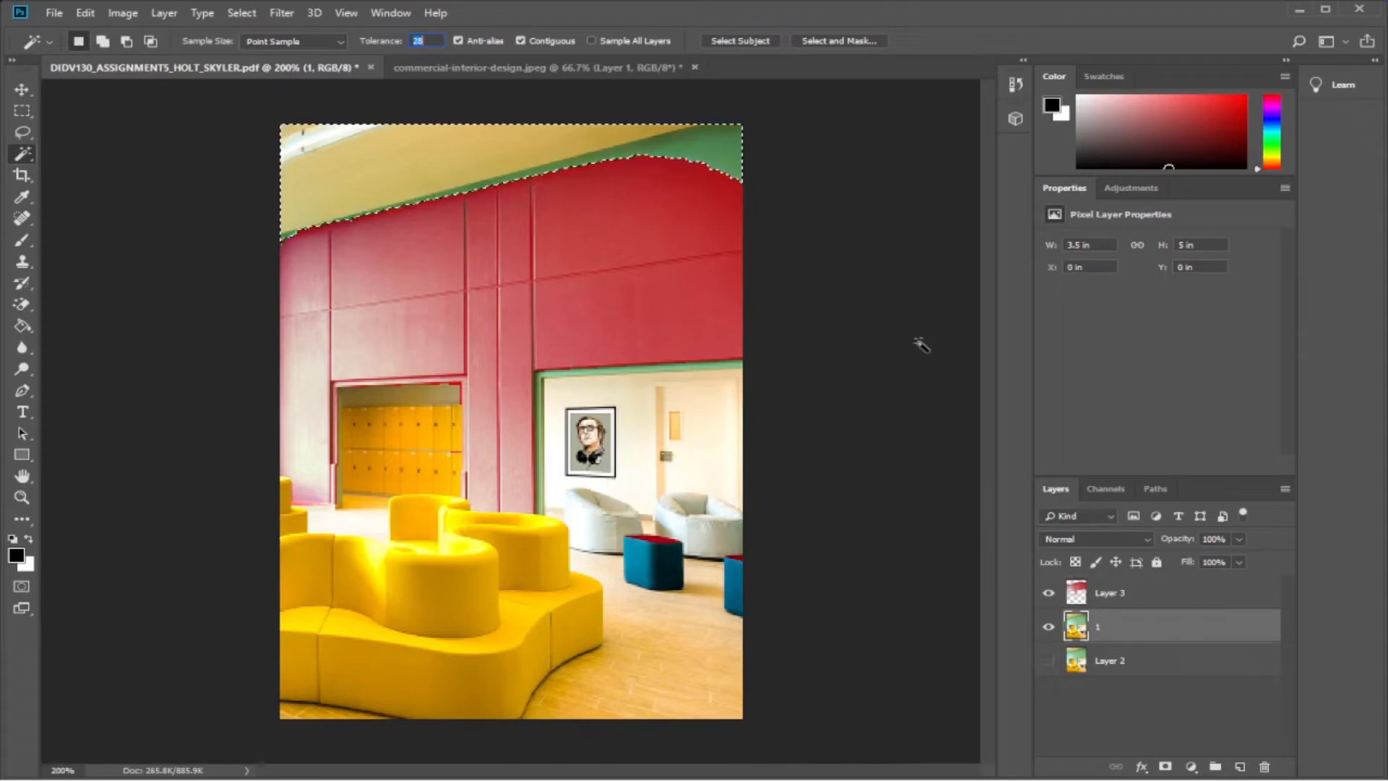
{"action": "left_click", "coordinate": [891, 333]}
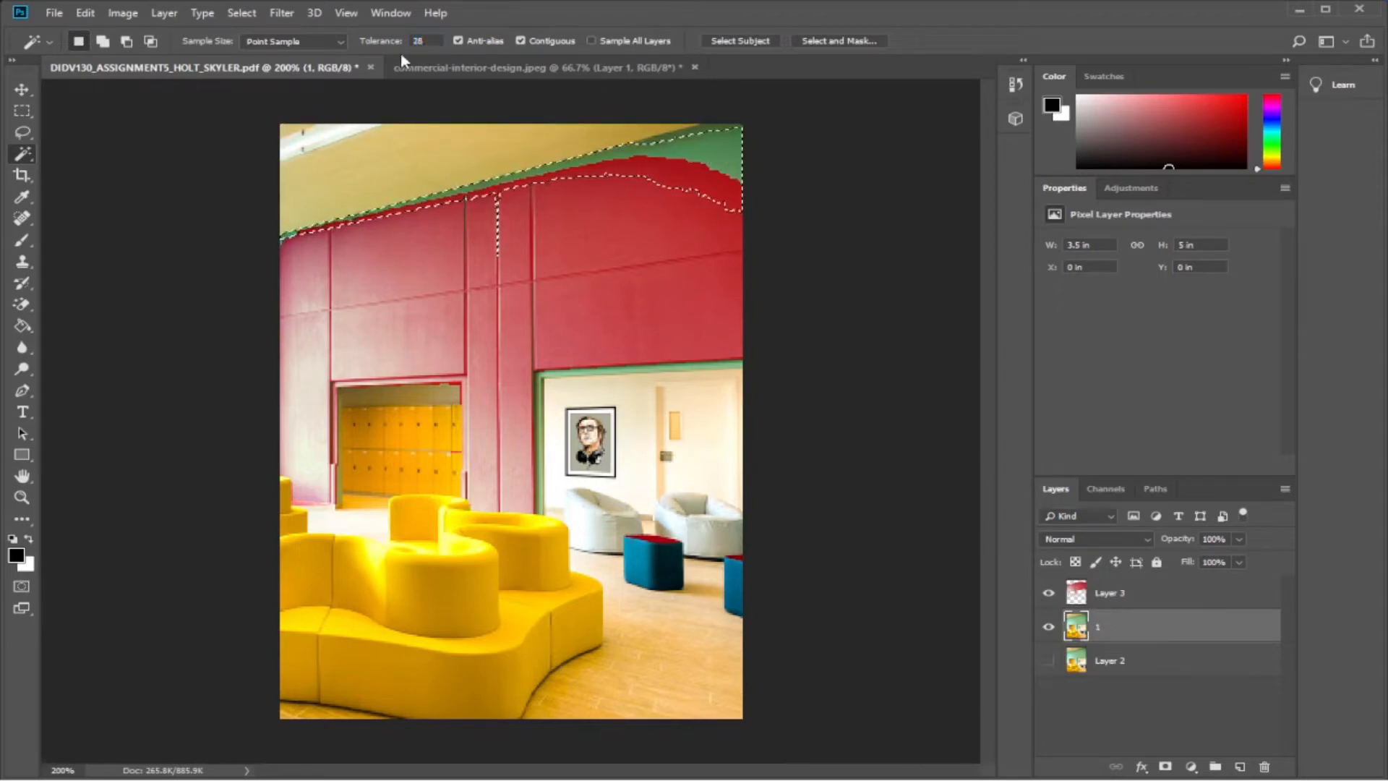
{"action": "left_click", "coordinate": [927, 219]}
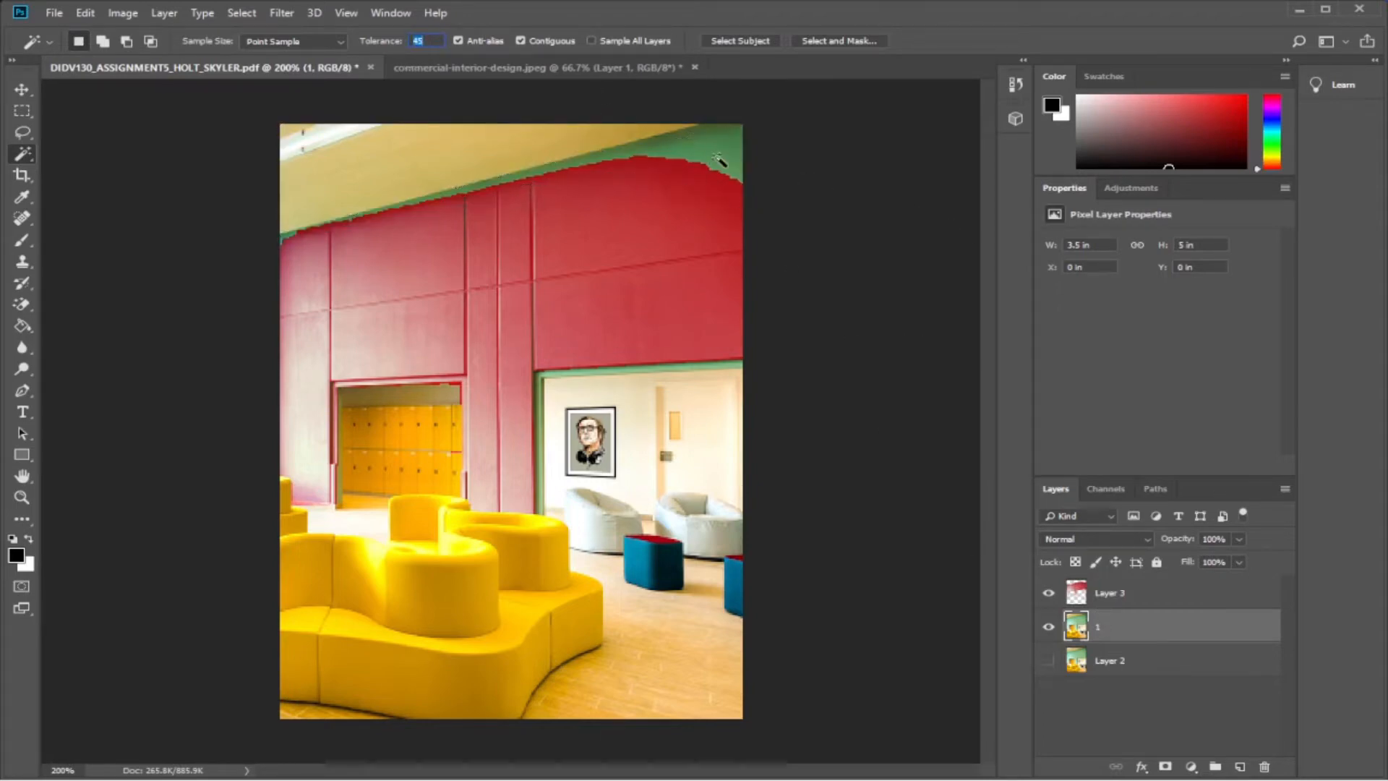
{"action": "left_click", "coordinate": [725, 159]}
{"action": "left_click", "coordinate": [828, 182]}
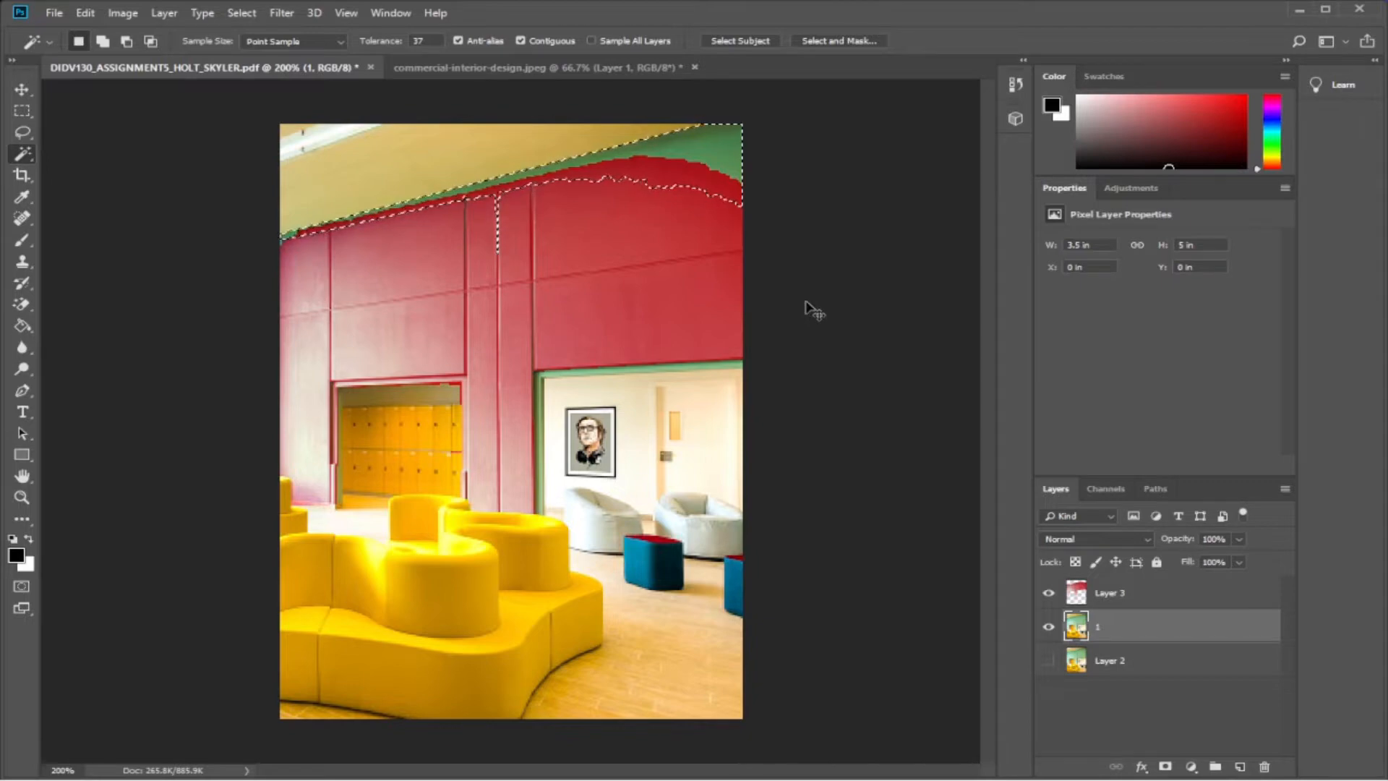
{"action": "key", "text": "ctrl+shift+alt+n"}
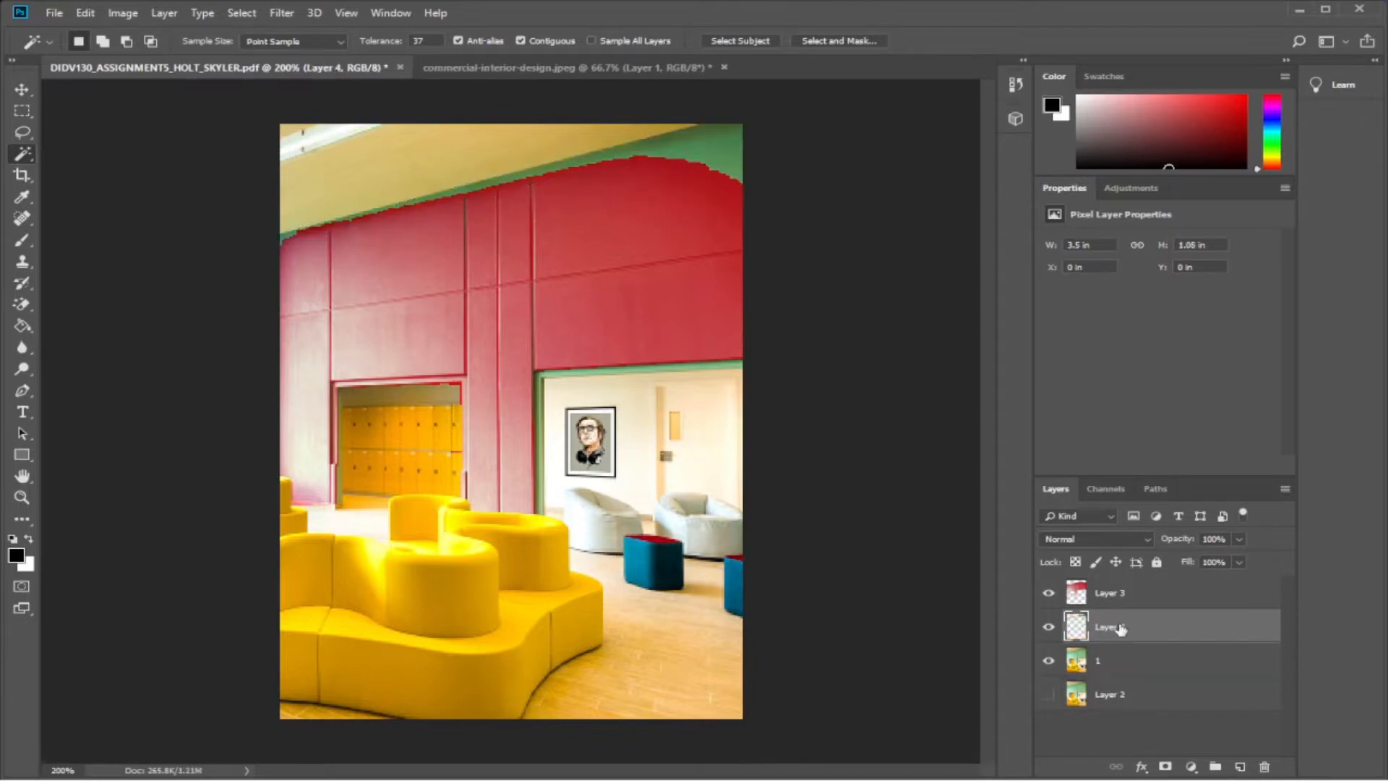
Hide layer 1 and fill the green strip on Layer 4 with a dark red sampled from the wall's upper edge.
{"action": "left_click", "coordinate": [1048, 660]}
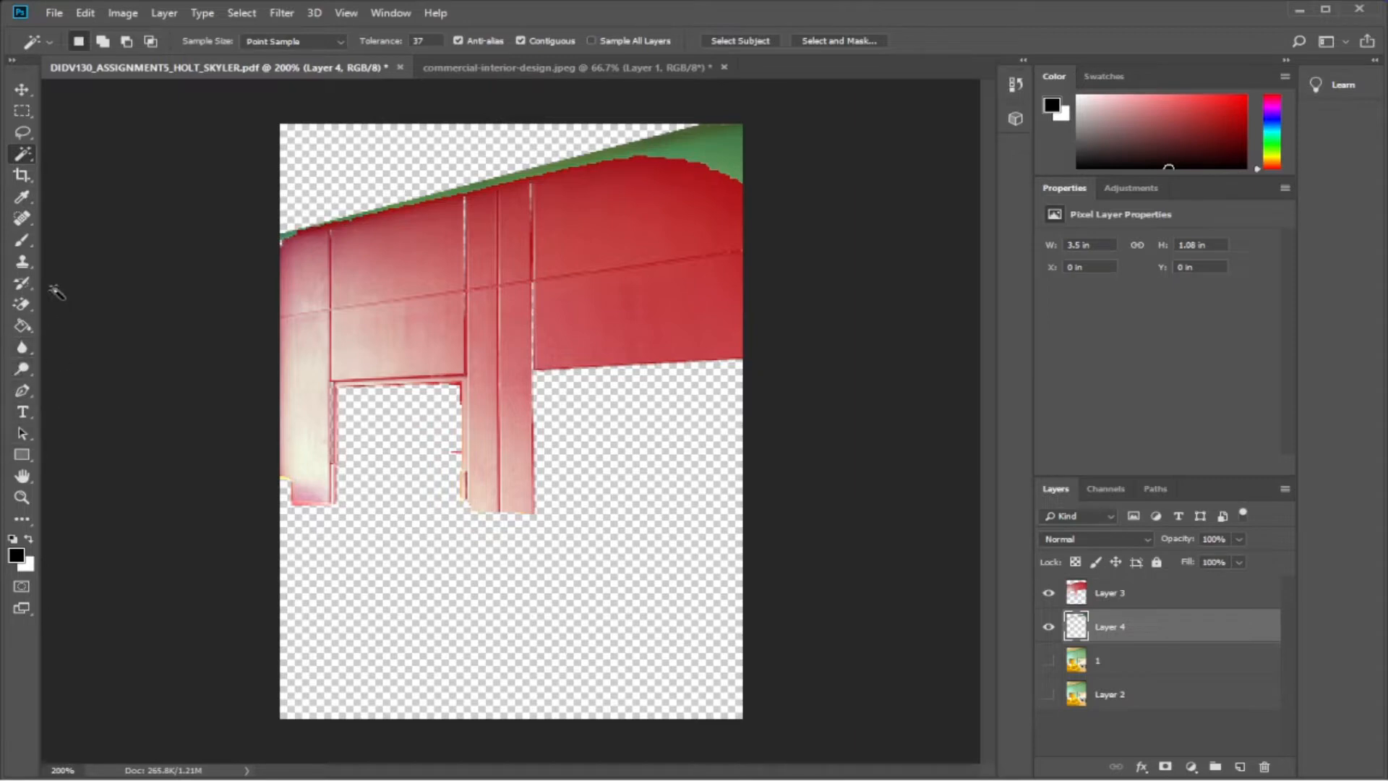
{"action": "left_click", "coordinate": [23, 262]}
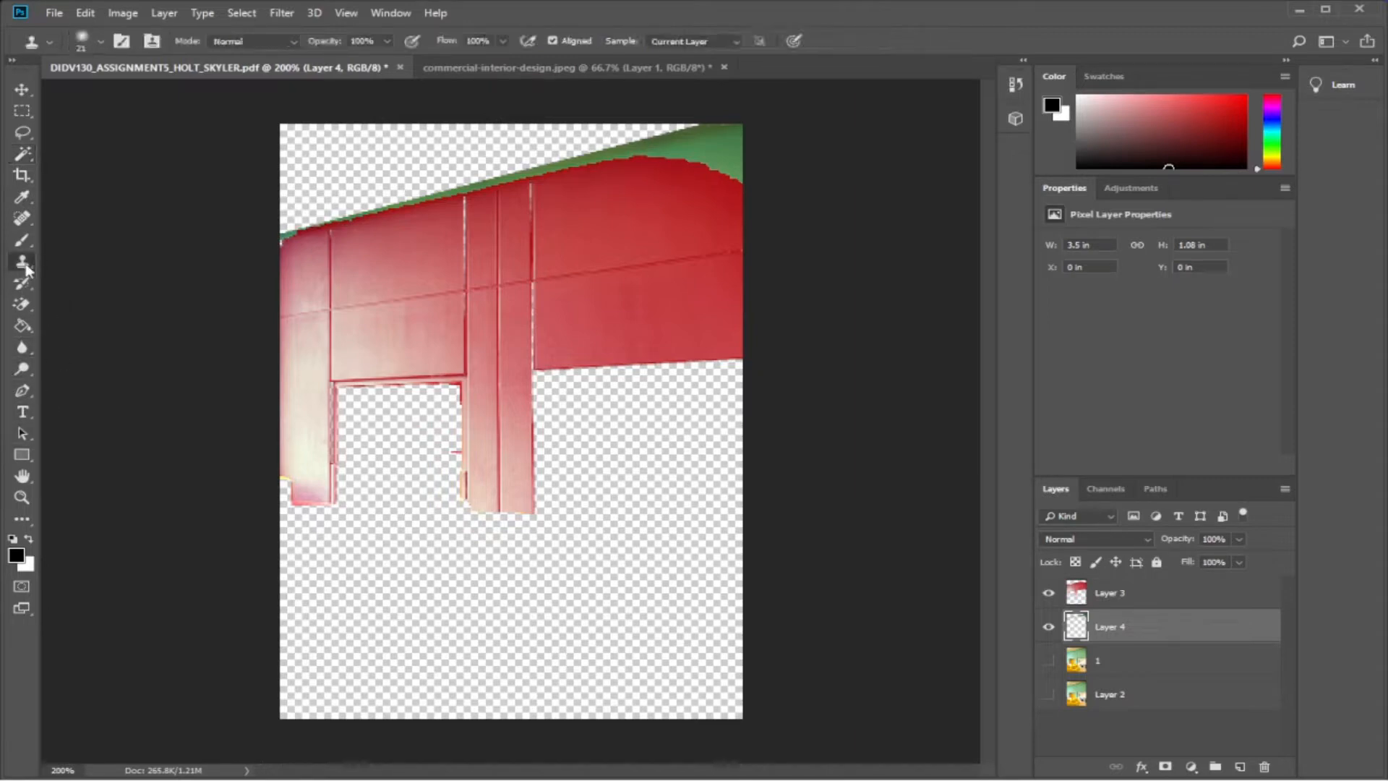
{"action": "left_click", "coordinate": [22, 197]}
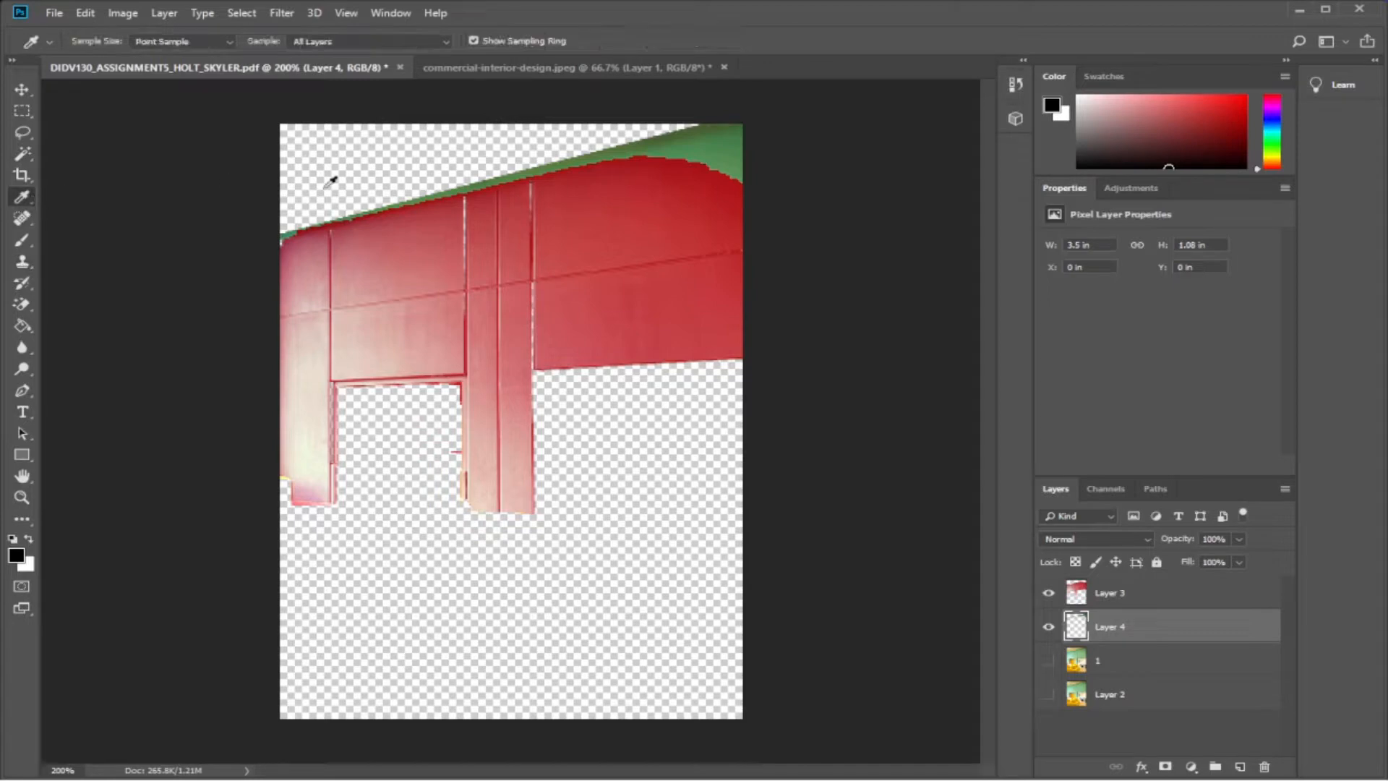
{"action": "left_click", "coordinate": [653, 153]}
{"action": "left_click", "coordinate": [22, 326]}
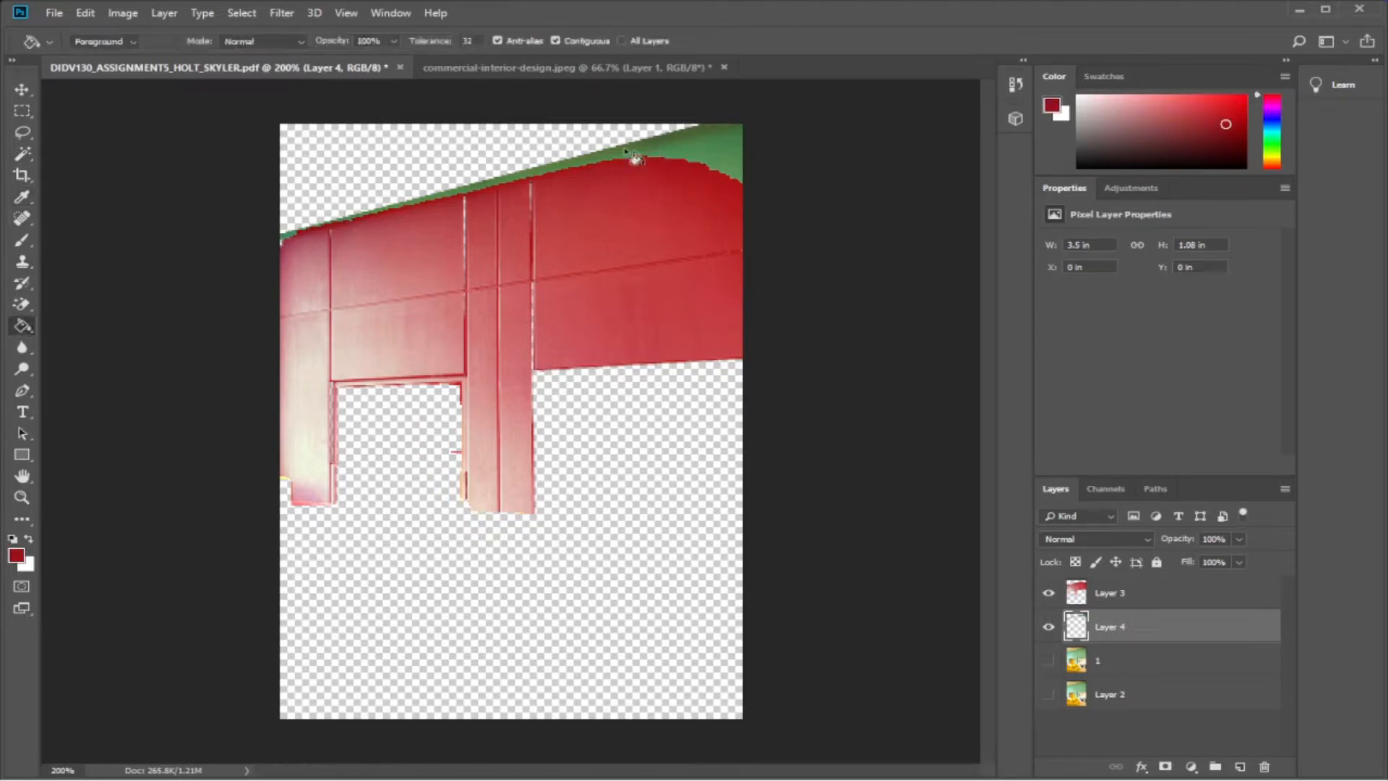
{"action": "left_click", "coordinate": [695, 146]}
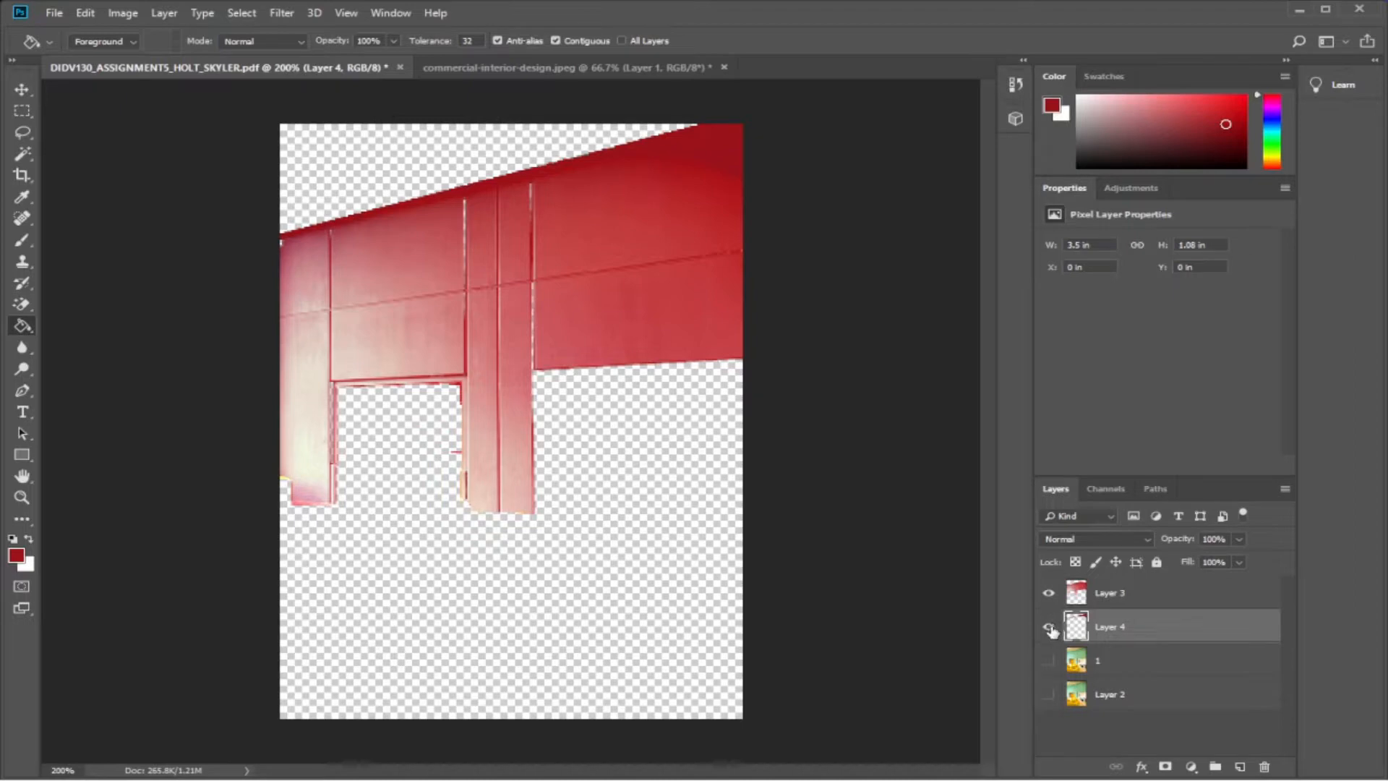
Merge Layer 3 down into Layer 4 and check the combined red wall against layer 1.
{"action": "left_click", "coordinate": [1121, 605]}
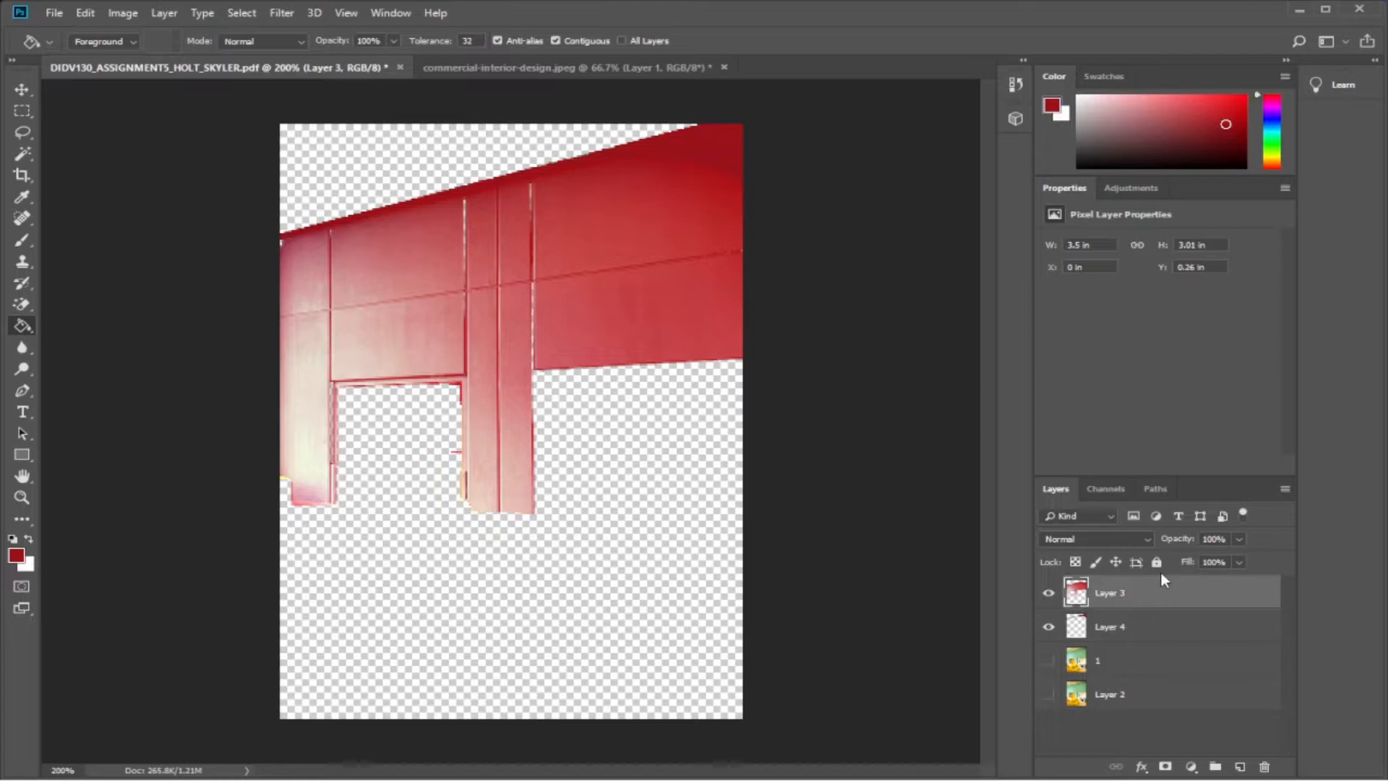
{"action": "key", "text": "ctrl+e"}
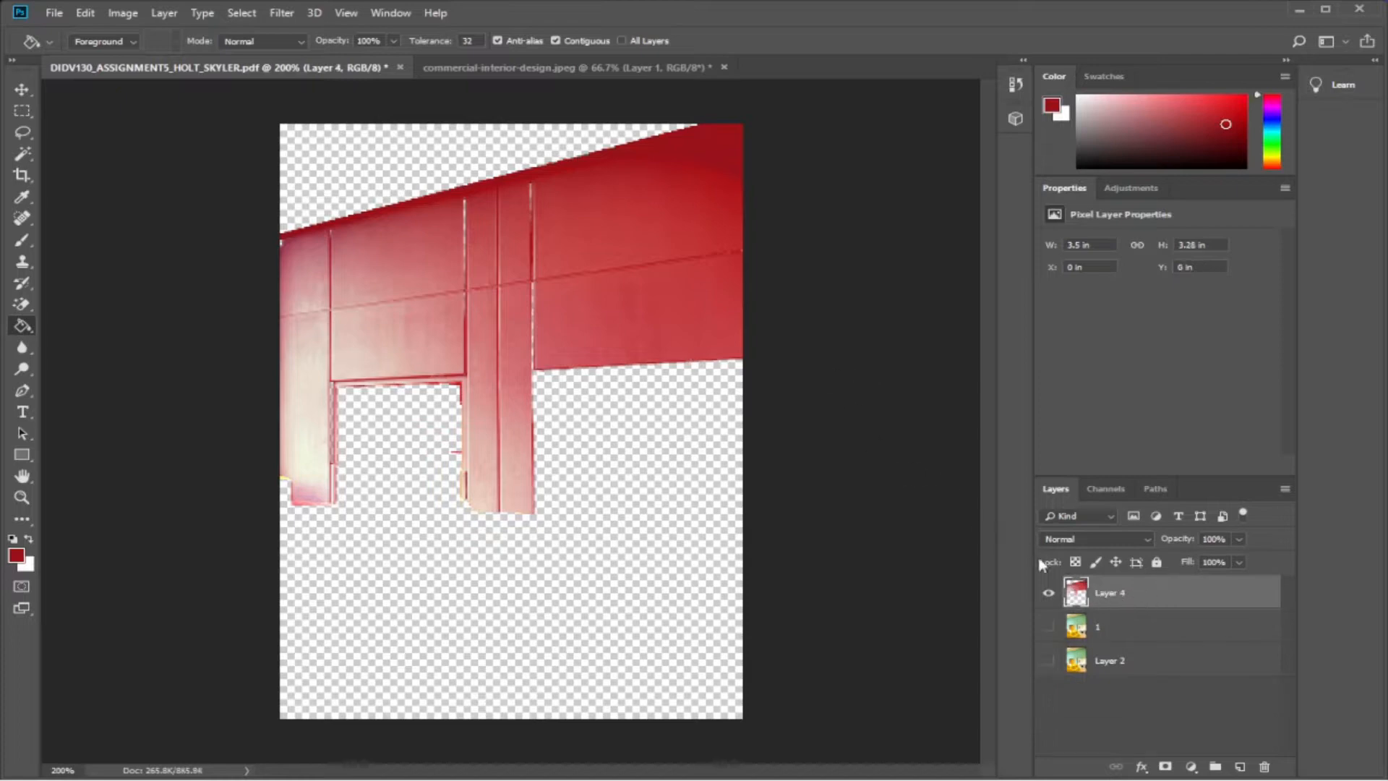
{"action": "left_click", "coordinate": [1048, 627]}
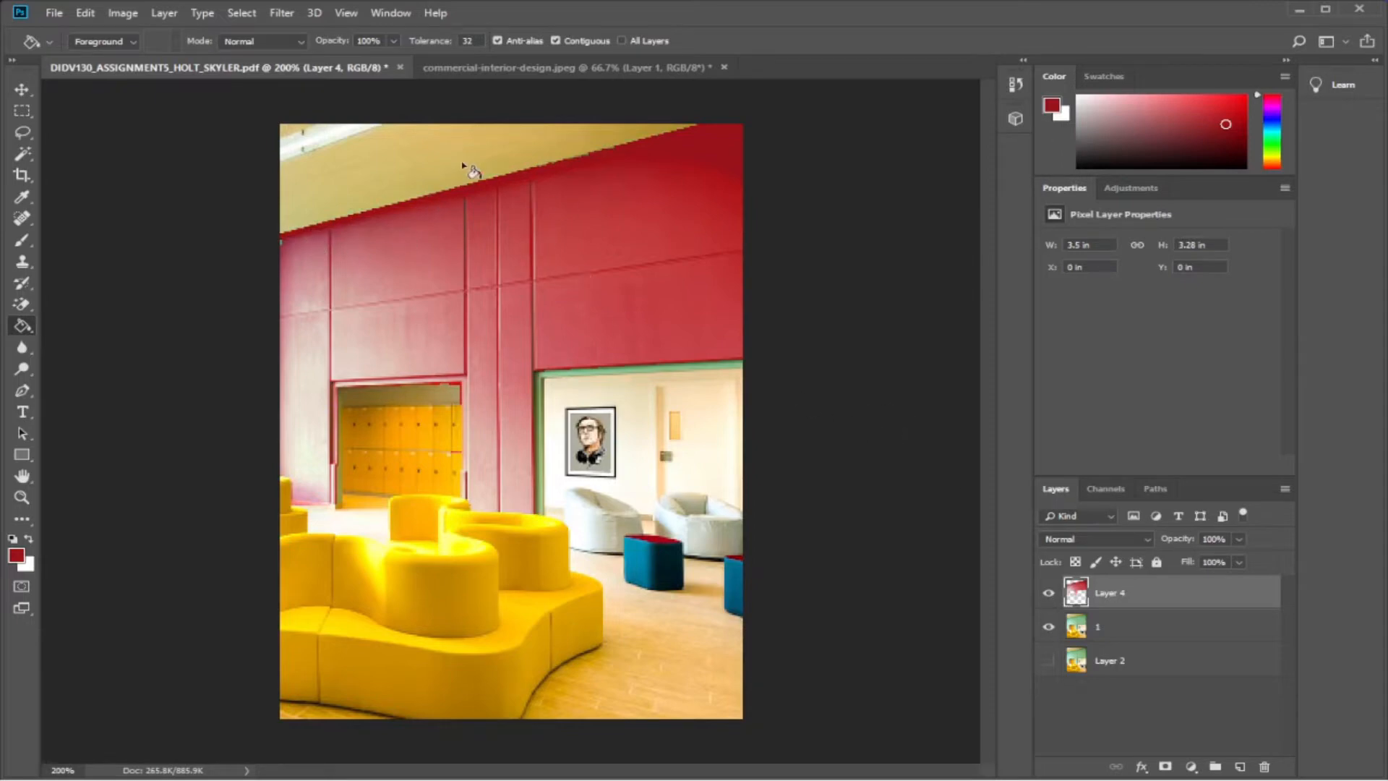
{"action": "left_click", "coordinate": [1047, 627]}
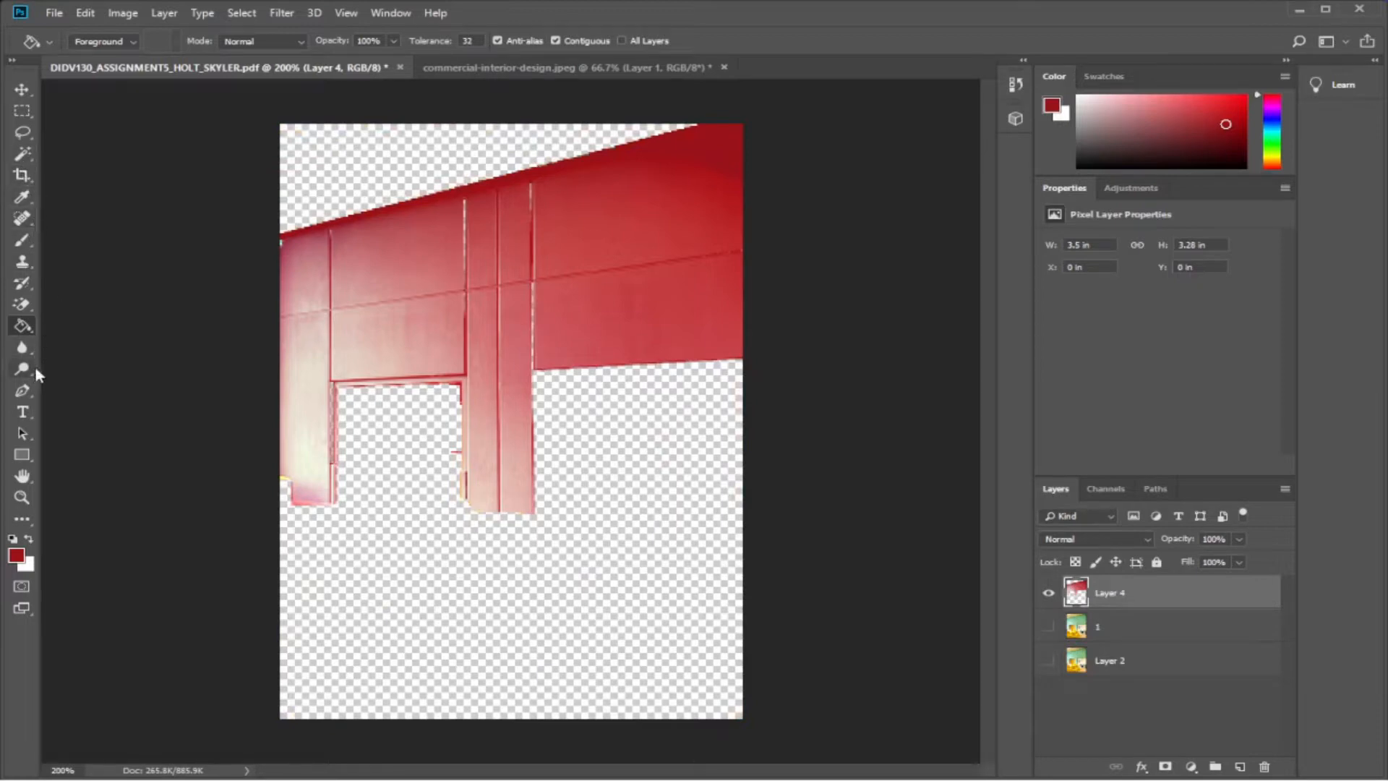
Try softening the red wall's sloping upper edge with a soft Eraser brush of size 53.
{"action": "left_click", "coordinate": [23, 304]}
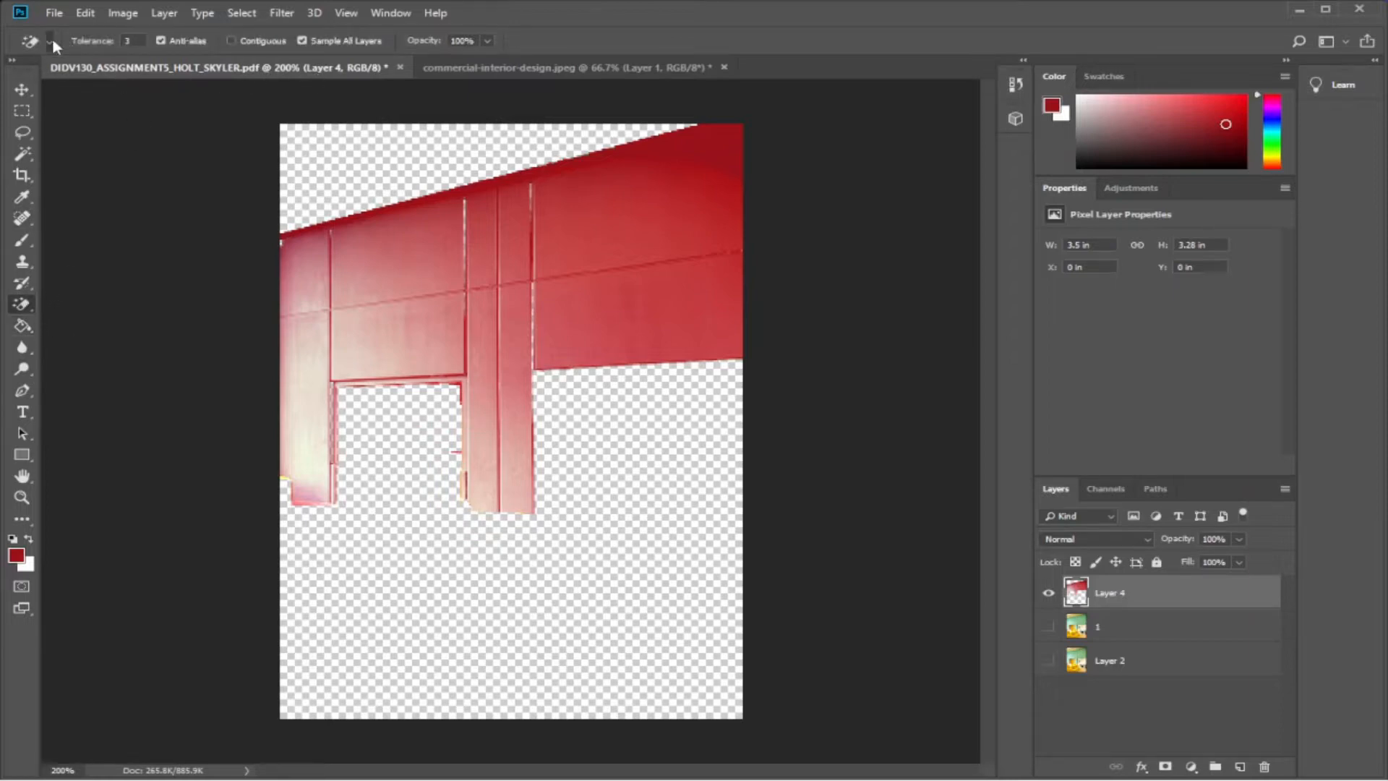
{"action": "left_click", "coordinate": [74, 303]}
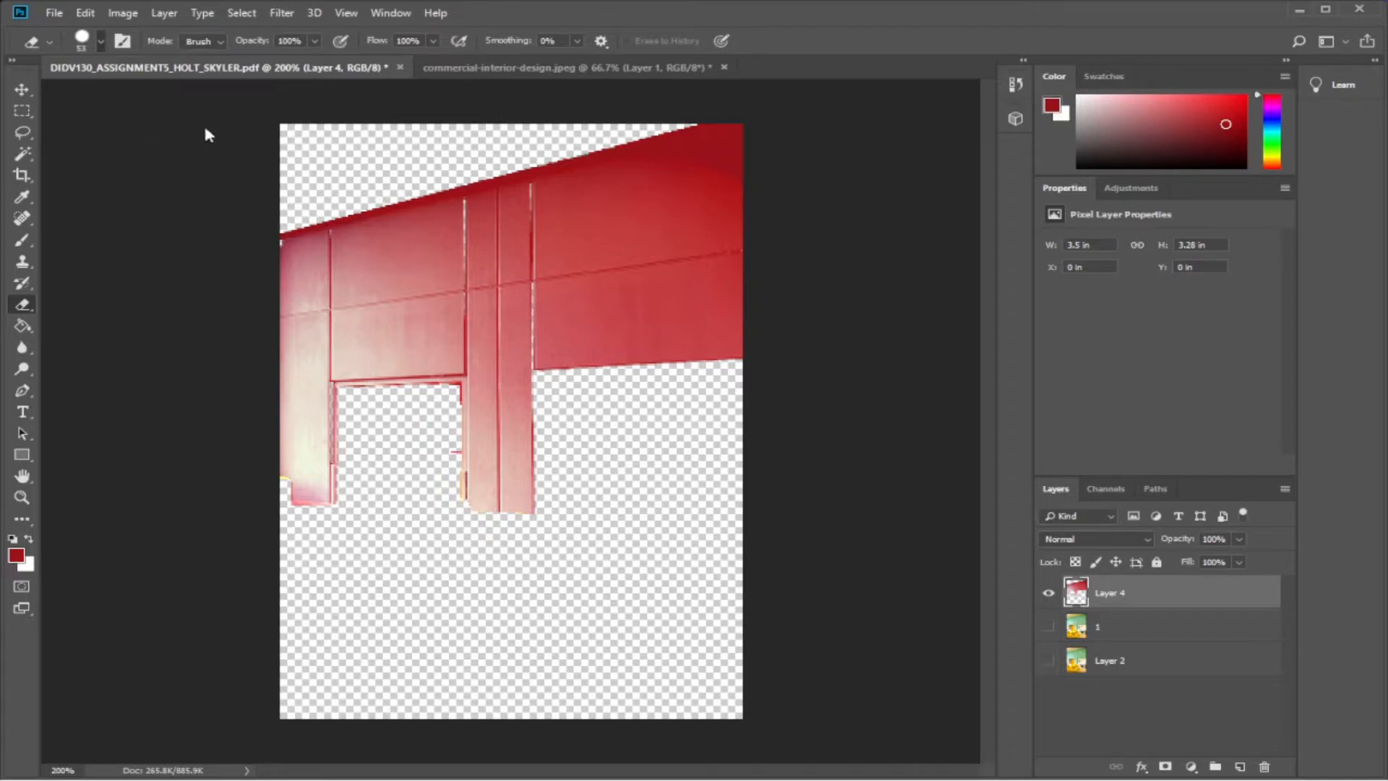
{"action": "key", "text": "shift+bracketleft"}
{"action": "key", "text": "shift+bracketleft"}
{"action": "key", "text": "shift+bracketleft"}
{"action": "key", "text": "shift+bracketleft"}
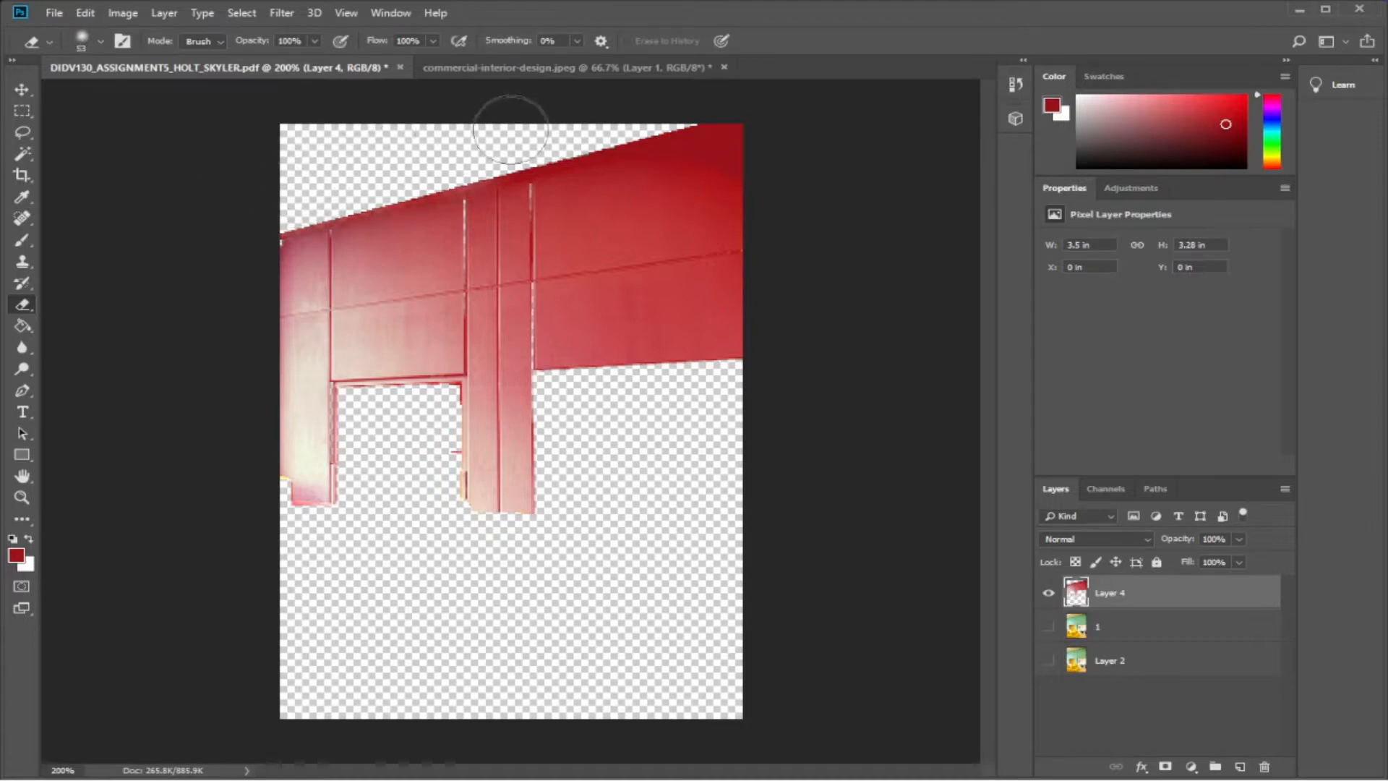
{"action": "left_click_drag", "start_coordinate": [565, 109], "coordinate": [694, 103]}
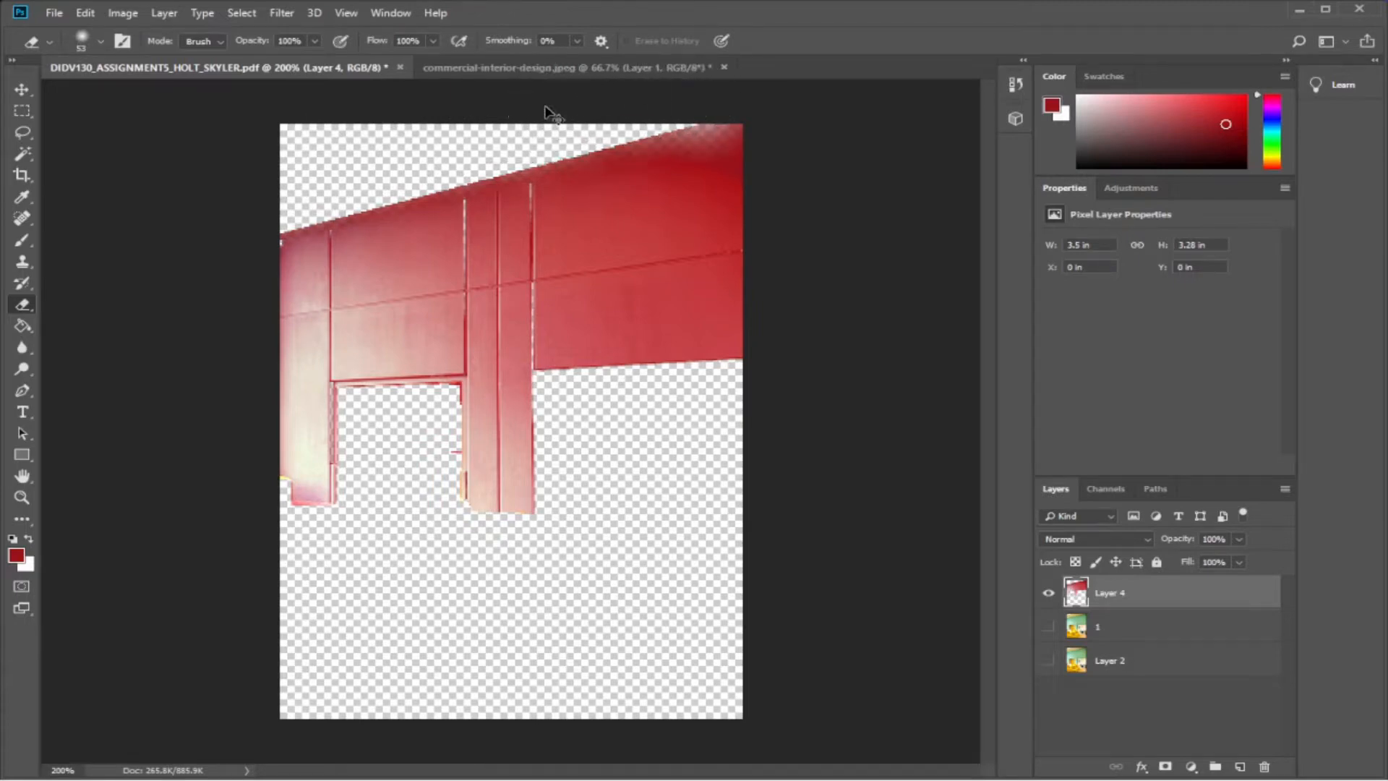
Undo the eraser strokes along the red wall's upper edge.
{"action": "key", "text": "ctrl+z"}
{"action": "key", "text": "ctrl+z"}
{"action": "key", "text": "ctrl+z"}
{"action": "key", "text": "ctrl+z"}
{"action": "key", "text": "ctrl+z"}
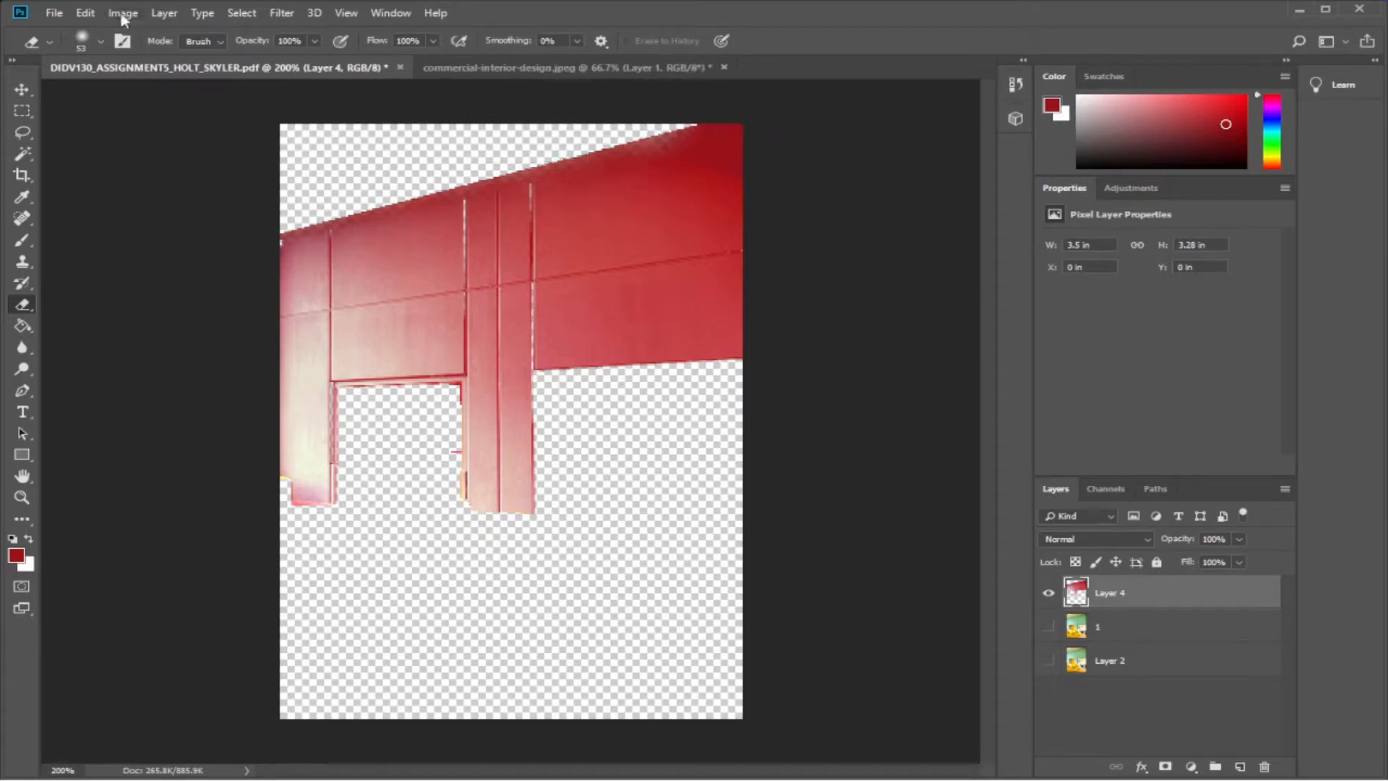
{"action": "key", "text": "ctrl+z"}
{"action": "key", "text": "ctrl+z"}
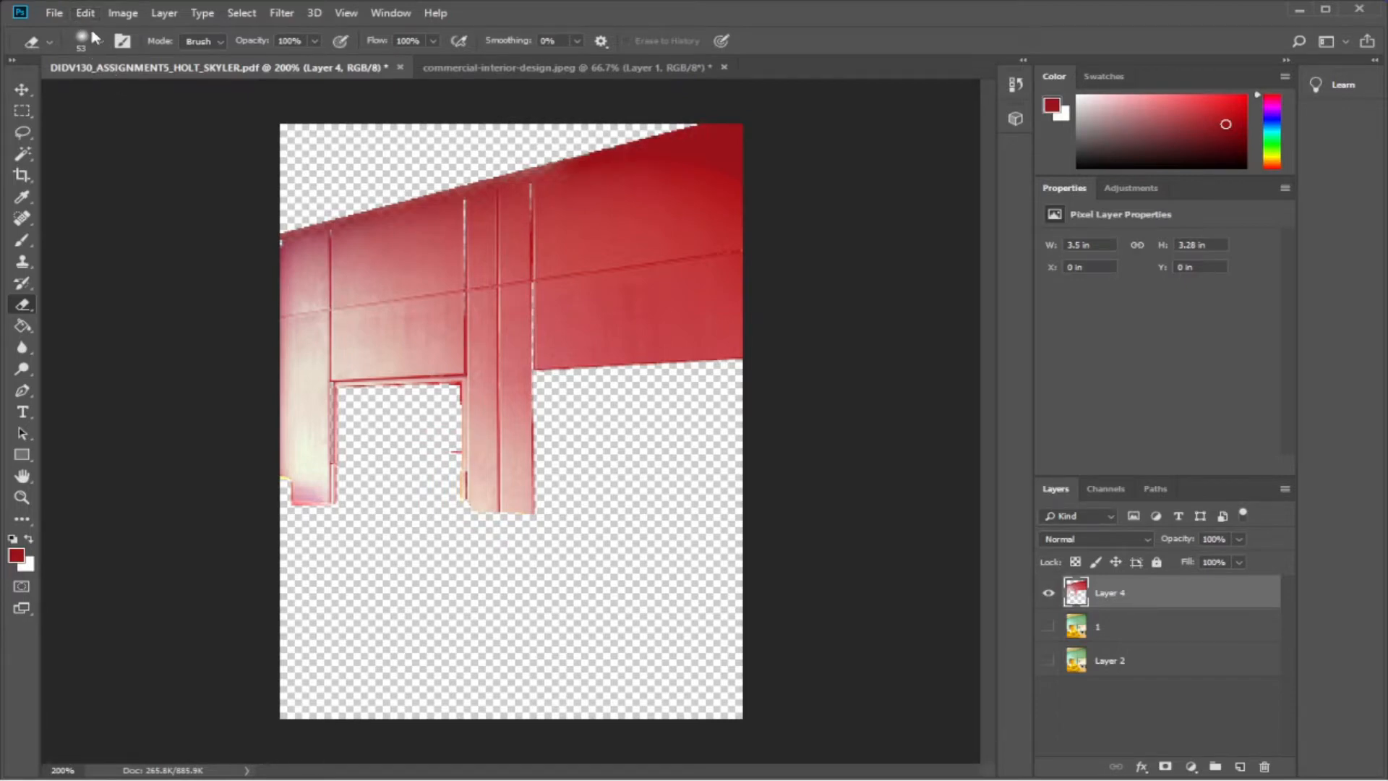
Undo the remaining soft eraser strokes on Layer 4's sloping top edge.
{"action": "key", "text": "ctrl+z"}
{"action": "key", "text": "ctrl+z"}
{"action": "key", "text": "ctrl+z"}
{"action": "key", "text": "ctrl+z"}
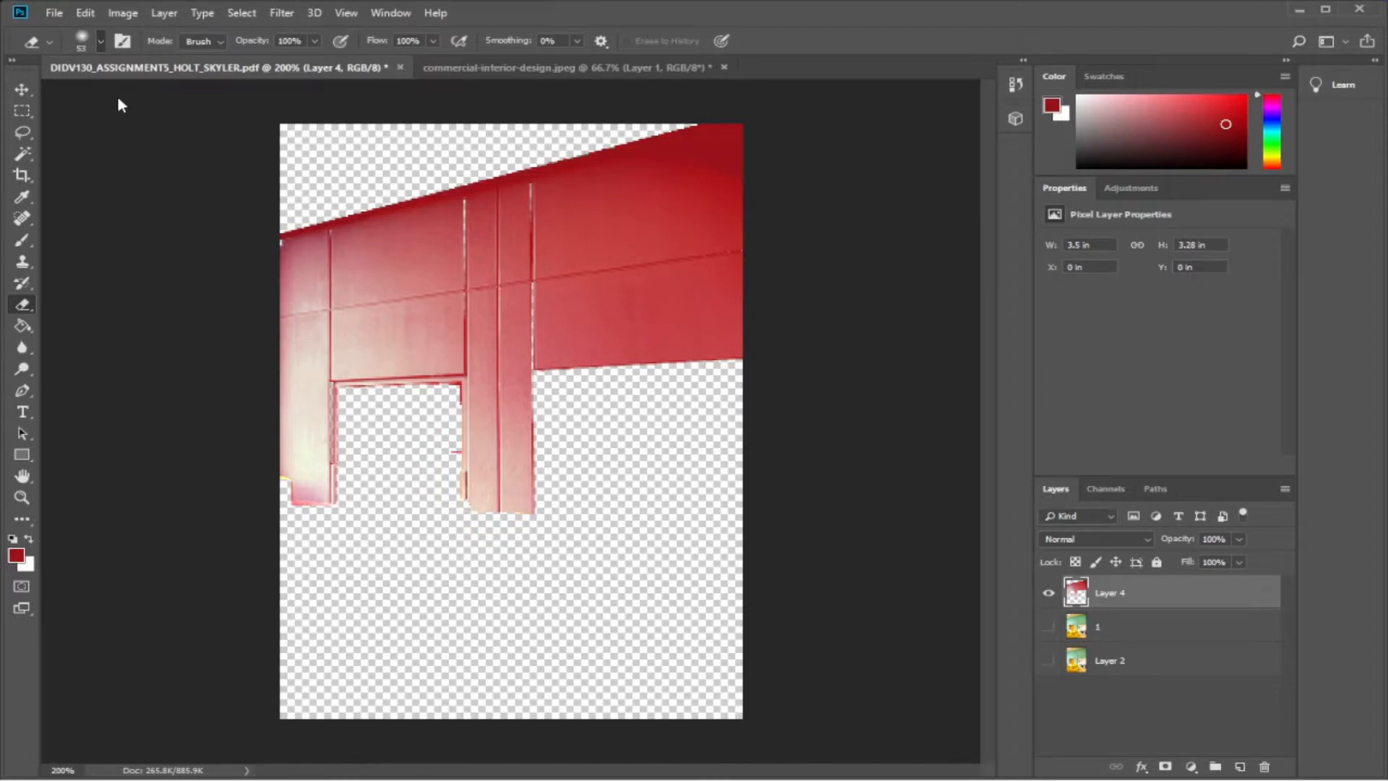
Reduce the Eraser brush to size 20 and soften the right end of the red wall's sloping upper edge.
{"action": "key", "text": "bracketleft"}
{"action": "key", "text": "bracketleft"}
{"action": "key", "text": "bracketleft"}
{"action": "left_click", "coordinate": [21, 497]}
{"action": "left_click", "coordinate": [315, 197]}
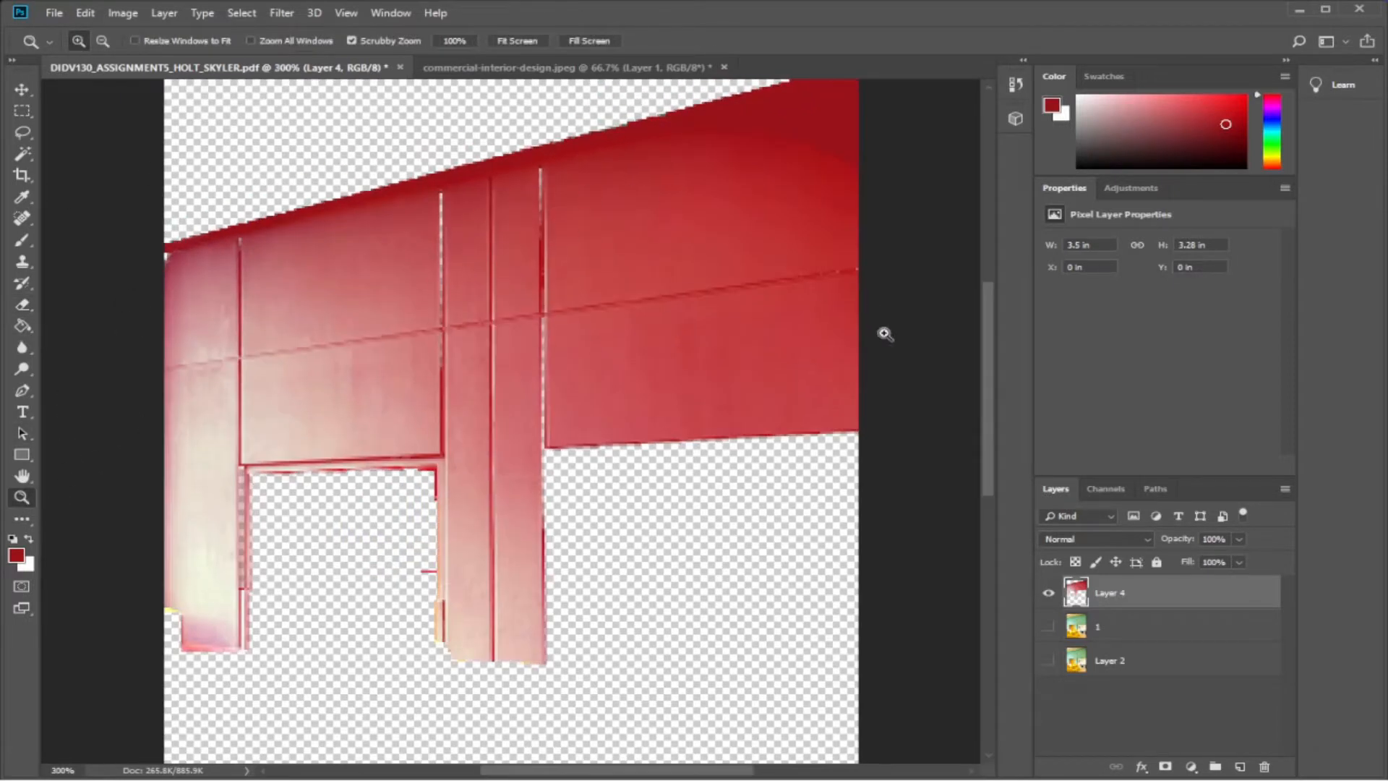
{"action": "left_click_drag", "start_coordinate": [986, 309], "coordinate": [1011, 260]}
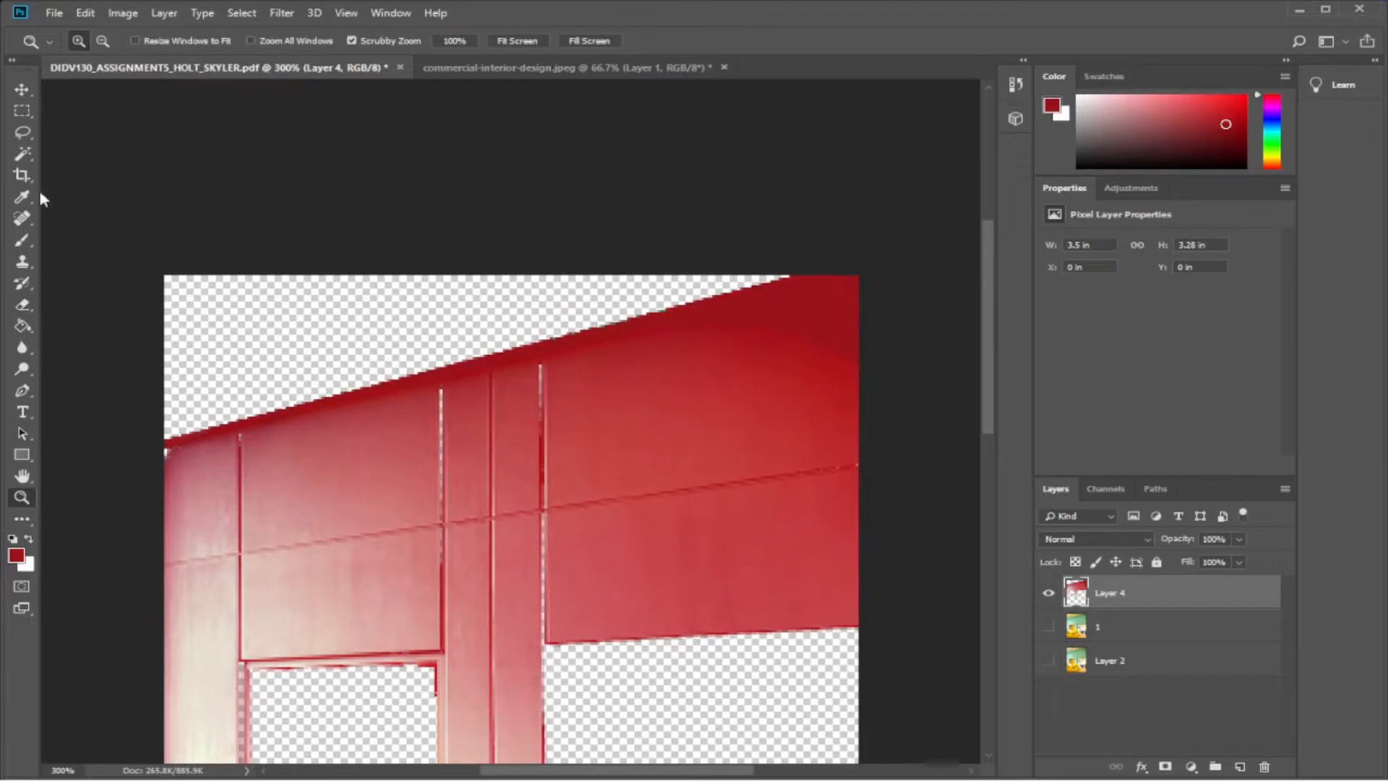
{"action": "left_click", "coordinate": [23, 304]}
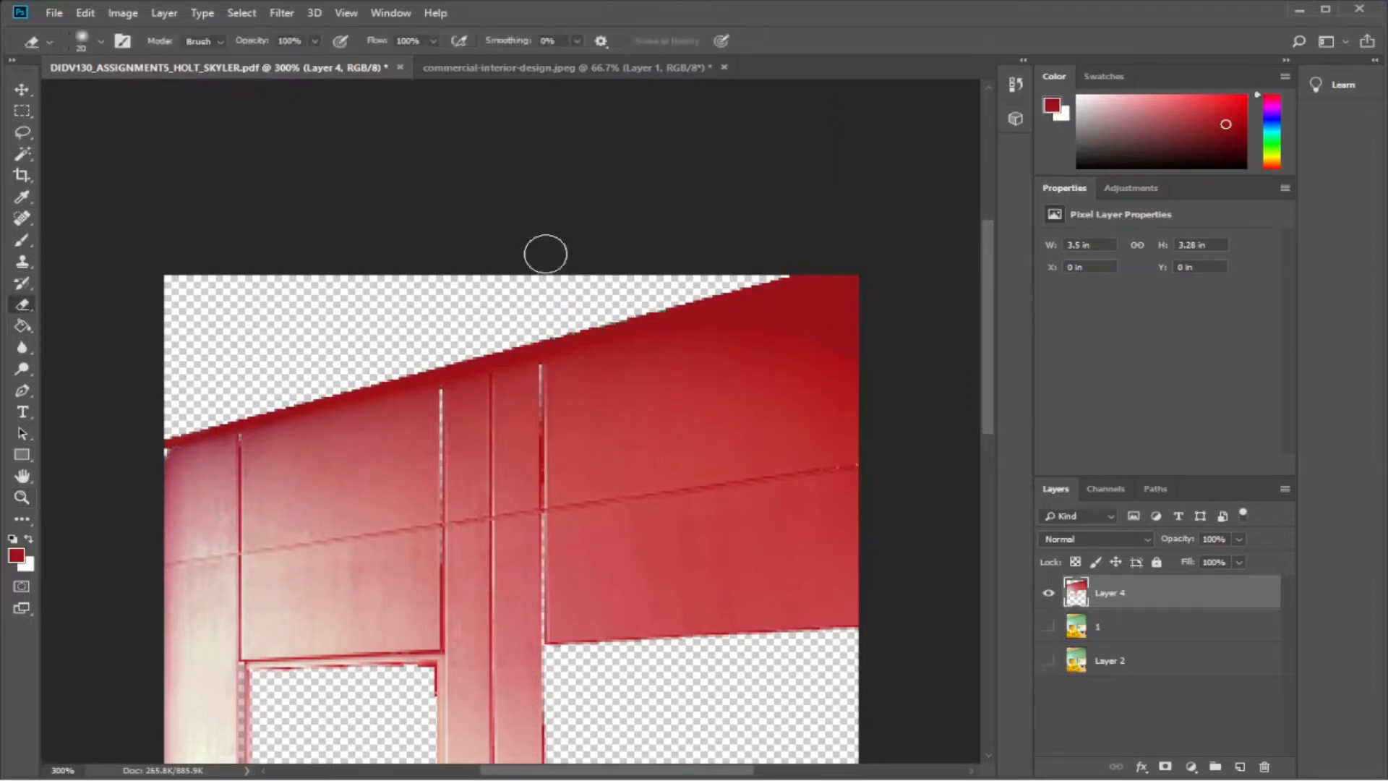
{"action": "left_click_drag", "start_coordinate": [622, 295], "coordinate": [662, 297]}
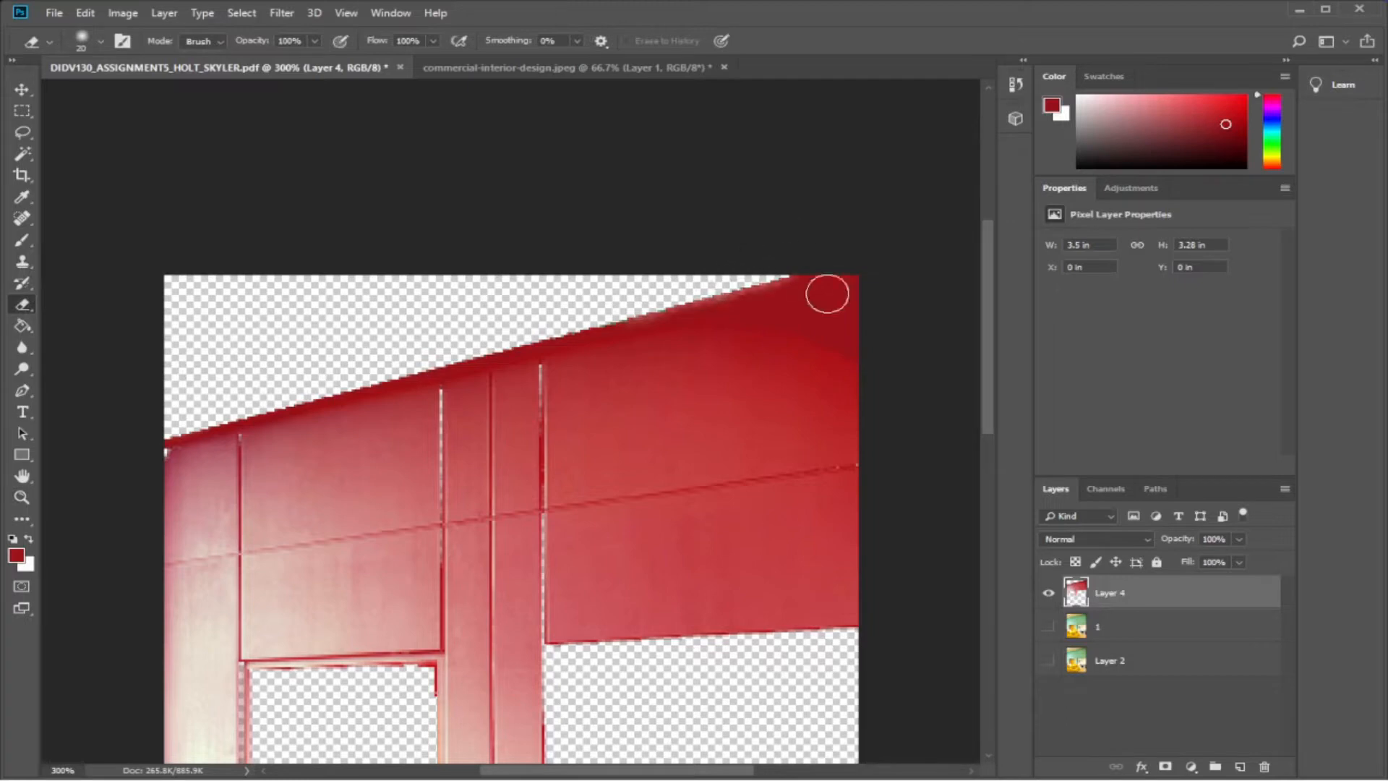
Compare the softened red edge with layer 1 hidden and shown, leaving layer 1 visible.
{"action": "left_click", "coordinate": [1048, 627]}
{"action": "left_click", "coordinate": [1049, 627]}
{"action": "left_click", "coordinate": [1048, 627]}
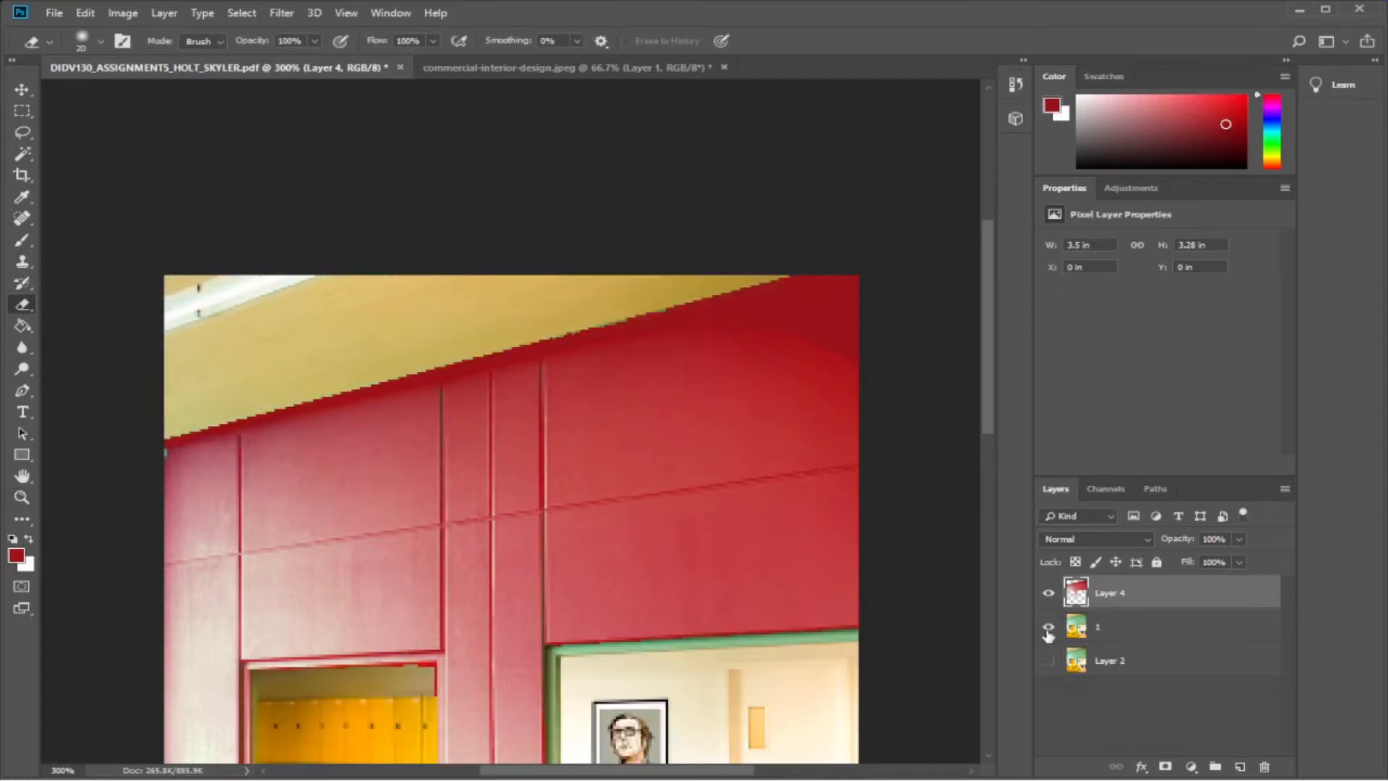
{"action": "left_click", "coordinate": [1048, 627]}
{"action": "left_click", "coordinate": [1048, 628]}
{"action": "left_click", "coordinate": [1048, 627]}
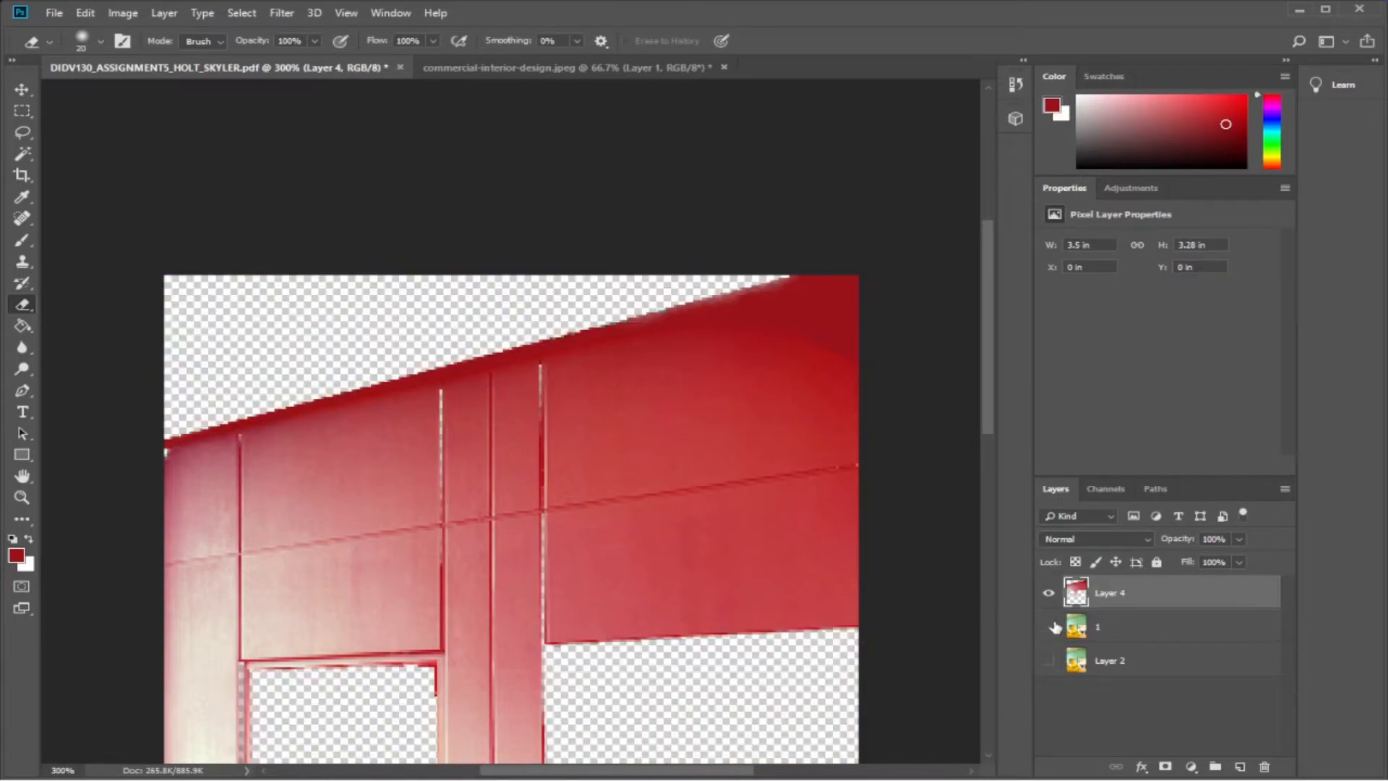
{"action": "left_click", "coordinate": [1048, 627]}
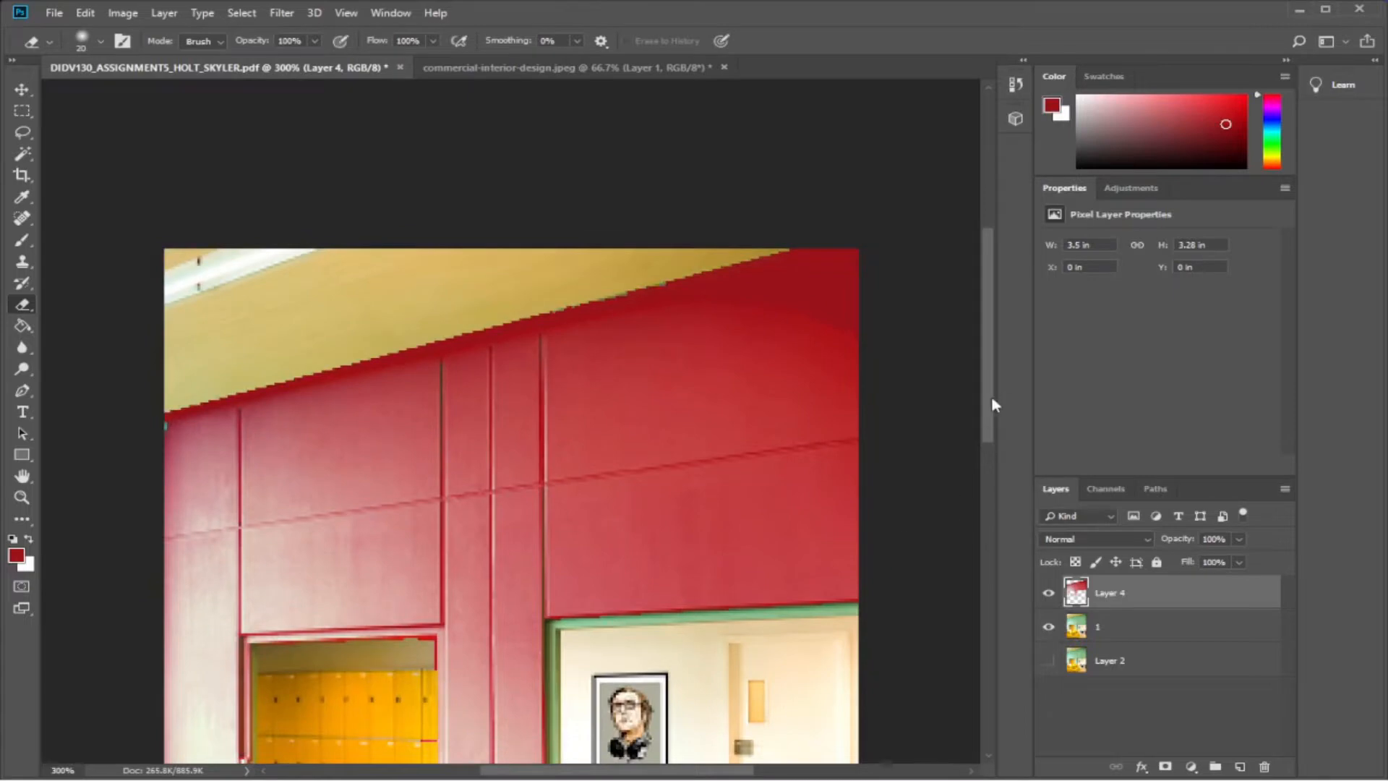
Try to select the green frame of the right doorway with the Magic Wand on Layer 4.
{"action": "left_click_drag", "start_coordinate": [991, 396], "coordinate": [997, 475]}
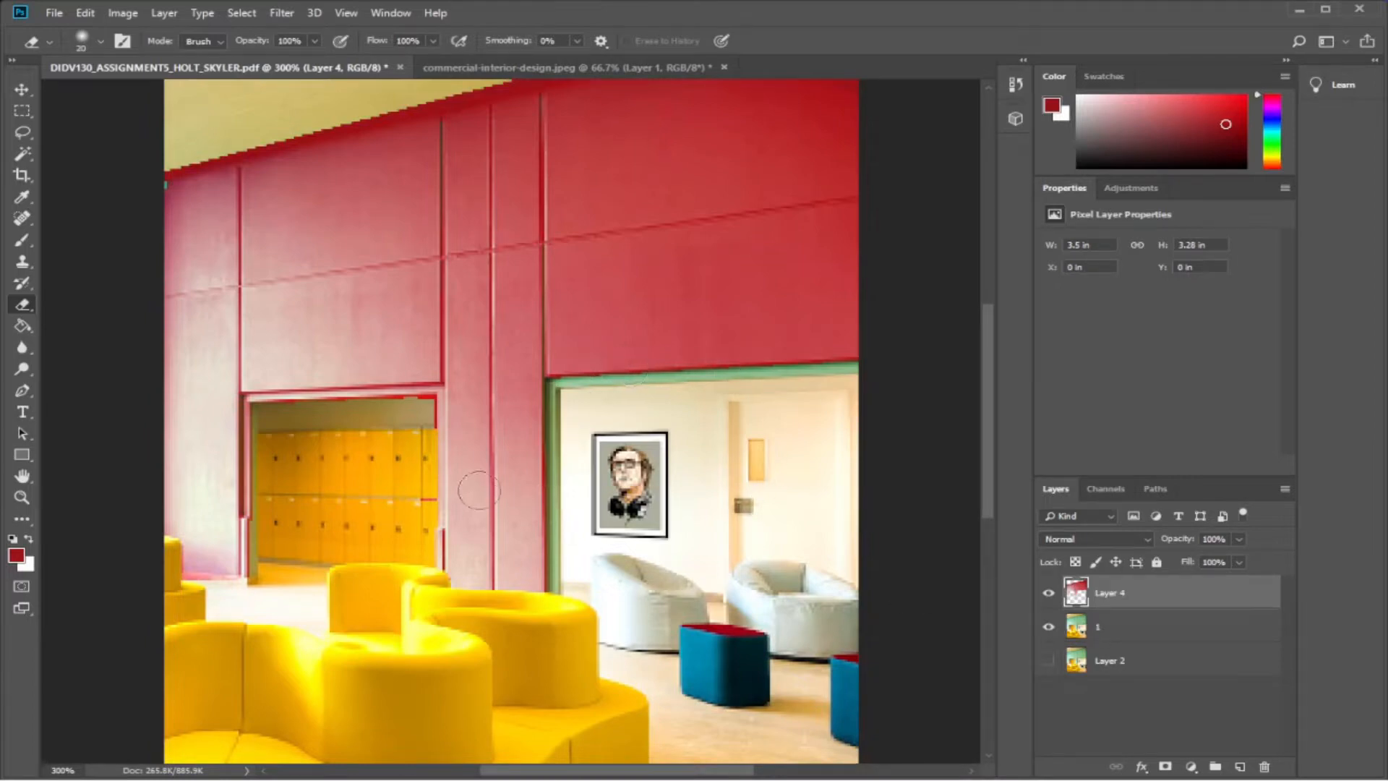
{"action": "scroll", "coordinate": [551, 470], "scroll_direction": "down", "scroll_amount": 1}
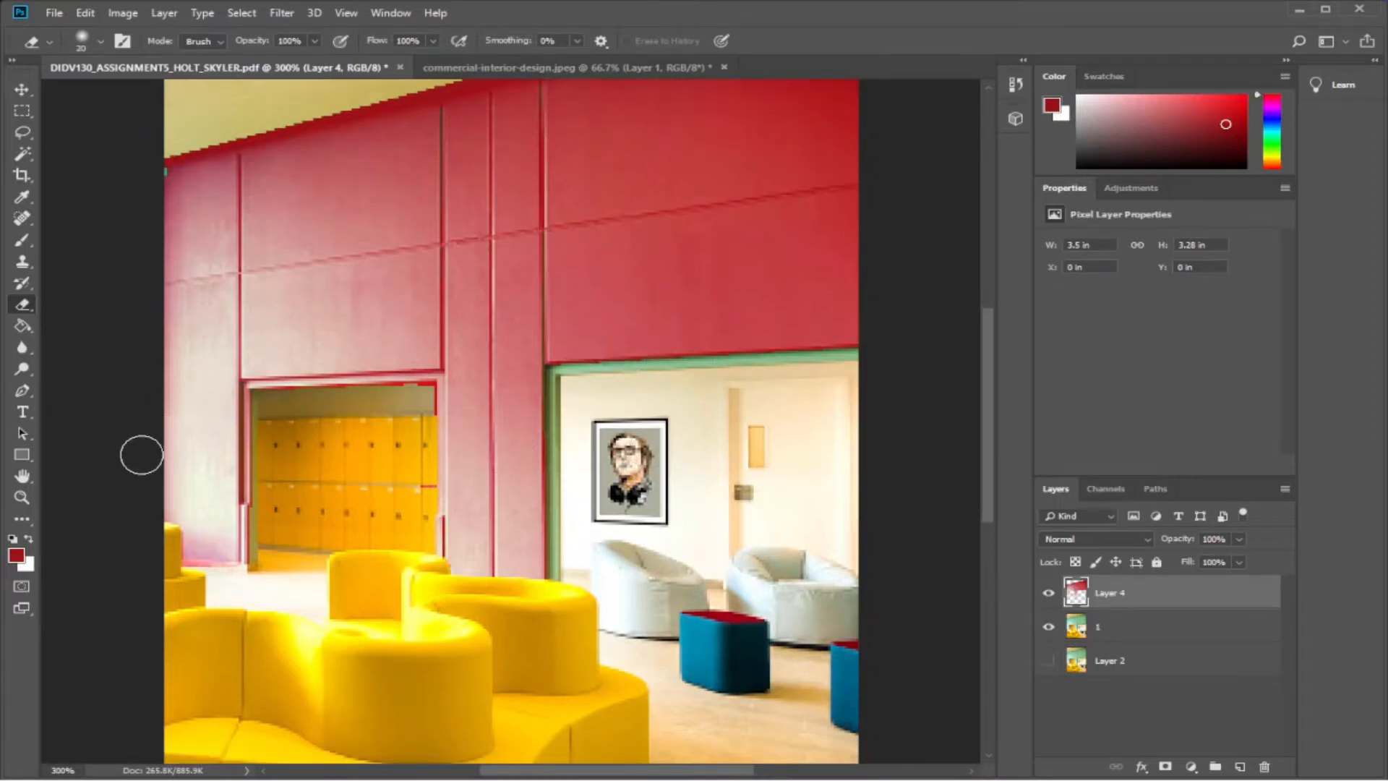
{"action": "left_click", "coordinate": [21, 497]}
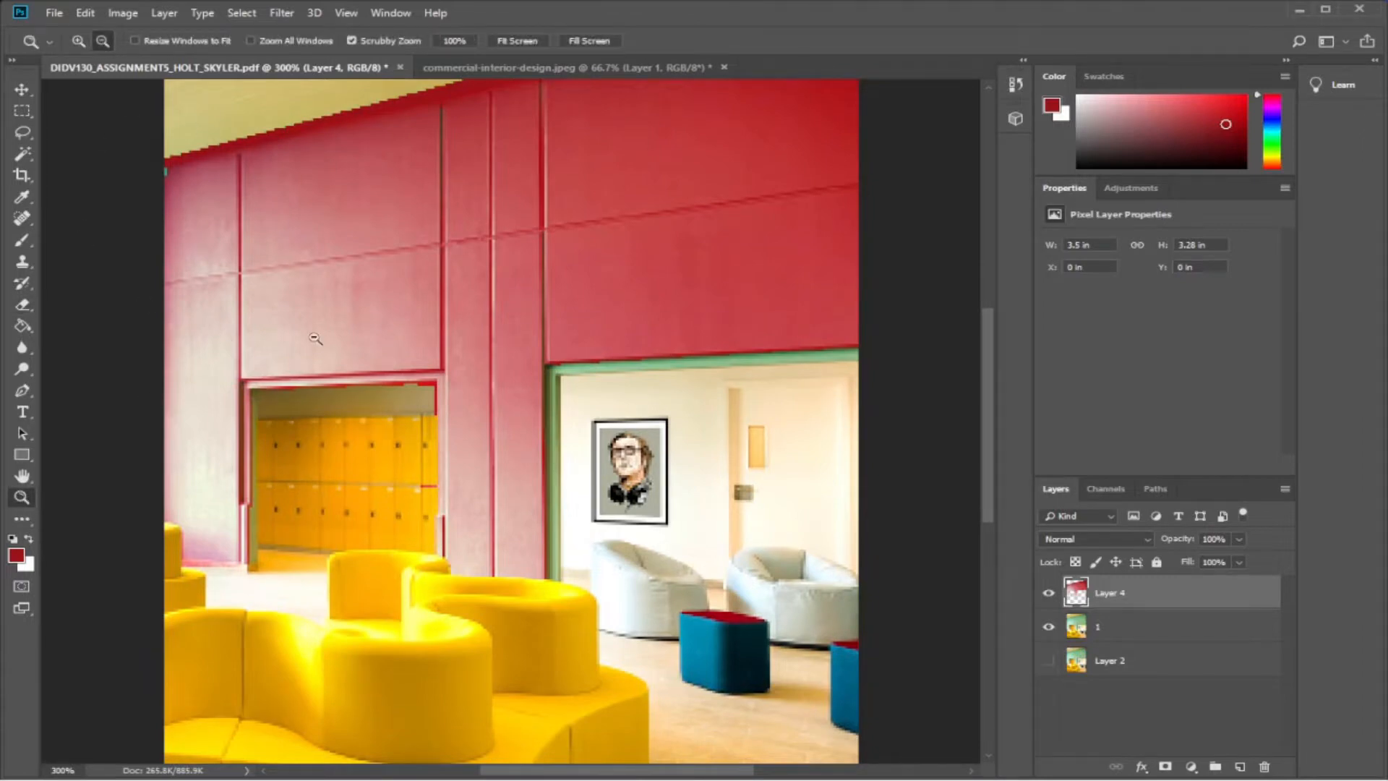
{"action": "left_click", "coordinate": [131, 426]}
{"action": "left_click_drag", "start_coordinate": [407, 772], "coordinate": [482, 770]}
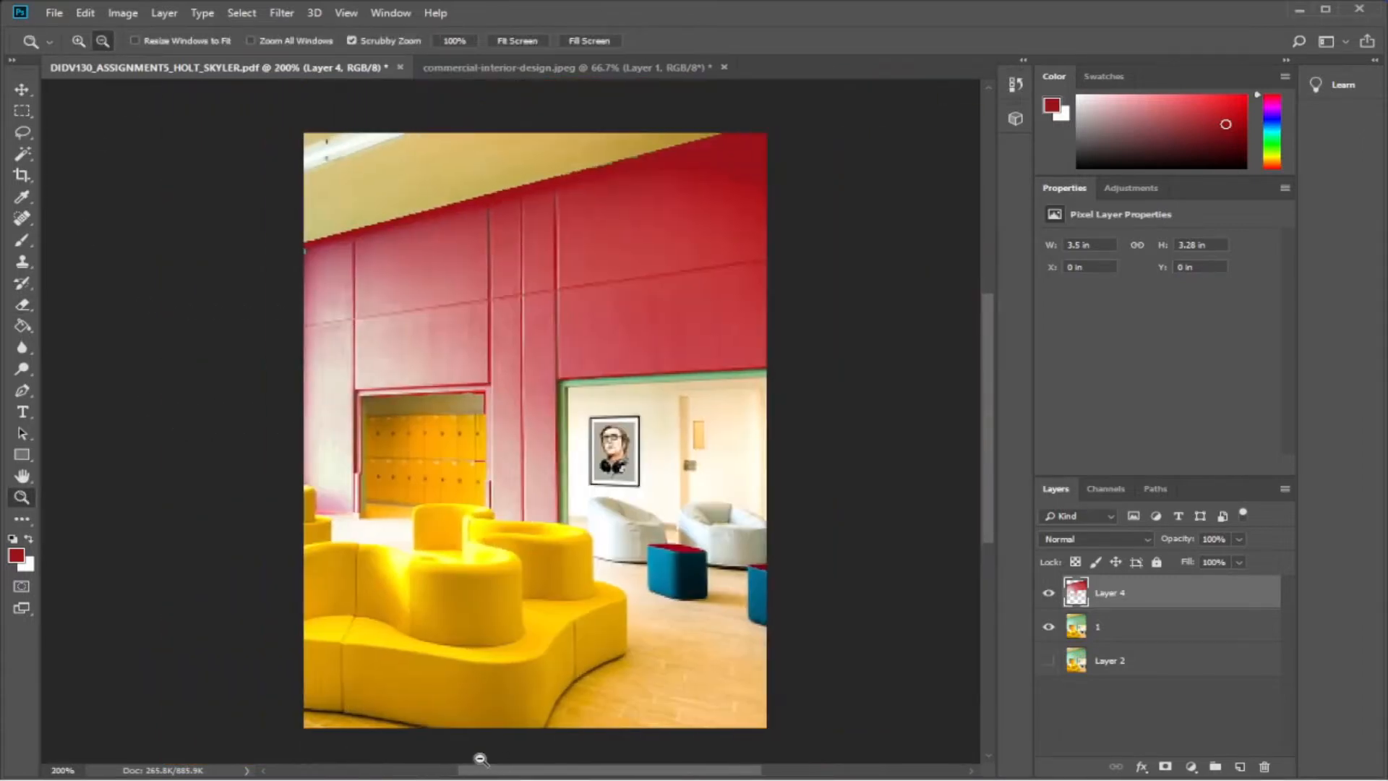
{"action": "left_click", "coordinate": [22, 154]}
{"action": "left_click", "coordinate": [712, 376]}
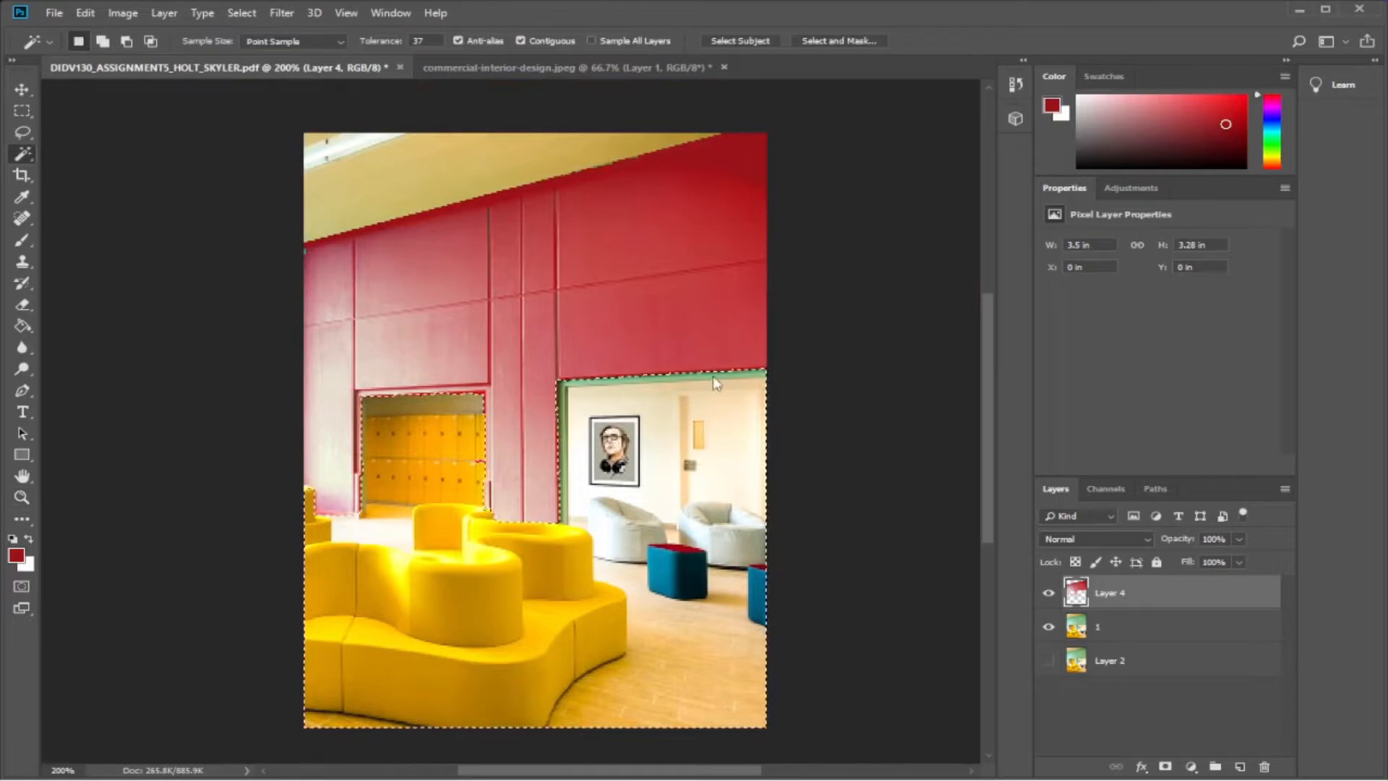
Make layer 1 active and select the right doorway's green top bar and left post with the Magic Wand.
{"action": "left_click", "coordinate": [1101, 636]}
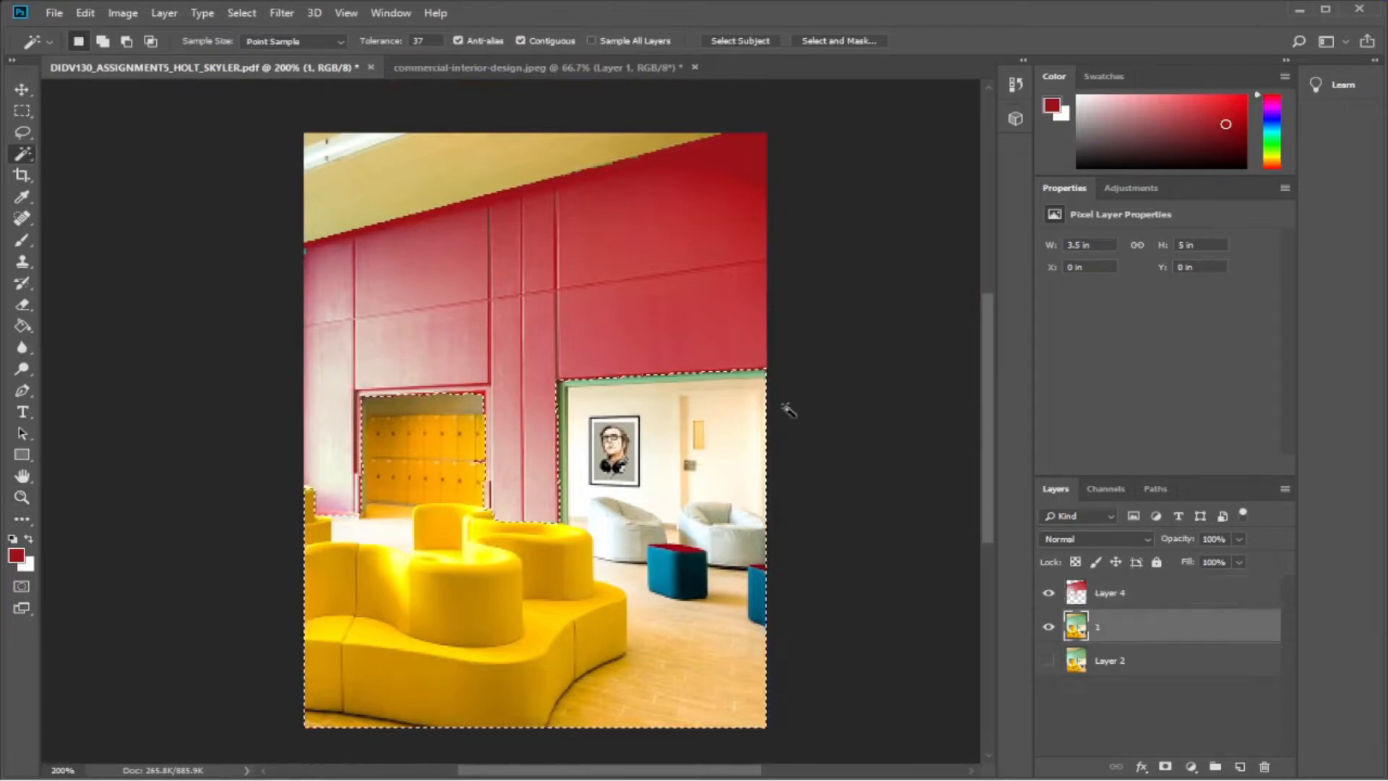
{"action": "key", "text": "ctrl+d"}
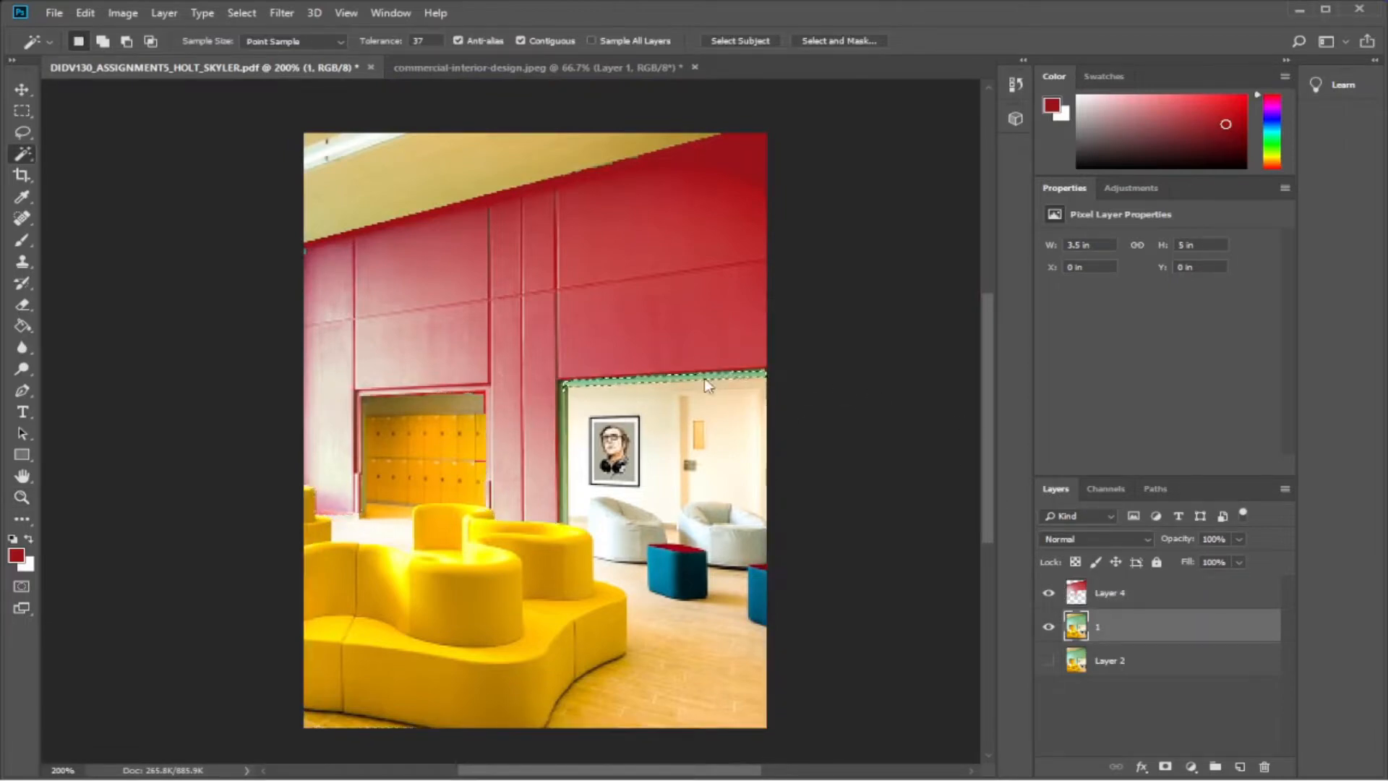
{"action": "left_click", "coordinate": [566, 434]}
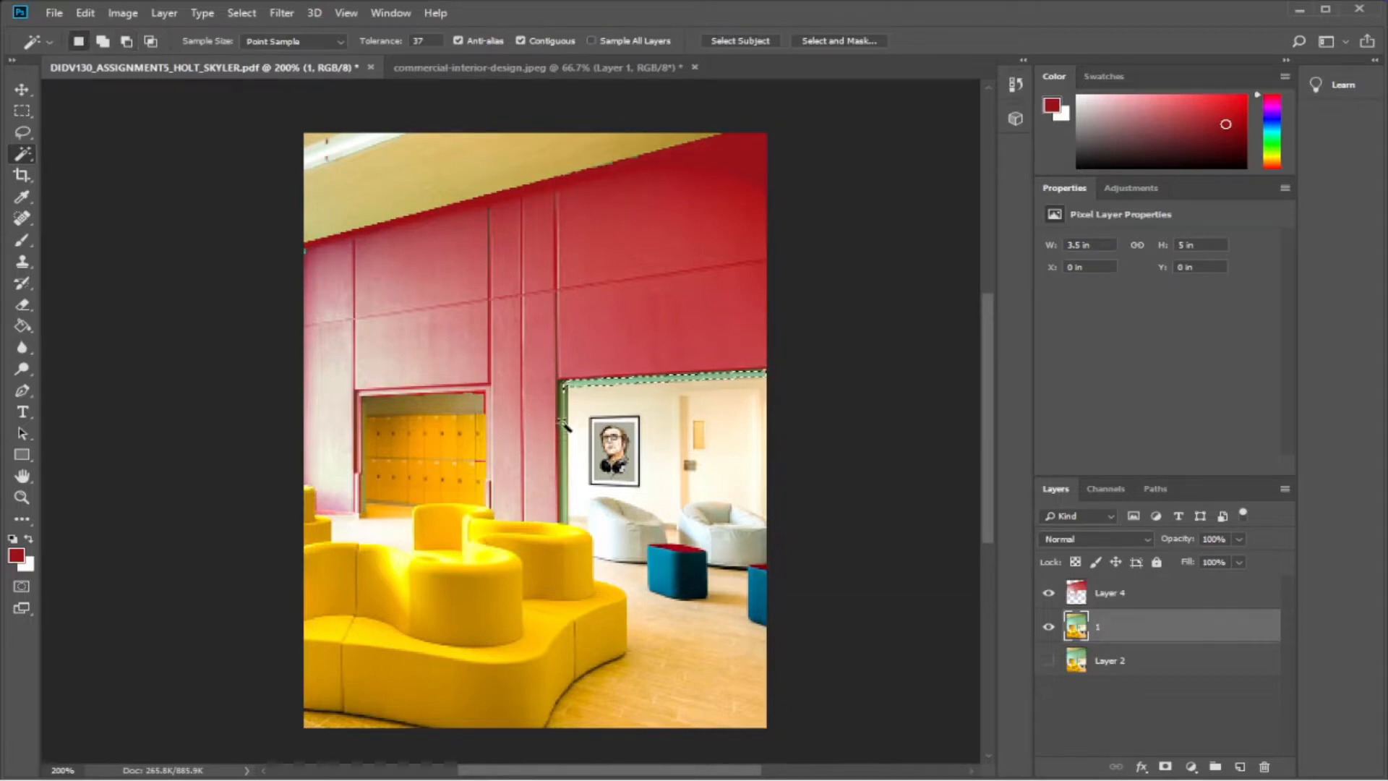
{"action": "left_click", "coordinate": [660, 377]}
{"action": "left_click", "coordinate": [566, 420]}
{"action": "left_click_drag", "start_coordinate": [538, 769], "coordinate": [562, 770]}
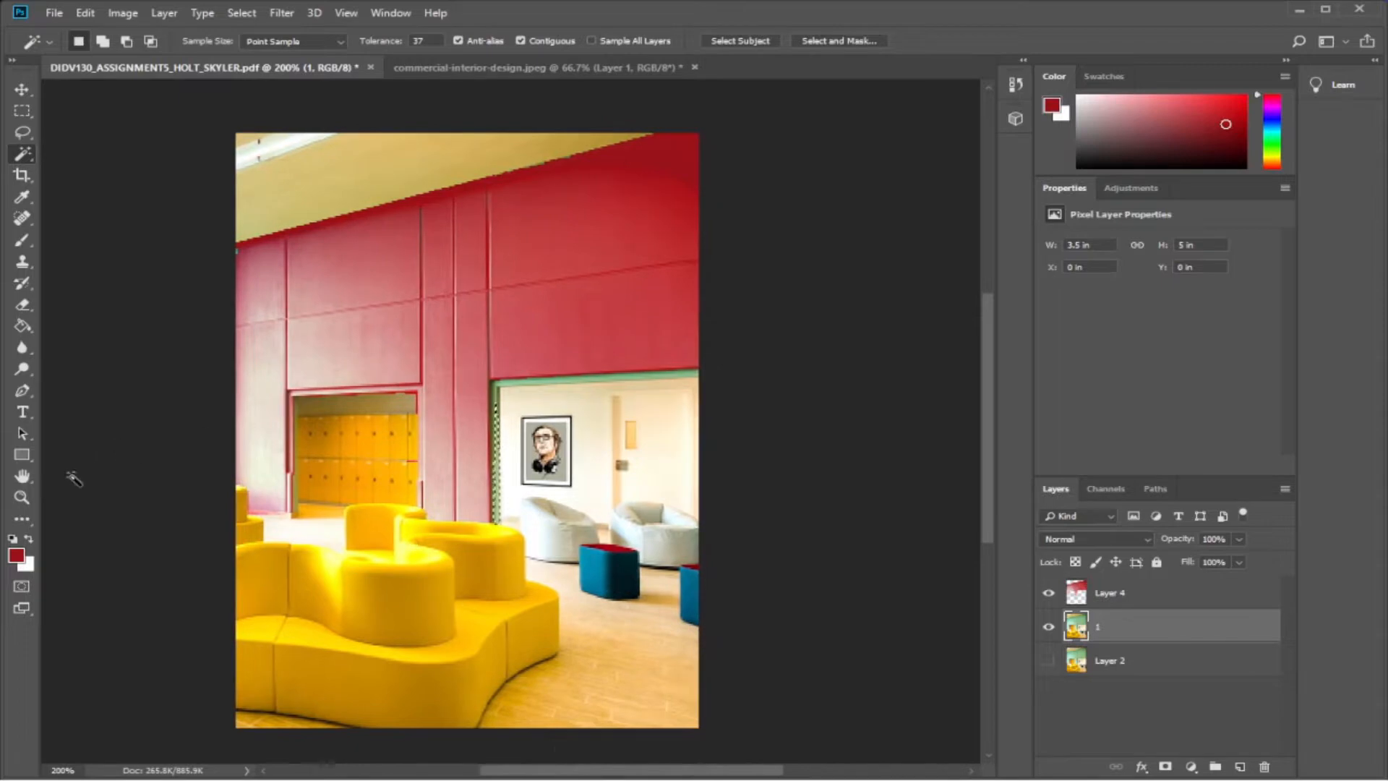
Set the Magic Wand tolerance to 42 and reselect the green frame around the right doorway.
{"action": "key", "text": "z"}
{"action": "left_click", "coordinate": [595, 425]}
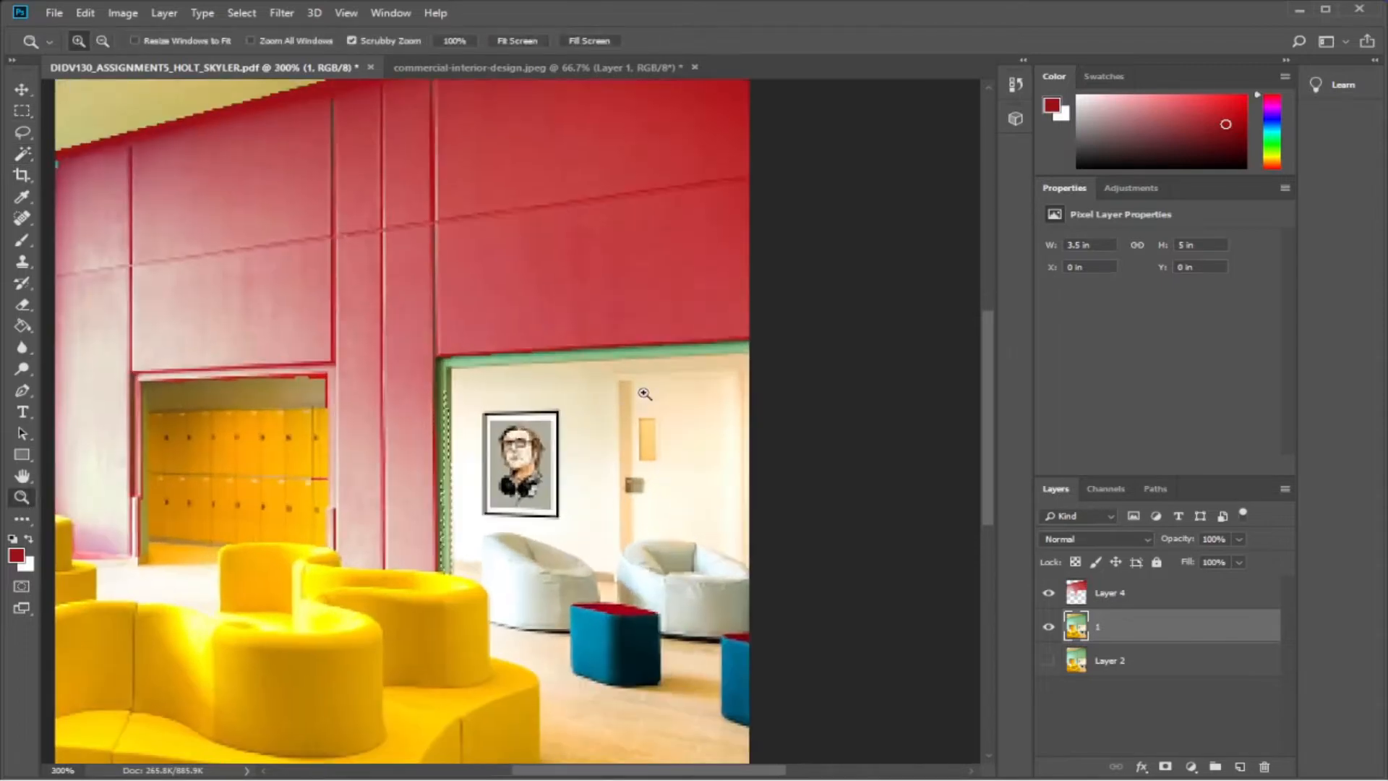
{"action": "left_click", "coordinate": [645, 393]}
{"action": "left_click", "coordinate": [22, 154]}
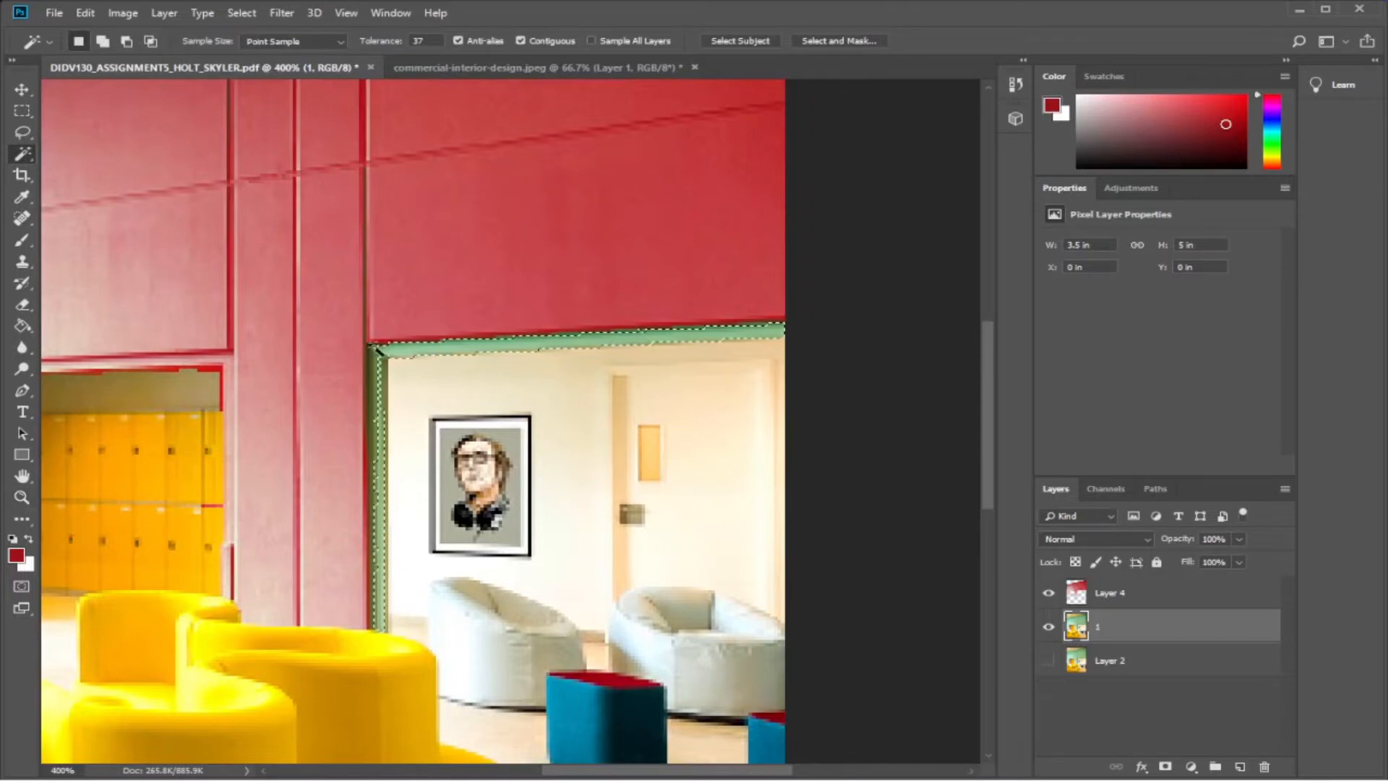
{"action": "left_click", "coordinate": [376, 351]}
{"action": "left_click_drag", "start_coordinate": [441, 42], "coordinate": [409, 42]}
{"action": "type", "text": "42"}
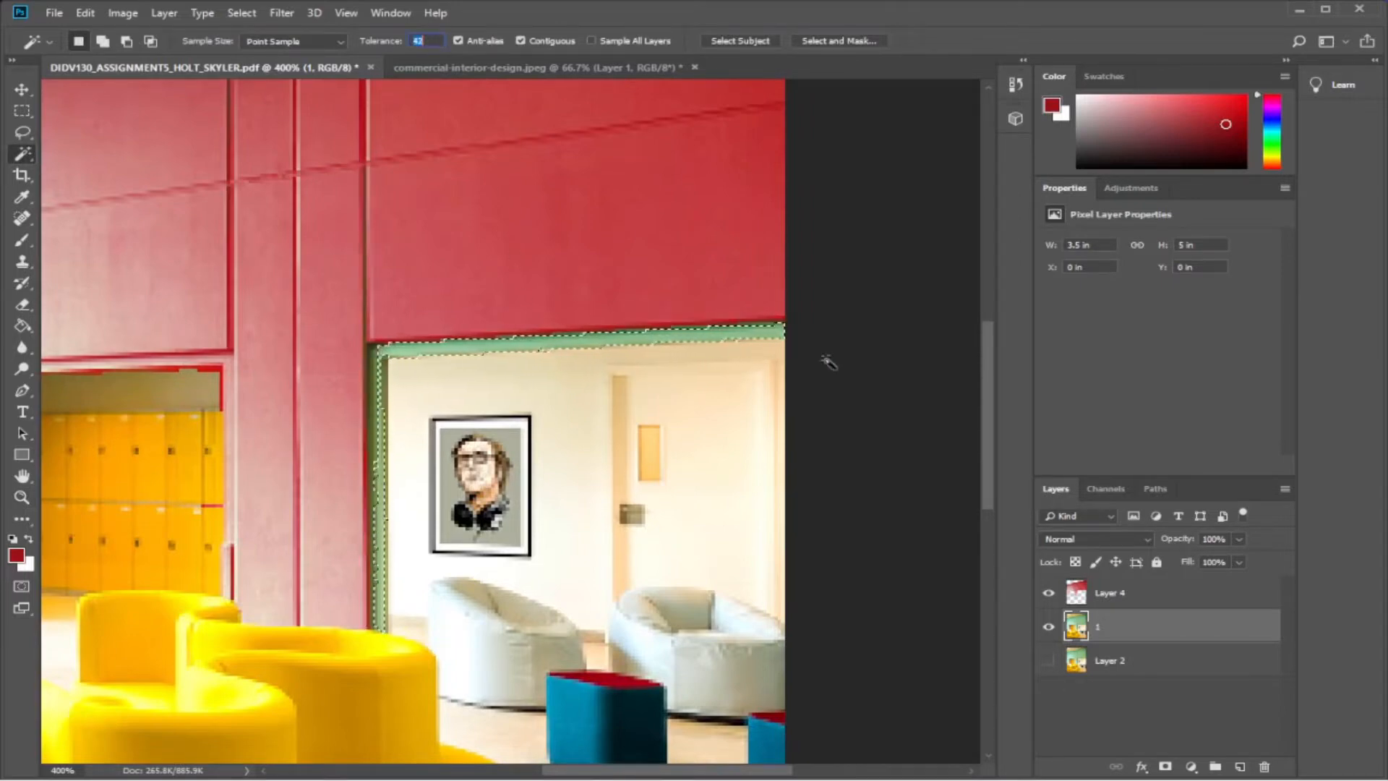
{"action": "left_click", "coordinate": [867, 346]}
{"action": "left_click", "coordinate": [739, 337]}
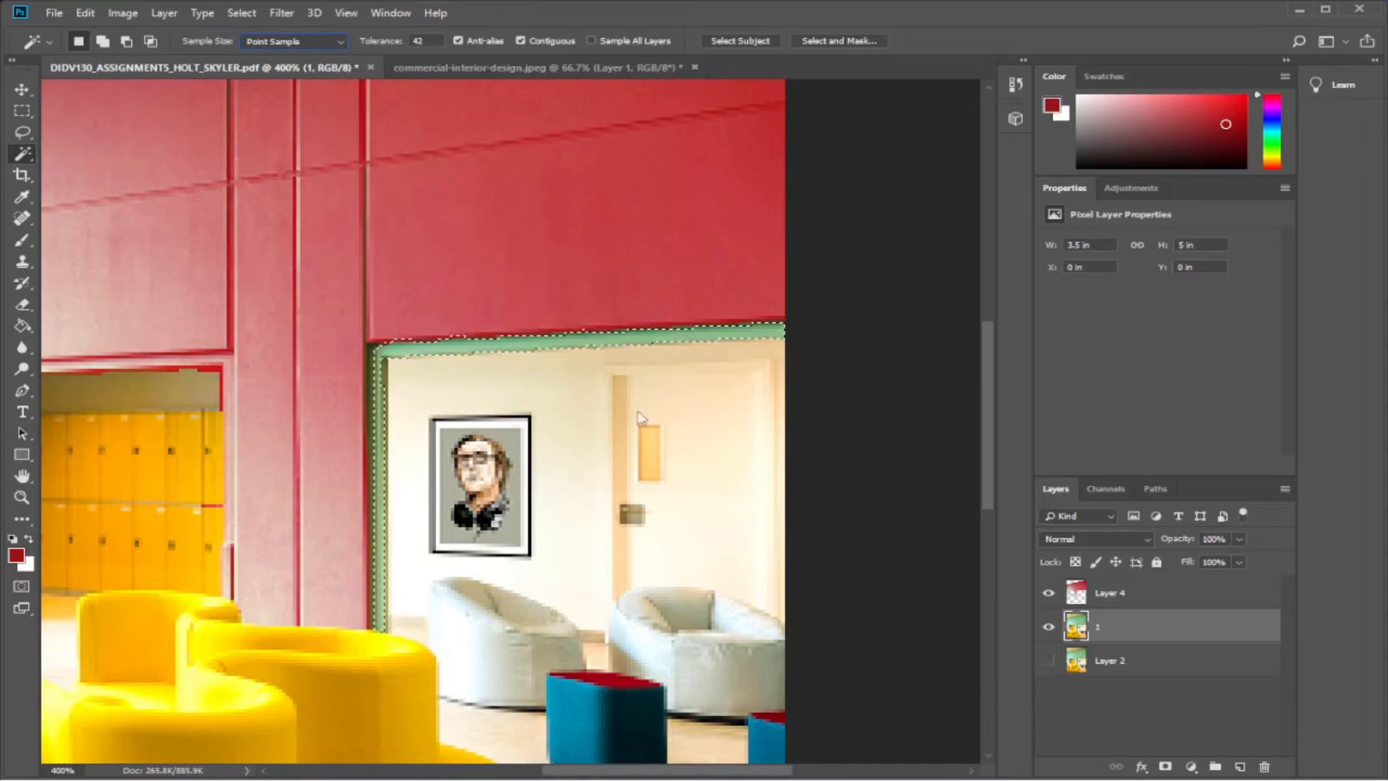
Reselect the doorway's green top bar and left post on layer 1 and fill them with the dark red foreground colour.
{"action": "key", "text": "ctrl+u"}
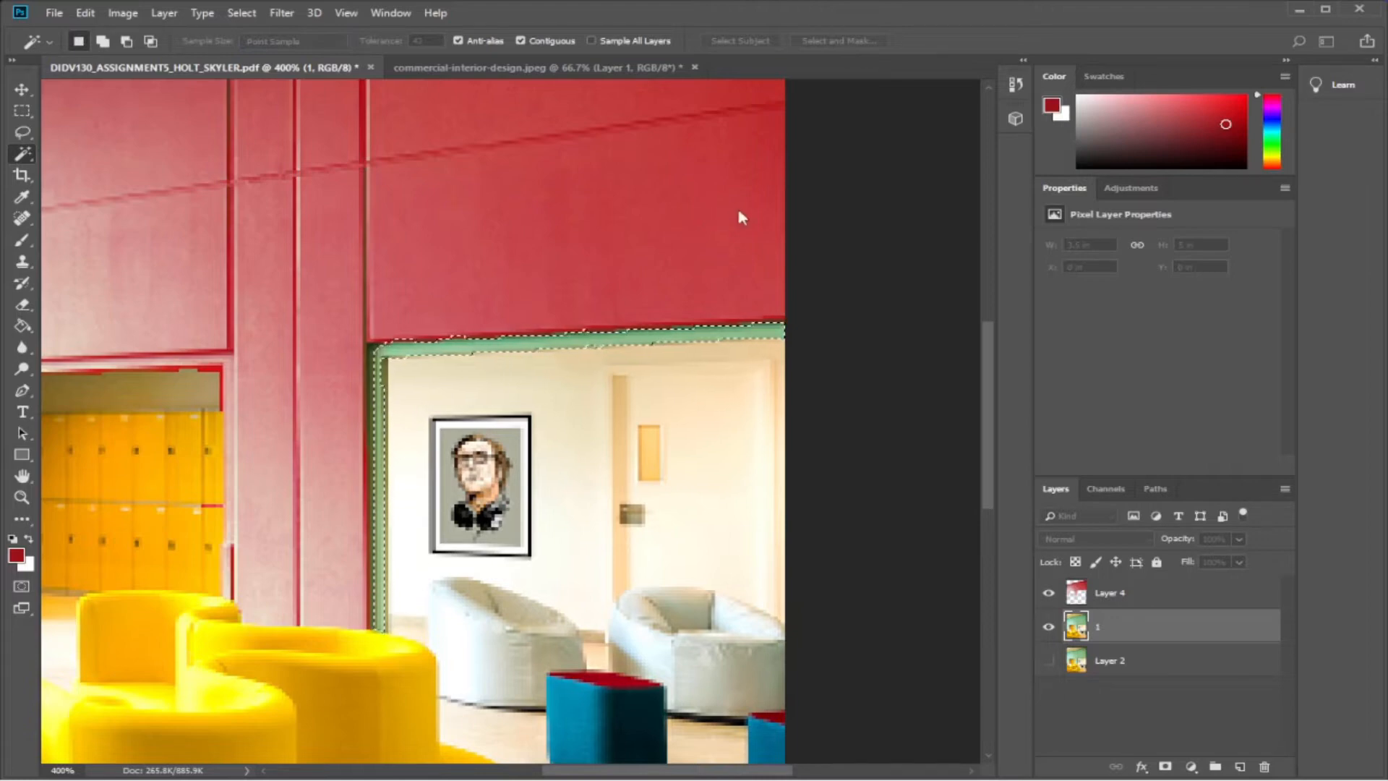
{"action": "left_click", "coordinate": [813, 214]}
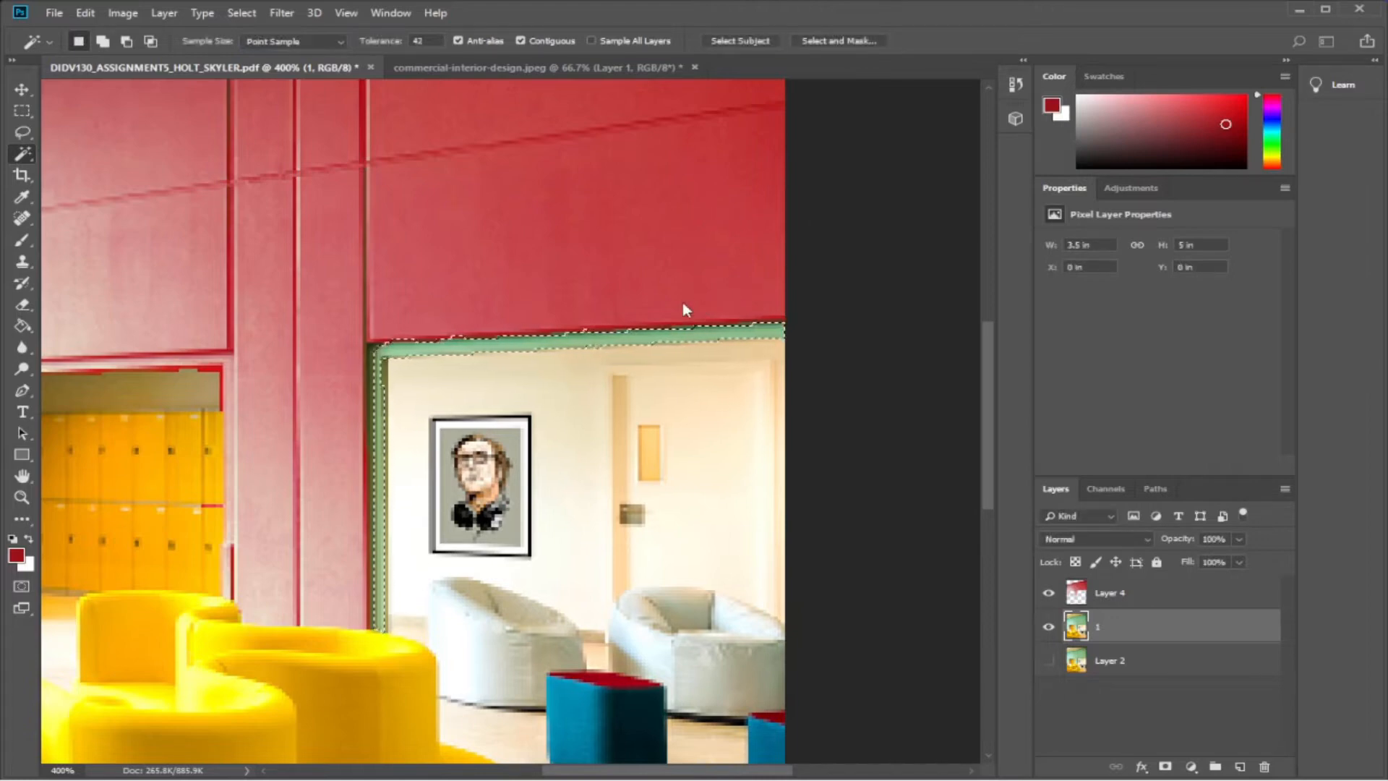
{"action": "key", "text": "ctrl+d"}
{"action": "left_click", "coordinate": [570, 337]}
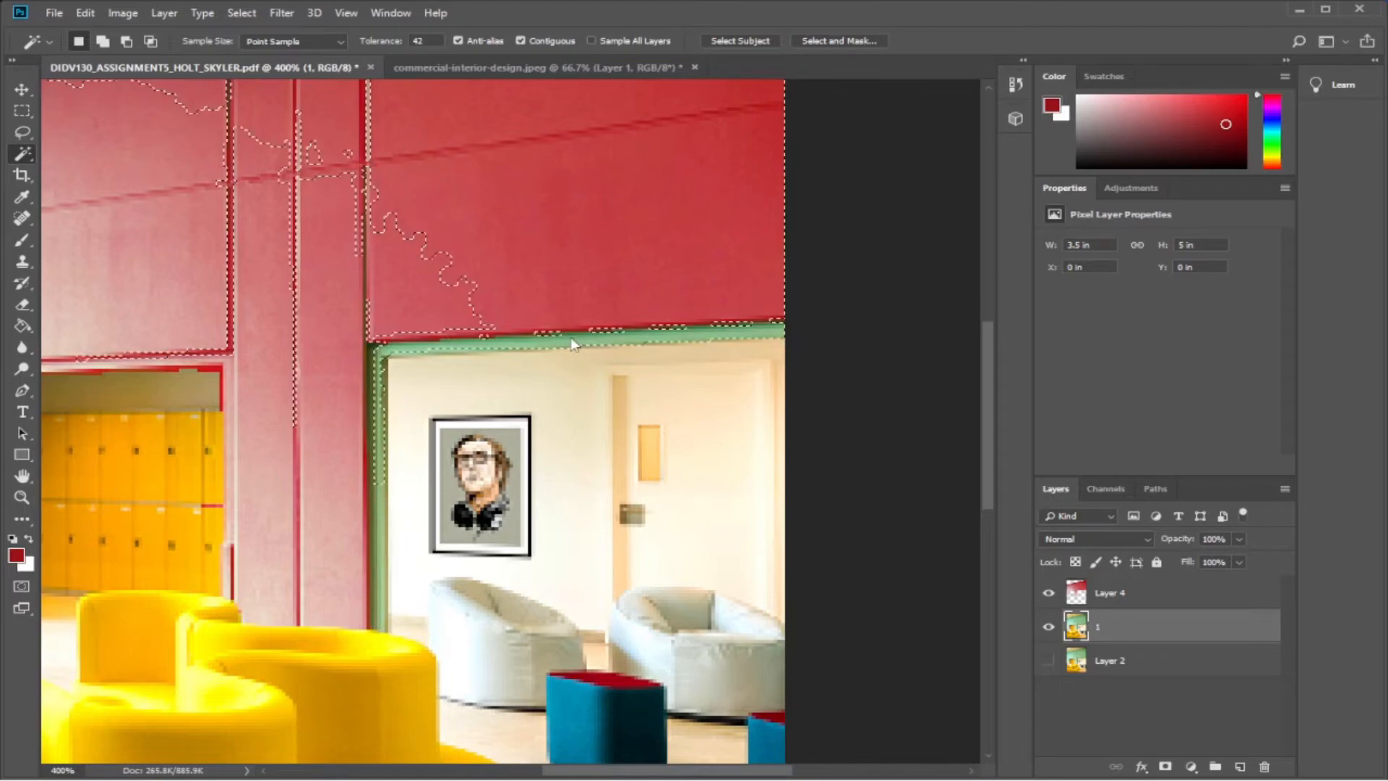
{"action": "left_click", "coordinate": [574, 346]}
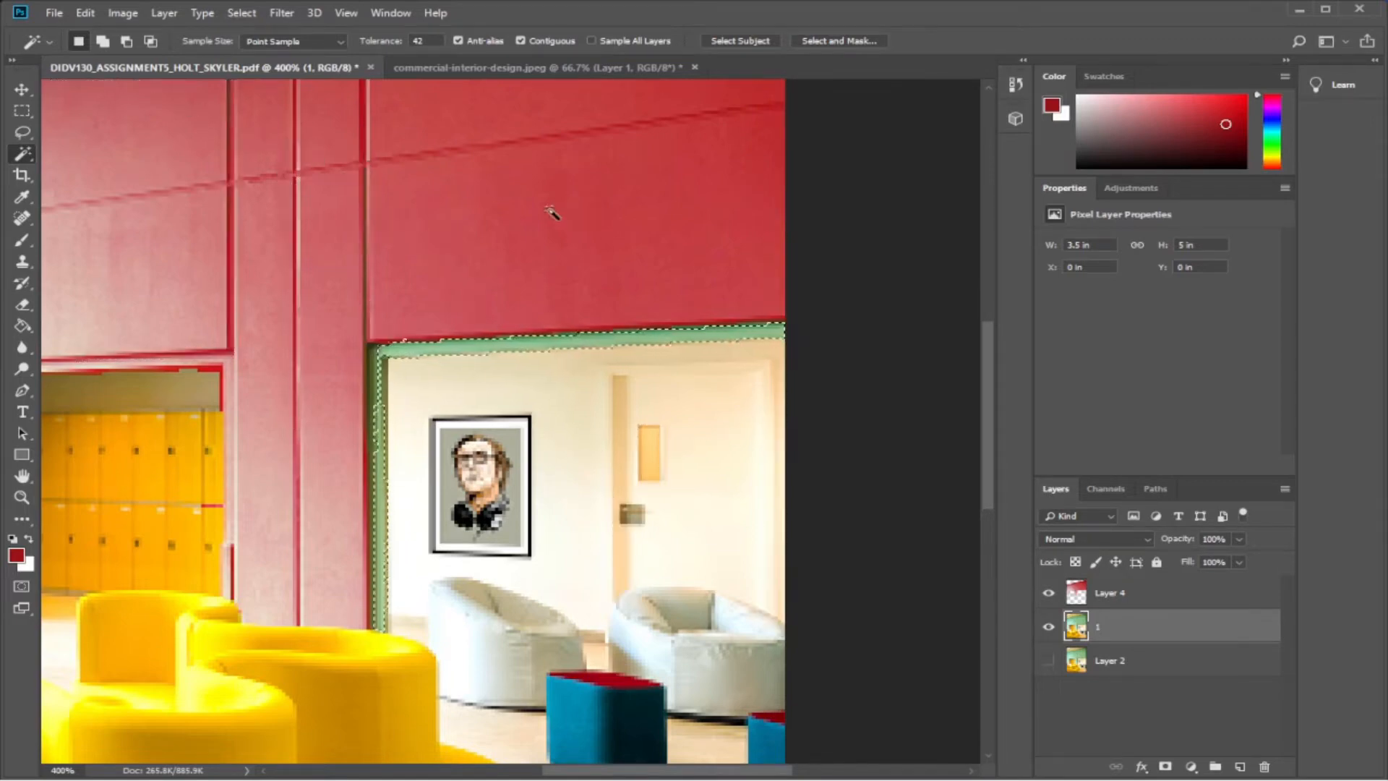
{"action": "left_click", "coordinate": [383, 375]}
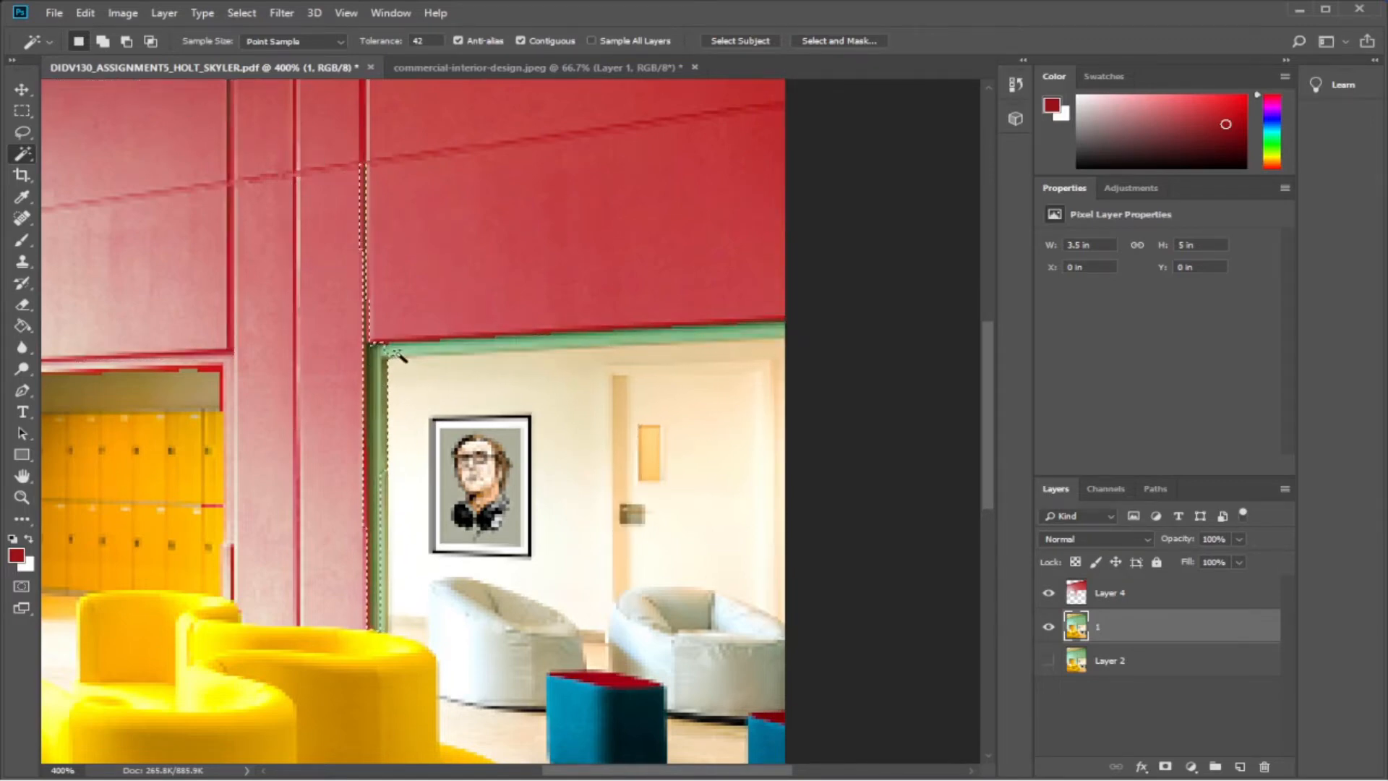
{"action": "left_click", "coordinate": [380, 364]}
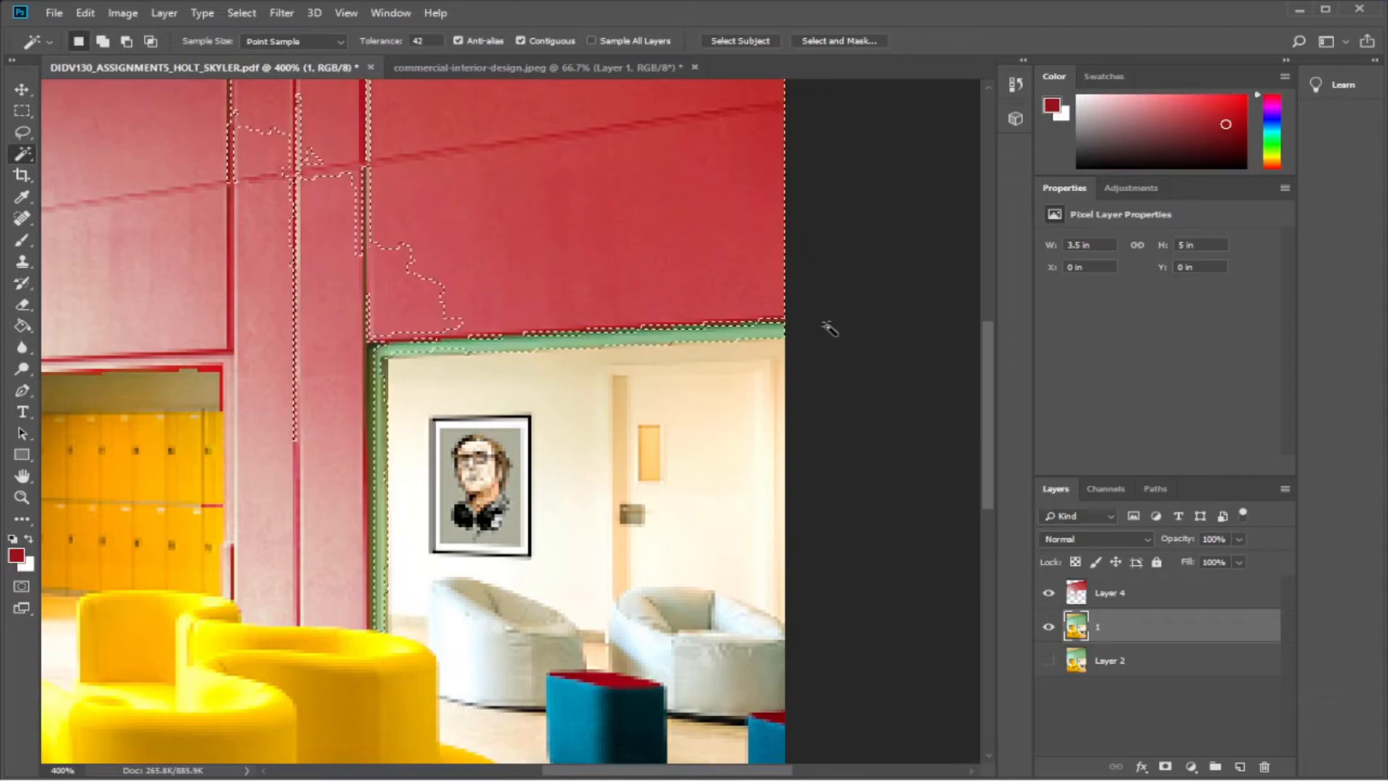
{"action": "left_click", "coordinate": [691, 336]}
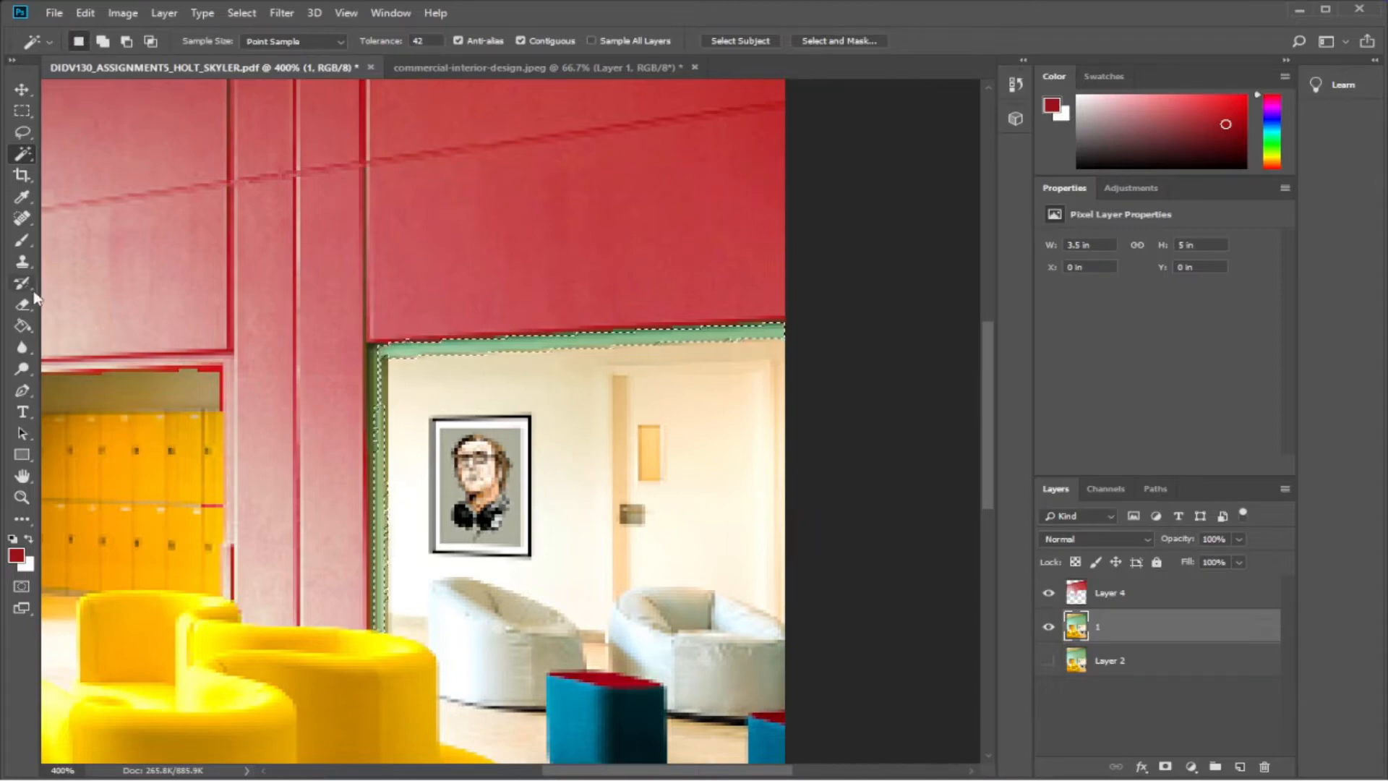
{"action": "left_click", "coordinate": [22, 325]}
{"action": "left_click", "coordinate": [522, 354]}
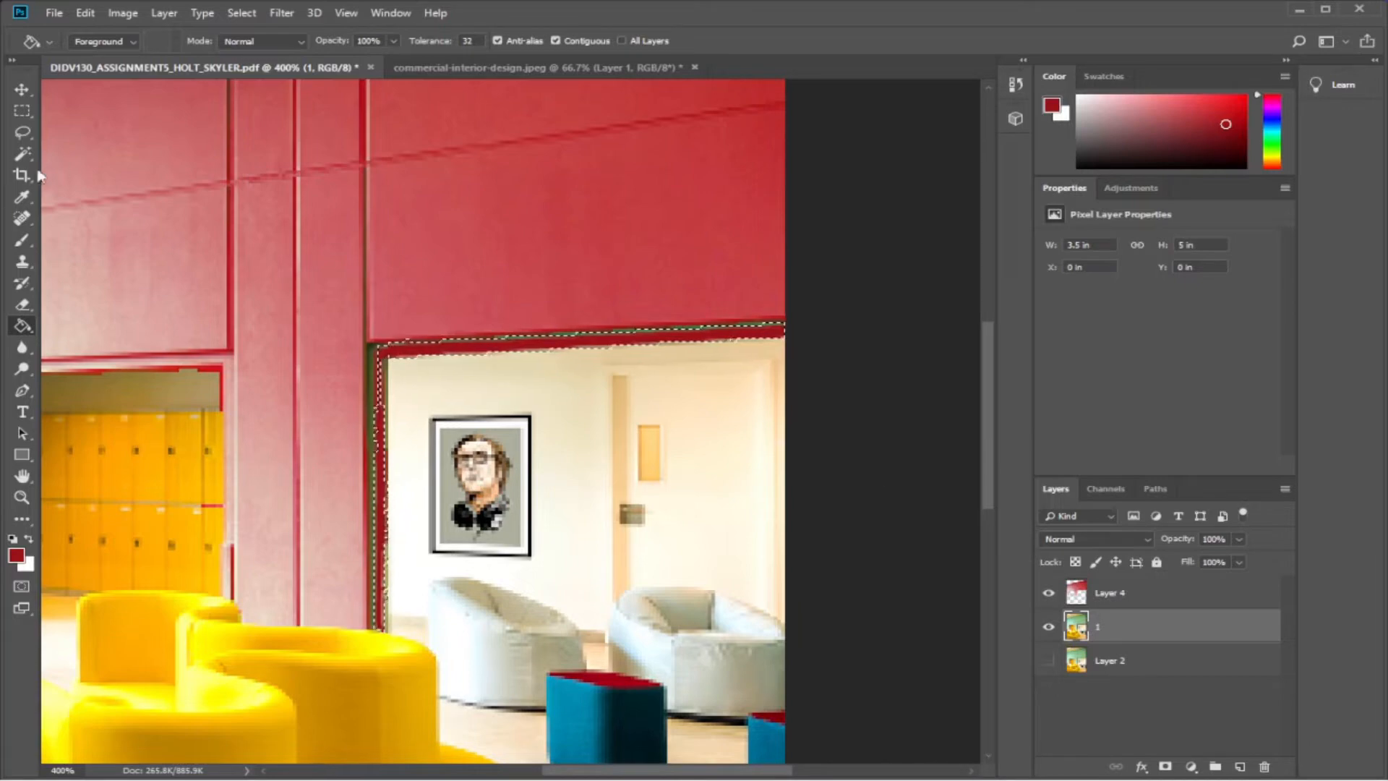
Try filling the door frame's leftover dark green edge with the same dark red, then undo that fill.
{"action": "key", "text": "w"}
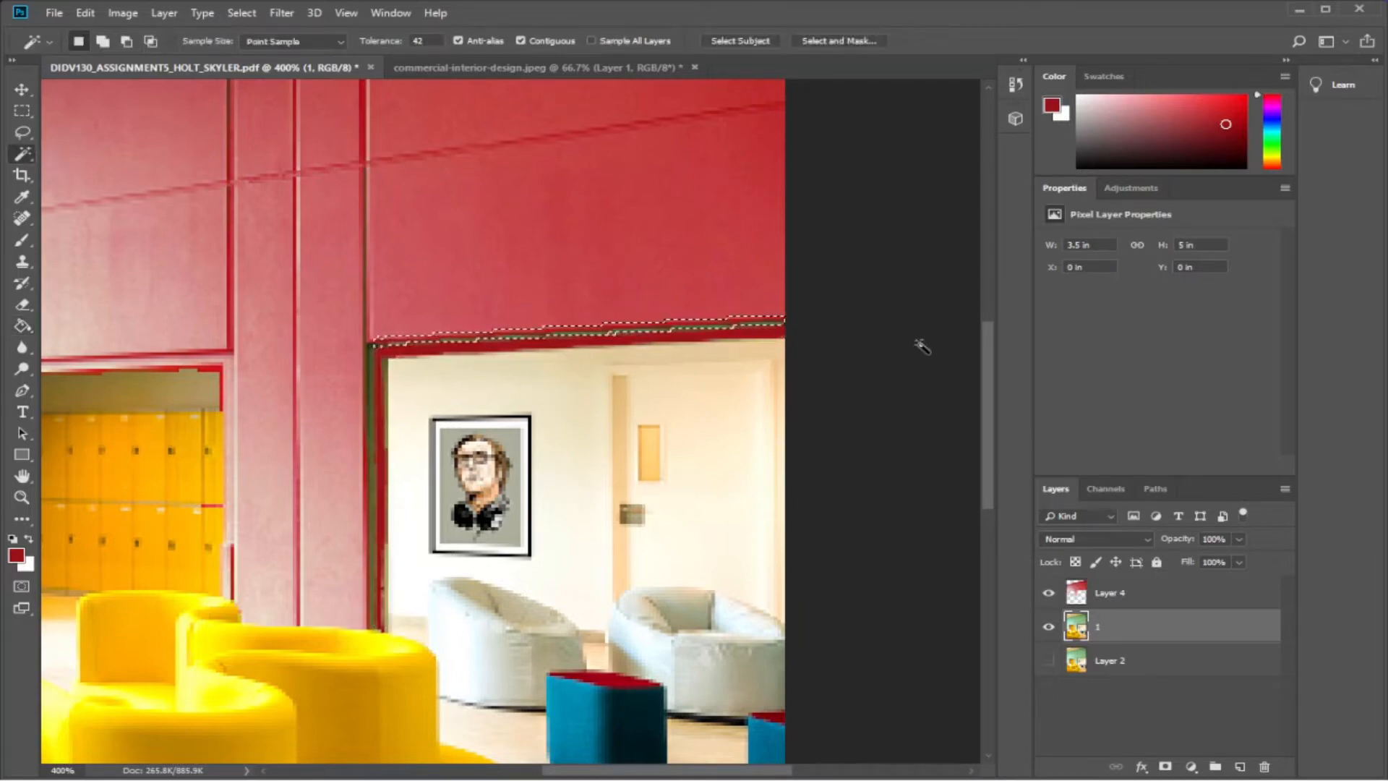
{"action": "key", "text": "ctrl+d"}
{"action": "left_click", "coordinate": [22, 325]}
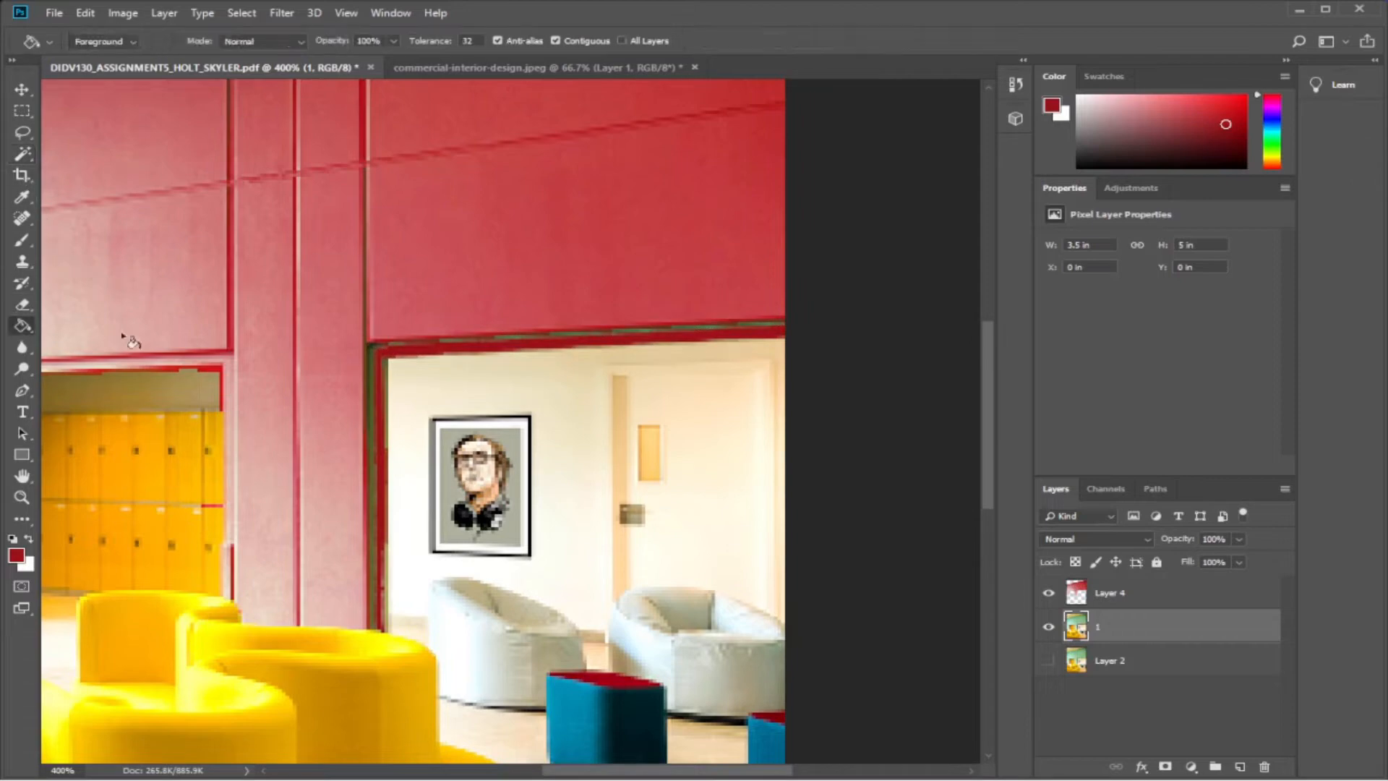
{"action": "left_click", "coordinate": [374, 403]}
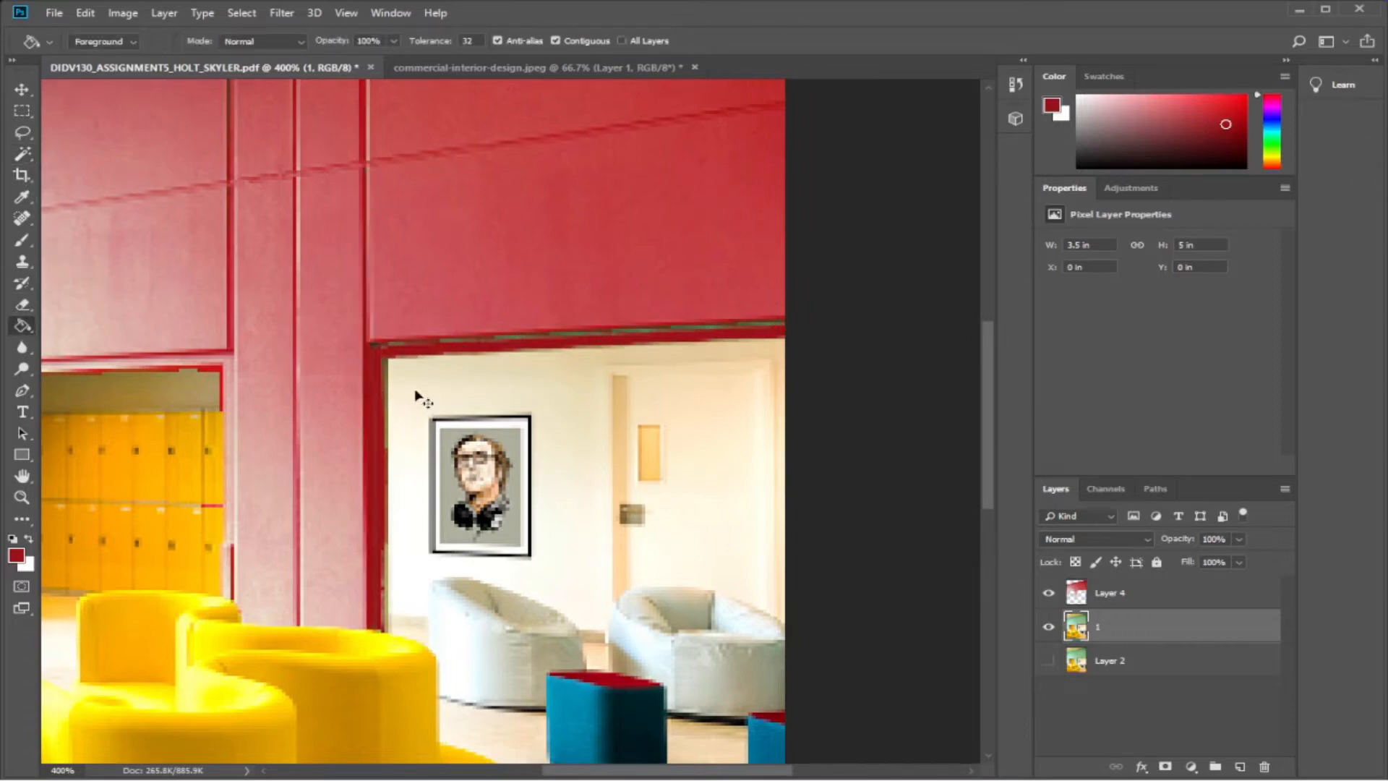
{"action": "key", "text": "ctrl+z"}
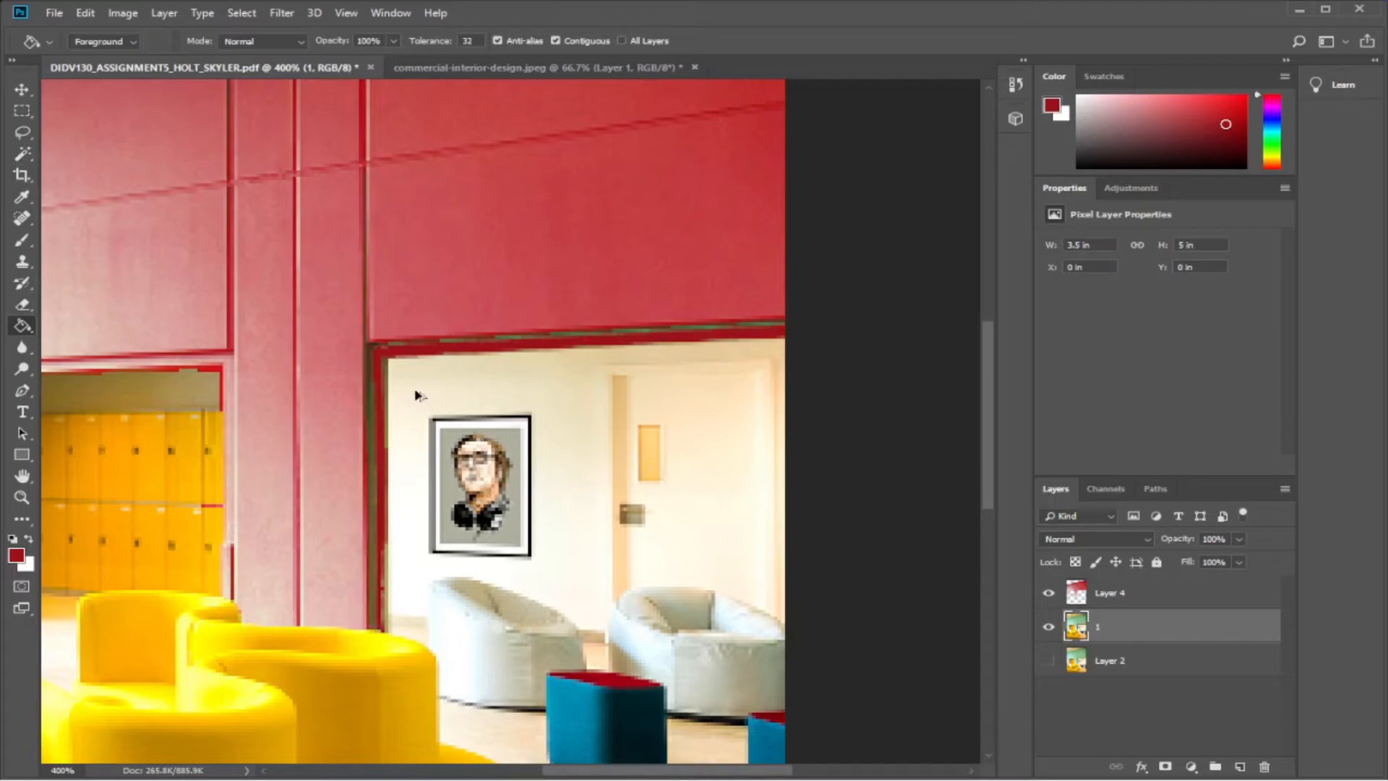
Pick a slightly less saturated red as the foreground colour and fill the right doorway frame's leftover dark green edges with the Paint Bucket.
{"action": "left_click", "coordinate": [1209, 125]}
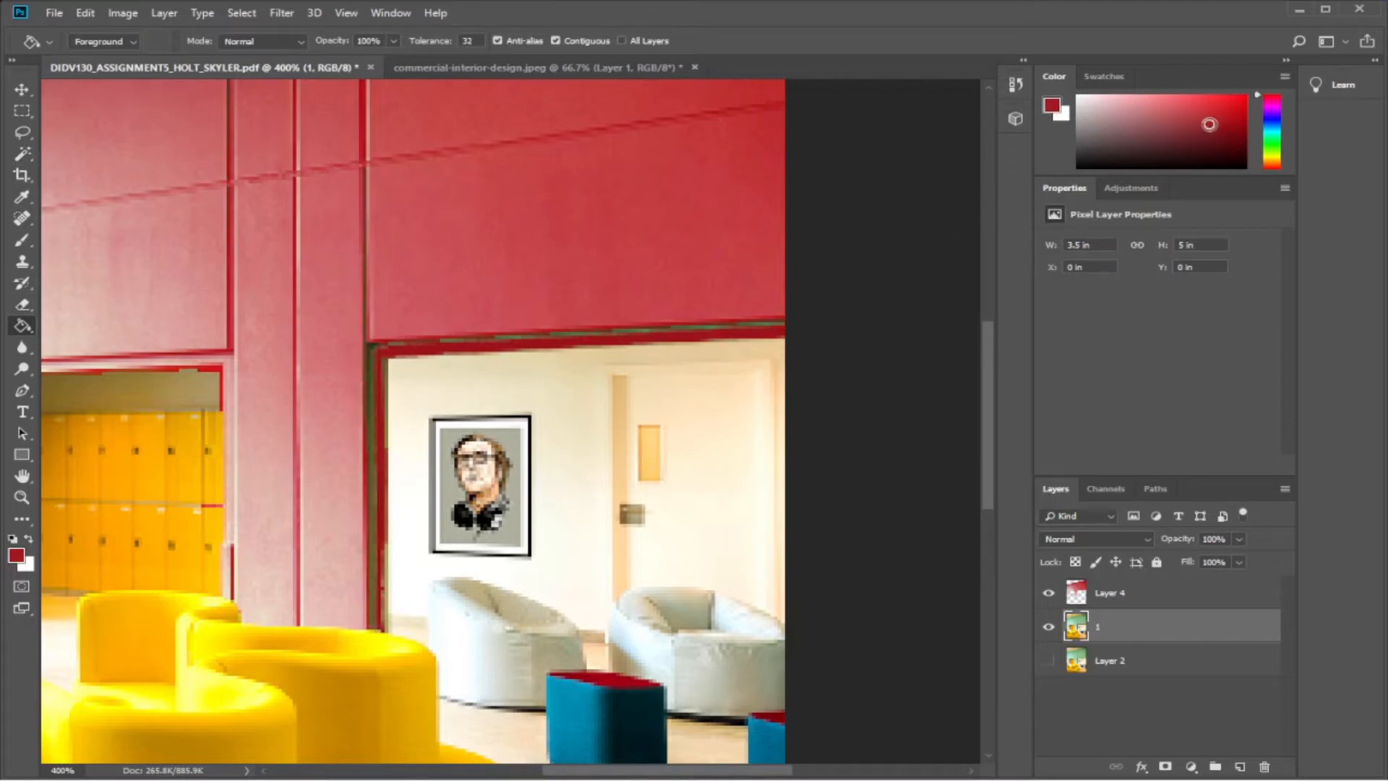
{"action": "left_click", "coordinate": [375, 363]}
{"action": "left_click", "coordinate": [566, 338]}
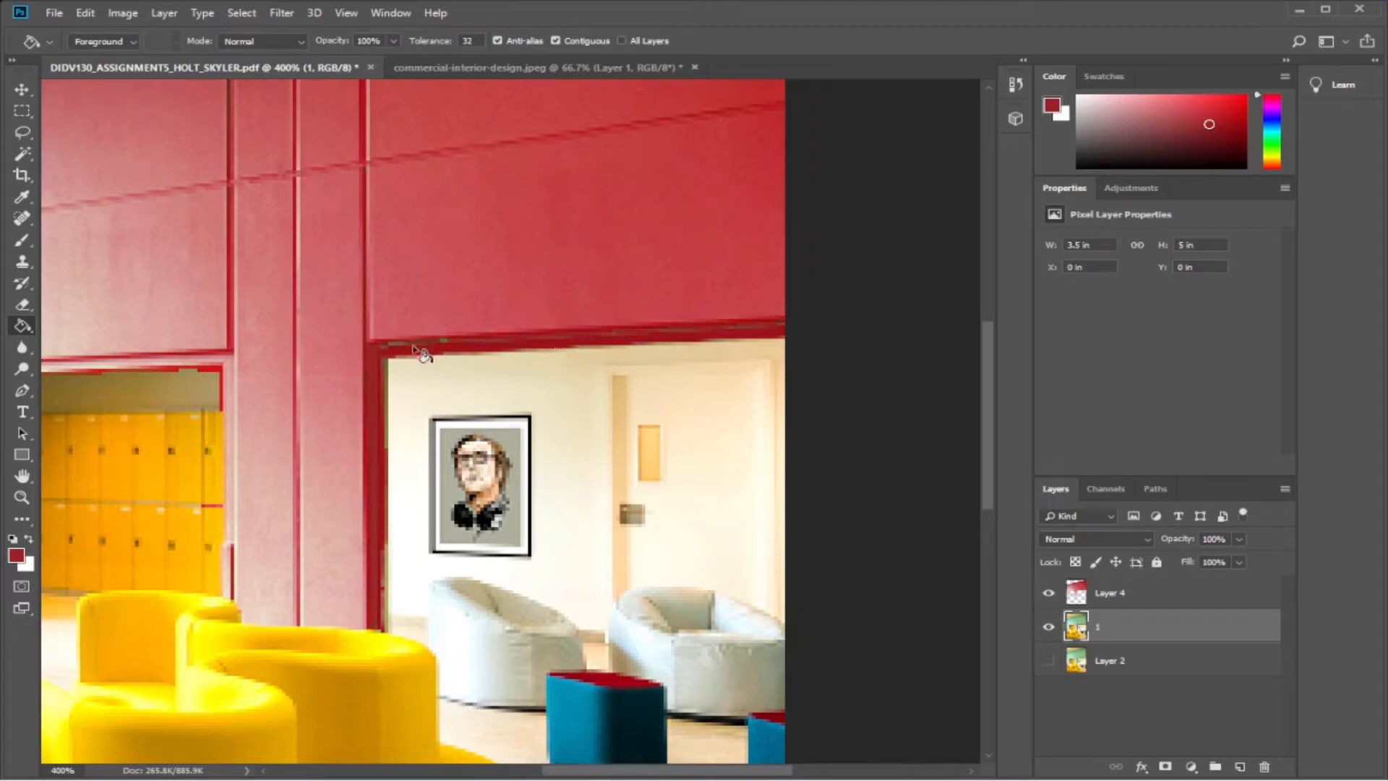
{"action": "left_click", "coordinate": [444, 345]}
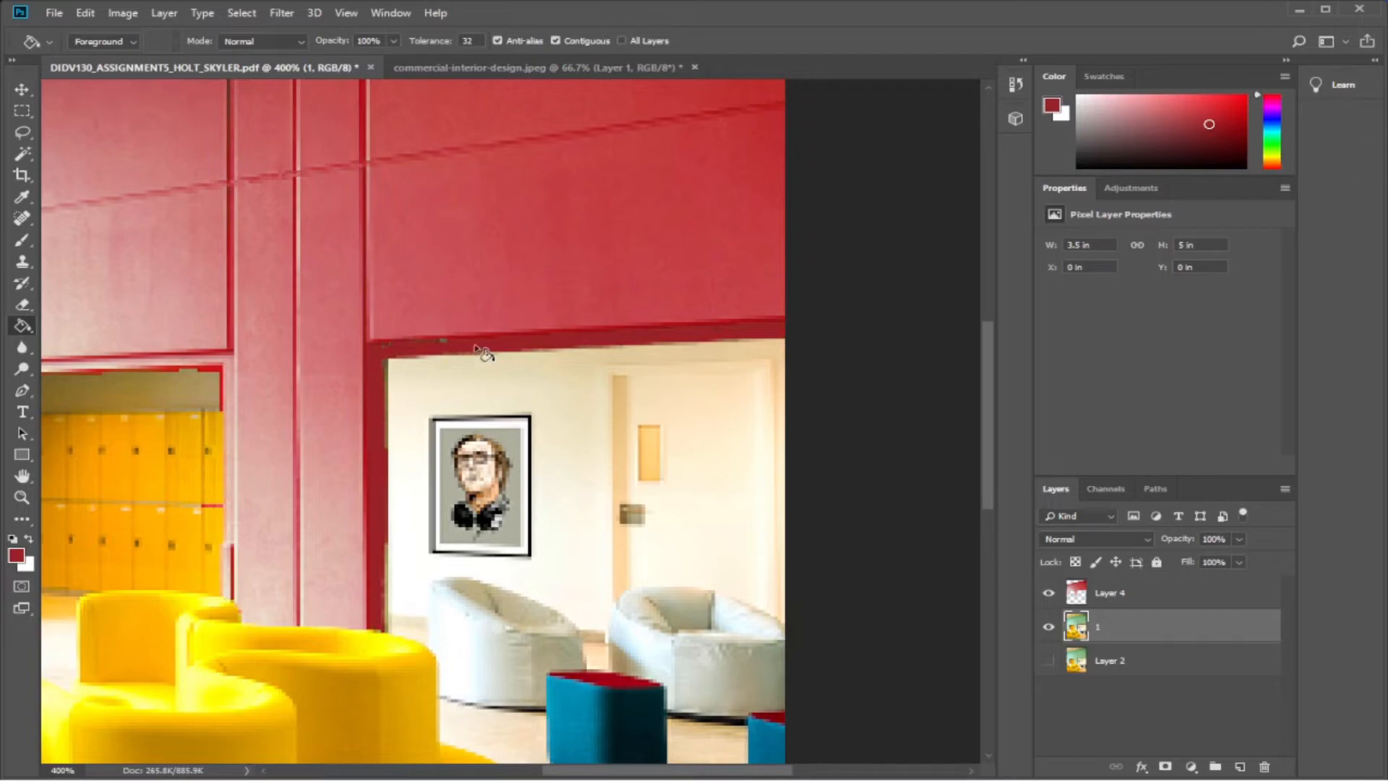
{"action": "left_click", "coordinate": [446, 349]}
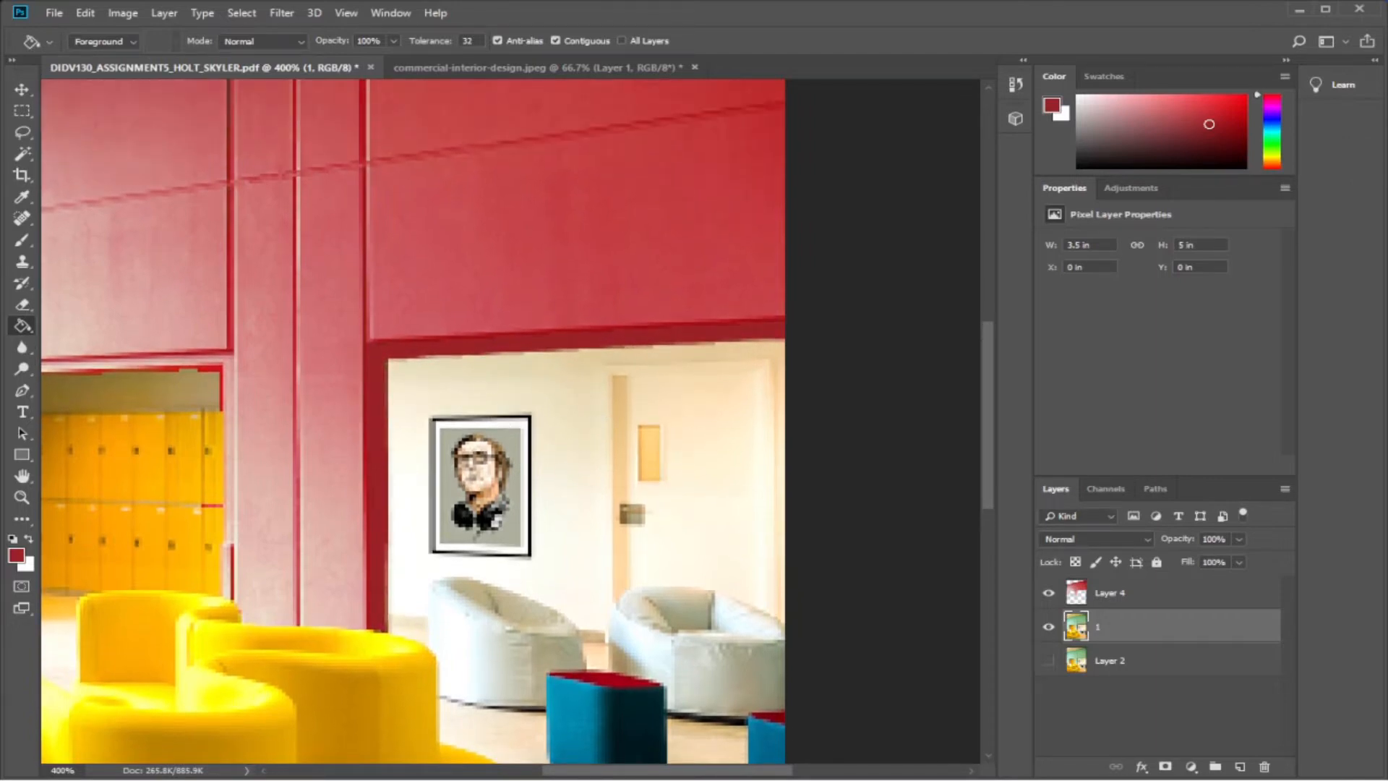
{"action": "left_click", "coordinate": [23, 499]}
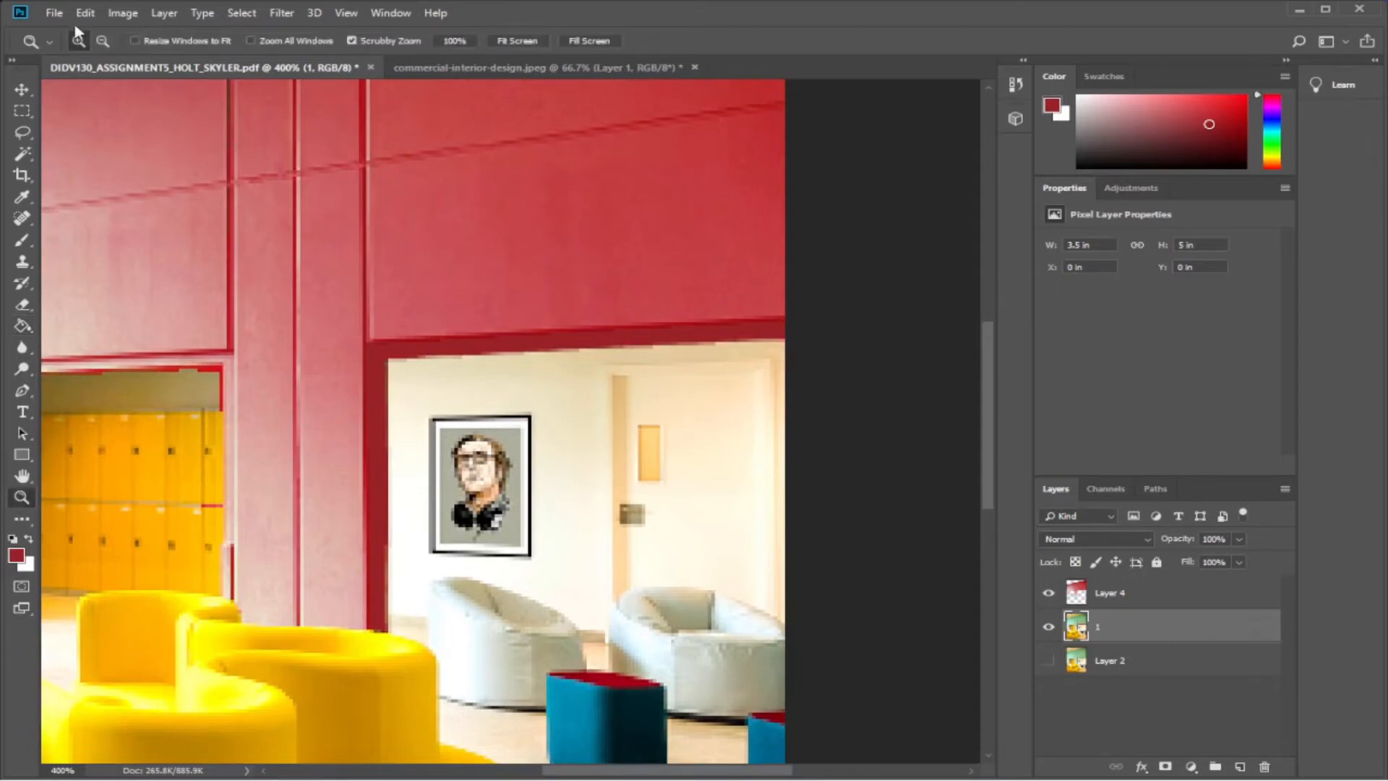
{"action": "scroll", "coordinate": [264, 297], "scroll_direction": "down", "scroll_amount": 1}
{"action": "left_click", "coordinate": [187, 390], "text": "alt"}
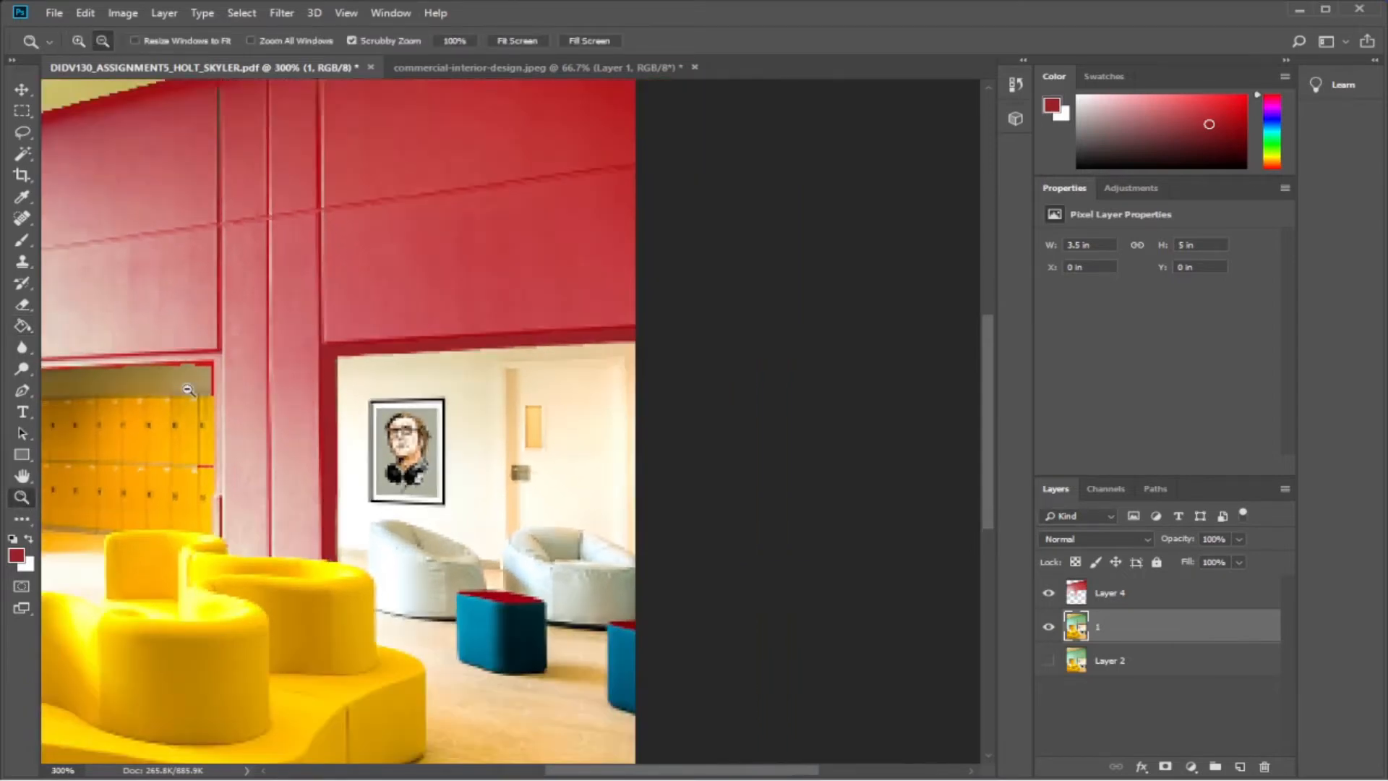
{"action": "left_click", "coordinate": [186, 390], "text": "alt"}
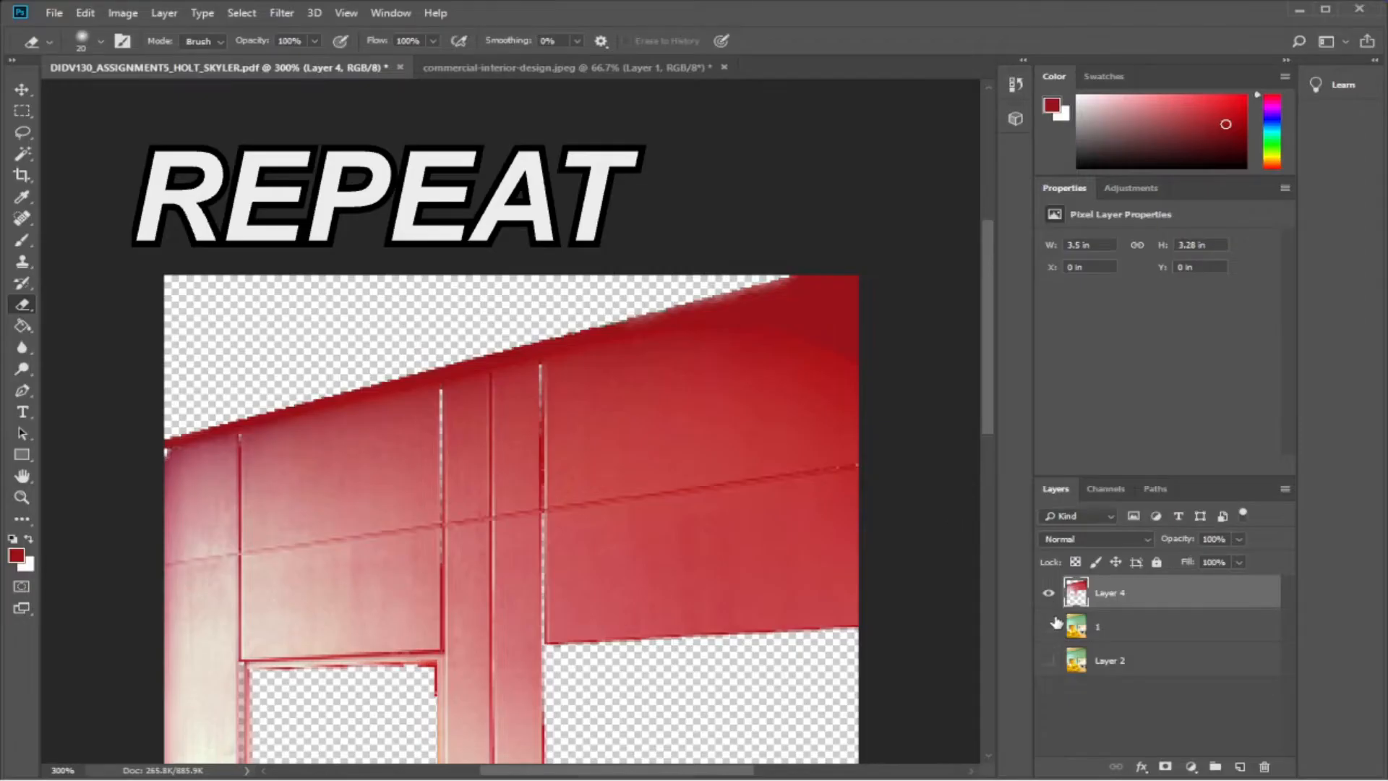
Toggle layer 1's visibility repeatedly to inspect the red wall on Layer 4 with and without the photo beneath.
{"action": "left_click", "coordinate": [1049, 628]}
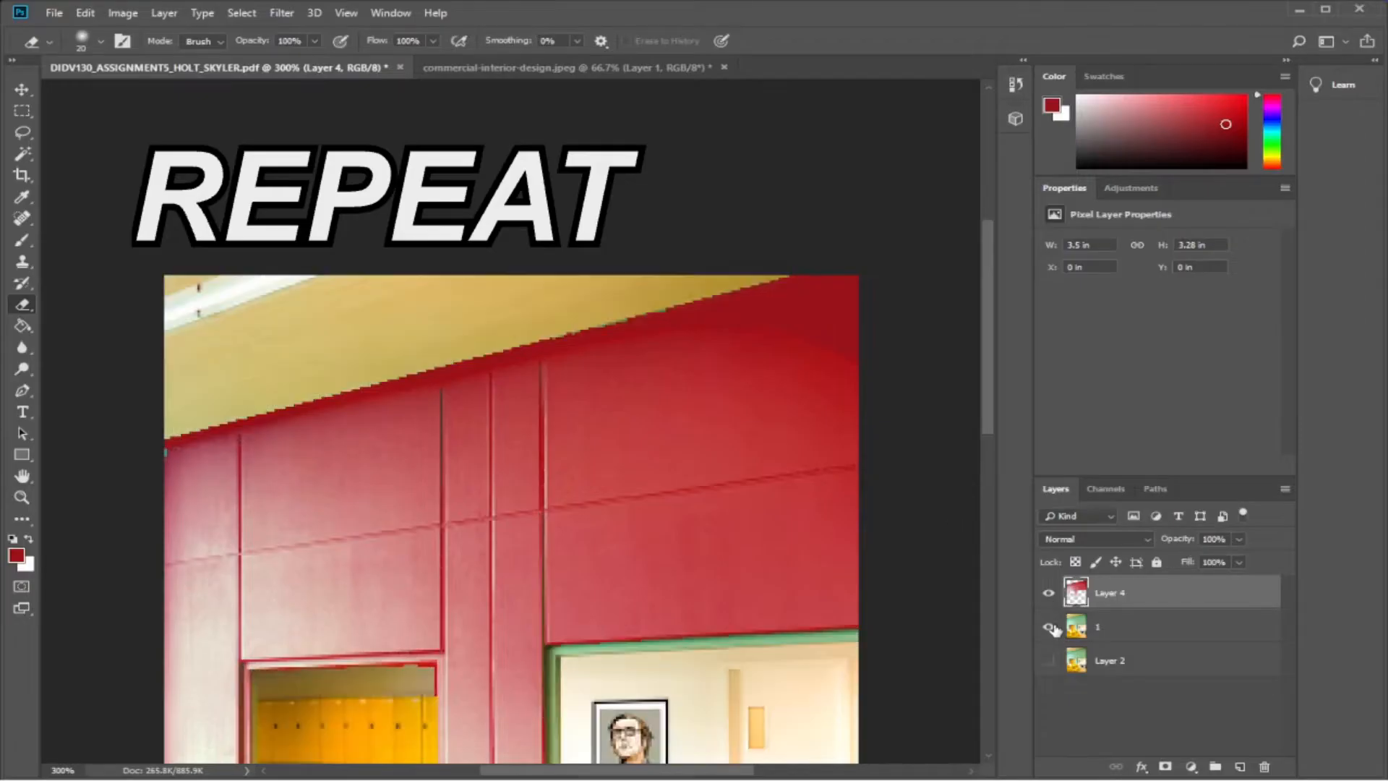
{"action": "left_click", "coordinate": [1050, 627]}
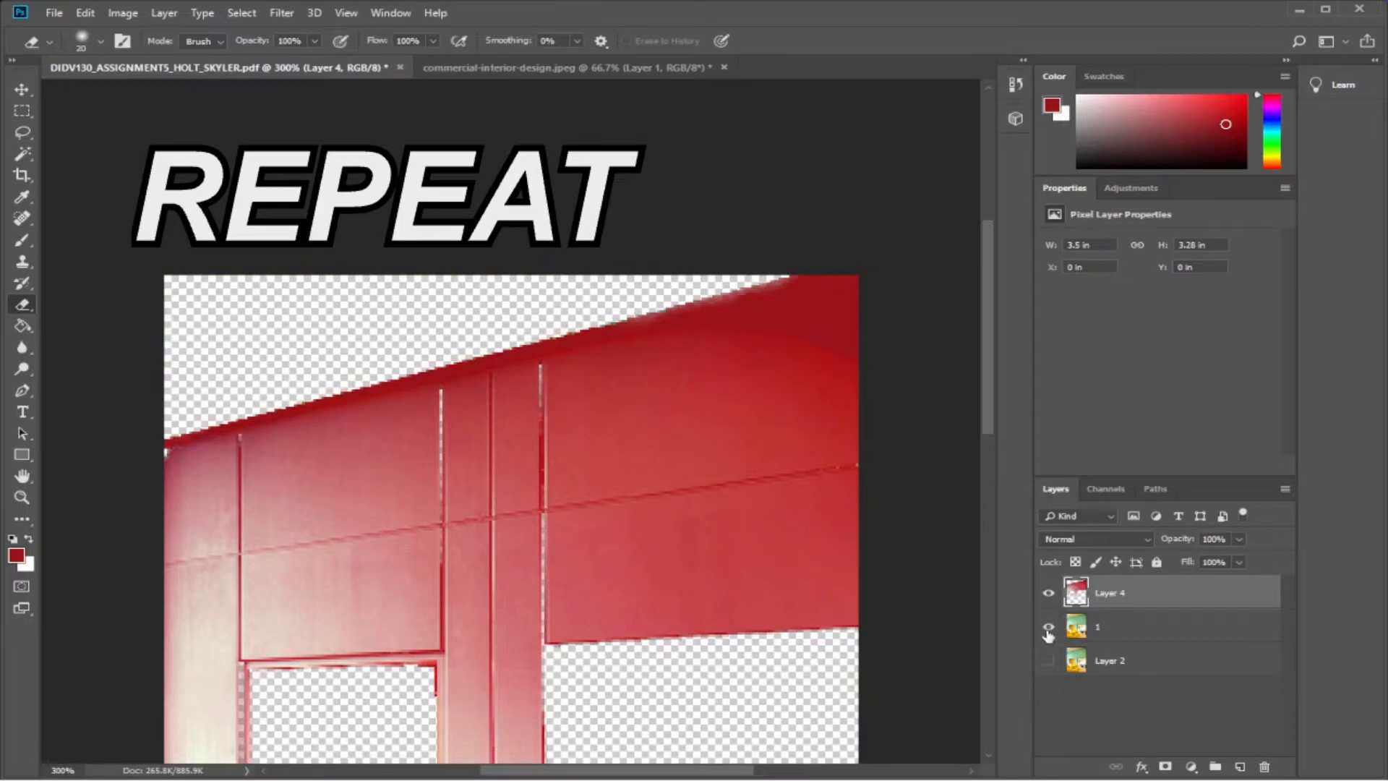
{"action": "left_click", "coordinate": [1048, 628]}
{"action": "left_click", "coordinate": [1048, 629]}
{"action": "left_click", "coordinate": [1048, 628]}
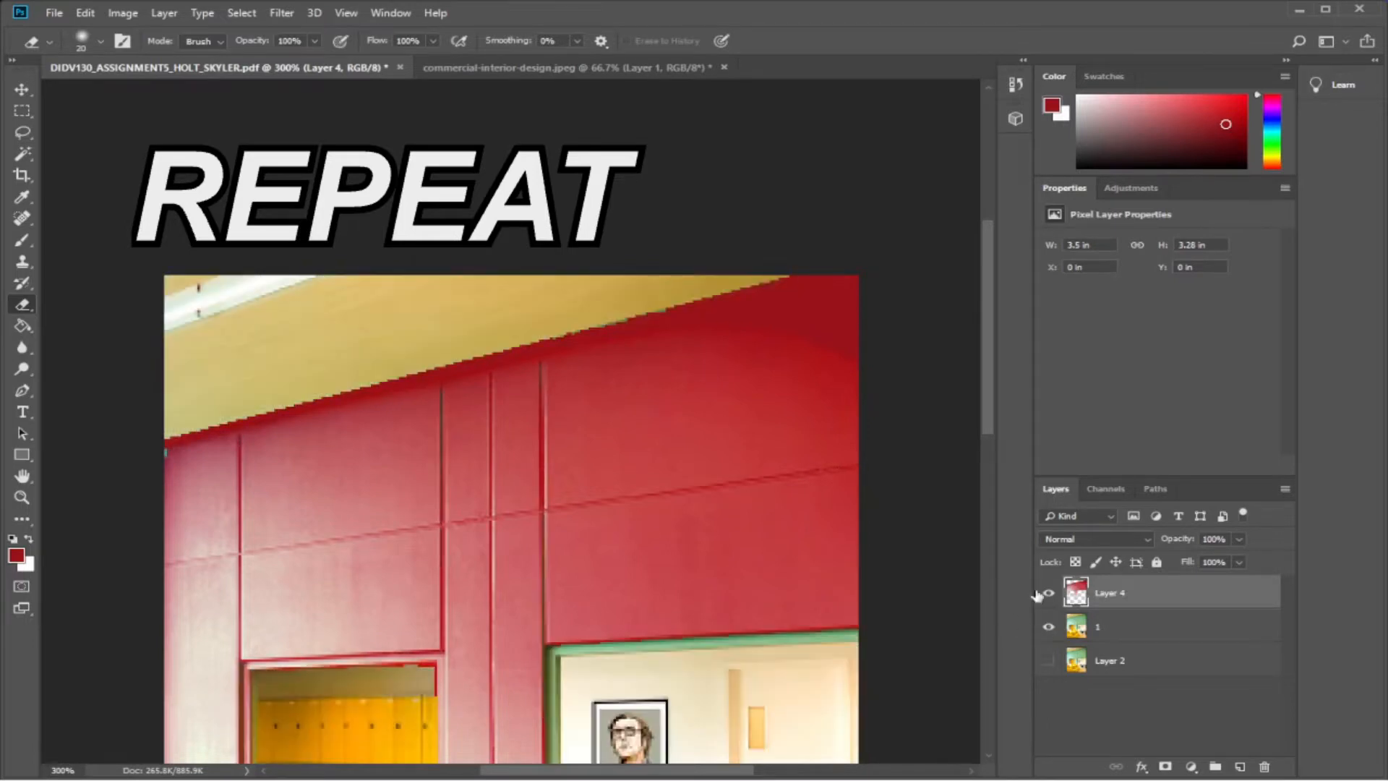
{"action": "left_click", "coordinate": [1049, 627]}
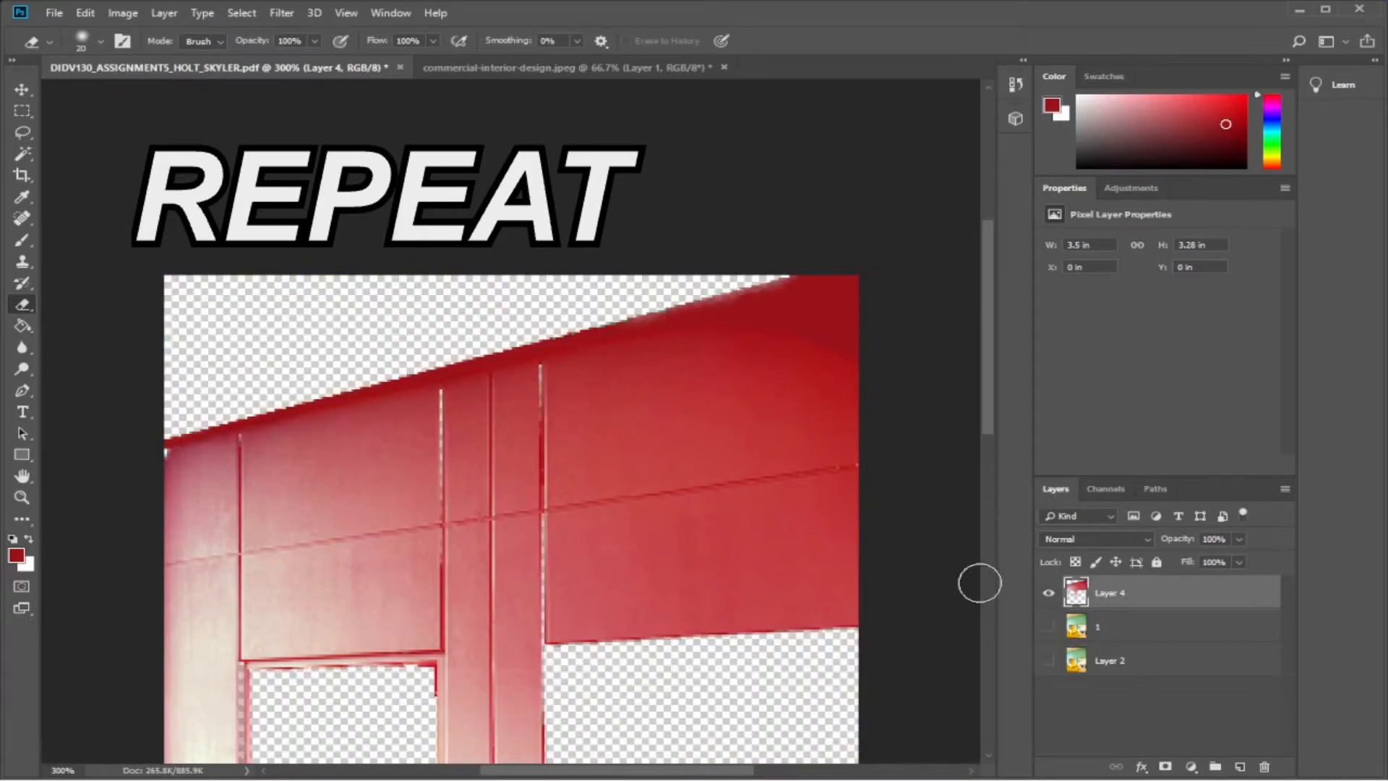
{"action": "left_click", "coordinate": [1049, 627]}
Make layer 1 active and clear the Magic Wand selection taken from Layer 4.
{"action": "scroll", "coordinate": [908, 559], "scroll_direction": "down", "scroll_amount": 1}
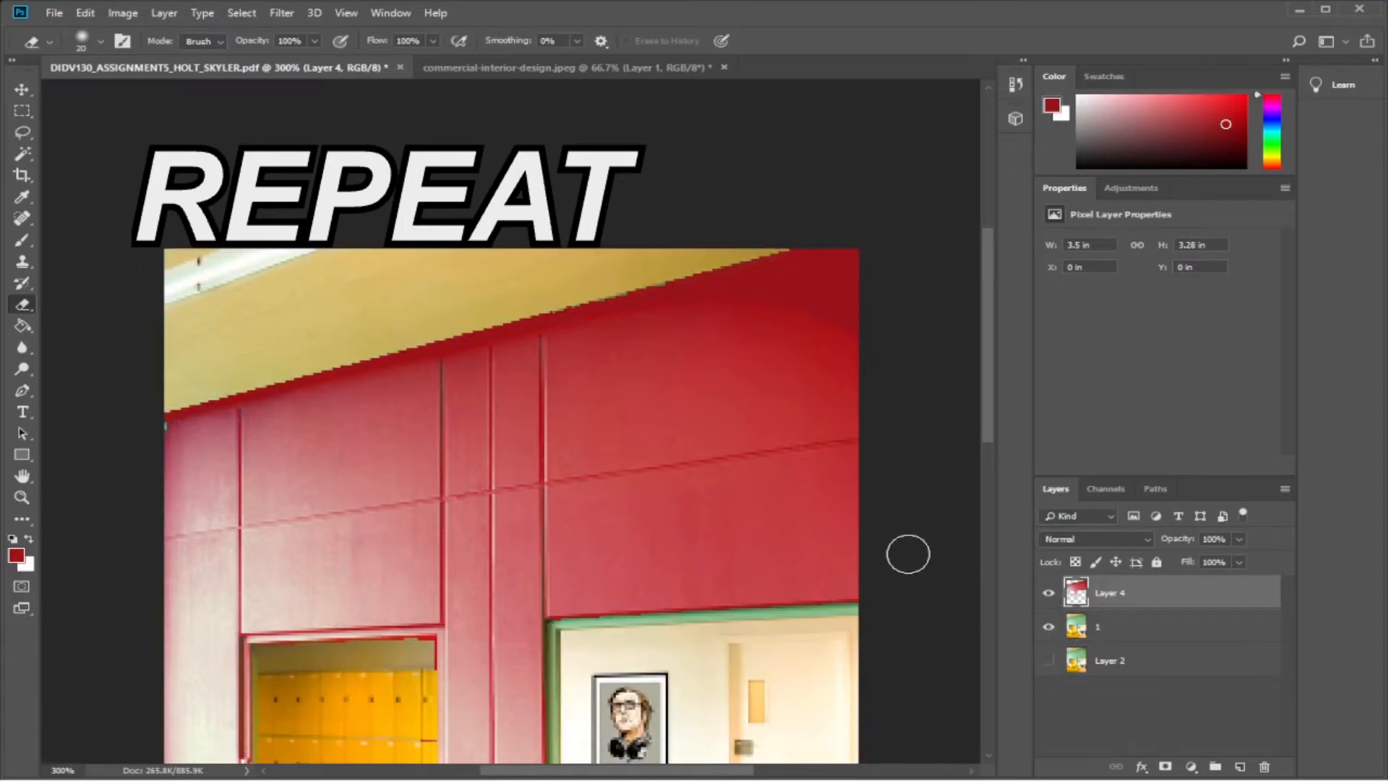
{"action": "left_click_drag", "start_coordinate": [989, 396], "coordinate": [988, 479]}
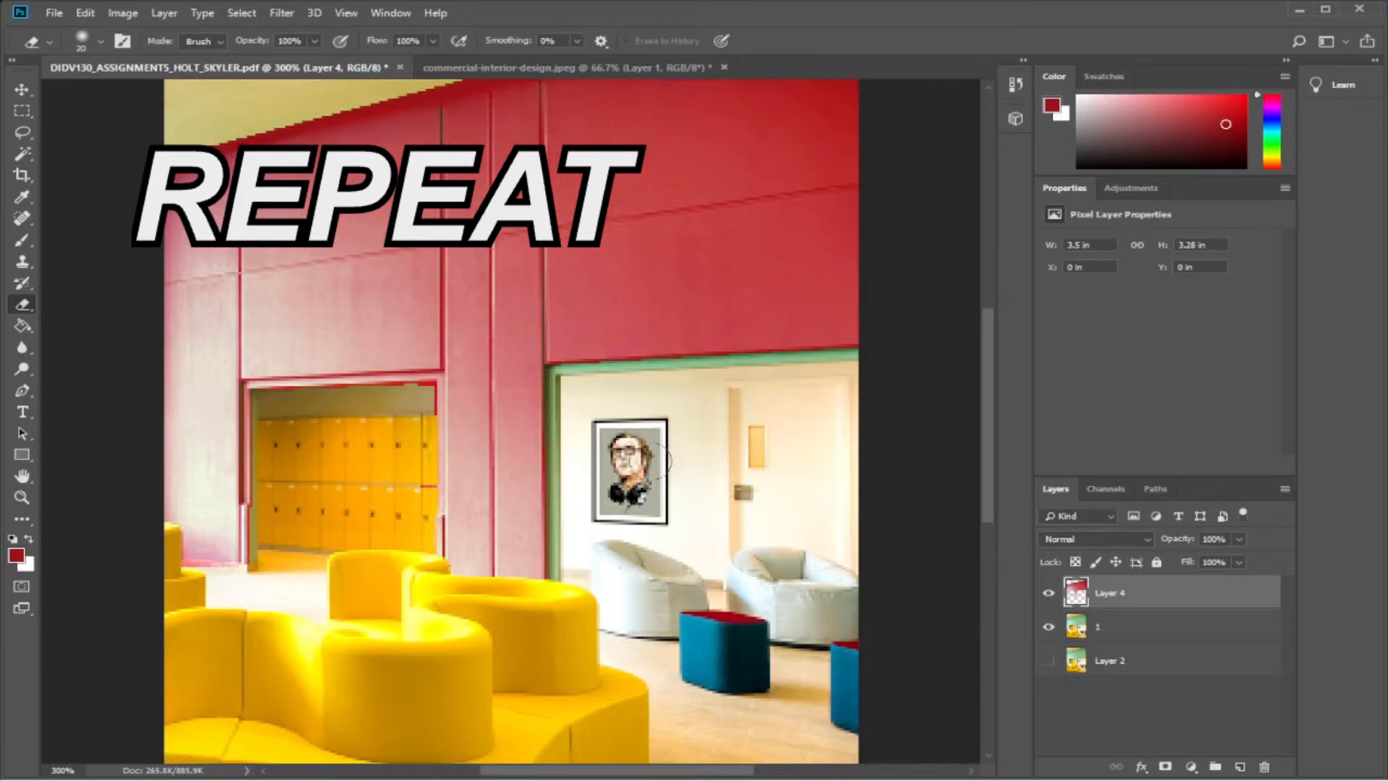
{"action": "scroll", "coordinate": [534, 466], "scroll_direction": "down", "scroll_amount": 1}
{"action": "left_click", "coordinate": [21, 497]}
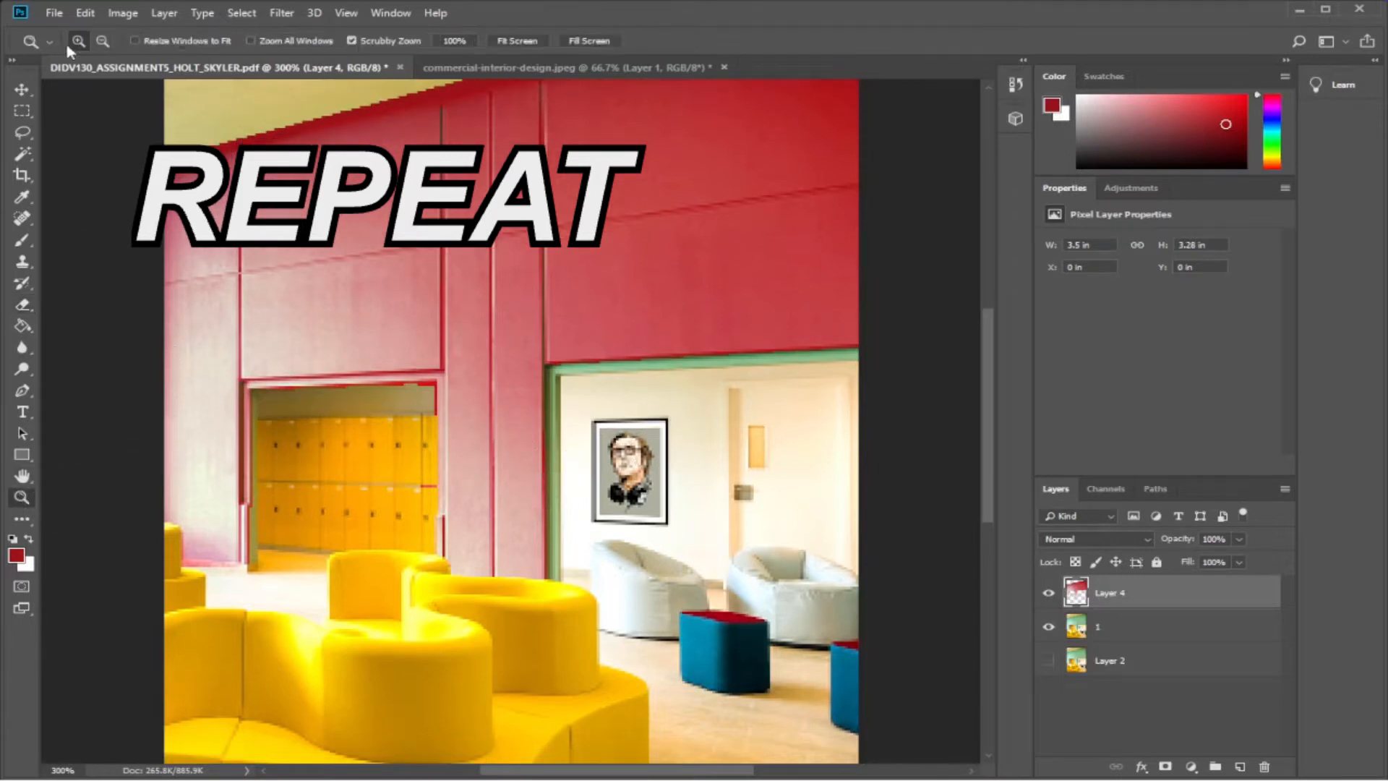
{"action": "left_click", "coordinate": [131, 426]}
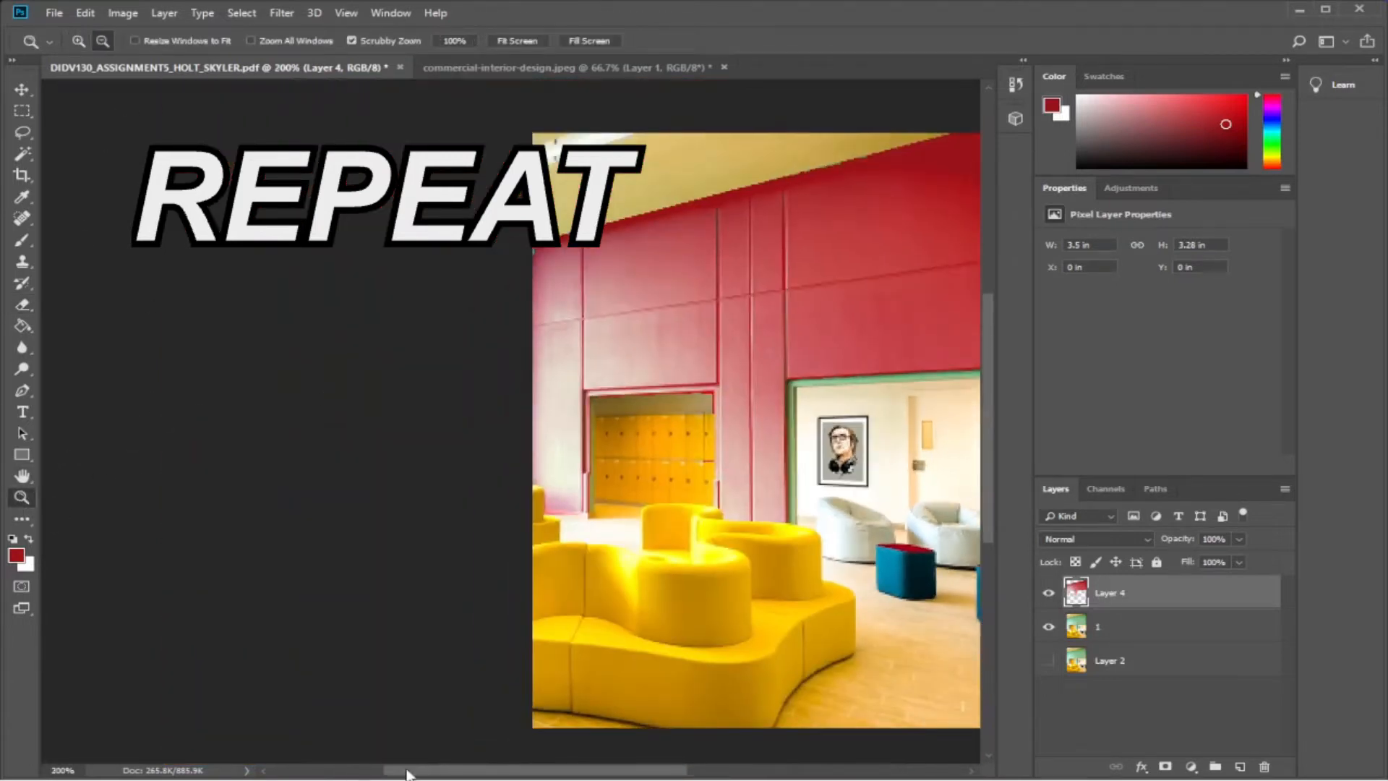
{"action": "left_click_drag", "start_coordinate": [407, 774], "coordinate": [480, 772]}
{"action": "left_click", "coordinate": [23, 154]}
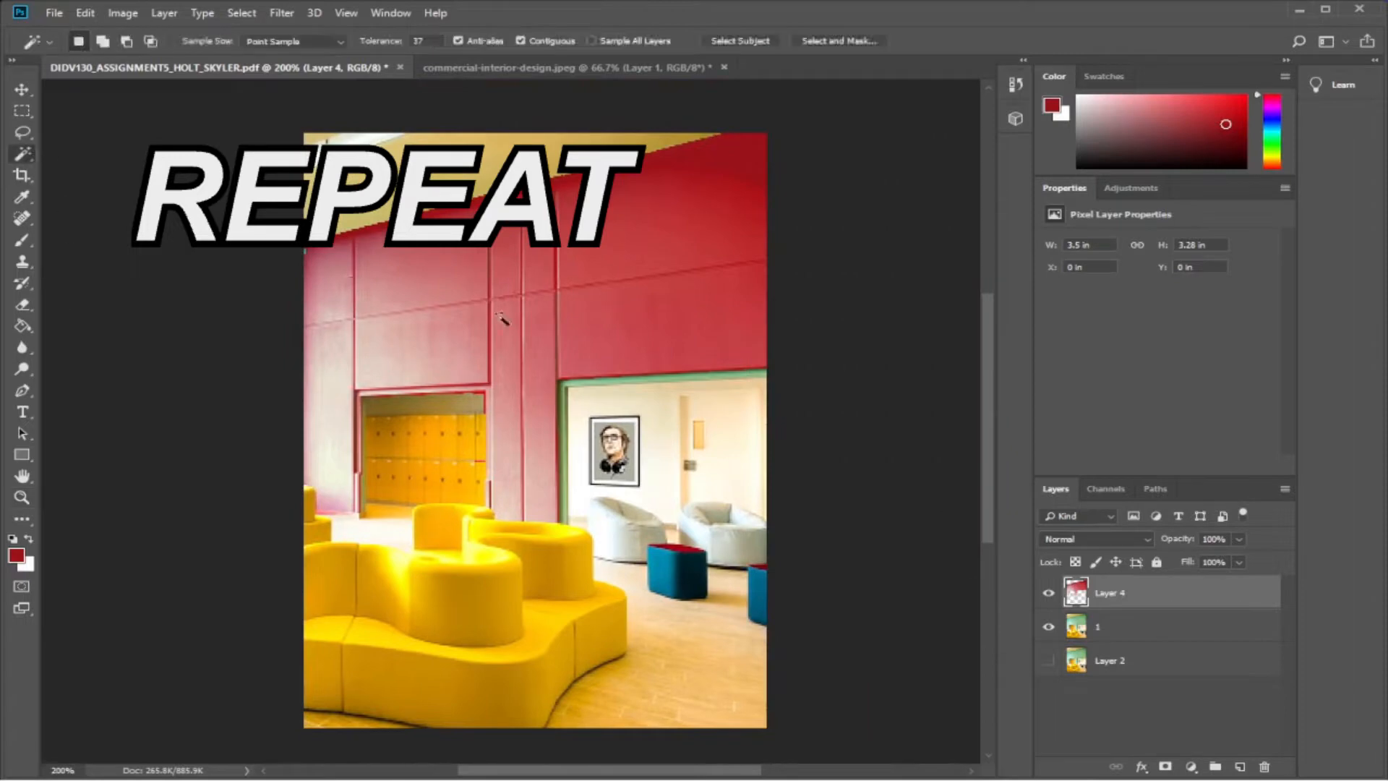
{"action": "left_click", "coordinate": [710, 375]}
{"action": "left_click", "coordinate": [1100, 635]}
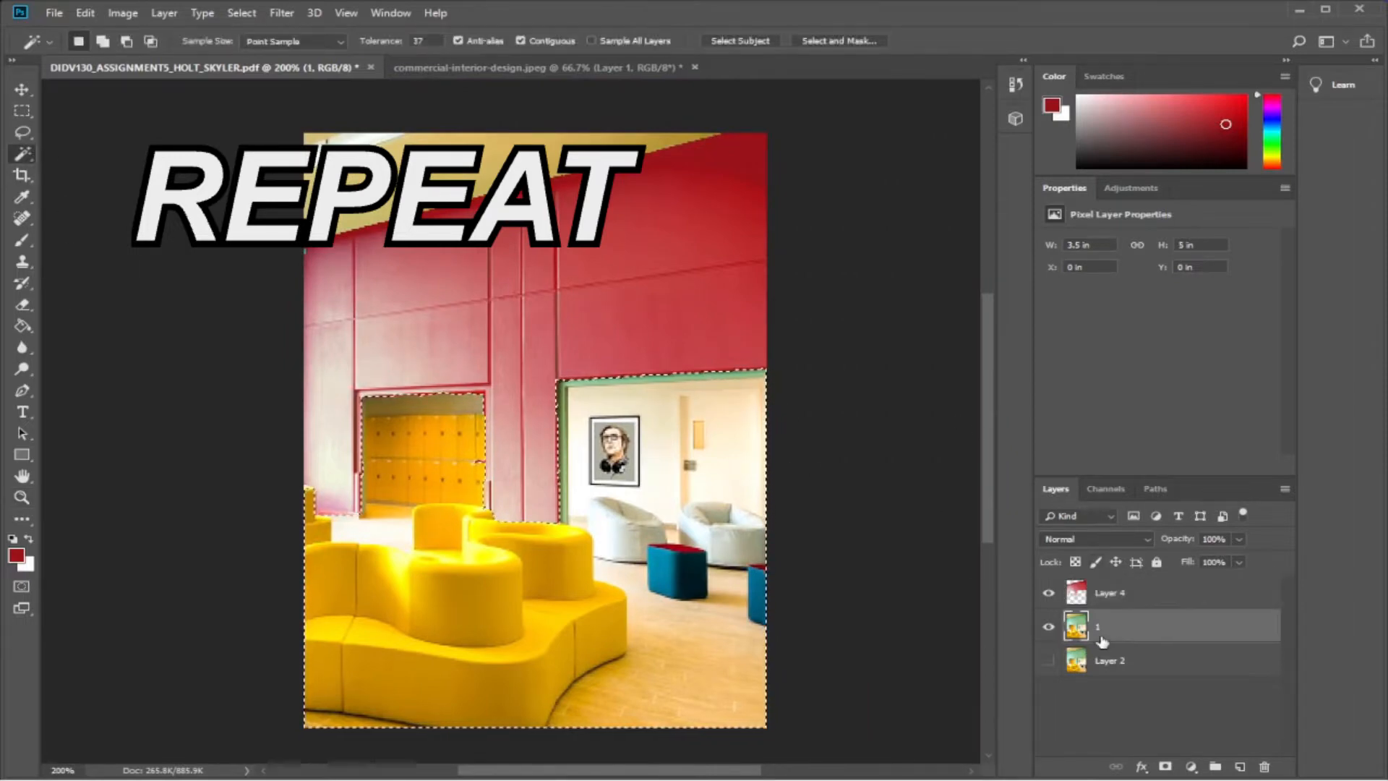
{"action": "key", "text": "ctrl+d"}
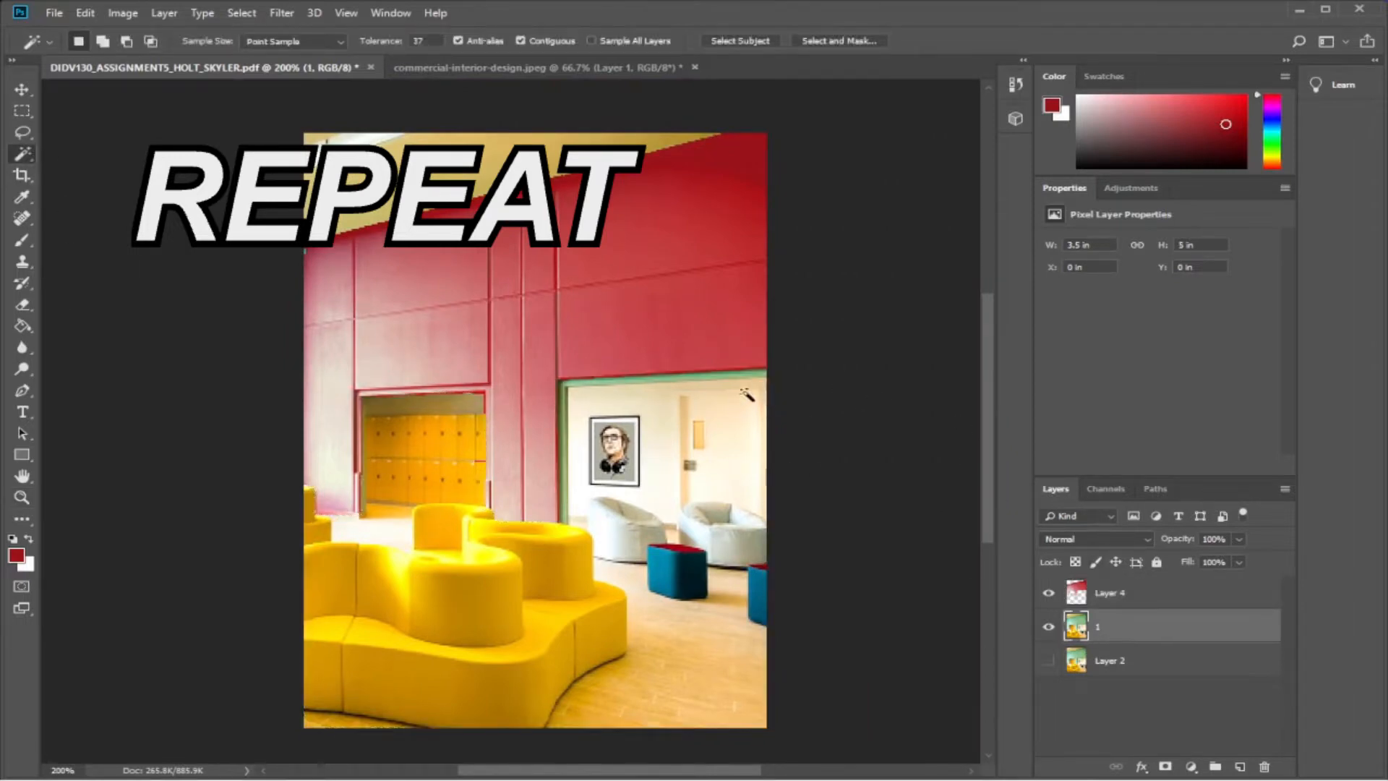
Try selecting the right doorway's green top bar and left post on layer 1 with the Magic Wand.
{"action": "left_click", "coordinate": [704, 378]}
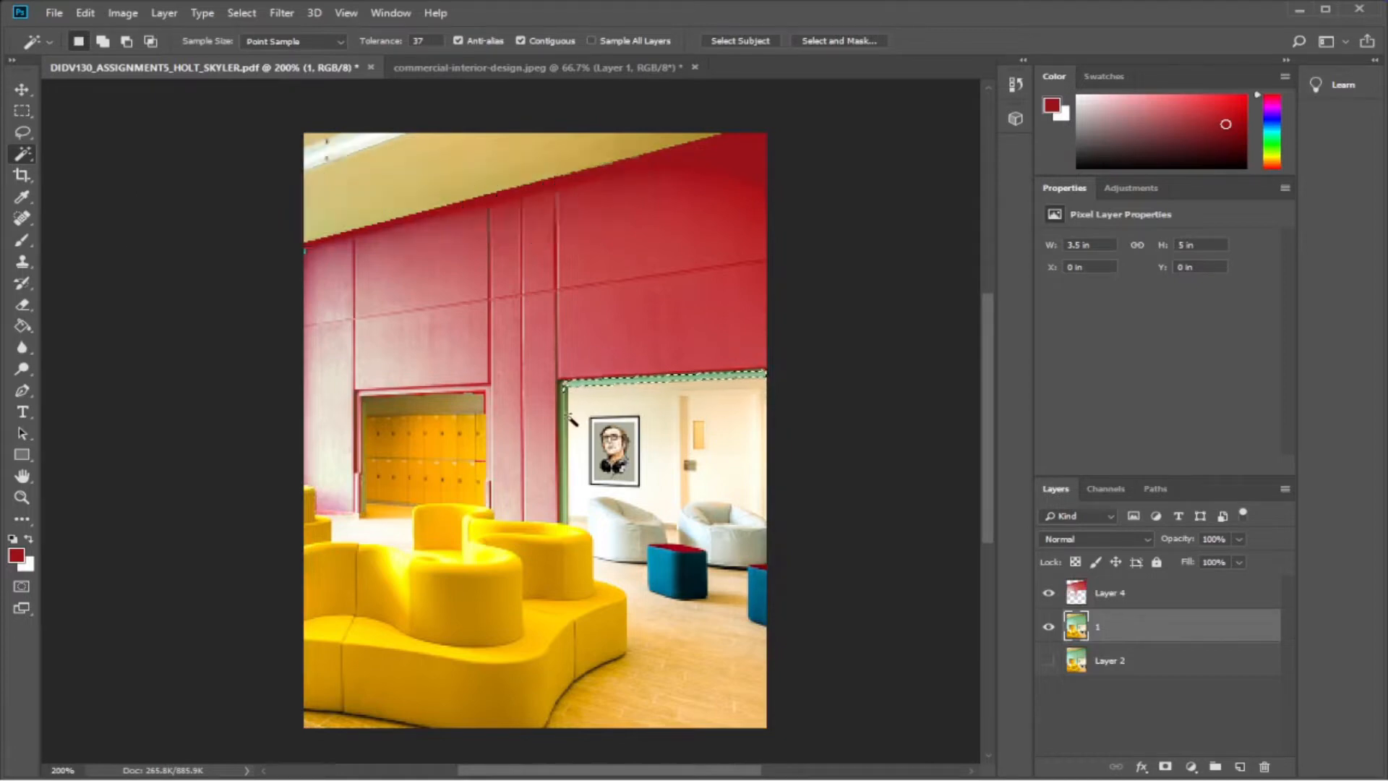
{"action": "key", "text": "alt"}
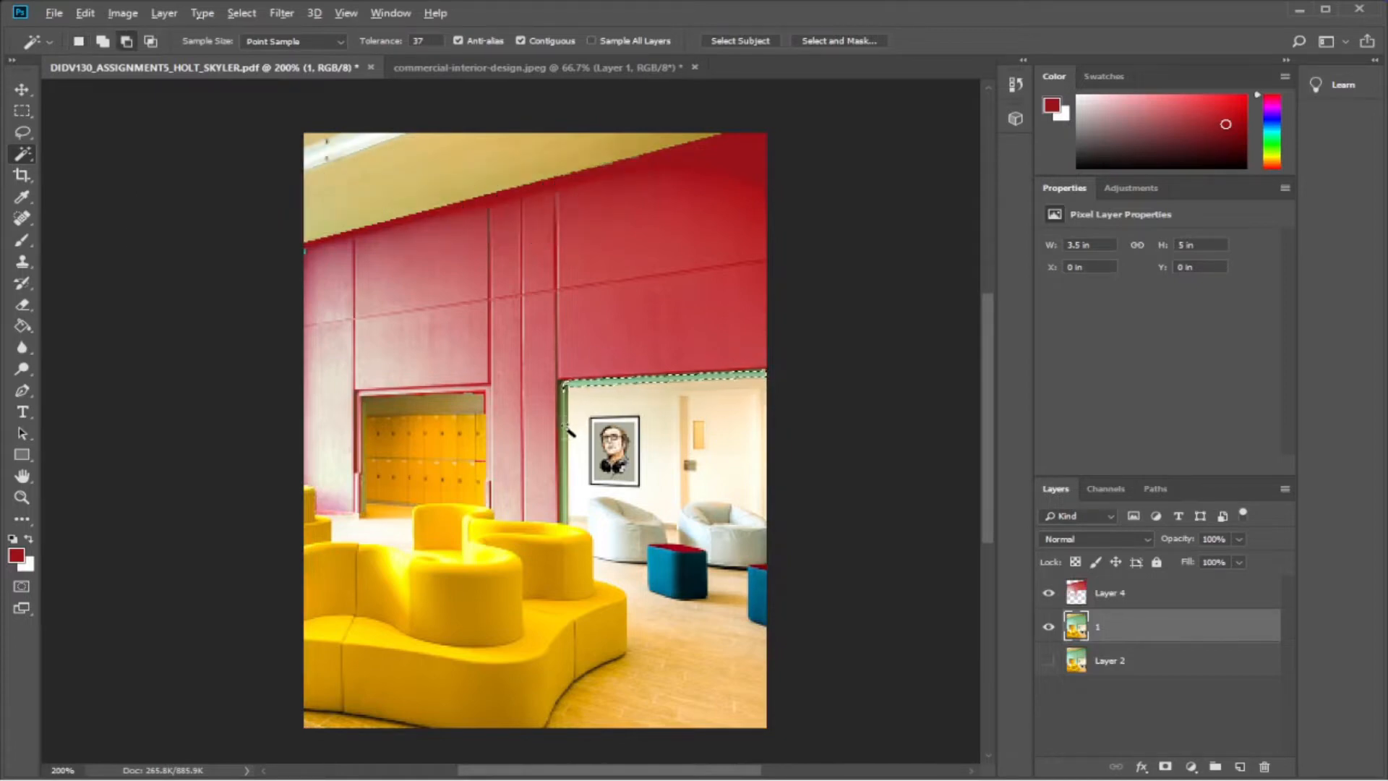
{"action": "left_click", "coordinate": [564, 423]}
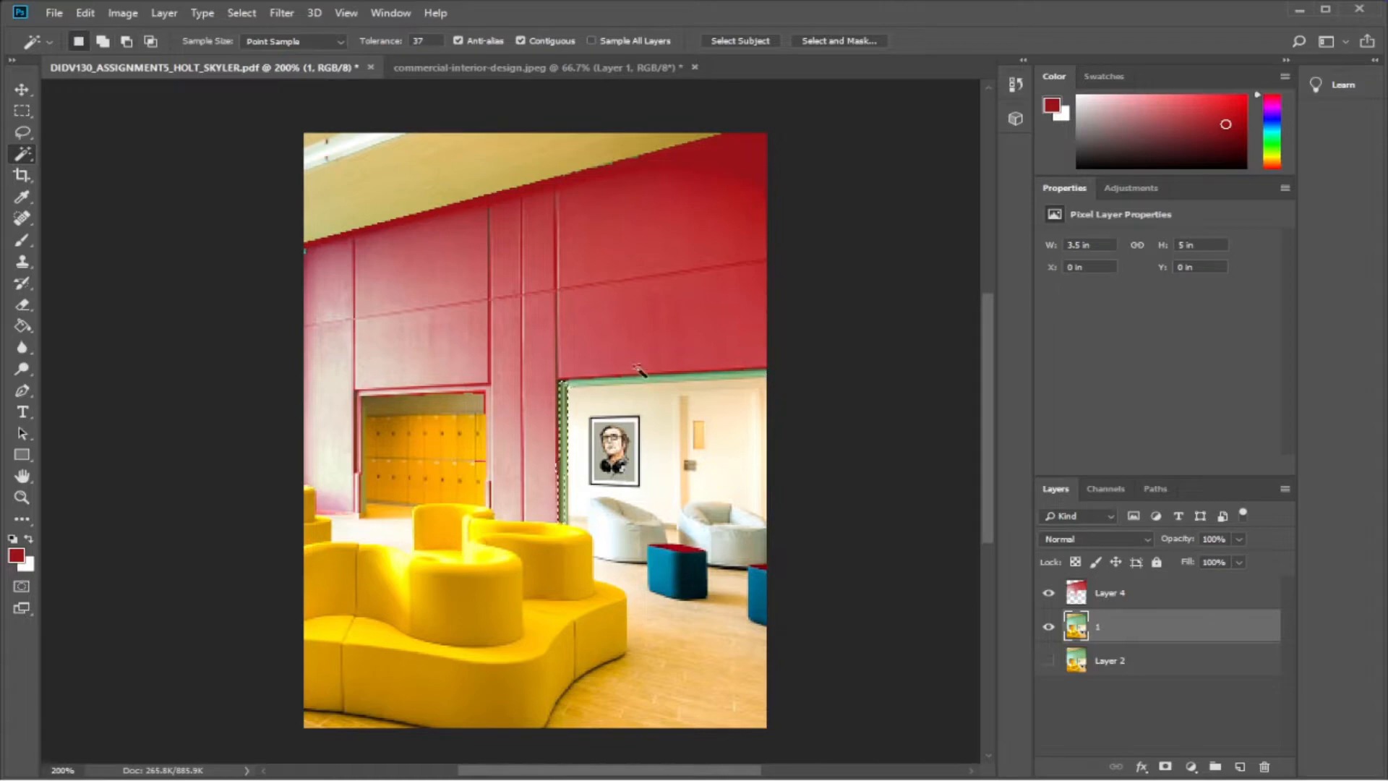
{"action": "left_click", "coordinate": [656, 377]}
{"action": "left_click", "coordinate": [564, 391]}
{"action": "left_click", "coordinate": [567, 394]}
{"action": "left_click_drag", "start_coordinate": [541, 770], "coordinate": [562, 770]}
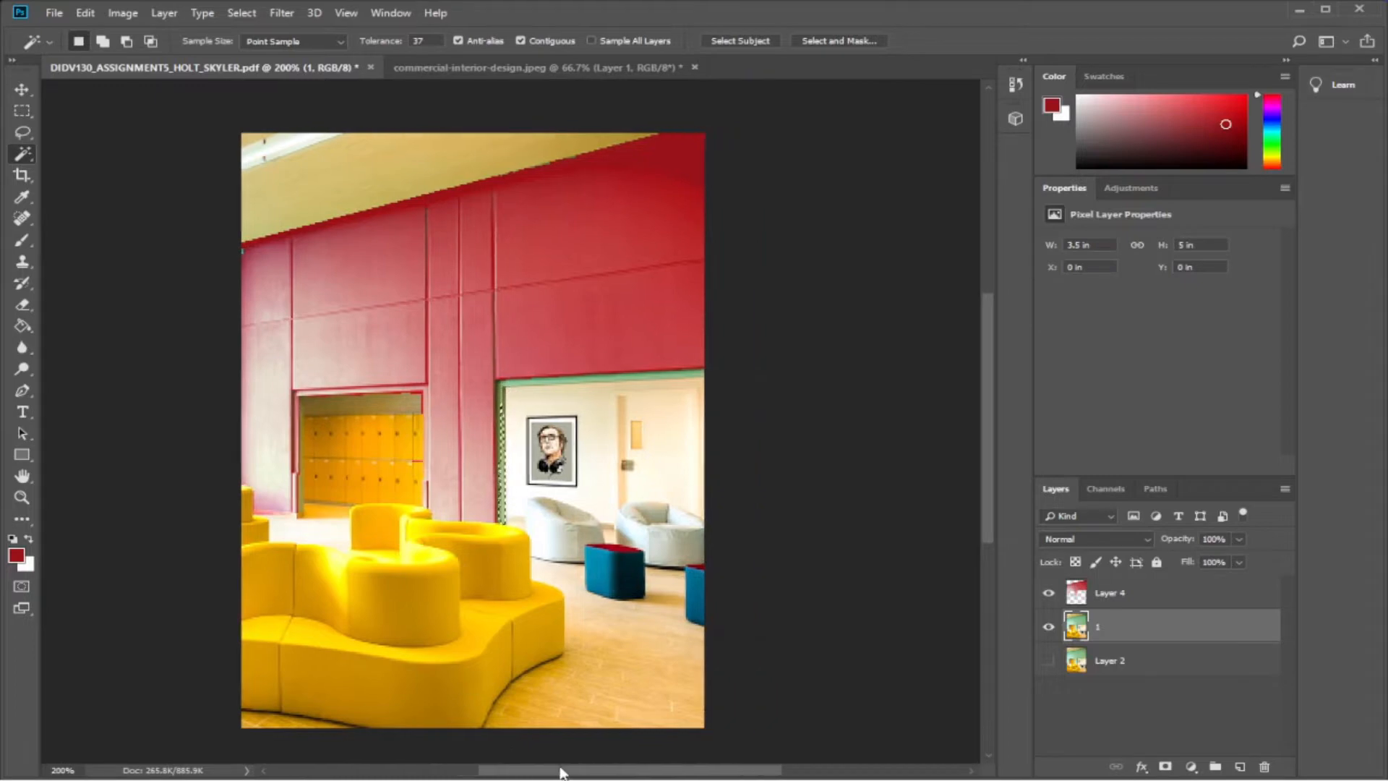
Add the green top bar to the left post's selection, then deselect and try reselecting the doorway frame.
{"action": "left_click", "coordinate": [22, 498]}
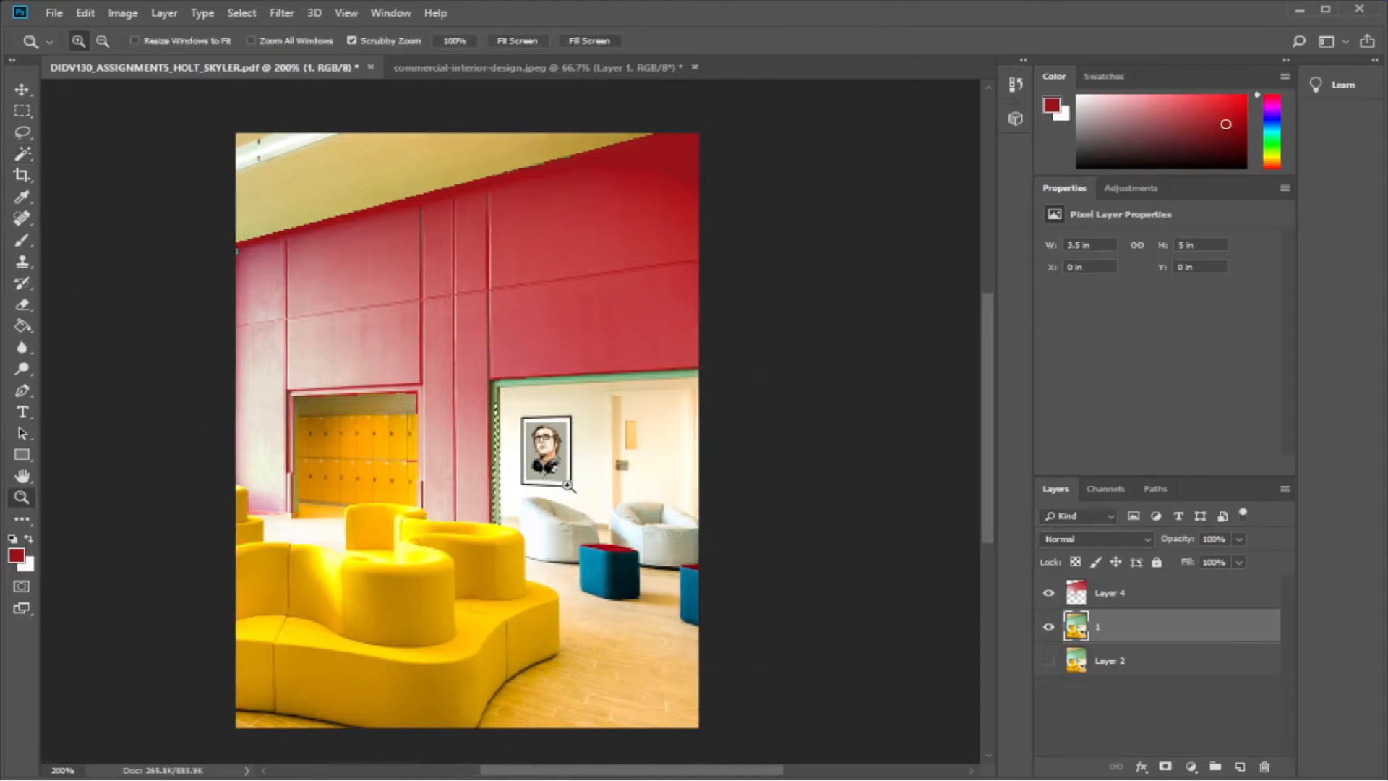
{"action": "left_click", "coordinate": [578, 414]}
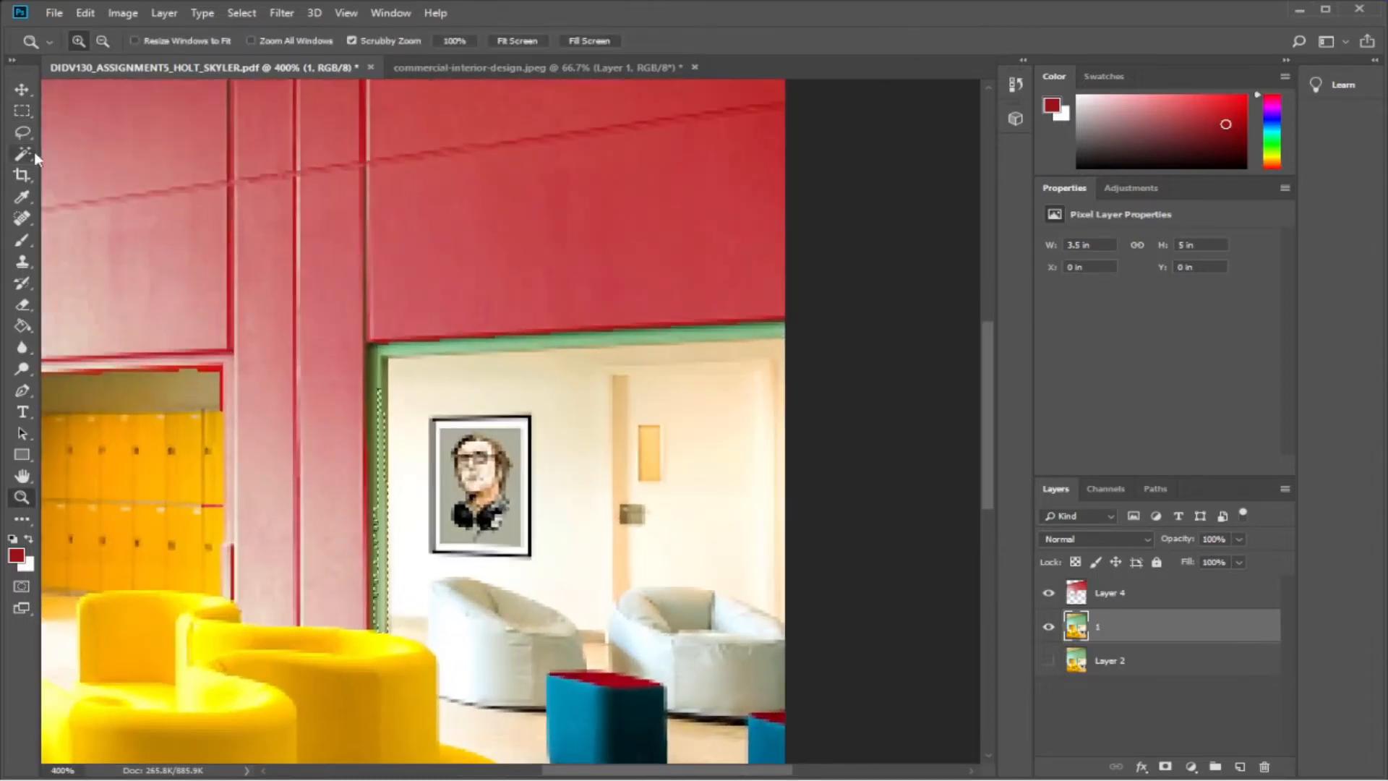
{"action": "left_click", "coordinate": [33, 156]}
{"action": "left_click", "coordinate": [609, 338], "text": "shift"}
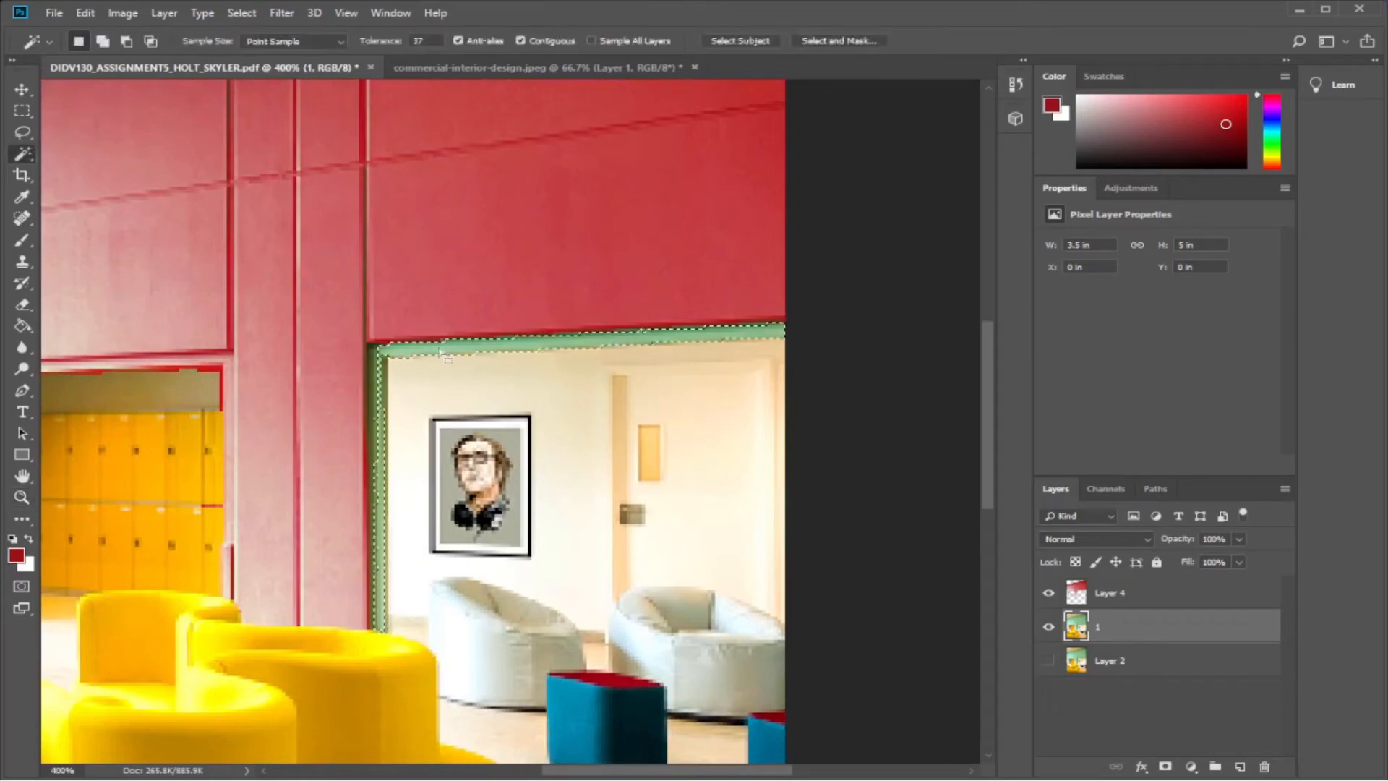
{"action": "key", "text": "ctrl+d"}
{"action": "left_click", "coordinate": [600, 345]}
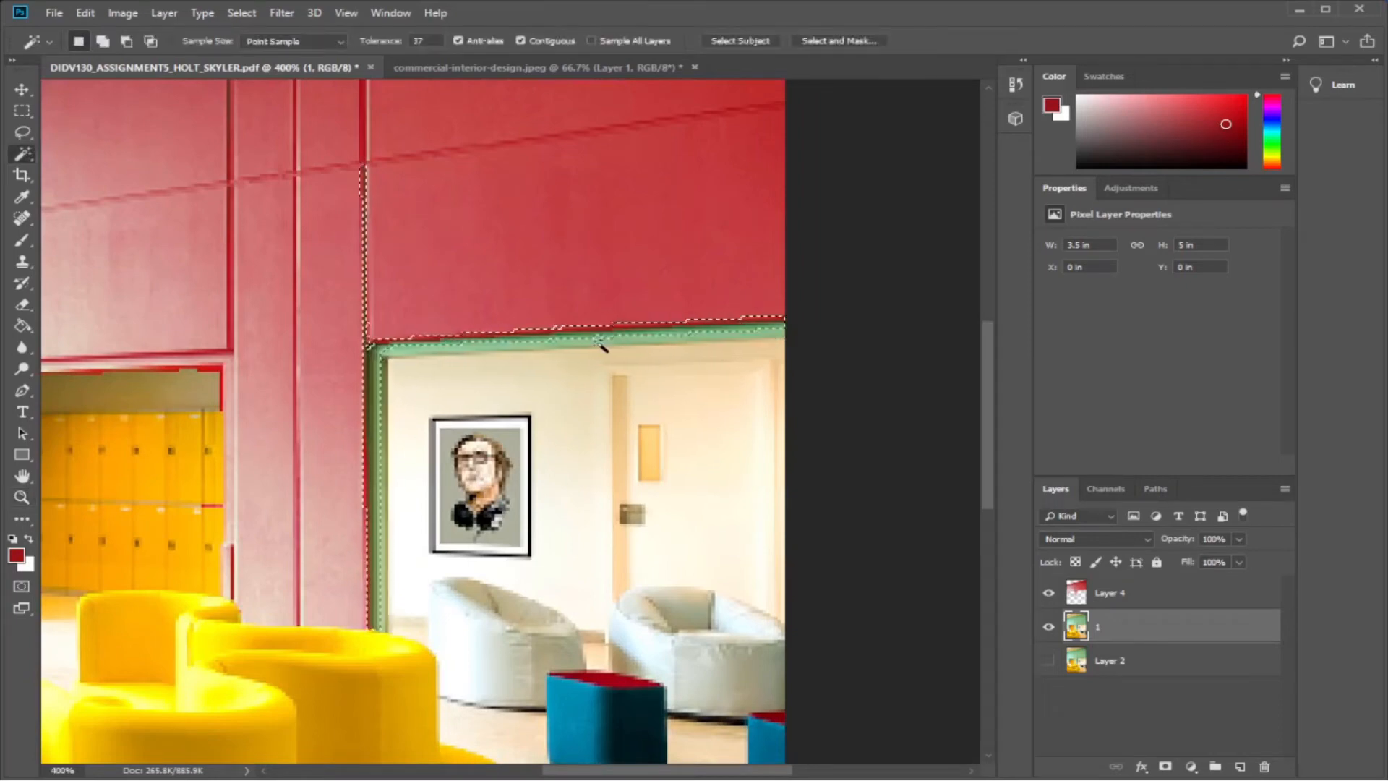
Set the Magic Wand tolerance to 42.
{"action": "left_click_drag", "start_coordinate": [441, 40], "coordinate": [410, 42]}
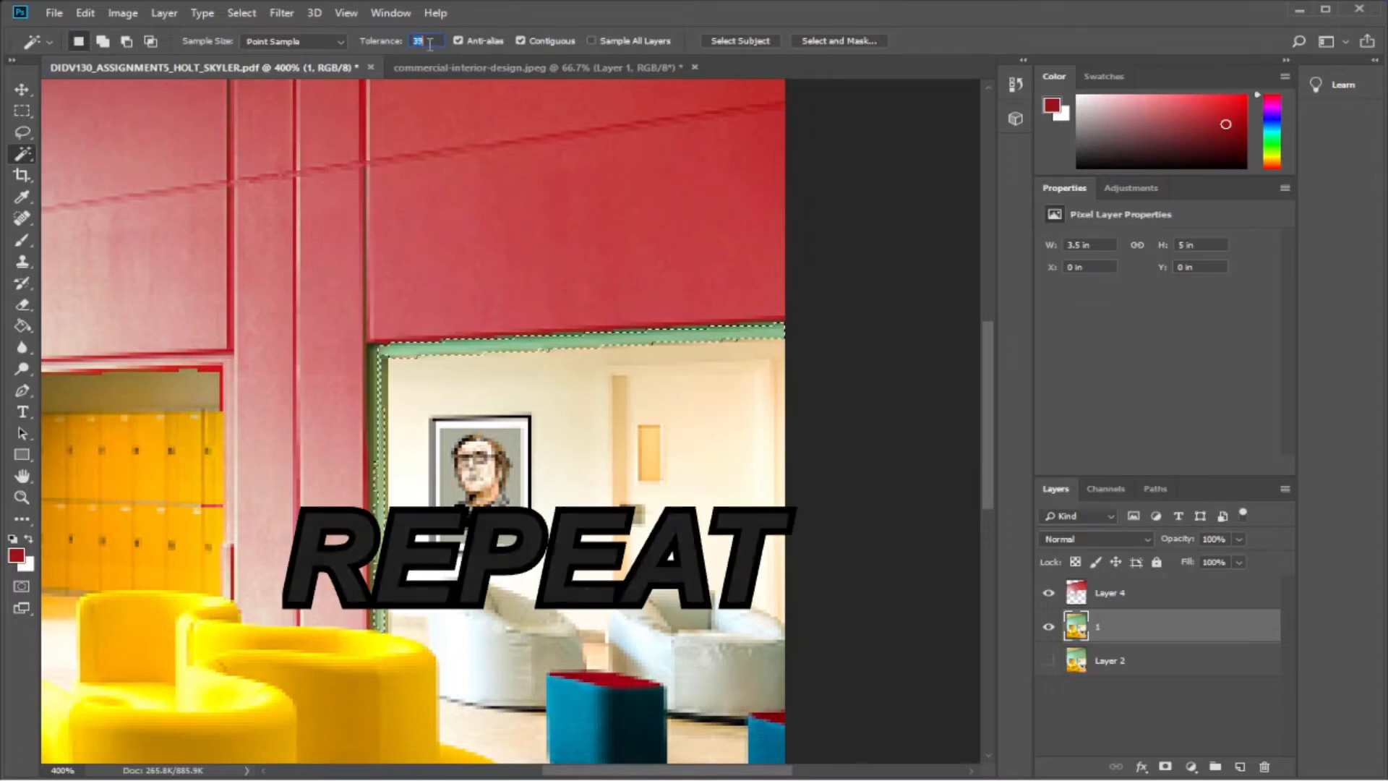
{"action": "type", "text": "42"}
{"action": "key", "text": "Return"}
{"action": "key", "text": "ctrl+d"}
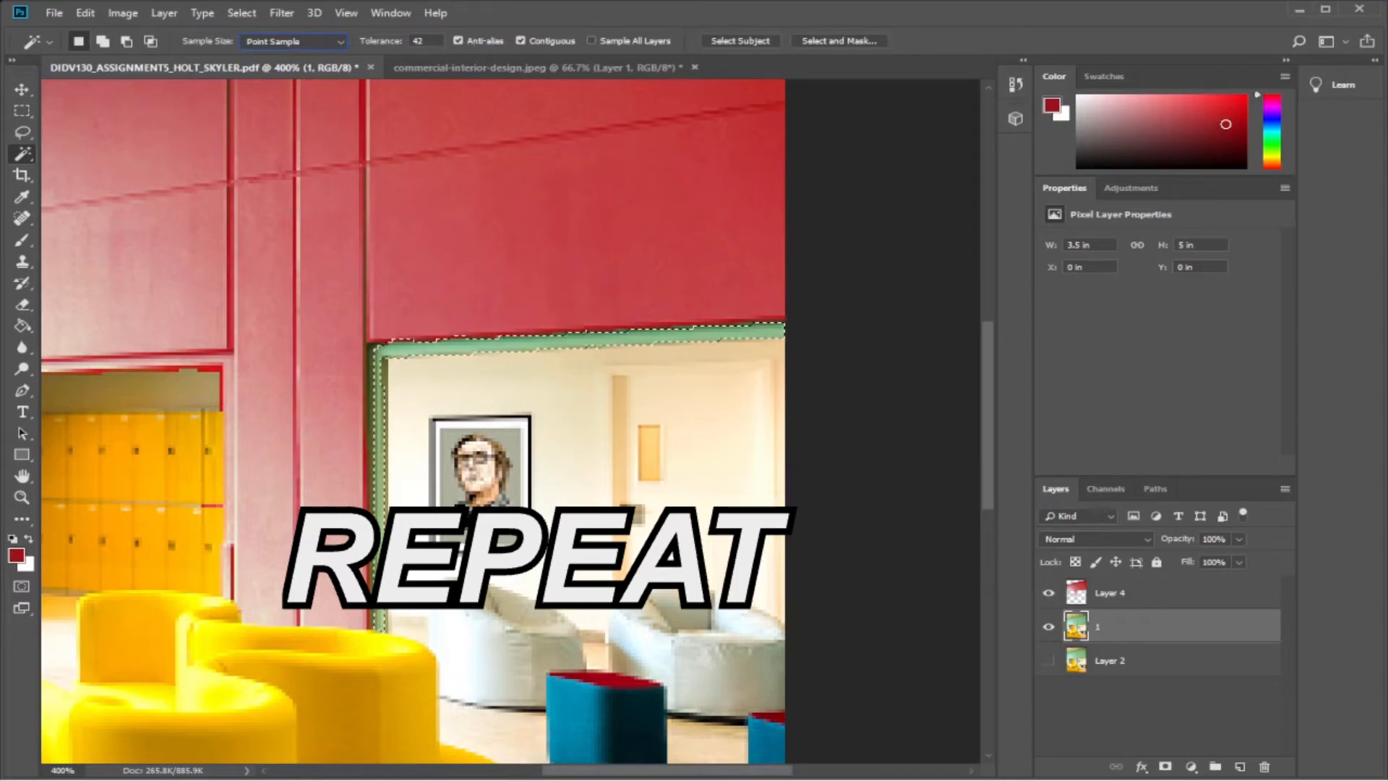
{"action": "key", "text": "ctrl+u"}
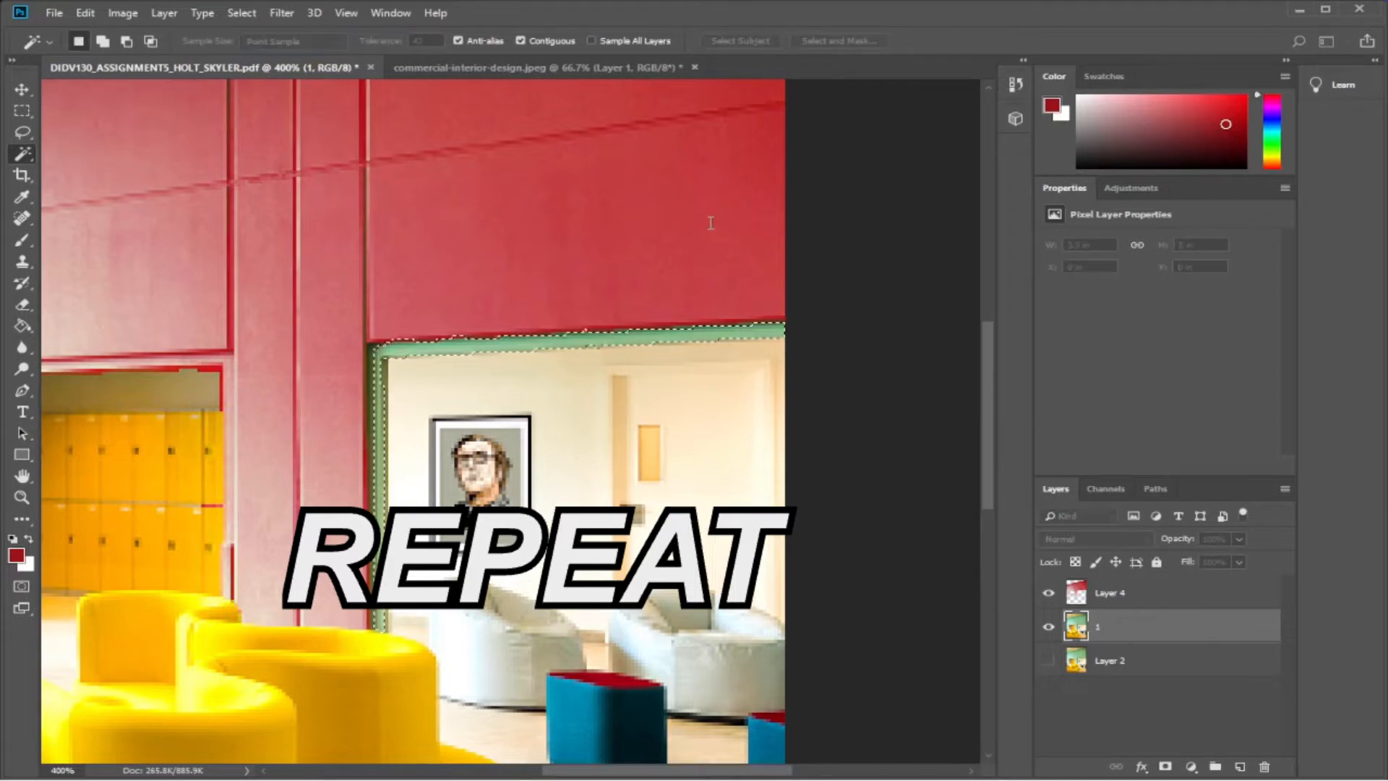
{"action": "left_click", "coordinate": [814, 215]}
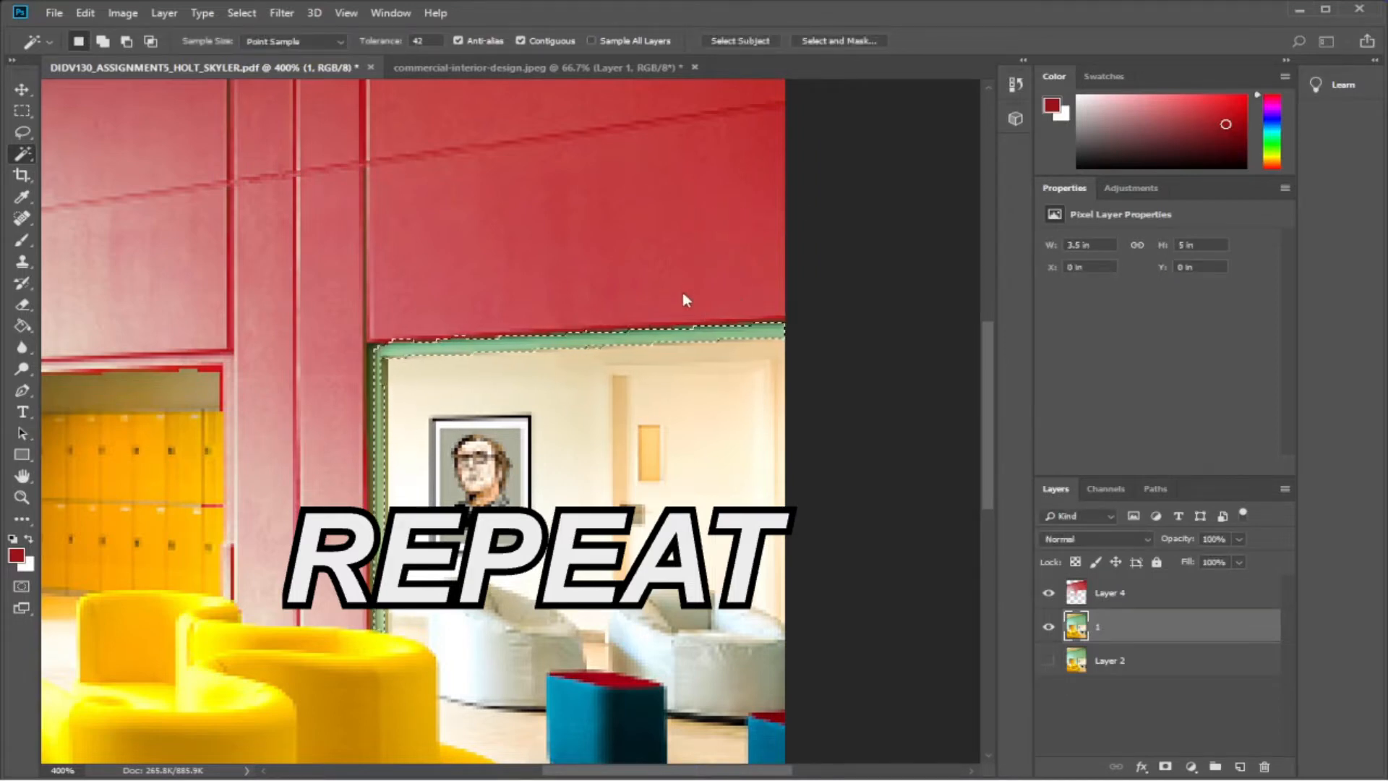
Reselect the right doorway's green top bar and left post on layer 1 and fill them with the dark red foreground colour.
{"action": "key", "text": "ctrl+d"}
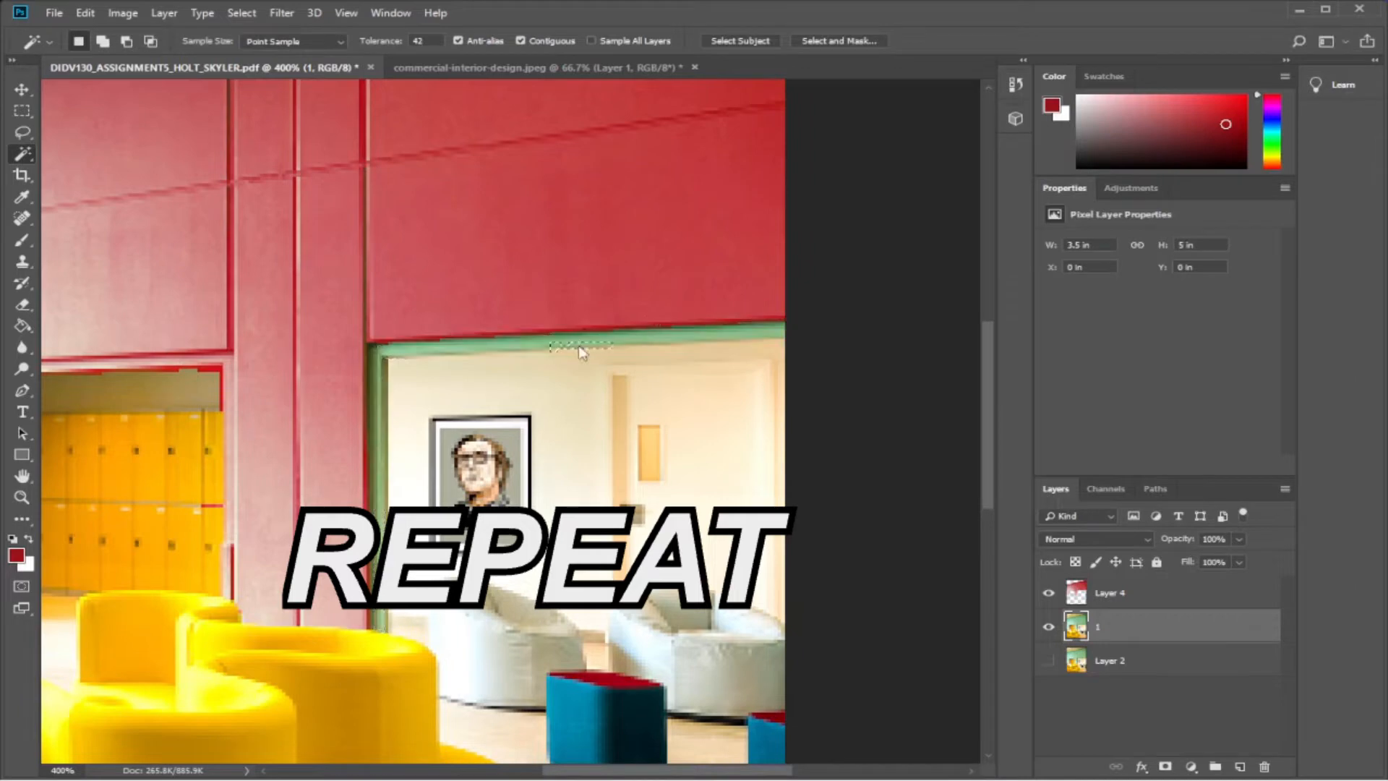
{"action": "left_click", "coordinate": [577, 347]}
{"action": "left_click", "coordinate": [380, 364]}
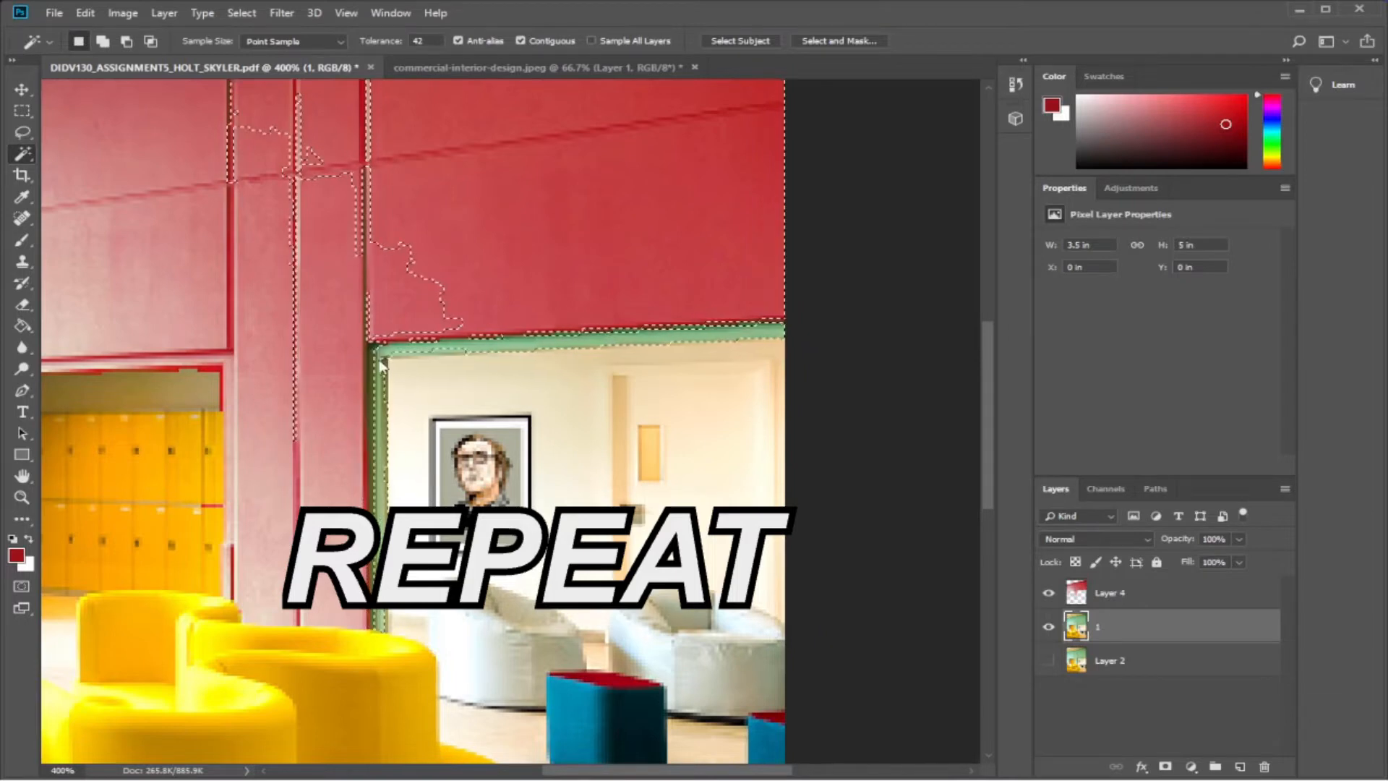
{"action": "left_click", "coordinate": [825, 323]}
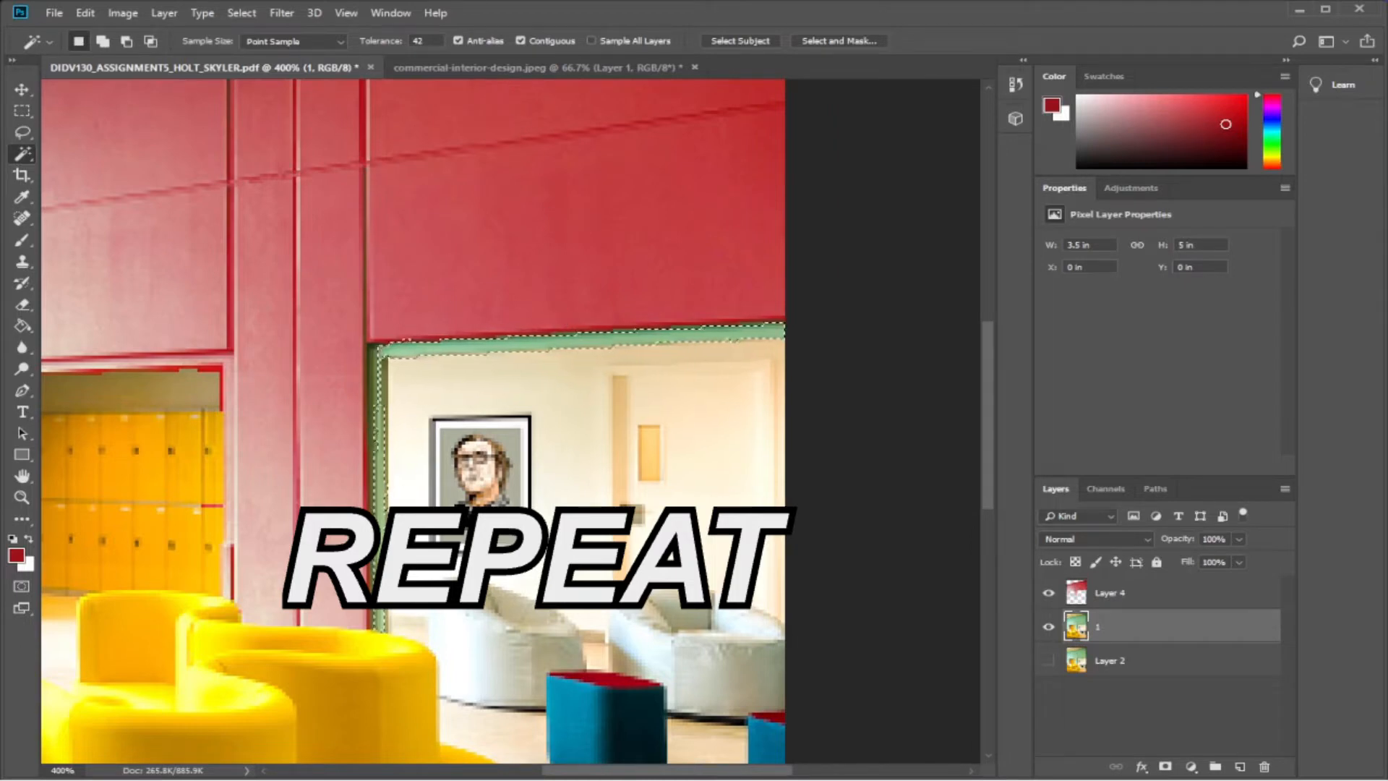
{"action": "left_click", "coordinate": [22, 325]}
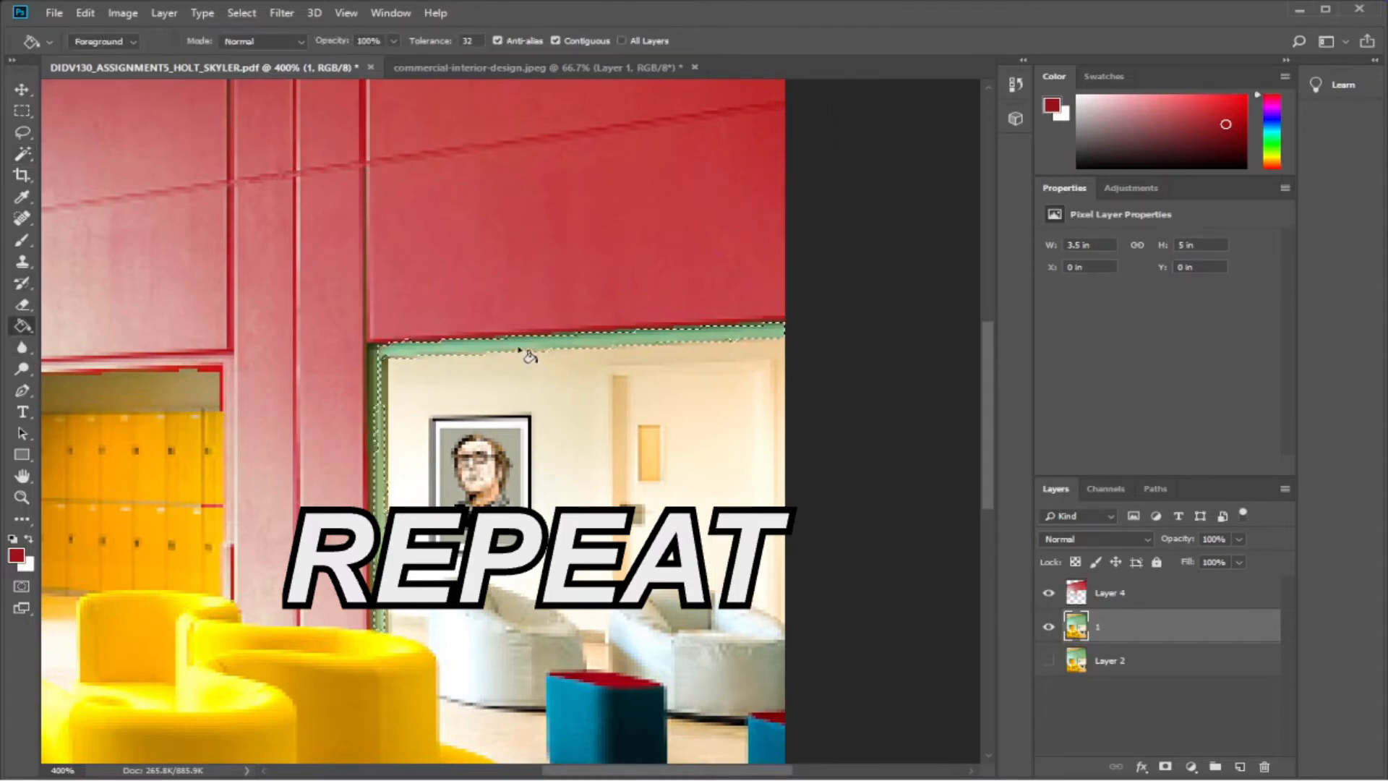
{"action": "left_click", "coordinate": [515, 349]}
{"action": "left_click", "coordinate": [383, 477]}
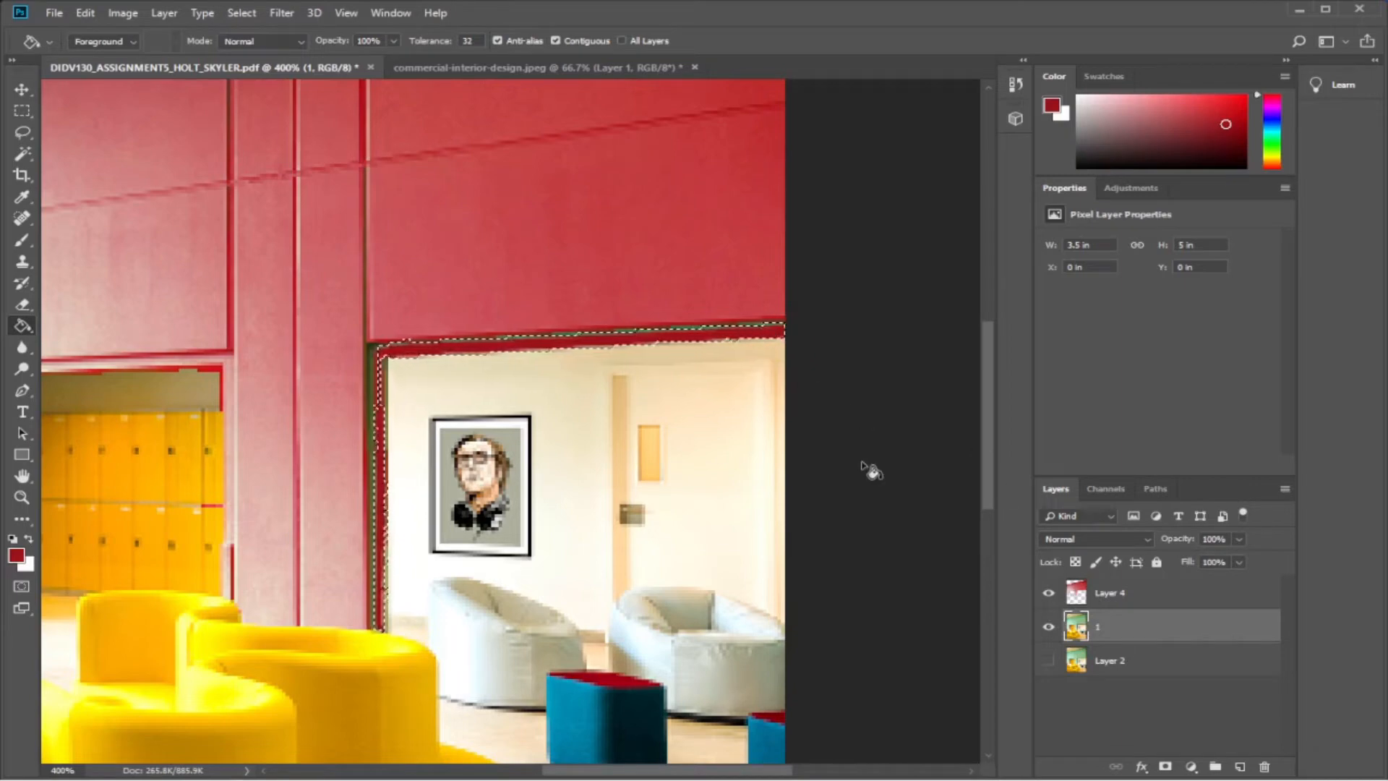
Fill the remaining green edges of the right doorway's top bar and left post on layer 1 with dark red using the Paint Bucket.
{"action": "key", "text": "w"}
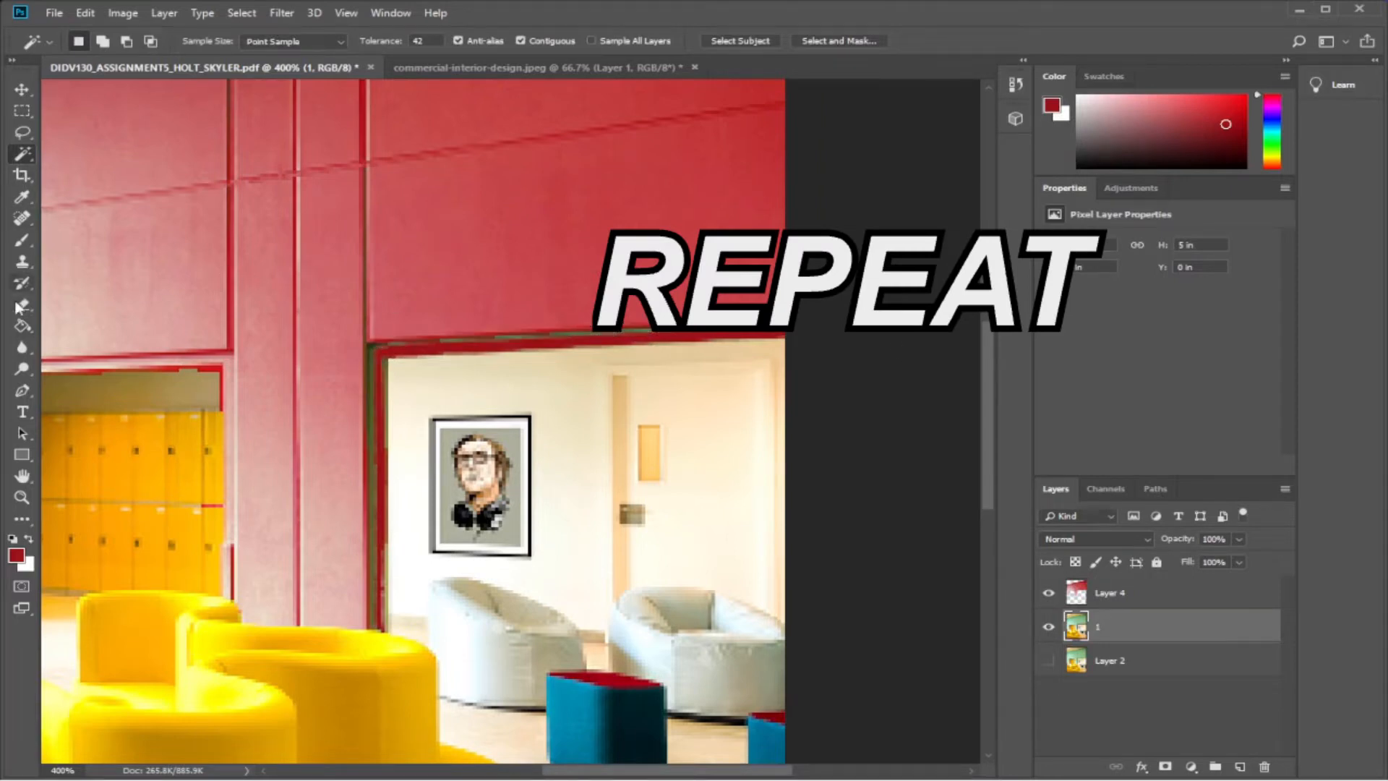
{"action": "left_click", "coordinate": [22, 325]}
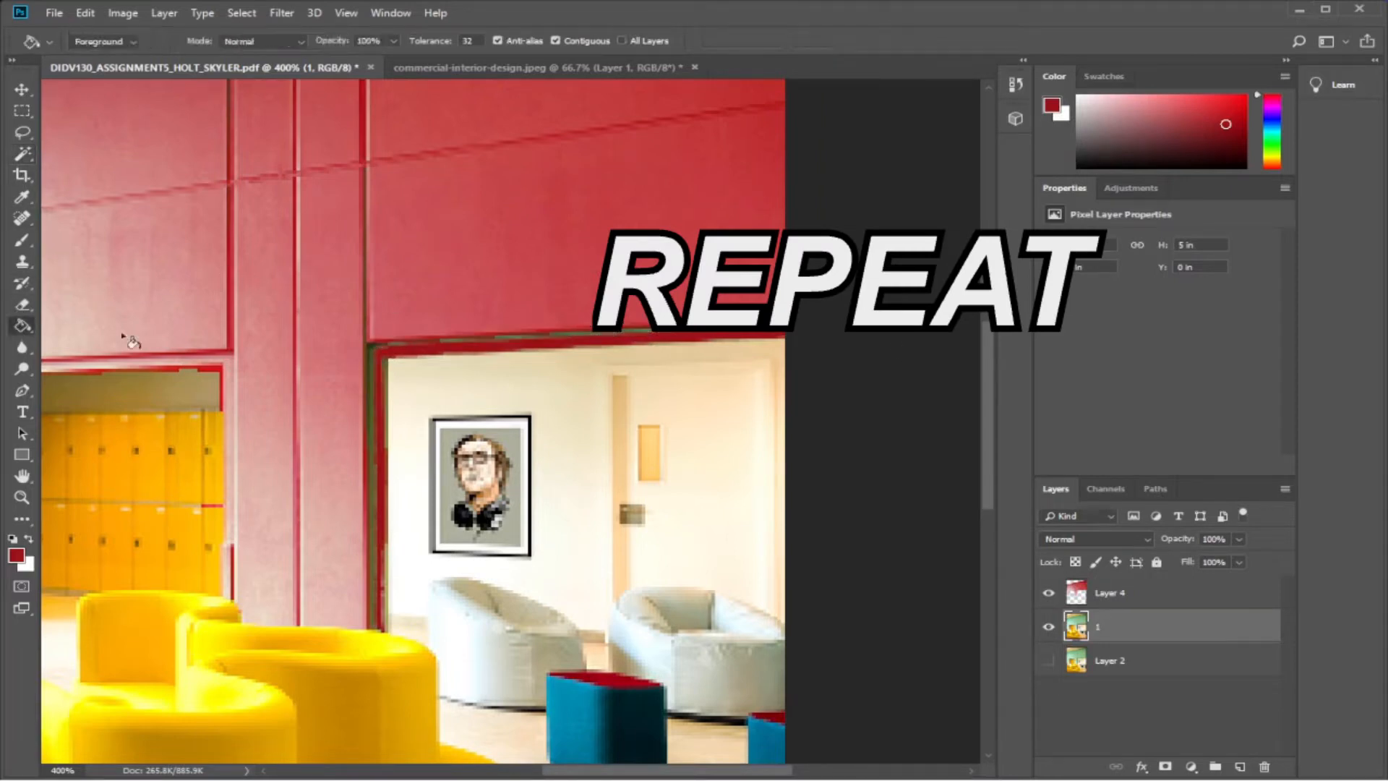
{"action": "left_click", "coordinate": [379, 406]}
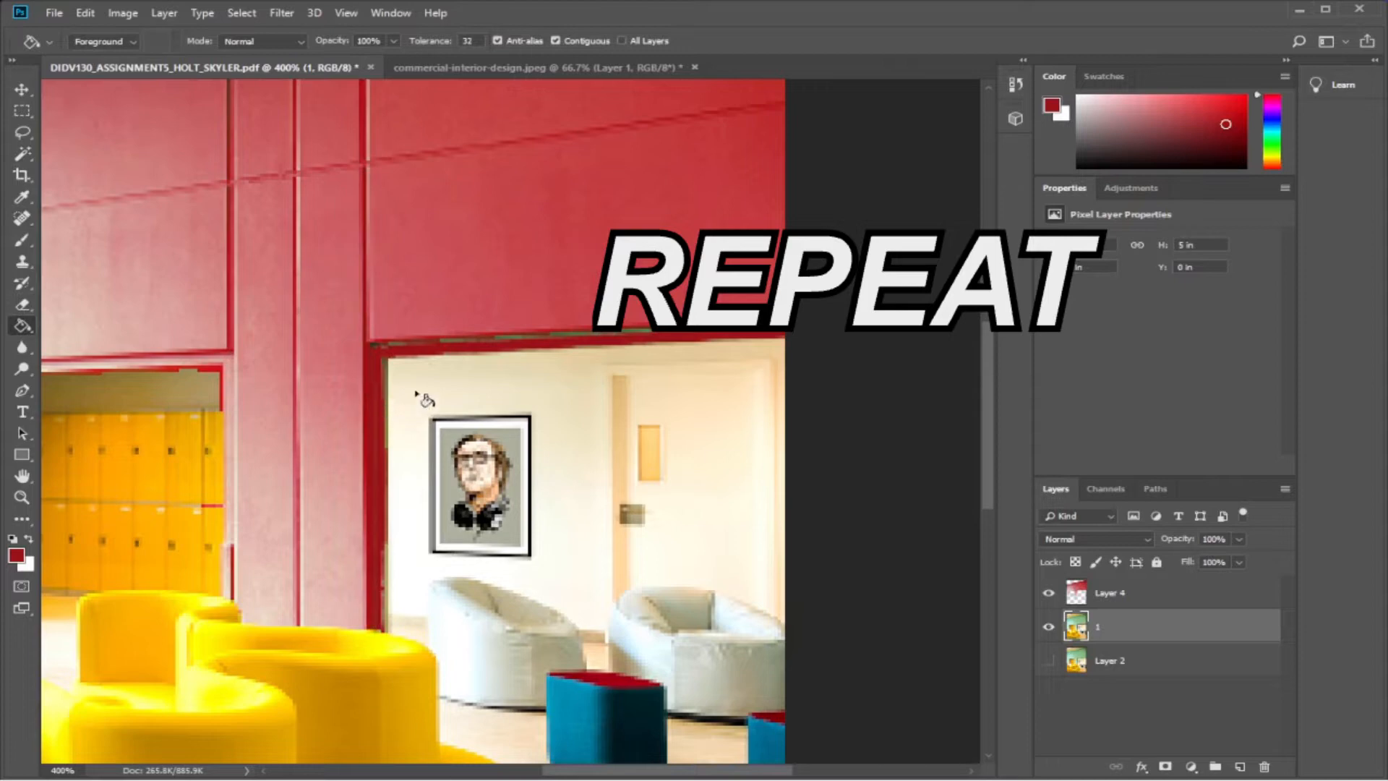
{"action": "key", "text": "ctrl+z"}
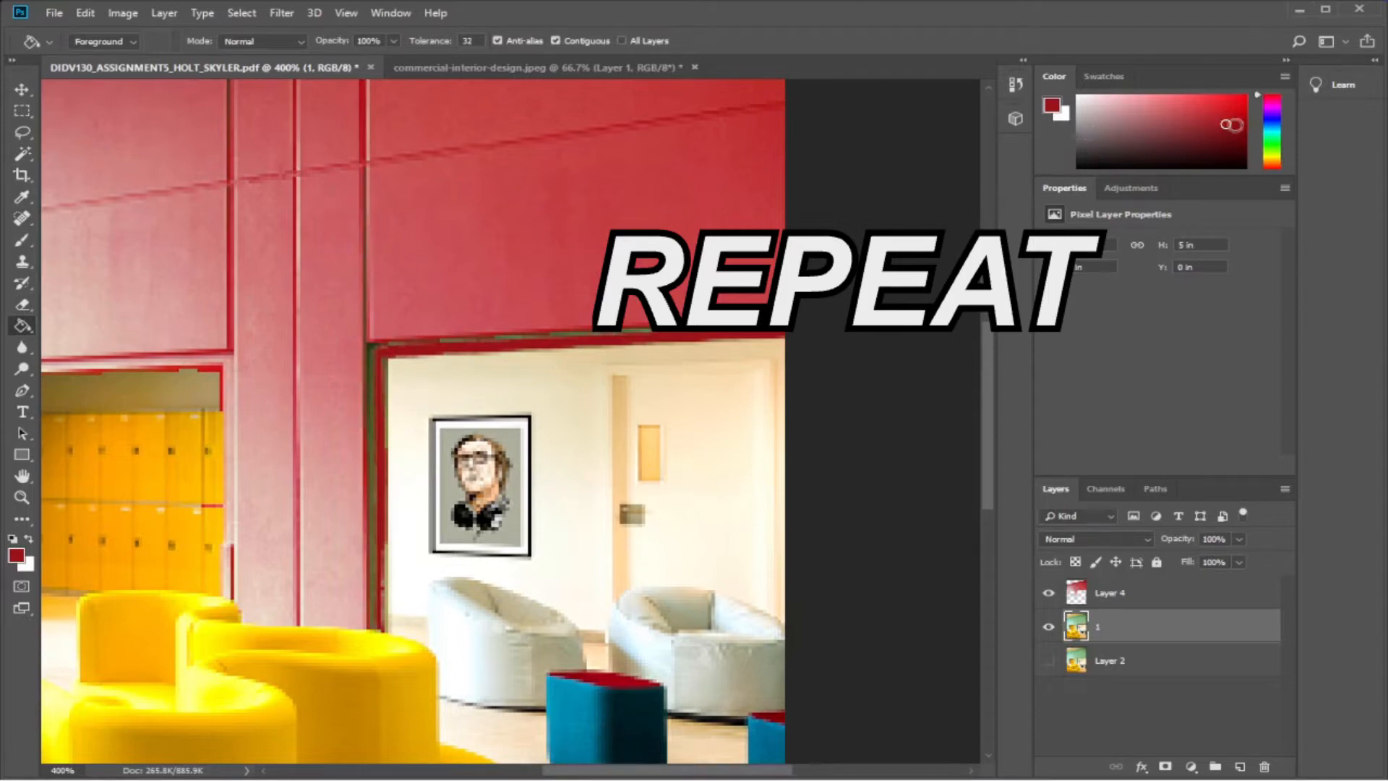
{"action": "left_click", "coordinate": [375, 362]}
{"action": "left_click", "coordinate": [566, 336]}
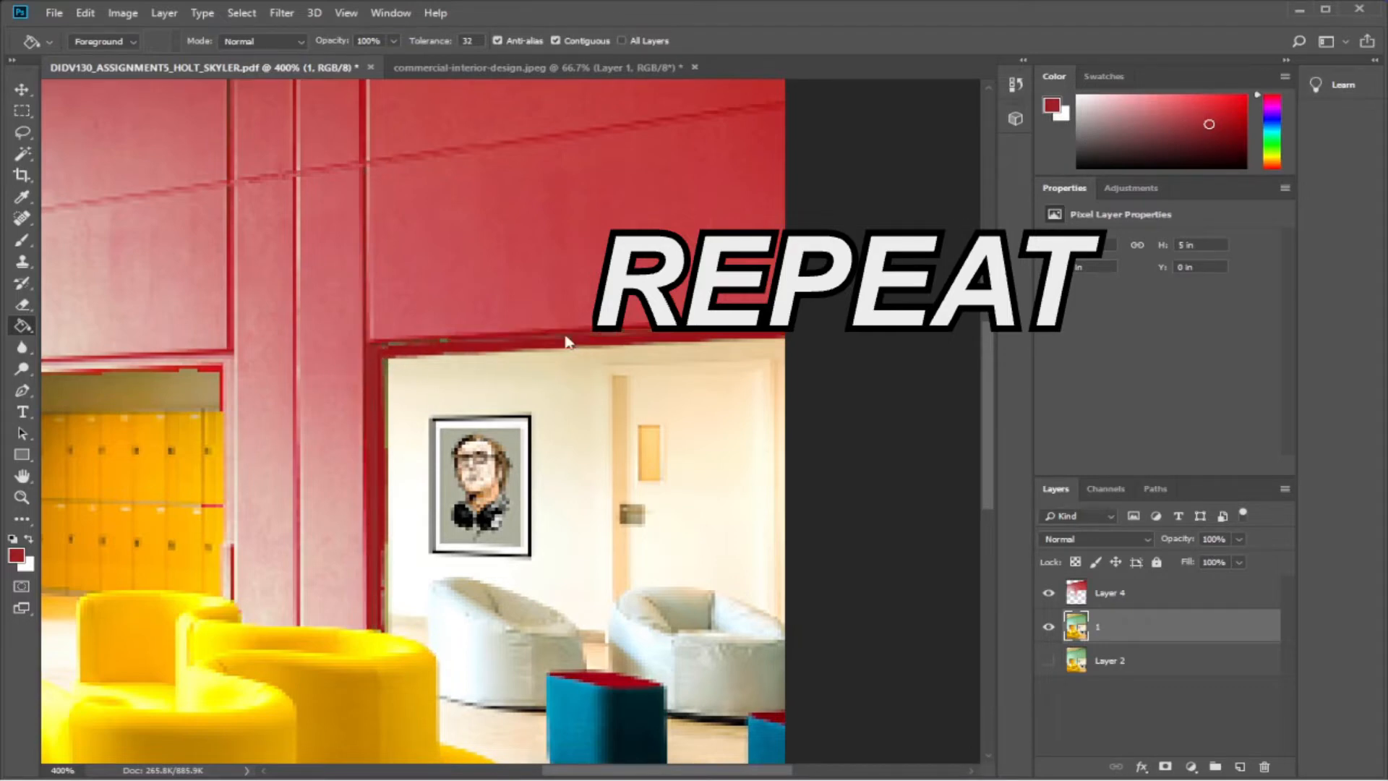
{"action": "left_click", "coordinate": [444, 344]}
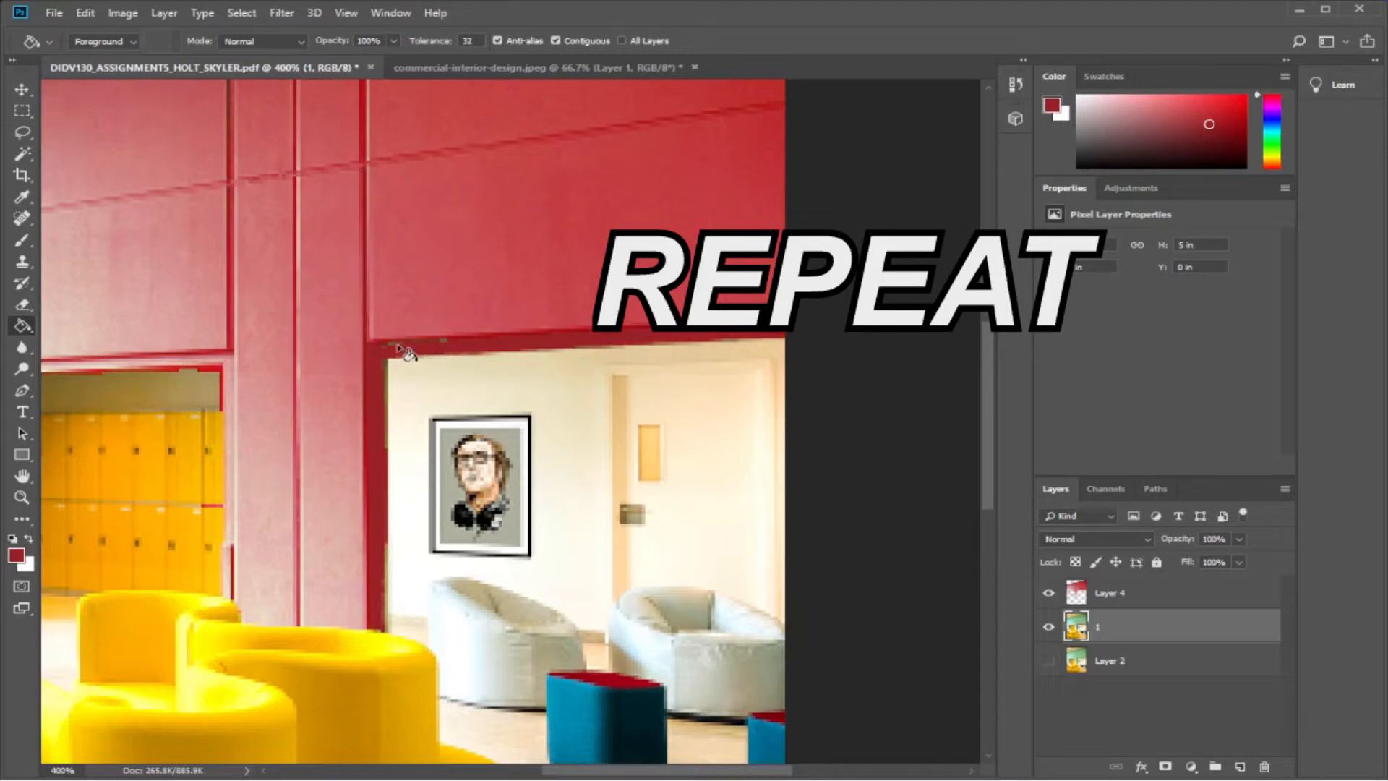
{"action": "left_click", "coordinate": [446, 348]}
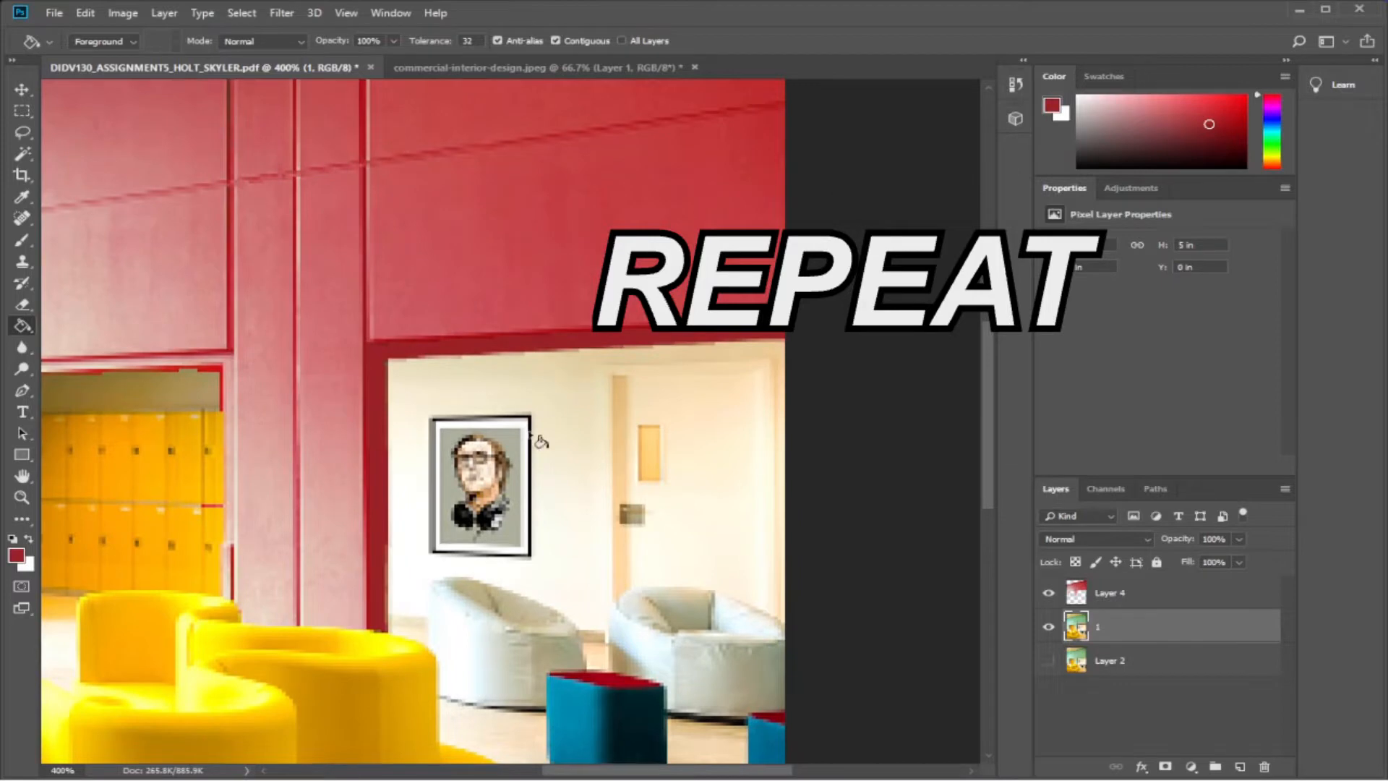
Try selecting the orange lockers in the left doorway on layer 1 with the Magic Wand at tolerance 42.
{"action": "left_click", "coordinate": [22, 497]}
{"action": "scroll", "coordinate": [264, 299], "scroll_direction": "down", "scroll_amount": 1}
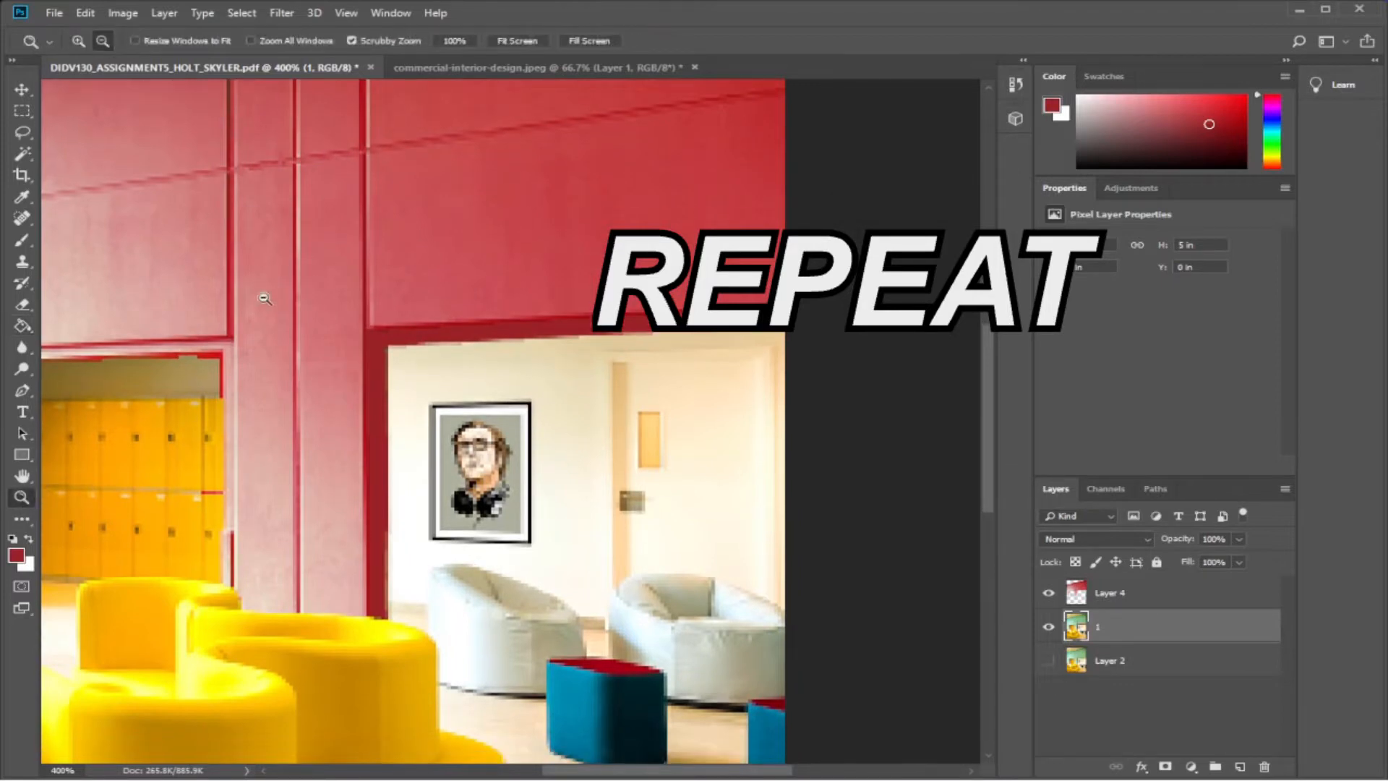
{"action": "left_click", "coordinate": [187, 389], "text": "alt"}
{"action": "left_click", "coordinate": [187, 390], "text": "alt"}
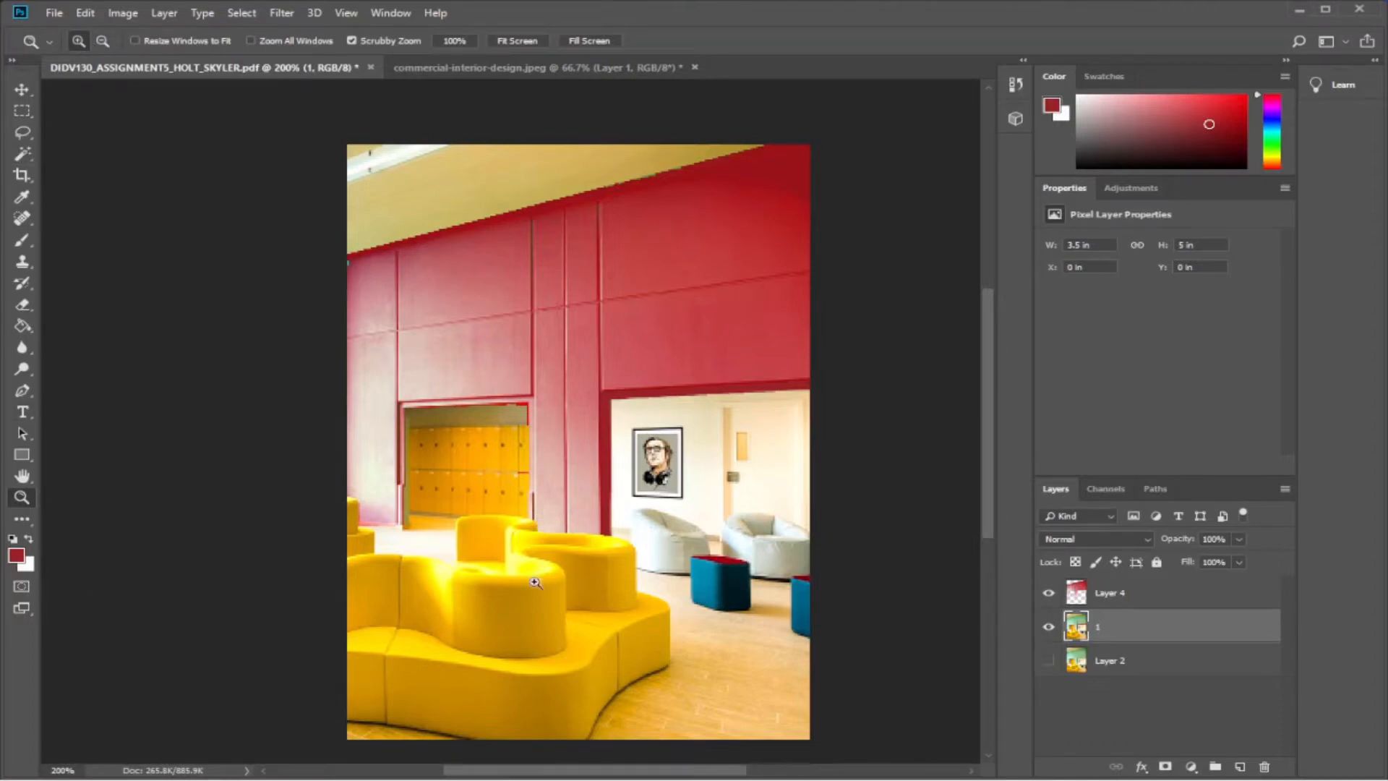
{"action": "left_click", "coordinate": [549, 630]}
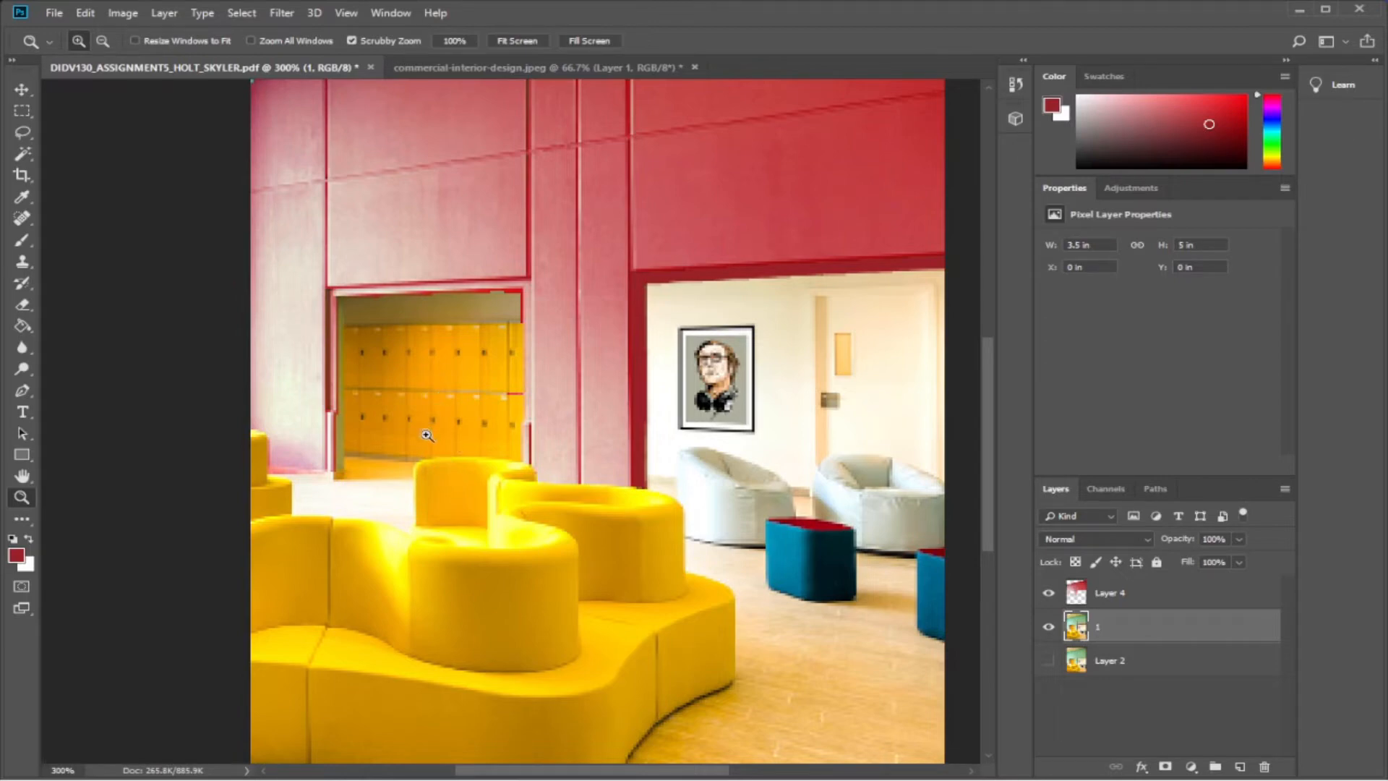
{"action": "left_click", "coordinate": [23, 155]}
{"action": "left_click", "coordinate": [513, 433]}
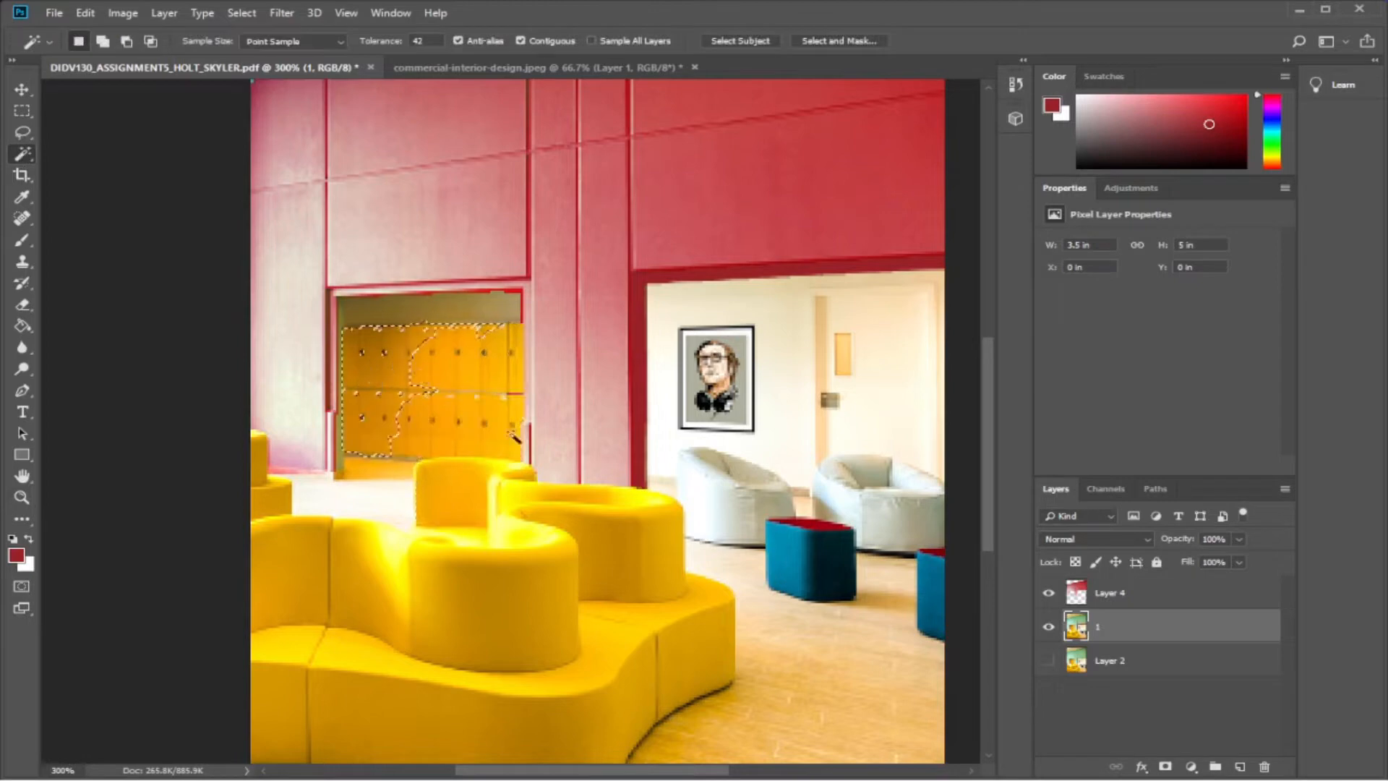
{"action": "left_click", "coordinate": [436, 418]}
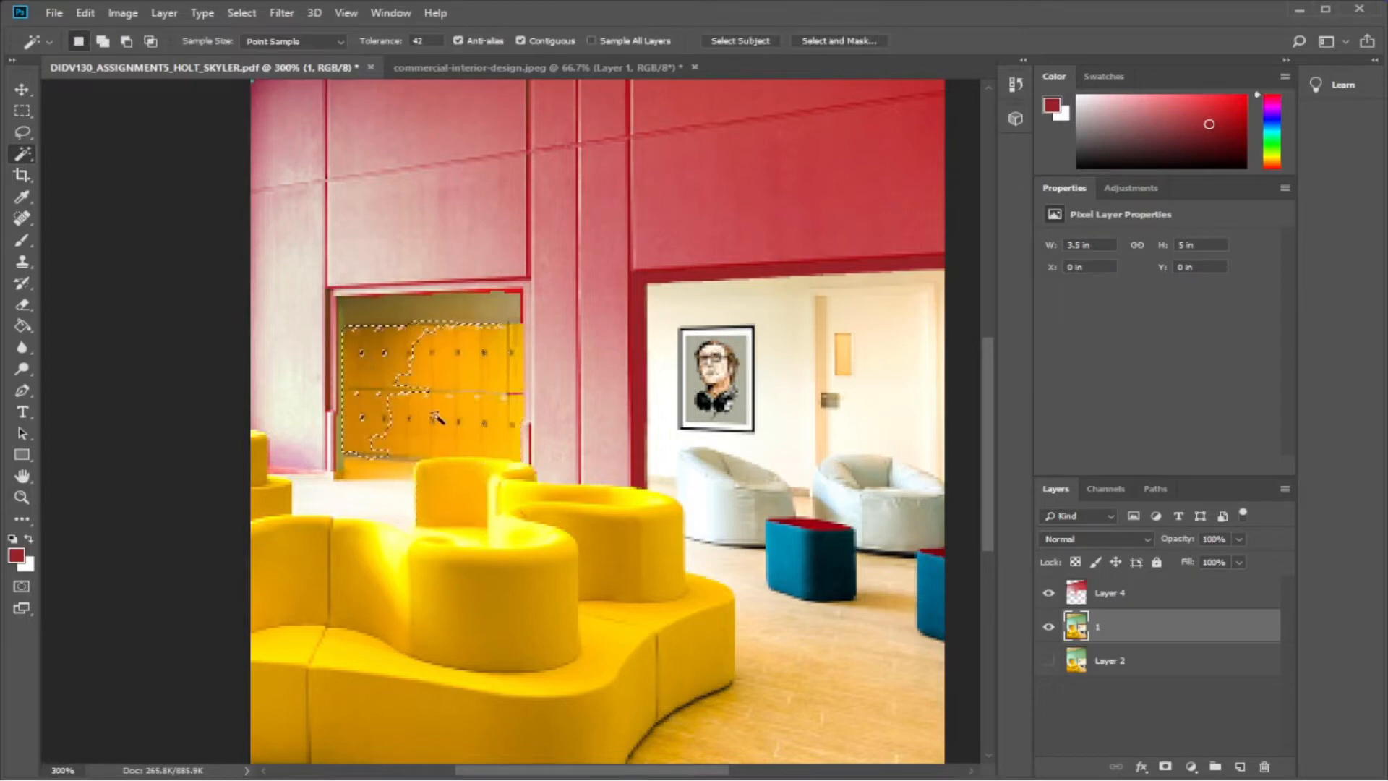
Reselect the lockers with the Magic Wand, sampling the bright orange in the middle of the upper row.
{"action": "scroll", "coordinate": [325, 440], "scroll_direction": "up", "scroll_amount": 1}
{"action": "left_click", "coordinate": [22, 497]}
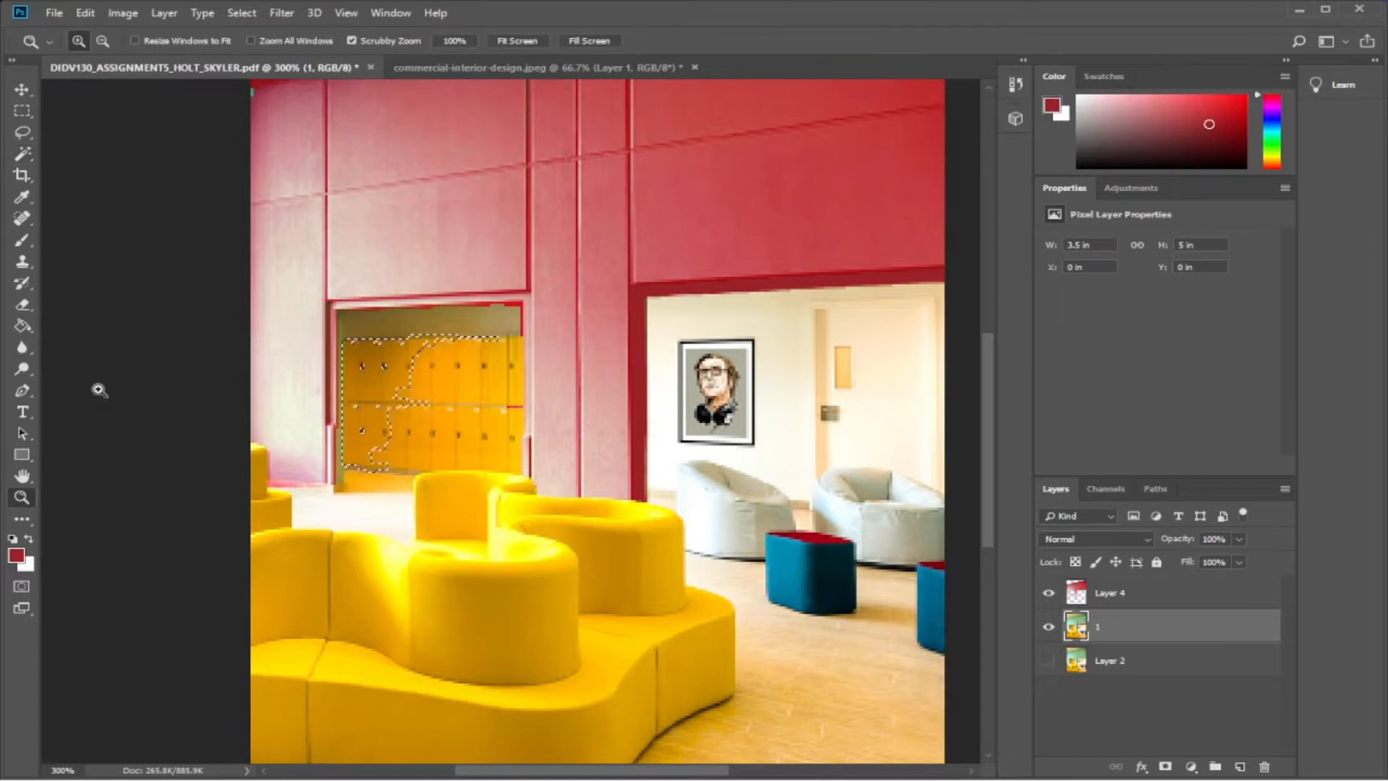
{"action": "left_click", "coordinate": [396, 413]}
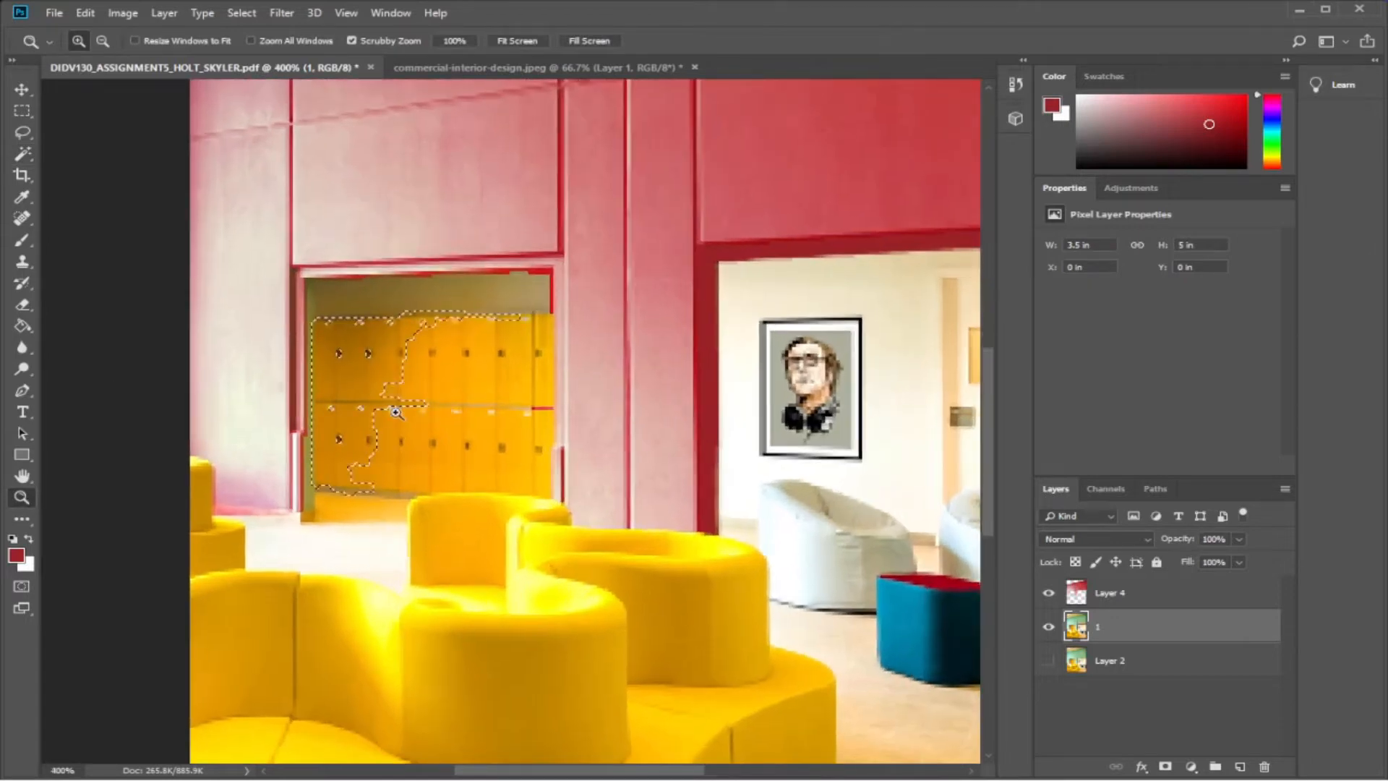
{"action": "left_click", "coordinate": [396, 412]}
{"action": "left_click", "coordinate": [396, 412]}
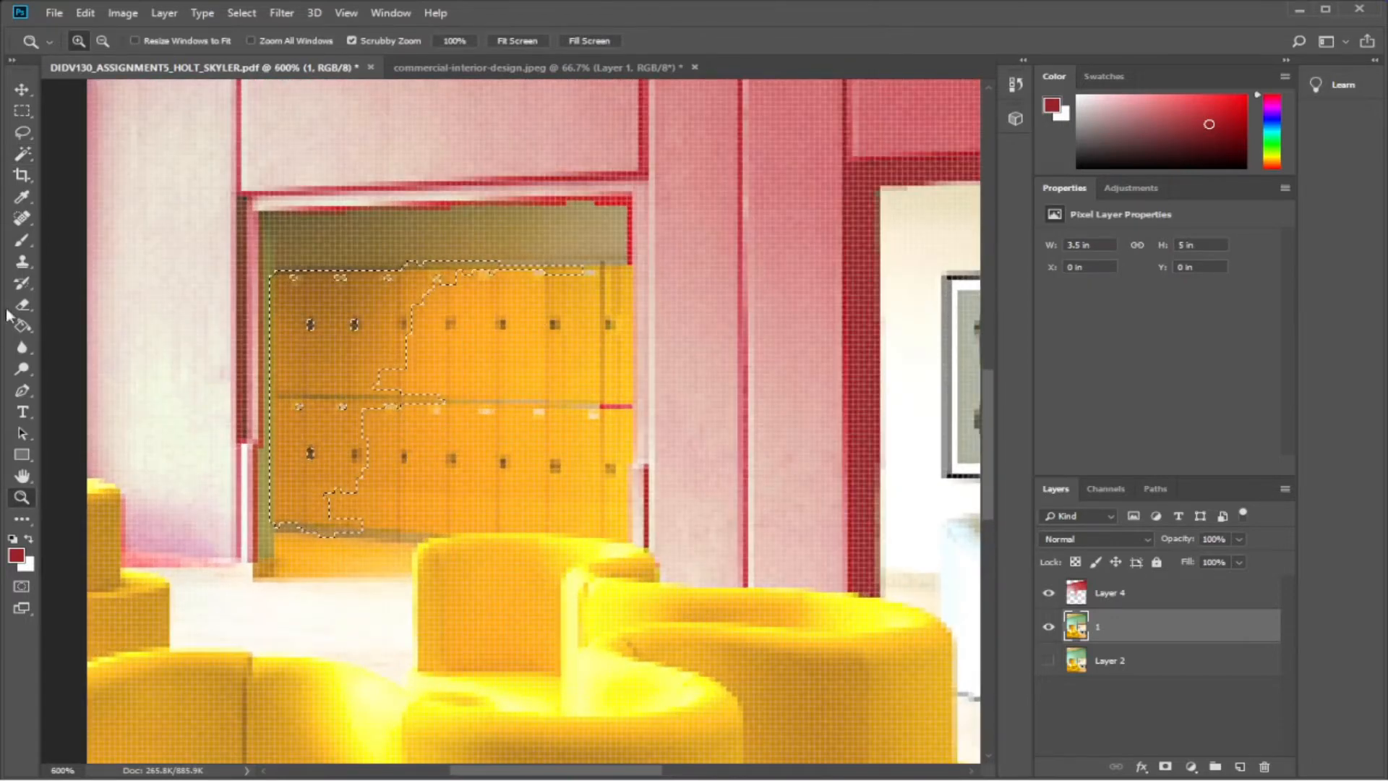
{"action": "left_click", "coordinate": [29, 154]}
{"action": "left_click", "coordinate": [497, 361]}
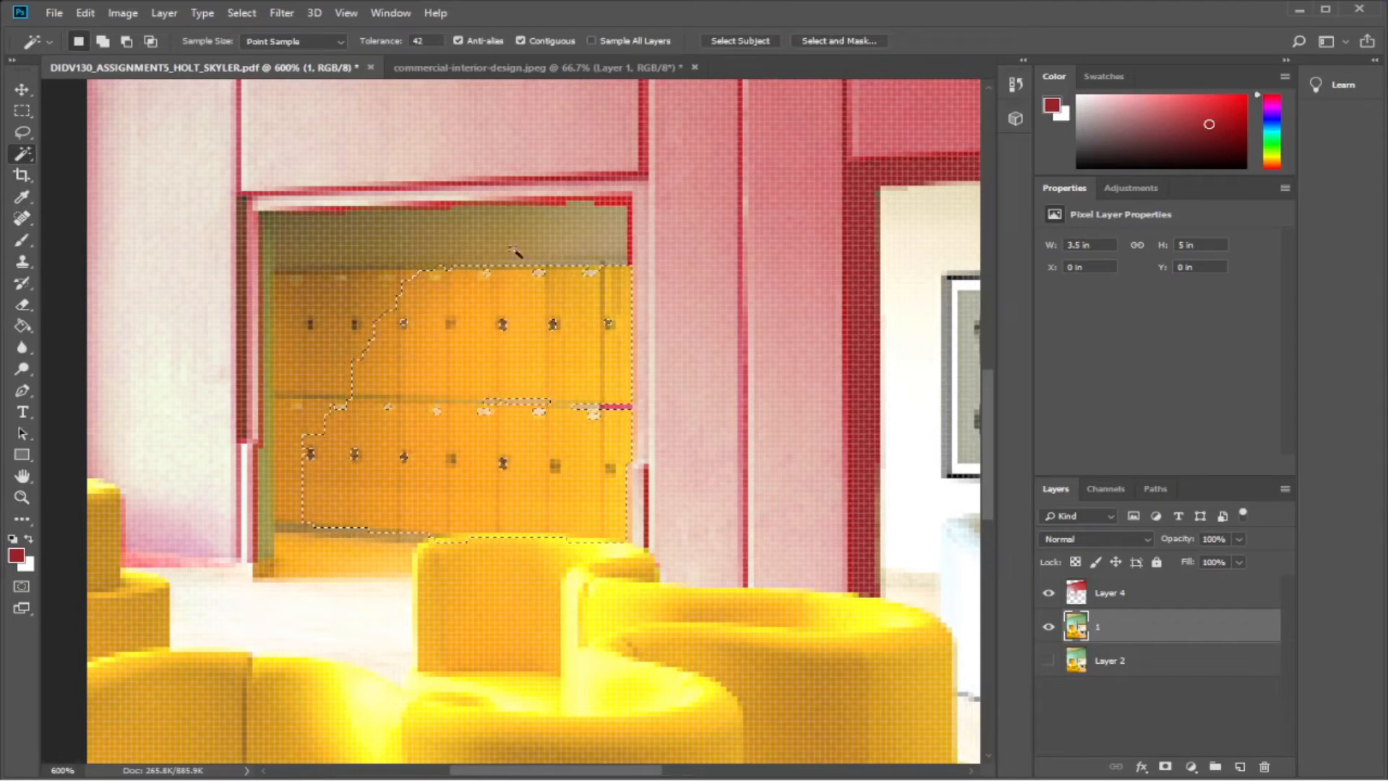
Try reselecting the lower and upper locker rows with the Magic Wand tolerance at 38, then at 33.
{"action": "left_click_drag", "start_coordinate": [384, 41], "coordinate": [381, 41]}
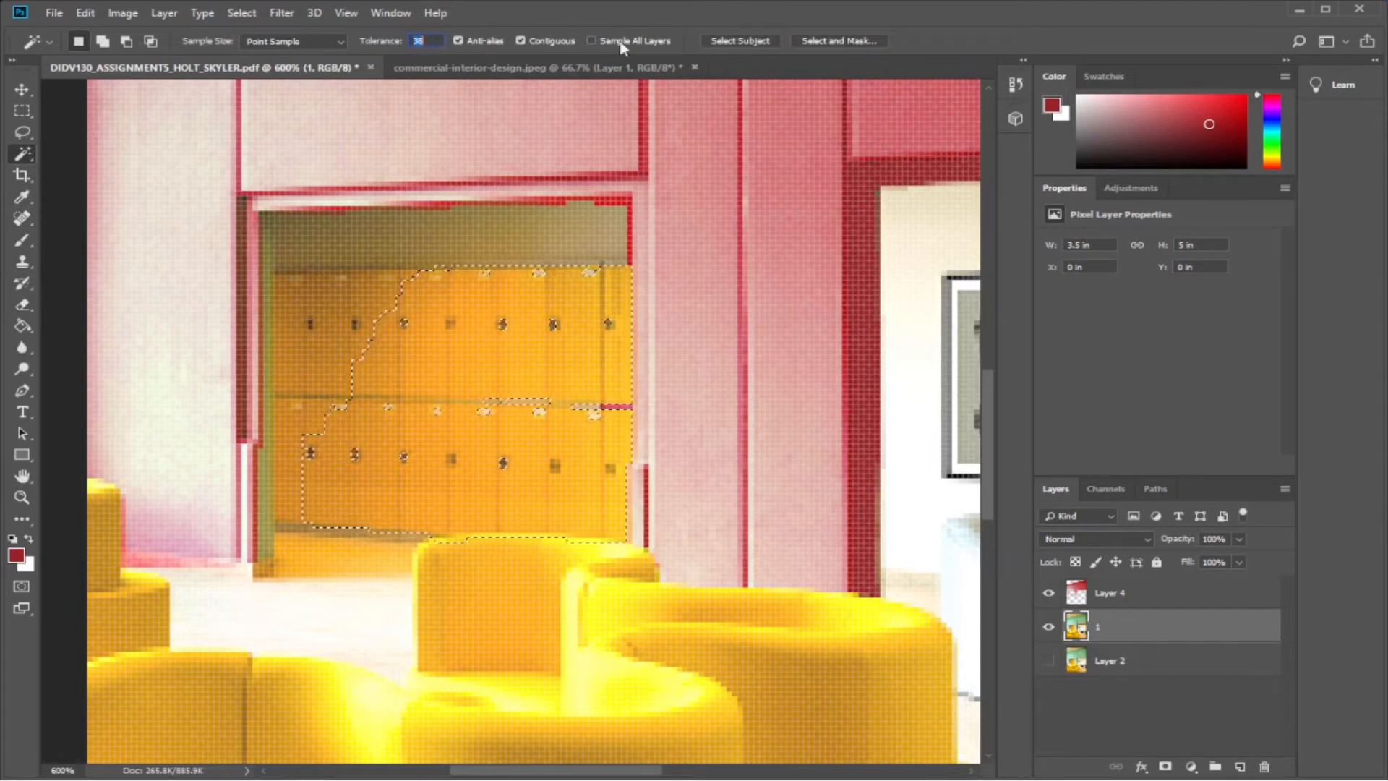
{"action": "left_click", "coordinate": [455, 452]}
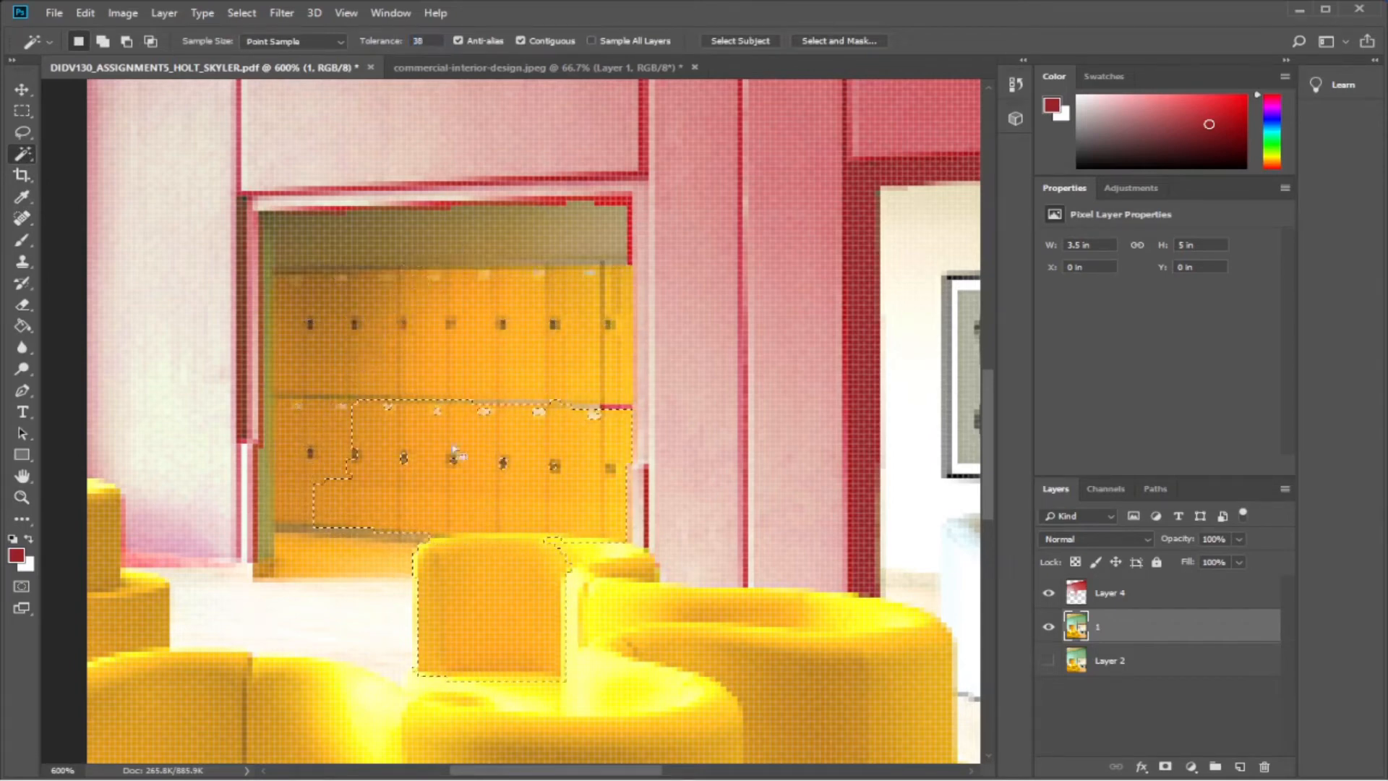
{"action": "left_click", "coordinate": [457, 347]}
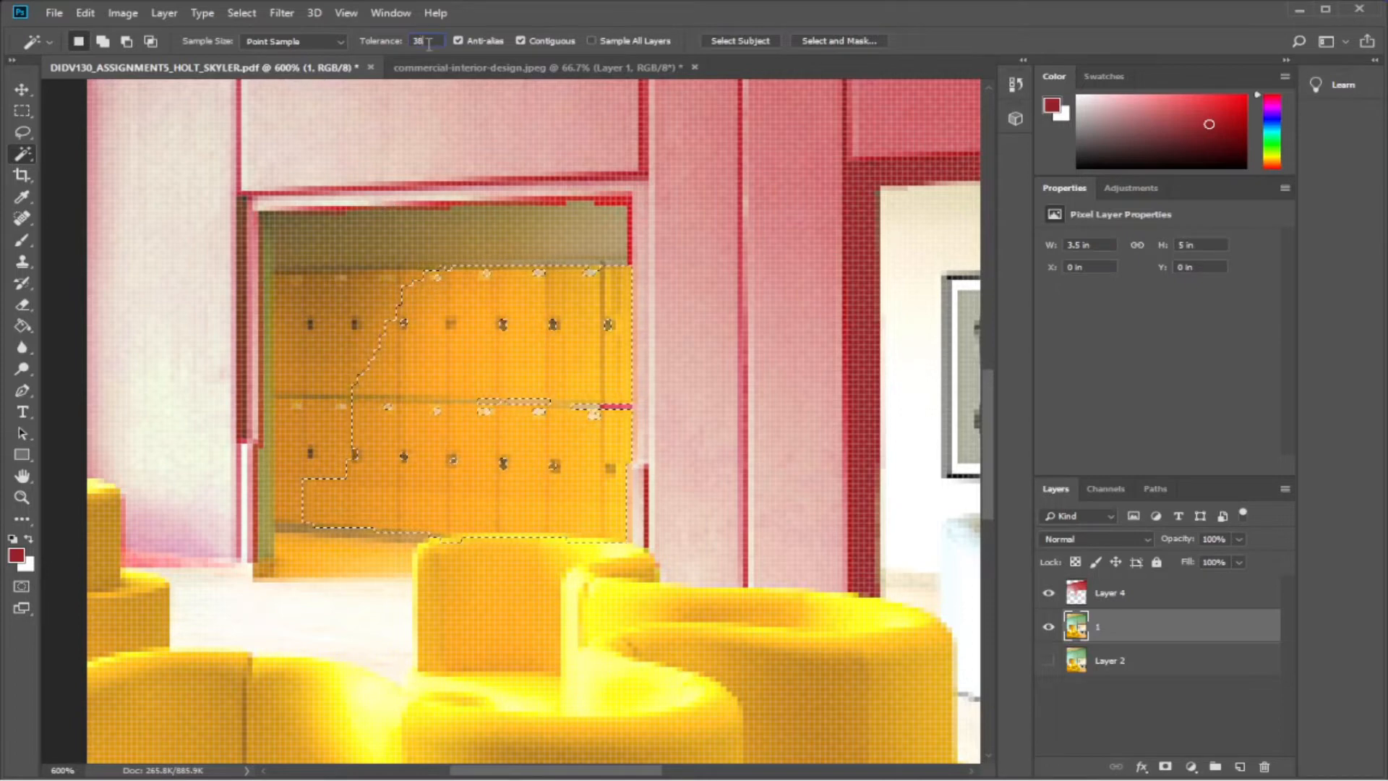
{"action": "type", "text": "33"}
{"action": "left_click", "coordinate": [485, 430]}
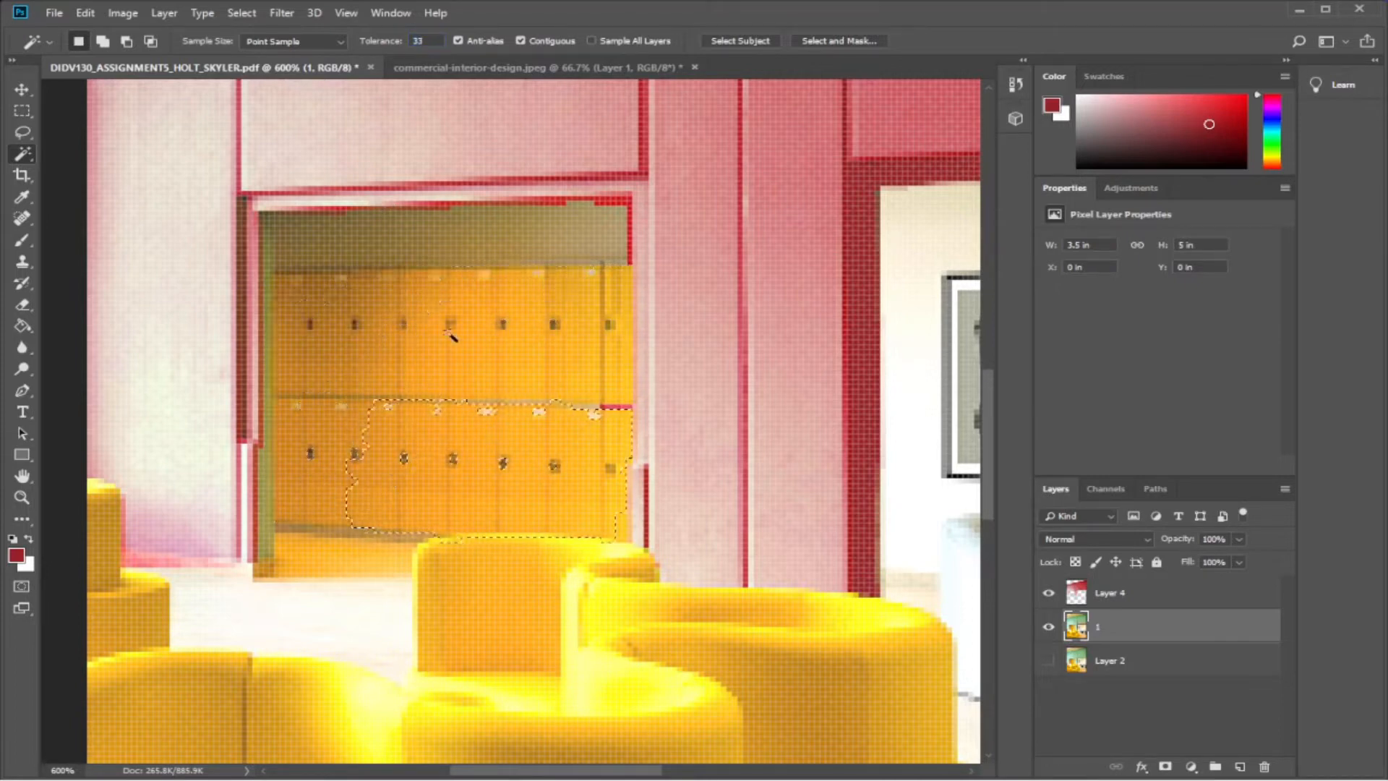
{"action": "left_click", "coordinate": [486, 359]}
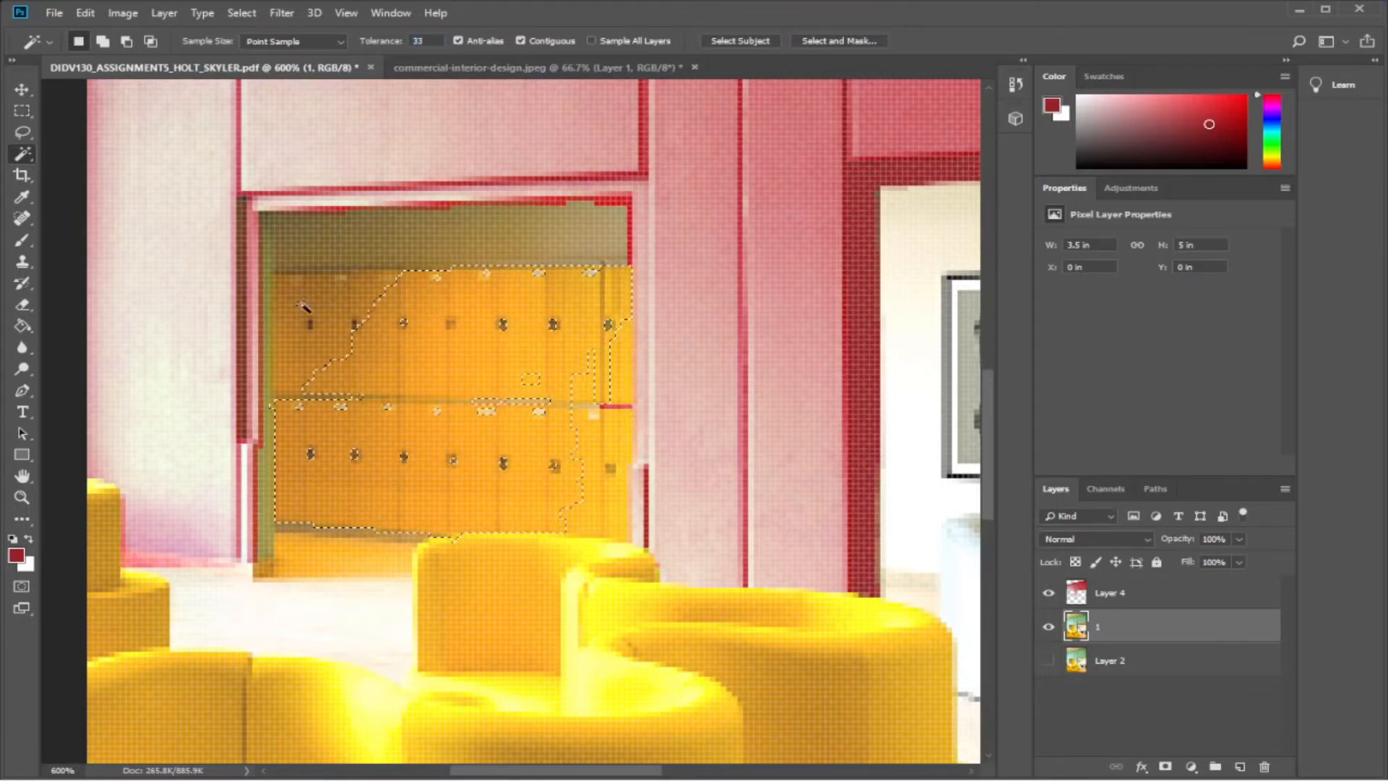
Reduce the Magic Wand tolerance to 25 and try selecting the lockers from different spots.
{"action": "left_click", "coordinate": [492, 457]}
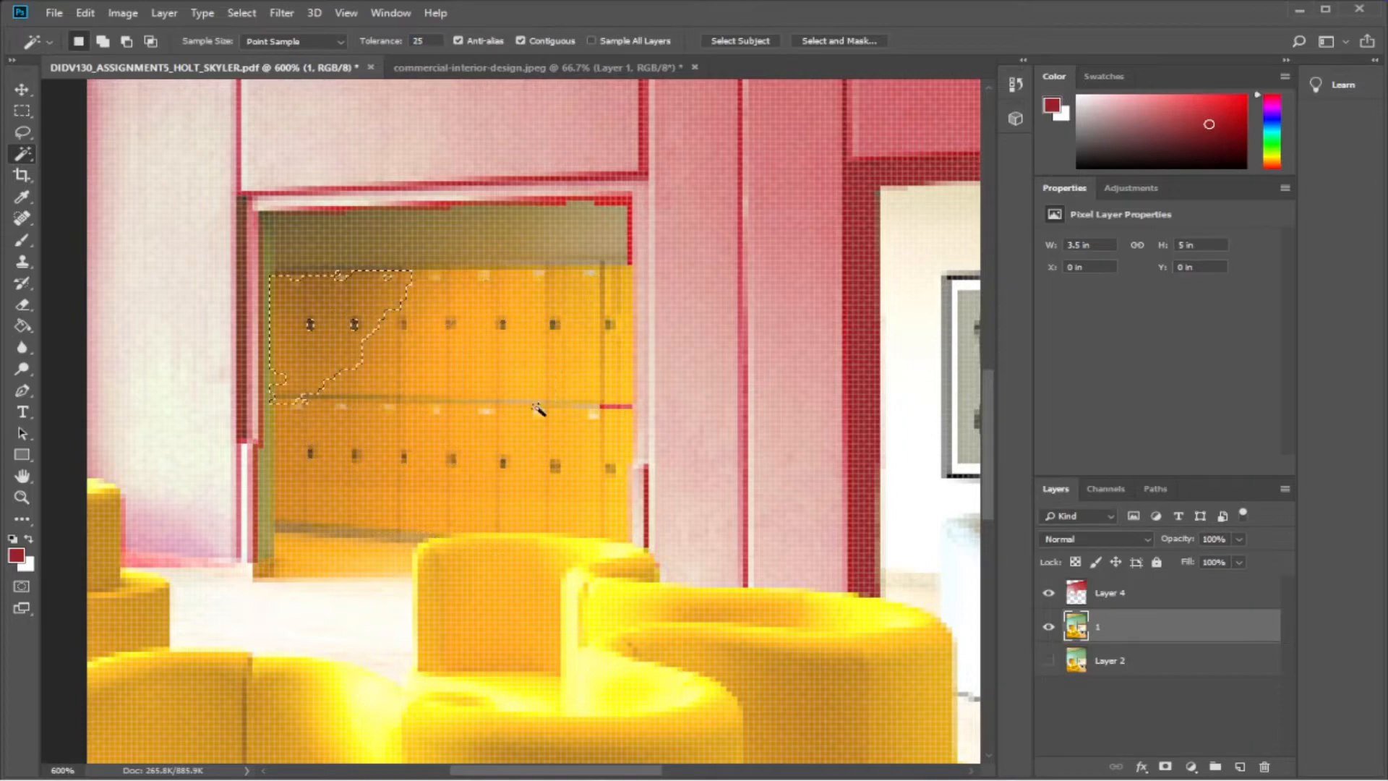
{"action": "left_click", "coordinate": [613, 470]}
{"action": "left_click", "coordinate": [450, 346]}
{"action": "scroll", "coordinate": [434, 390], "scroll_direction": "up", "scroll_amount": 1}
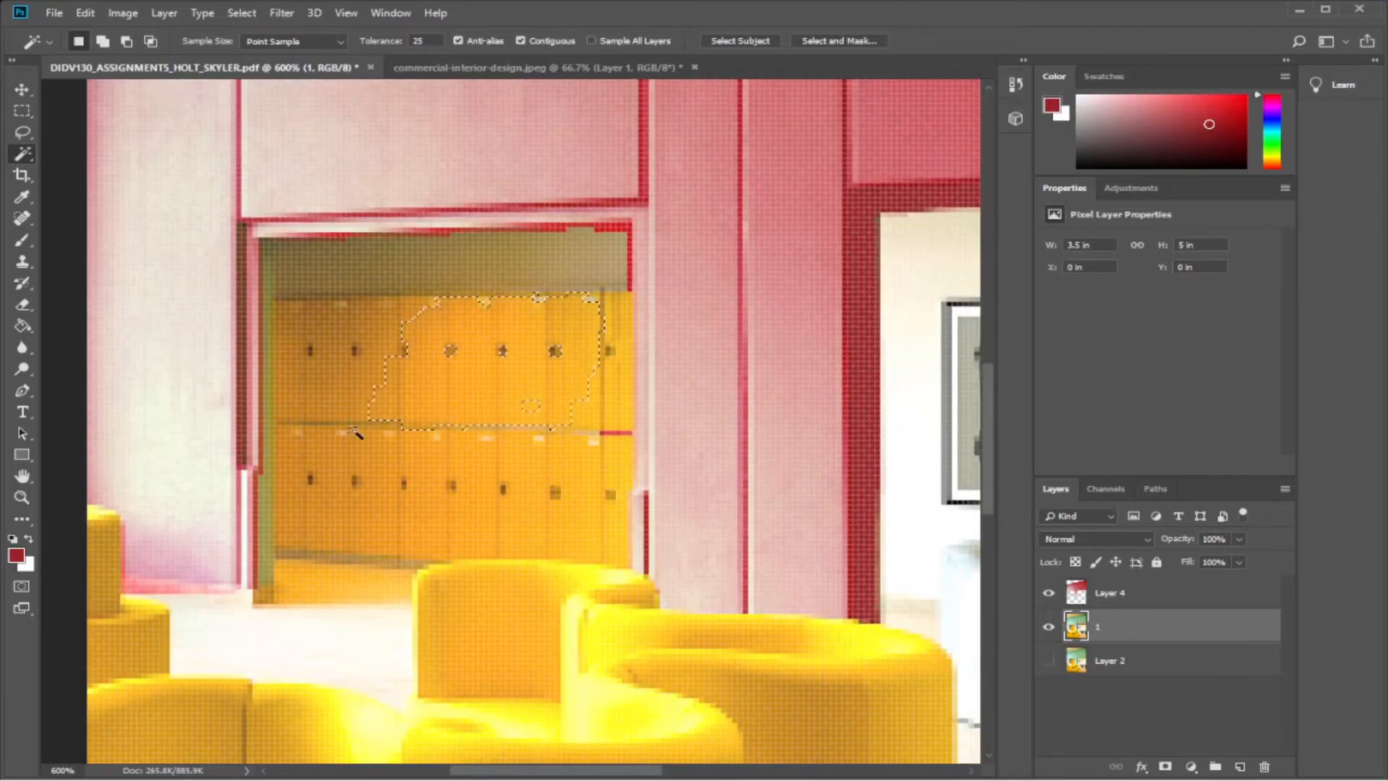
Try selecting the lower locker row, then the upper row, up close with the Magic Wand at tolerance 25.
{"action": "left_click", "coordinate": [22, 497]}
{"action": "left_click_drag", "start_coordinate": [413, 457], "coordinate": [499, 489]}
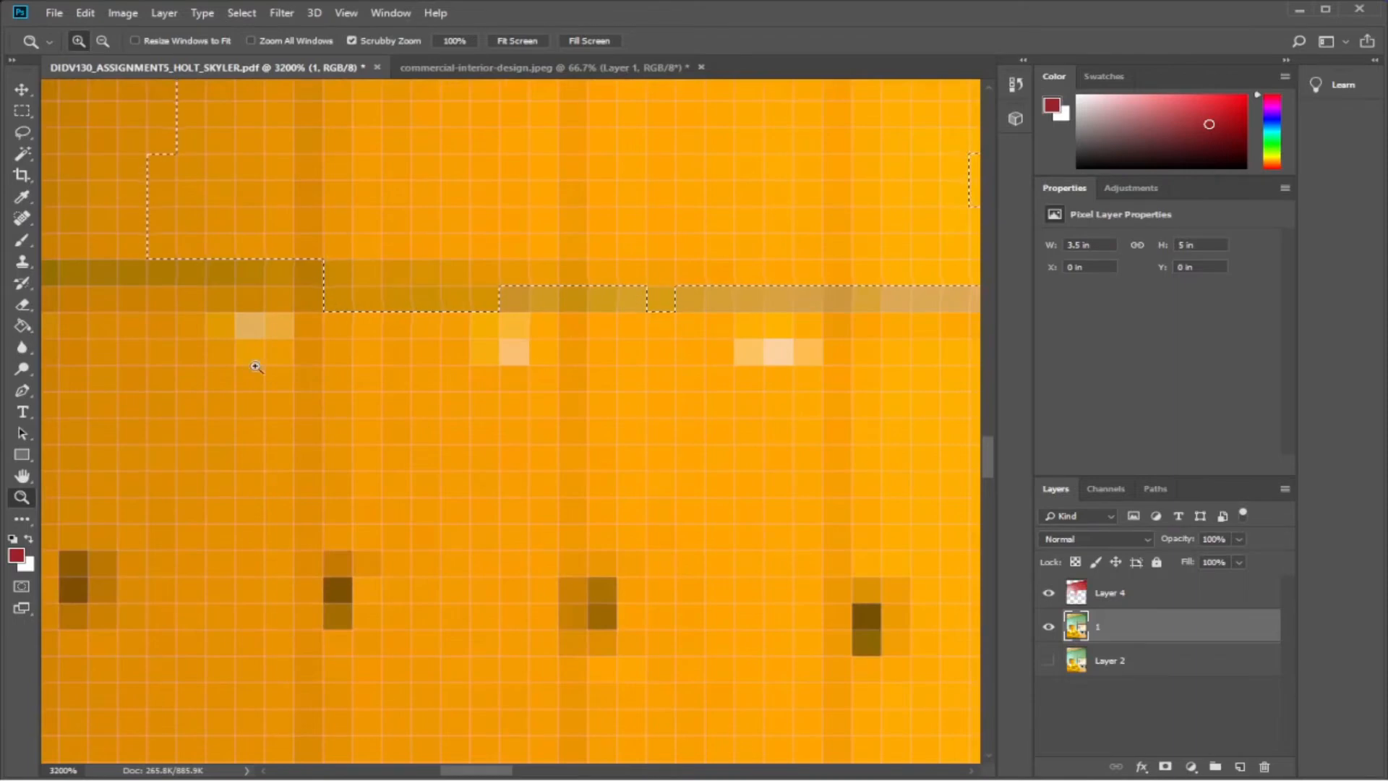
{"action": "left_click", "coordinate": [102, 41]}
{"action": "left_click", "coordinate": [458, 470]}
{"action": "left_click", "coordinate": [458, 470]}
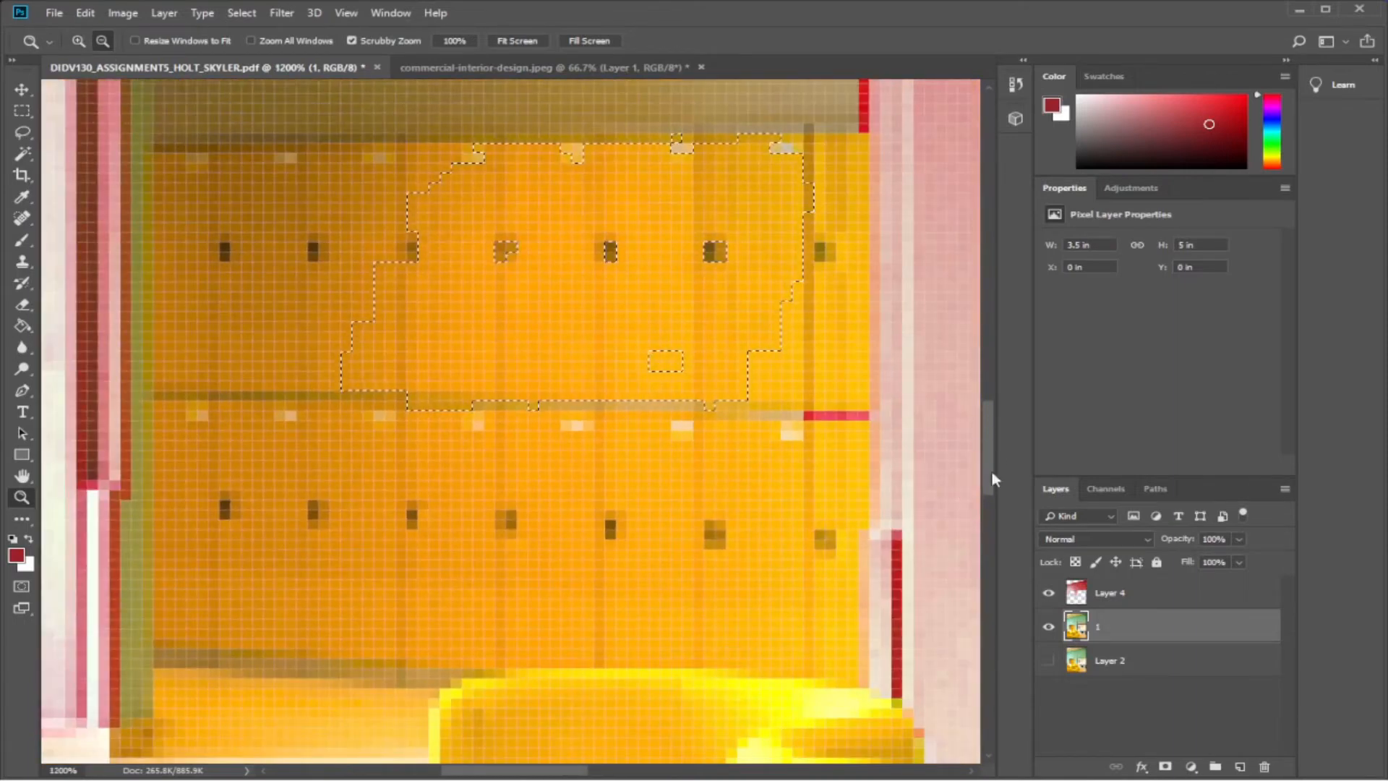
{"action": "left_click_drag", "start_coordinate": [991, 468], "coordinate": [994, 458]}
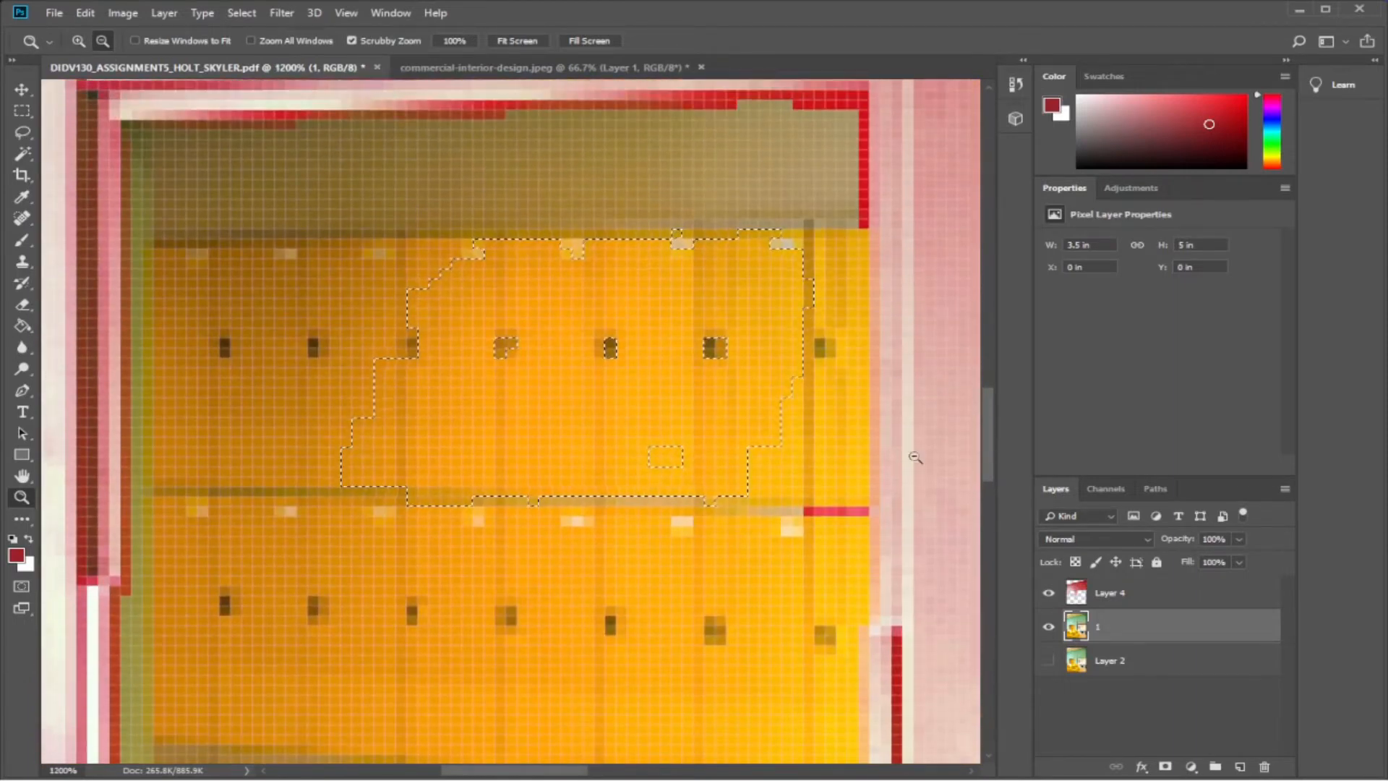
{"action": "left_click", "coordinate": [24, 156]}
{"action": "left_click", "coordinate": [471, 714]}
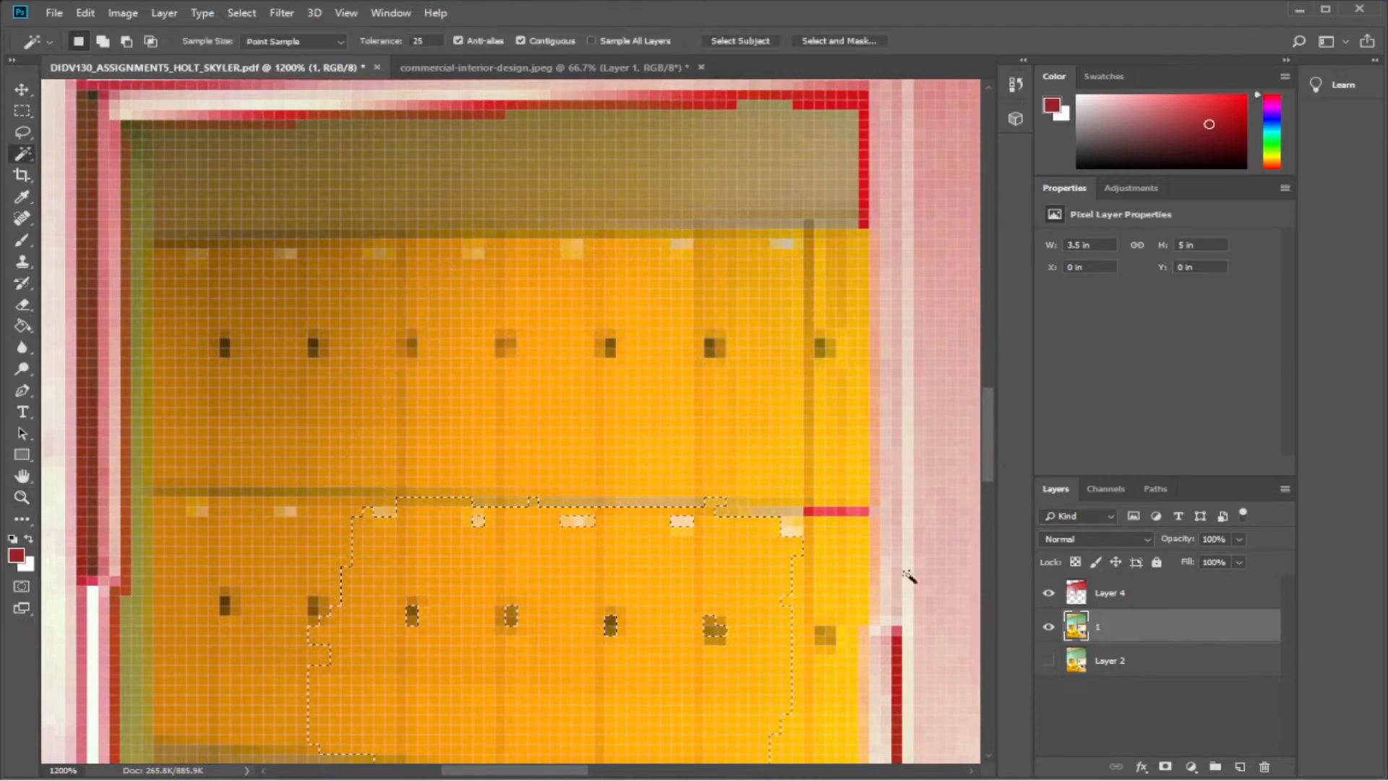
{"action": "mouse_move", "coordinate": [985, 459]}
{"action": "left_mouse_down"}
{"action": "mouse_move", "coordinate": [987, 475]}
{"action": "mouse_move", "coordinate": [992, 429]}
{"action": "mouse_move", "coordinate": [1000, 443]}
{"action": "left_mouse_up"}
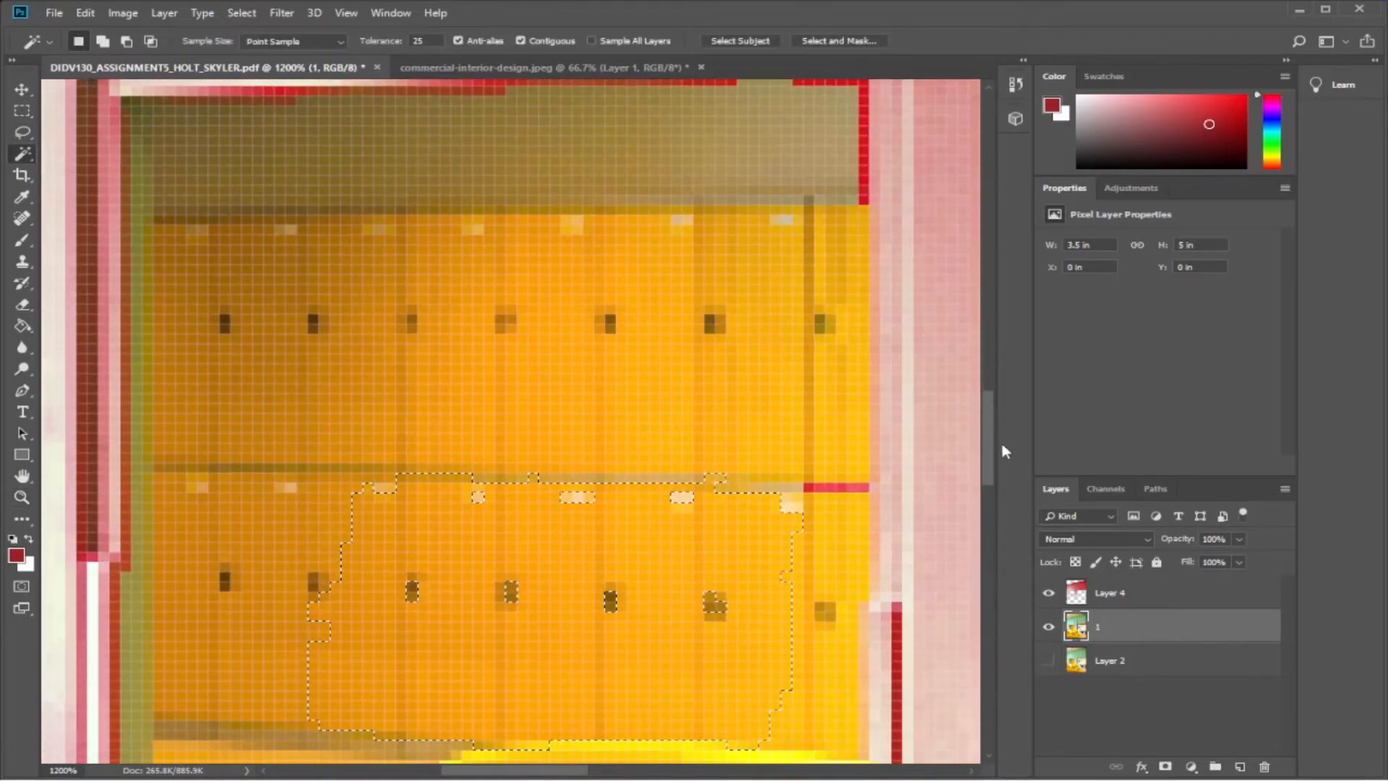
{"action": "left_click", "coordinate": [502, 376]}
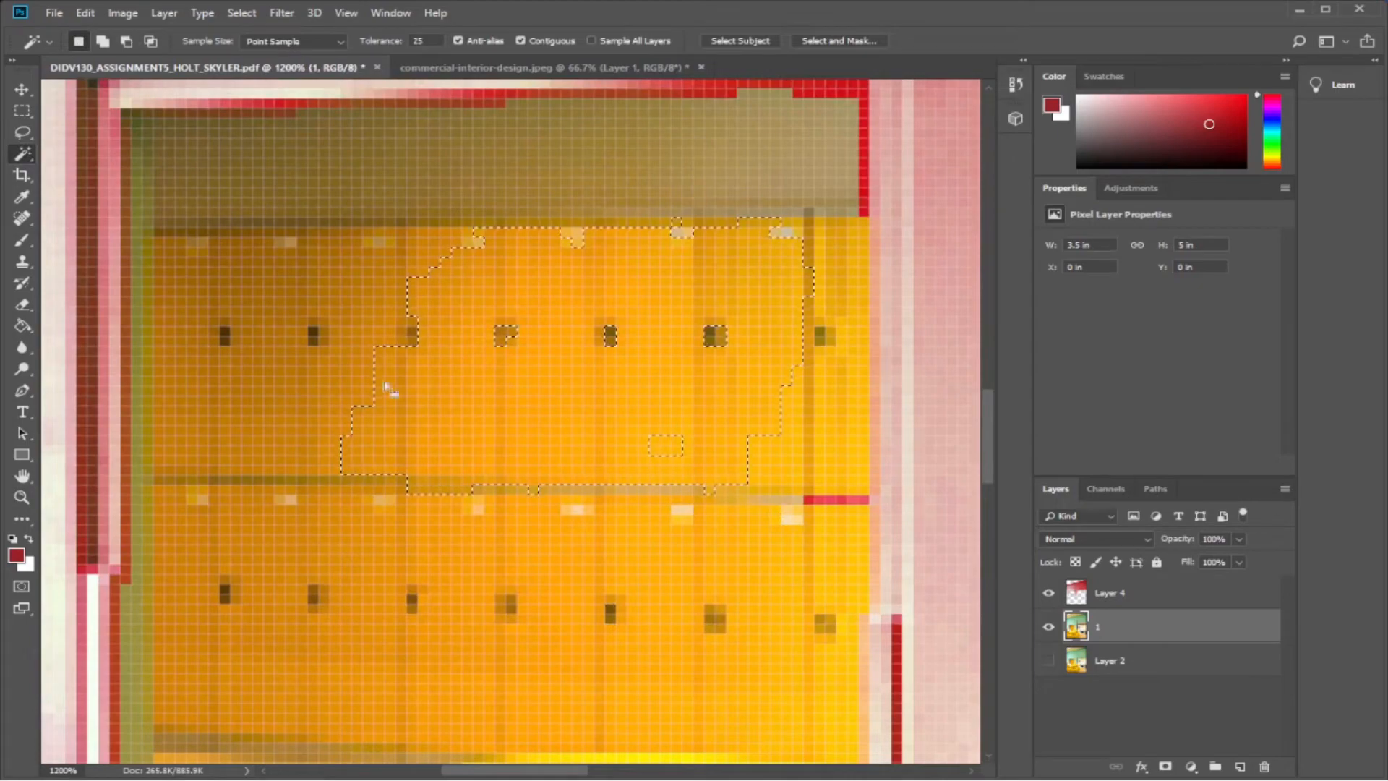
Set the Magic Wand tolerance back to 42 and reselect the lockers across both rows.
{"action": "left_click", "coordinate": [430, 44]}
{"action": "type", "text": "42"}
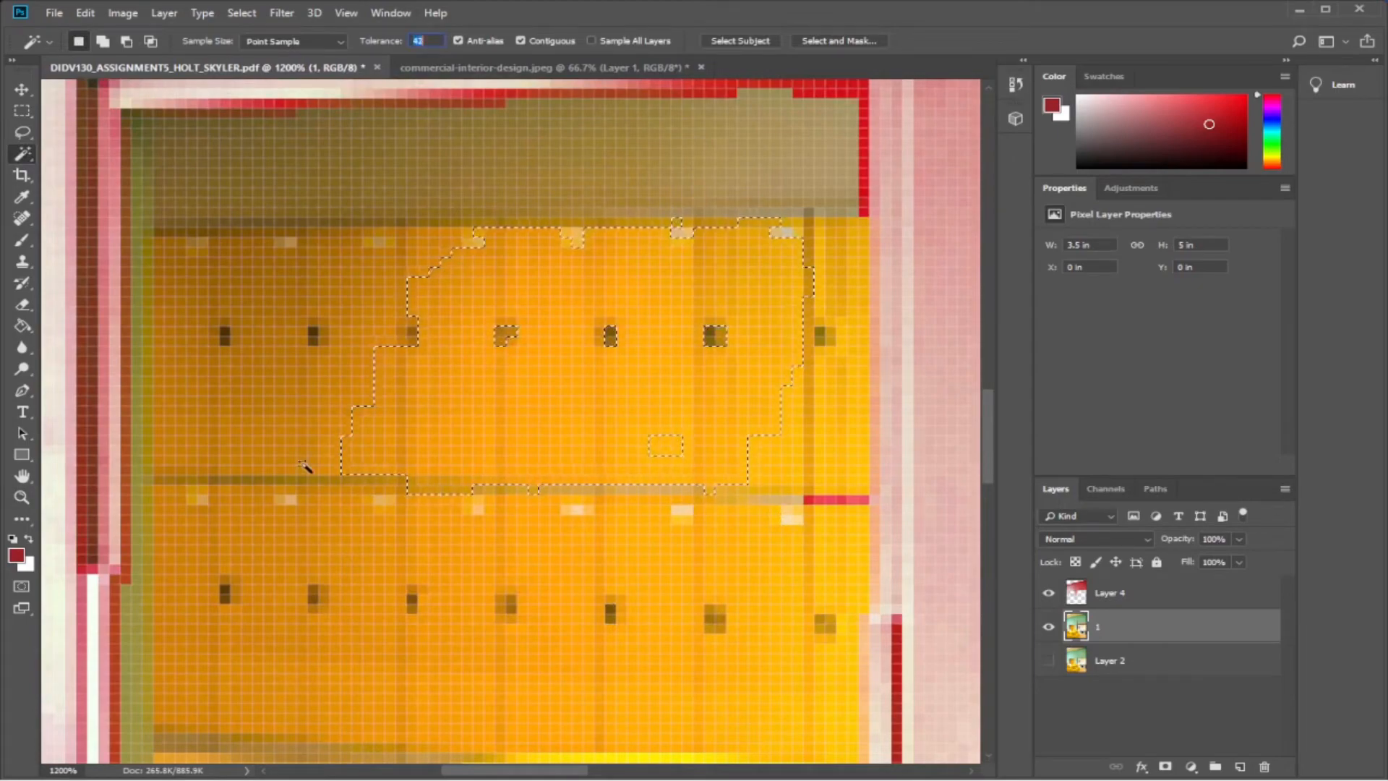
{"action": "left_click", "coordinate": [260, 443]}
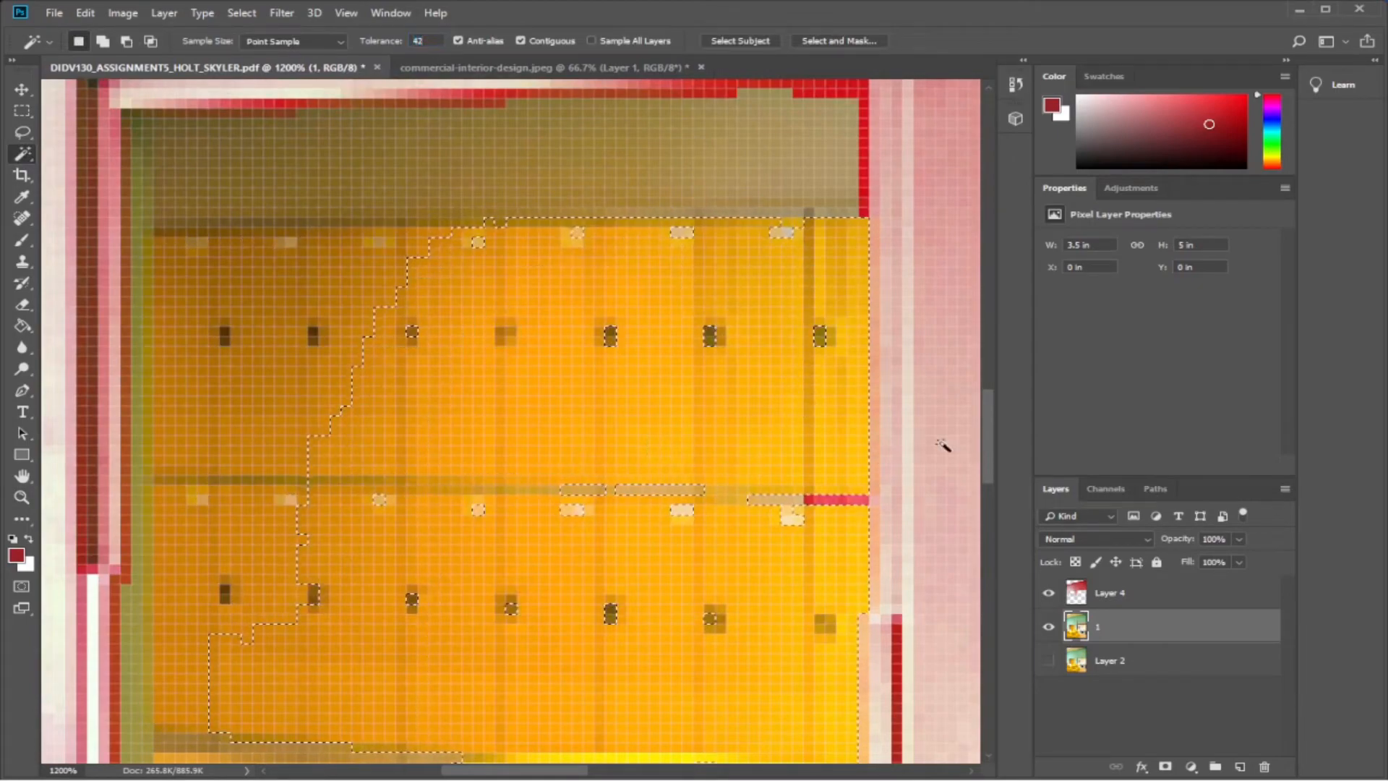
{"action": "left_click_drag", "start_coordinate": [986, 431], "coordinate": [992, 460]}
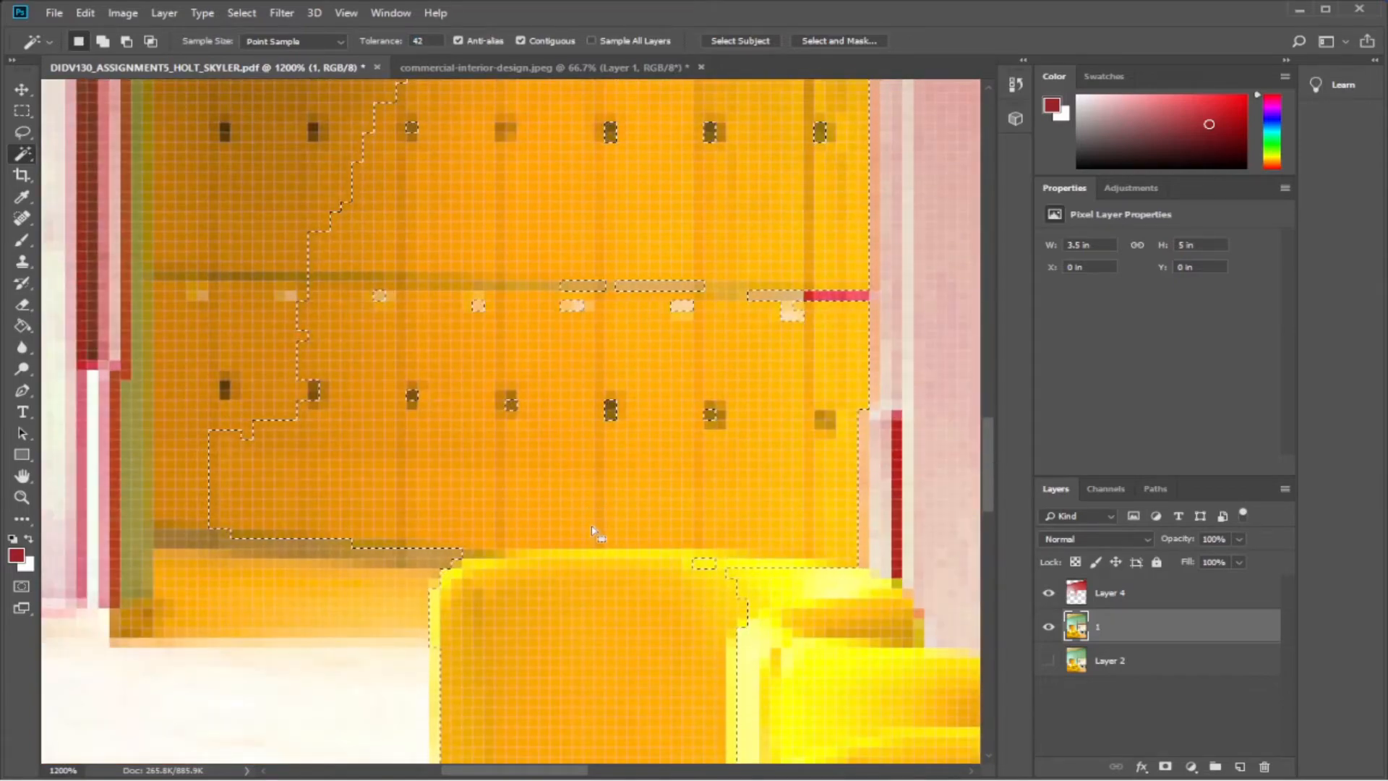
{"action": "scroll", "coordinate": [984, 526], "scroll_direction": "down", "scroll_amount": 1}
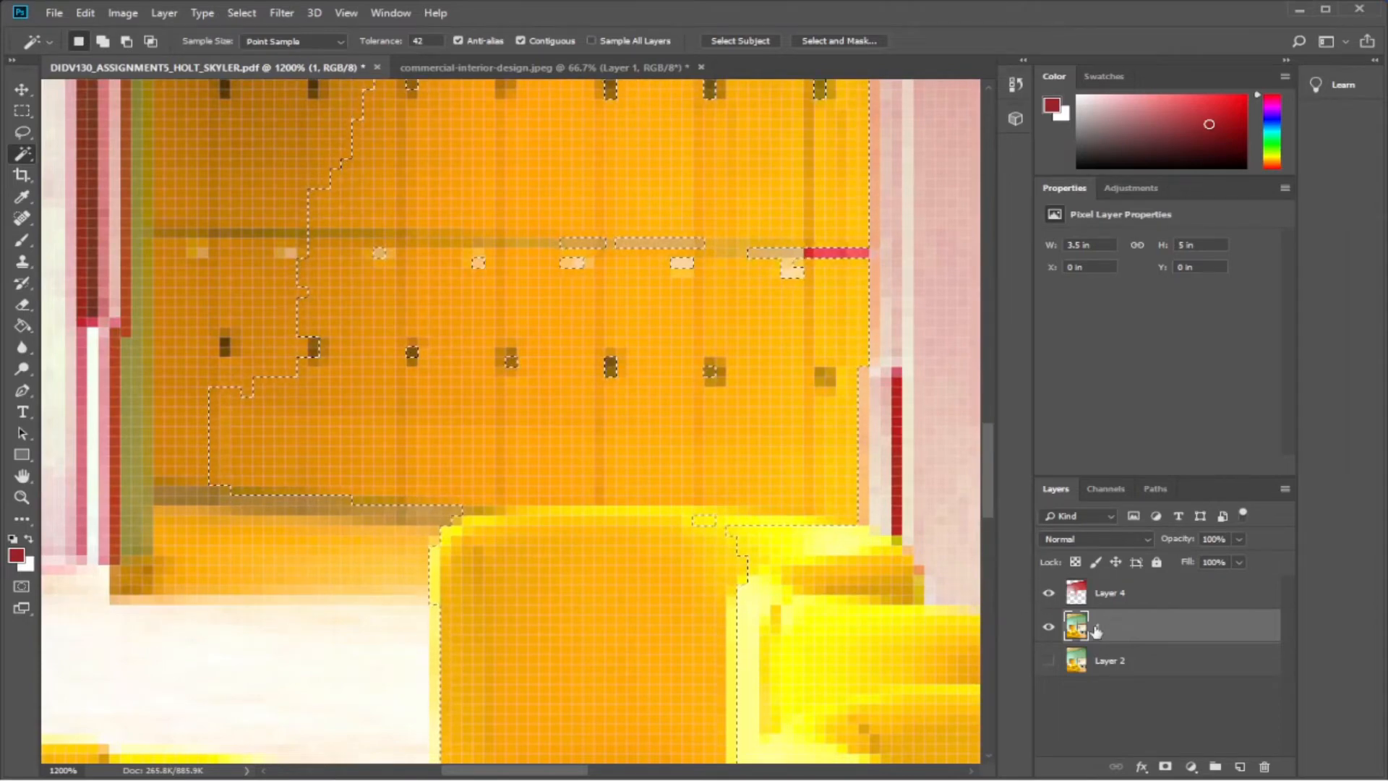
Set the Magic Wand tolerance to 25 and try selecting the lockers from several spots in both rows.
{"action": "left_click_drag", "start_coordinate": [994, 500], "coordinate": [997, 474]}
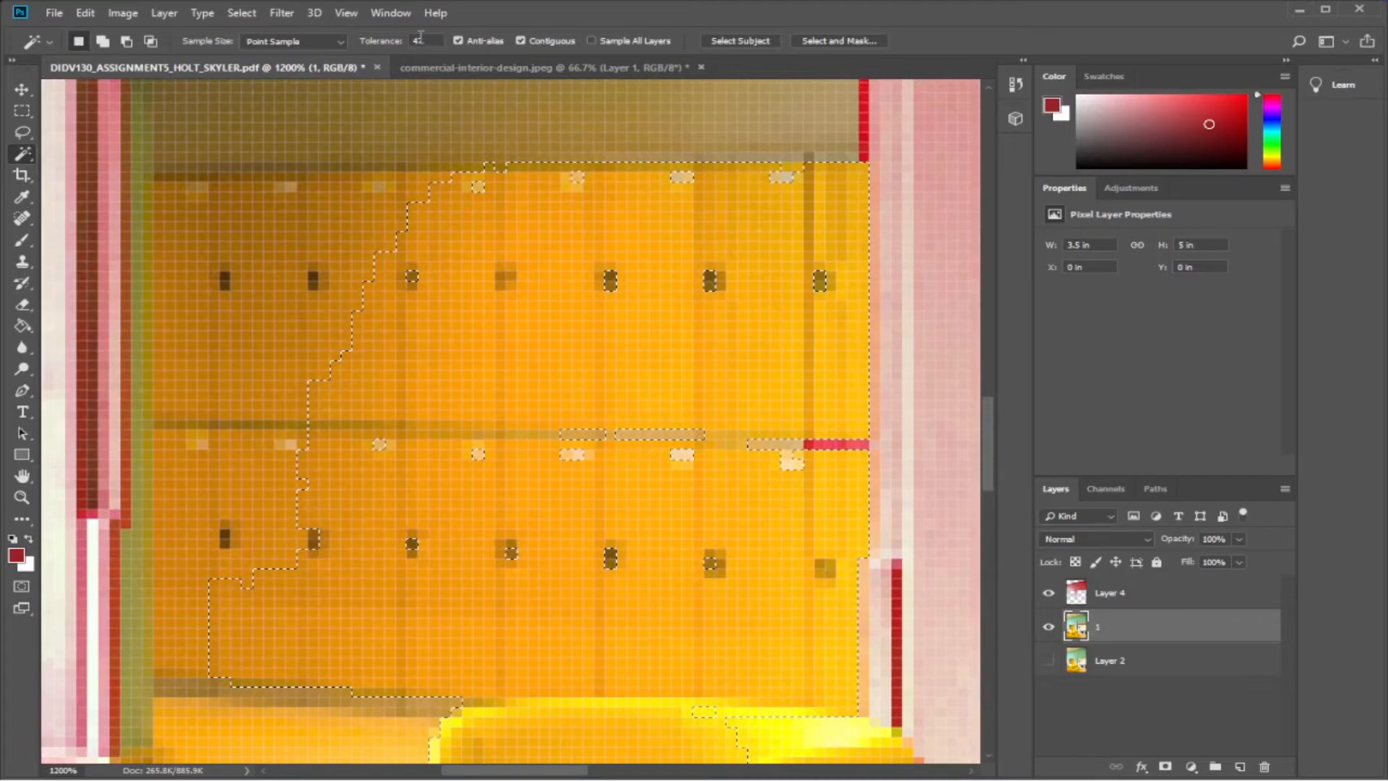
{"action": "left_click_drag", "start_coordinate": [398, 44], "coordinate": [387, 43]}
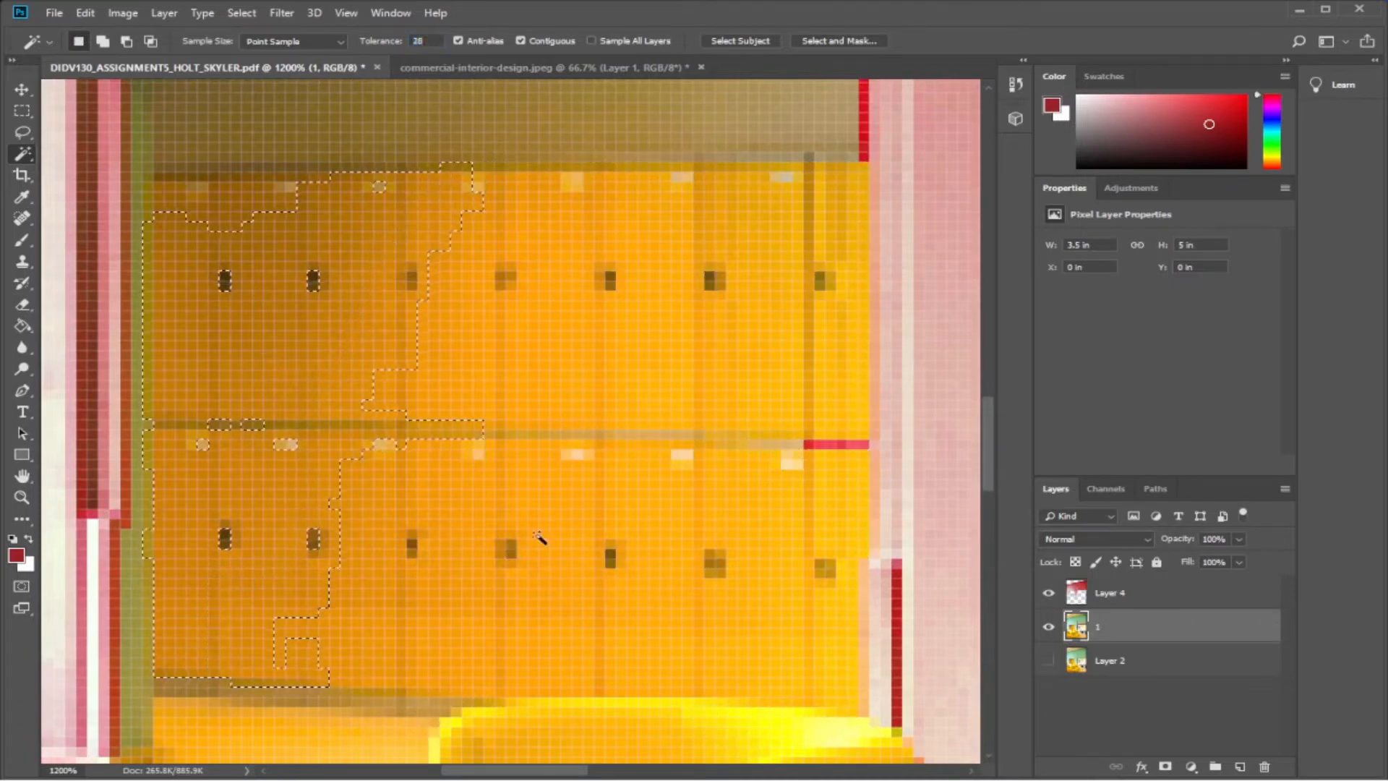
{"action": "left_click", "coordinate": [542, 544]}
{"action": "type", "text": "25"}
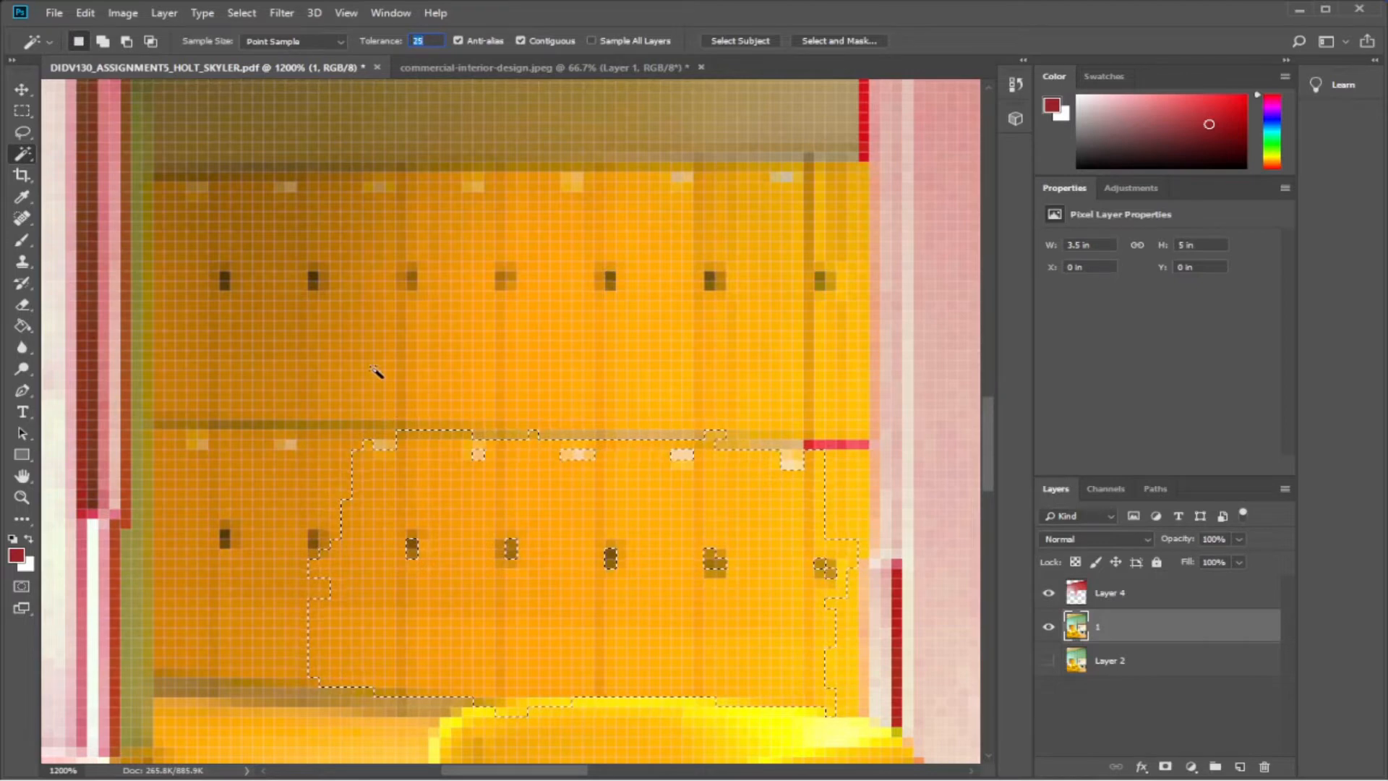
{"action": "left_click", "coordinate": [571, 593]}
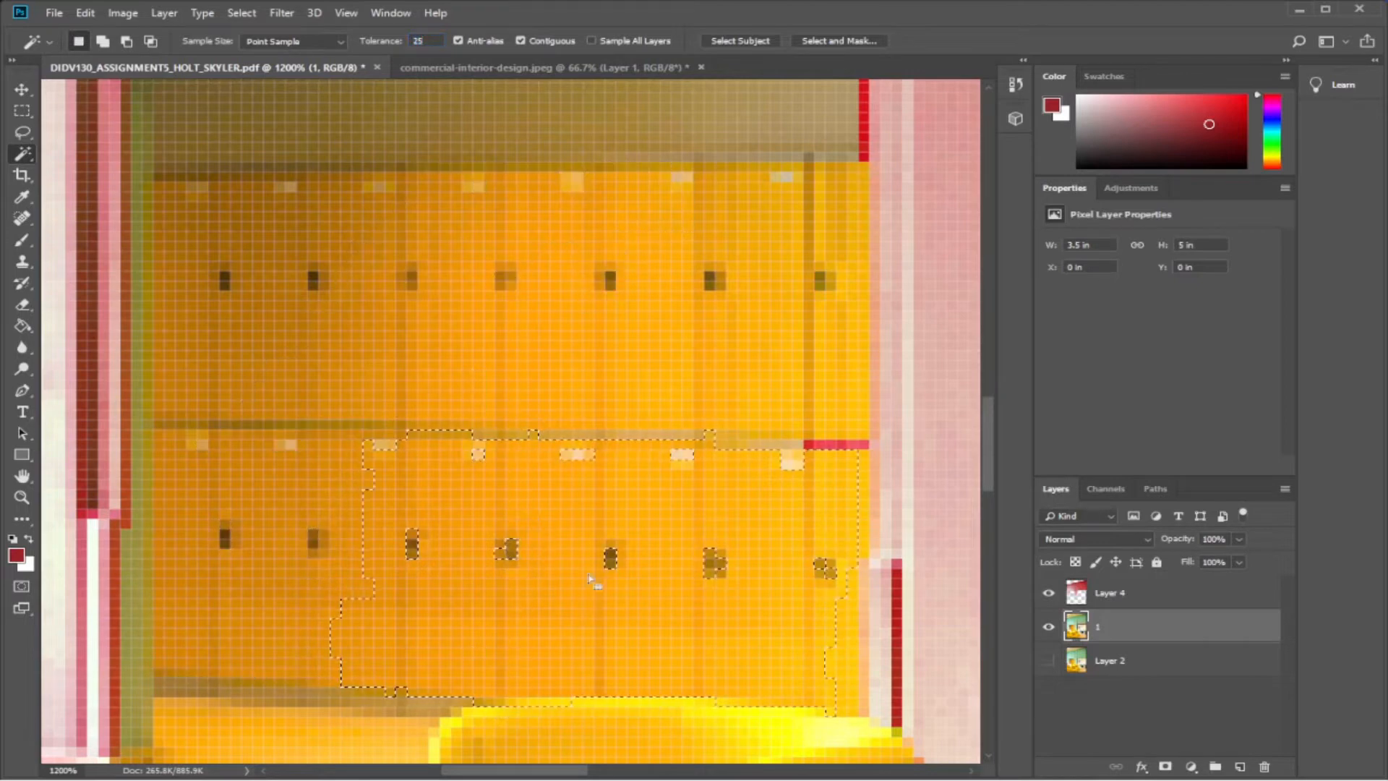
{"action": "left_click", "coordinate": [544, 380]}
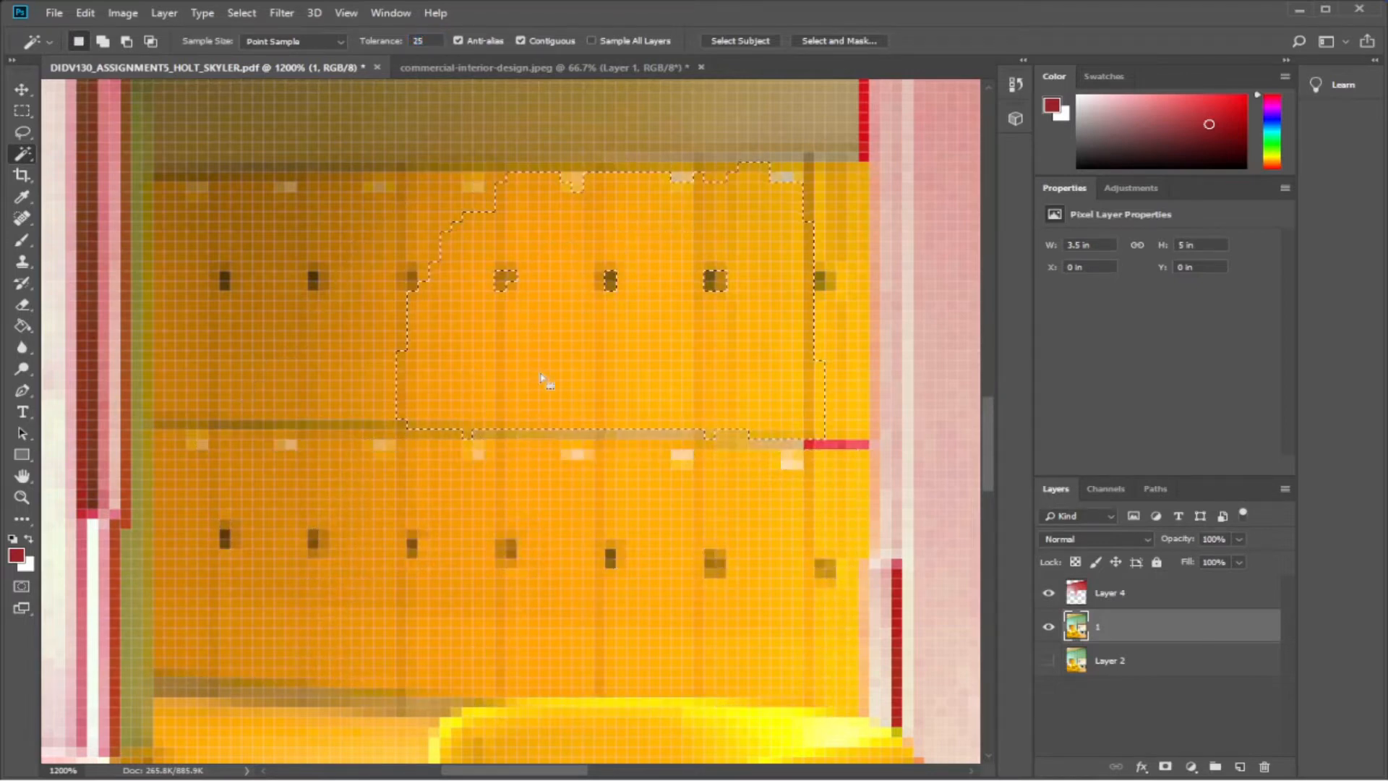
{"action": "left_click", "coordinate": [232, 295]}
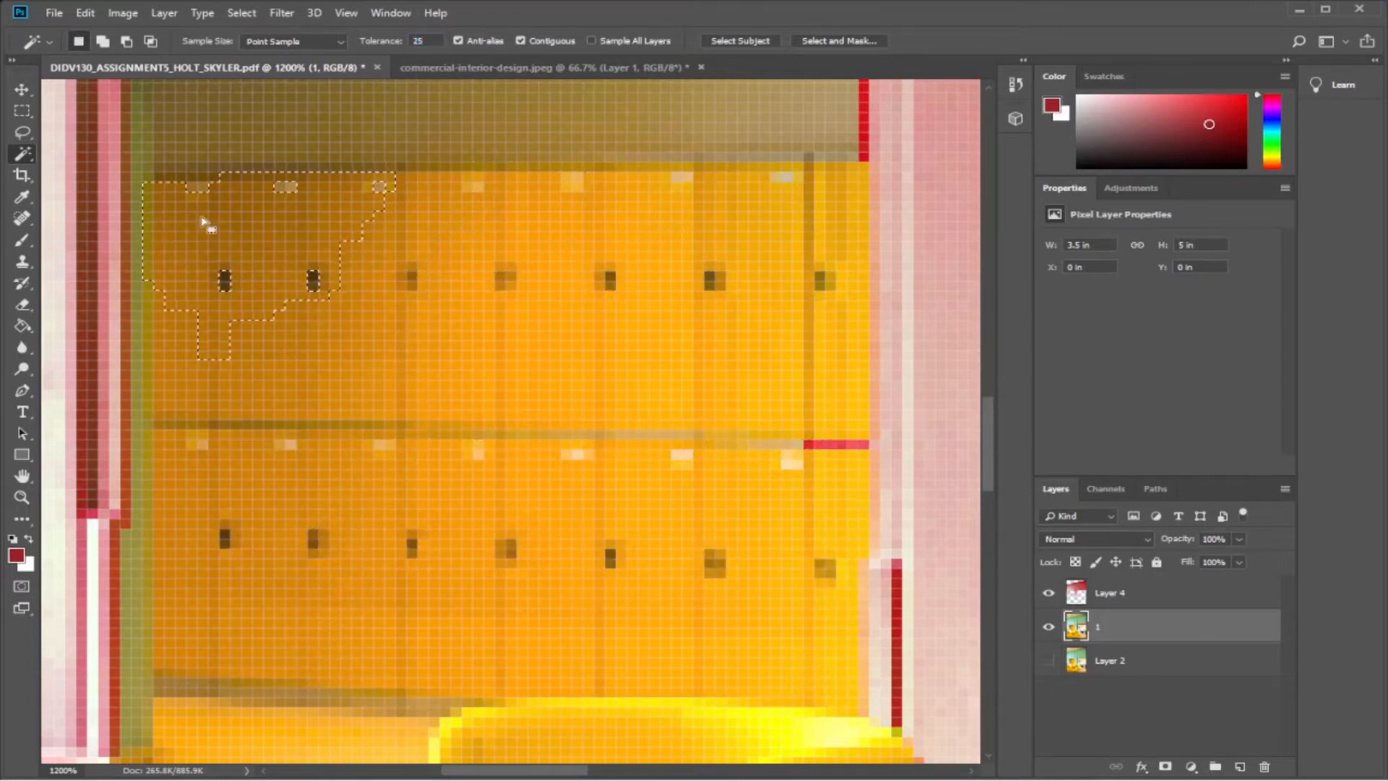
{"action": "left_click", "coordinate": [199, 588]}
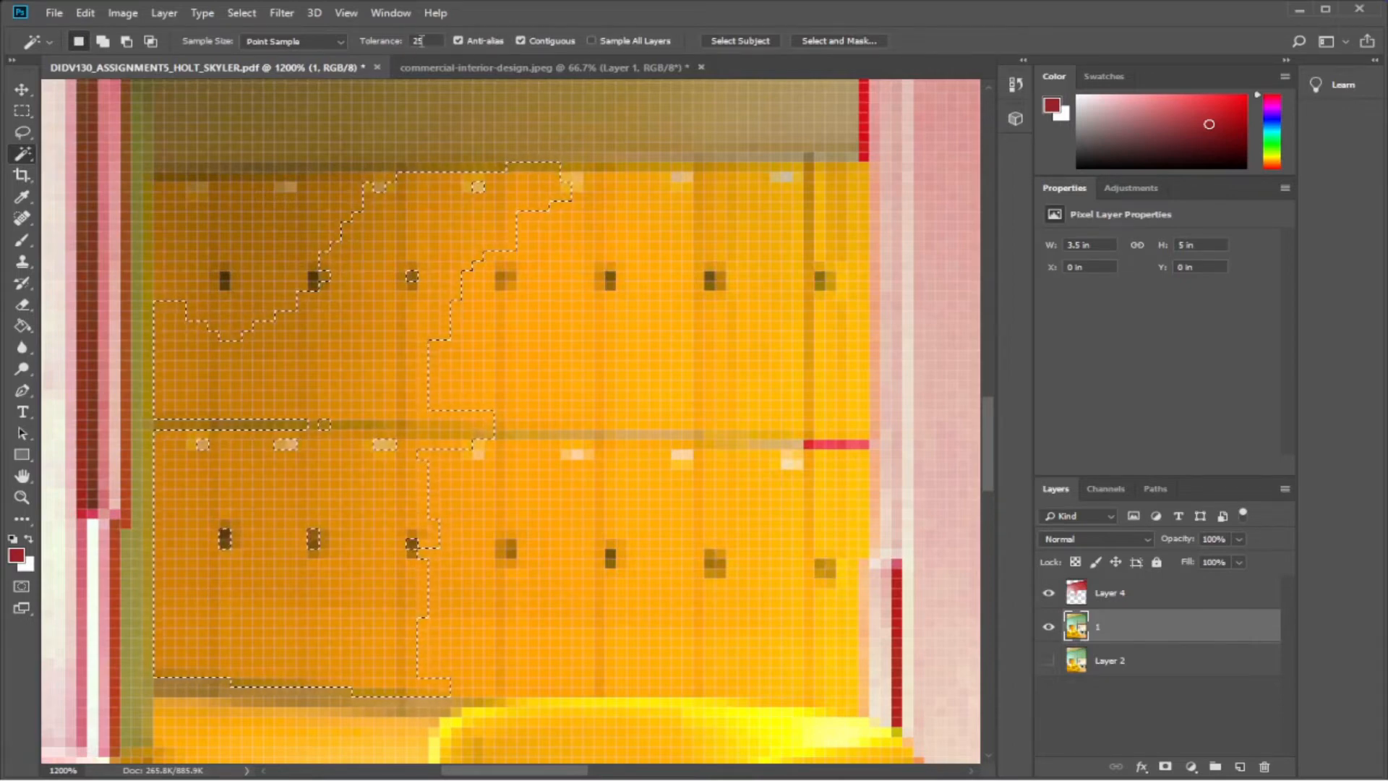
Try selecting the lockers from different spots with Anti-alias turned off, and turn Anti-alias back on.
{"action": "left_click", "coordinate": [458, 40]}
{"action": "left_click", "coordinate": [185, 269]}
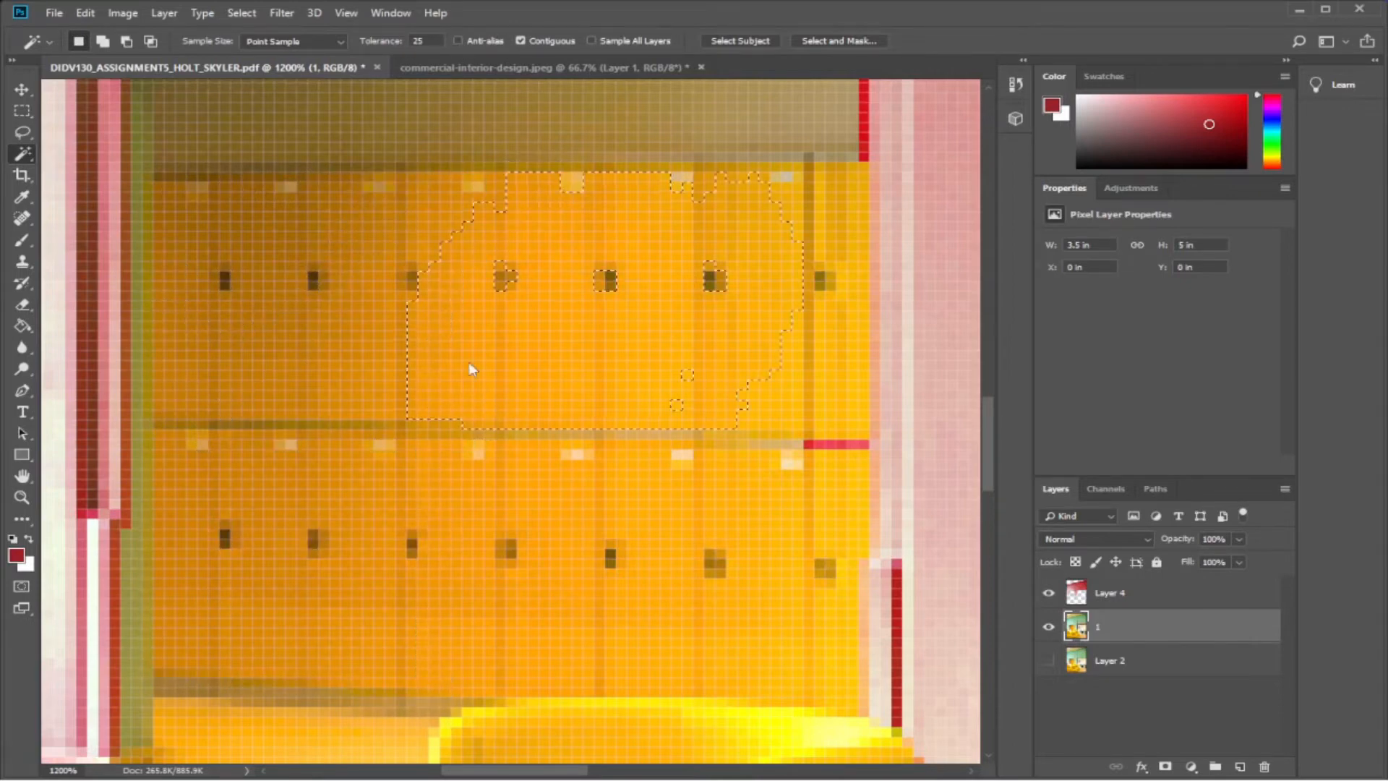
{"action": "left_click", "coordinate": [597, 532]}
{"action": "left_click", "coordinate": [346, 500]}
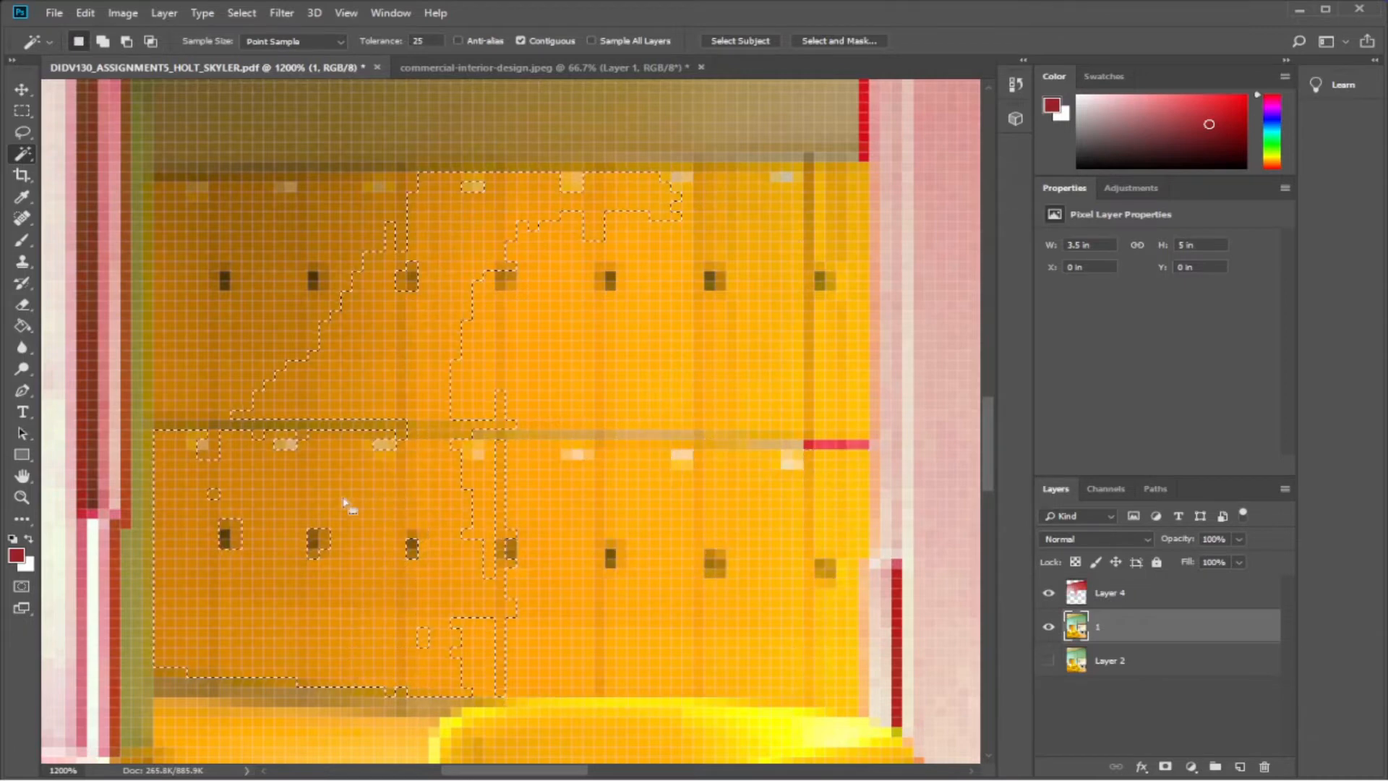
{"action": "left_click", "coordinate": [458, 40]}
Try selecting the lockers with Contiguous turned off, and turn Contiguous back on.
{"action": "left_click", "coordinate": [521, 40]}
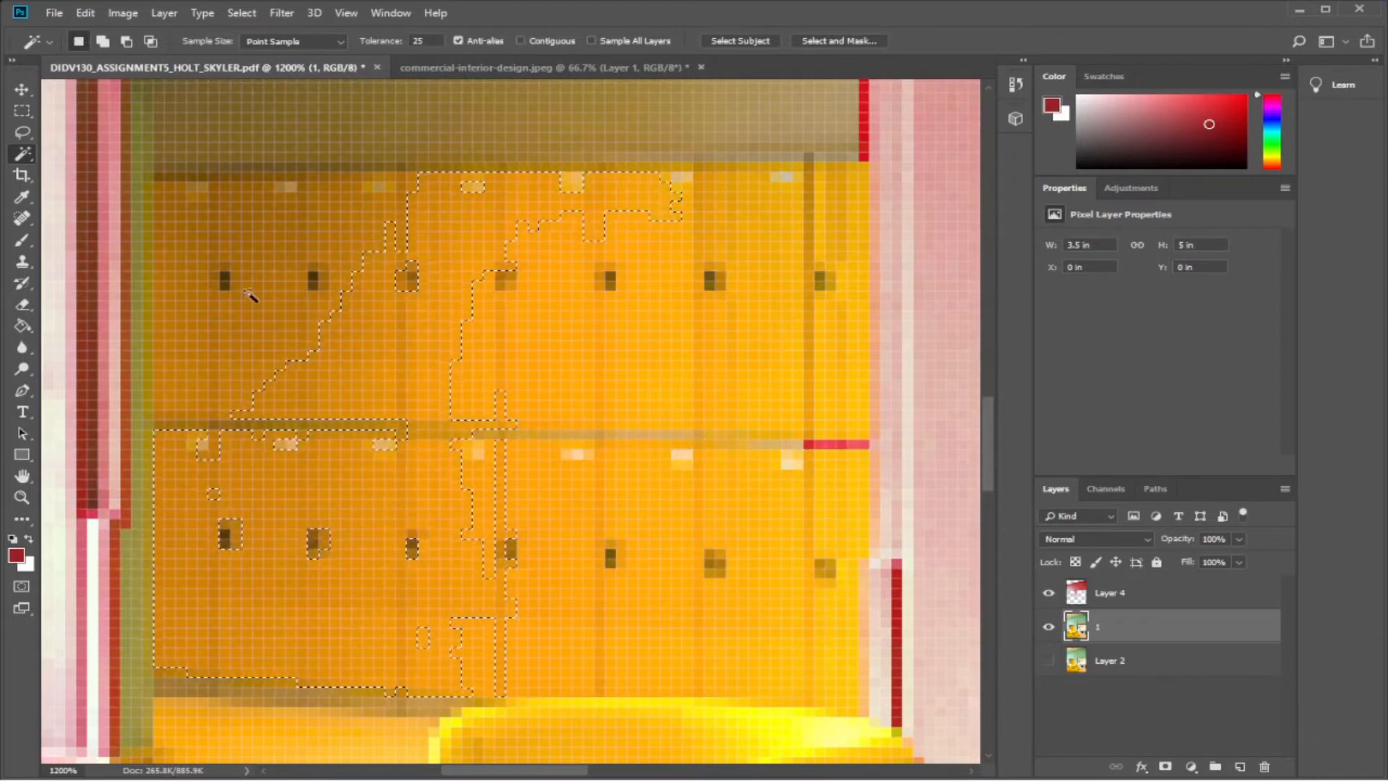
{"action": "left_click", "coordinate": [463, 390]}
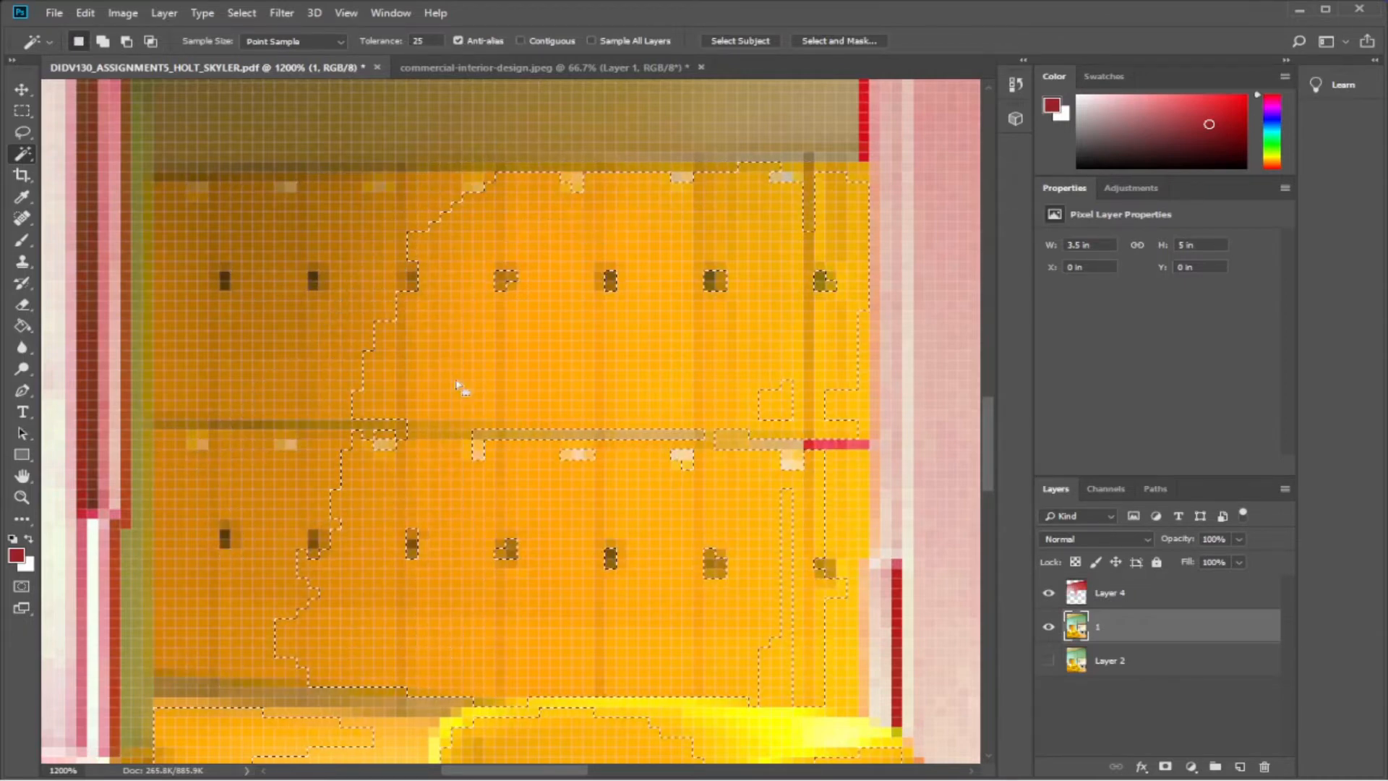
{"action": "left_click", "coordinate": [360, 340]}
{"action": "left_click", "coordinate": [520, 40]}
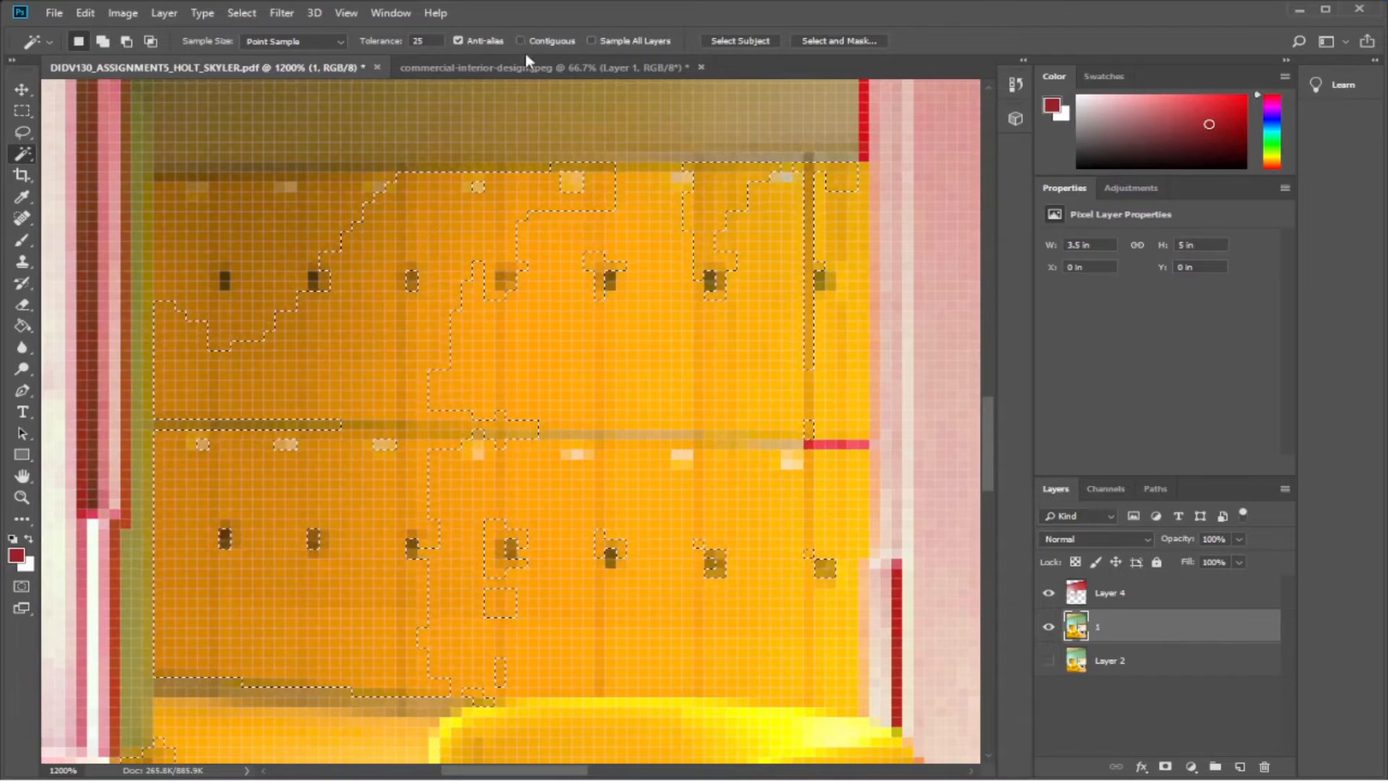
Select the dark left part of the upper locker row and copy it to a new layer.
{"action": "left_click", "coordinate": [275, 264]}
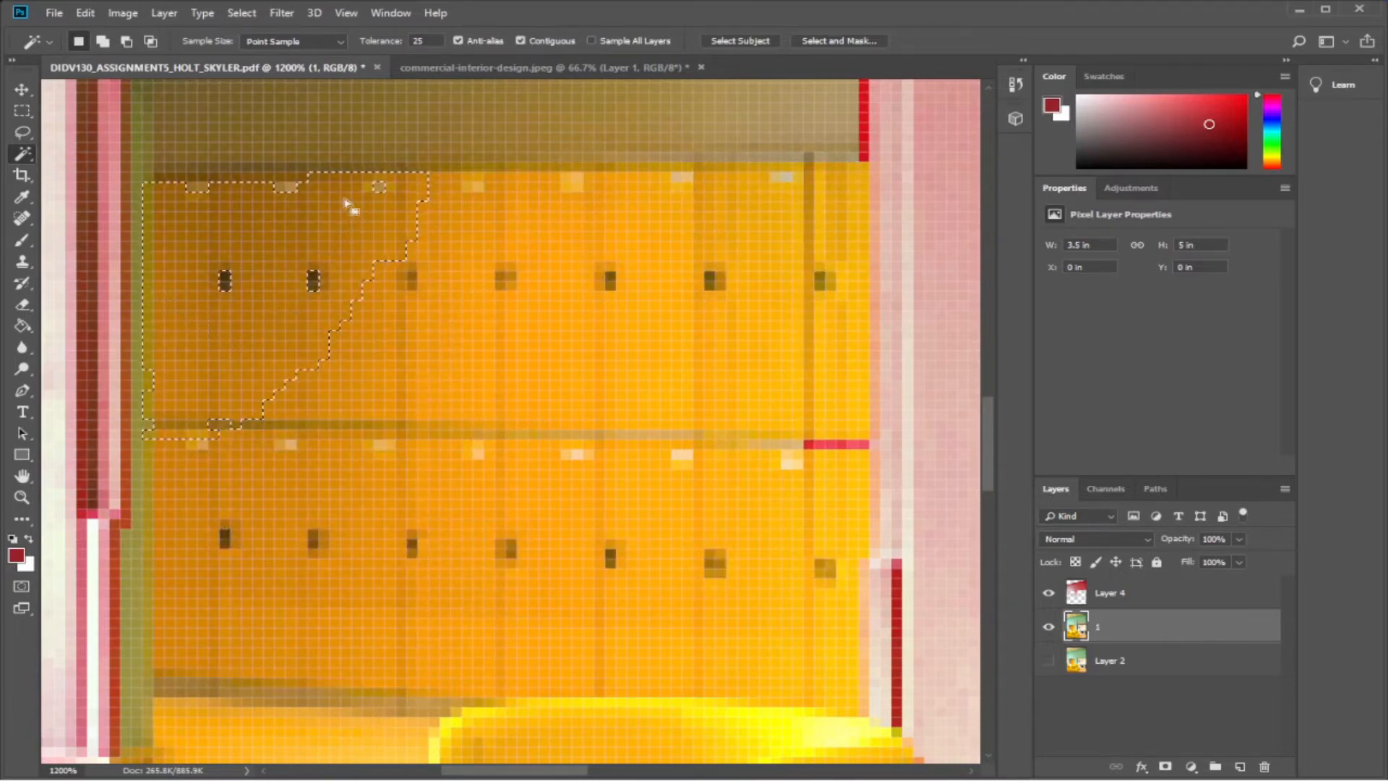
{"action": "scroll", "coordinate": [292, 216], "scroll_direction": "up", "scroll_amount": 1}
{"action": "scroll", "coordinate": [297, 217], "scroll_direction": "down", "scroll_amount": 1}
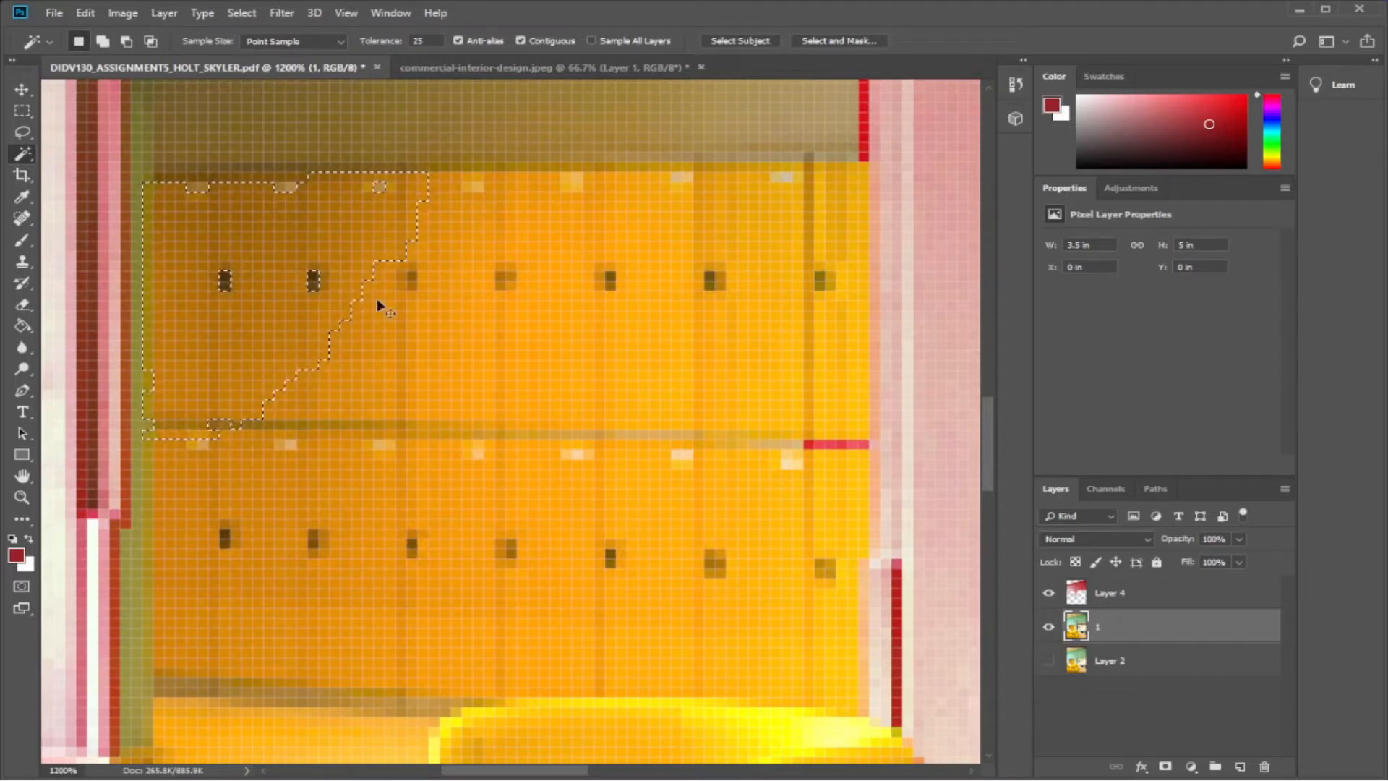
{"action": "key", "text": "ctrl+j"}
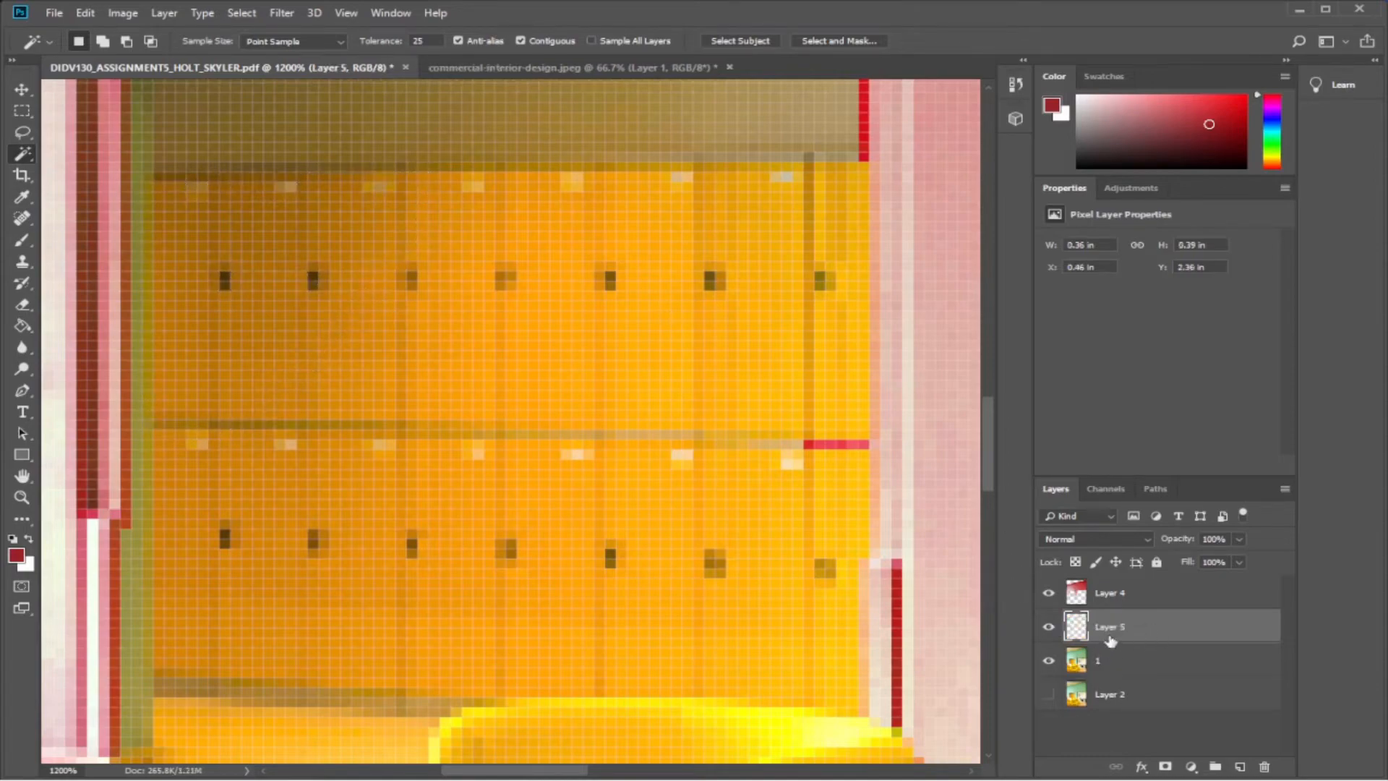
Hide layer 1 and Layer 4 to view the copied locker piece by itself.
{"action": "left_click", "coordinate": [1048, 660]}
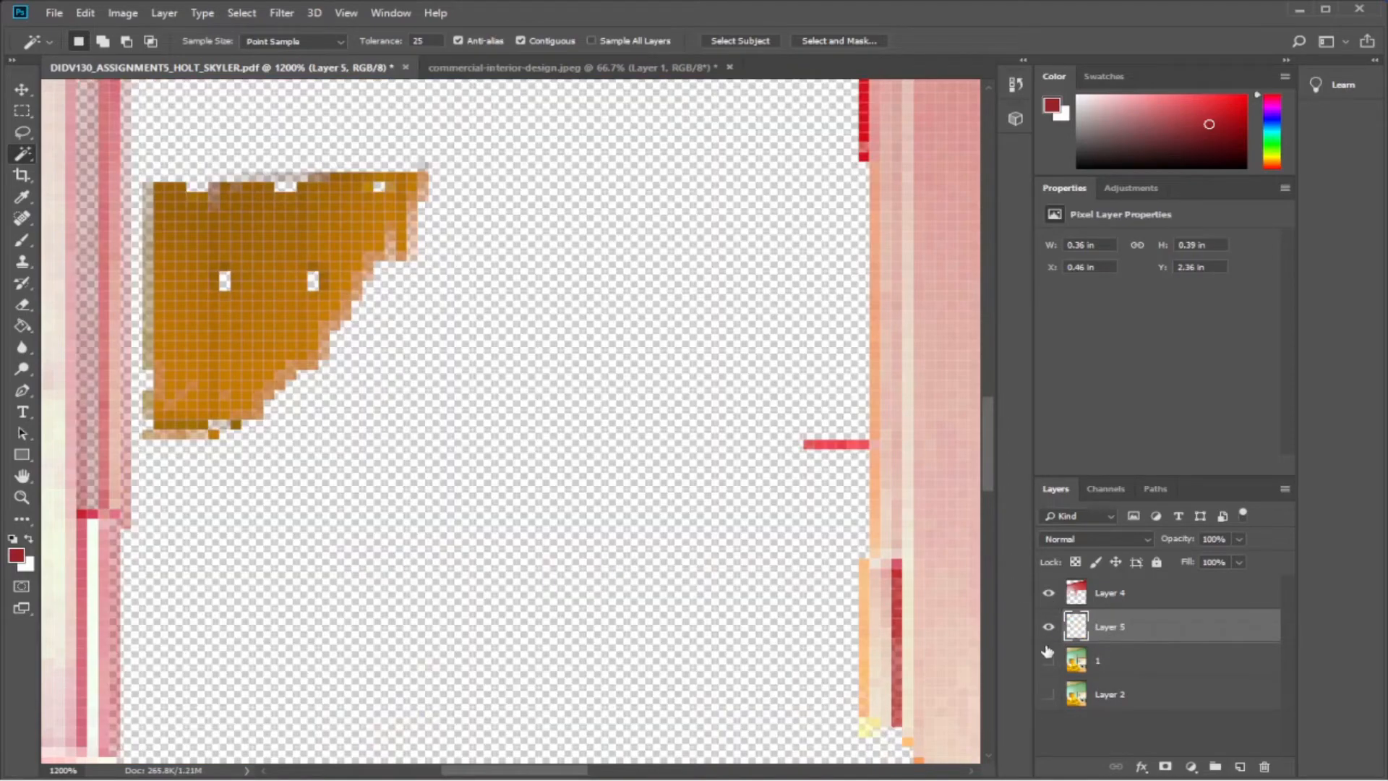
{"action": "scroll", "coordinate": [937, 613], "scroll_direction": "up", "scroll_amount": 5}
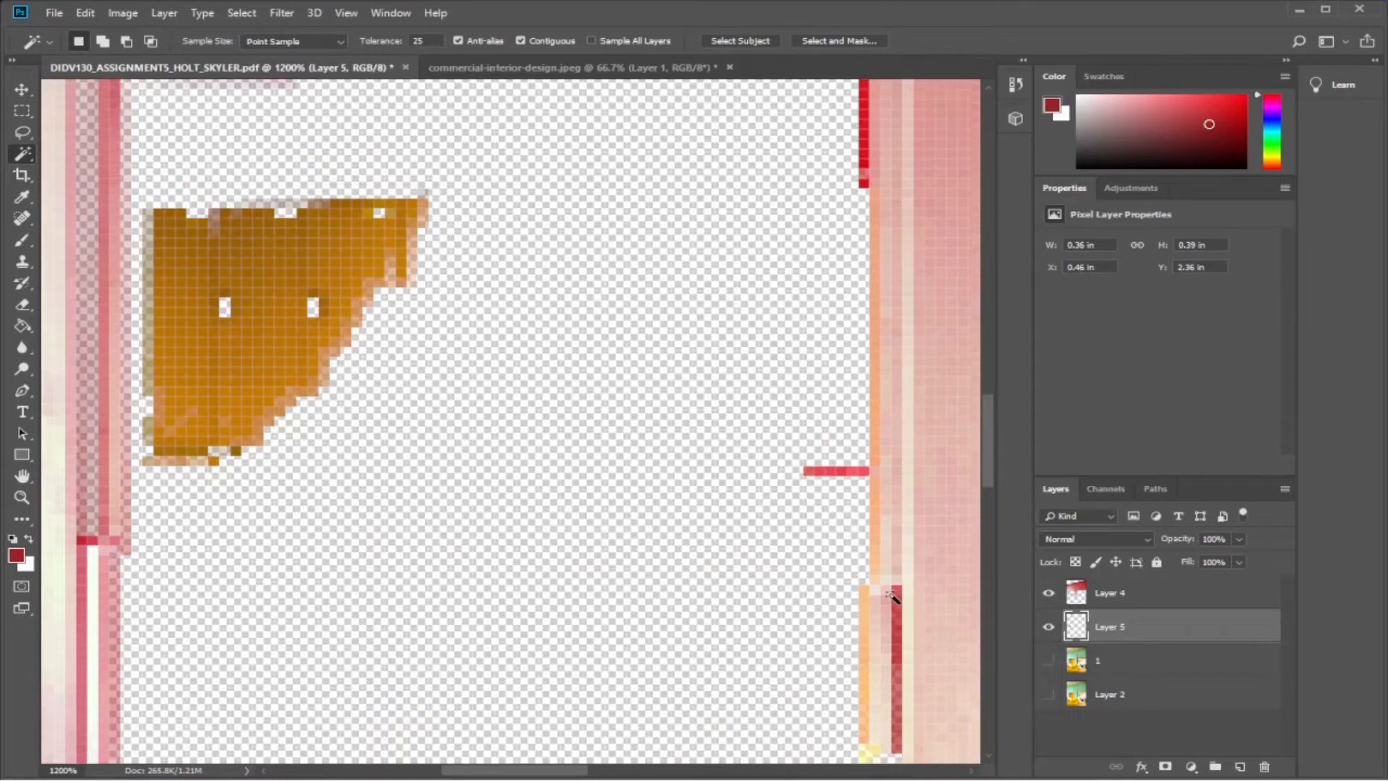
{"action": "left_click", "coordinate": [1048, 592]}
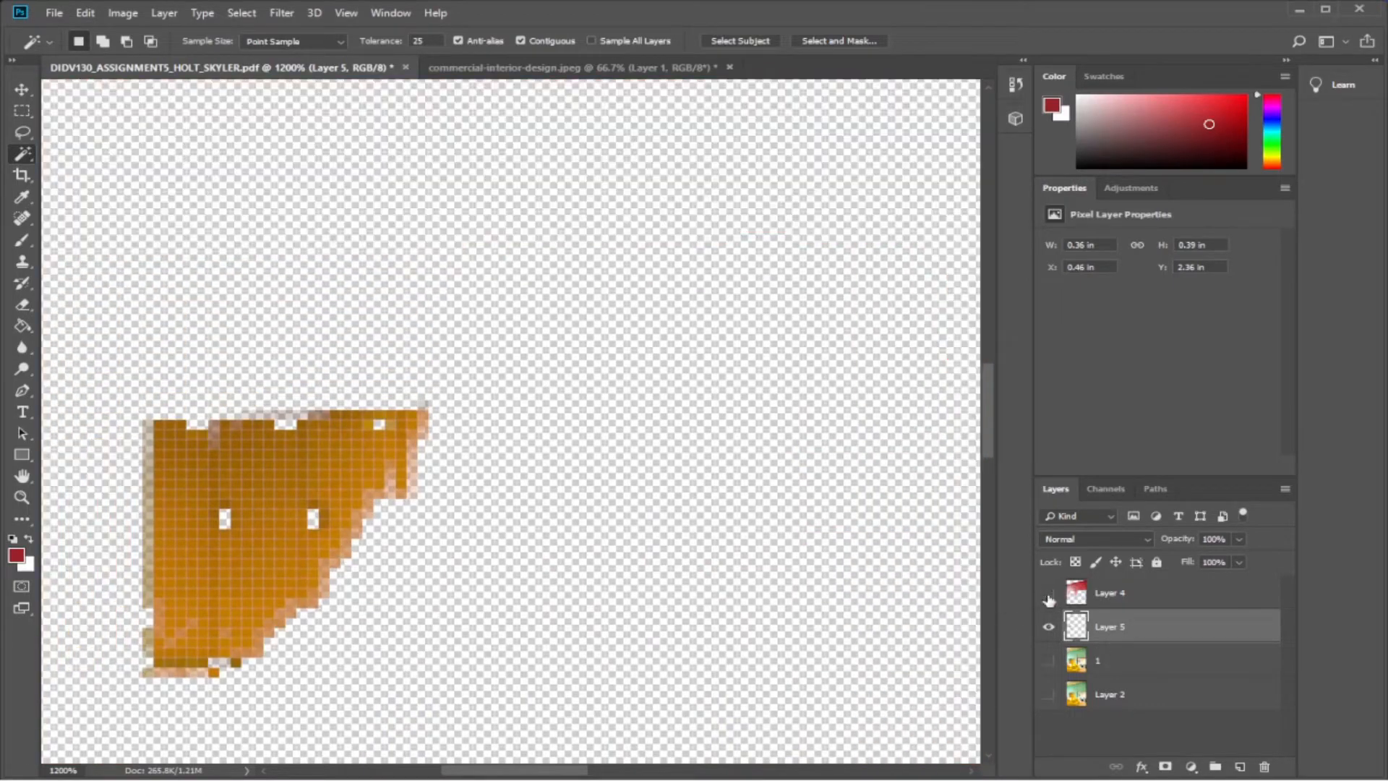
{"action": "scroll", "coordinate": [740, 532], "scroll_direction": "down", "scroll_amount": 4}
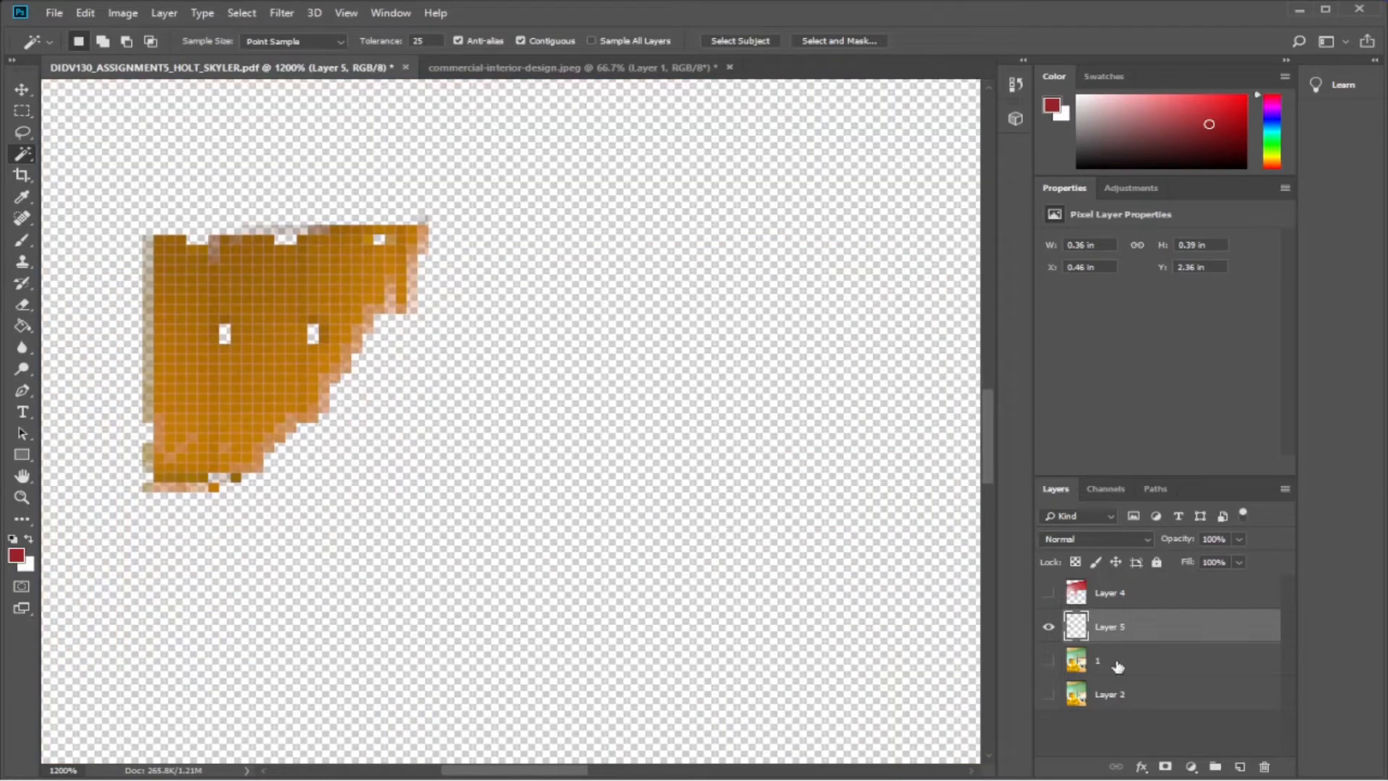
Show layer 1 again, select the middle of its upper locker row and copy it to a new layer.
{"action": "left_click", "coordinate": [1117, 666]}
{"action": "left_click", "coordinate": [1048, 660]}
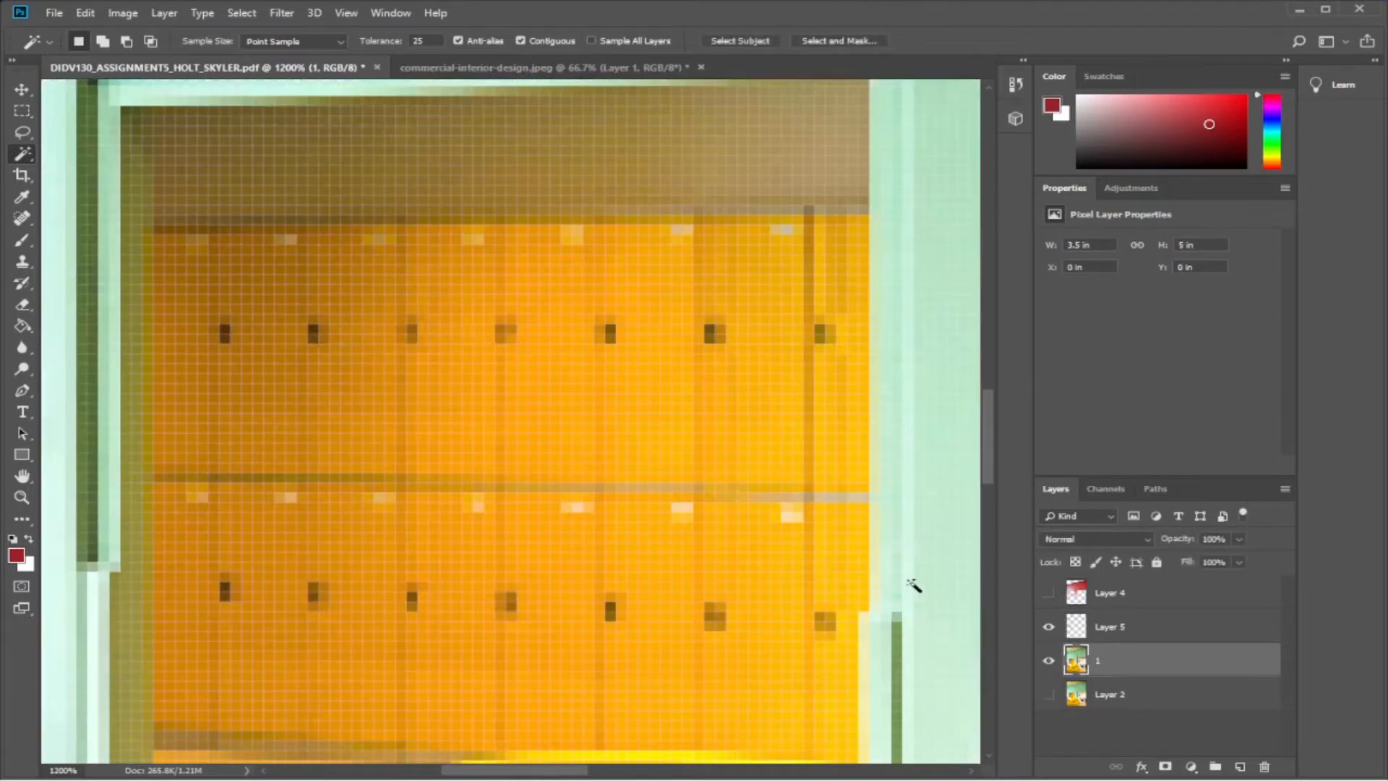
{"action": "left_click", "coordinate": [517, 305]}
{"action": "key", "text": "ctrl+j"}
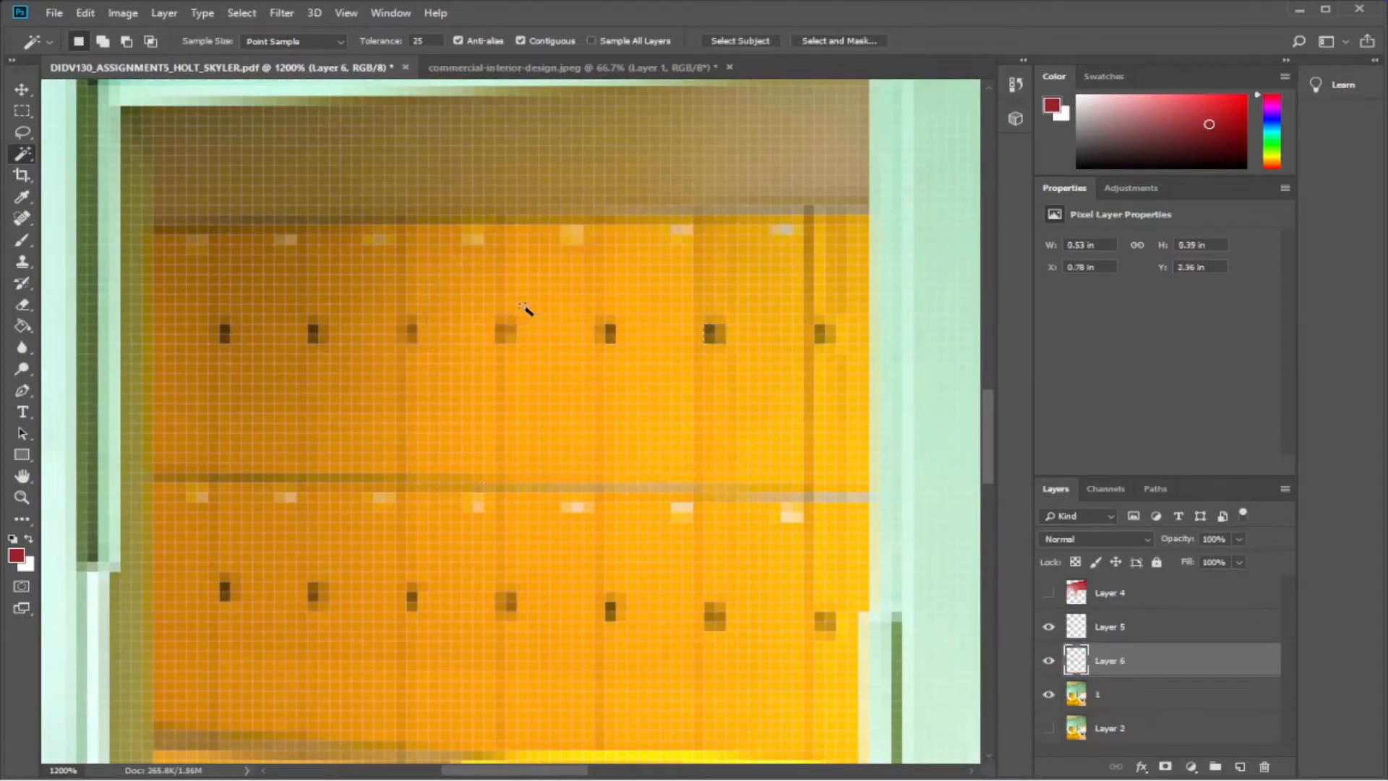
Return to layer 1 and copy the narrow right-end part of the upper locker row to a new layer.
{"action": "left_click", "coordinate": [831, 375]}
{"action": "scroll", "coordinate": [943, 443], "scroll_direction": "up", "scroll_amount": 1}
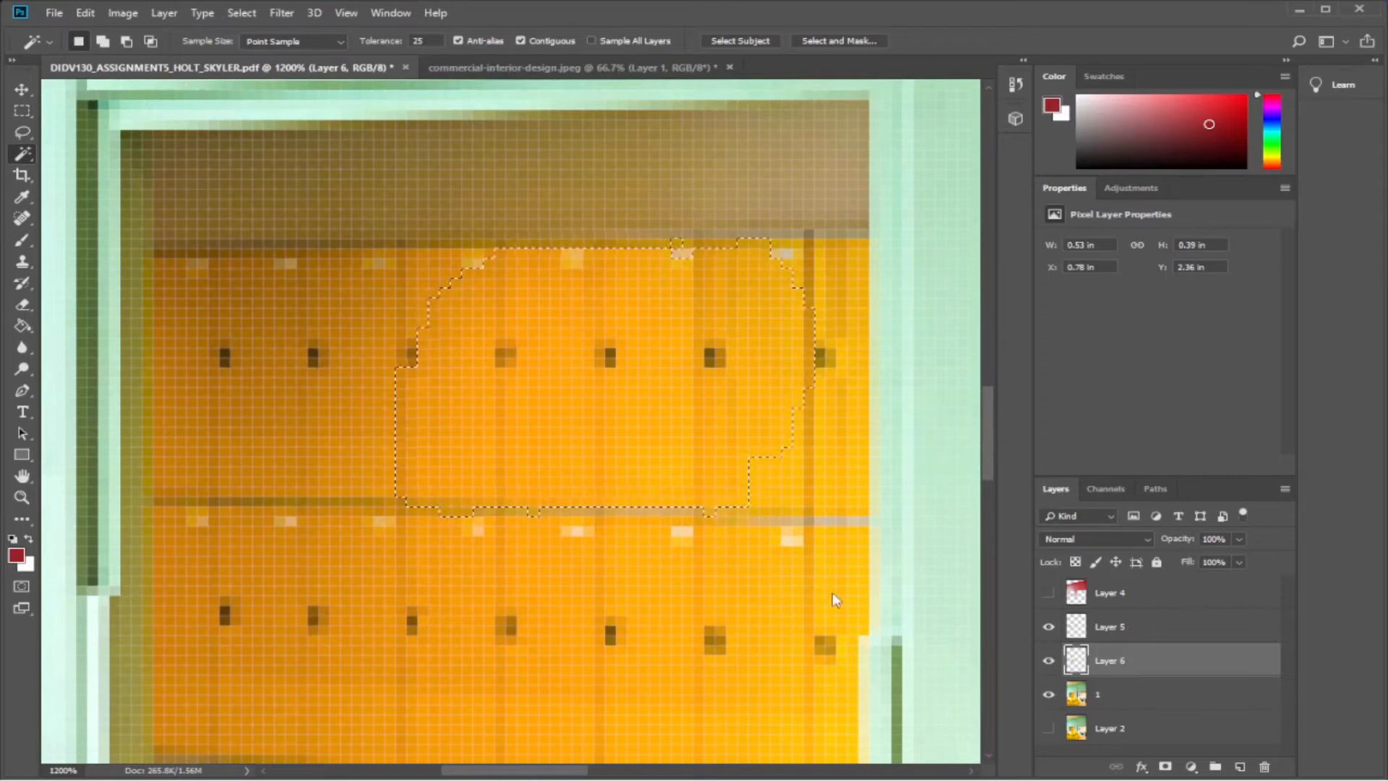
{"action": "key", "text": "ctrl+d"}
{"action": "left_click", "coordinate": [1105, 697]}
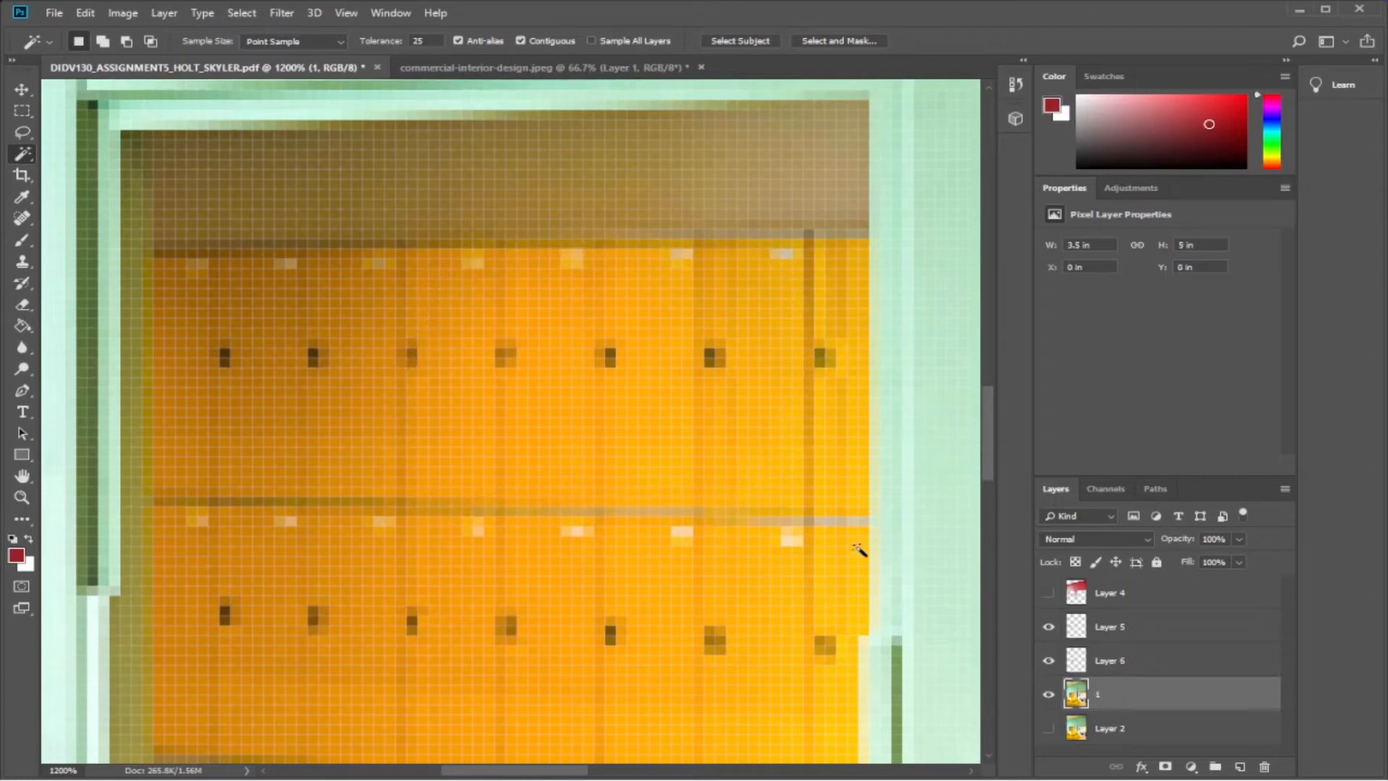
{"action": "key", "text": "ctrl+v"}
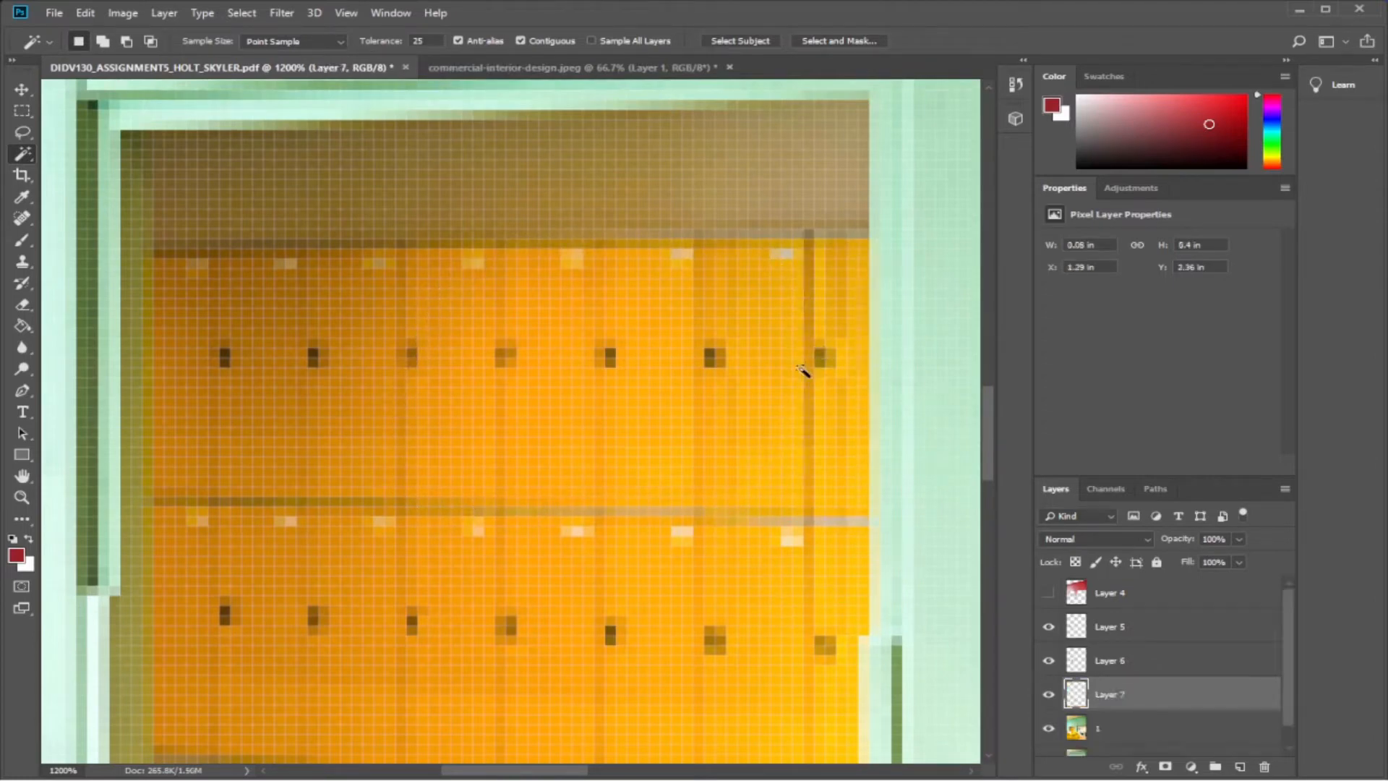
Select the left part of the lower locker row on layer 1 and copy it to a new layer.
{"action": "left_click", "coordinate": [860, 582]}
{"action": "left_click", "coordinate": [1106, 728]}
{"action": "scroll", "coordinate": [982, 449], "scroll_direction": "down", "scroll_amount": 3}
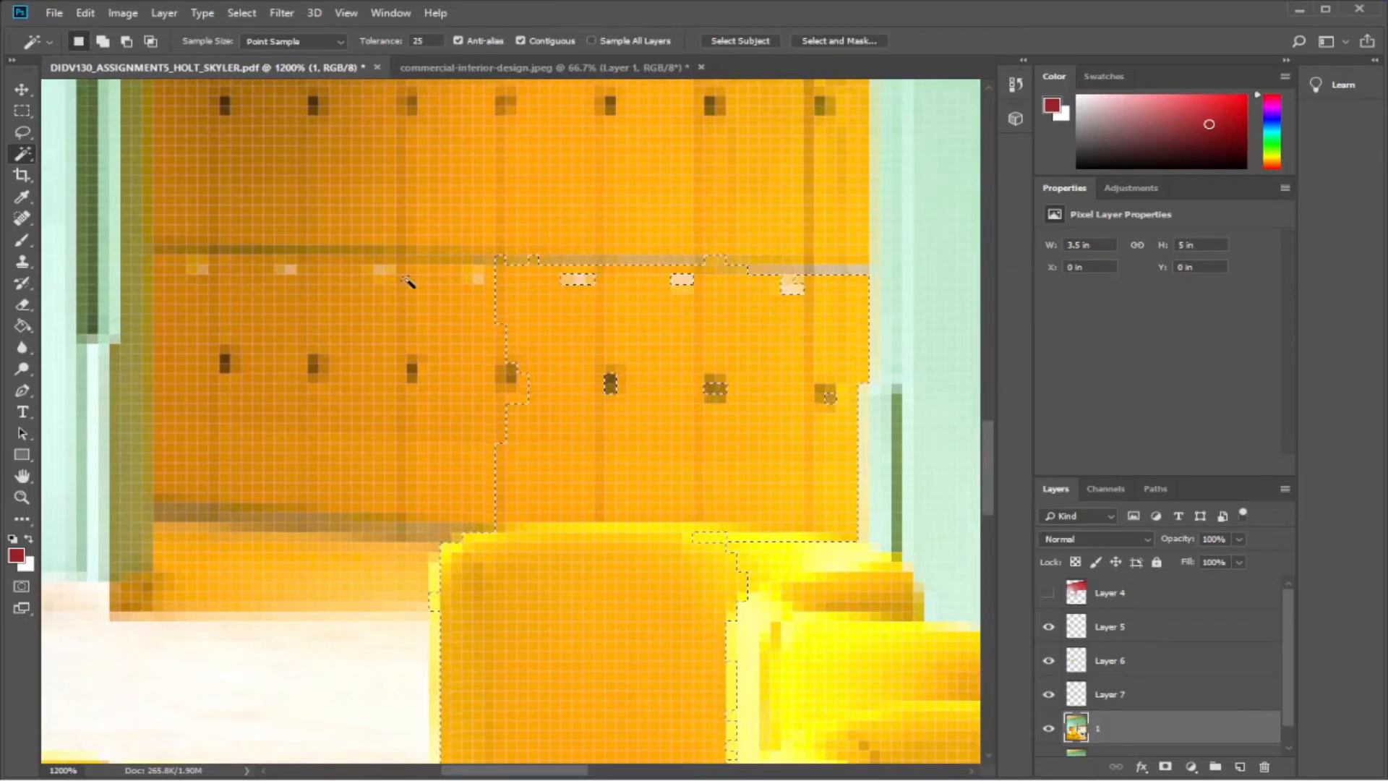
{"action": "left_click", "coordinate": [518, 333]}
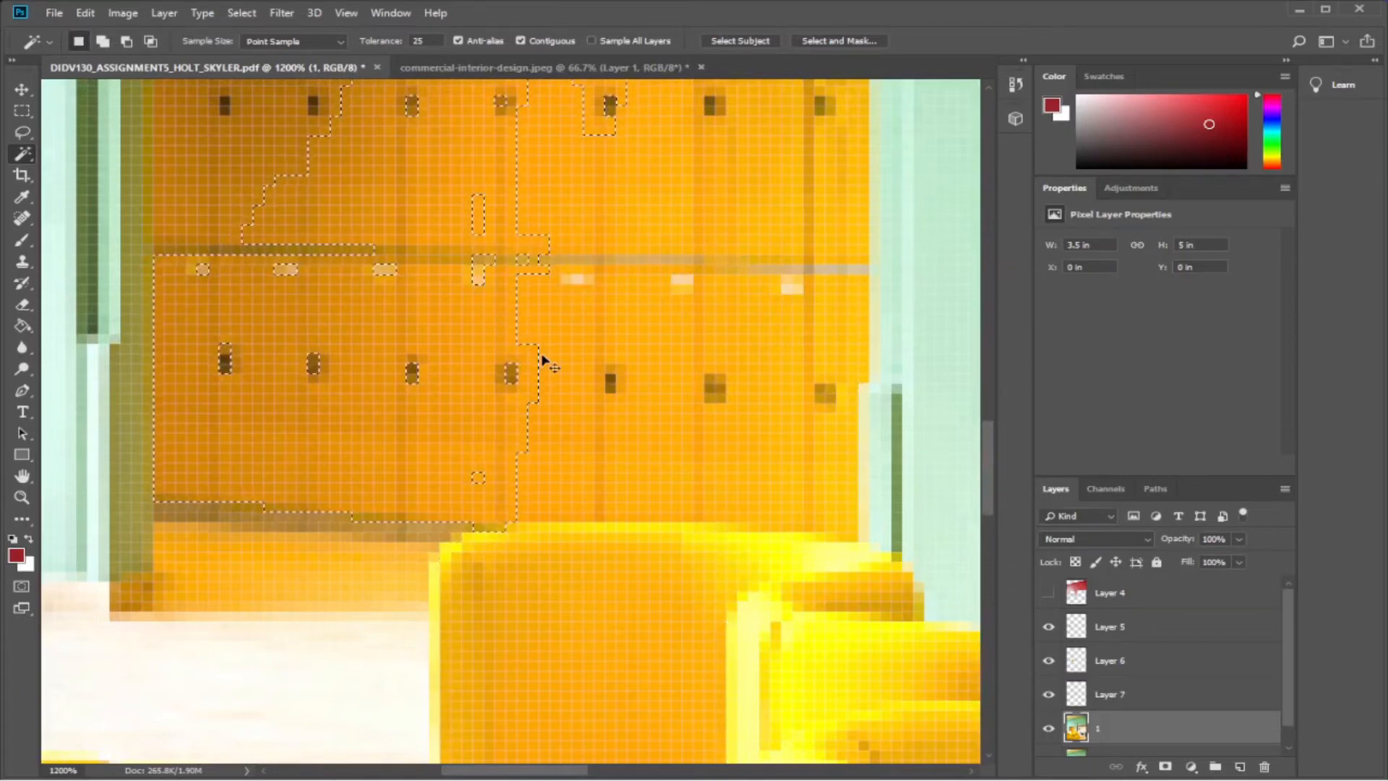
{"action": "key", "text": "ctrl+j"}
Try copying the right part of the lower locker row from layer 1 to a new layer.
{"action": "scroll", "coordinate": [1281, 638], "scroll_direction": "down", "scroll_amount": 2}
{"action": "left_click", "coordinate": [1156, 712]}
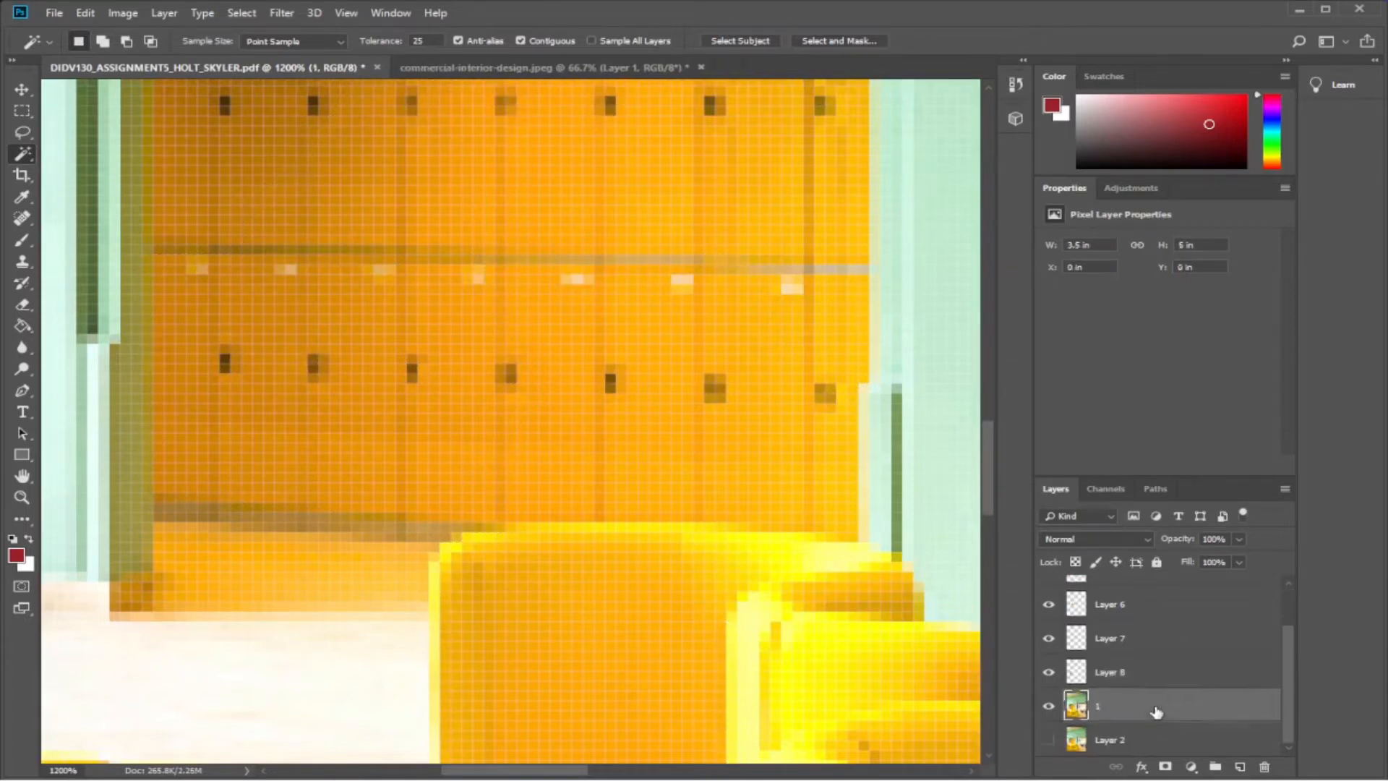
{"action": "left_click", "coordinate": [587, 308]}
{"action": "key", "text": "ctrl+j"}
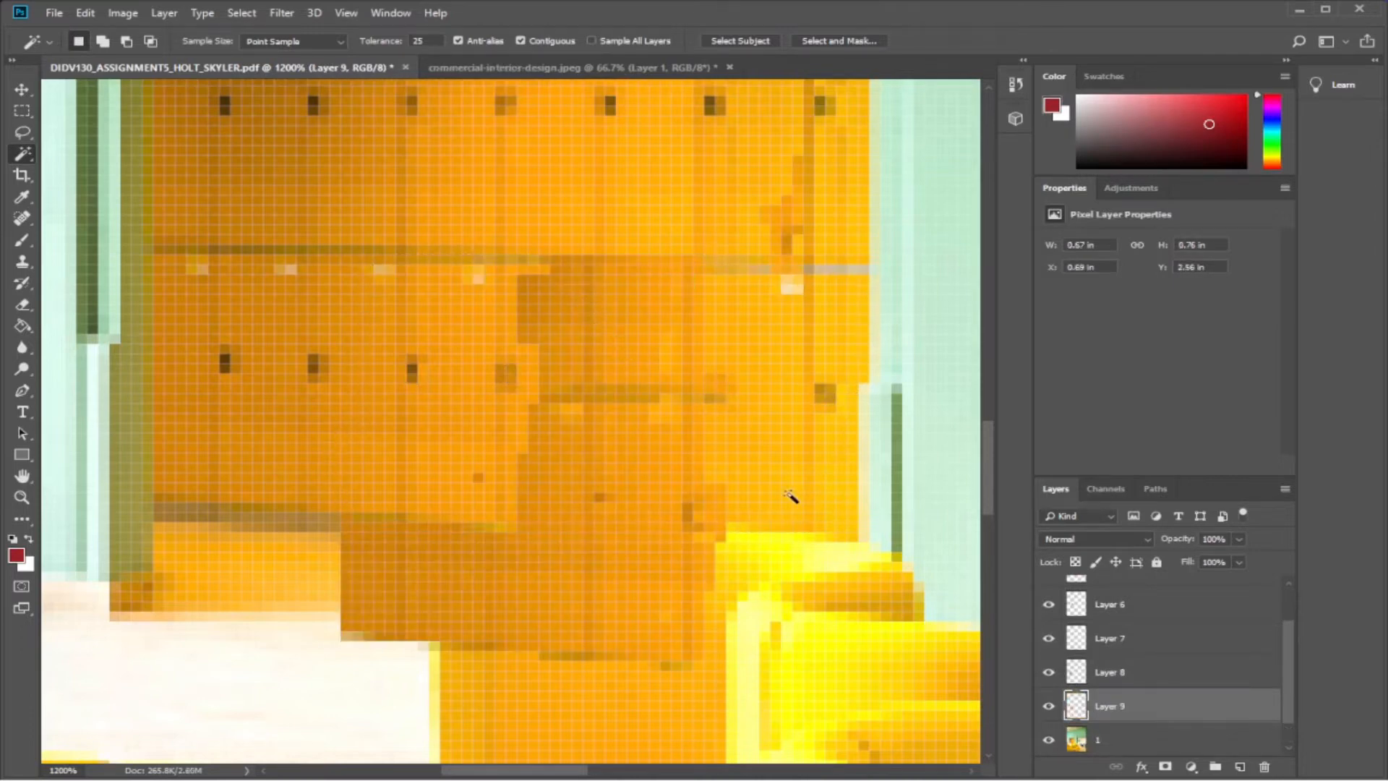
Compare the lockers with Layer 9 hidden and shown to check where the copied piece sits.
{"action": "scroll", "coordinate": [790, 496], "scroll_direction": "up", "scroll_amount": 5}
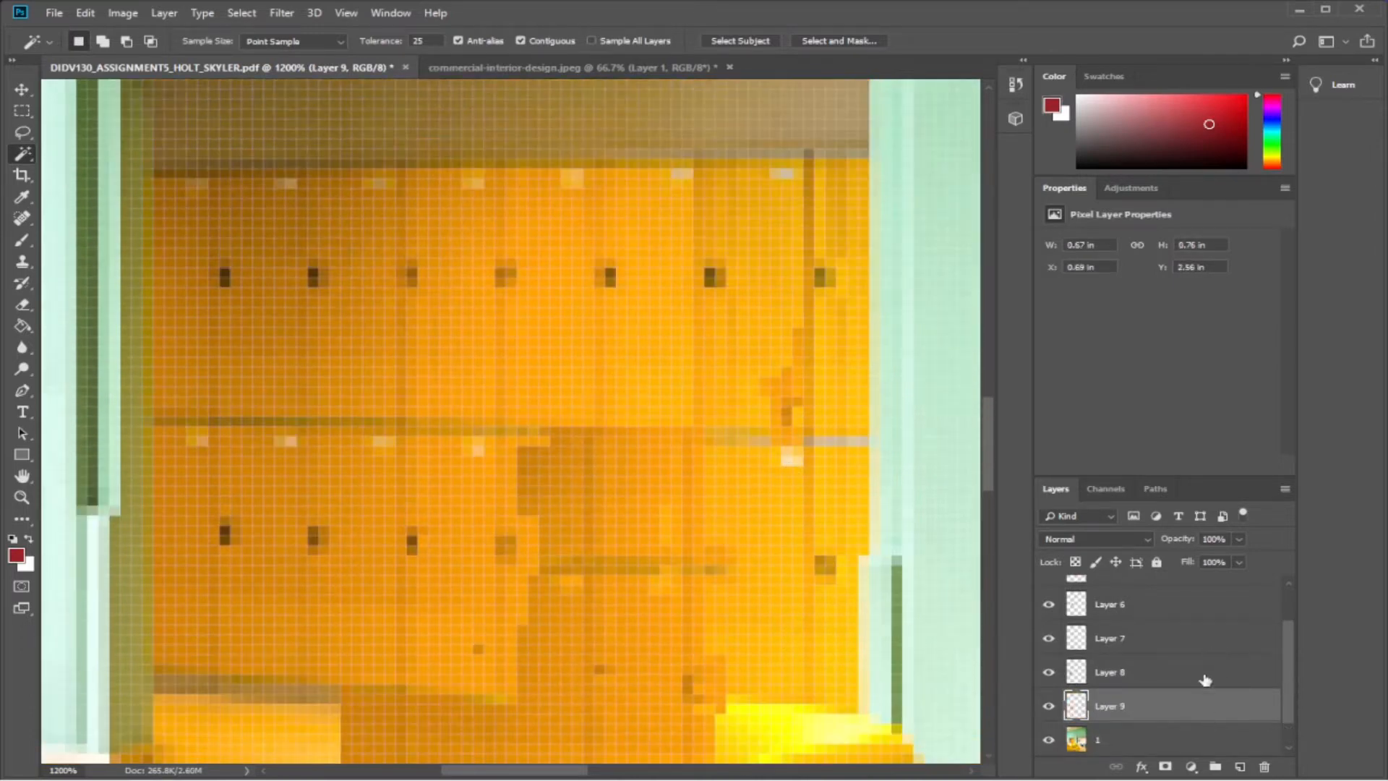
{"action": "scroll", "coordinate": [1204, 679], "scroll_direction": "down", "scroll_amount": 1}
{"action": "left_click", "coordinate": [1124, 709]}
{"action": "left_click", "coordinate": [1048, 672]}
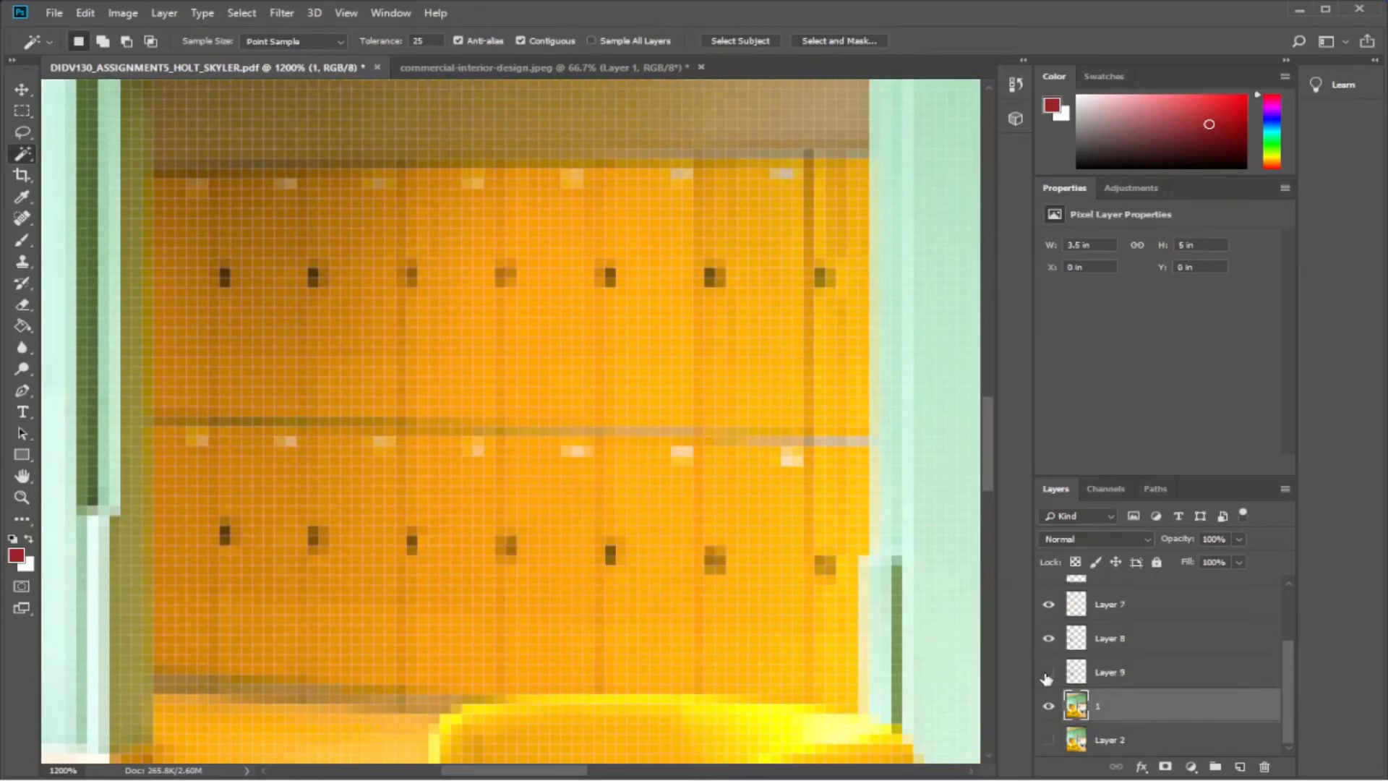
{"action": "left_click", "coordinate": [1048, 672]}
{"action": "scroll", "coordinate": [896, 567], "scroll_direction": "down", "scroll_amount": 7}
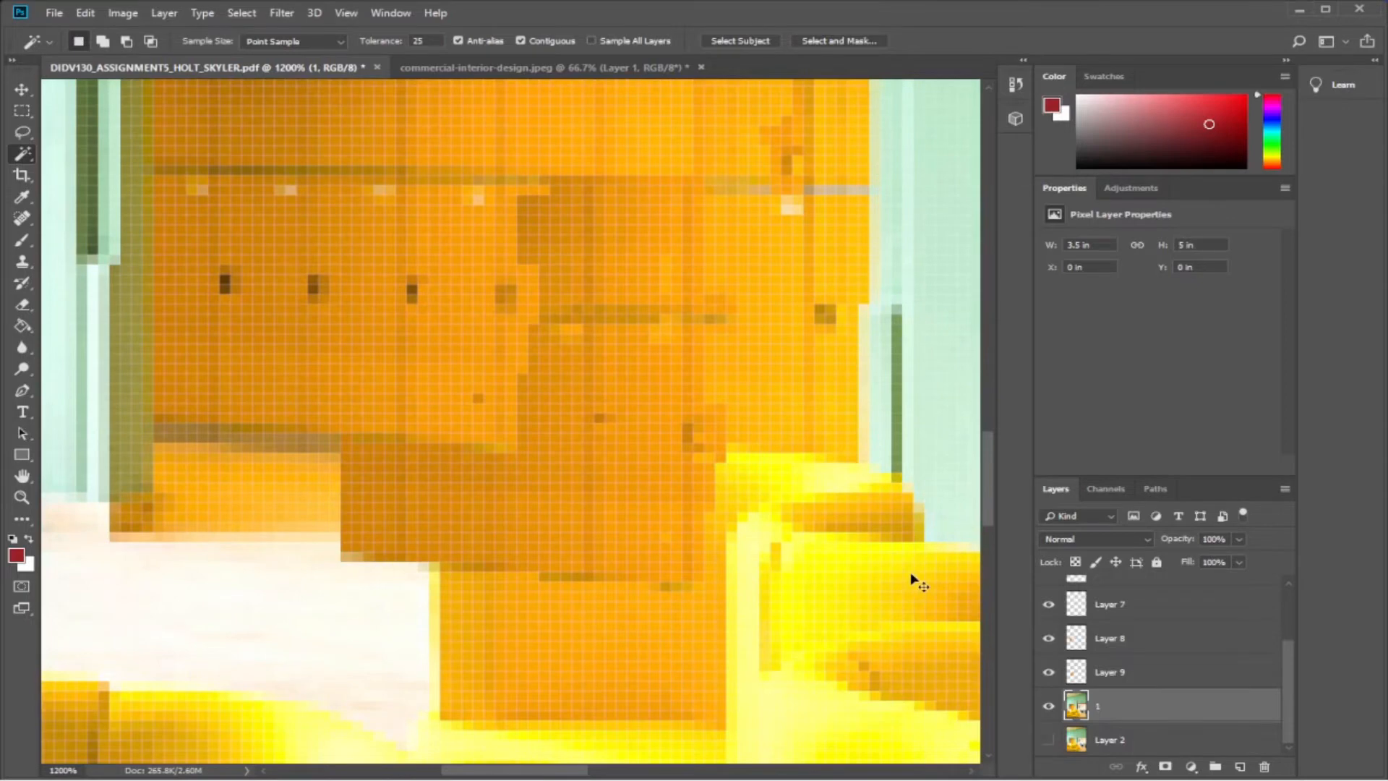
Undo the misplaced copy and copy the right part of the lower locker row in place to a new layer.
{"action": "key", "text": "ctrl+z"}
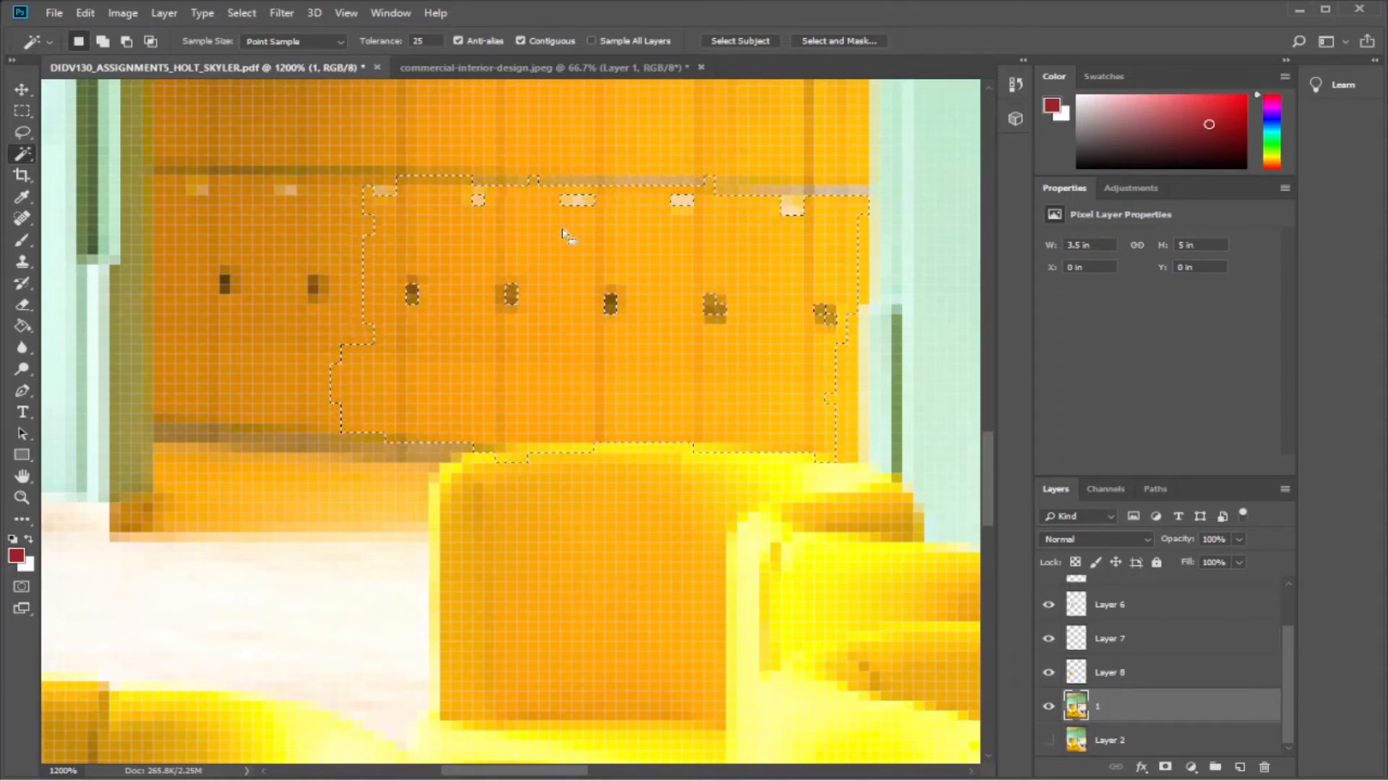
{"action": "key", "text": "ctrl+j"}
Merge Layer 5 through Layer 9 into one locker layer.
{"action": "left_click", "coordinate": [1160, 672]}
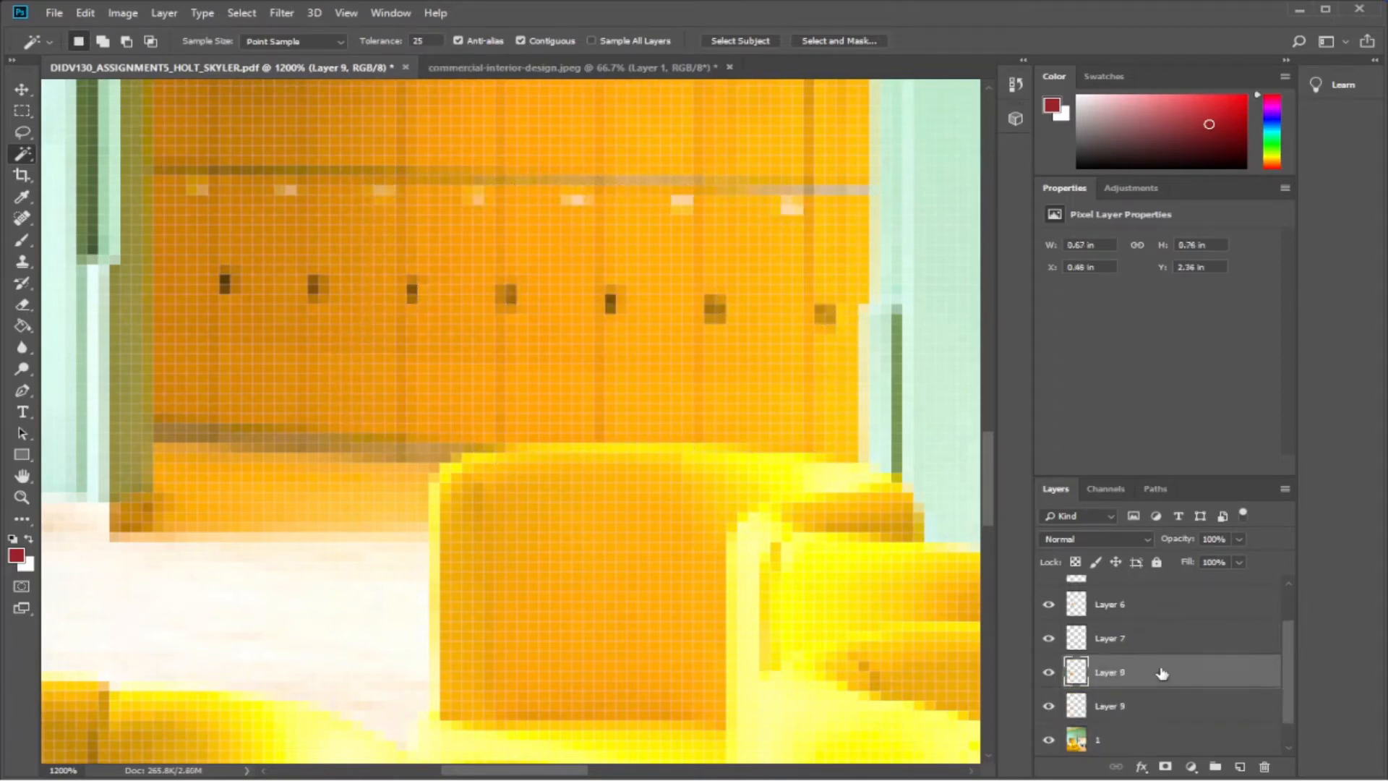
{"action": "scroll", "coordinate": [1166, 663], "scroll_direction": "up", "scroll_amount": 2}
{"action": "left_click", "coordinate": [1135, 634]}
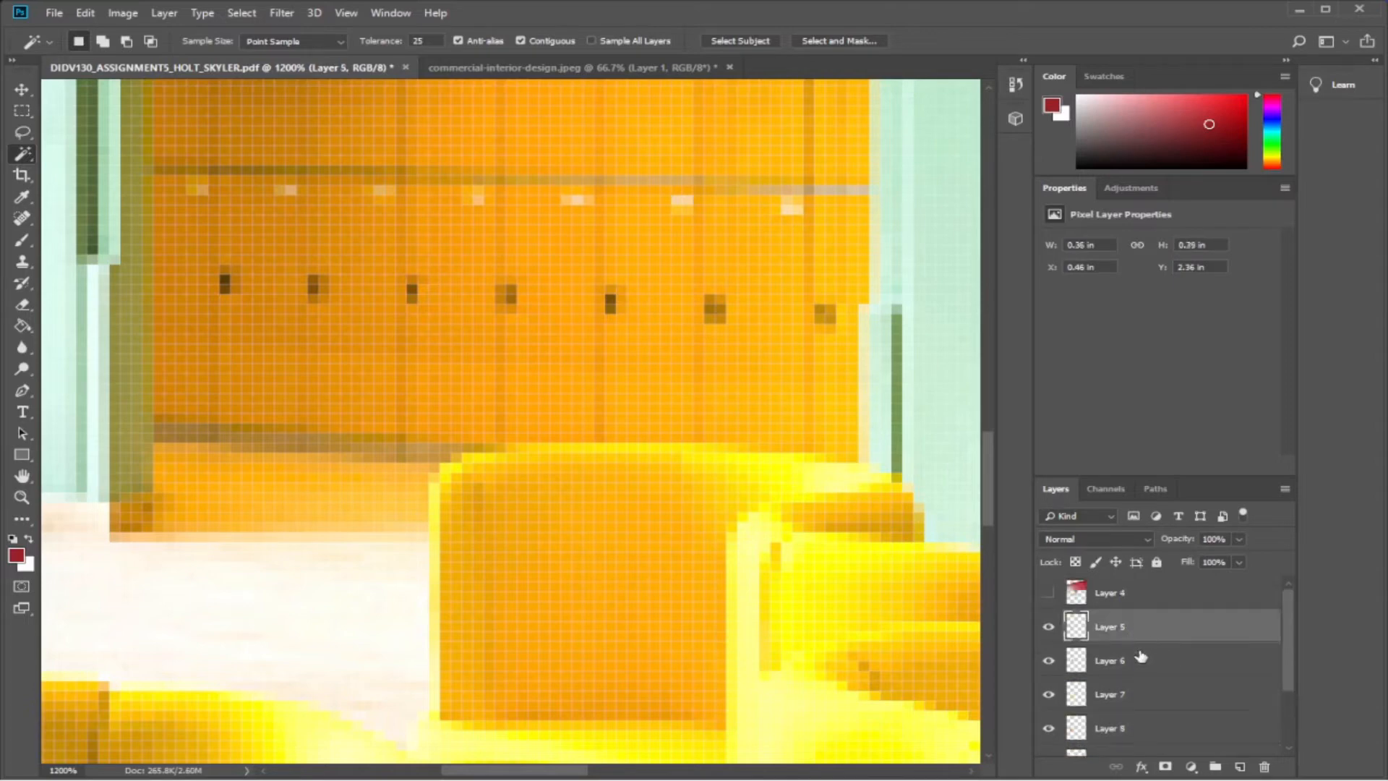
{"action": "scroll", "coordinate": [1142, 636], "scroll_direction": "down", "scroll_amount": 3}
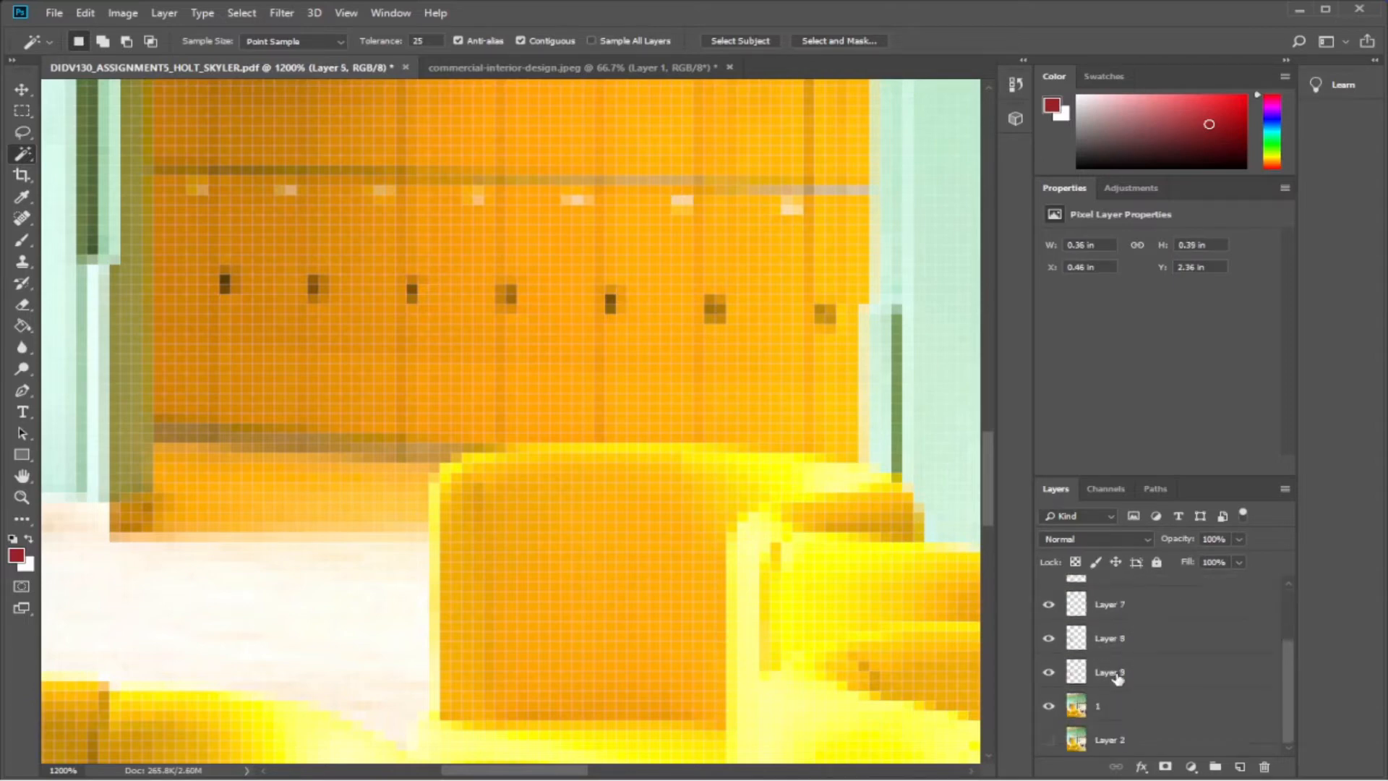
{"action": "left_click", "coordinate": [1118, 675], "text": "shift"}
{"action": "scroll", "coordinate": [1120, 647], "scroll_direction": "up", "scroll_amount": 1}
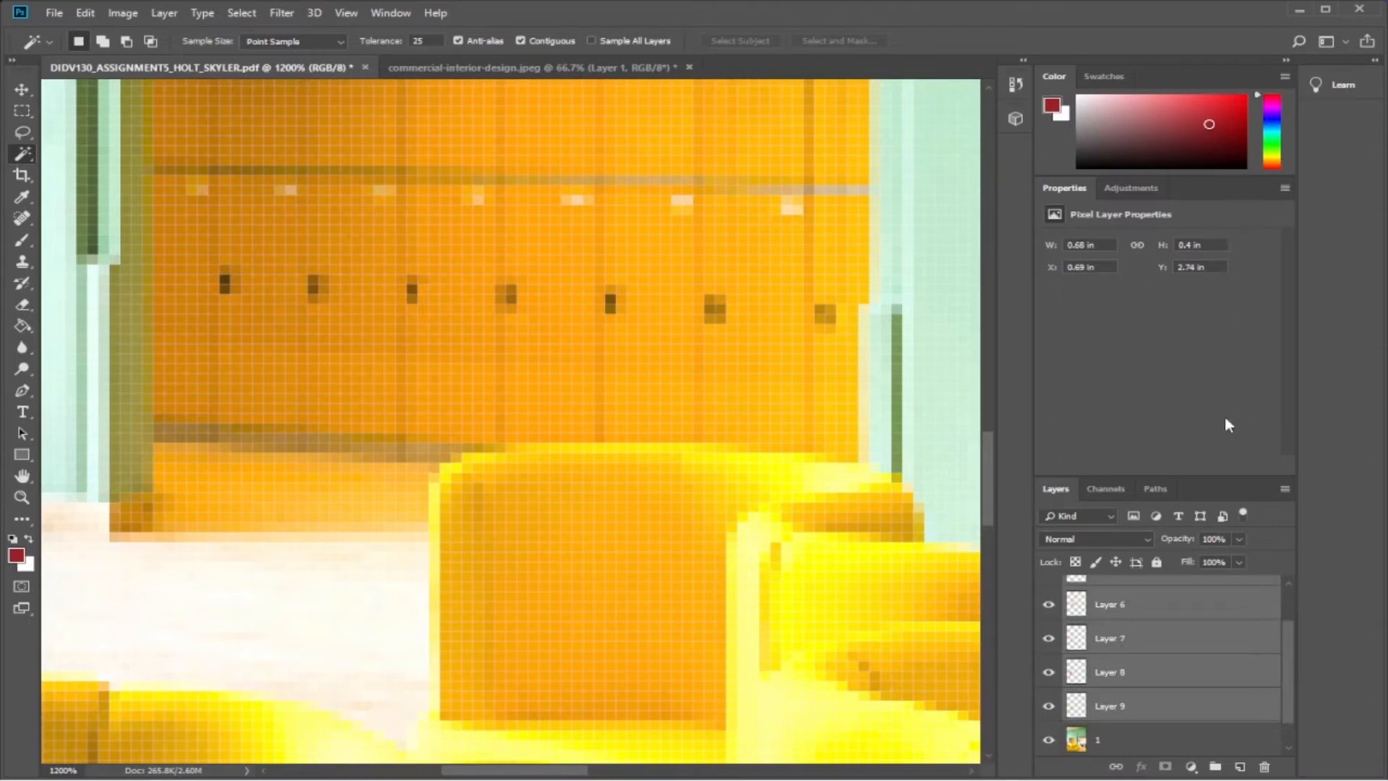
{"action": "key", "text": "ctrl+e"}
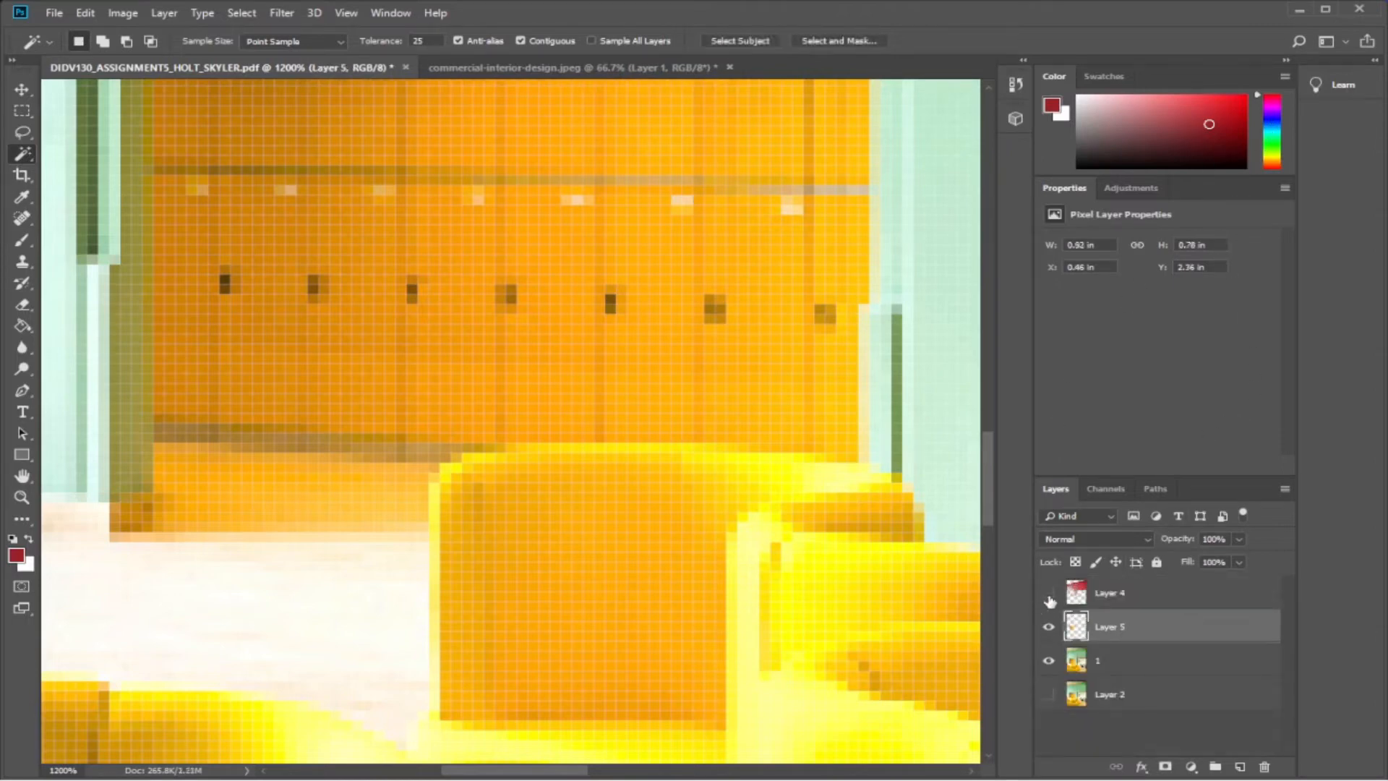
Check the merged locker layer for gaps by toggling the visibility of Layer 4, Layer 5 and layer 1.
{"action": "left_click", "coordinate": [1049, 599]}
{"action": "left_click", "coordinate": [1049, 600]}
{"action": "scroll", "coordinate": [881, 419], "scroll_direction": "up", "scroll_amount": 5}
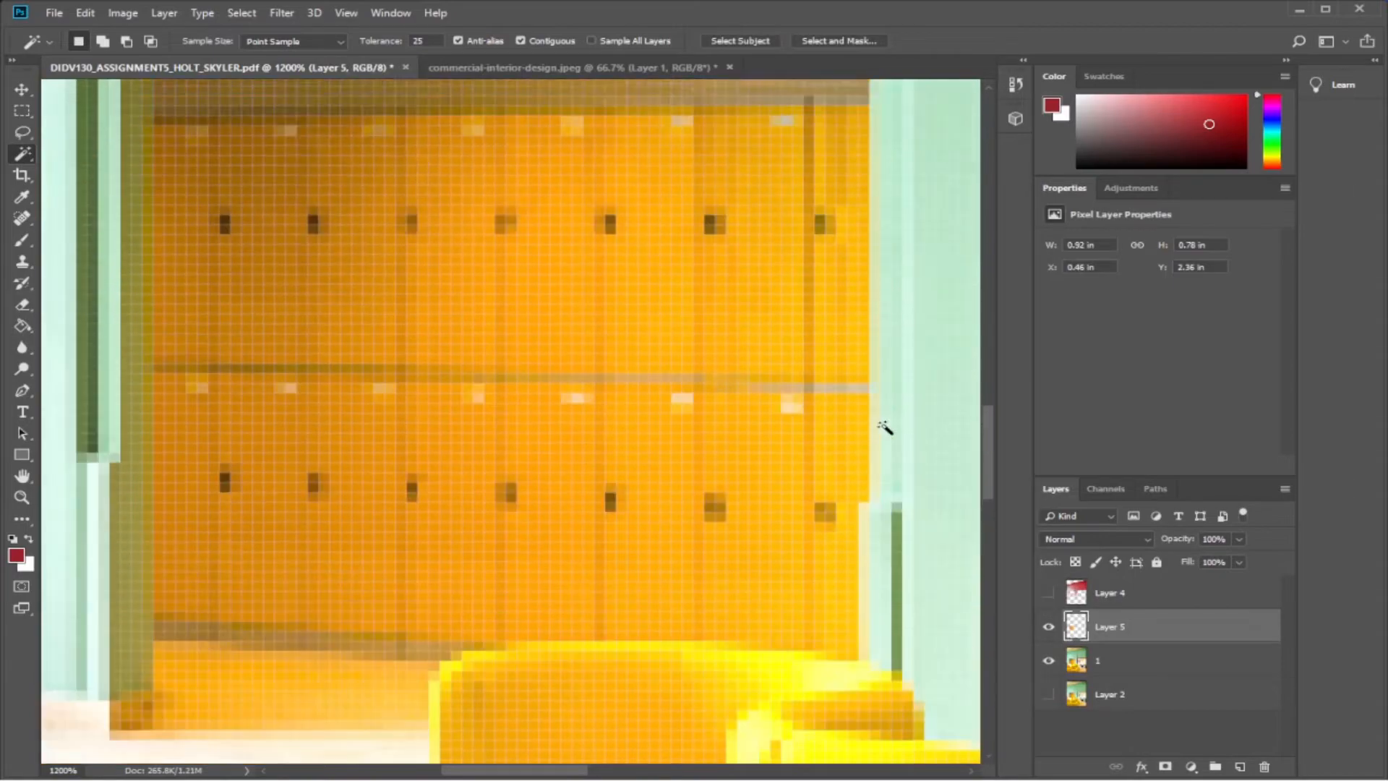
{"action": "left_click", "coordinate": [1049, 662]}
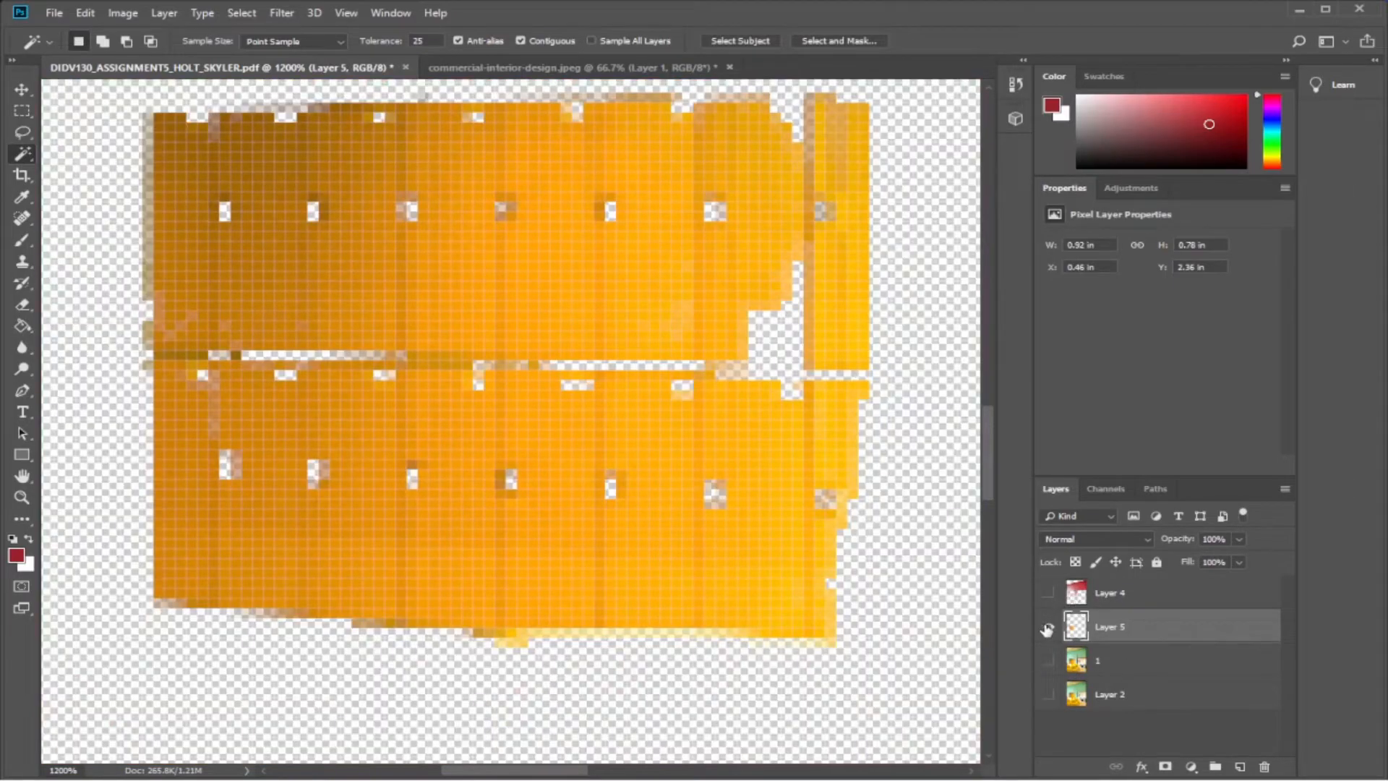
{"action": "left_click", "coordinate": [1048, 628]}
{"action": "left_click", "coordinate": [1047, 627]}
{"action": "left_click", "coordinate": [1049, 661]}
{"action": "left_click", "coordinate": [1048, 661]}
{"action": "left_click", "coordinate": [1049, 661]}
Try copying the missing patch near the upper locker row's right end from Layer 5 to a new layer, and delete that layer.
{"action": "left_click", "coordinate": [783, 349]}
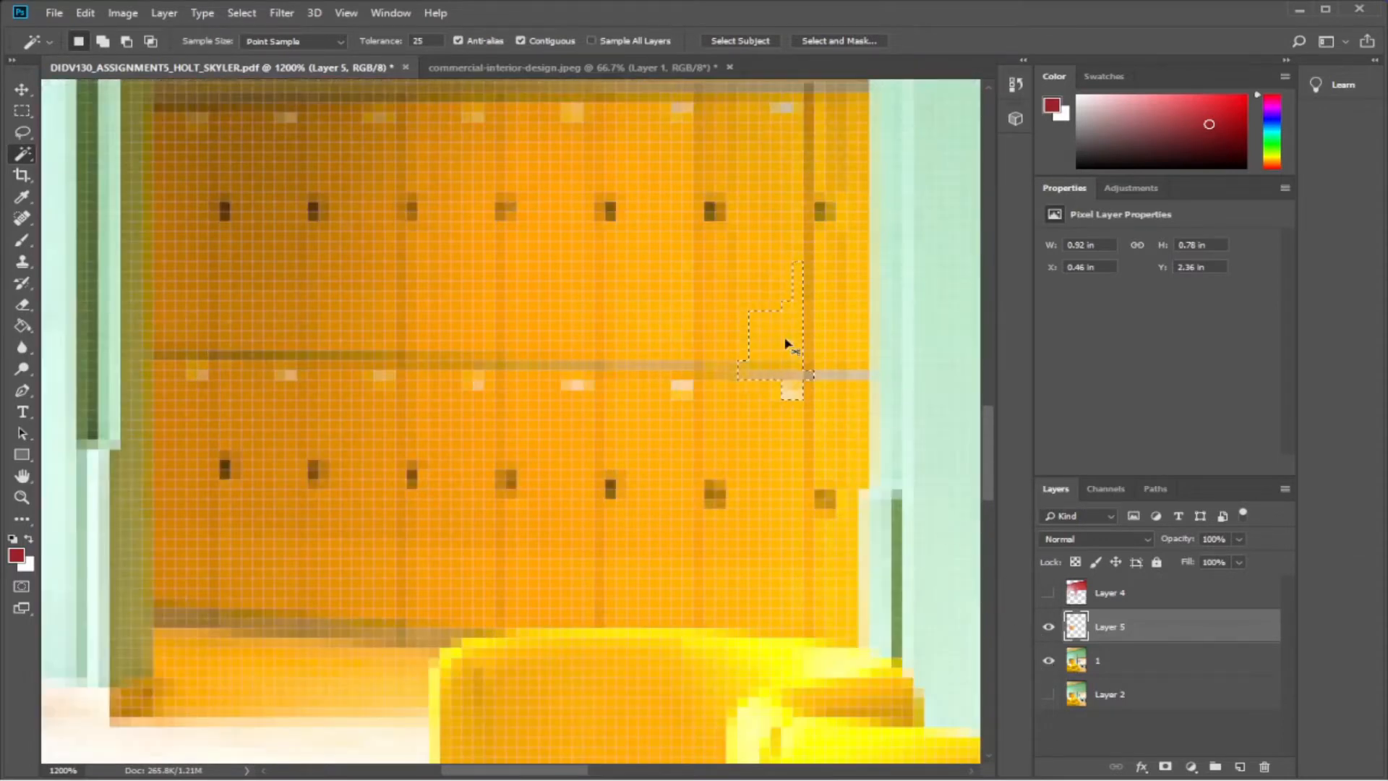
{"action": "key", "text": "ctrl+j"}
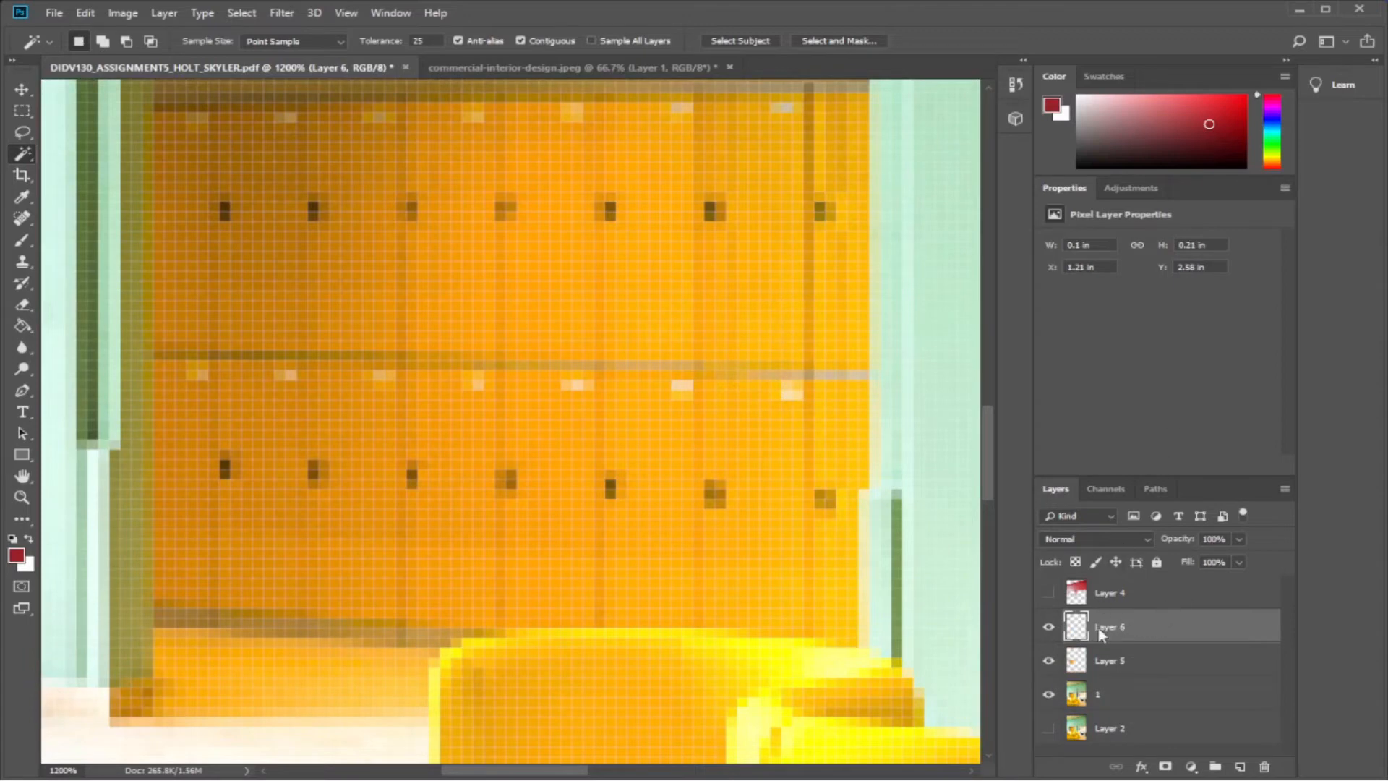
{"action": "key", "text": "Delete"}
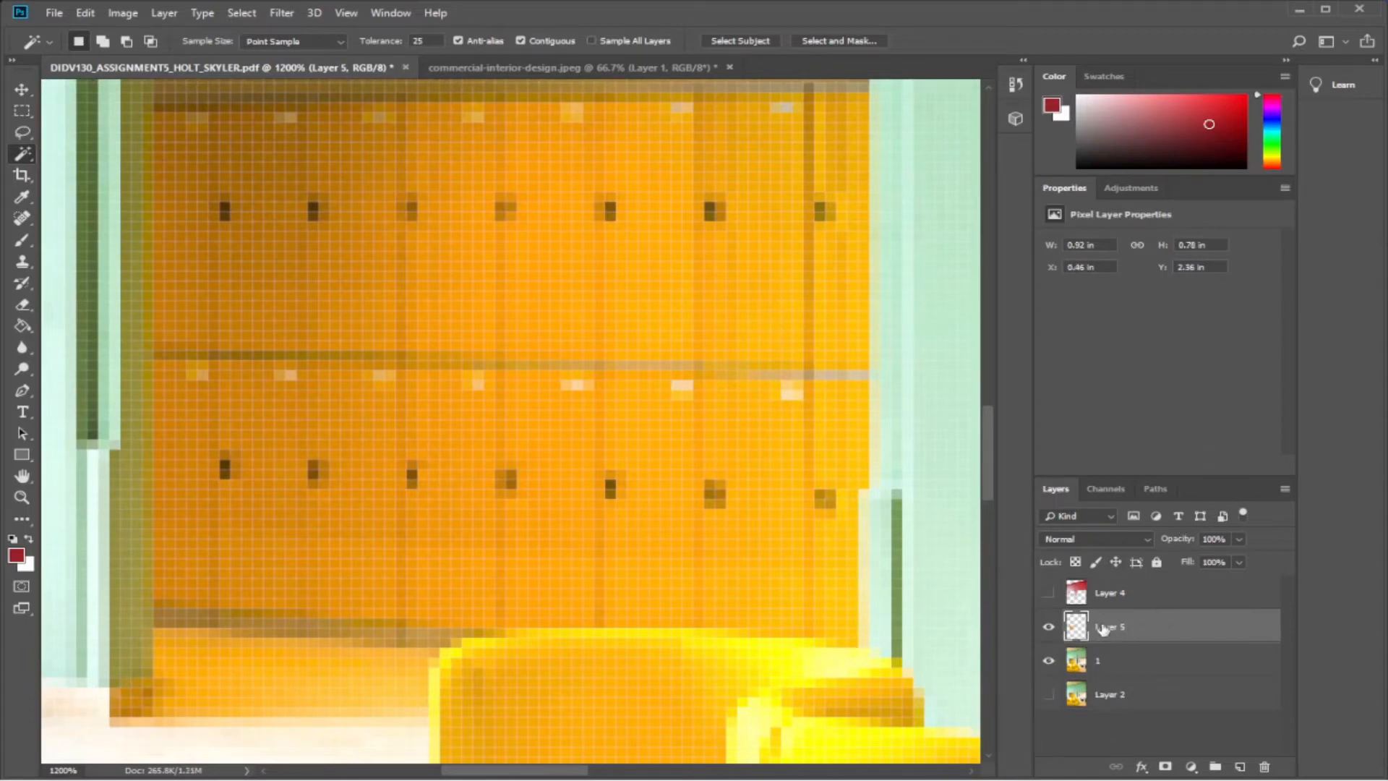
Select layer 1 and toggle its visibility to examine the gap in the extracted lockers.
{"action": "left_click", "coordinate": [1049, 662]}
{"action": "left_click", "coordinate": [1049, 661]}
{"action": "left_click", "coordinate": [1120, 660]}
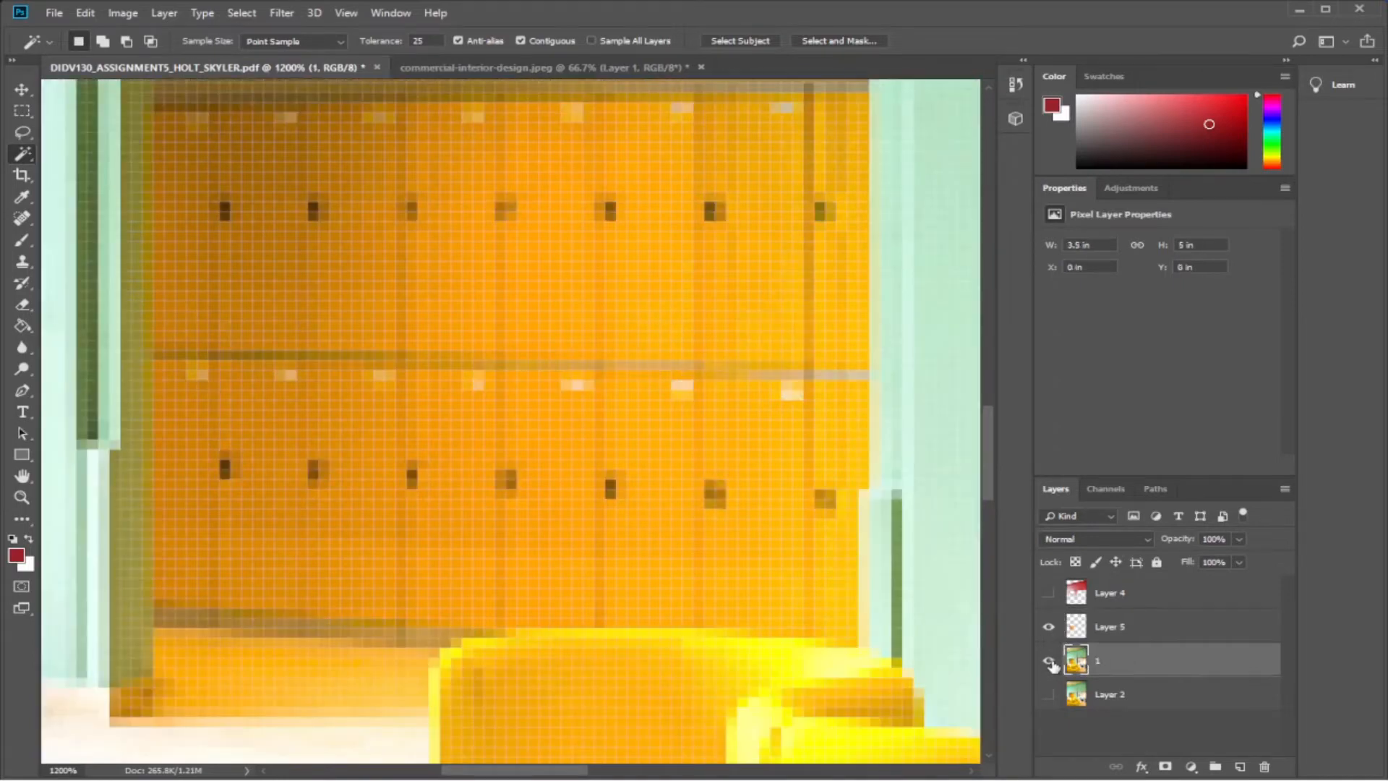
{"action": "left_click", "coordinate": [1049, 661]}
{"action": "left_click", "coordinate": [1049, 662]}
{"action": "left_click", "coordinate": [1049, 661]}
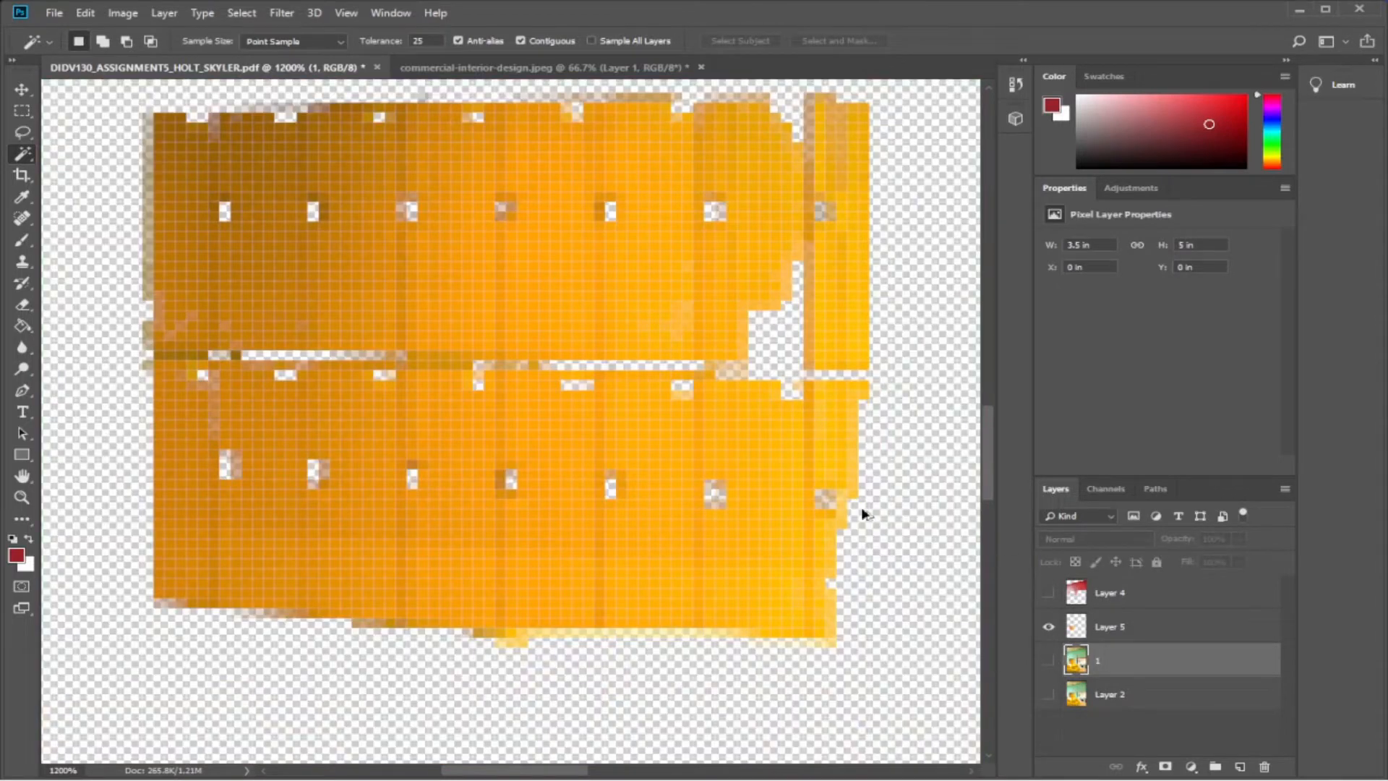
Undo the failed patch copy and show Layer 5 and layer 1 again, with layer 1 selected.
{"action": "key", "text": "ctrl+z"}
{"action": "left_click", "coordinate": [1048, 661]}
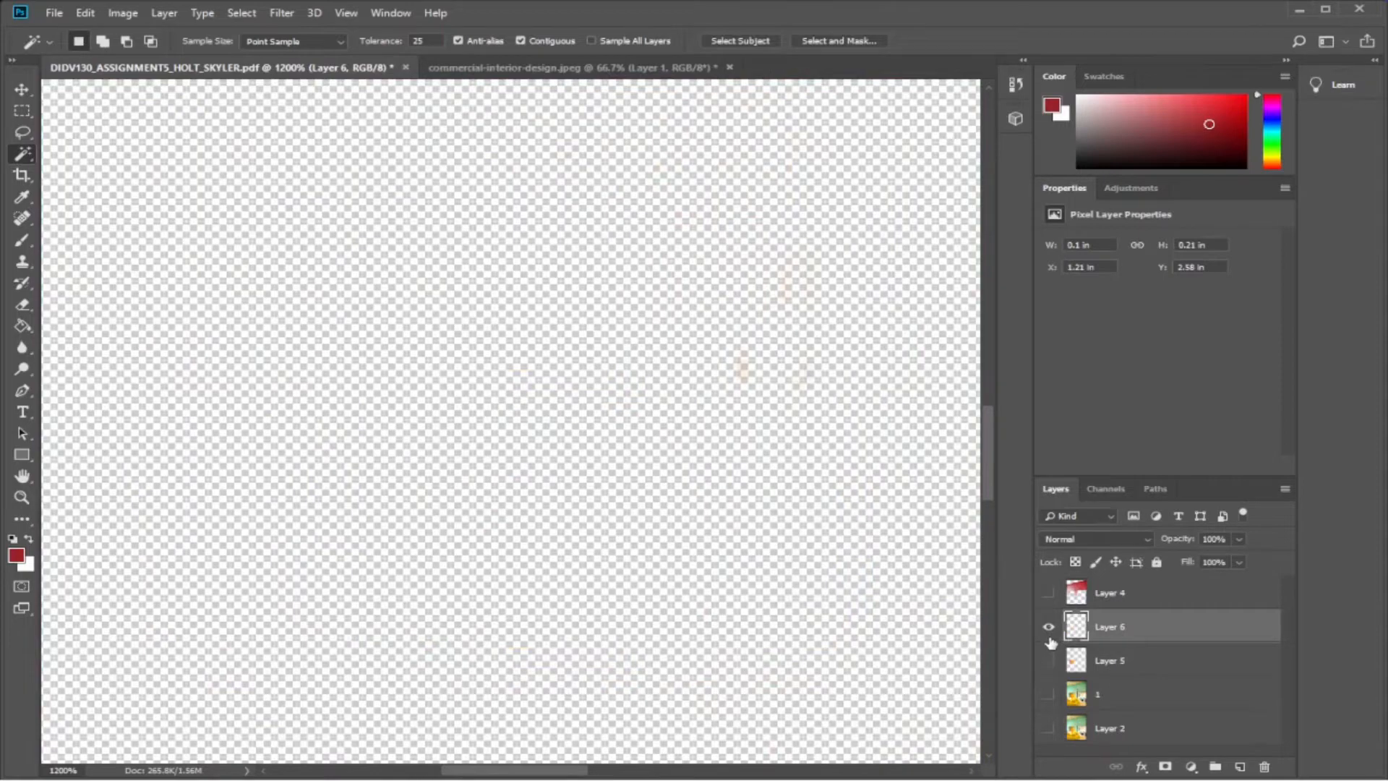
{"action": "key", "text": "ctrl+z"}
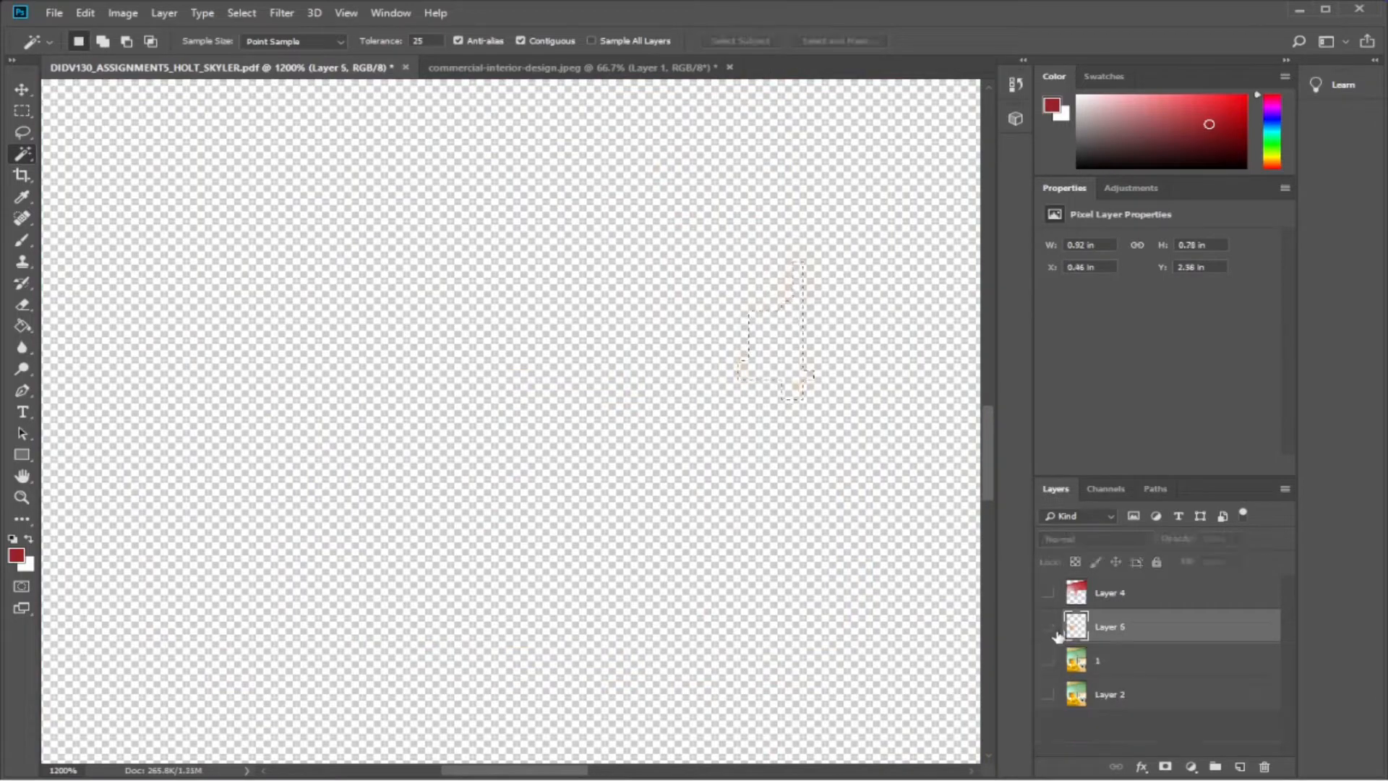
{"action": "left_click", "coordinate": [1049, 627]}
{"action": "left_click", "coordinate": [1124, 657]}
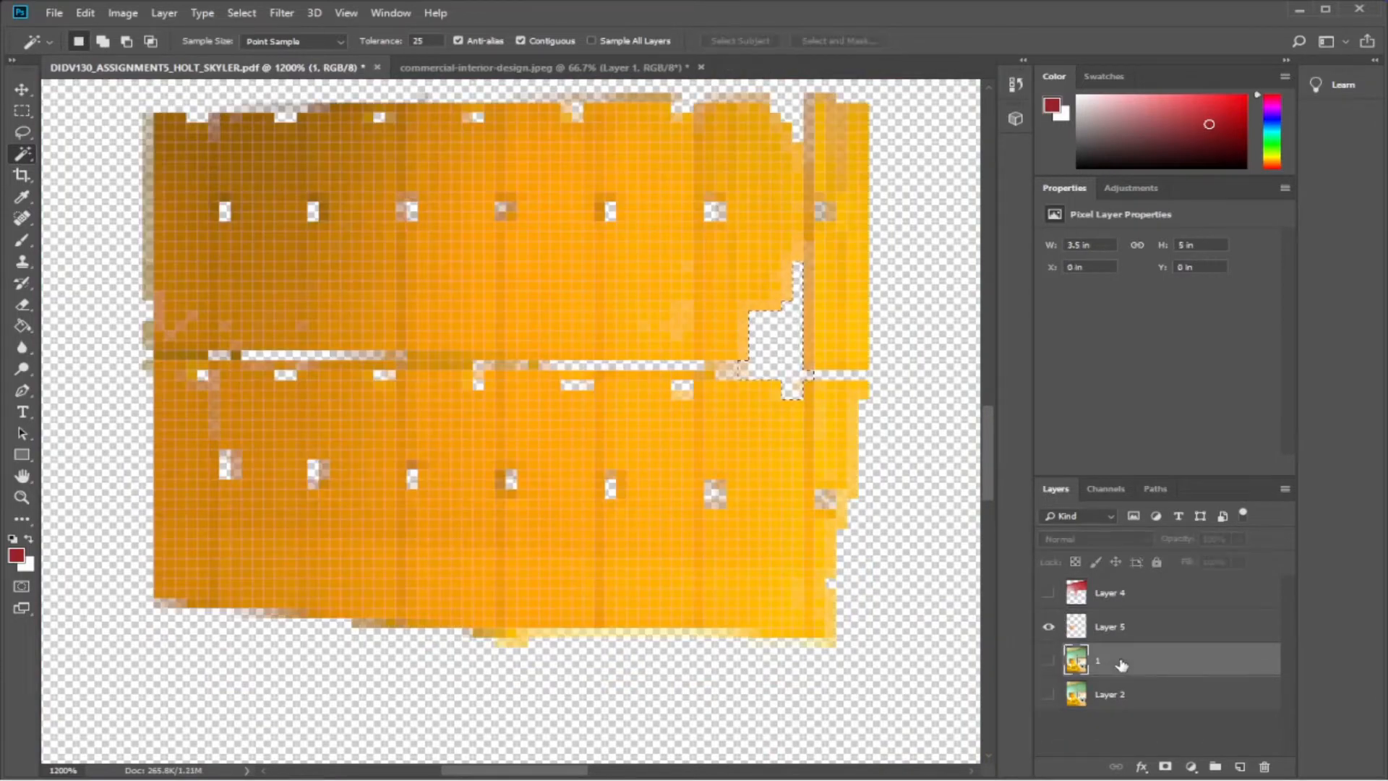
{"action": "left_click", "coordinate": [1049, 662]}
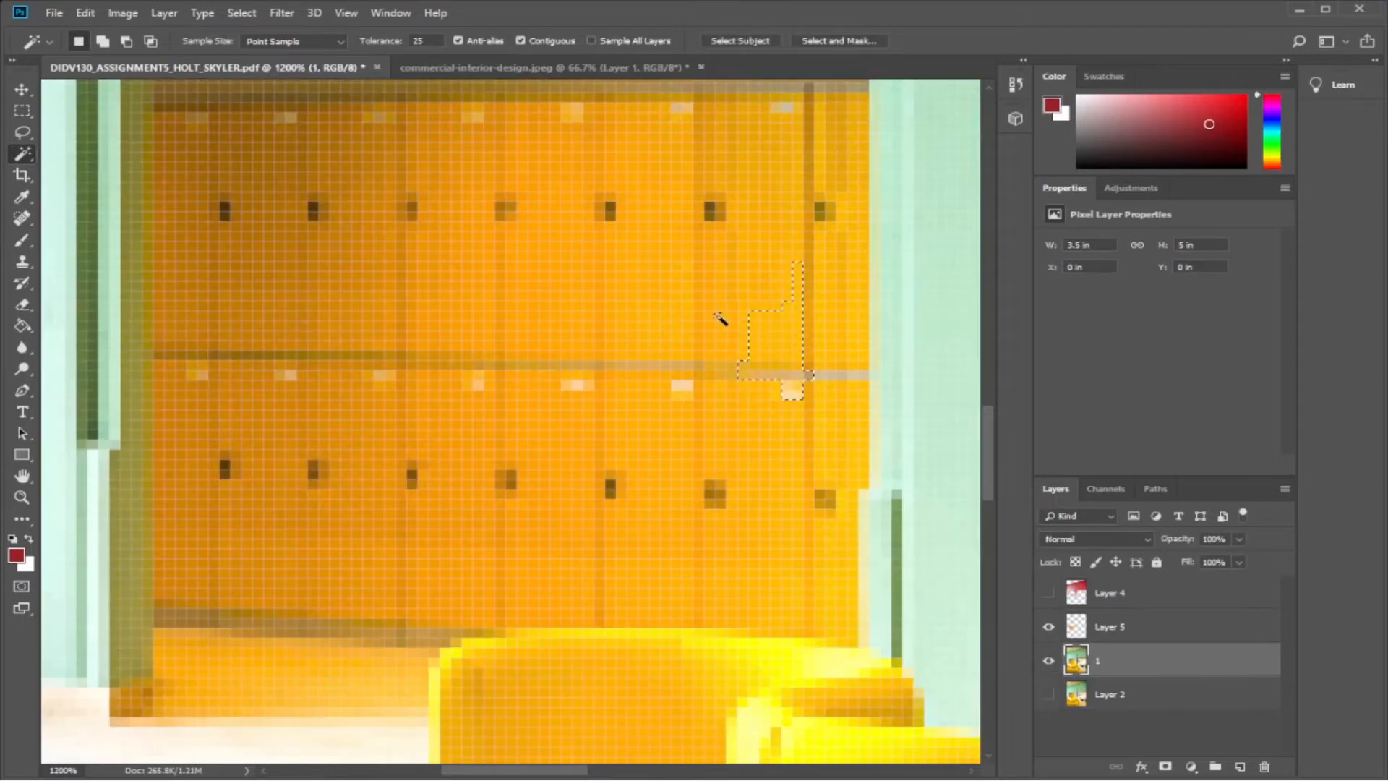
Select the missing patch near the upper locker row's right end on layer 1 and copy it to a new layer.
{"action": "key", "text": "ctrl+d"}
{"action": "left_click", "coordinate": [784, 363]}
{"action": "key", "text": "ctrl+j"}
{"action": "left_click", "coordinate": [1134, 629]}
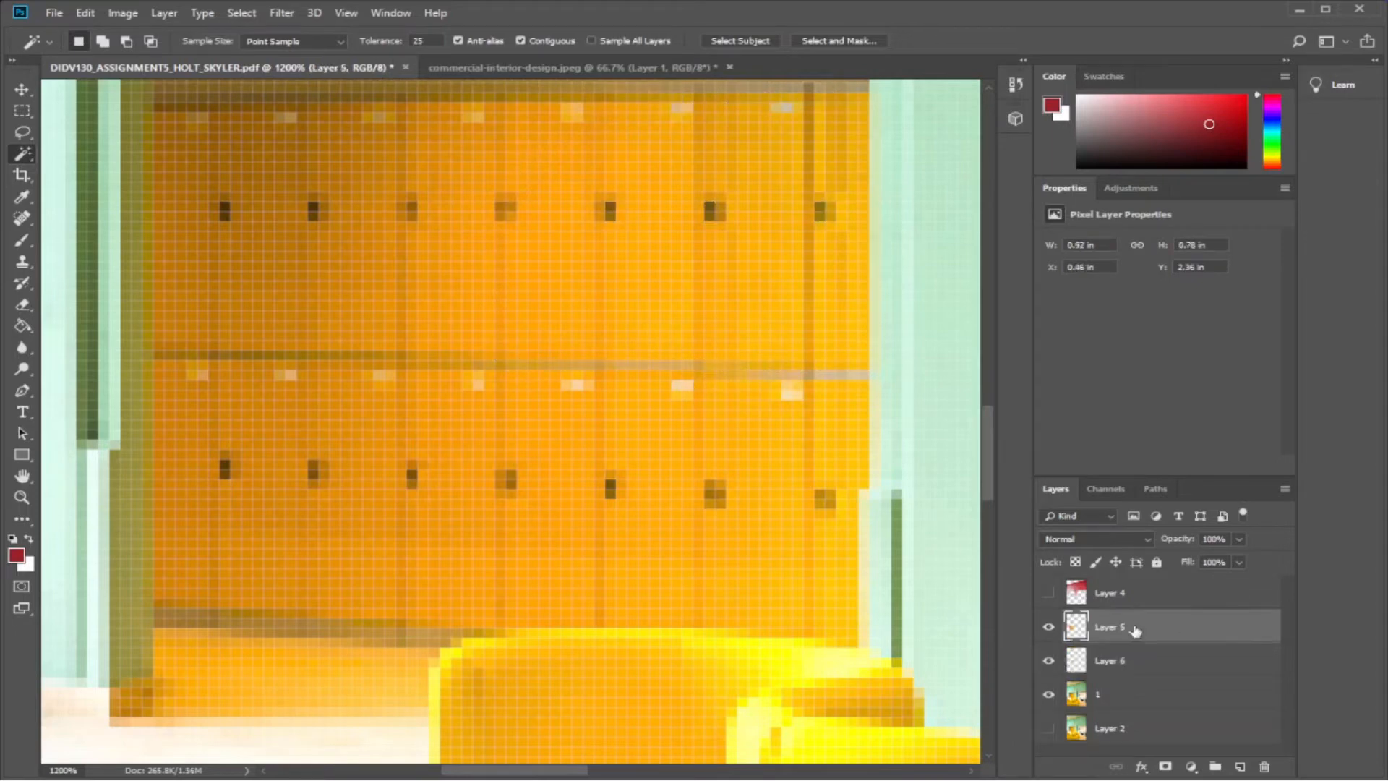
Merge Layer 5 with the patch layer below it, and check the combined lockers with layer 1 hidden and shown.
{"action": "left_click", "coordinate": [1048, 661]}
{"action": "left_click", "coordinate": [1048, 696]}
{"action": "left_click", "coordinate": [1048, 695]}
{"action": "key", "text": "ctrl+alt+z"}
{"action": "left_click", "coordinate": [1048, 659]}
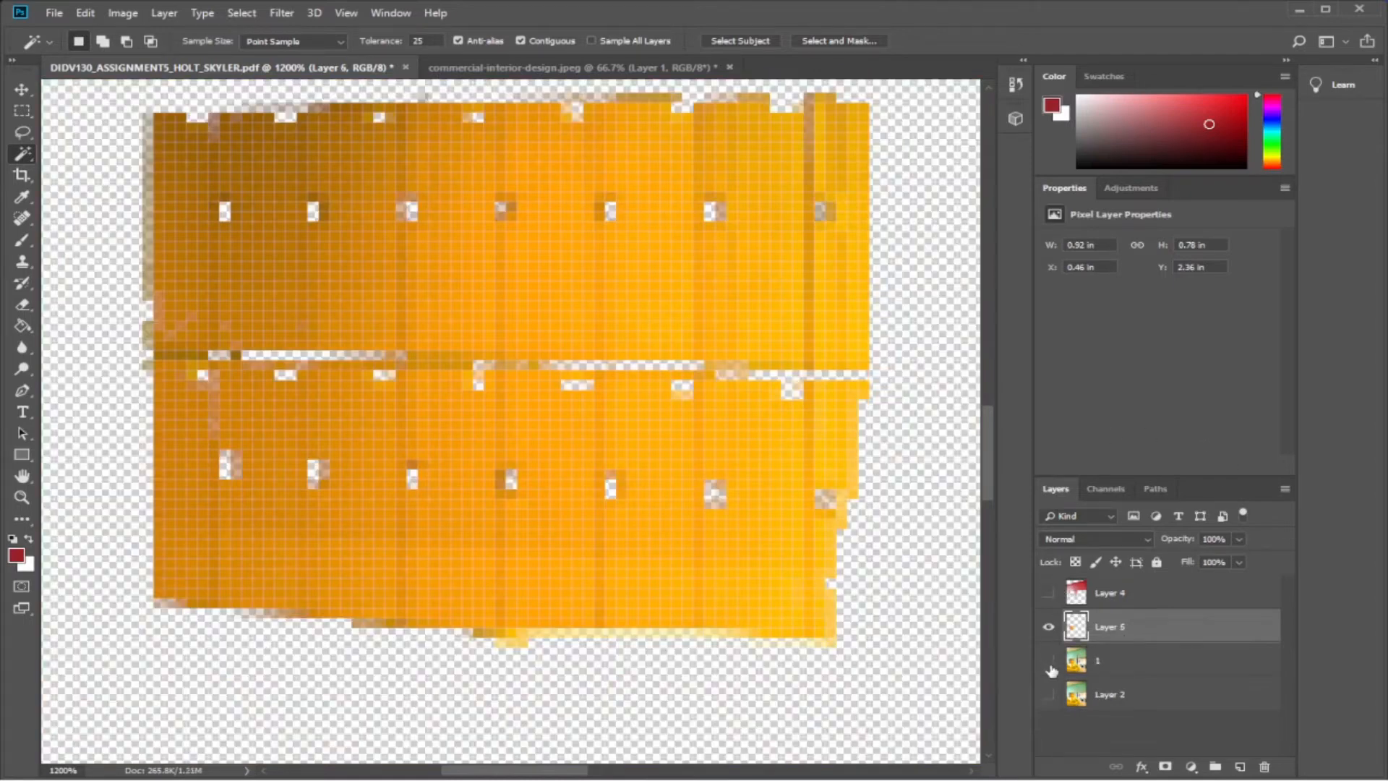
{"action": "left_click", "coordinate": [1050, 664]}
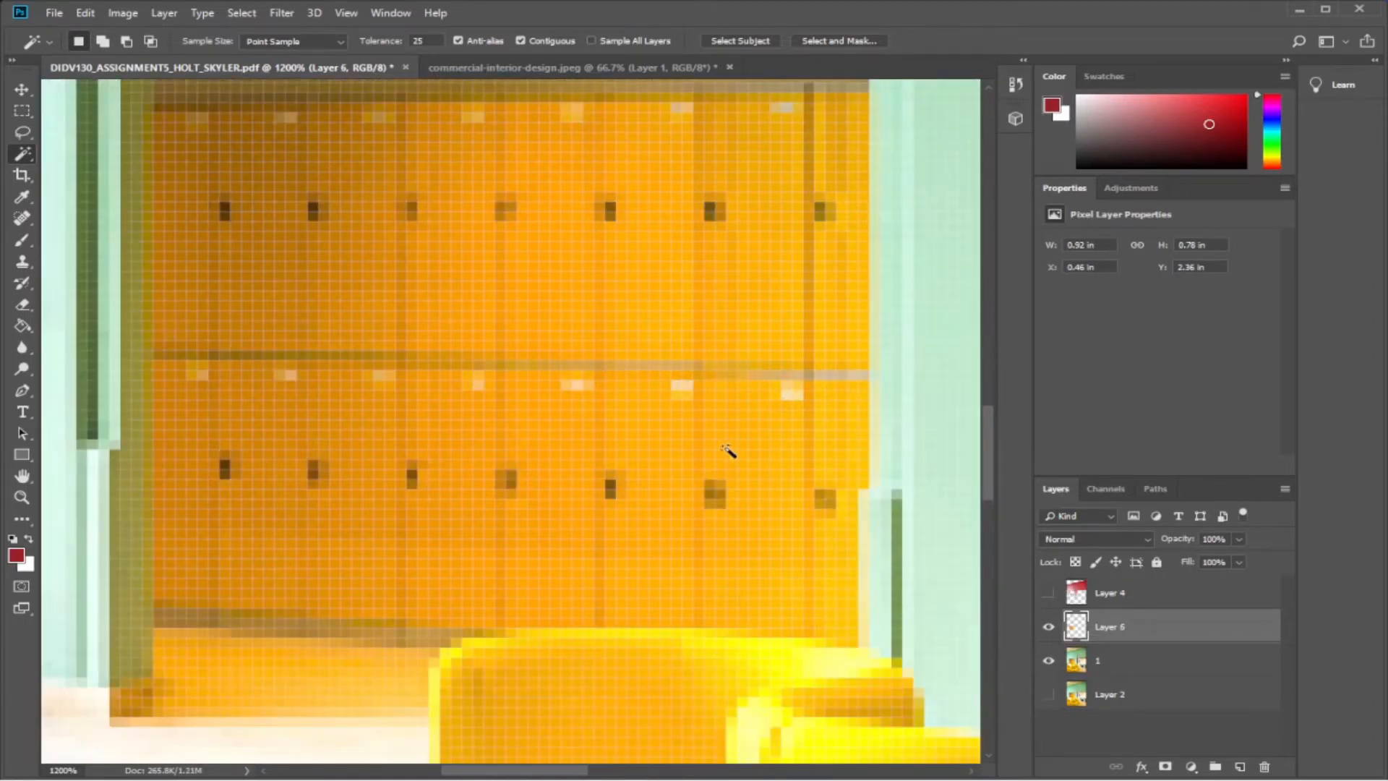
Inspect the merged lockers on their own with layer 1 hidden at 700%, and show layer 1 again.
{"action": "scroll", "coordinate": [687, 362], "scroll_direction": "up", "scroll_amount": 2}
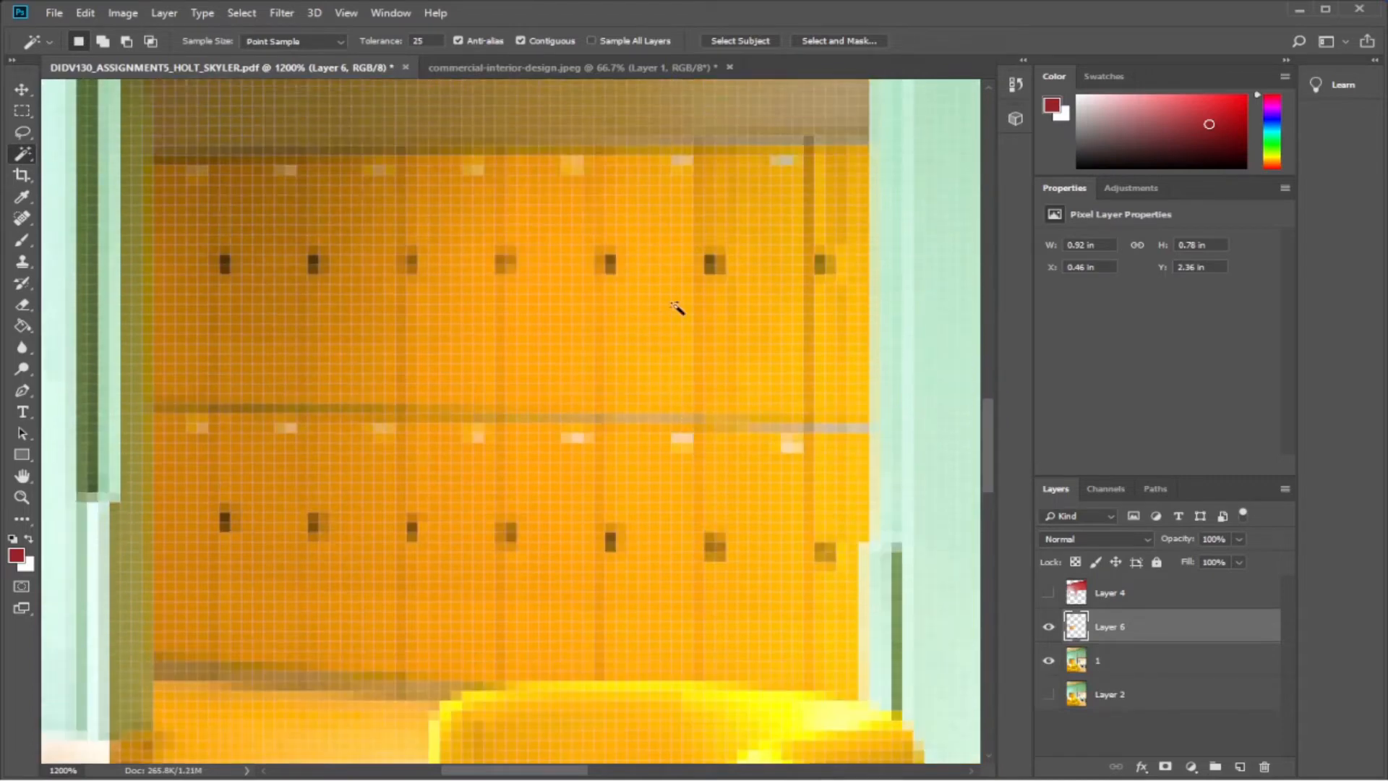
{"action": "left_click_drag", "start_coordinate": [988, 445], "coordinate": [989, 445]}
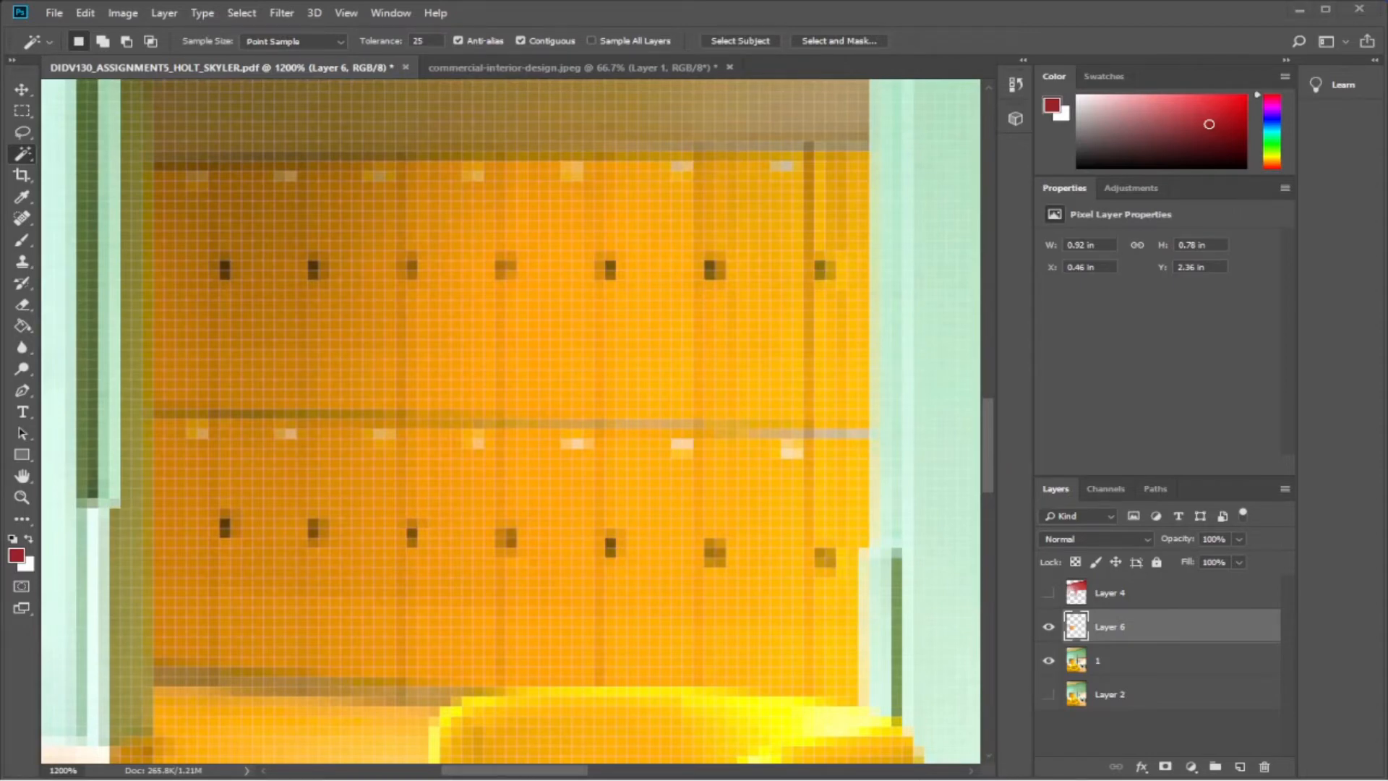
{"action": "left_click", "coordinate": [1049, 660]}
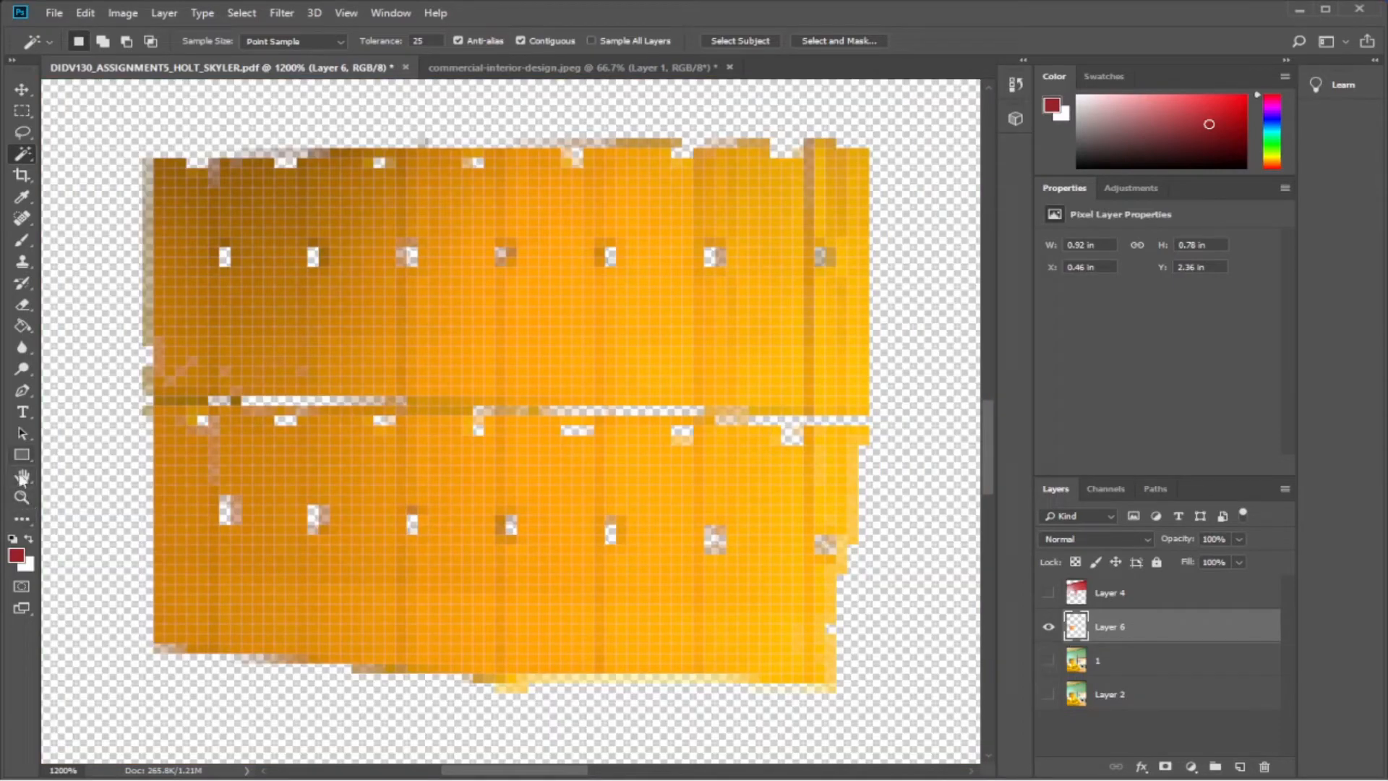
{"action": "left_click", "coordinate": [21, 497]}
{"action": "left_click", "coordinate": [189, 201], "text": "alt"}
{"action": "left_click", "coordinate": [190, 201], "text": "alt"}
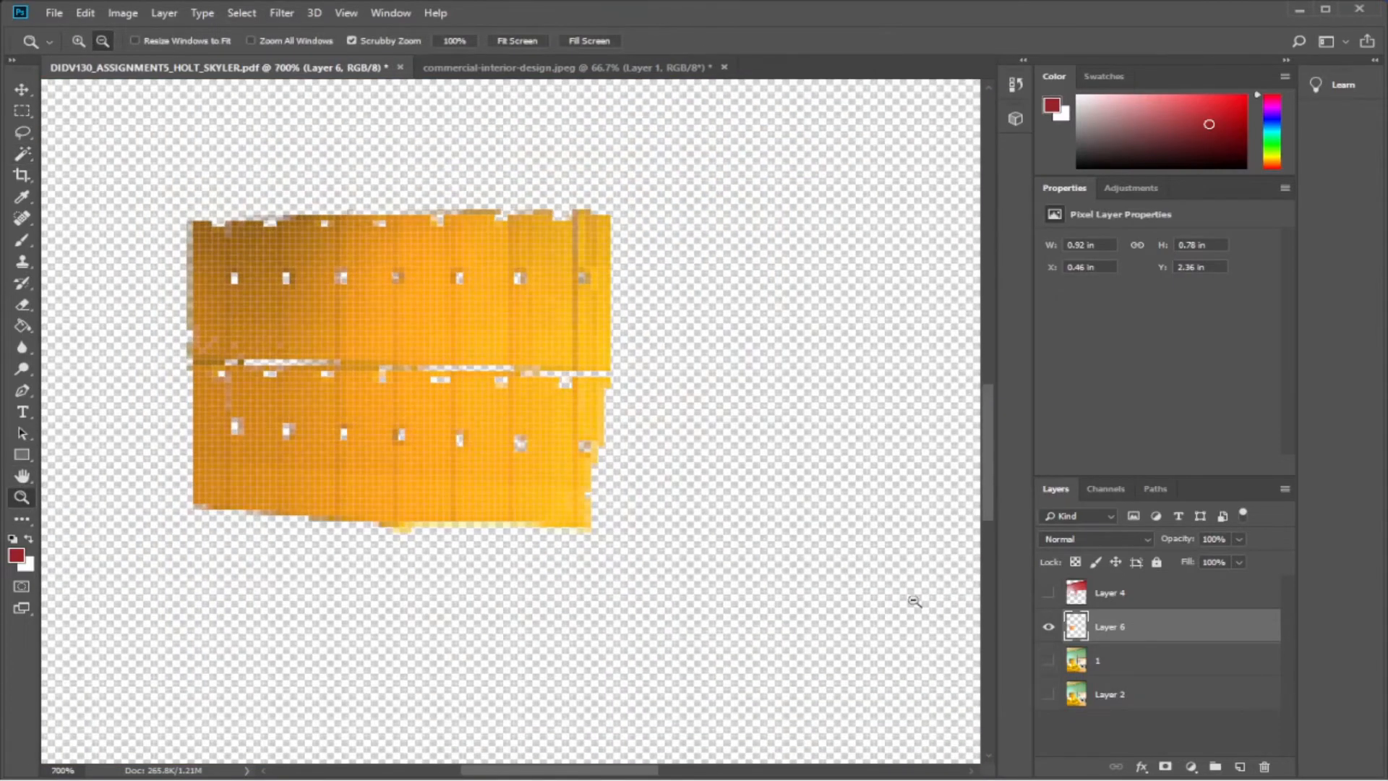
{"action": "left_click", "coordinate": [1049, 661]}
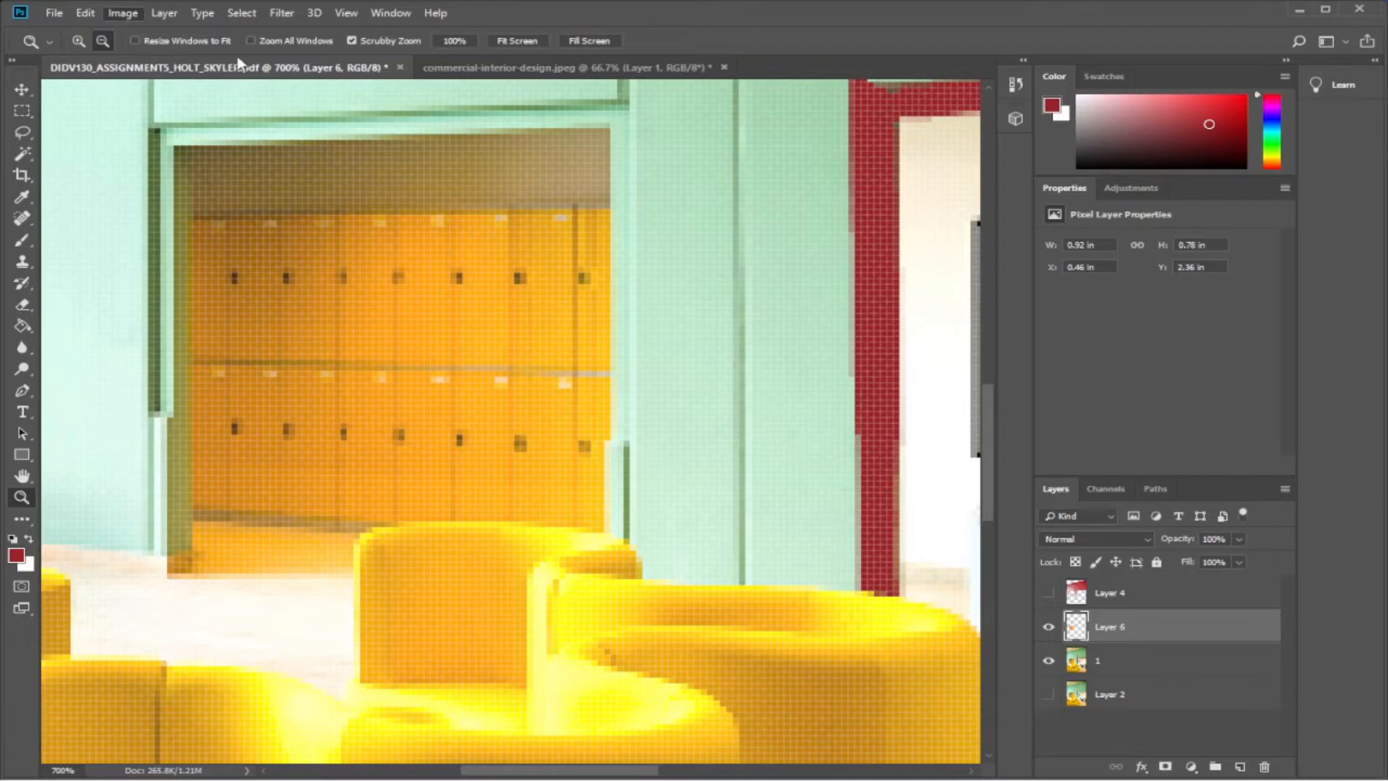
Recolour the merged lockers on Layer 6 from orange to a pale pinkish white with an image colour adjustment.
{"action": "left_click", "coordinate": [384, 180]}
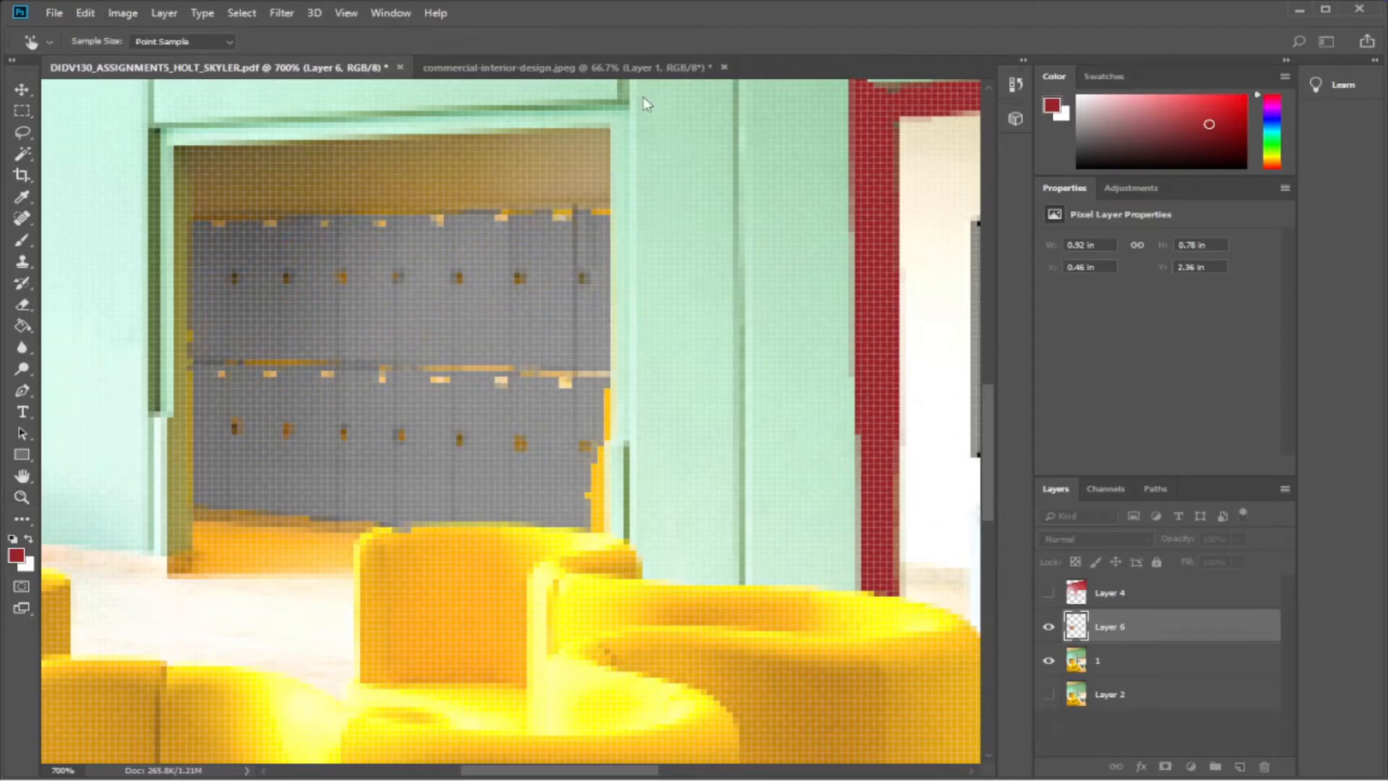
{"action": "left_click", "coordinate": [690, 271]}
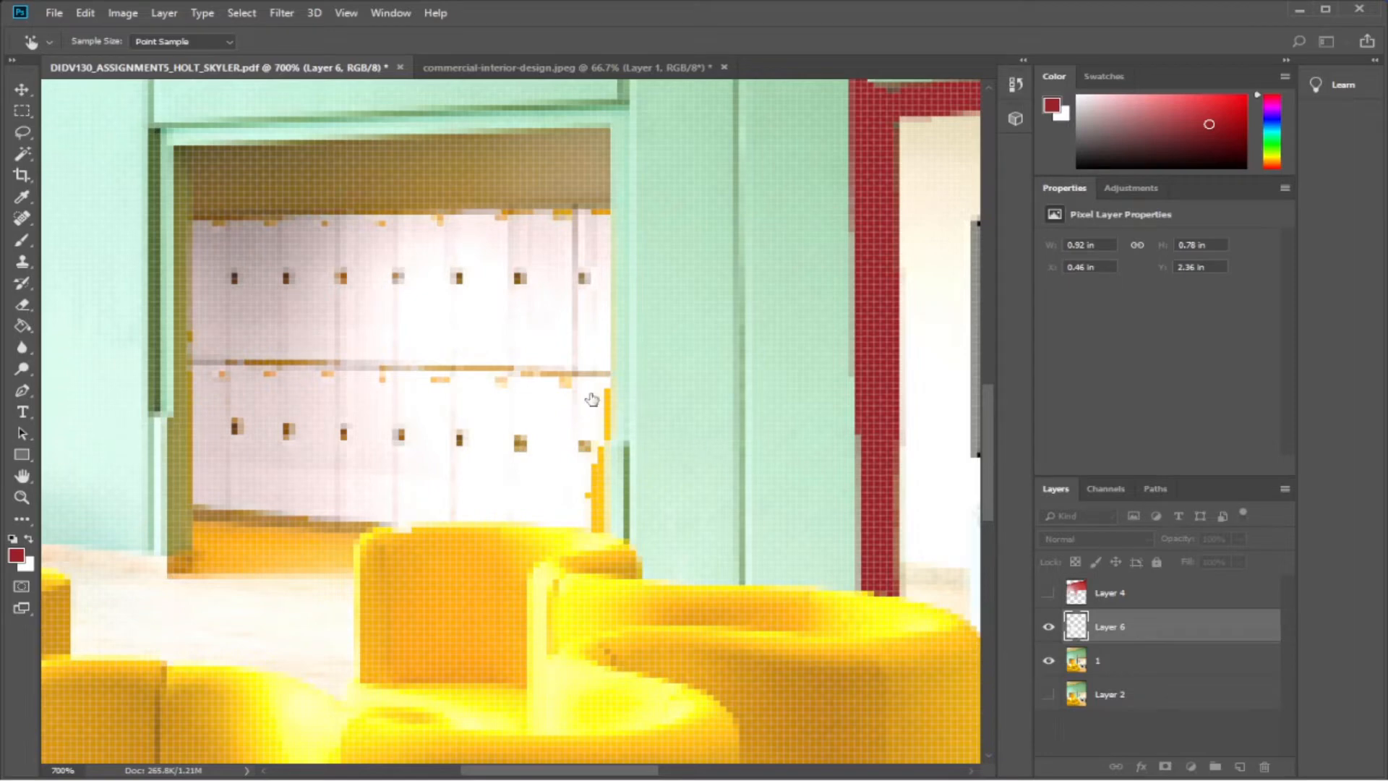
{"action": "key", "text": "i"}
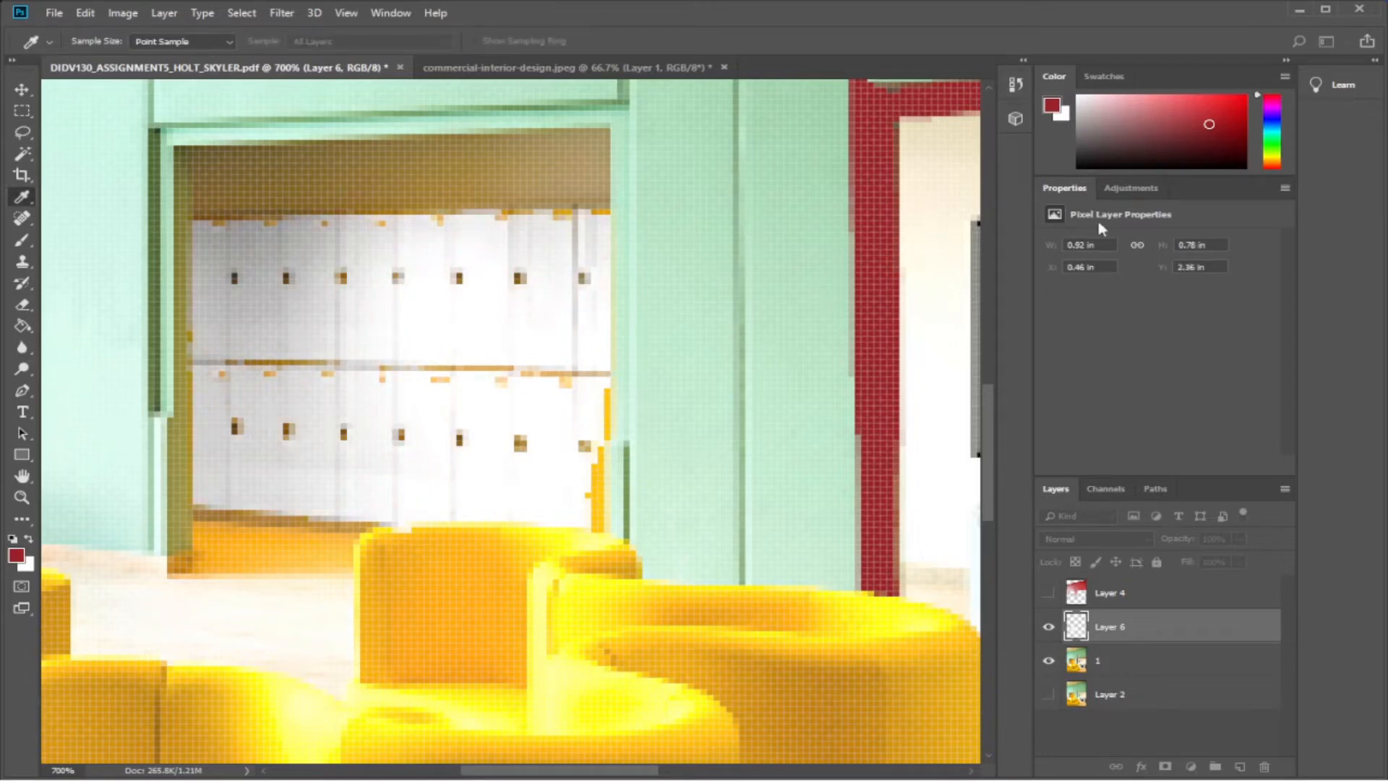
{"action": "left_click", "coordinate": [1144, 195]}
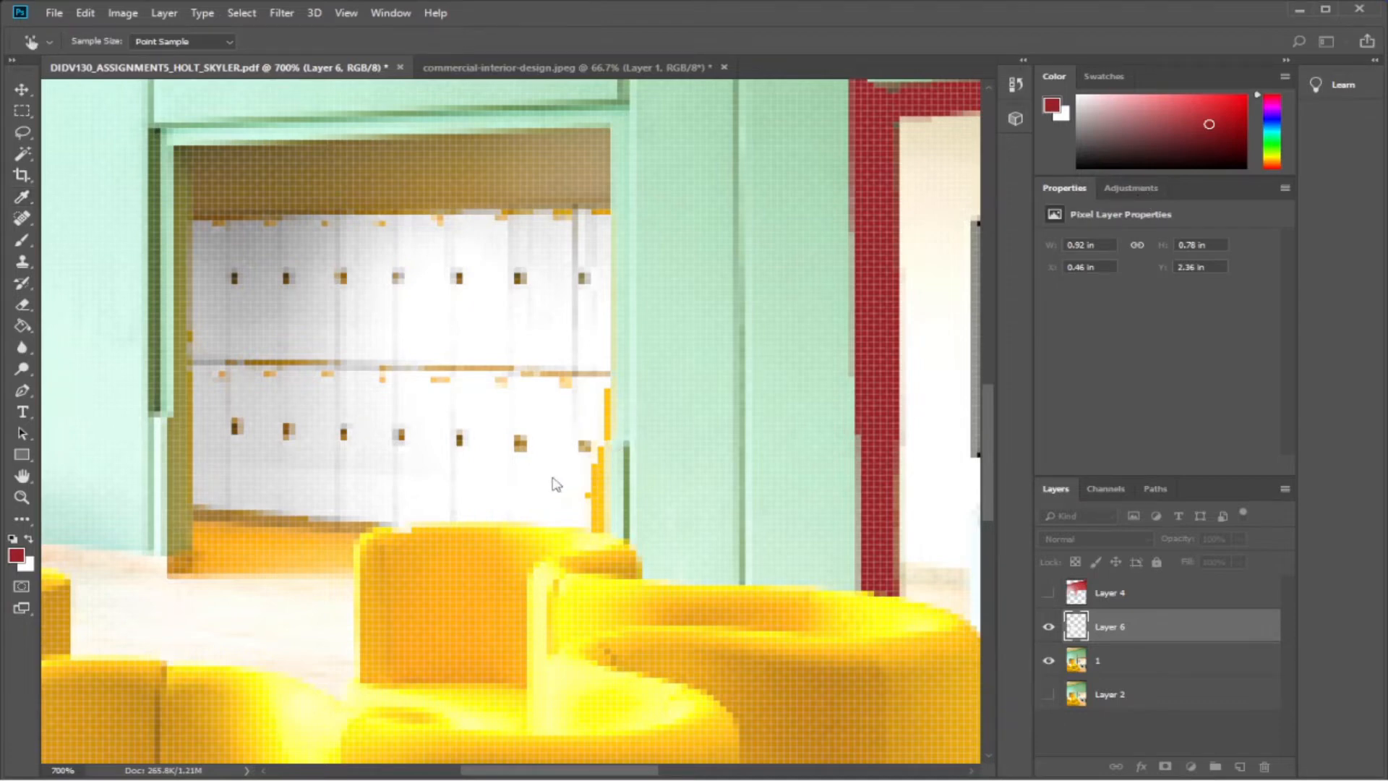
{"action": "left_click", "coordinate": [795, 472]}
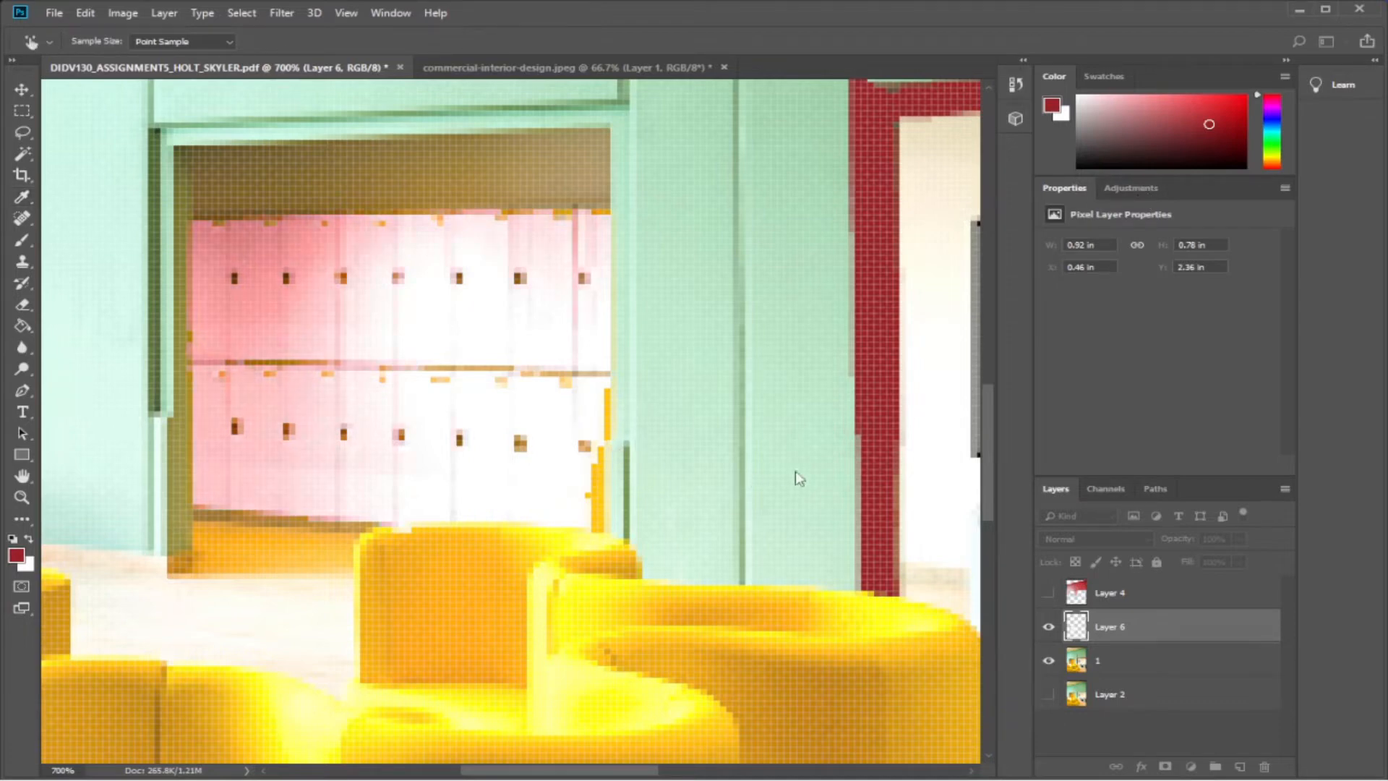
{"action": "left_click_drag", "start_coordinate": [701, 478], "coordinate": [590, 474]}
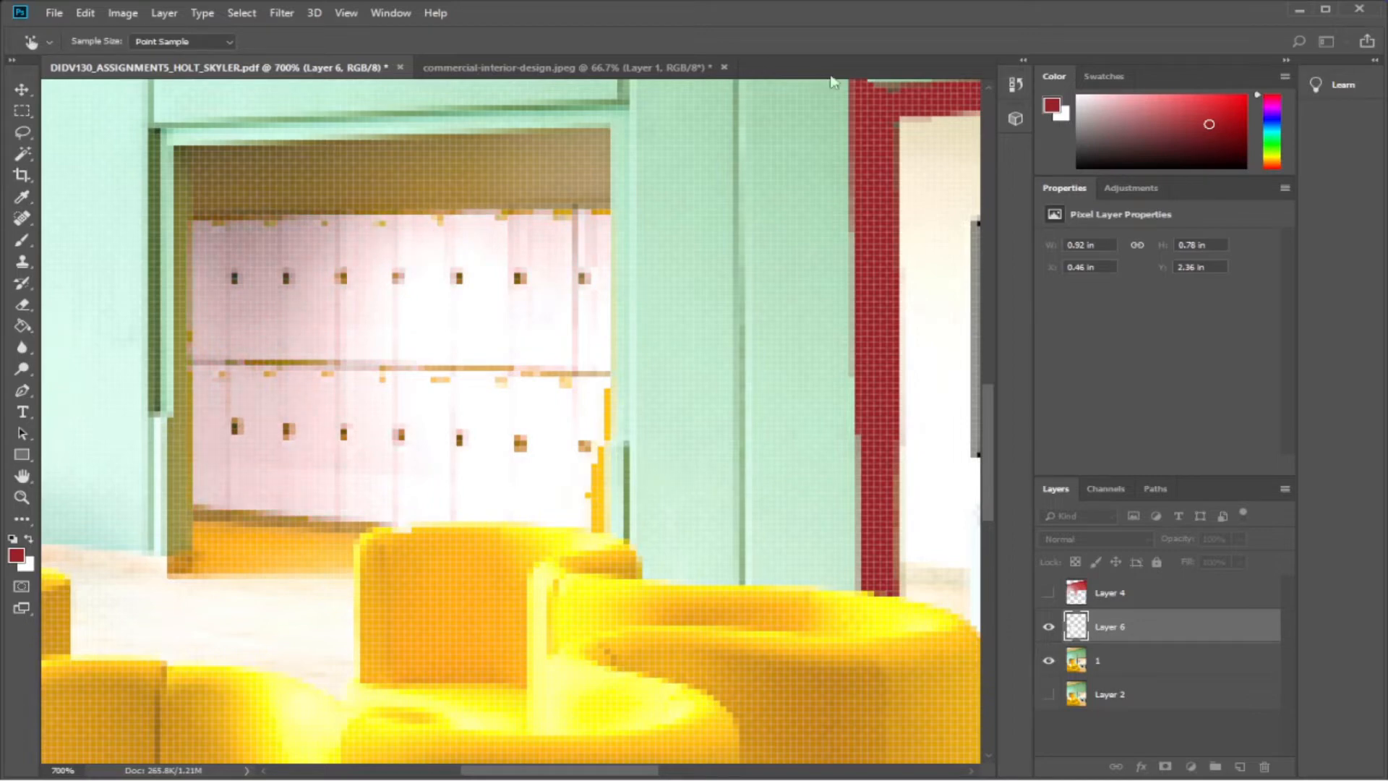
Sample the greyish pink near the upper locker row's left end as the foreground colour, working at 1200% magnification.
{"action": "key", "text": "z"}
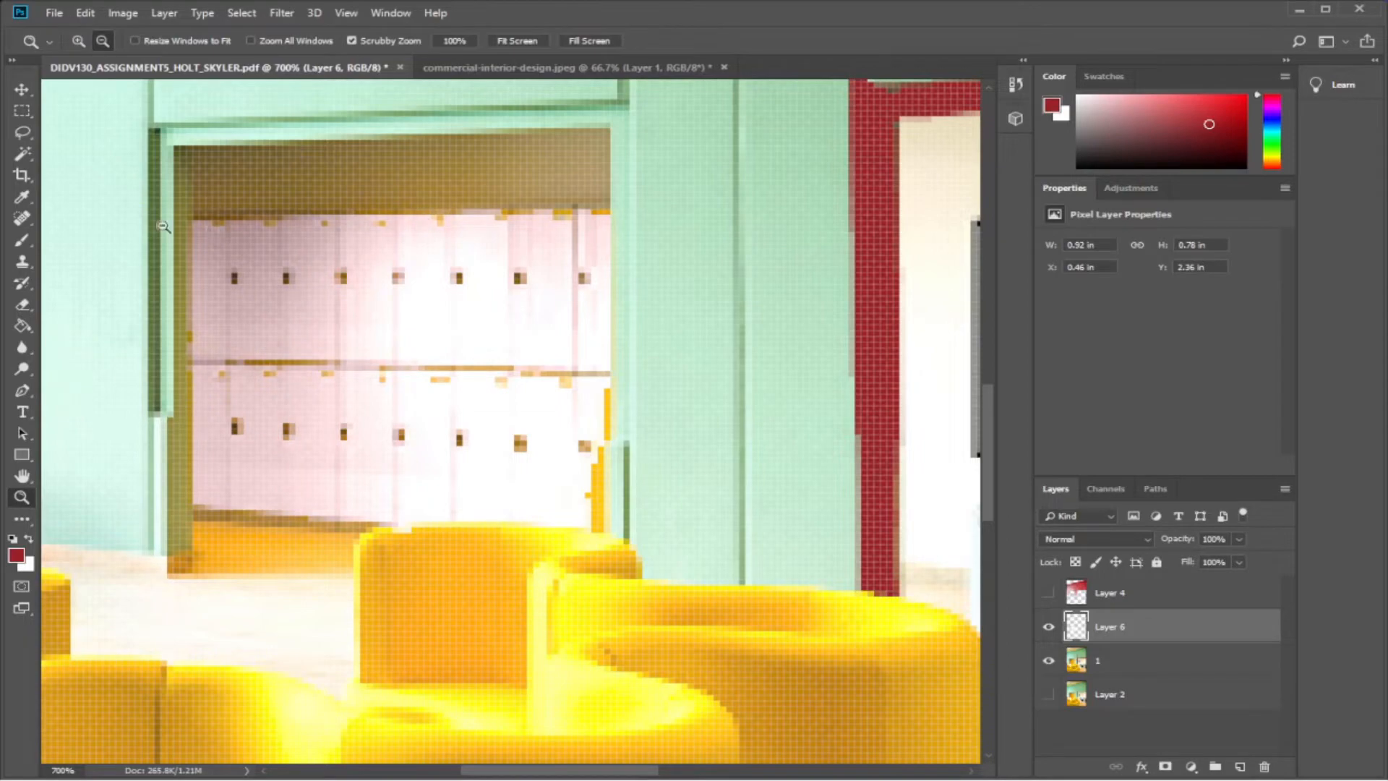
{"action": "left_click_drag", "start_coordinate": [395, 402], "coordinate": [423, 406]}
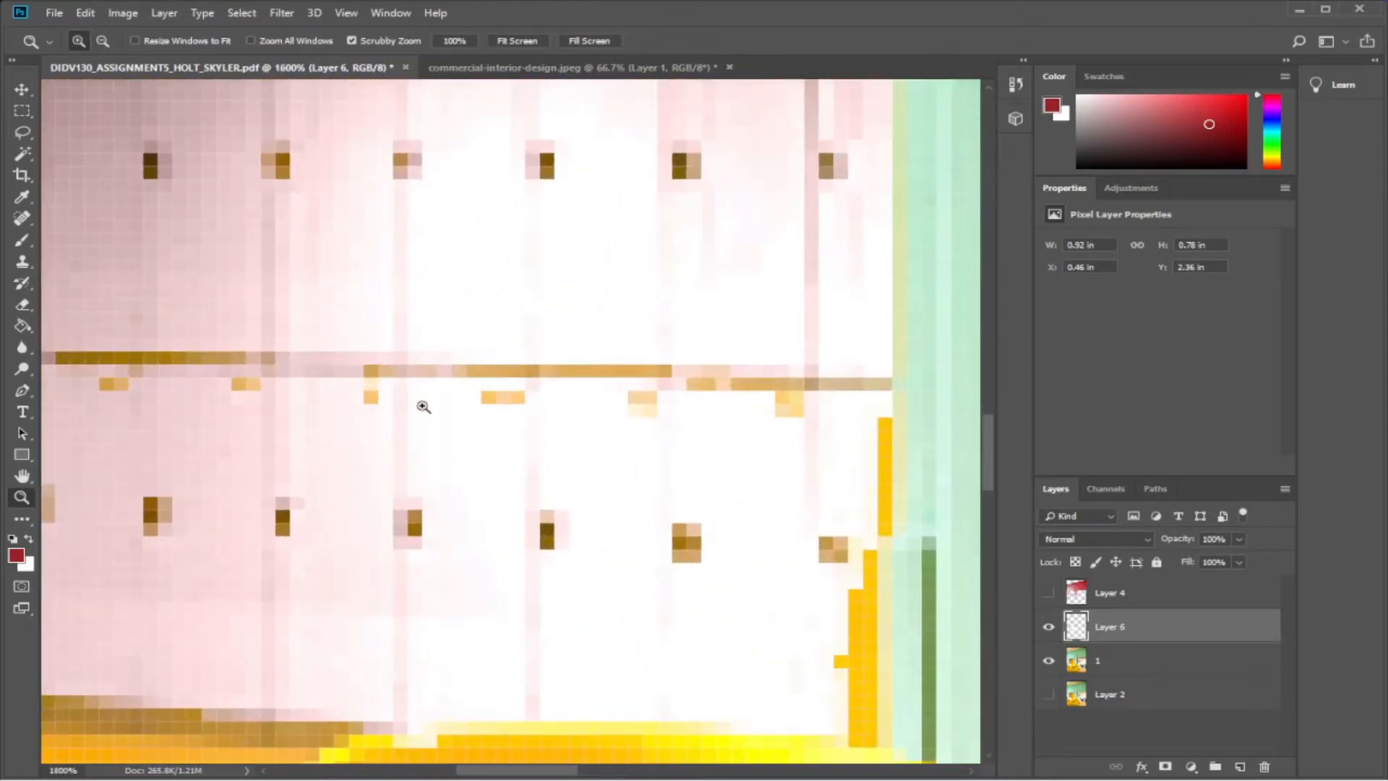
{"action": "left_click", "coordinate": [106, 43]}
{"action": "left_click", "coordinate": [602, 506]}
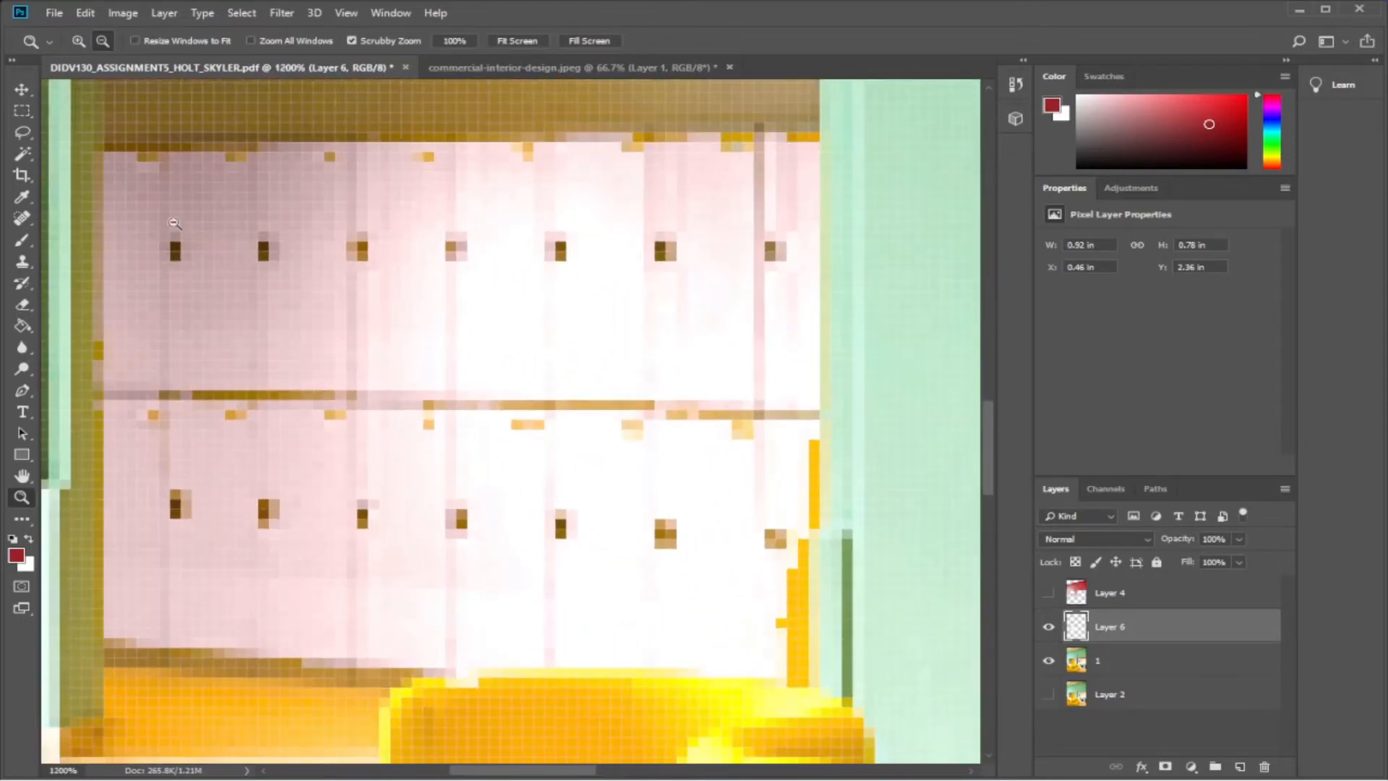
{"action": "left_click", "coordinate": [24, 203]}
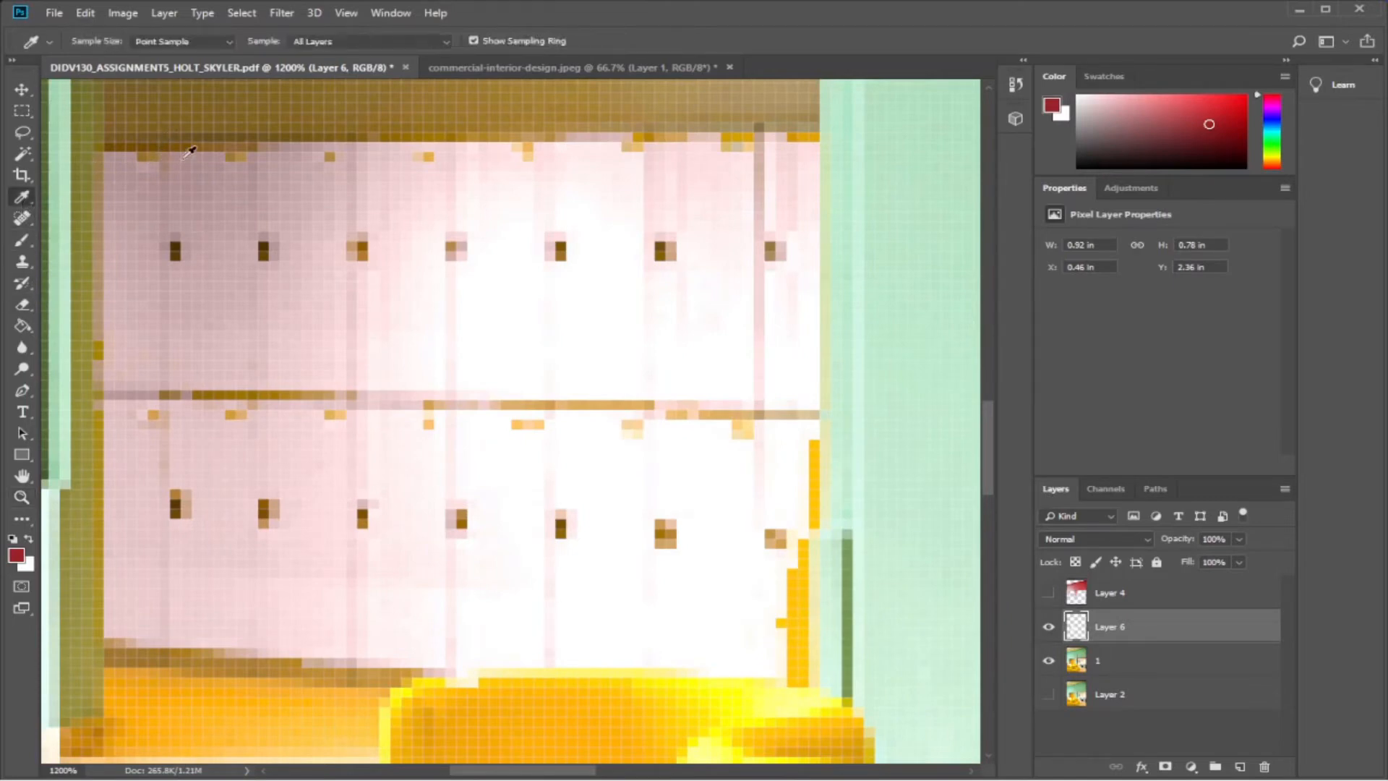
{"action": "left_click", "coordinate": [190, 163]}
{"action": "left_click", "coordinate": [23, 325]}
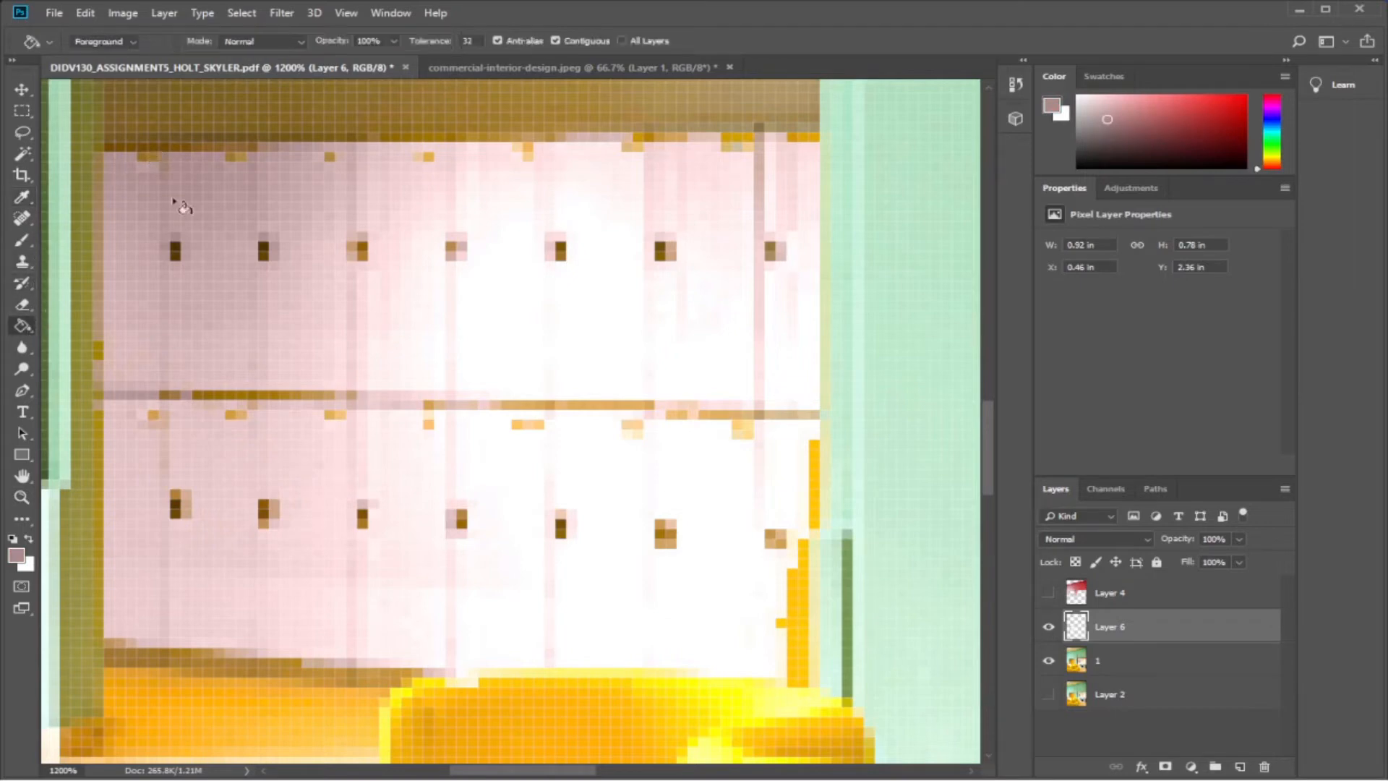
{"action": "left_click", "coordinate": [154, 165]}
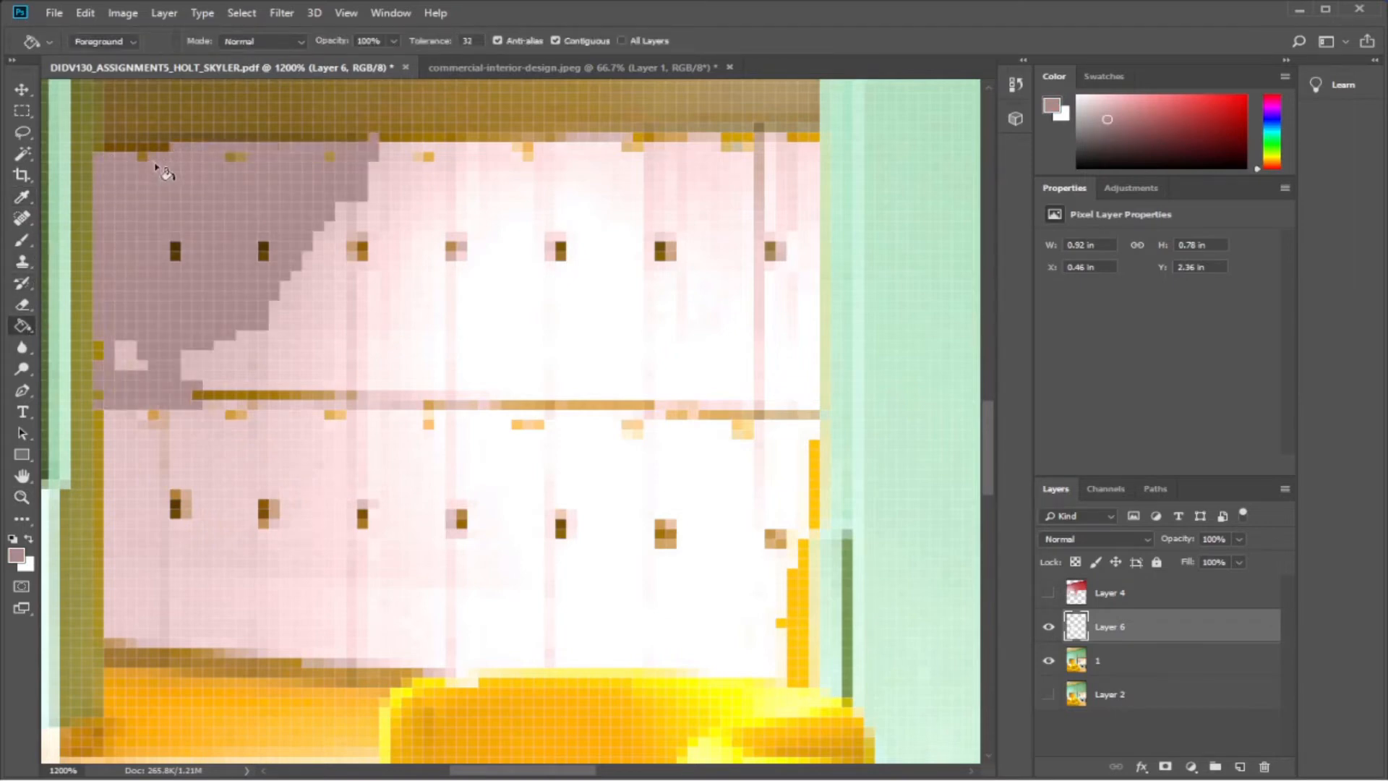
{"action": "key", "text": "ctrl+z"}
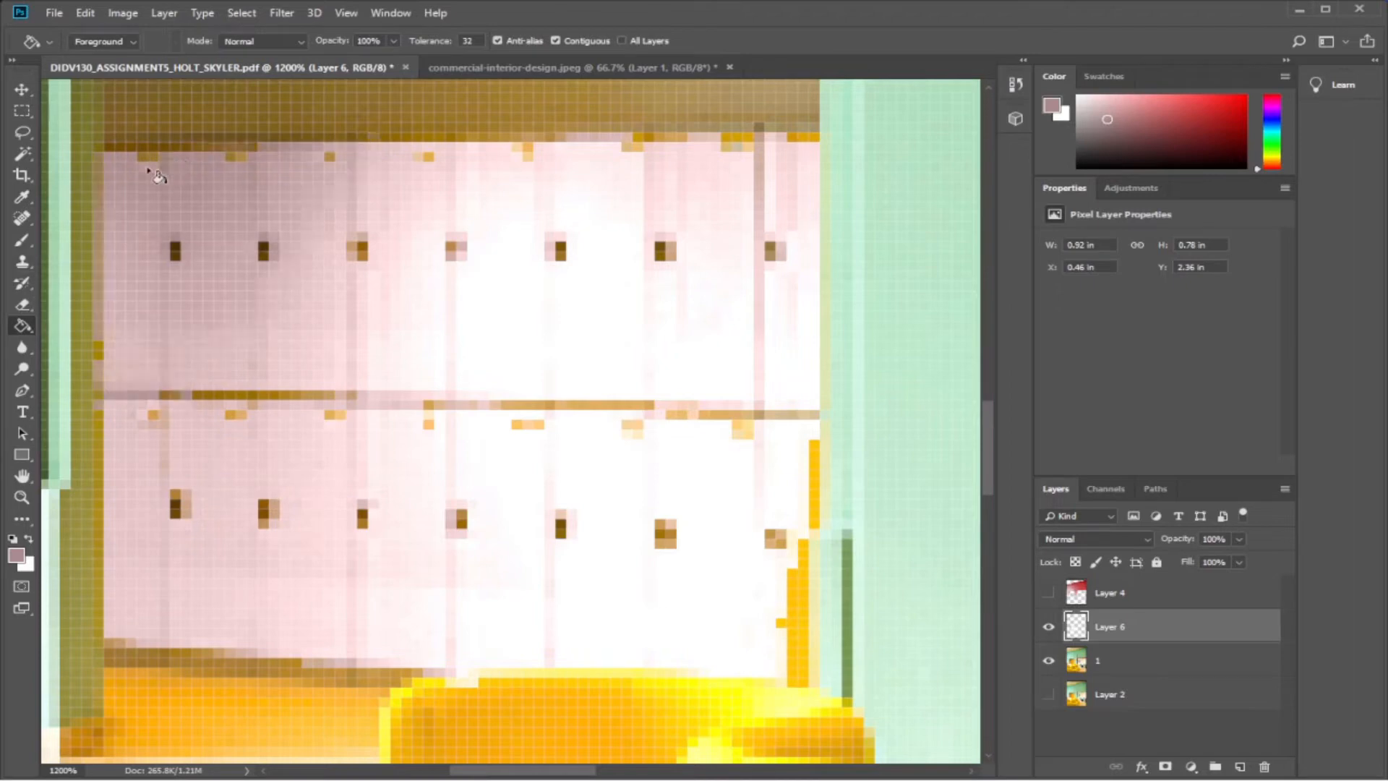
Brush the sampled greyish pink over the orange pixels along the top edge of the upper row's left-hand lockers.
{"action": "left_click", "coordinate": [22, 240]}
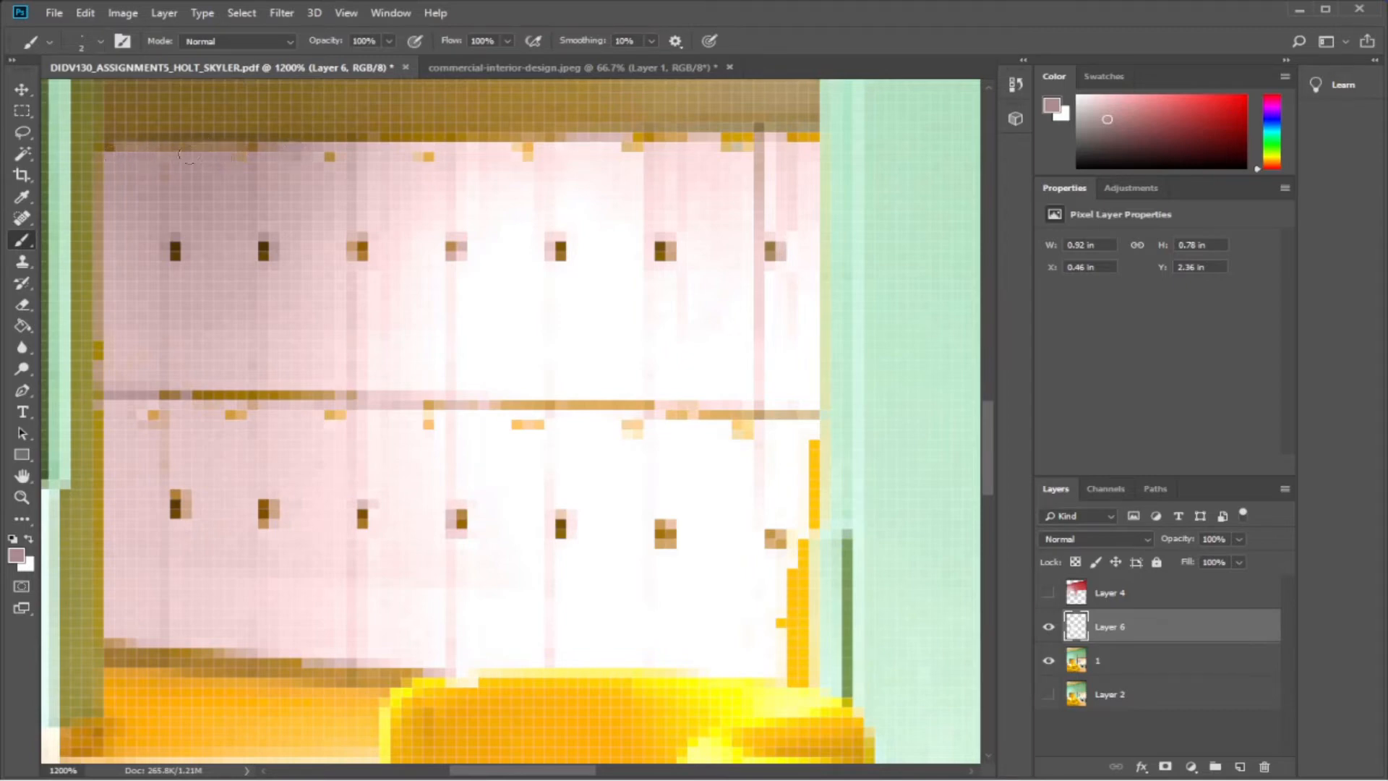
{"action": "left_click_drag", "start_coordinate": [298, 153], "coordinate": [351, 160]}
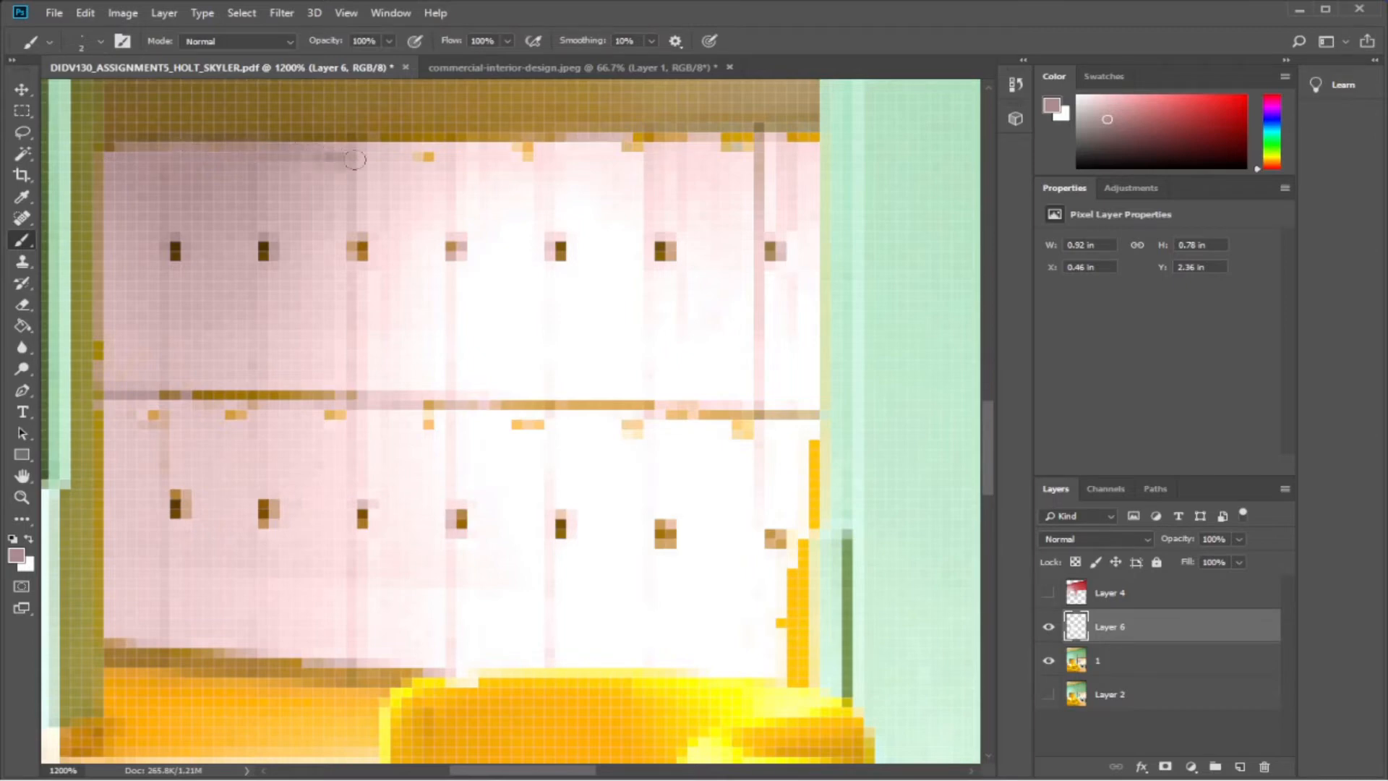
{"action": "left_click", "coordinate": [423, 151]}
{"action": "key", "text": "ctrl+z"}
Sample the lighter pink near the upper row's fourth locker and brush it over the adjacent orange spot.
{"action": "left_click", "coordinate": [22, 196]}
{"action": "left_click", "coordinate": [446, 150]}
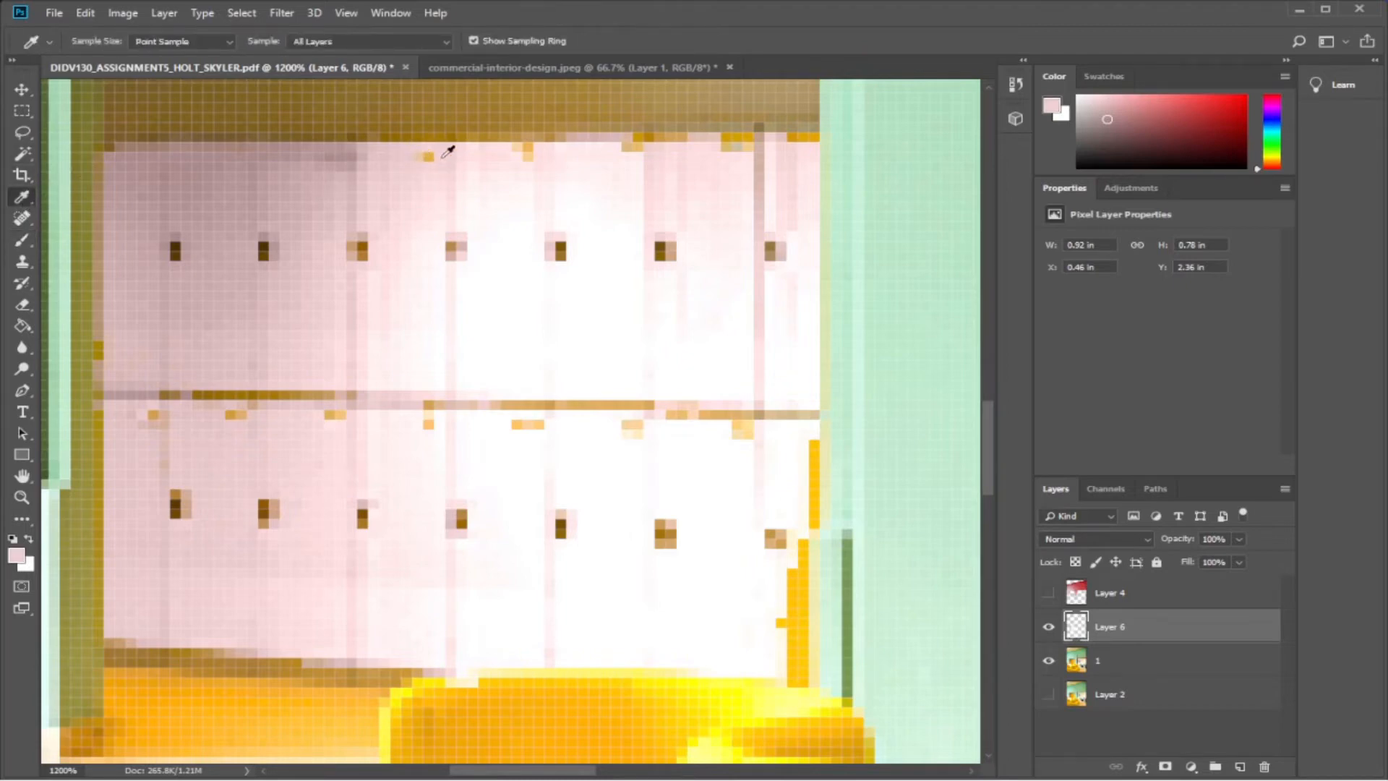
{"action": "left_click", "coordinate": [24, 241]}
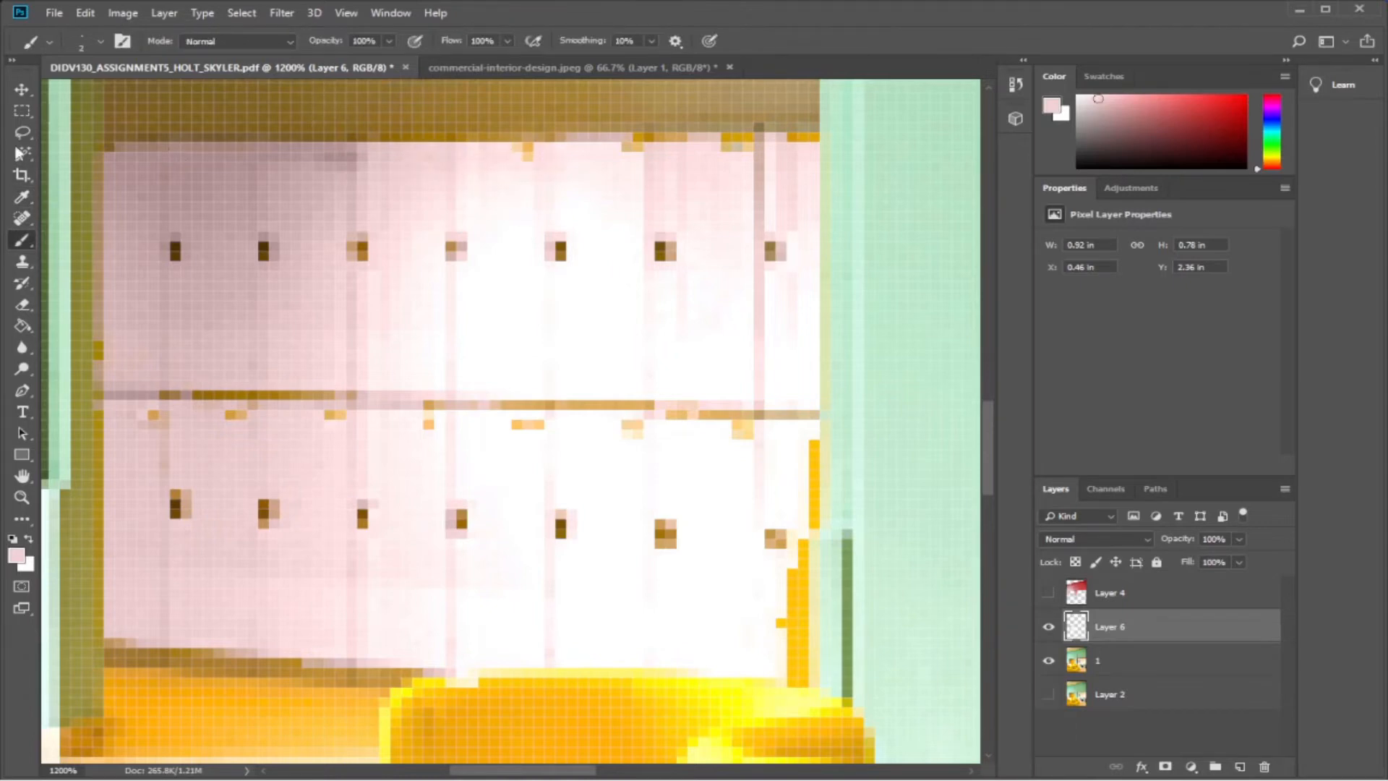
Sample a very pale pink and brush it over the orange spots just below the top edge of the upper row's right-hand lockers.
{"action": "left_click", "coordinate": [26, 195]}
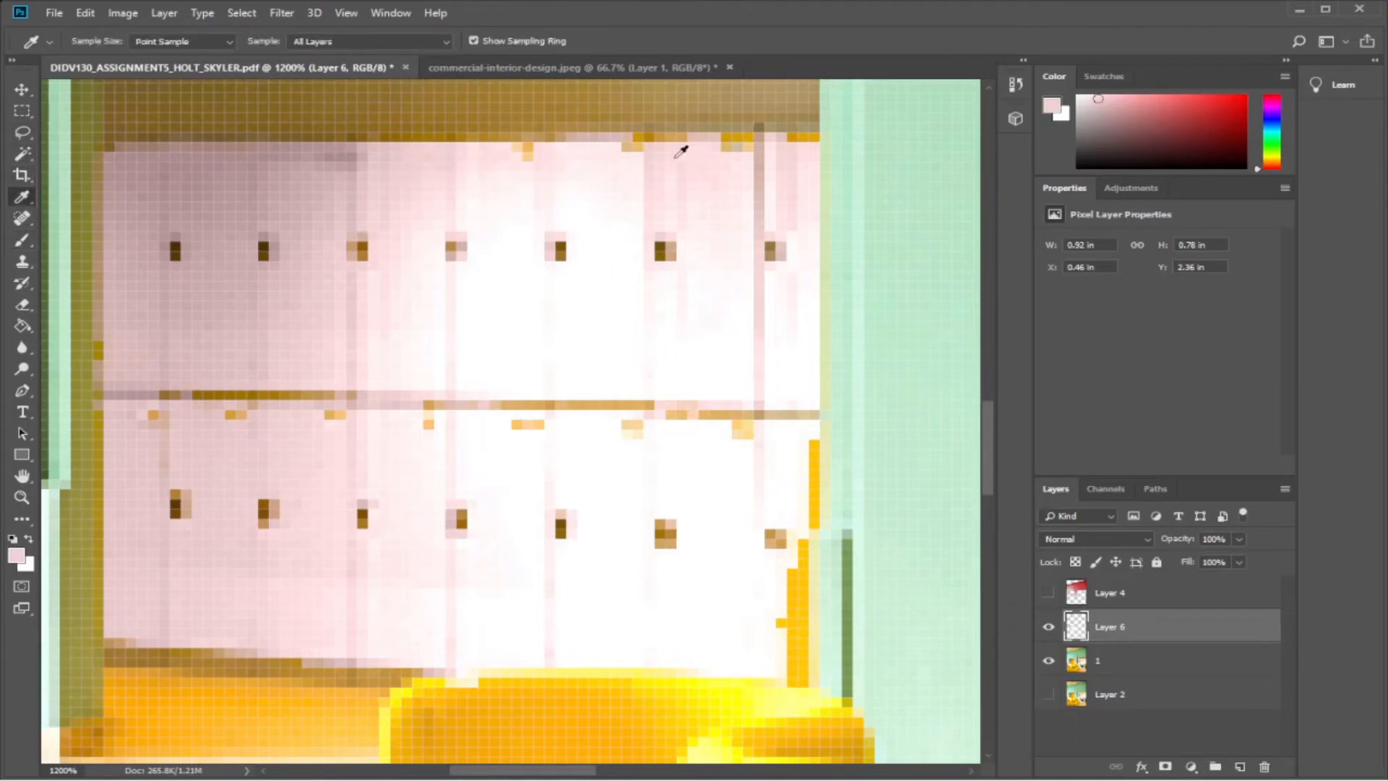
{"action": "left_click", "coordinate": [569, 150]}
{"action": "left_click", "coordinate": [22, 240]}
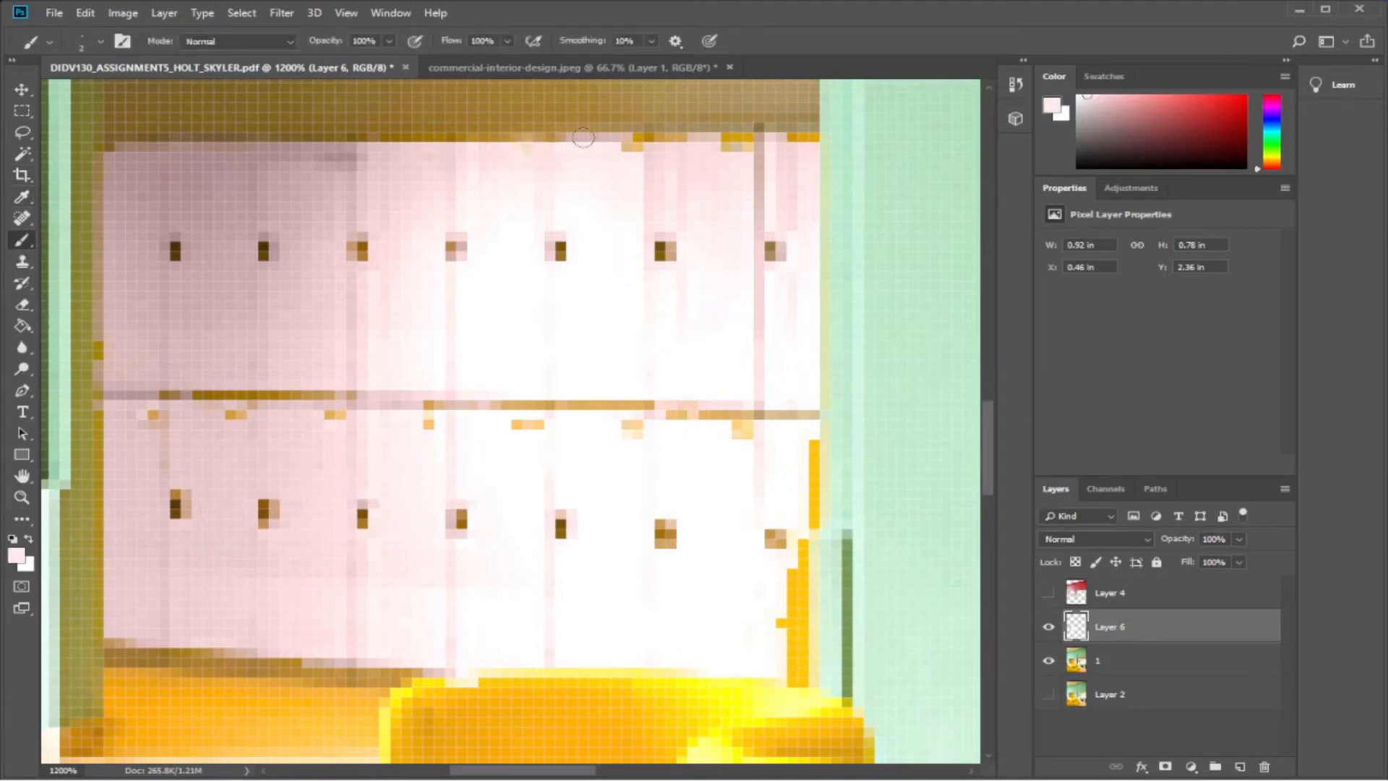
{"action": "left_click", "coordinate": [635, 153]}
{"action": "left_click", "coordinate": [736, 146]}
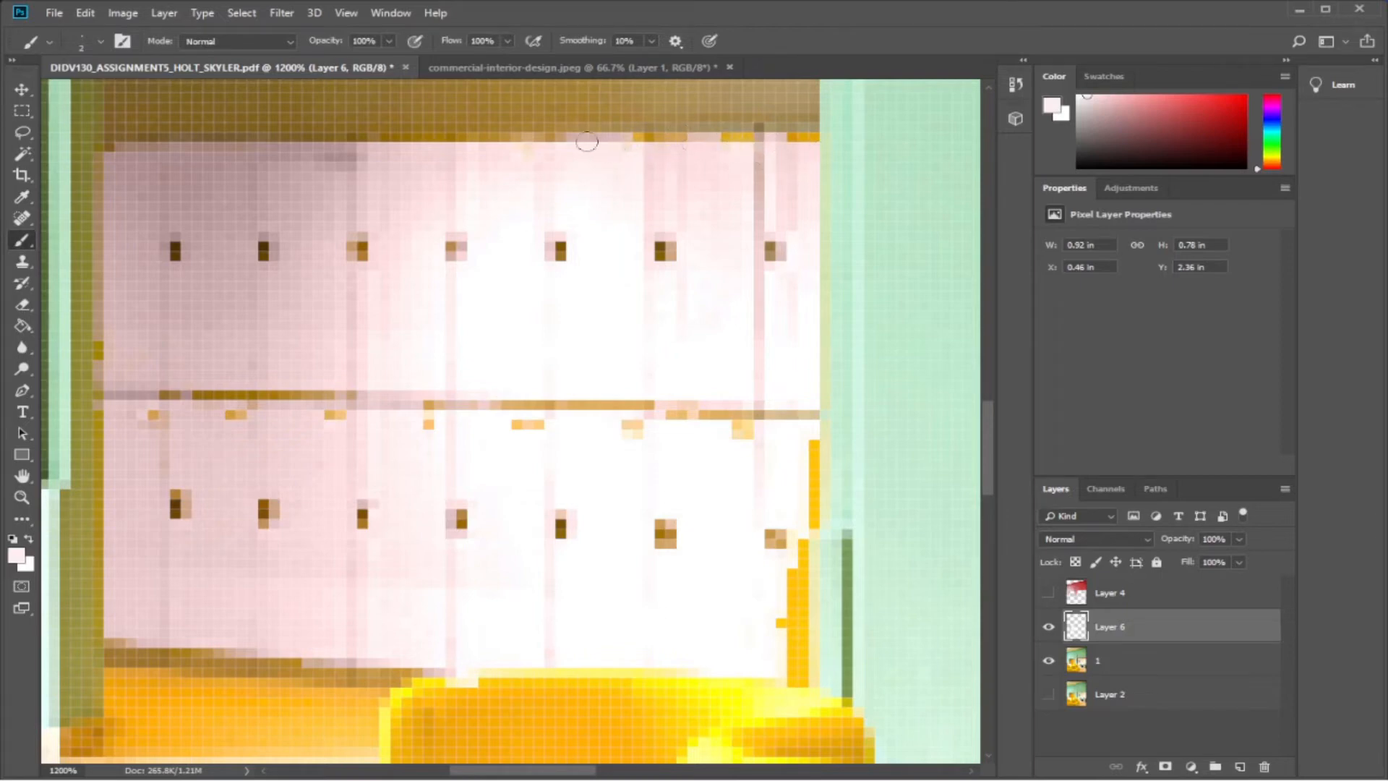
{"action": "left_click", "coordinate": [154, 416]}
{"action": "key", "text": "ctrl+z"}
Sample pink from the lower row's left lockers and brush it over the nearby orange spots and the left part of the dividing line.
{"action": "left_click", "coordinate": [24, 202]}
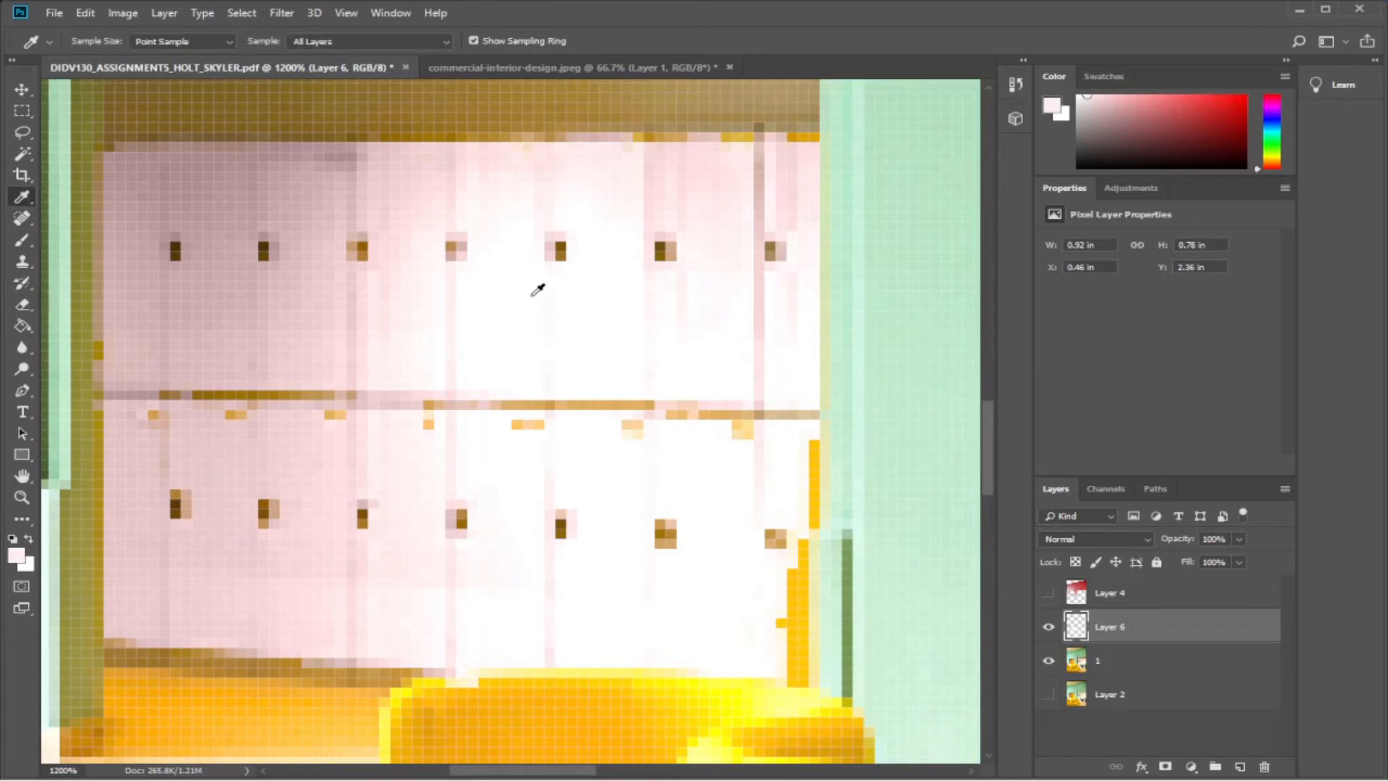
{"action": "left_click", "coordinate": [204, 409]}
{"action": "left_click", "coordinate": [201, 420]}
{"action": "left_click", "coordinate": [22, 239]}
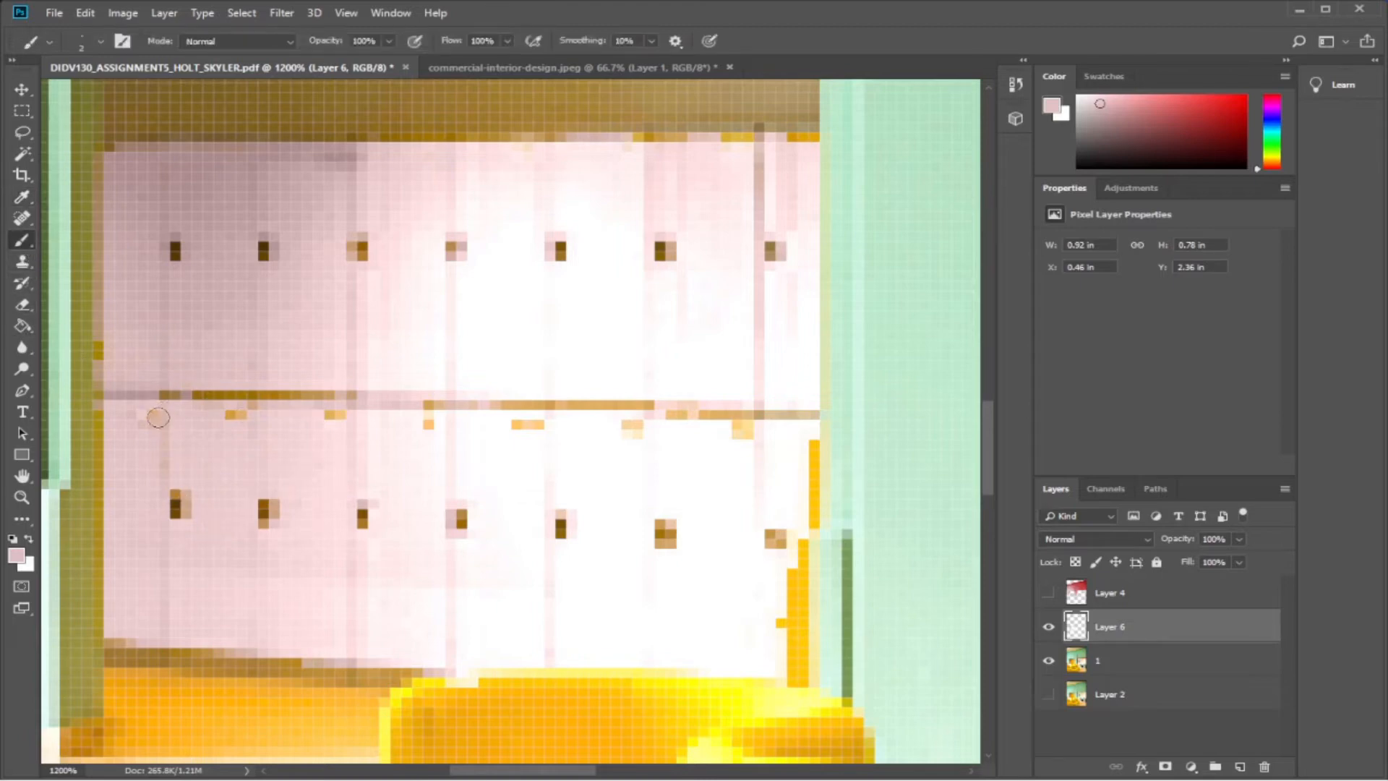
{"action": "left_click", "coordinate": [157, 416]}
{"action": "left_click", "coordinate": [236, 412]}
{"action": "left_click_drag", "start_coordinate": [174, 396], "coordinate": [375, 396]}
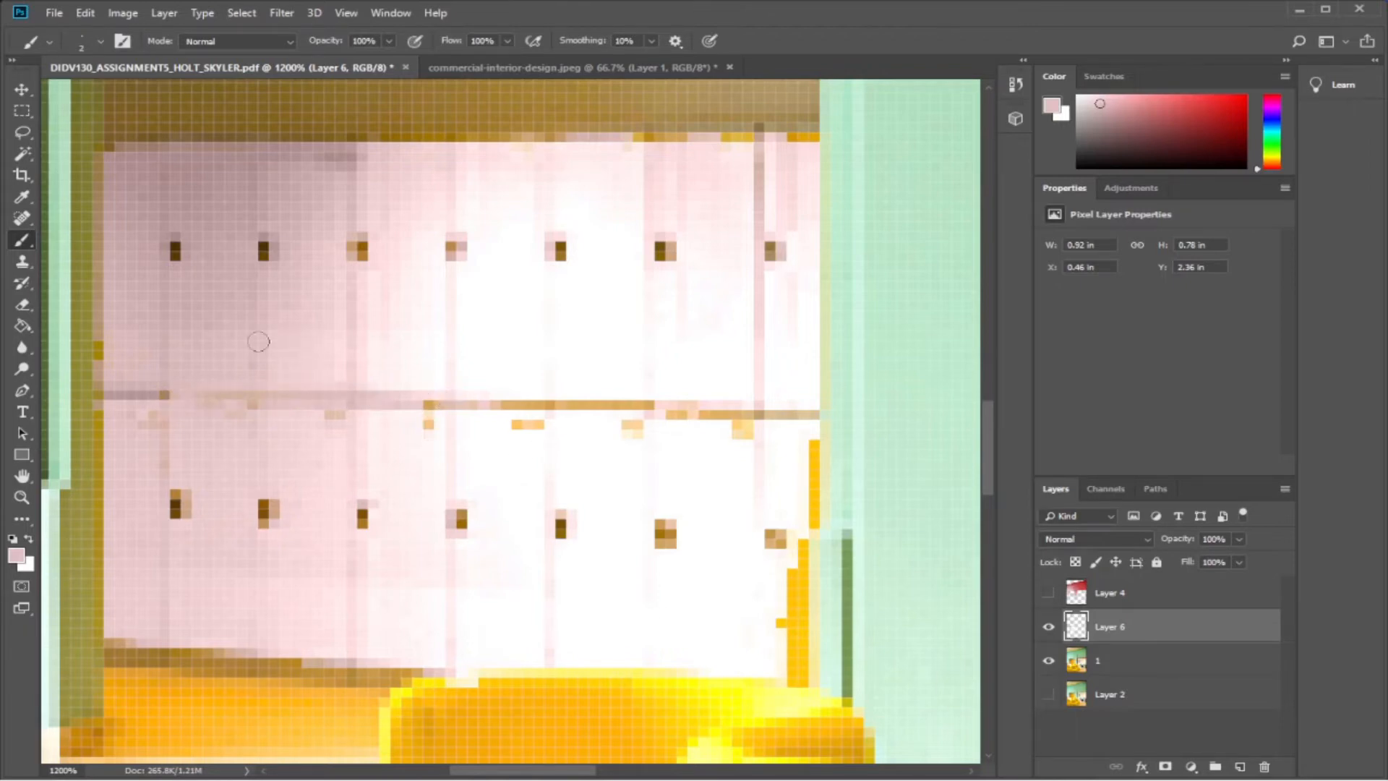
Sample a paler pink below the dividing line and brush it over the orange pixels along the line's middle section.
{"action": "left_click", "coordinate": [22, 200]}
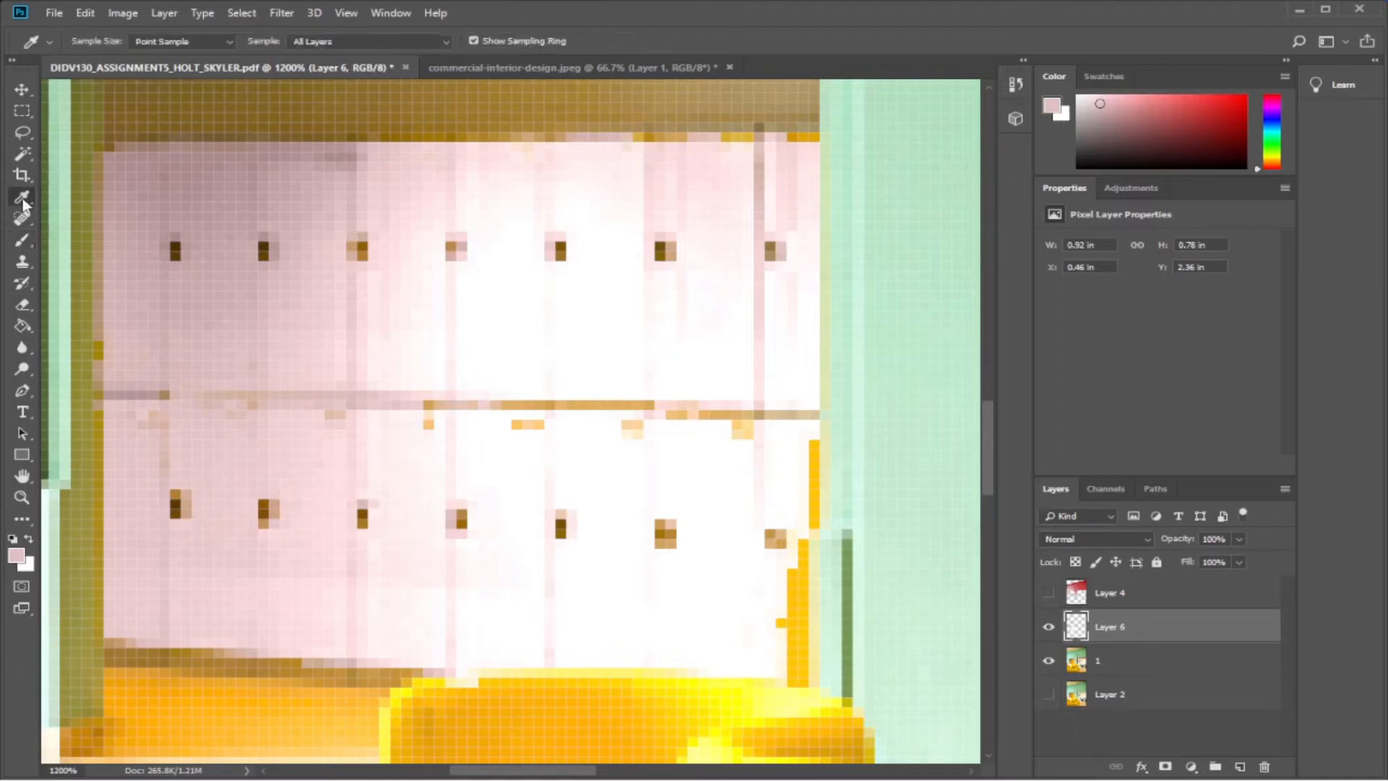
{"action": "left_click", "coordinate": [416, 417]}
{"action": "left_click", "coordinate": [23, 240]}
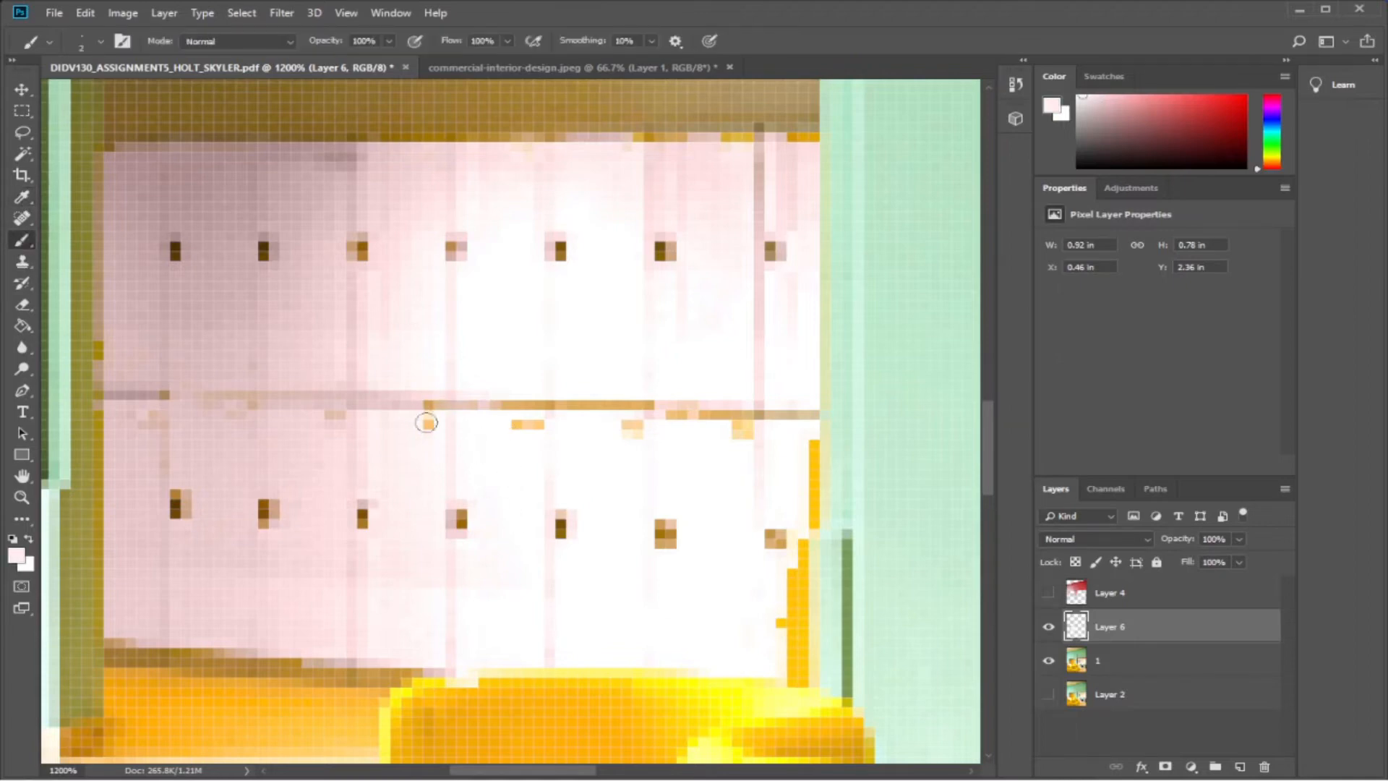
{"action": "left_click_drag", "start_coordinate": [429, 406], "coordinate": [668, 408]}
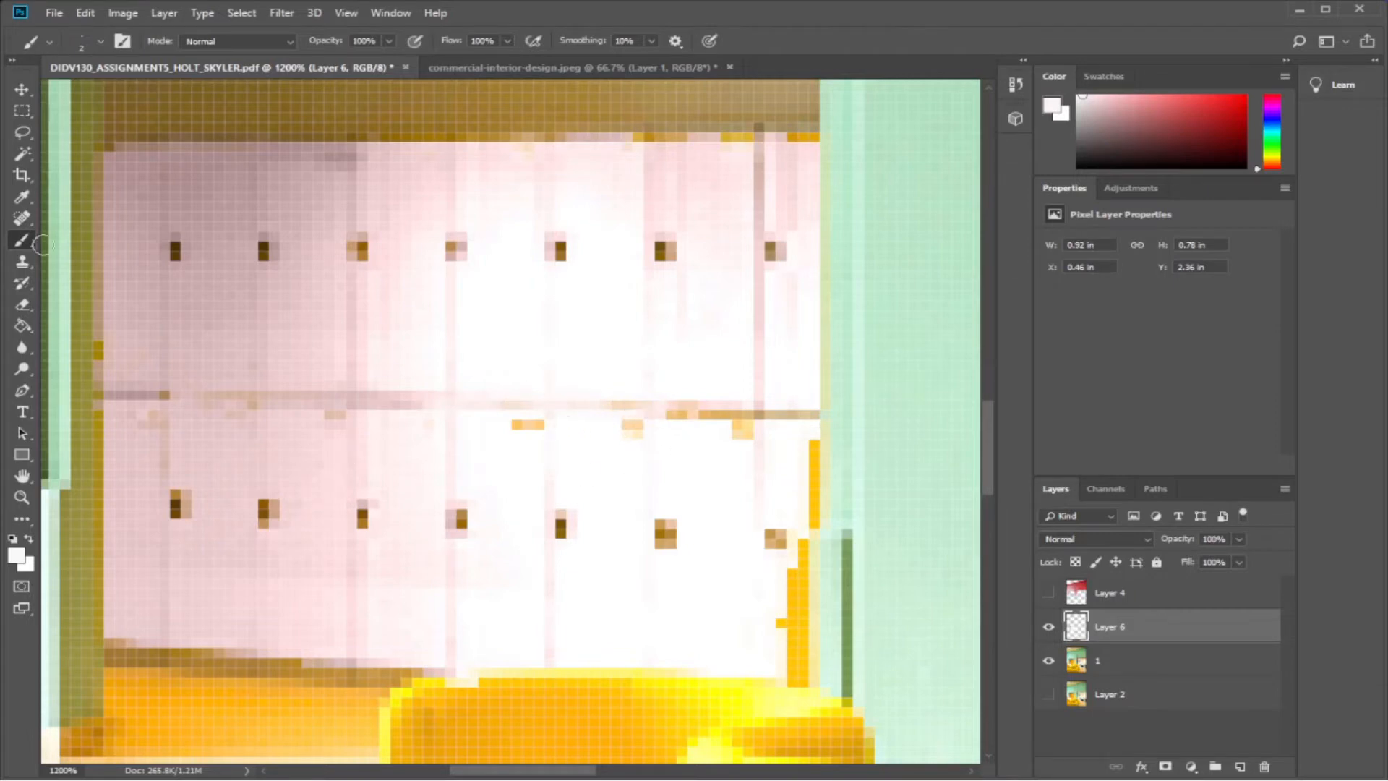
Sample white from the lower lockers and brush it over the orange spots on their right half and the orange strip along their right edge.
{"action": "left_click", "coordinate": [22, 196]}
{"action": "left_click", "coordinate": [489, 414]}
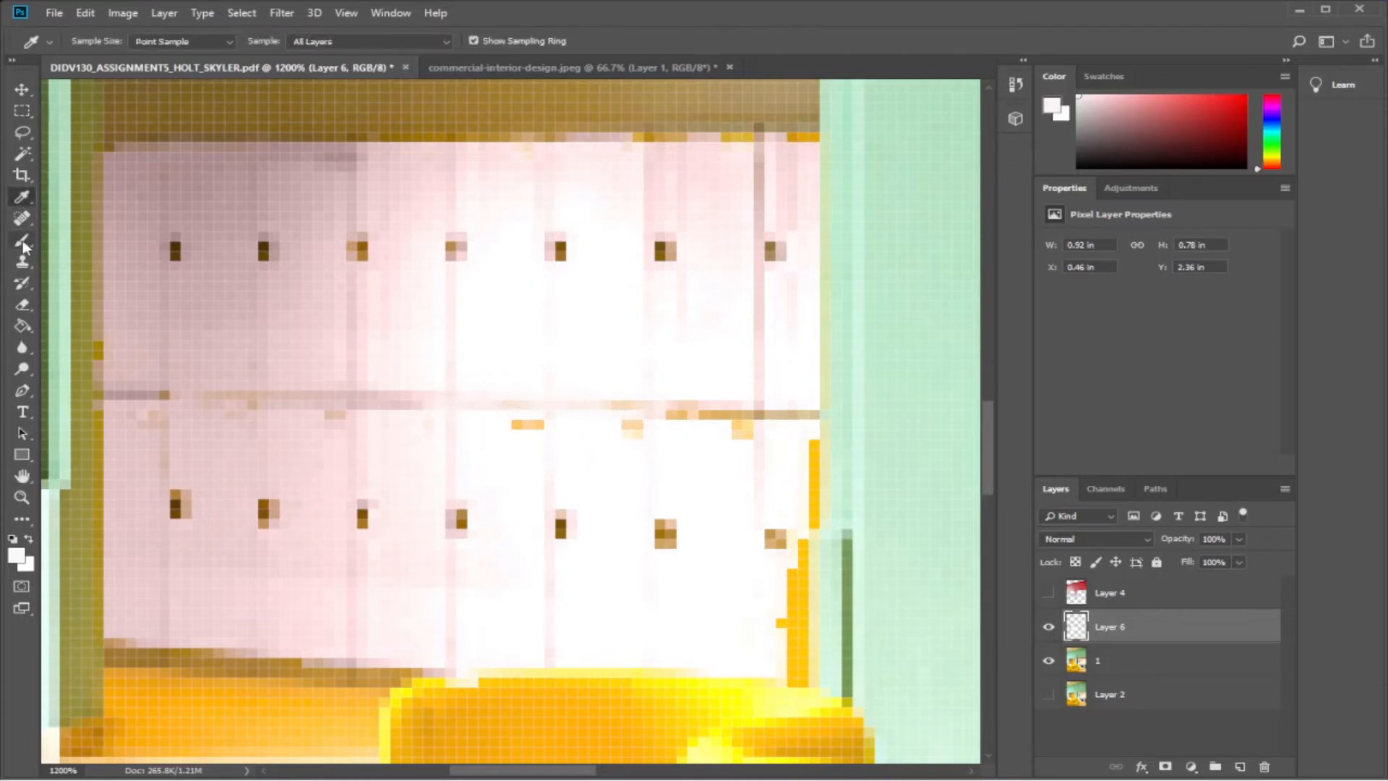
{"action": "left_click", "coordinate": [22, 240]}
{"action": "mouse_move", "coordinate": [516, 420]}
{"action": "left_mouse_down"}
{"action": "mouse_move", "coordinate": [483, 424]}
{"action": "mouse_move", "coordinate": [675, 419]}
{"action": "mouse_move", "coordinate": [752, 436]}
{"action": "mouse_move", "coordinate": [697, 415]}
{"action": "mouse_move", "coordinate": [659, 424]}
{"action": "mouse_move", "coordinate": [751, 430]}
{"action": "left_mouse_up"}
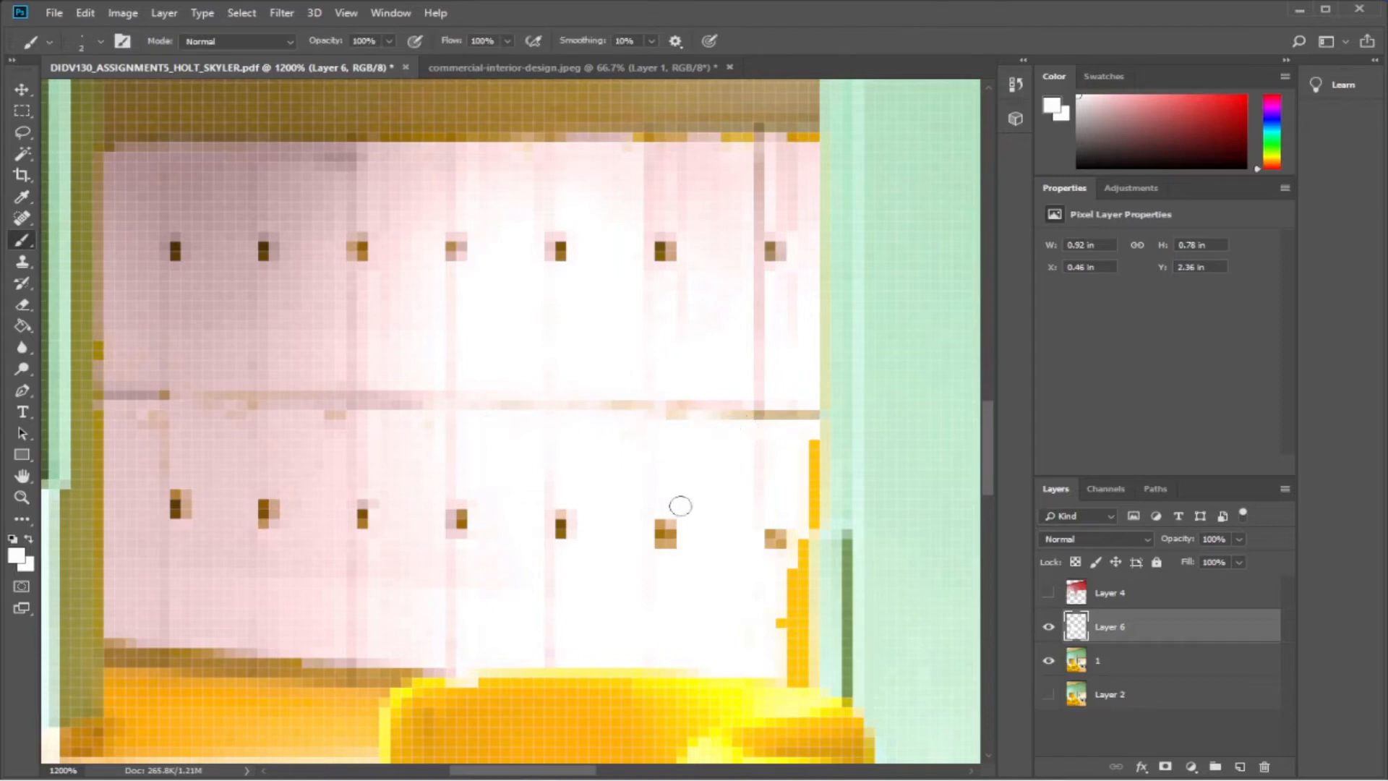
{"action": "left_click", "coordinate": [675, 551]}
{"action": "left_click", "coordinate": [680, 524]}
{"action": "mouse_move", "coordinate": [793, 552]}
{"action": "left_mouse_down"}
{"action": "mouse_move", "coordinate": [797, 660]}
{"action": "mouse_move", "coordinate": [808, 444]}
{"action": "mouse_move", "coordinate": [825, 675]}
{"action": "left_mouse_up"}
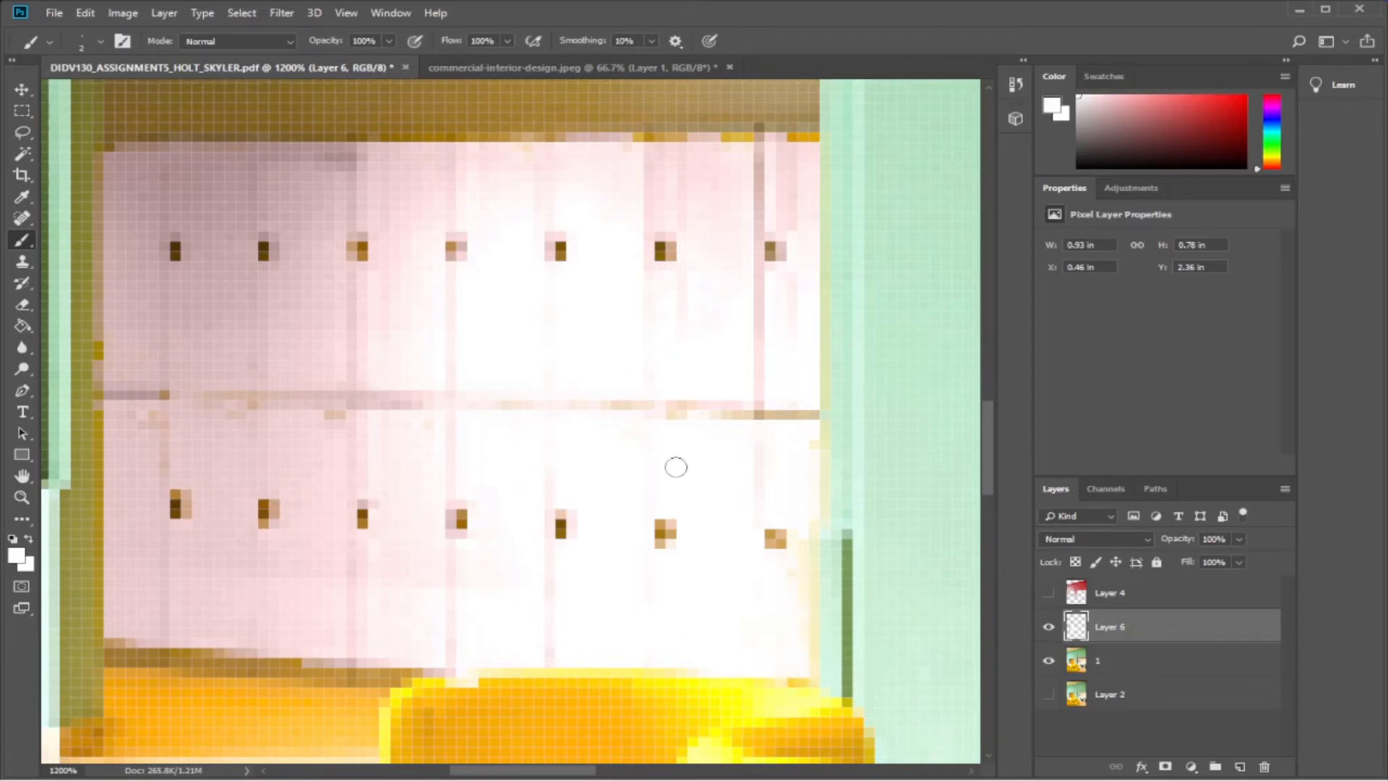
Sample pink from the upper row's right-hand lockers and brush it over the orange pixels left along their top edge.
{"action": "scroll", "coordinate": [622, 576], "scroll_direction": "down", "scroll_amount": 2}
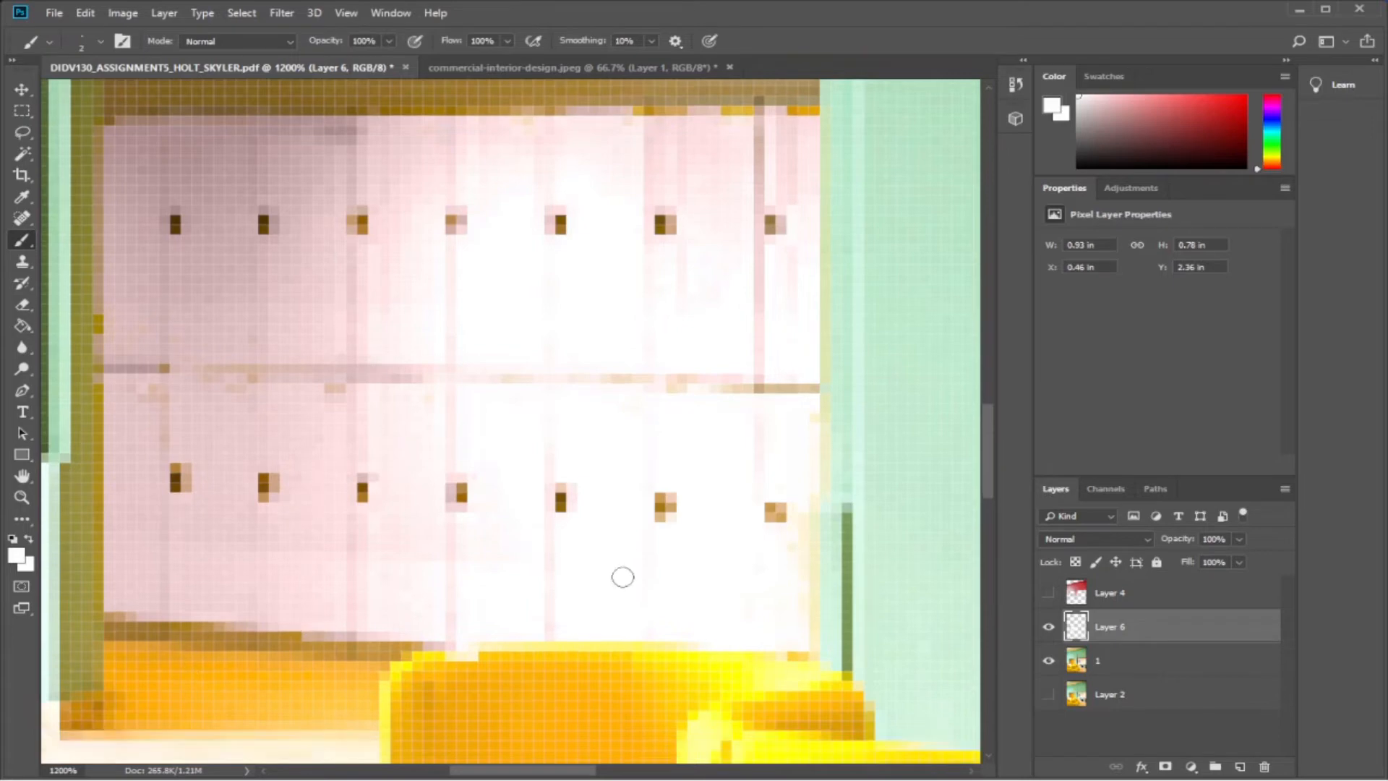
{"action": "scroll", "coordinate": [617, 604], "scroll_direction": "up", "scroll_amount": 3}
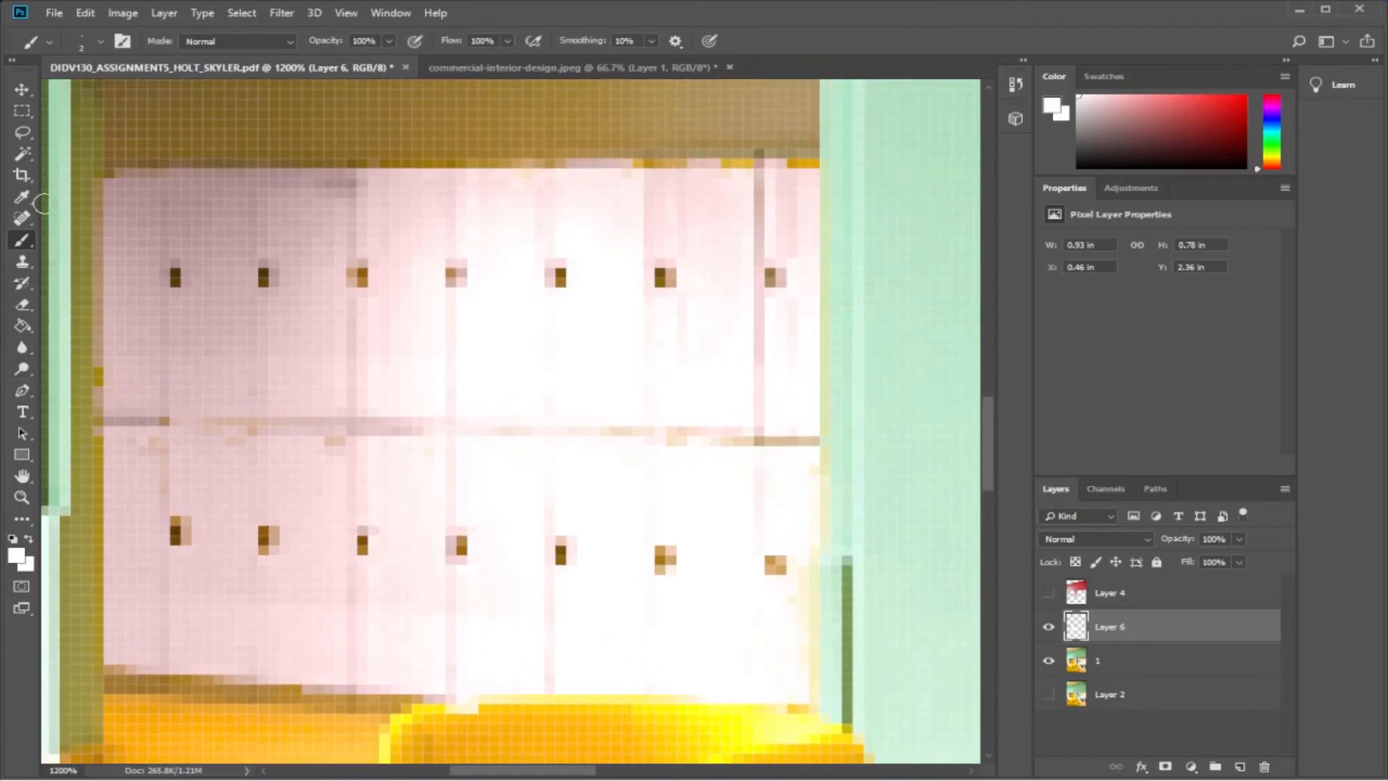
{"action": "left_click", "coordinate": [22, 196]}
{"action": "left_click", "coordinate": [714, 165]}
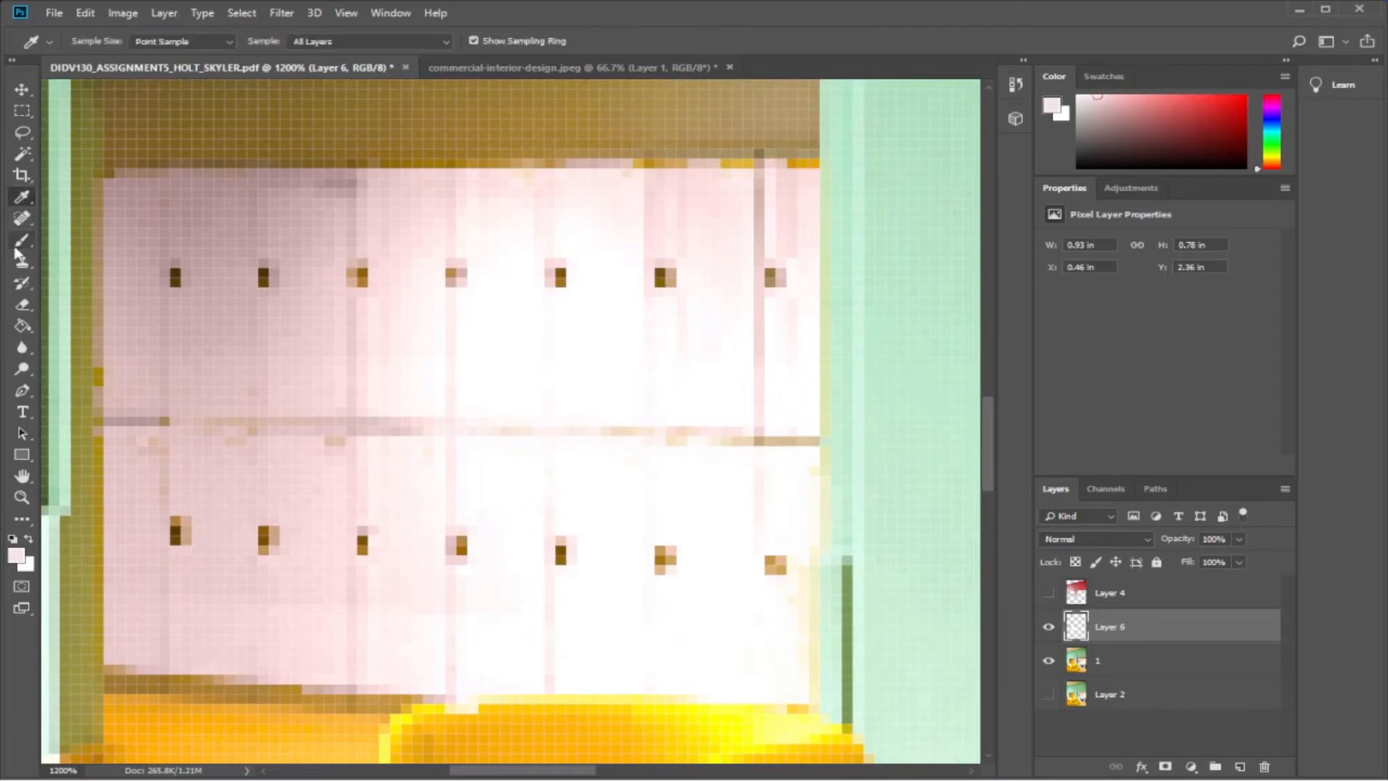
{"action": "left_click", "coordinate": [21, 240]}
{"action": "left_click_drag", "start_coordinate": [640, 168], "coordinate": [828, 167]}
Zoom out to 300% and show Layer 4 to view the retouched lockers together with the red wall.
{"action": "left_click", "coordinate": [22, 368]}
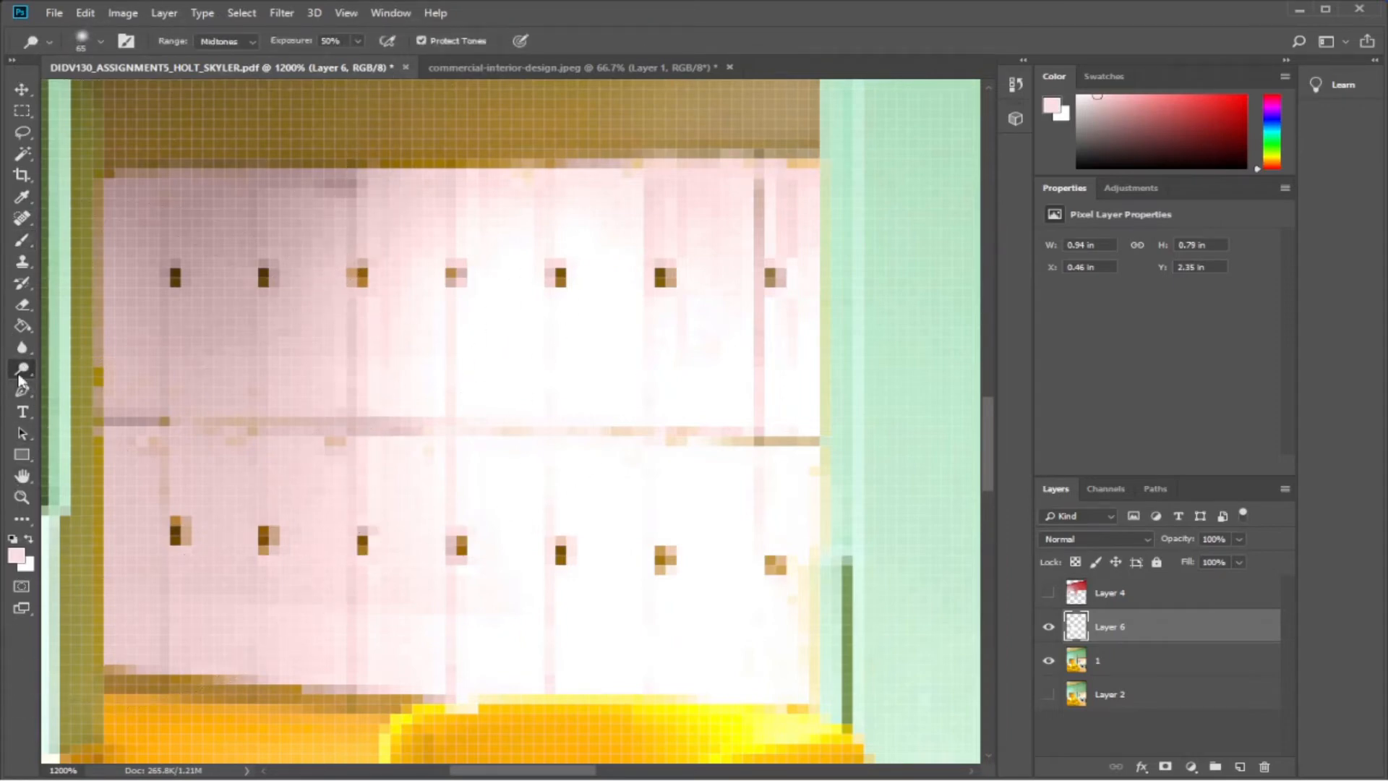
{"action": "left_click", "coordinate": [22, 498]}
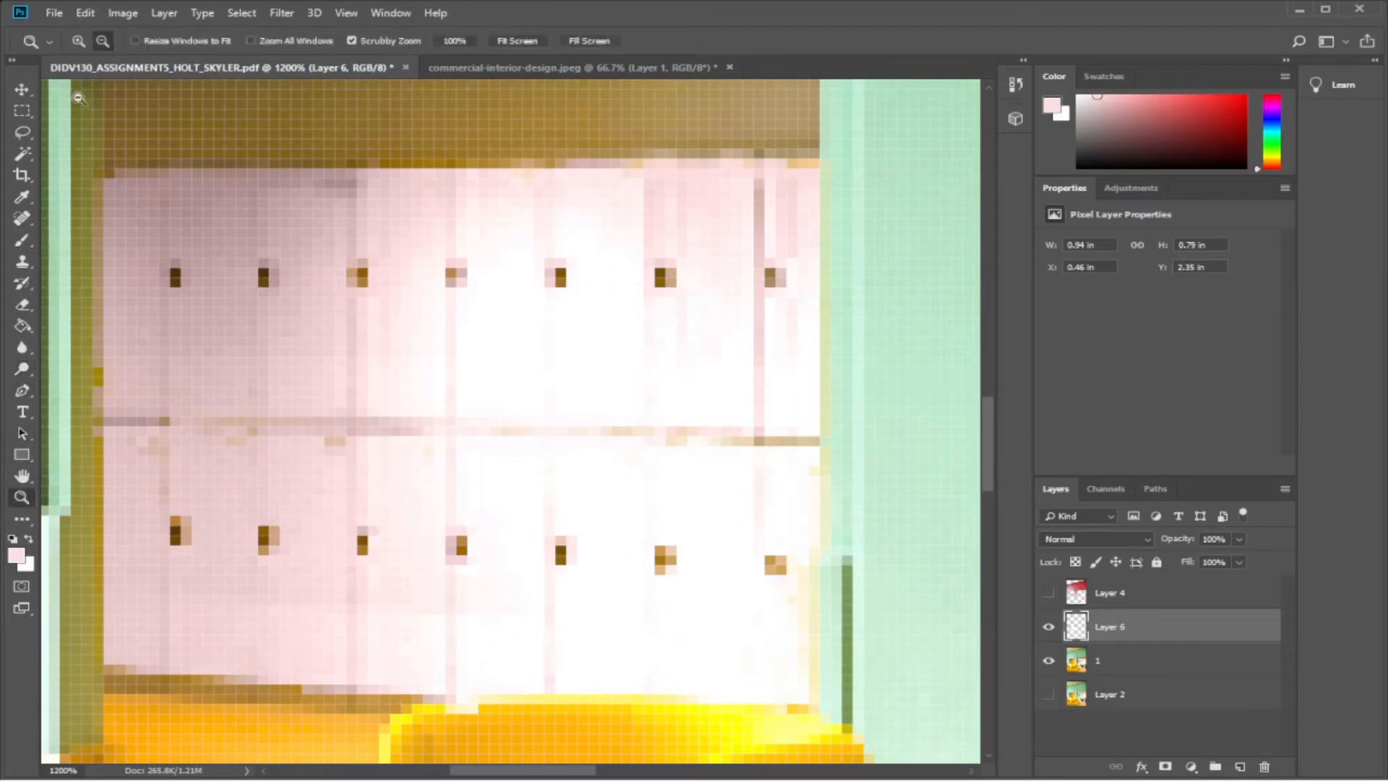
{"action": "left_click", "coordinate": [268, 286], "text": "alt"}
{"action": "left_click", "coordinate": [271, 290], "text": "alt"}
{"action": "left_click", "coordinate": [277, 327], "text": "alt"}
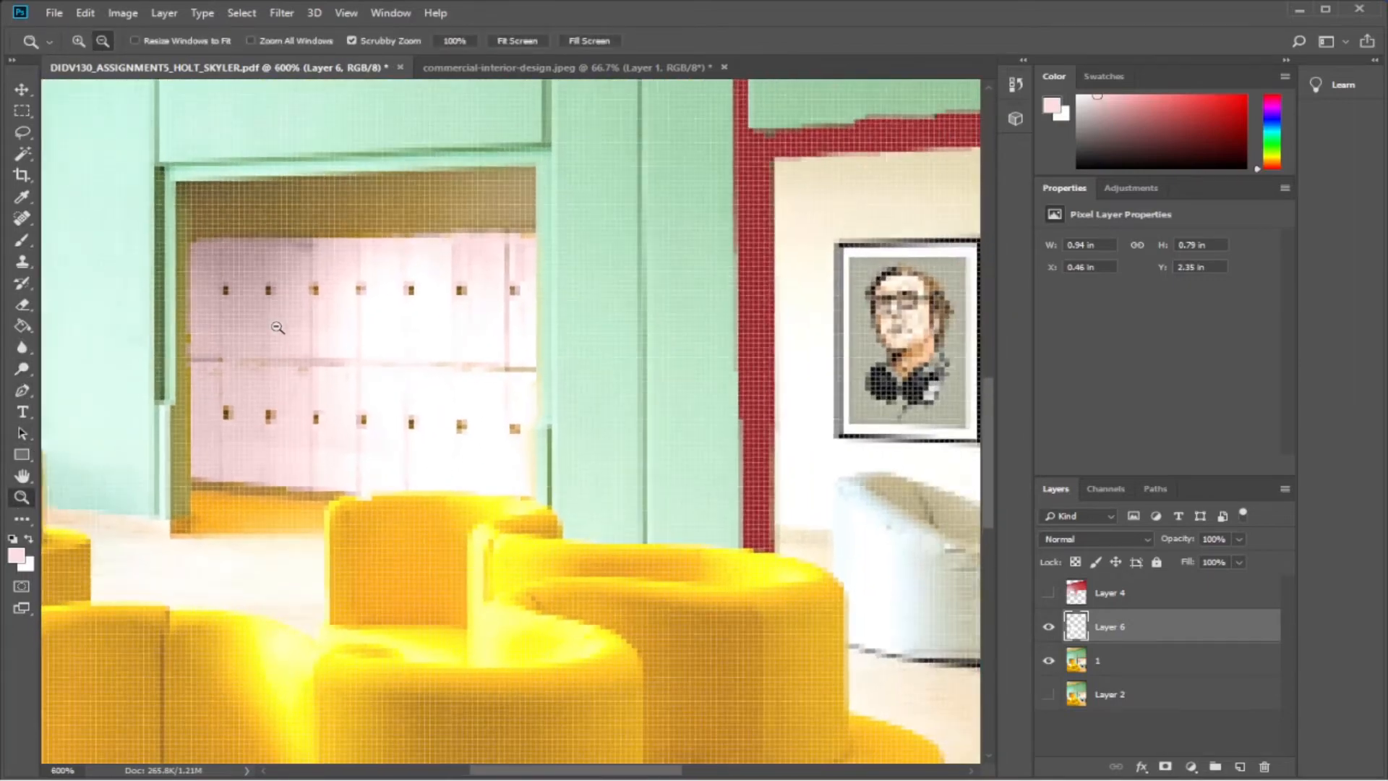
{"action": "left_click", "coordinate": [278, 326], "text": "alt"}
{"action": "left_click", "coordinate": [278, 326], "text": "alt"}
{"action": "left_click", "coordinate": [278, 327], "text": "alt"}
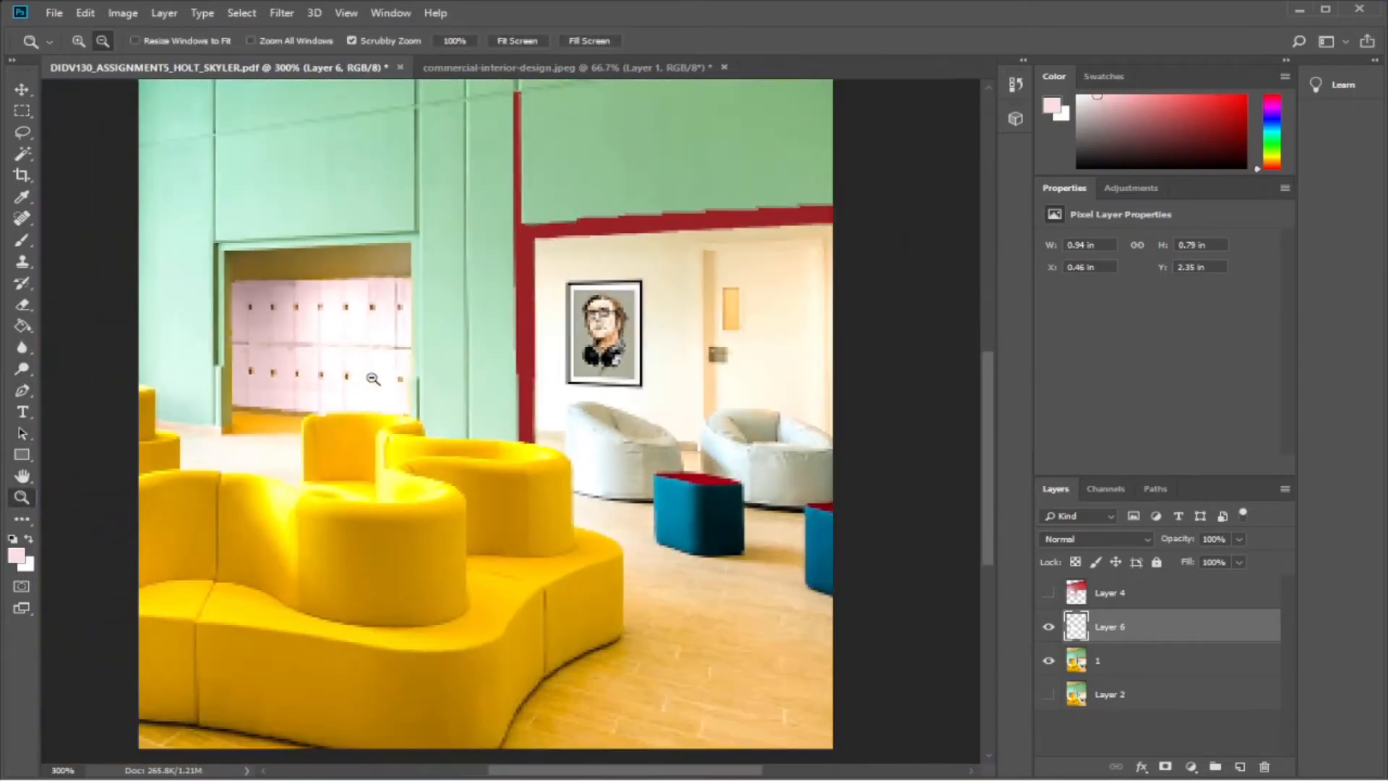
{"action": "left_click", "coordinate": [1047, 594]}
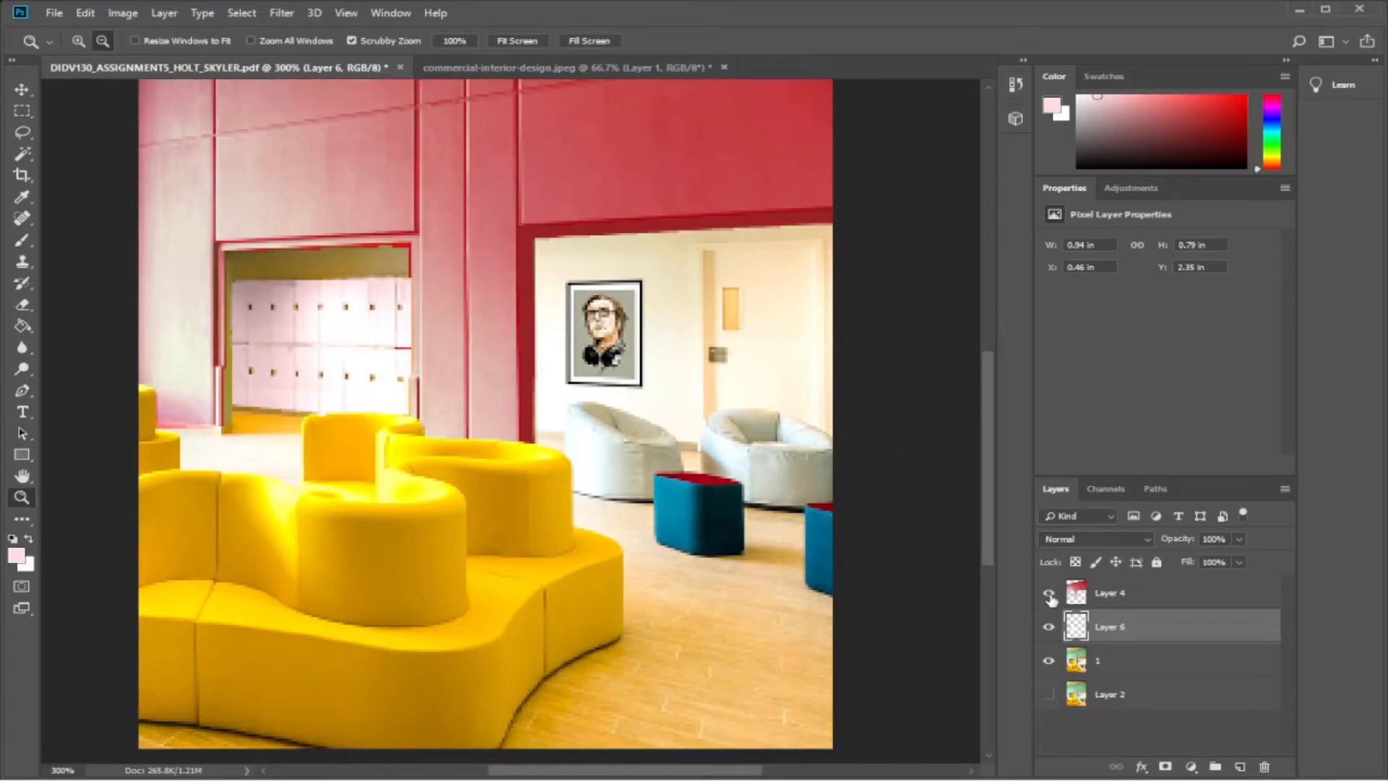
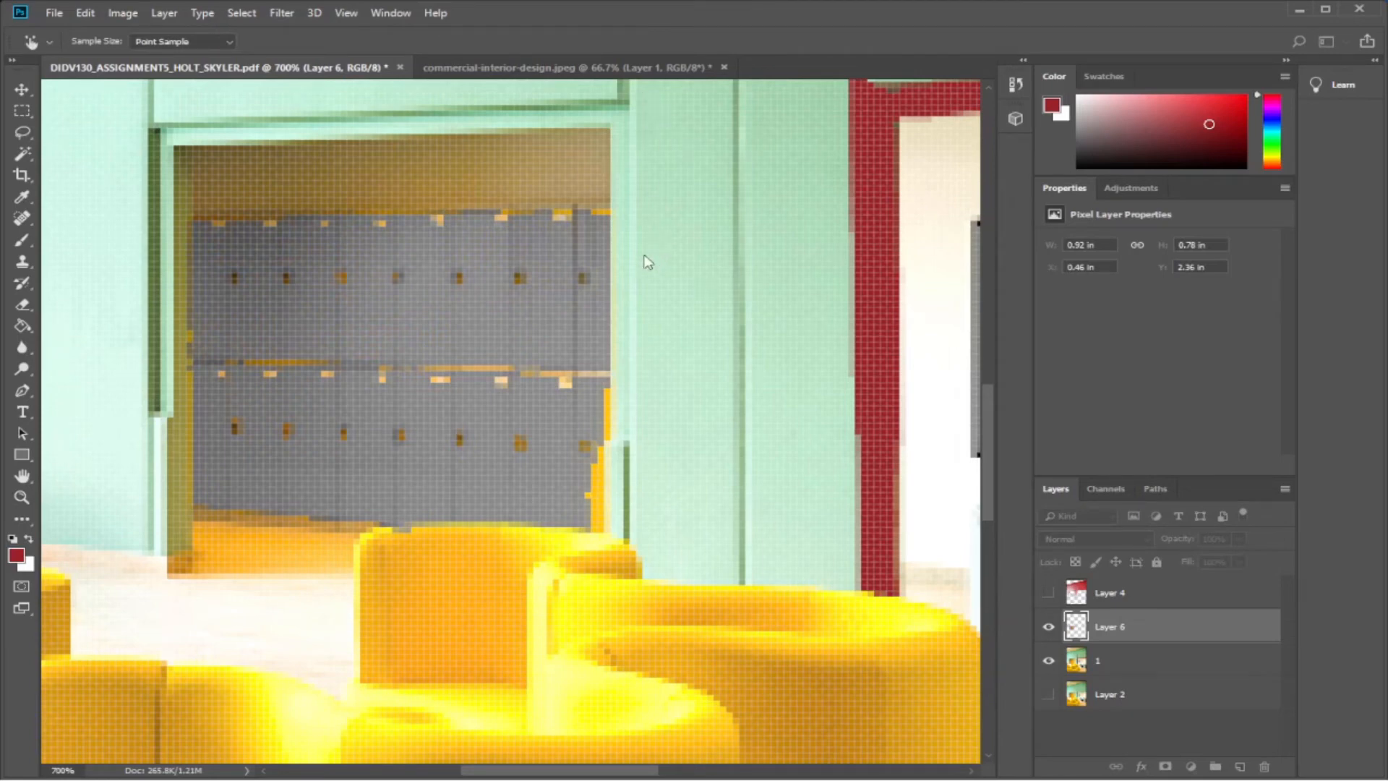
Adjust the colour of the grey lockers on Layer 6 to a pale pinkish white and apply it.
{"action": "left_click", "coordinate": [689, 273]}
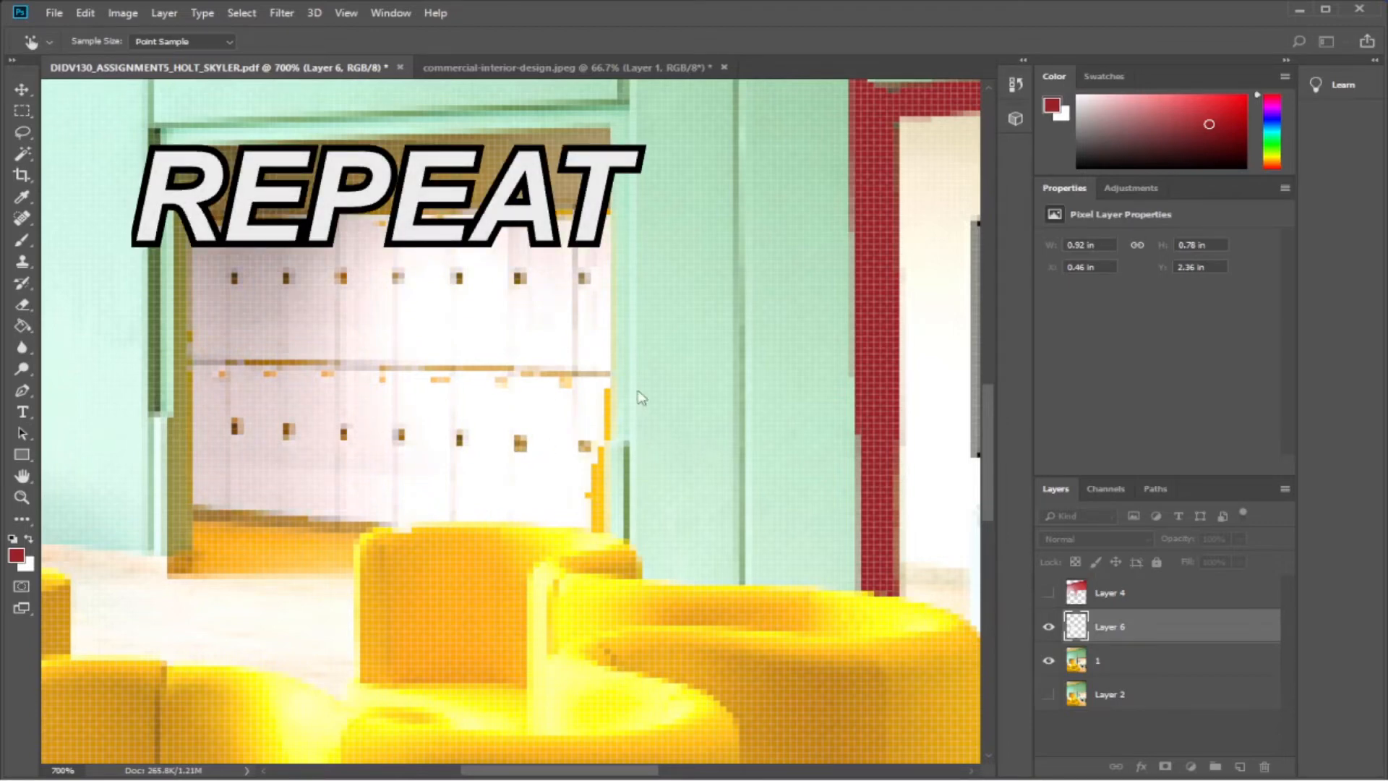
{"action": "key", "text": "i"}
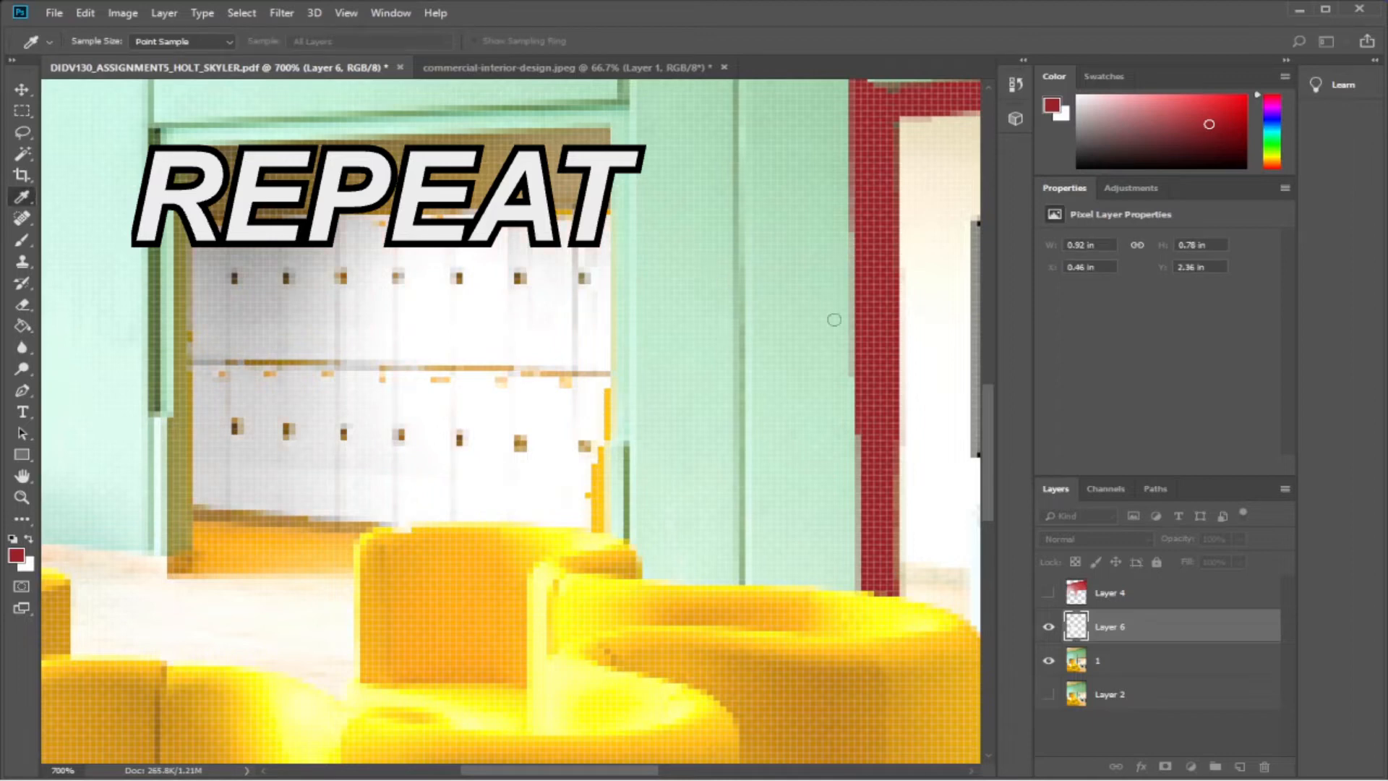
{"action": "left_click", "coordinate": [1140, 196]}
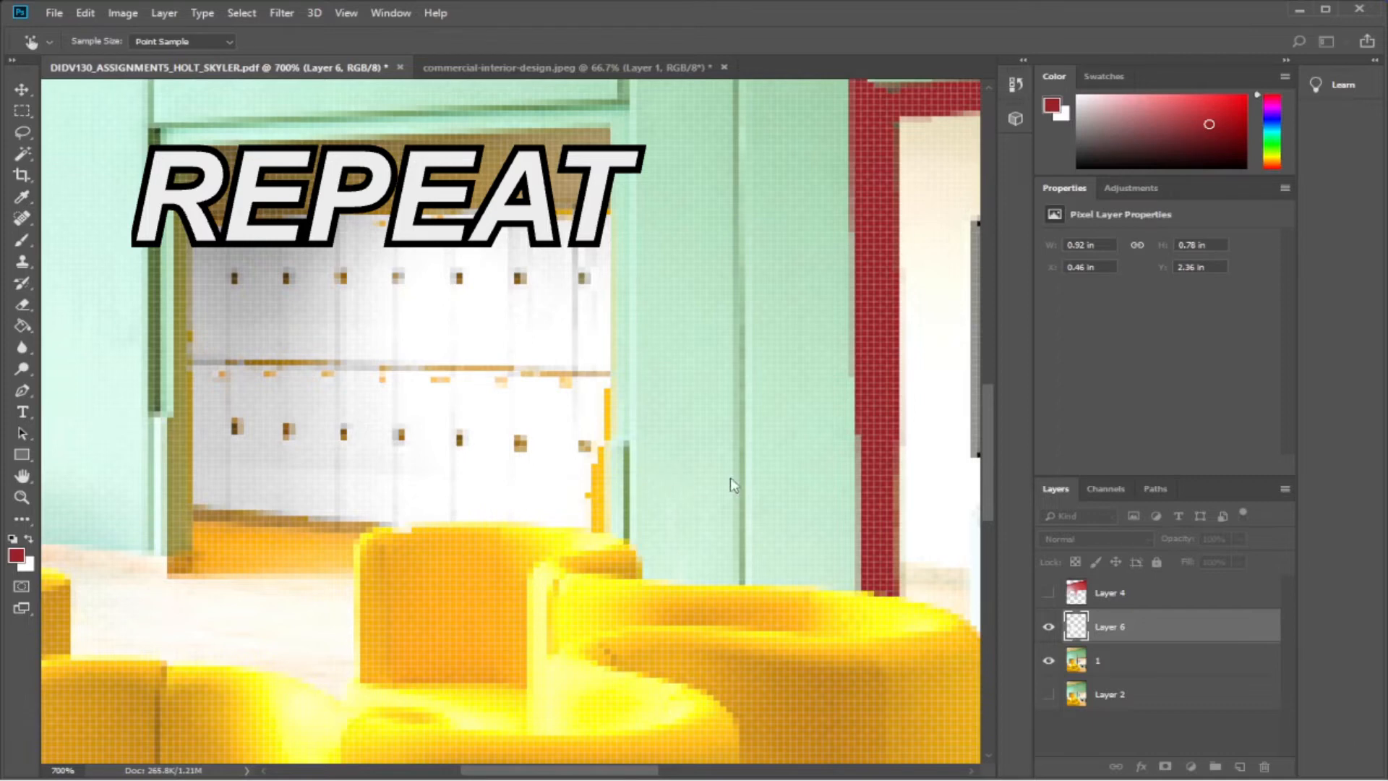
{"action": "left_click", "coordinate": [753, 469]}
{"action": "left_click_drag", "start_coordinate": [803, 473], "coordinate": [618, 474]}
Sample the dusky pink of the vertical seam in the upper row's right-hand lockers at 1200% zoom.
{"action": "key", "text": "z"}
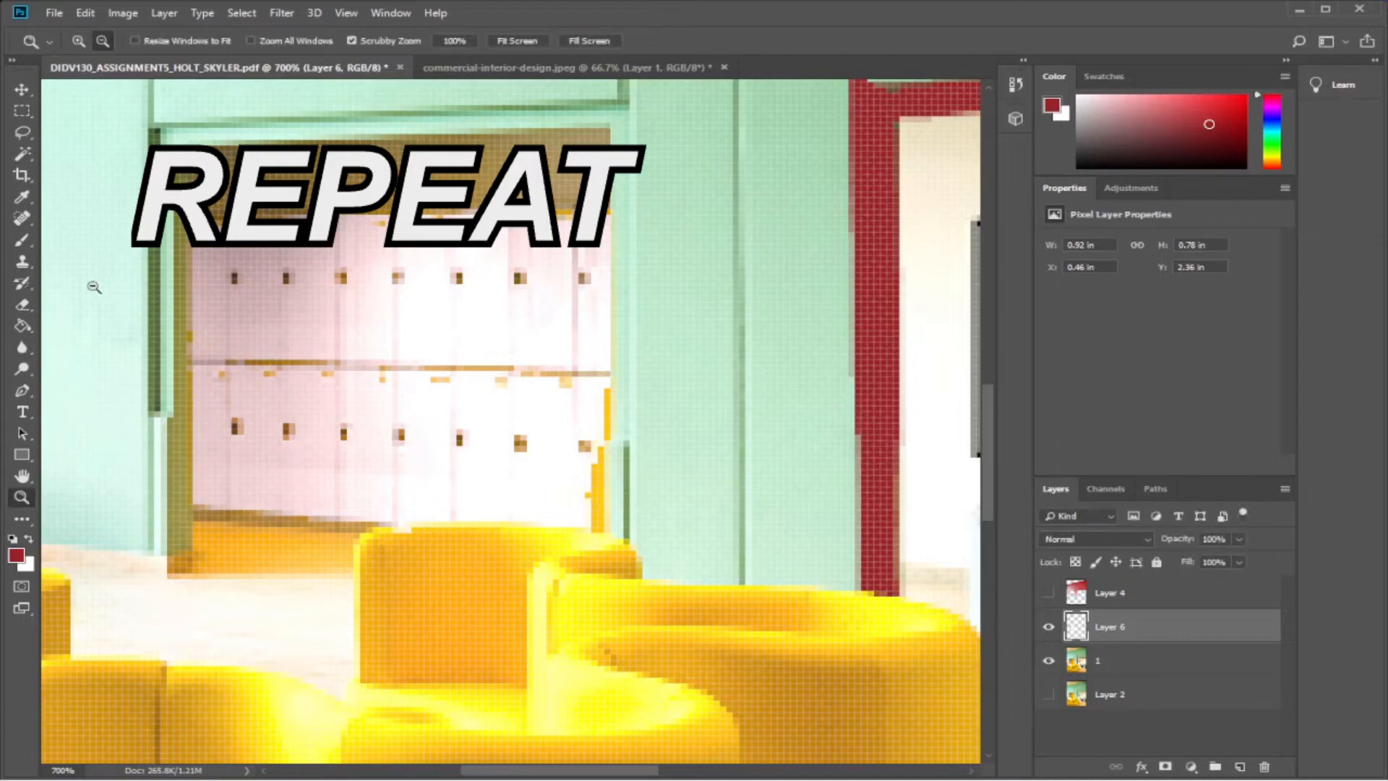
{"action": "left_click", "coordinate": [388, 358]}
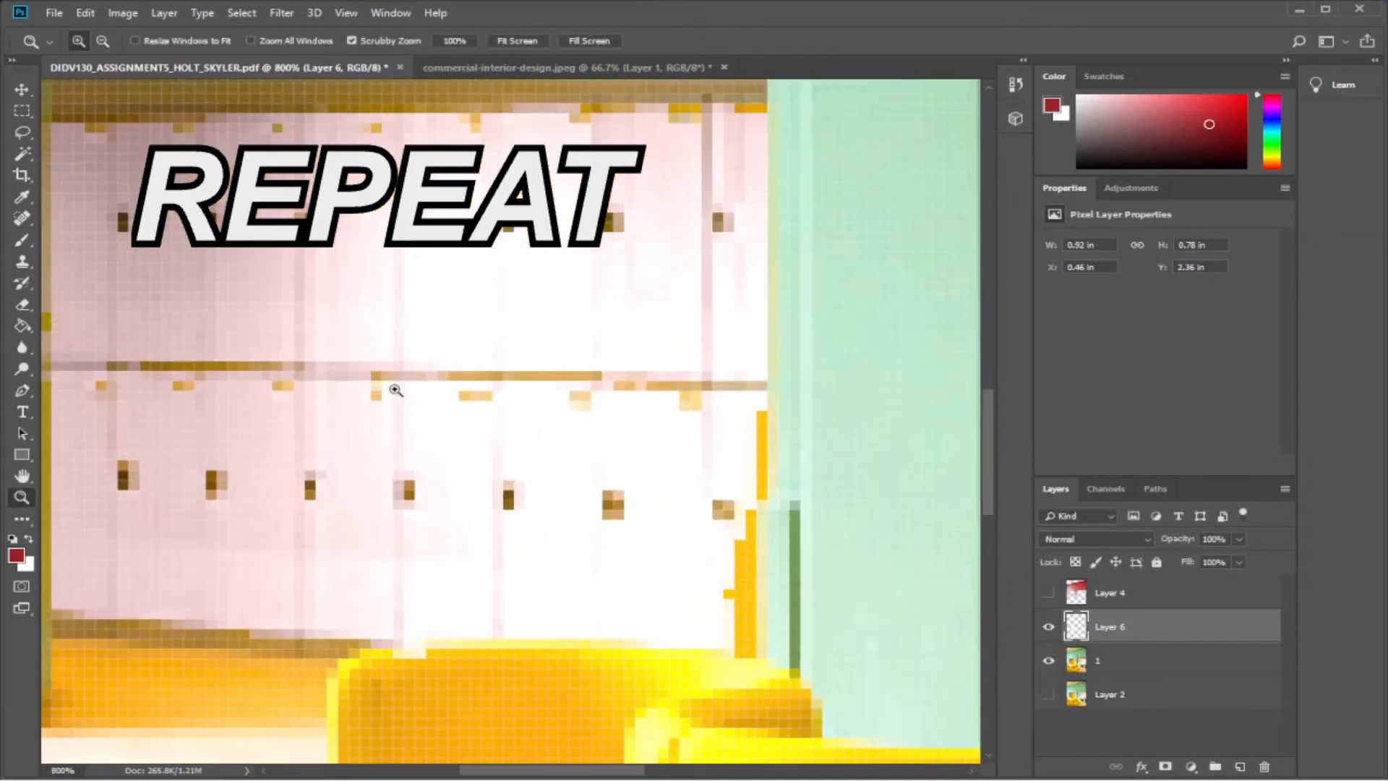
{"action": "left_click", "coordinate": [396, 389]}
{"action": "left_click", "coordinate": [599, 506]}
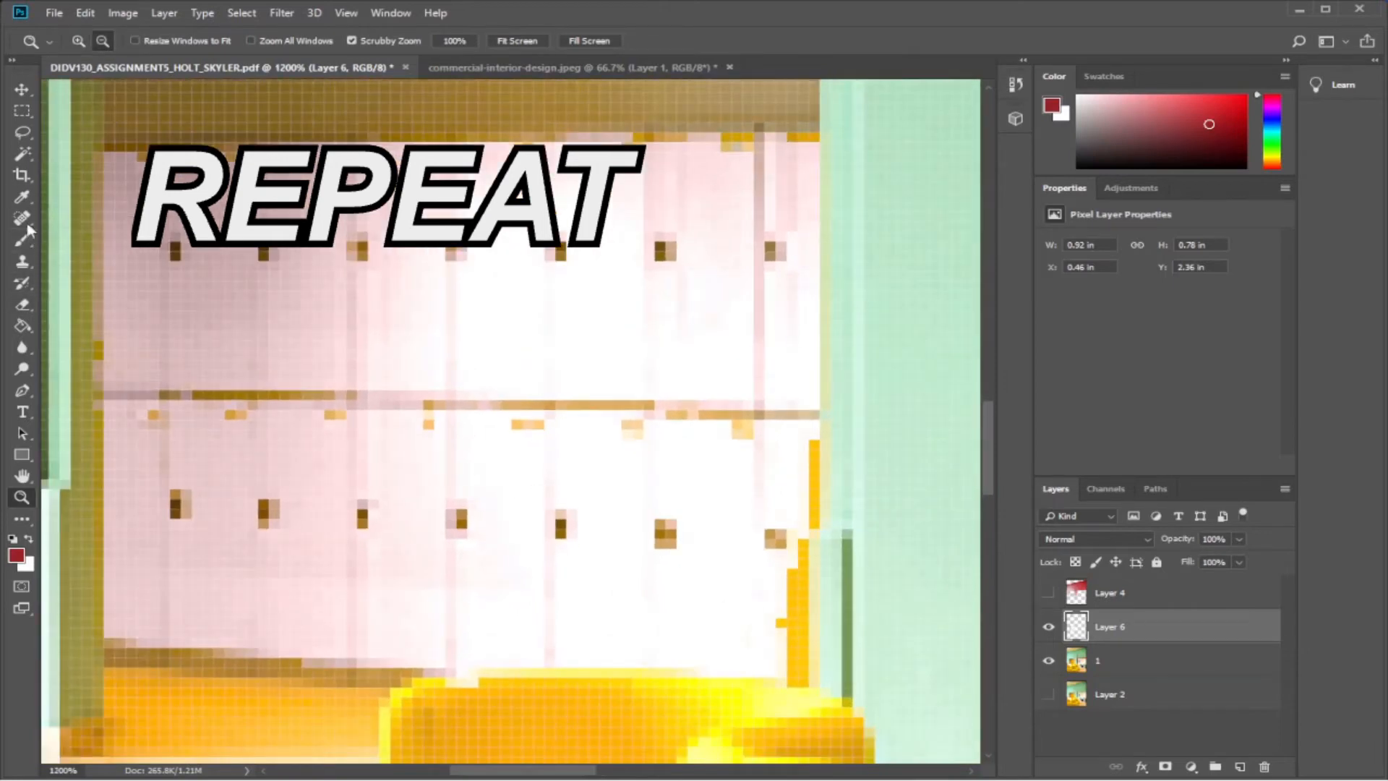
{"action": "left_click", "coordinate": [23, 198]}
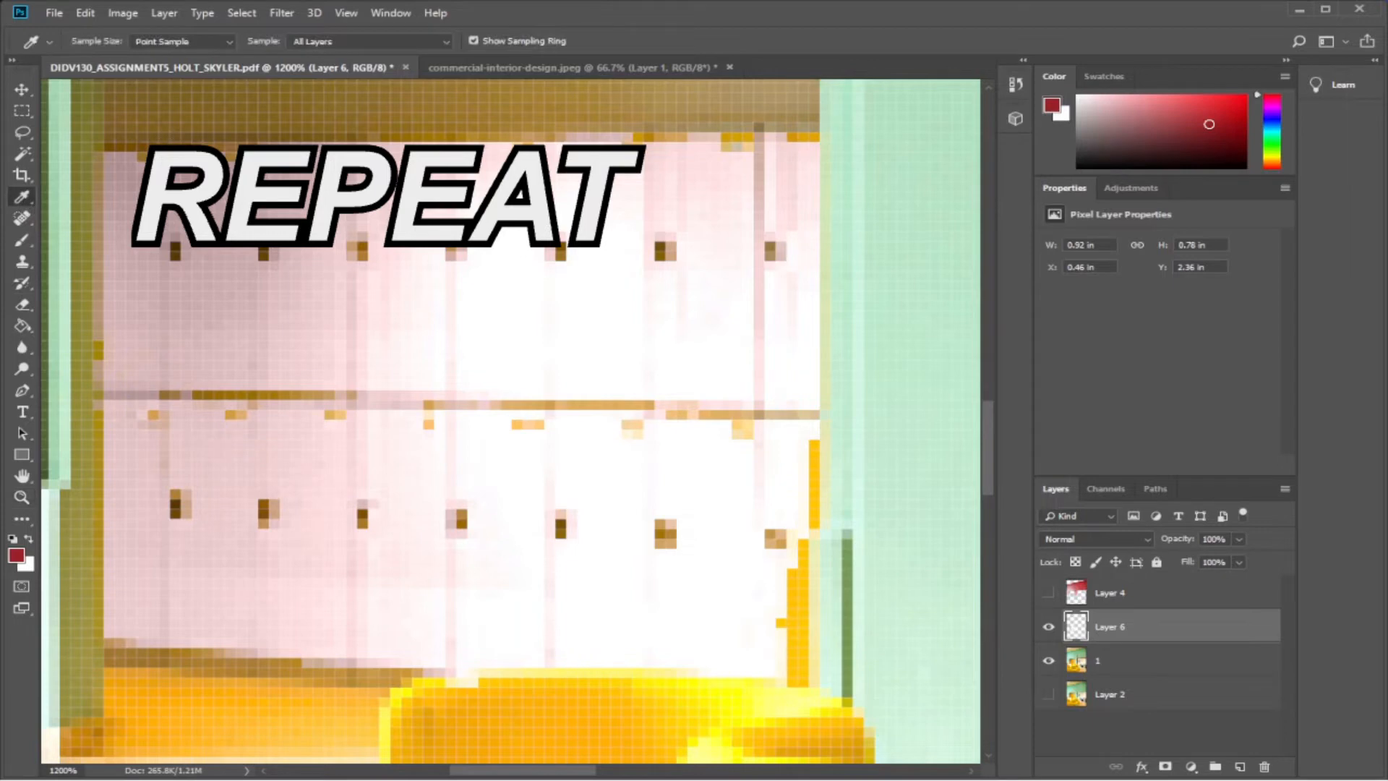
{"action": "left_click", "coordinate": [759, 188]}
Try to fill the shaded upper-left lockers with the sampled dusky pink using the Paint Bucket, and undo the fill.
{"action": "left_click", "coordinate": [24, 326]}
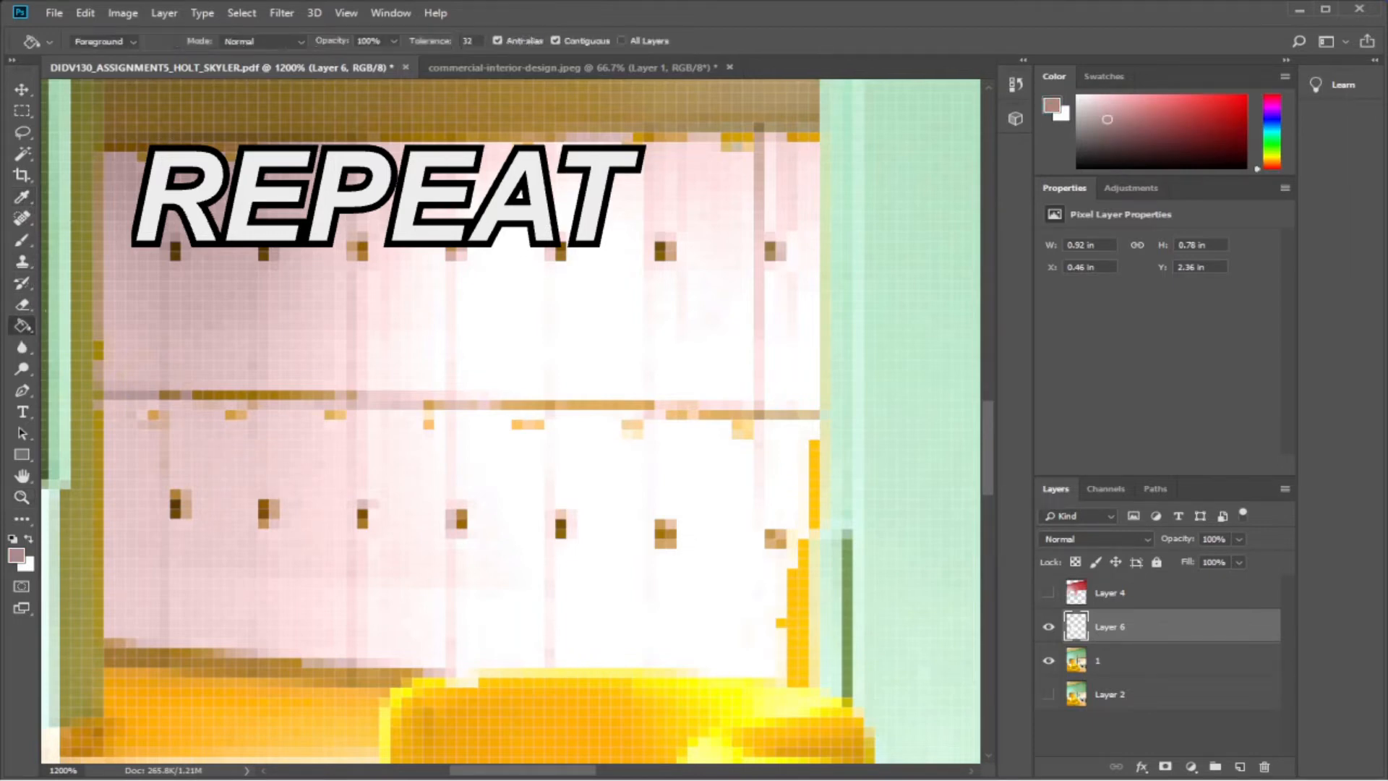
{"action": "left_click", "coordinate": [209, 285]}
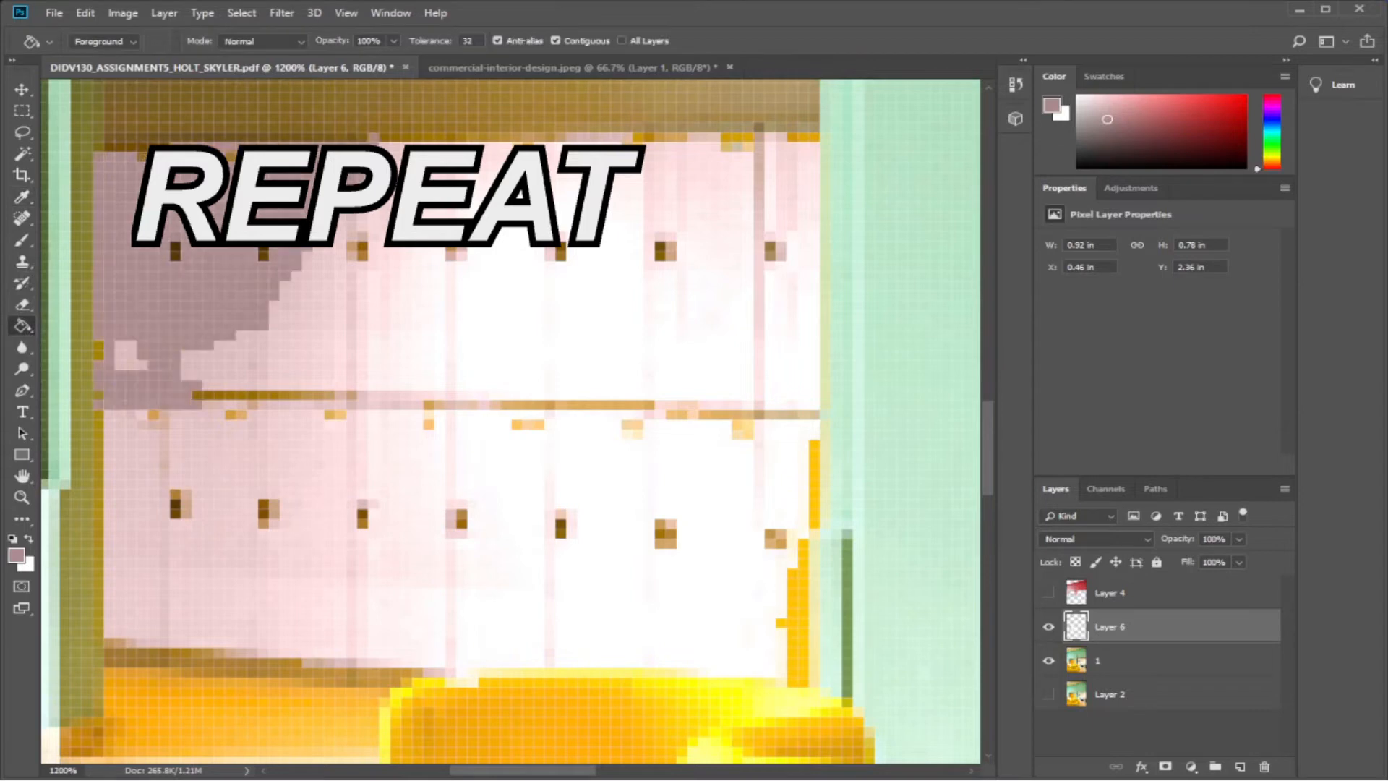
{"action": "key", "text": "ctrl+z"}
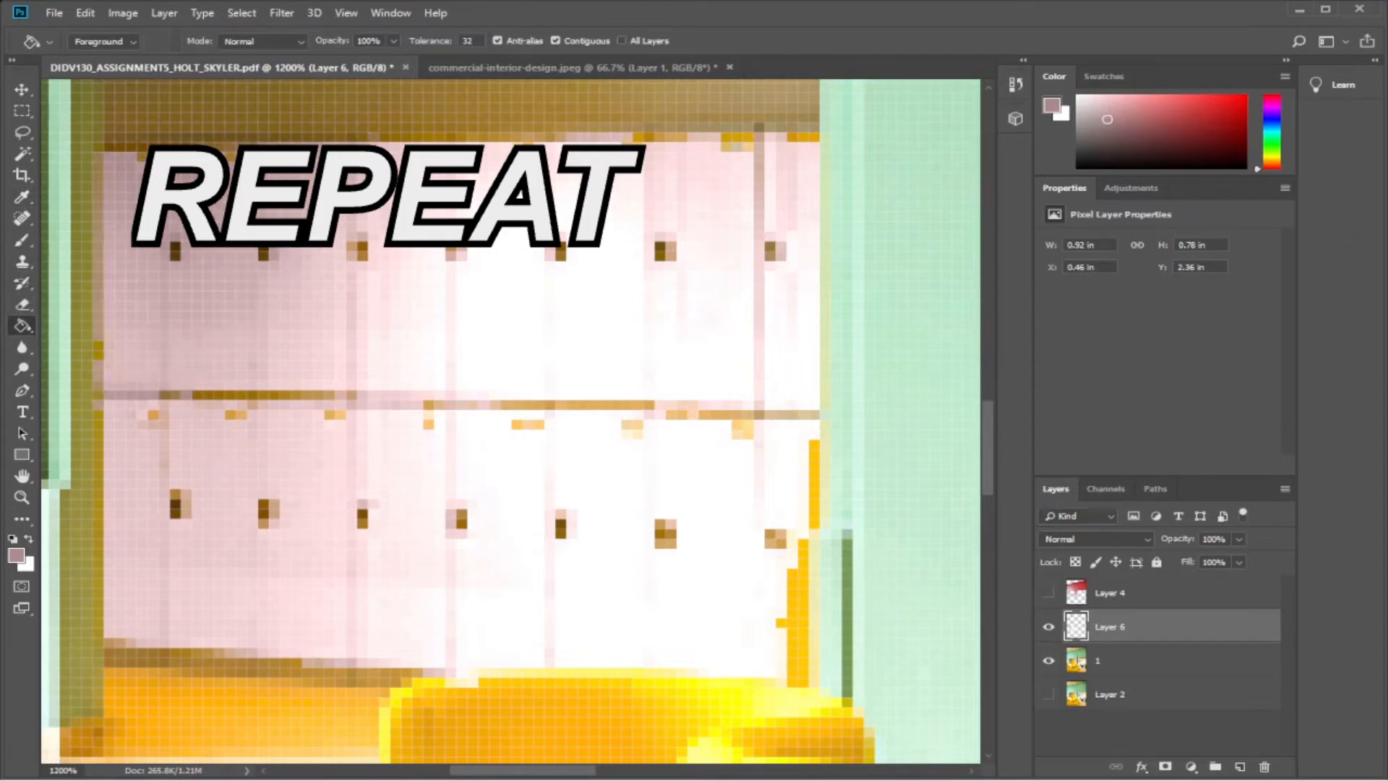
Brush the dusky pink over the orange spots along the top of the upper row's first three lockers, undoing the dab on the fourth.
{"action": "left_click", "coordinate": [23, 240]}
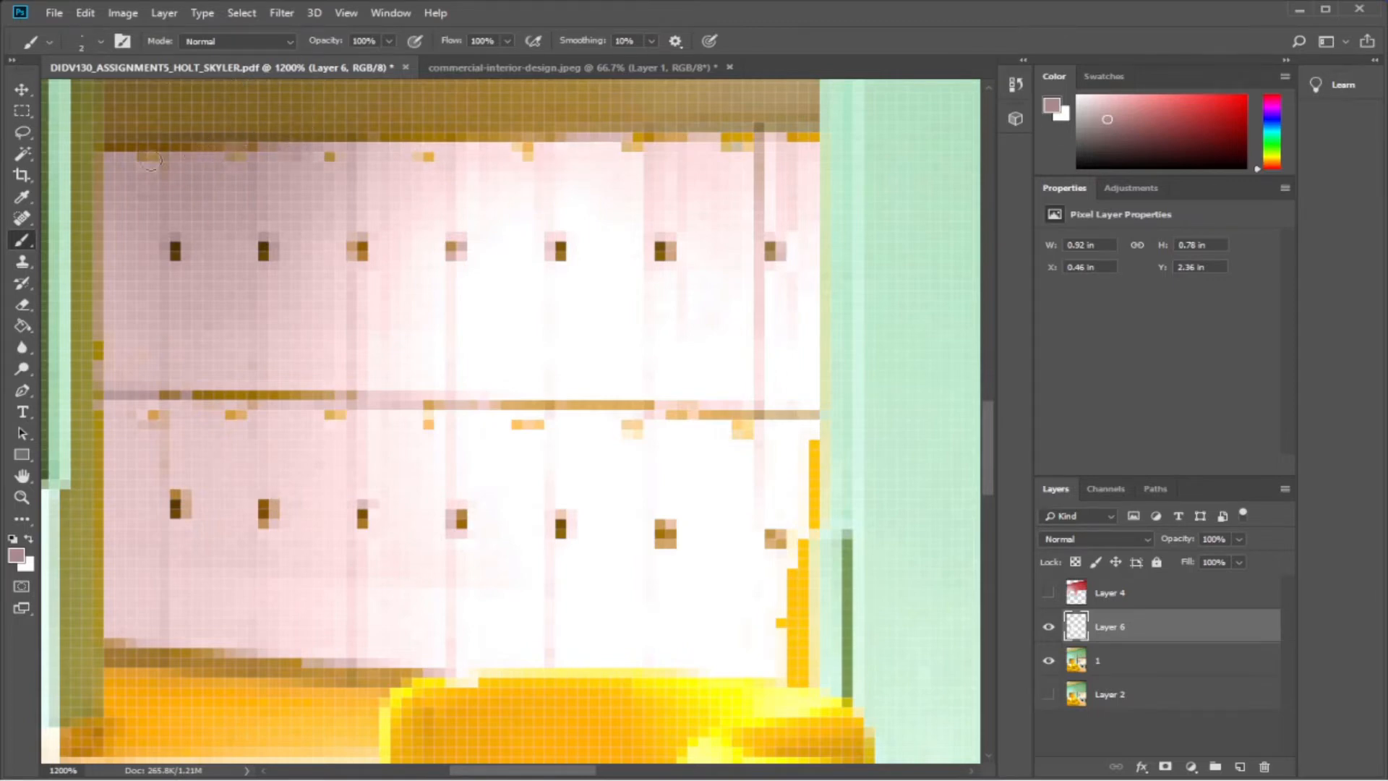
{"action": "mouse_move", "coordinate": [153, 157]}
{"action": "left_mouse_down"}
{"action": "mouse_move", "coordinate": [116, 155]}
{"action": "mouse_move", "coordinate": [342, 153]}
{"action": "left_mouse_up"}
{"action": "left_click", "coordinate": [429, 154]}
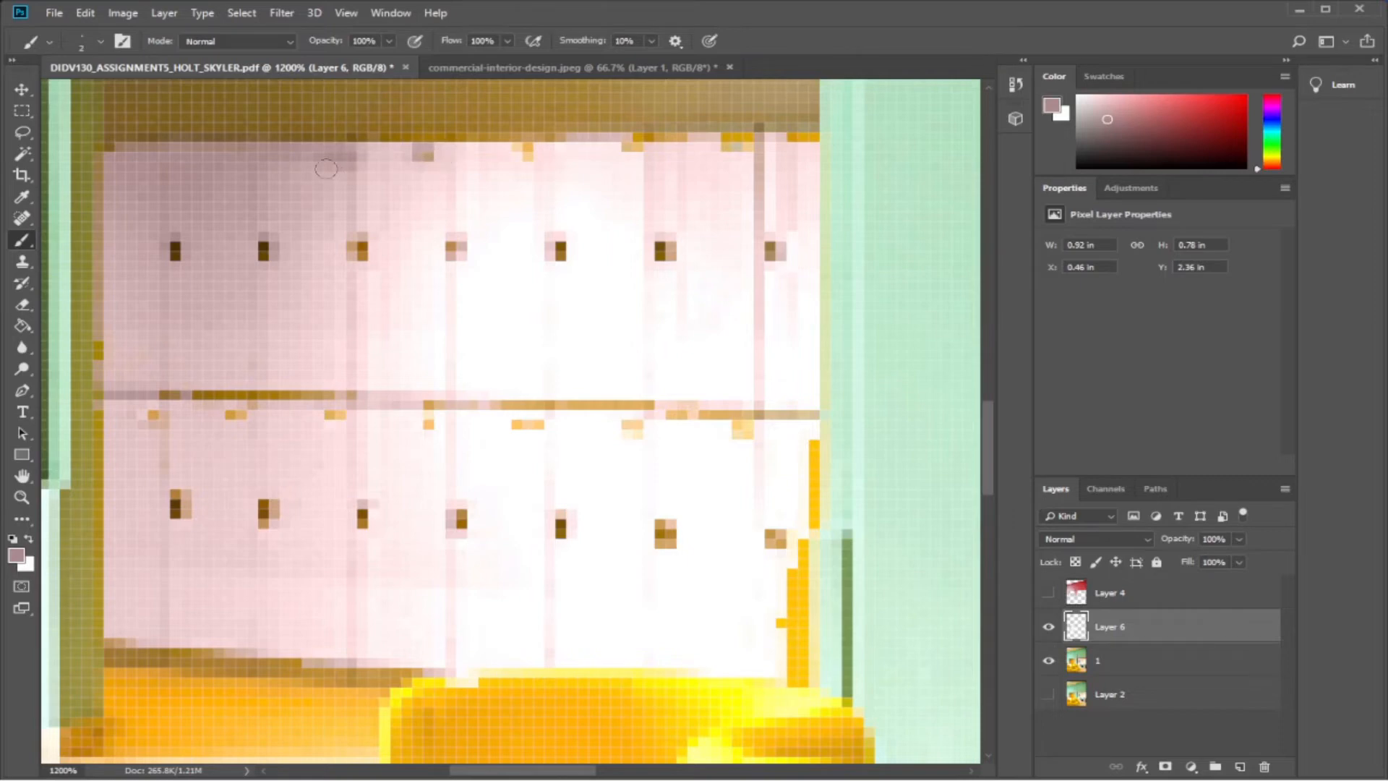
{"action": "key", "text": "ctrl+z"}
Sample the pale pink beside the fourth upper locker's orange spot and brush it over that spot.
{"action": "left_click", "coordinate": [23, 198]}
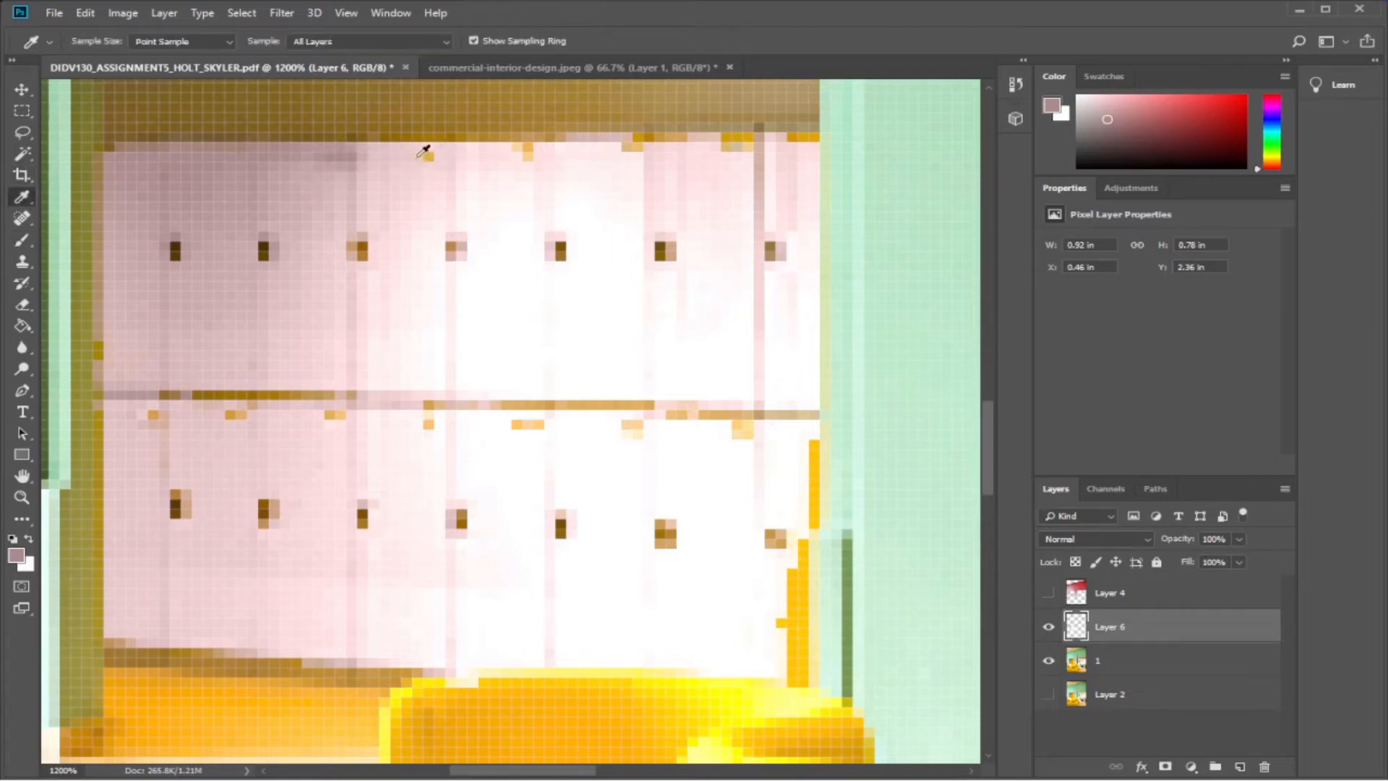
{"action": "left_click", "coordinate": [443, 156]}
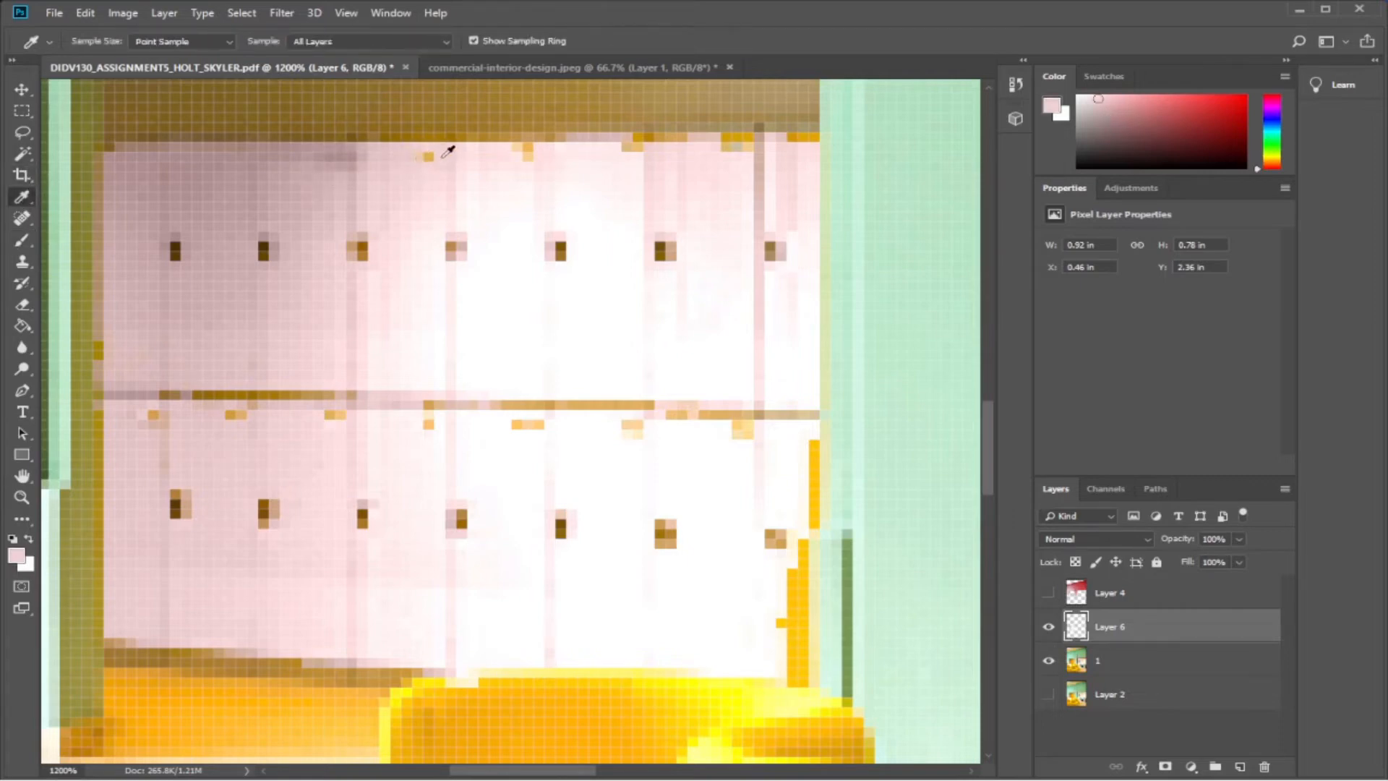
{"action": "left_click", "coordinate": [23, 239]}
{"action": "left_click", "coordinate": [427, 156]}
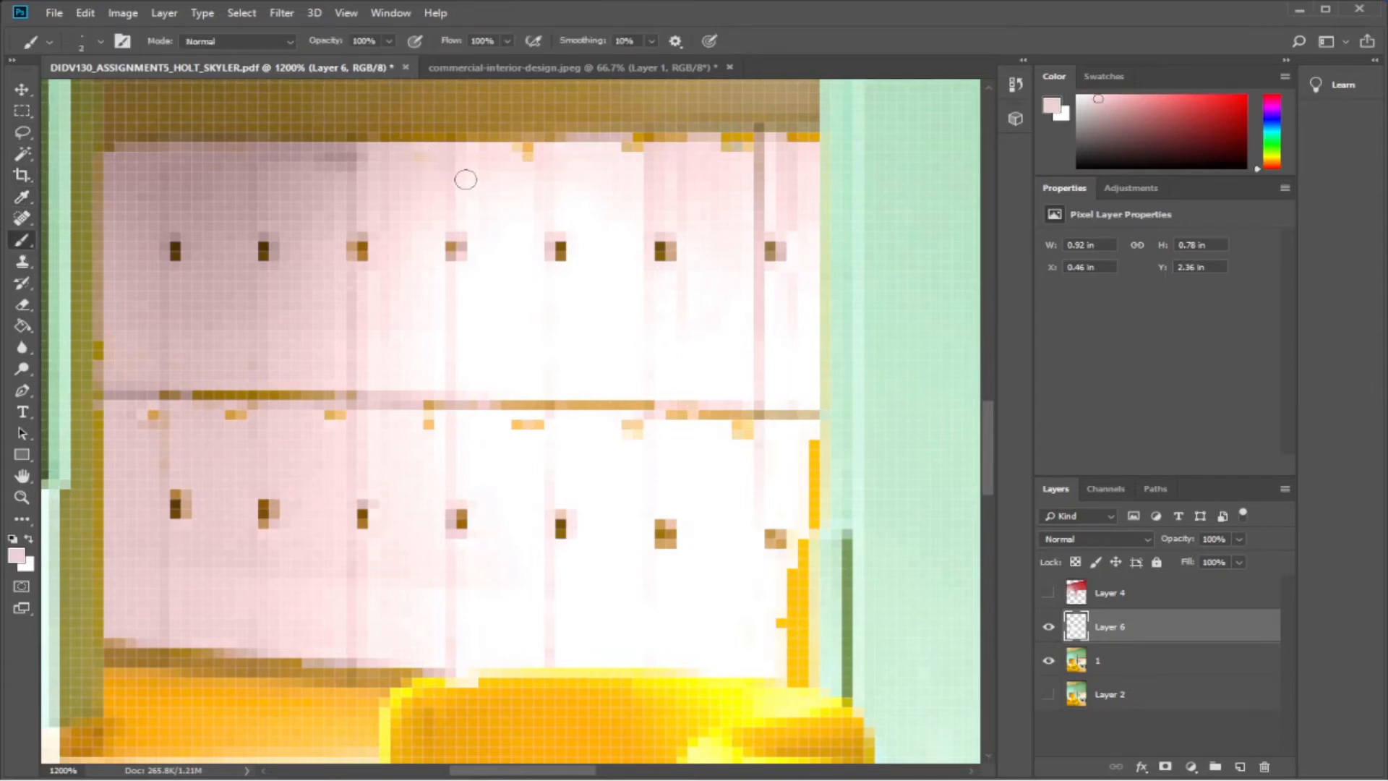
Sample a near-white pink from the upper row's top edge and brush it over the orange spots on the fifth to seventh lockers.
{"action": "left_click", "coordinate": [23, 199]}
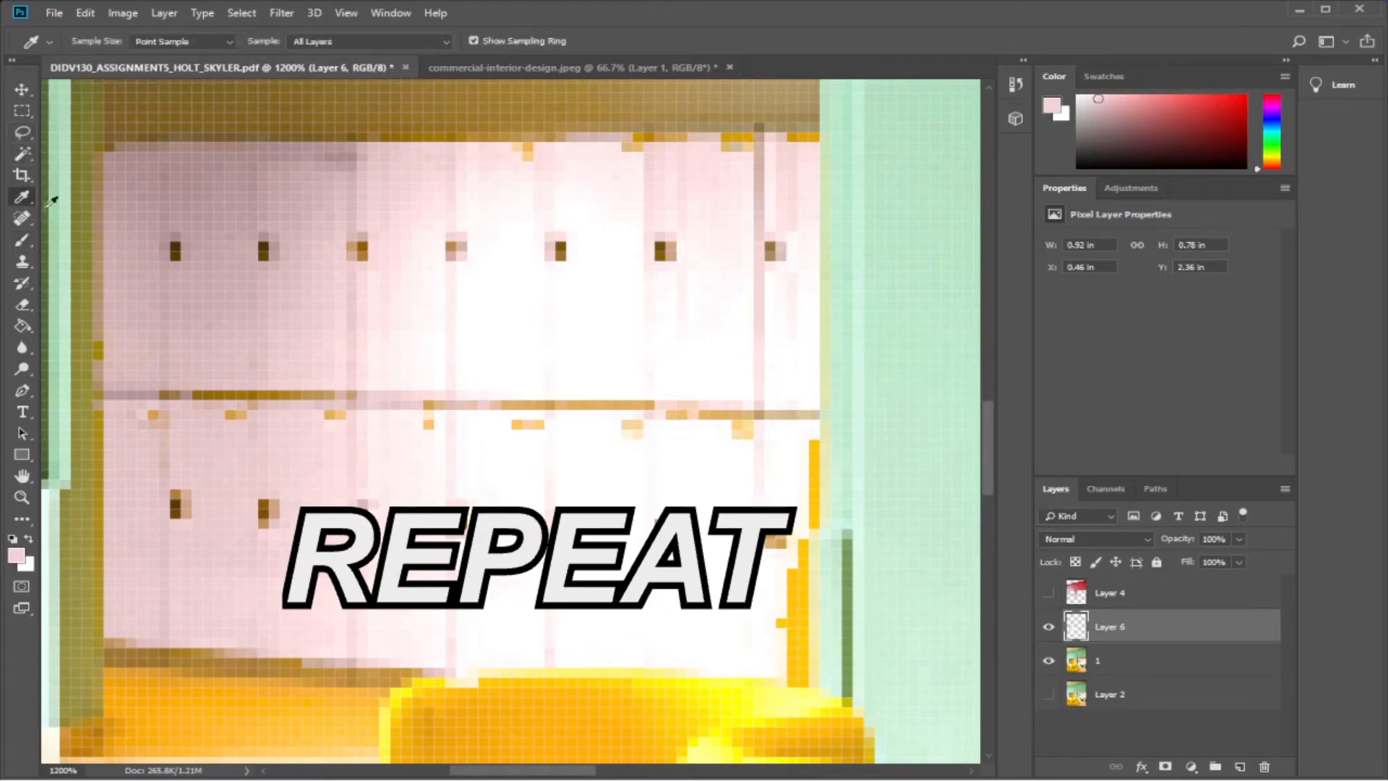
{"action": "left_click", "coordinate": [572, 141]}
{"action": "left_click", "coordinate": [22, 240]}
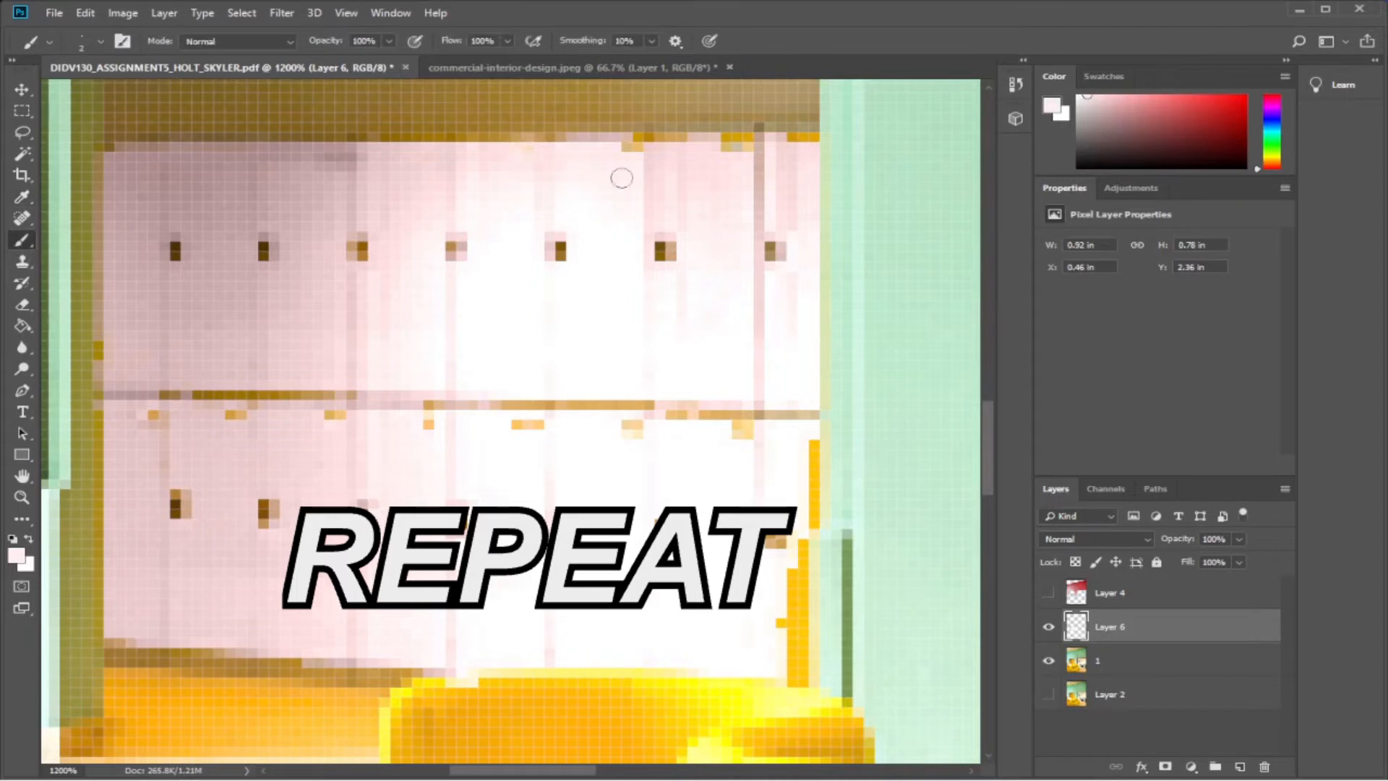
{"action": "left_click", "coordinate": [640, 151]}
{"action": "left_click", "coordinate": [626, 151]}
{"action": "left_click_drag", "start_coordinate": [736, 150], "coordinate": [755, 149]}
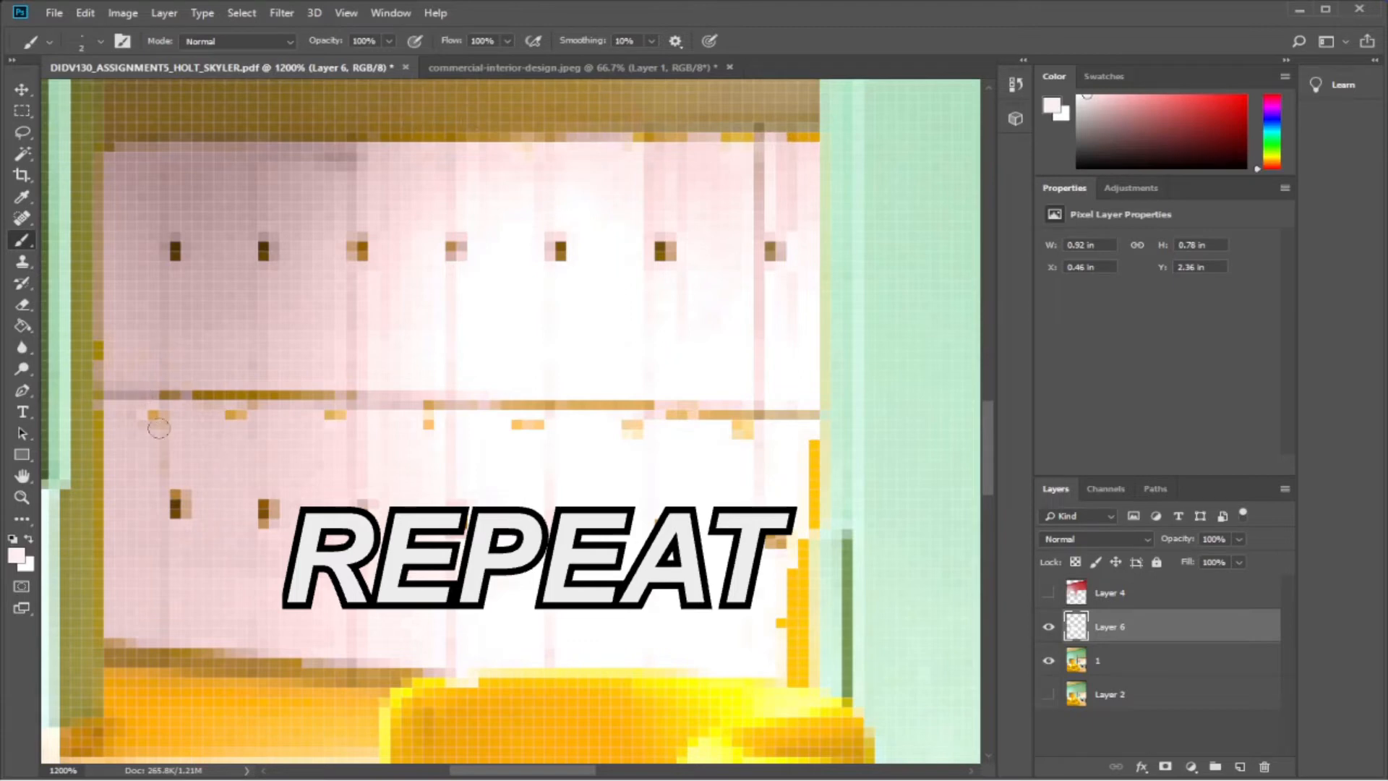
Sample pink below the dividing line and brush it over the orange spots and the line's left section, undoing the dab on the fourth locker.
{"action": "left_click", "coordinate": [23, 197]}
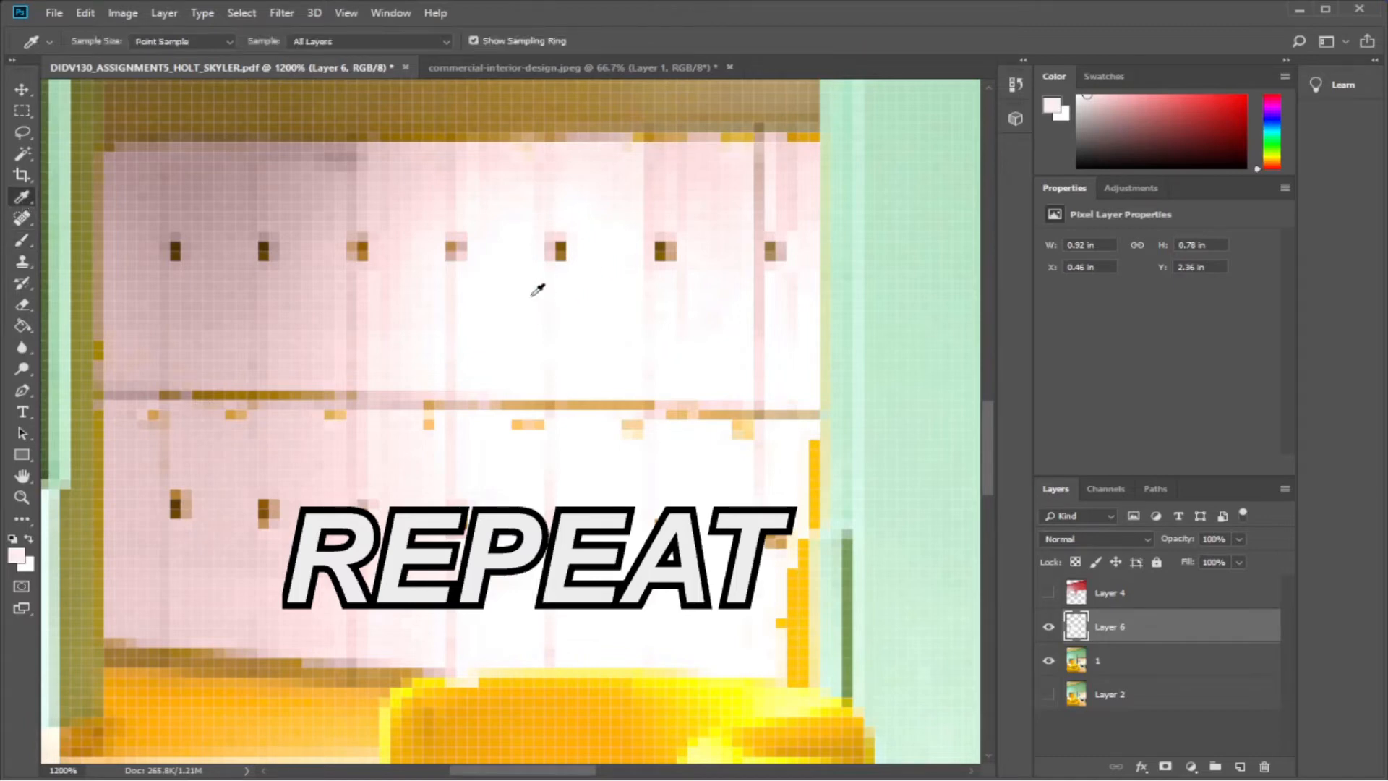
{"action": "left_click", "coordinate": [205, 408]}
{"action": "left_click", "coordinate": [21, 239]}
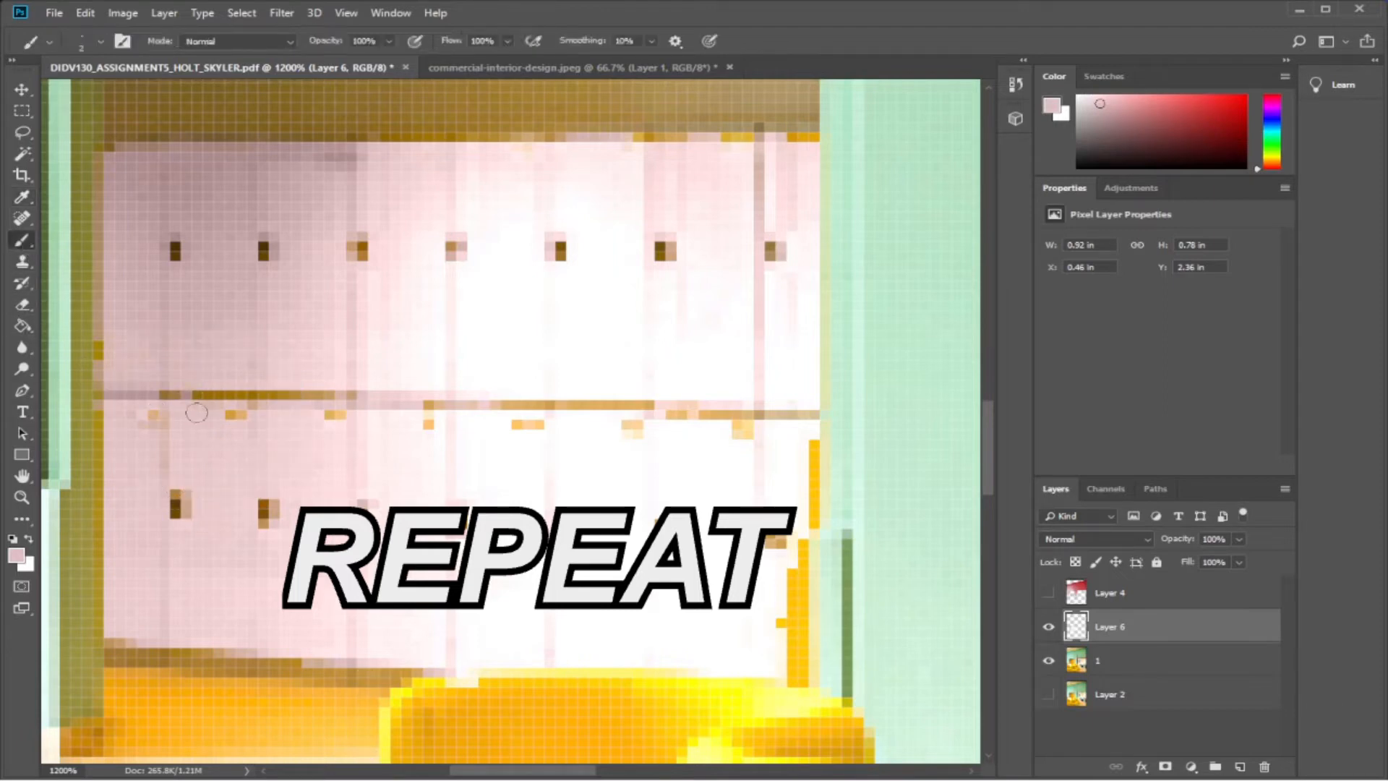
{"action": "left_click", "coordinate": [156, 417]}
{"action": "left_click", "coordinate": [232, 414]}
{"action": "left_click_drag", "start_coordinate": [174, 395], "coordinate": [379, 401]}
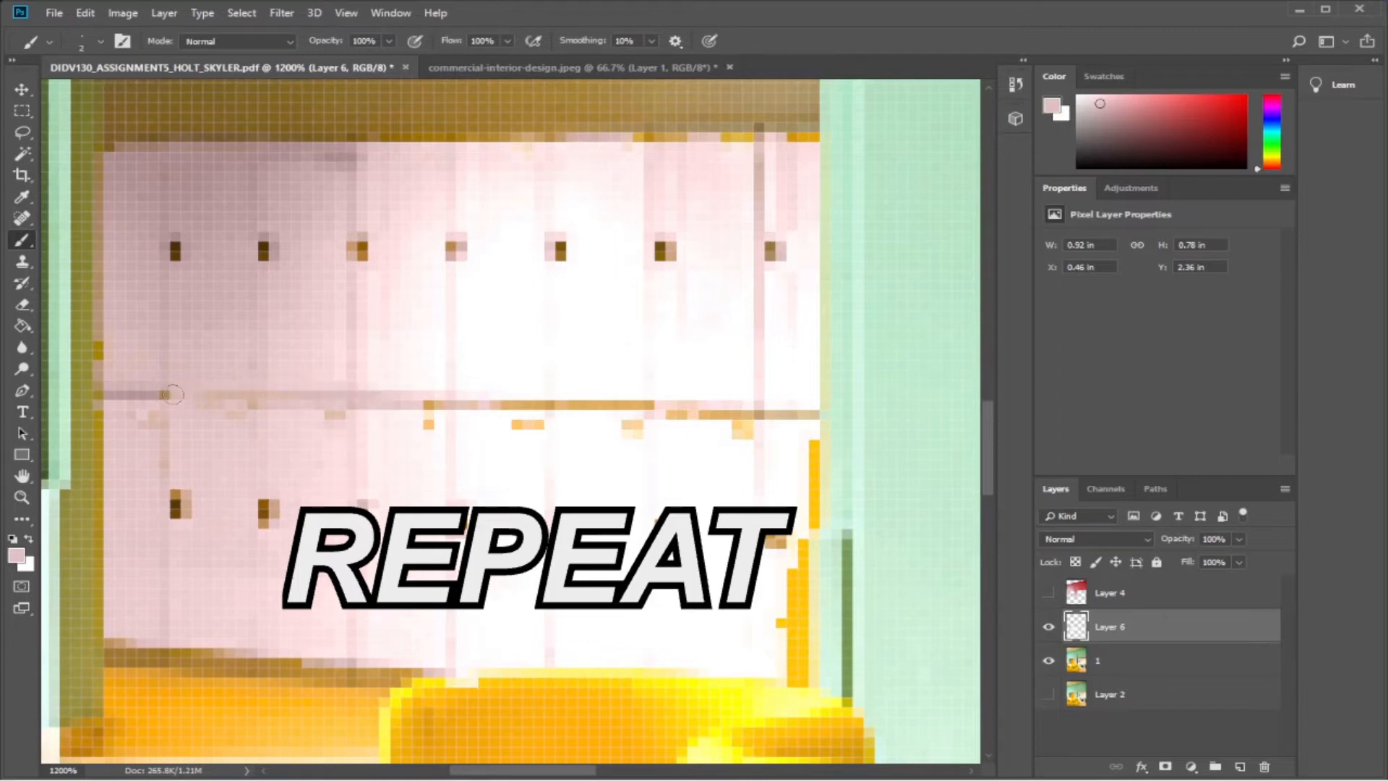
{"action": "left_click", "coordinate": [430, 423]}
{"action": "key", "text": "ctrl+z"}
Sample a paler pink at the dividing line and brush it over the orange pixels along the line's middle section.
{"action": "left_click", "coordinate": [18, 196]}
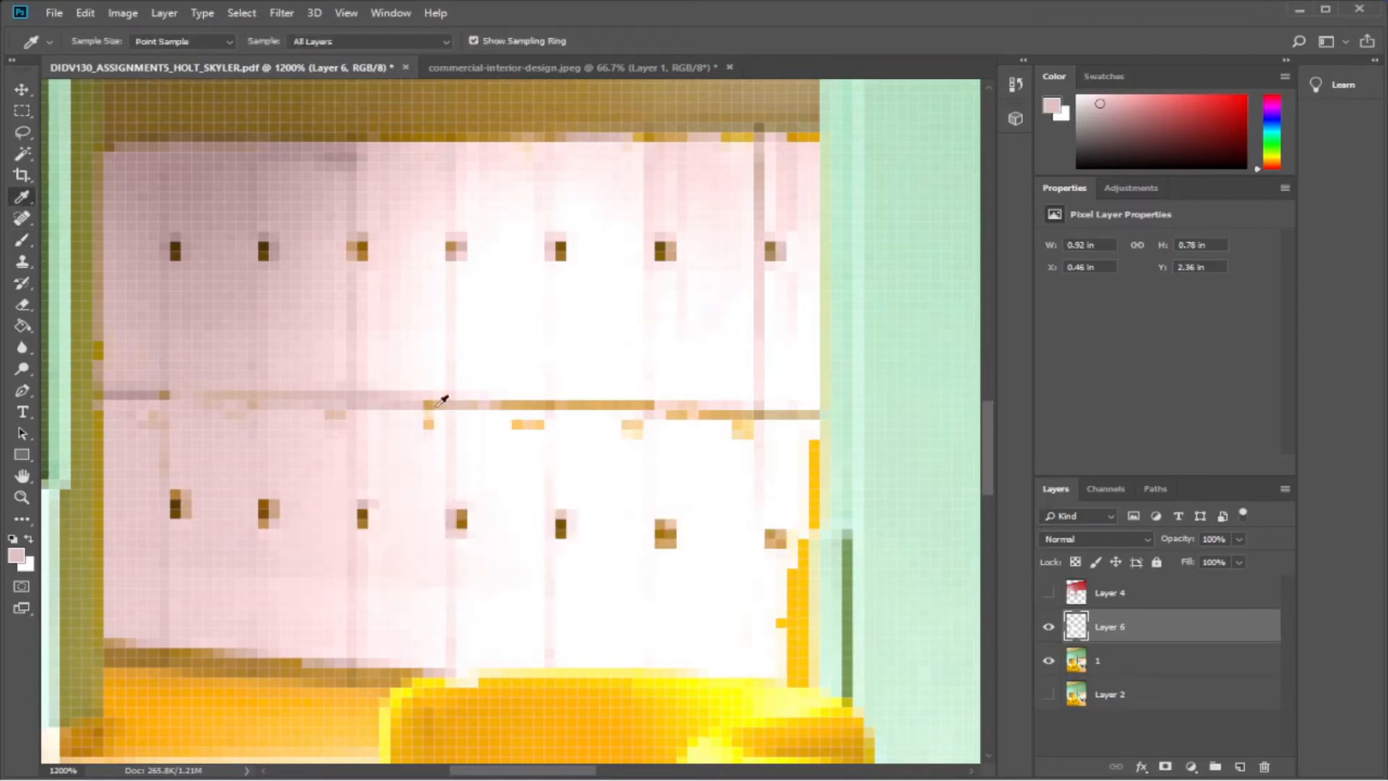
{"action": "left_click", "coordinate": [429, 409]}
{"action": "left_click", "coordinate": [22, 241]}
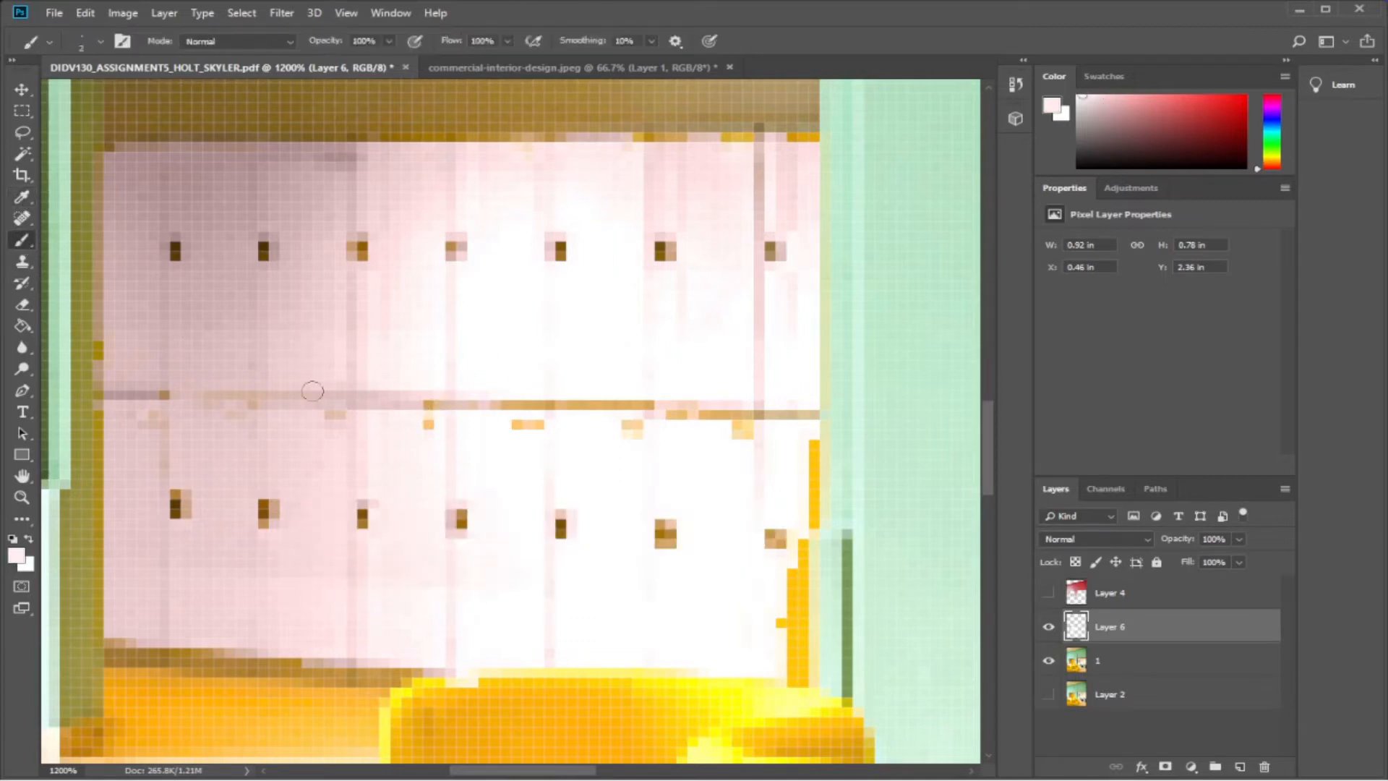
{"action": "left_click_drag", "start_coordinate": [431, 408], "coordinate": [669, 405]}
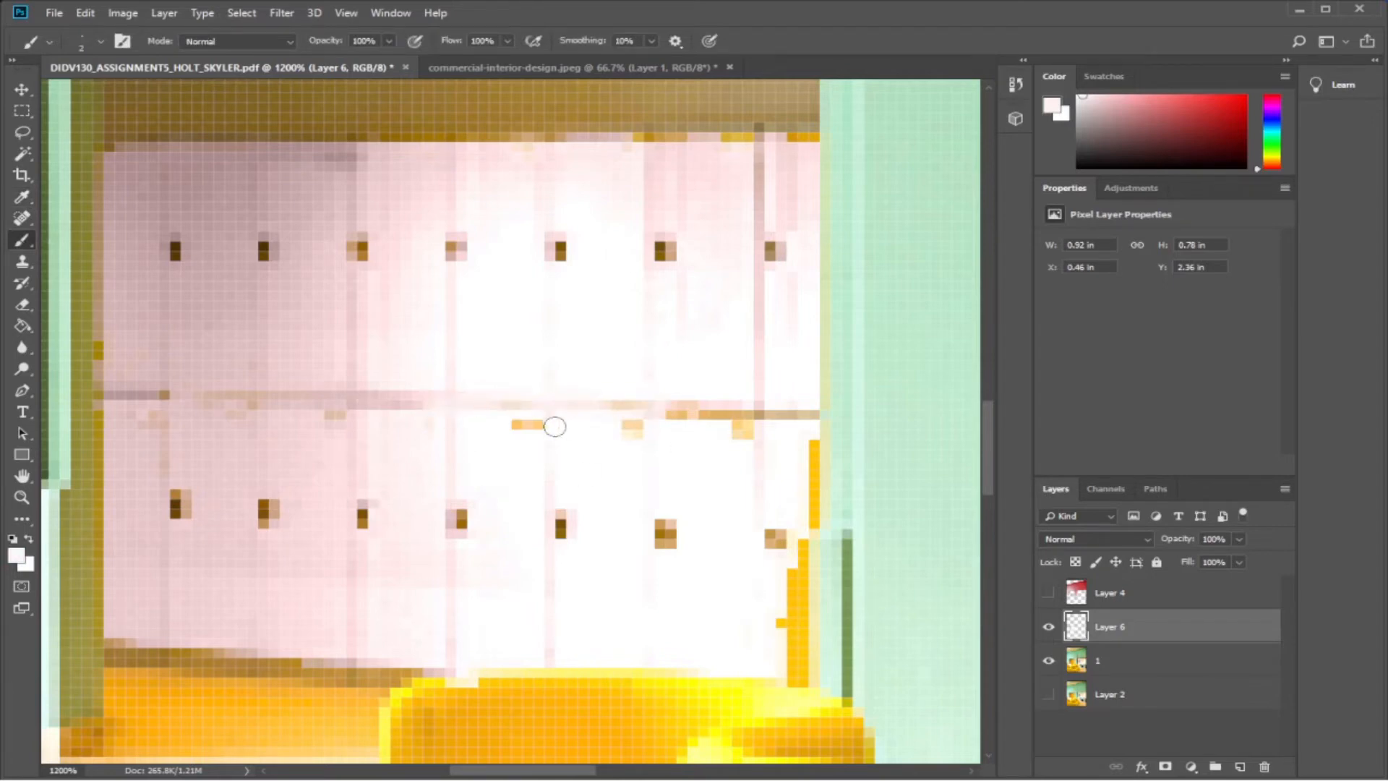
Brush white over the orange spots on the lower lockers' right half and the orange strip along their right edge.
{"action": "left_click", "coordinate": [19, 199]}
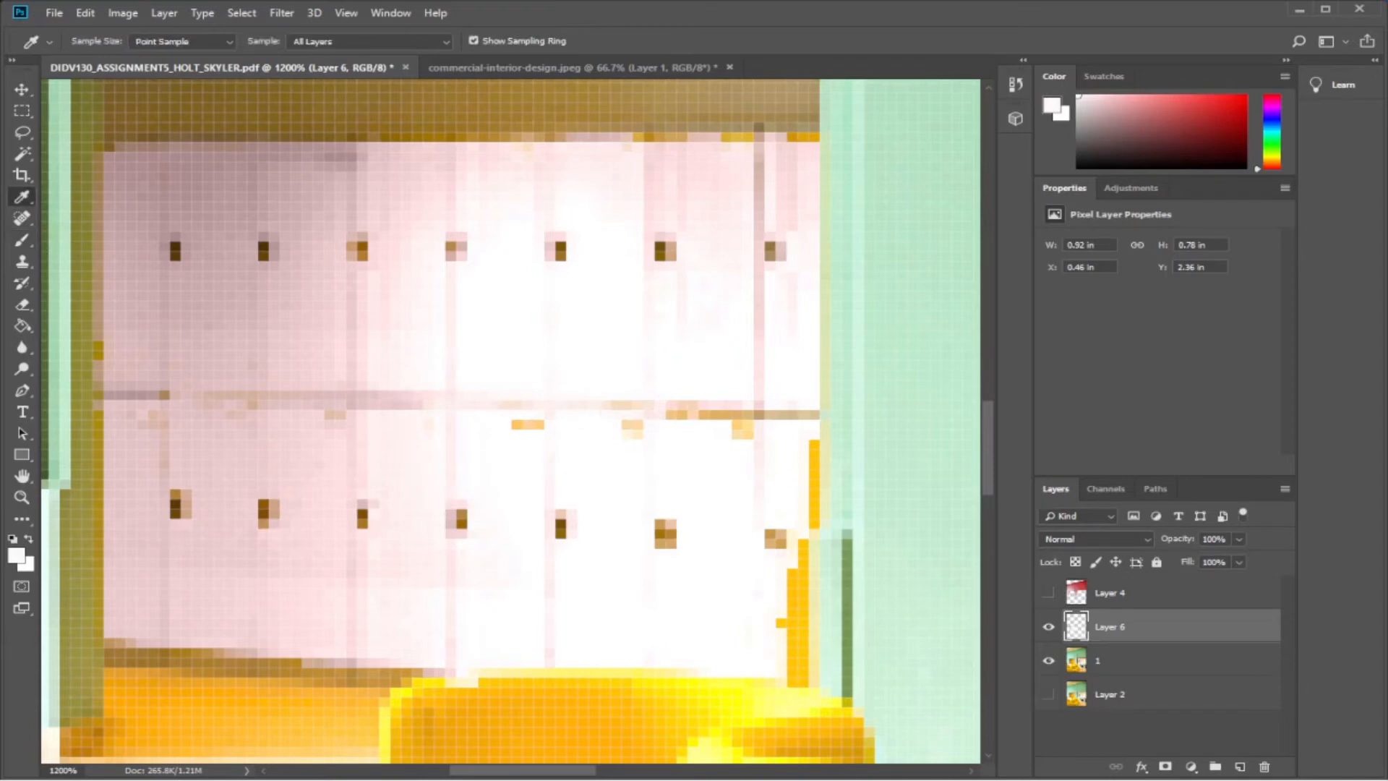
{"action": "left_click", "coordinate": [22, 245]}
{"action": "left_click_drag", "start_coordinate": [525, 425], "coordinate": [552, 422]}
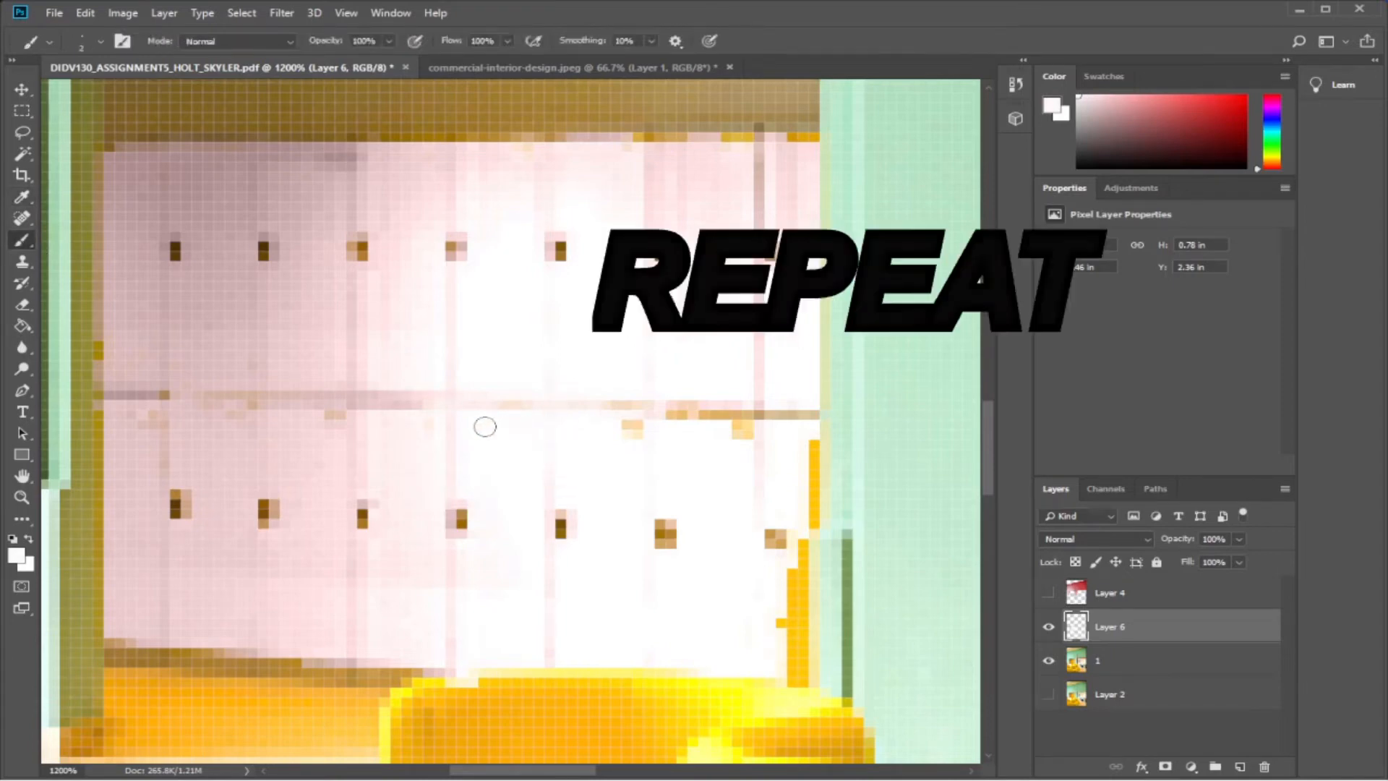
{"action": "mouse_move", "coordinate": [641, 433]}
{"action": "left_mouse_down"}
{"action": "mouse_move", "coordinate": [751, 443]}
{"action": "mouse_move", "coordinate": [688, 419]}
{"action": "mouse_move", "coordinate": [745, 437]}
{"action": "left_mouse_up"}
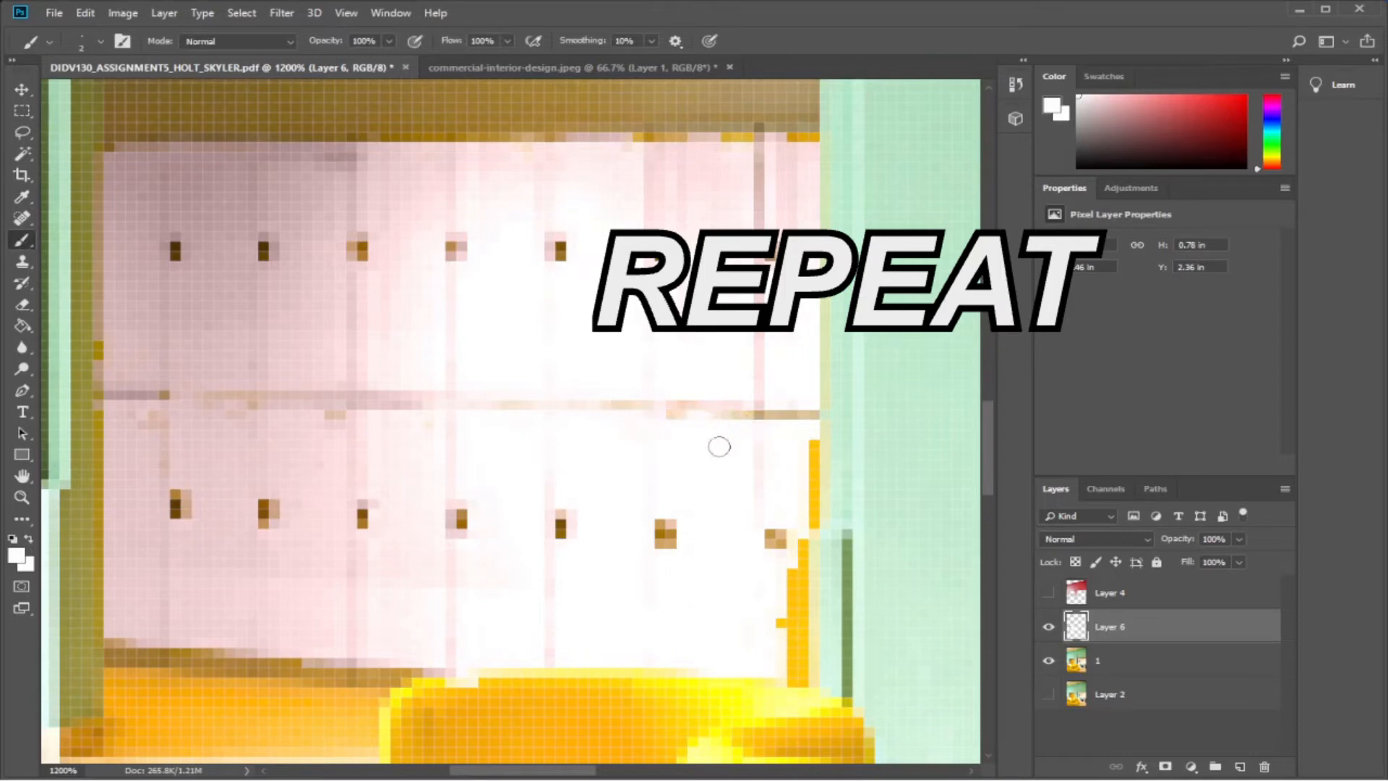
{"action": "left_click", "coordinate": [676, 551]}
{"action": "mouse_move", "coordinate": [786, 566]}
{"action": "left_mouse_down"}
{"action": "mouse_move", "coordinate": [779, 631]}
{"action": "mouse_move", "coordinate": [787, 588]}
{"action": "mouse_move", "coordinate": [798, 661]}
{"action": "mouse_move", "coordinate": [805, 445]}
{"action": "mouse_move", "coordinate": [808, 528]}
{"action": "mouse_move", "coordinate": [797, 444]}
{"action": "mouse_move", "coordinate": [797, 484]}
{"action": "mouse_move", "coordinate": [828, 654]}
{"action": "mouse_move", "coordinate": [791, 667]}
{"action": "mouse_move", "coordinate": [707, 636]}
{"action": "mouse_move", "coordinate": [805, 672]}
{"action": "mouse_move", "coordinate": [786, 661]}
{"action": "mouse_move", "coordinate": [805, 670]}
{"action": "mouse_move", "coordinate": [789, 670]}
{"action": "mouse_move", "coordinate": [798, 598]}
{"action": "left_mouse_up"}
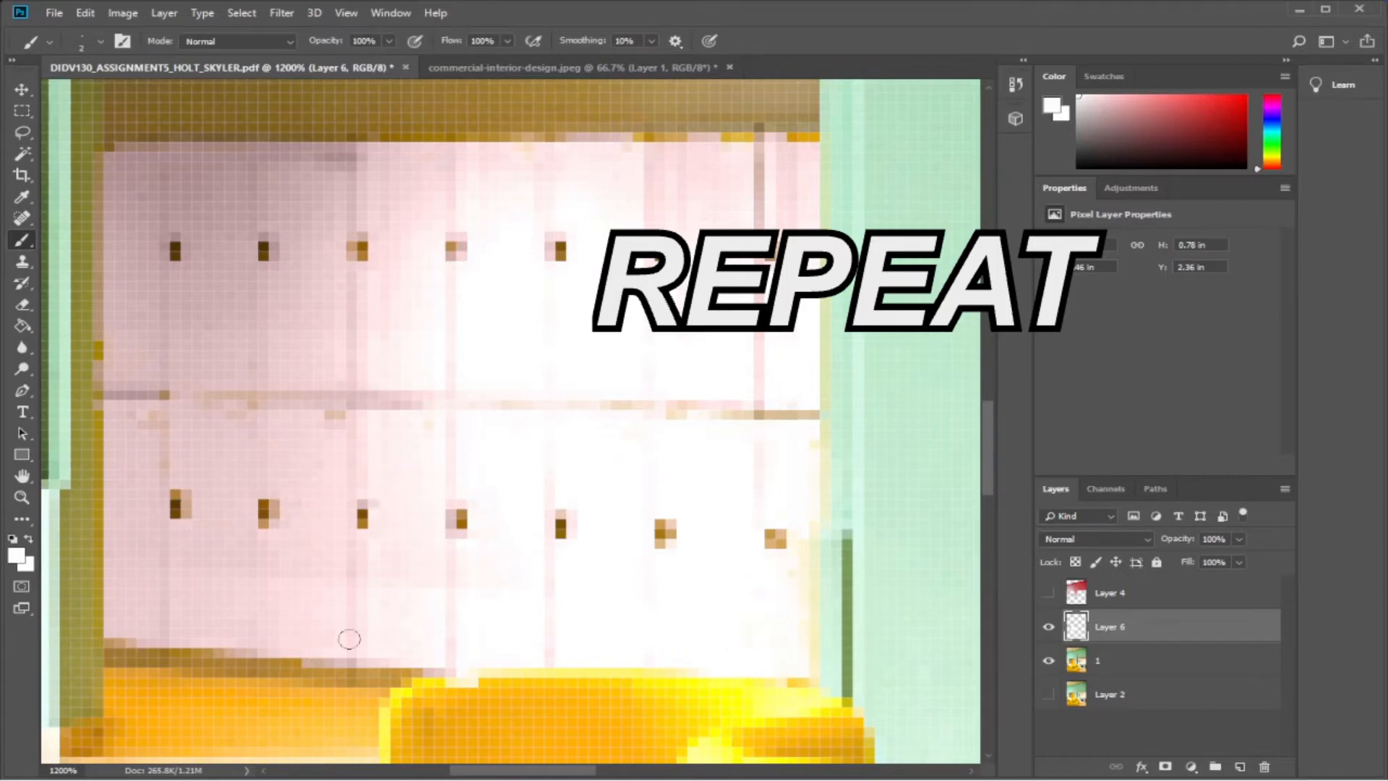
{"action": "scroll", "coordinate": [620, 592], "scroll_direction": "down", "scroll_amount": 3}
{"action": "scroll", "coordinate": [612, 607], "scroll_direction": "up", "scroll_amount": 4}
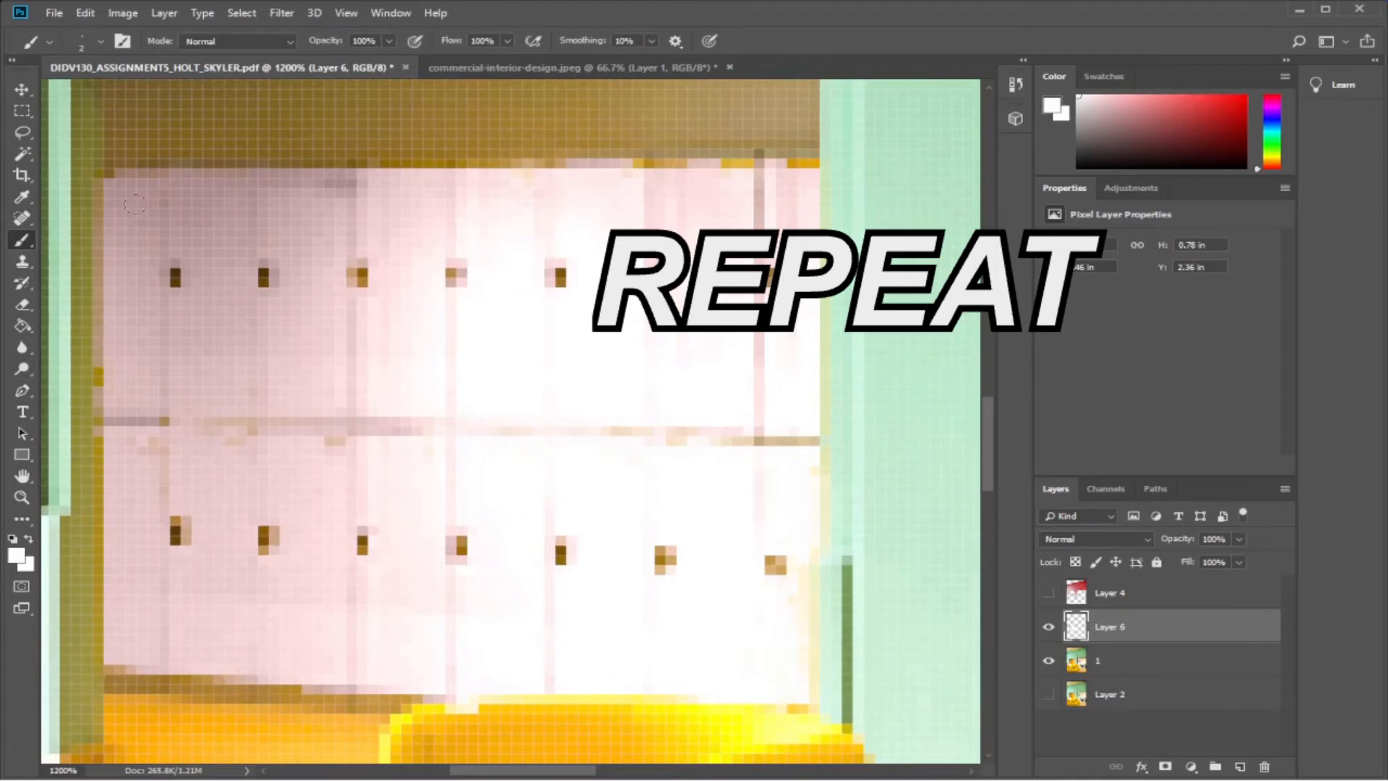
Sample the pale pink of the lockers and brush it along the yellowish strip at the lockers' upper-right edge on Layer 6.
{"action": "left_click", "coordinate": [22, 196]}
{"action": "left_click", "coordinate": [713, 165]}
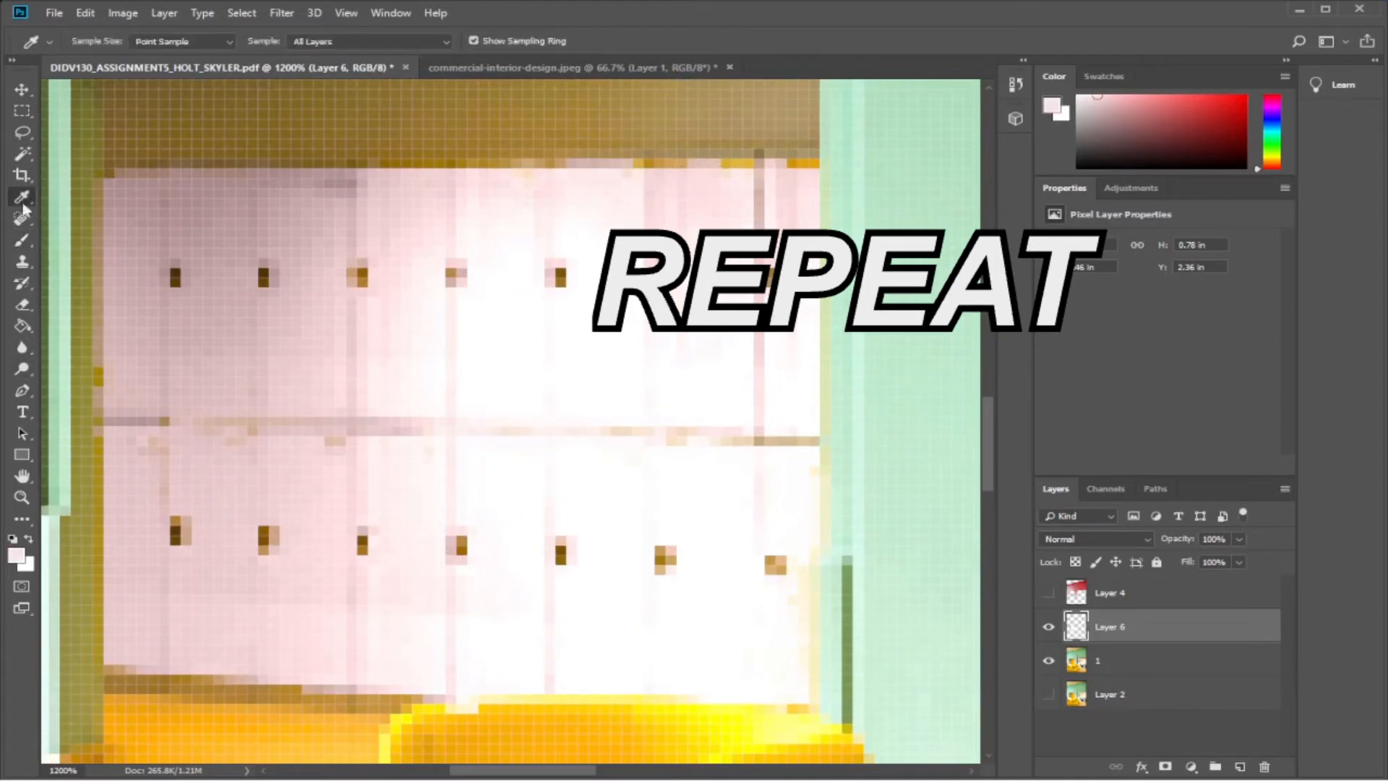
{"action": "key", "text": "b"}
{"action": "left_click_drag", "start_coordinate": [663, 166], "coordinate": [822, 170]}
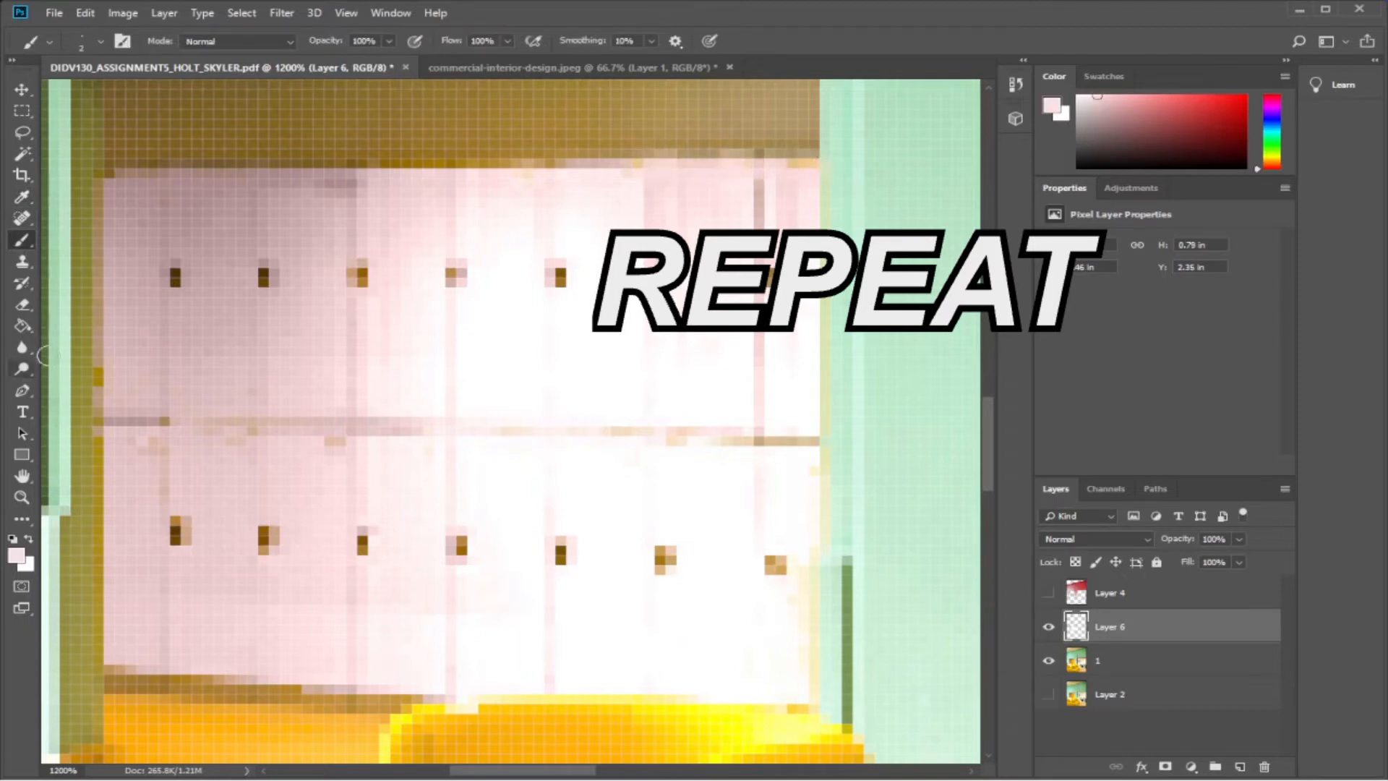
Show the red wall layer, Layer 4, and review the recoloured lockers in the whole room image.
{"action": "left_click", "coordinate": [21, 368]}
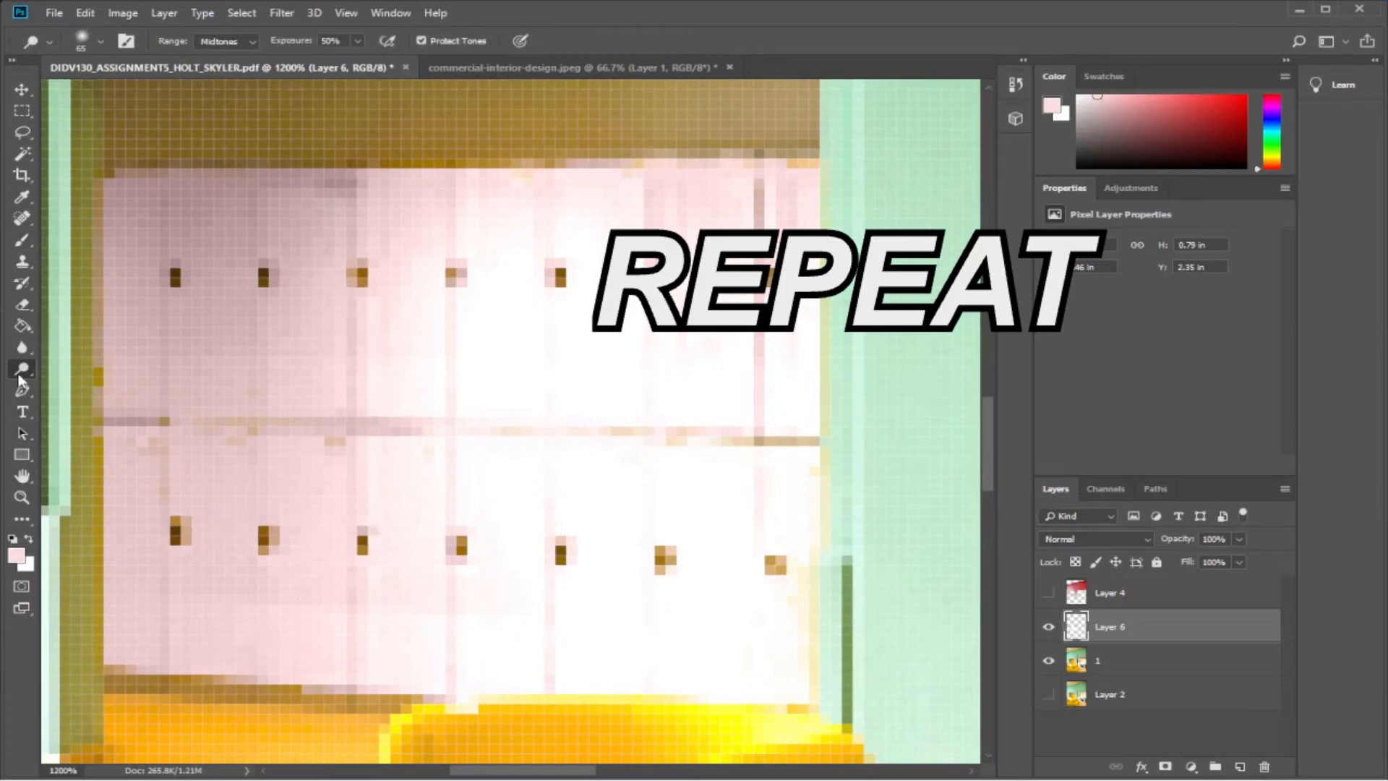
{"action": "left_click", "coordinate": [22, 496]}
{"action": "left_click", "coordinate": [271, 289]}
{"action": "left_click", "coordinate": [271, 290]}
{"action": "left_click", "coordinate": [275, 319]}
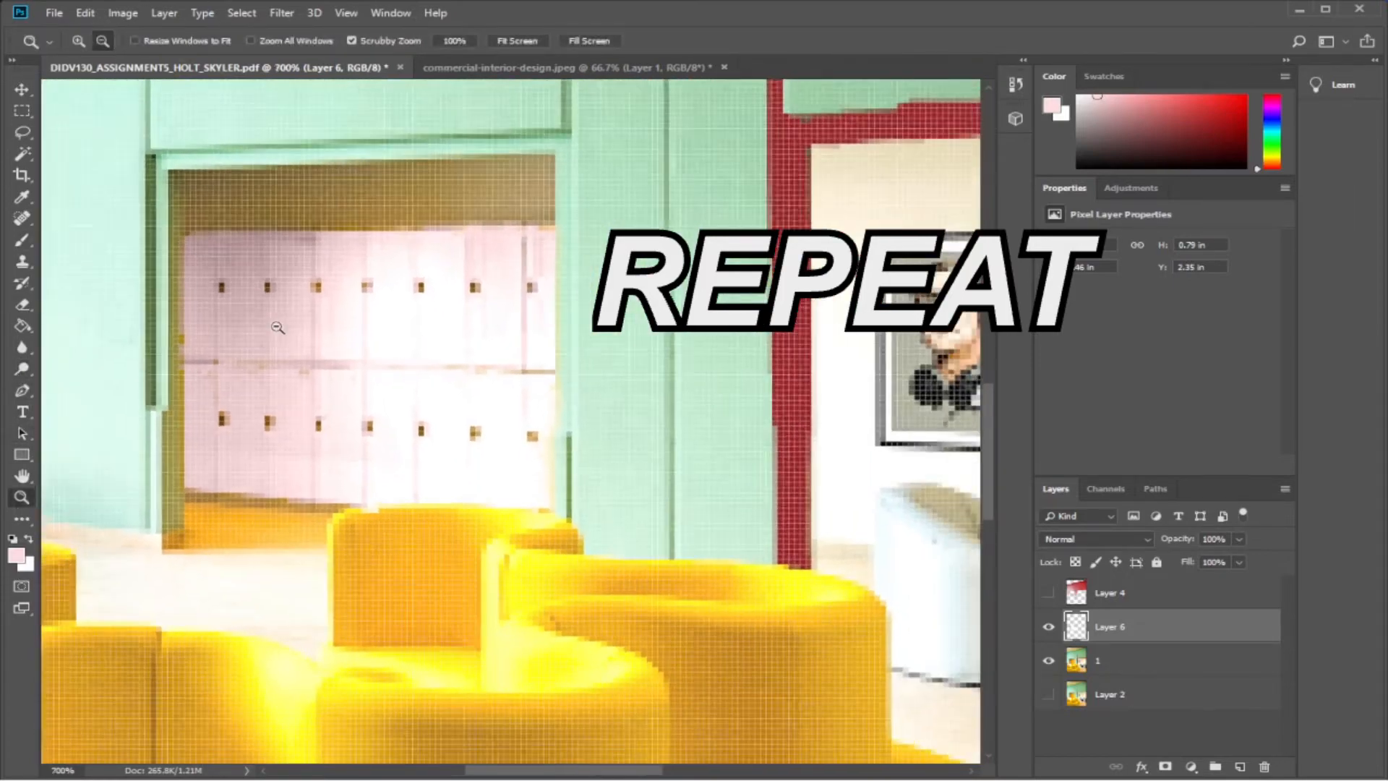
{"action": "left_click", "coordinate": [277, 327]}
{"action": "left_click", "coordinate": [277, 327]}
{"action": "left_click", "coordinate": [279, 331]}
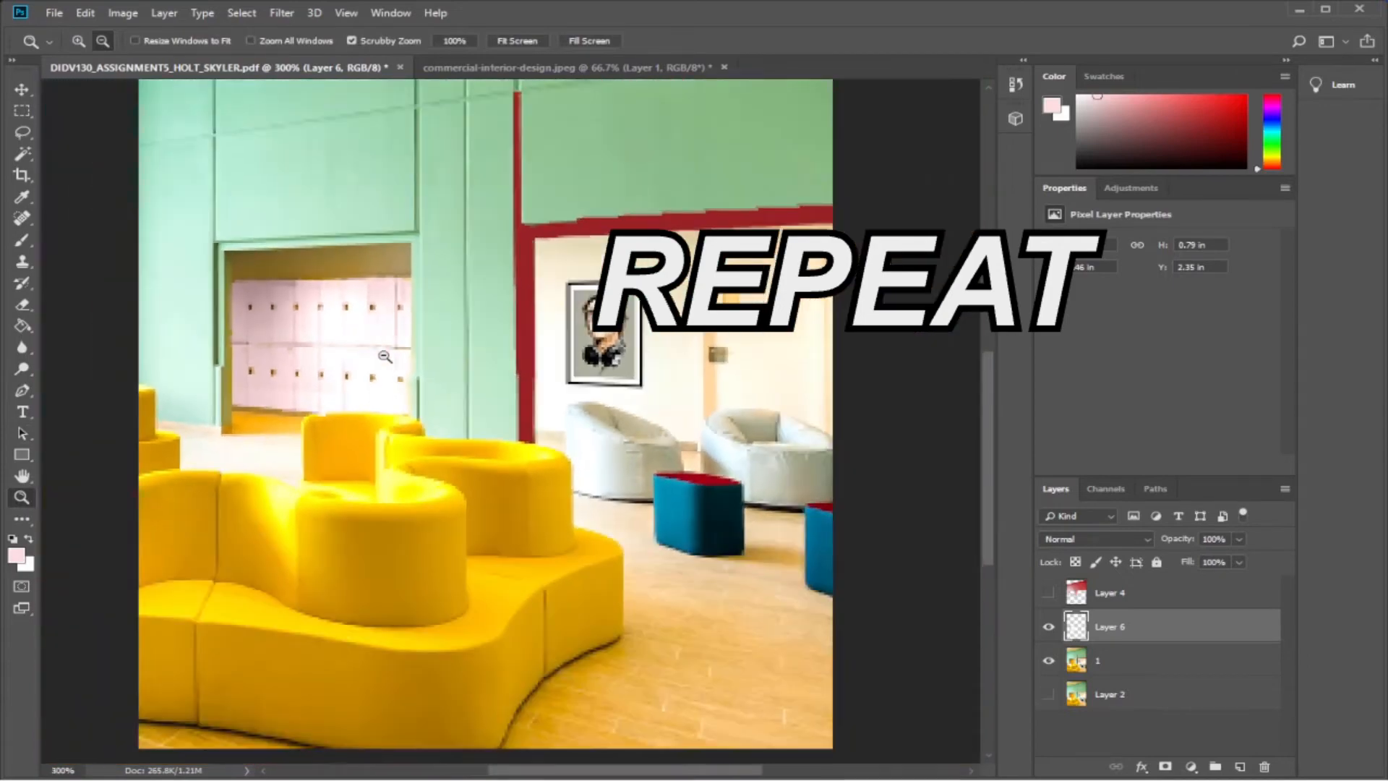
{"action": "left_click", "coordinate": [1048, 593]}
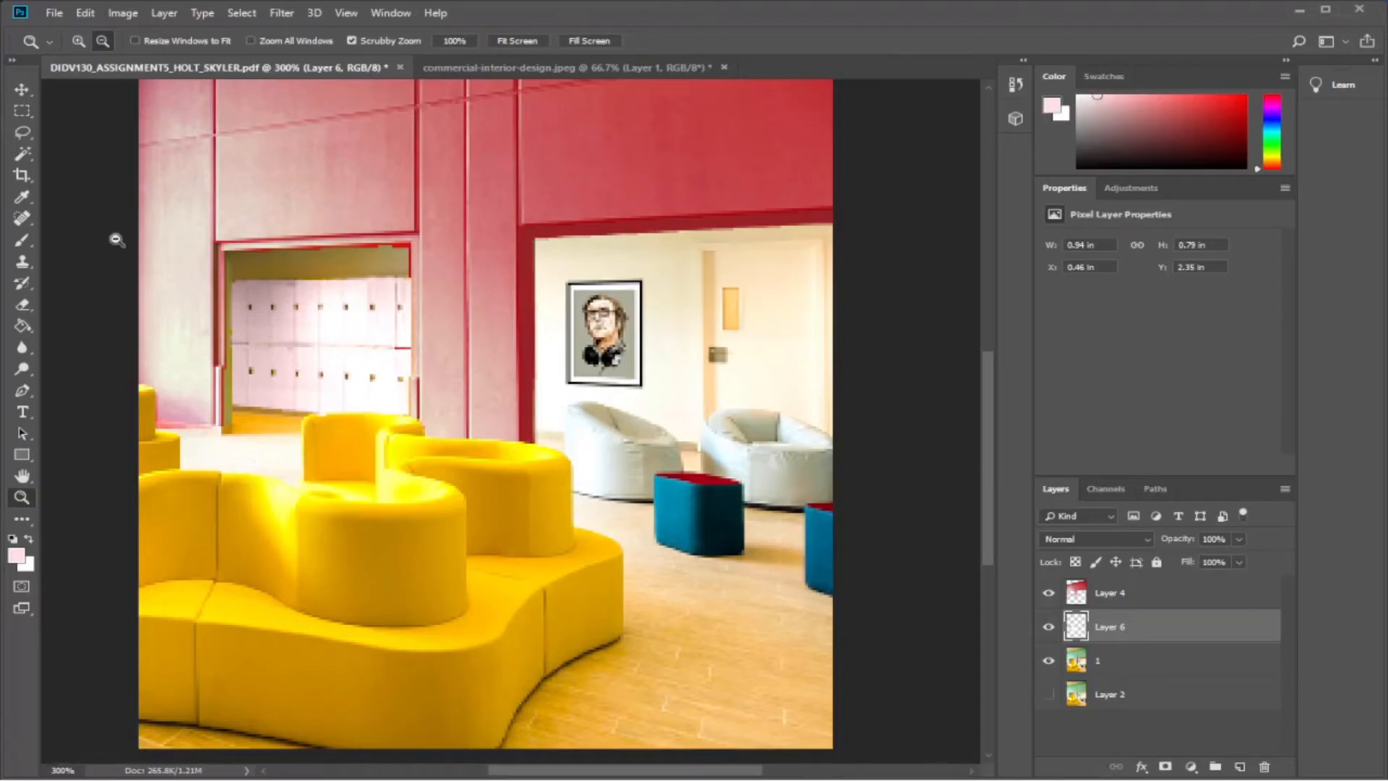
Select the front of the central round yellow seat on layer 1 with the Magic Wand.
{"action": "left_click", "coordinate": [22, 153]}
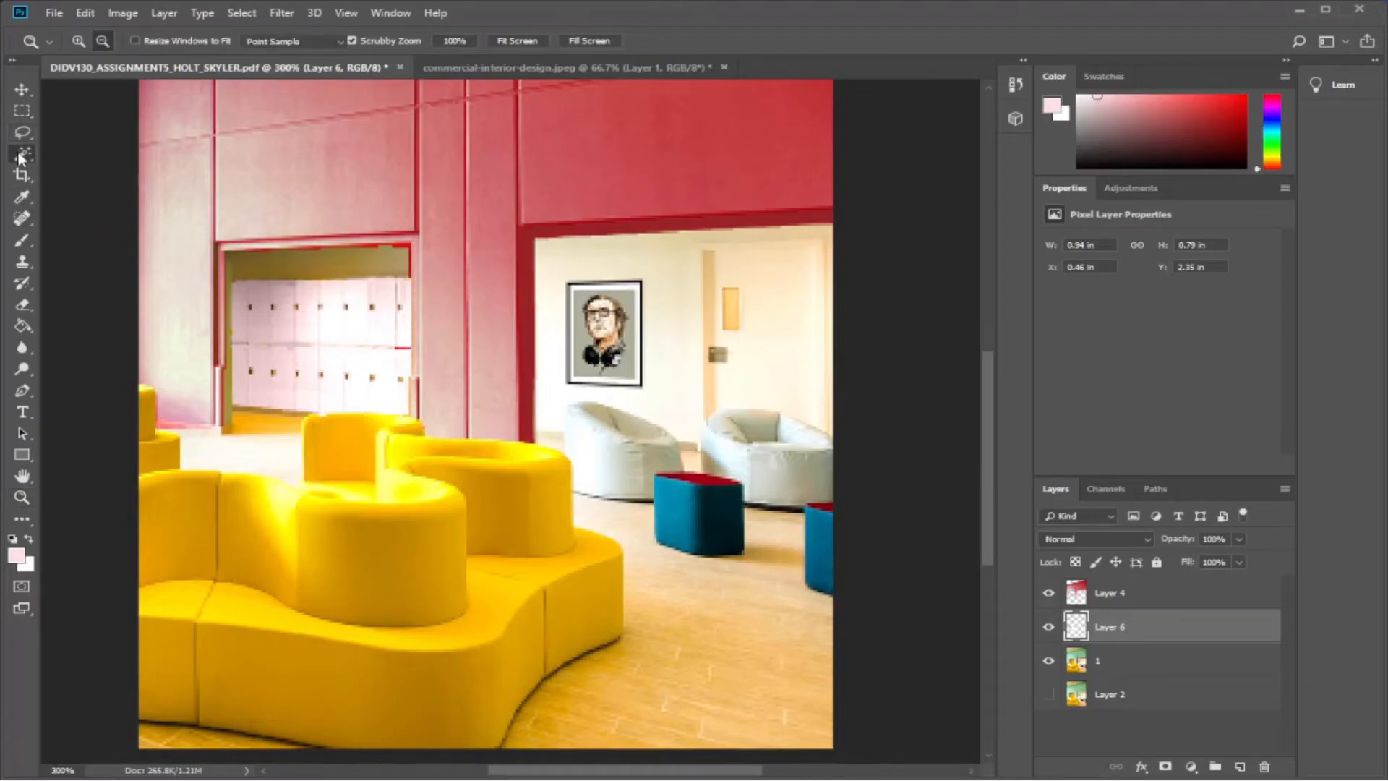
{"action": "left_click", "coordinate": [397, 528]}
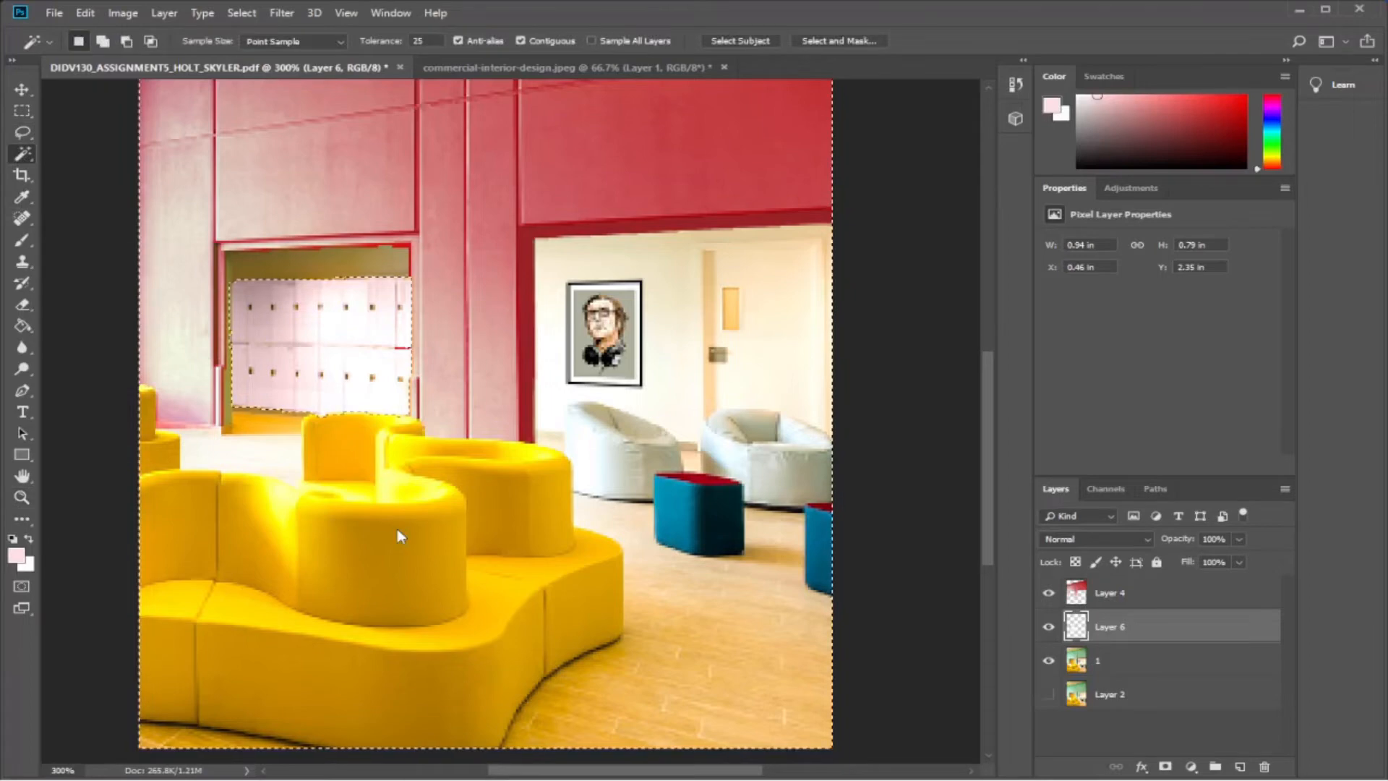
{"action": "left_click", "coordinate": [1106, 660]}
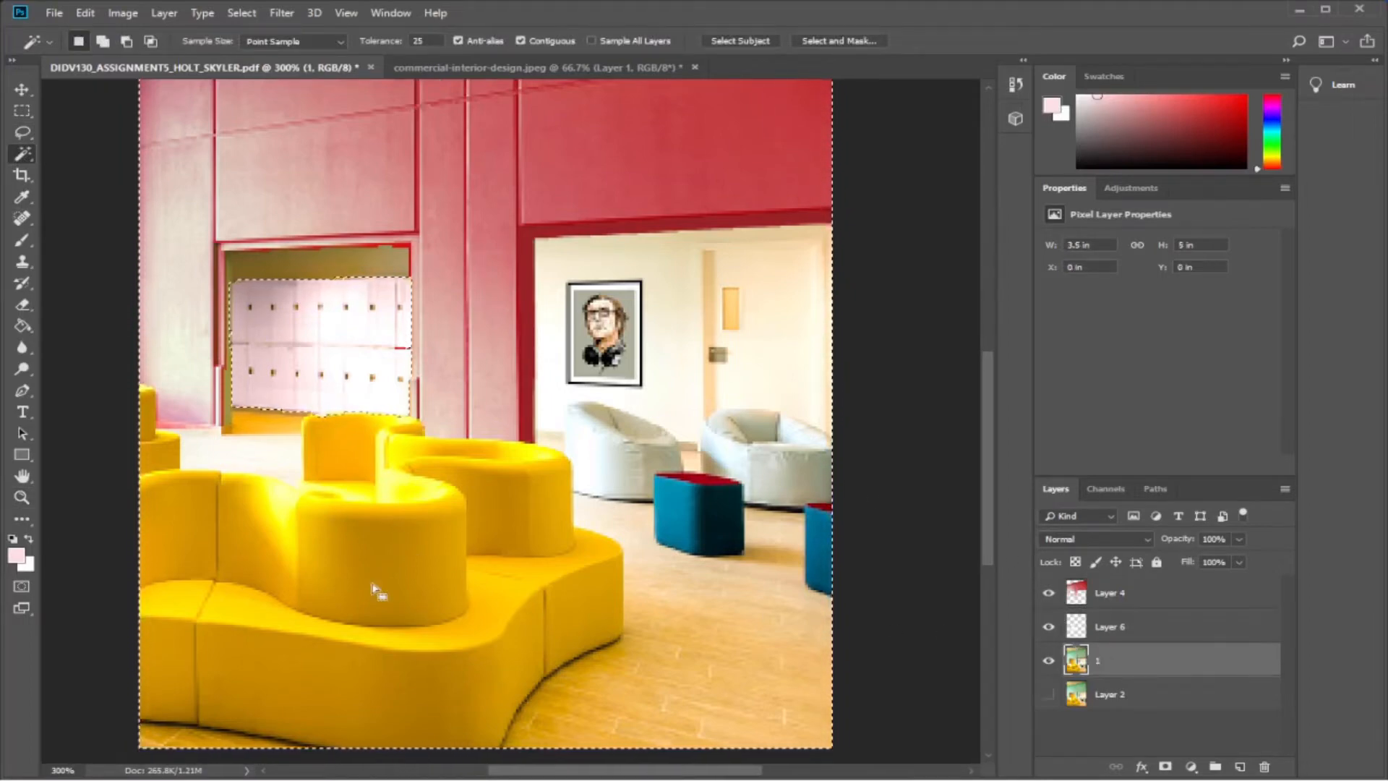
{"action": "left_click", "coordinate": [939, 607]}
{"action": "left_click", "coordinate": [375, 561]}
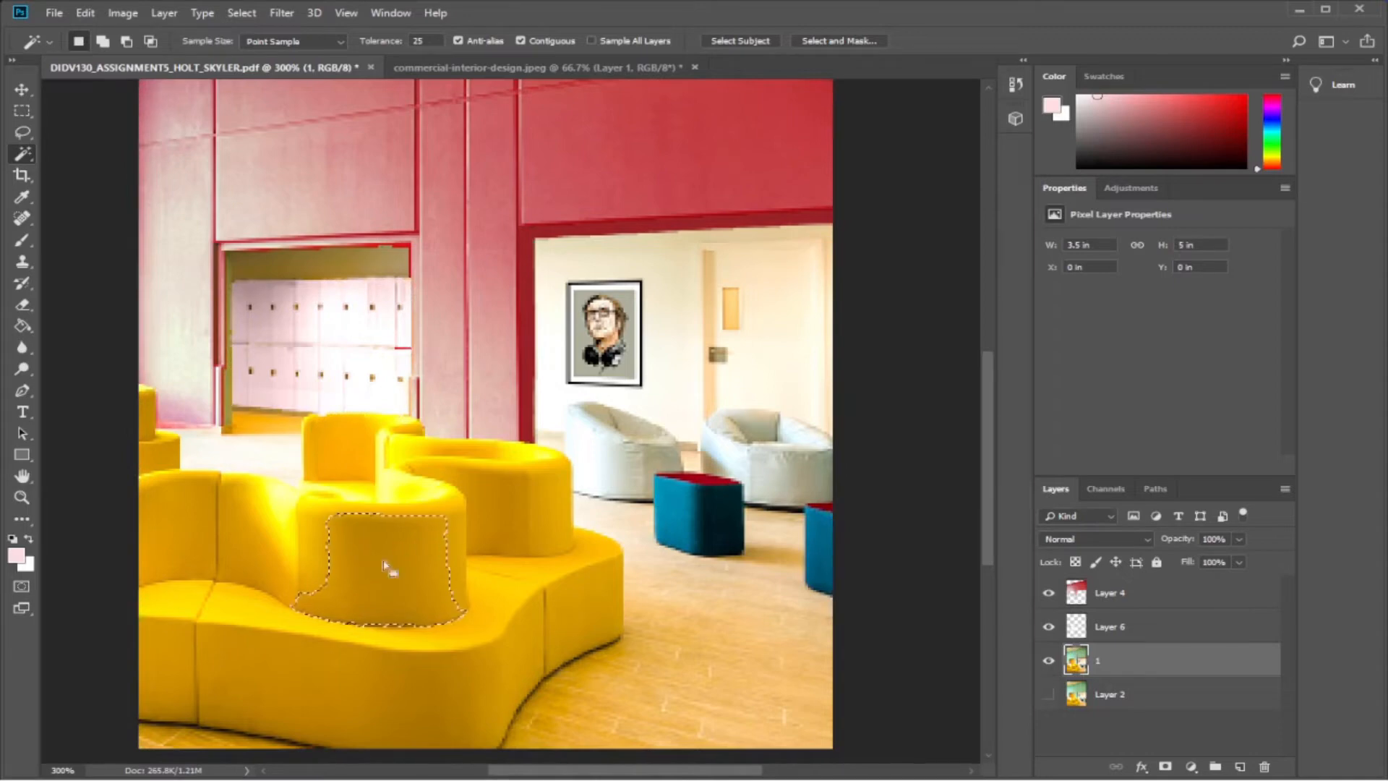
Set the Magic Wand tolerance to 48 and select the front face of the yellow sofa's base.
{"action": "left_click", "coordinate": [366, 514]}
{"action": "mouse_move", "coordinate": [383, 40]}
{"action": "left_mouse_down"}
{"action": "mouse_move", "coordinate": [368, 33]}
{"action": "mouse_move", "coordinate": [404, 41]}
{"action": "left_mouse_up"}
{"action": "type", "text": "48"}
{"action": "left_click", "coordinate": [357, 636]}
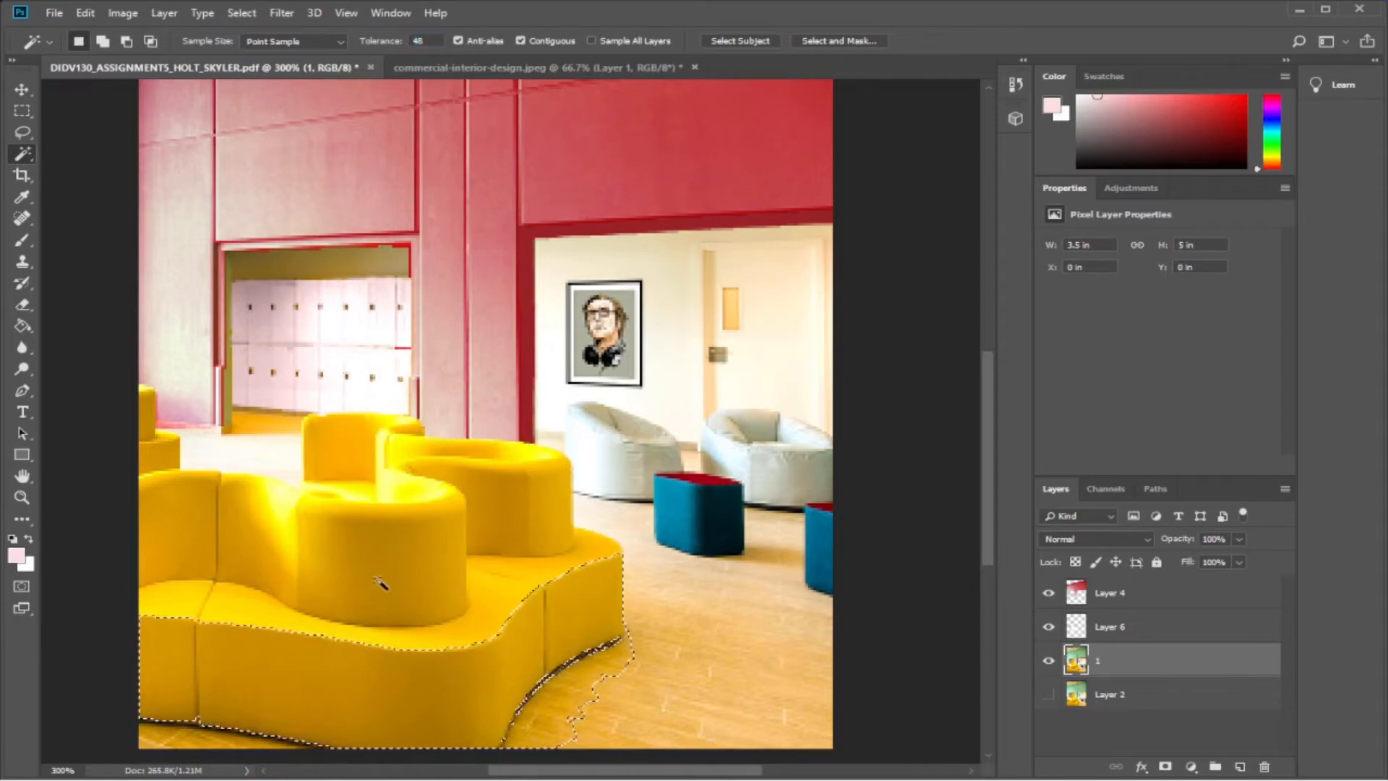
Select the bright rim and highlight of the central yellow seat and copy it to a new layer.
{"action": "left_click", "coordinate": [310, 504]}
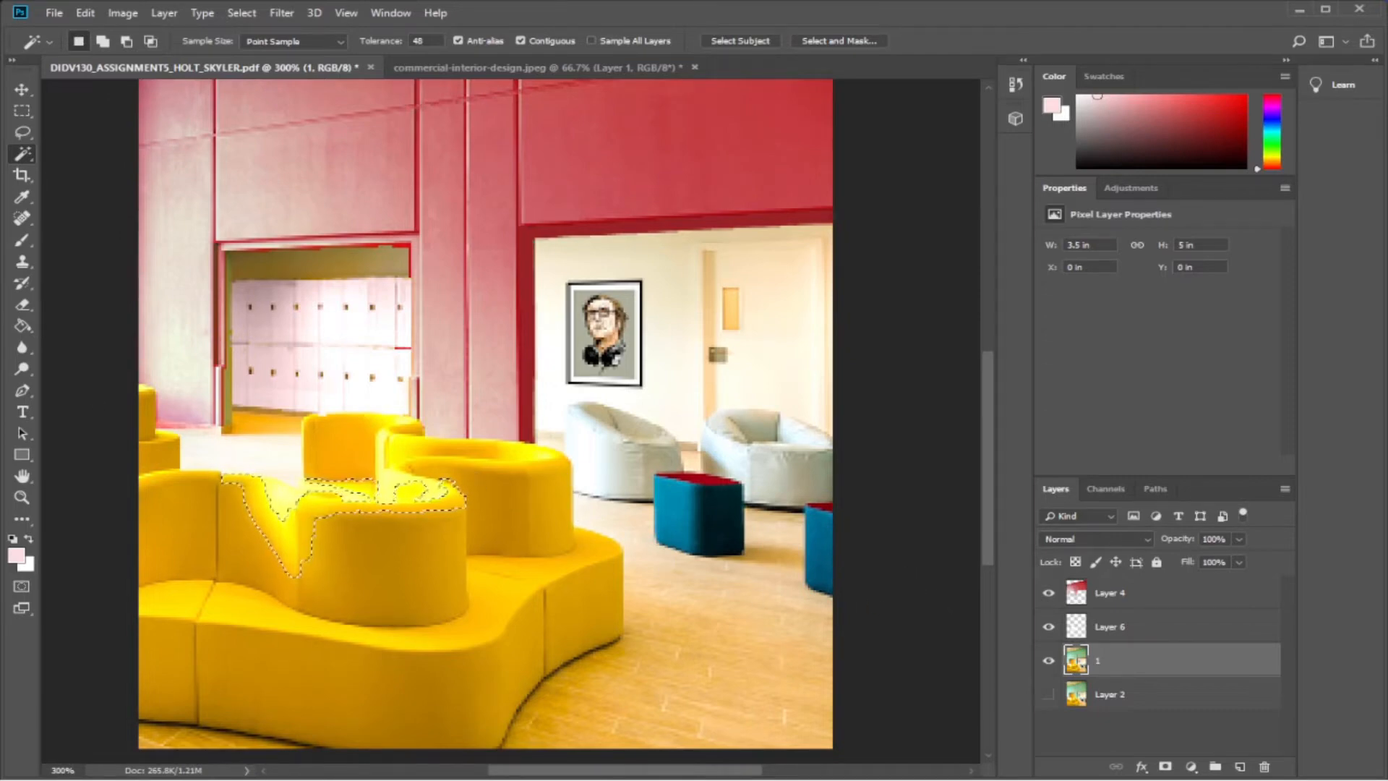
{"action": "left_click", "coordinate": [21, 497]}
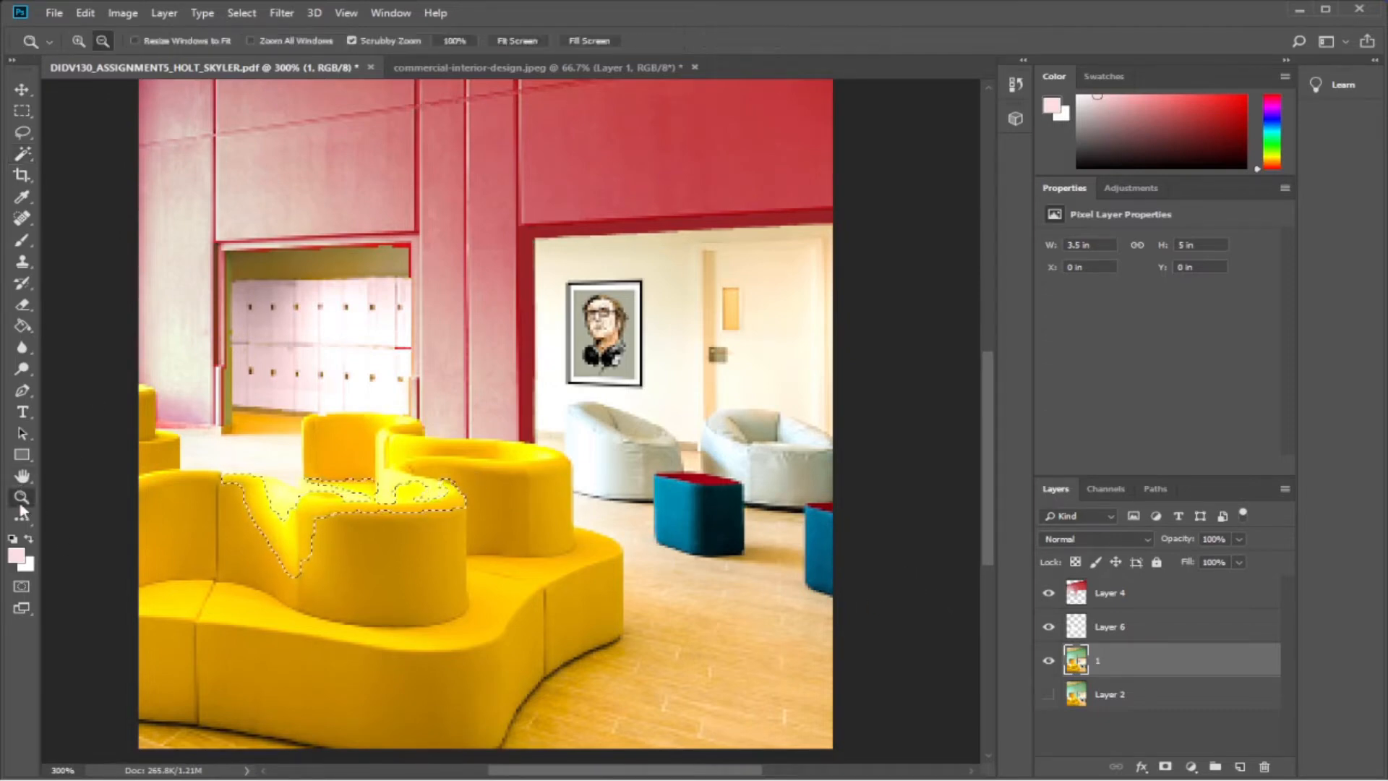
{"action": "left_click", "coordinate": [78, 41]}
{"action": "left_click", "coordinate": [253, 594]}
{"action": "left_click", "coordinate": [253, 595]}
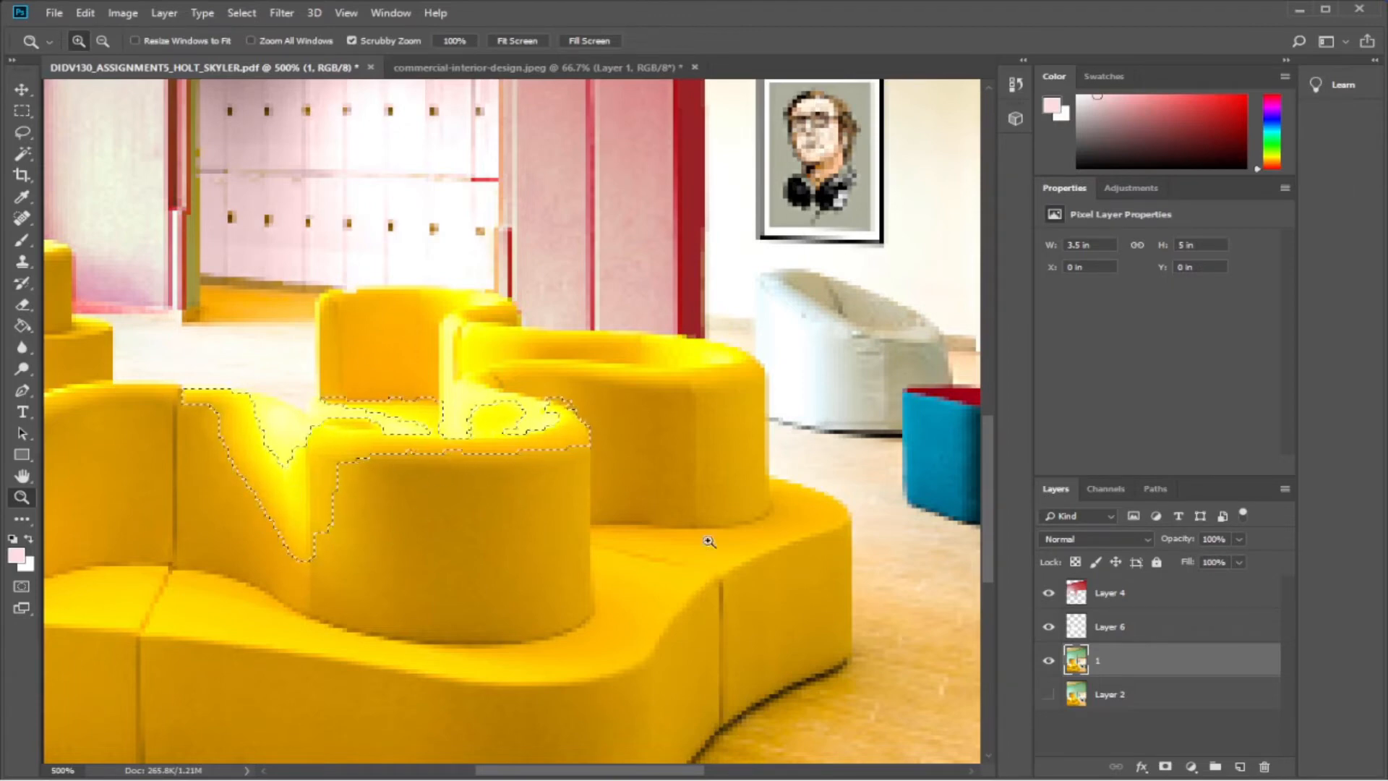
{"action": "key", "text": "ctrl+j"}
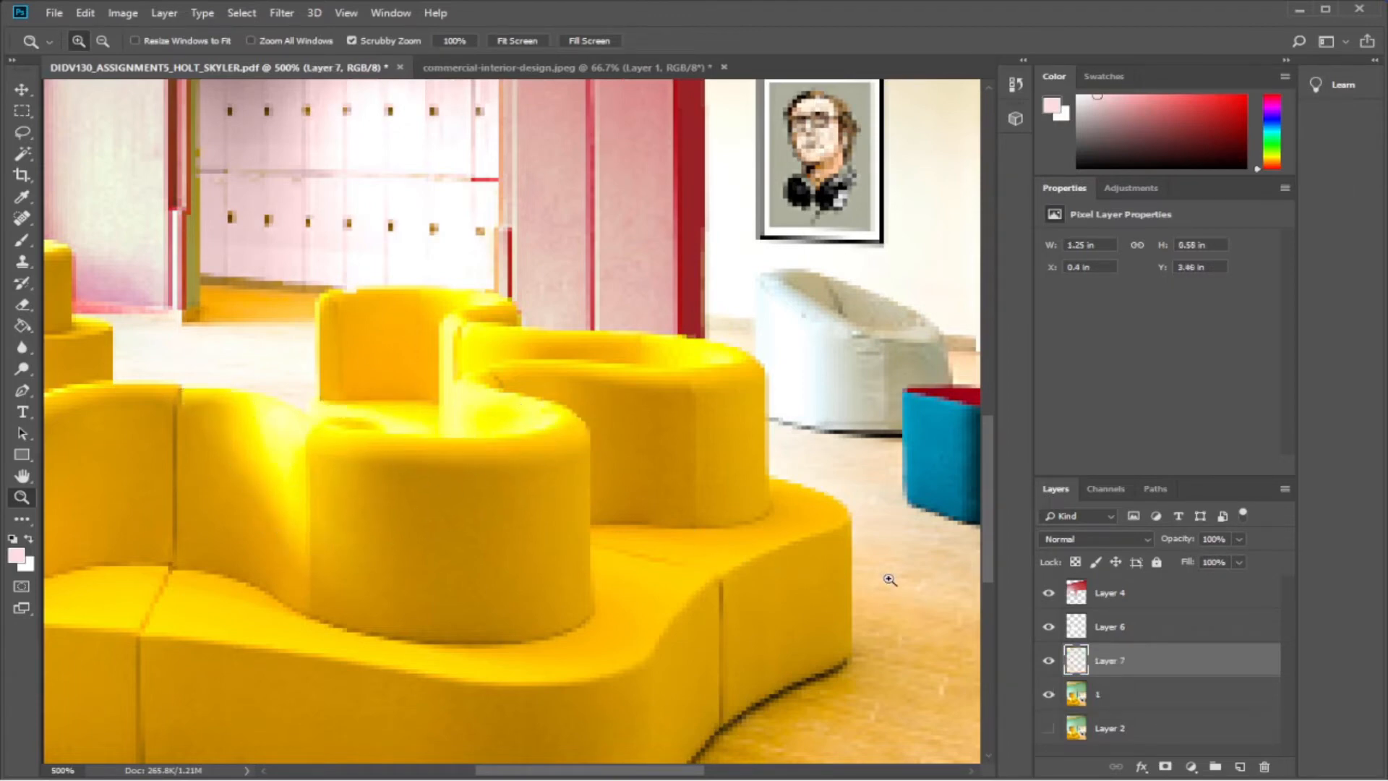
Select the upright faces of the yellow sofa's curved backs on layer 1 with the Magic Wand.
{"action": "left_click", "coordinate": [1135, 696]}
{"action": "left_click", "coordinate": [325, 643]}
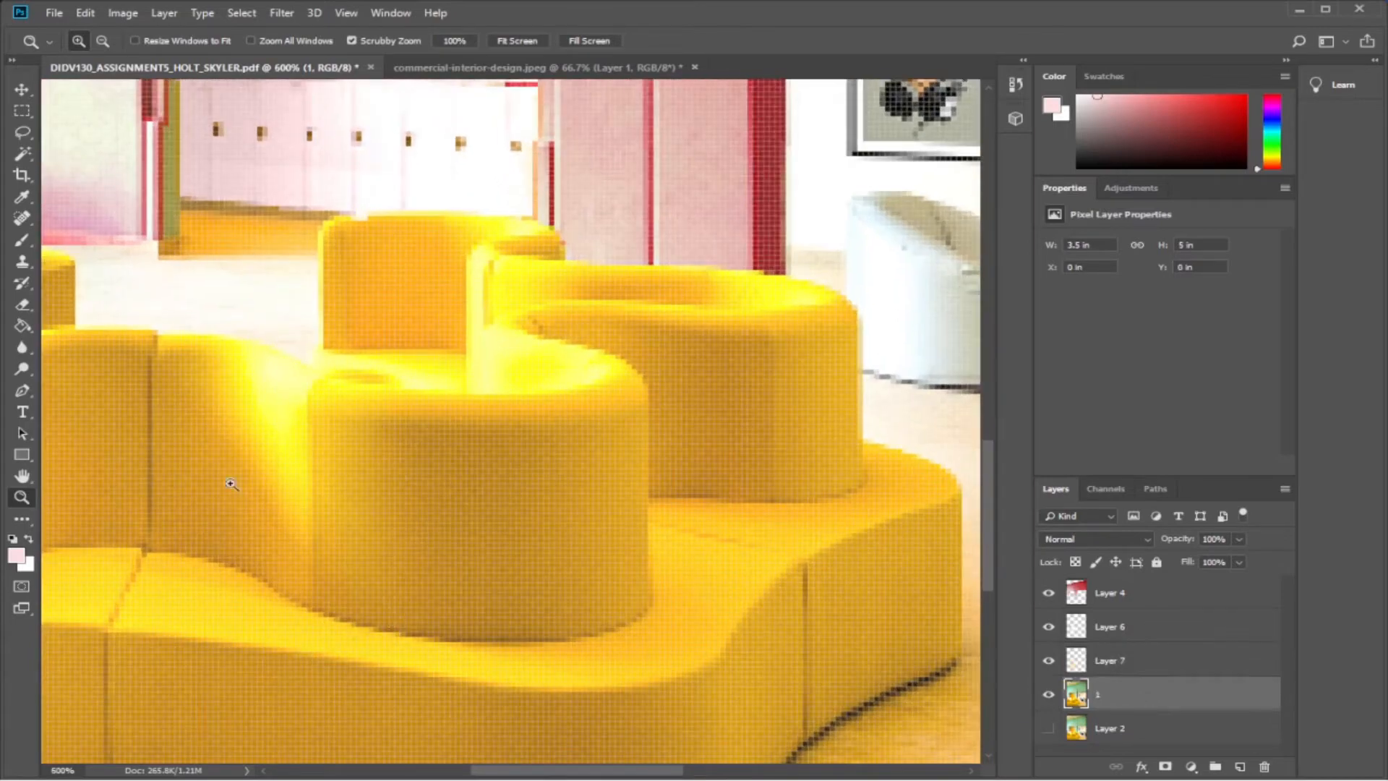
{"action": "left_click", "coordinate": [390, 615], "text": "alt"}
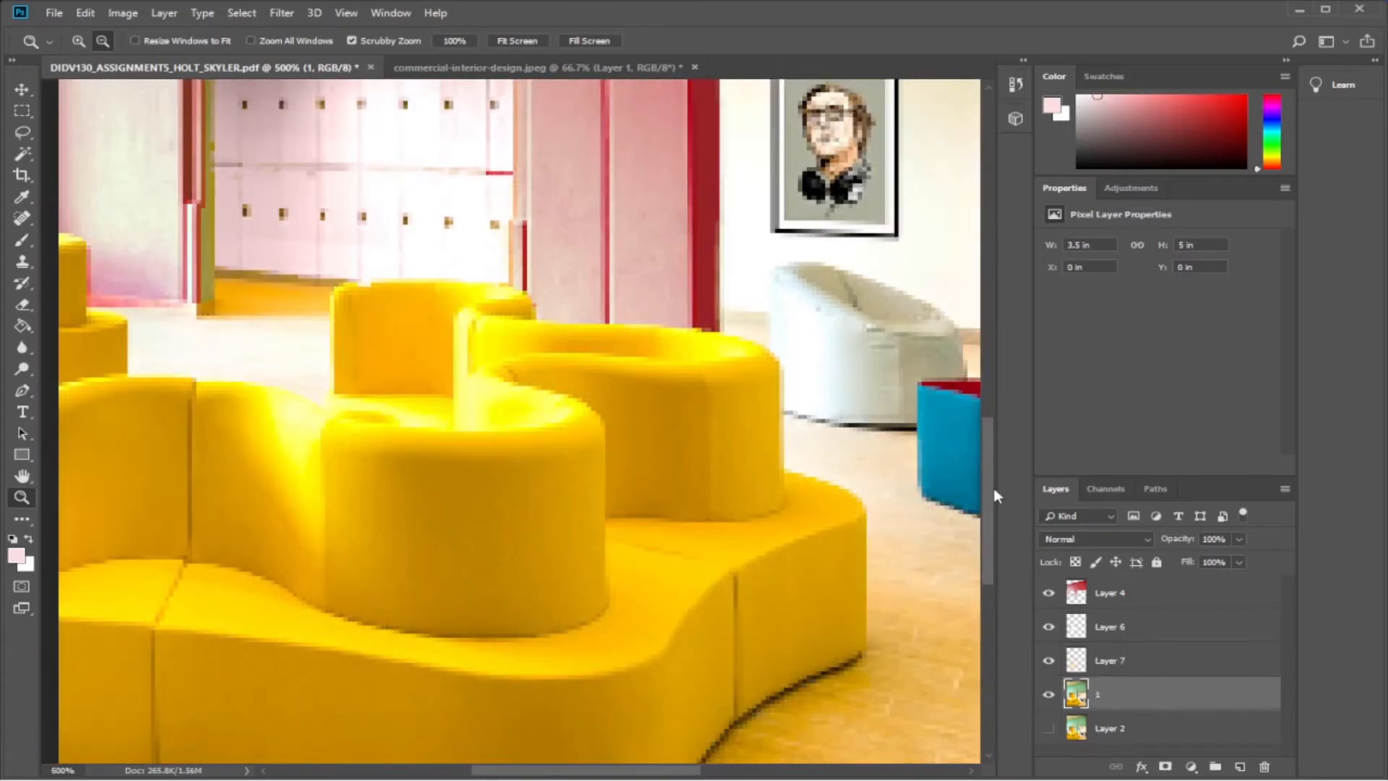
{"action": "mouse_move", "coordinate": [991, 489]}
{"action": "left_mouse_down"}
{"action": "mouse_move", "coordinate": [992, 531]}
{"action": "mouse_move", "coordinate": [991, 504]}
{"action": "left_mouse_up"}
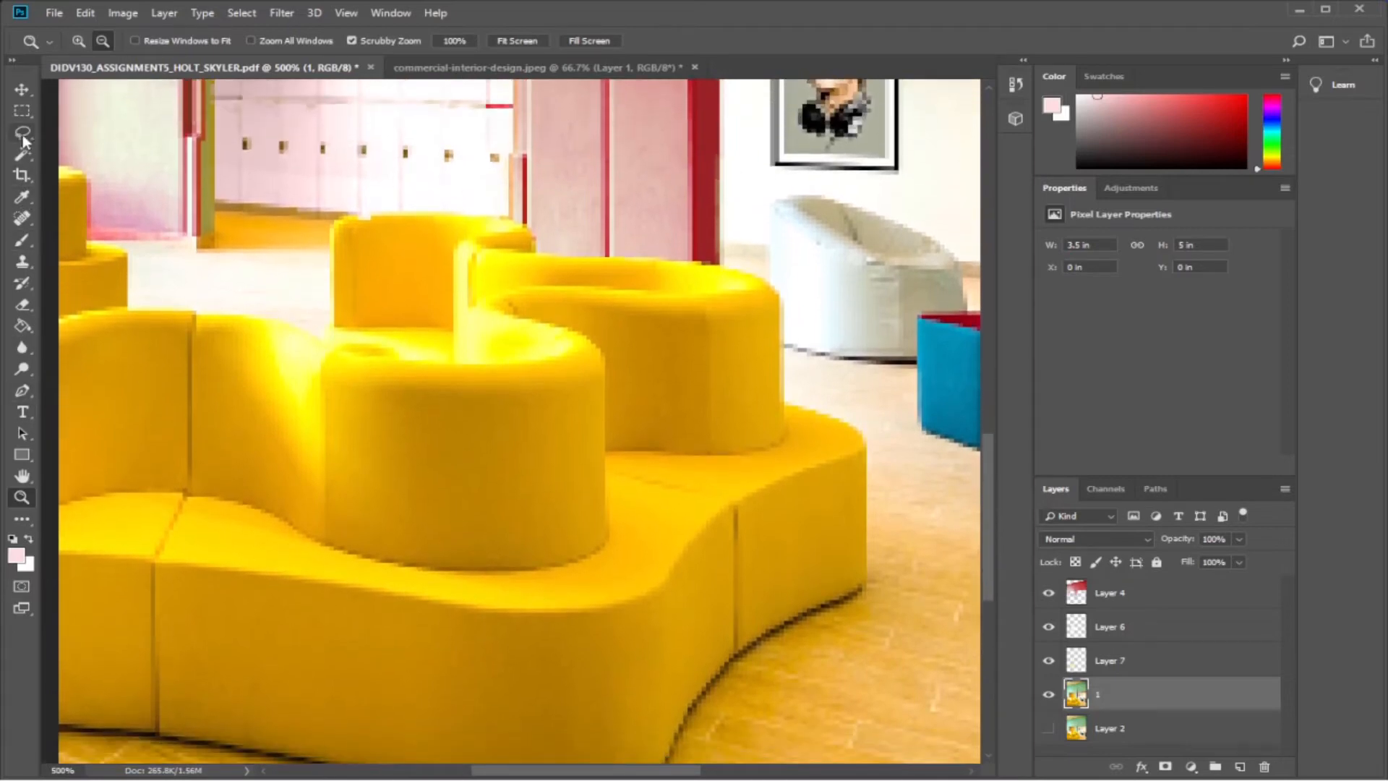
{"action": "left_click", "coordinate": [22, 153]}
{"action": "left_click", "coordinate": [427, 511]}
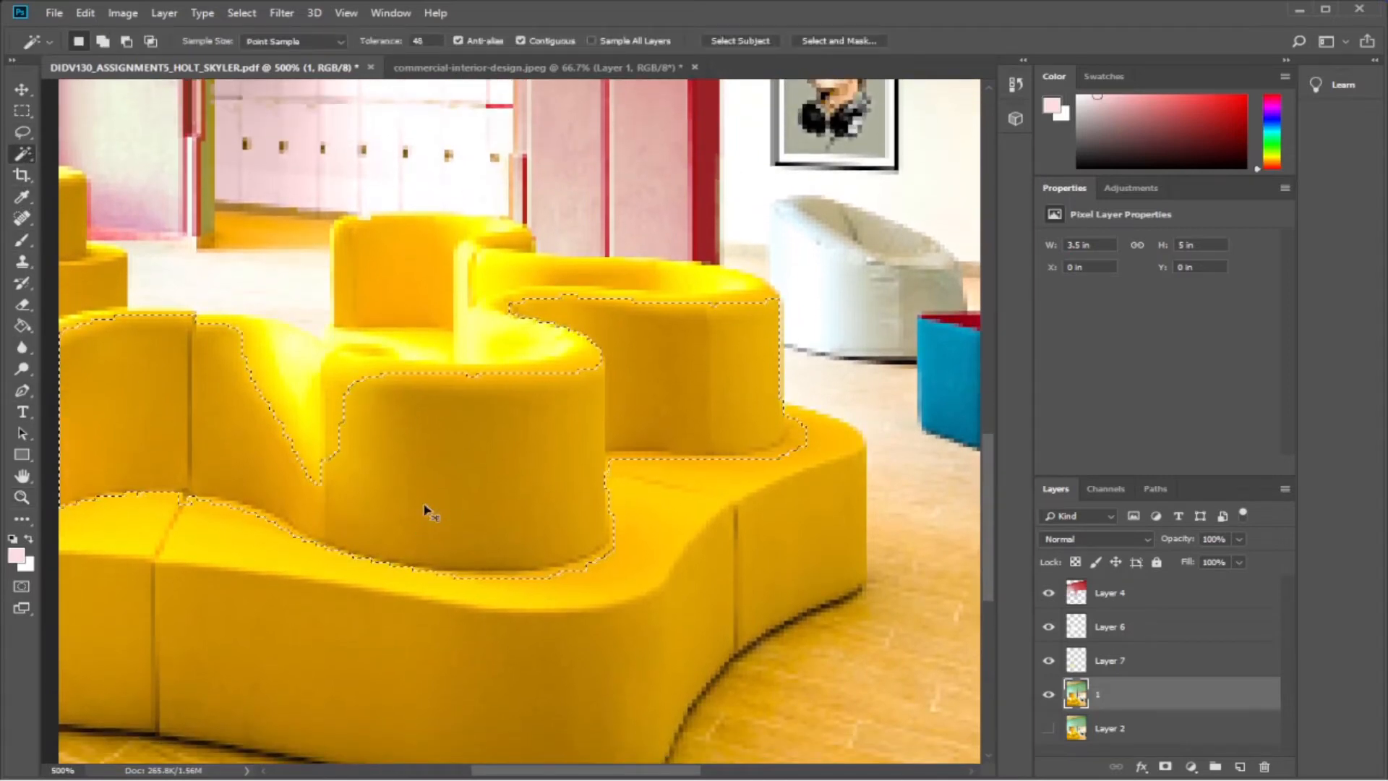
{"action": "key", "text": "ctrl+j"}
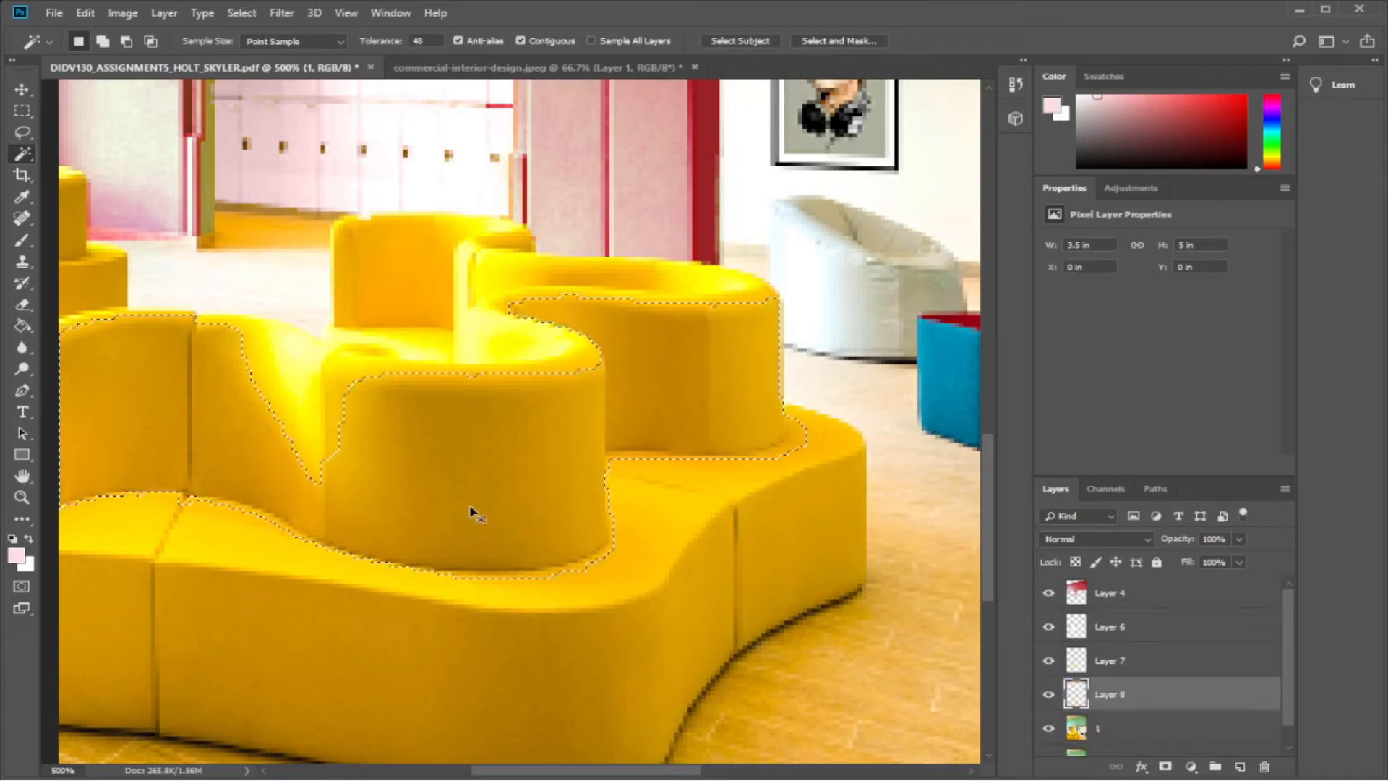
{"action": "left_click_drag", "start_coordinate": [474, 511], "coordinate": [506, 535]}
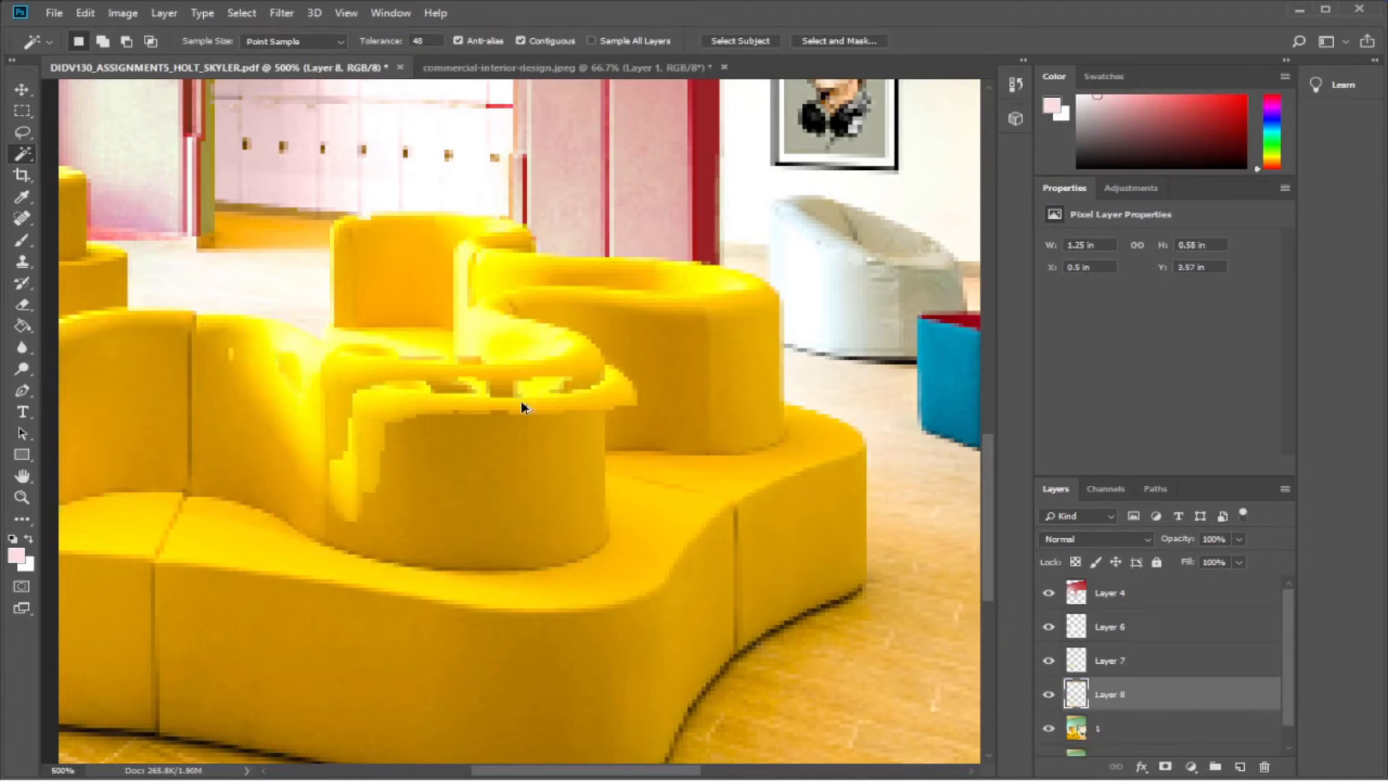
{"action": "key", "text": "ctrl+z"}
{"action": "key", "text": "ctrl+z"}
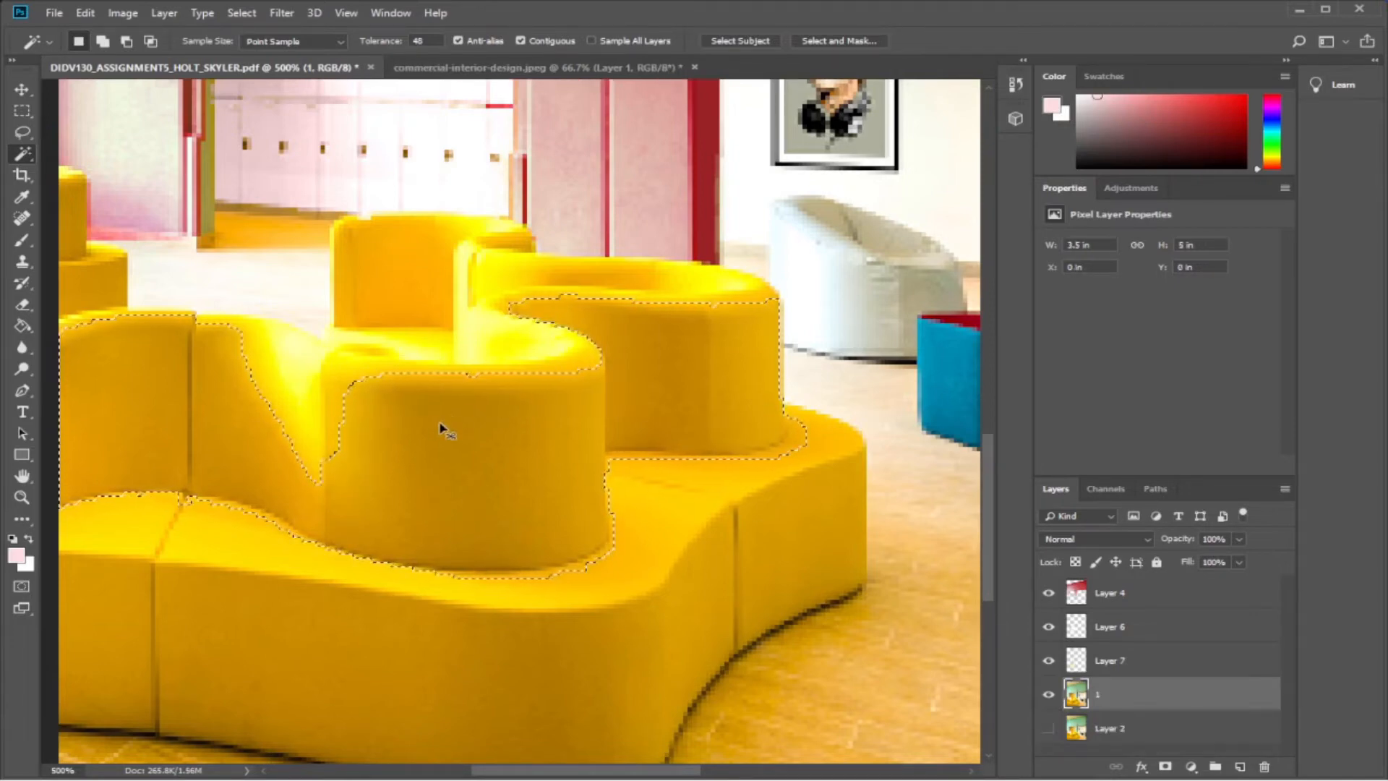
Copy the selected sofa back faces to a new layer.
{"action": "key", "text": "ctrl+j"}
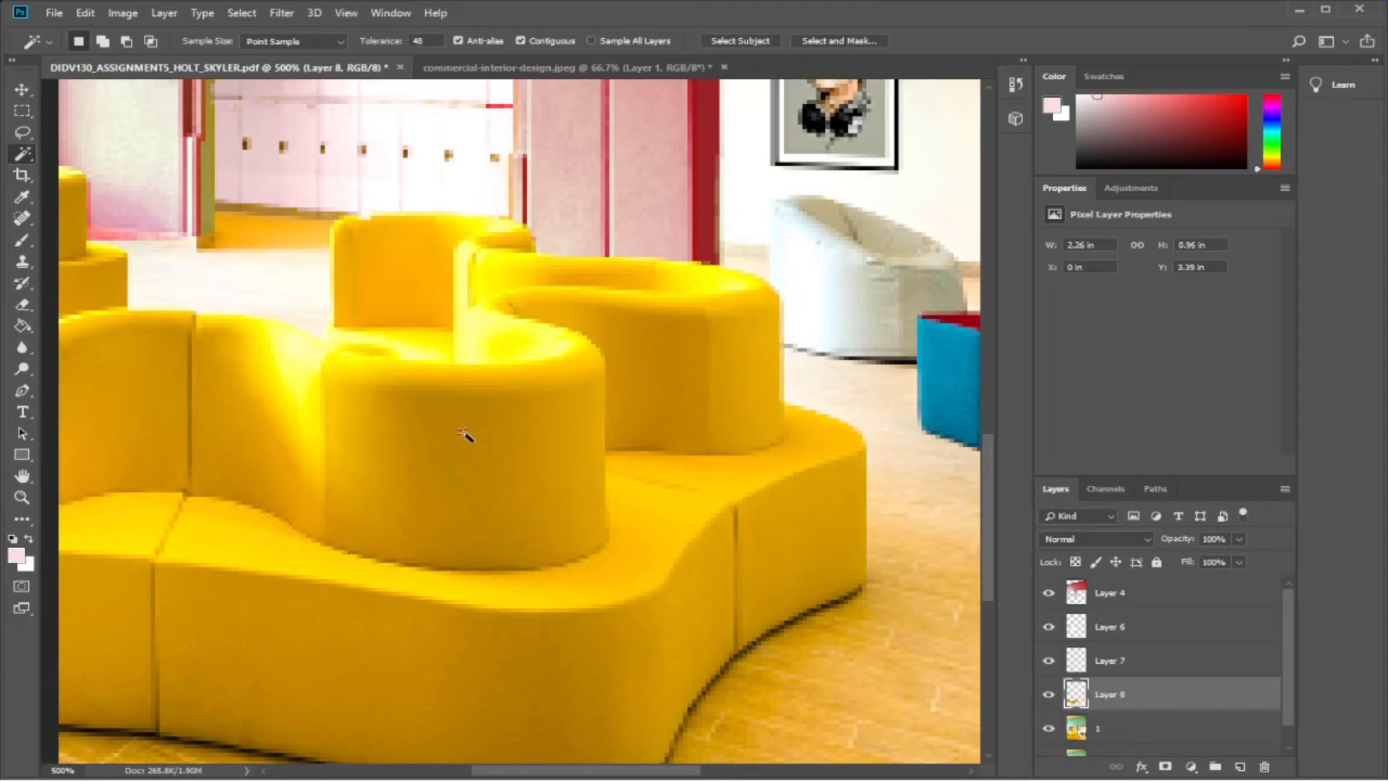
Select the front face of the sofa's base on layer 1 and copy it to a new layer.
{"action": "key", "text": "alt+bracketleft"}
{"action": "left_click", "coordinate": [670, 630]}
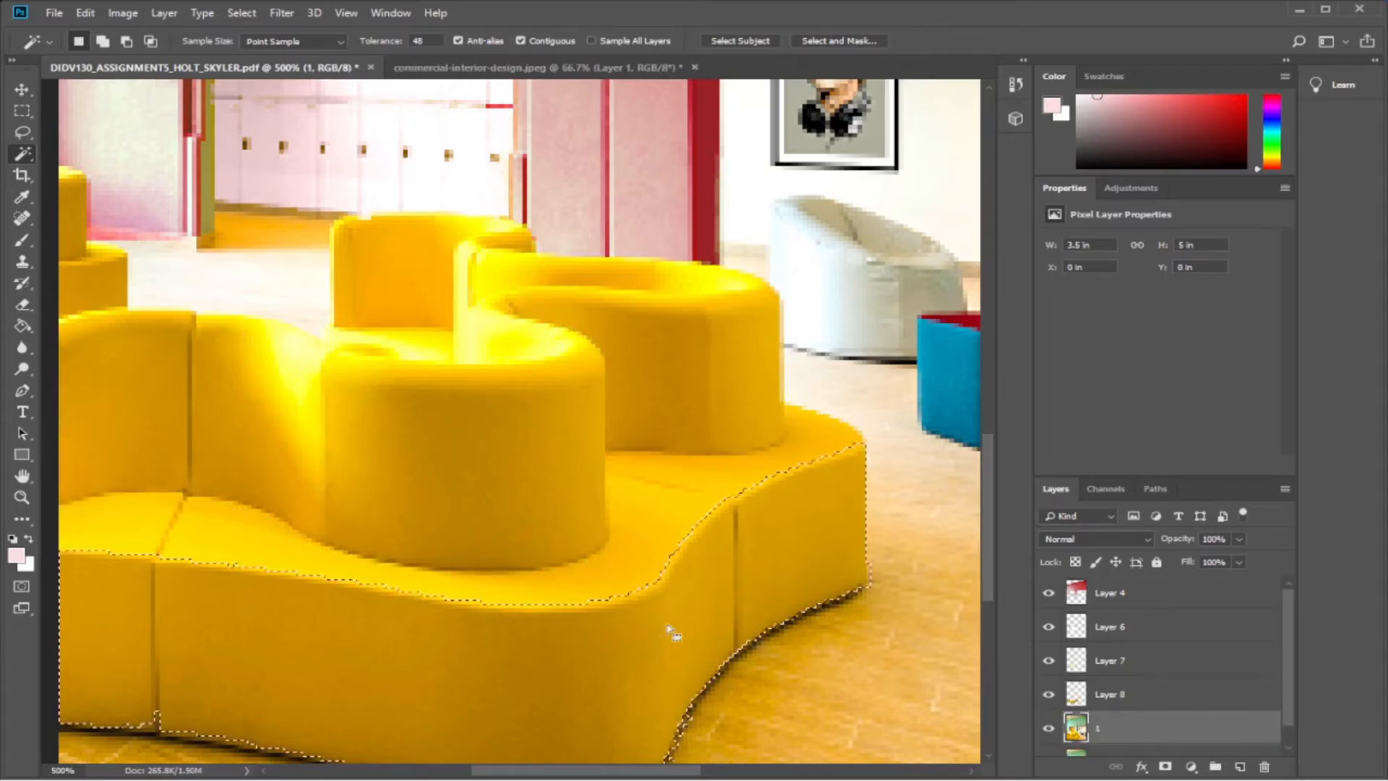
{"action": "left_click_drag", "start_coordinate": [987, 558], "coordinate": [987, 579]}
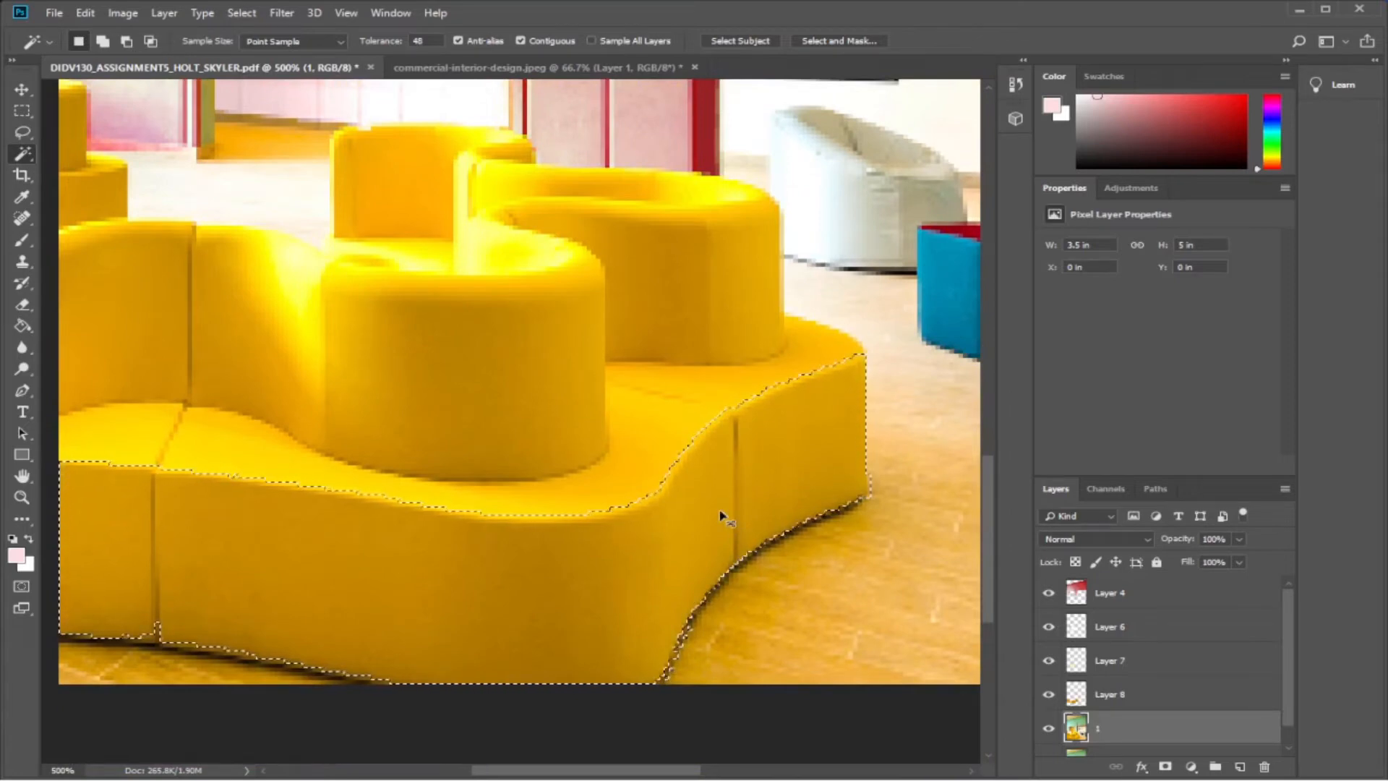
{"action": "key", "text": "ctrl+v"}
{"action": "key", "text": "ctrl+z"}
{"action": "key", "text": "ctrl+c"}
{"action": "key", "text": "ctrl+v"}
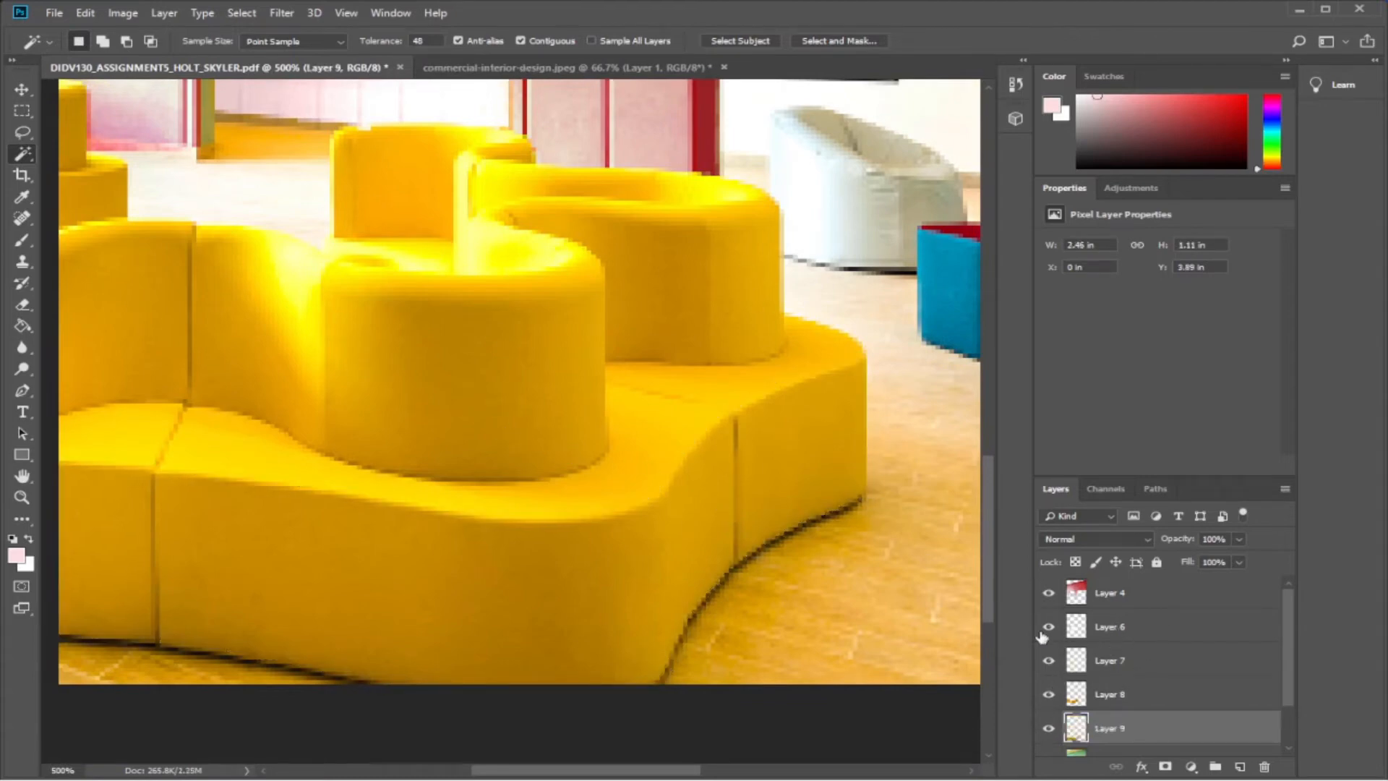
Hide the red wall layer, Layer 4, and look through the layer stack.
{"action": "left_click", "coordinate": [1049, 593]}
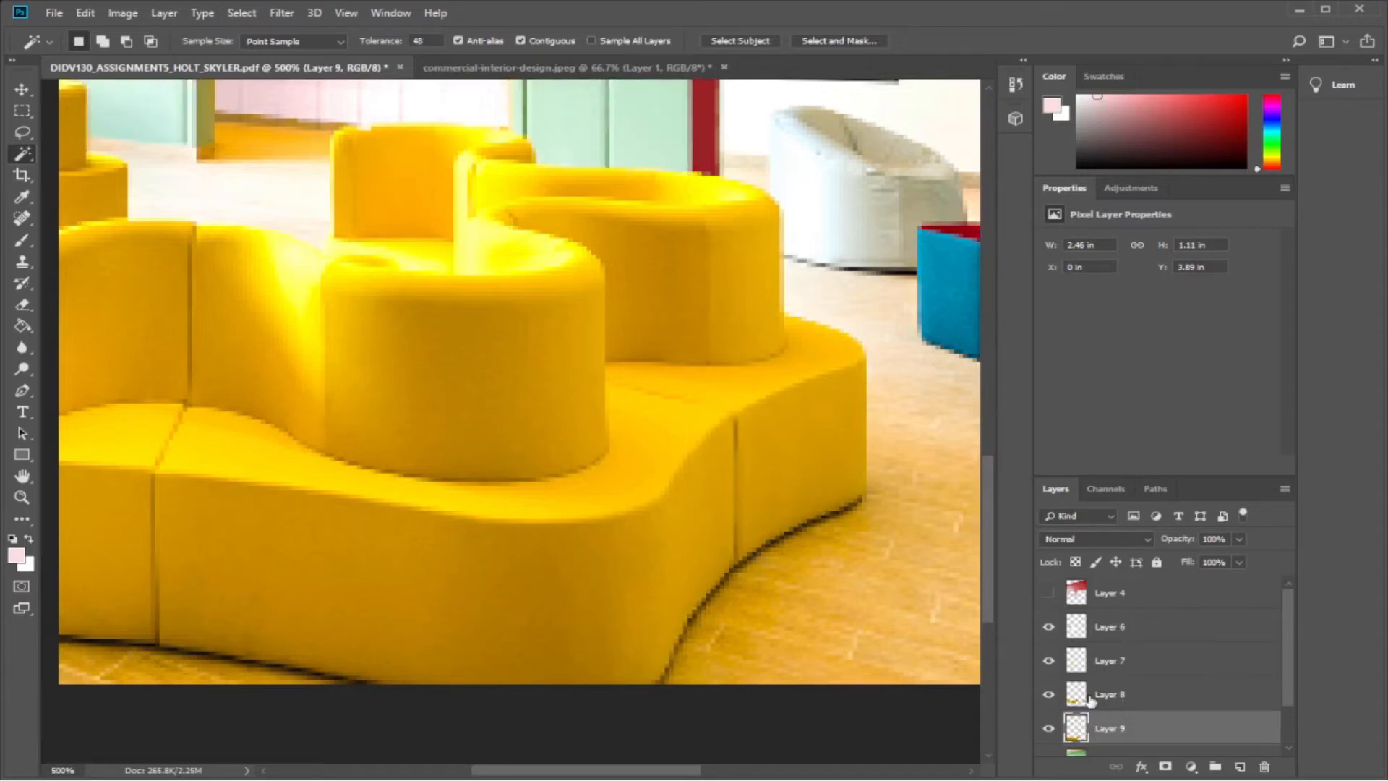
{"action": "scroll", "coordinate": [1292, 675], "scroll_direction": "down", "scroll_amount": 2}
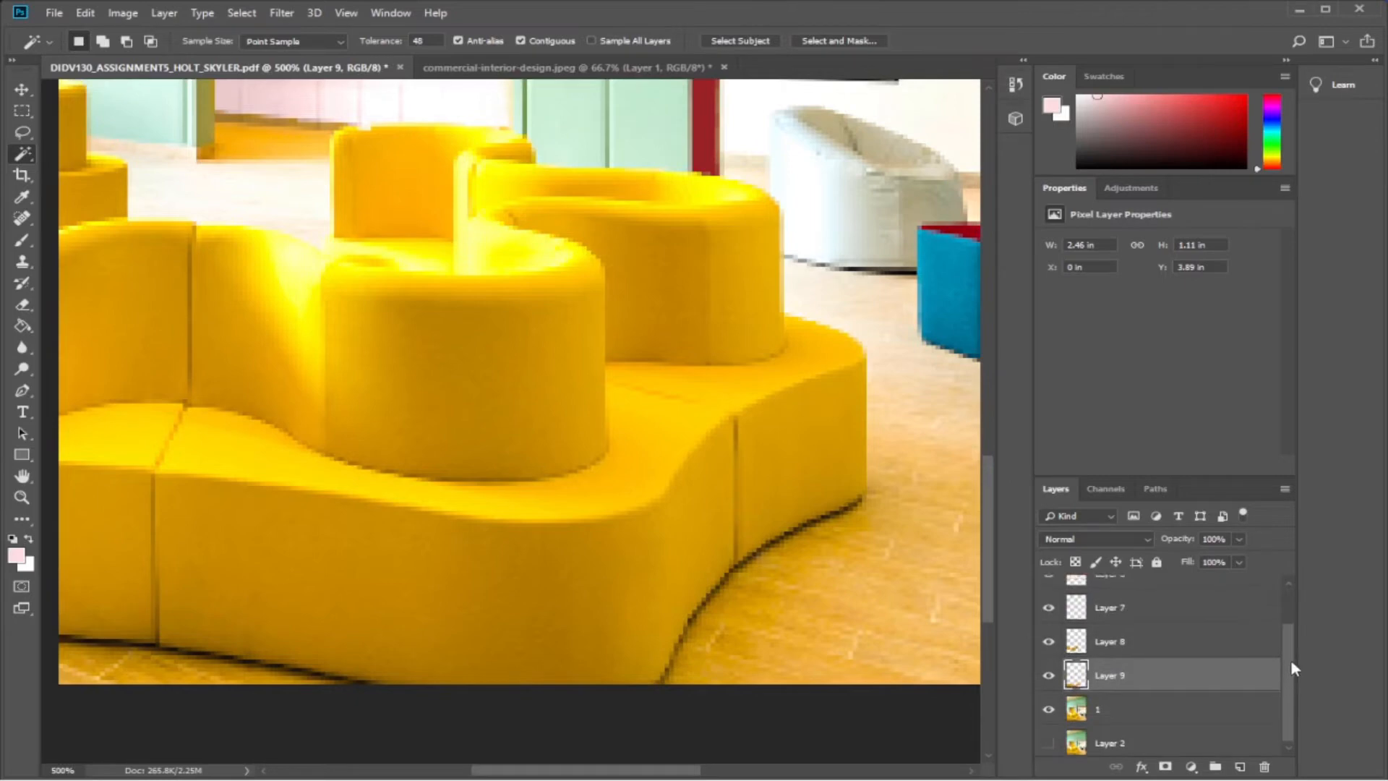
{"action": "scroll", "coordinate": [1290, 659], "scroll_direction": "up", "scroll_amount": 1}
{"action": "scroll", "coordinate": [1198, 623], "scroll_direction": "up", "scroll_amount": 1}
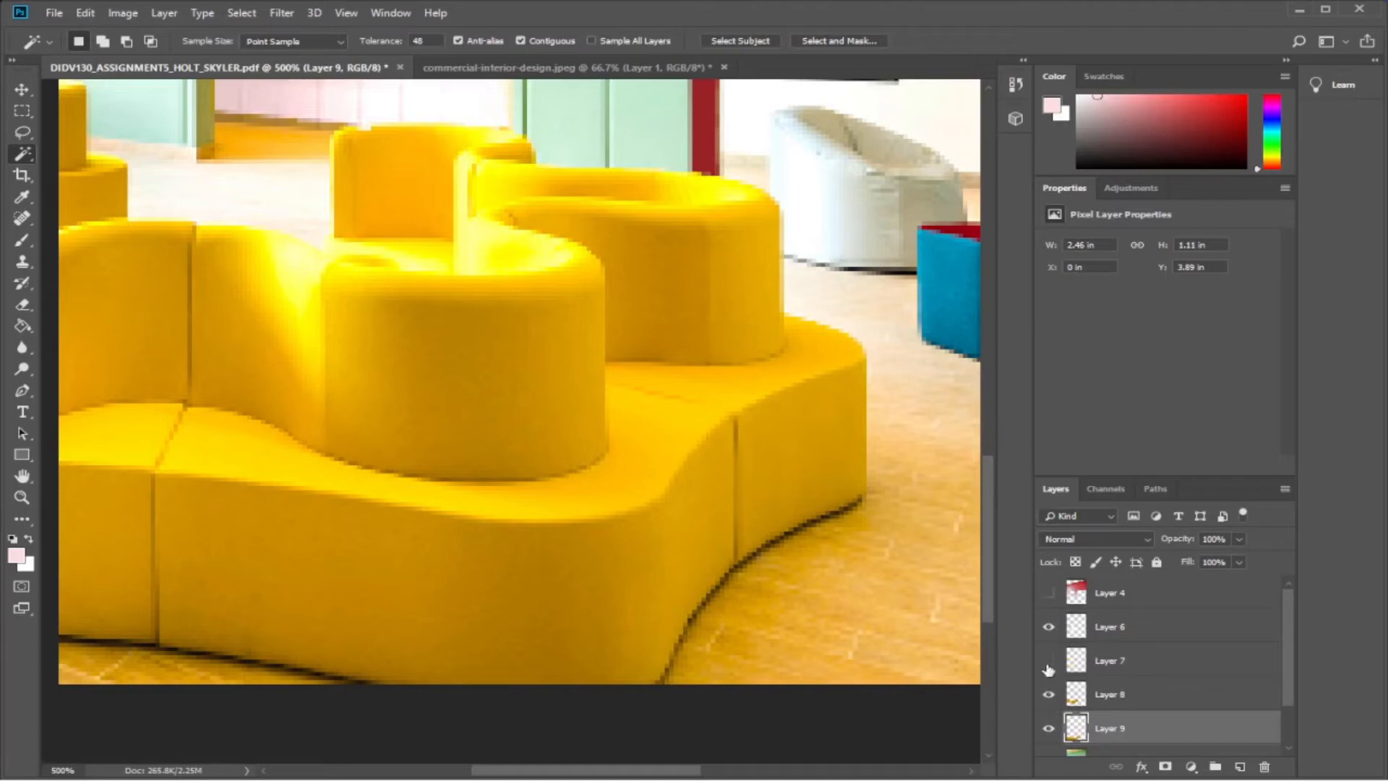
Check what Layer 6 contains by toggling its visibility and rename it Lockers.
{"action": "left_click", "coordinate": [1049, 627]}
{"action": "left_click", "coordinate": [1049, 628]}
{"action": "left_click", "coordinate": [1113, 628]}
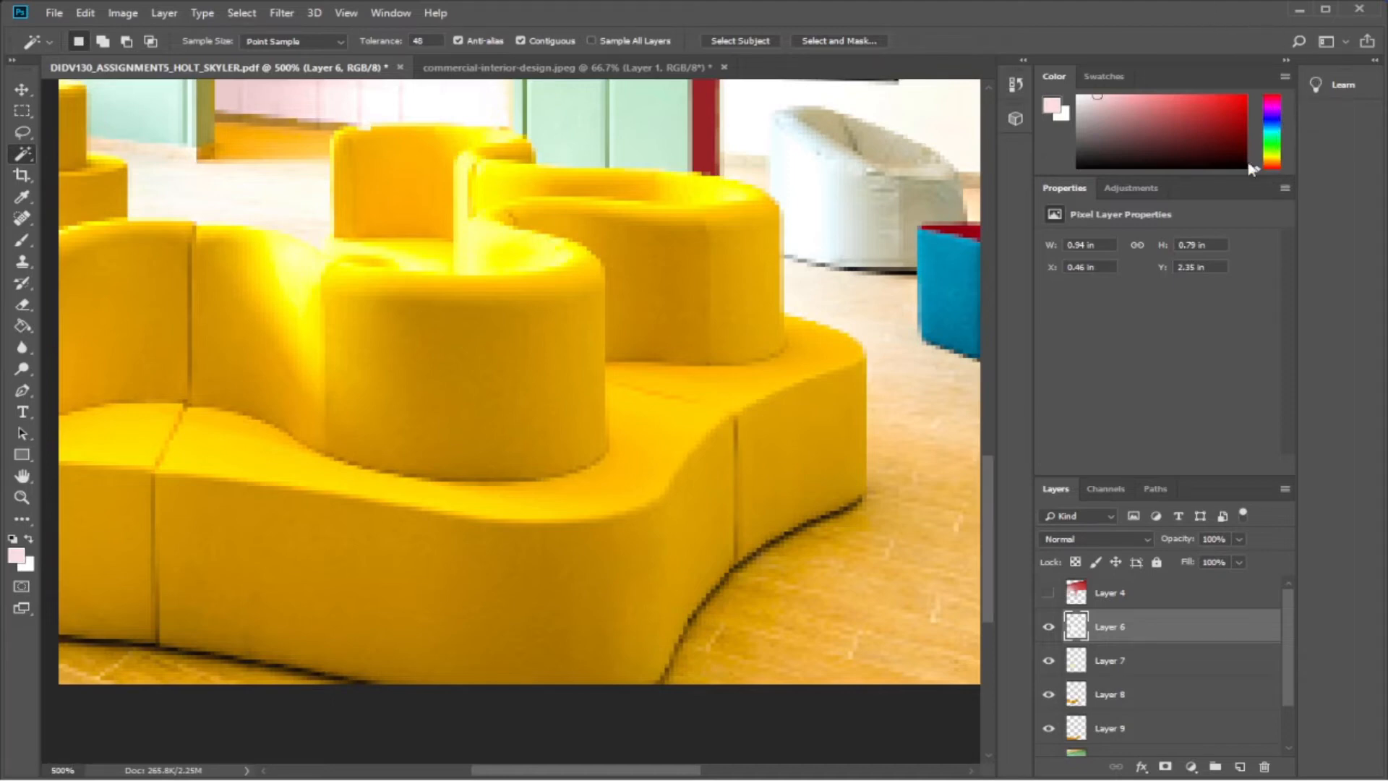
{"action": "double_click", "coordinate": [1099, 628]}
{"action": "type", "text": "Lockeed"}
{"action": "left_click", "coordinate": [1222, 629]}
Rename Layer 4 as Walls.
{"action": "left_click", "coordinate": [1113, 594]}
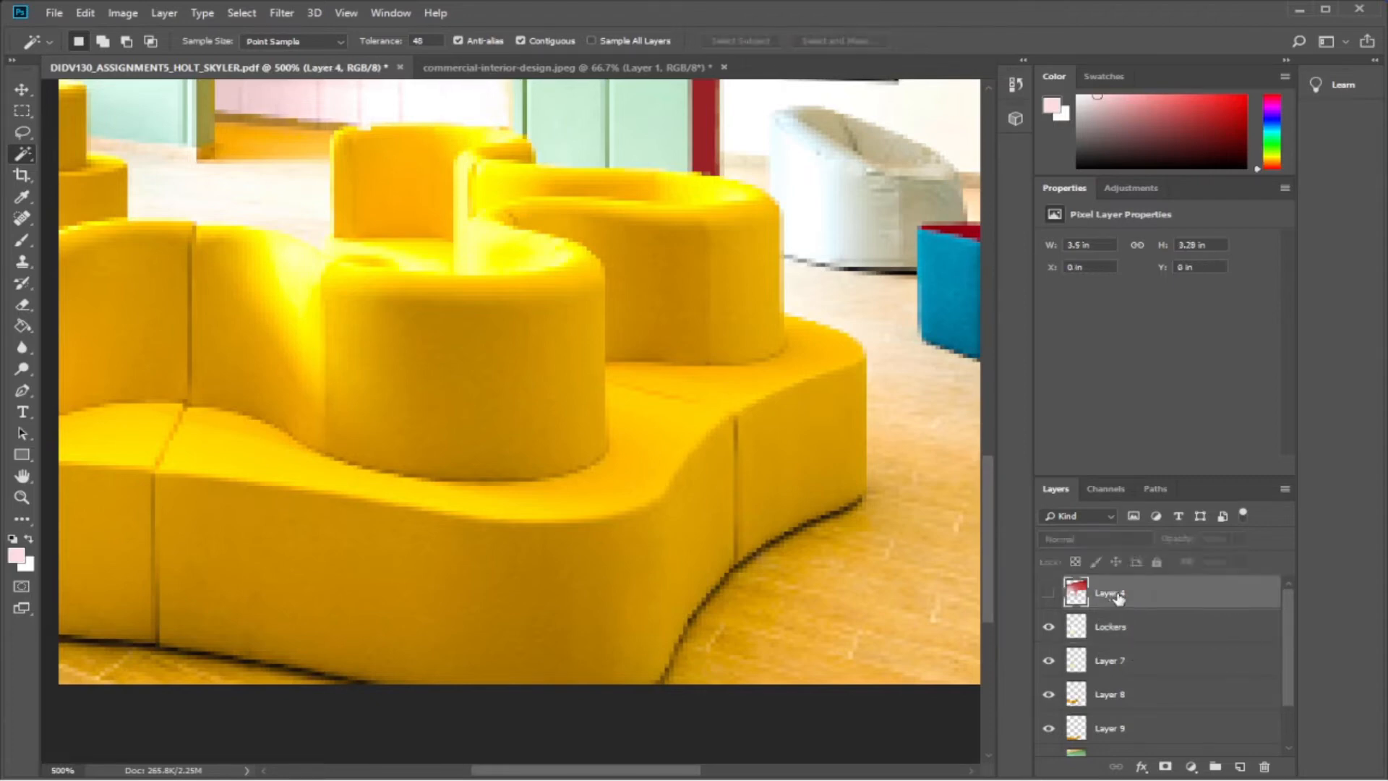
{"action": "double_click", "coordinate": [1112, 593]}
{"action": "type", "text": "Walls"}
{"action": "key", "text": "Return"}
Hide the Lockers layer, check layer 1 by toggling its visibility, and make layer 1 active.
{"action": "left_click", "coordinate": [1112, 695]}
{"action": "left_click", "coordinate": [1048, 627]}
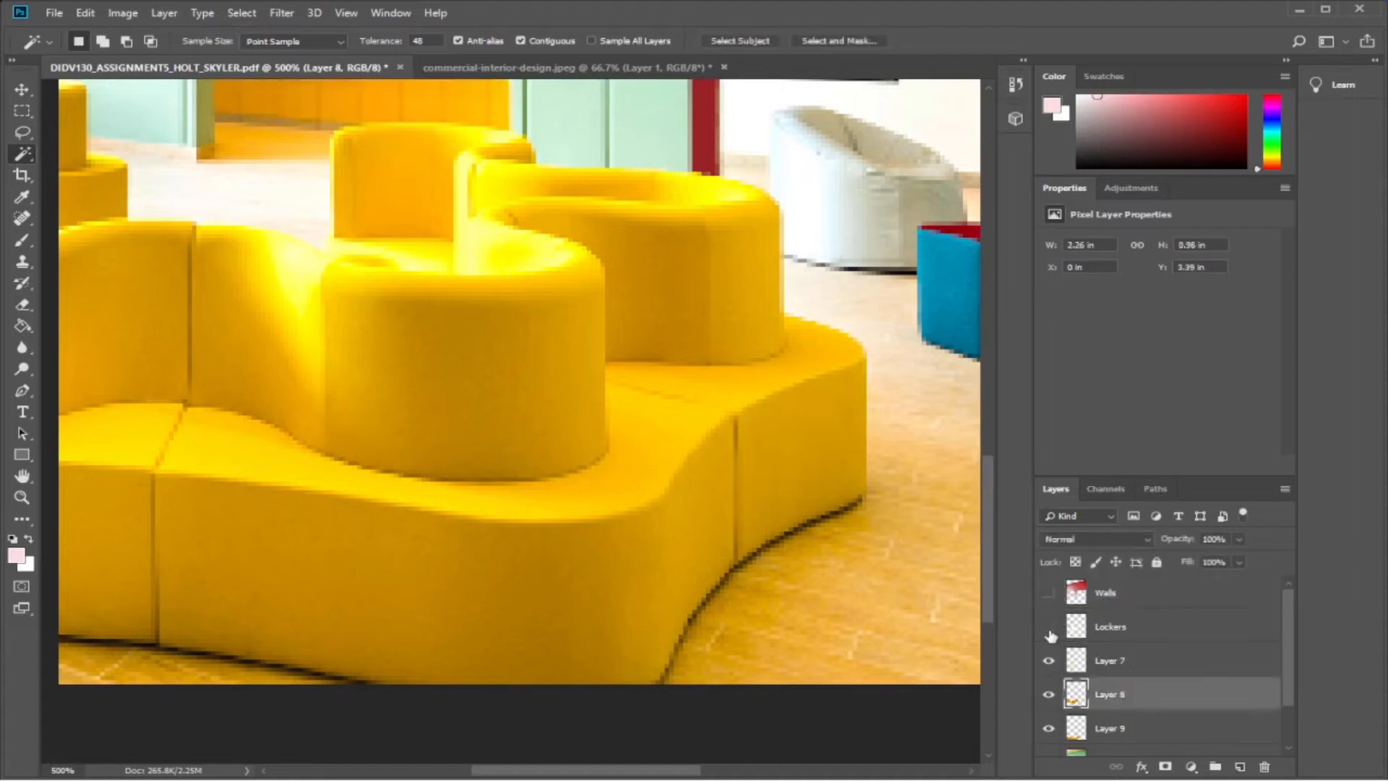
{"action": "scroll", "coordinate": [1053, 636], "scroll_direction": "down", "scroll_amount": 2}
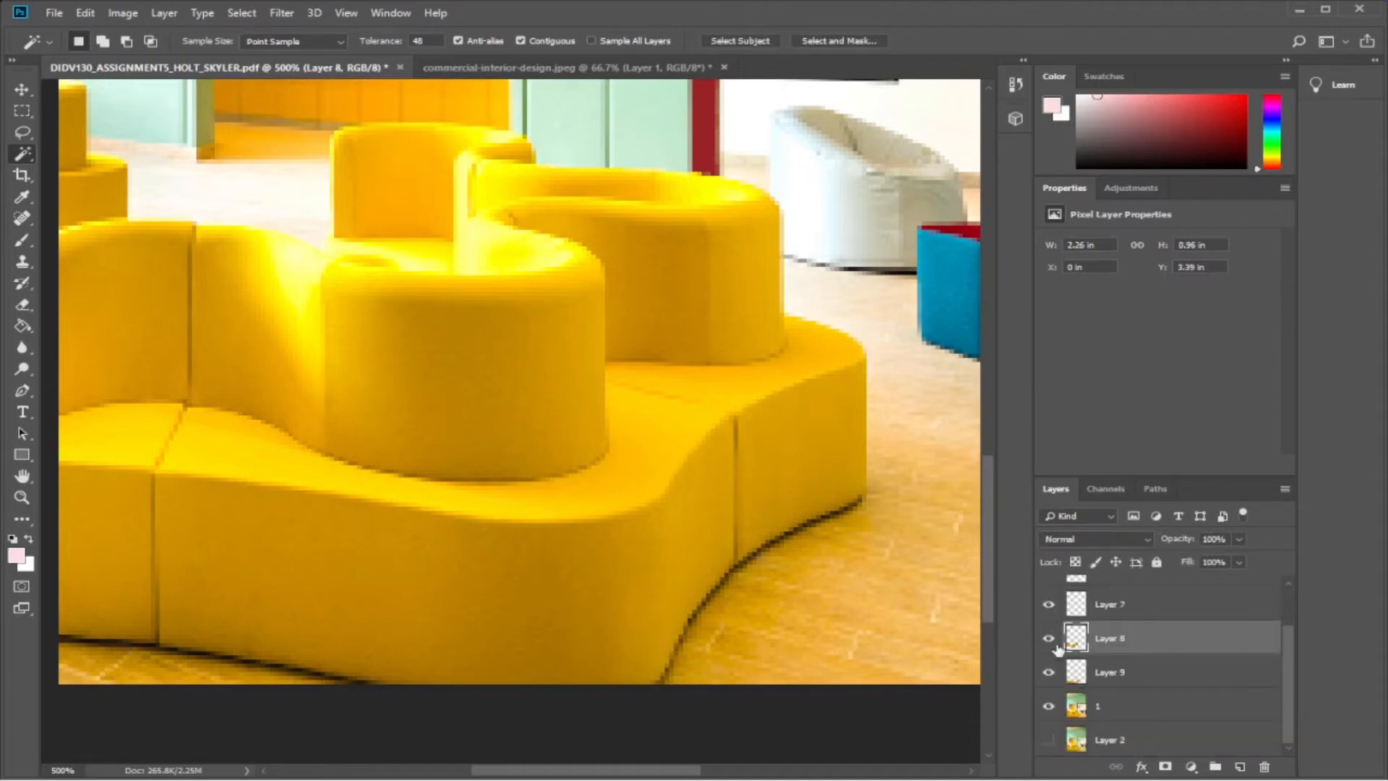
{"action": "left_click", "coordinate": [1048, 707]}
{"action": "left_click", "coordinate": [1048, 706]}
{"action": "left_click", "coordinate": [1049, 708]}
{"action": "left_click", "coordinate": [1049, 708]}
{"action": "left_click", "coordinate": [1050, 708]}
{"action": "left_click", "coordinate": [1089, 696]}
Set the Magic Wand tolerance to 38, select the upper surface of the sofa's rear curved backrest on layer 1 and copy it to a new layer.
{"action": "left_click", "coordinate": [438, 132]}
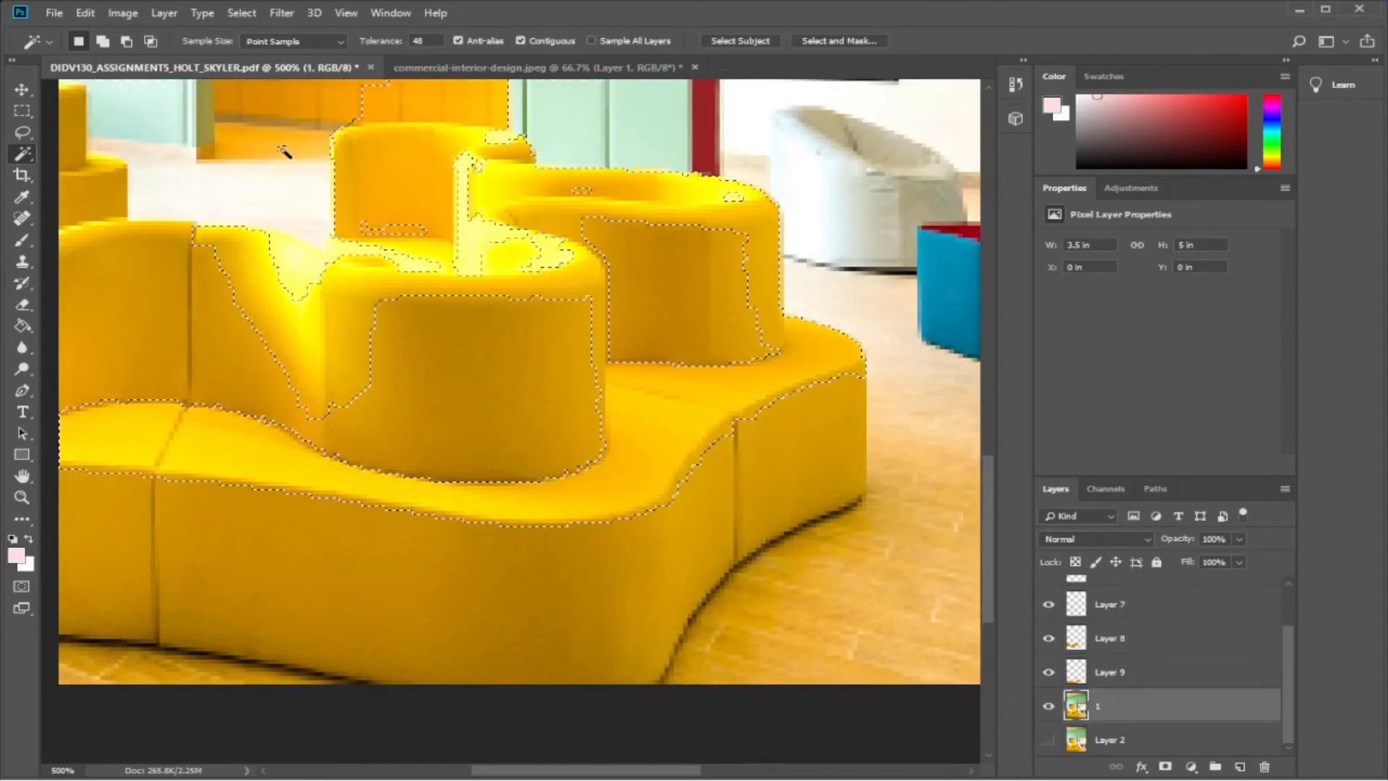
{"action": "left_click", "coordinate": [353, 157]}
{"action": "left_click", "coordinate": [508, 193]}
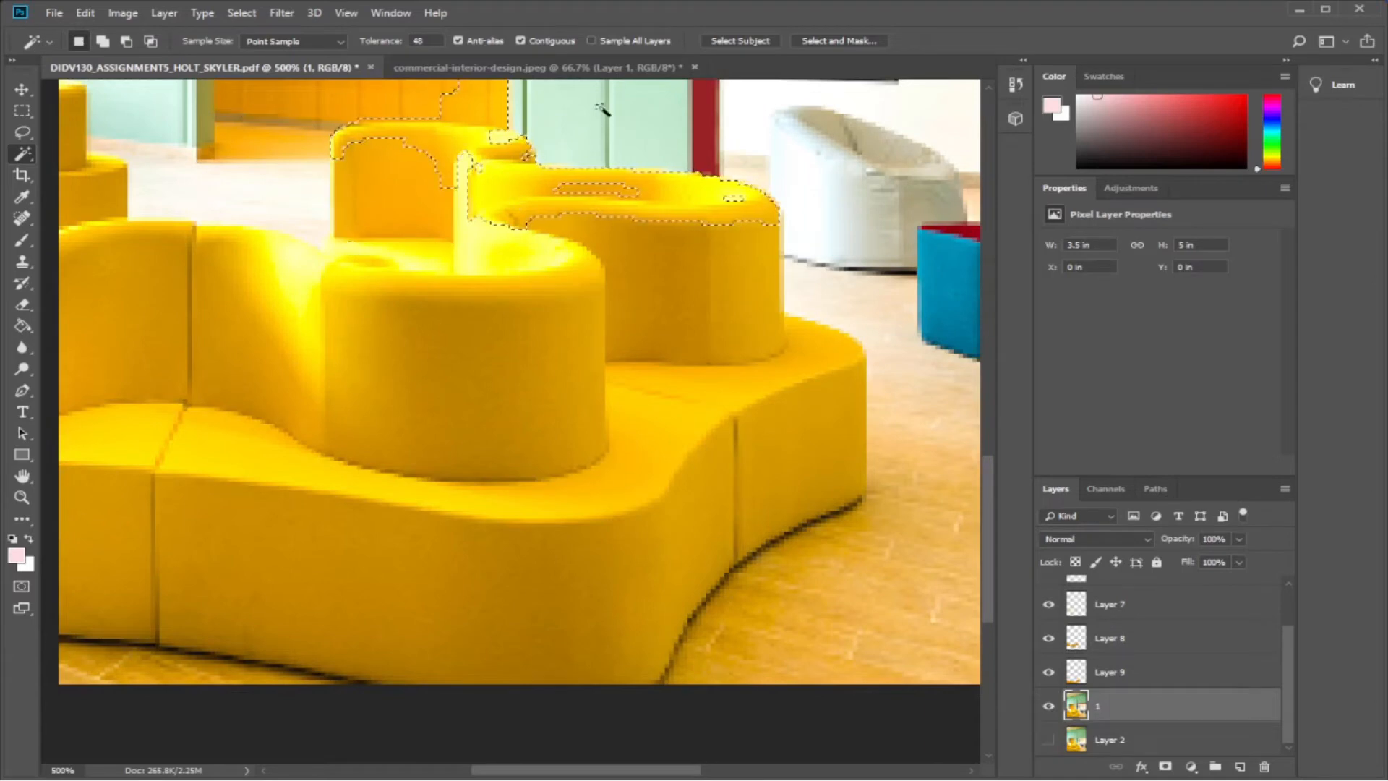
{"action": "left_click_drag", "start_coordinate": [383, 41], "coordinate": [377, 41]}
{"action": "type", "text": "38"}
{"action": "left_click", "coordinate": [480, 186]}
{"action": "key", "text": "ctrl+j"}
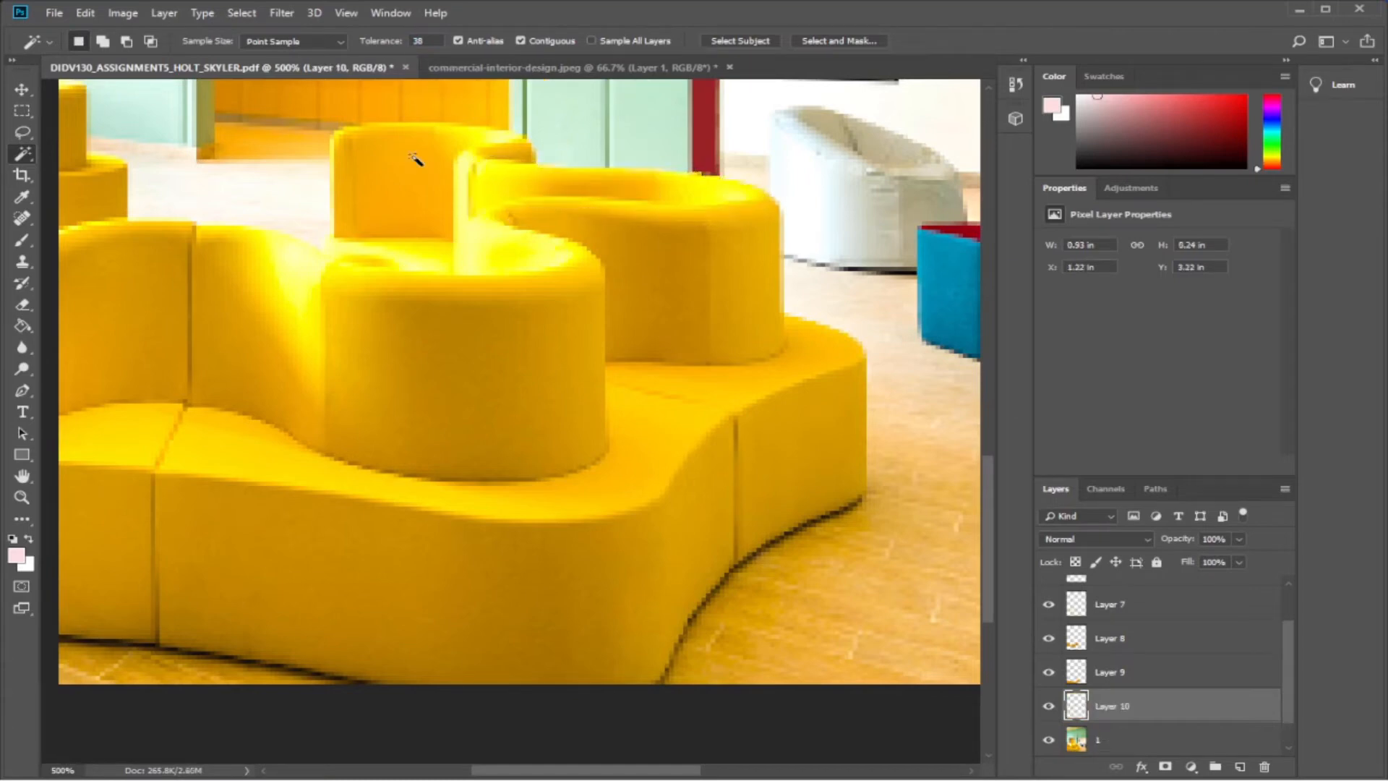
{"action": "key", "text": "ctrl+z"}
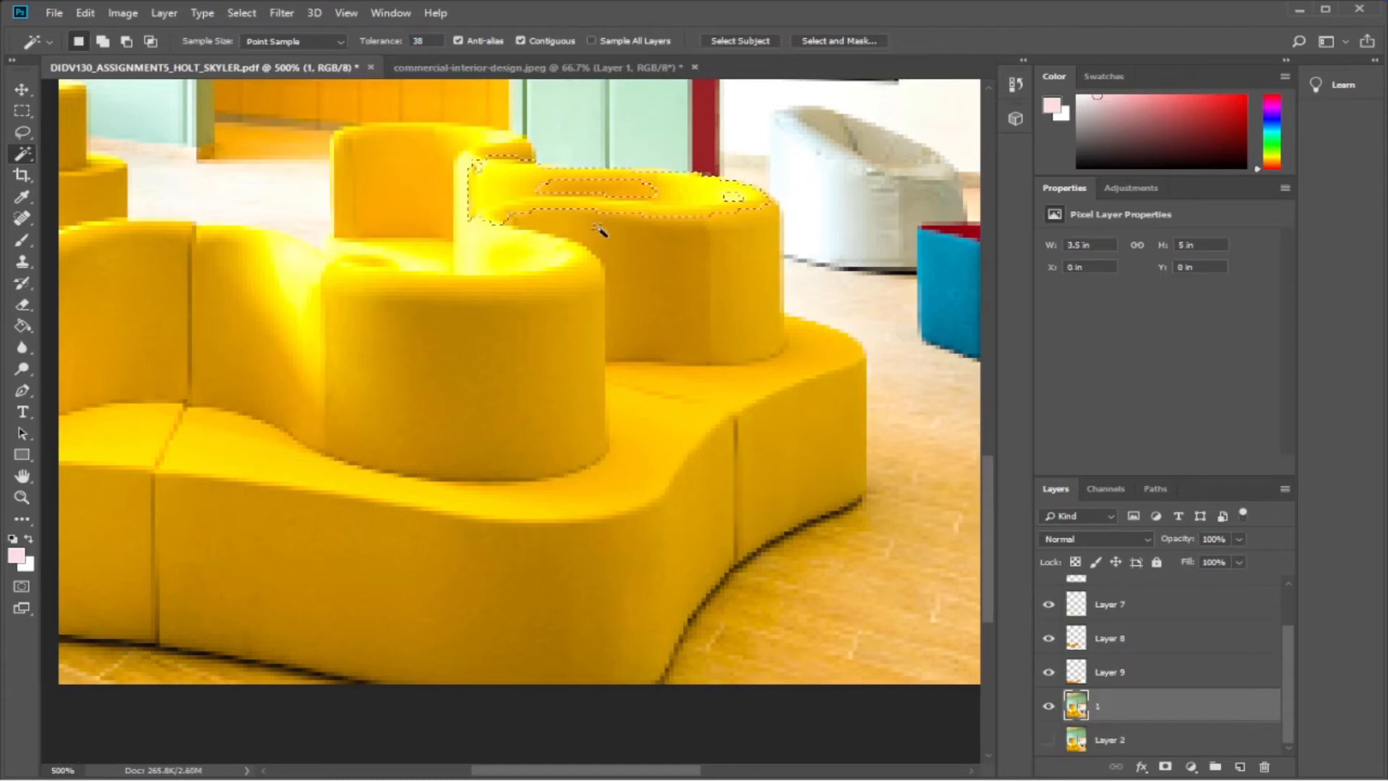
{"action": "key", "text": "ctrl+j"}
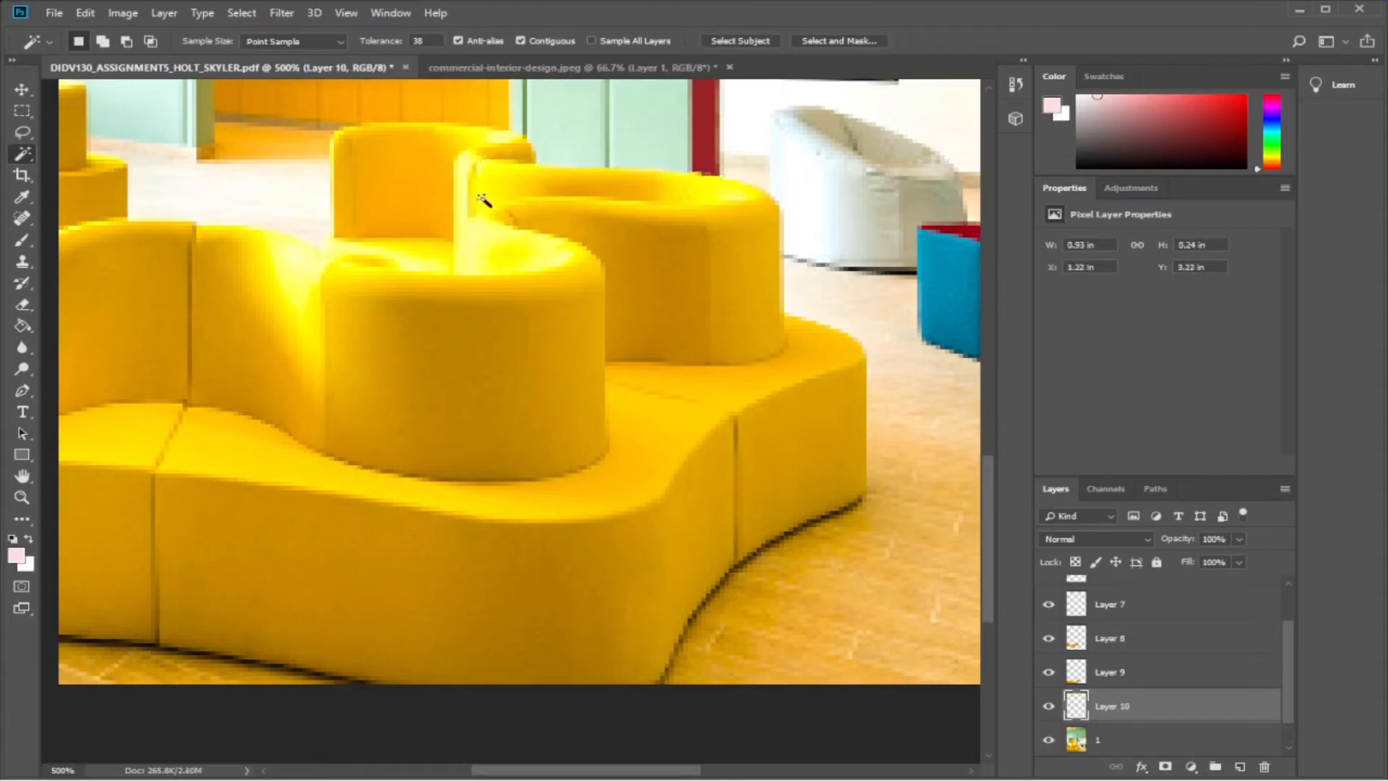
Select the front of the small rearmost sofa backrest on layer 1 and copy it to a new layer.
{"action": "left_click", "coordinate": [388, 138]}
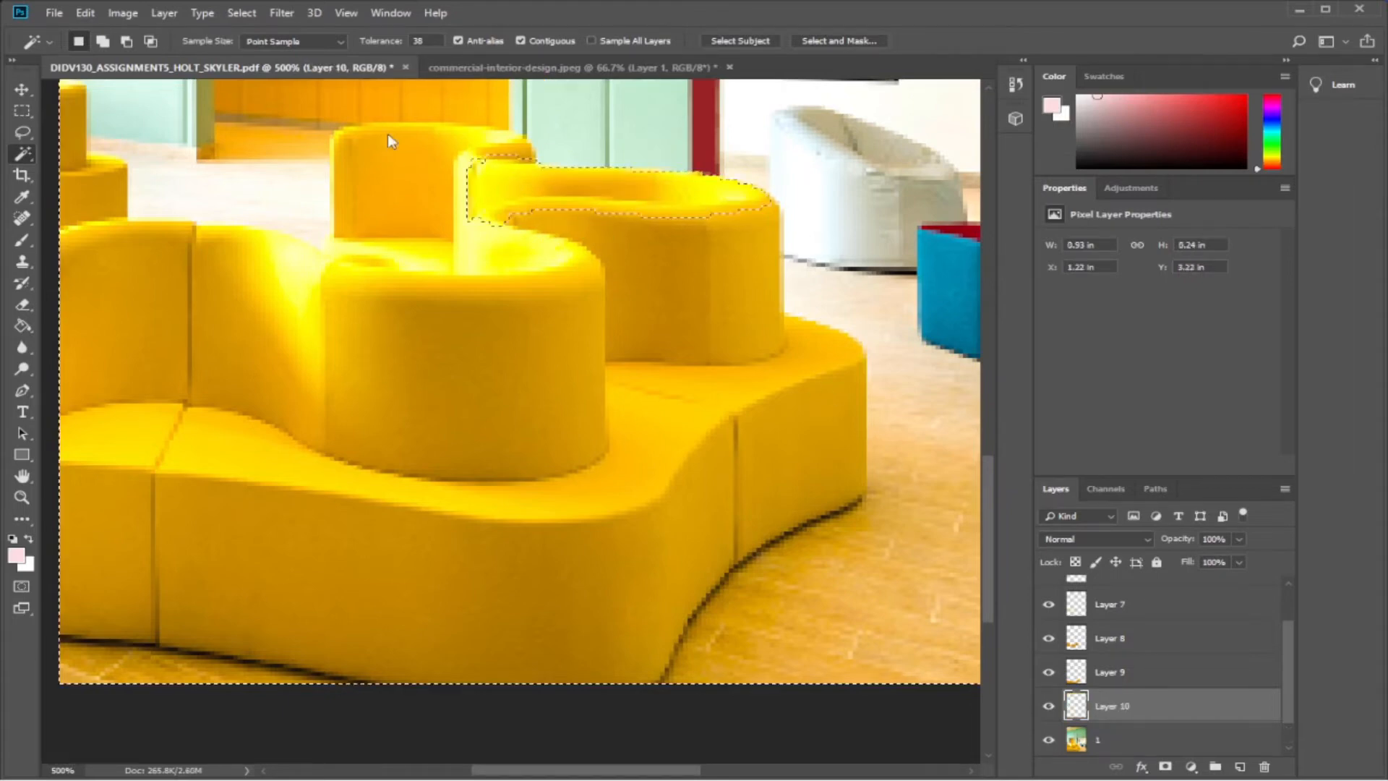
{"action": "left_click", "coordinate": [1115, 739]}
{"action": "left_click", "coordinate": [359, 172]}
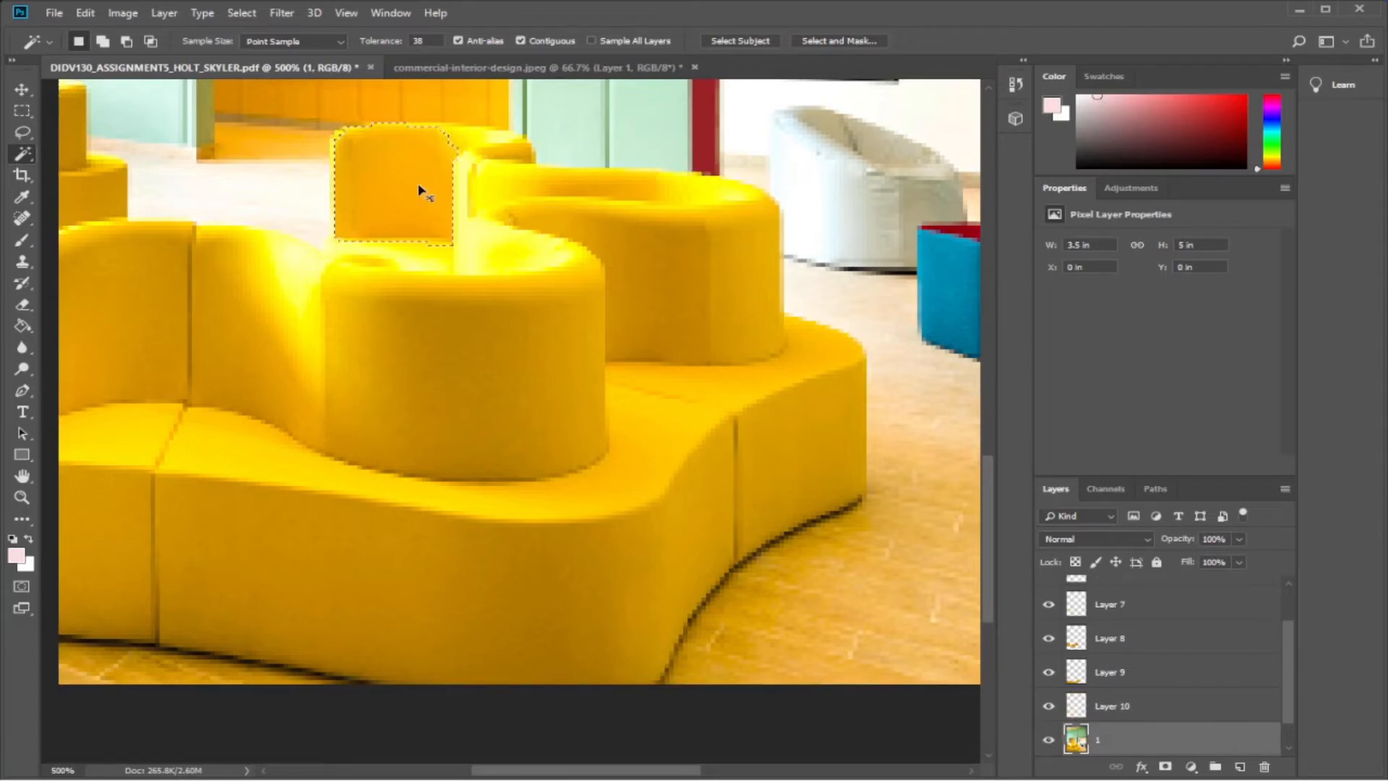
{"action": "key", "text": "ctrl+j"}
{"action": "scroll", "coordinate": [1171, 651], "scroll_direction": "down", "scroll_amount": 1}
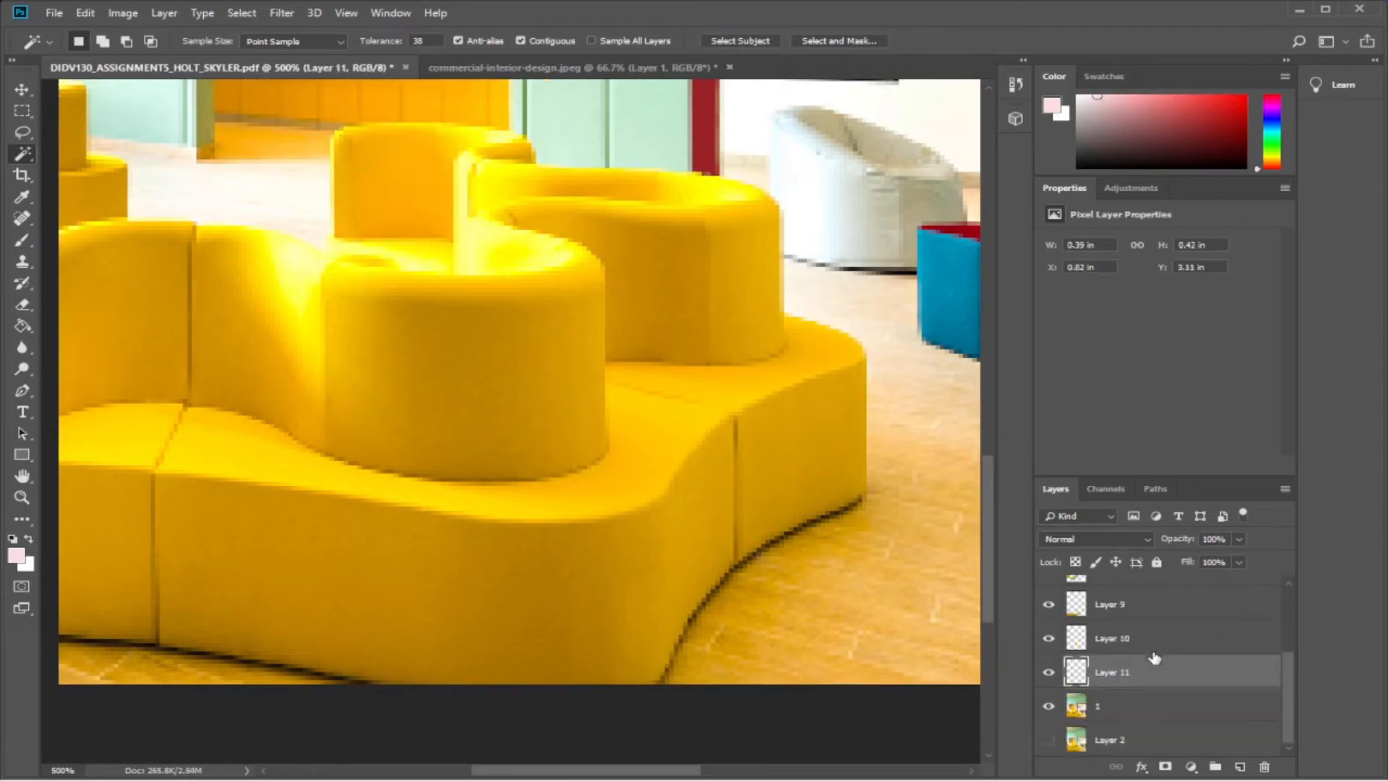
Make layer 1 active and toggle its visibility repeatedly to find which parts of the sofa are still missing from the copied layers.
{"action": "left_click", "coordinate": [1127, 705]}
{"action": "left_click", "coordinate": [1050, 707]}
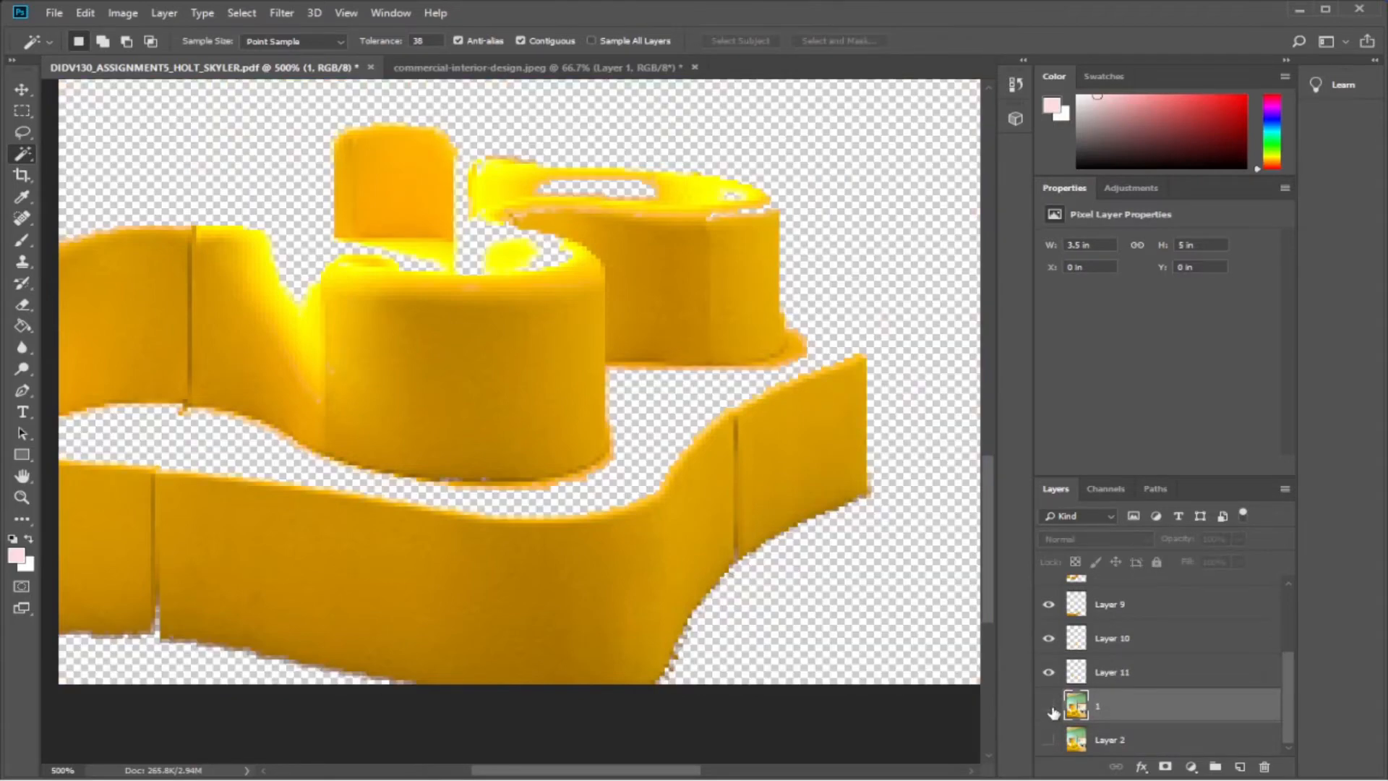
{"action": "left_click", "coordinate": [1050, 707]}
{"action": "left_click", "coordinate": [1050, 708]}
{"action": "left_click", "coordinate": [1049, 708]}
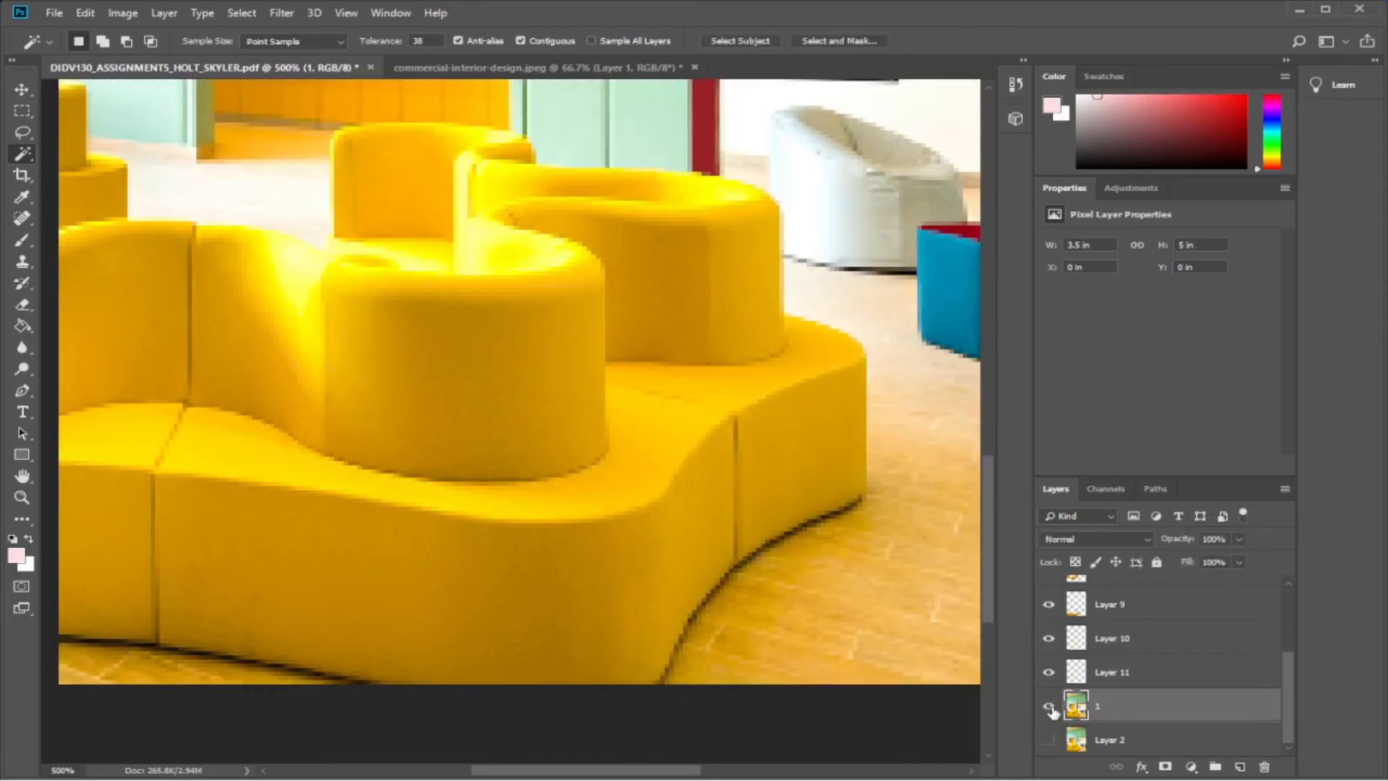
{"action": "left_click", "coordinate": [1050, 707]}
{"action": "left_click", "coordinate": [1049, 707]}
{"action": "left_click", "coordinate": [1049, 707]}
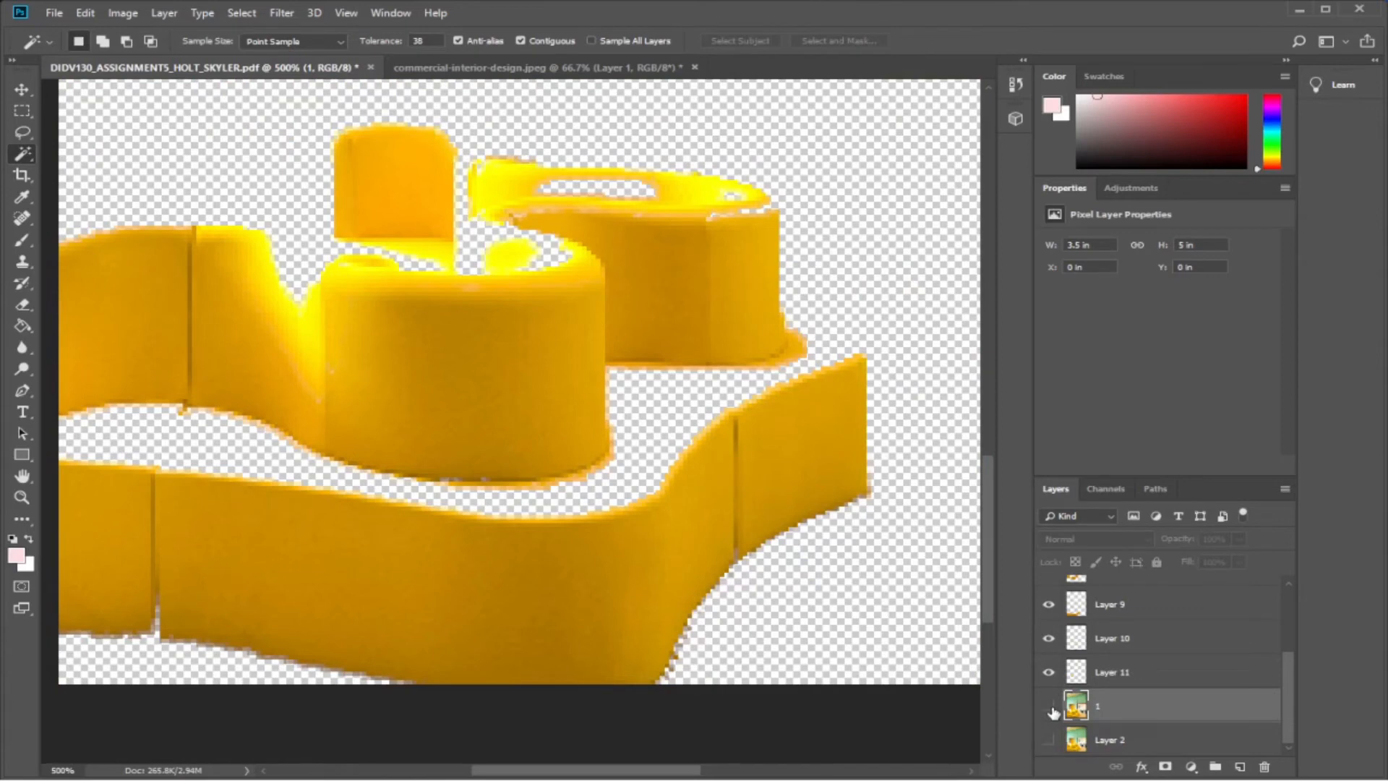
{"action": "left_click", "coordinate": [1050, 707]}
{"action": "left_click", "coordinate": [1049, 708]}
{"action": "left_click", "coordinate": [1049, 708]}
{"action": "left_click", "coordinate": [1049, 707]}
{"action": "left_click", "coordinate": [1050, 708]}
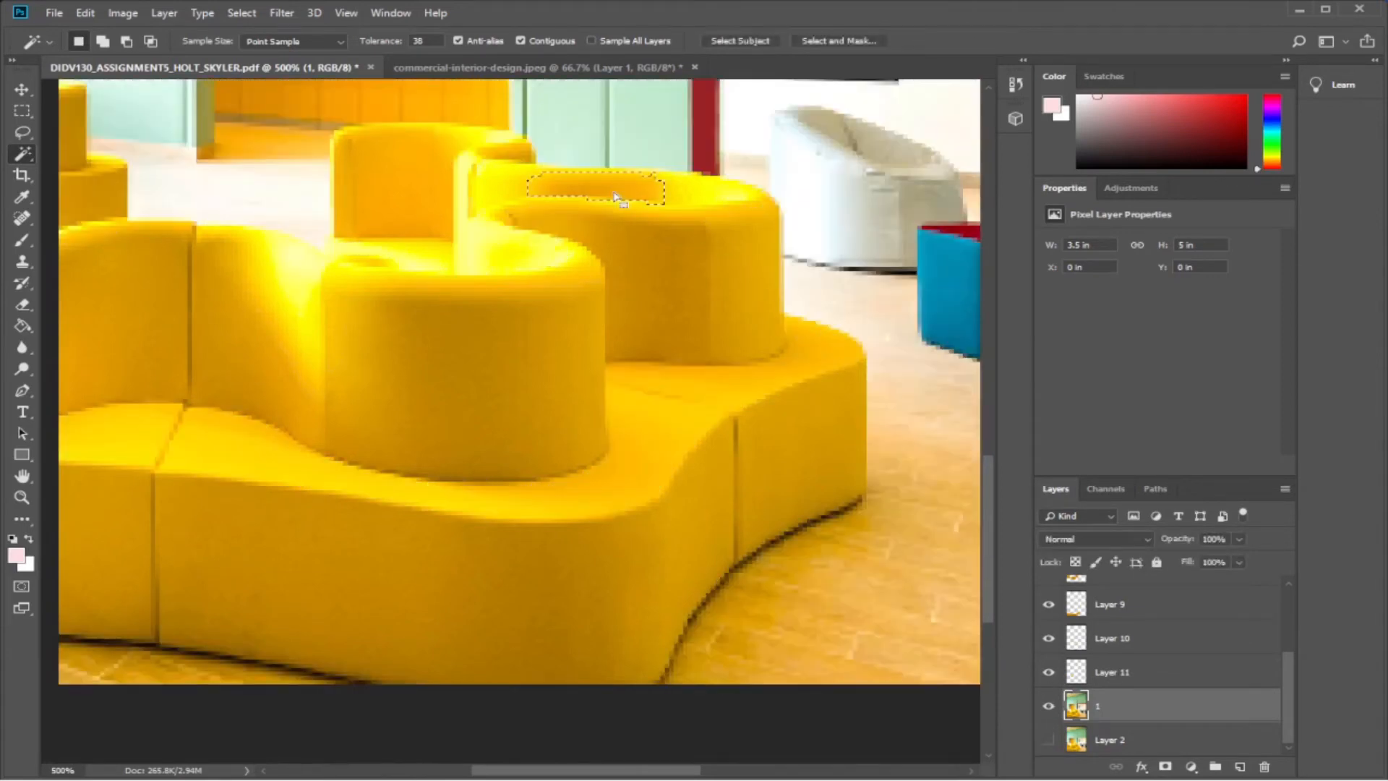
Copy the inner recess of the rear curved backrest and the sofa's seat surface from layer 1 onto separate new layers.
{"action": "key", "text": "ctrl+j"}
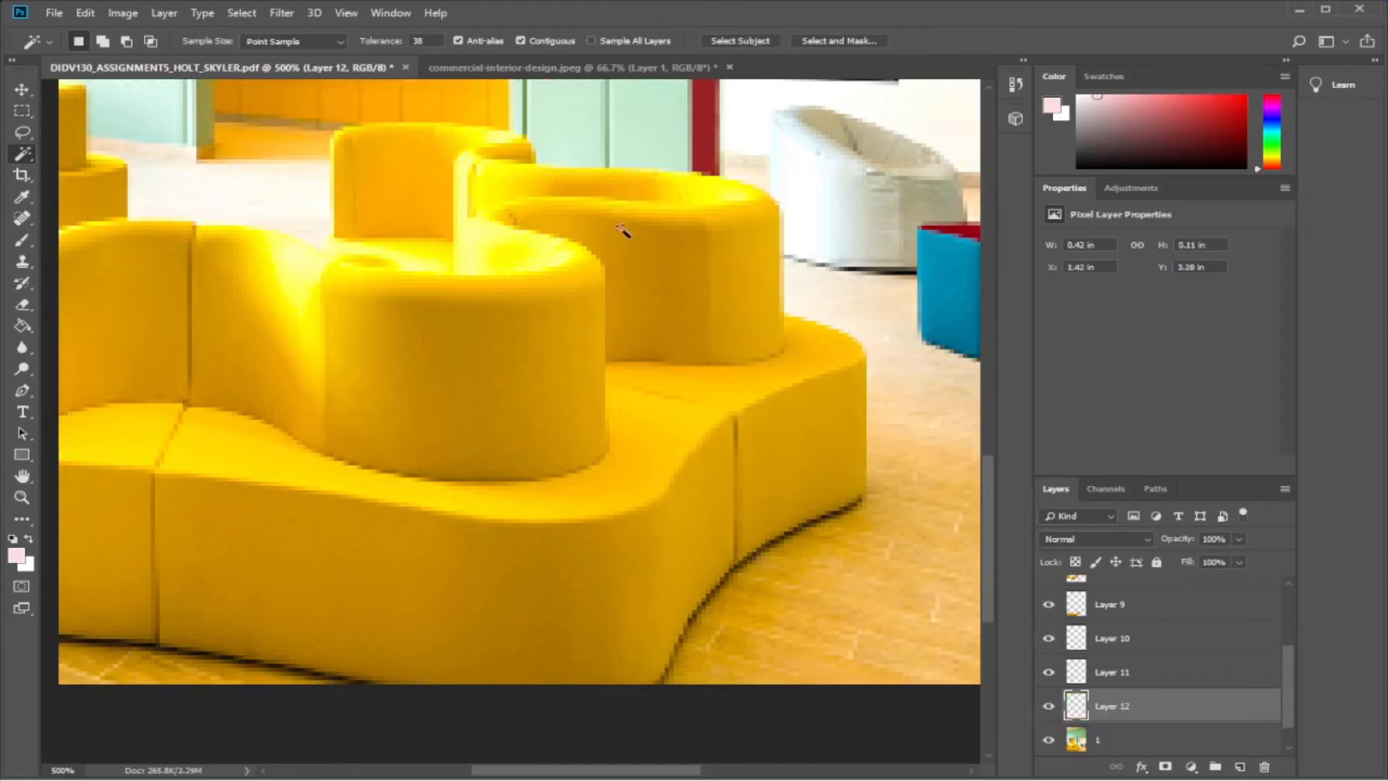
{"action": "left_click", "coordinate": [628, 464]}
{"action": "key", "text": "alt+bracketleft"}
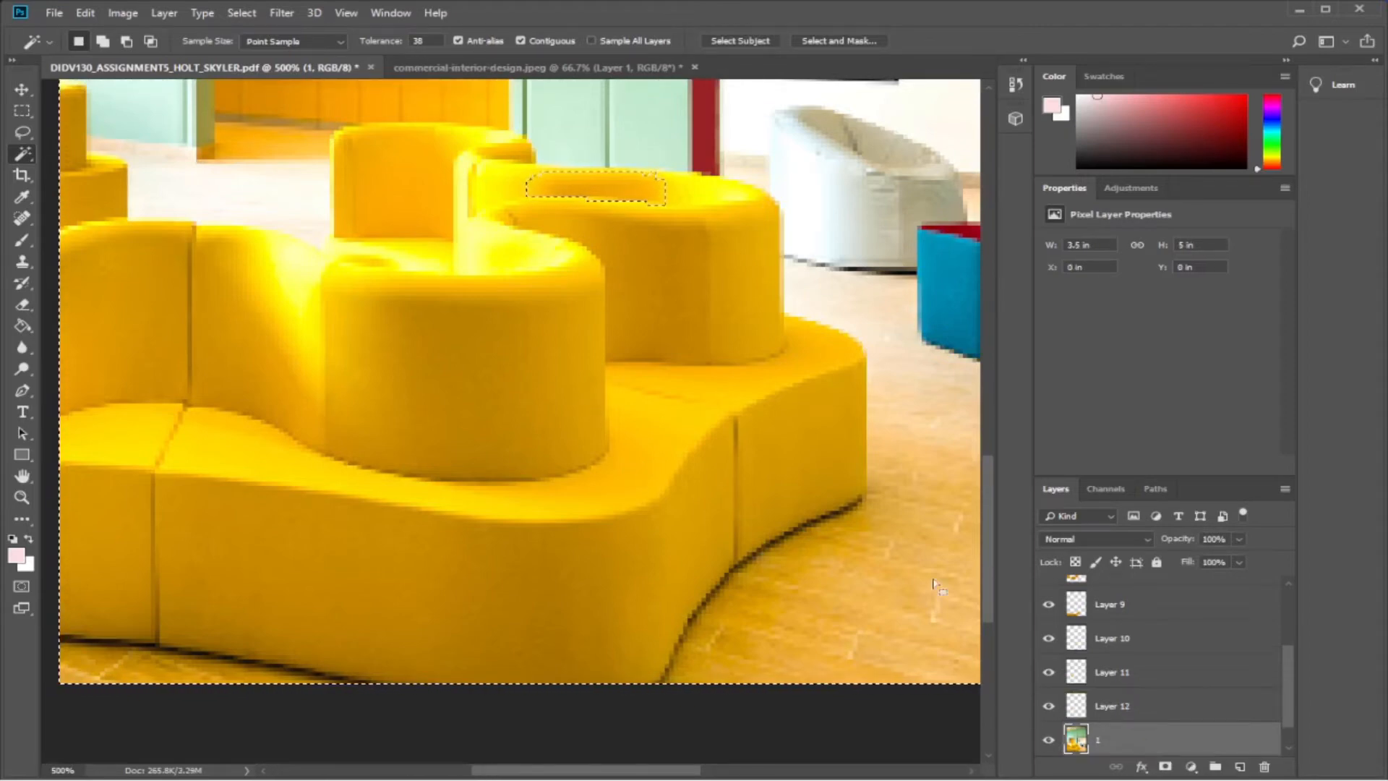
{"action": "left_click", "coordinate": [659, 455]}
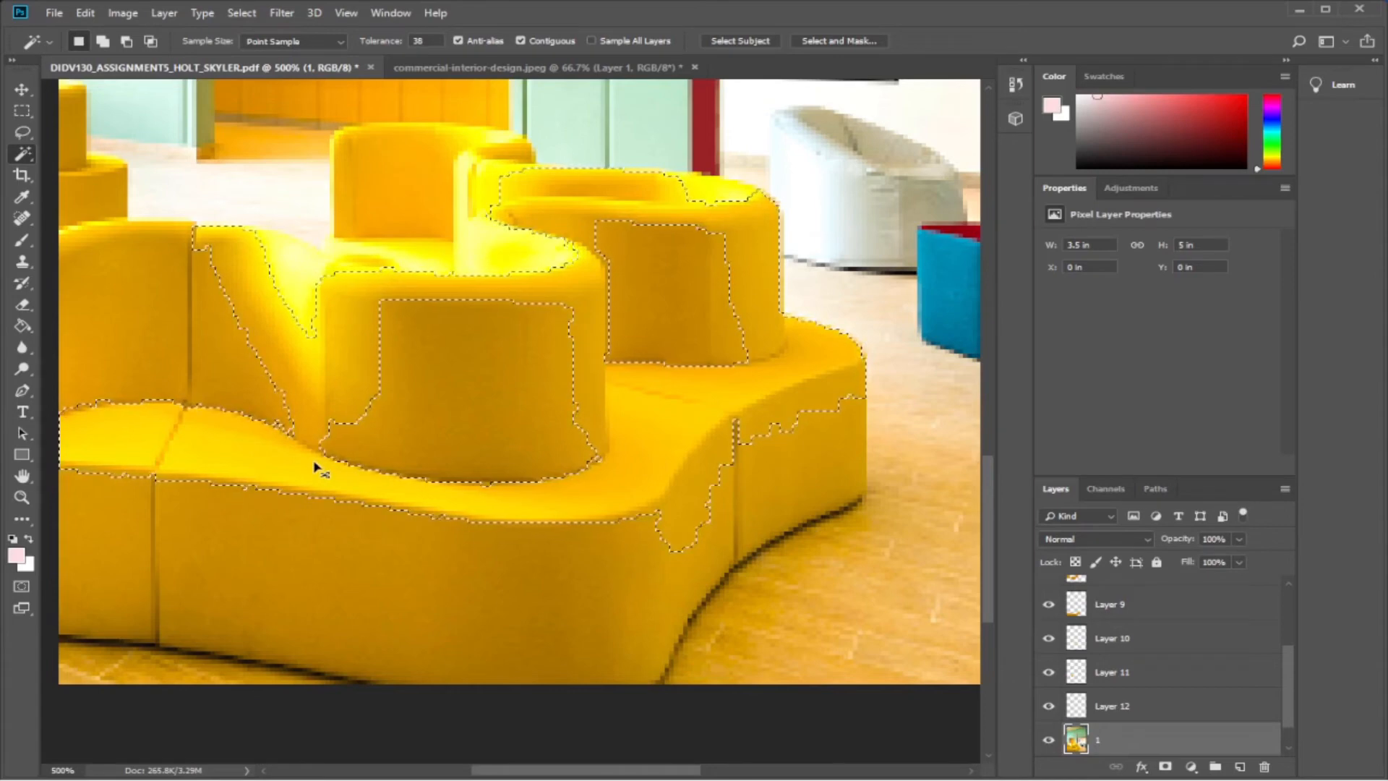
{"action": "key", "text": "ctrl+j"}
Merge Layer 7 through Layer 13 into a single sofa layer and check its coverage by toggling layer 1's visibility.
{"action": "left_click", "coordinate": [1142, 609]}
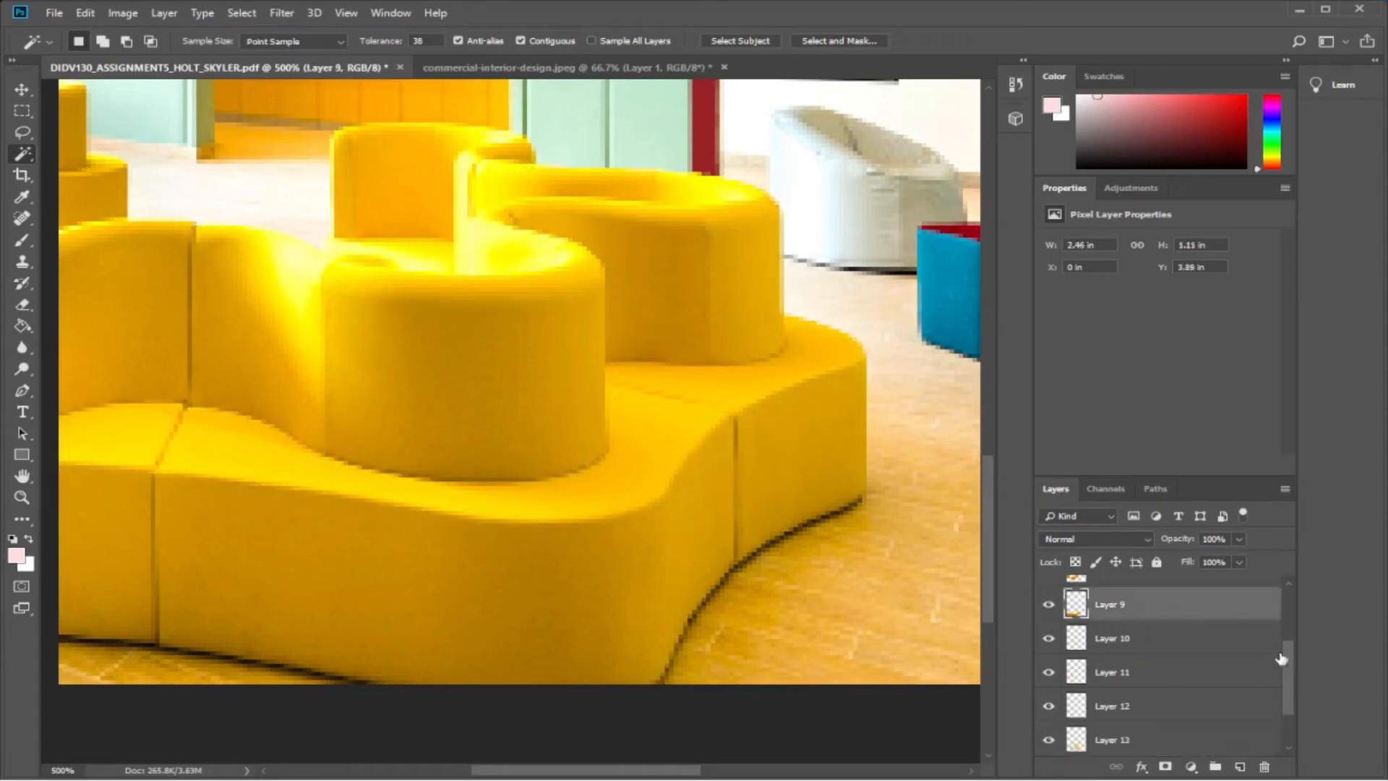
{"action": "scroll", "coordinate": [1124, 629], "scroll_direction": "up", "scroll_amount": 2}
{"action": "left_click", "coordinate": [1119, 609]}
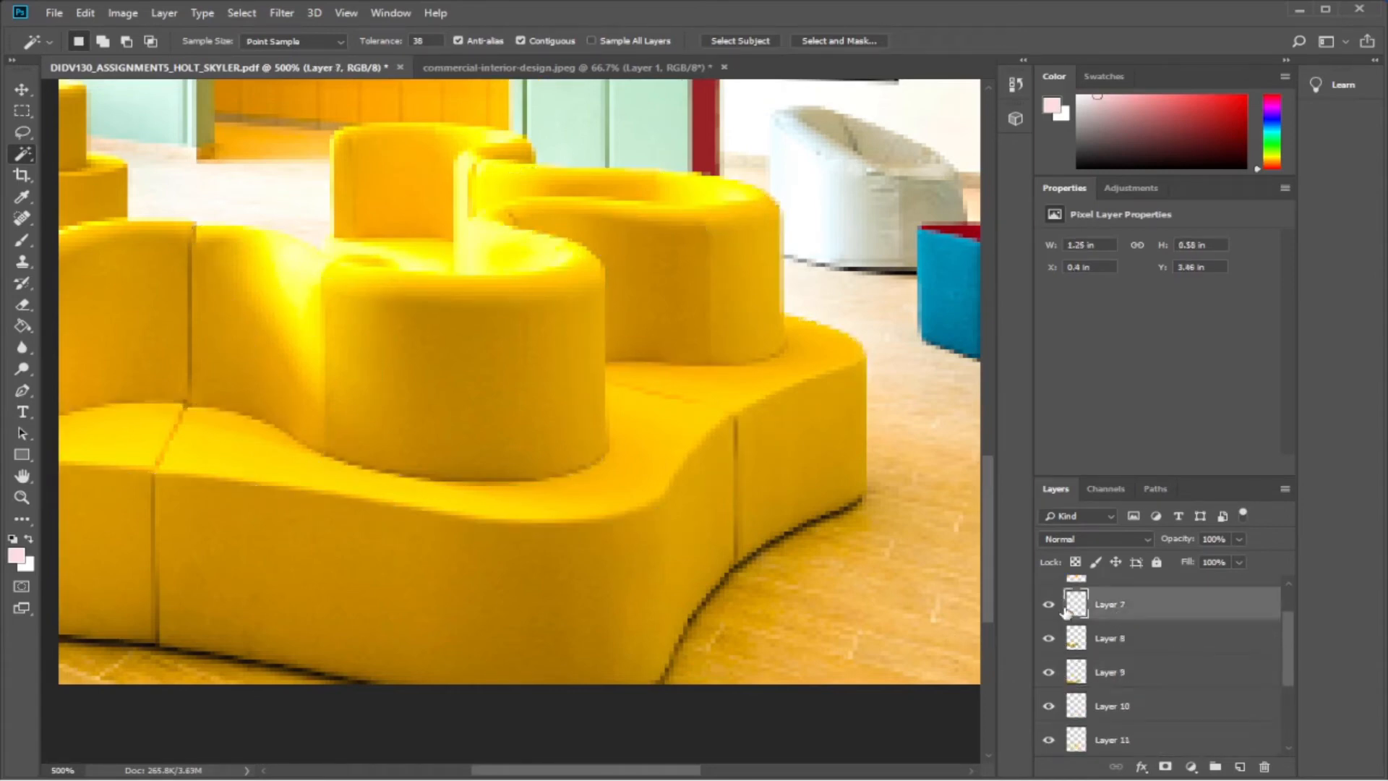
{"action": "scroll", "coordinate": [1150, 646], "scroll_direction": "up", "scroll_amount": 2}
{"action": "scroll", "coordinate": [1128, 657], "scroll_direction": "down", "scroll_amount": 2}
{"action": "scroll", "coordinate": [1126, 669], "scroll_direction": "down", "scroll_amount": 4}
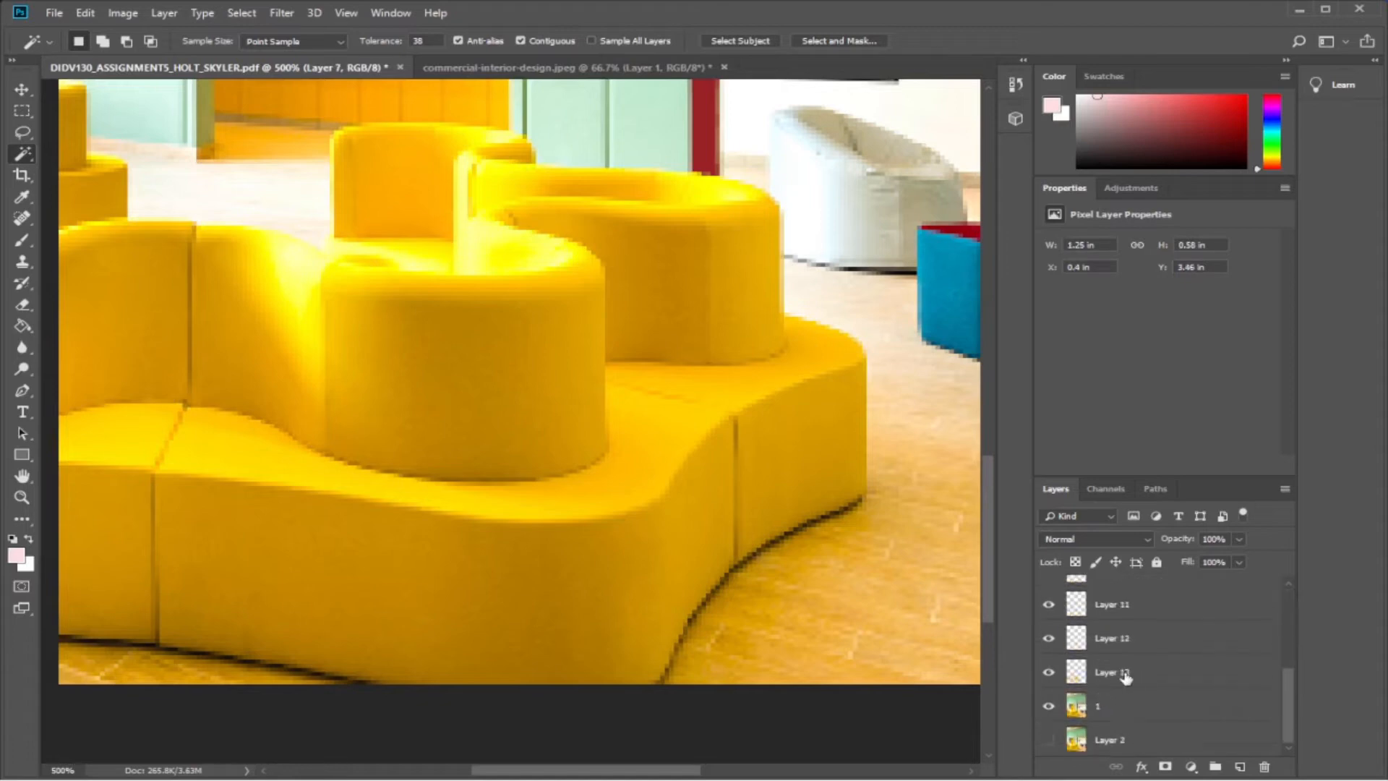
{"action": "left_click", "coordinate": [1126, 672], "text": "shift"}
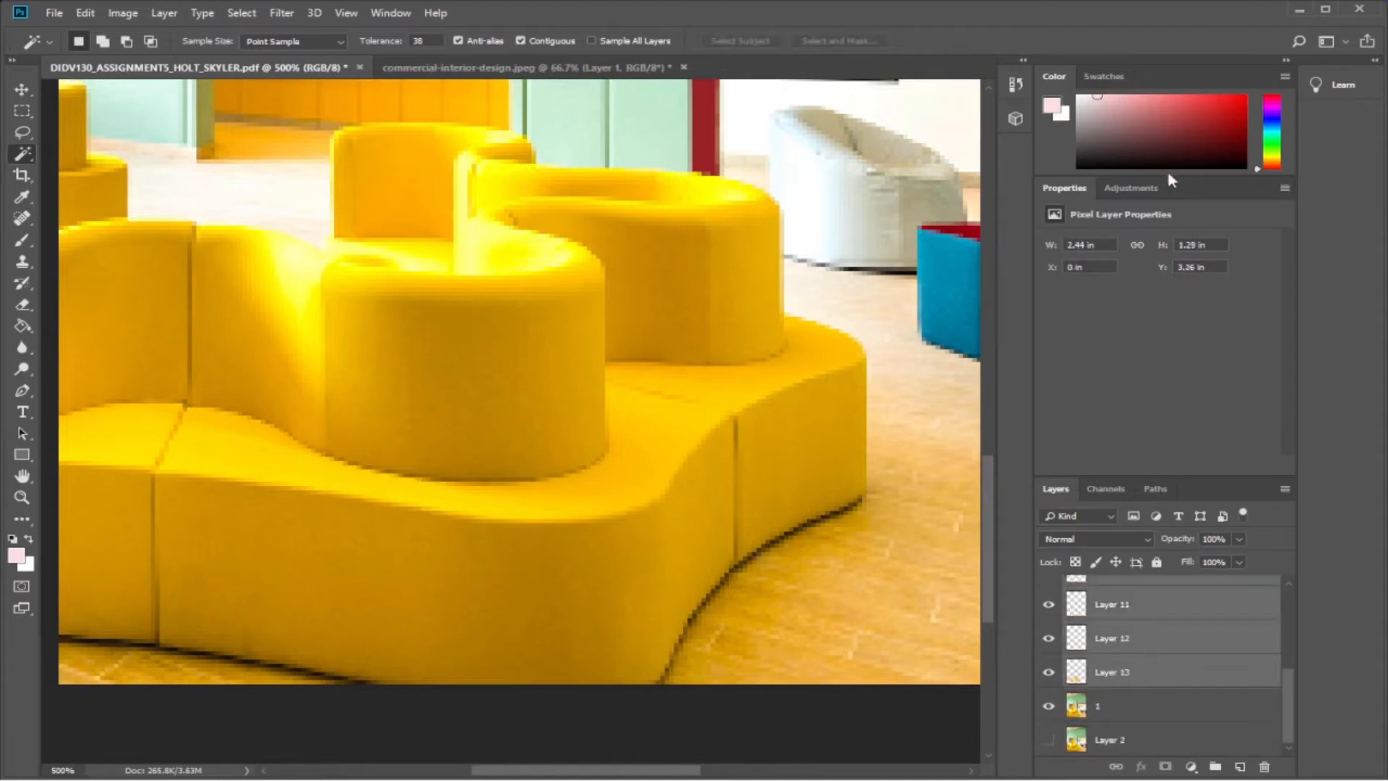
{"action": "key", "text": "ctrl+e"}
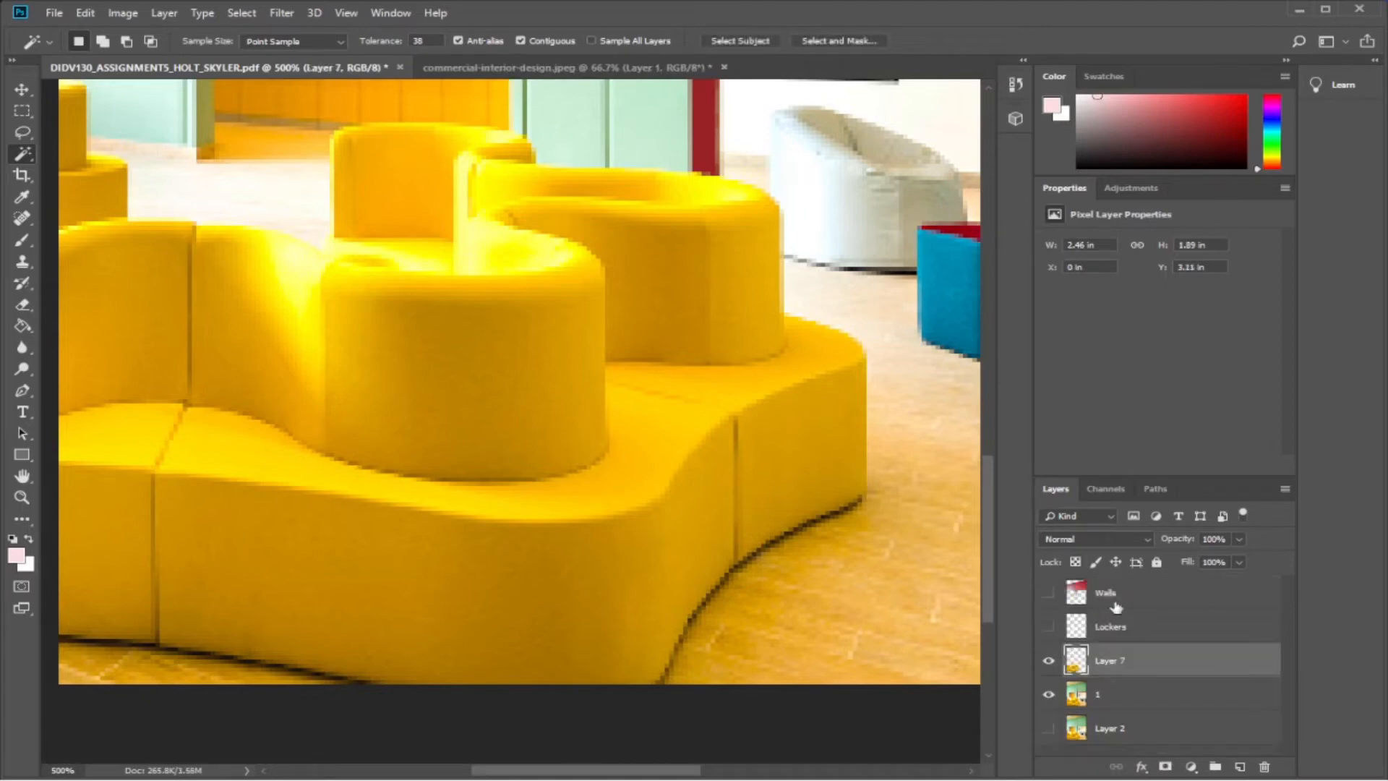
{"action": "left_click", "coordinate": [1047, 694]}
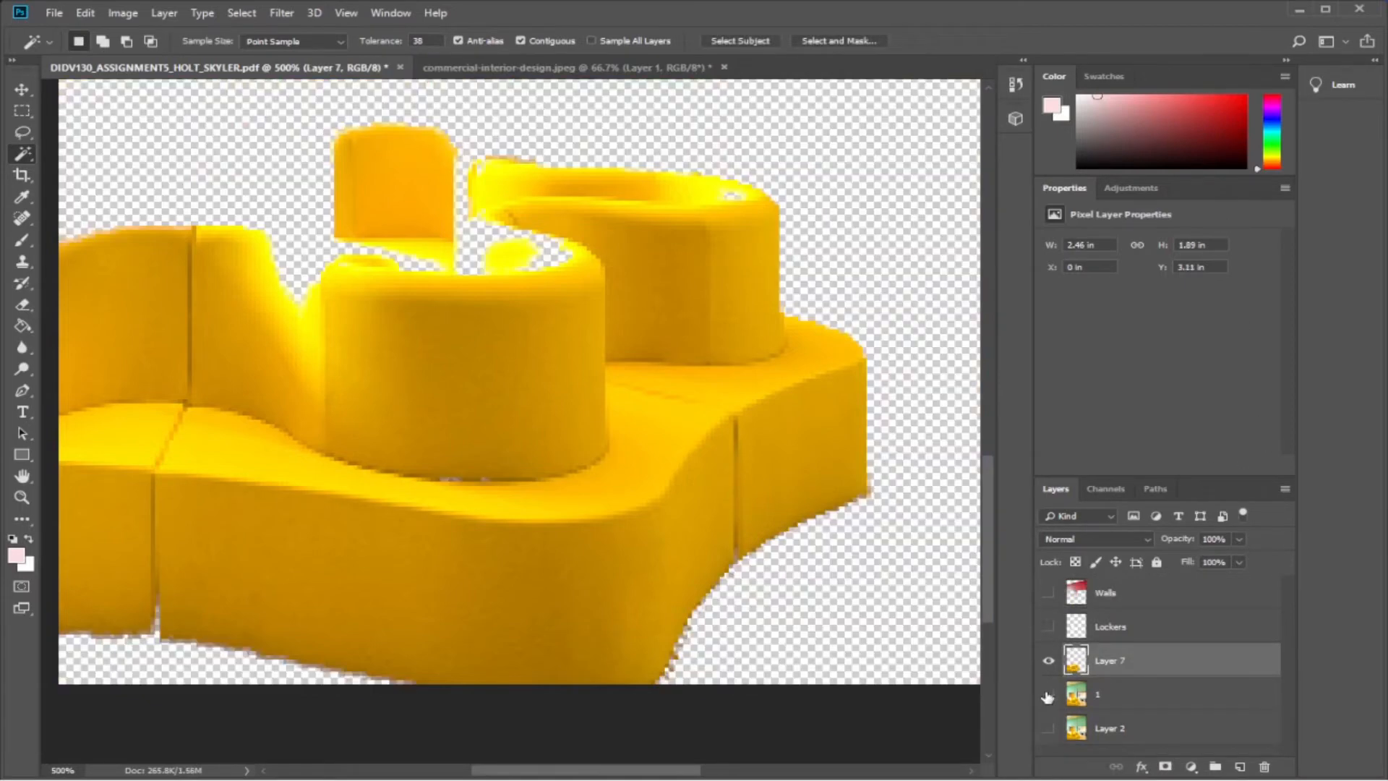
{"action": "left_click", "coordinate": [1048, 694]}
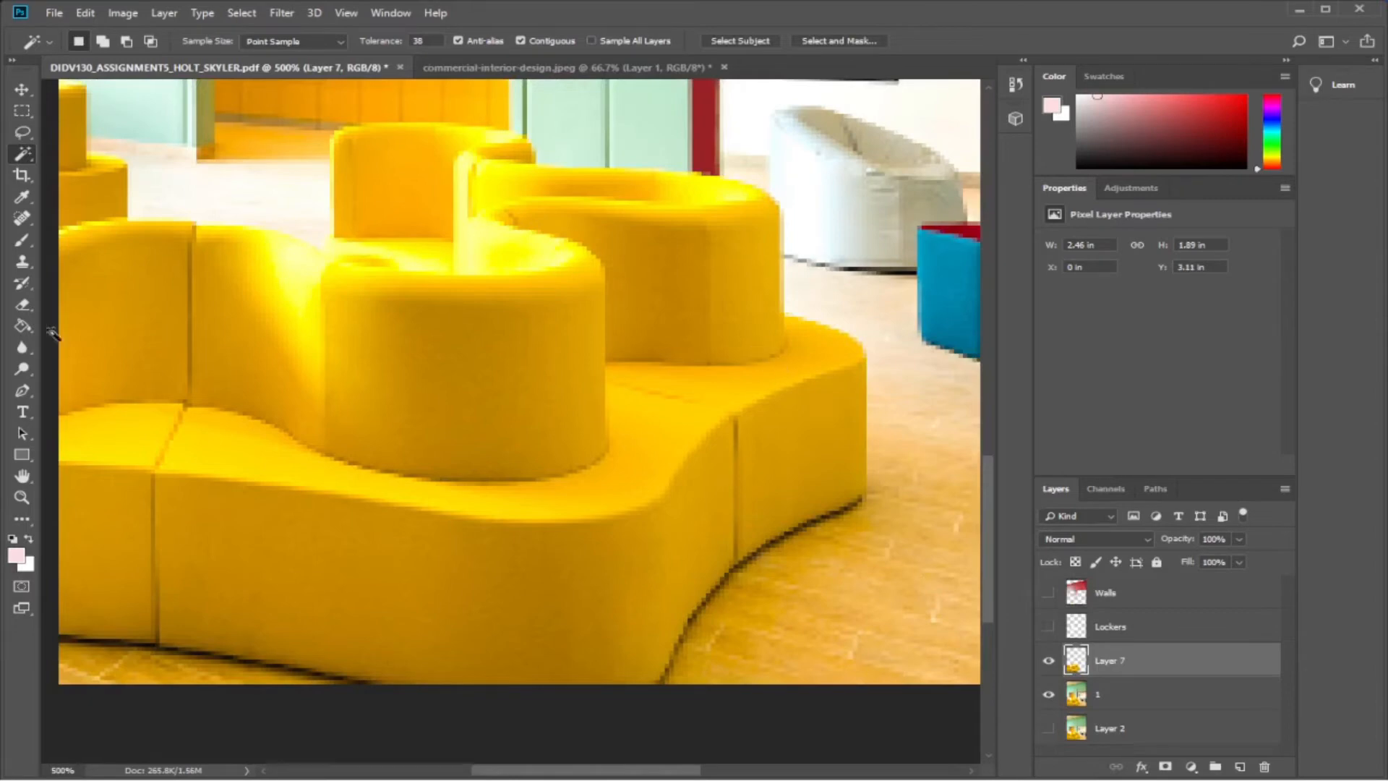
View more of the room at 300% and compare layer 1 with Layer 2 by toggling their visibility.
{"action": "left_click", "coordinate": [21, 497]}
{"action": "left_click", "coordinate": [176, 311], "text": "alt"}
{"action": "left_click", "coordinate": [215, 317], "text": "alt"}
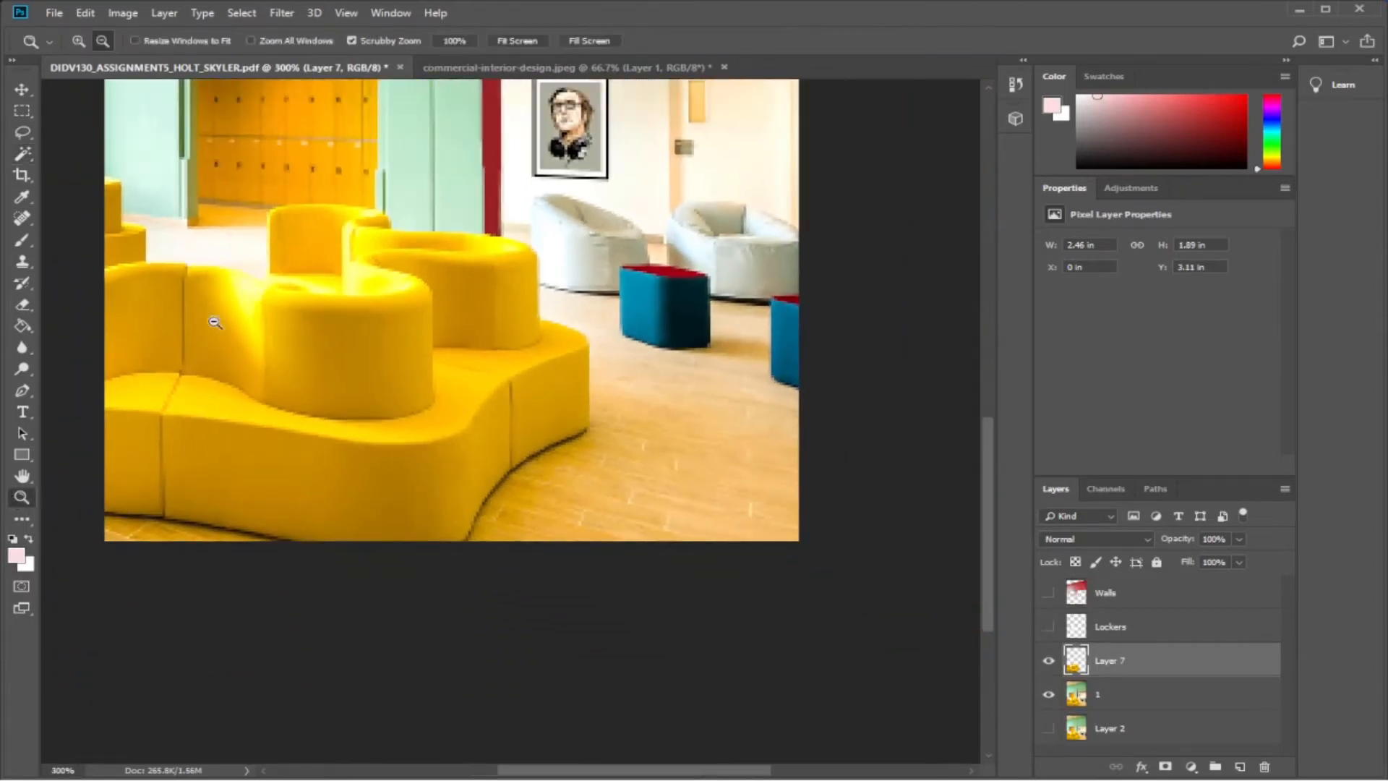
{"action": "left_click_drag", "start_coordinate": [987, 479], "coordinate": [982, 437]}
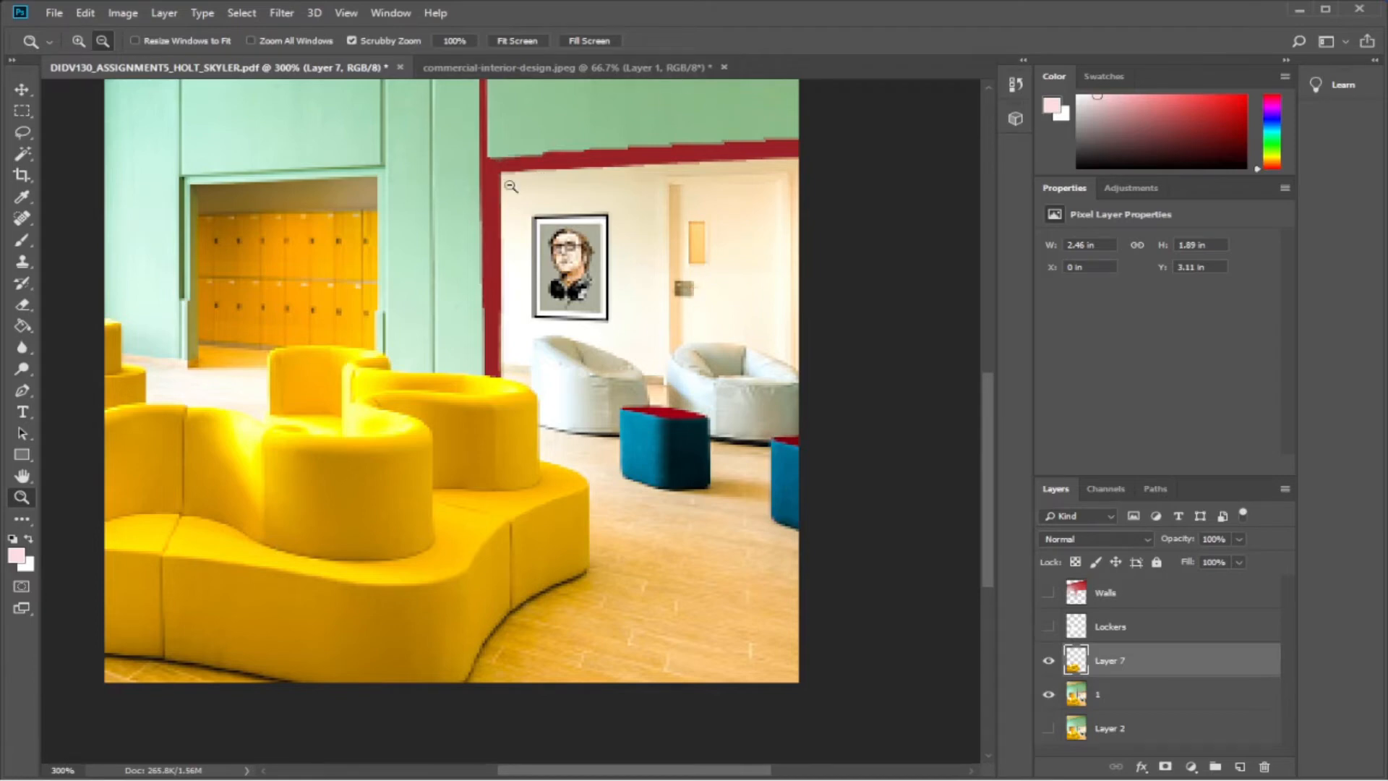
{"action": "scroll", "coordinate": [564, 289], "scroll_direction": "up", "scroll_amount": 3}
{"action": "scroll", "coordinate": [575, 302], "scroll_direction": "down", "scroll_amount": 2}
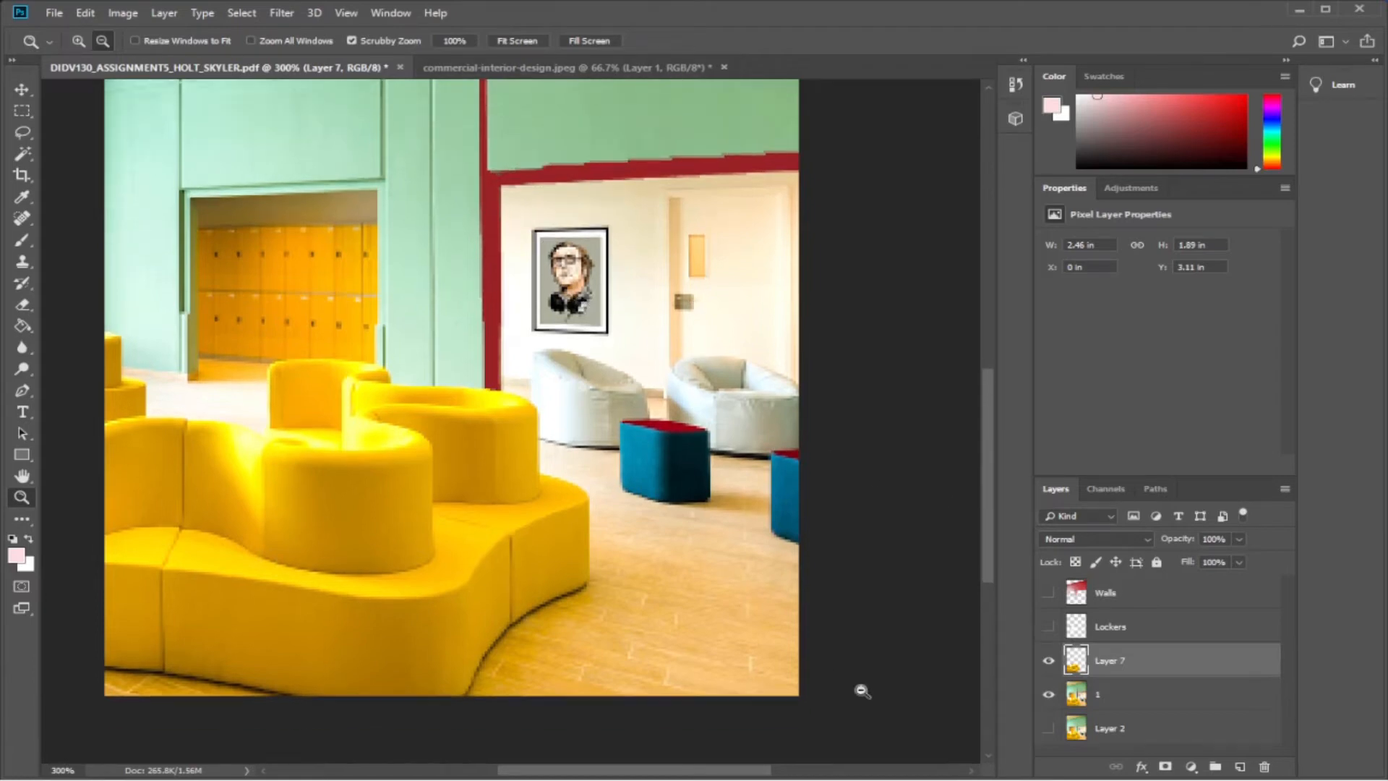
{"action": "left_click", "coordinate": [1048, 728]}
{"action": "left_click", "coordinate": [1048, 695]}
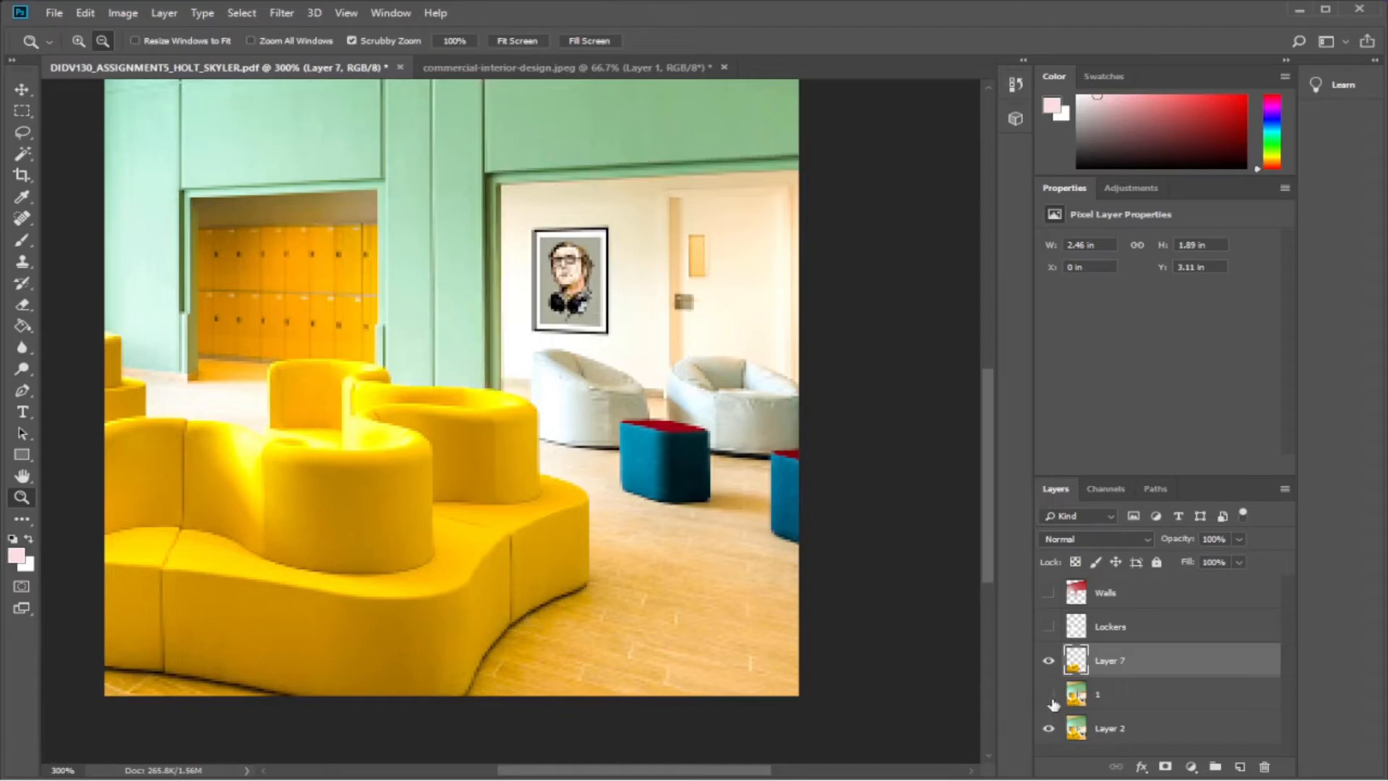
{"action": "left_click", "coordinate": [1049, 695]}
{"action": "left_click", "coordinate": [1047, 728]}
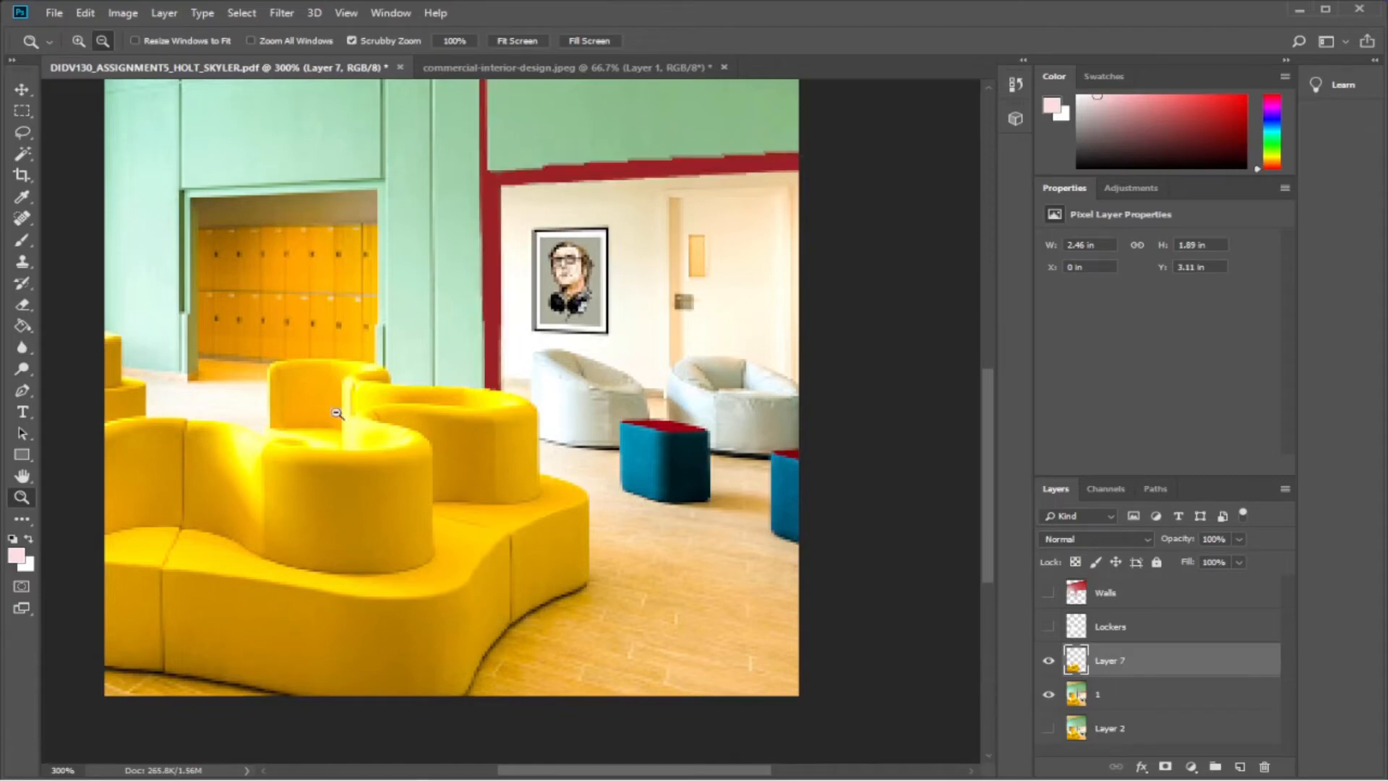
{"action": "scroll", "coordinate": [338, 431], "scroll_direction": "down", "scroll_amount": 1}
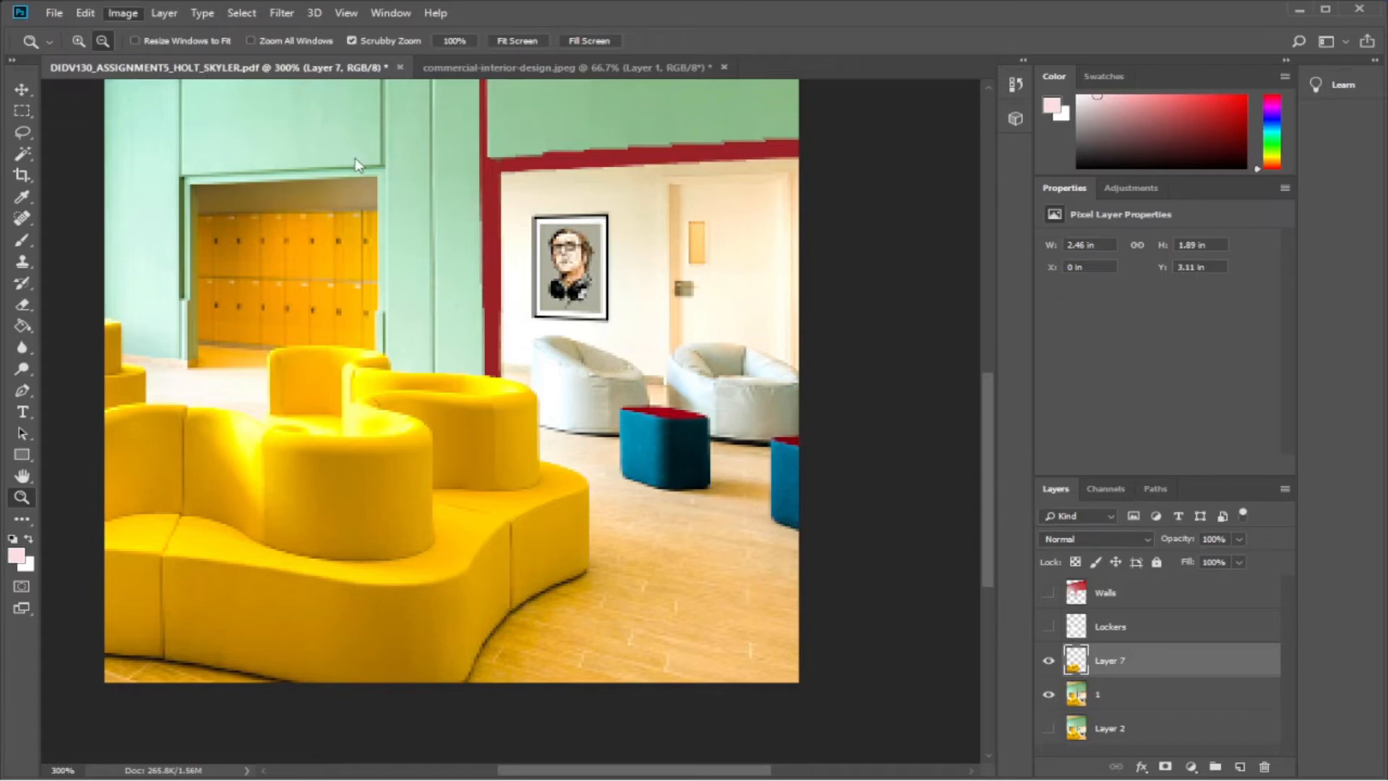
Shift the yellow sofa on Layer 7 through orange to red with repeated colour adjustments.
{"action": "key", "text": "i"}
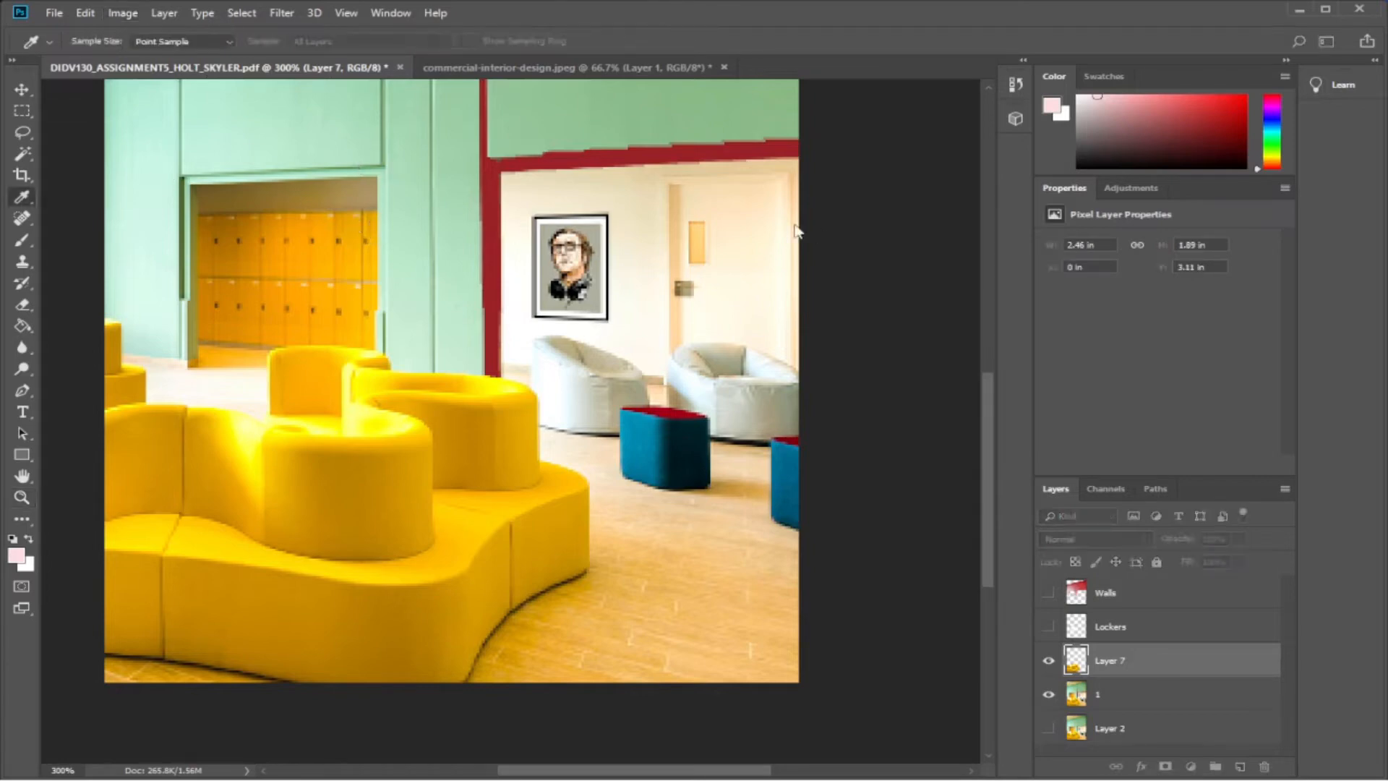
{"action": "key", "text": "z"}
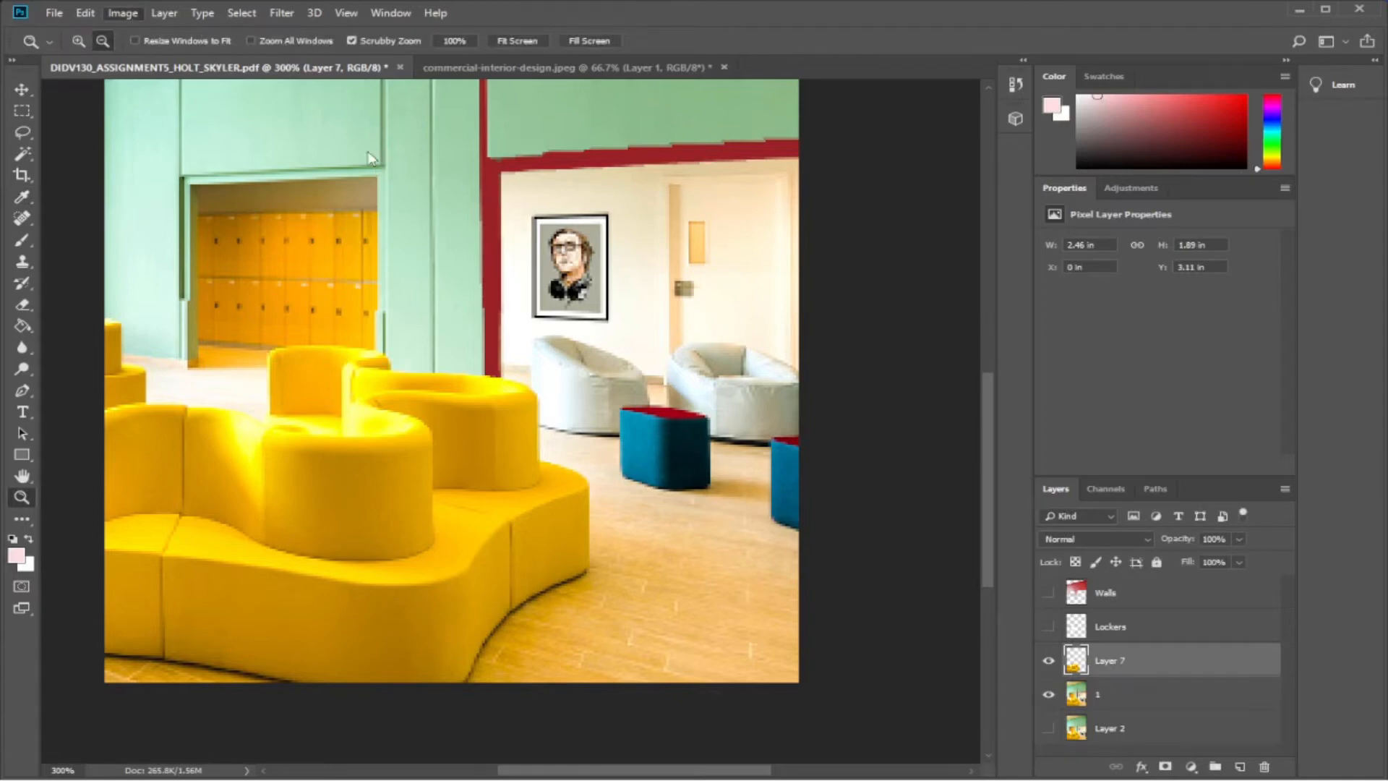
{"action": "key", "text": "i"}
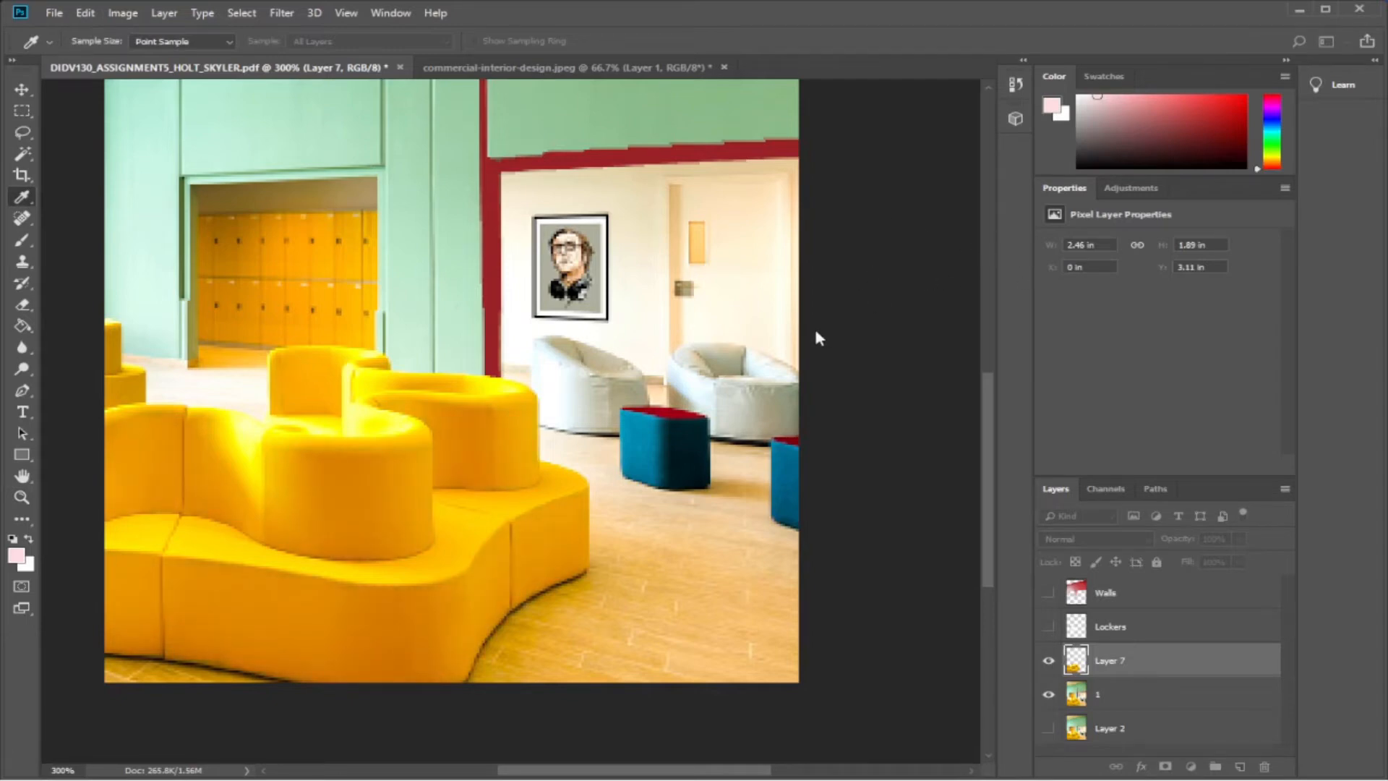
{"action": "left_click_drag", "start_coordinate": [895, 261], "coordinate": [747, 251]}
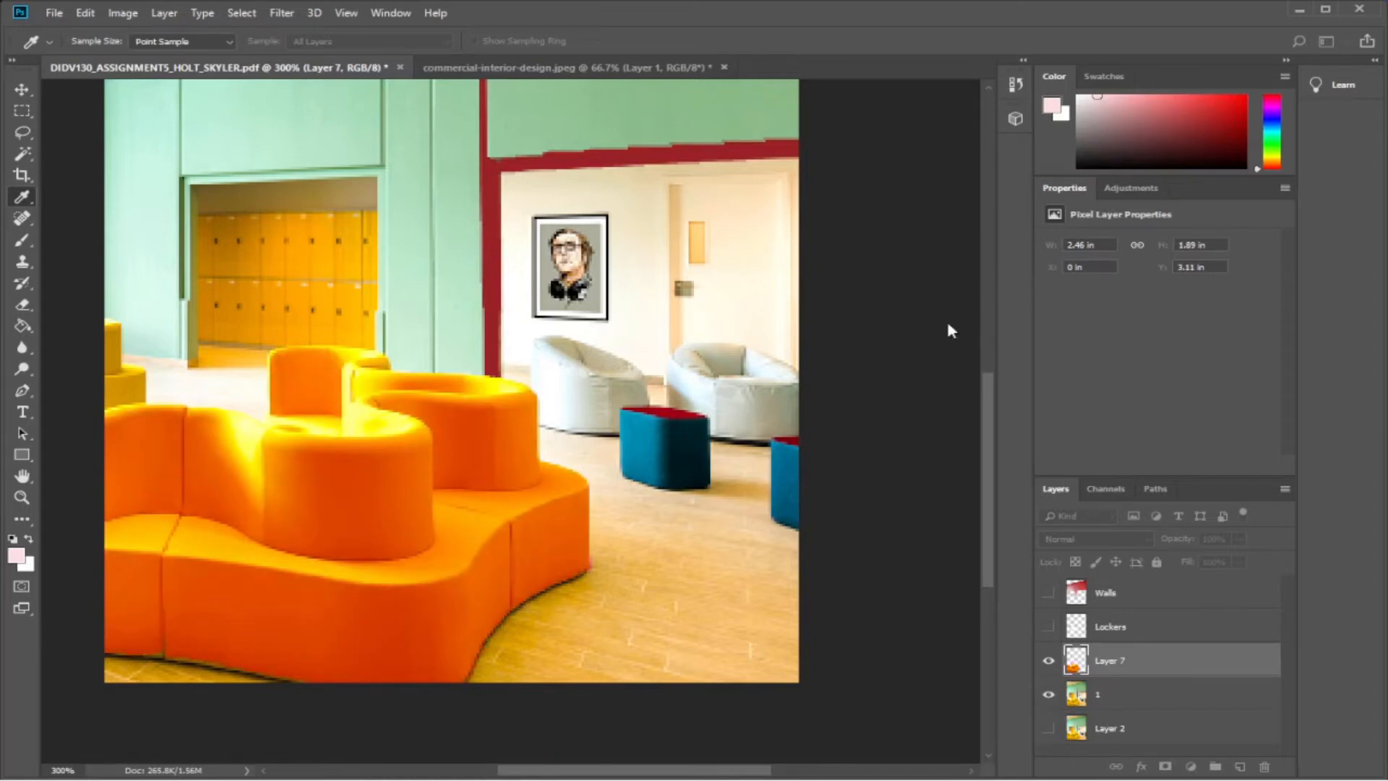
{"action": "left_click_drag", "start_coordinate": [871, 271], "coordinate": [768, 271]}
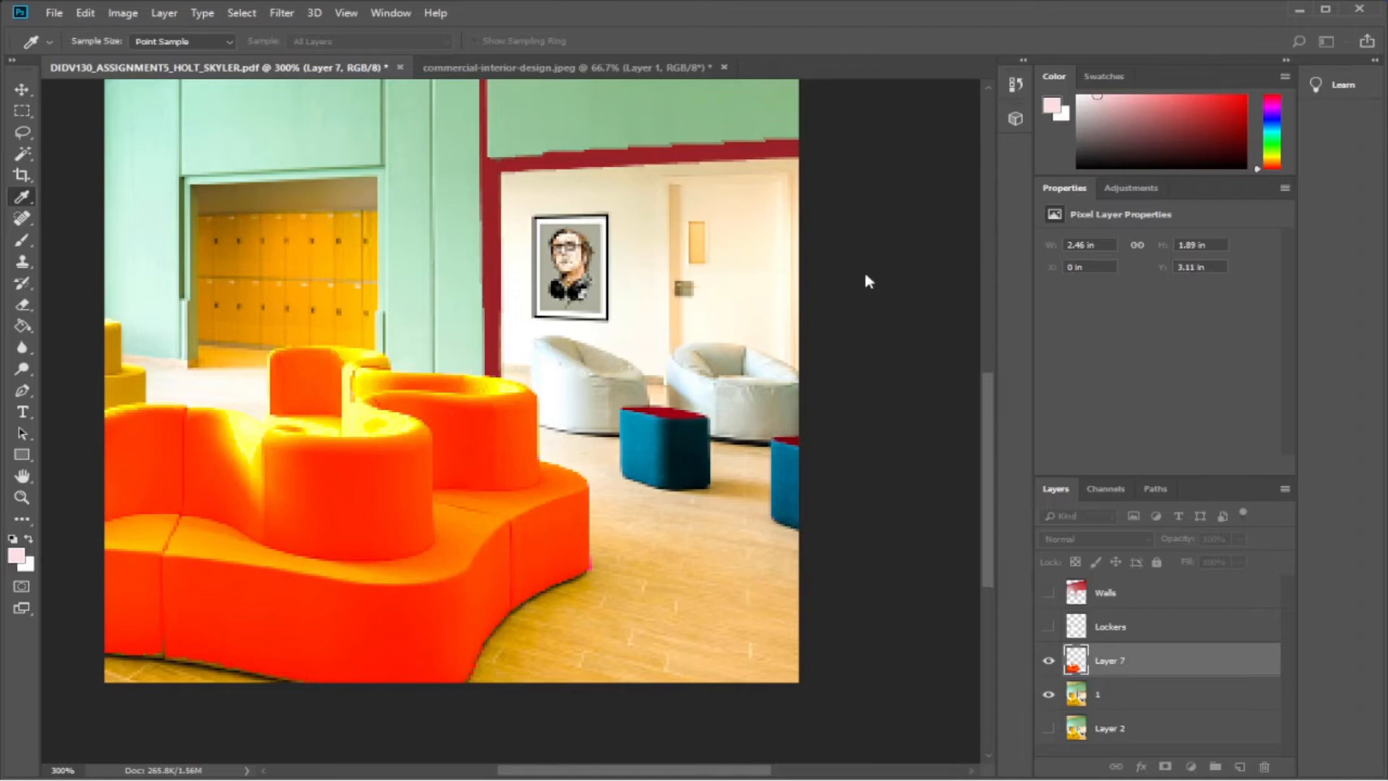
{"action": "left_click_drag", "start_coordinate": [897, 259], "coordinate": [744, 259]}
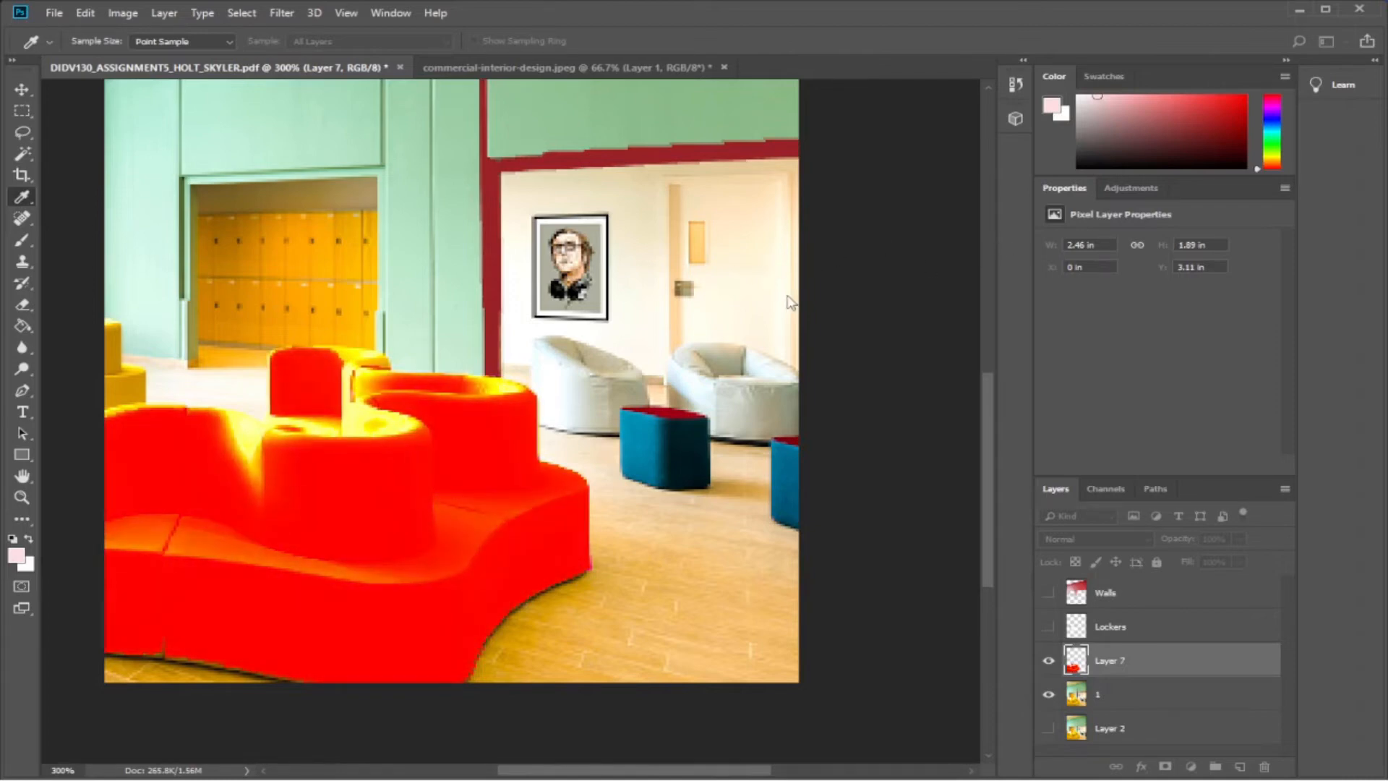
{"action": "left_click_drag", "start_coordinate": [751, 350], "coordinate": [747, 351]}
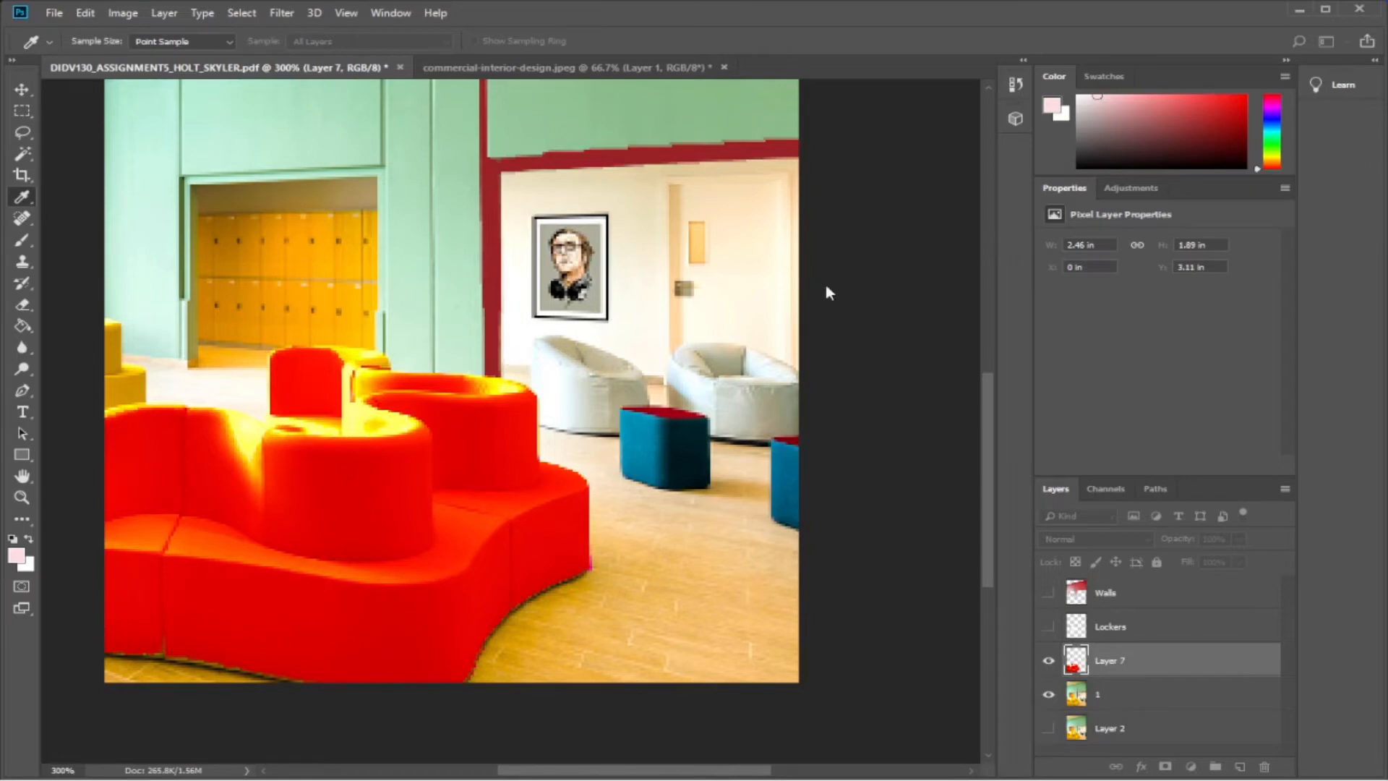
{"action": "key", "text": "z"}
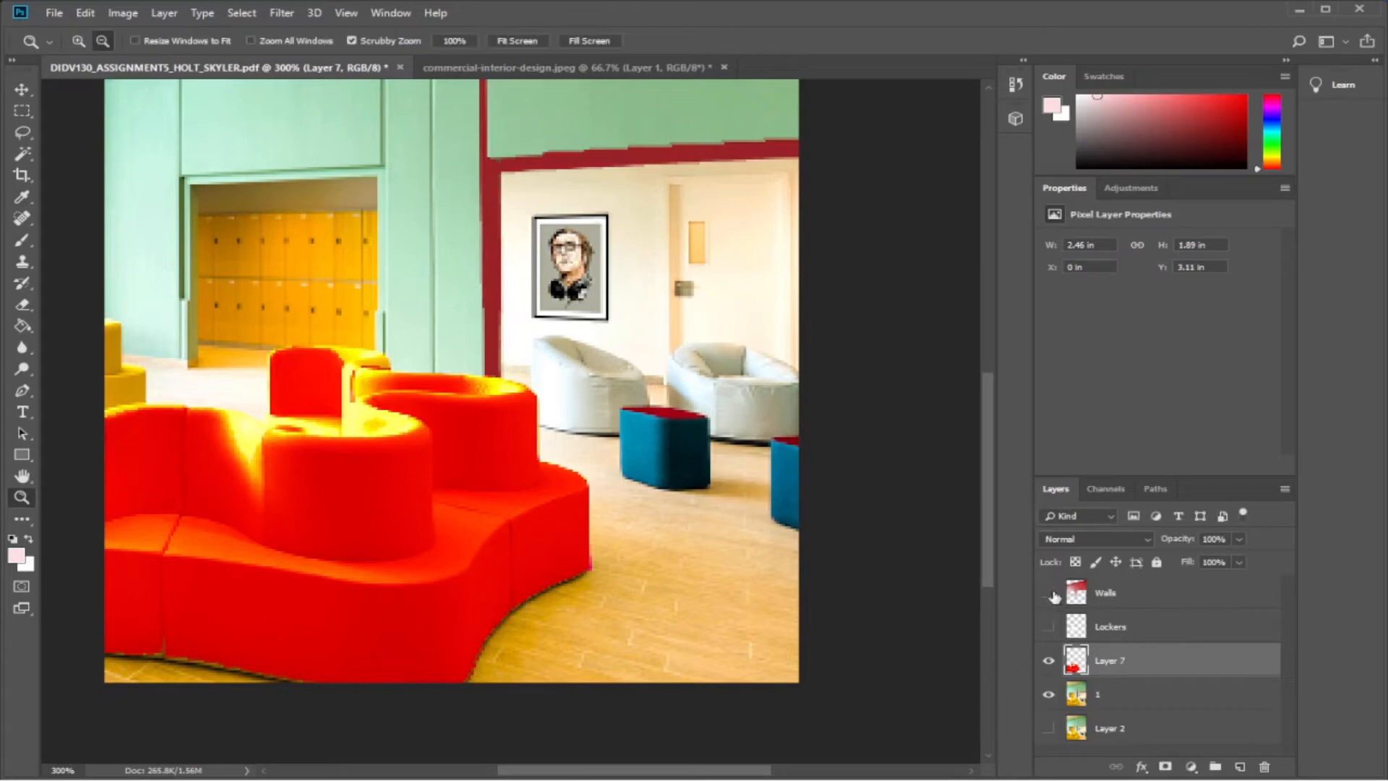
Select the remaining yellow highlights on the front curved backrest from layer 1 with the Magic Wand and copy them onto a new layer.
{"action": "left_click", "coordinate": [1117, 697]}
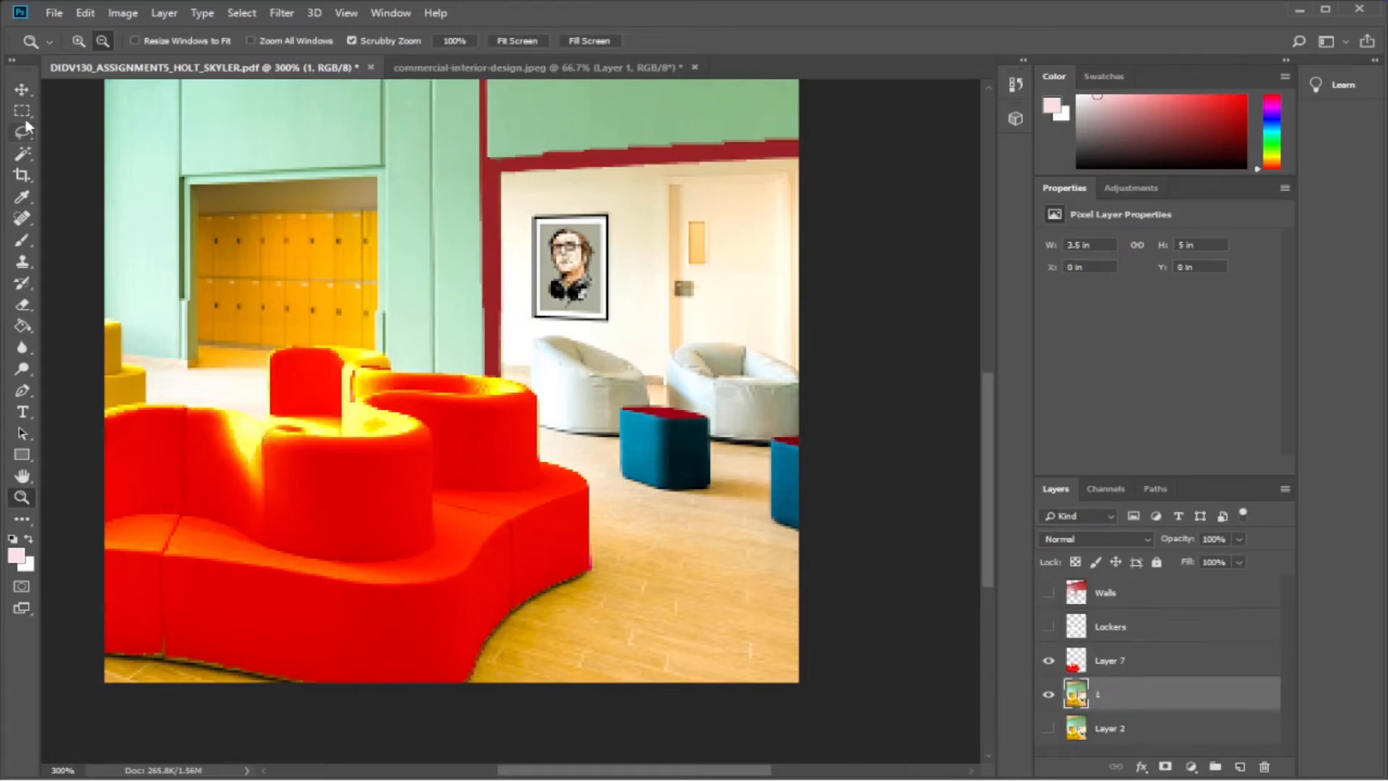
{"action": "key", "text": "w"}
{"action": "left_click", "coordinate": [251, 437]}
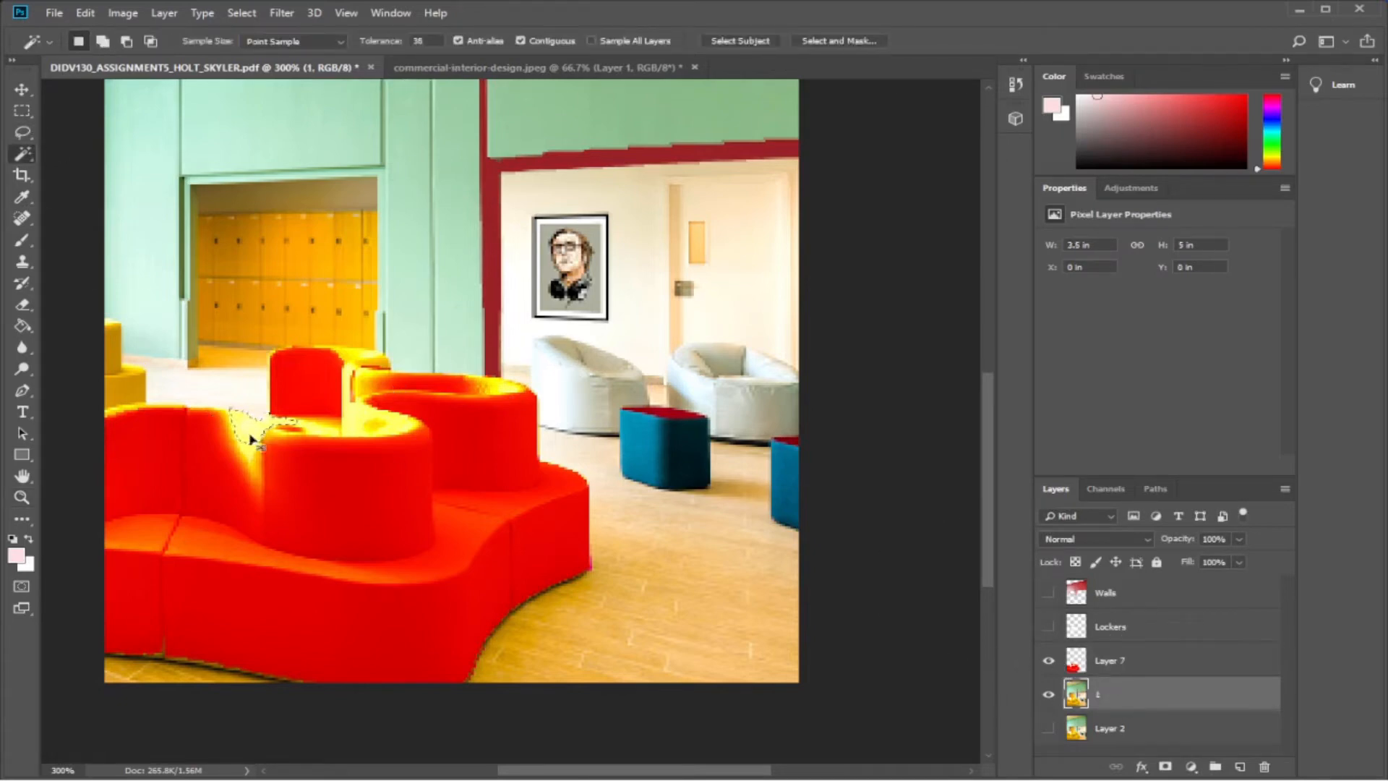
{"action": "left_click", "coordinate": [252, 454]}
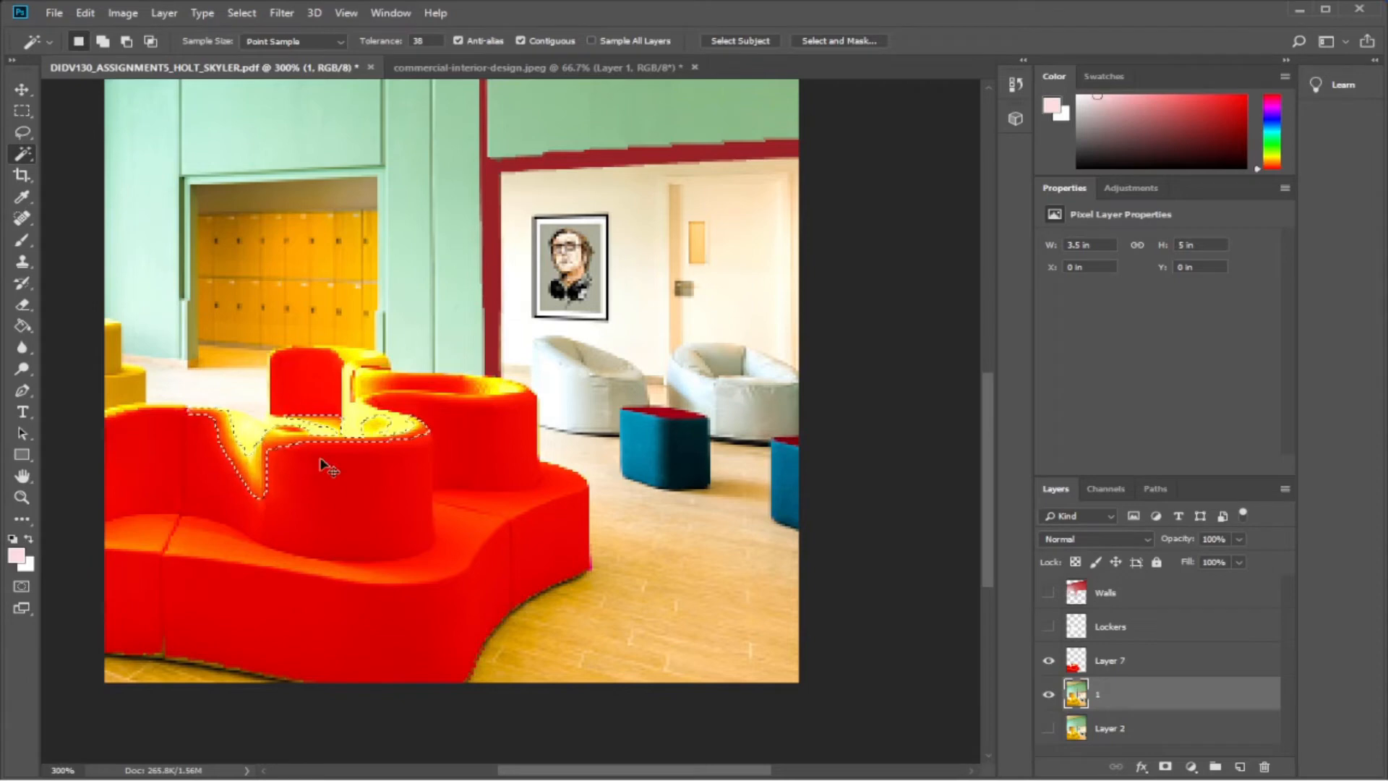
{"action": "key", "text": "ctrl+j"}
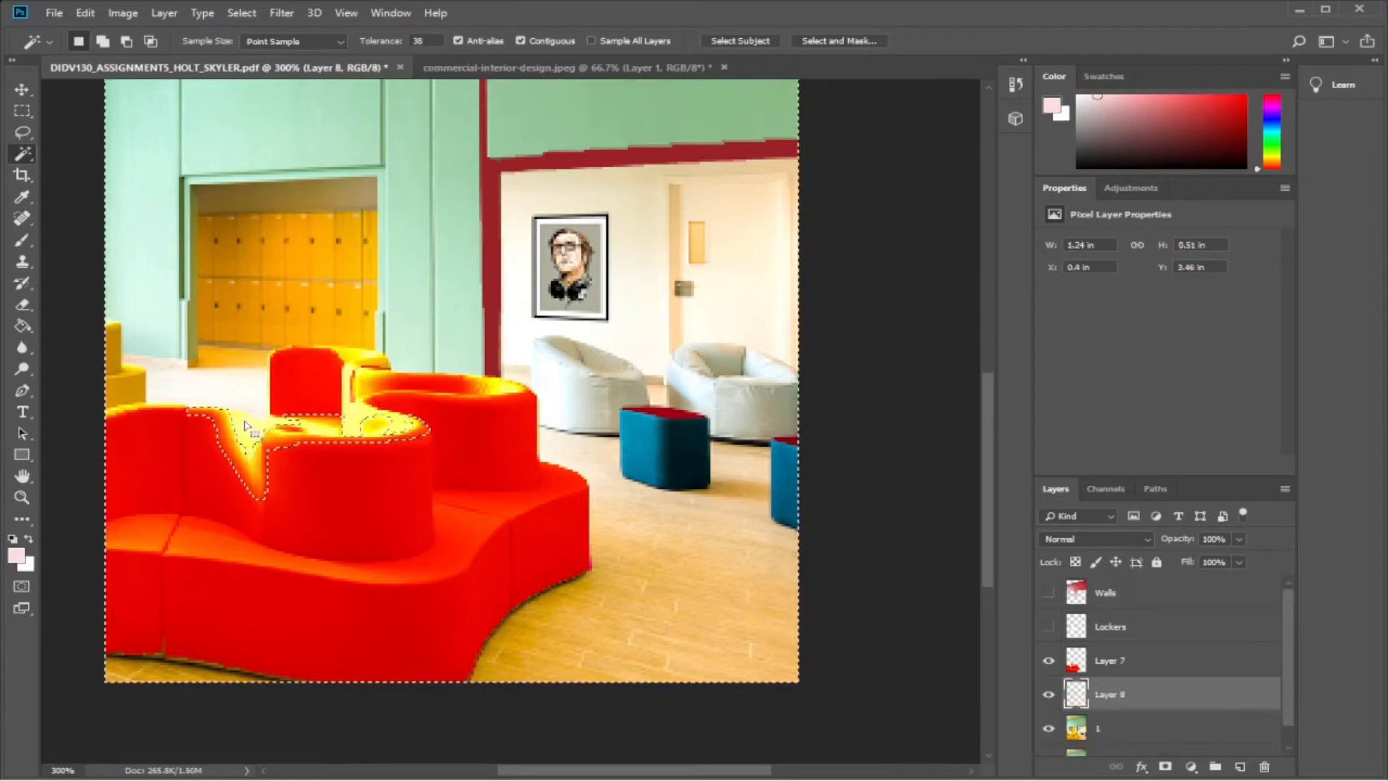
Copy the pale yellow strip between the front and rear backrests from layer 1 onto a new layer.
{"action": "key", "text": "alt+bracketleft"}
{"action": "key", "text": "ctrl+d"}
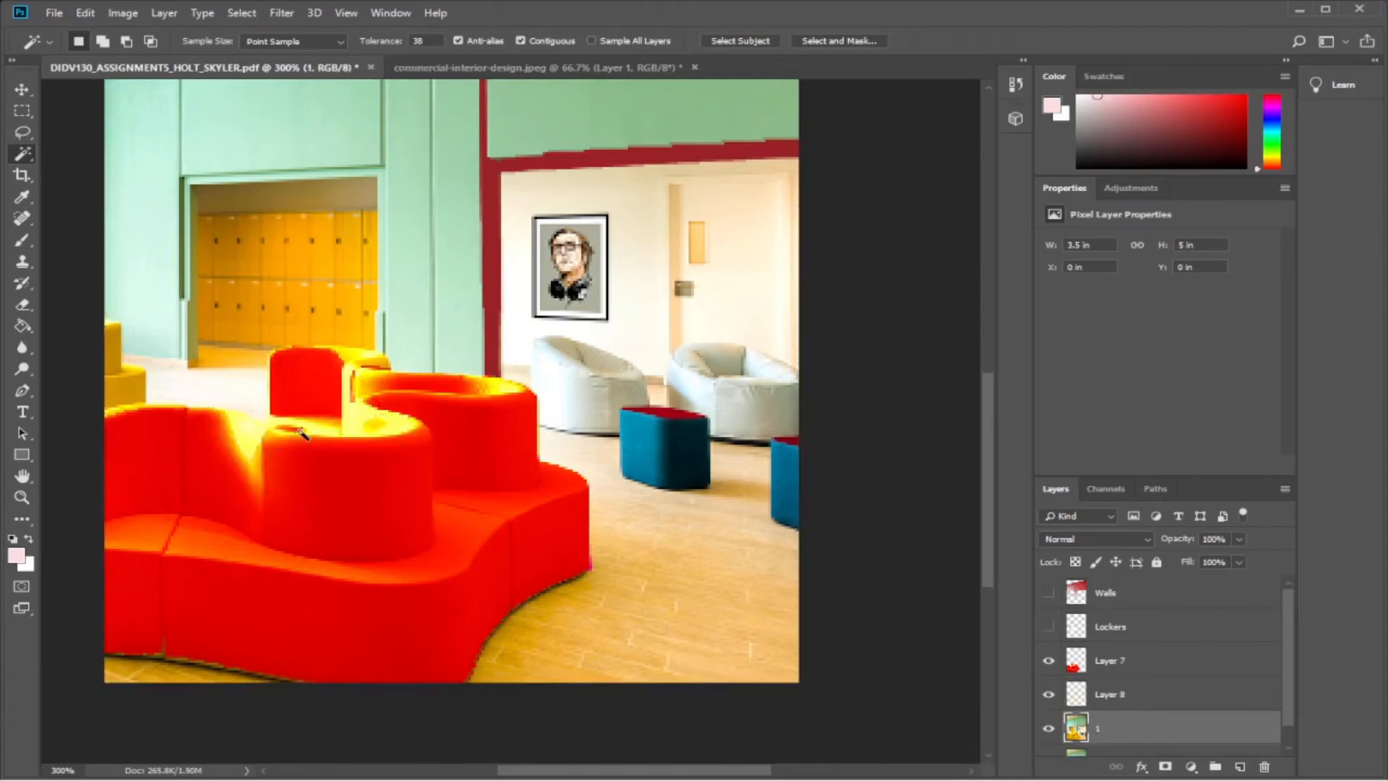
{"action": "left_click", "coordinate": [345, 412]}
{"action": "left_click", "coordinate": [358, 419], "text": "shift"}
{"action": "key", "text": "ctrl+j"}
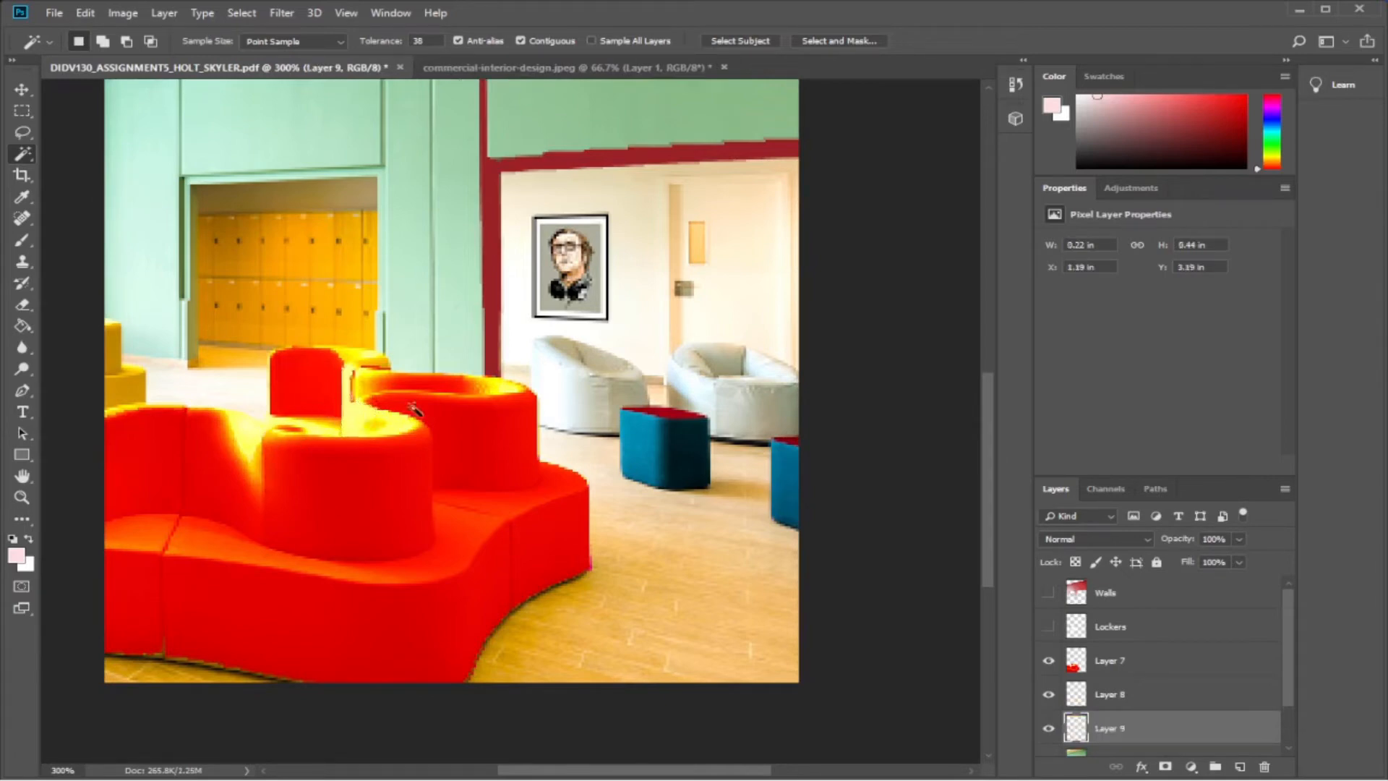
Copy the yellow rim highlight of the rear curved backrest from layer 1 onto a new layer, and make layer 1 active again.
{"action": "left_click", "coordinate": [506, 394]}
{"action": "scroll", "coordinate": [1151, 683], "scroll_direction": "down", "scroll_amount": 1}
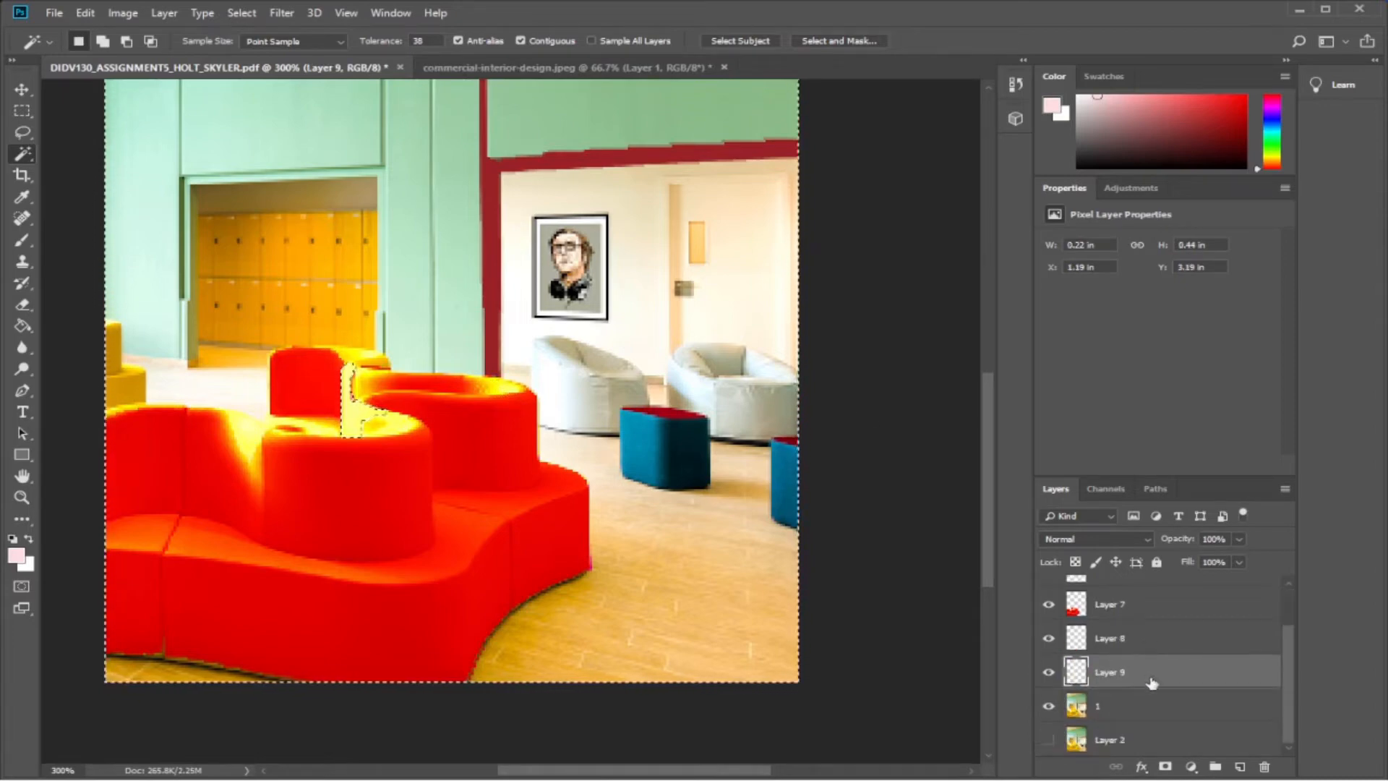
{"action": "left_click", "coordinate": [1151, 705]}
{"action": "key", "text": "ctrl+d"}
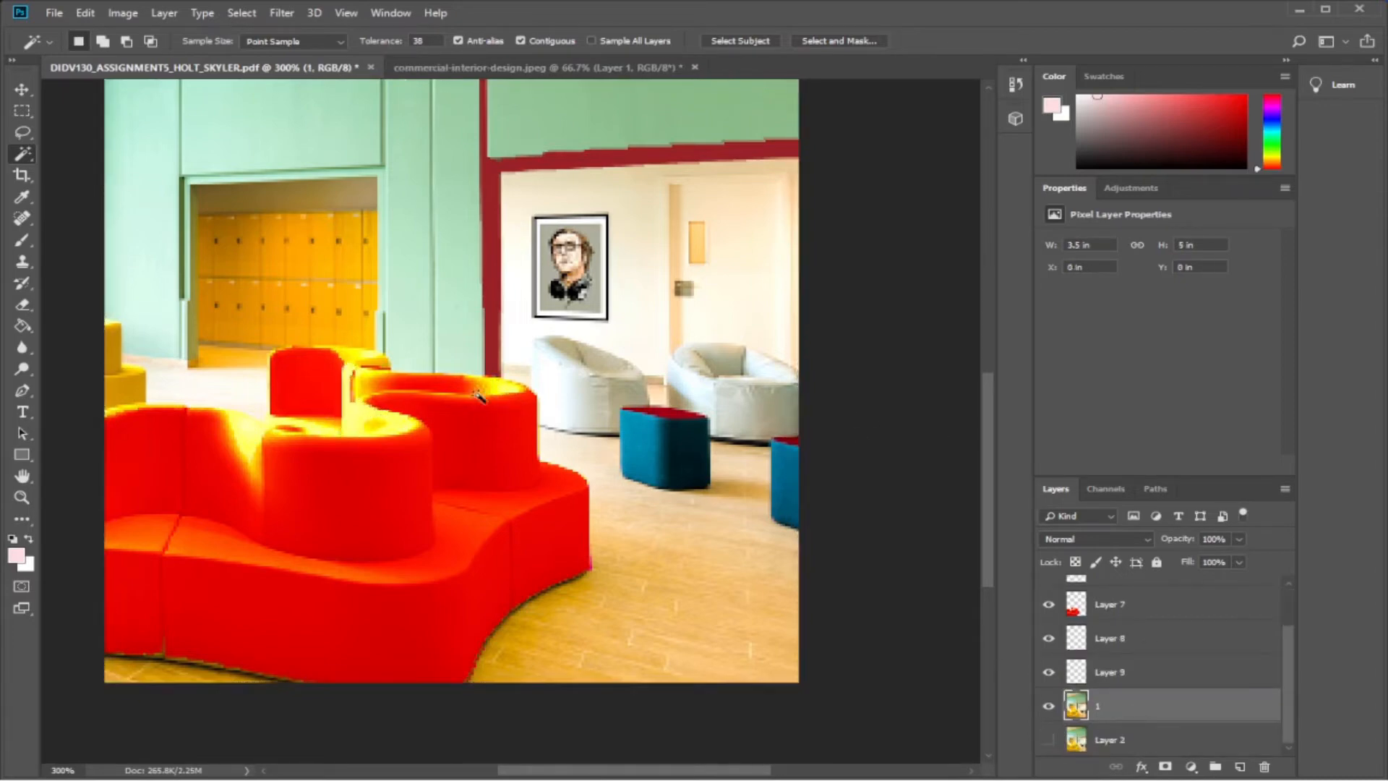
{"action": "left_click", "coordinate": [478, 394]}
{"action": "key", "text": "ctrl+j"}
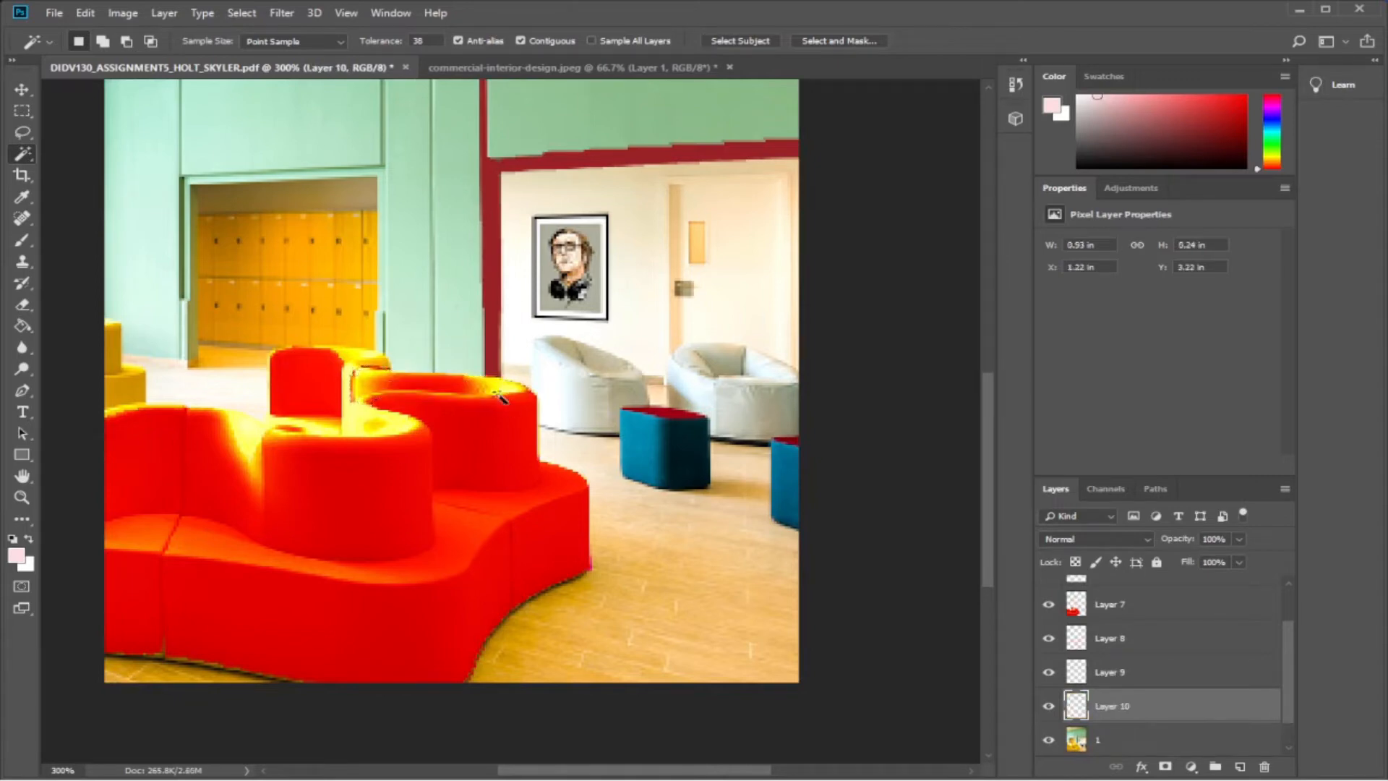
{"action": "scroll", "coordinate": [1256, 712], "scroll_direction": "down", "scroll_amount": 1}
{"action": "left_click", "coordinate": [1256, 708]}
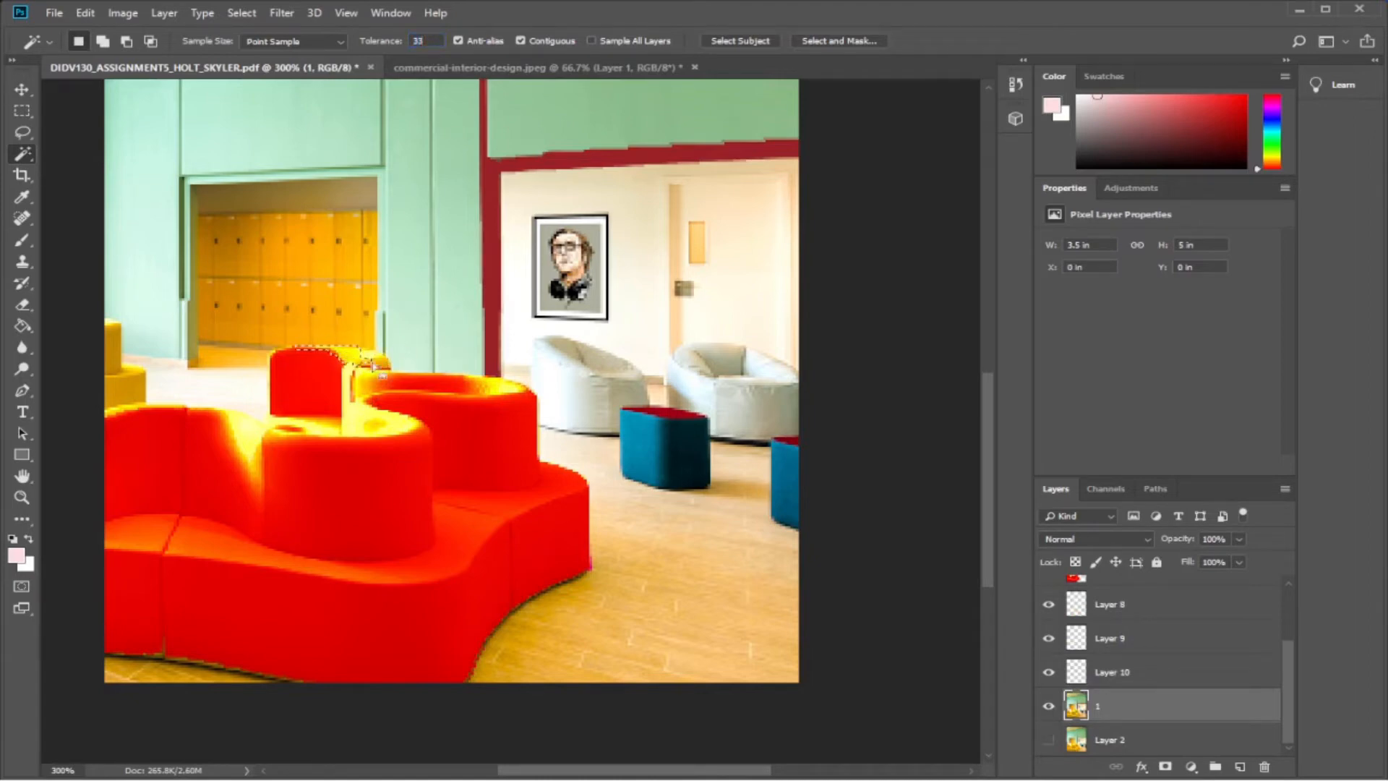
Try different Magic Wand tolerances, including 37, to select the rearmost backrest's yellow top edge without the lockers at 500% zoom.
{"action": "left_click", "coordinate": [432, 40]}
{"action": "scroll", "coordinate": [432, 40], "scroll_direction": "up", "scroll_amount": 1}
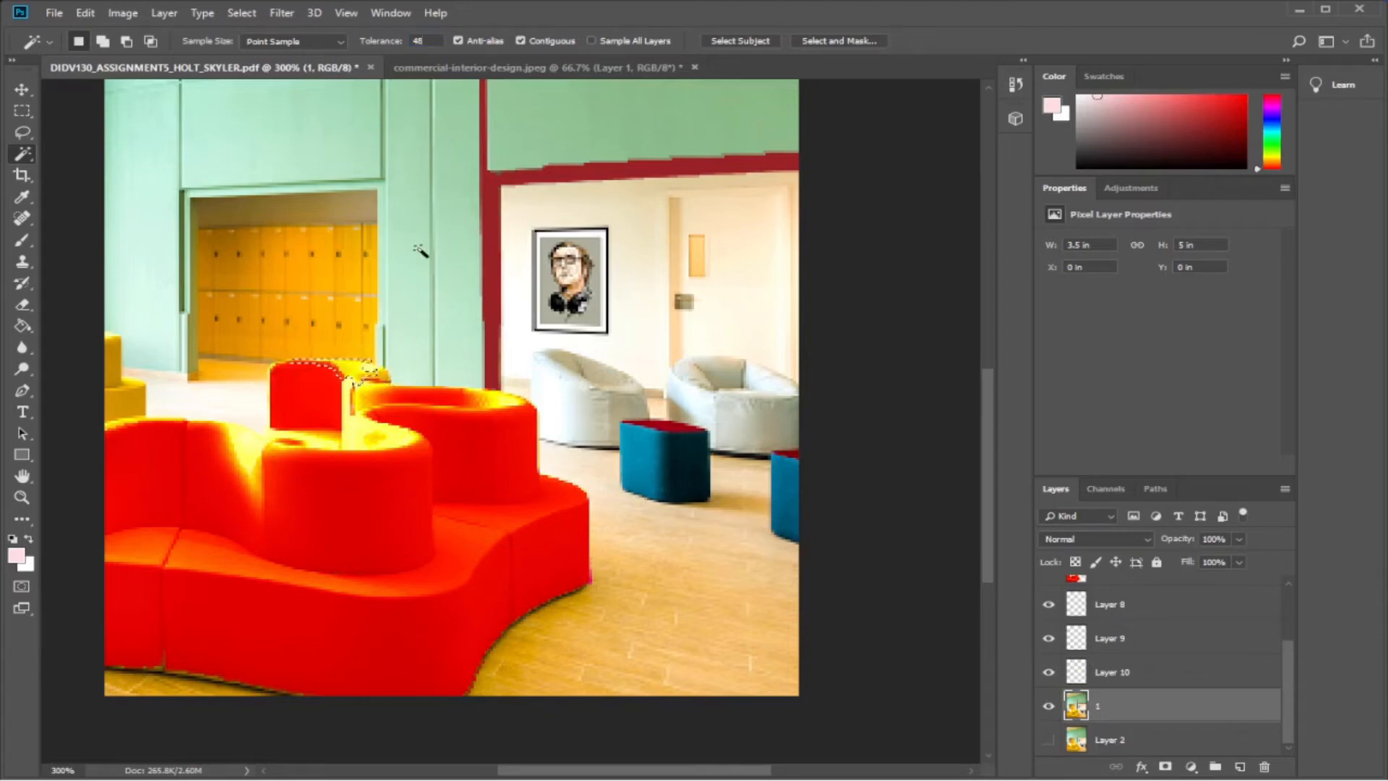
{"action": "scroll", "coordinate": [451, 390], "scroll_direction": "down", "scroll_amount": 3}
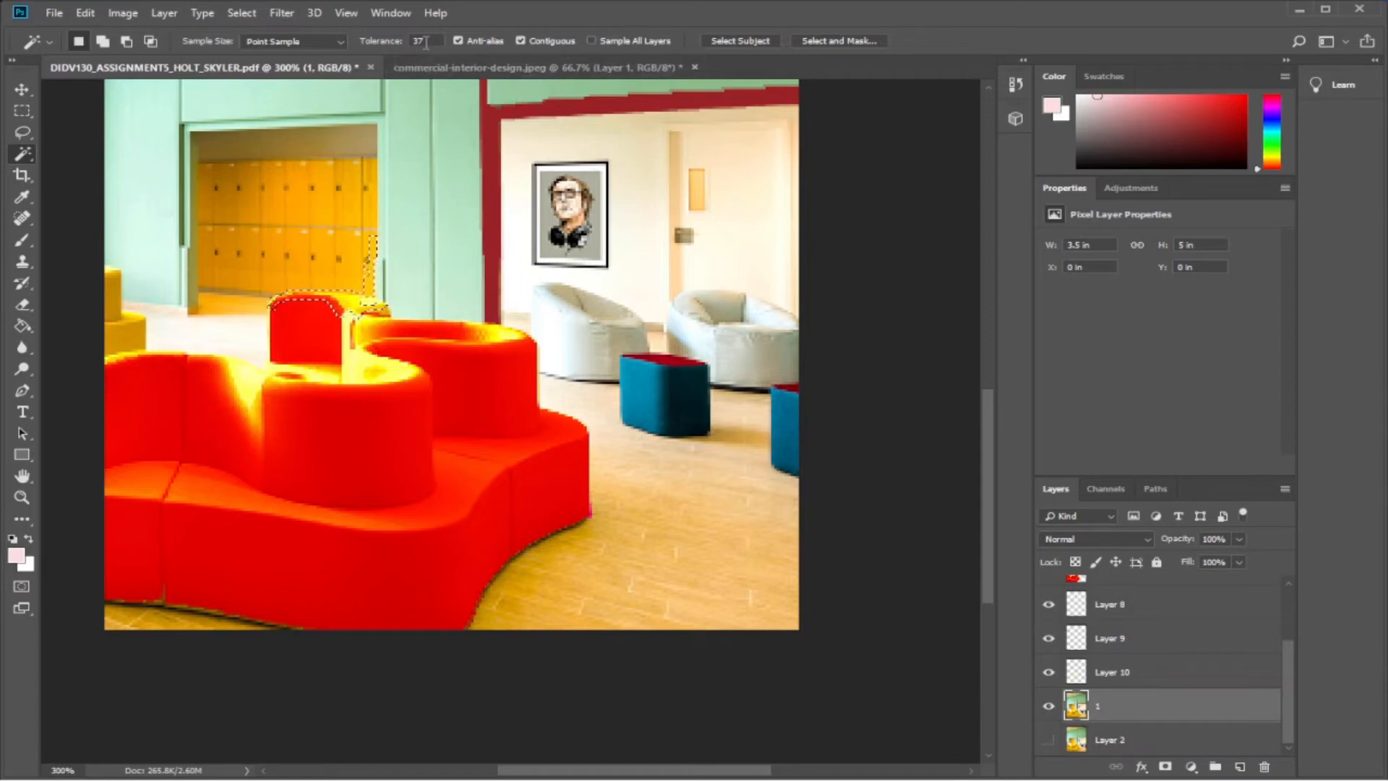
{"action": "left_click", "coordinate": [22, 497]}
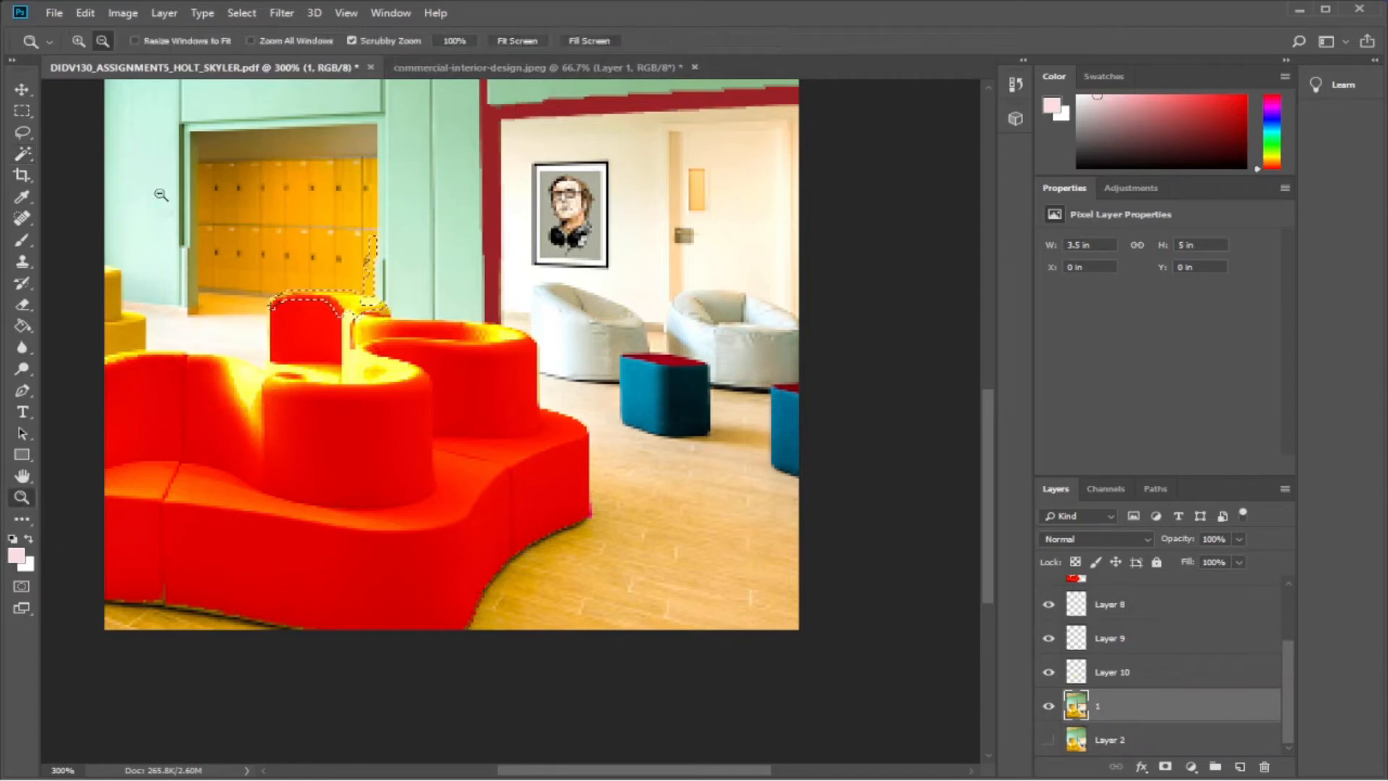
{"action": "left_click", "coordinate": [80, 42]}
{"action": "left_click", "coordinate": [315, 343]}
{"action": "left_click", "coordinate": [322, 318]}
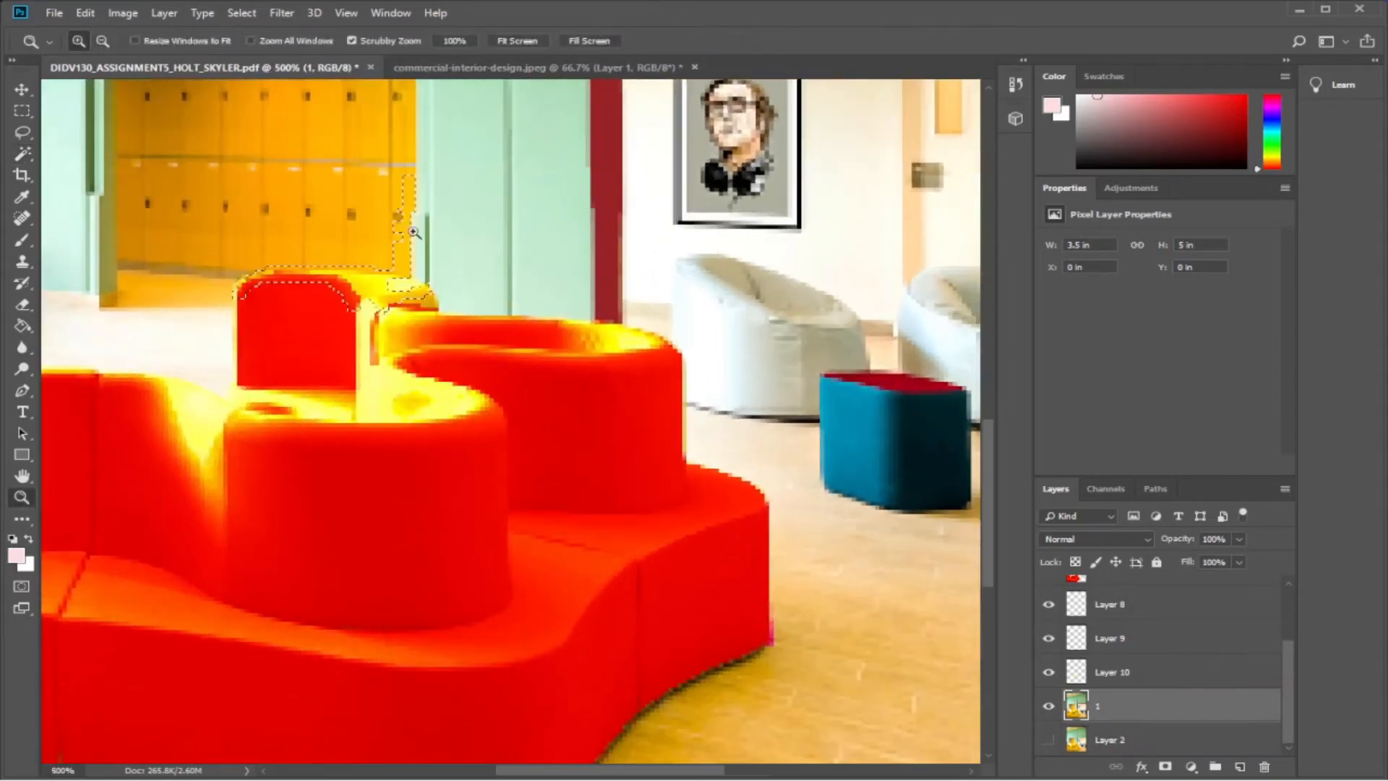
{"action": "left_click", "coordinate": [21, 153]}
{"action": "left_click", "coordinate": [428, 301]}
{"action": "left_click", "coordinate": [368, 284]}
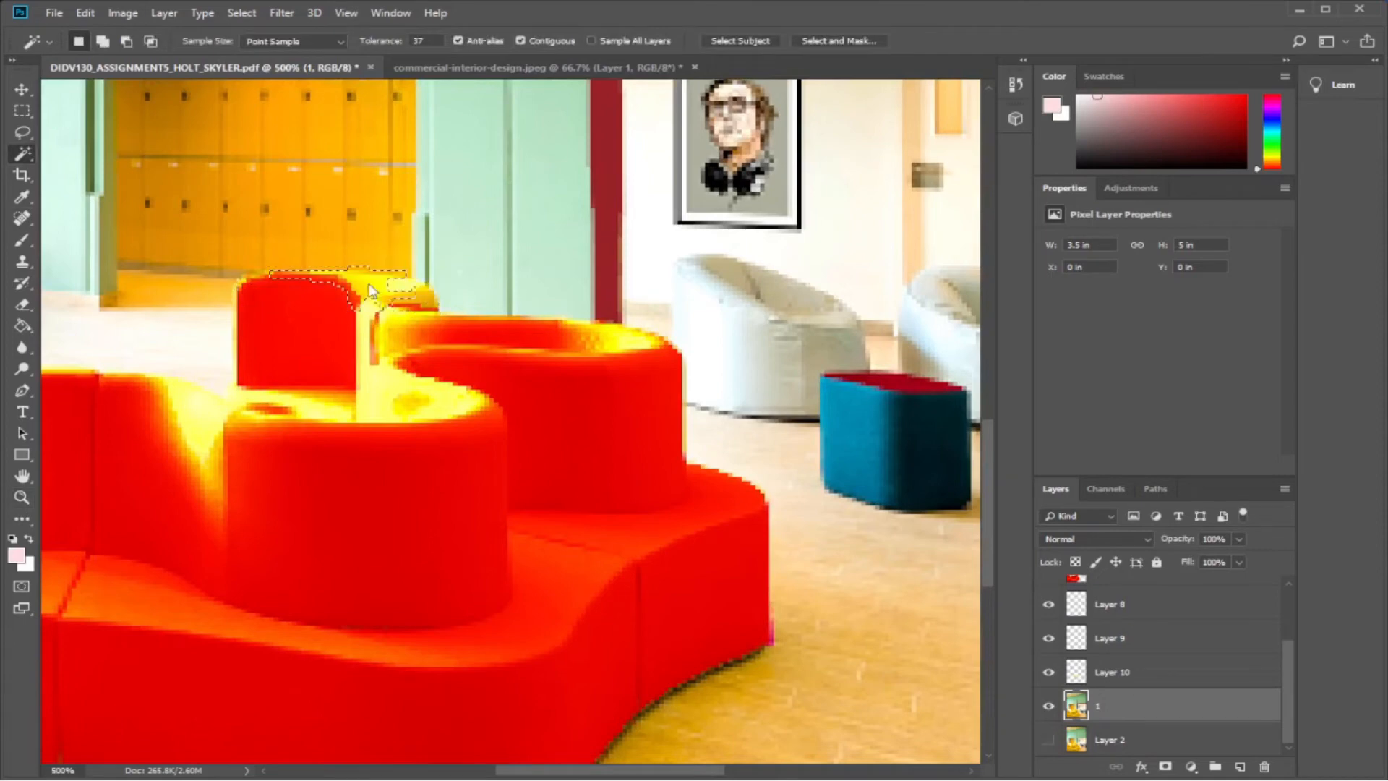
{"action": "left_click", "coordinate": [436, 44]}
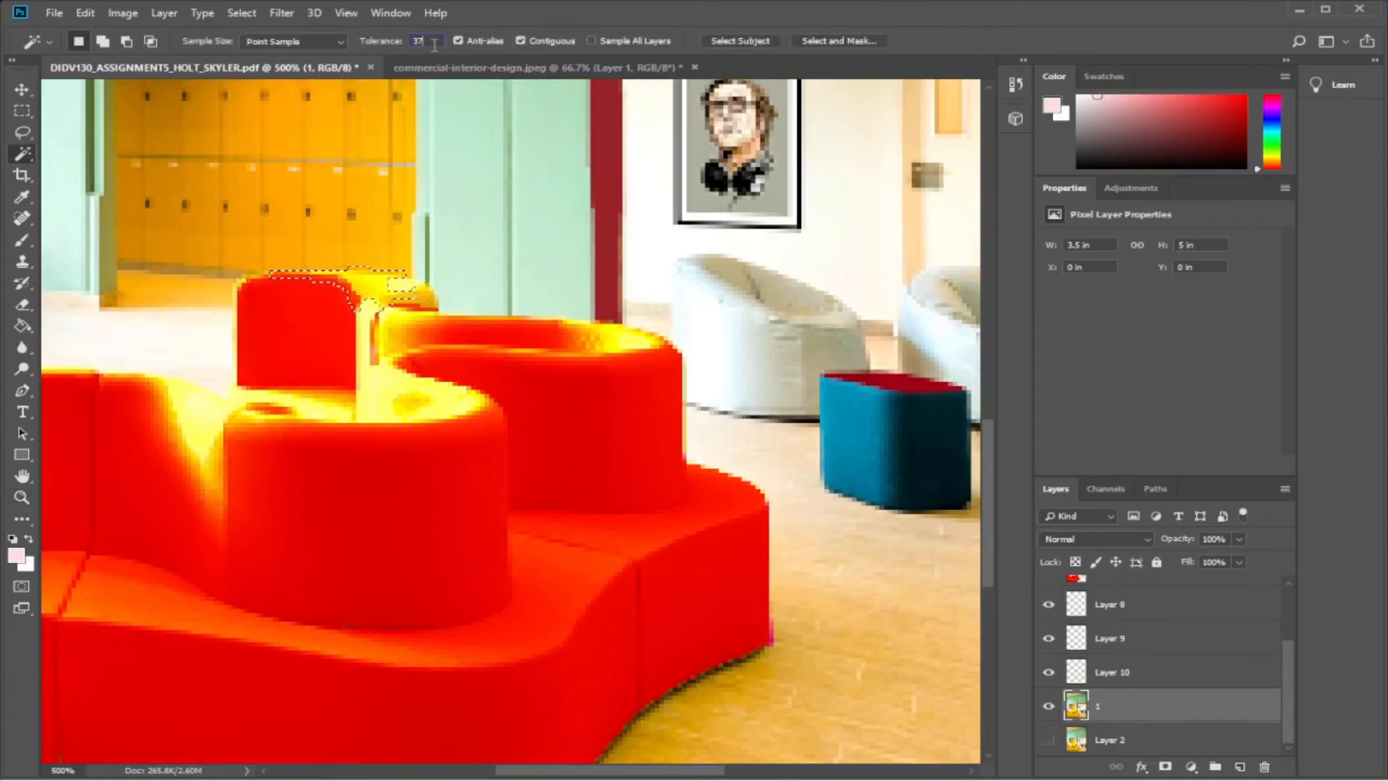
{"action": "left_click", "coordinate": [401, 289]}
{"action": "left_click", "coordinate": [412, 290]}
Set the Magic Wand tolerance to 24 and copy the rearmost backrest's yellow top edge onto a new layer.
{"action": "left_click", "coordinate": [426, 41]}
{"action": "type", "text": "24"}
{"action": "left_click", "coordinate": [377, 293]}
{"action": "key", "text": "ctrl+j"}
{"action": "key", "text": "ctrl+z"}
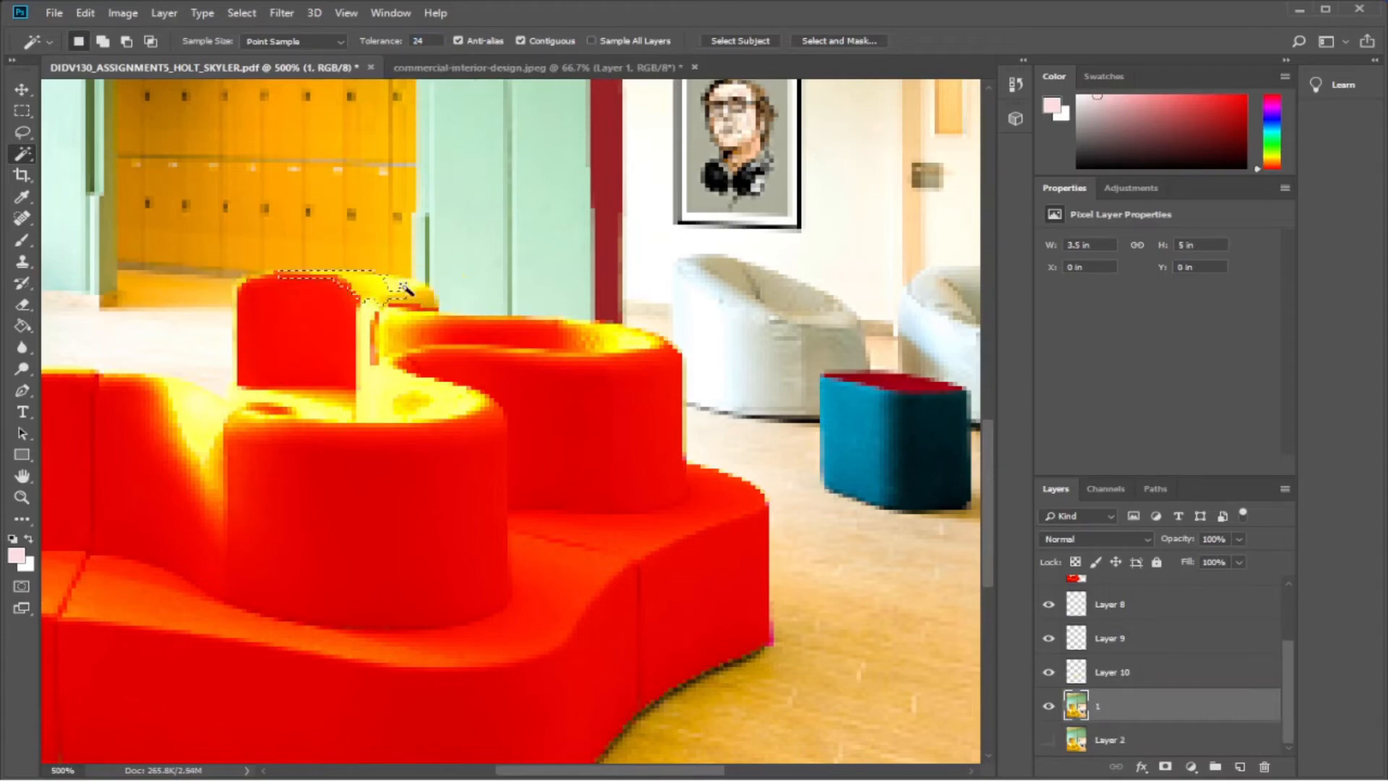
{"action": "key", "text": "ctrl+j"}
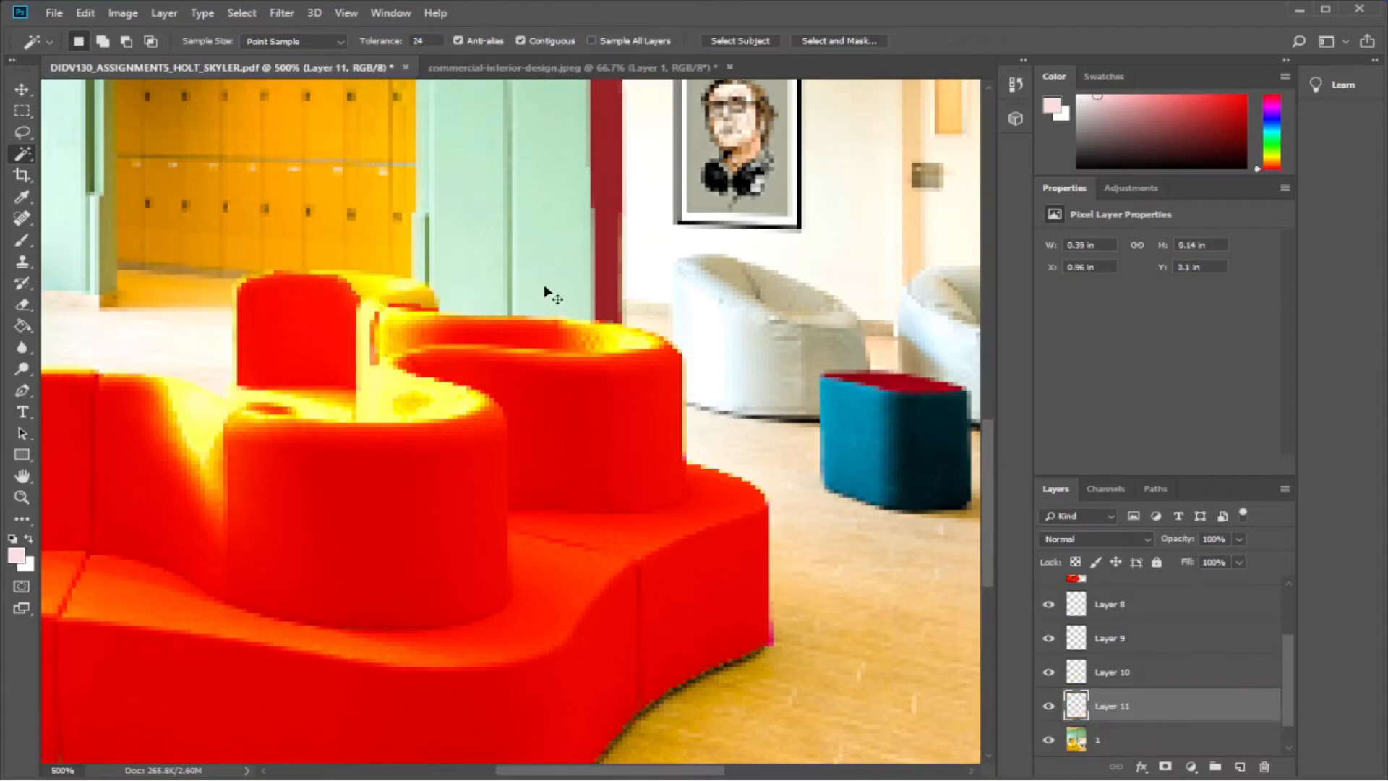
Copy the small pale patch at the end of the rearmost backrest's top edge from layer 1 onto a new layer.
{"action": "left_click", "coordinate": [1054, 725]}
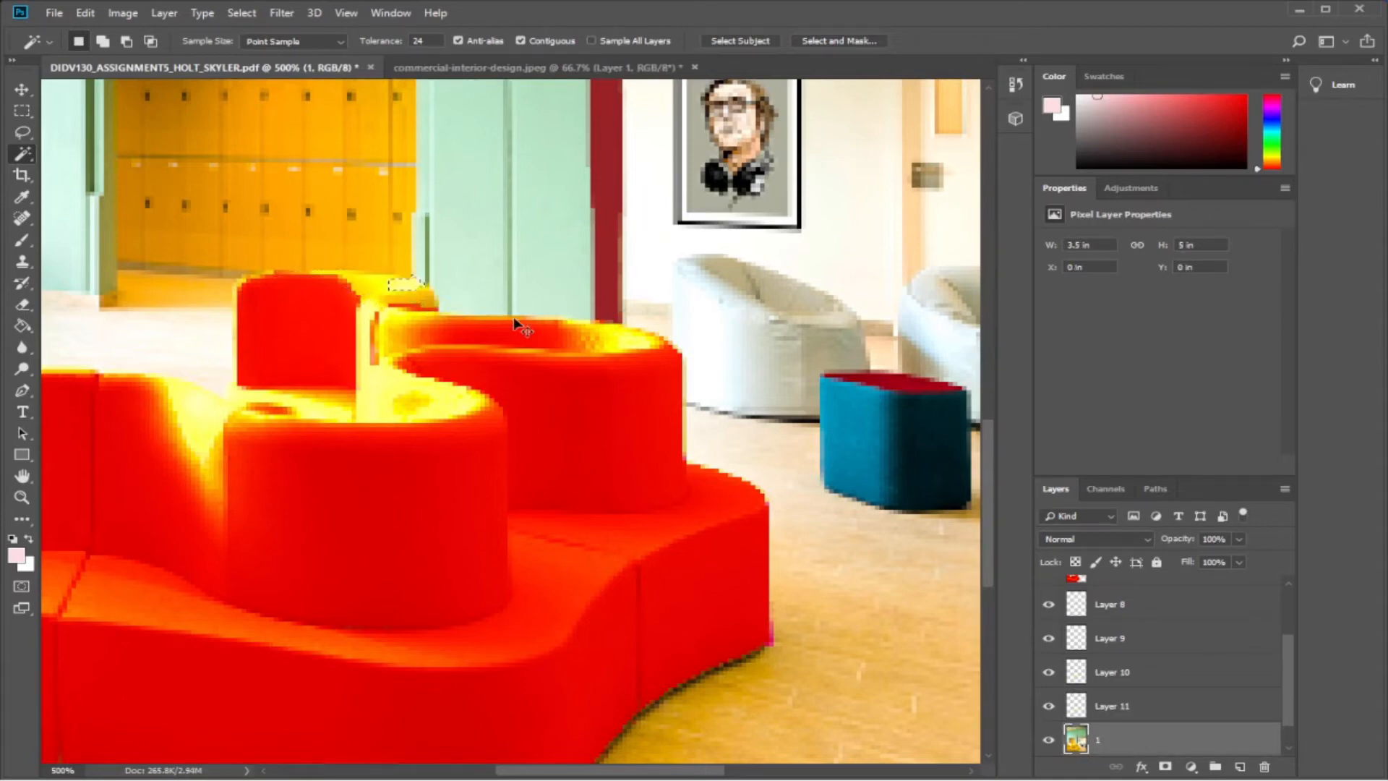
{"action": "key", "text": "ctrl+j"}
{"action": "key", "text": "ctrl+z"}
{"action": "key", "text": "ctrl+j"}
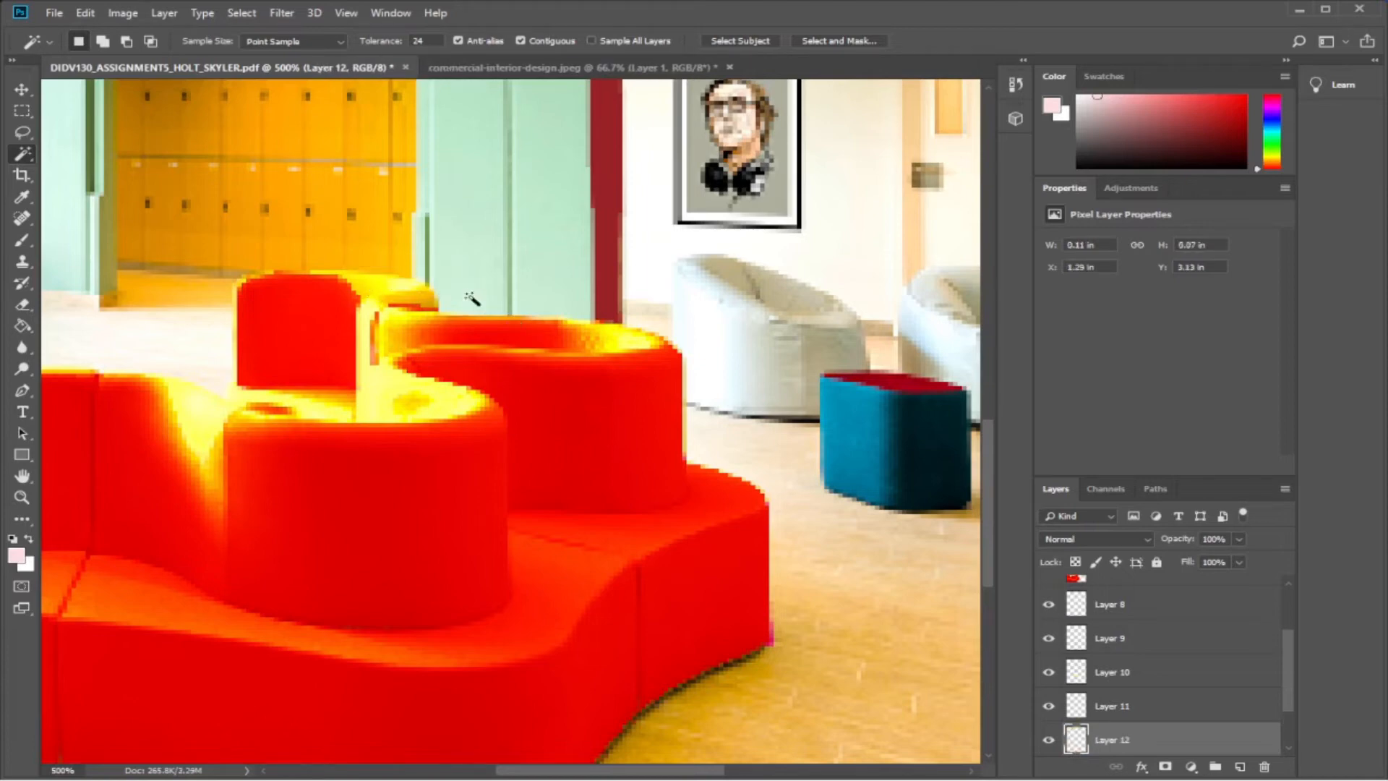
Check the copied highlights' coverage by toggling Layer 7 and layer 1 visibility, then leave both visible and make layer 1 active.
{"action": "scroll", "coordinate": [1096, 663], "scroll_direction": "up", "scroll_amount": 2}
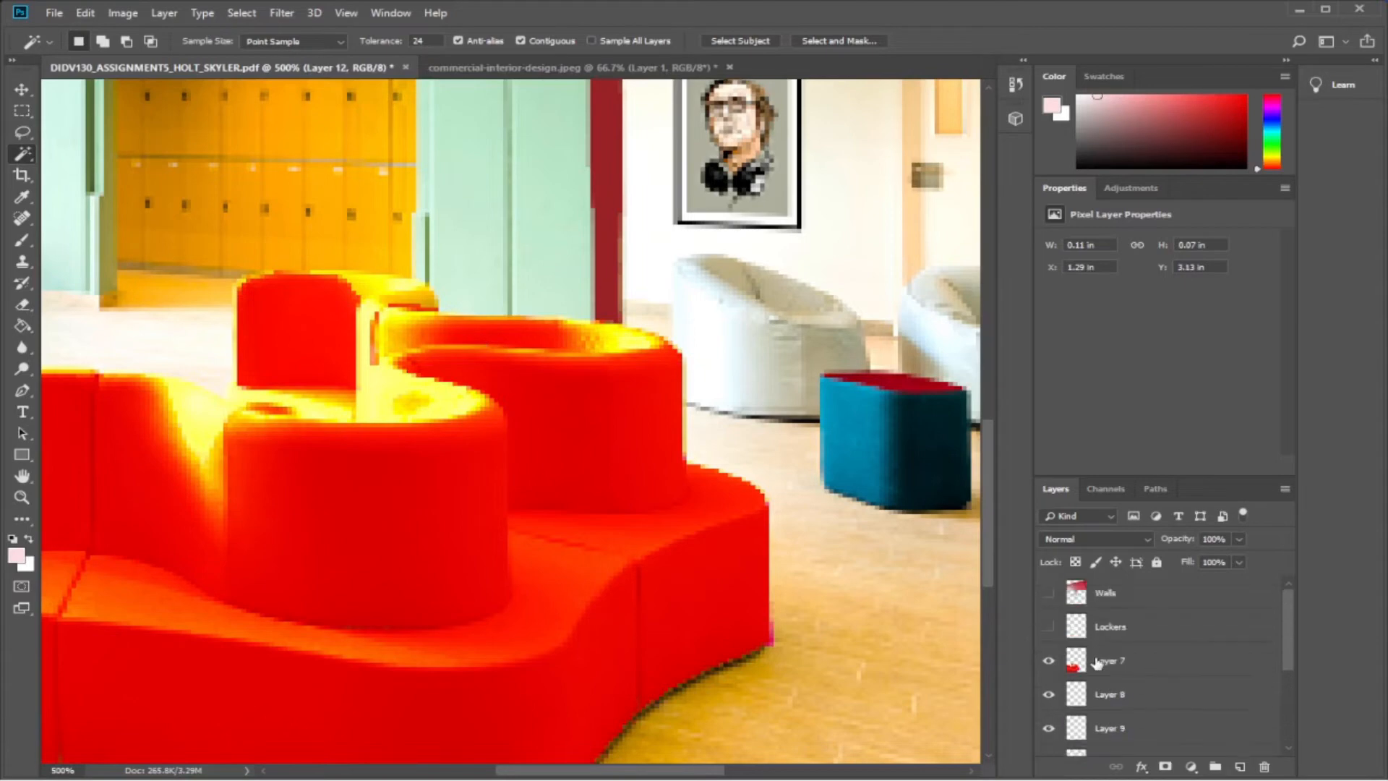
{"action": "left_click", "coordinate": [1049, 660]}
{"action": "scroll", "coordinate": [1051, 662], "scroll_direction": "down", "scroll_amount": 5}
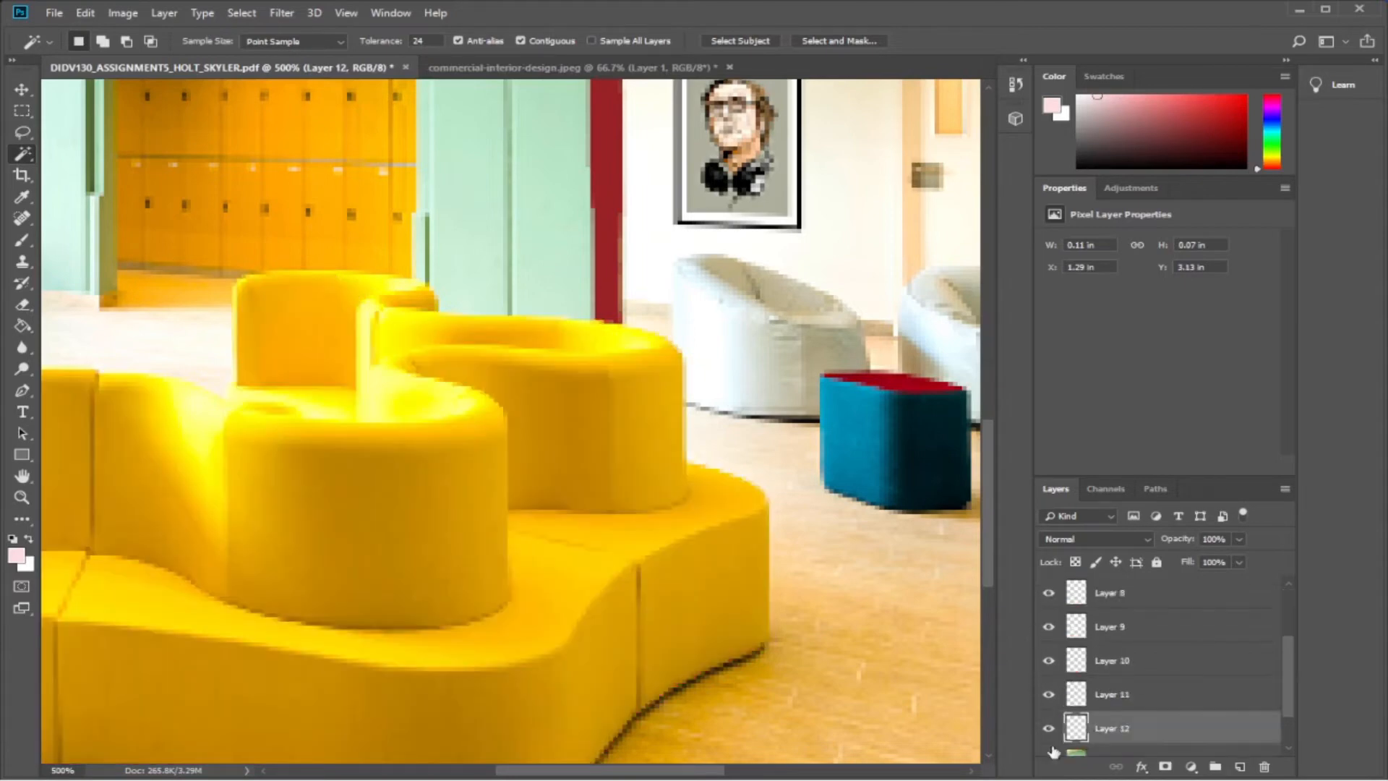
{"action": "left_click", "coordinate": [1050, 711]}
{"action": "scroll", "coordinate": [1087, 618], "scroll_direction": "up", "scroll_amount": 4}
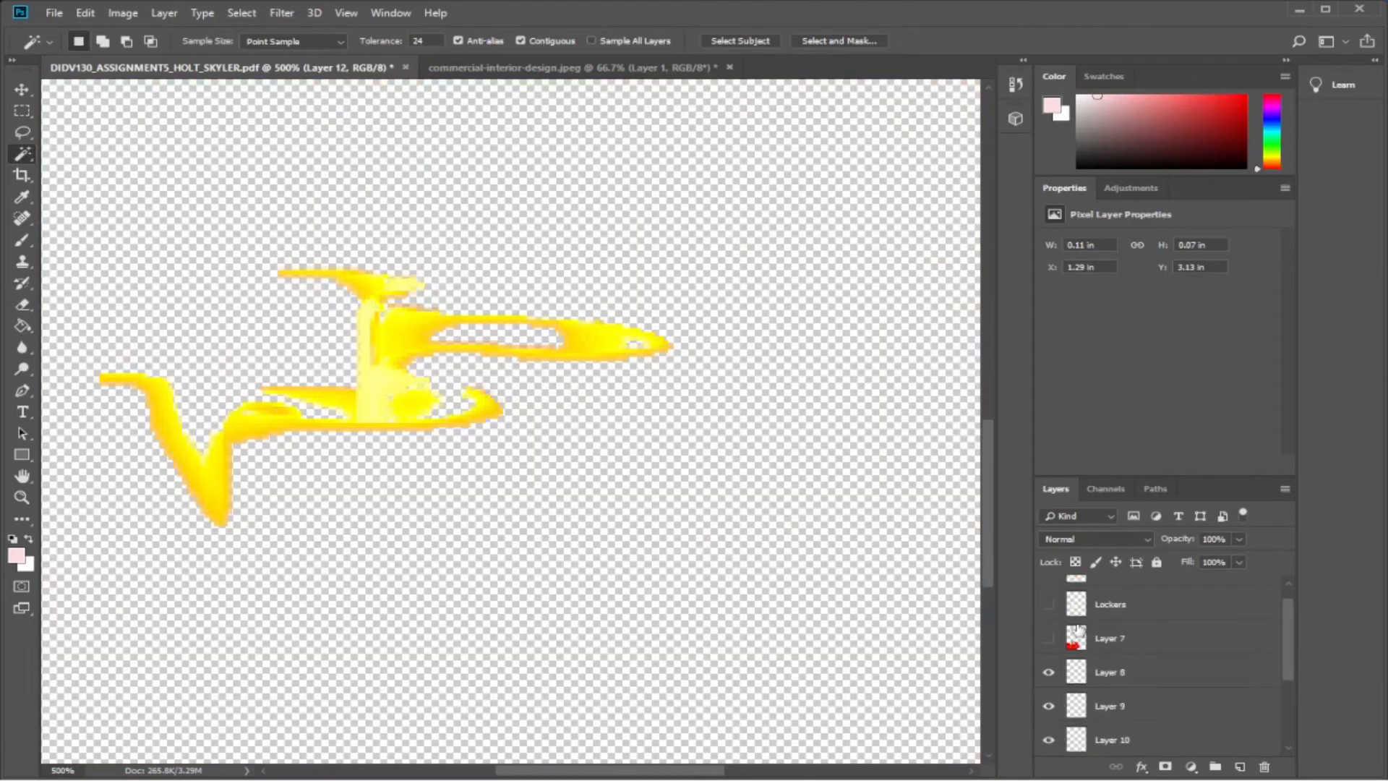
{"action": "left_click", "coordinate": [1052, 639]}
{"action": "left_click", "coordinate": [1053, 639]}
{"action": "left_click", "coordinate": [1052, 639]}
{"action": "left_click", "coordinate": [1051, 639]}
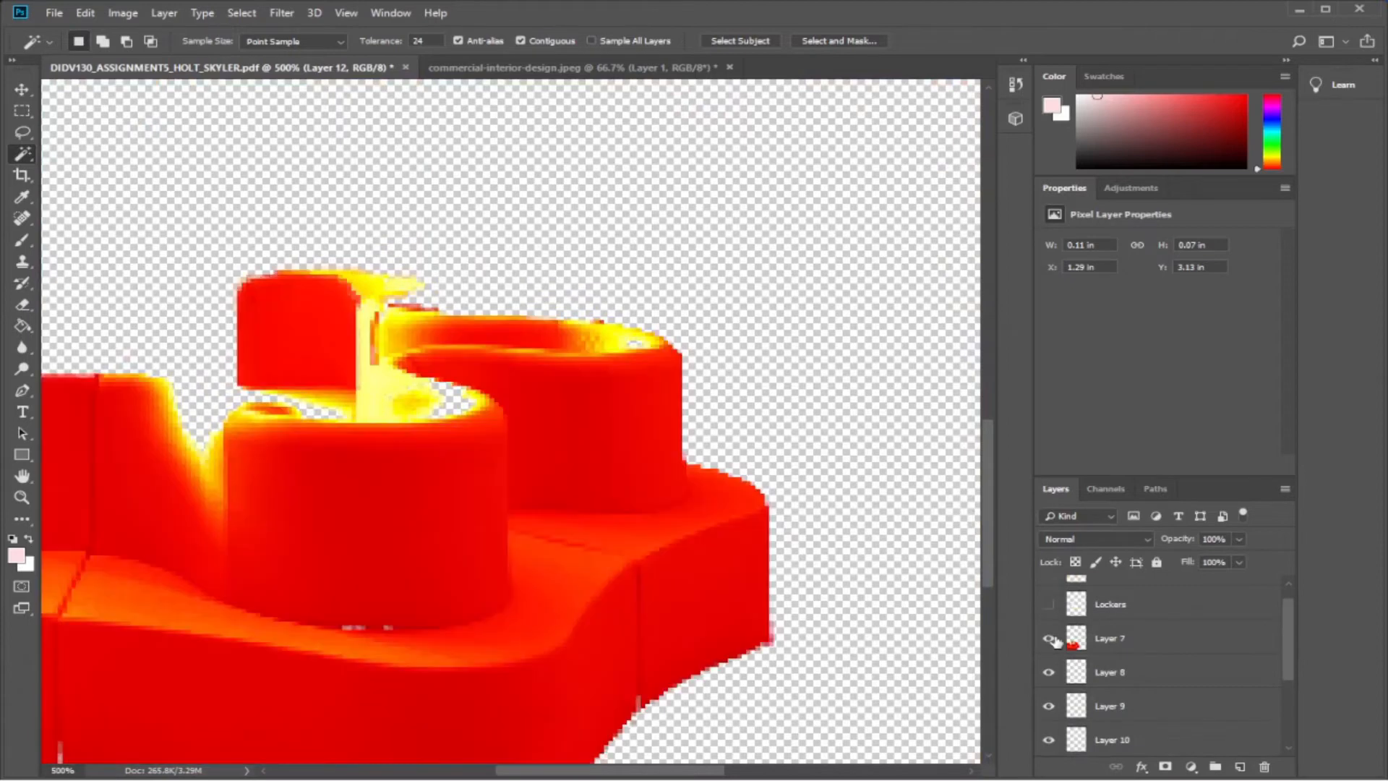
{"action": "left_click", "coordinate": [1051, 639]}
{"action": "scroll", "coordinate": [1040, 672], "scroll_direction": "down", "scroll_amount": 2}
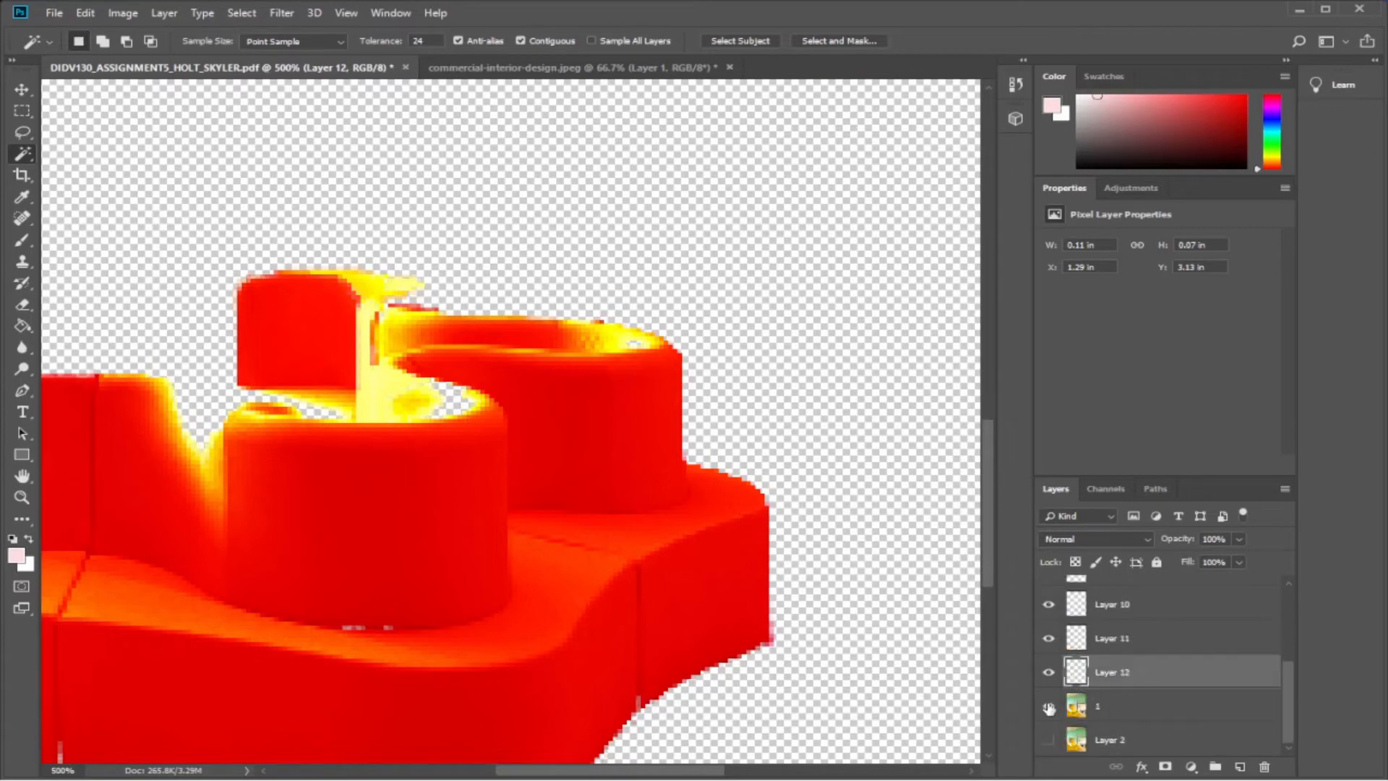
{"action": "left_click", "coordinate": [1049, 707]}
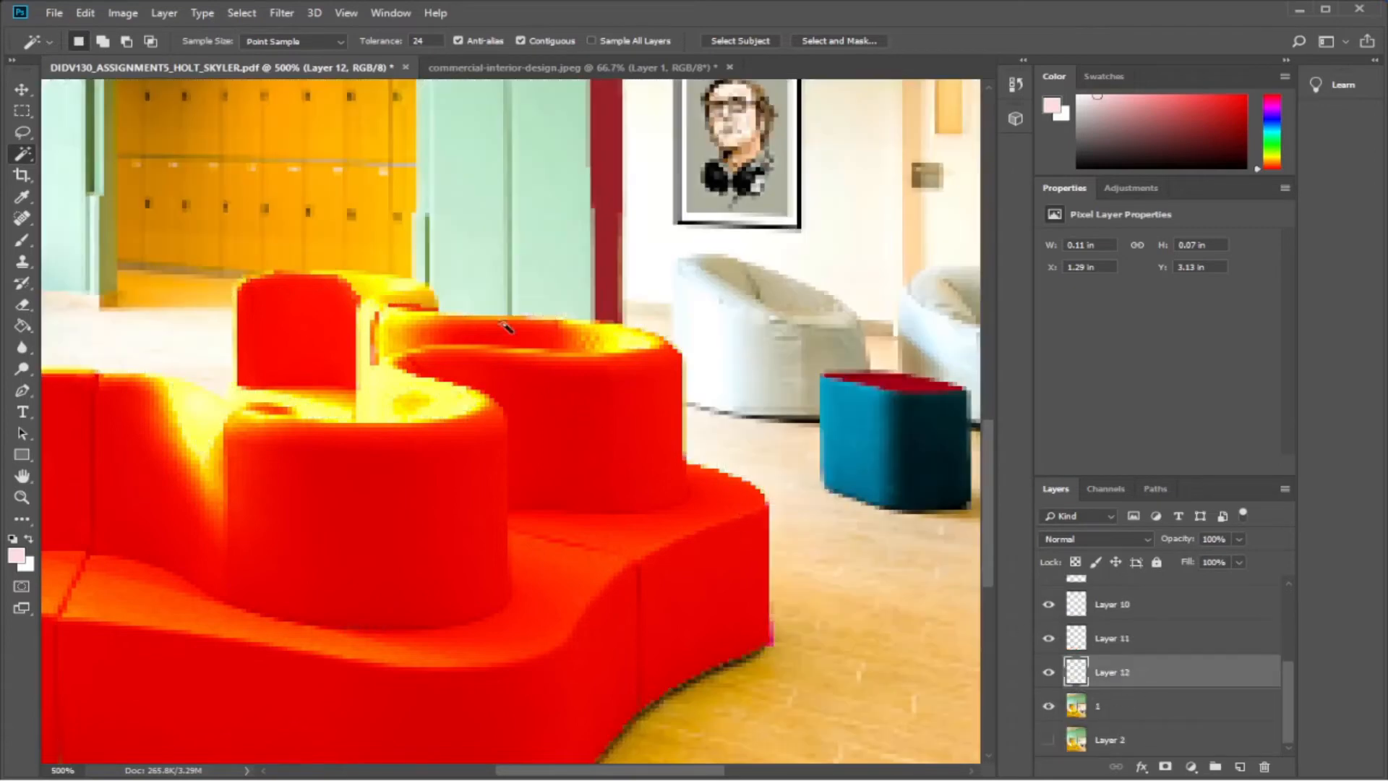
{"action": "left_click", "coordinate": [1114, 707]}
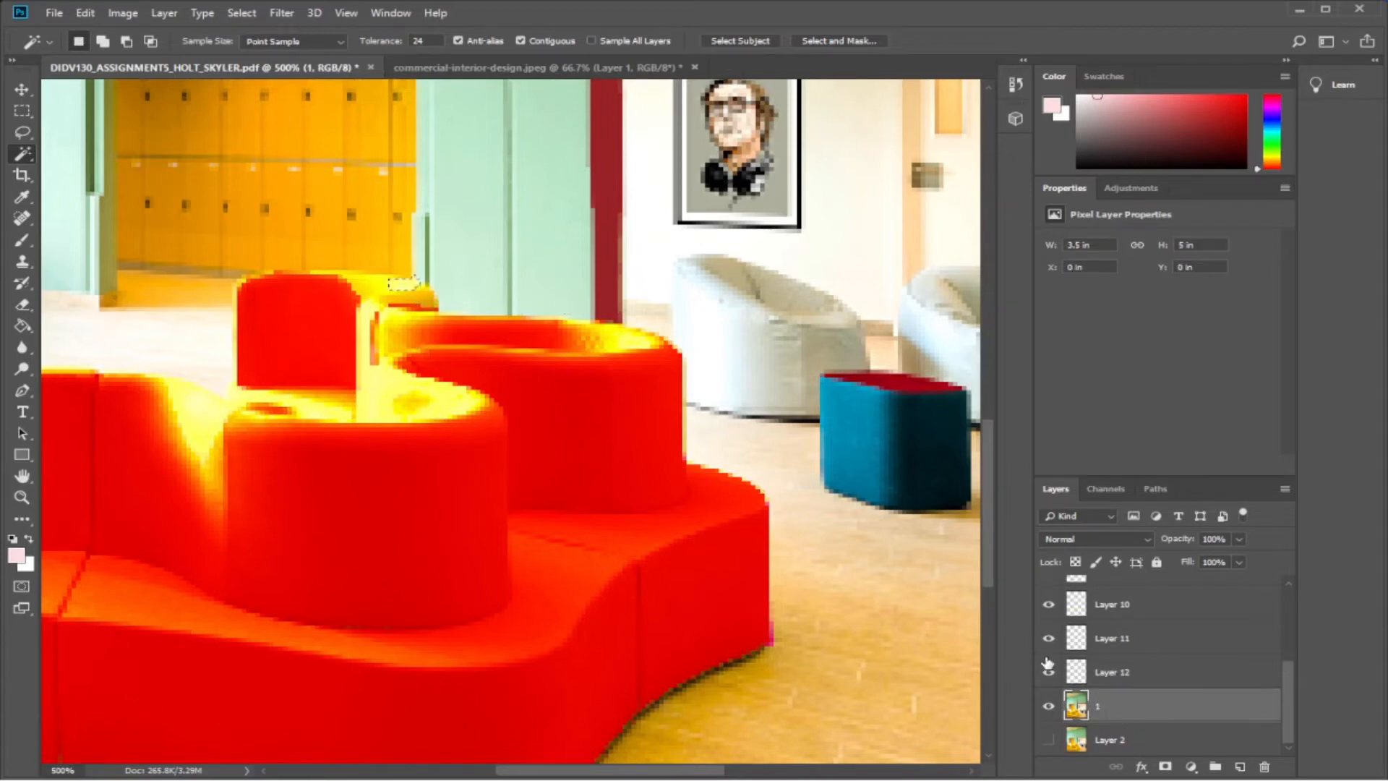
Copy the selected golden patch at the end of the rearmost backrest onto a new layer and check its coverage without layer 1.
{"action": "left_click", "coordinate": [1049, 706]}
{"action": "left_click", "coordinate": [1049, 706]}
{"action": "key", "text": "ctrl+j"}
{"action": "left_click", "coordinate": [1049, 740]}
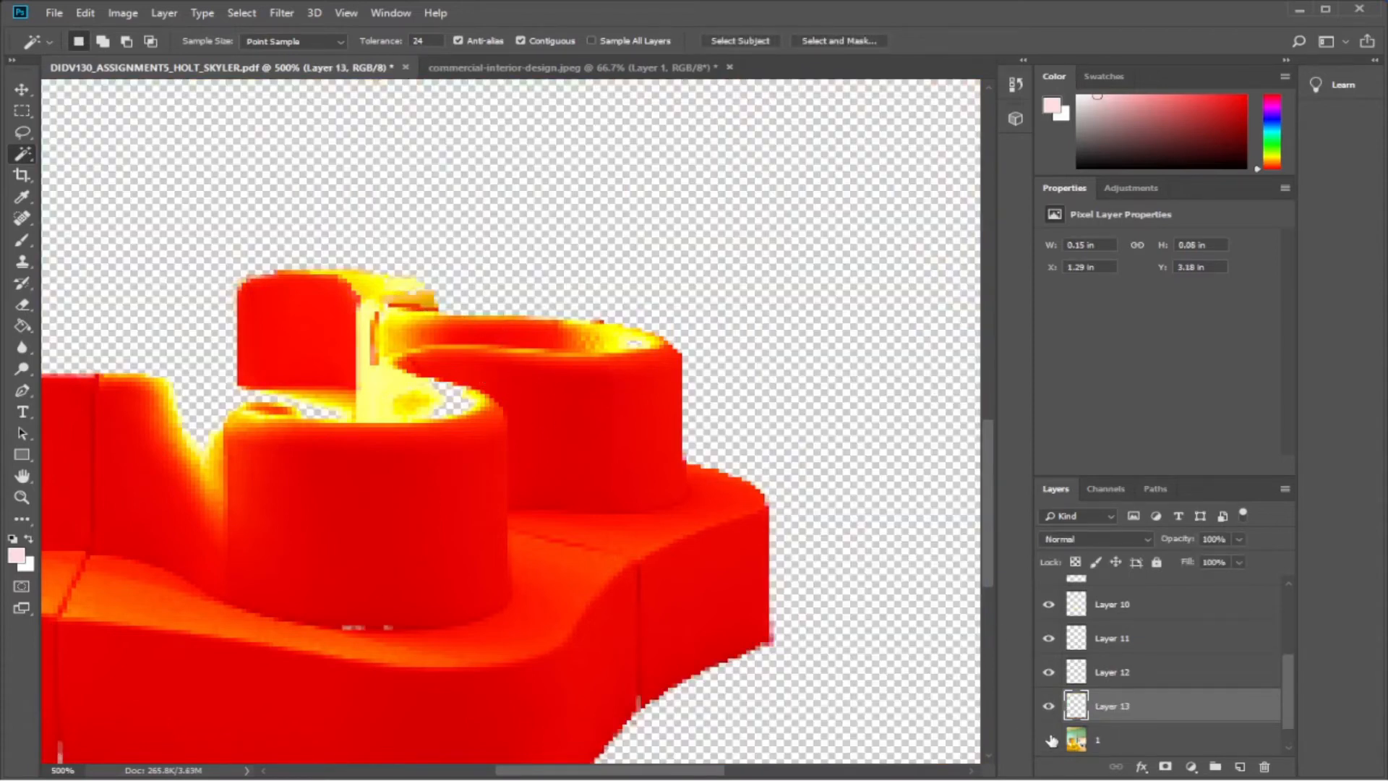
{"action": "left_click", "coordinate": [1050, 740]}
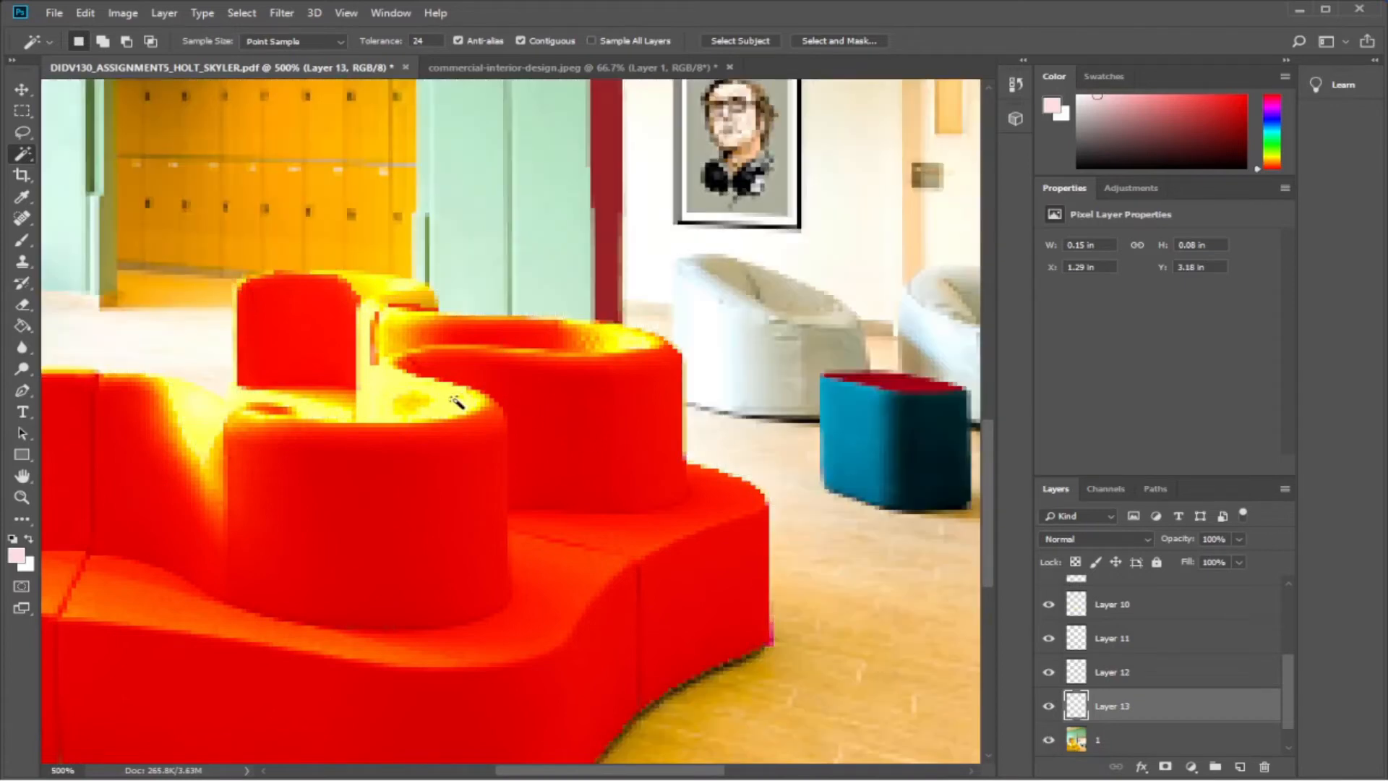
Copy the pale highlight patch inside the front rounded backrest's rim from layer 1 onto a new layer and check its coverage.
{"action": "left_click", "coordinate": [1116, 745]}
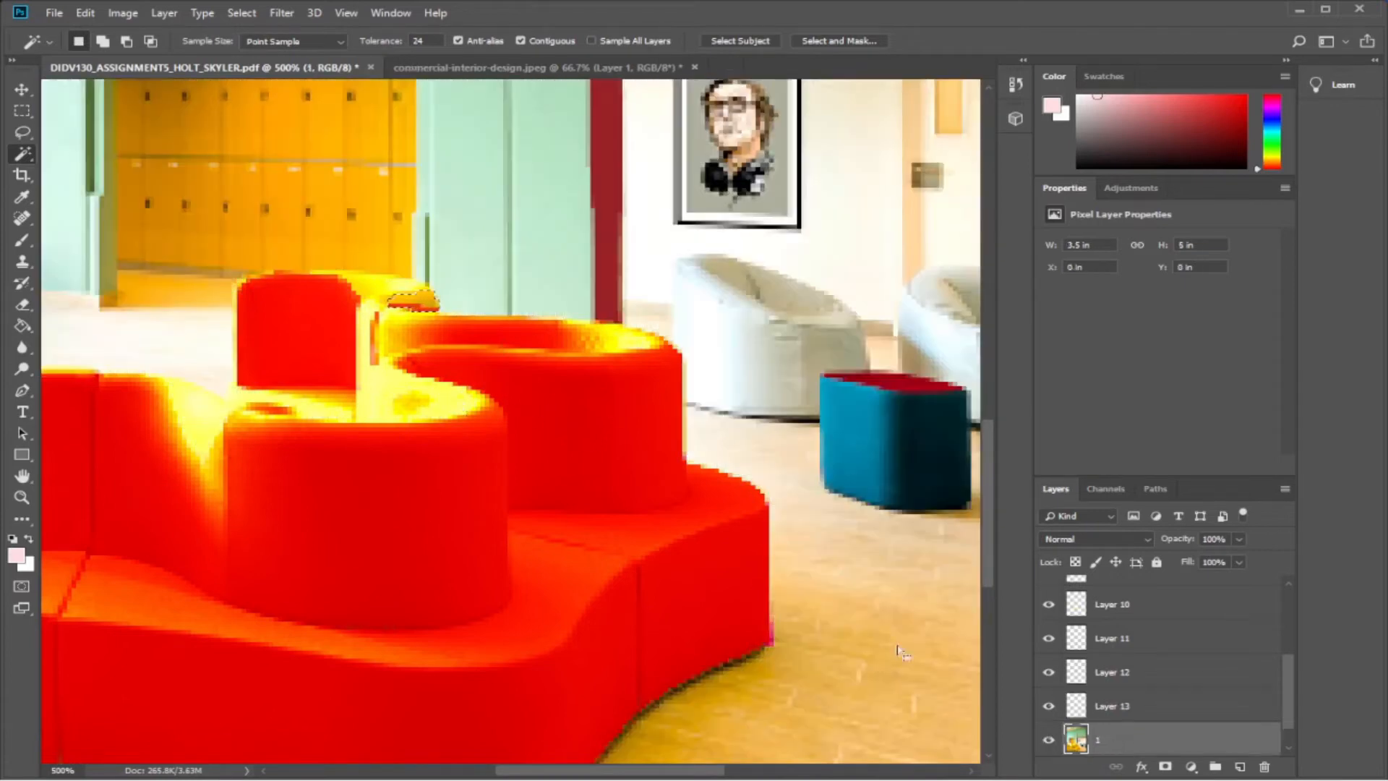
{"action": "left_click", "coordinate": [455, 411]}
{"action": "key", "text": "ctrl+j"}
{"action": "scroll", "coordinate": [1064, 712], "scroll_direction": "down", "scroll_amount": 1}
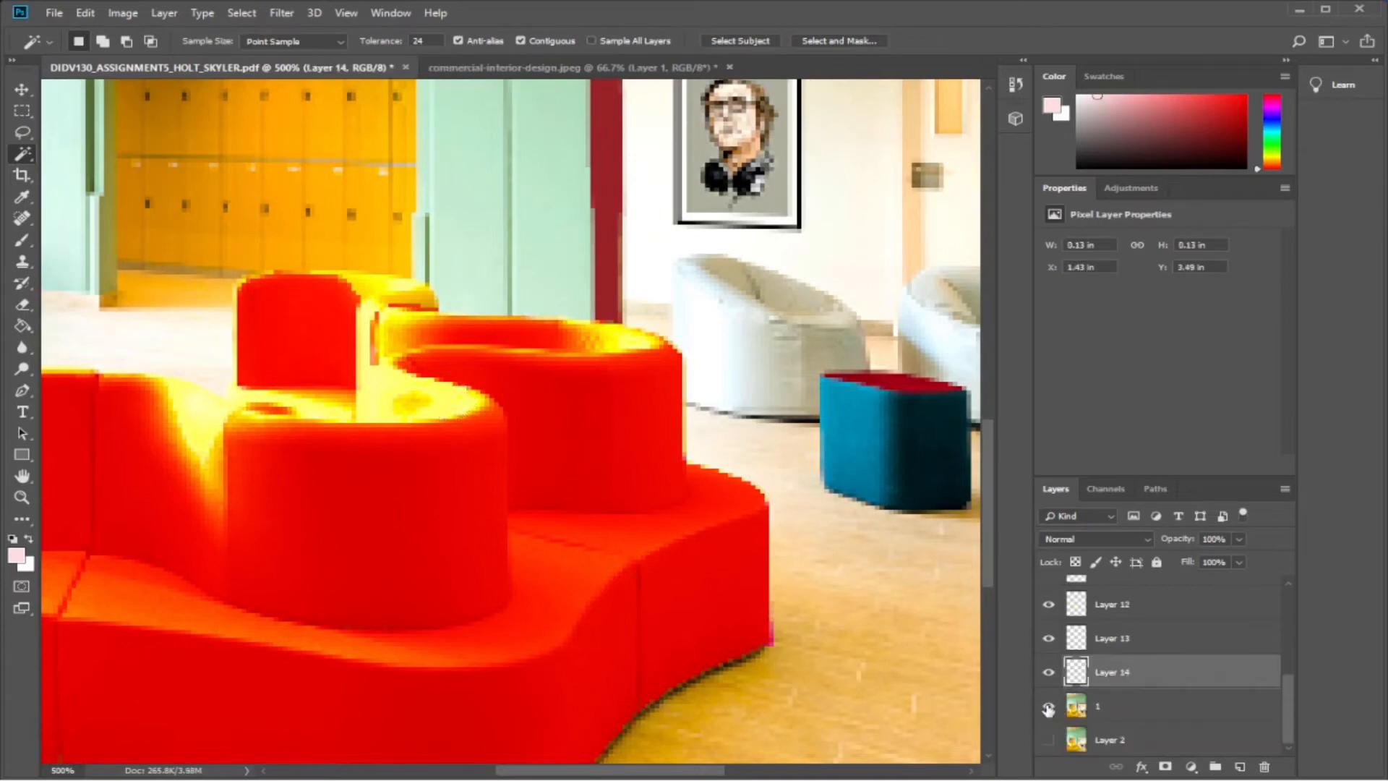
{"action": "left_click", "coordinate": [1048, 707]}
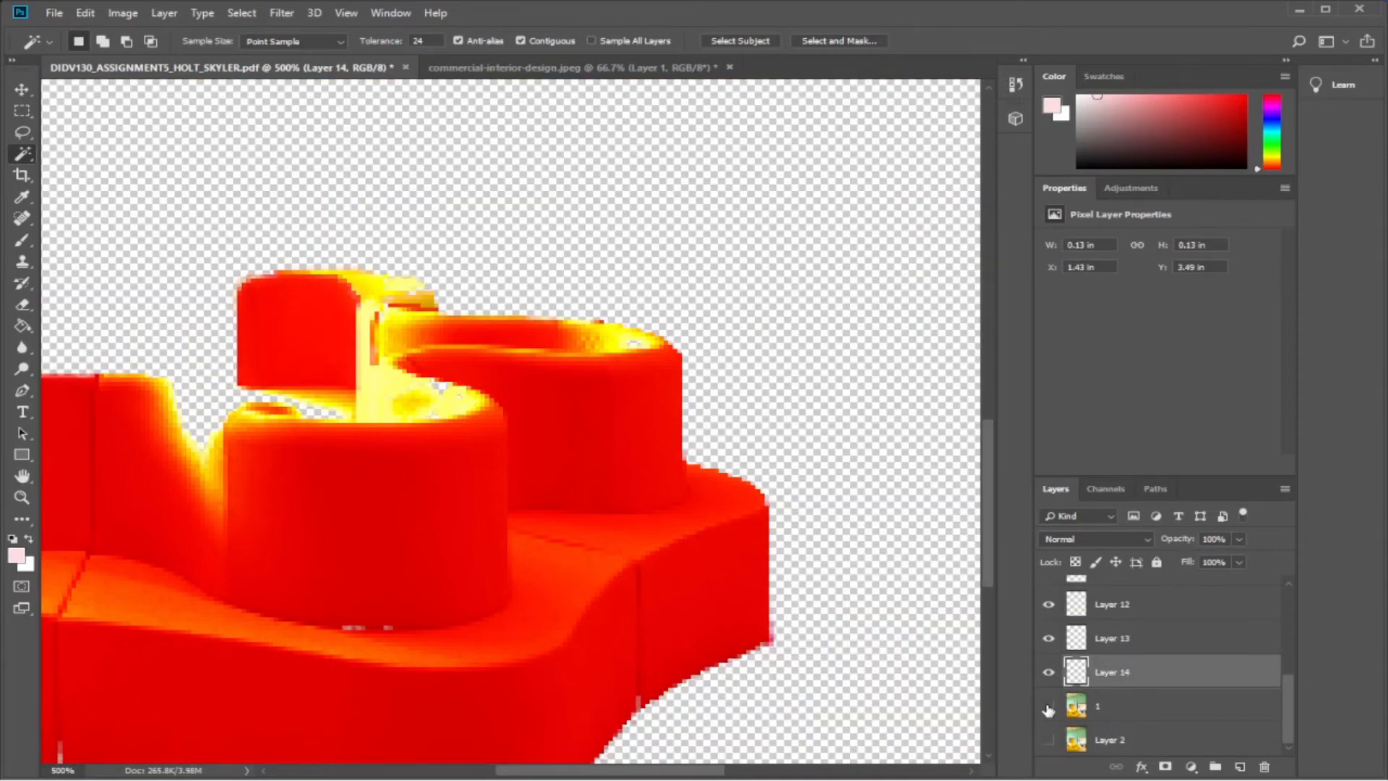
{"action": "left_click", "coordinate": [1048, 707]}
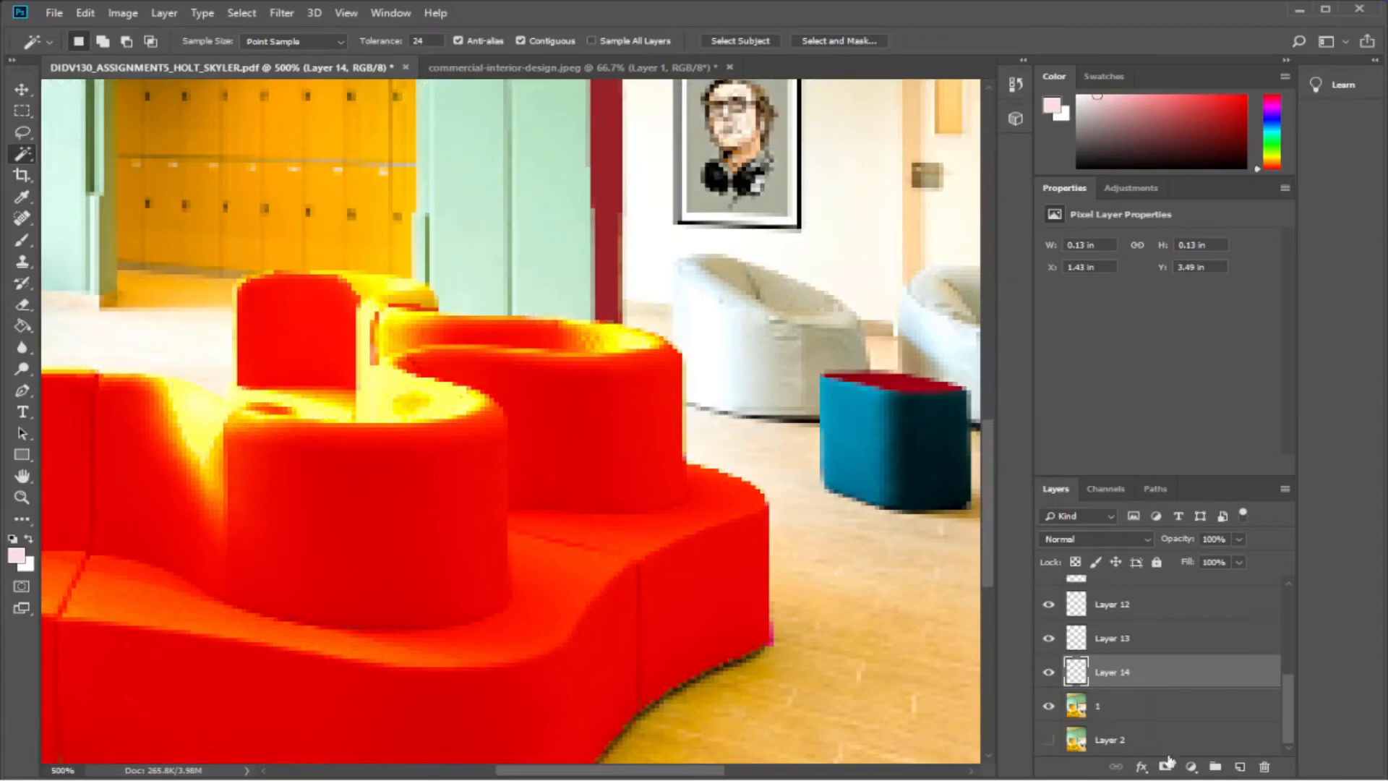
Copy the pale yellow highlight in the dip beside the front rounded backrest from layer 1 onto a new layer.
{"action": "left_click", "coordinate": [1119, 708]}
{"action": "left_click", "coordinate": [203, 413]}
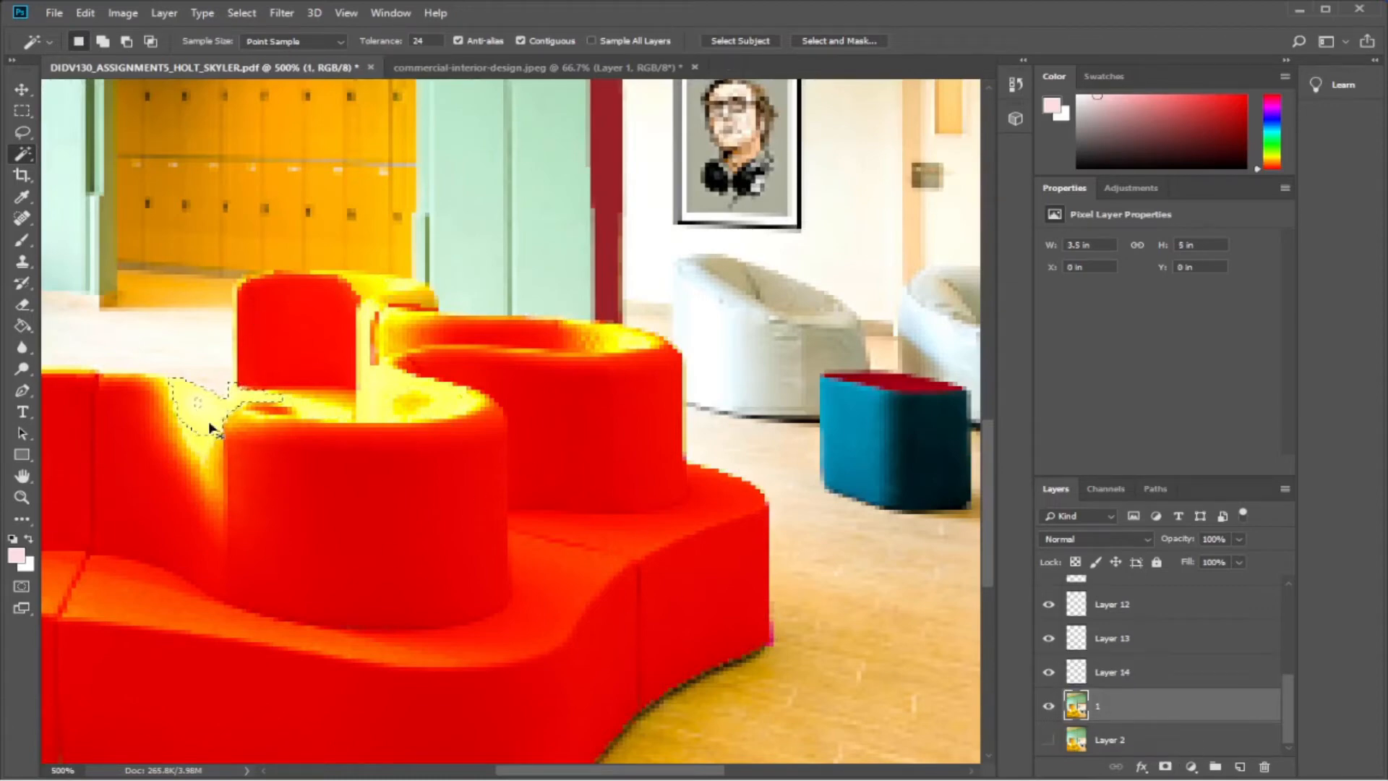
{"action": "key", "text": "ctrl+j"}
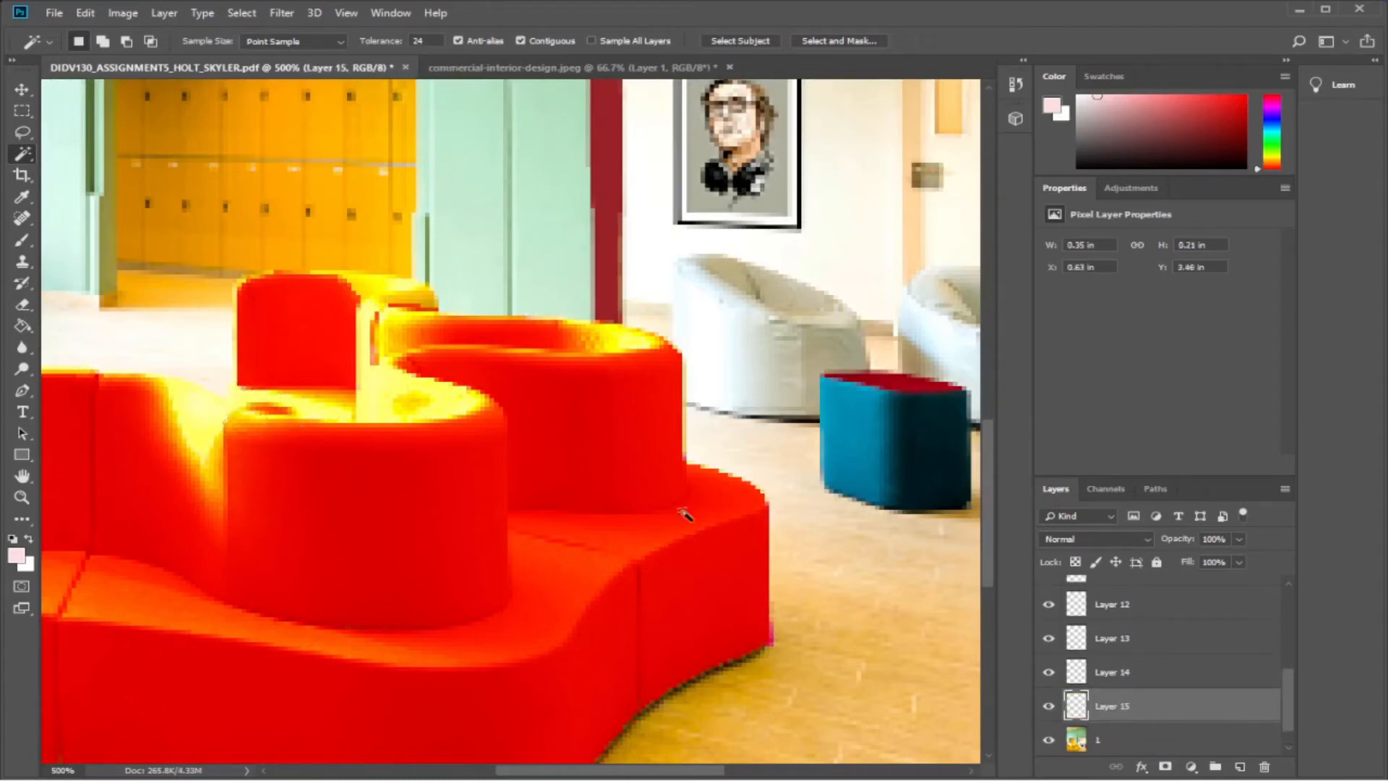
Hide Layer 7 and layer 1 to examine the copied sofa highlights on their own.
{"action": "scroll", "coordinate": [1116, 705], "scroll_direction": "up", "scroll_amount": 3}
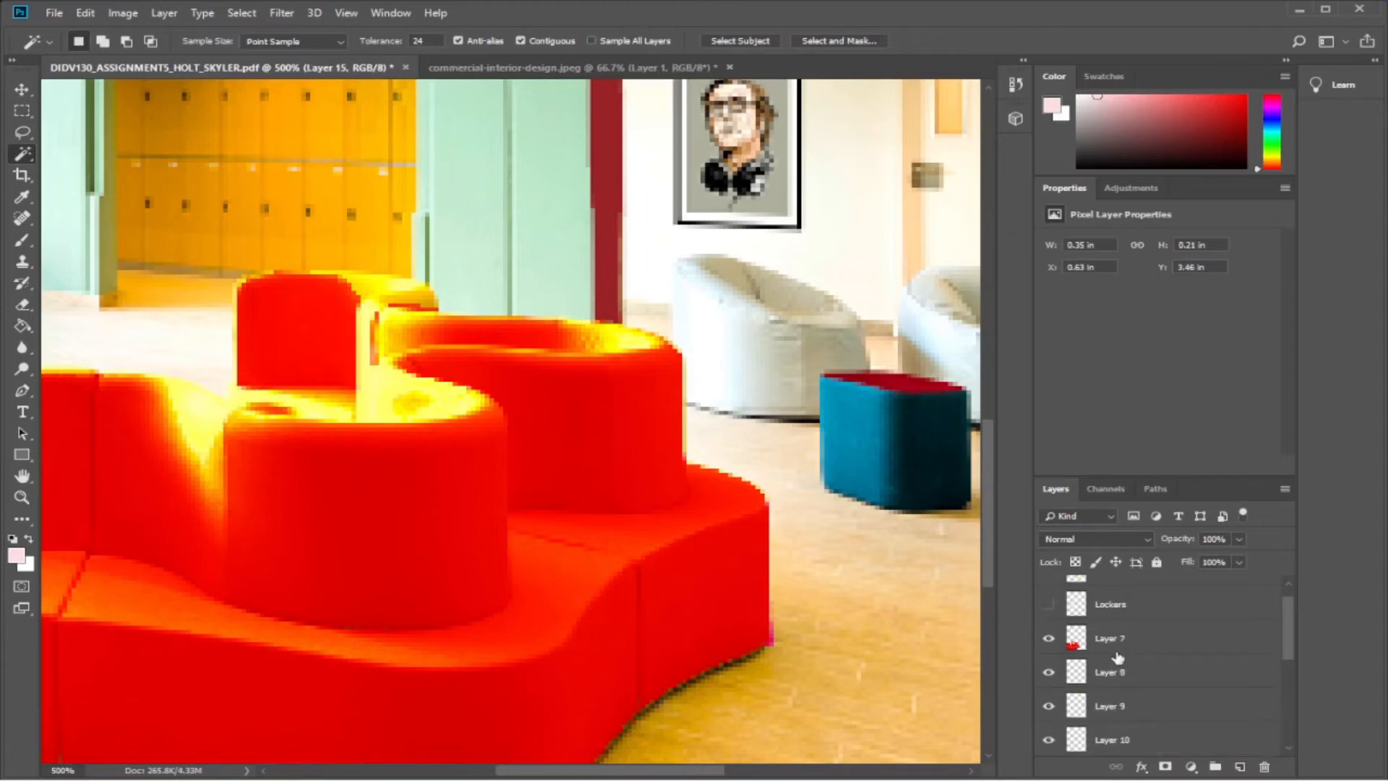
{"action": "scroll", "coordinate": [1119, 677], "scroll_direction": "up", "scroll_amount": 1}
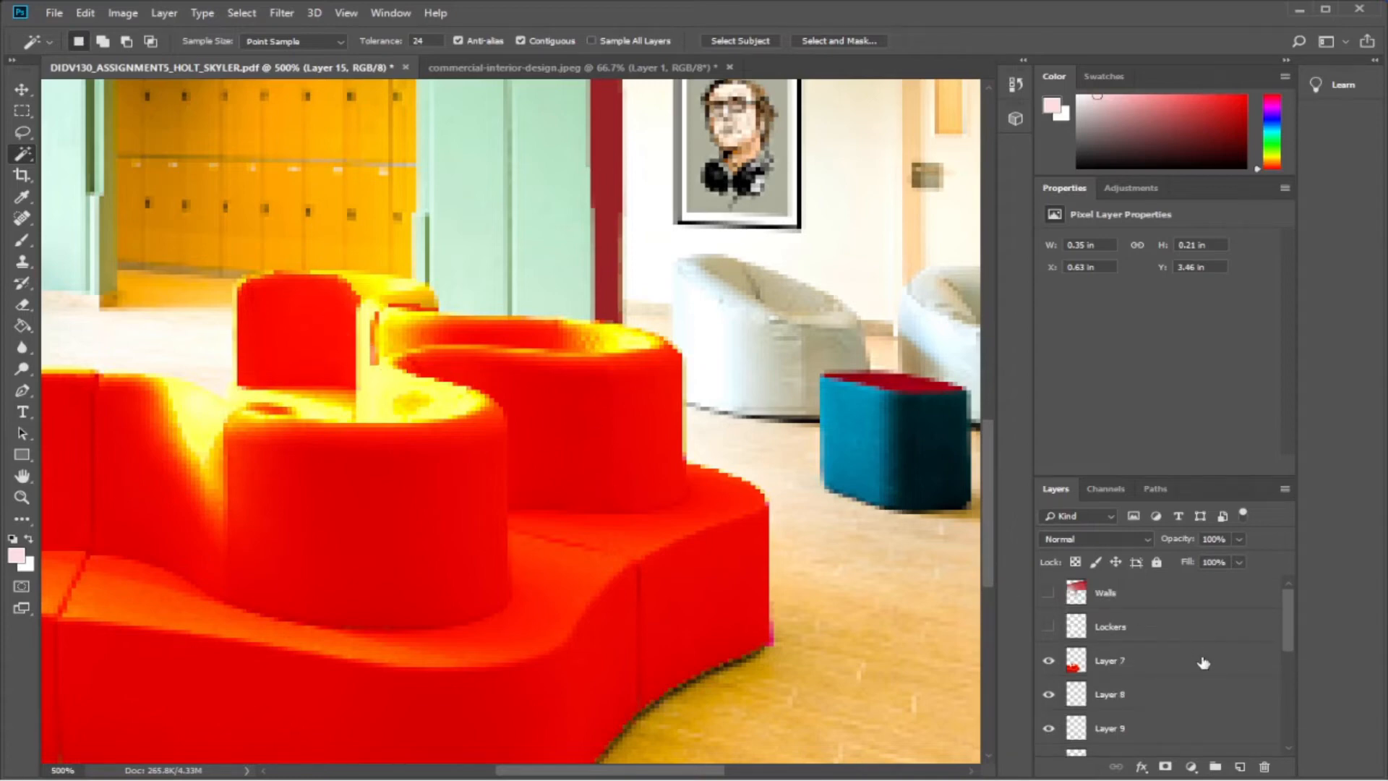
{"action": "scroll", "coordinate": [1202, 662], "scroll_direction": "down", "scroll_amount": 2}
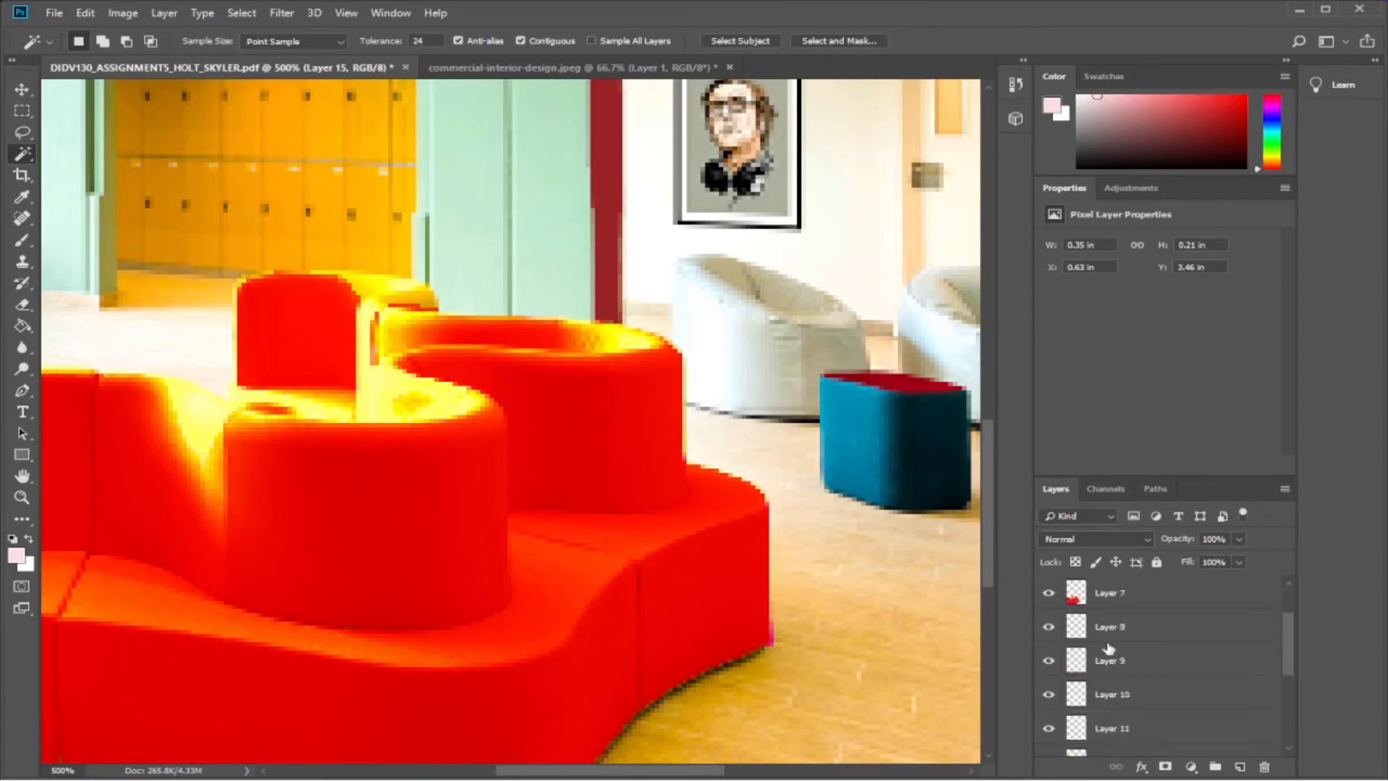
{"action": "left_click", "coordinate": [1120, 635]}
{"action": "scroll", "coordinate": [1086, 632], "scroll_direction": "up", "scroll_amount": 2}
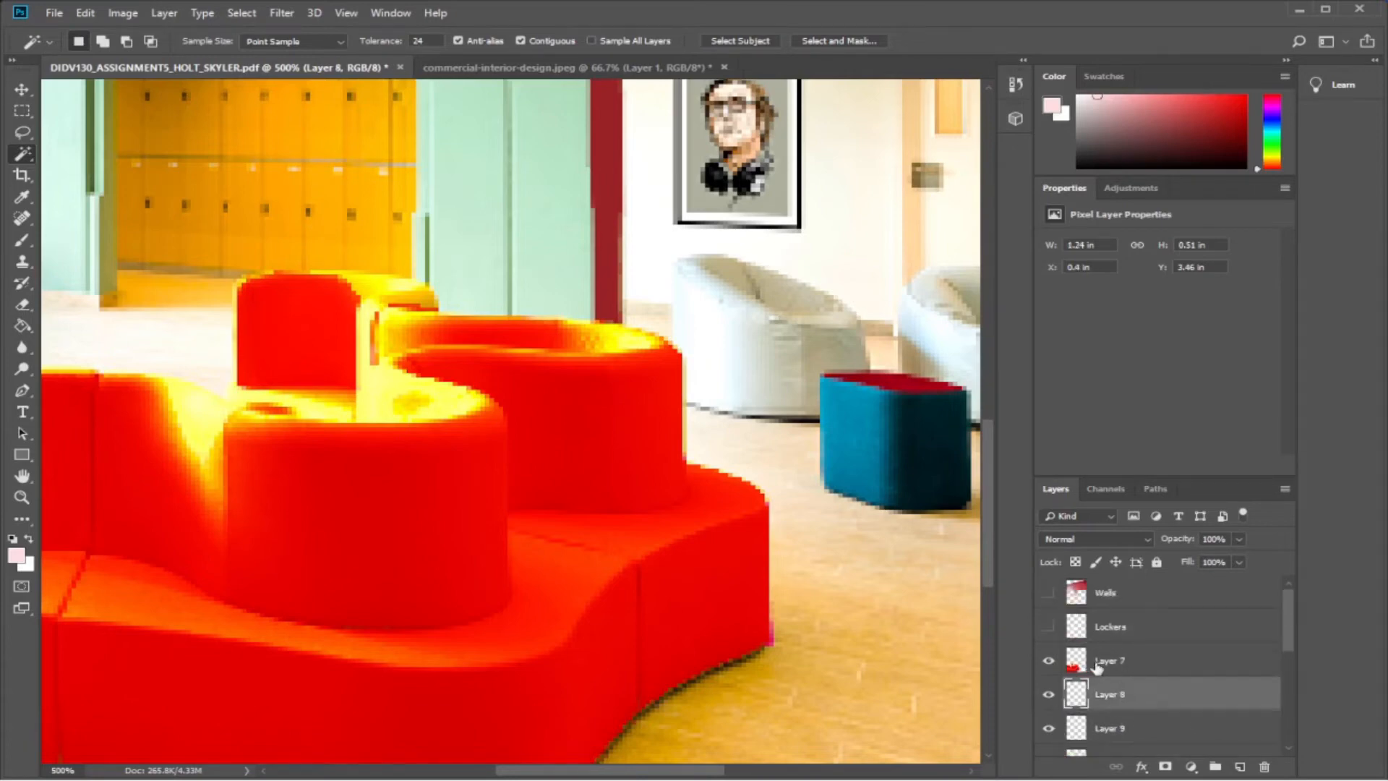
{"action": "scroll", "coordinate": [1115, 684], "scroll_direction": "down", "scroll_amount": 2}
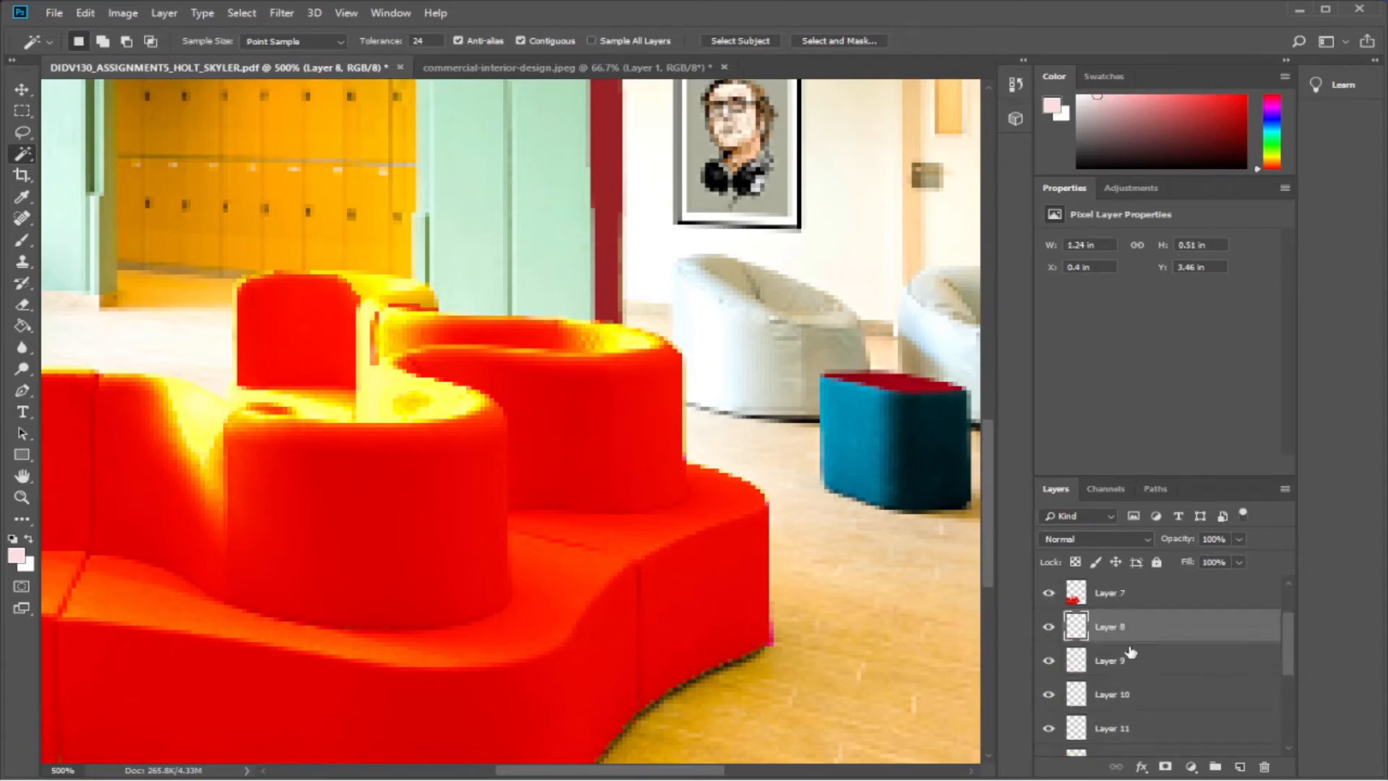
{"action": "left_click", "coordinate": [1048, 593]}
{"action": "scroll", "coordinate": [1044, 672], "scroll_direction": "down", "scroll_amount": 5}
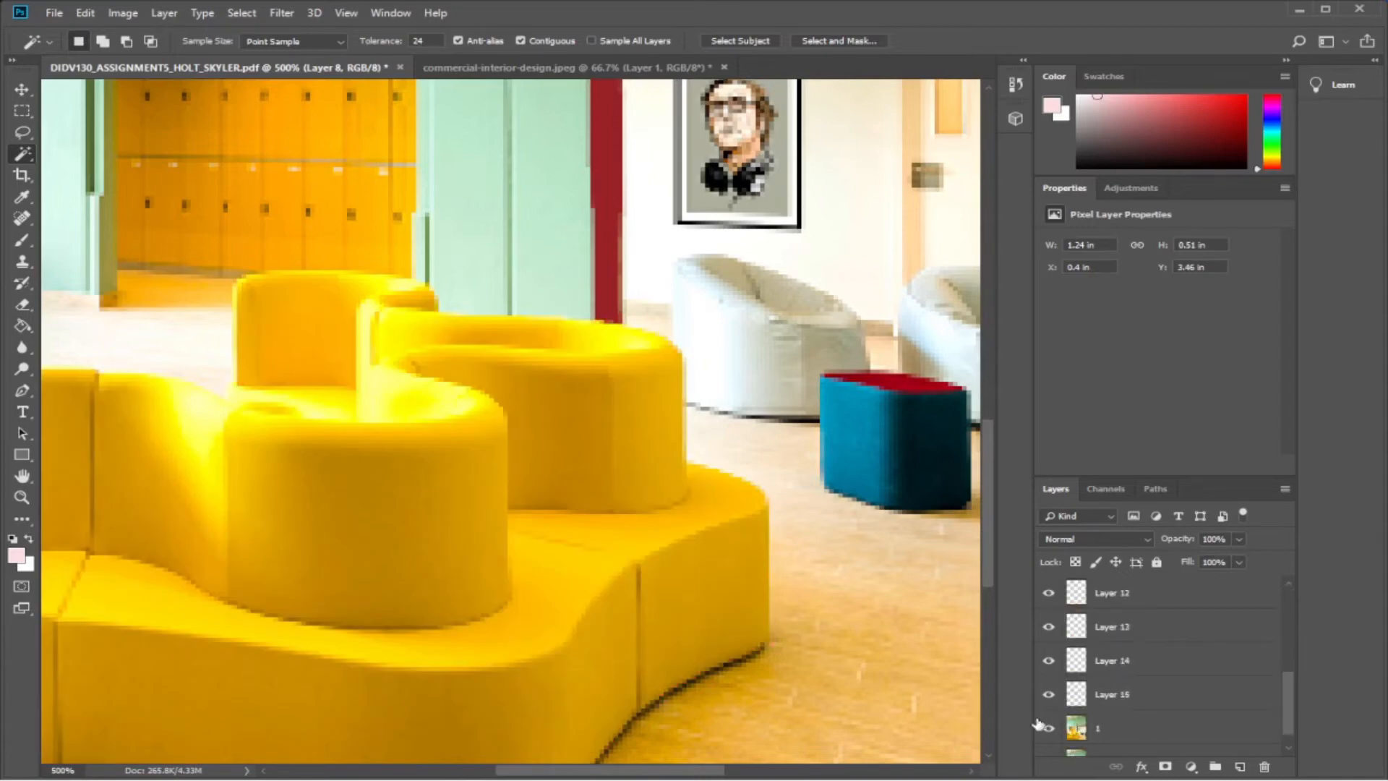
{"action": "left_click", "coordinate": [1048, 728]}
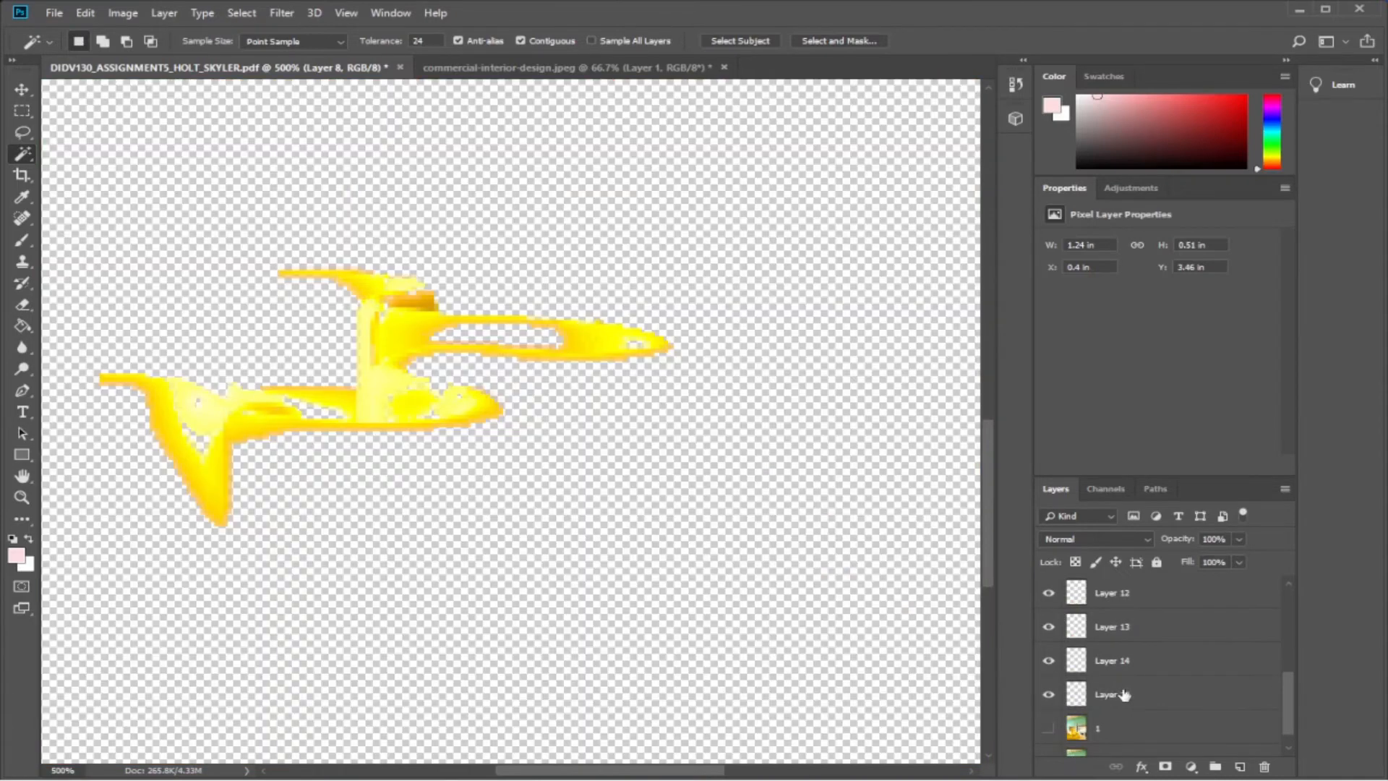
{"action": "left_click", "coordinate": [1049, 728]}
{"action": "left_click", "coordinate": [1048, 728]}
{"action": "scroll", "coordinate": [1100, 687], "scroll_direction": "up", "scroll_amount": 1}
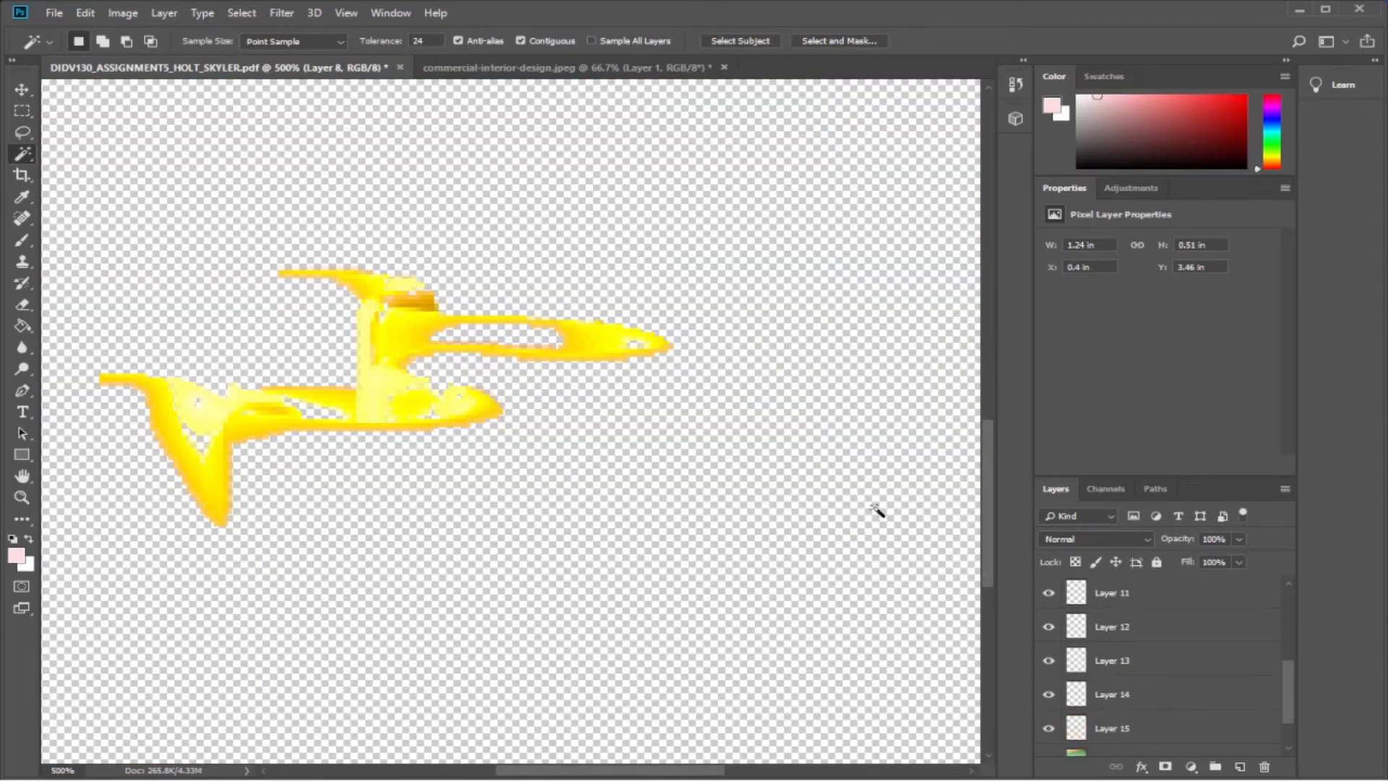
{"action": "scroll", "coordinate": [1106, 679], "scroll_direction": "up", "scroll_amount": 6}
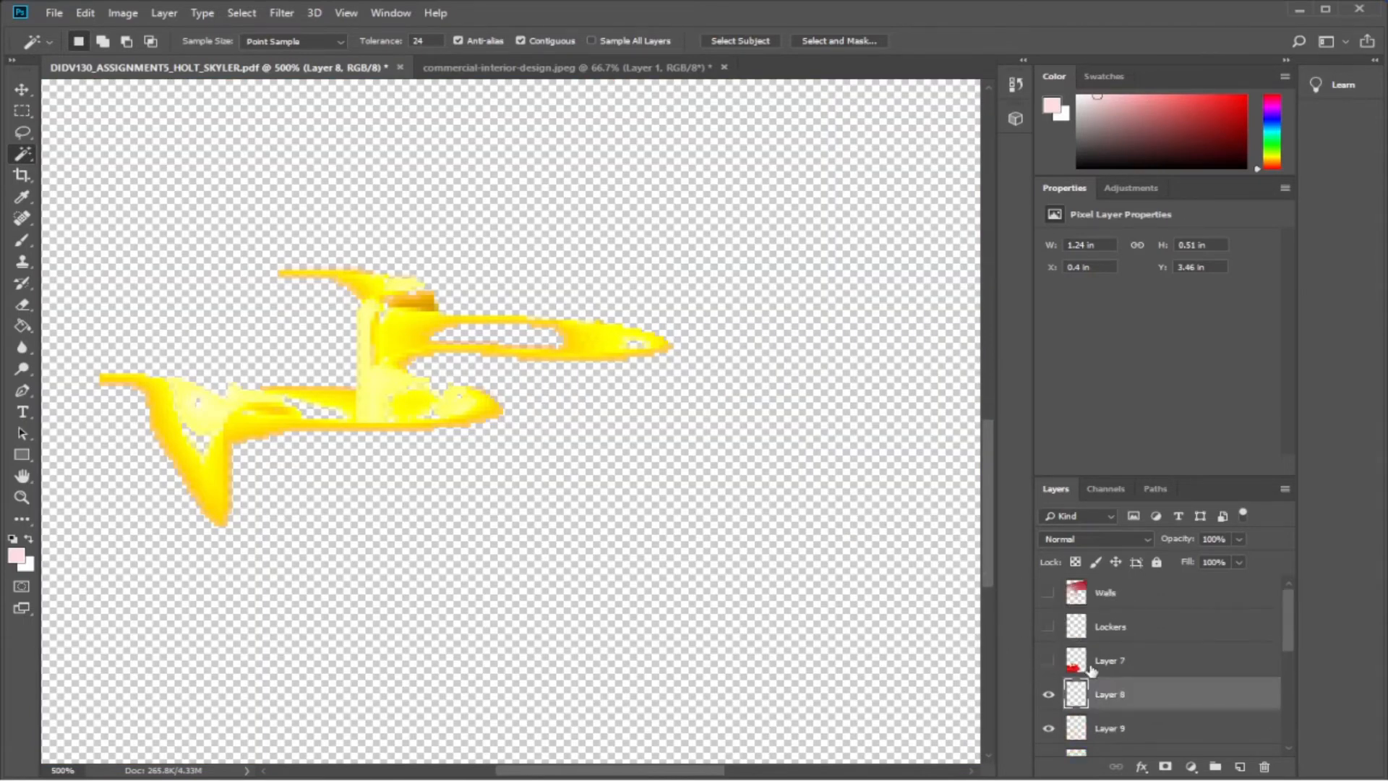
Compare the highlights with and without the red sofa on Layer 7, then leave Layer 7 and layer 1 visible.
{"action": "left_click", "coordinate": [1048, 661]}
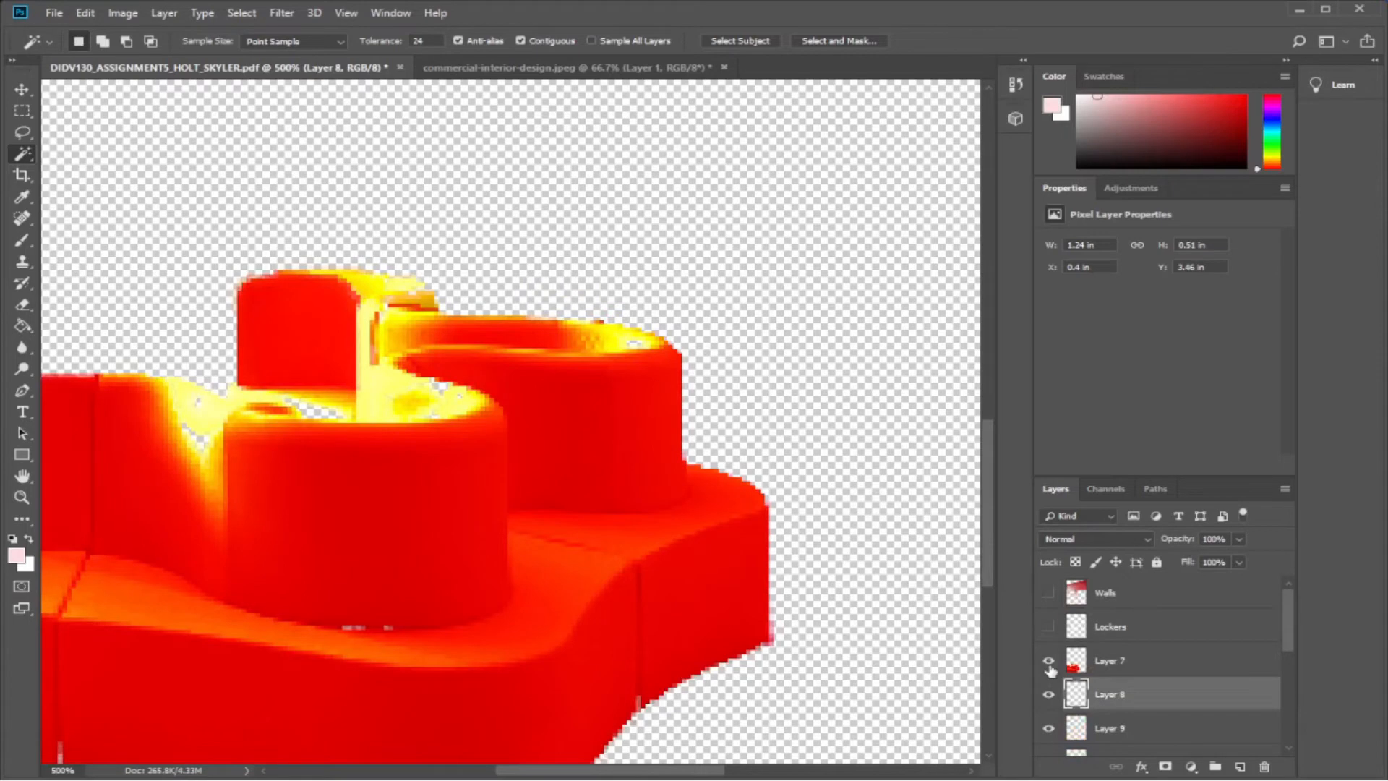
{"action": "left_click", "coordinate": [1049, 662]}
{"action": "left_click", "coordinate": [1048, 661]}
{"action": "left_click", "coordinate": [1049, 661]}
{"action": "left_click", "coordinate": [1049, 661]}
{"action": "scroll", "coordinate": [1062, 660], "scroll_direction": "down", "scroll_amount": 4}
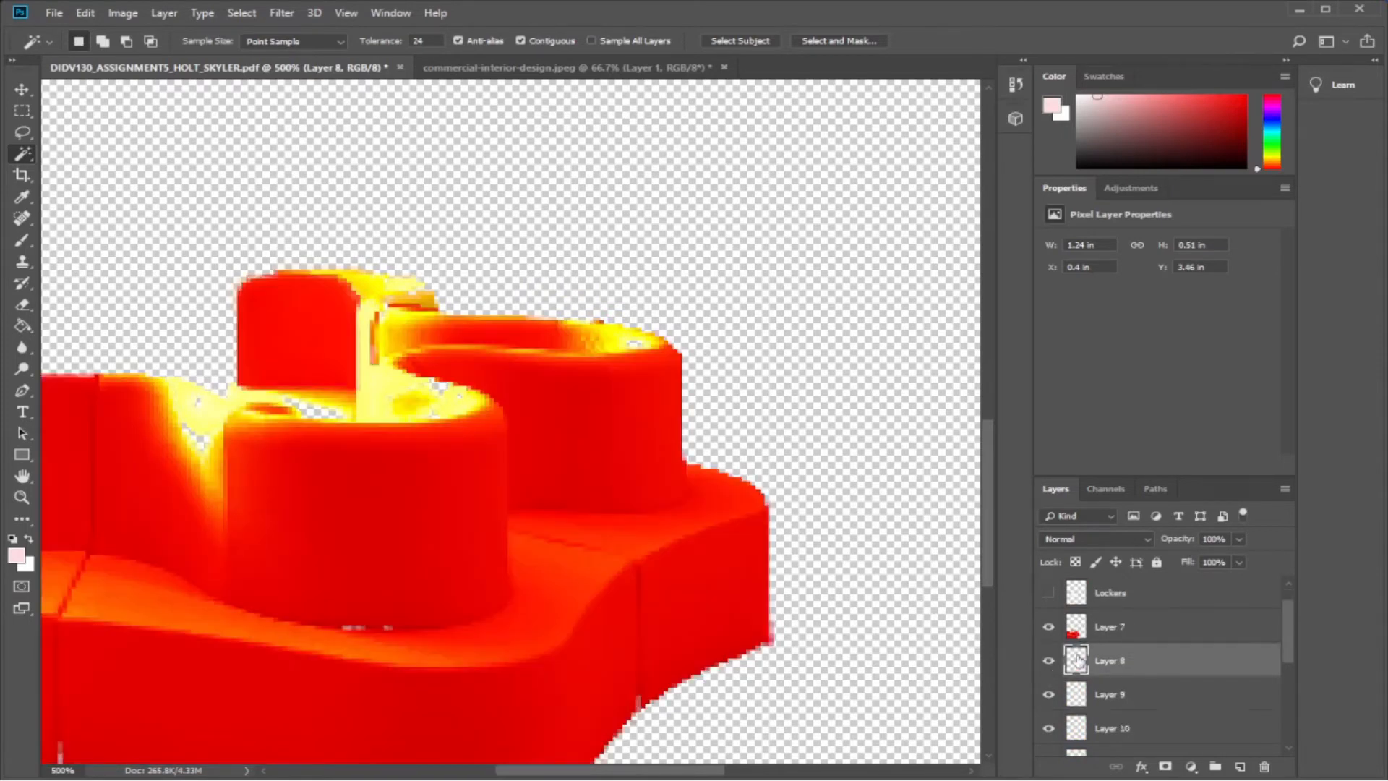
{"action": "scroll", "coordinate": [1082, 692], "scroll_direction": "down", "scroll_amount": 4}
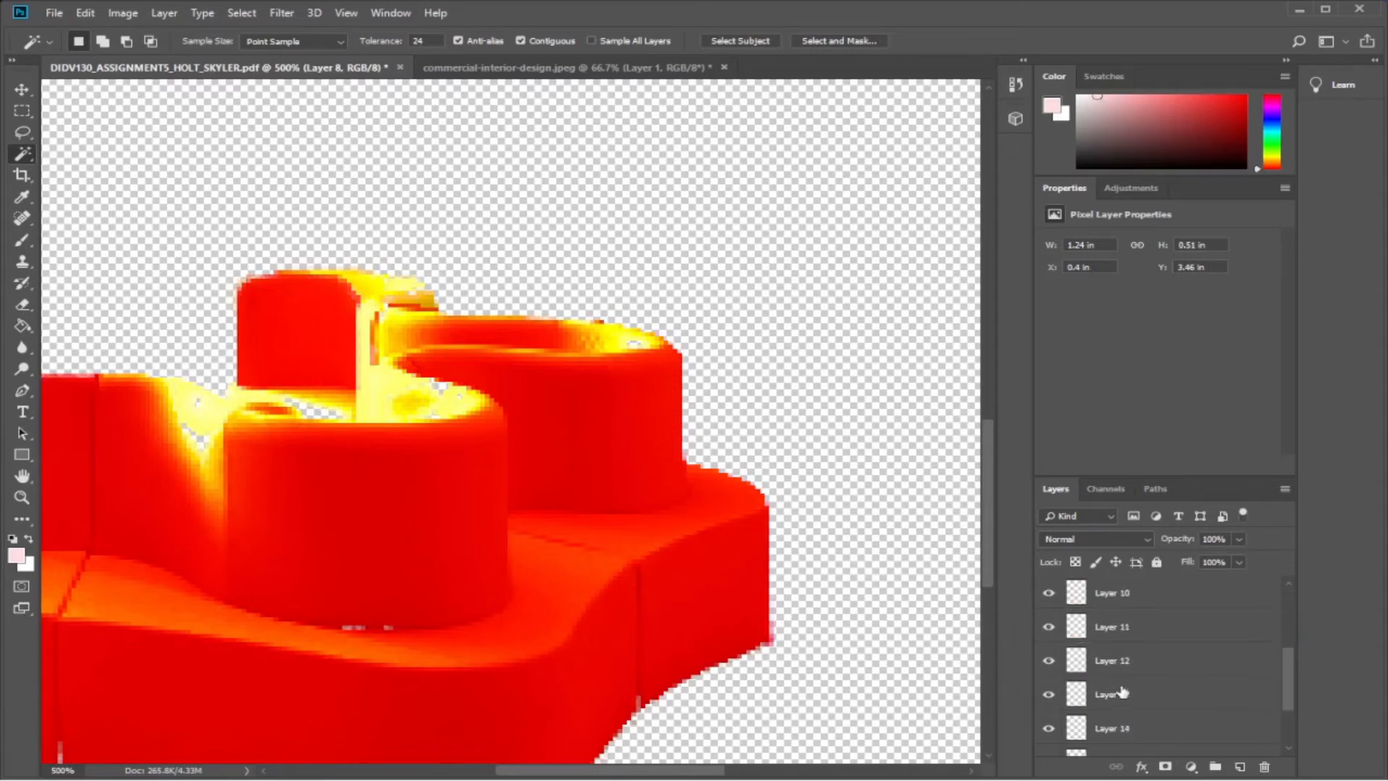
{"action": "left_click", "coordinate": [1051, 706]}
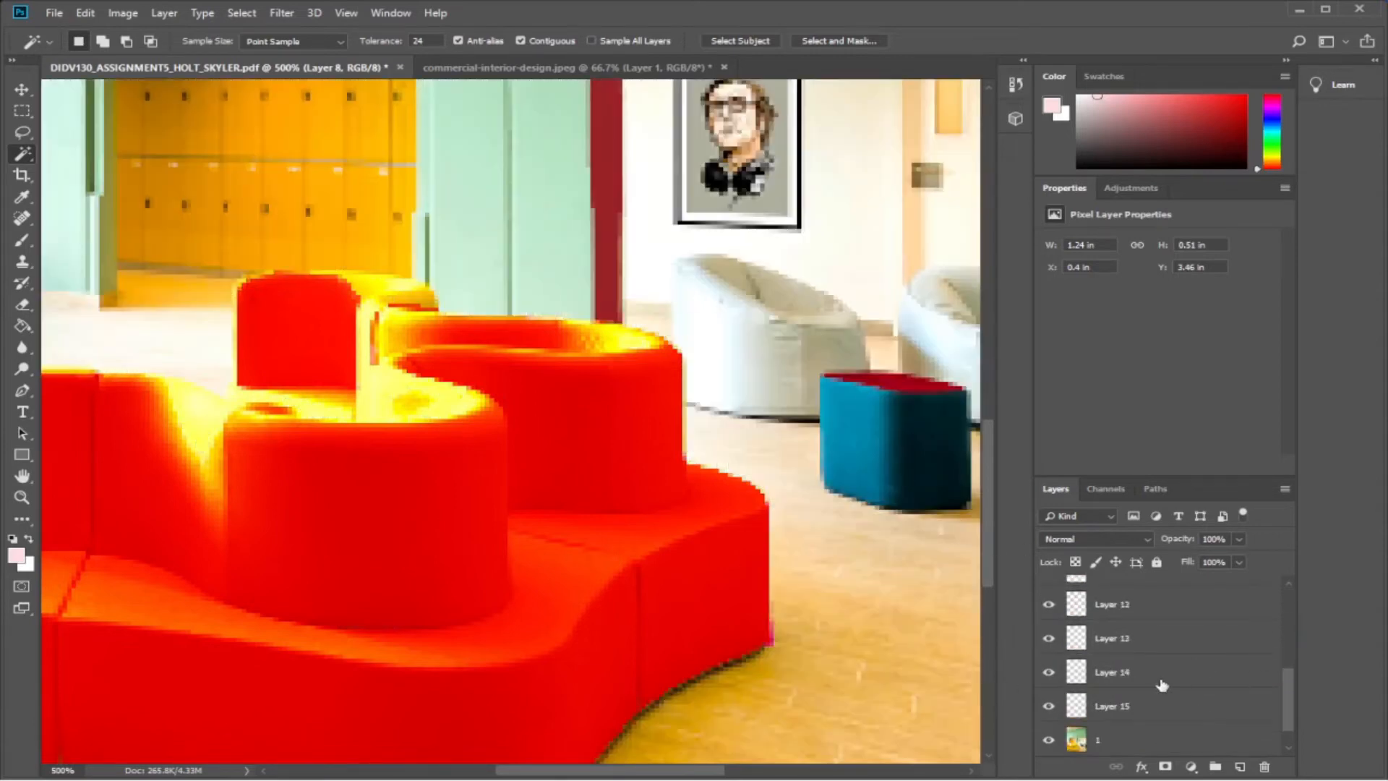
{"action": "scroll", "coordinate": [1149, 668], "scroll_direction": "up", "scroll_amount": 7}
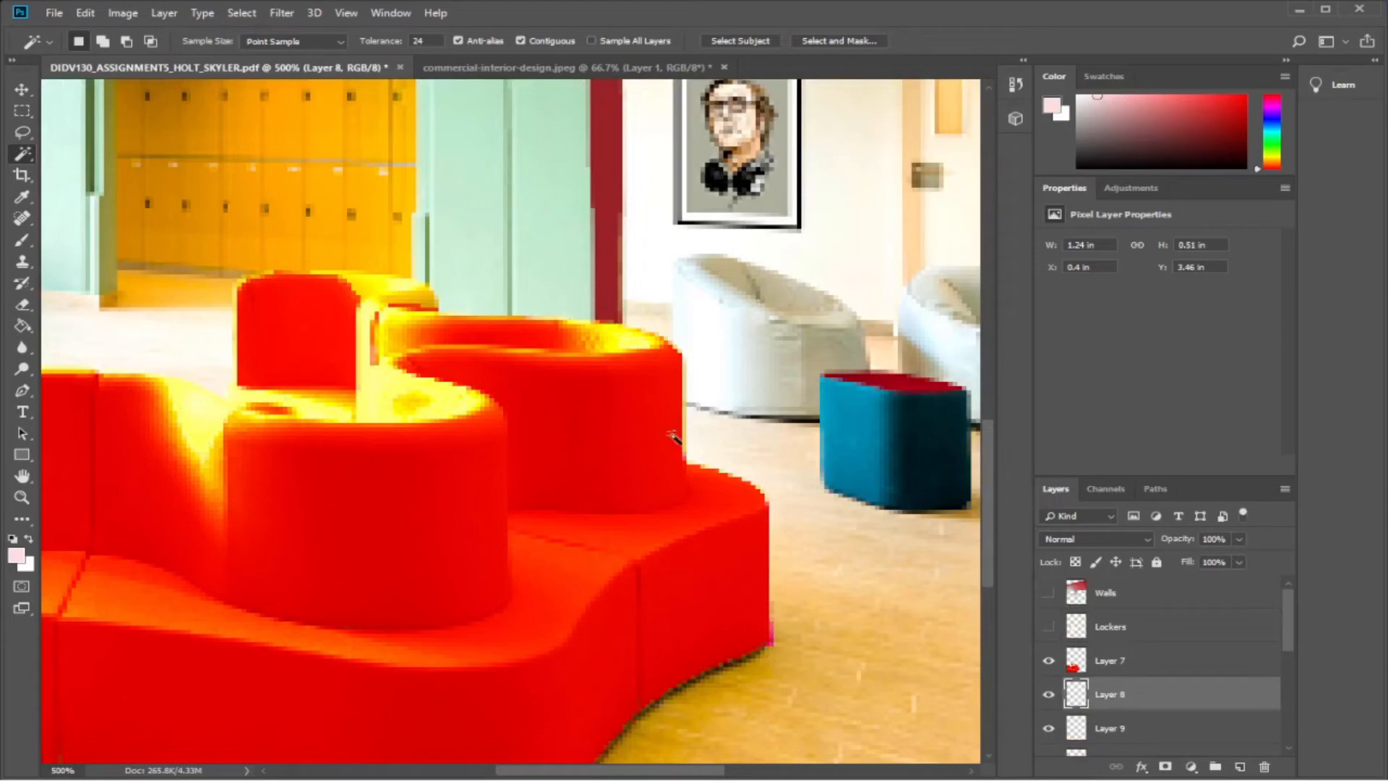
Zoom out to 300% and merge the highlight layers from Layer 8 through Layer 15 into one layer.
{"action": "left_click", "coordinate": [23, 496]}
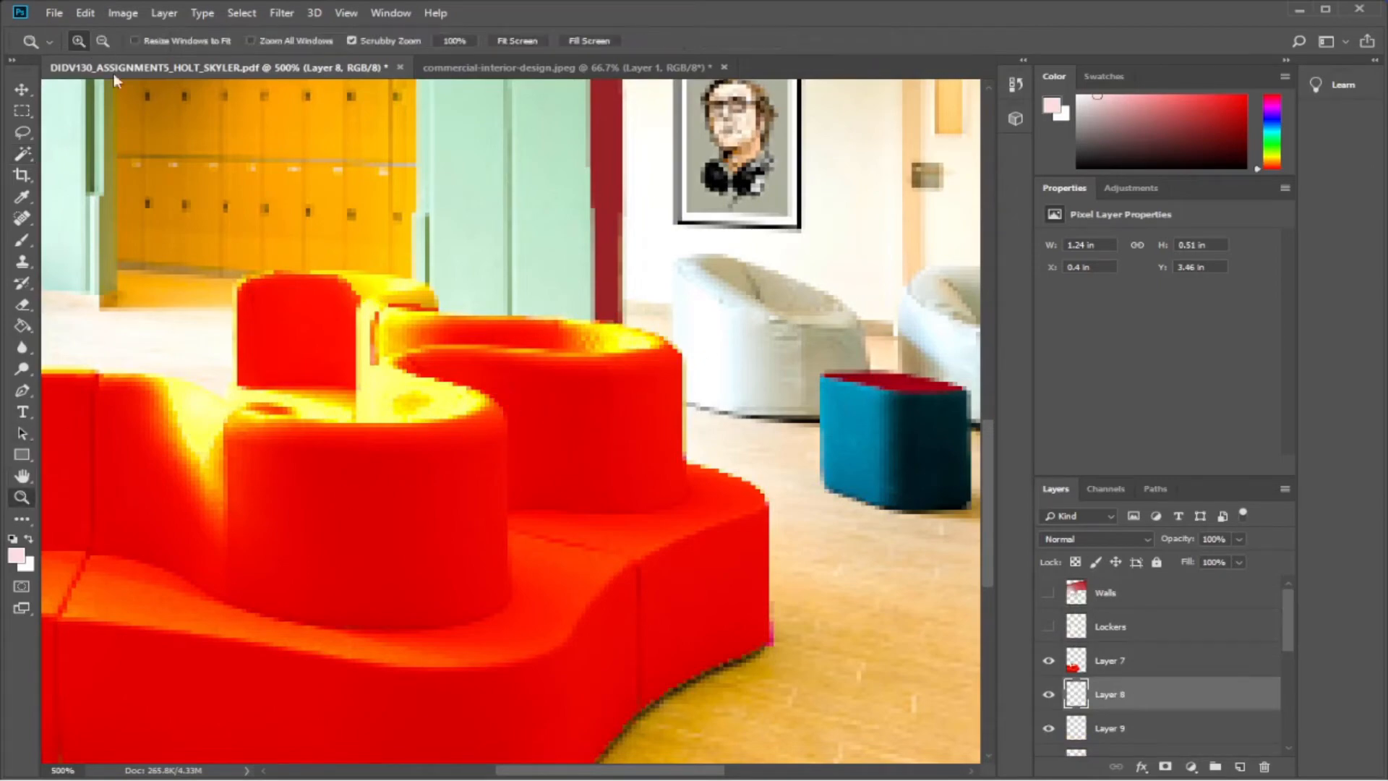
{"action": "left_click", "coordinate": [230, 378]}
{"action": "left_click", "coordinate": [102, 41]}
{"action": "left_click", "coordinate": [103, 41]}
{"action": "left_click", "coordinate": [103, 41]}
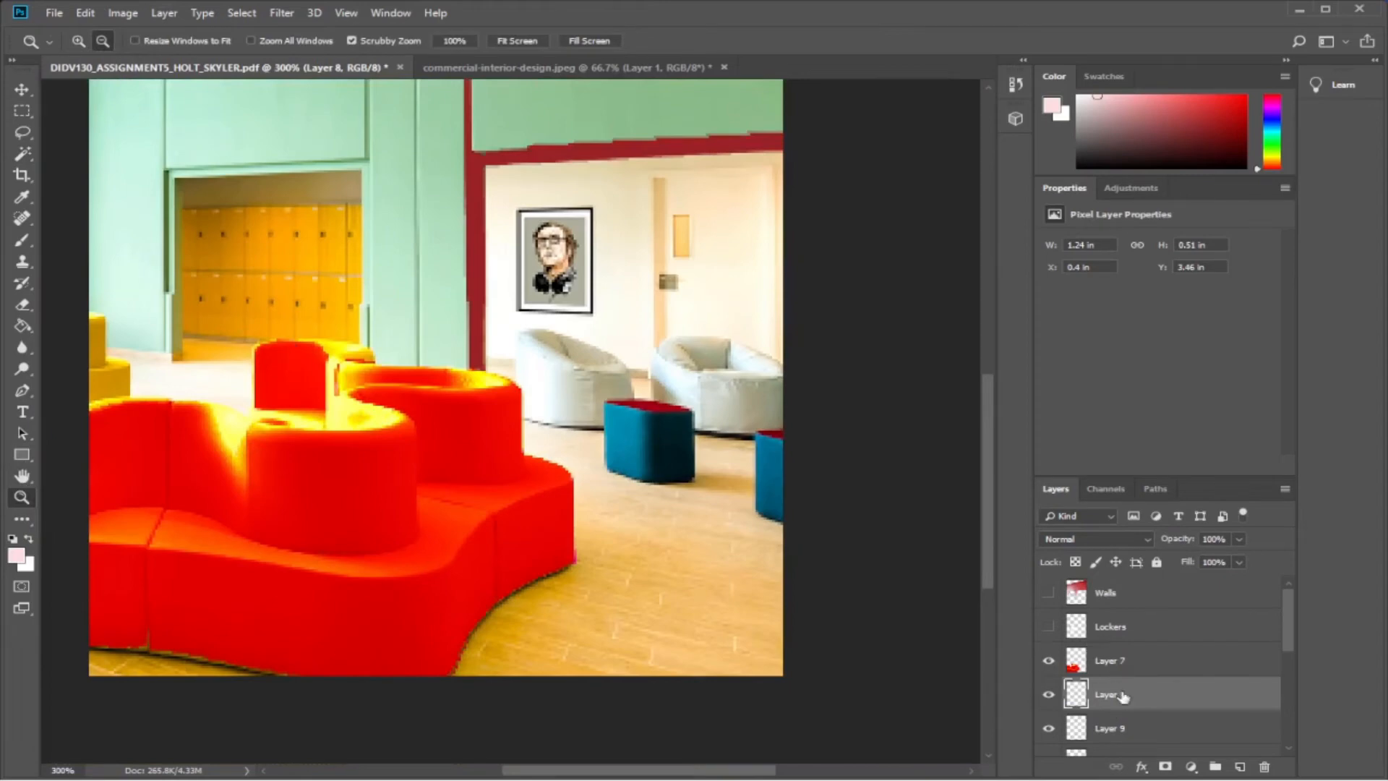
{"action": "left_click", "coordinate": [1120, 726]}
{"action": "scroll", "coordinate": [1149, 676], "scroll_direction": "down", "scroll_amount": 5}
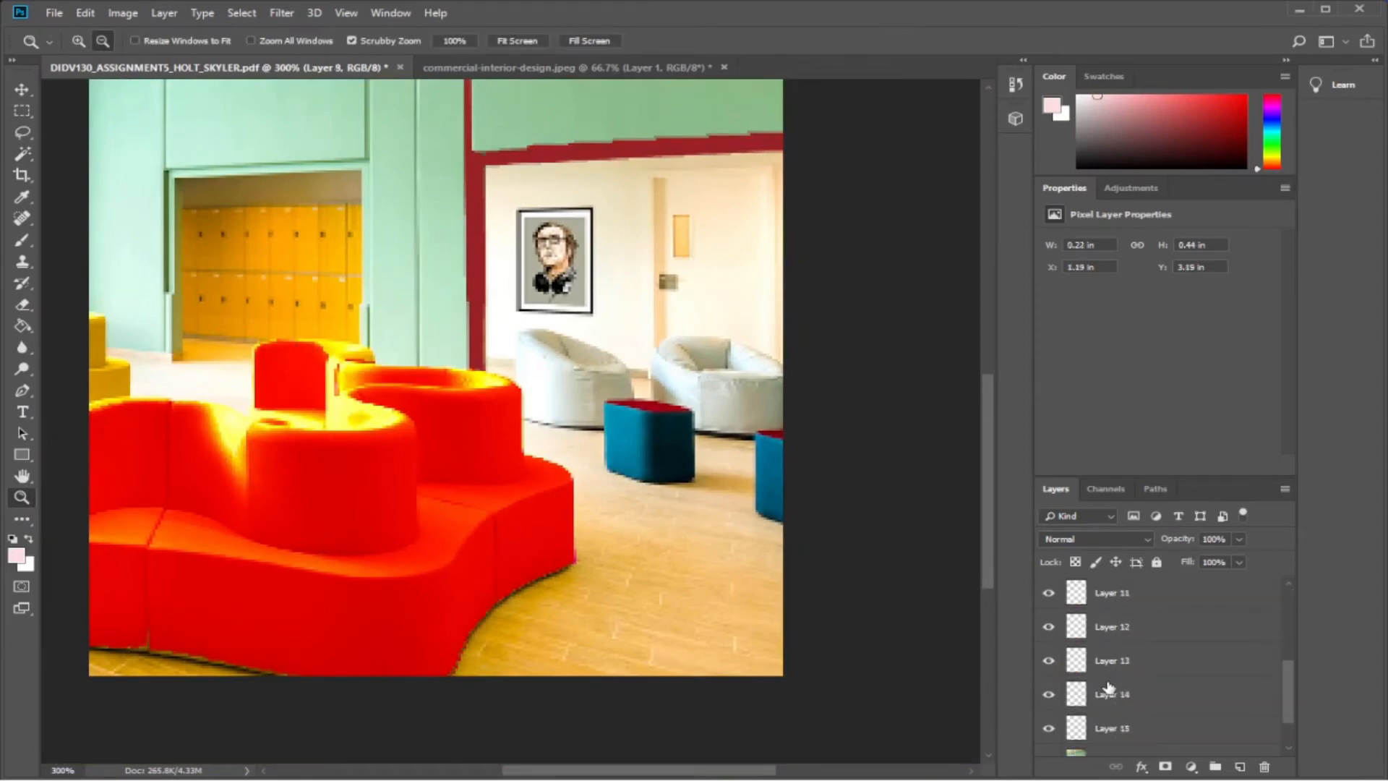
{"action": "left_click", "coordinate": [1141, 686]}
{"action": "scroll", "coordinate": [1143, 692], "scroll_direction": "up", "scroll_amount": 5}
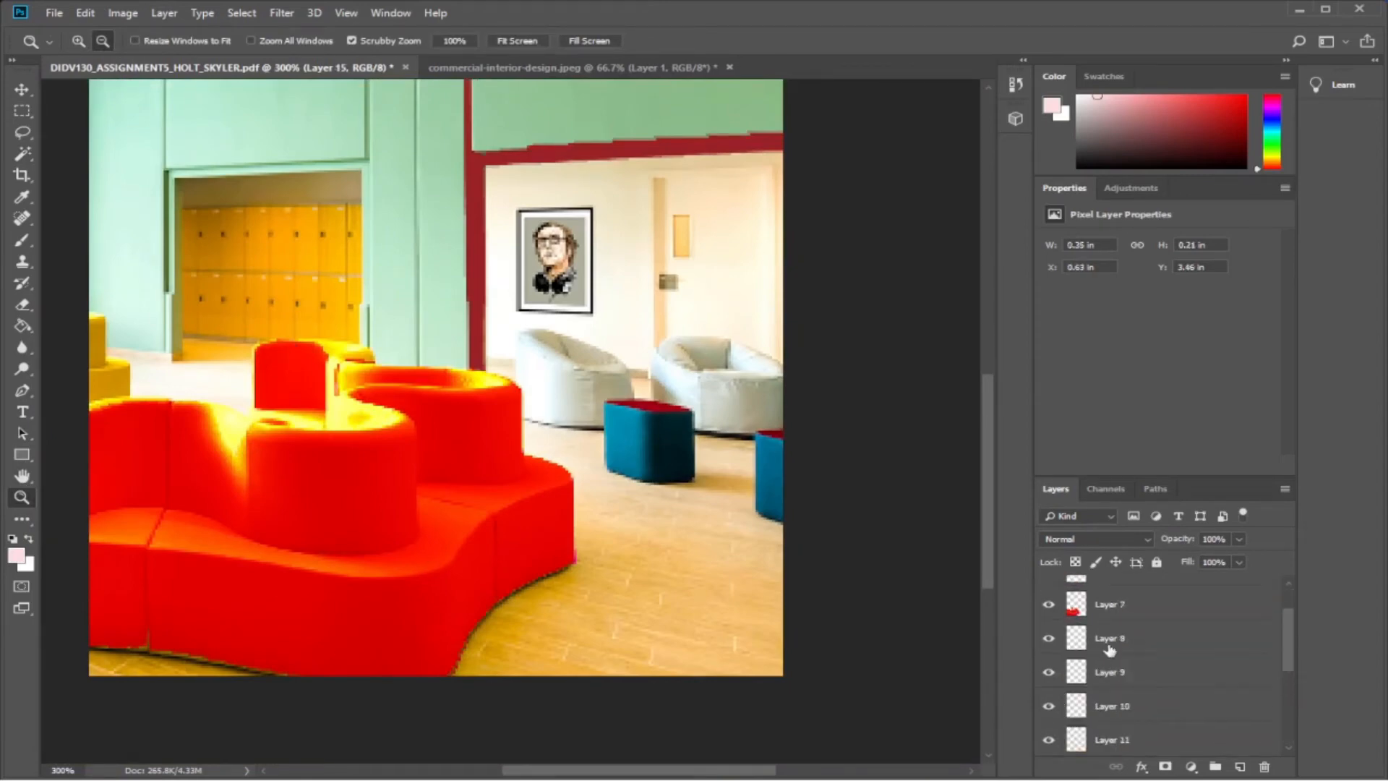
{"action": "left_click", "coordinate": [1111, 646], "text": "shift"}
{"action": "key", "text": "ctrl+e"}
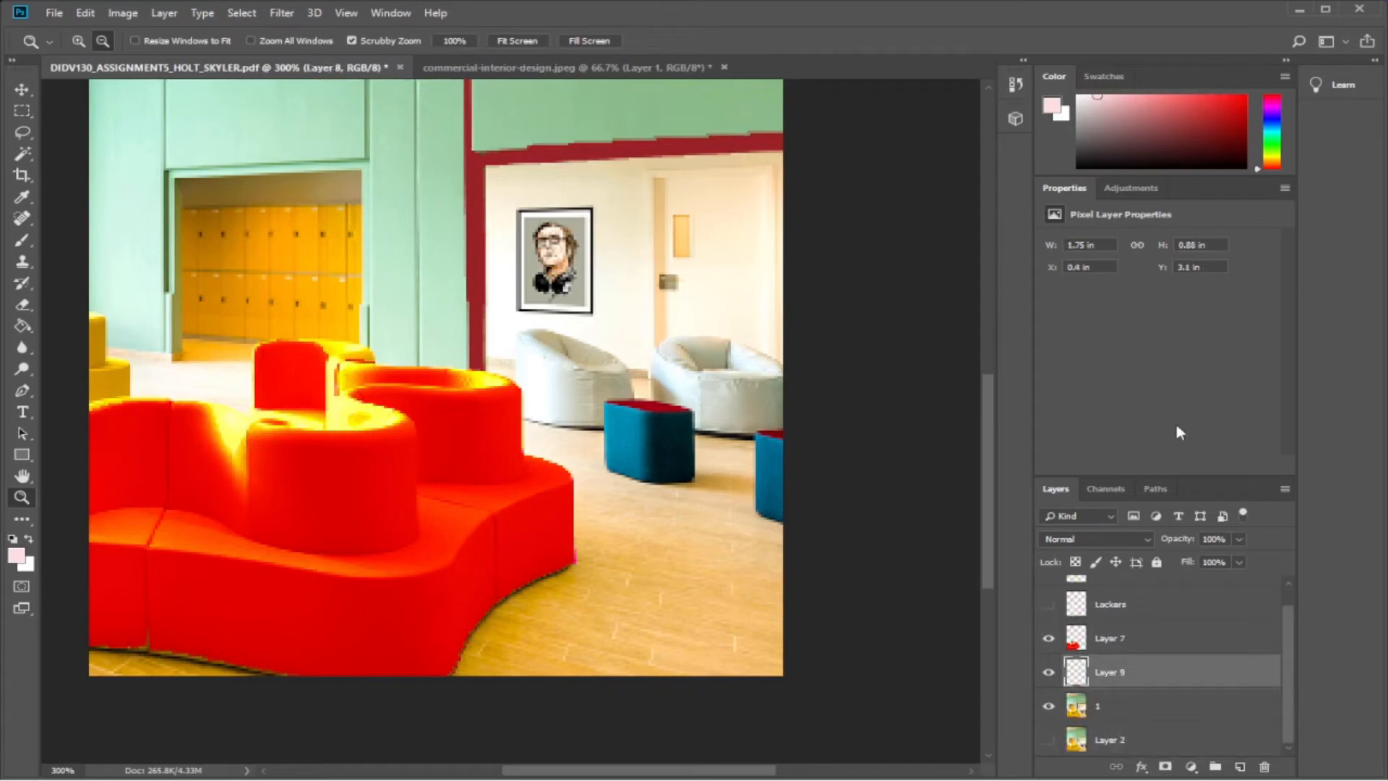
Check the merged highlights against the red sofa by toggling Layer 8, Layer 7 and layer 1, leaving all three visible.
{"action": "left_click", "coordinate": [1047, 674]}
{"action": "left_click", "coordinate": [1048, 705]}
{"action": "left_click", "coordinate": [1048, 674]}
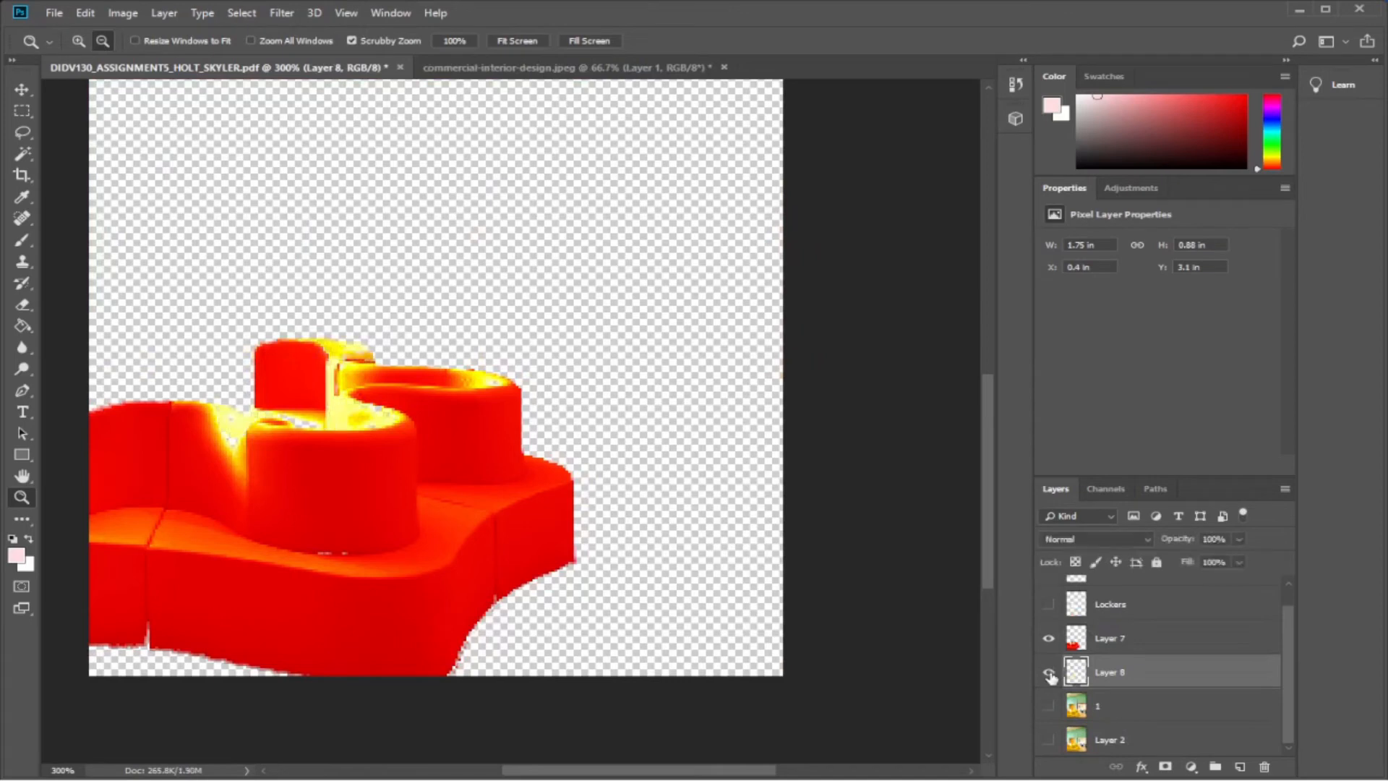
{"action": "left_click", "coordinate": [1048, 675]}
{"action": "left_click", "coordinate": [1048, 674]}
{"action": "left_click", "coordinate": [1048, 639]}
{"action": "left_click", "coordinate": [1047, 639]}
{"action": "left_click", "coordinate": [1050, 670]}
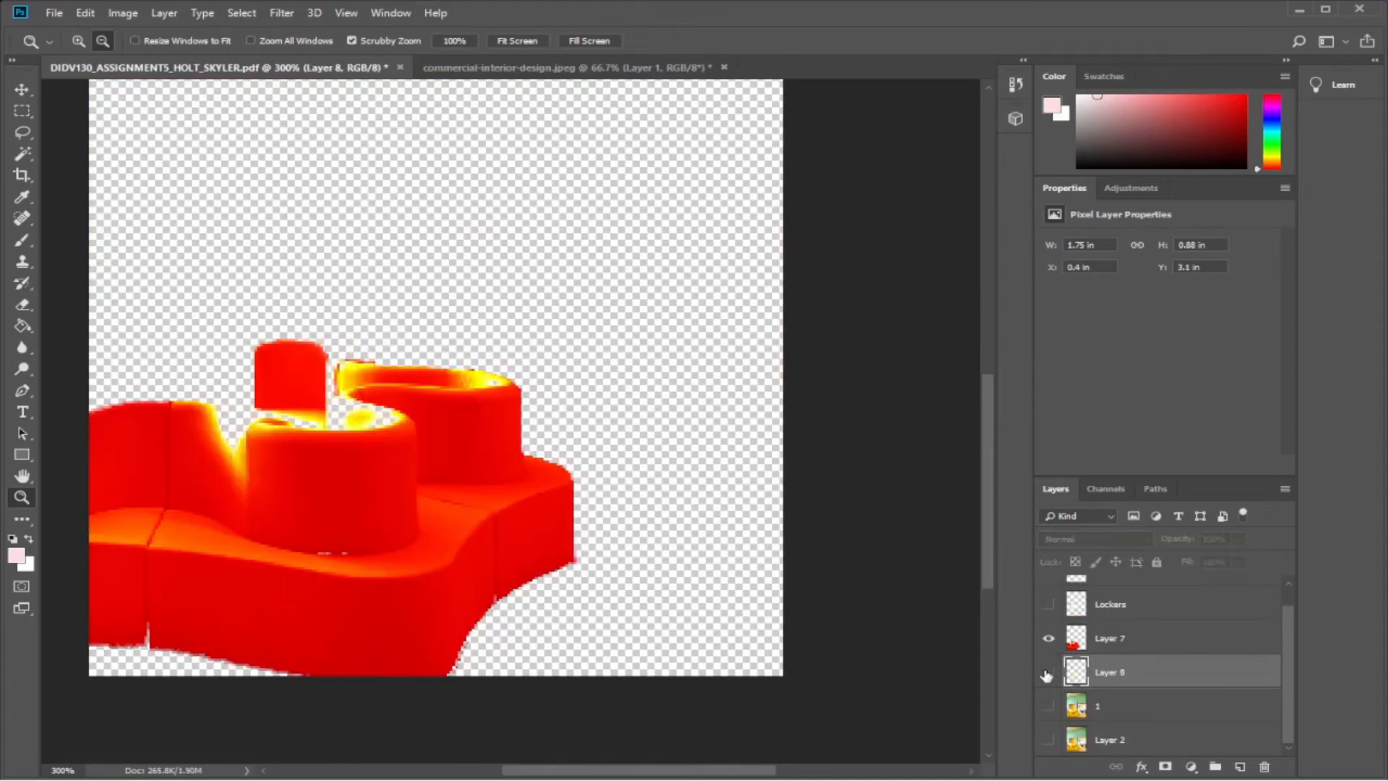
{"action": "left_click", "coordinate": [1049, 671]}
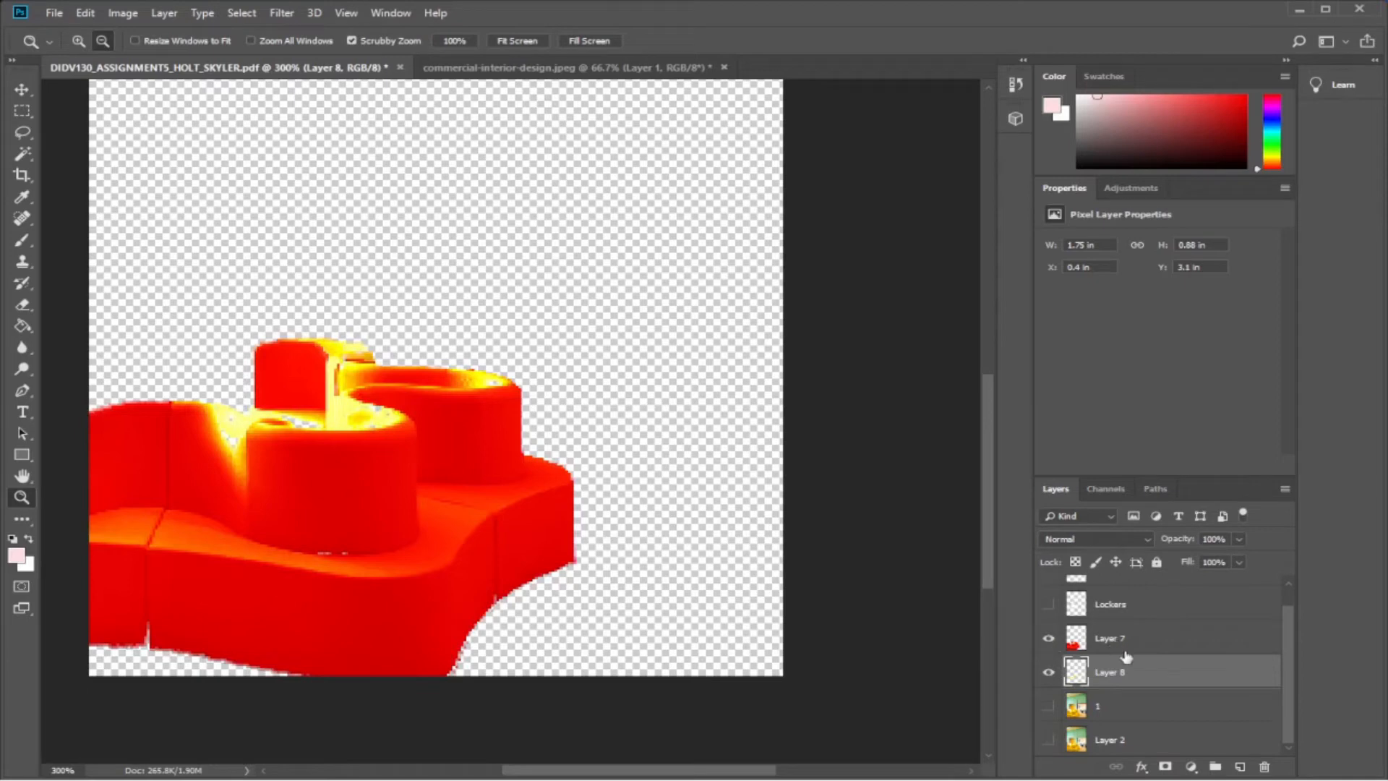
{"action": "left_click", "coordinate": [1048, 707]}
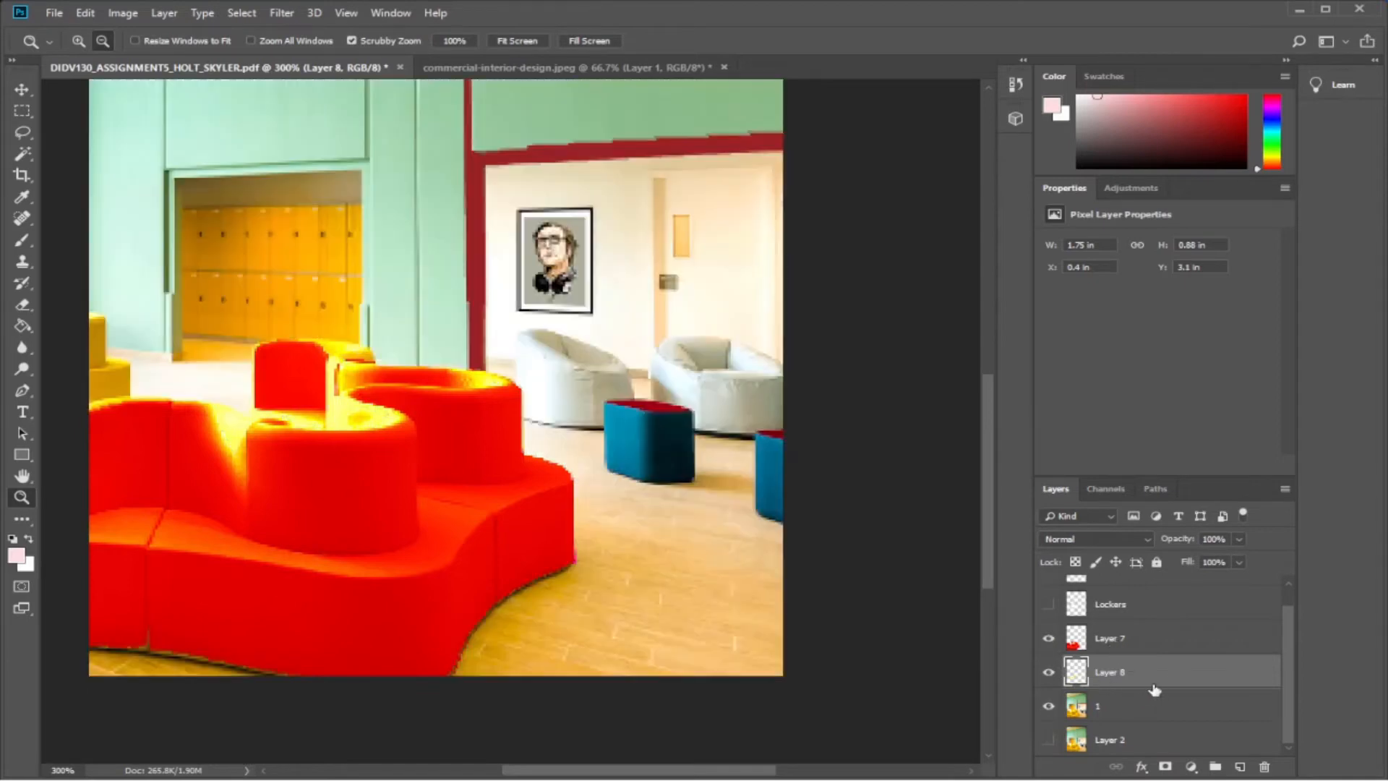
Rename the merged Layer 8 as Highlights.
{"action": "double_click", "coordinate": [1110, 672]}
{"action": "type", "text": "Highlights"}
{"action": "key", "text": "Return"}
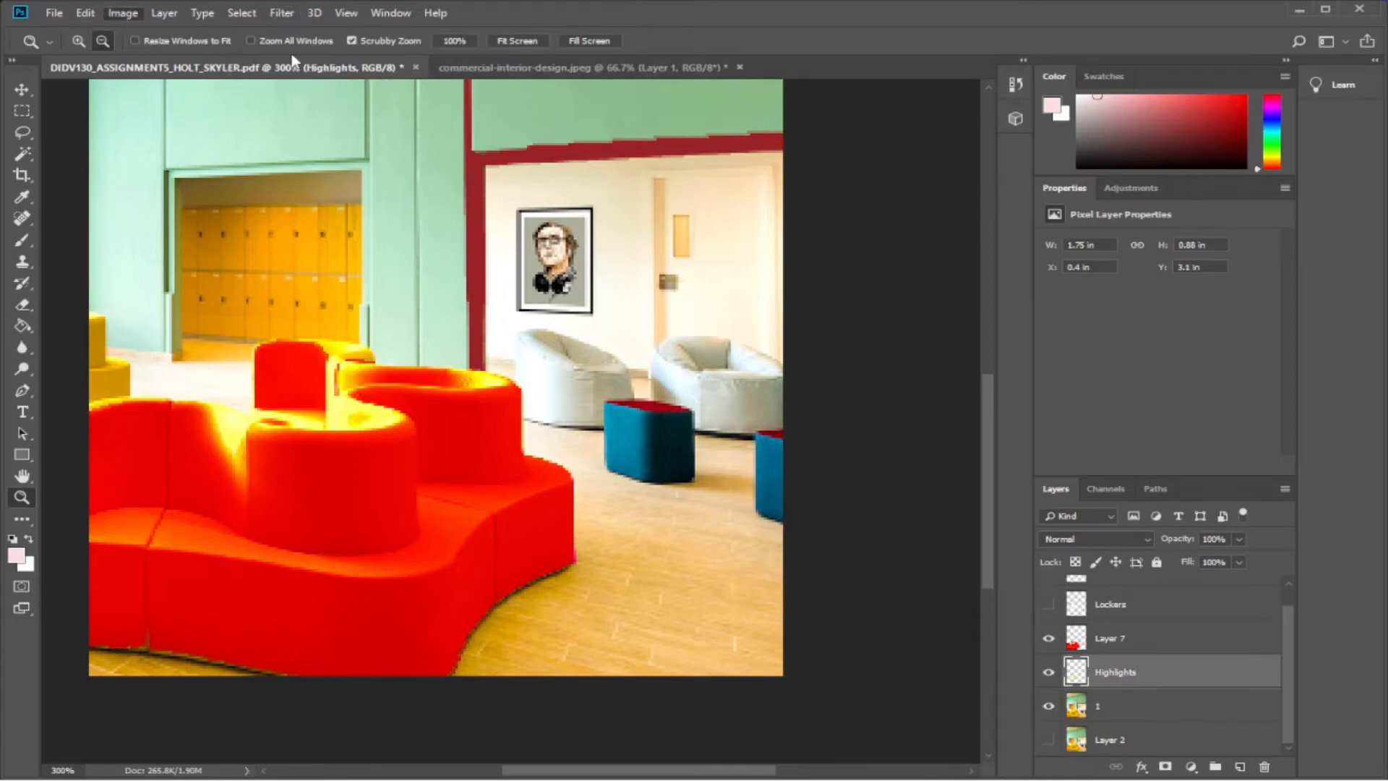
{"action": "key", "text": "i"}
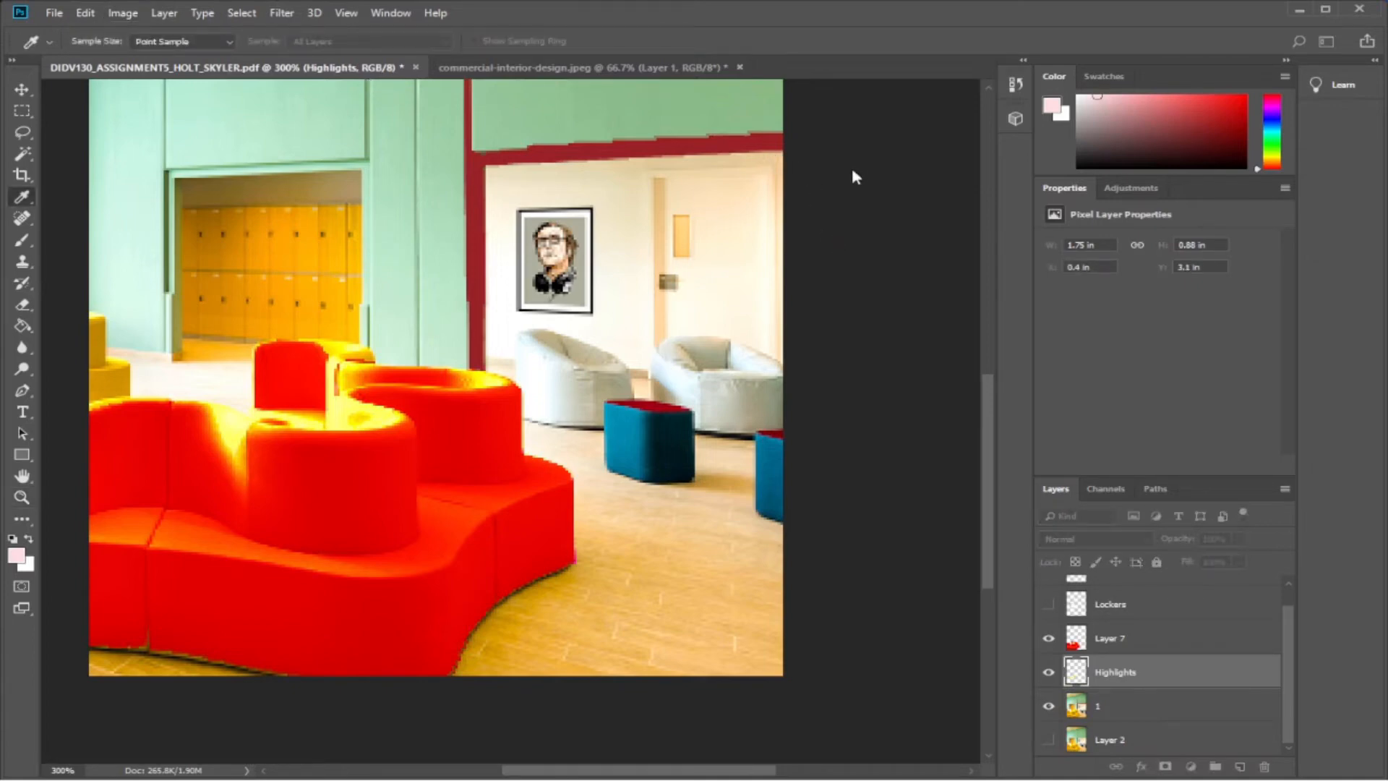
{"action": "key", "text": "z"}
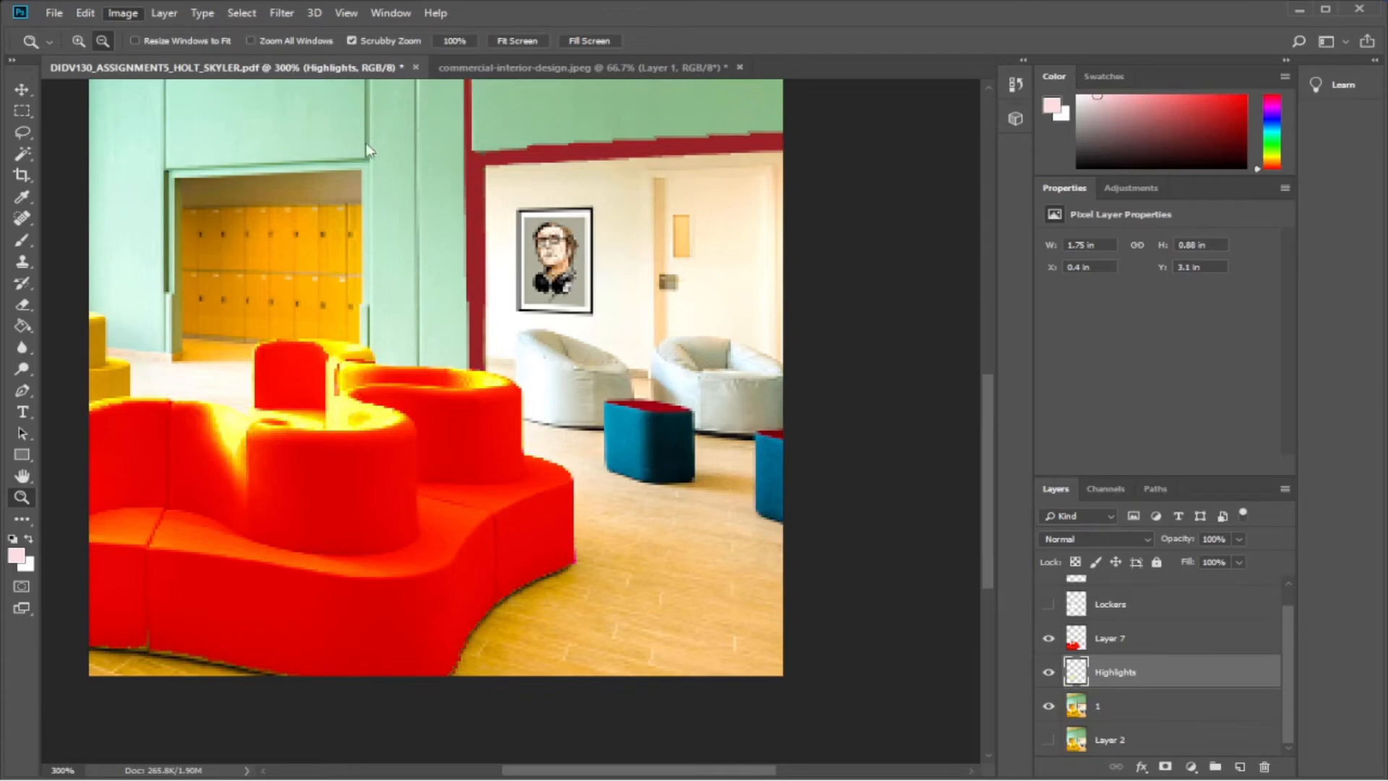
{"action": "key", "text": "i"}
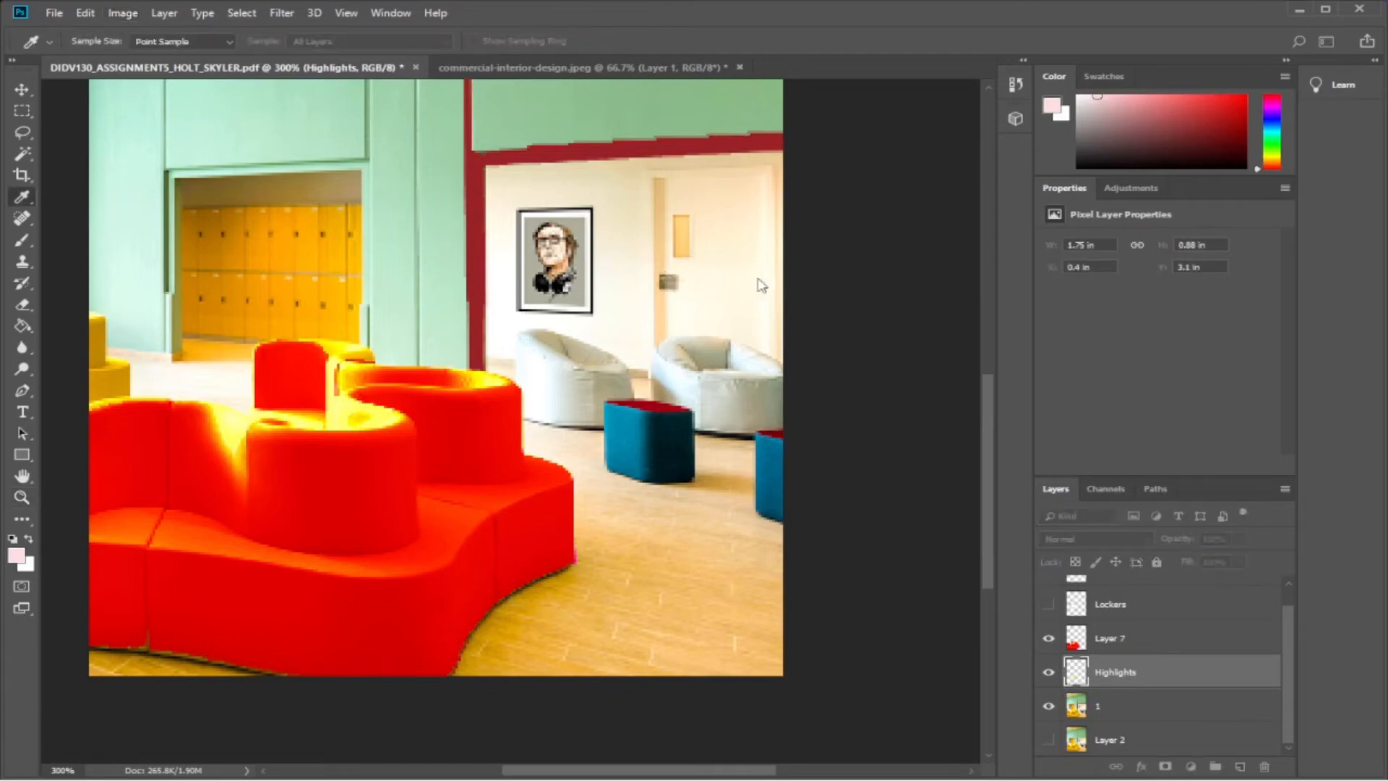
Try shifting the colour of the sofa highlights on the Highlights layer with image adjustments.
{"action": "mouse_move", "coordinate": [670, 239]}
{"action": "left_mouse_down"}
{"action": "mouse_move", "coordinate": [588, 239]}
{"action": "mouse_move", "coordinate": [648, 237]}
{"action": "left_mouse_up"}
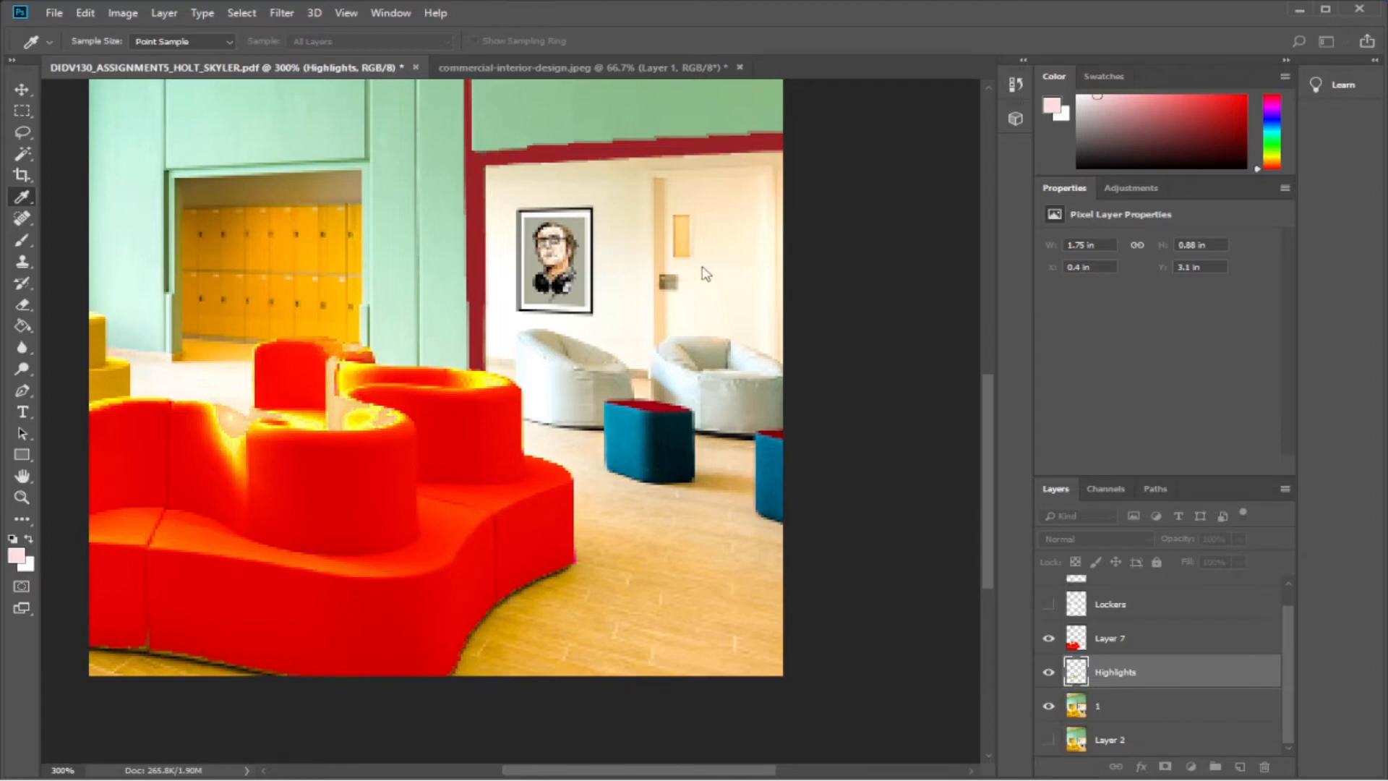
{"action": "mouse_move", "coordinate": [678, 318]}
{"action": "left_mouse_down"}
{"action": "mouse_move", "coordinate": [725, 313]}
{"action": "mouse_move", "coordinate": [680, 314]}
{"action": "left_mouse_up"}
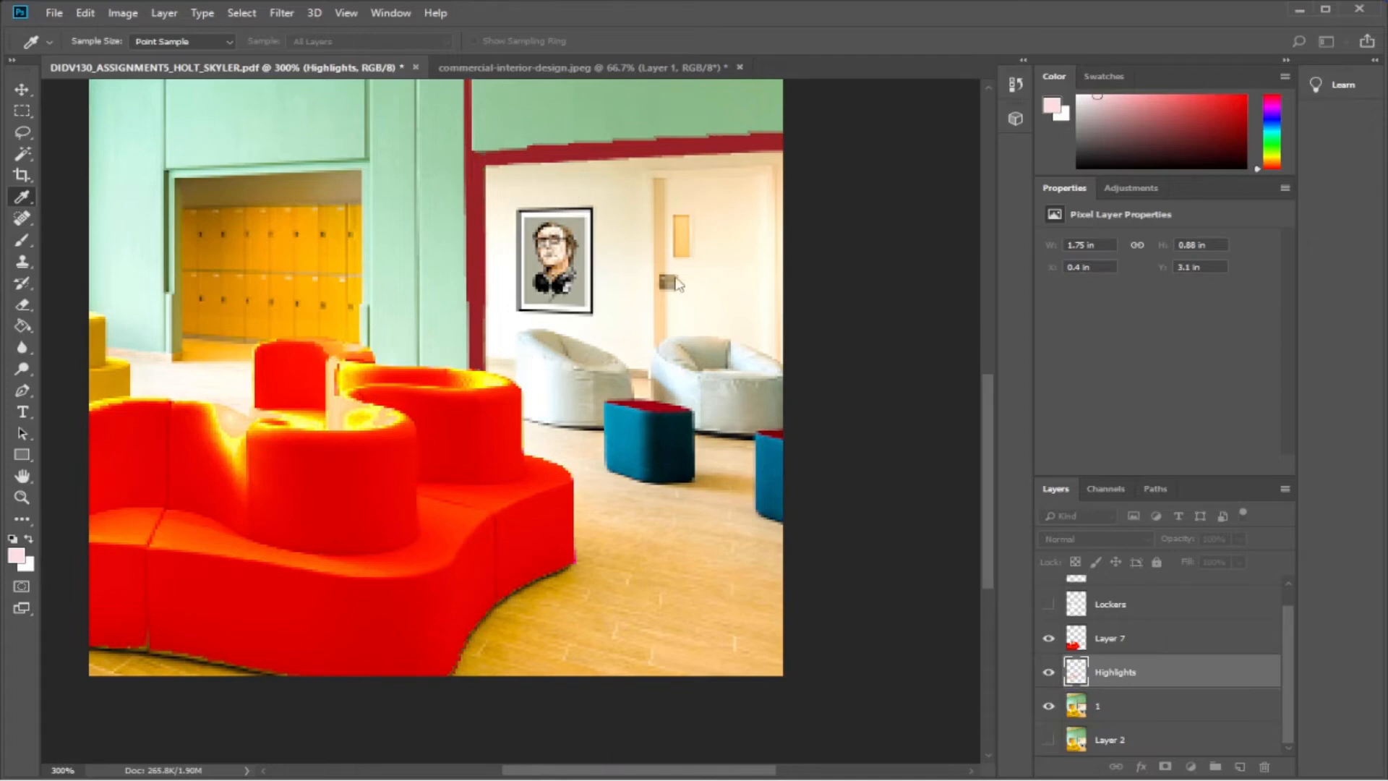
{"action": "mouse_move", "coordinate": [647, 234]}
{"action": "left_mouse_down"}
{"action": "mouse_move", "coordinate": [558, 232]}
{"action": "mouse_move", "coordinate": [782, 248]}
{"action": "mouse_move", "coordinate": [613, 239]}
{"action": "mouse_move", "coordinate": [651, 241]}
{"action": "mouse_move", "coordinate": [626, 248]}
{"action": "left_mouse_up"}
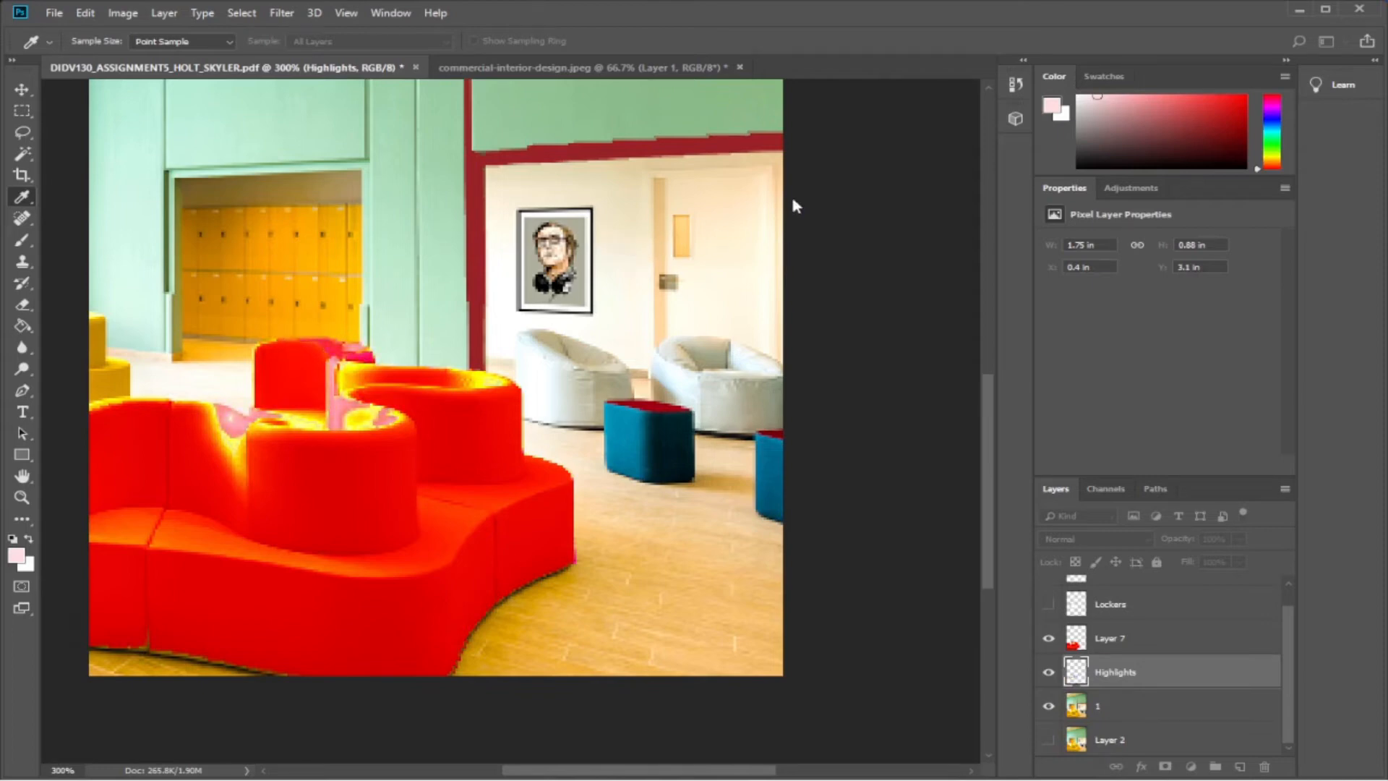
{"action": "left_click", "coordinate": [856, 178]}
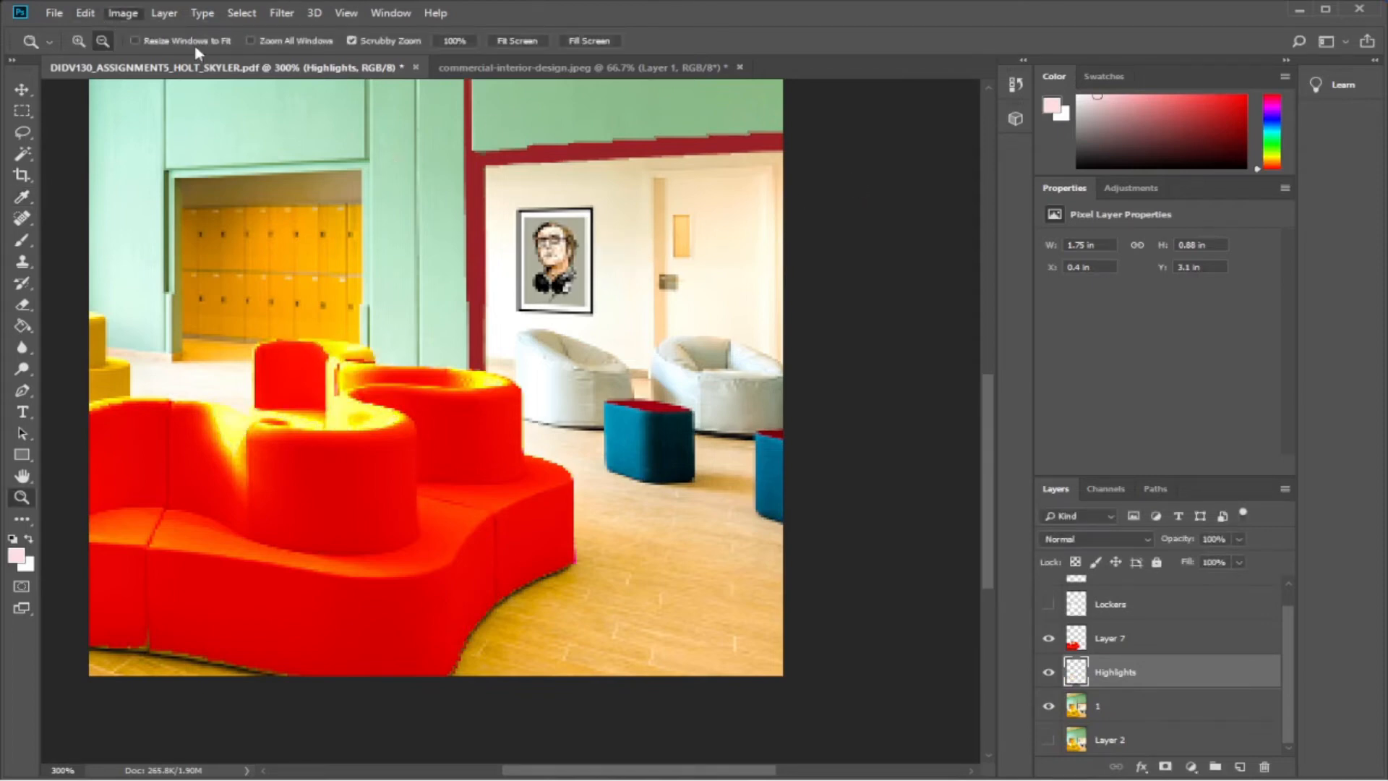
{"action": "key", "text": "i"}
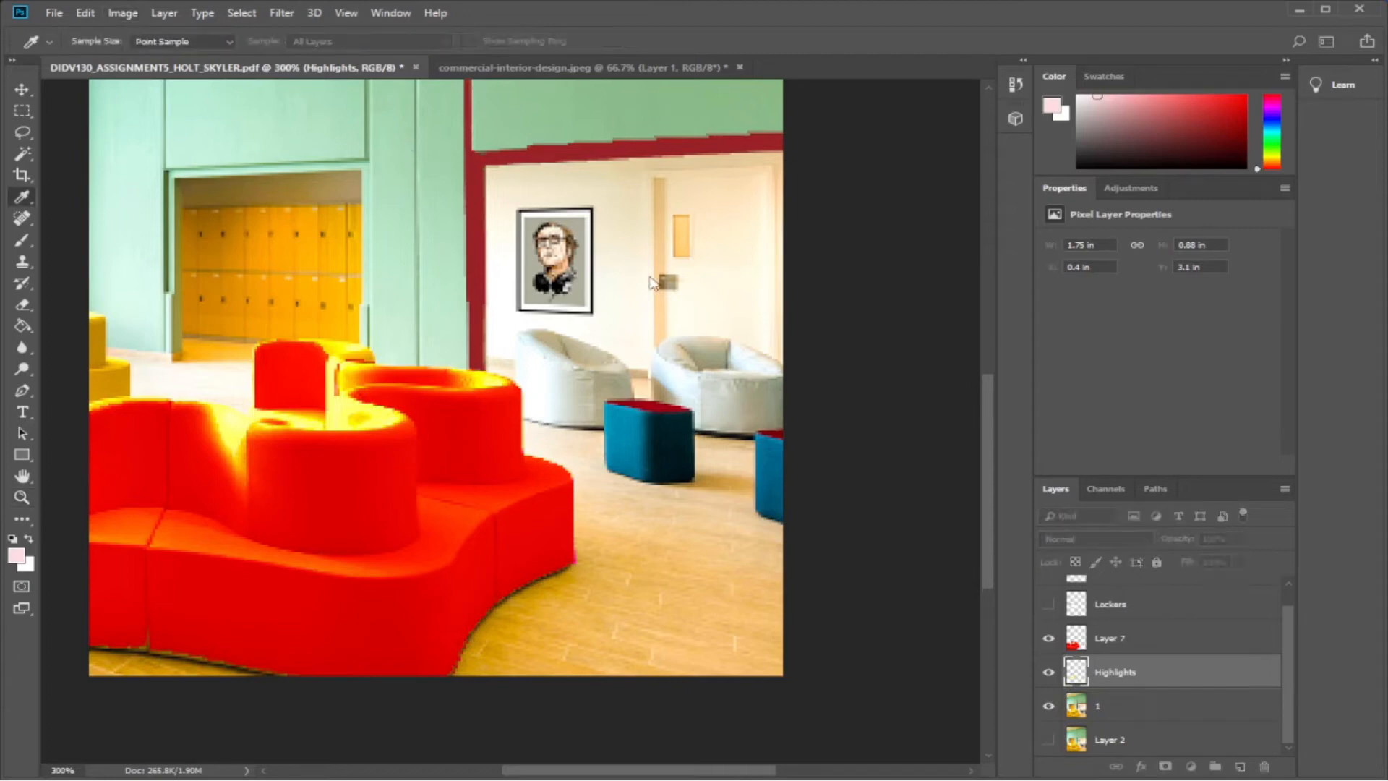
{"action": "key", "text": "z"}
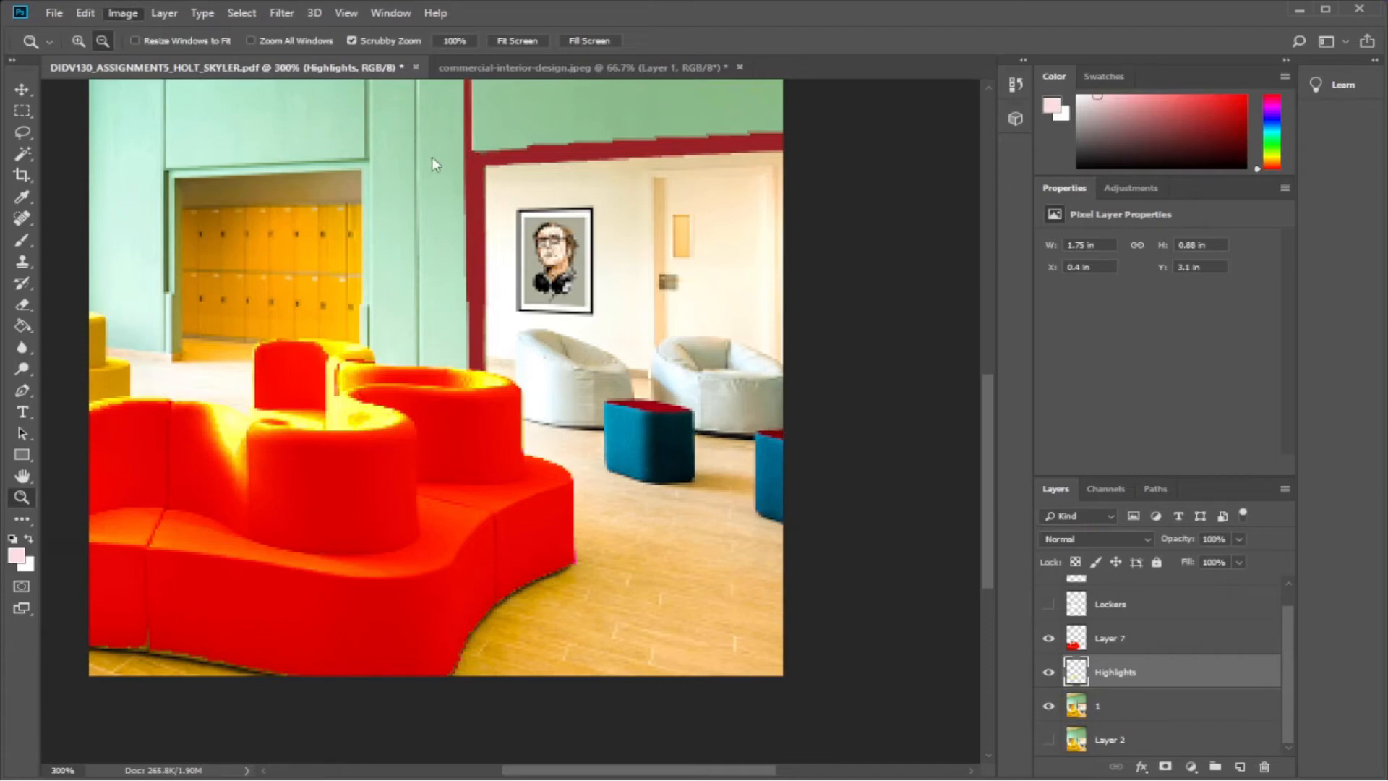
{"action": "key", "text": "i"}
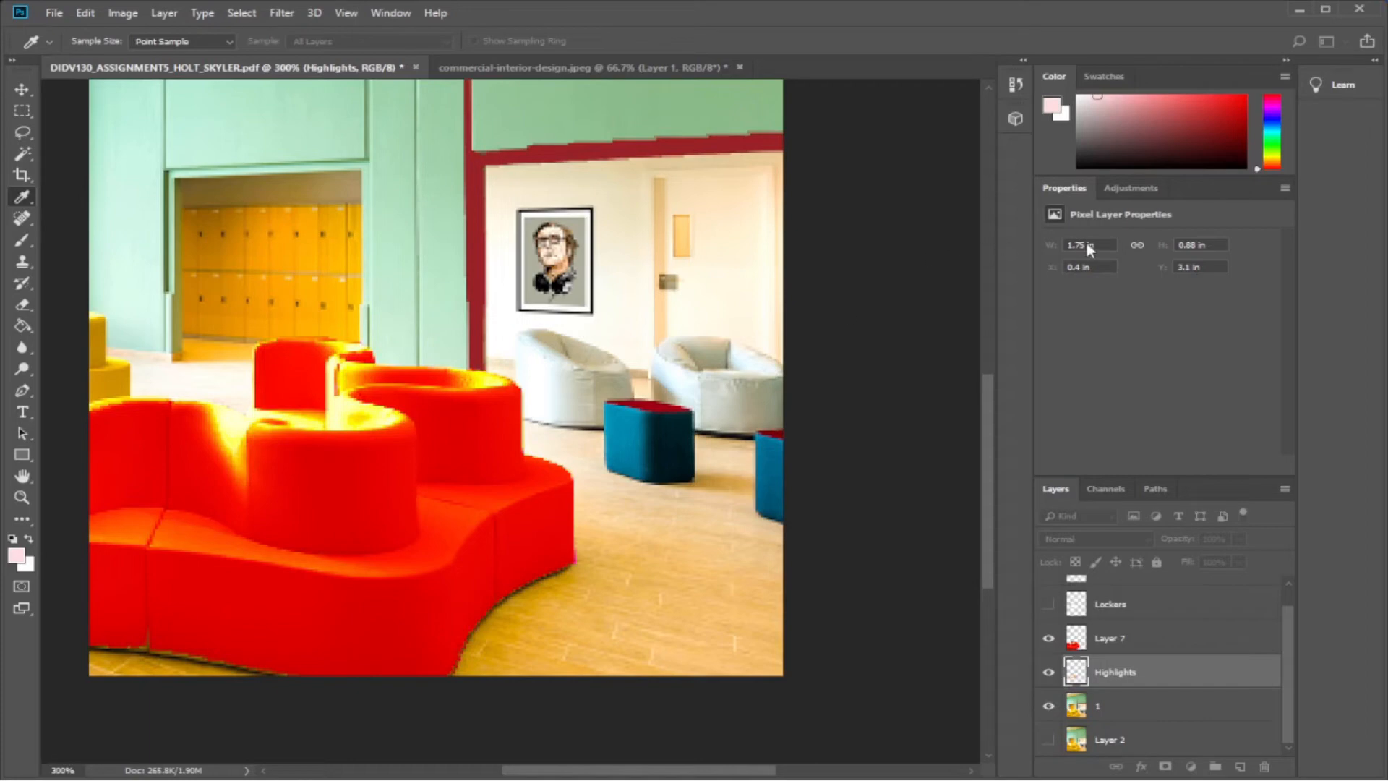
{"action": "key", "text": "z"}
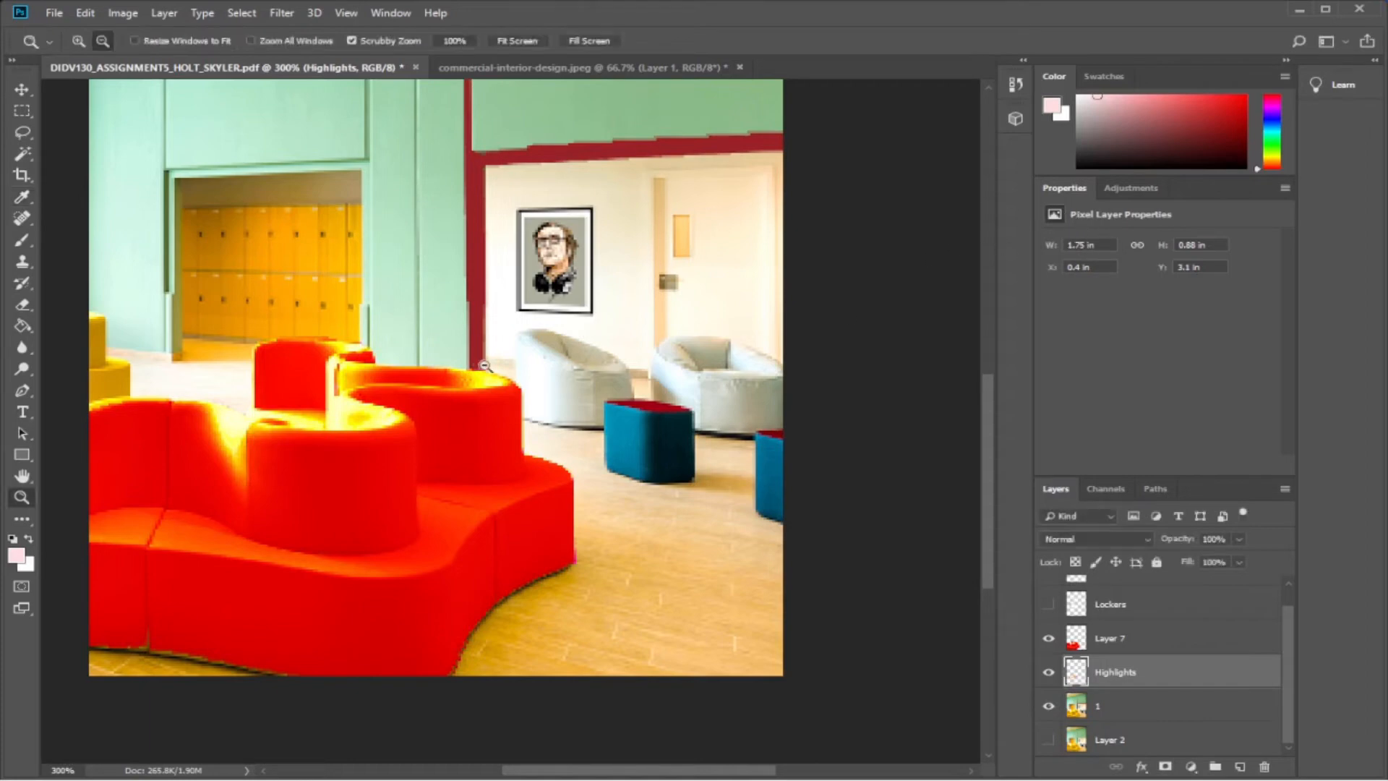
Zoom in to 500%, sample orange from the sofa seat, and fill the yellow highlight beside the front round backrest using the Paint Bucket.
{"action": "left_click", "coordinate": [78, 42]}
{"action": "left_click", "coordinate": [345, 416]}
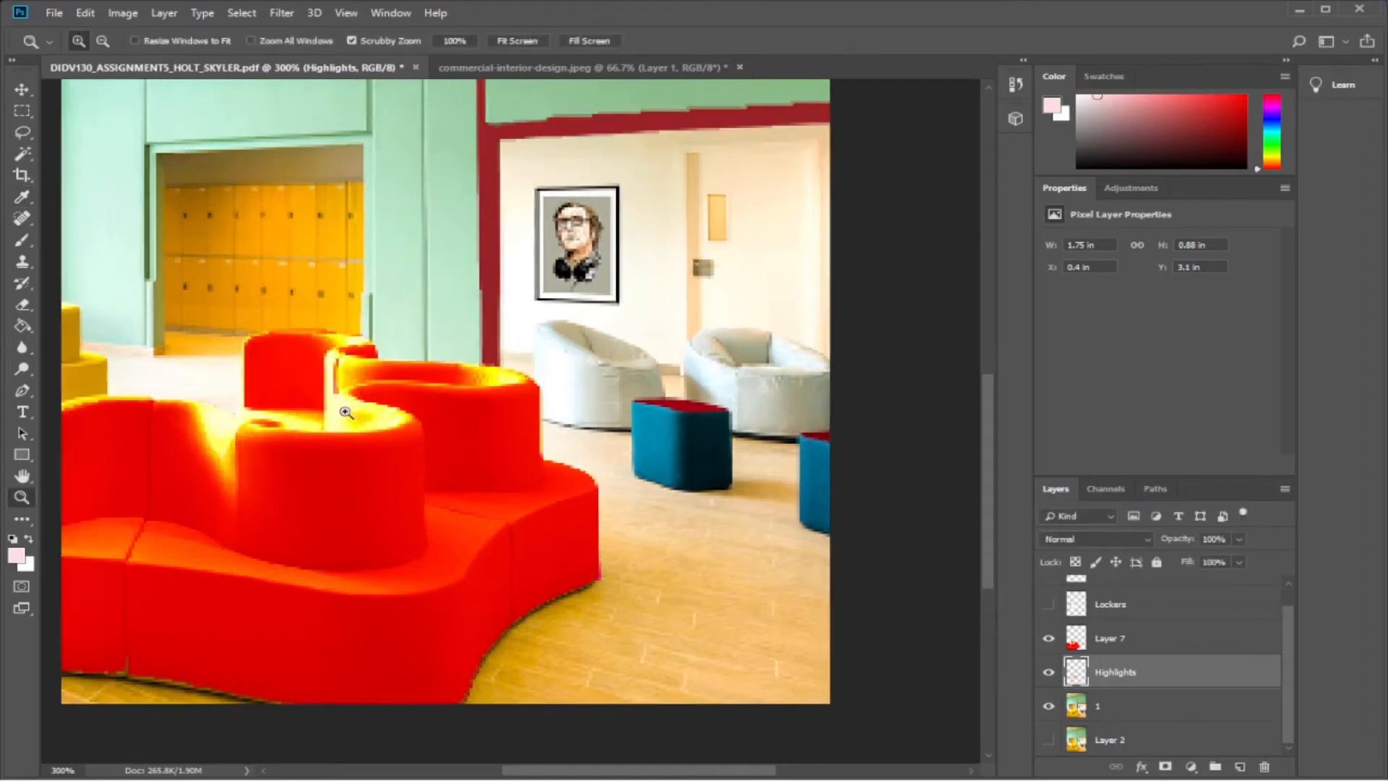
{"action": "left_click", "coordinate": [226, 402]}
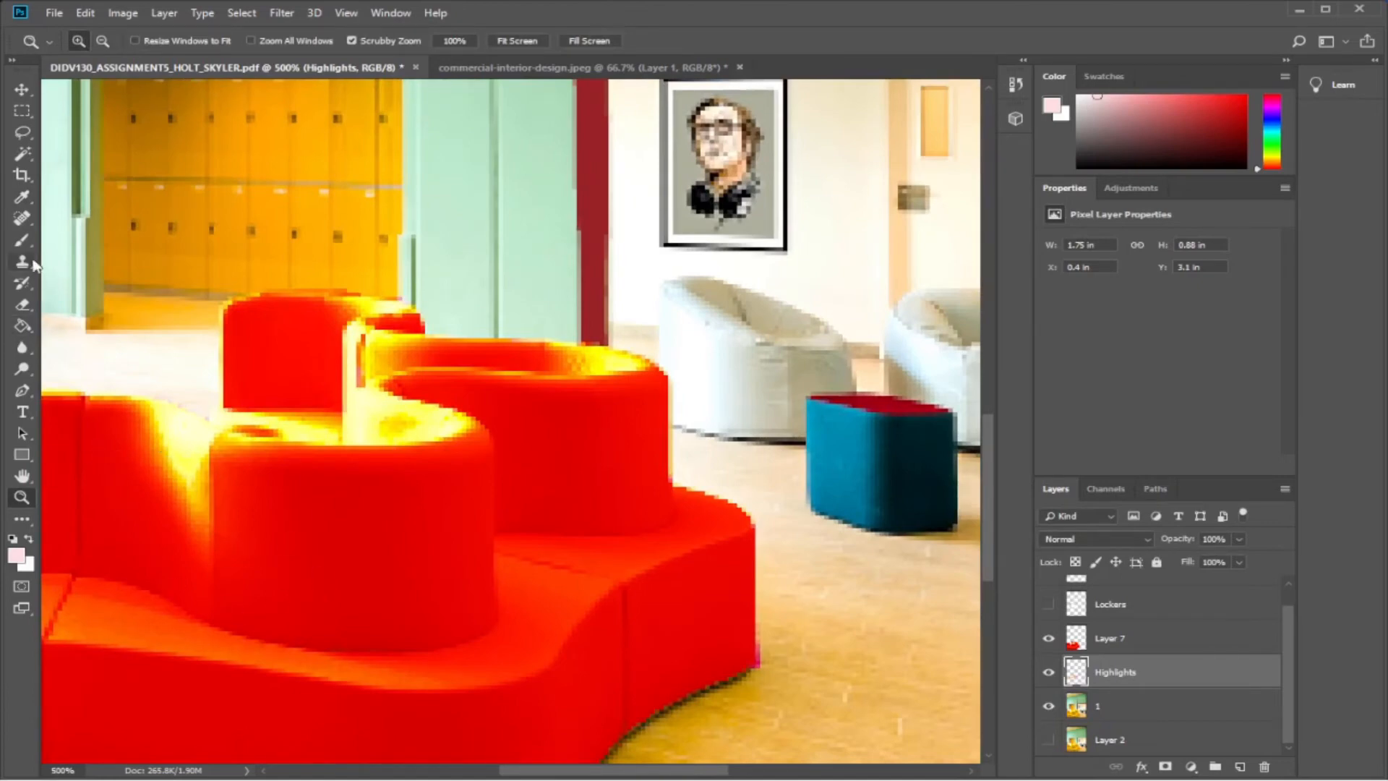
{"action": "left_click", "coordinate": [22, 197]}
{"action": "left_click", "coordinate": [177, 631]}
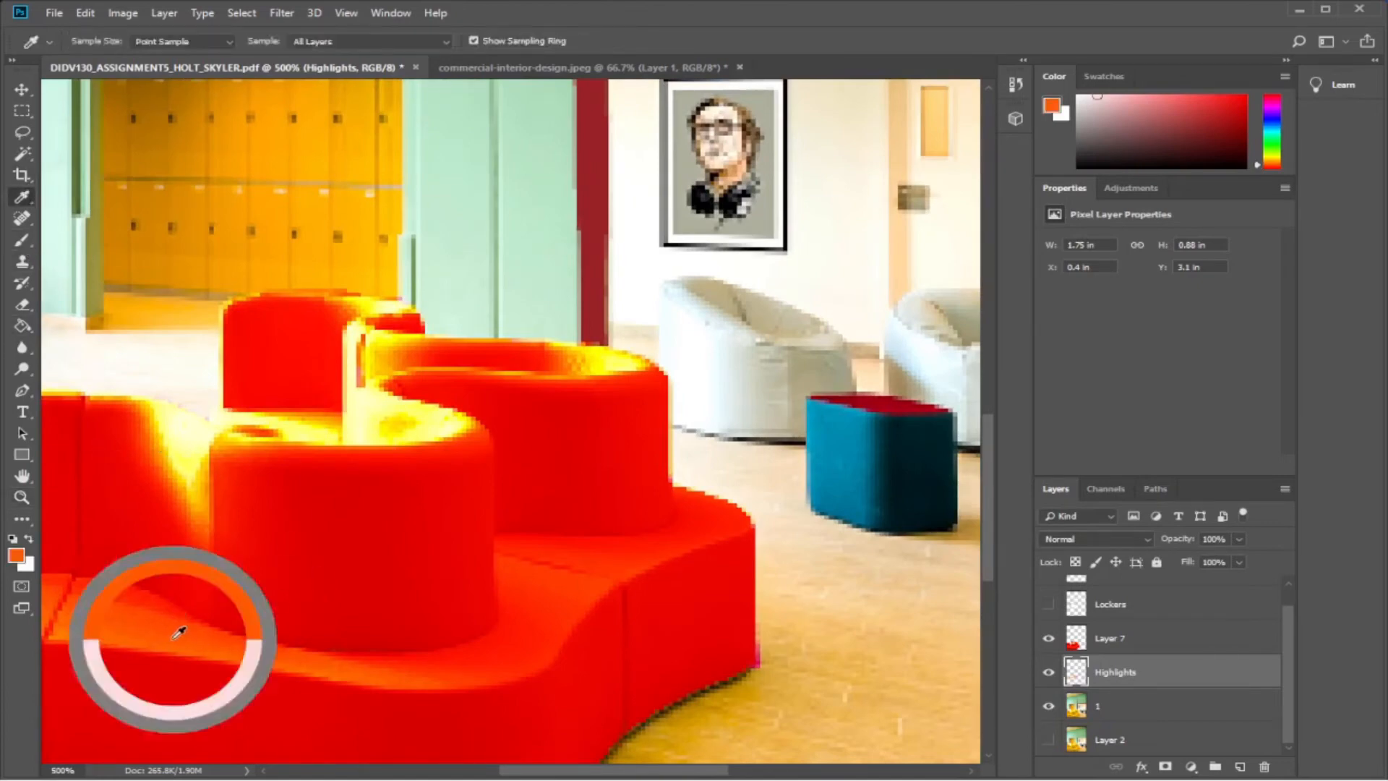
{"action": "left_click", "coordinate": [31, 328]}
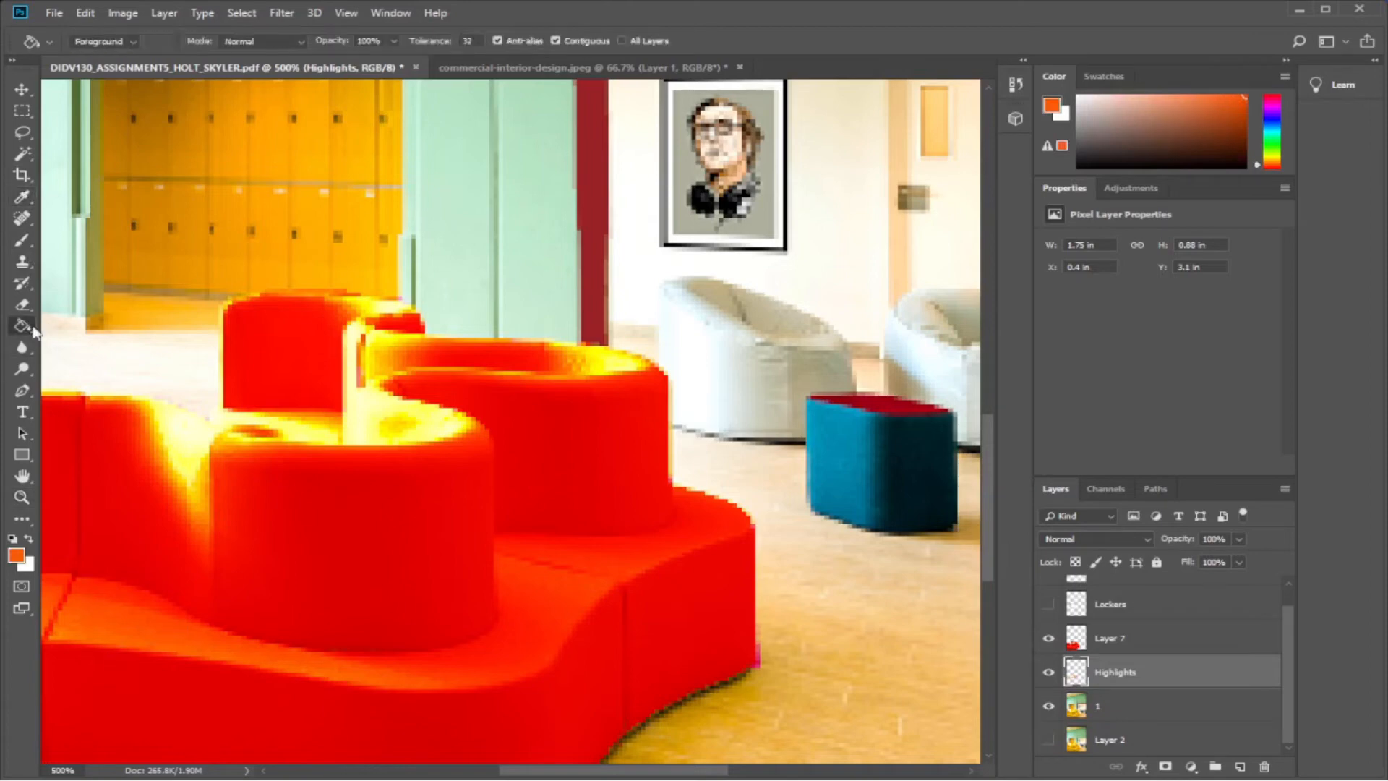
{"action": "left_click", "coordinate": [184, 433]}
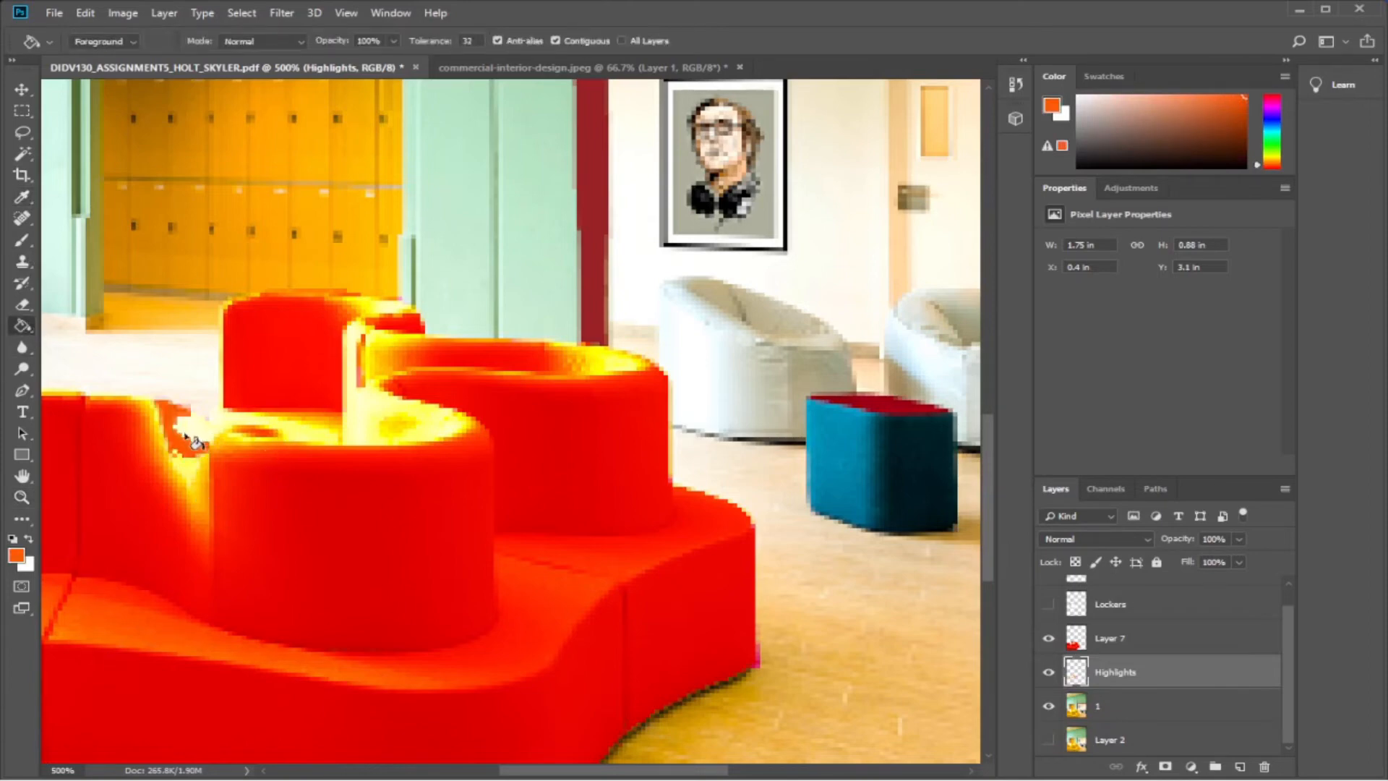
{"action": "left_click", "coordinate": [190, 438]}
{"action": "left_click", "coordinate": [174, 467]}
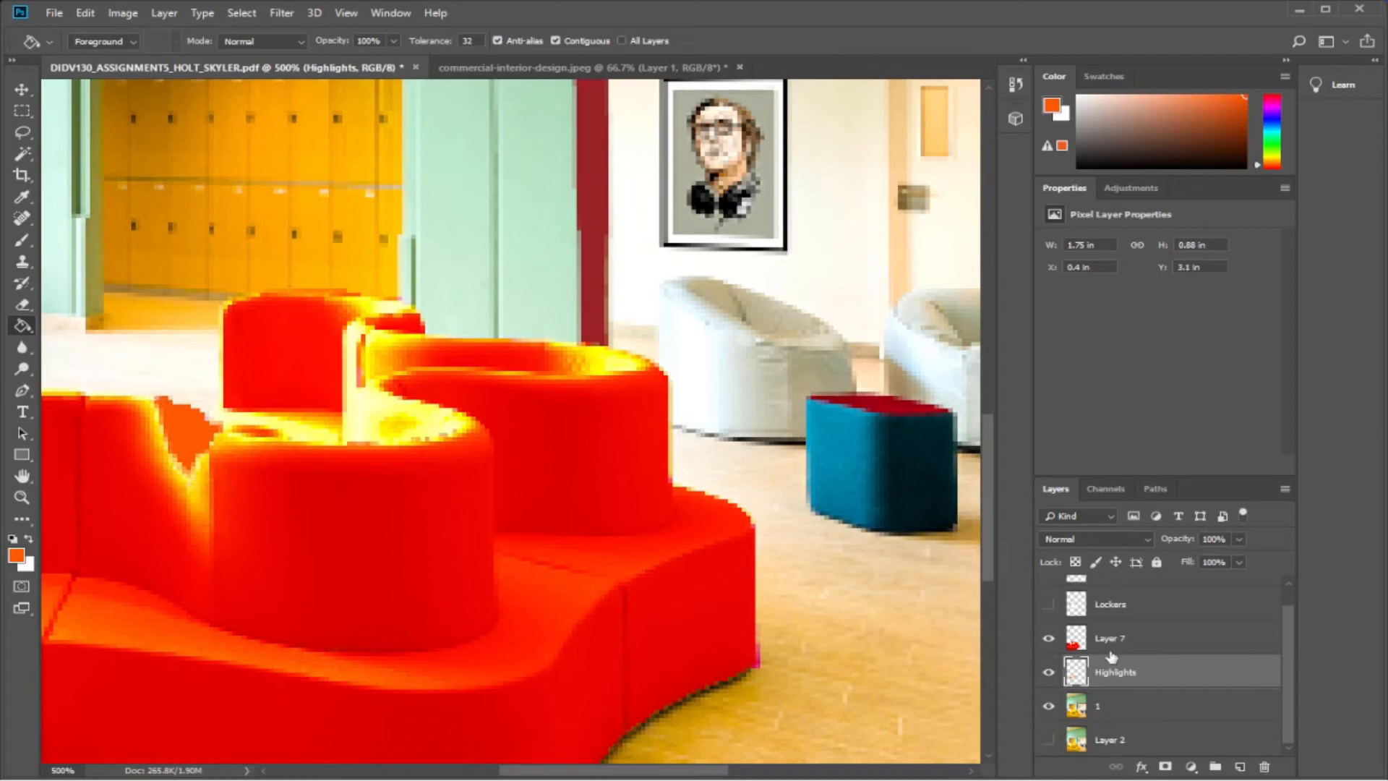
Undo the orange fills on the Highlights layer.
{"action": "scroll", "coordinate": [1129, 665], "scroll_direction": "up", "scroll_amount": 1}
{"action": "scroll", "coordinate": [1129, 665], "scroll_direction": "down", "scroll_amount": 1}
{"action": "key", "text": "ctrl+alt+z"}
{"action": "key", "text": "ctrl+alt+z"}
{"action": "key", "text": "ctrl+alt+z"}
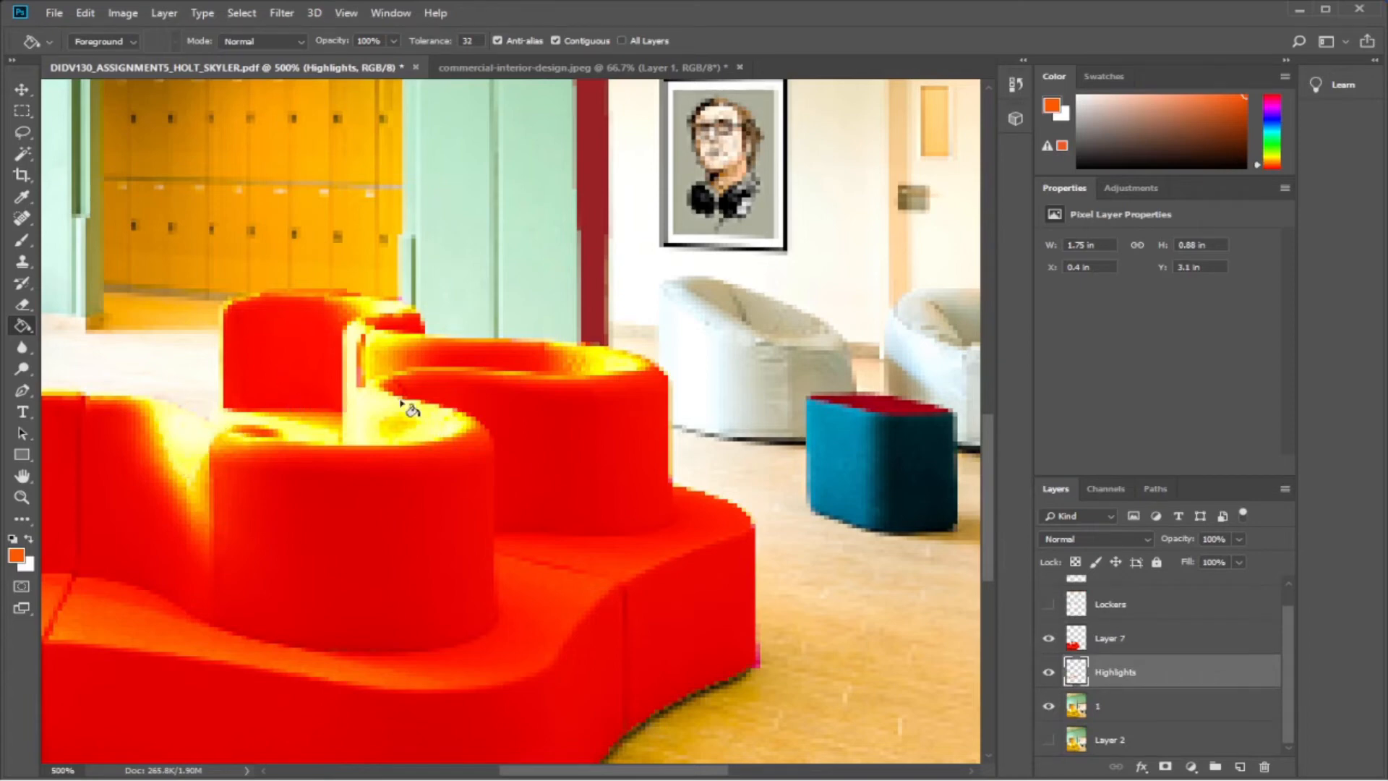
Try filling the sofa highlights with a muted red after raising the Paint Bucket tolerance to 45, then undo the fills.
{"action": "left_click", "coordinate": [1271, 169]}
{"action": "left_click_drag", "start_coordinate": [1172, 141], "coordinate": [1202, 113]}
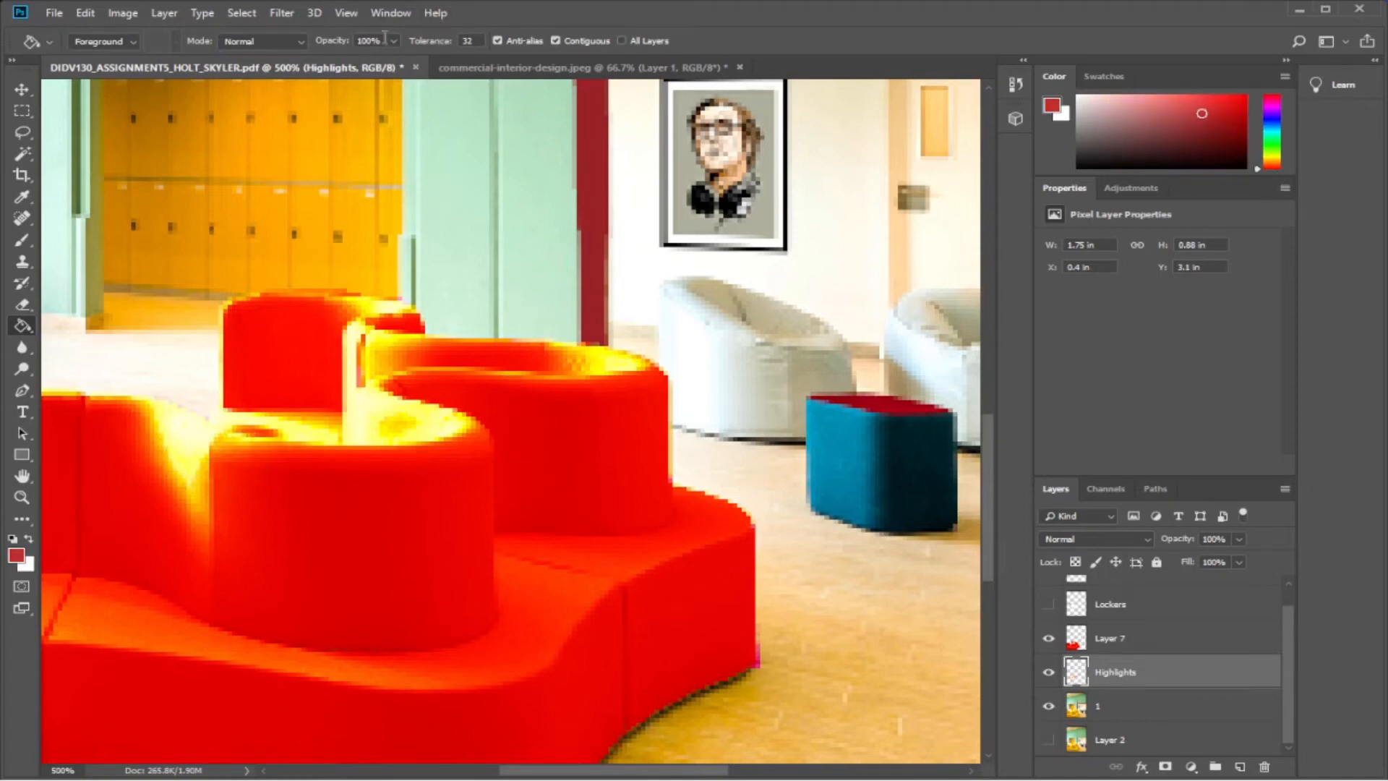
{"action": "double_click", "coordinate": [474, 44]}
{"action": "type", "text": "45"}
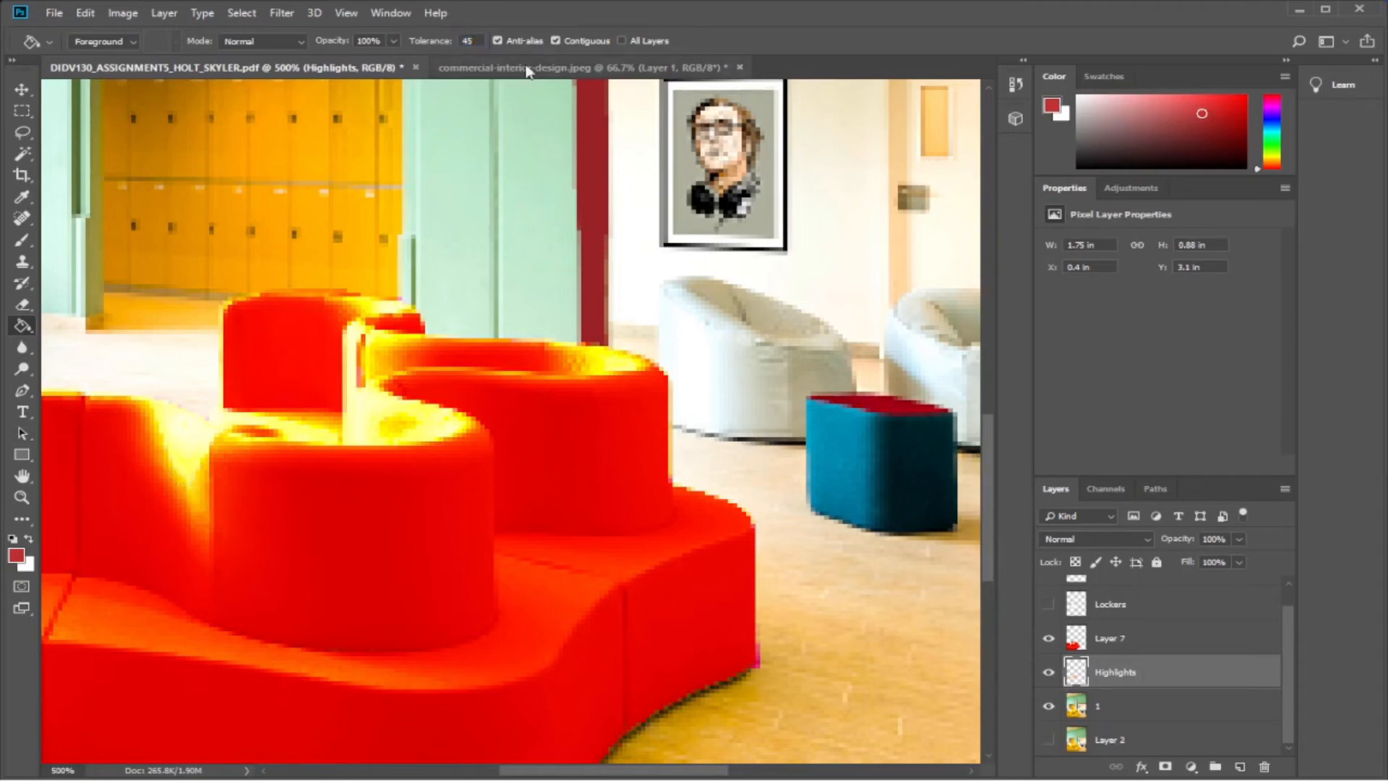
{"action": "left_click", "coordinate": [168, 448]}
{"action": "left_click", "coordinate": [176, 465]}
{"action": "left_click", "coordinate": [188, 478]}
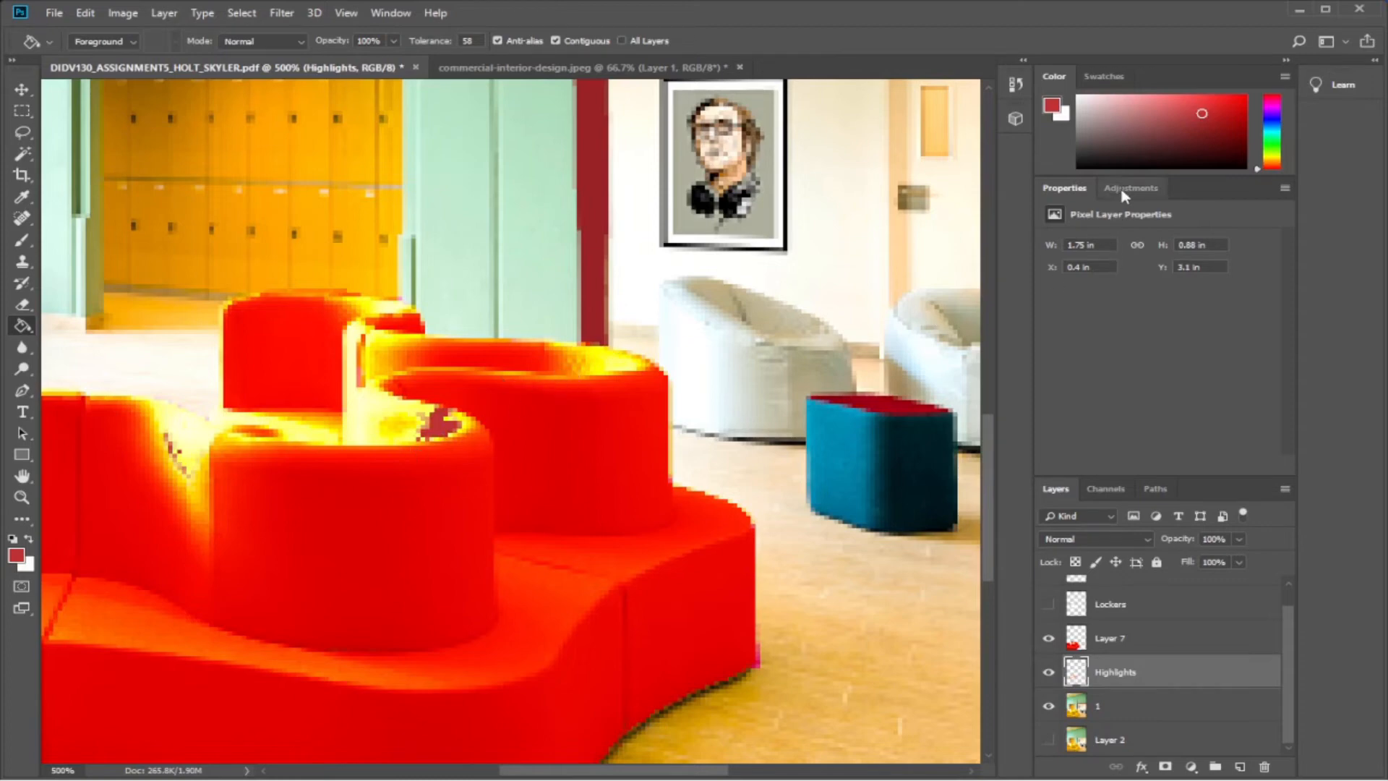
{"action": "key", "text": "ctrl+z"}
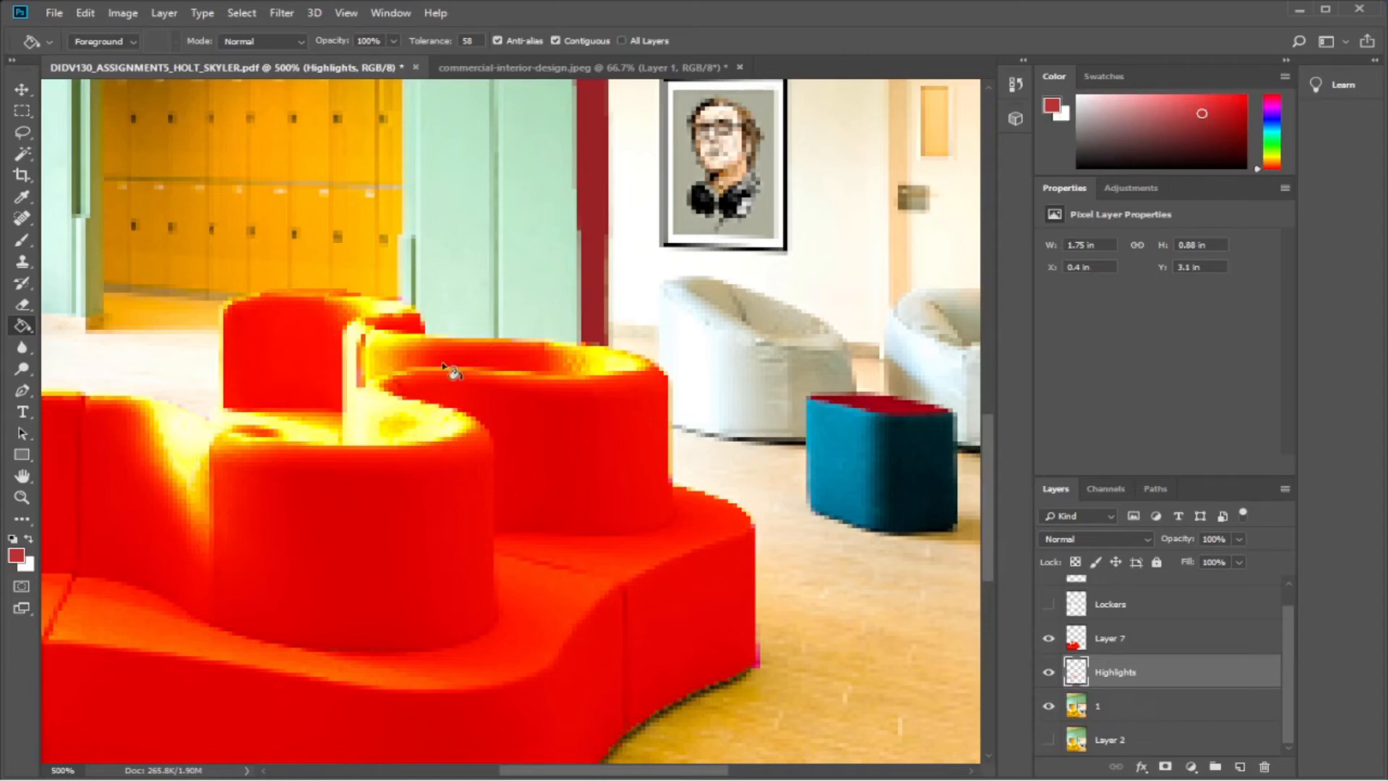
Sample the sofa's red, lighten it slightly, and fill the highlight beside the front round backrest at tolerance 58.
{"action": "left_click", "coordinate": [23, 197]}
{"action": "left_click", "coordinate": [287, 553]}
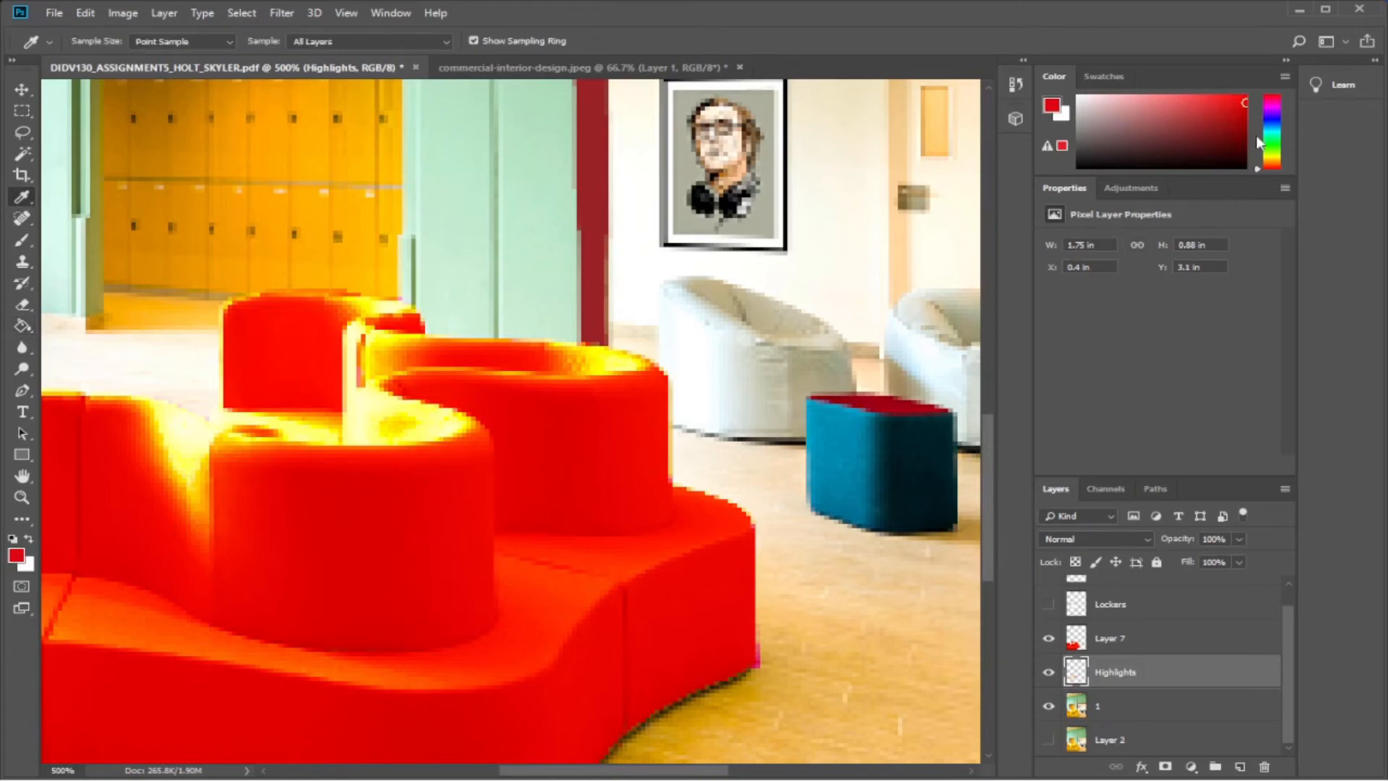
{"action": "left_click_drag", "start_coordinate": [1228, 103], "coordinate": [1218, 102]}
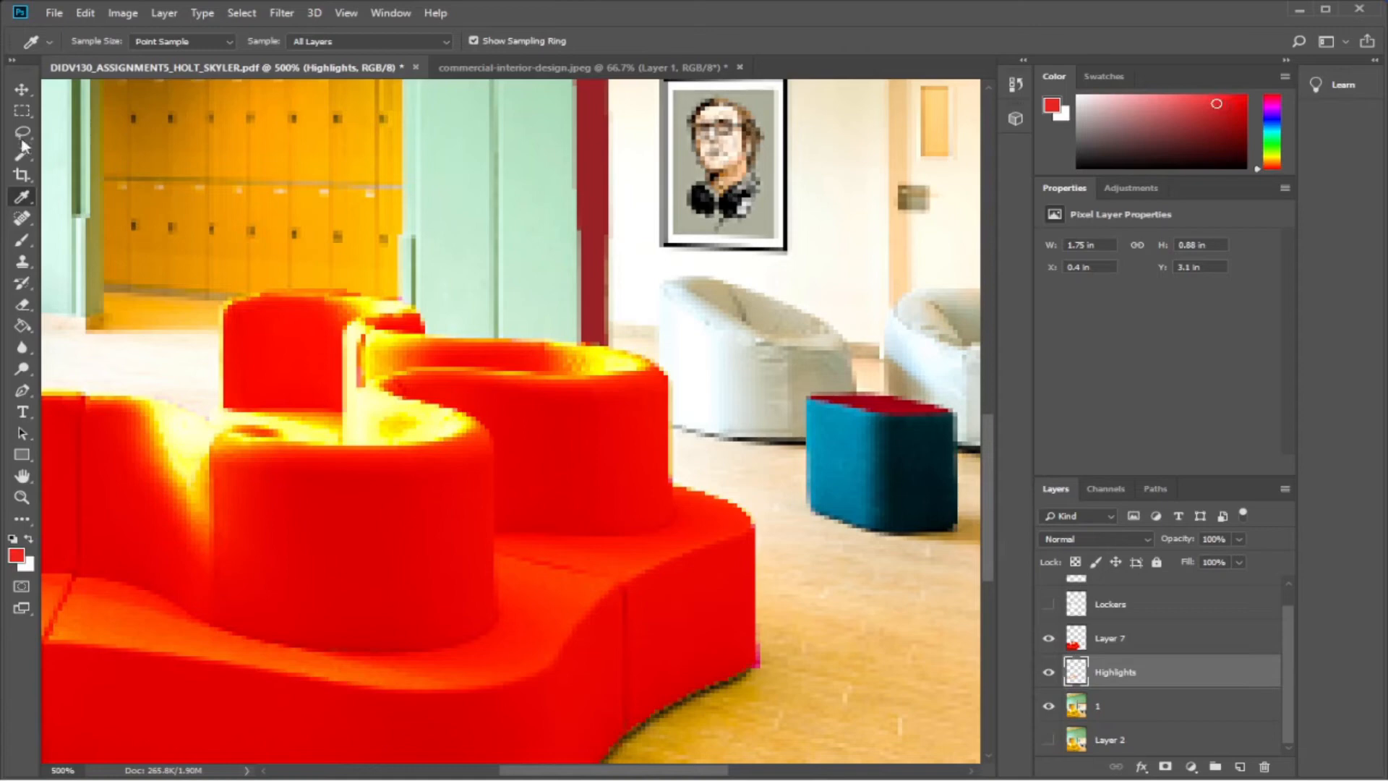
{"action": "left_click", "coordinate": [23, 325]}
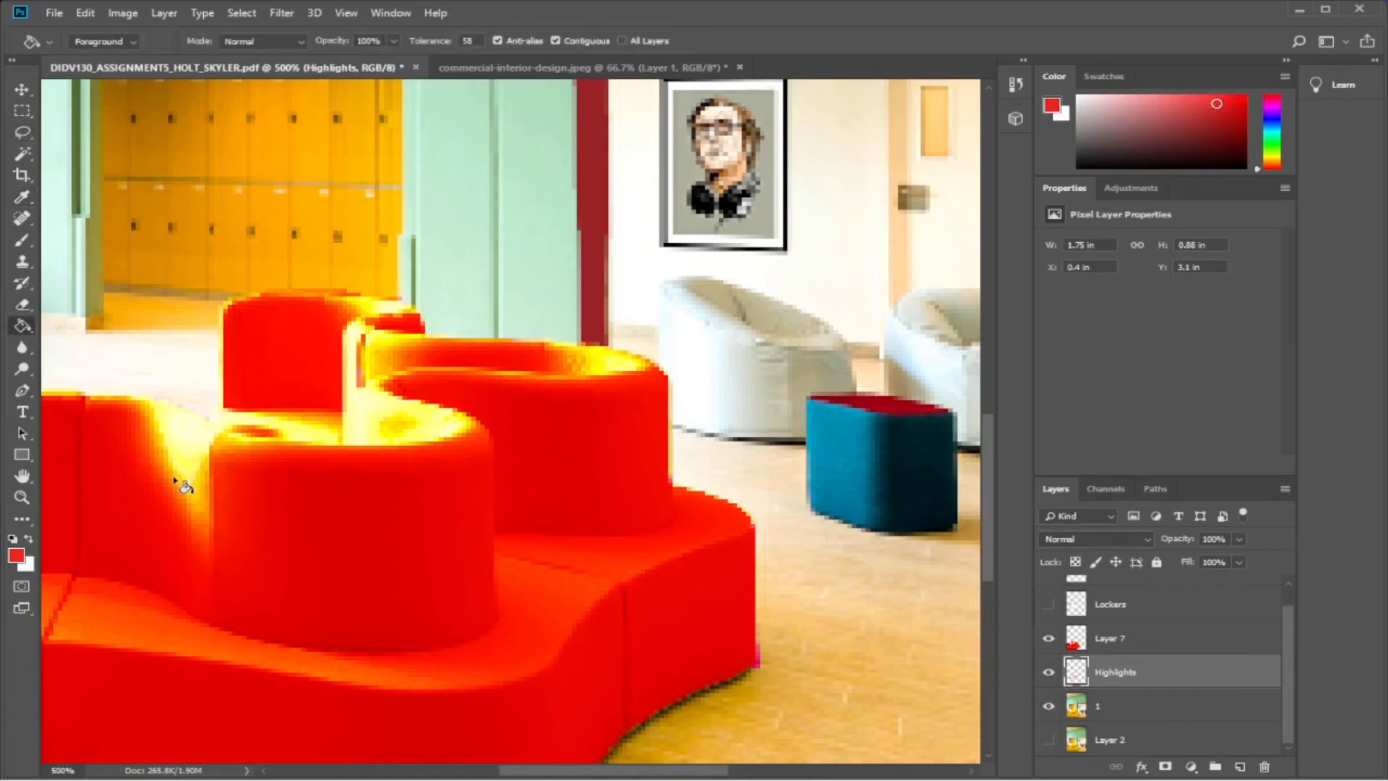
{"action": "left_click", "coordinate": [194, 452]}
{"action": "key", "text": "ctrl+z"}
Try filling the highlights on top of the front round backrest with the lighter red, then undo those fills.
{"action": "left_click", "coordinate": [443, 435]}
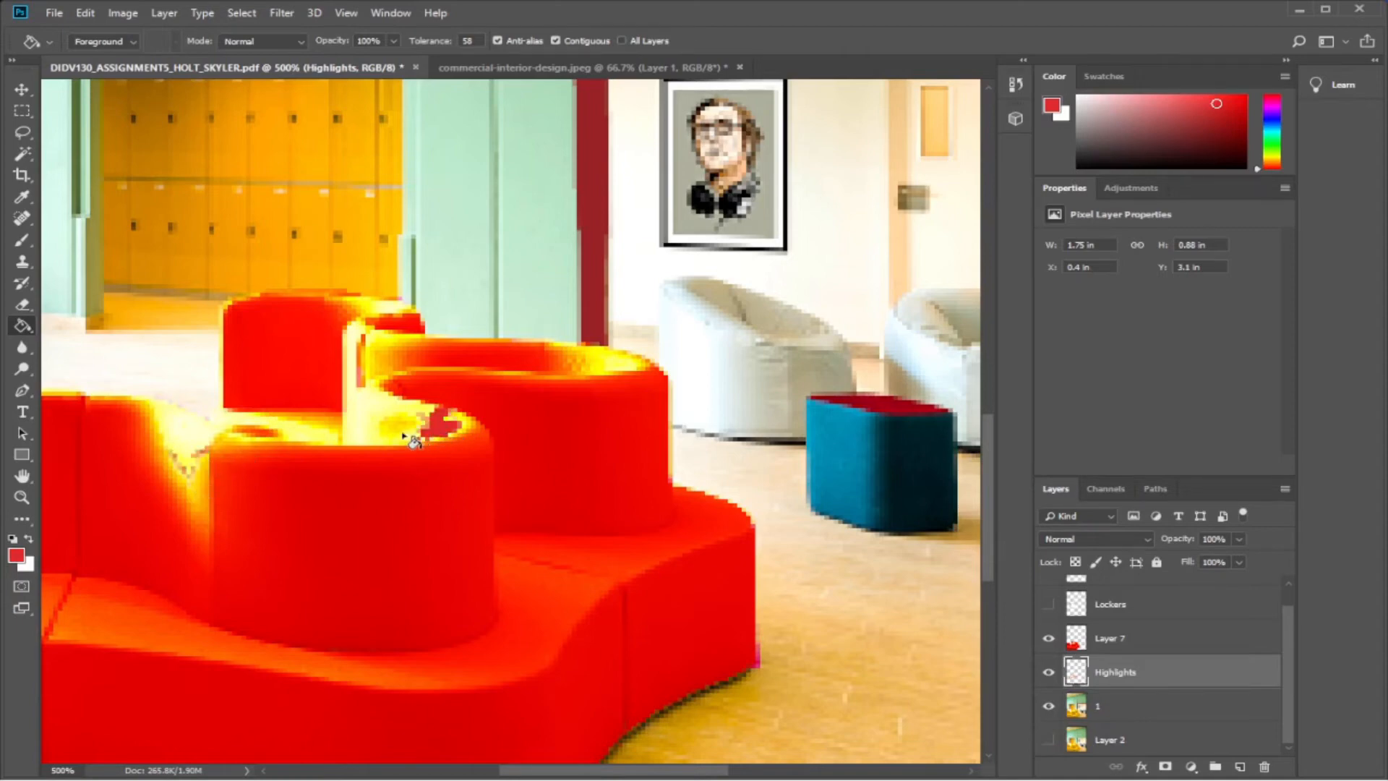
{"action": "left_click", "coordinate": [379, 413]}
{"action": "left_click", "coordinate": [344, 388]}
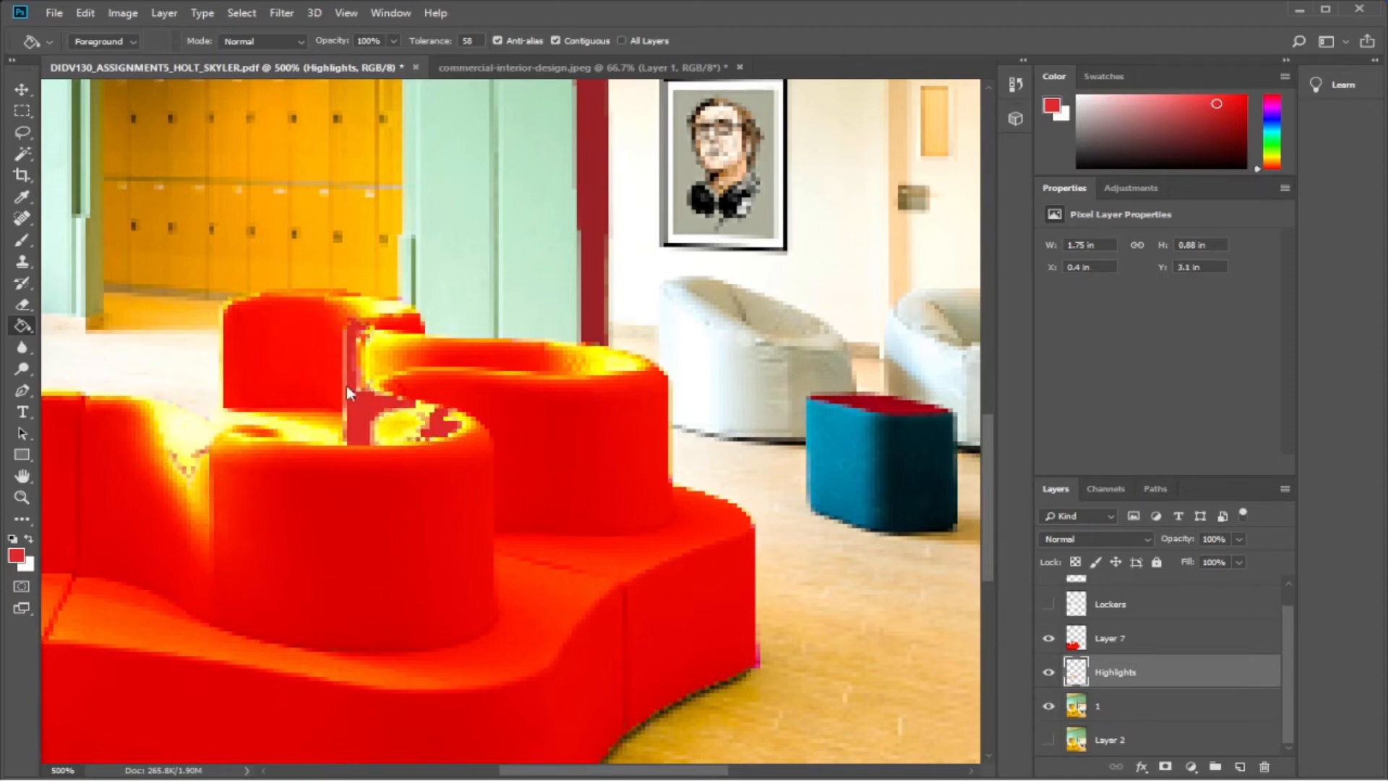
{"action": "key", "text": "ctrl+z"}
{"action": "key", "text": "ctrl+z"}
{"action": "key", "text": "ctrl+z"}
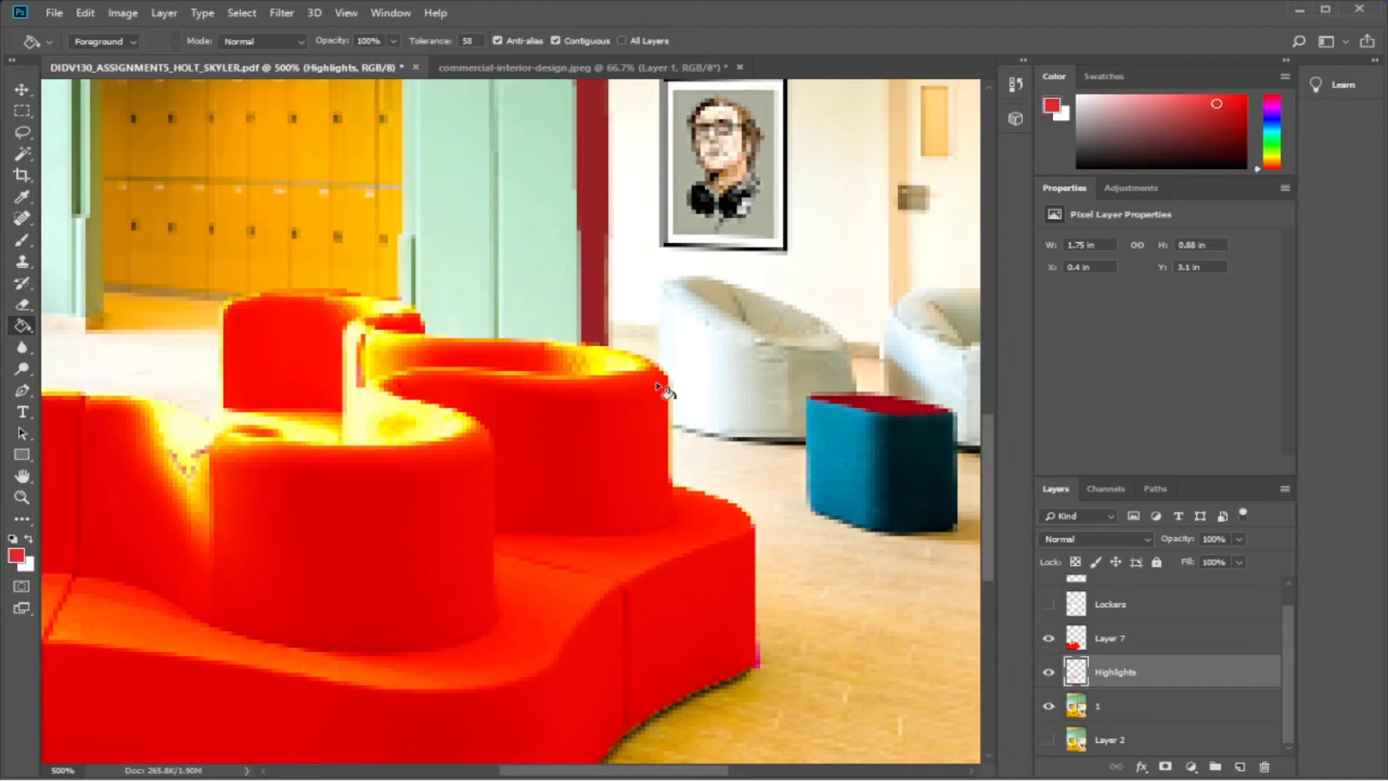
Choose a dark red and test fills on the Highlights layer at tolerance 32, undoing each one.
{"action": "left_click", "coordinate": [1244, 126]}
{"action": "left_click", "coordinate": [592, 659]}
{"action": "key", "text": "ctrl+z"}
{"action": "left_click", "coordinate": [517, 618]}
{"action": "key", "text": "ctrl+z"}
{"action": "left_click", "coordinate": [376, 412]}
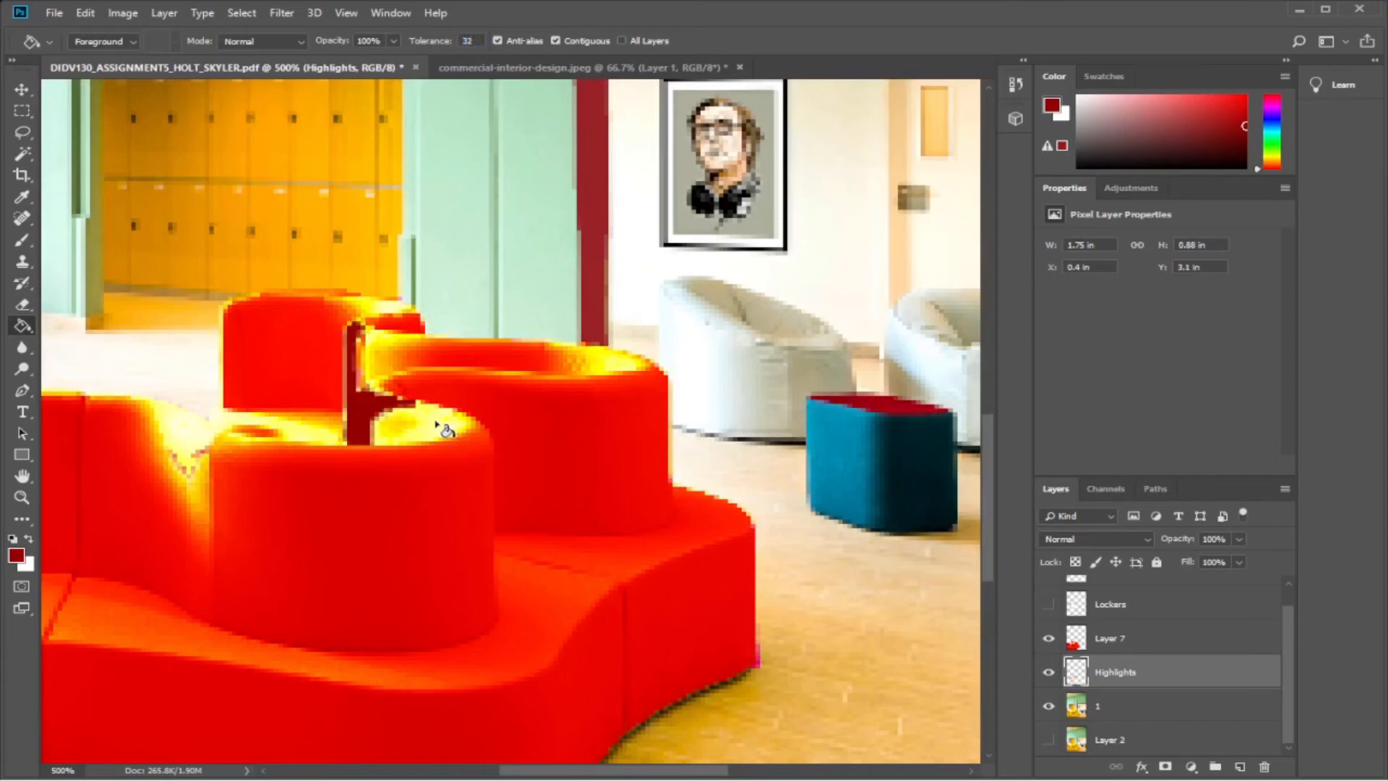
{"action": "key", "text": "ctrl+z"}
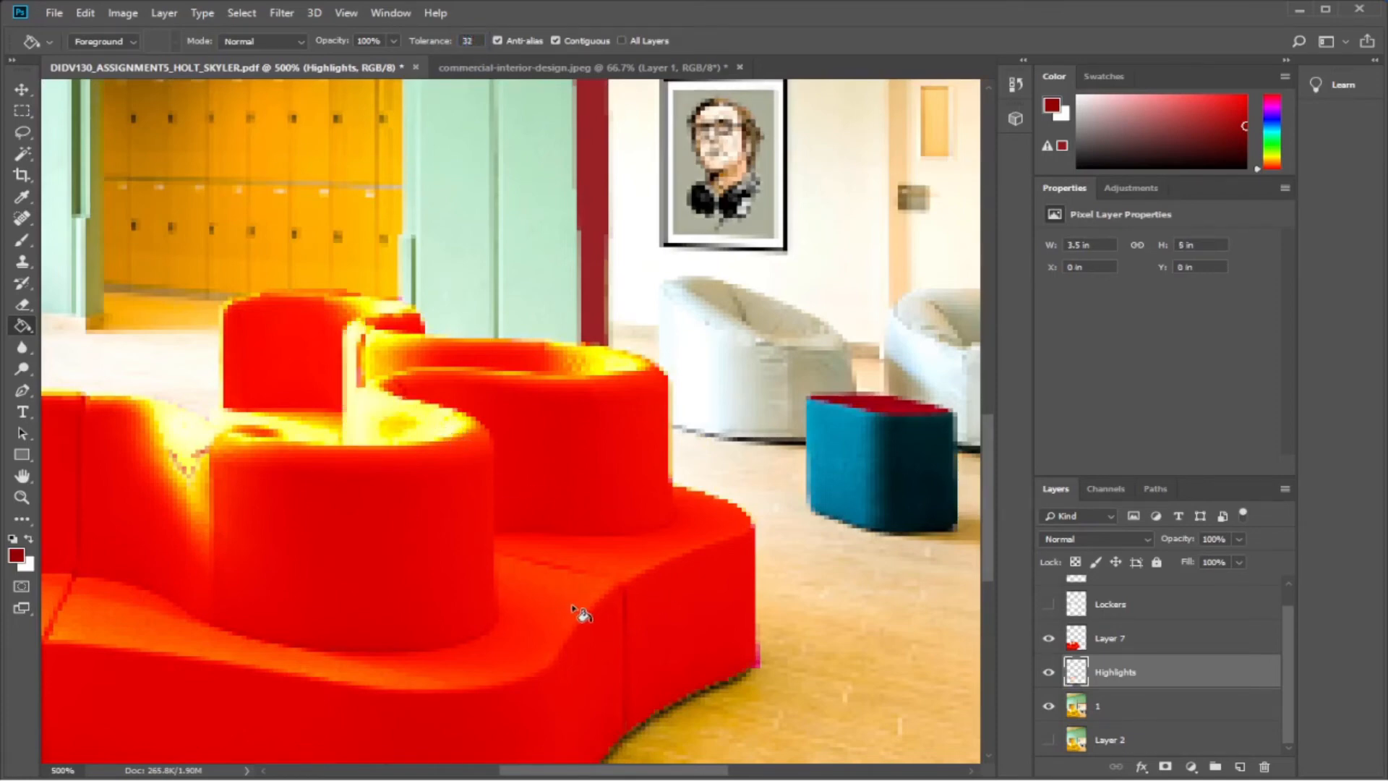
{"action": "left_click", "coordinate": [578, 610]}
{"action": "key", "text": "ctrl+z"}
Select Layer 7 and test dark red fills on the sofa at tolerances 32, 44 and 60, undoing each one.
{"action": "left_click", "coordinate": [1114, 643]}
{"action": "left_click", "coordinate": [669, 555]}
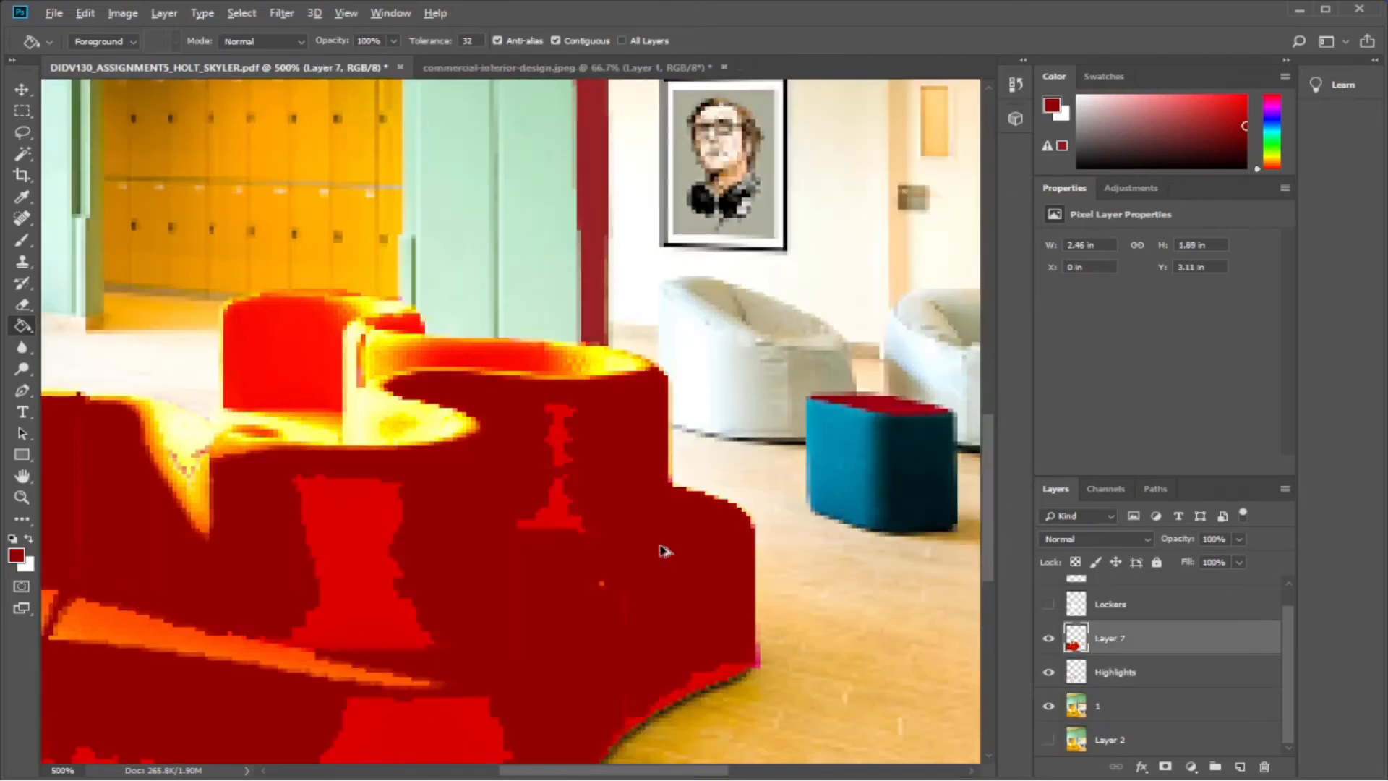
{"action": "key", "text": "ctrl+z"}
{"action": "left_click", "coordinate": [567, 669]}
{"action": "key", "text": "ctrl+z"}
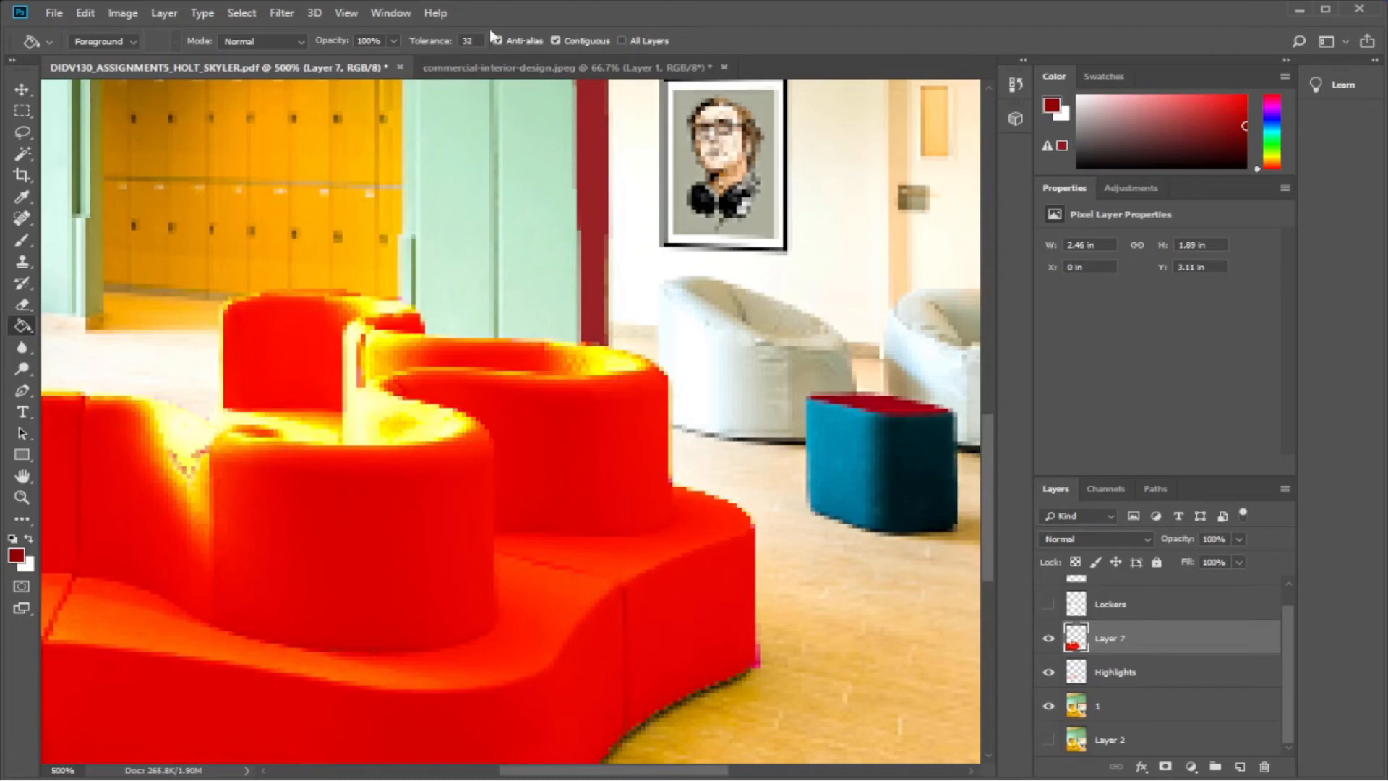
{"action": "left_click", "coordinate": [420, 516]}
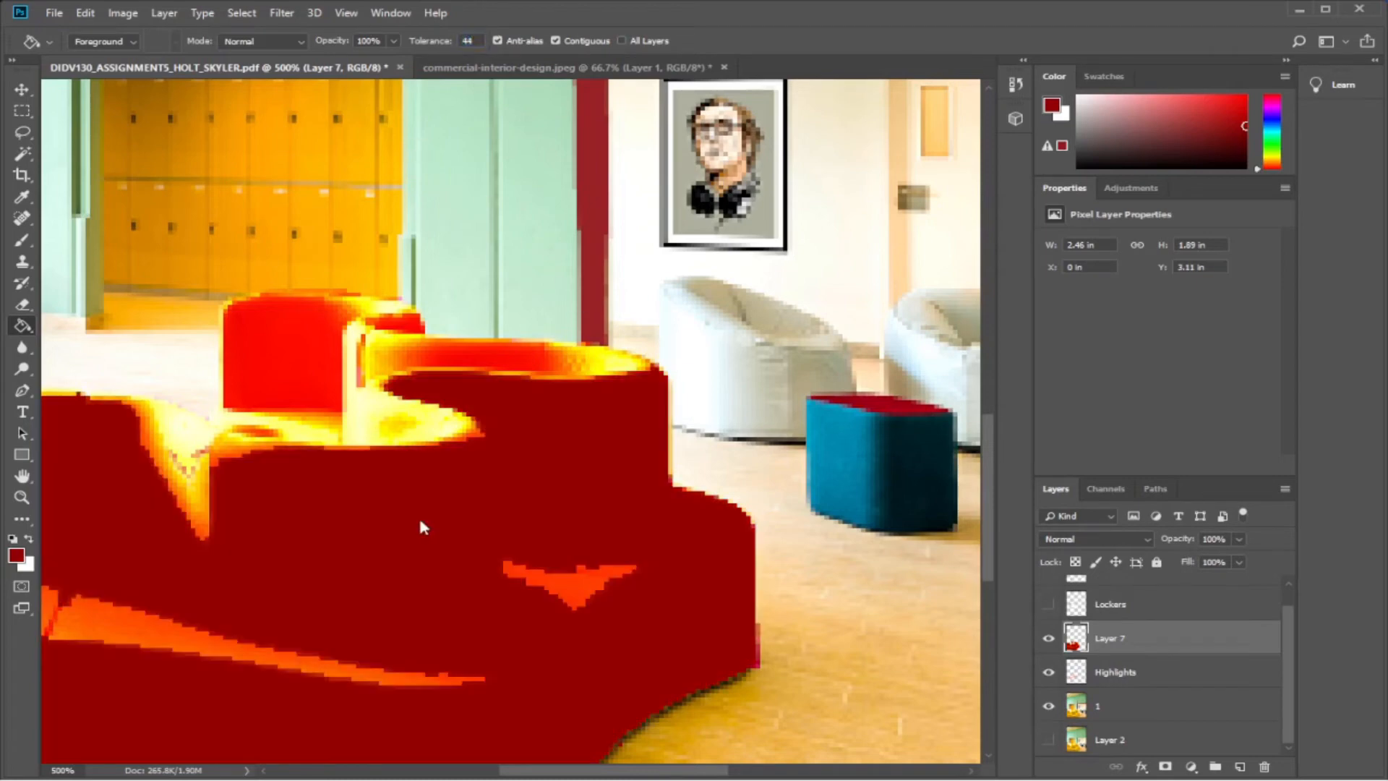
{"action": "key", "text": "ctrl+z"}
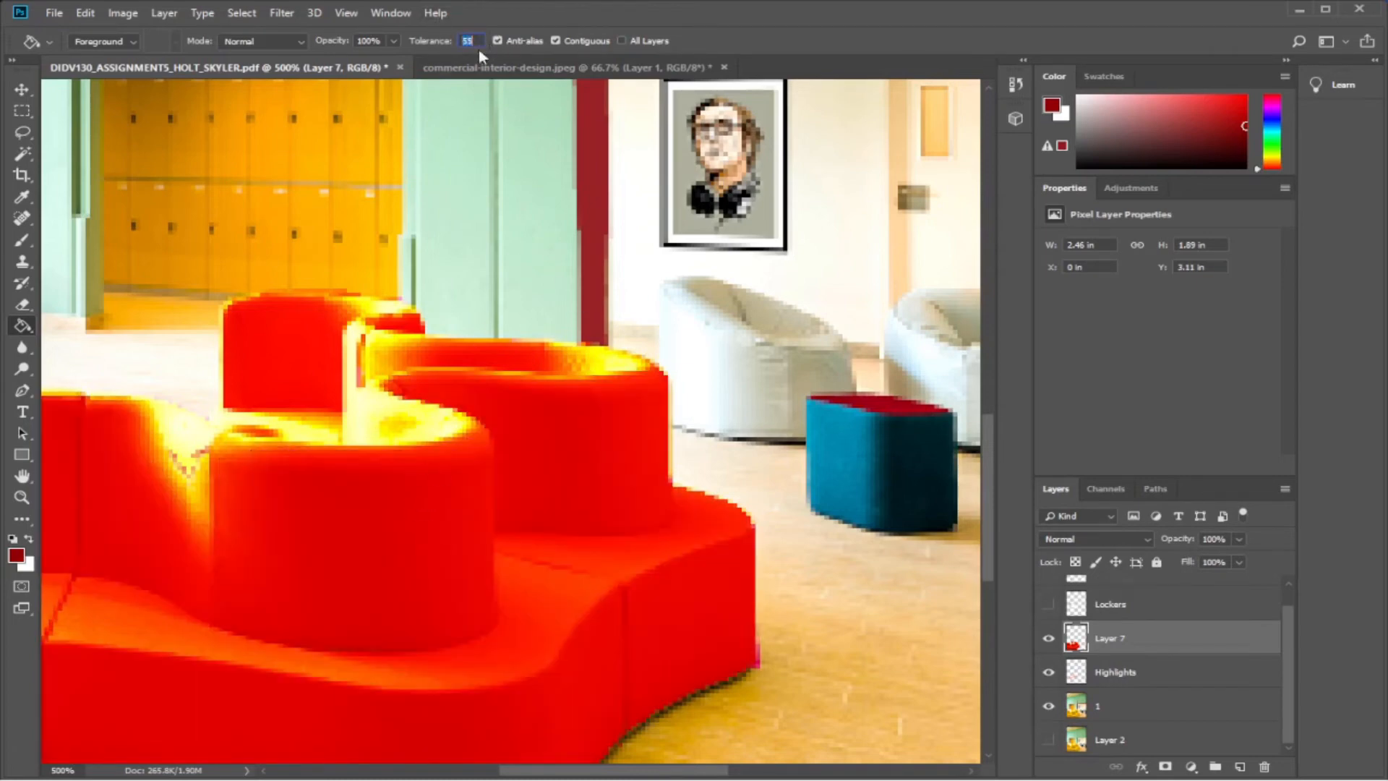
{"action": "type", "text": "60"}
{"action": "left_click", "coordinate": [567, 457]}
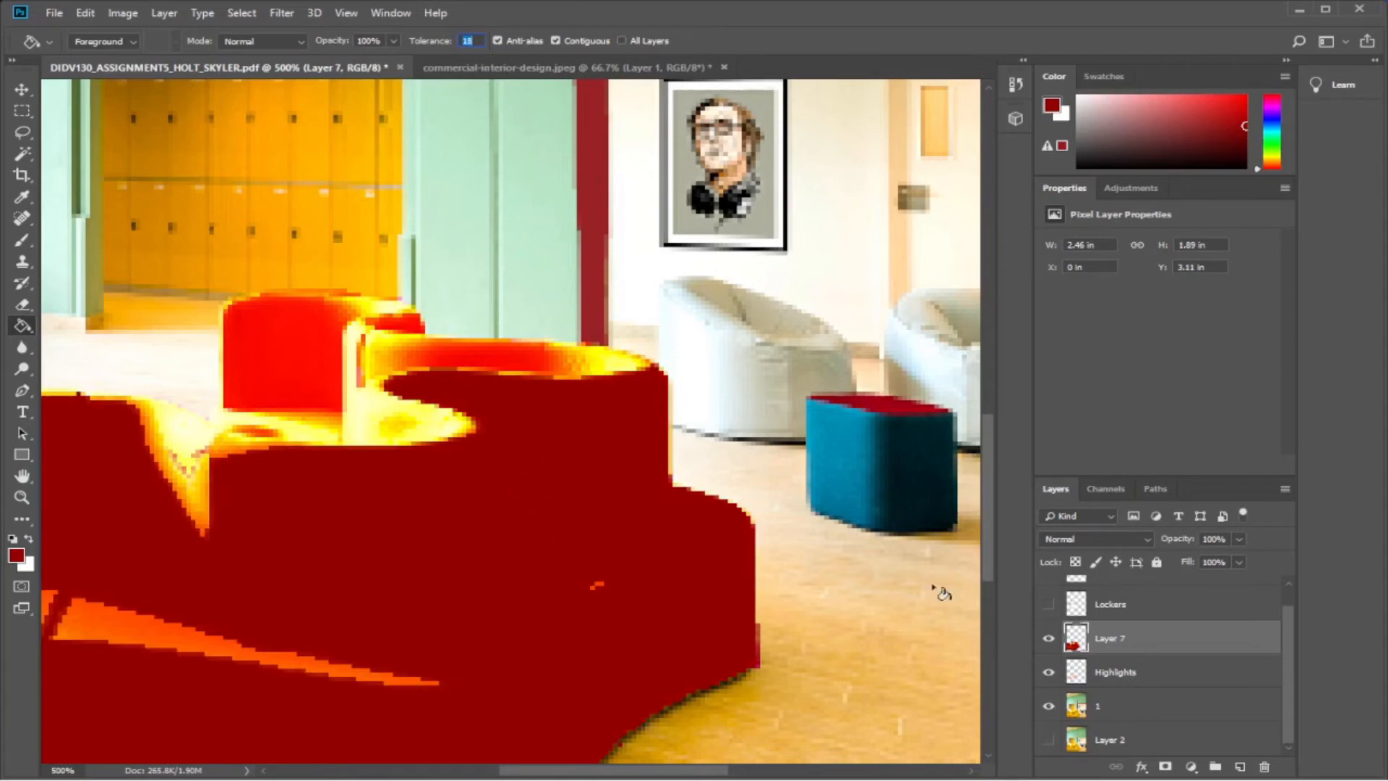
{"action": "key", "text": "ctrl+z"}
At tolerance 18, undo a test fill on the backrest and fill the seat surface around it with dark red on Layer 7.
{"action": "left_click", "coordinate": [433, 521]}
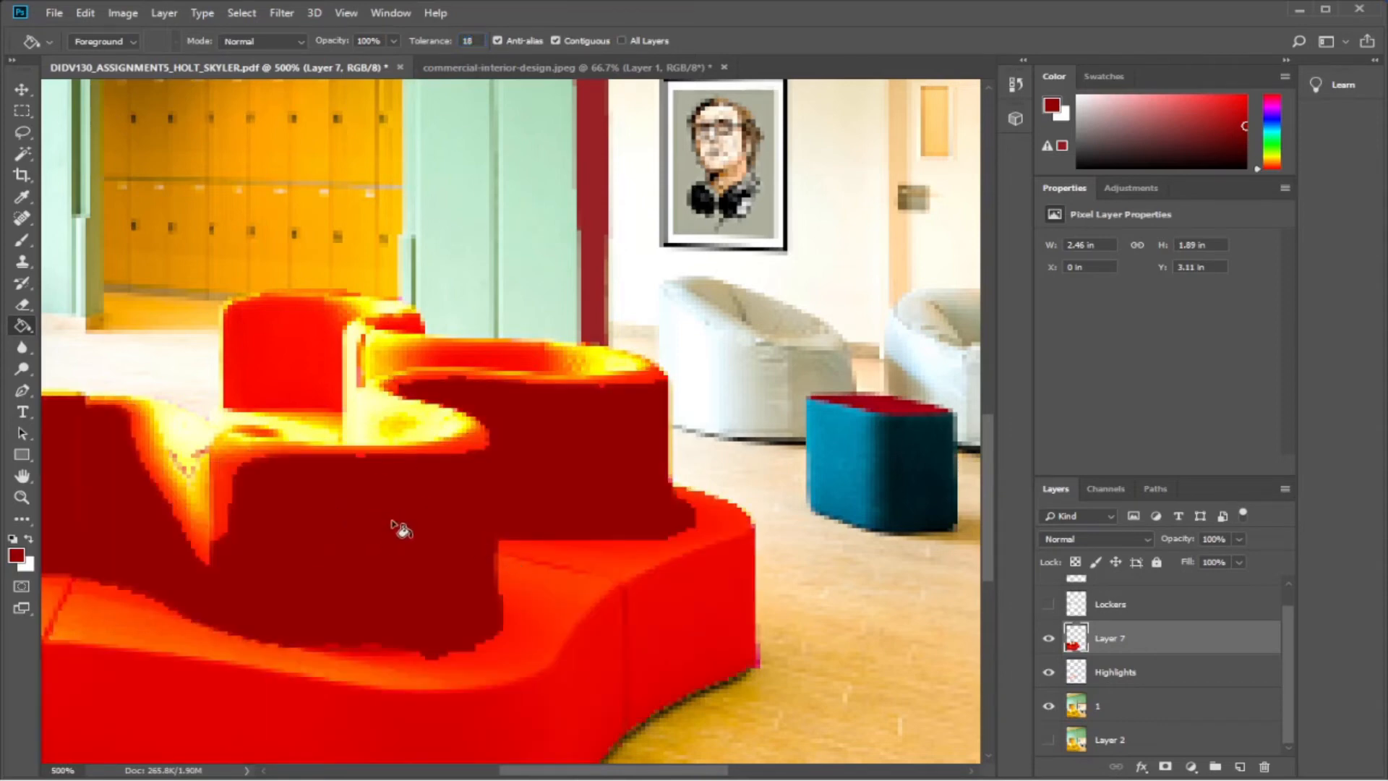
{"action": "key", "text": "ctrl+z"}
{"action": "left_click", "coordinate": [519, 653]}
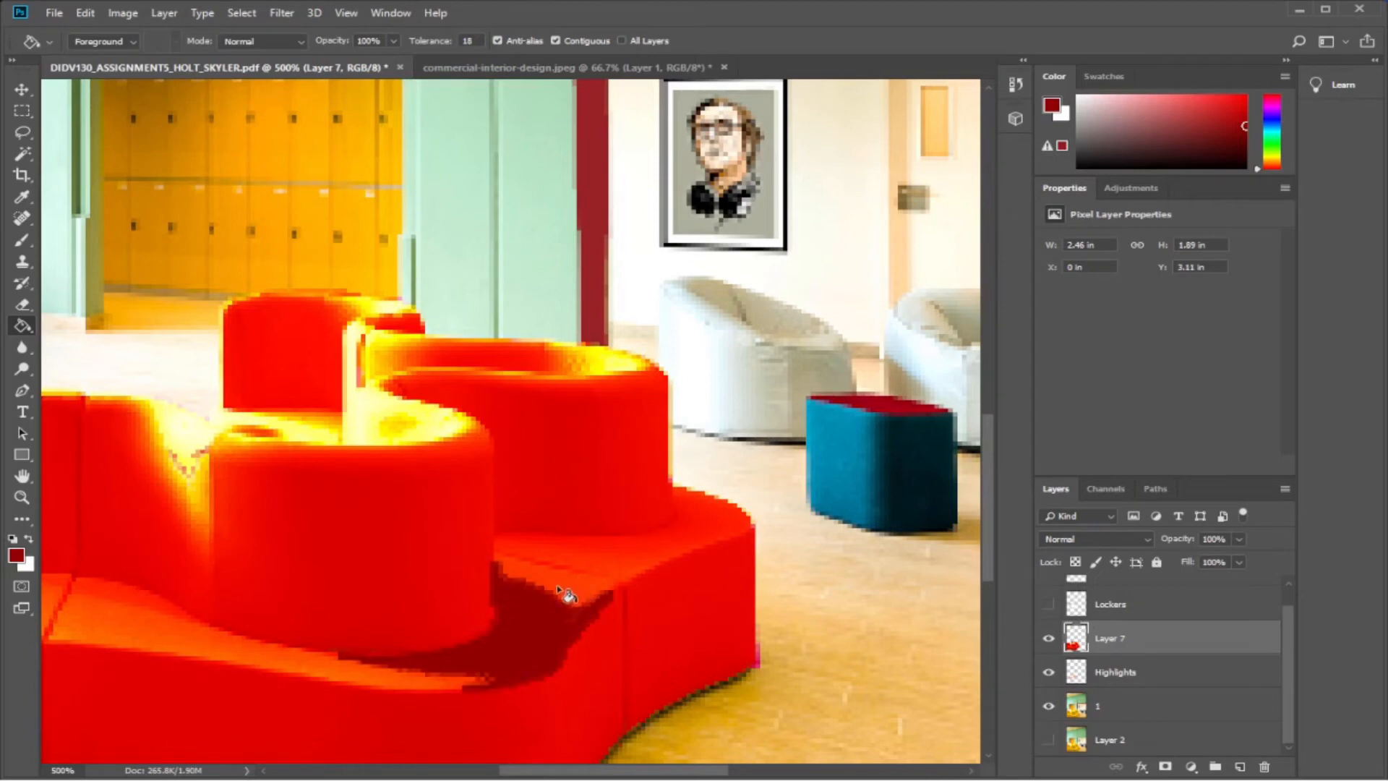
{"action": "left_click", "coordinate": [180, 656]}
{"action": "left_click", "coordinate": [174, 627]}
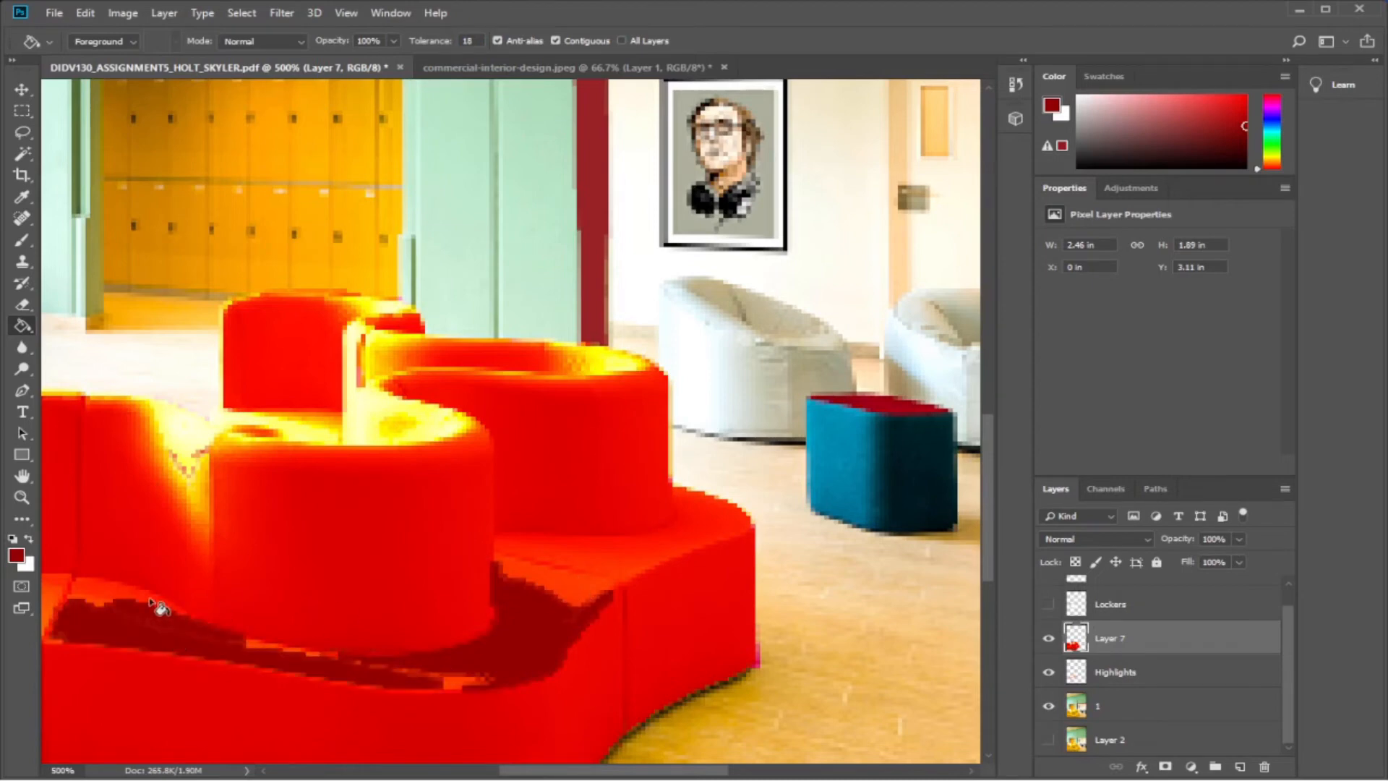
Fill the remaining red patches on the seat surface with dark red at tolerance 18, undoing the fill at the seat's far rounded end.
{"action": "left_click", "coordinate": [152, 602]}
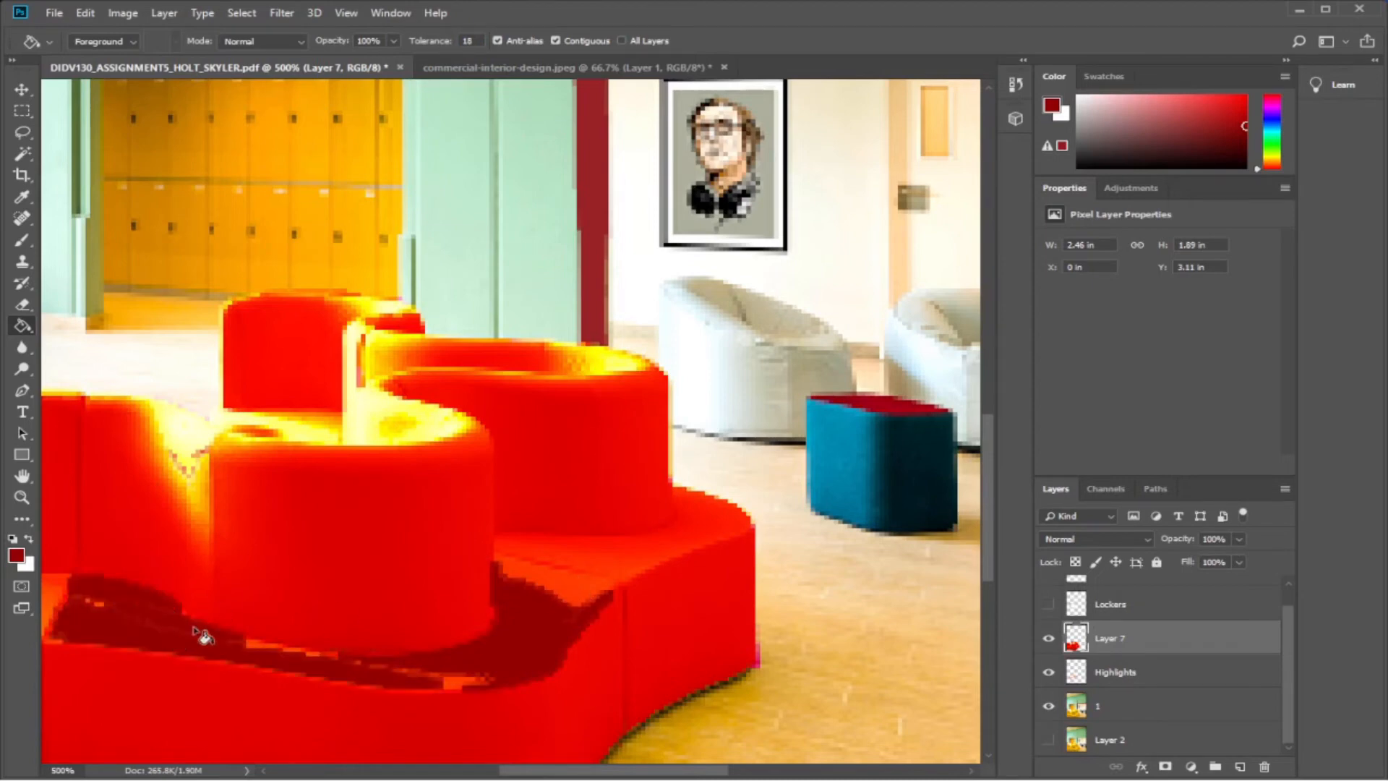
{"action": "left_click", "coordinate": [95, 605]}
{"action": "left_click", "coordinate": [91, 602]}
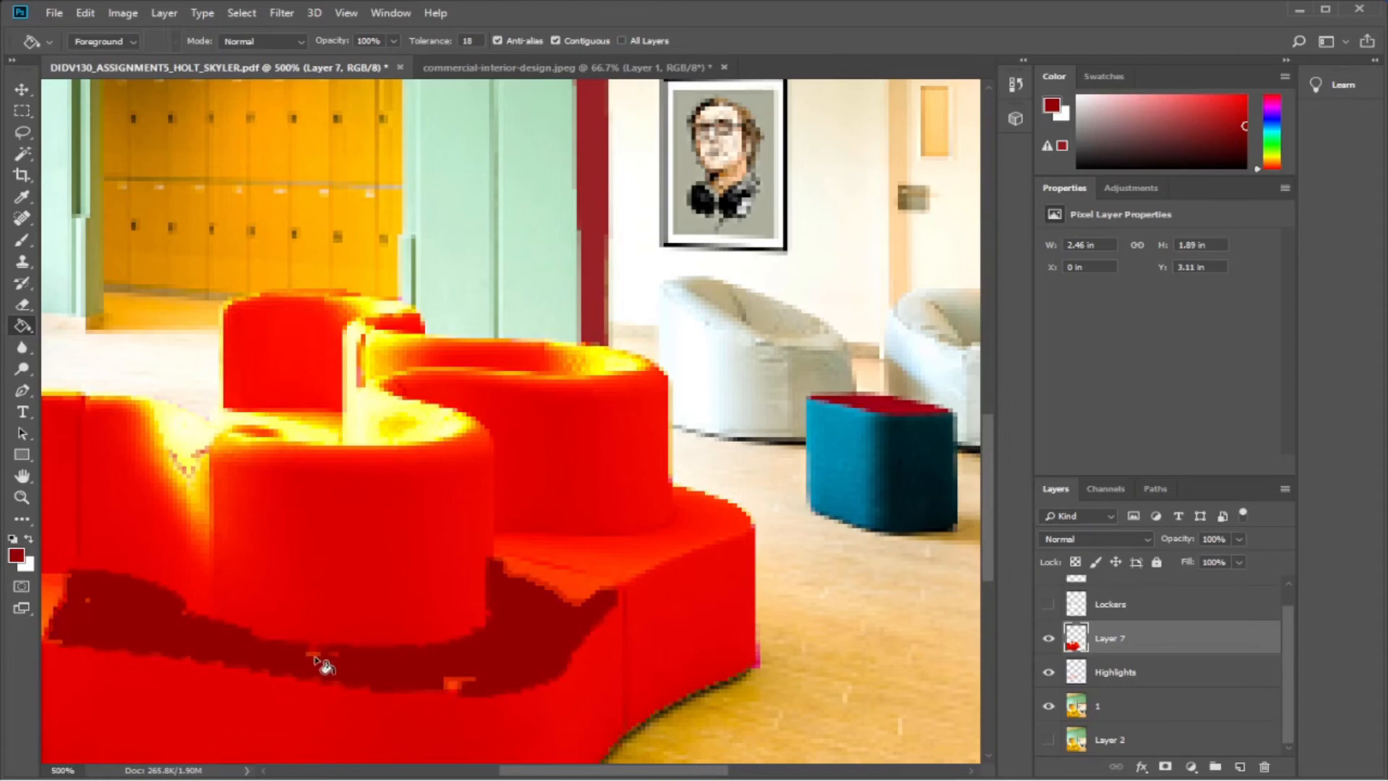
{"action": "left_click", "coordinate": [602, 579]}
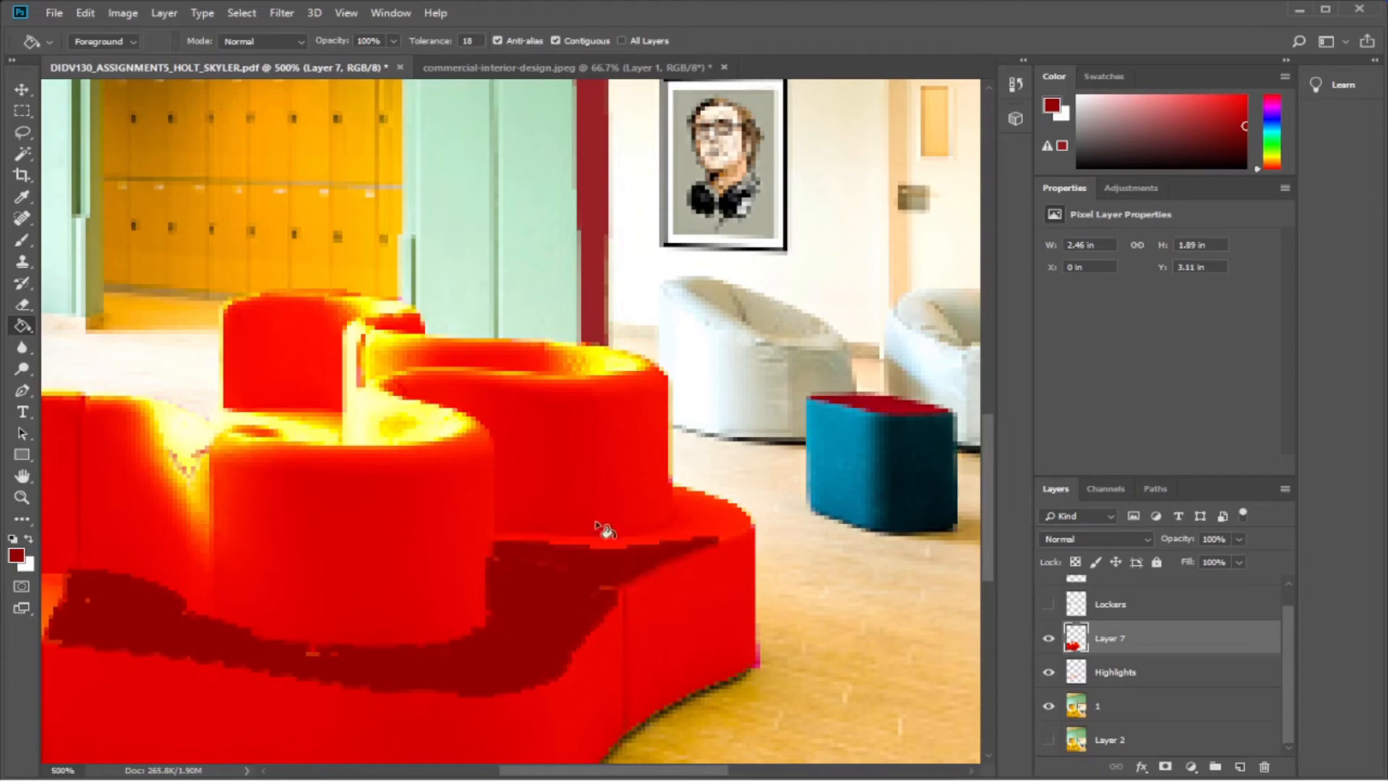
{"action": "left_click", "coordinate": [715, 527]}
{"action": "key", "text": "ctrl+z"}
{"action": "scroll", "coordinate": [607, 600], "scroll_direction": "down", "scroll_amount": 3}
{"action": "scroll", "coordinate": [618, 607], "scroll_direction": "up", "scroll_amount": 1}
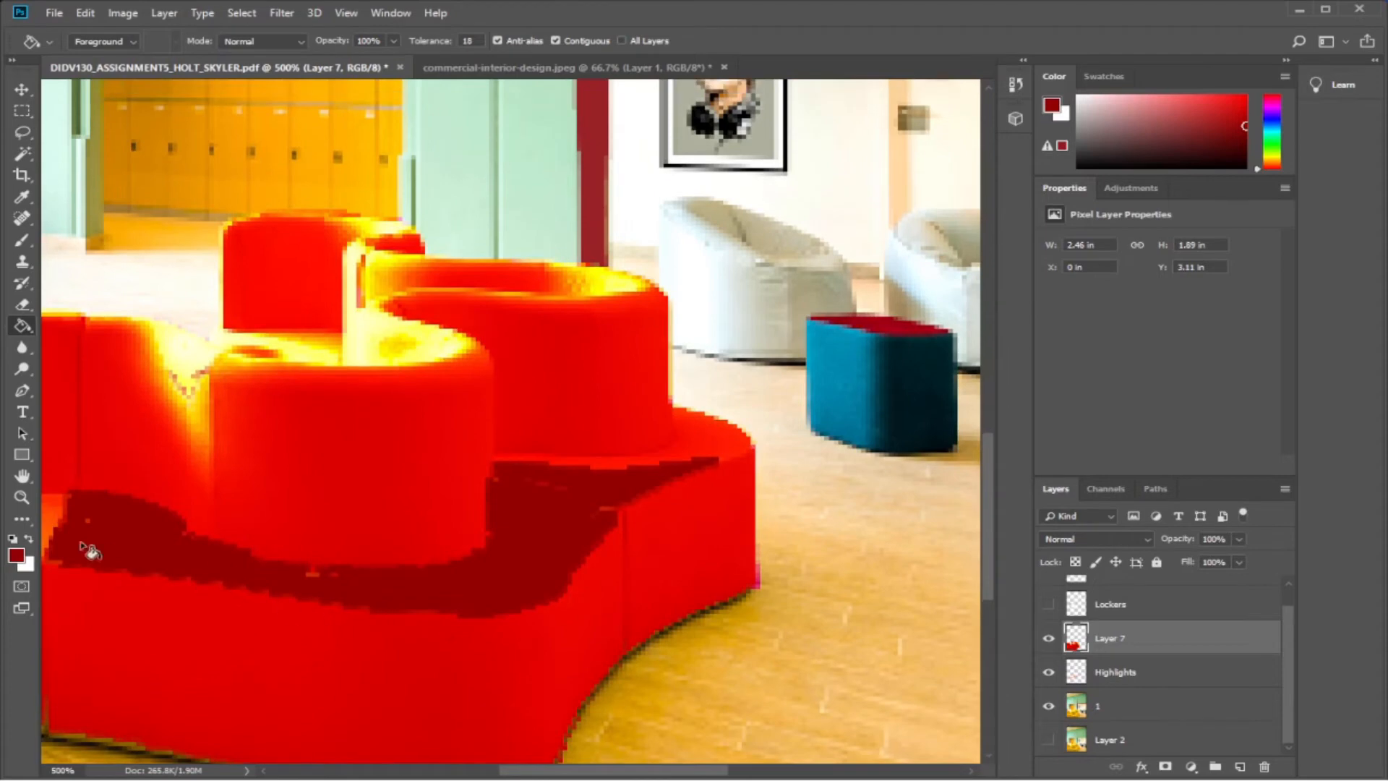
{"action": "left_click", "coordinate": [62, 511]}
{"action": "left_click", "coordinate": [310, 575]}
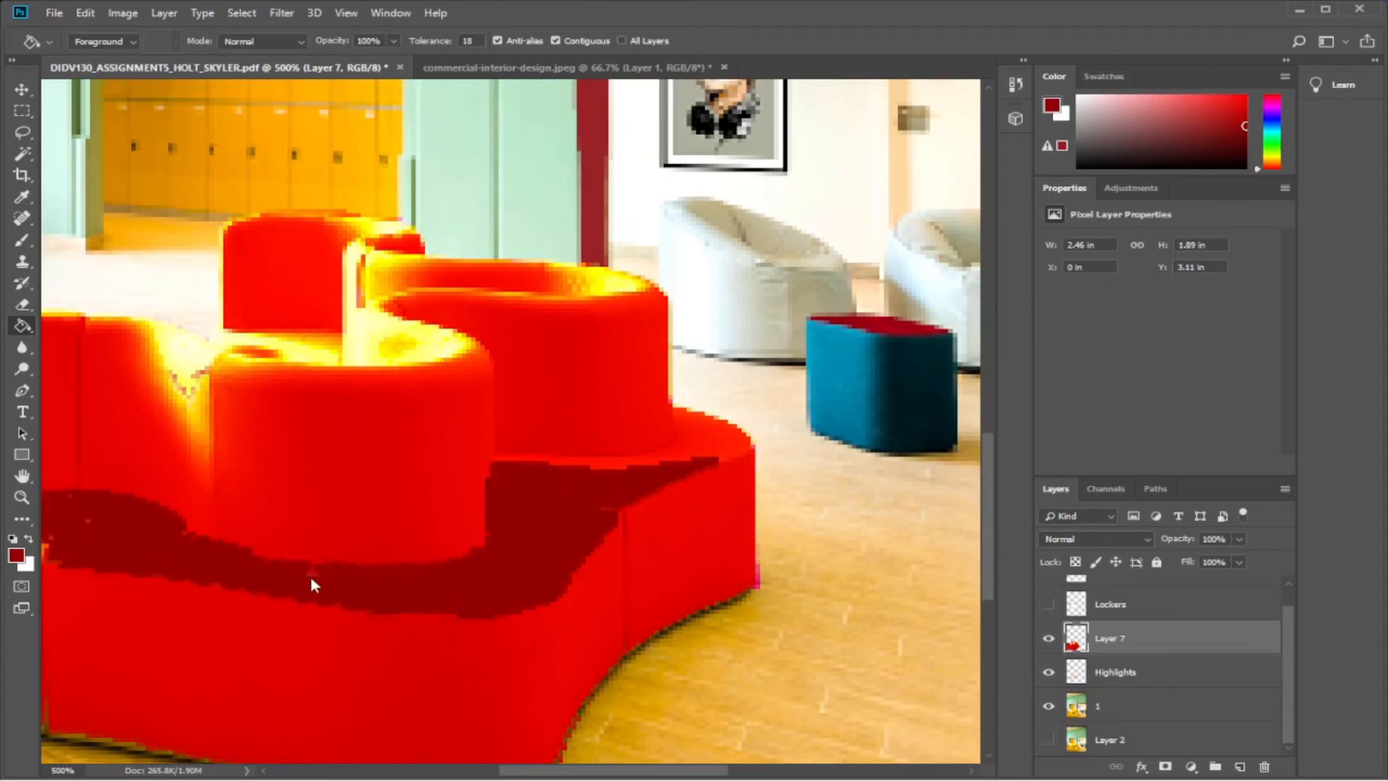
Undo another fill on the seat's rounded end, set the tolerance to 5, and fill that end and the leftover seat patches with dark red.
{"action": "left_click", "coordinate": [694, 441]}
{"action": "key", "text": "ctrl+z"}
{"action": "type", "text": "15"}
{"action": "key", "text": "Return"}
{"action": "left_click", "coordinate": [702, 441]}
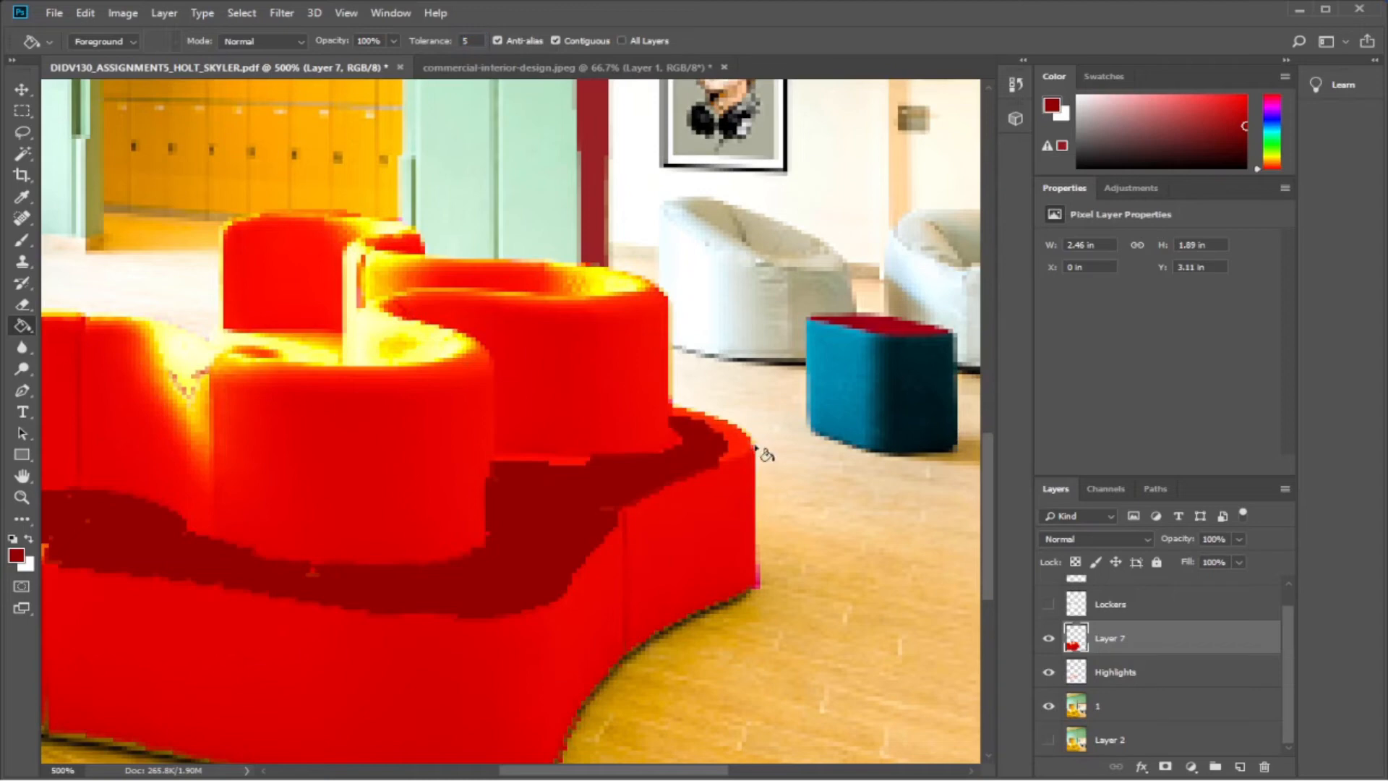
{"action": "left_click", "coordinate": [560, 466]}
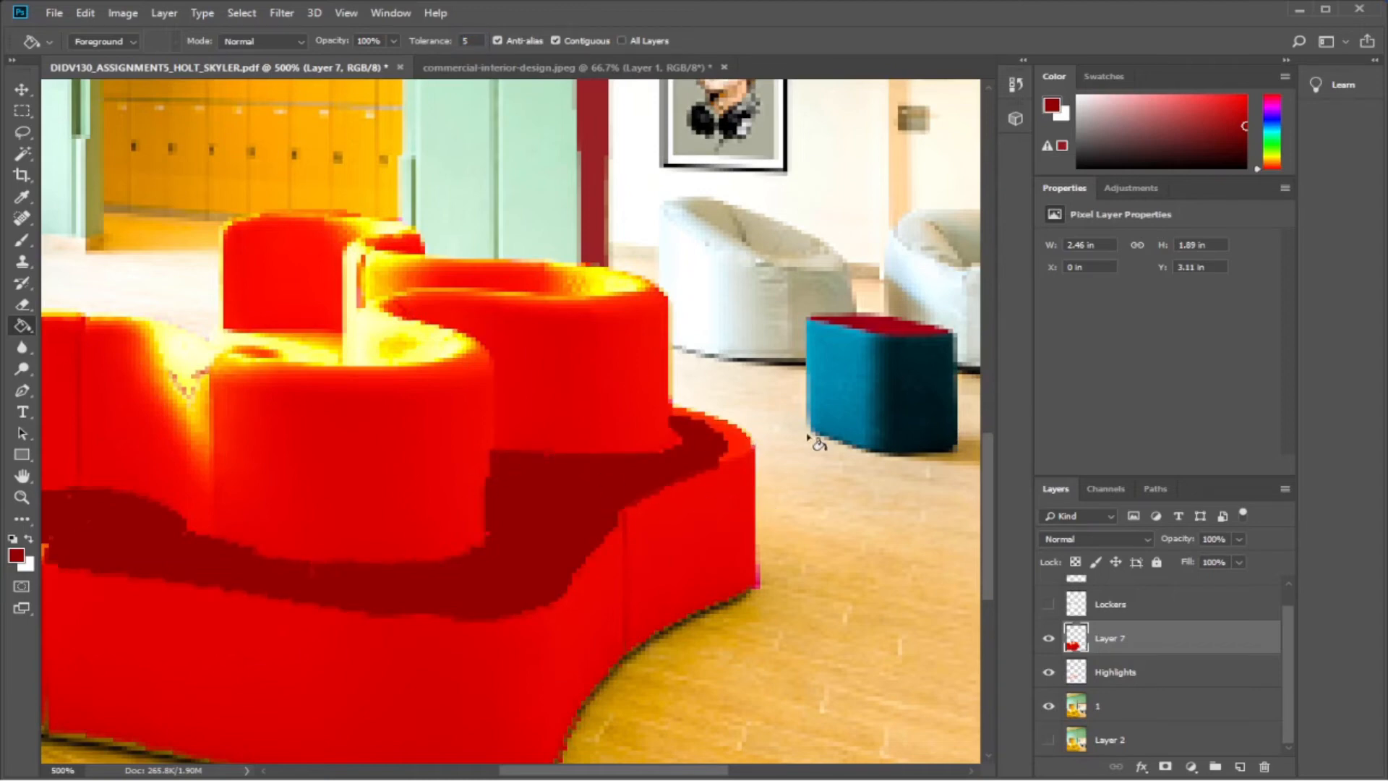
{"action": "left_click", "coordinate": [738, 447]}
Try filling the front and side faces of the sofa base with dark red at tolerance 5.
{"action": "left_click", "coordinate": [727, 459]}
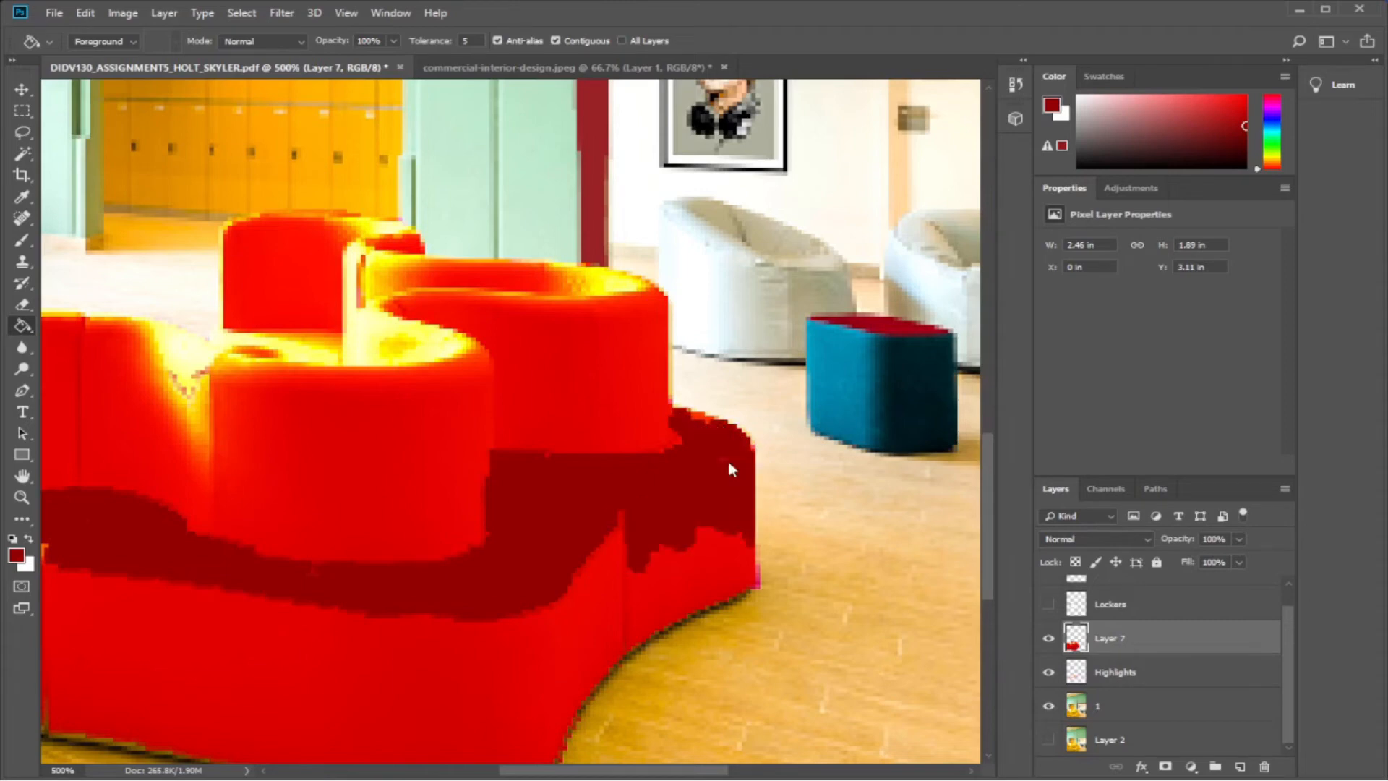
{"action": "left_click", "coordinate": [603, 580]}
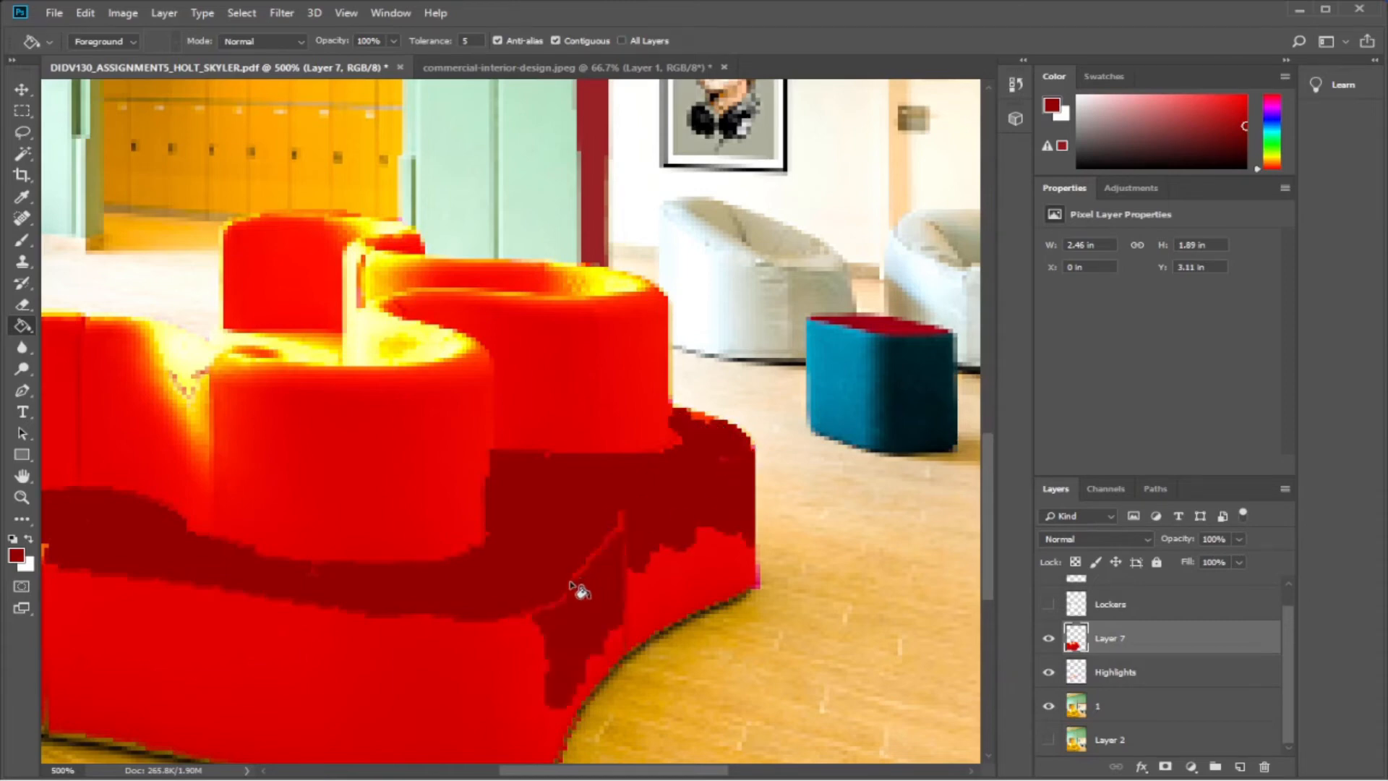
{"action": "left_click", "coordinate": [412, 633]}
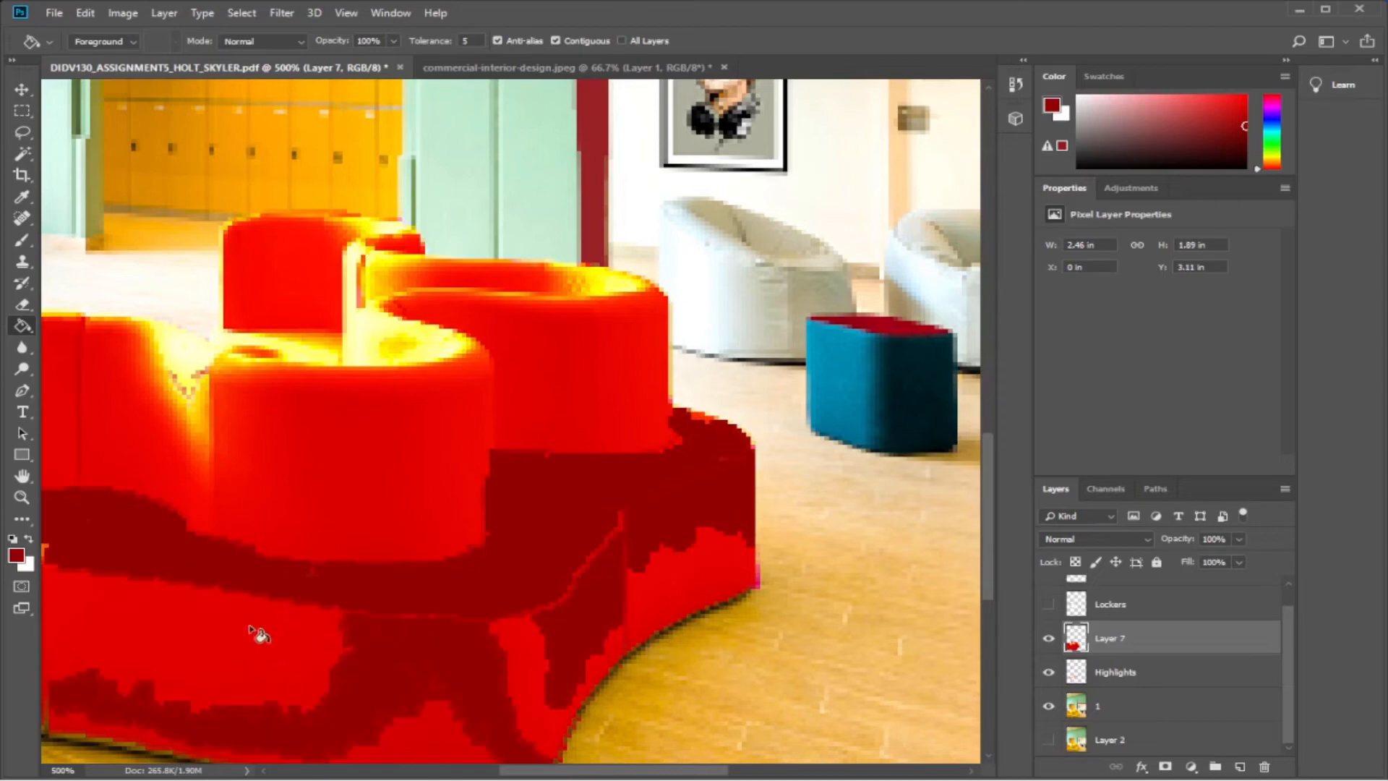
{"action": "left_click", "coordinate": [258, 634]}
{"action": "left_click", "coordinate": [536, 649]}
{"action": "left_click", "coordinate": [460, 734]}
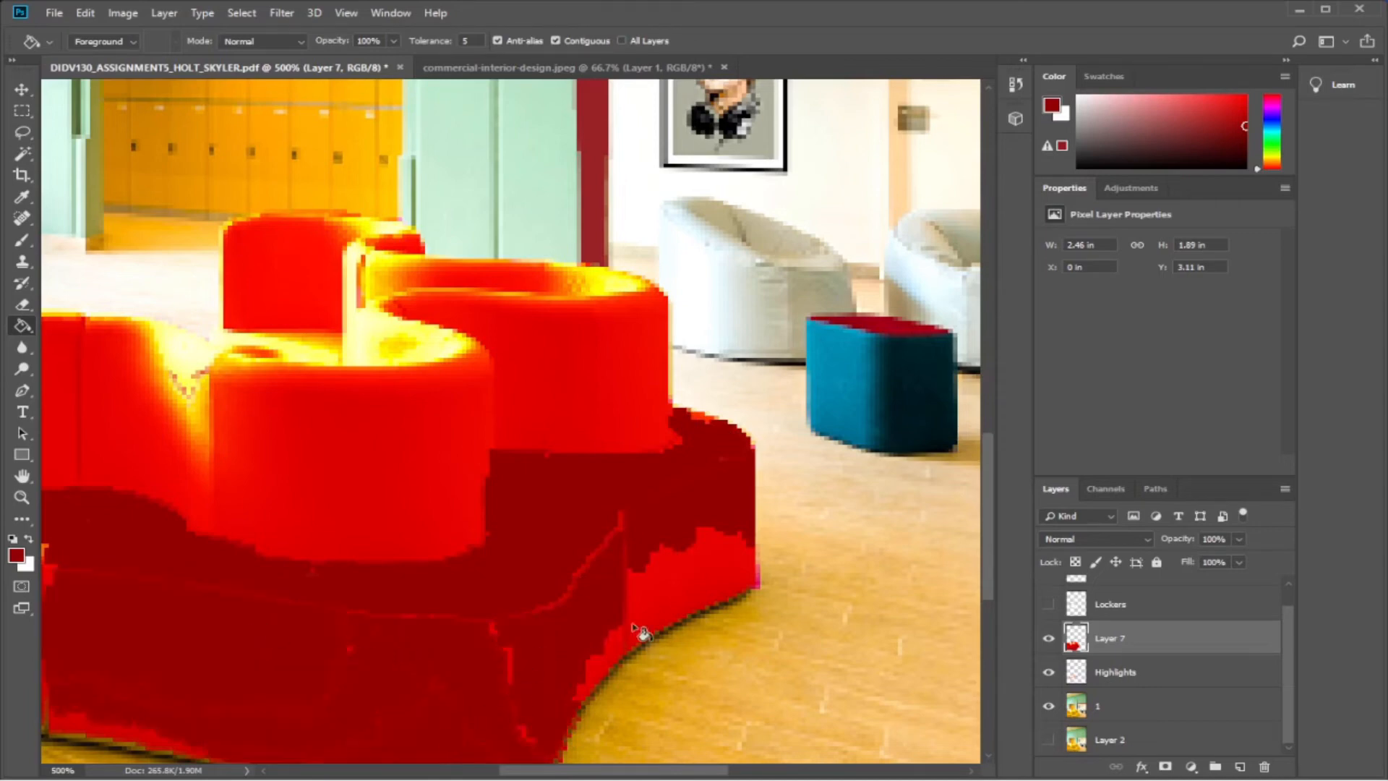
{"action": "left_click", "coordinate": [688, 595]}
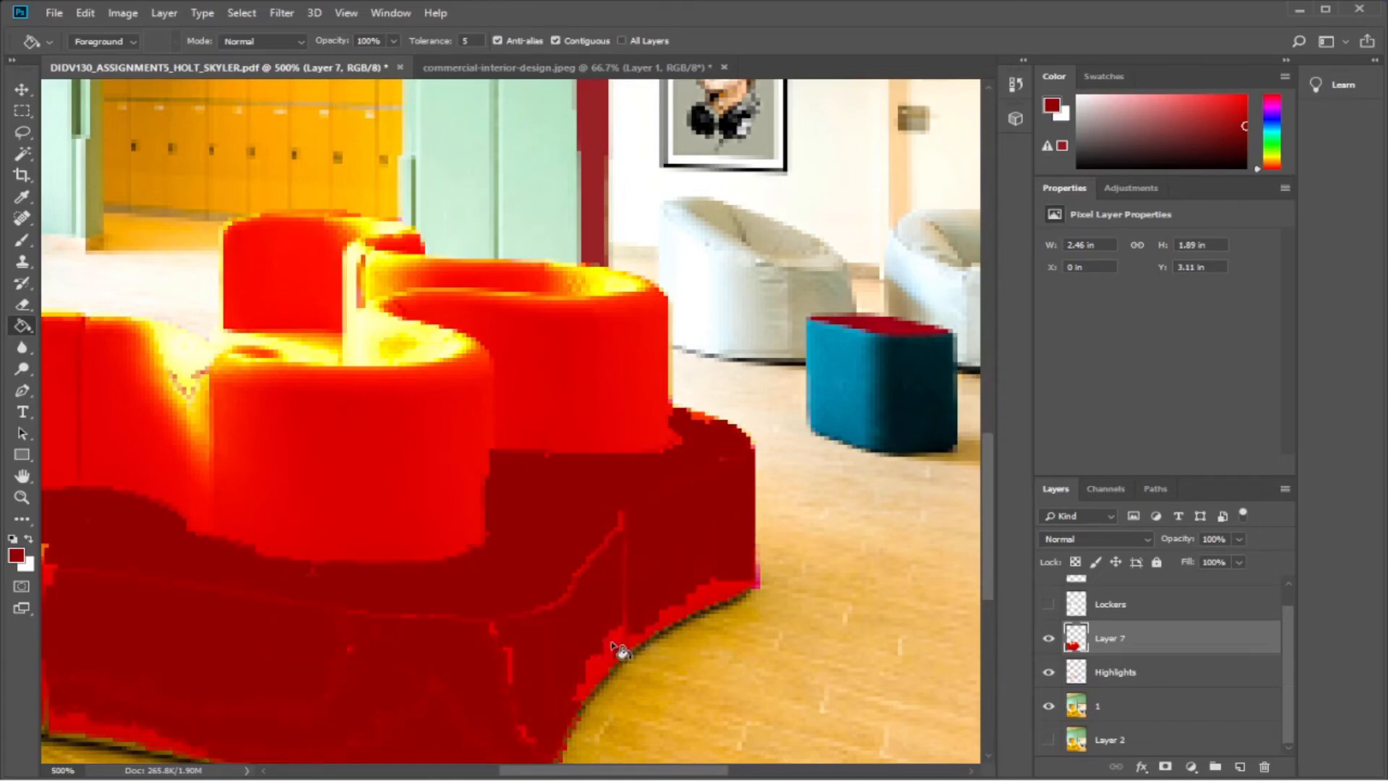
{"action": "left_click", "coordinate": [618, 653]}
{"action": "left_click", "coordinate": [673, 615]}
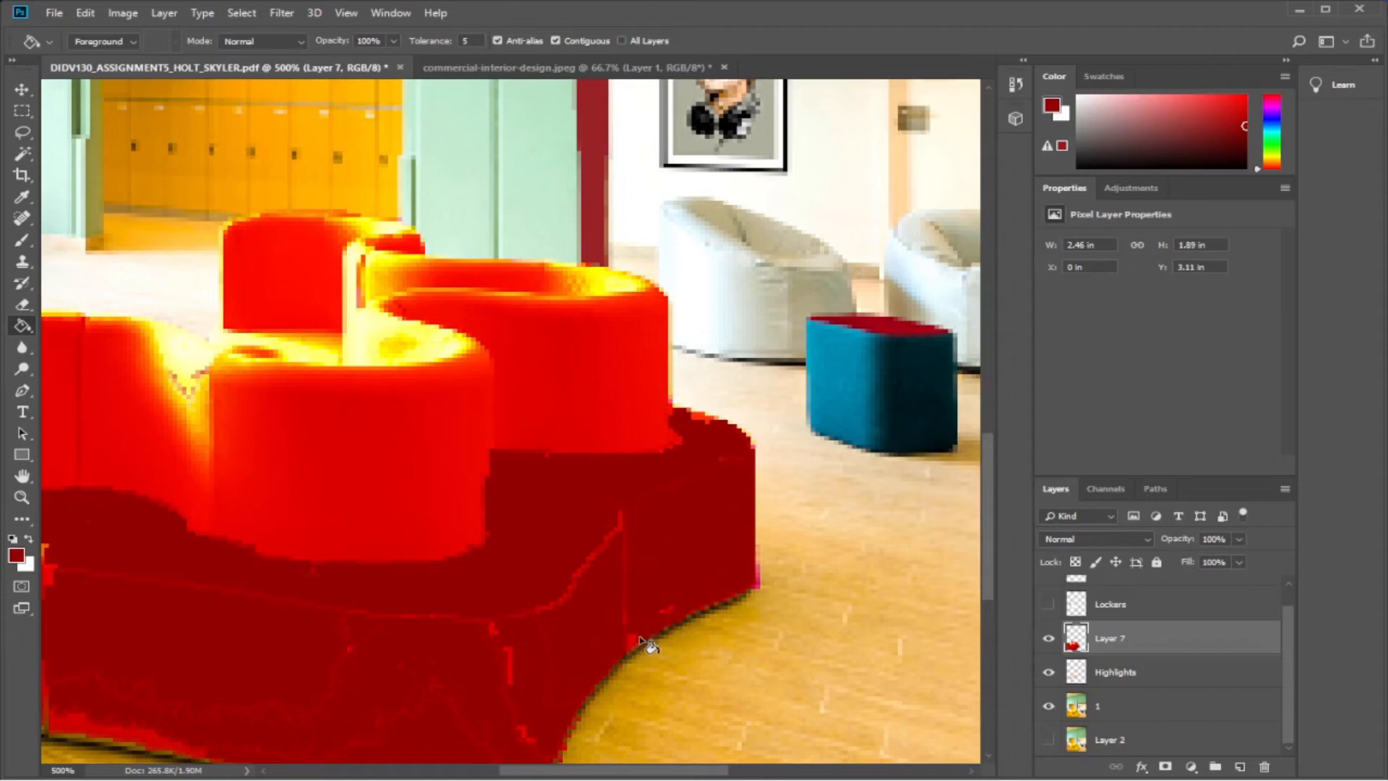
{"action": "left_click", "coordinate": [637, 638]}
{"action": "scroll", "coordinate": [610, 492], "scroll_direction": "down", "scroll_amount": 1}
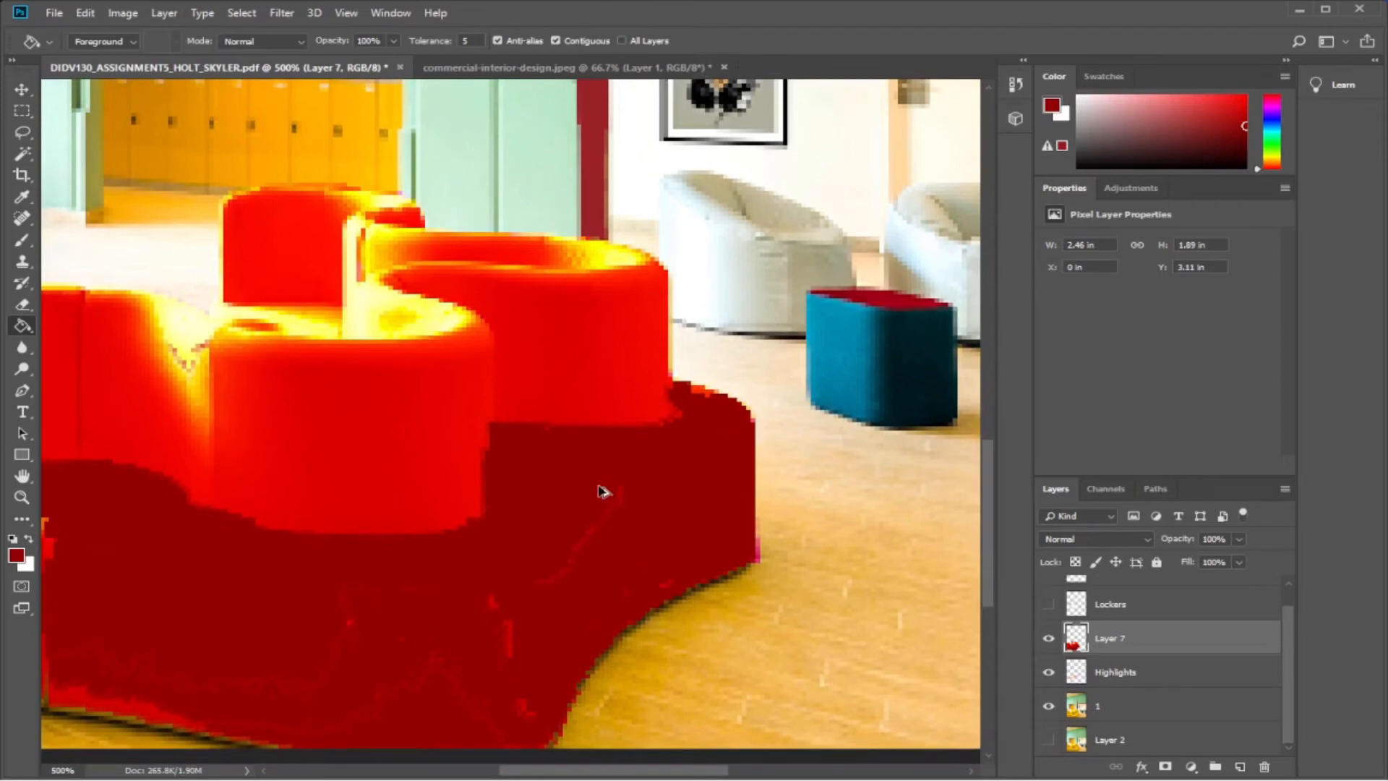
Undo the dark red fills on the sofa base's front and side faces, keeping the seat surface fills.
{"action": "key", "text": "ctrl+alt+z"}
{"action": "key", "text": "ctrl+alt+z"}
{"action": "key", "text": "ctrl+alt+z"}
{"action": "key", "text": "ctrl+alt+z"}
{"action": "key", "text": "ctrl+alt+z"}
{"action": "key", "text": "ctrl+alt+z"}
{"action": "key", "text": "ctrl+alt+z"}
{"action": "key", "text": "ctrl+alt+z"}
{"action": "key", "text": "ctrl+alt+z"}
{"action": "key", "text": "ctrl+alt+z"}
{"action": "key", "text": "ctrl+alt+z"}
{"action": "key", "text": "ctrl+alt+z"}
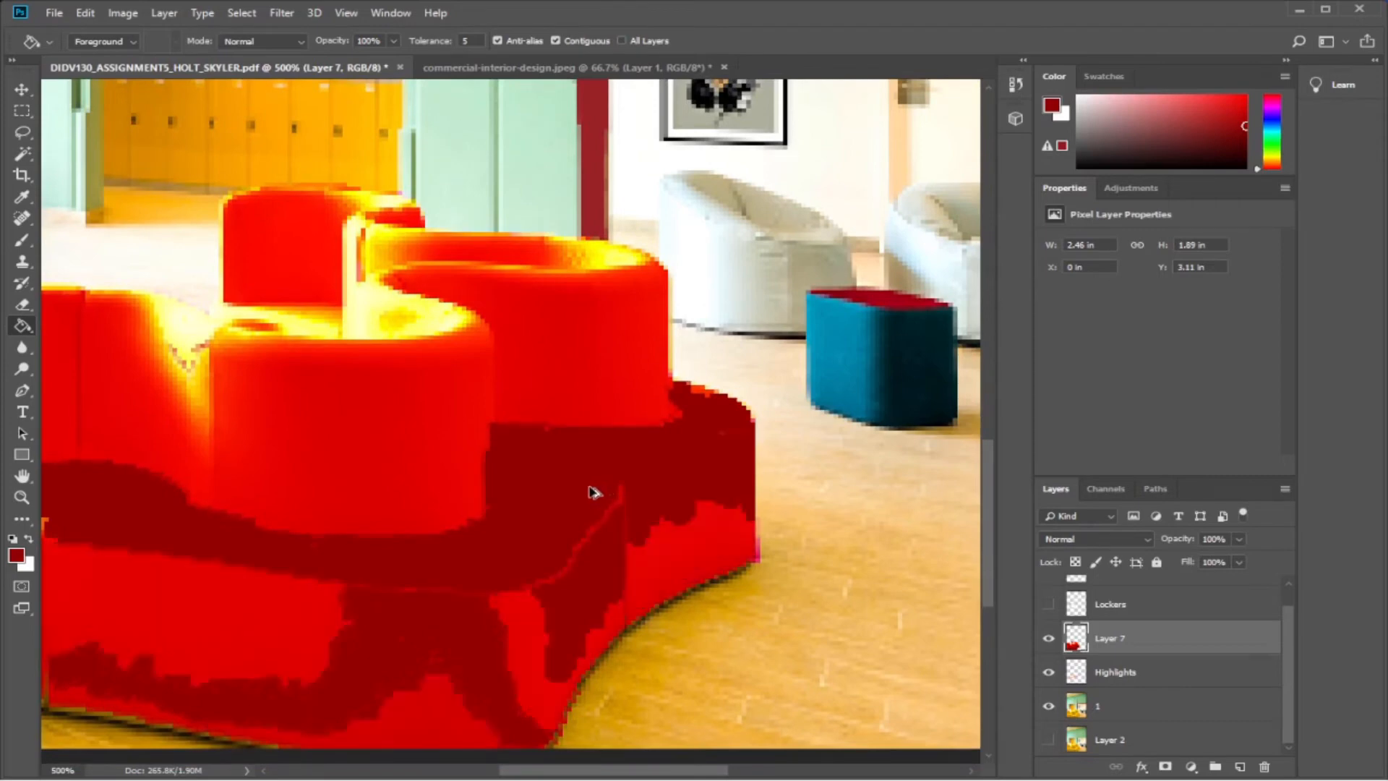
{"action": "key", "text": "ctrl+alt+z"}
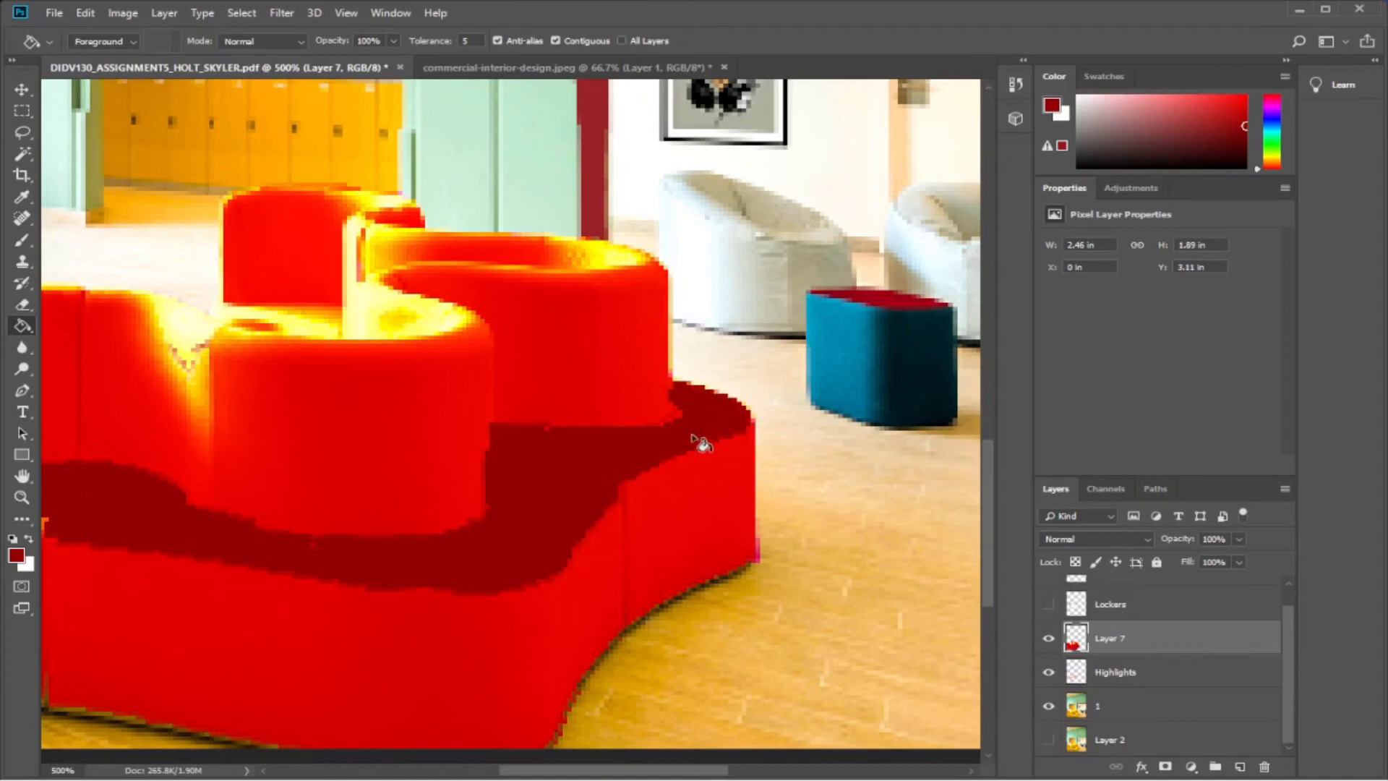
Choose a lighter red and fill the yellow highlights at the outer end of the middle round backrest's top, using tolerances 5 and 10.
{"action": "scroll", "coordinate": [438, 532], "scroll_direction": "down", "scroll_amount": 2}
{"action": "scroll", "coordinate": [439, 533], "scroll_direction": "up", "scroll_amount": 3}
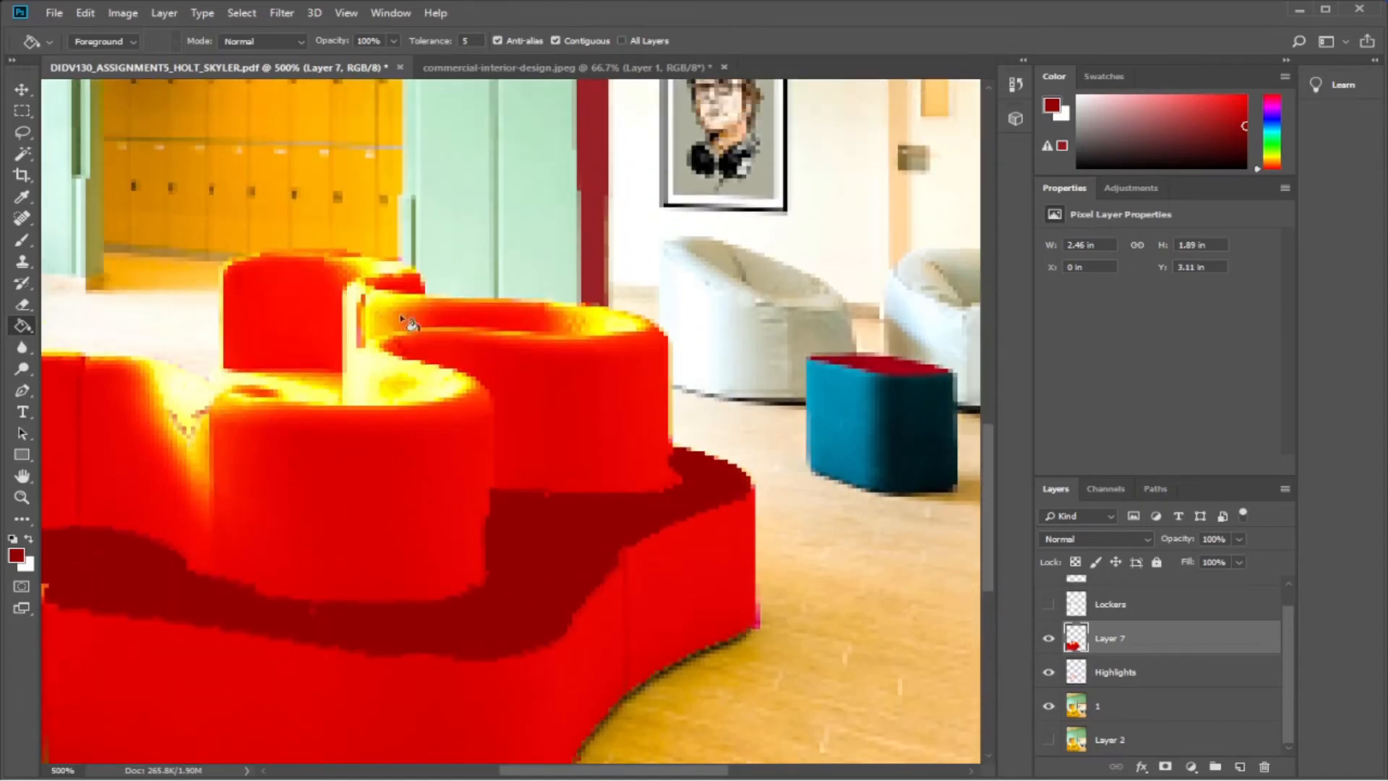
{"action": "left_click_drag", "start_coordinate": [1209, 122], "coordinate": [1228, 101]}
{"action": "left_click", "coordinate": [626, 329]}
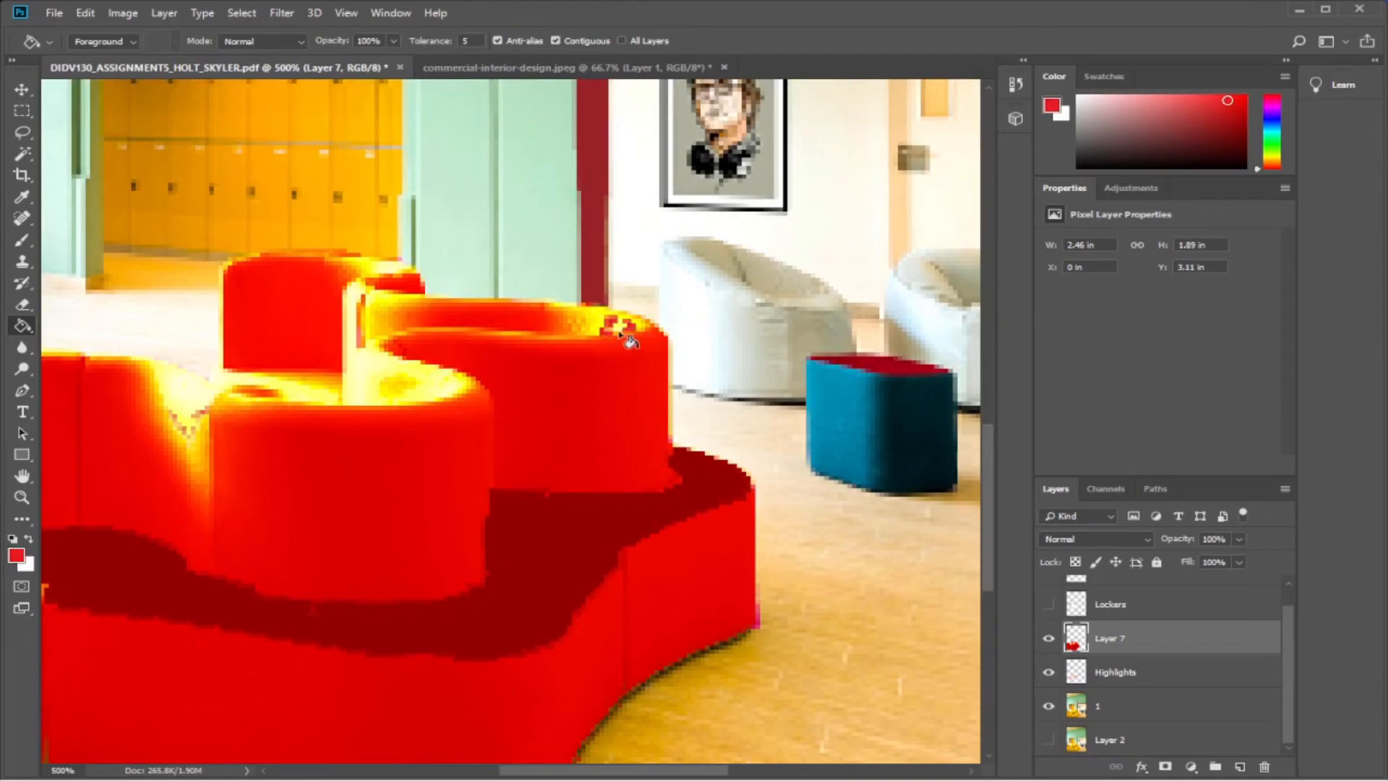
{"action": "left_click", "coordinate": [621, 333]}
{"action": "left_click", "coordinate": [600, 331]}
{"action": "left_click", "coordinate": [623, 335]}
{"action": "left_click", "coordinate": [633, 324]}
{"action": "left_click", "coordinate": [638, 327]}
{"action": "left_click", "coordinate": [579, 324]}
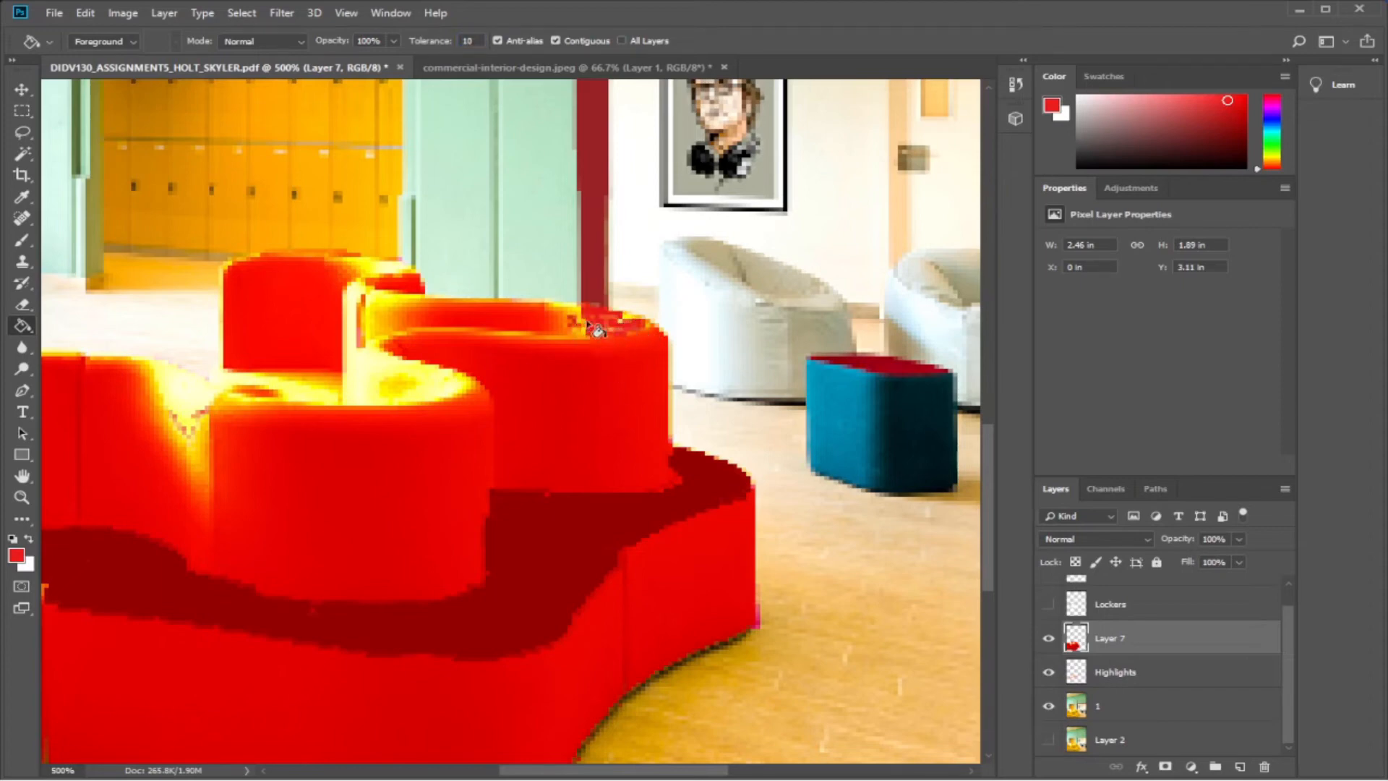
Fill the remaining highlight specks and the front rim of the middle round backrest with the lighter red at tolerance 10.
{"action": "left_click", "coordinate": [587, 325]}
{"action": "left_click", "coordinate": [565, 311]}
{"action": "left_click", "coordinate": [580, 325]}
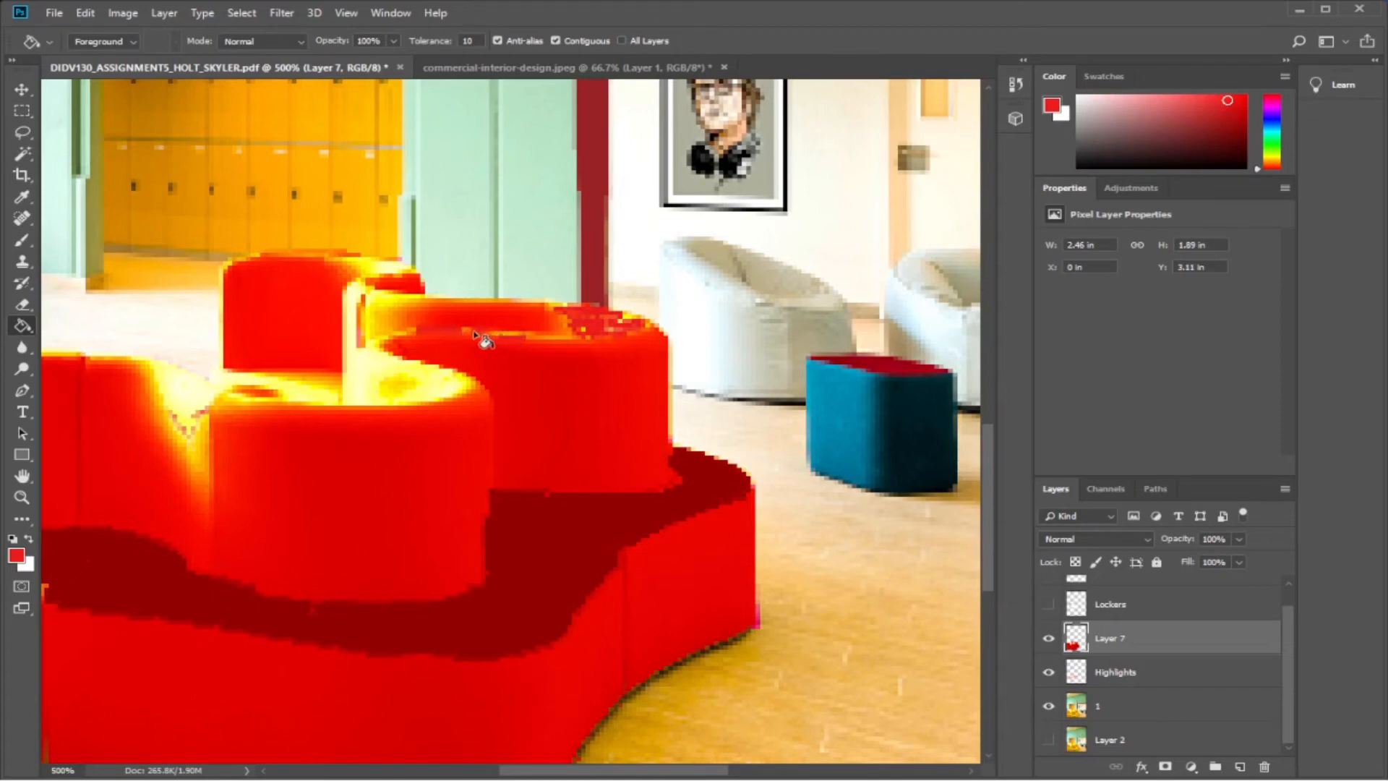
{"action": "left_click", "coordinate": [534, 336]}
{"action": "left_click", "coordinate": [556, 336]}
Fill a highlight patch on the front round backrest's top with lighter red and undo the test fills around the pale gap between the backrests.
{"action": "left_click", "coordinate": [366, 374]}
{"action": "key", "text": "ctrl+z"}
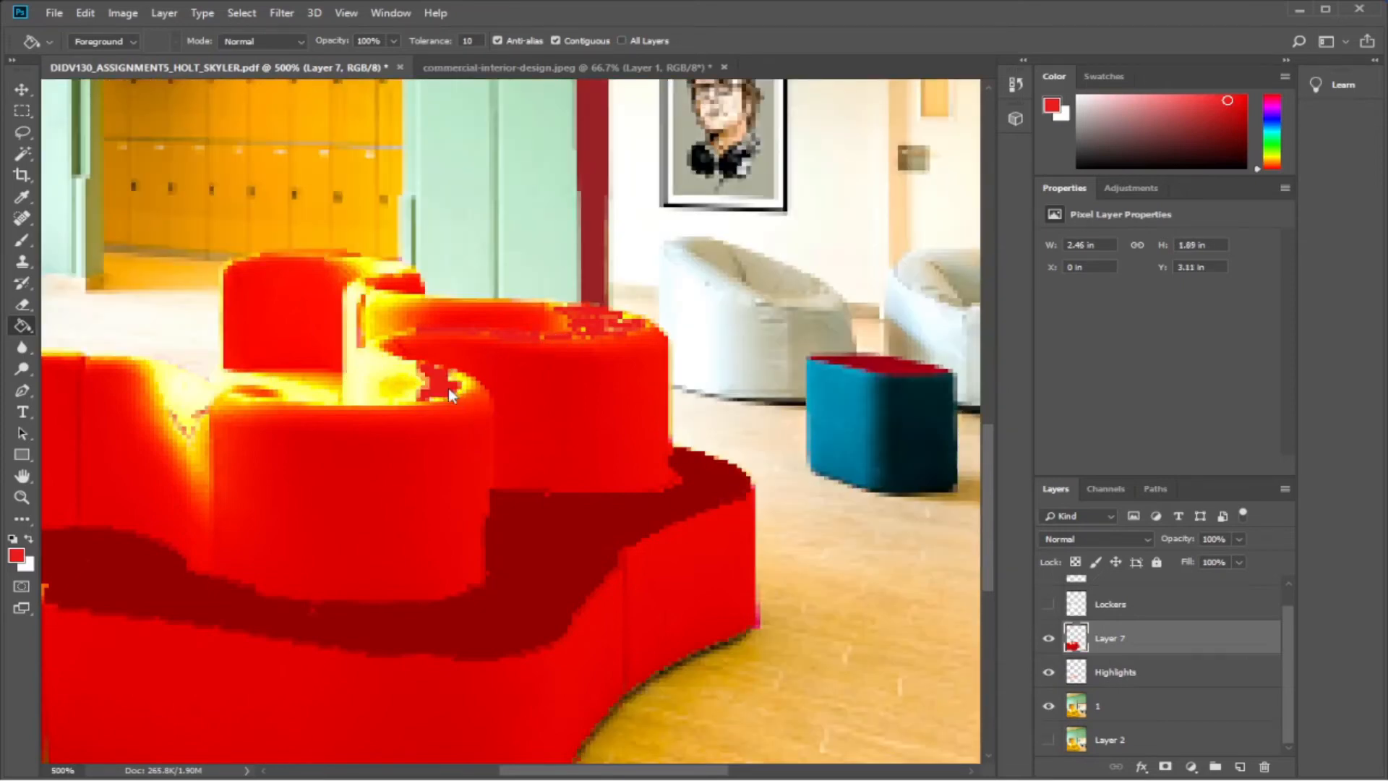
{"action": "left_click", "coordinate": [364, 304]}
{"action": "key", "text": "ctrl+z"}
{"action": "scroll", "coordinate": [369, 308], "scroll_direction": "up", "scroll_amount": 3}
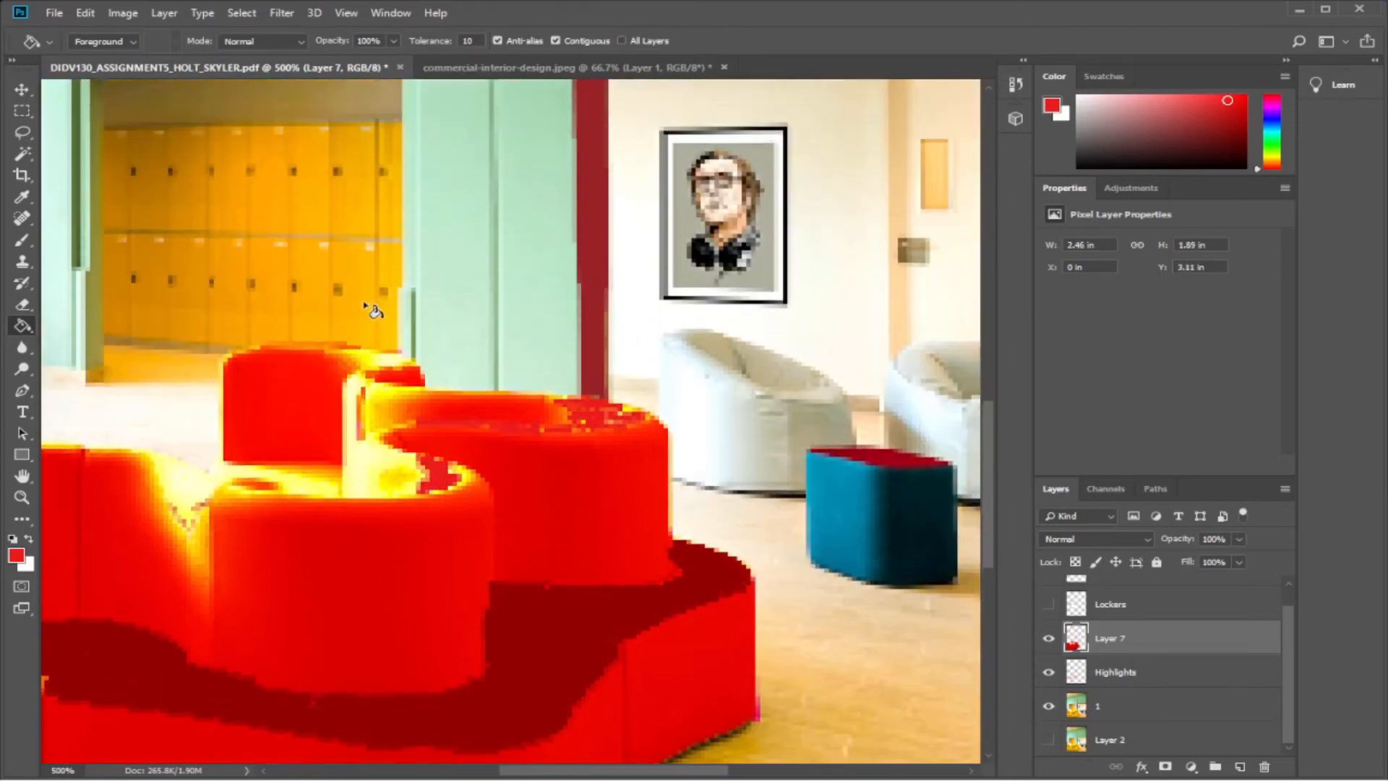
Try filling the pale gap between the backrests inside a rectangular selection, then undo the fill and deselect.
{"action": "left_click", "coordinate": [19, 109]}
{"action": "left_click_drag", "start_coordinate": [287, 334], "coordinate": [457, 522]}
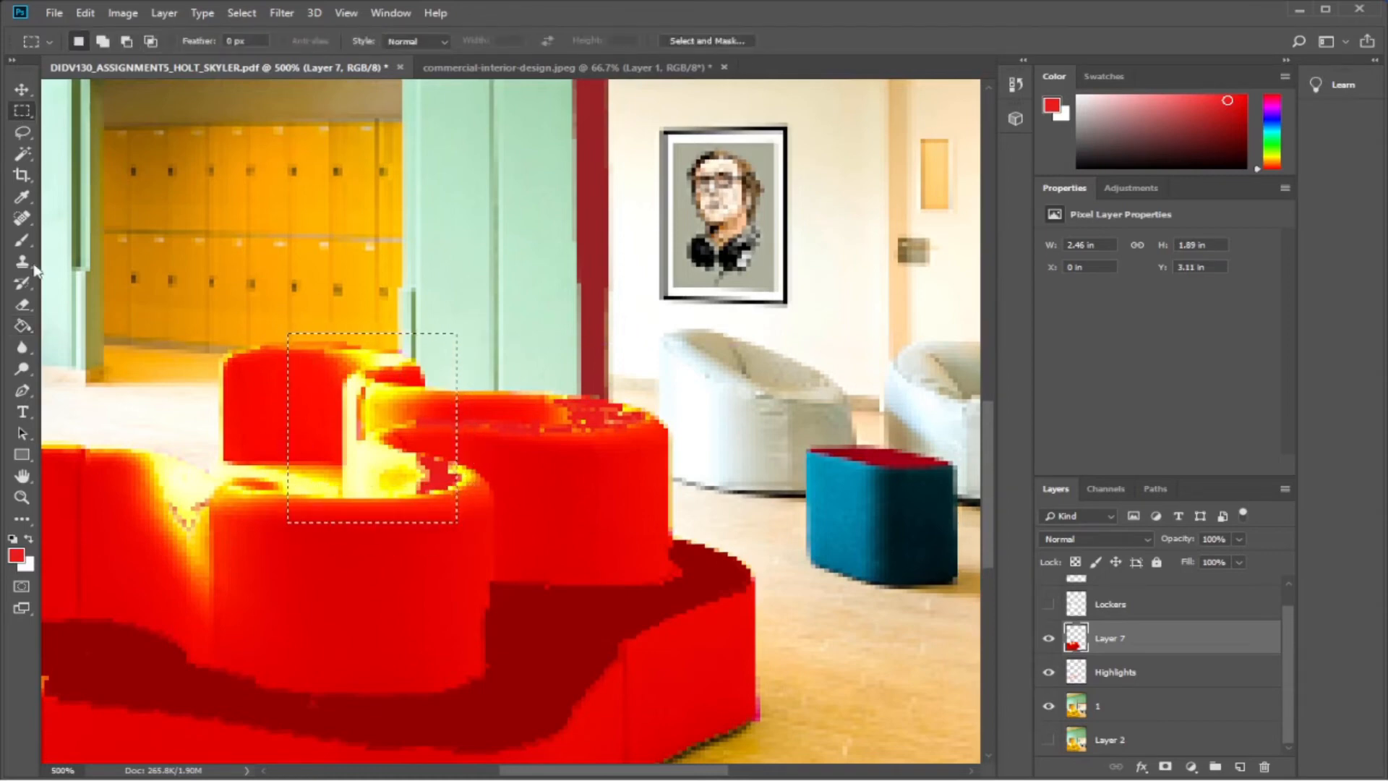
{"action": "left_click", "coordinate": [22, 325]}
{"action": "left_click", "coordinate": [368, 462]}
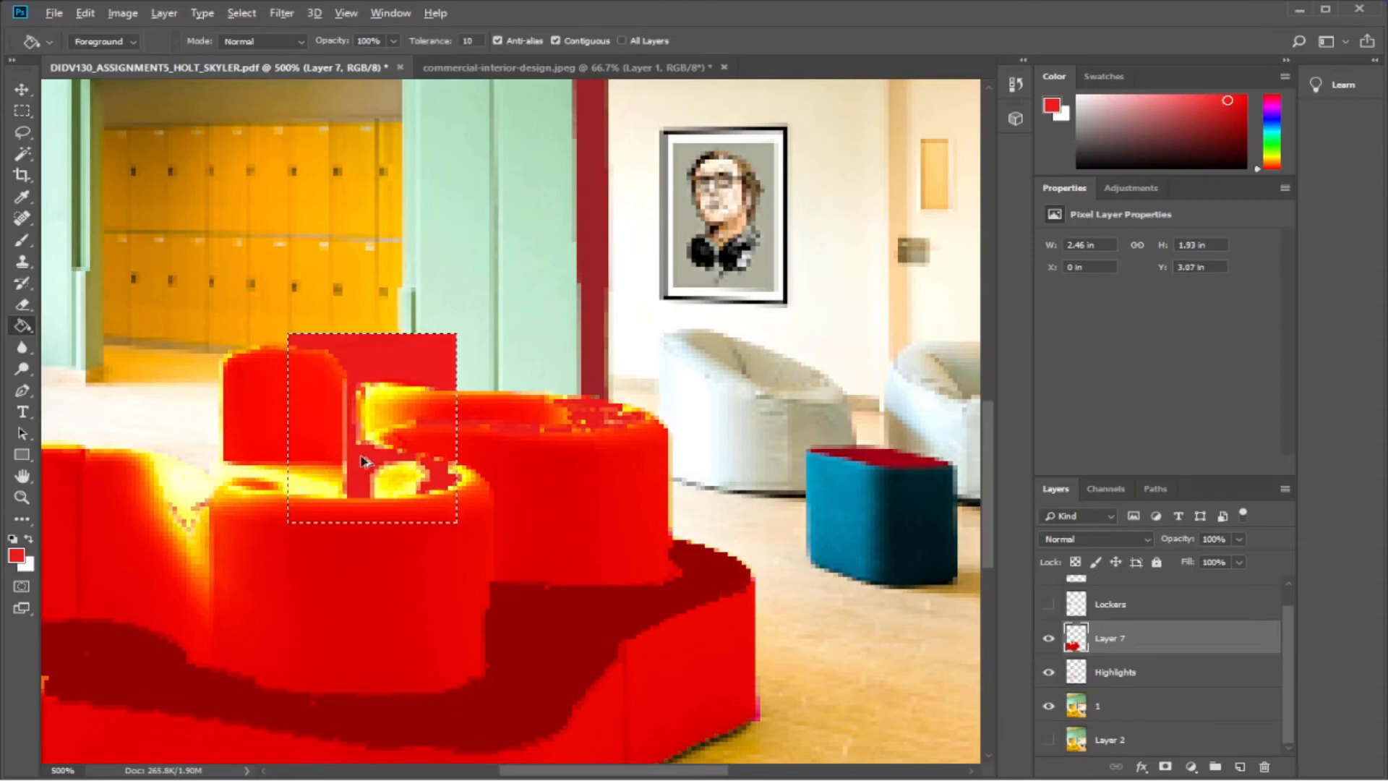
{"action": "key", "text": "ctrl+z"}
{"action": "key", "text": "ctrl+d"}
Draw a tighter rectangular selection around the pale gap between the backrests and fill the gap with the lighter red.
{"action": "left_click", "coordinate": [20, 113]}
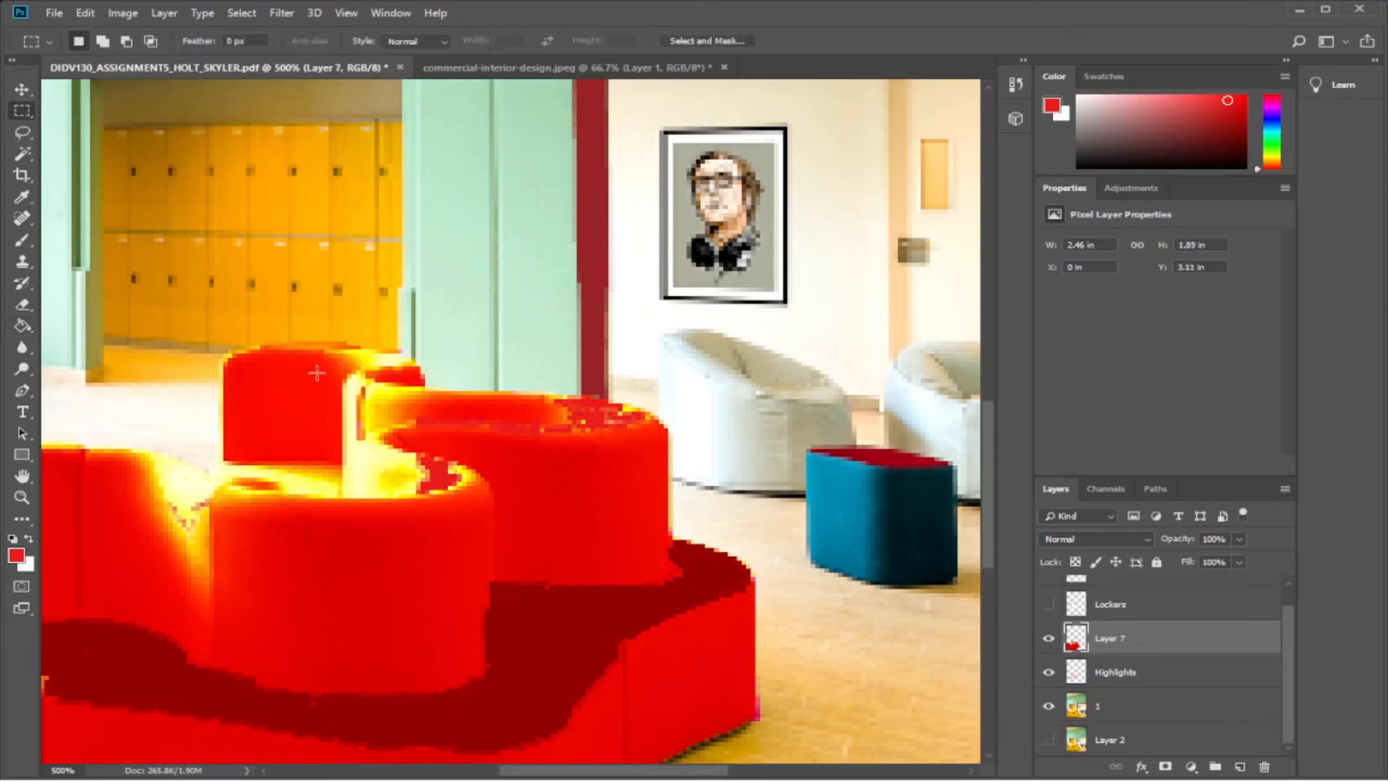
{"action": "left_click_drag", "start_coordinate": [416, 493], "coordinate": [424, 503]}
{"action": "left_click", "coordinate": [23, 326]}
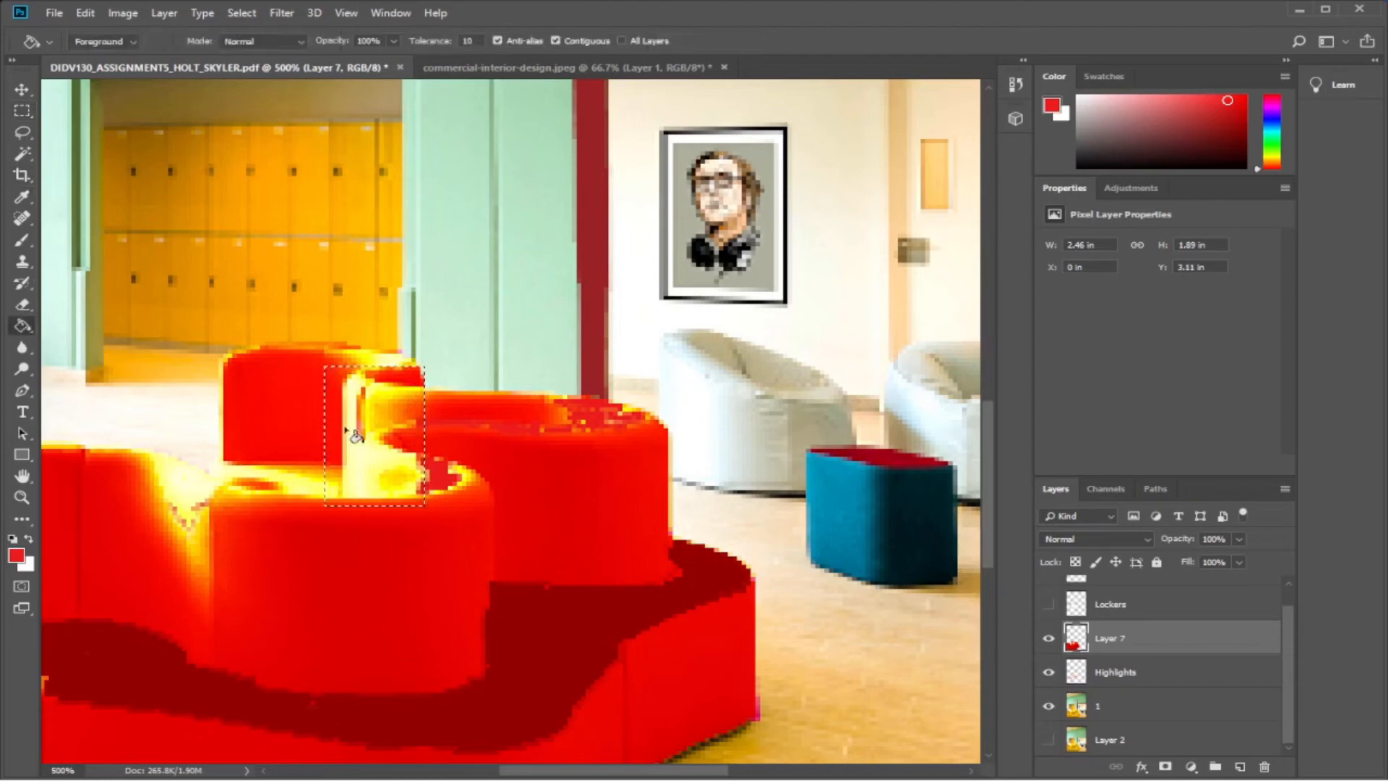
{"action": "left_click", "coordinate": [364, 465]}
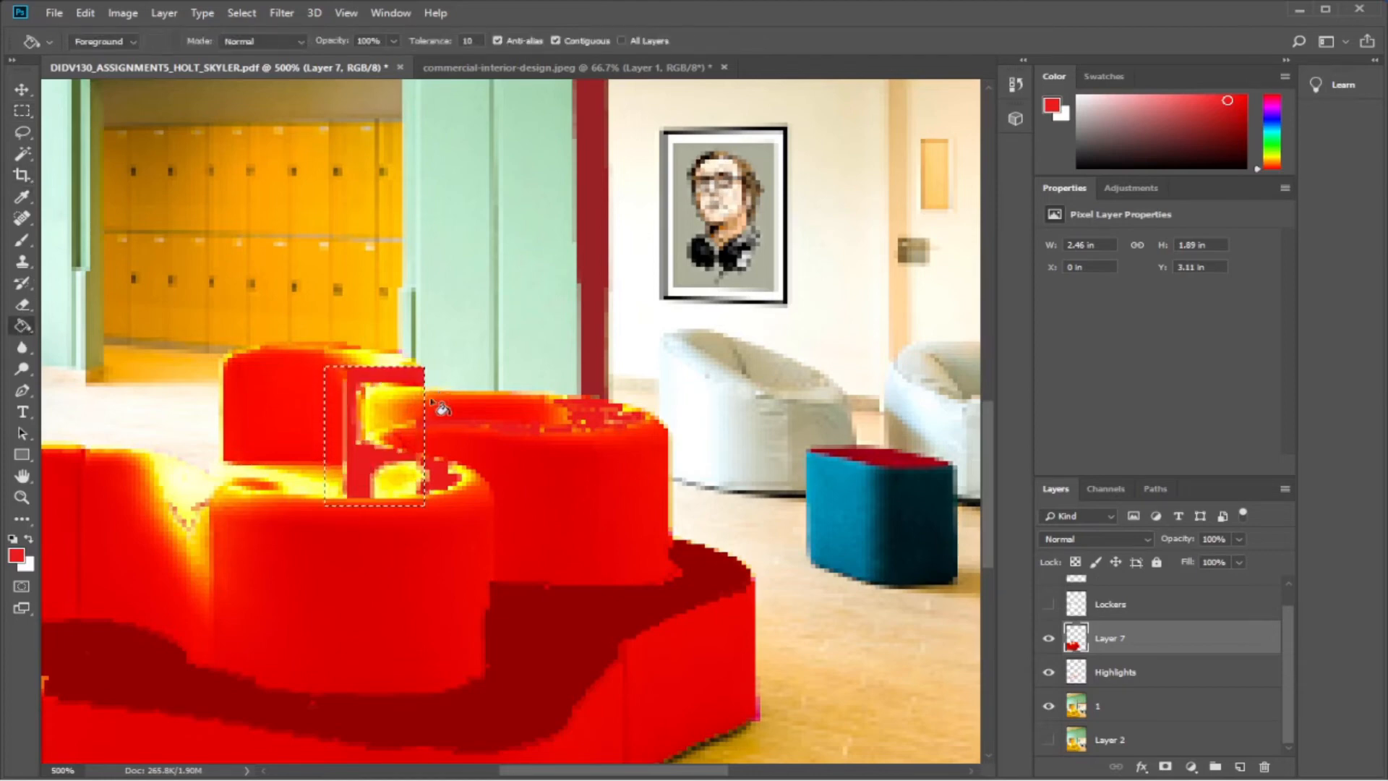
Fill the yellow highlights at the inner end of the middle backrest, within the selection, with the lighter red.
{"action": "left_click", "coordinate": [389, 408]}
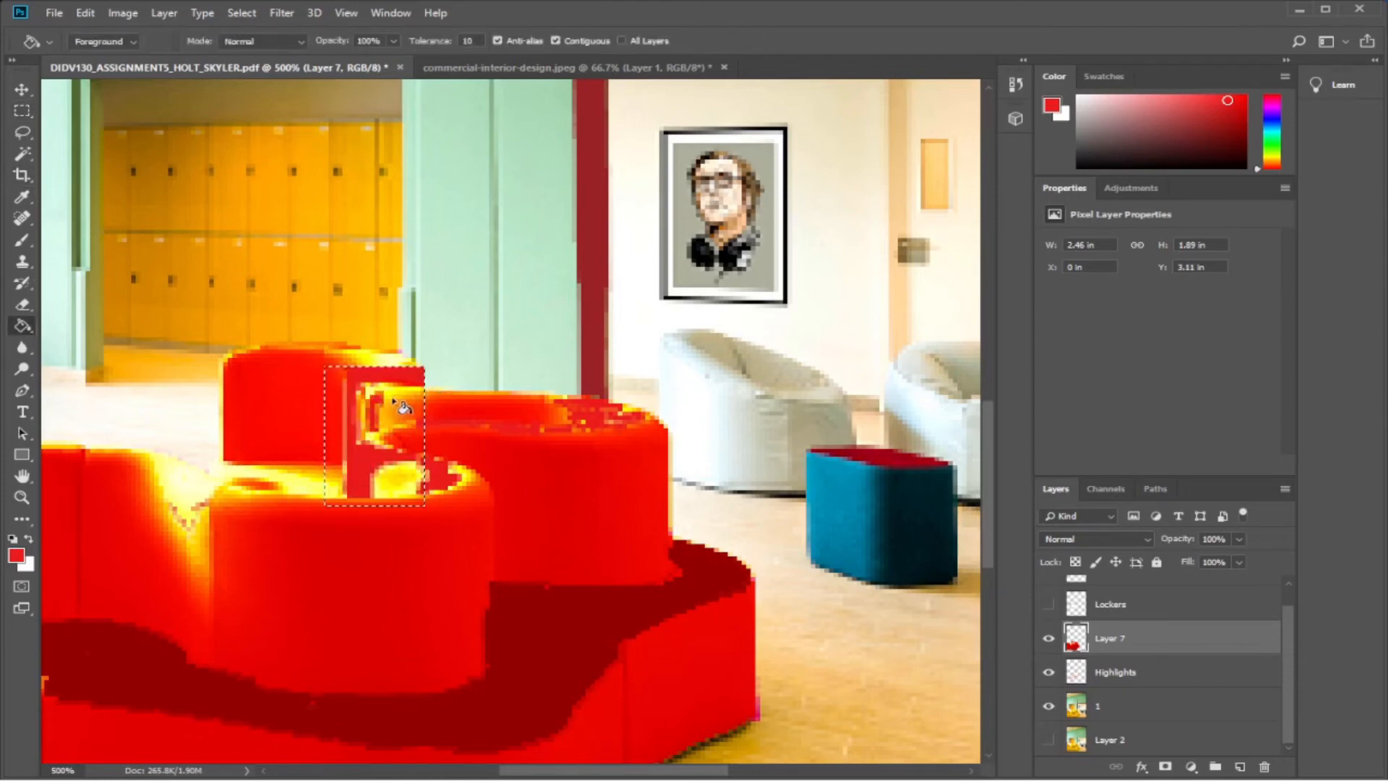
{"action": "left_click", "coordinate": [371, 396]}
{"action": "left_click", "coordinate": [364, 417]}
{"action": "left_click", "coordinate": [366, 405]}
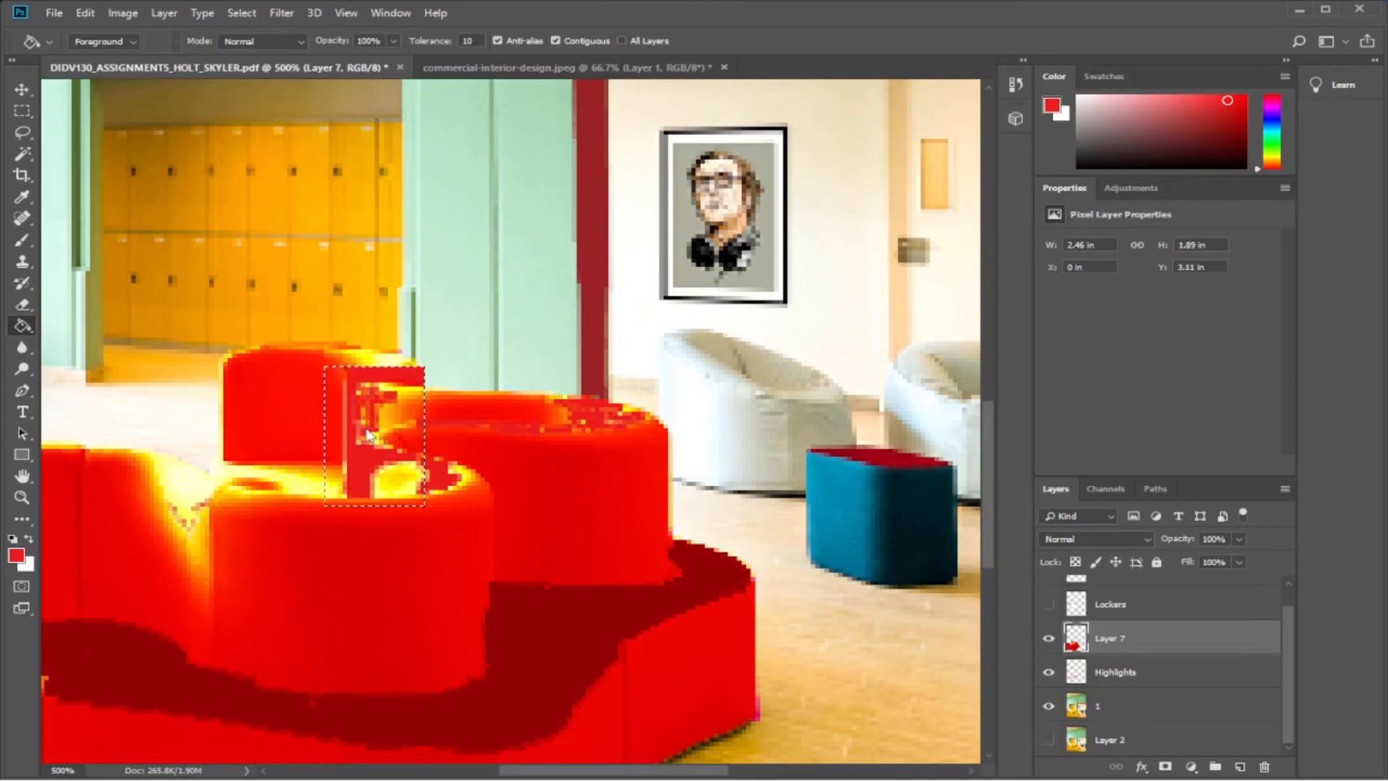
{"action": "left_click", "coordinate": [386, 427]}
{"action": "left_click", "coordinate": [363, 417]}
{"action": "left_click", "coordinate": [364, 415]}
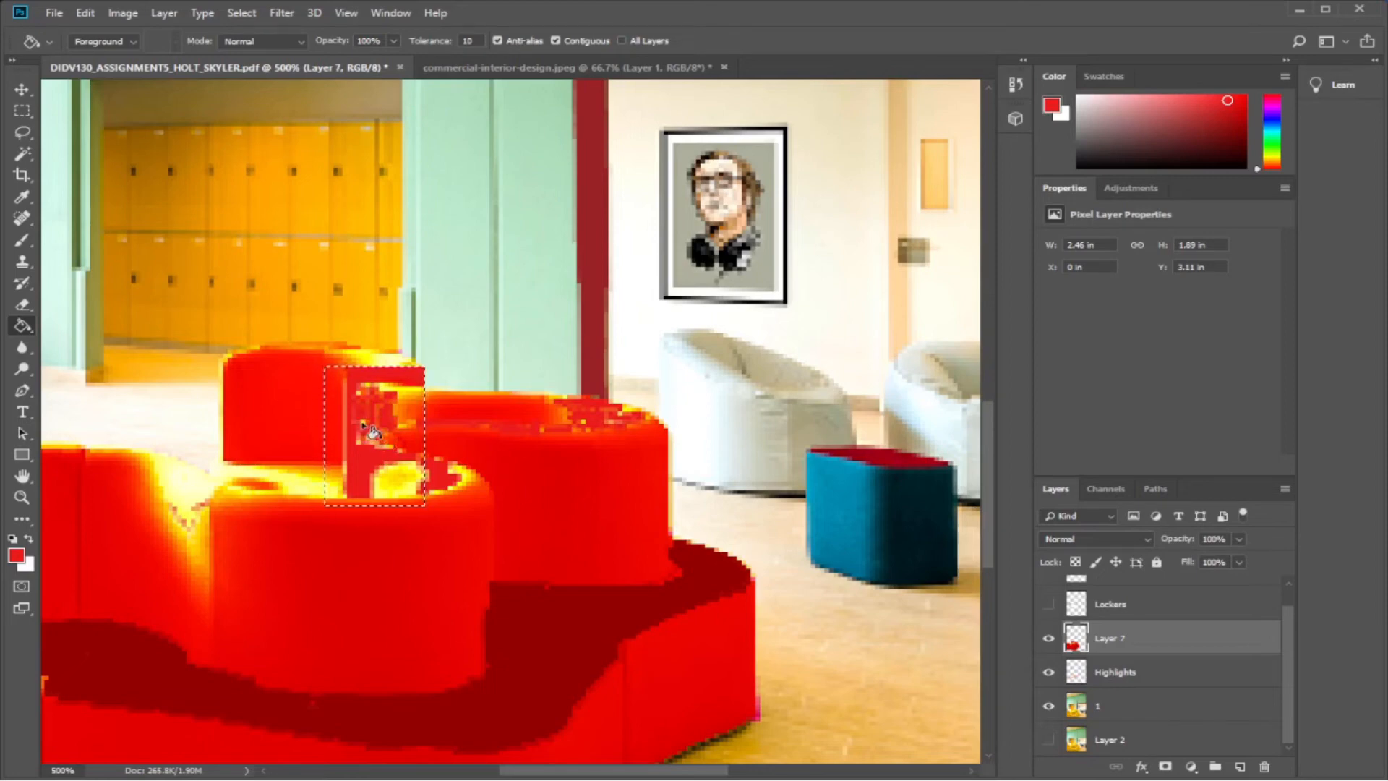
{"action": "left_click", "coordinate": [363, 424]}
Fill the remaining orange and yellow specks in the selected part of the middle backrest with the lighter red.
{"action": "left_click", "coordinate": [387, 414]}
{"action": "left_click", "coordinate": [401, 403]}
{"action": "left_click", "coordinate": [412, 417]}
{"action": "left_click", "coordinate": [407, 407]}
{"action": "left_click", "coordinate": [407, 424]}
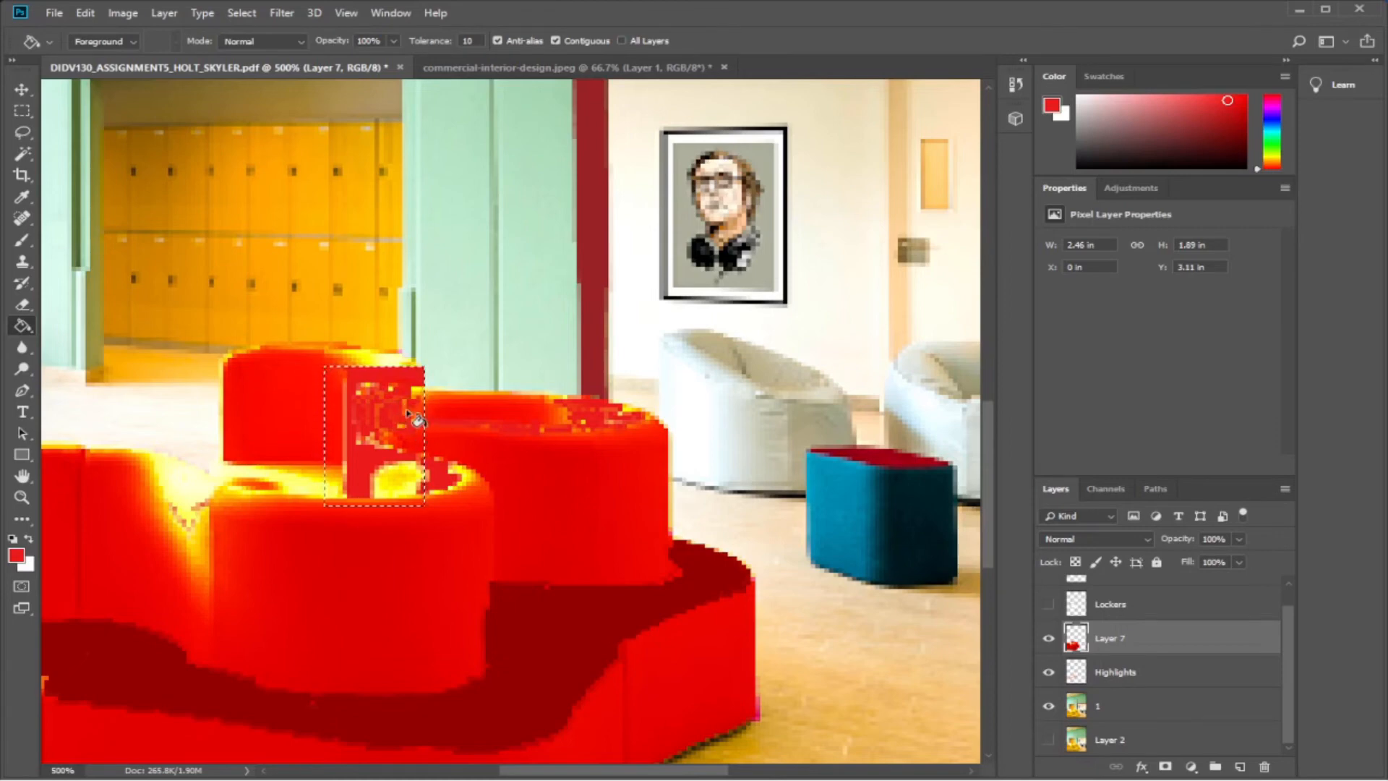
{"action": "left_click", "coordinate": [385, 445]}
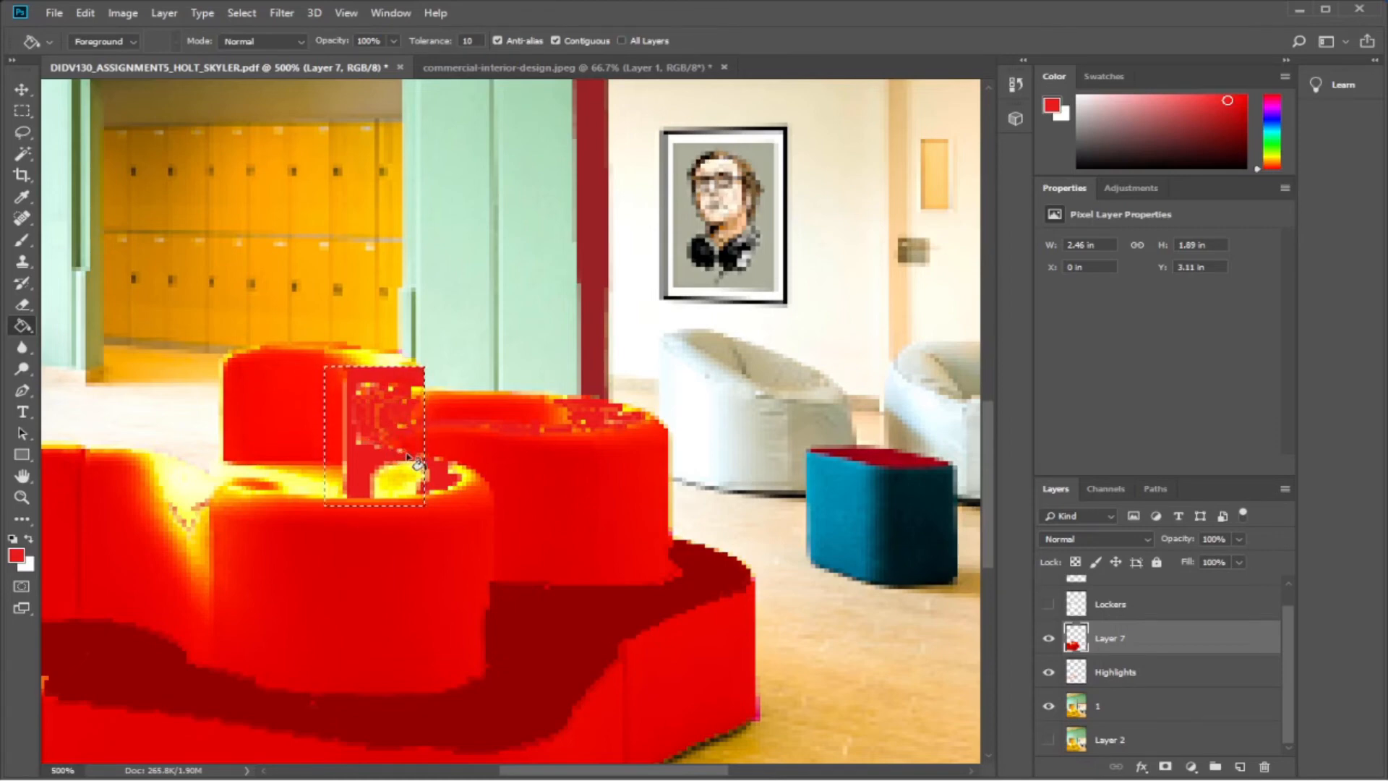
{"action": "left_click", "coordinate": [368, 388]}
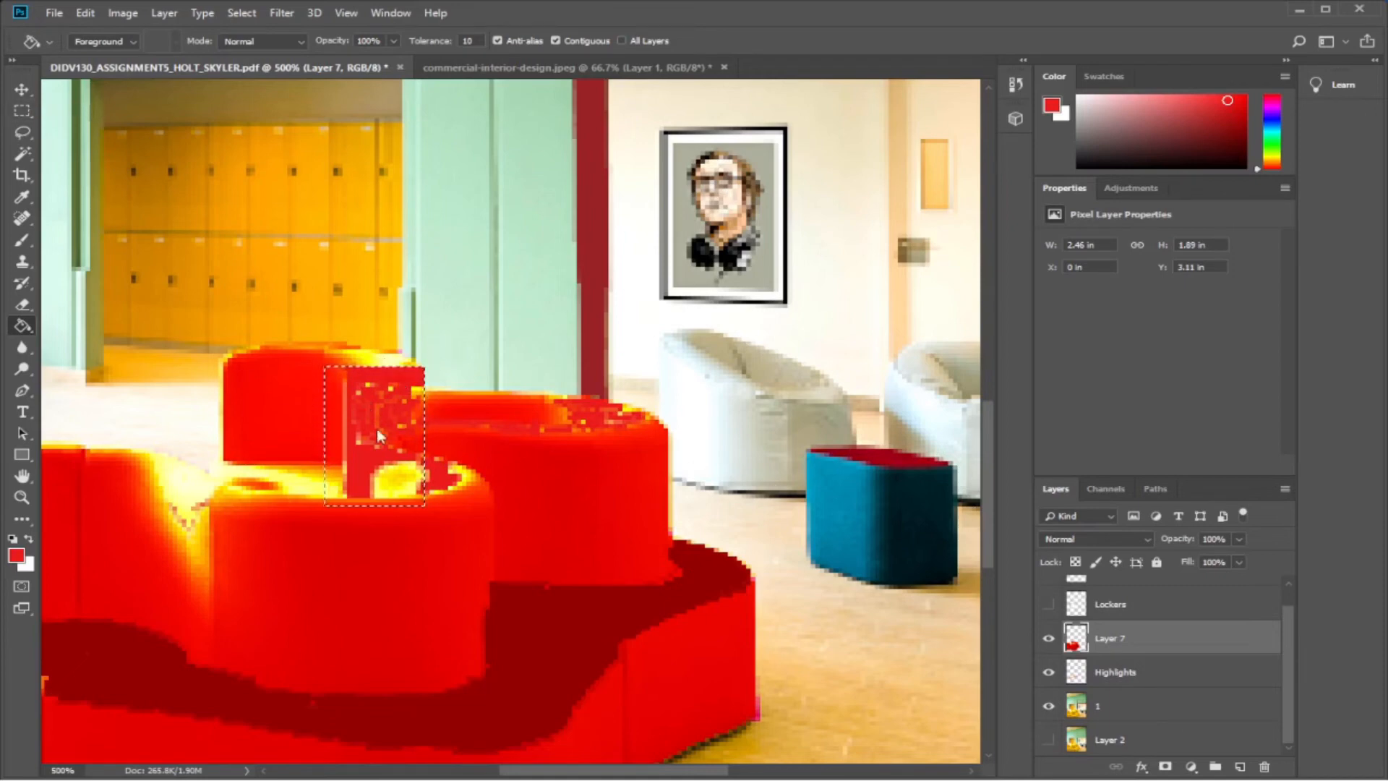
{"action": "left_click", "coordinate": [29, 89]}
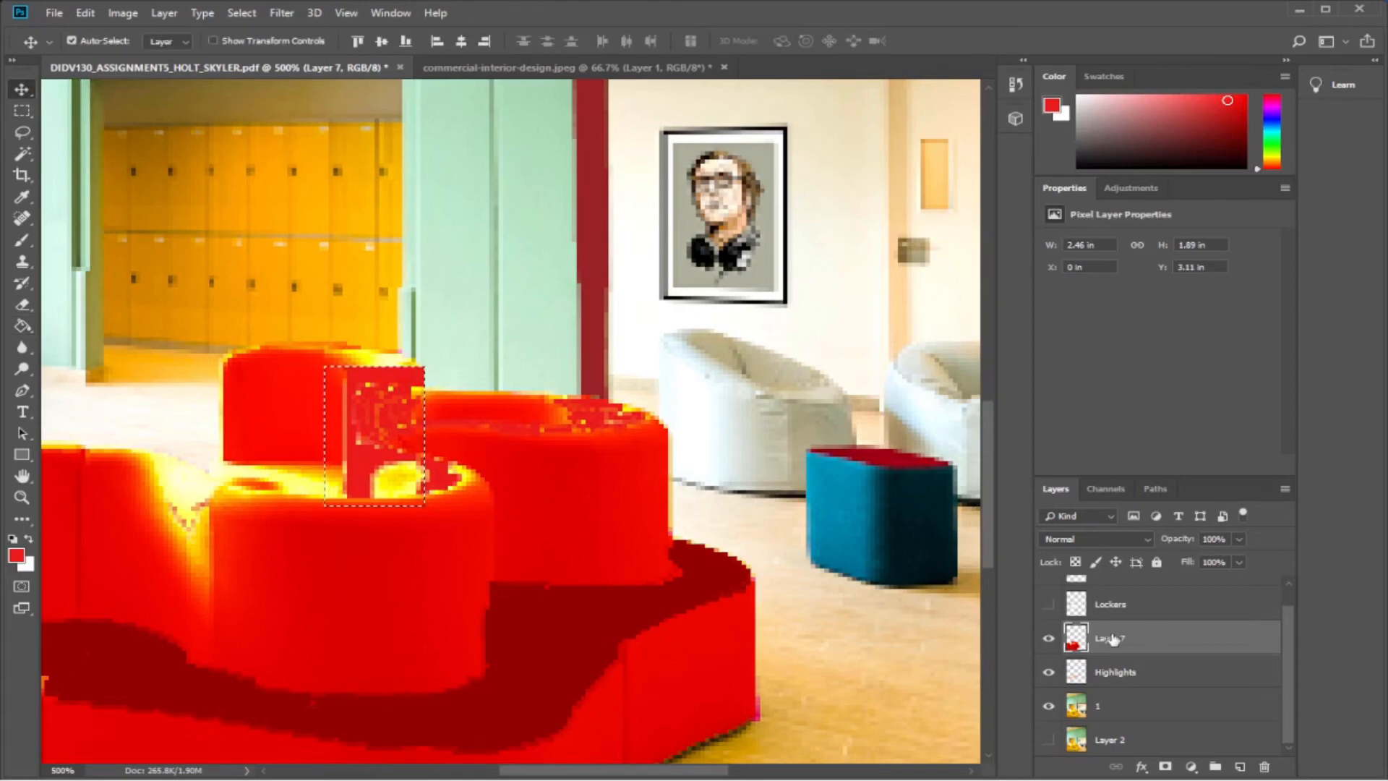
{"action": "left_click", "coordinate": [23, 111]}
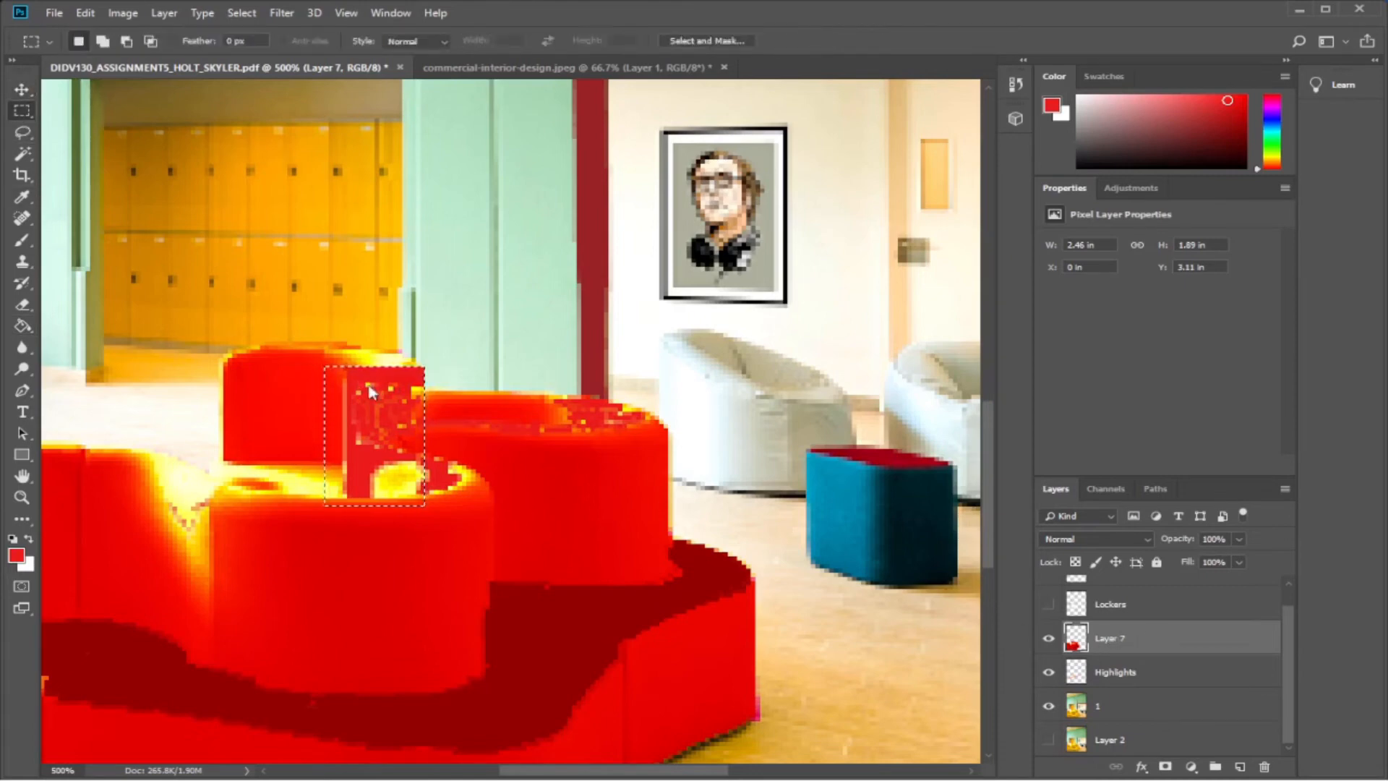
Deselect the area, try erasing the red fill at the inner end of the back backrest, and undo the erasing.
{"action": "left_click", "coordinate": [423, 397]}
{"action": "left_click", "coordinate": [36, 302]}
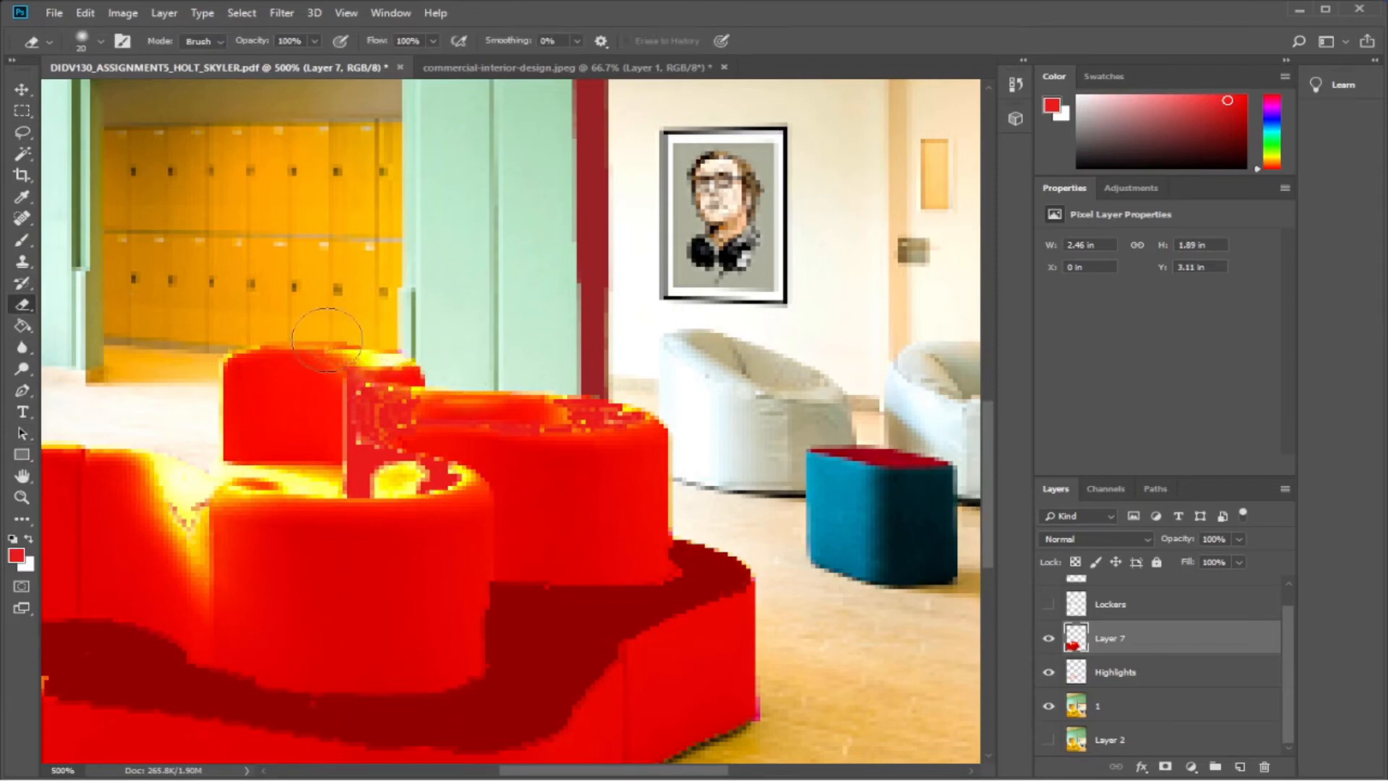
{"action": "left_click_drag", "start_coordinate": [333, 380], "coordinate": [289, 387]}
{"action": "key", "text": "ctrl+z"}
{"action": "key", "text": "ctrl+z"}
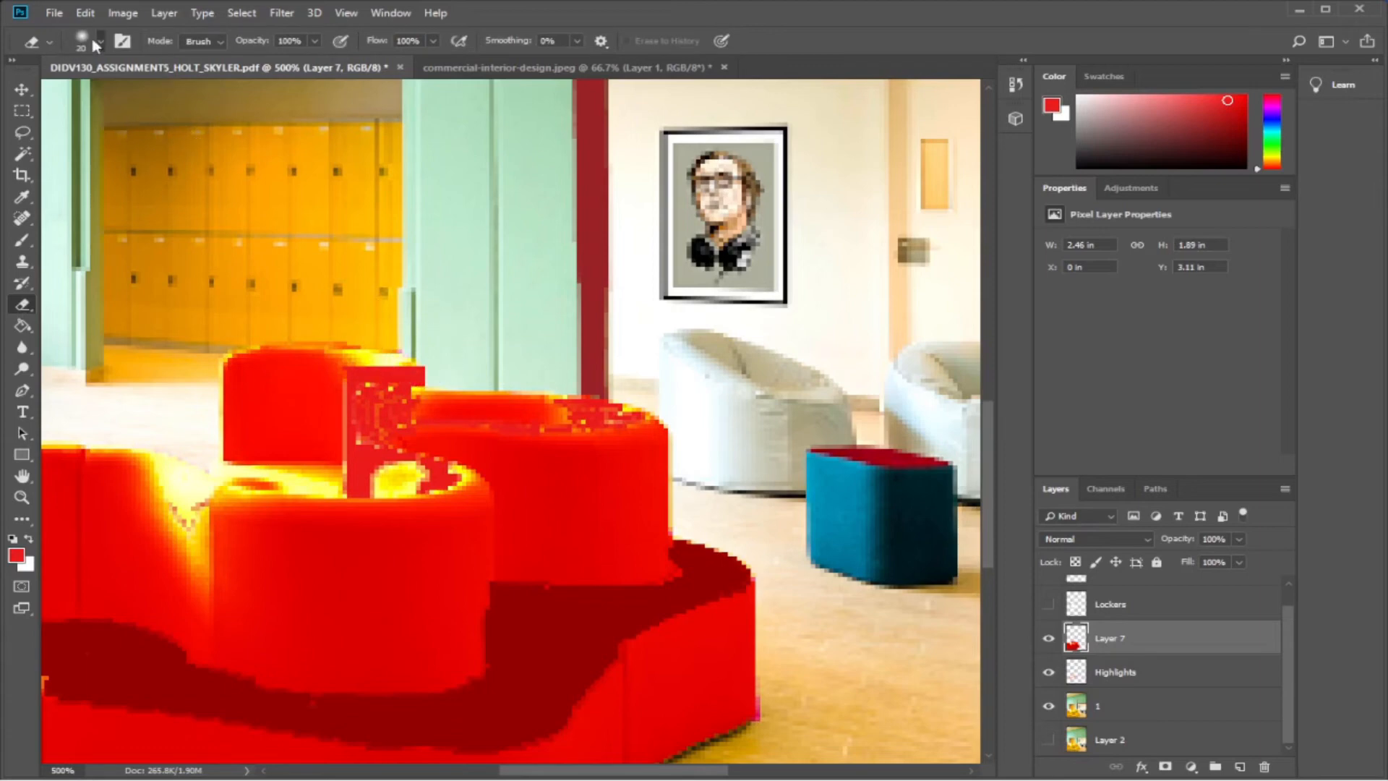
Set the eraser size to 12 and try erasing the lighter red fill along the inner end of the back backrest.
{"action": "left_click_drag", "start_coordinate": [120, 96], "coordinate": [112, 96]}
{"action": "mouse_move", "coordinate": [425, 366]}
{"action": "left_mouse_down"}
{"action": "mouse_move", "coordinate": [377, 340]}
{"action": "mouse_move", "coordinate": [437, 373]}
{"action": "mouse_move", "coordinate": [354, 348]}
{"action": "mouse_move", "coordinate": [312, 403]}
{"action": "mouse_move", "coordinate": [315, 441]}
{"action": "left_mouse_up"}
{"action": "key", "text": "ctrl+z"}
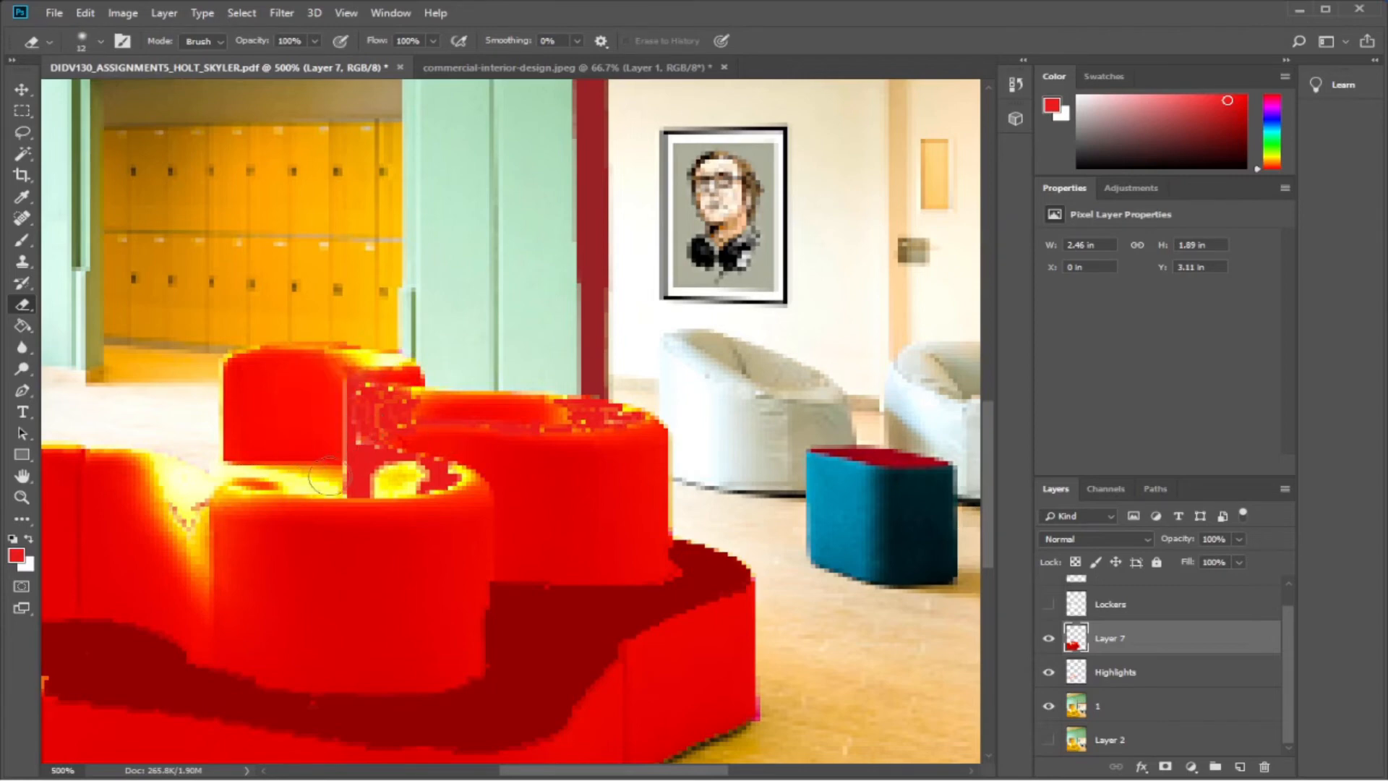
{"action": "mouse_move", "coordinate": [343, 371]}
{"action": "left_mouse_down"}
{"action": "mouse_move", "coordinate": [339, 390]}
{"action": "mouse_move", "coordinate": [365, 391]}
{"action": "left_mouse_up"}
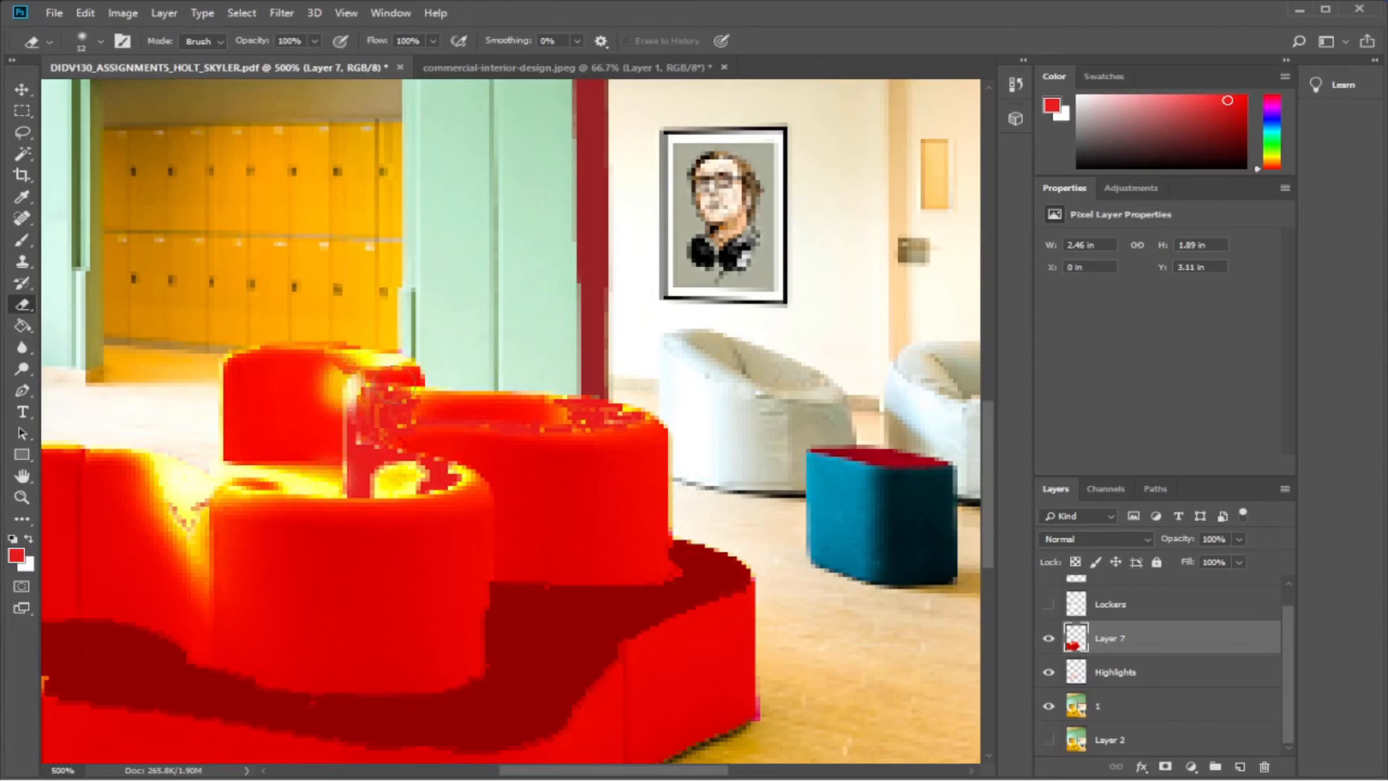
Draw a small rectangular selection over the erased patch between the backrests and fill it with the lighter red.
{"action": "left_click", "coordinate": [22, 110]}
{"action": "left_click_drag", "start_coordinate": [339, 373], "coordinate": [374, 424]}
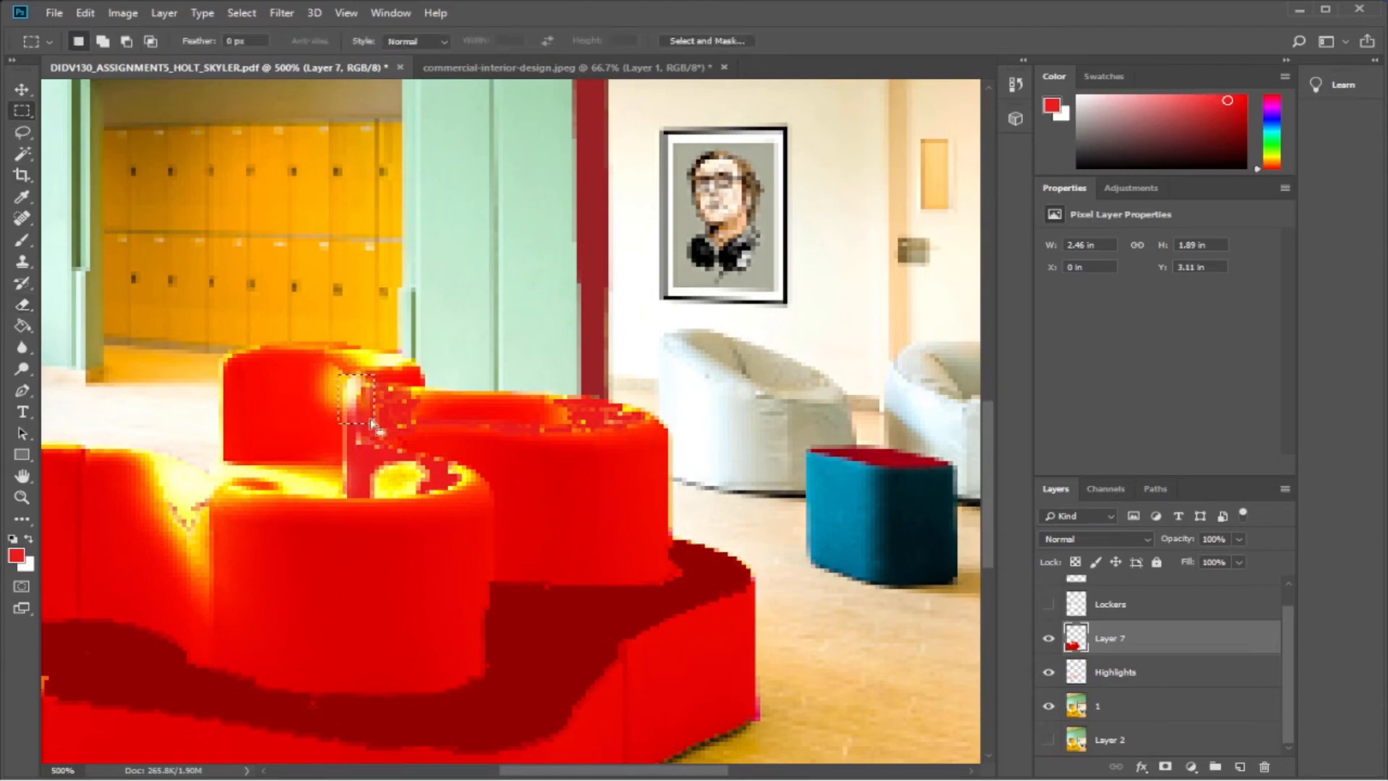
{"action": "left_click", "coordinate": [22, 326]}
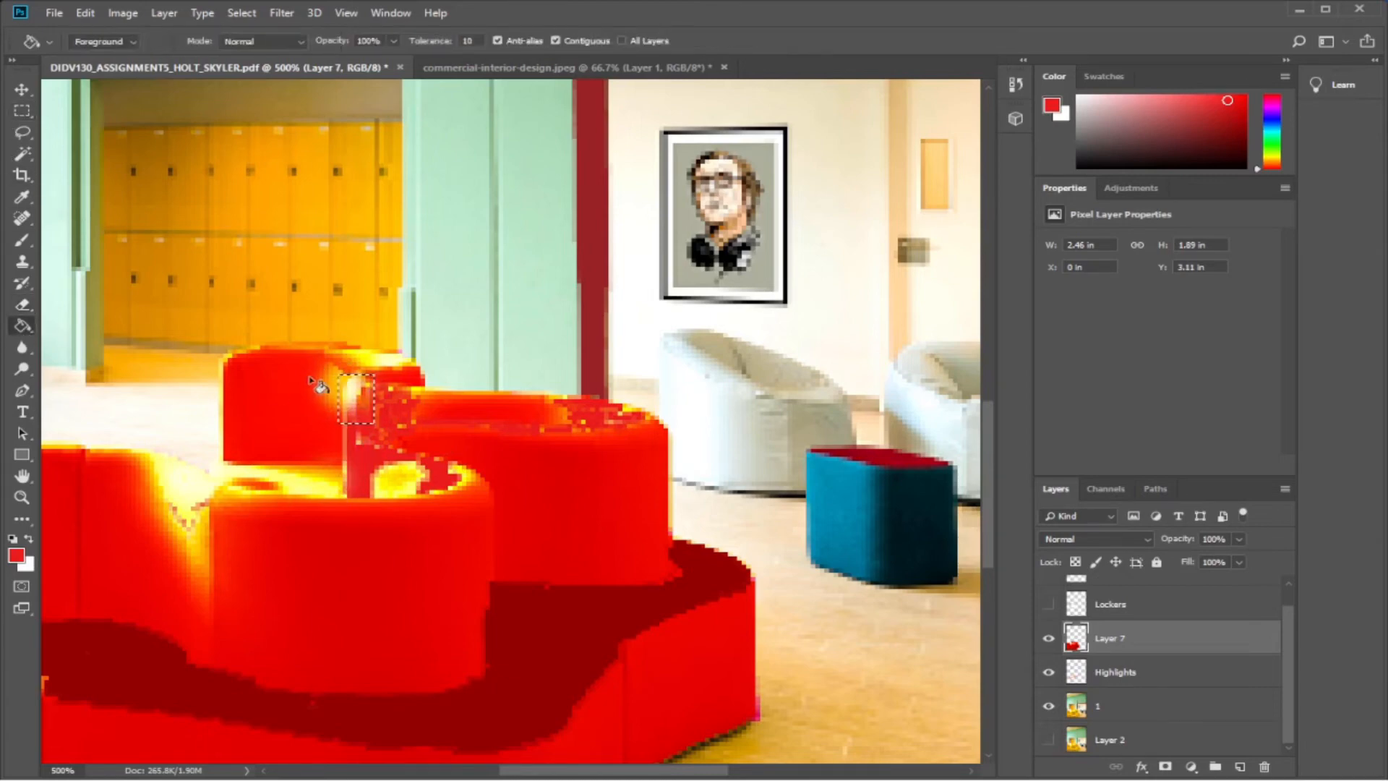
{"action": "left_click", "coordinate": [356, 393]}
{"action": "left_click", "coordinate": [356, 408]}
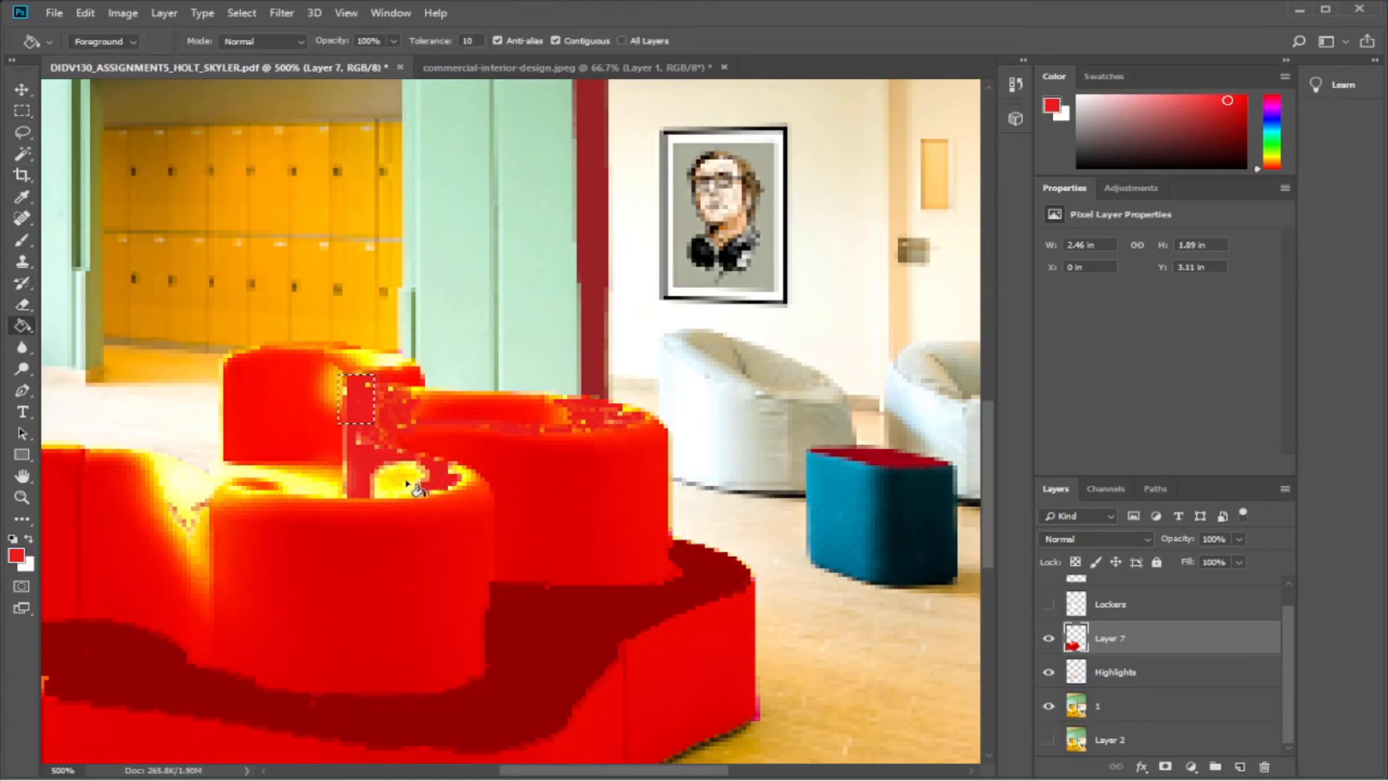
Deselect the small patch and fill the yellow highlights on the inner top of the front backrest with the lighter red.
{"action": "key", "text": "m"}
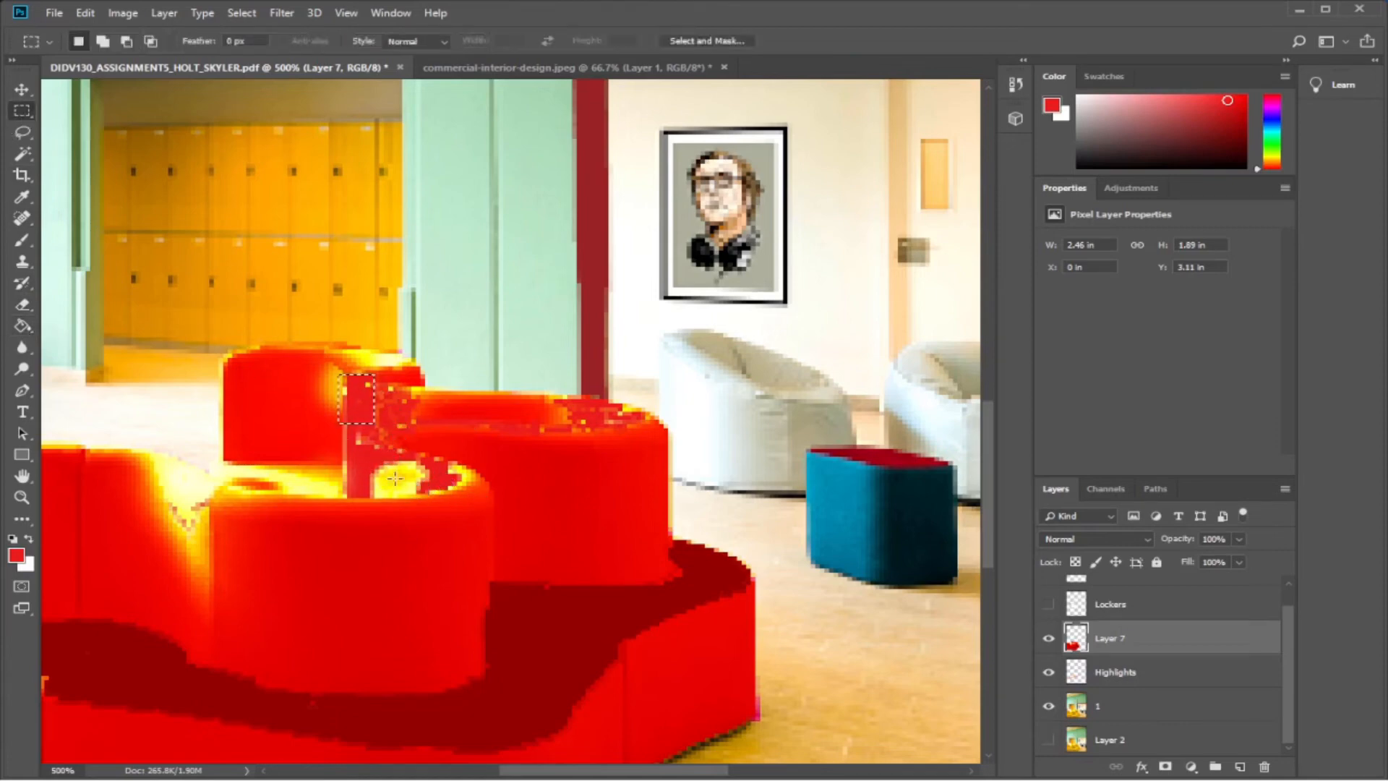
{"action": "left_click", "coordinate": [351, 485]}
{"action": "left_click", "coordinate": [28, 329]}
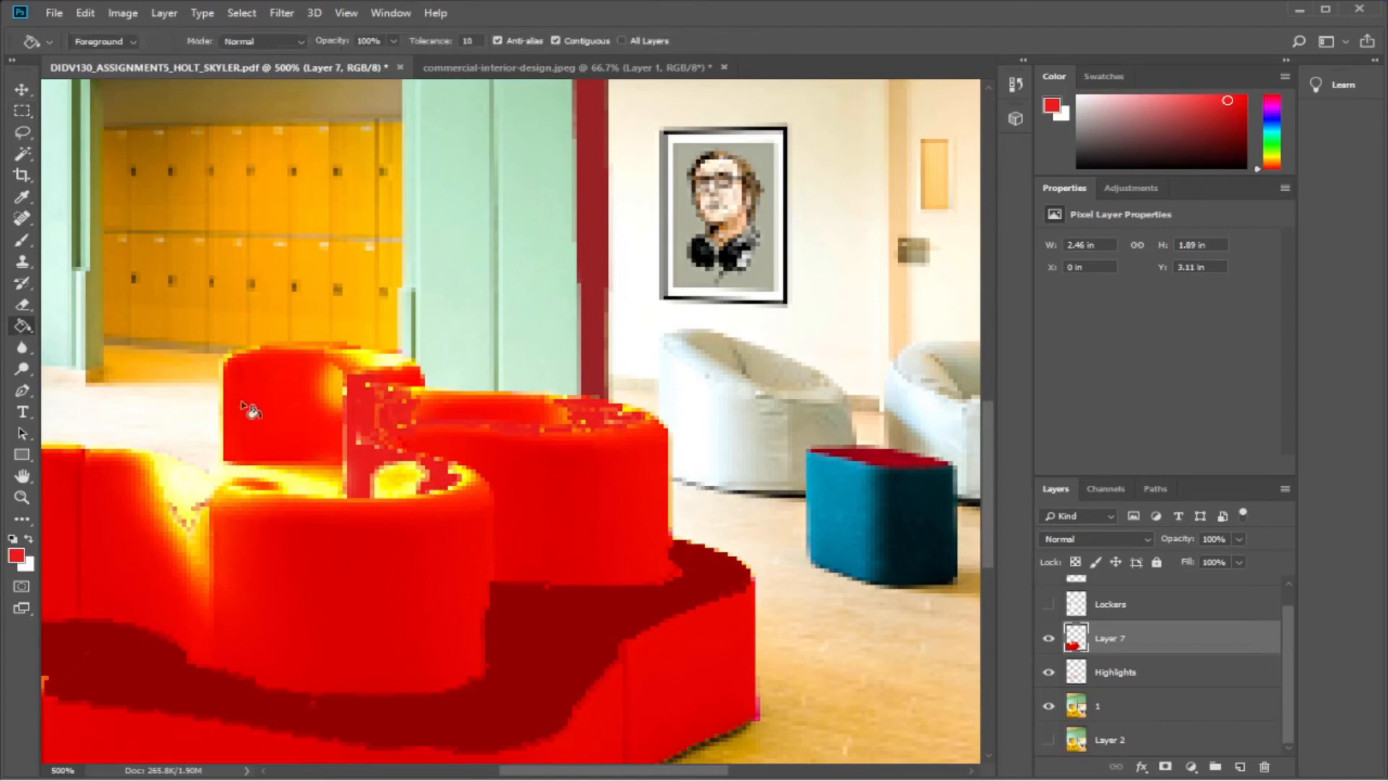
{"action": "left_click", "coordinate": [391, 492]}
{"action": "left_click", "coordinate": [400, 475]}
{"action": "left_click", "coordinate": [384, 483]}
{"action": "left_click", "coordinate": [410, 480]}
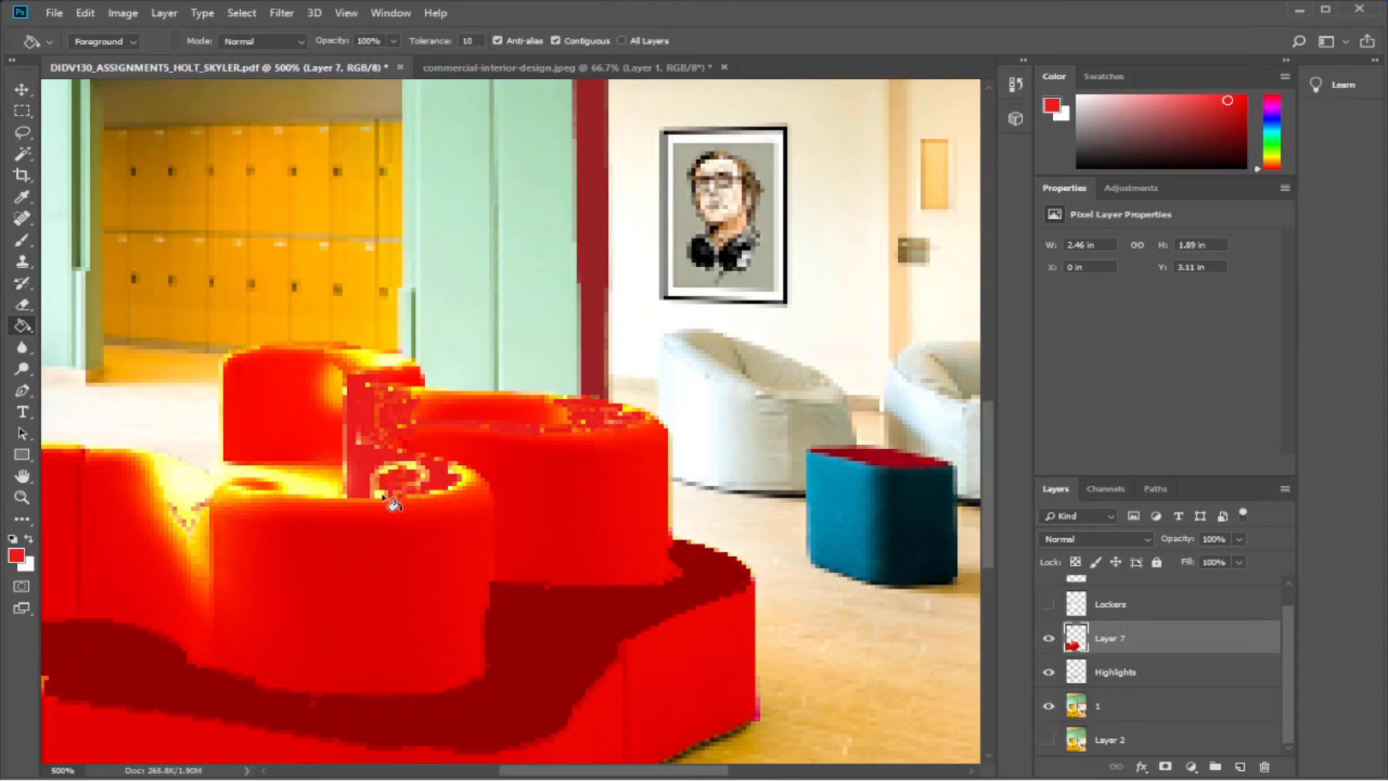
Try filling the remaining yellow rings and specks at the front backrest's inner top with the lighter red.
{"action": "left_click", "coordinate": [382, 496]}
{"action": "left_click", "coordinate": [404, 480]}
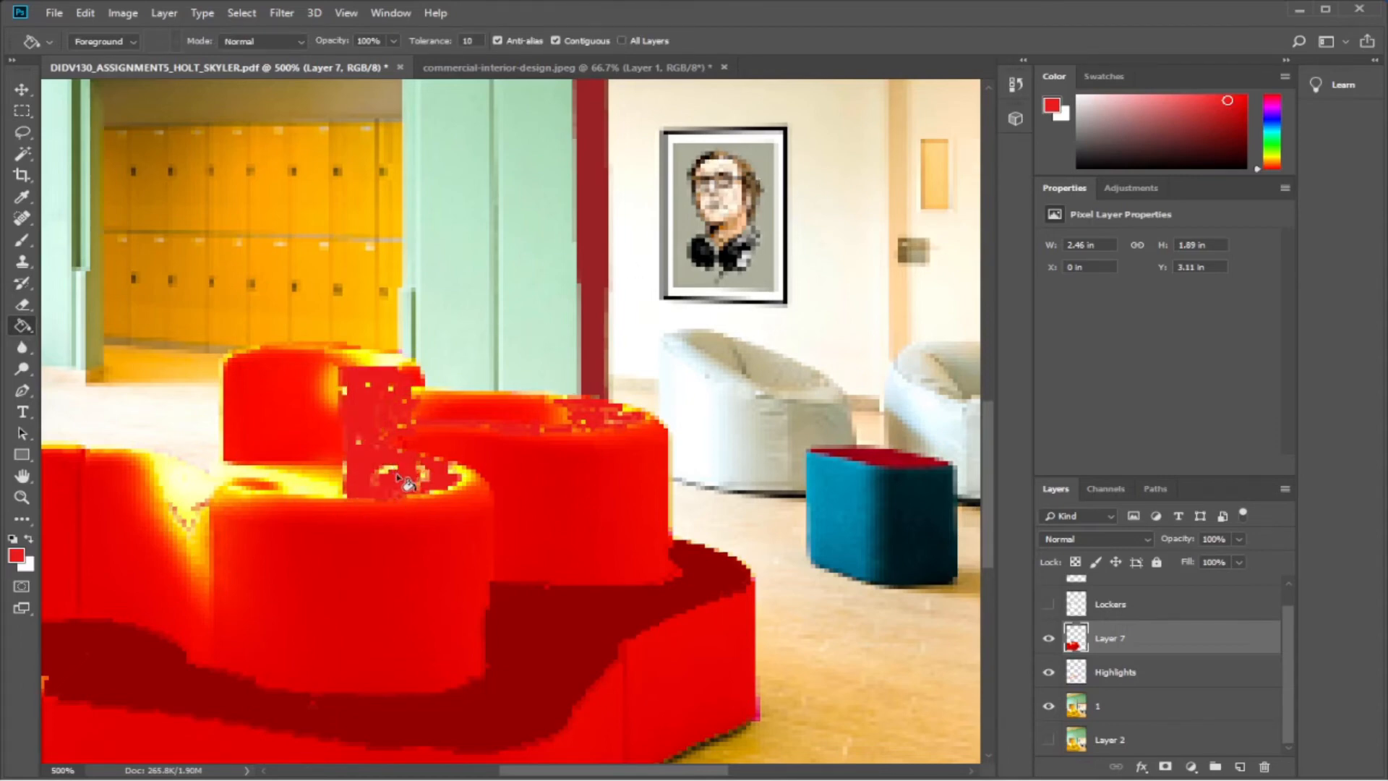
{"action": "key", "text": "ctrl+z"}
{"action": "left_click", "coordinate": [441, 480]}
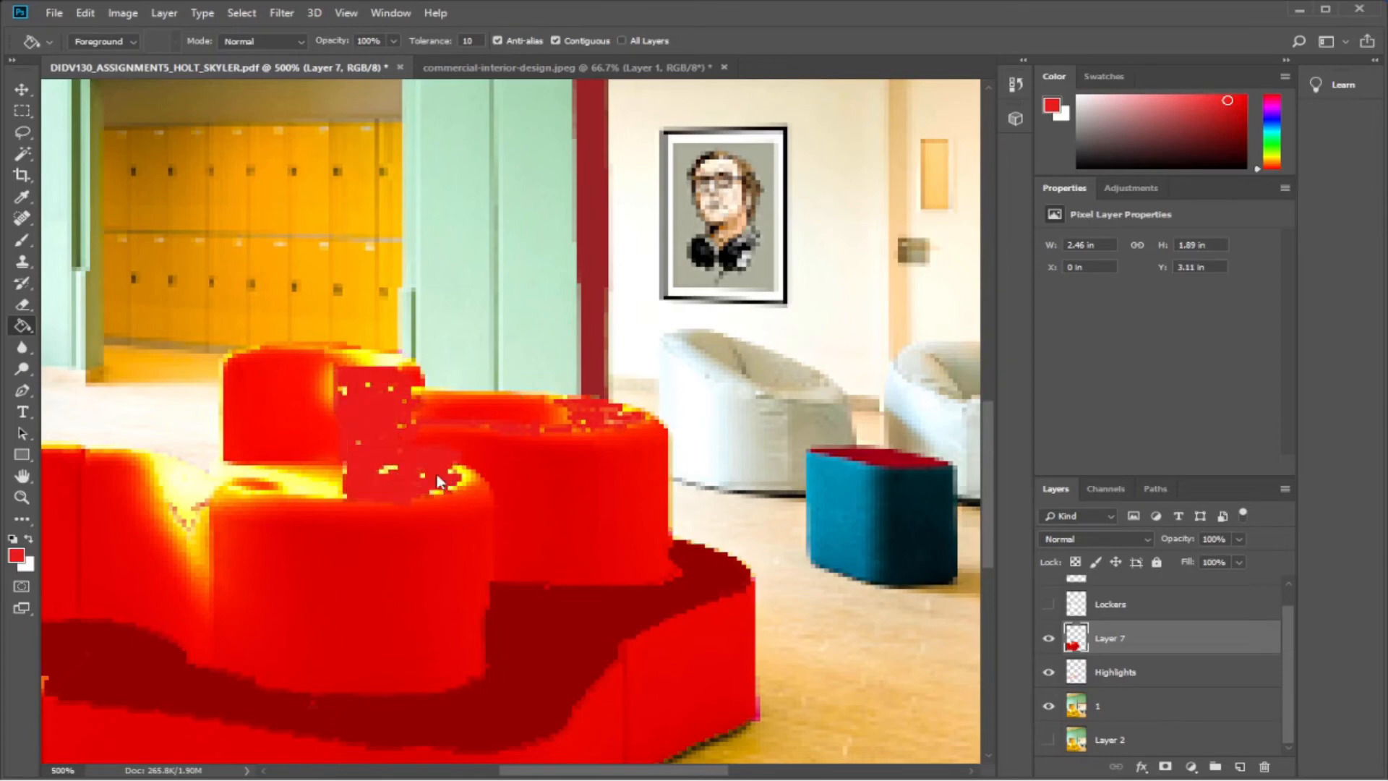
{"action": "left_click", "coordinate": [438, 480]}
{"action": "left_click", "coordinate": [438, 482]}
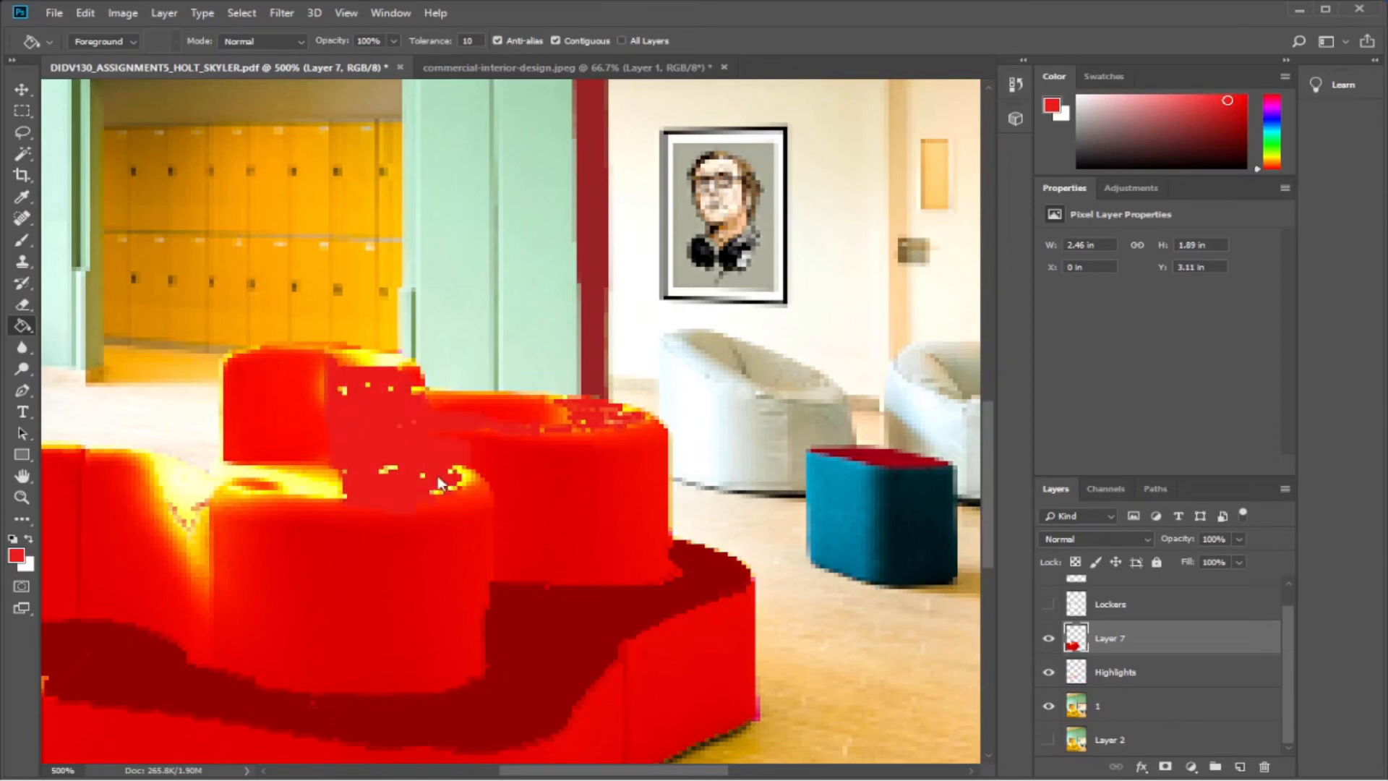
Undo the recent fills, erasing and selection changes back to the rectangular selection around the gap between the backrests.
{"action": "key", "text": "ctrl+alt+z"}
{"action": "key", "text": "ctrl+alt+z"}
{"action": "key", "text": "ctrl+alt+z"}
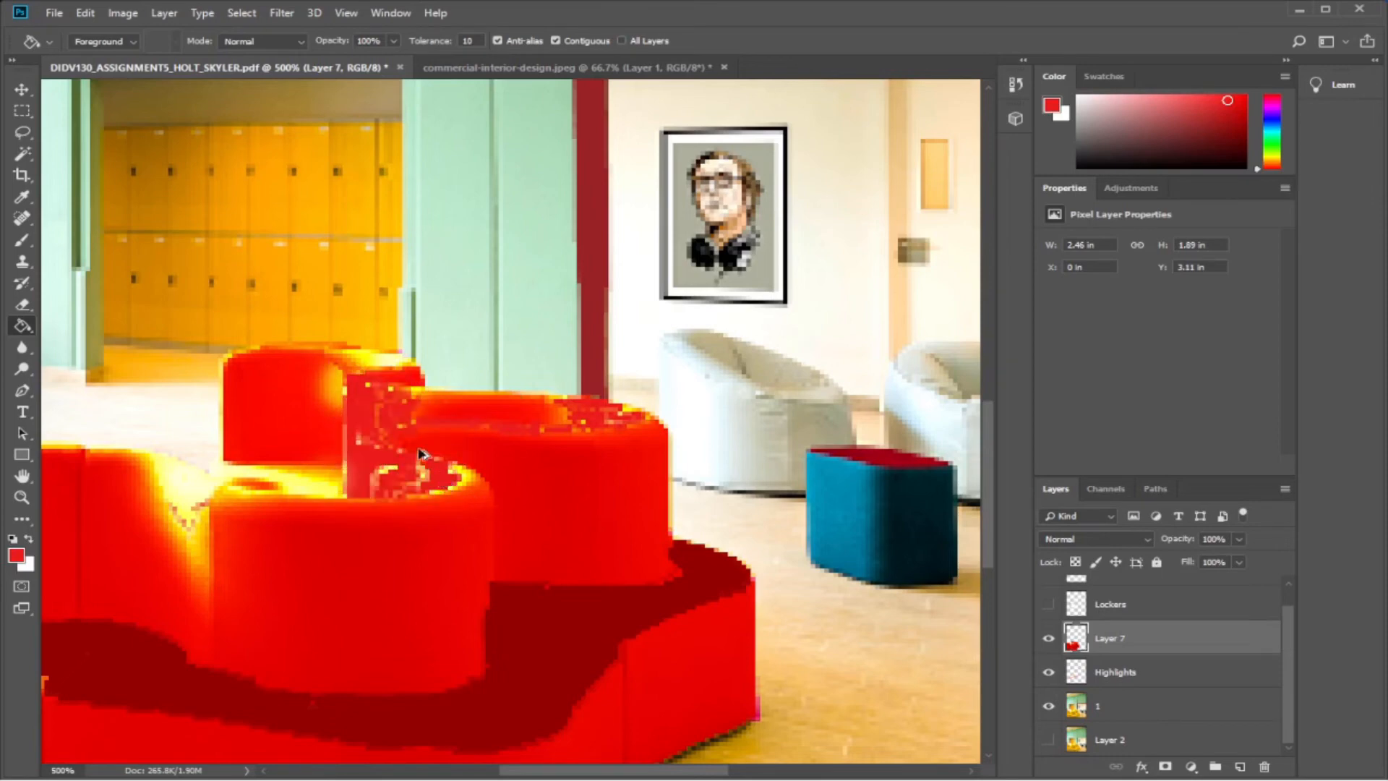
{"action": "key", "text": "ctrl+alt+z"}
{"action": "key", "text": "ctrl+alt+z"}
{"action": "key", "text": "ctrl+alt+z"}
{"action": "key", "text": "ctrl+alt+z"}
{"action": "key", "text": "ctrl+alt+z"}
{"action": "key", "text": "ctrl+alt+z"}
{"action": "key", "text": "ctrl+alt+z"}
{"action": "key", "text": "ctrl+alt+z"}
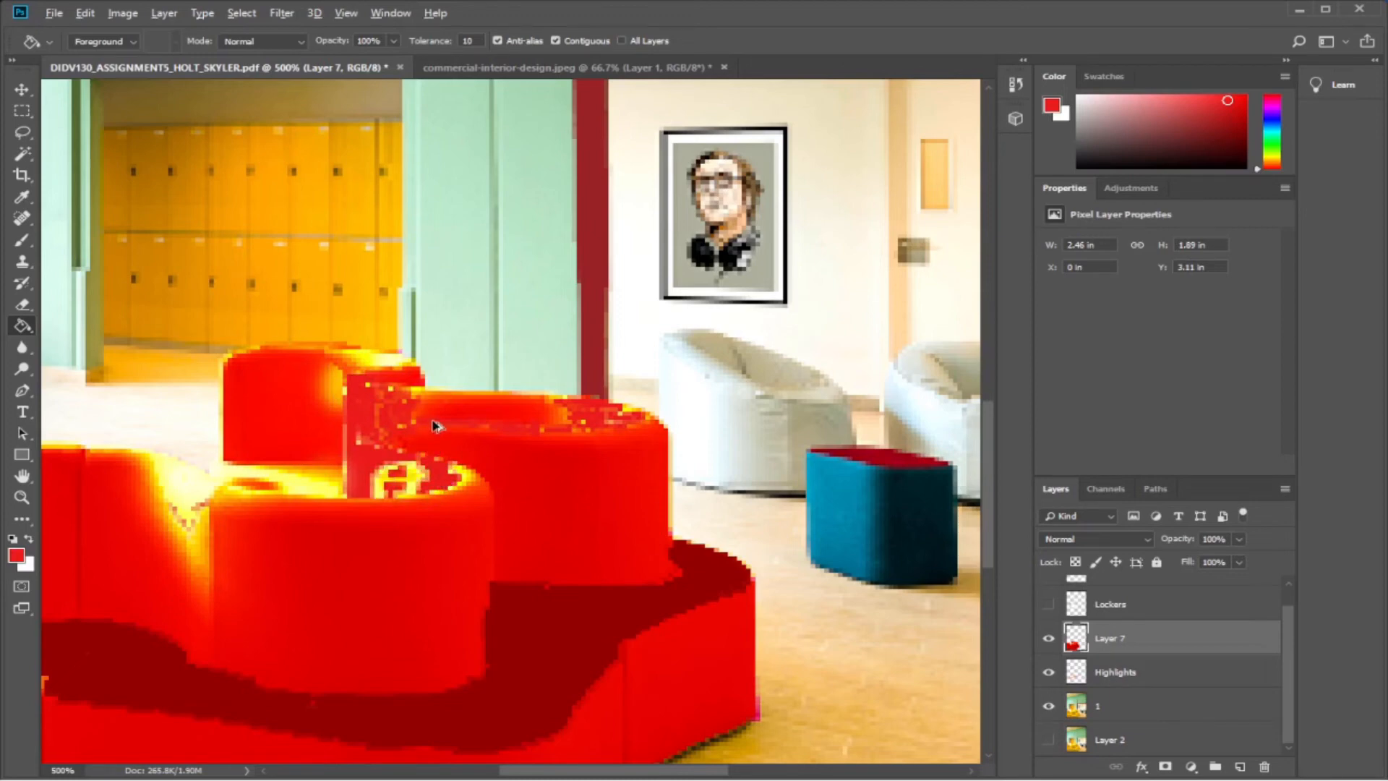
{"action": "key", "text": "ctrl+alt+z"}
{"action": "key", "text": "ctrl+alt+z"}
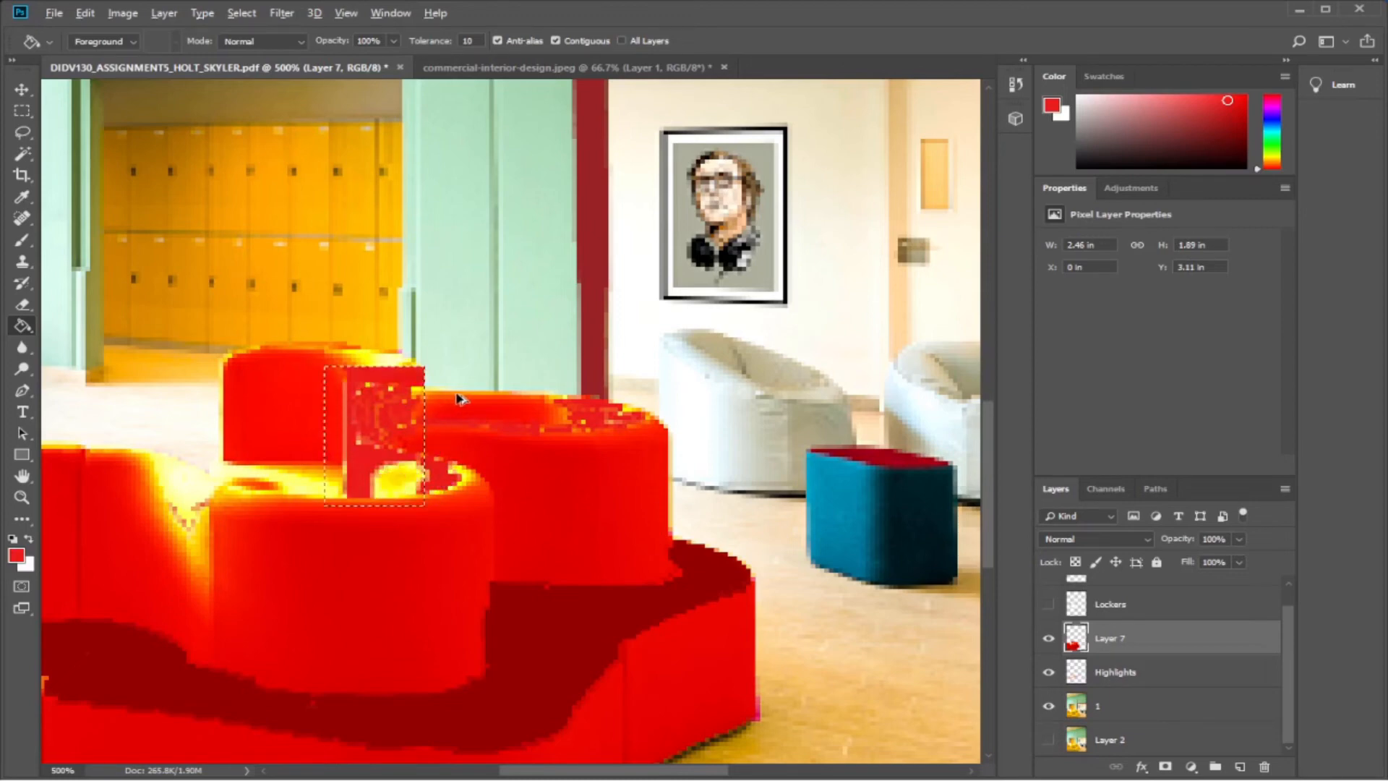
Undo the earlier lighter red fills of the yellow and orange specks on the middle backrest within the selection.
{"action": "key", "text": "ctrl+alt+z"}
{"action": "key", "text": "ctrl+alt+z"}
{"action": "key", "text": "ctrl+alt+z"}
{"action": "key", "text": "ctrl+alt+z"}
{"action": "key", "text": "ctrl+alt+z"}
{"action": "key", "text": "ctrl+alt+z"}
{"action": "key", "text": "ctrl+alt+z"}
{"action": "key", "text": "ctrl+alt+z"}
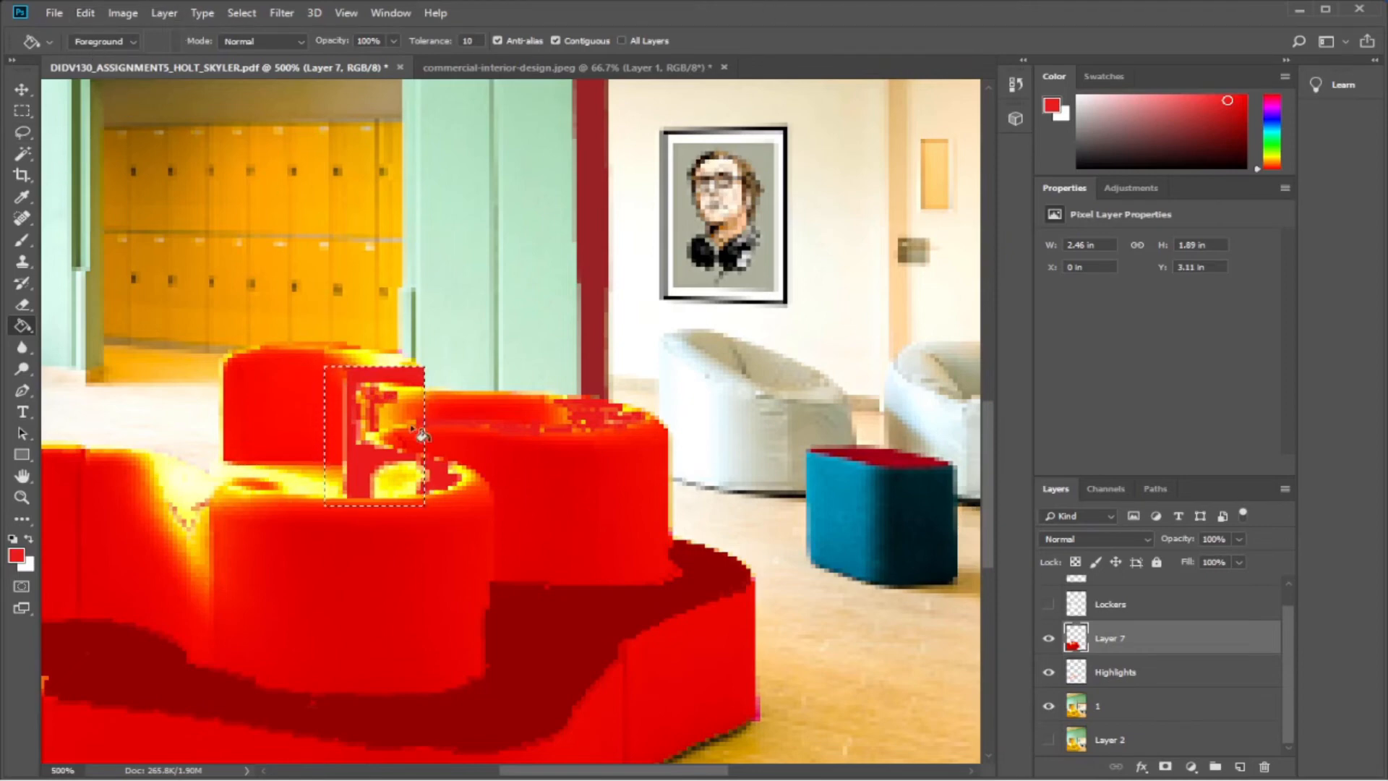
Deselect the area and erase the lighter red strip in the gap between the backrests with a size 1 eraser.
{"action": "left_click", "coordinate": [22, 110]}
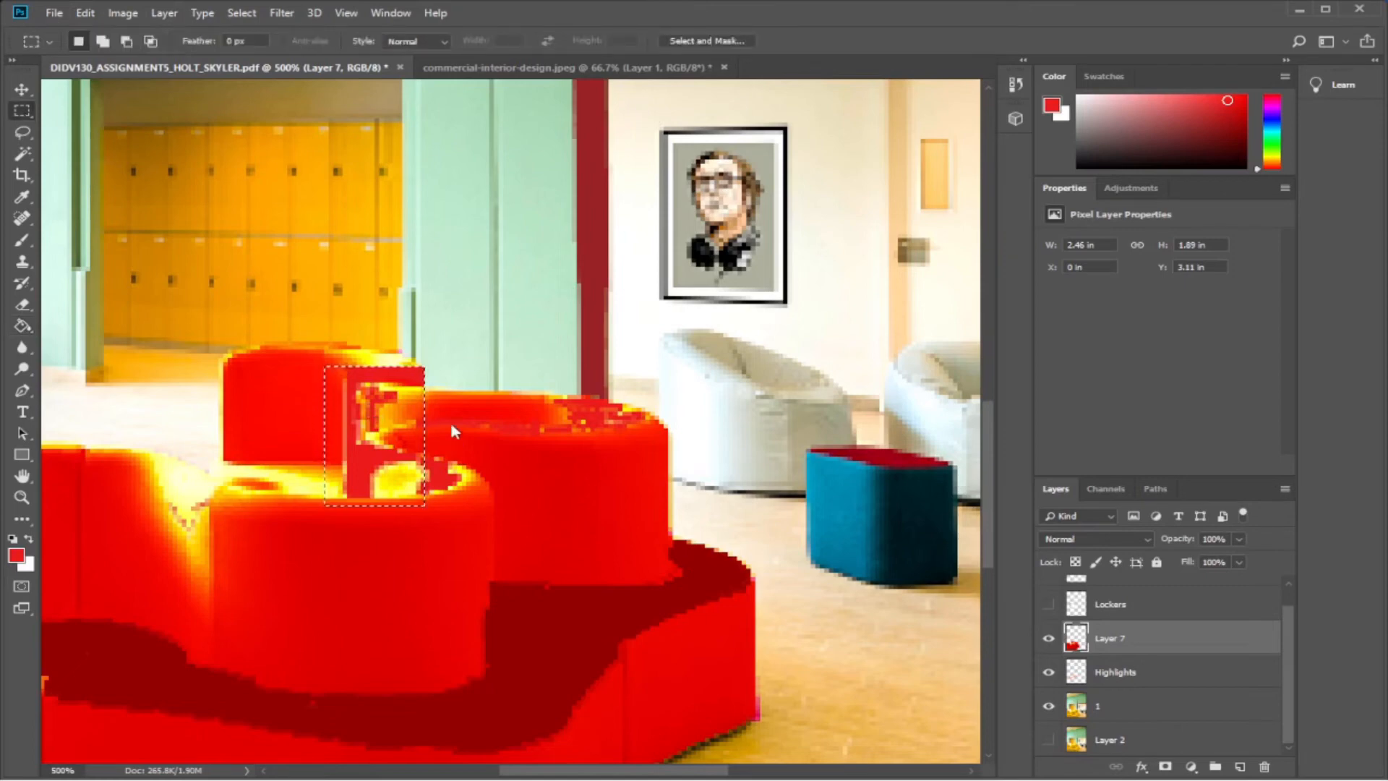
{"action": "left_click", "coordinate": [22, 305]}
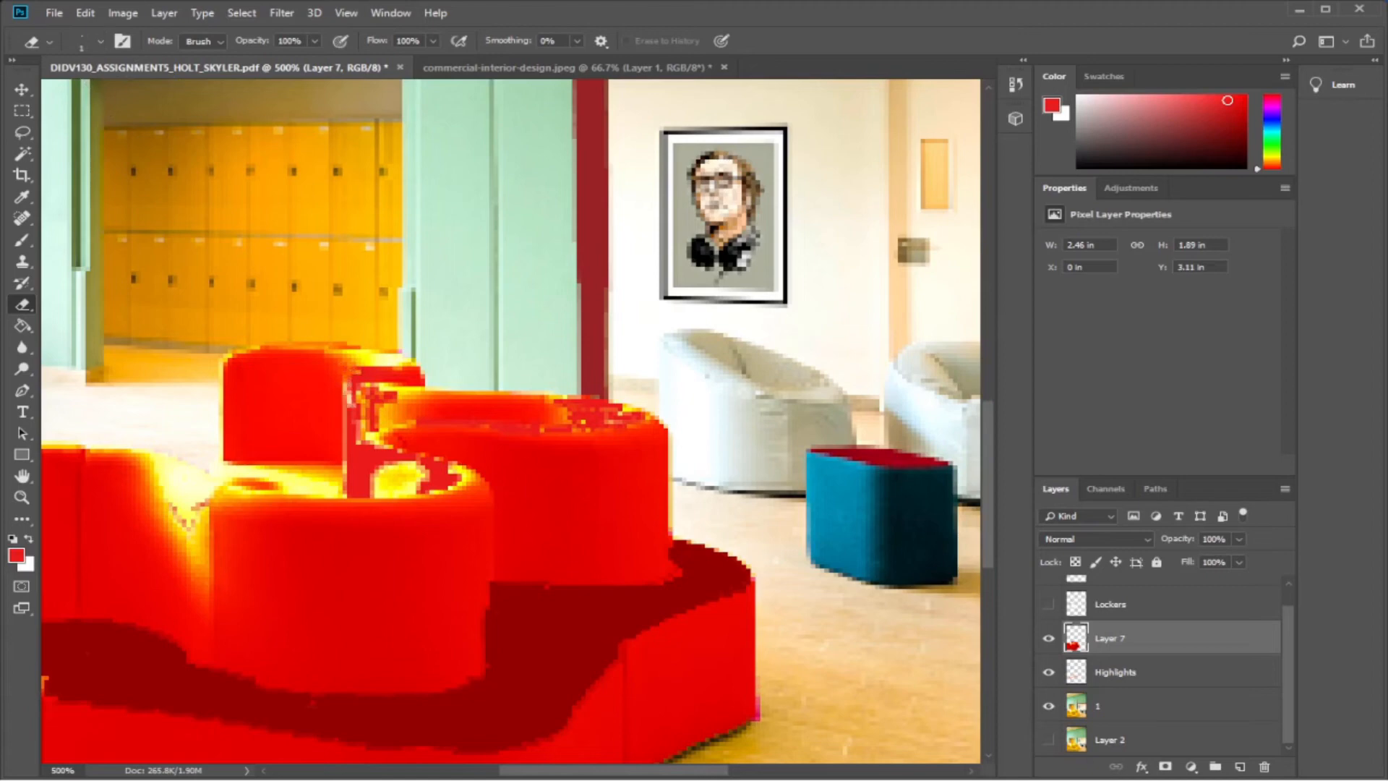
{"action": "left_click_drag", "start_coordinate": [347, 442], "coordinate": [349, 382]}
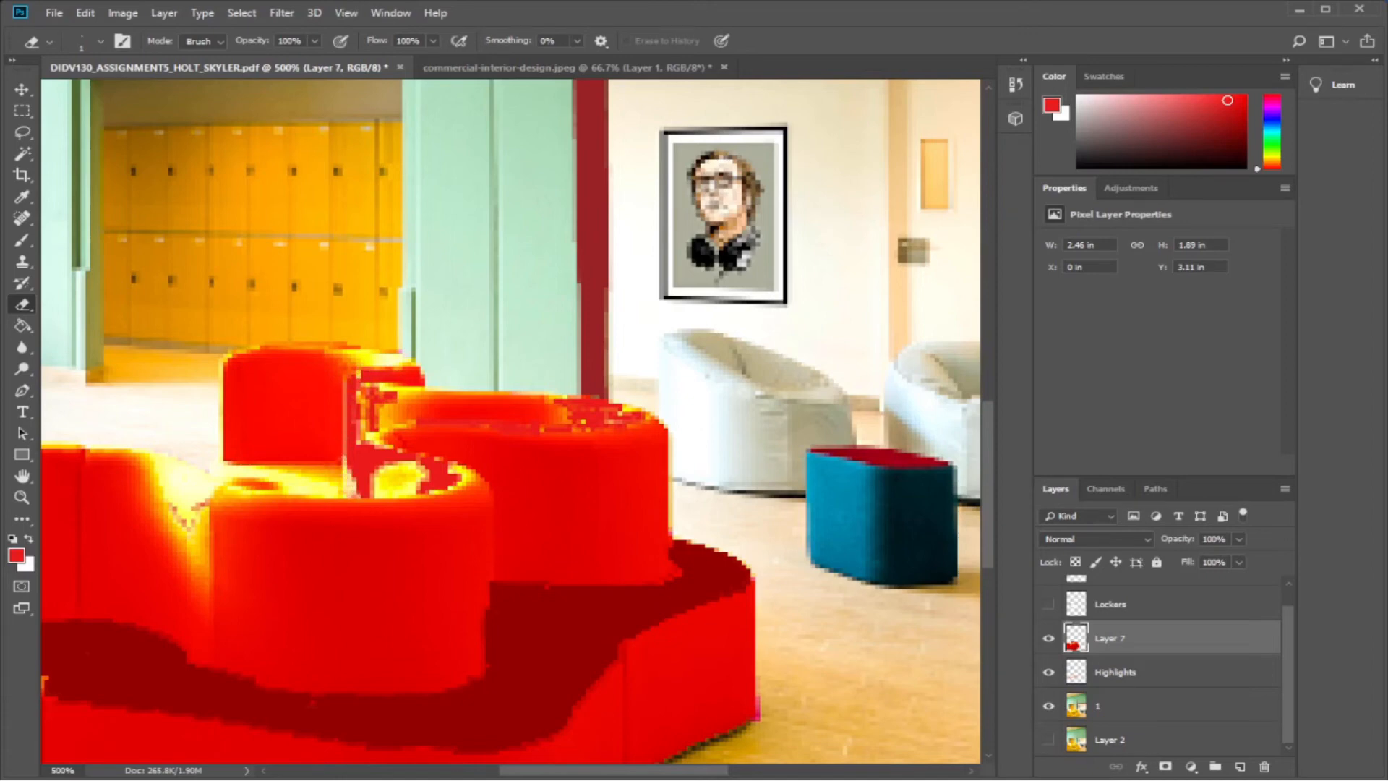
{"action": "left_click_drag", "start_coordinate": [353, 449], "coordinate": [350, 422]}
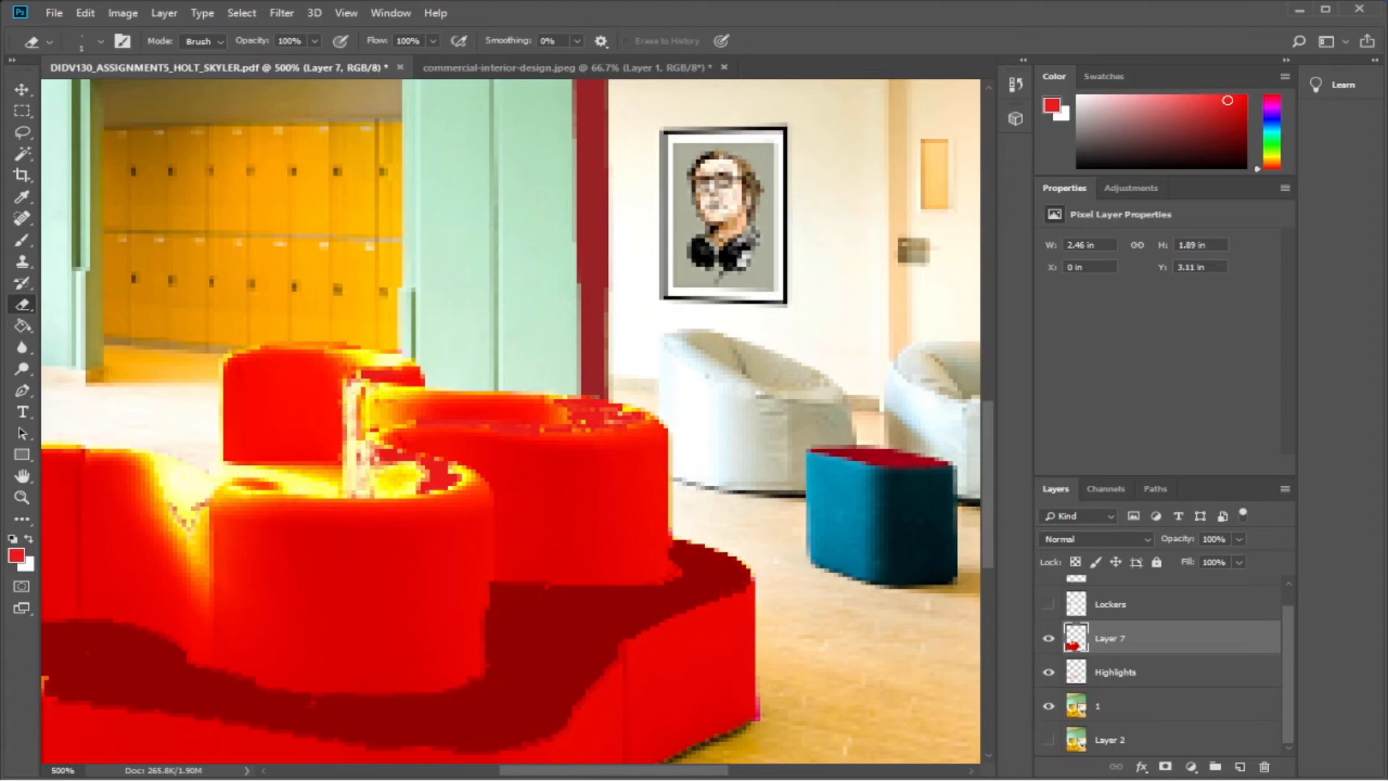
Sample the bright red of the back backrest and fill its inner side and the adjoining pale strip with it.
{"action": "left_click", "coordinate": [22, 197]}
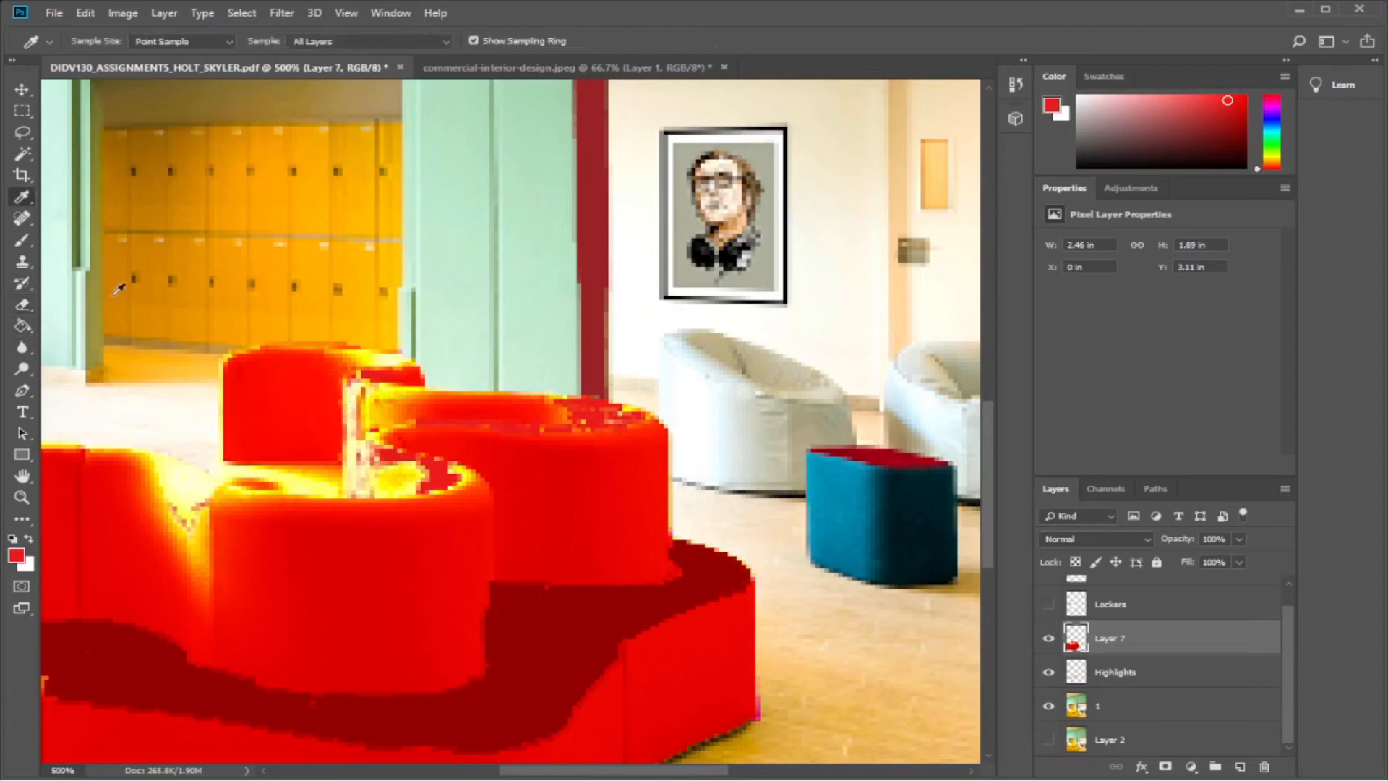
{"action": "left_click", "coordinate": [290, 408]}
{"action": "left_click", "coordinate": [22, 325]}
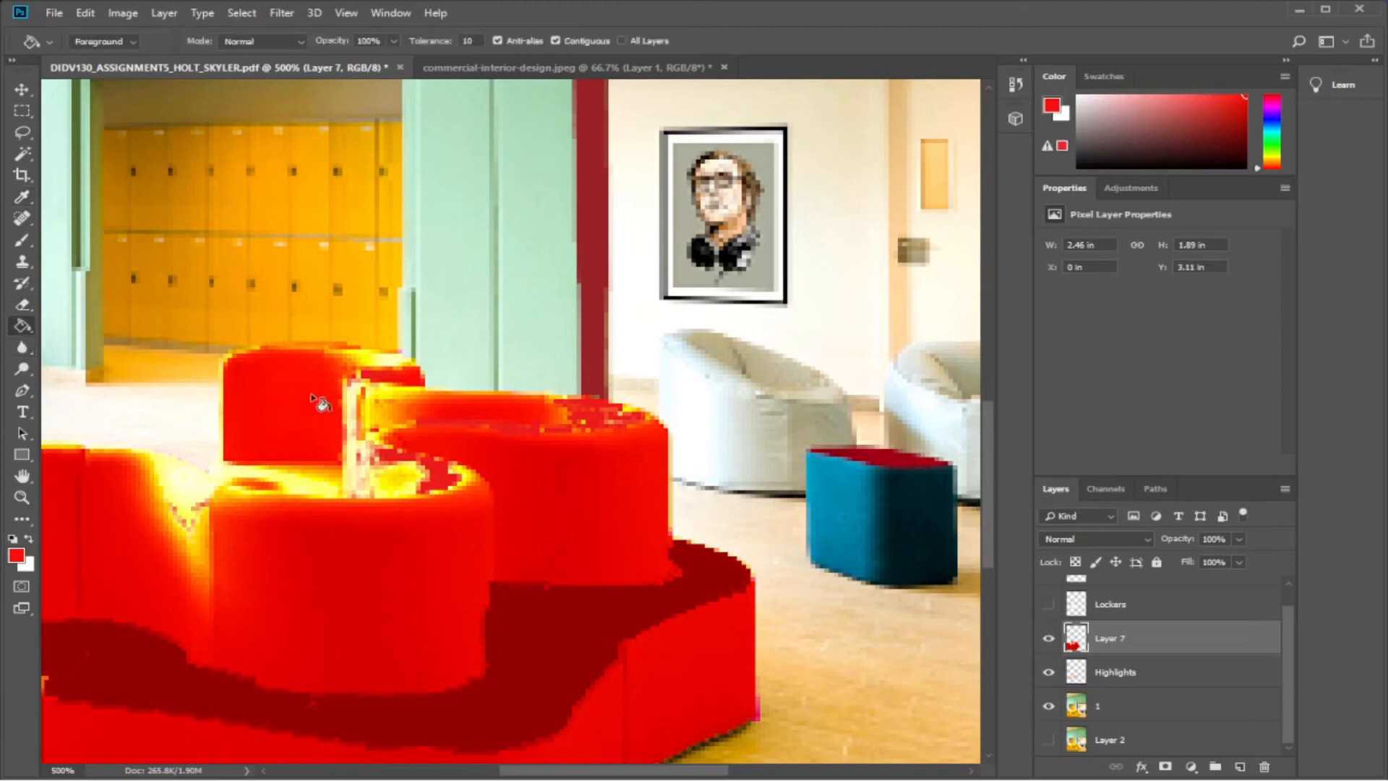
{"action": "left_click", "coordinate": [346, 416]}
{"action": "left_click", "coordinate": [360, 397]}
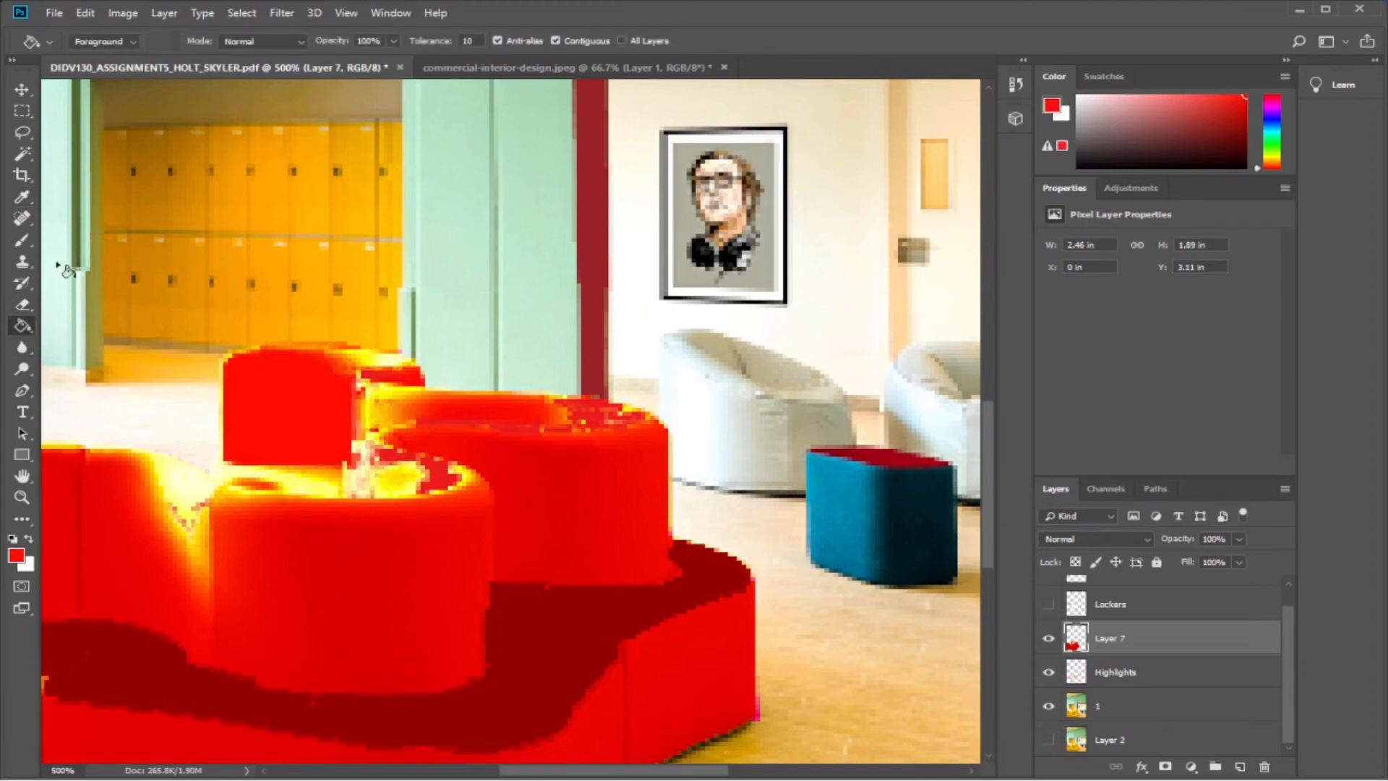
Toggle the Walls layer's visibility on and off to check the recoloured walls.
{"action": "scroll", "coordinate": [712, 319], "scroll_direction": "up", "scroll_amount": 3}
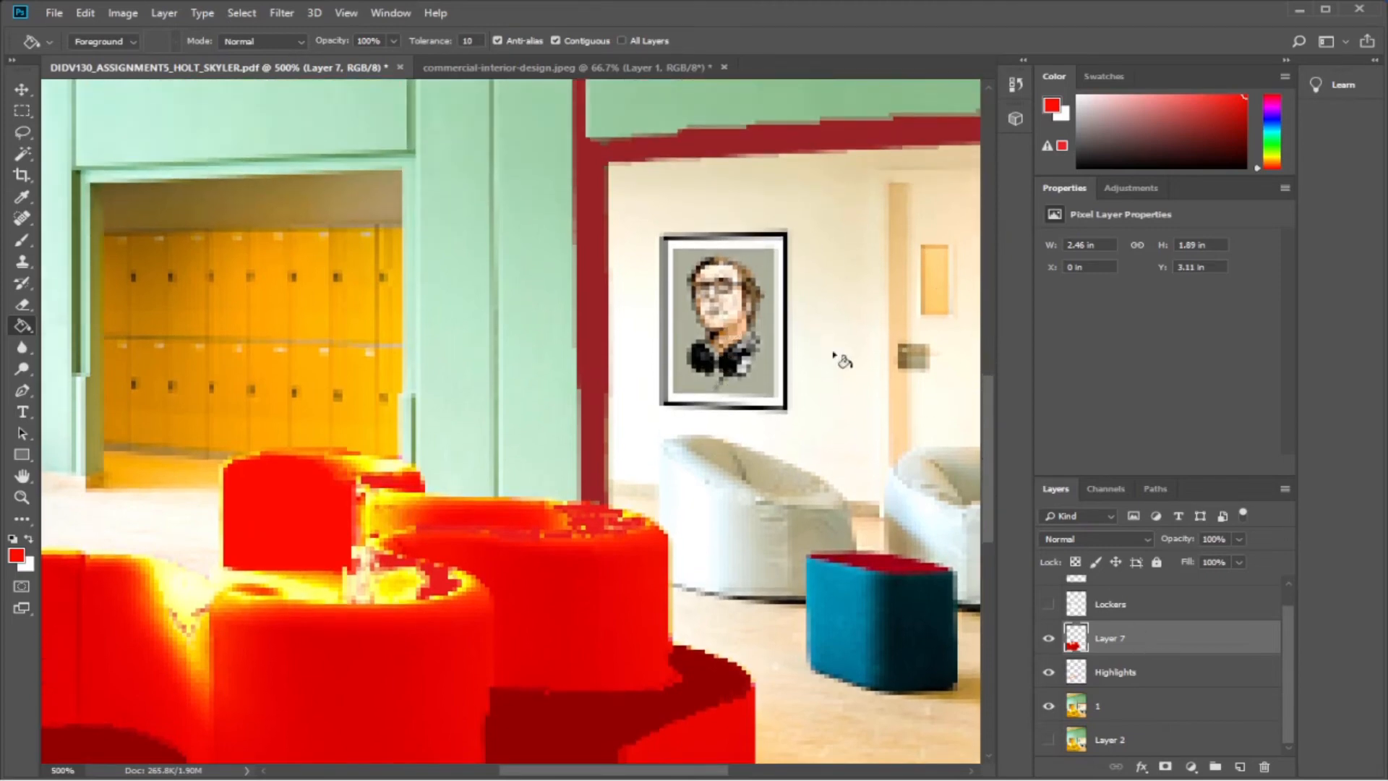
{"action": "scroll", "coordinate": [1147, 658], "scroll_direction": "up", "scroll_amount": 1}
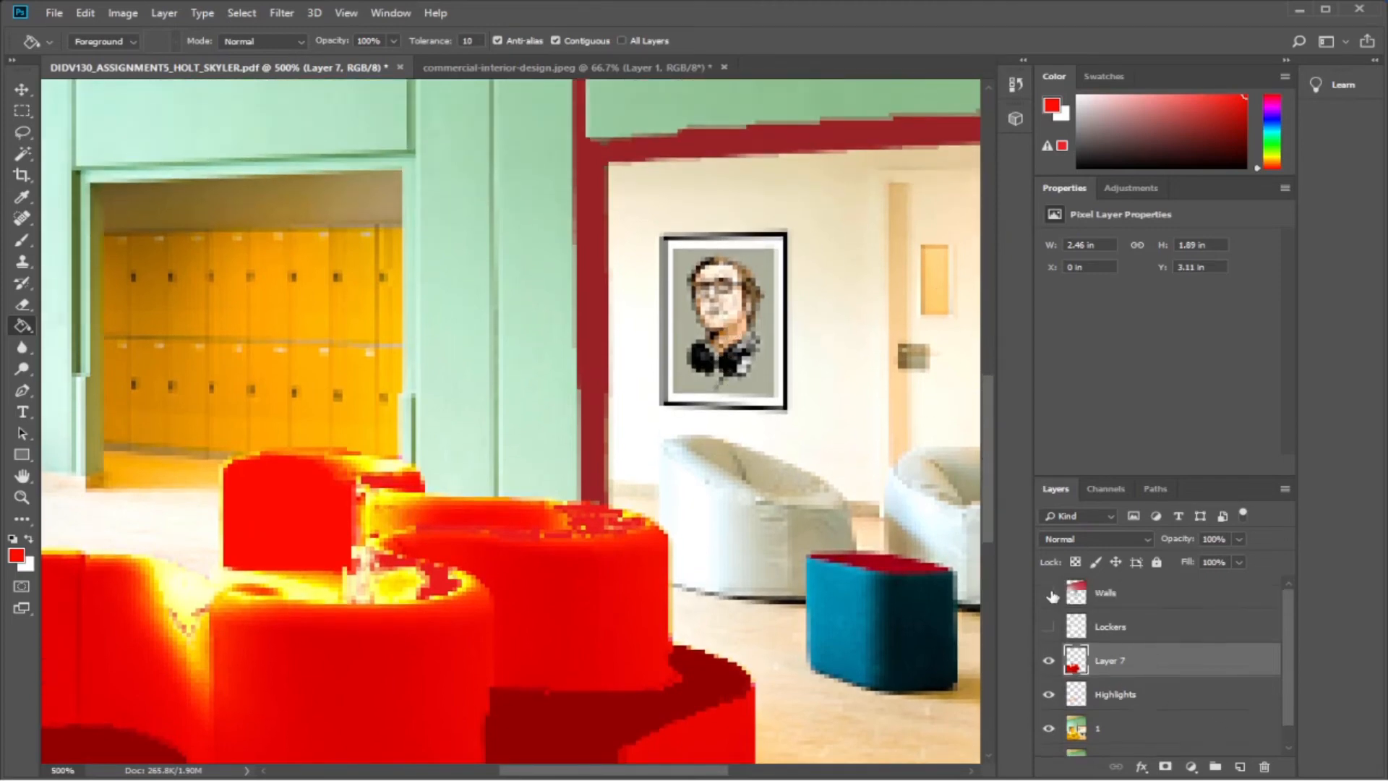
{"action": "left_click", "coordinate": [1049, 593]}
{"action": "left_click", "coordinate": [1049, 594]}
Try a large soft eraser on the front face of the sofa base, then undo the erased spot.
{"action": "scroll", "coordinate": [434, 513], "scroll_direction": "down", "scroll_amount": 3}
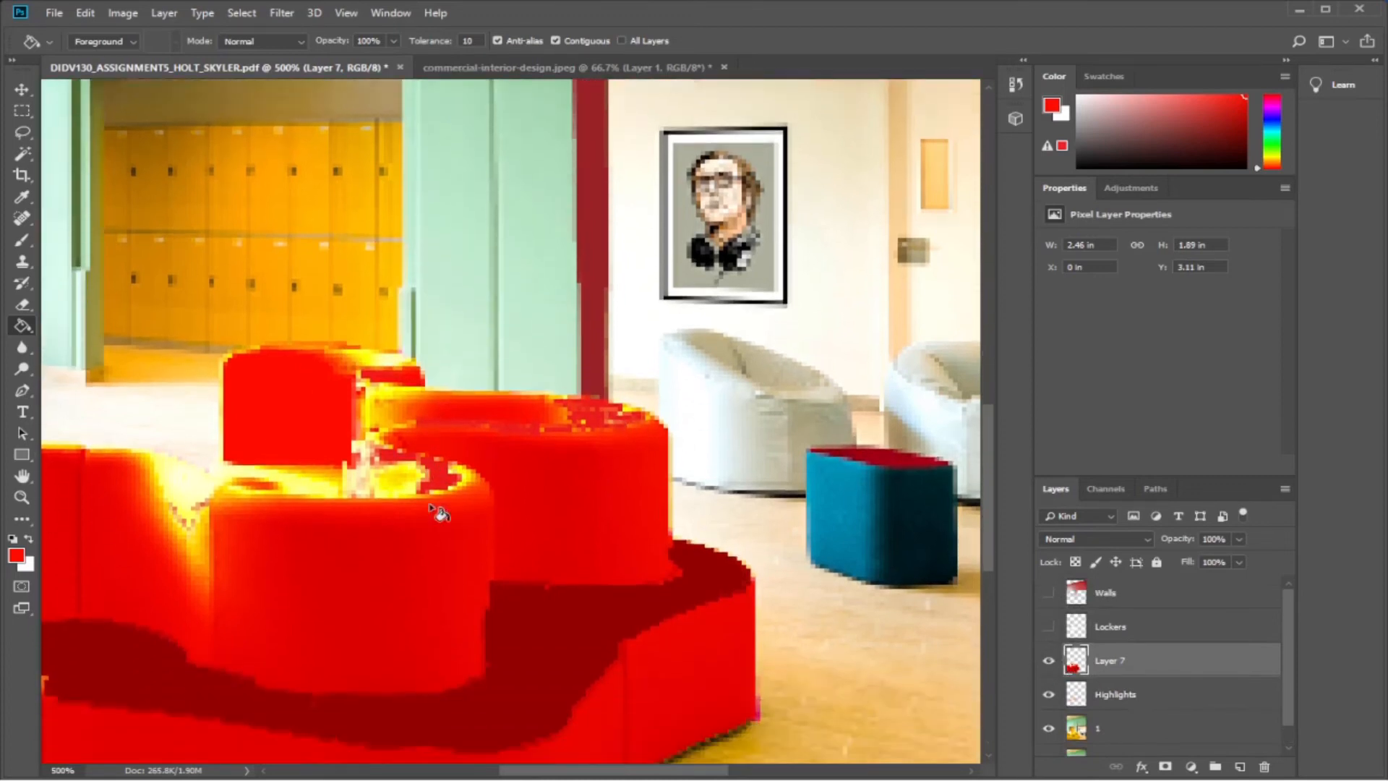
{"action": "scroll", "coordinate": [360, 615], "scroll_direction": "down", "scroll_amount": 1}
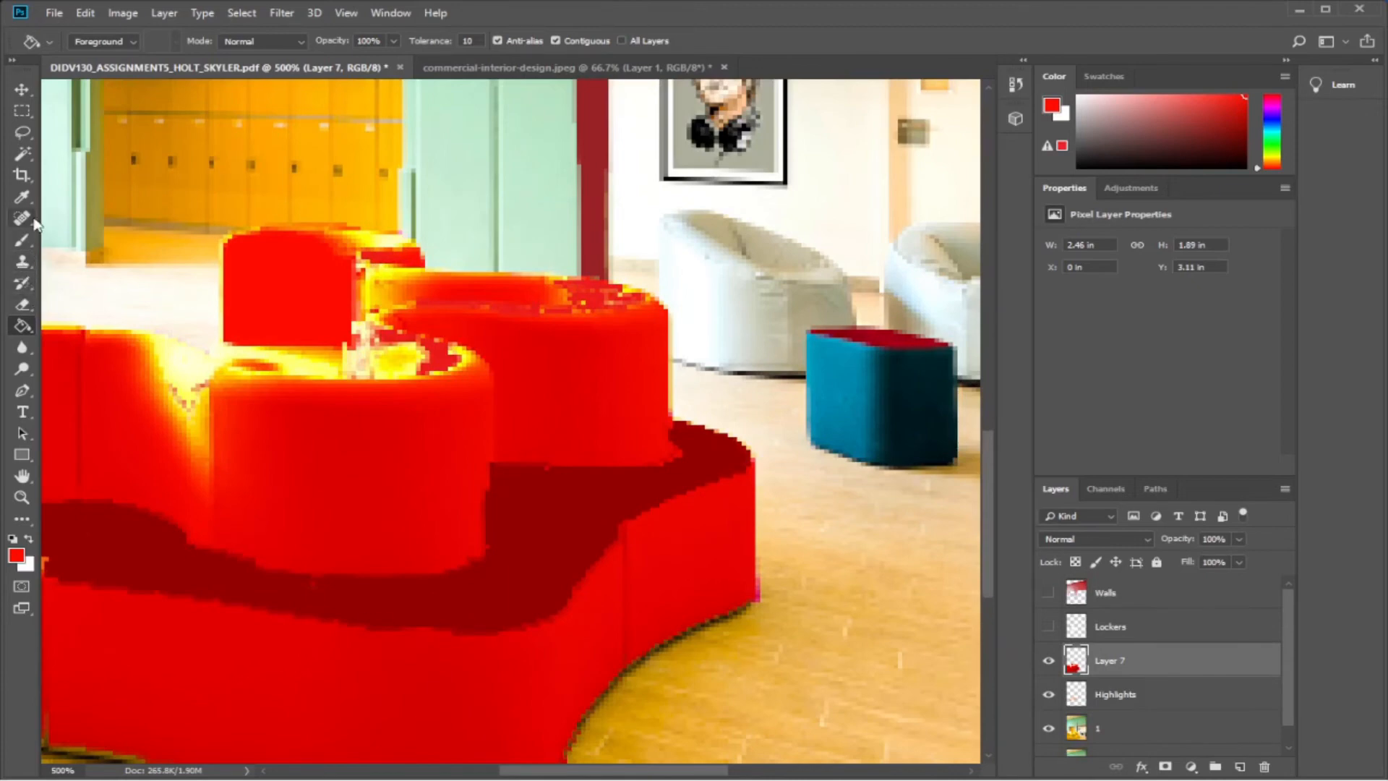
{"action": "left_click", "coordinate": [22, 304]}
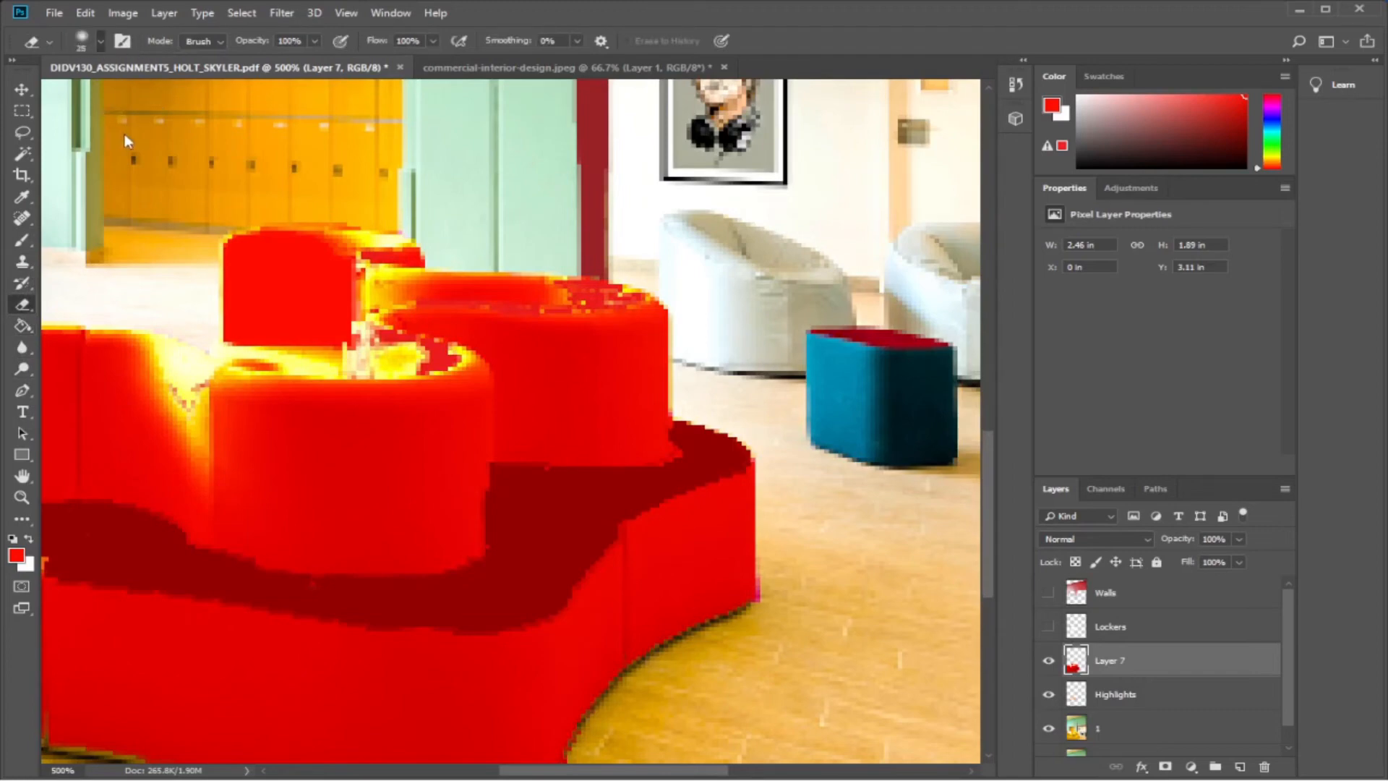
{"action": "left_click", "coordinate": [128, 656]}
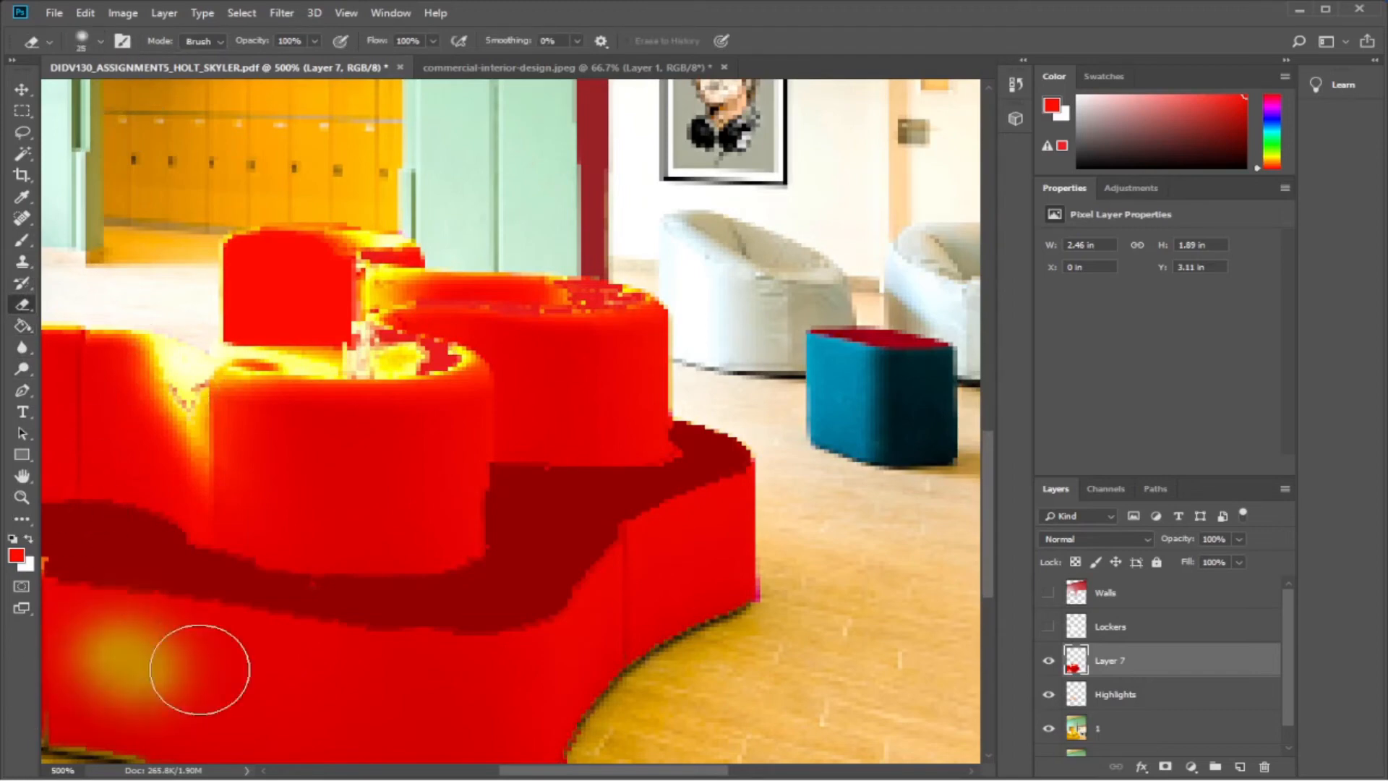
{"action": "key", "text": "ctrl+z"}
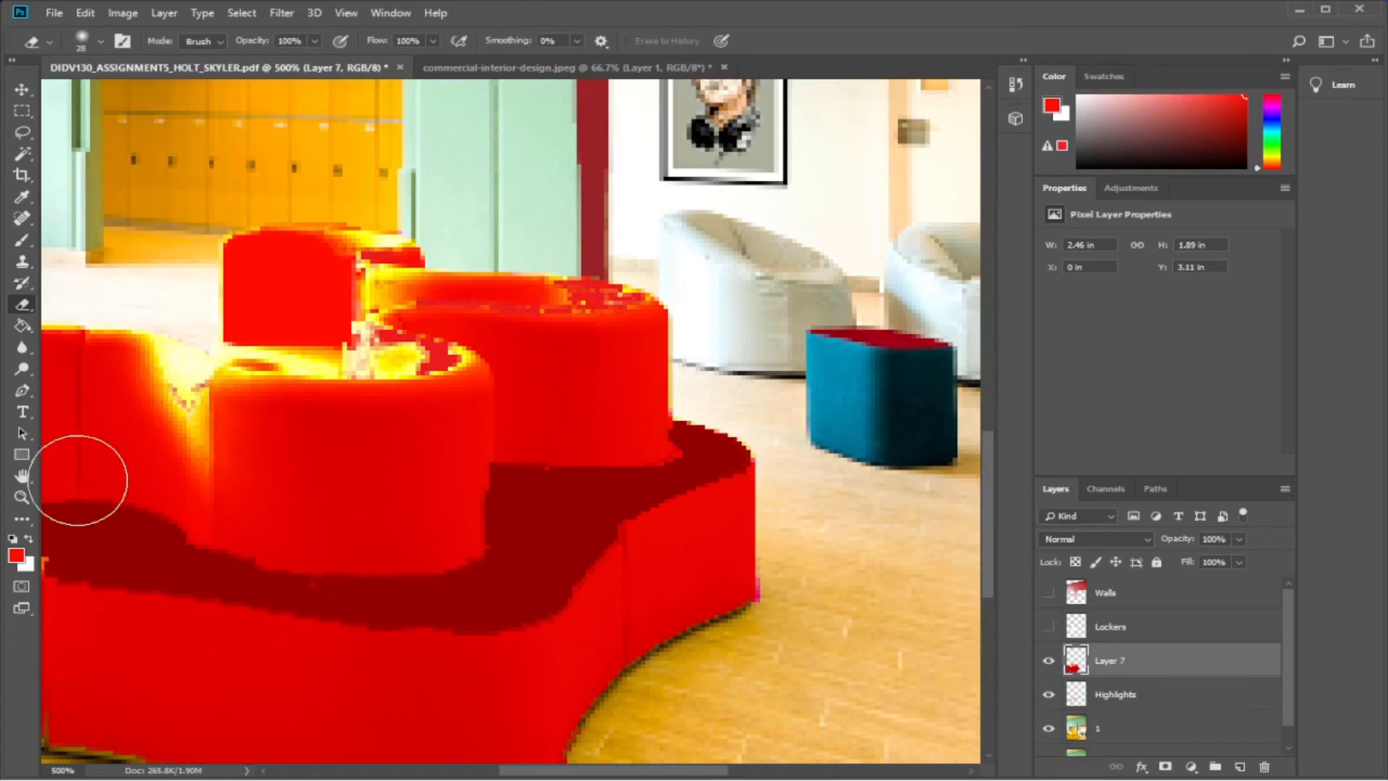
Lasso a narrow band along the front edge of the dark red seat and try a large soft eraser on it.
{"action": "left_click", "coordinate": [26, 133]}
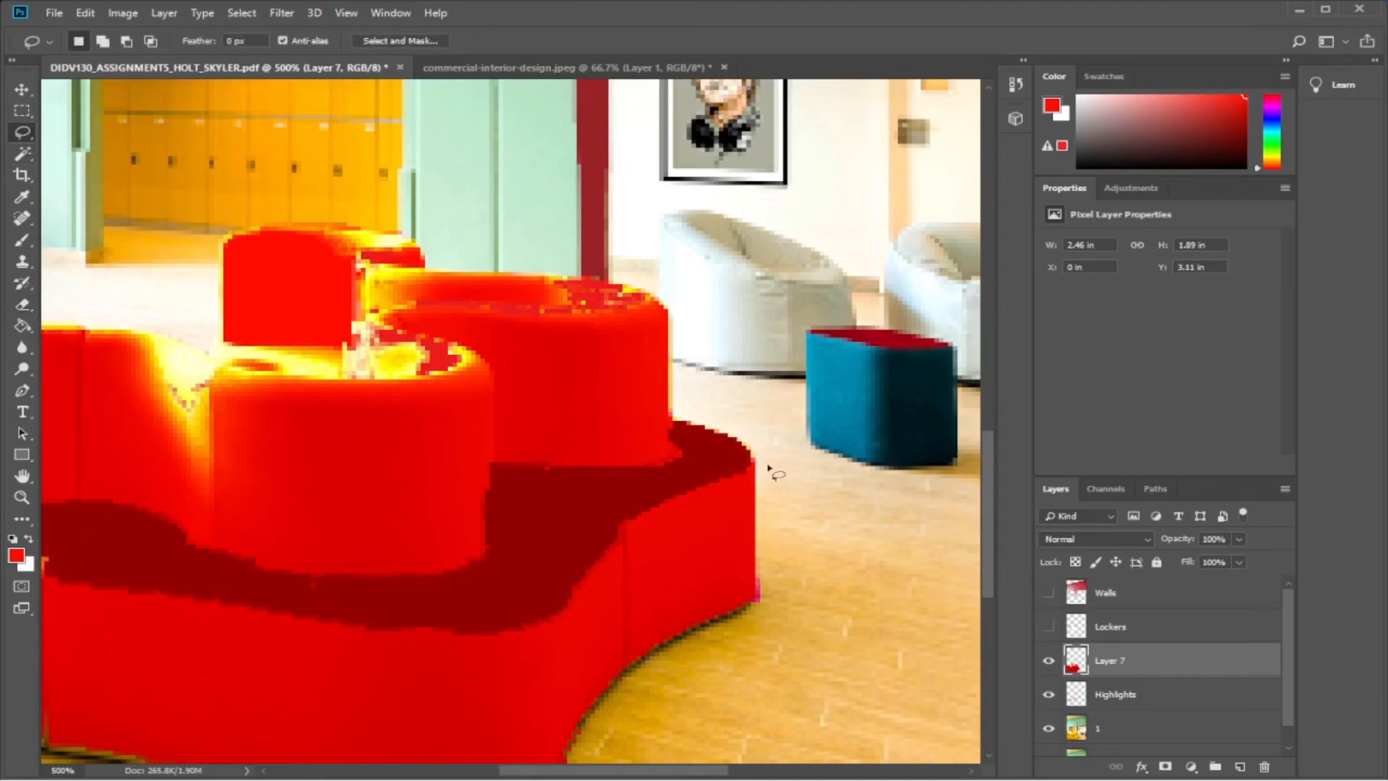
{"action": "mouse_move", "coordinate": [766, 467]}
{"action": "left_mouse_down"}
{"action": "mouse_move", "coordinate": [652, 518]}
{"action": "mouse_move", "coordinate": [586, 588]}
{"action": "mouse_move", "coordinate": [573, 635]}
{"action": "mouse_move", "coordinate": [490, 661]}
{"action": "mouse_move", "coordinate": [158, 627]}
{"action": "mouse_move", "coordinate": [2, 577]}
{"action": "mouse_move", "coordinate": [106, 567]}
{"action": "mouse_move", "coordinate": [382, 607]}
{"action": "mouse_move", "coordinate": [517, 606]}
{"action": "mouse_move", "coordinate": [585, 582]}
{"action": "mouse_move", "coordinate": [599, 537]}
{"action": "mouse_move", "coordinate": [633, 507]}
{"action": "mouse_move", "coordinate": [770, 467]}
{"action": "left_mouse_up"}
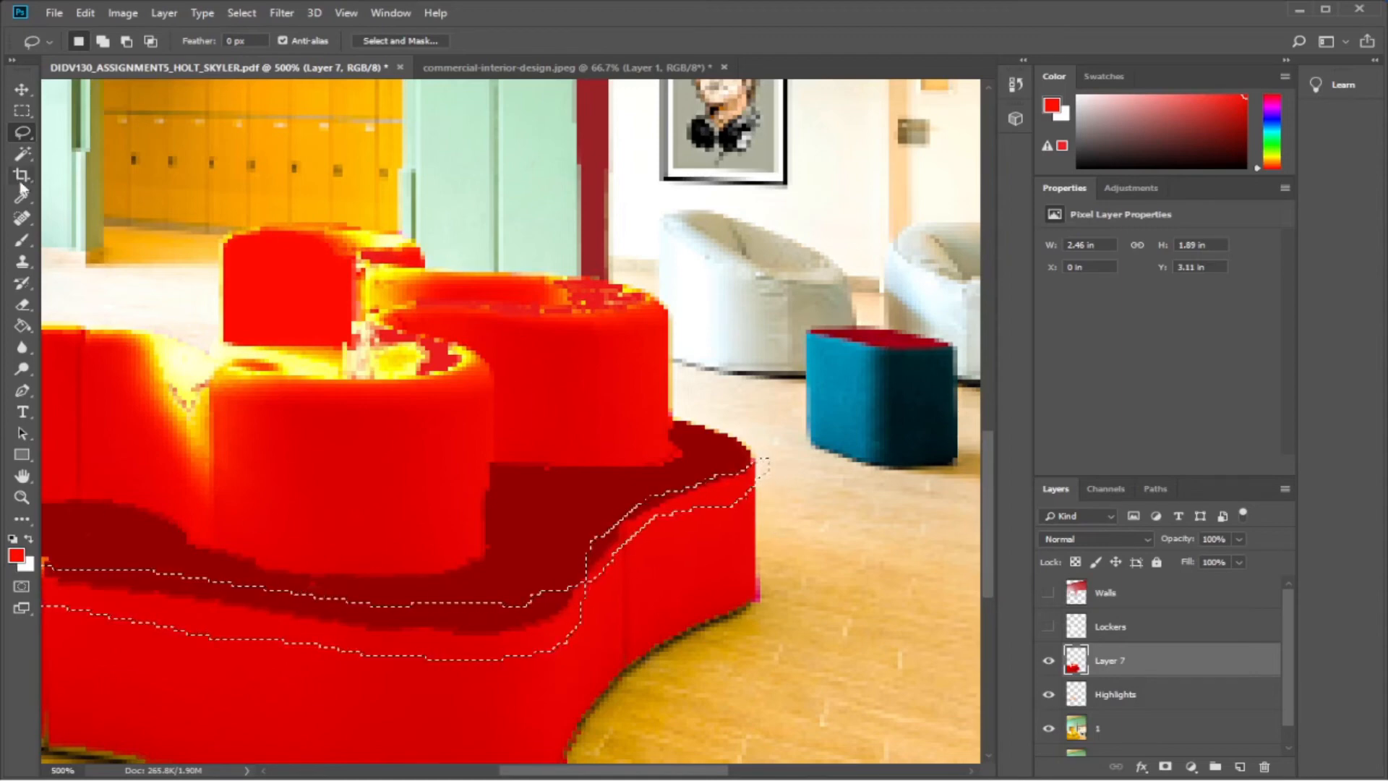
{"action": "left_click", "coordinate": [24, 307]}
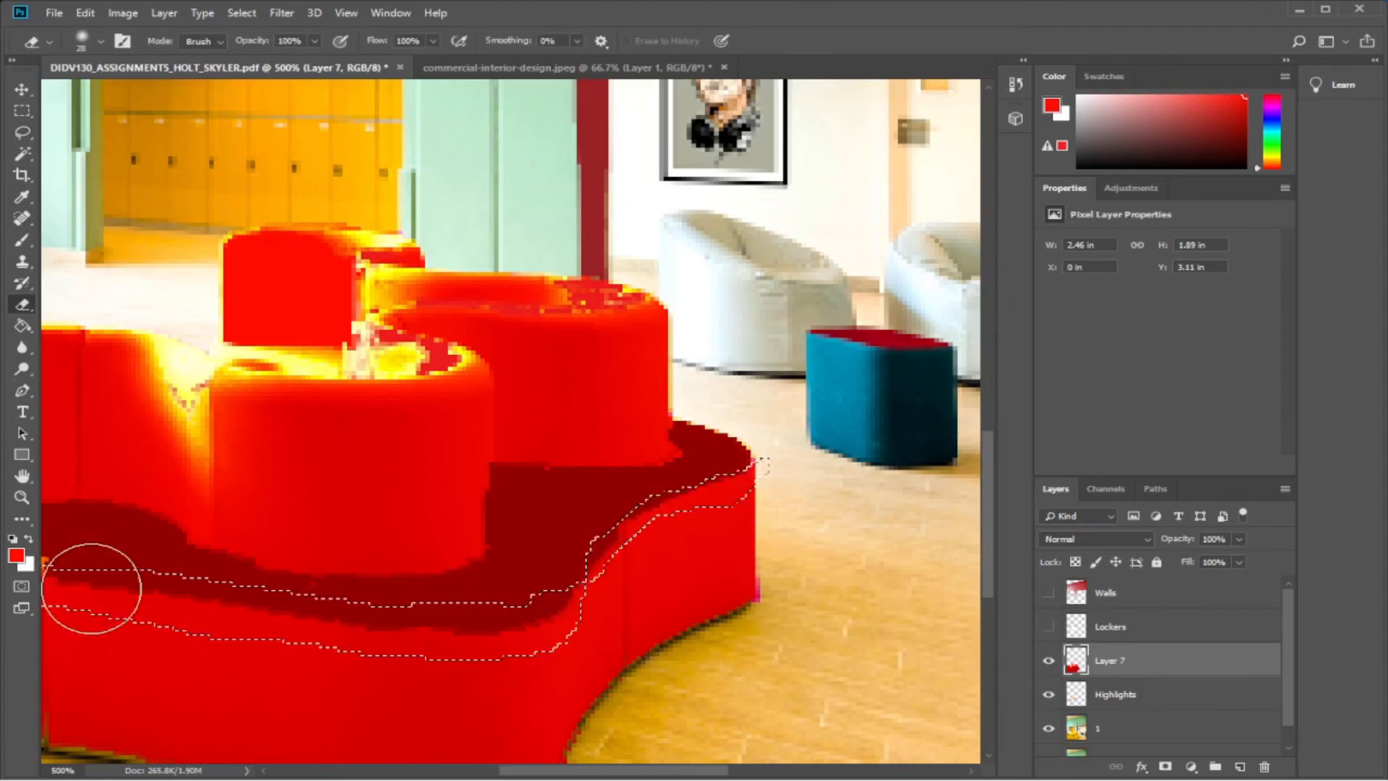
{"action": "mouse_move", "coordinate": [76, 640]}
{"action": "left_mouse_down"}
{"action": "mouse_move", "coordinate": [112, 621]}
{"action": "mouse_move", "coordinate": [93, 594]}
{"action": "mouse_move", "coordinate": [106, 604]}
{"action": "mouse_move", "coordinate": [64, 594]}
{"action": "left_mouse_up"}
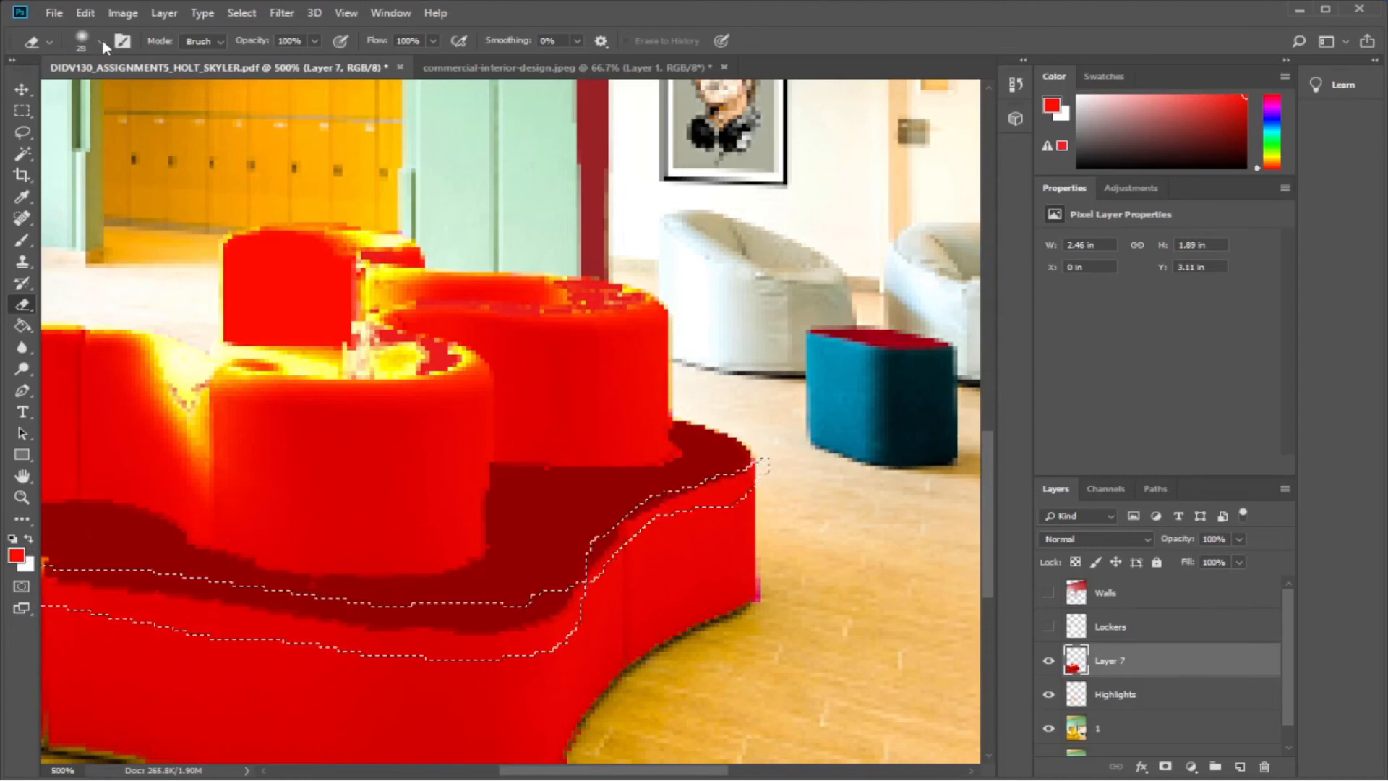
Try a small eraser at 9% opacity inside the seat-edge band, then undo the erasing and deselect the area.
{"action": "key", "text": "bracketleft"}
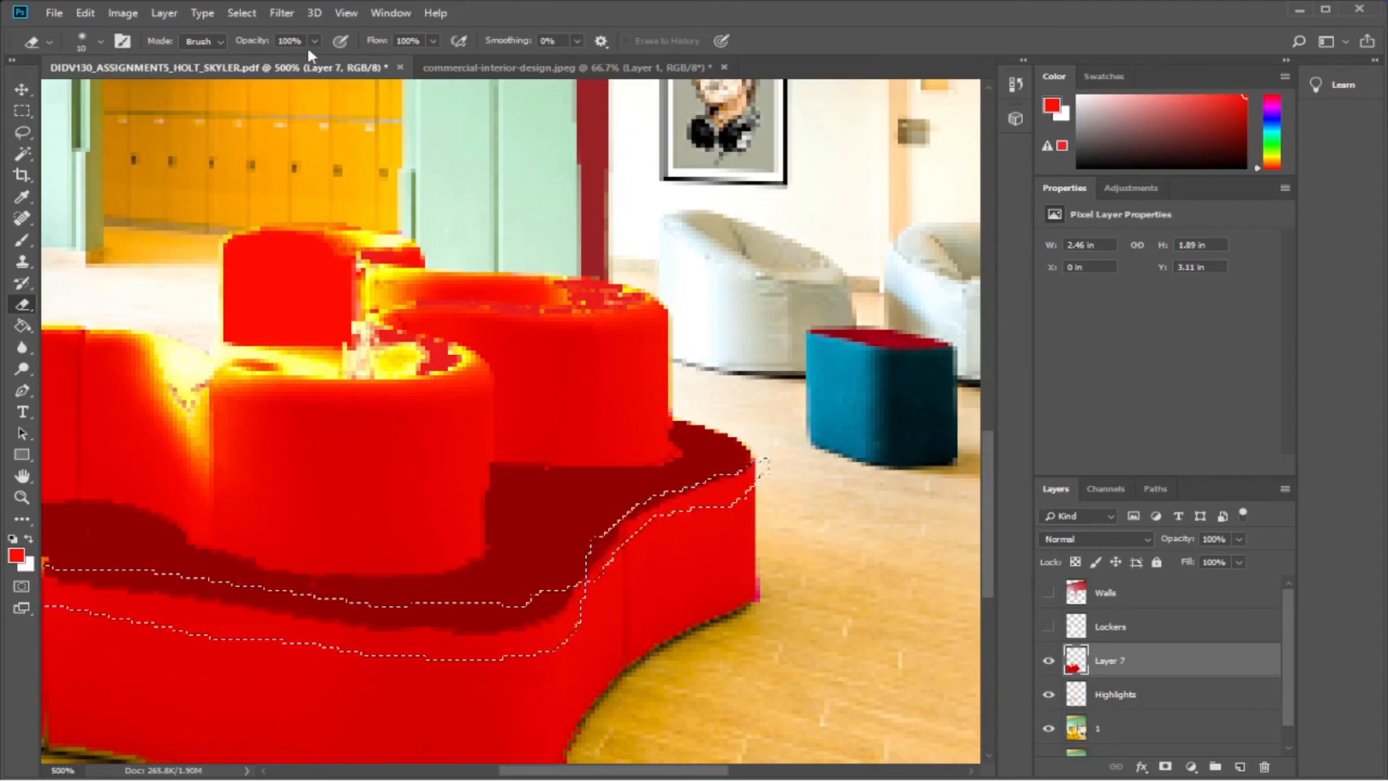
{"action": "key", "text": "0"}
{"action": "key", "text": "9"}
{"action": "key", "text": "ctrl+z"}
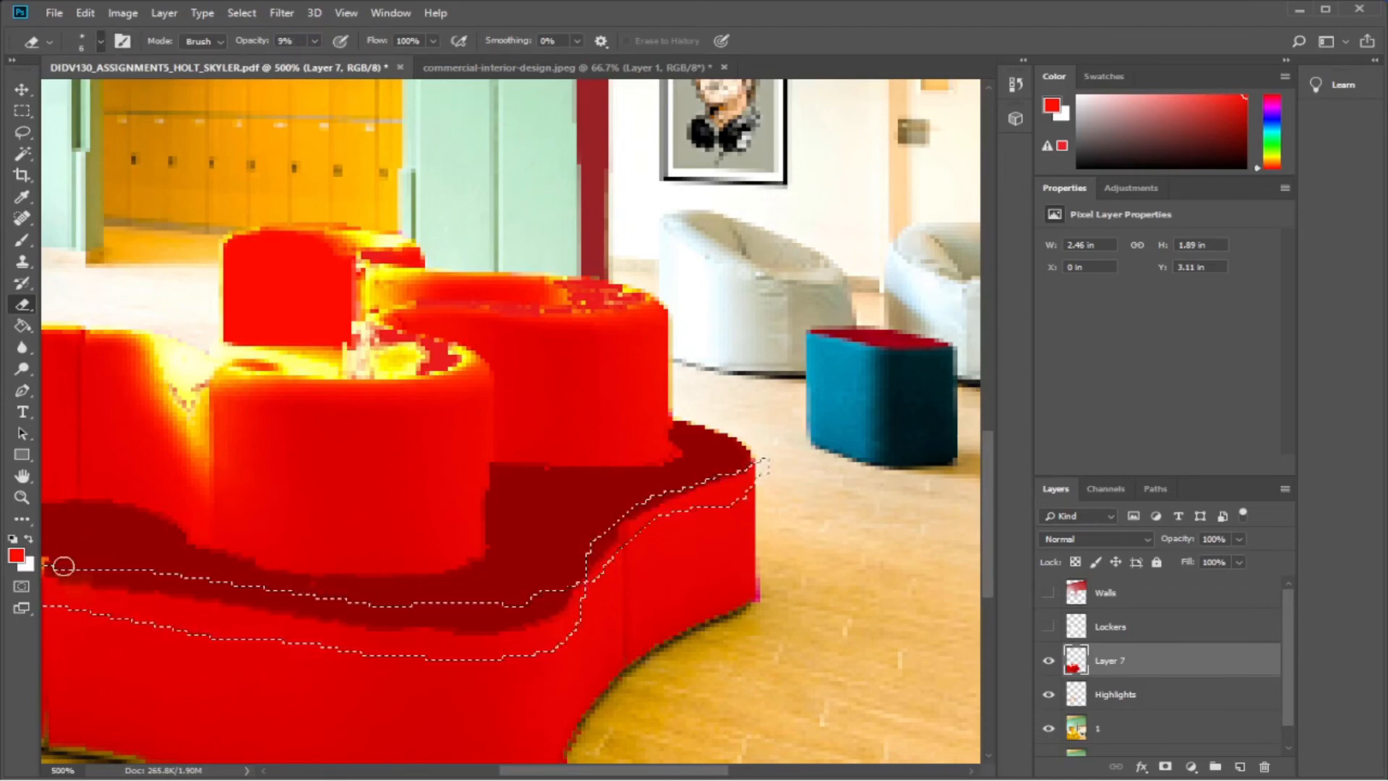
{"action": "key", "text": "["}
{"action": "key", "text": "["}
{"action": "key", "text": "["}
{"action": "key", "text": "["}
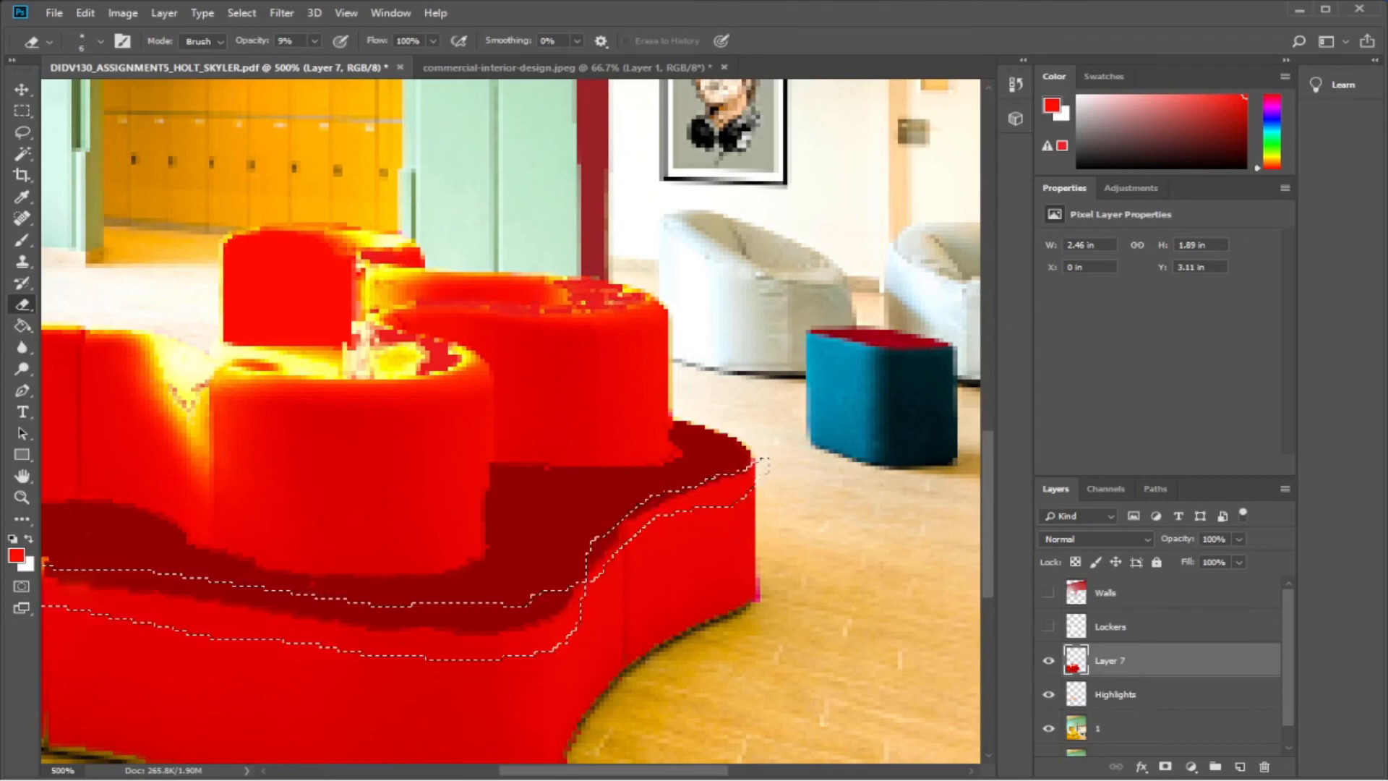
{"action": "key", "text": "m"}
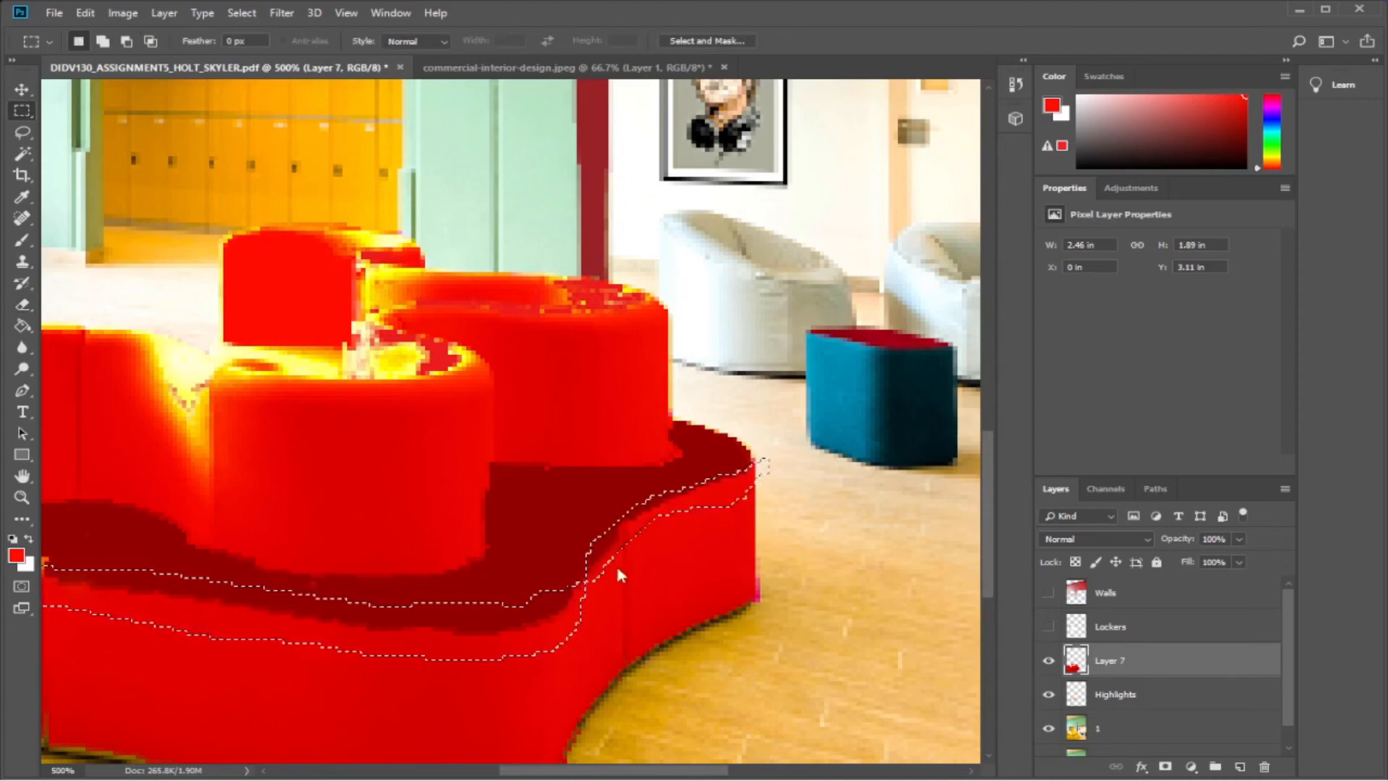
{"action": "left_click", "coordinate": [552, 342]}
Fill the patchy dark and yellow spots on top of the right backrest and beside the rear backrest with bright red.
{"action": "left_click", "coordinate": [21, 325]}
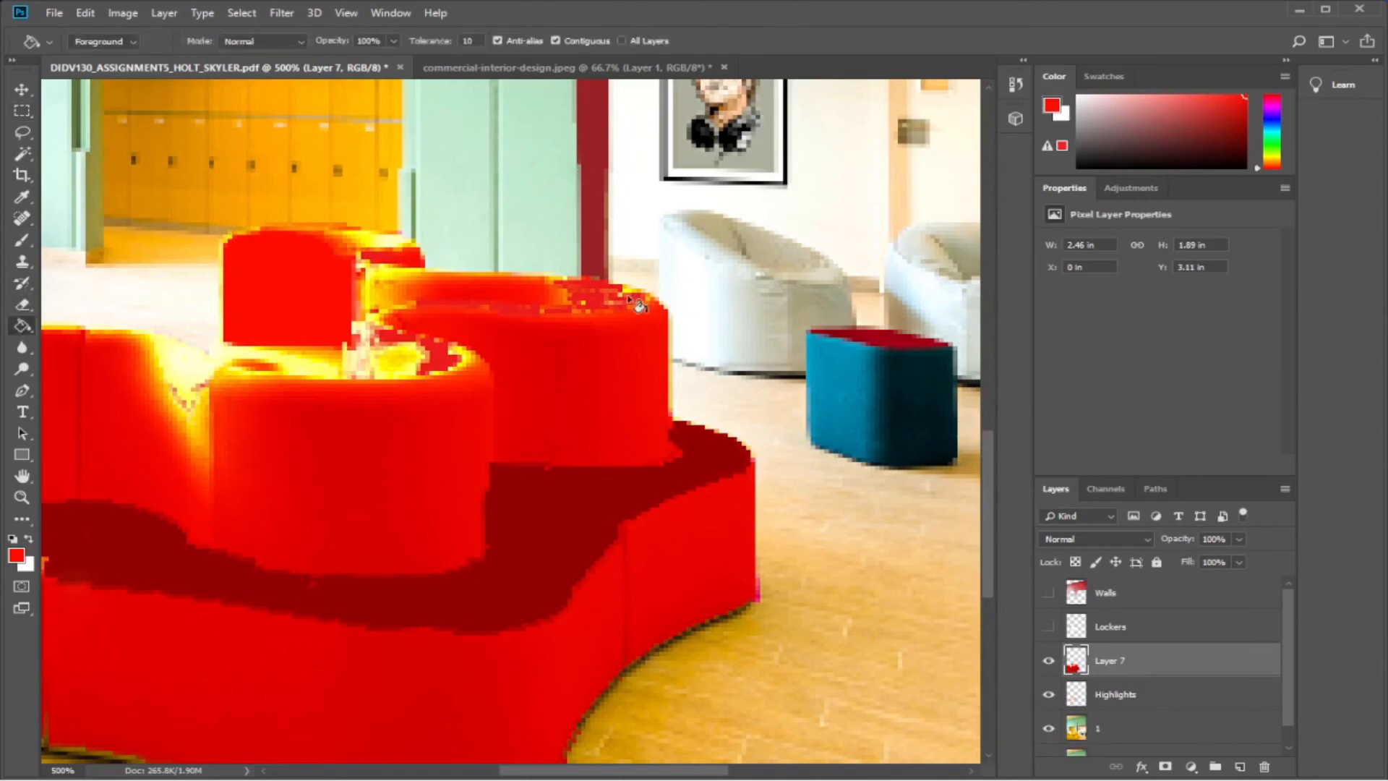
{"action": "left_click", "coordinate": [597, 294]}
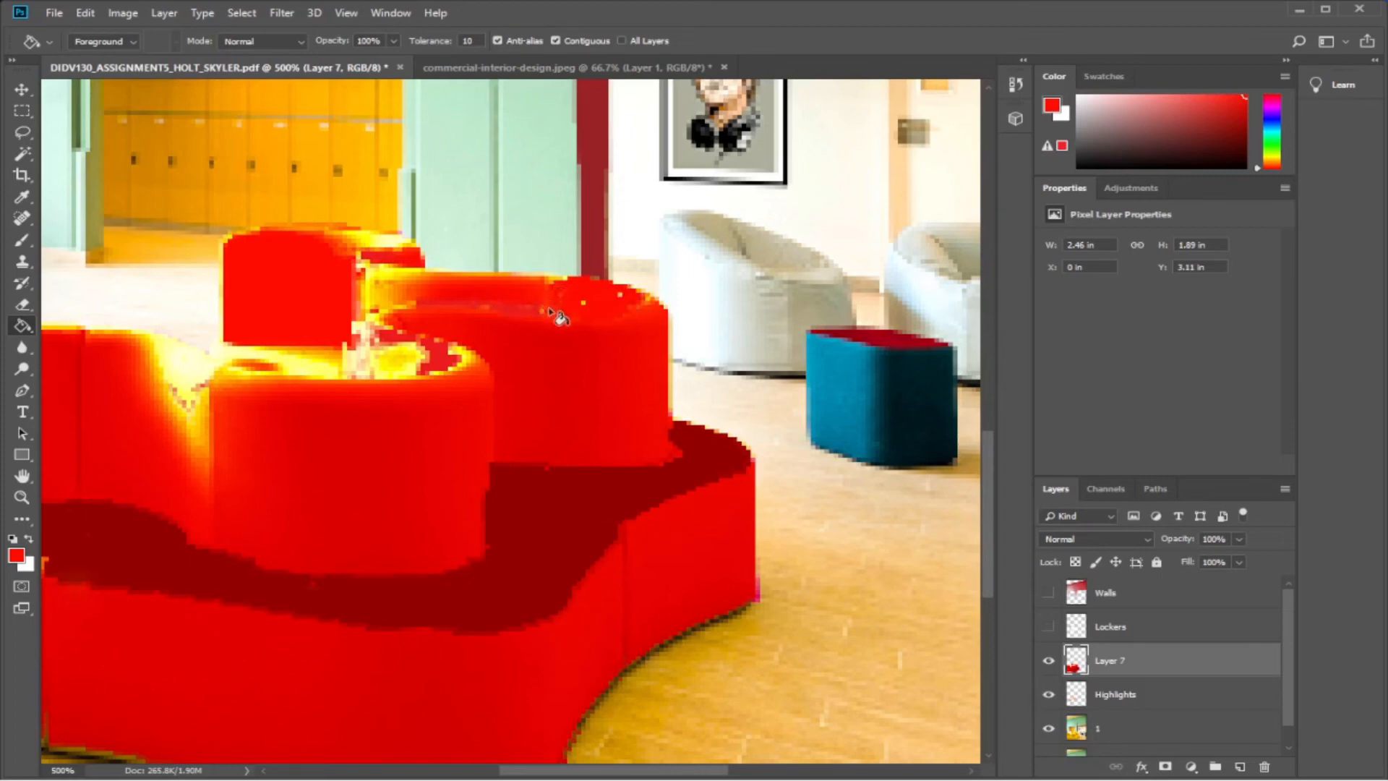
{"action": "left_click", "coordinate": [374, 282]}
{"action": "left_click", "coordinate": [378, 275]}
{"action": "left_click", "coordinate": [375, 279]}
{"action": "left_click", "coordinate": [374, 281]}
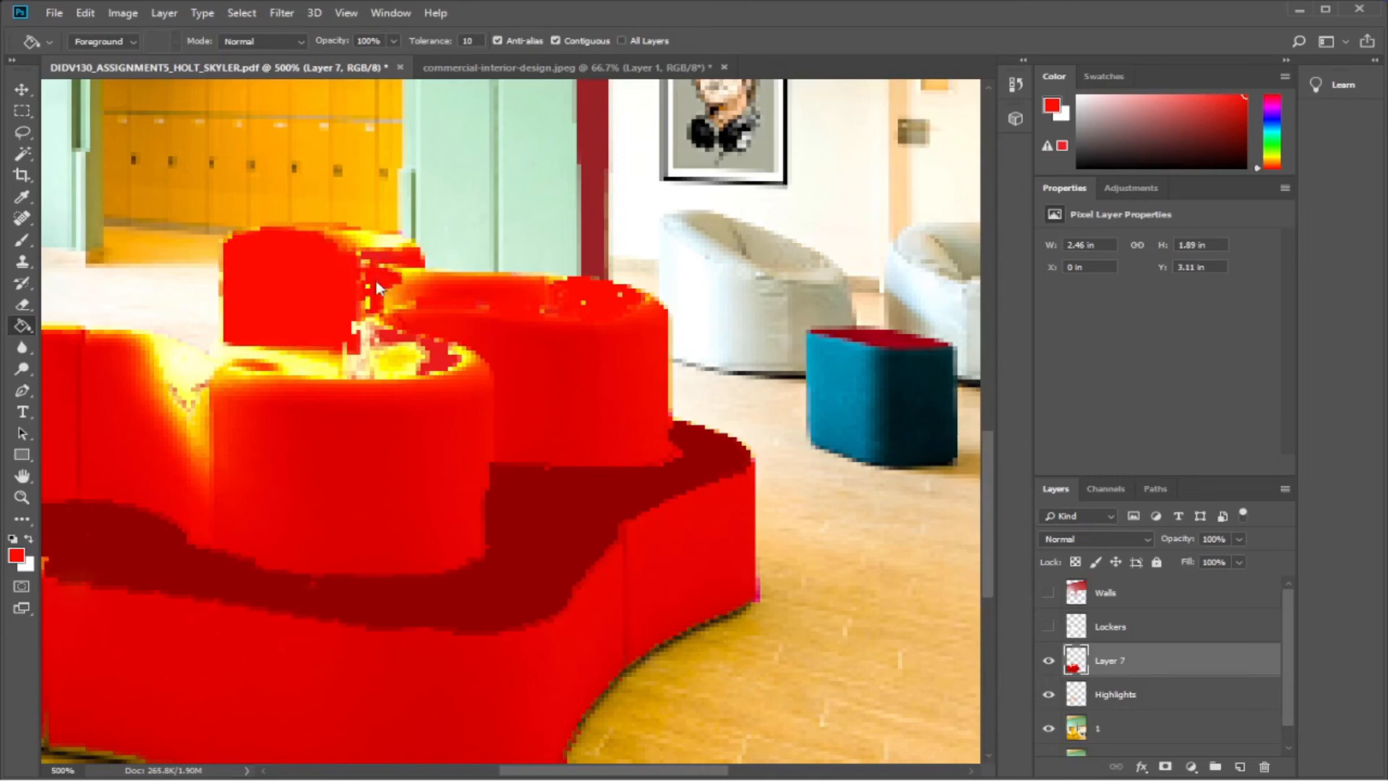
Try filling the yellow patches on the right side of the rear backrest with red, undoing each fill.
{"action": "left_click", "coordinate": [385, 243]}
{"action": "key", "text": "ctrl+z"}
{"action": "left_click", "coordinate": [359, 248]}
{"action": "key", "text": "ctrl+z"}
{"action": "scroll", "coordinate": [477, 41], "scroll_direction": "down", "scroll_amount": 1}
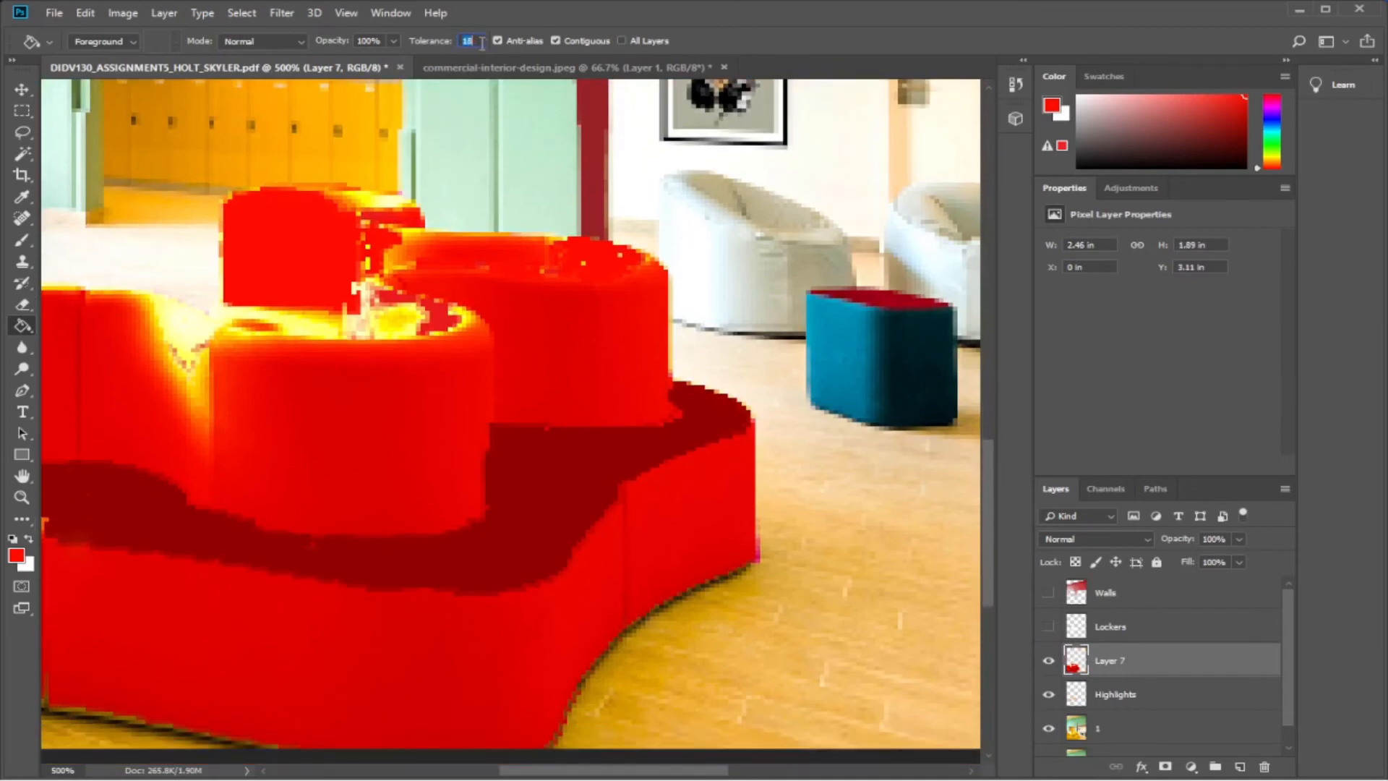
{"action": "left_click", "coordinate": [383, 210]}
{"action": "key", "text": "ctrl+z"}
{"action": "left_click", "coordinate": [359, 210]}
{"action": "key", "text": "ctrl+z"}
Raise the fill tolerance to 40 and 60, try filling the rear backrest's yellow patches, and undo the fills.
{"action": "left_click", "coordinate": [470, 41]}
{"action": "type", "text": "40"}
{"action": "key", "text": "Return"}
{"action": "type", "text": "60"}
{"action": "left_click", "coordinate": [357, 202]}
{"action": "key", "text": "ctrl+z"}
{"action": "left_click", "coordinate": [400, 210]}
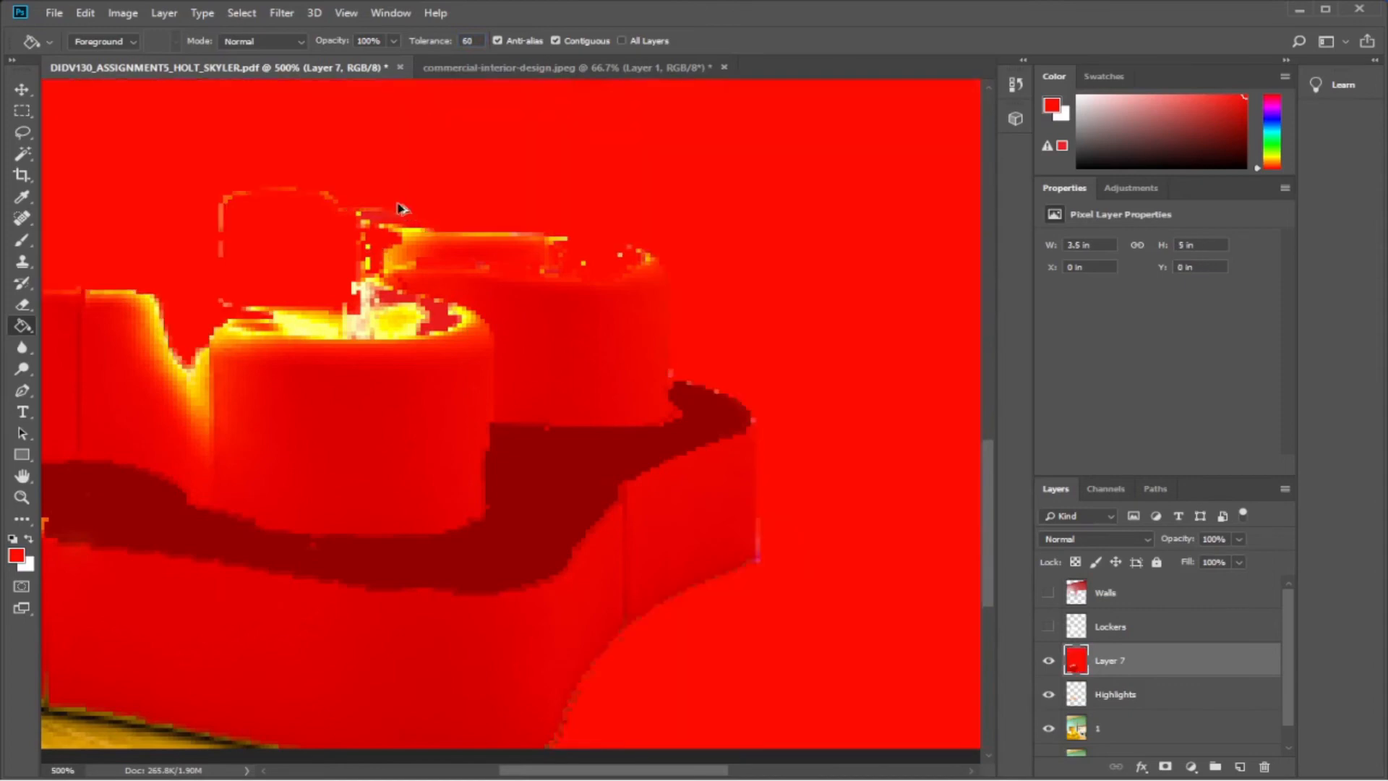
{"action": "key", "text": "ctrl+z"}
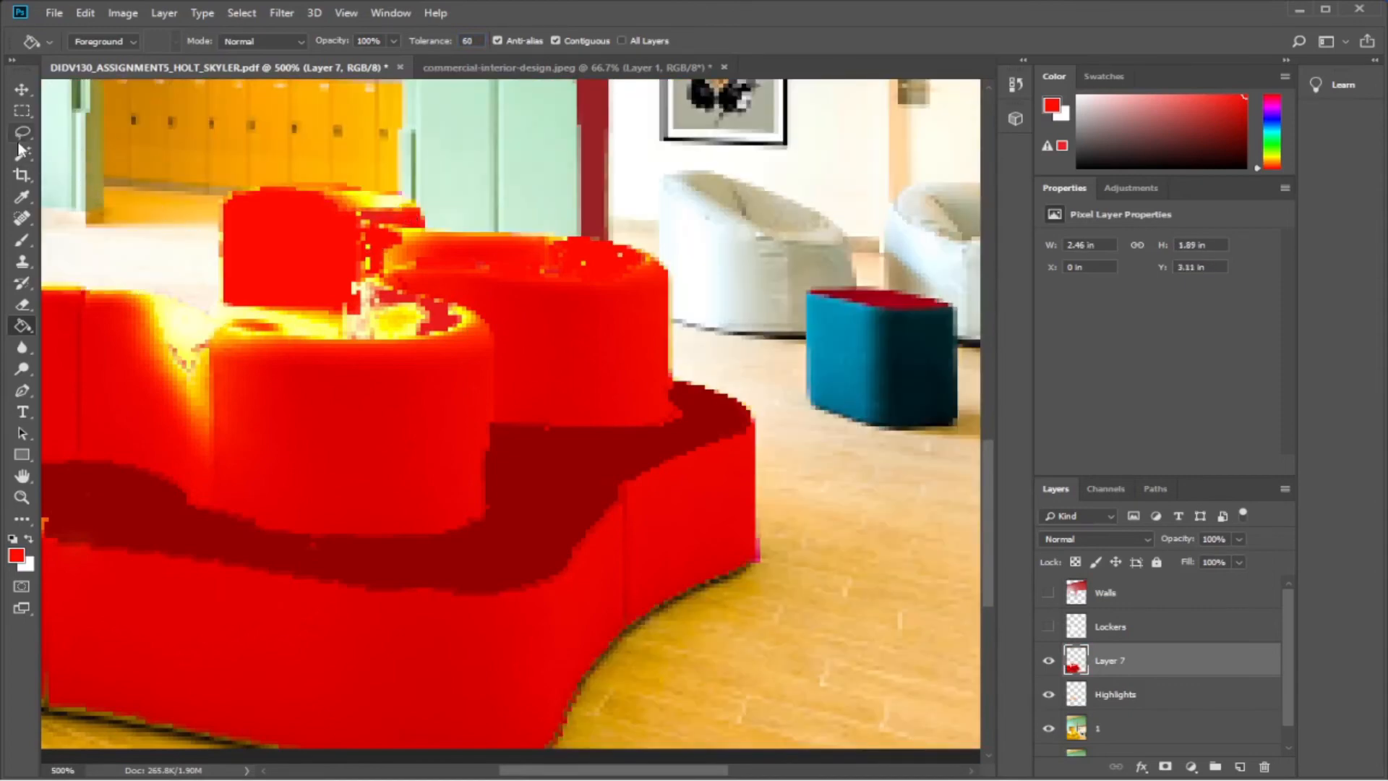
Paint the white, yellow and dark patches on the right part of the front backrest's top red with a size 2 brush.
{"action": "left_click", "coordinate": [27, 243]}
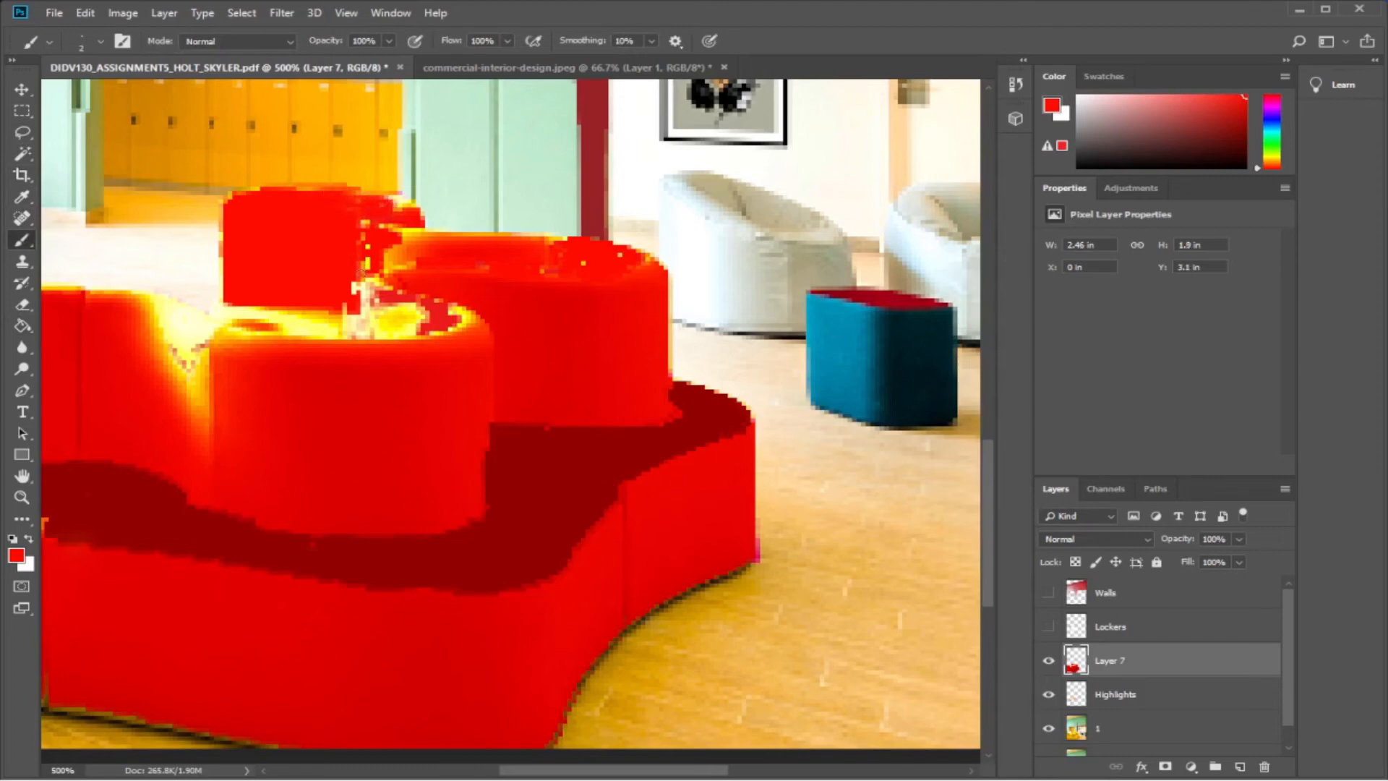
{"action": "left_click_drag", "start_coordinate": [357, 285], "coordinate": [418, 307]}
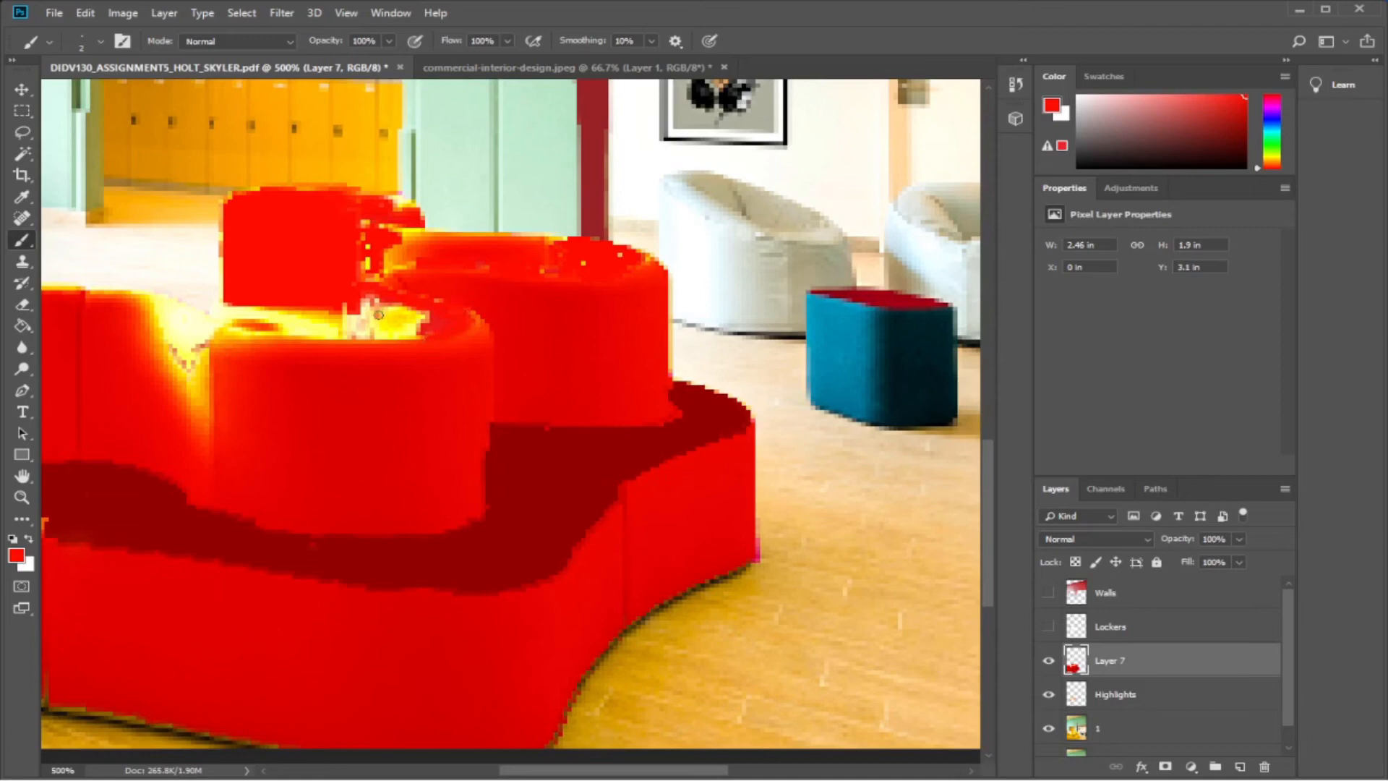
{"action": "mouse_move", "coordinate": [380, 315]}
{"action": "left_mouse_down"}
{"action": "mouse_move", "coordinate": [419, 316]}
{"action": "mouse_move", "coordinate": [385, 317]}
{"action": "mouse_move", "coordinate": [386, 331]}
{"action": "mouse_move", "coordinate": [433, 319]}
{"action": "mouse_move", "coordinate": [352, 326]}
{"action": "mouse_move", "coordinate": [369, 333]}
{"action": "mouse_move", "coordinate": [359, 316]}
{"action": "mouse_move", "coordinate": [289, 308]}
{"action": "mouse_move", "coordinate": [333, 325]}
{"action": "left_mouse_up"}
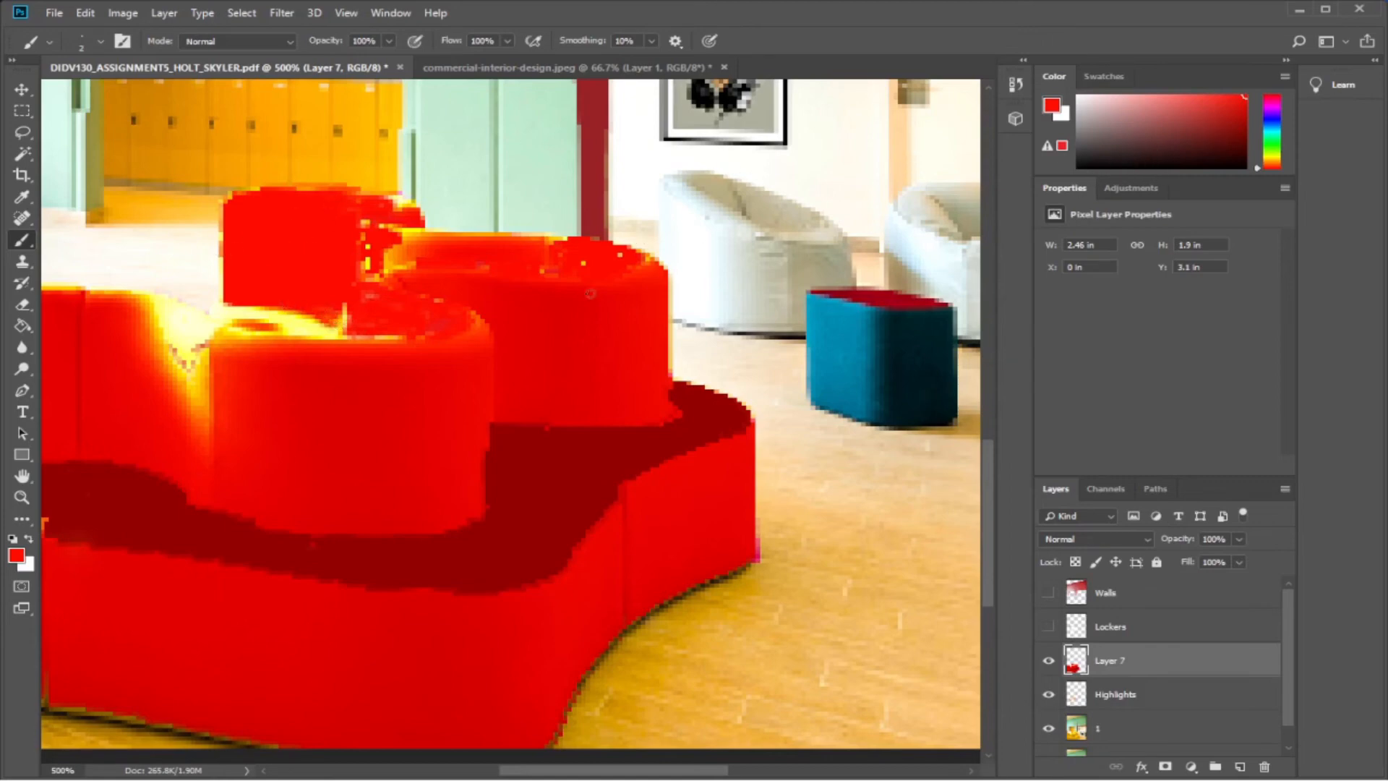
Paint the yellow inner curve and the top edge of the left backrest red.
{"action": "mouse_move", "coordinate": [195, 397]}
{"action": "left_mouse_down"}
{"action": "mouse_move", "coordinate": [159, 350]}
{"action": "mouse_move", "coordinate": [159, 316]}
{"action": "mouse_move", "coordinate": [195, 372]}
{"action": "mouse_move", "coordinate": [204, 354]}
{"action": "mouse_move", "coordinate": [206, 412]}
{"action": "mouse_move", "coordinate": [191, 412]}
{"action": "left_mouse_up"}
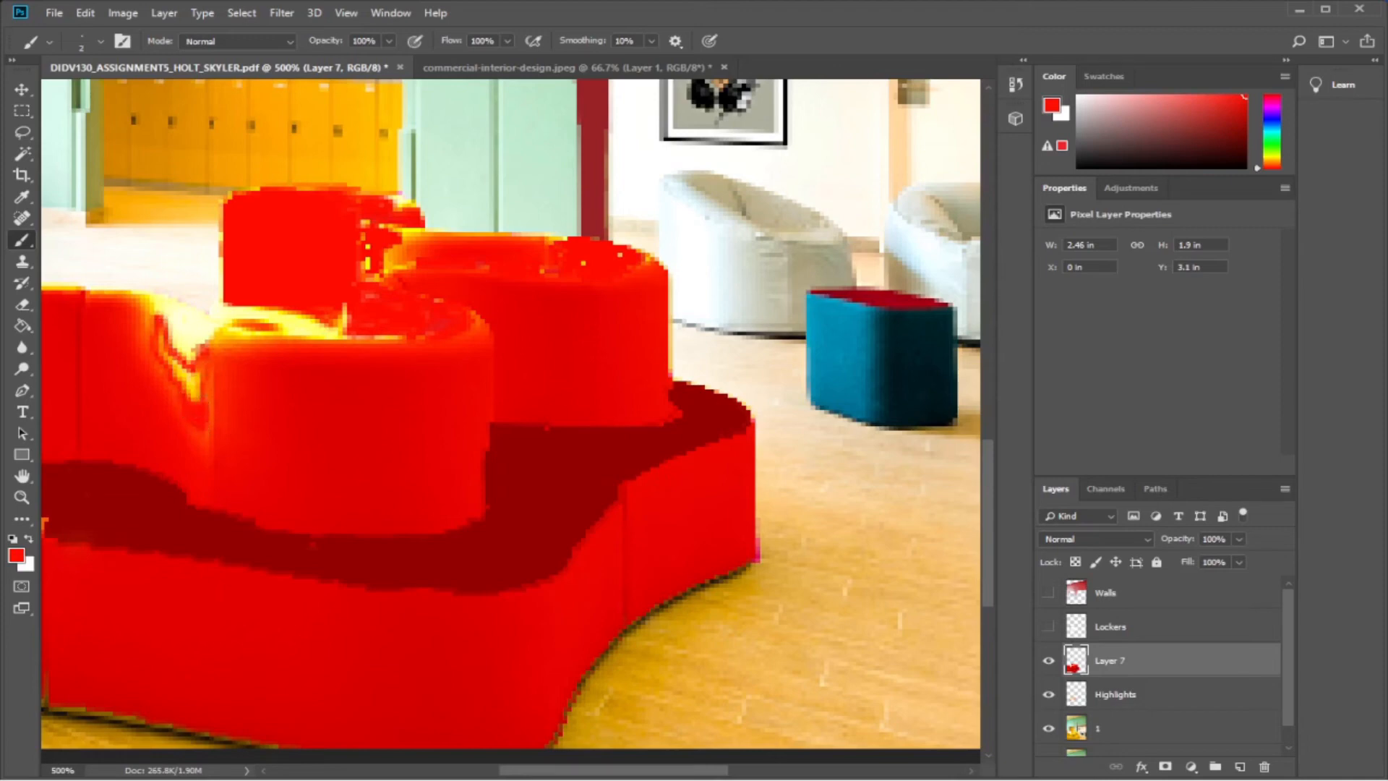
{"action": "mouse_move", "coordinate": [201, 375]}
{"action": "left_mouse_down"}
{"action": "mouse_move", "coordinate": [167, 355]}
{"action": "mouse_move", "coordinate": [194, 377]}
{"action": "mouse_move", "coordinate": [177, 365]}
{"action": "mouse_move", "coordinate": [195, 405]}
{"action": "mouse_move", "coordinate": [146, 300]}
{"action": "mouse_move", "coordinate": [158, 365]}
{"action": "left_mouse_up"}
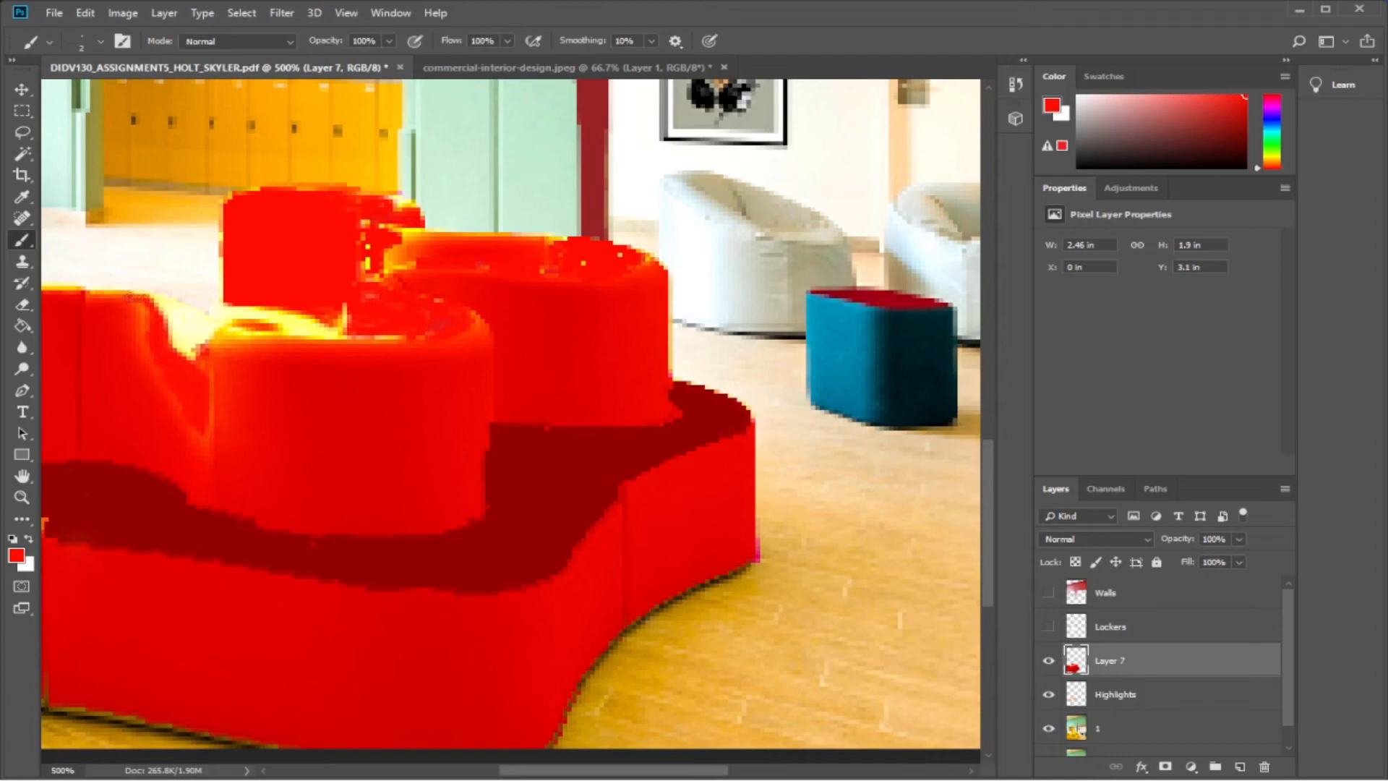
{"action": "left_click_drag", "start_coordinate": [123, 290], "coordinate": [73, 289]}
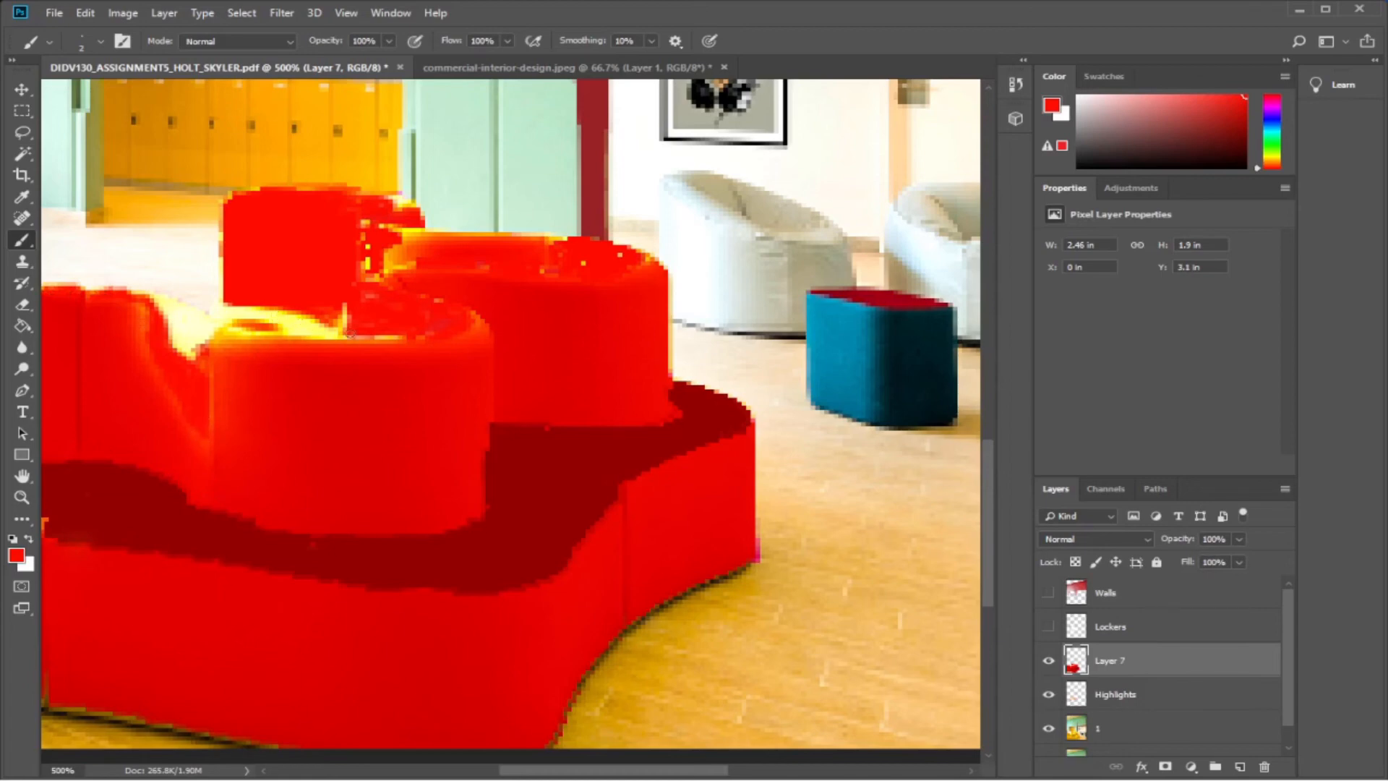
Paint red over the yellow specks between the rear and right backrests and the remaining yellow on the front backrest's top.
{"action": "mouse_move", "coordinate": [370, 249]}
{"action": "left_mouse_down"}
{"action": "mouse_move", "coordinate": [391, 267]}
{"action": "mouse_move", "coordinate": [427, 239]}
{"action": "left_mouse_up"}
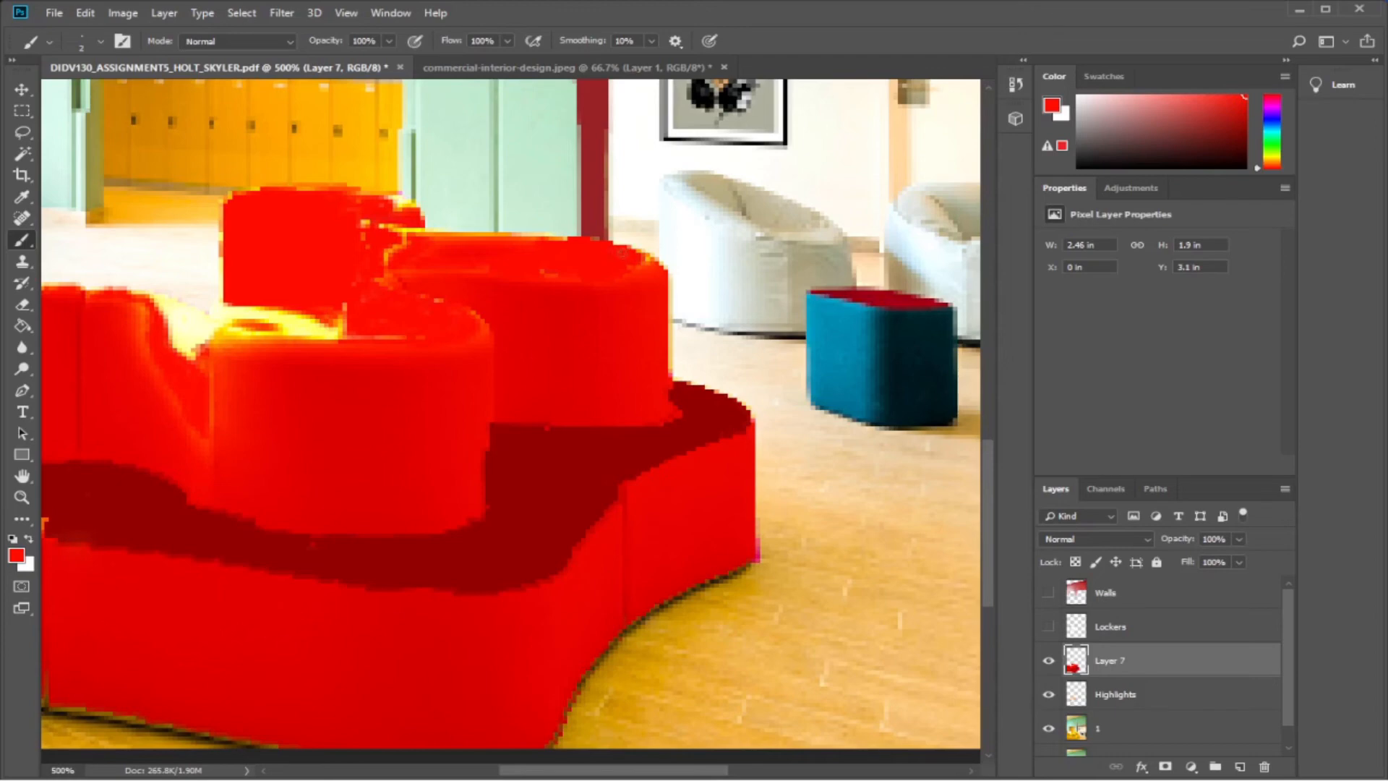
{"action": "left_click_drag", "start_coordinate": [318, 330], "coordinate": [241, 315]}
{"action": "mouse_move", "coordinate": [292, 330]}
{"action": "left_mouse_down"}
{"action": "mouse_move", "coordinate": [344, 325]}
{"action": "mouse_move", "coordinate": [220, 336]}
{"action": "mouse_move", "coordinate": [245, 331]}
{"action": "left_mouse_up"}
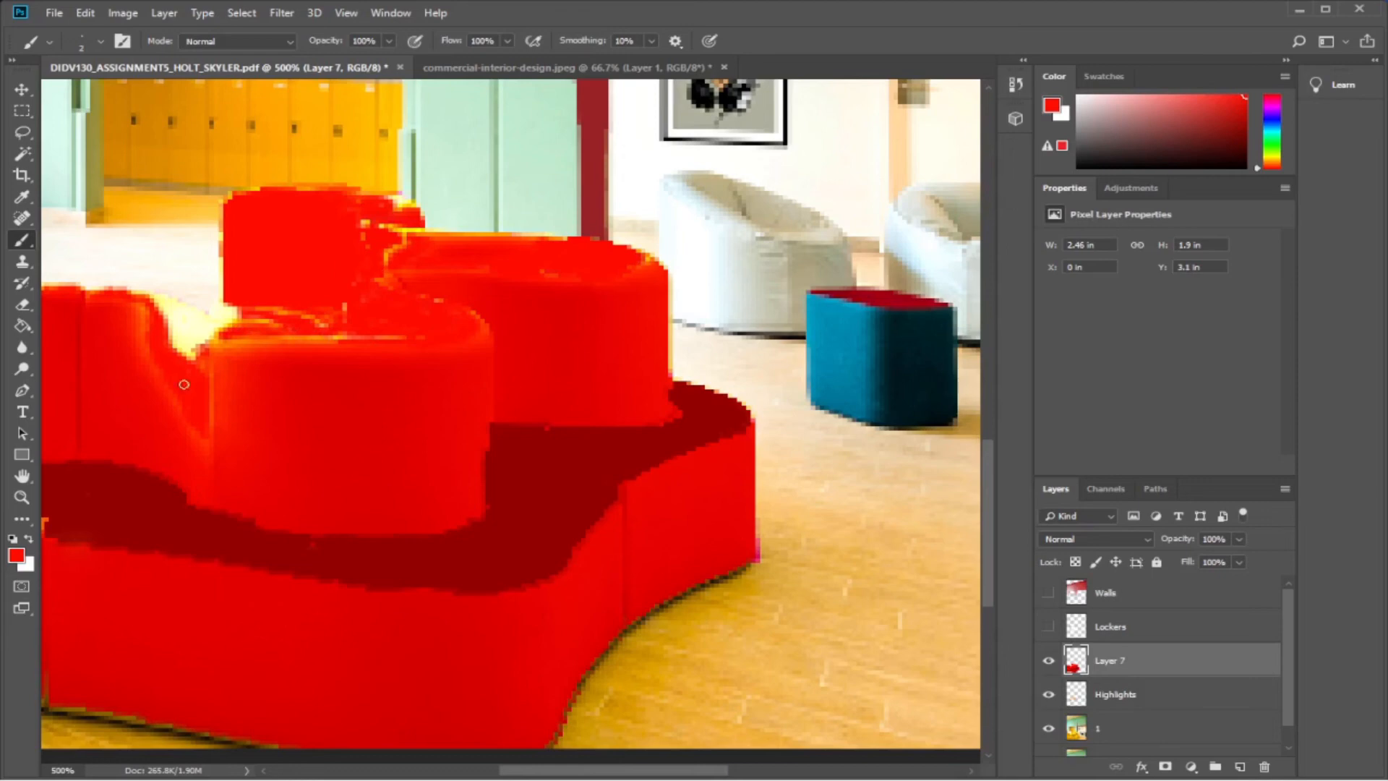
Sample the orange from the front backrest's rim and brush a curved highlight line across the rear backrest.
{"action": "left_click", "coordinate": [23, 153]}
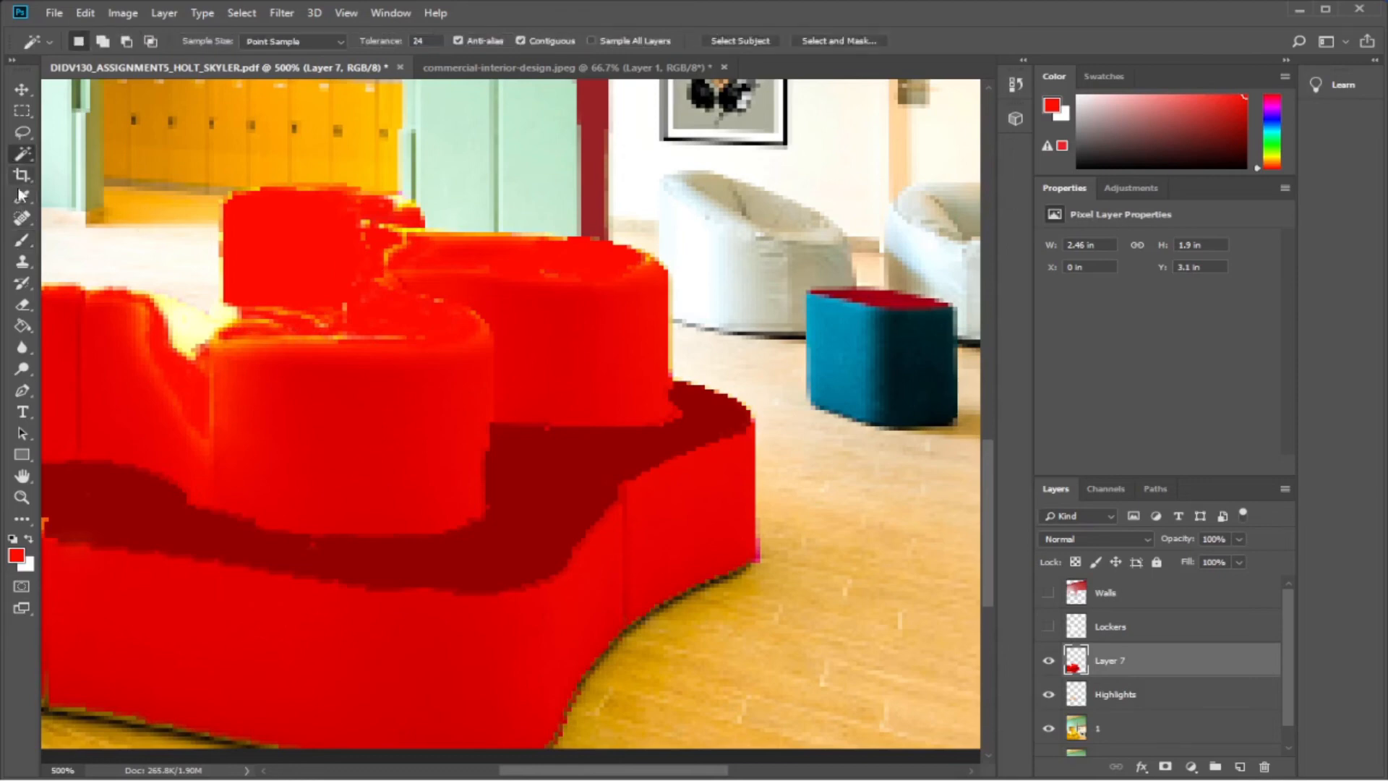
{"action": "left_click", "coordinate": [21, 200]}
{"action": "left_click", "coordinate": [294, 329]}
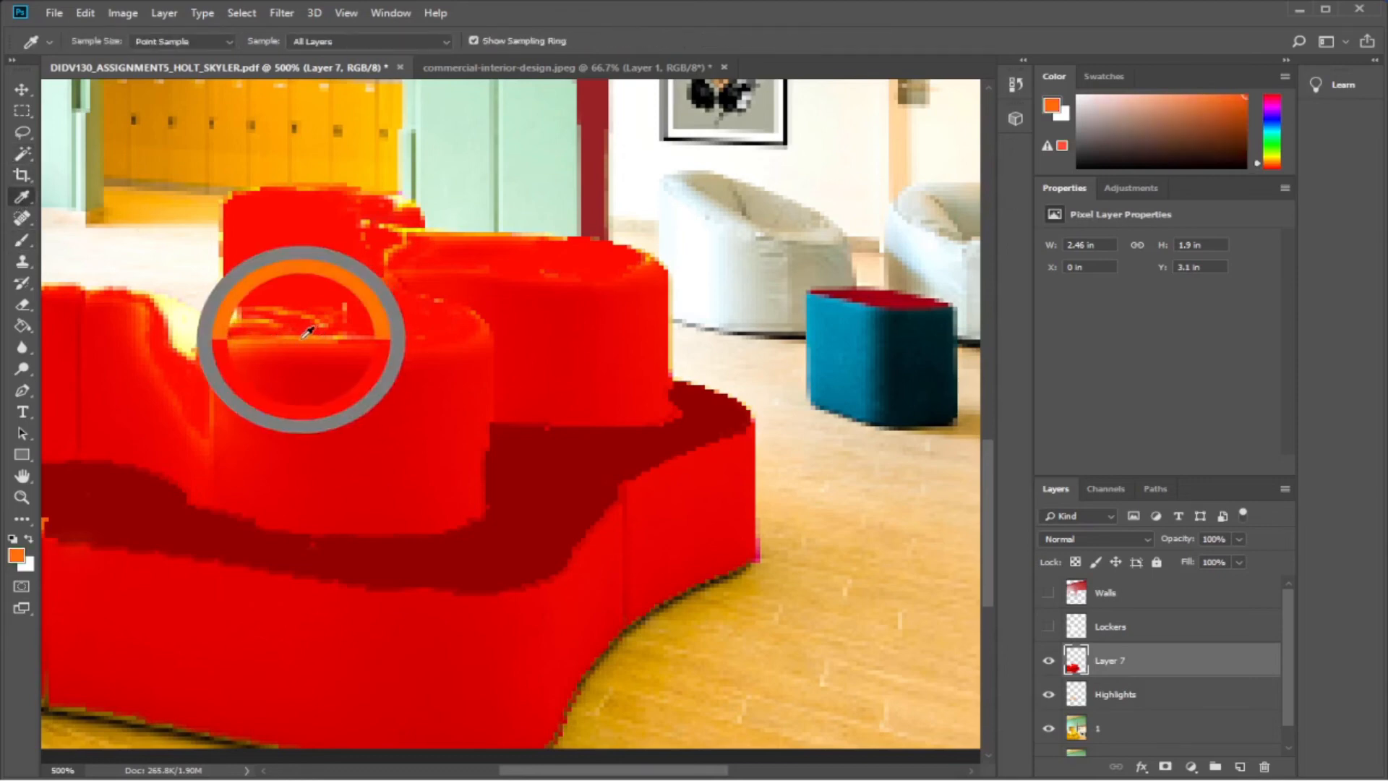
{"action": "left_click_drag", "start_coordinate": [294, 329], "coordinate": [326, 331]}
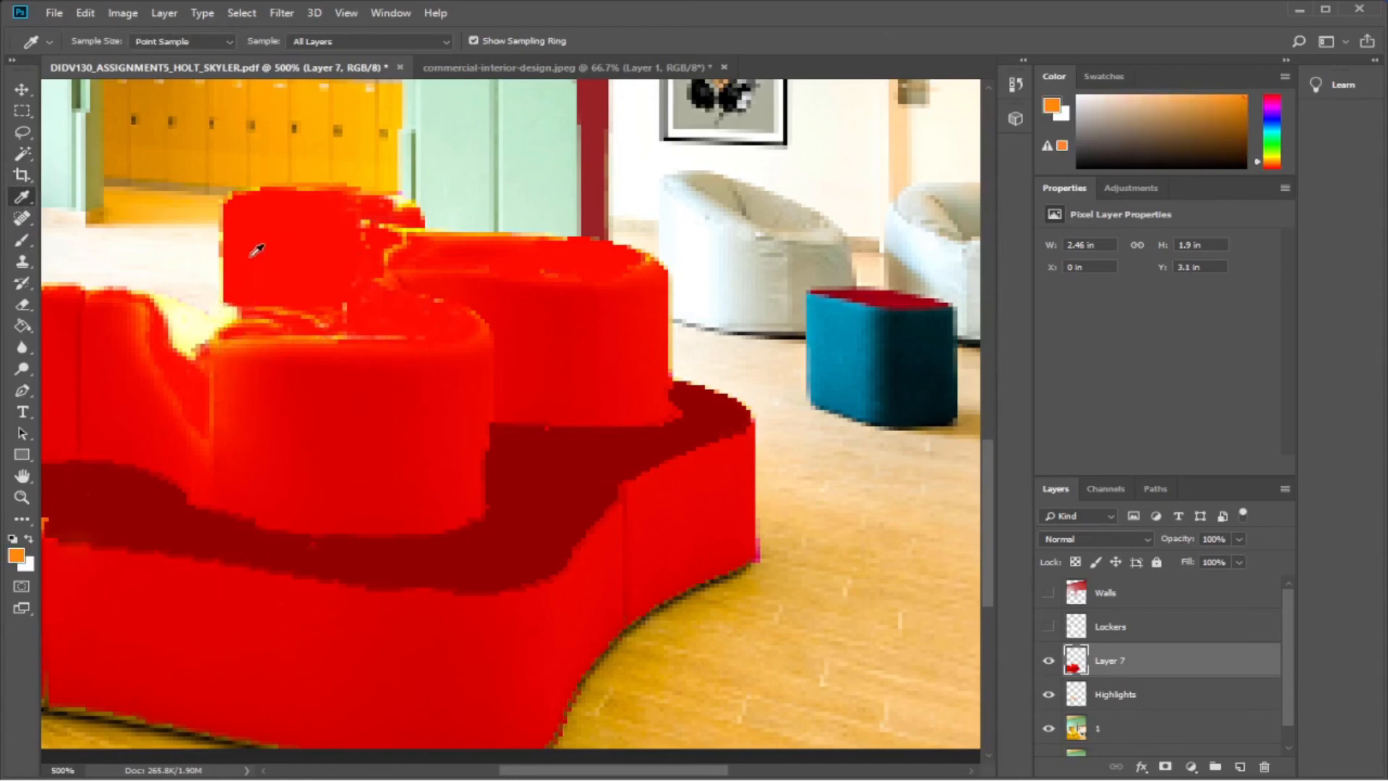
{"action": "left_click", "coordinate": [22, 240]}
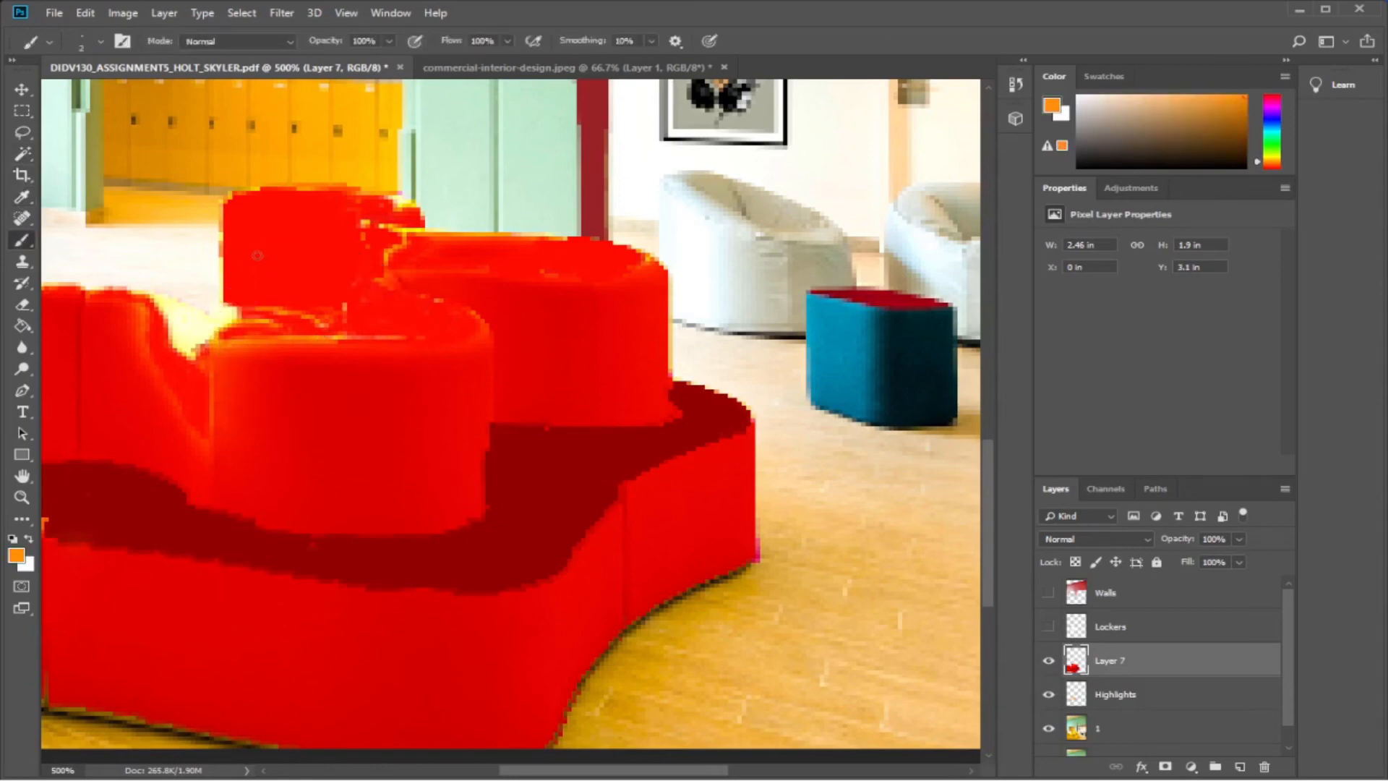
{"action": "mouse_move", "coordinate": [239, 254]}
{"action": "left_mouse_down"}
{"action": "mouse_move", "coordinate": [321, 243]}
{"action": "mouse_move", "coordinate": [376, 289]}
{"action": "left_mouse_up"}
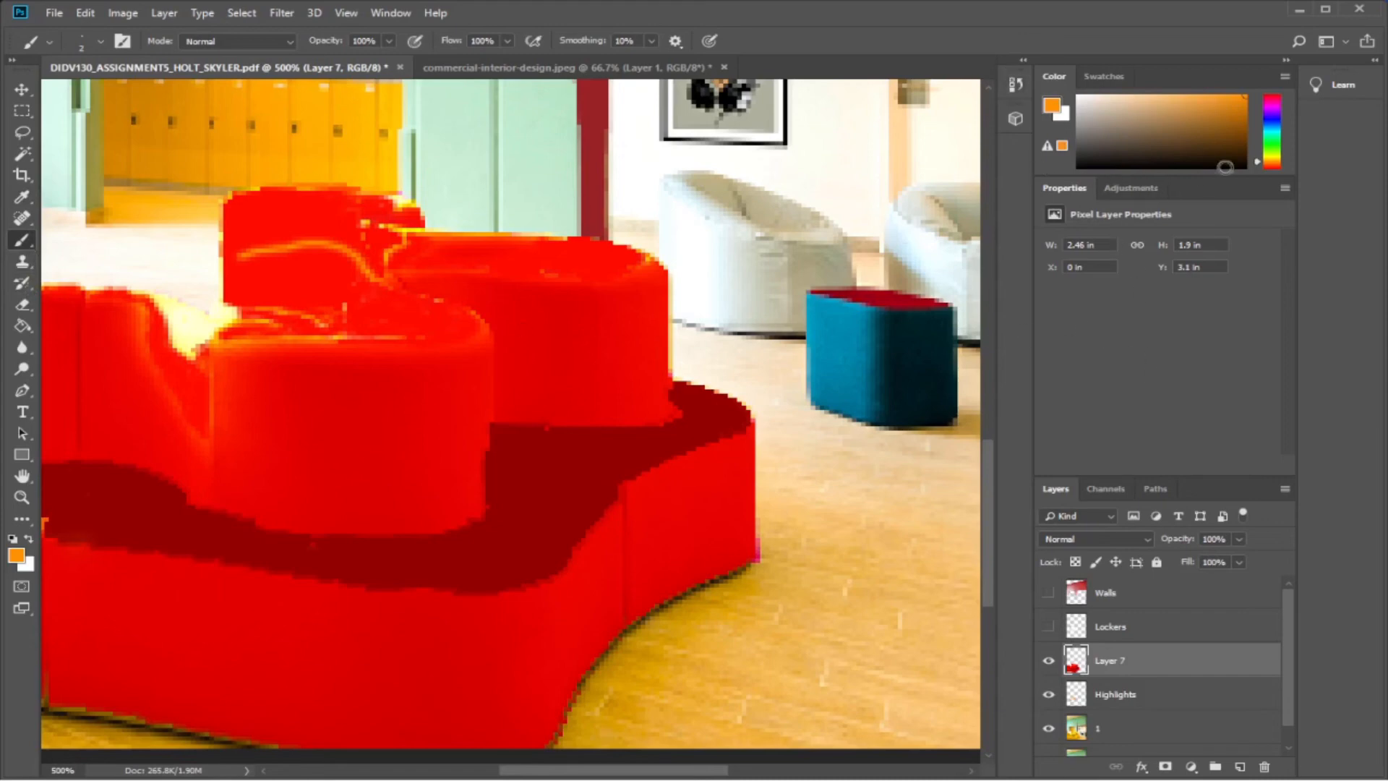
Switch back to the bright red swatch and paint the rear backrest's yellow edges, its orange line and the seat's front edge.
{"action": "left_click", "coordinate": [1103, 76]}
{"action": "left_click", "coordinate": [1046, 106]}
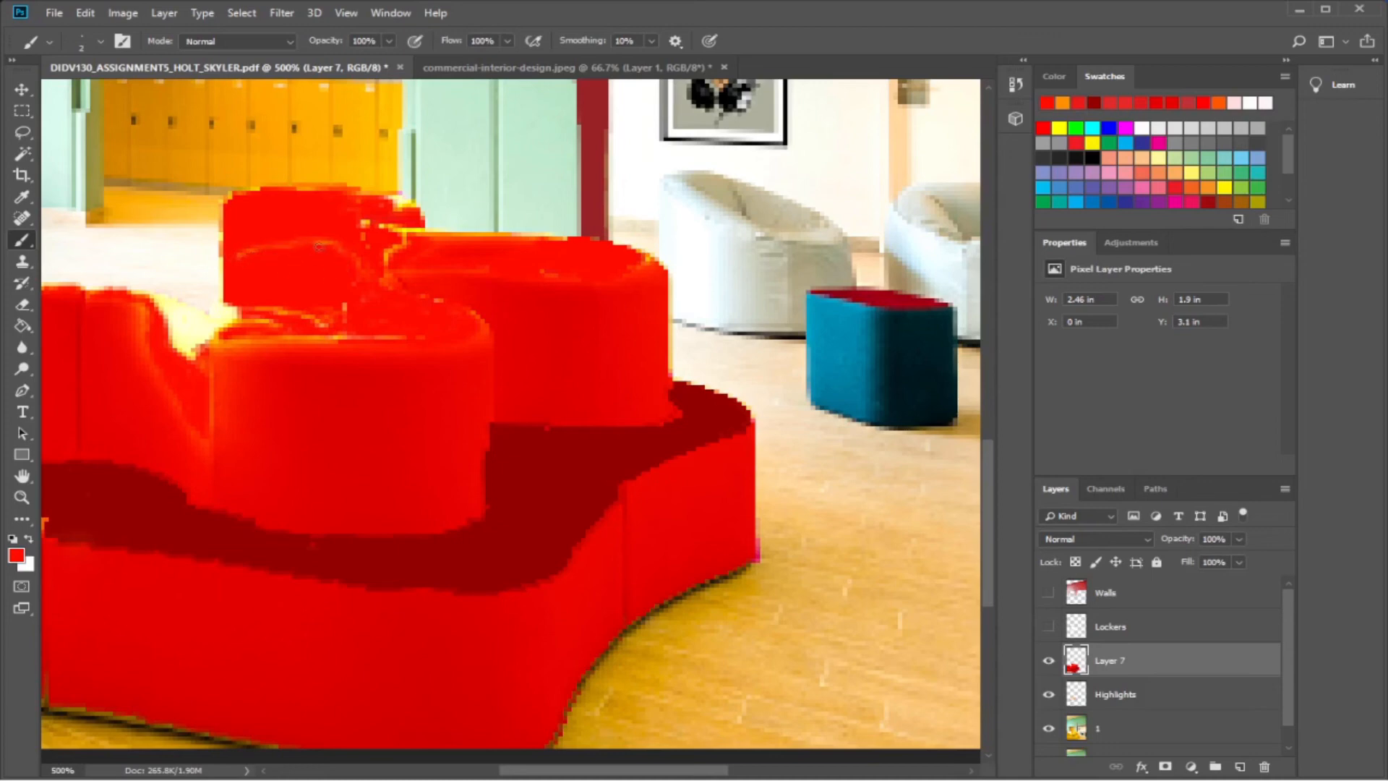
{"action": "mouse_move", "coordinate": [408, 230]}
{"action": "left_mouse_down"}
{"action": "mouse_move", "coordinate": [363, 224]}
{"action": "mouse_move", "coordinate": [406, 211]}
{"action": "left_mouse_up"}
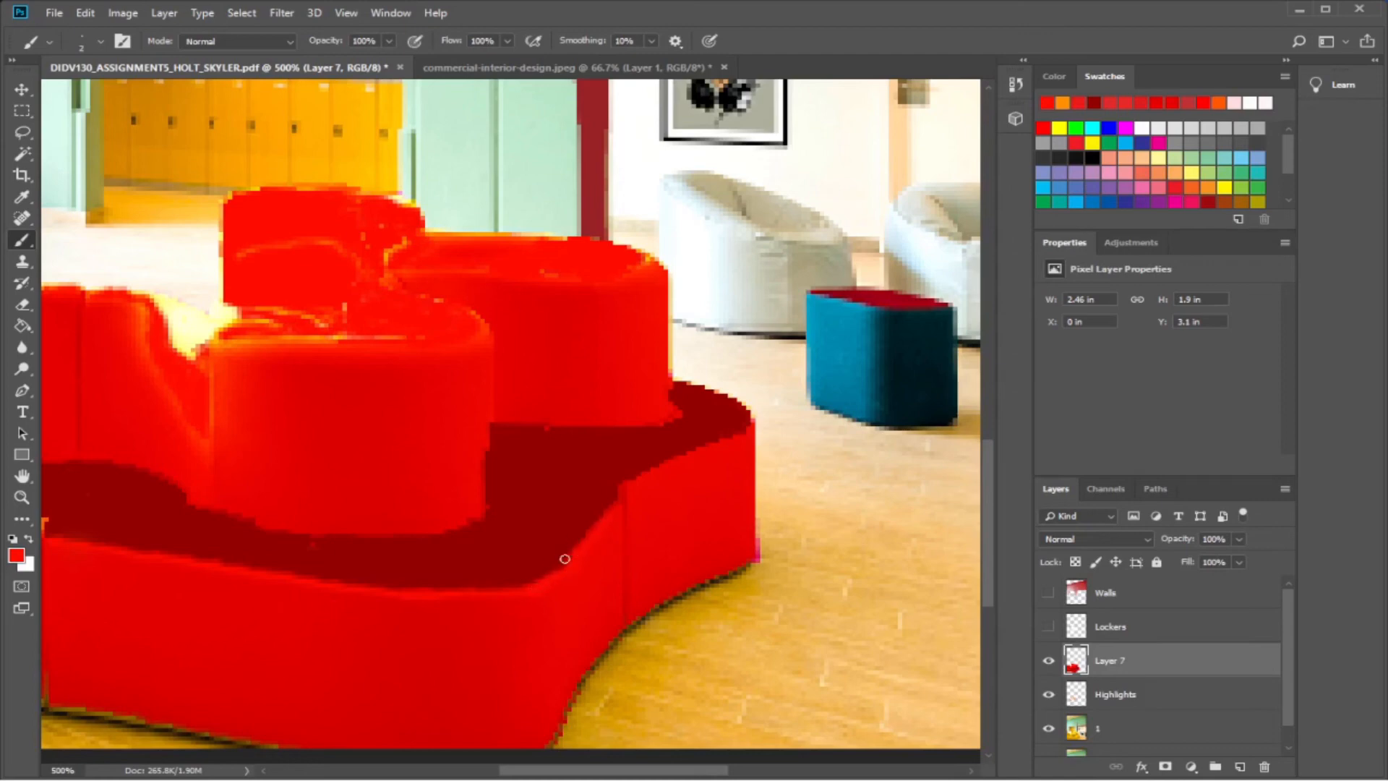
{"action": "scroll", "coordinate": [528, 501], "scroll_direction": "down", "scroll_amount": 1}
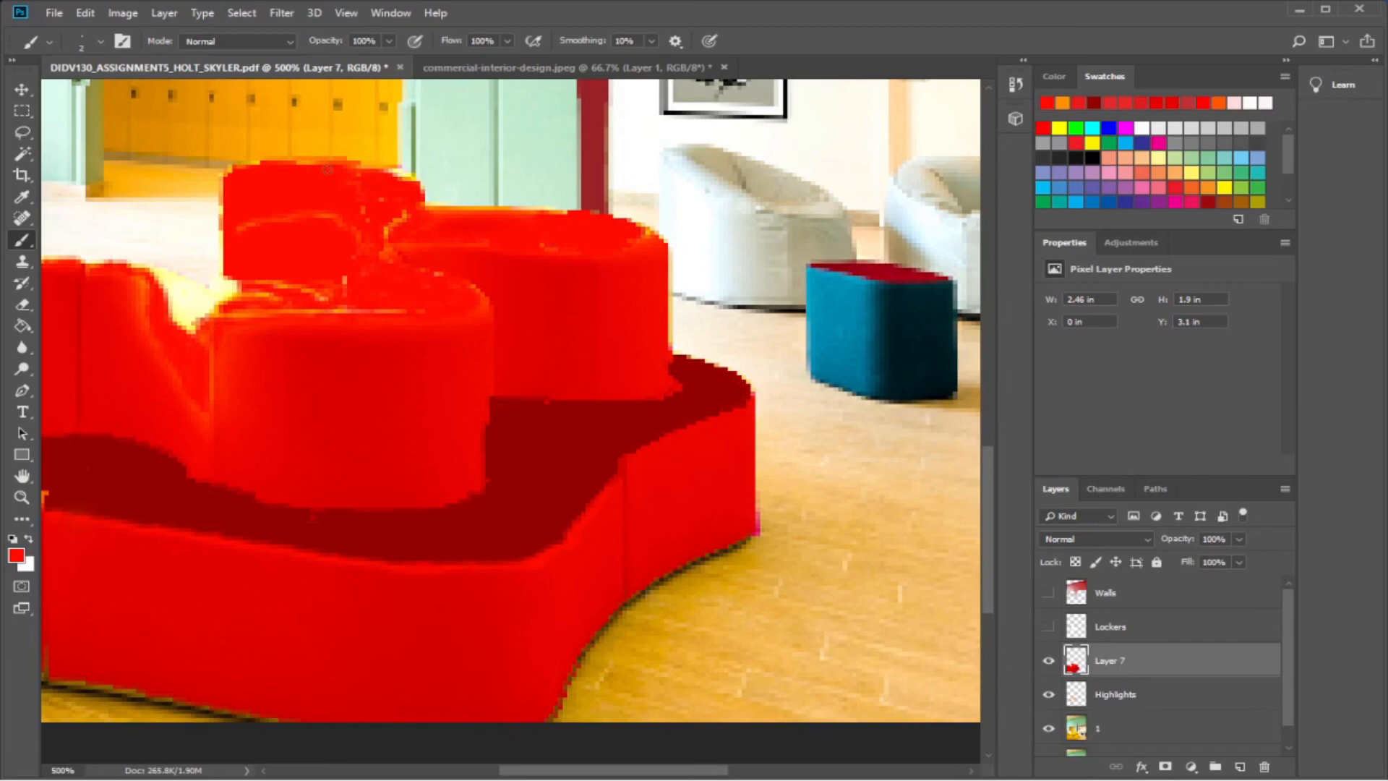
{"action": "mouse_move", "coordinate": [328, 169]}
{"action": "left_mouse_down"}
{"action": "mouse_move", "coordinate": [283, 161]}
{"action": "mouse_move", "coordinate": [332, 163]}
{"action": "left_mouse_up"}
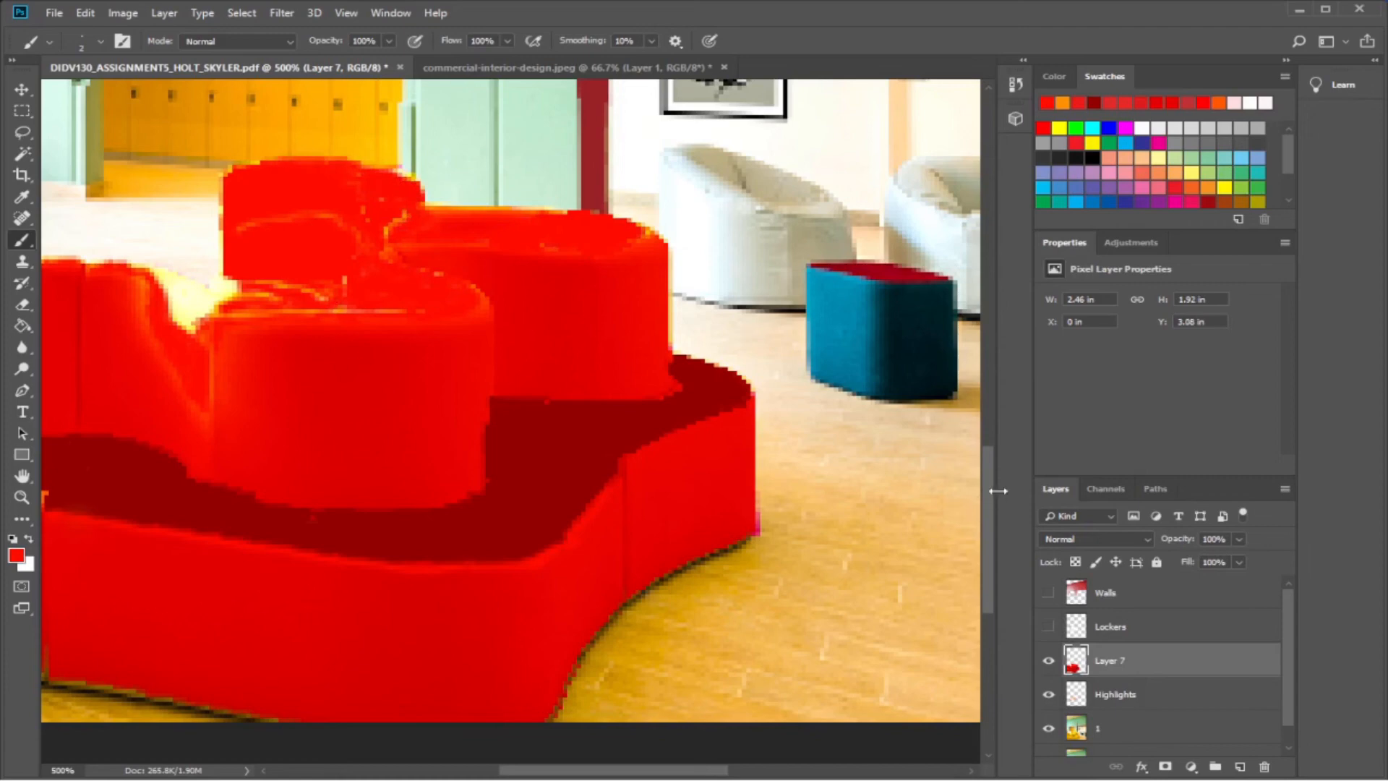
Select the empty area around the sofa on Layer 7 with the Magic Wand and make layer 1 active.
{"action": "mouse_move", "coordinate": [990, 490]}
{"action": "left_mouse_down"}
{"action": "mouse_move", "coordinate": [996, 548]}
{"action": "mouse_move", "coordinate": [996, 516]}
{"action": "left_mouse_up"}
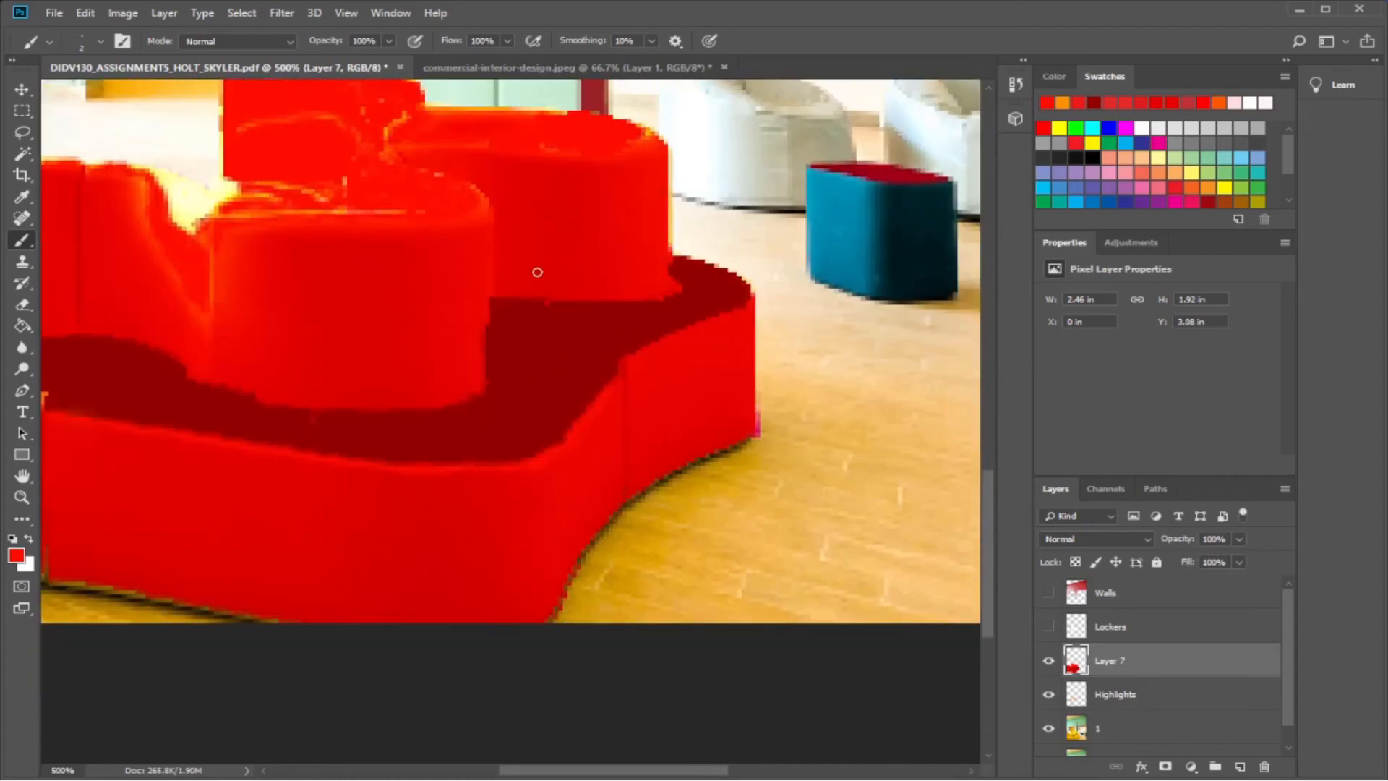
{"action": "left_click", "coordinate": [22, 154]}
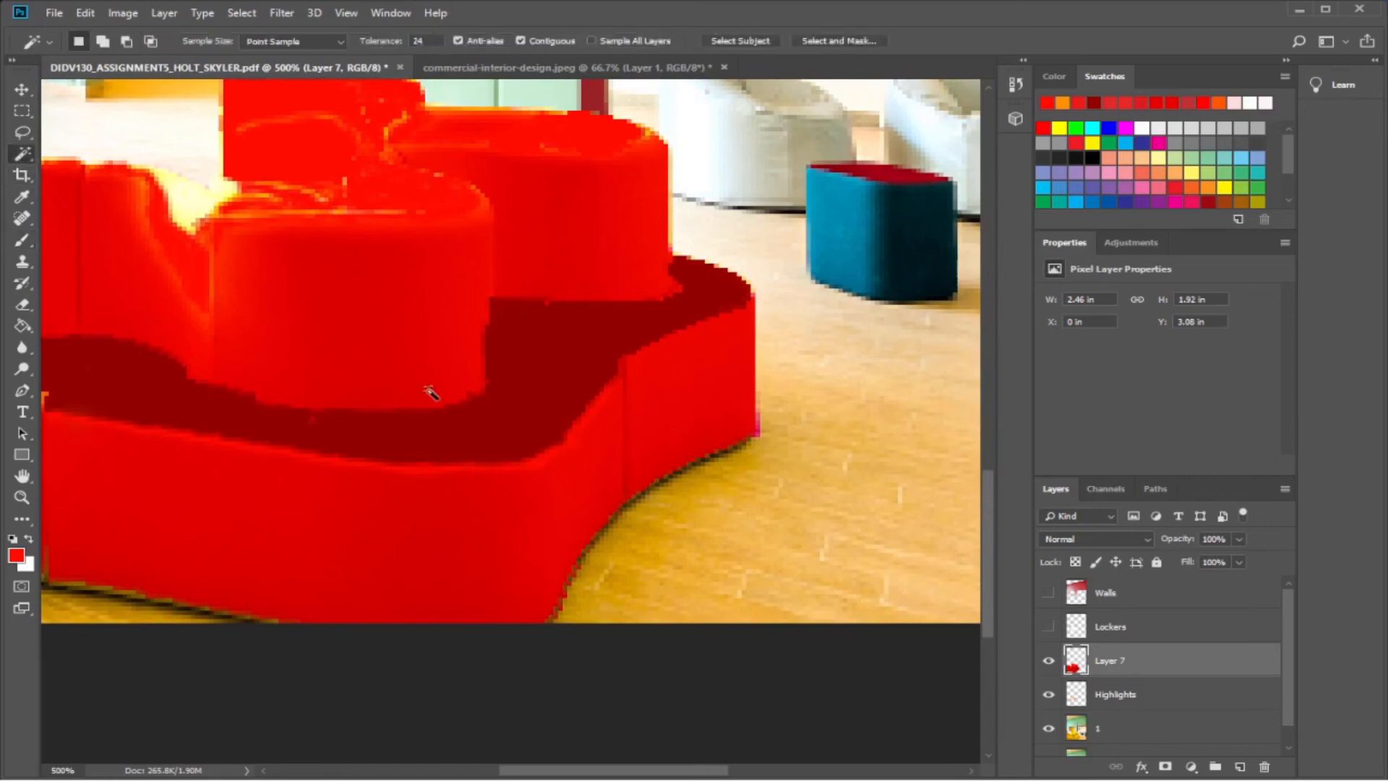
{"action": "left_click", "coordinate": [607, 519]}
{"action": "scroll", "coordinate": [1135, 712], "scroll_direction": "down", "scroll_amount": 1}
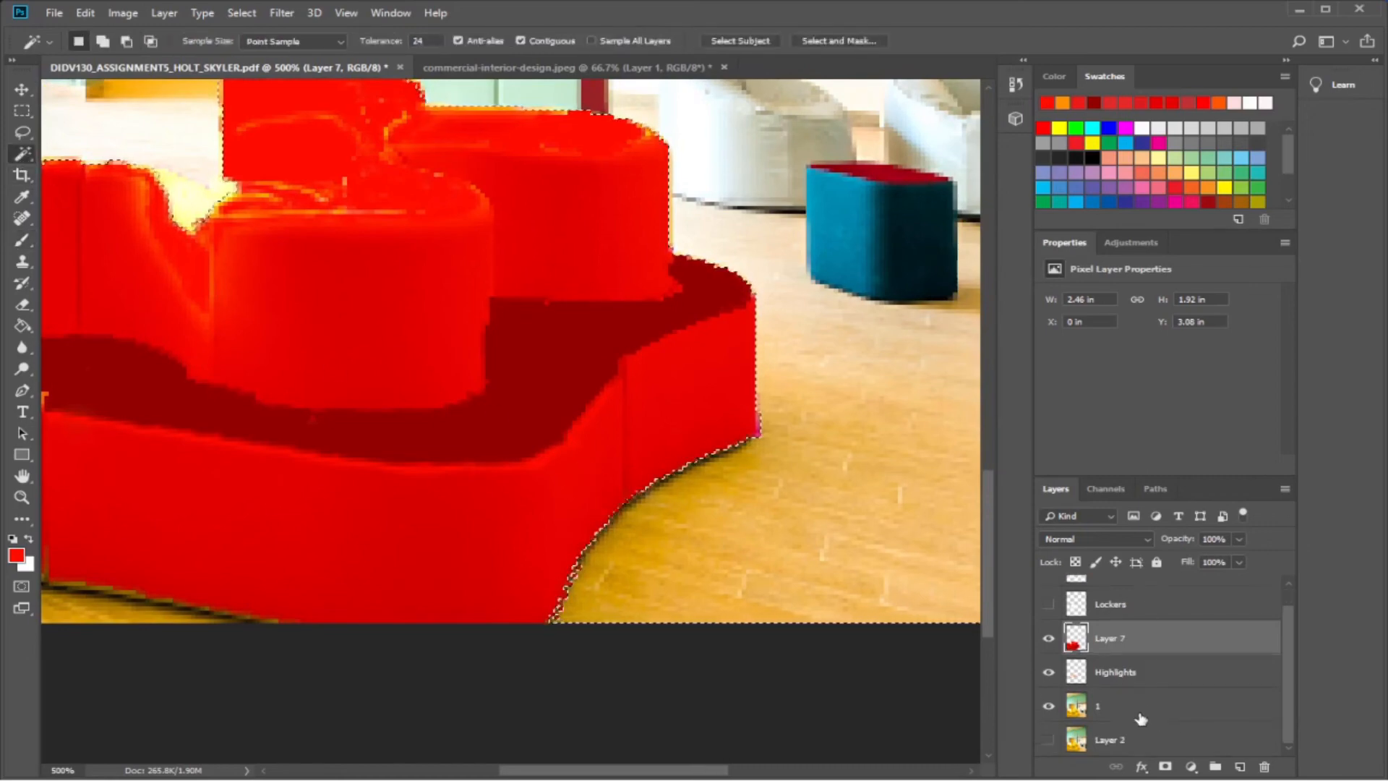
{"action": "left_click", "coordinate": [1104, 709]}
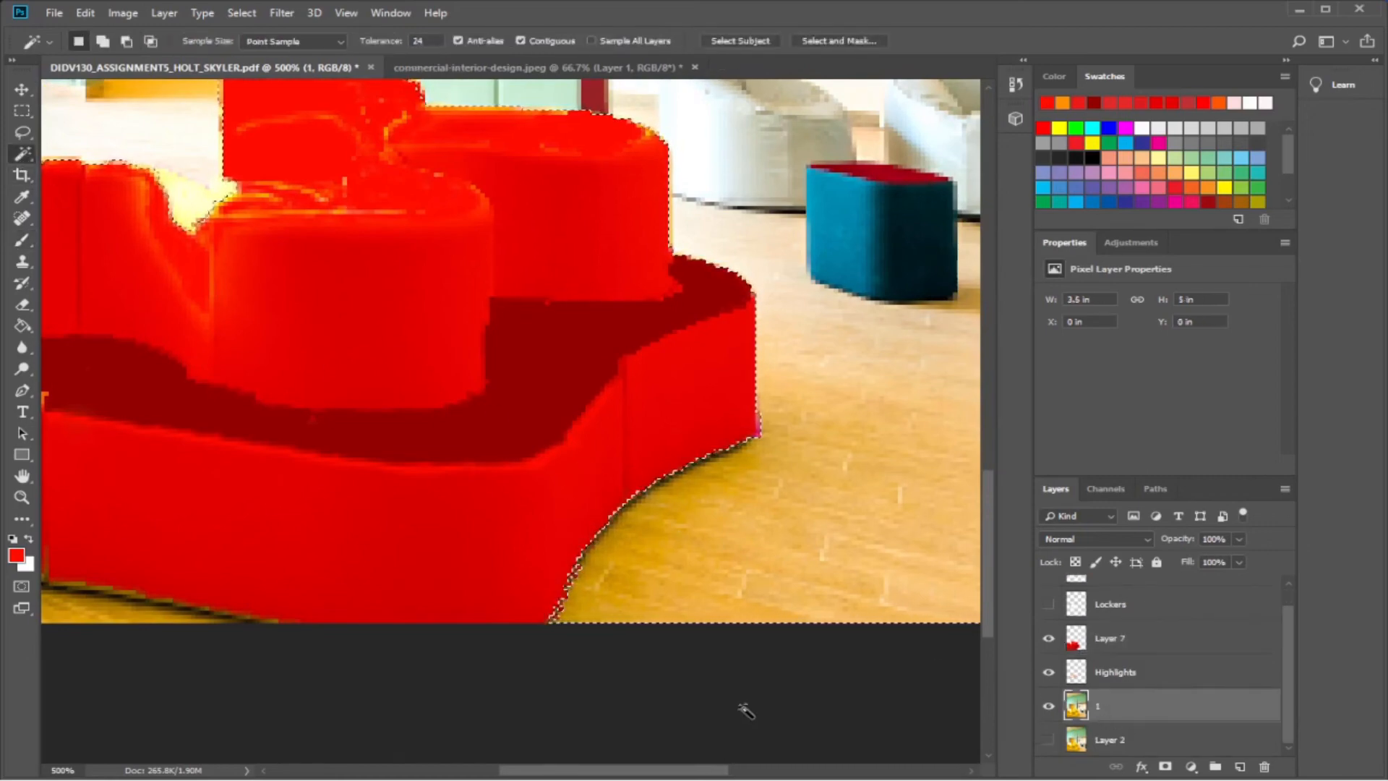
Try to select the shaded floor beside the seat's curved base with the Magic Wand at a tolerance of 18.
{"action": "left_click", "coordinate": [676, 530]}
{"action": "left_click", "coordinate": [659, 528]}
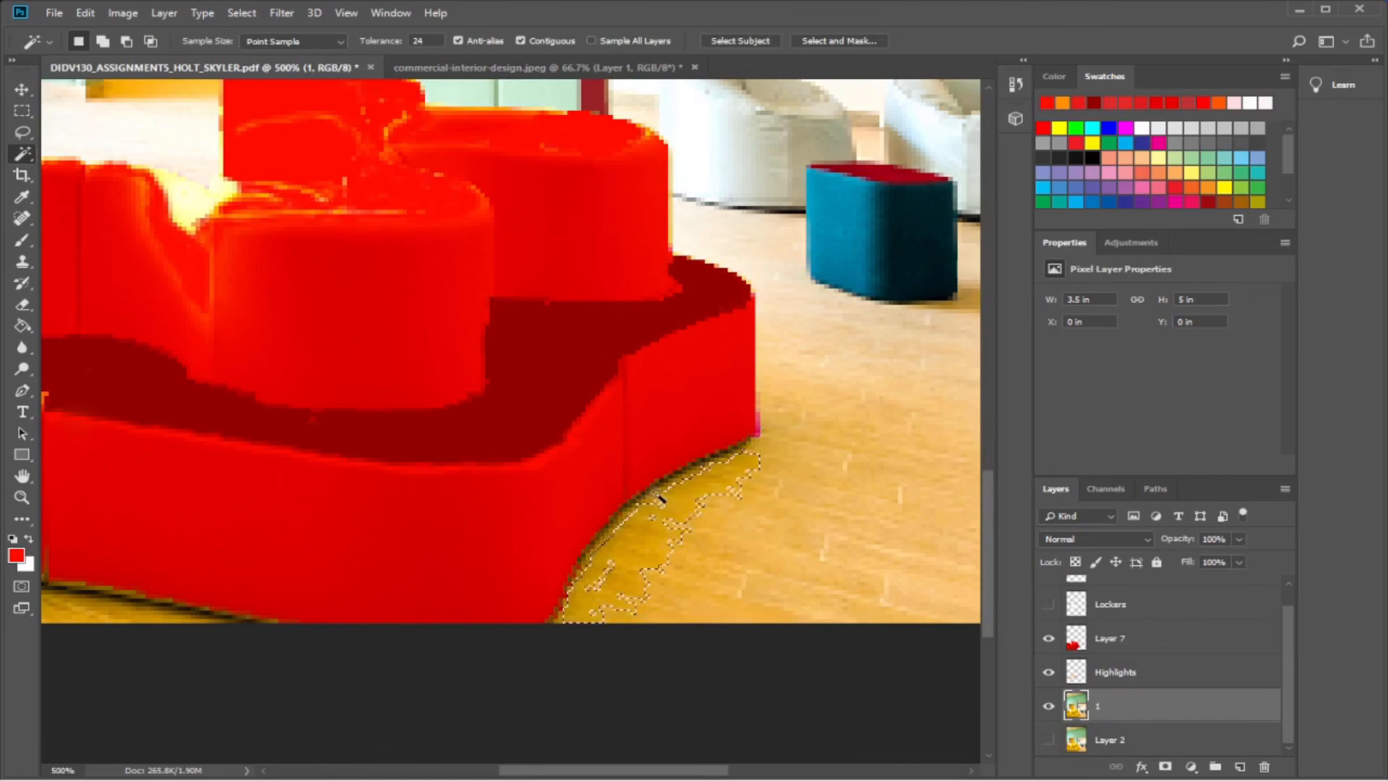
{"action": "double_click", "coordinate": [417, 40]}
{"action": "type", "text": "18"}
{"action": "key", "text": "Return"}
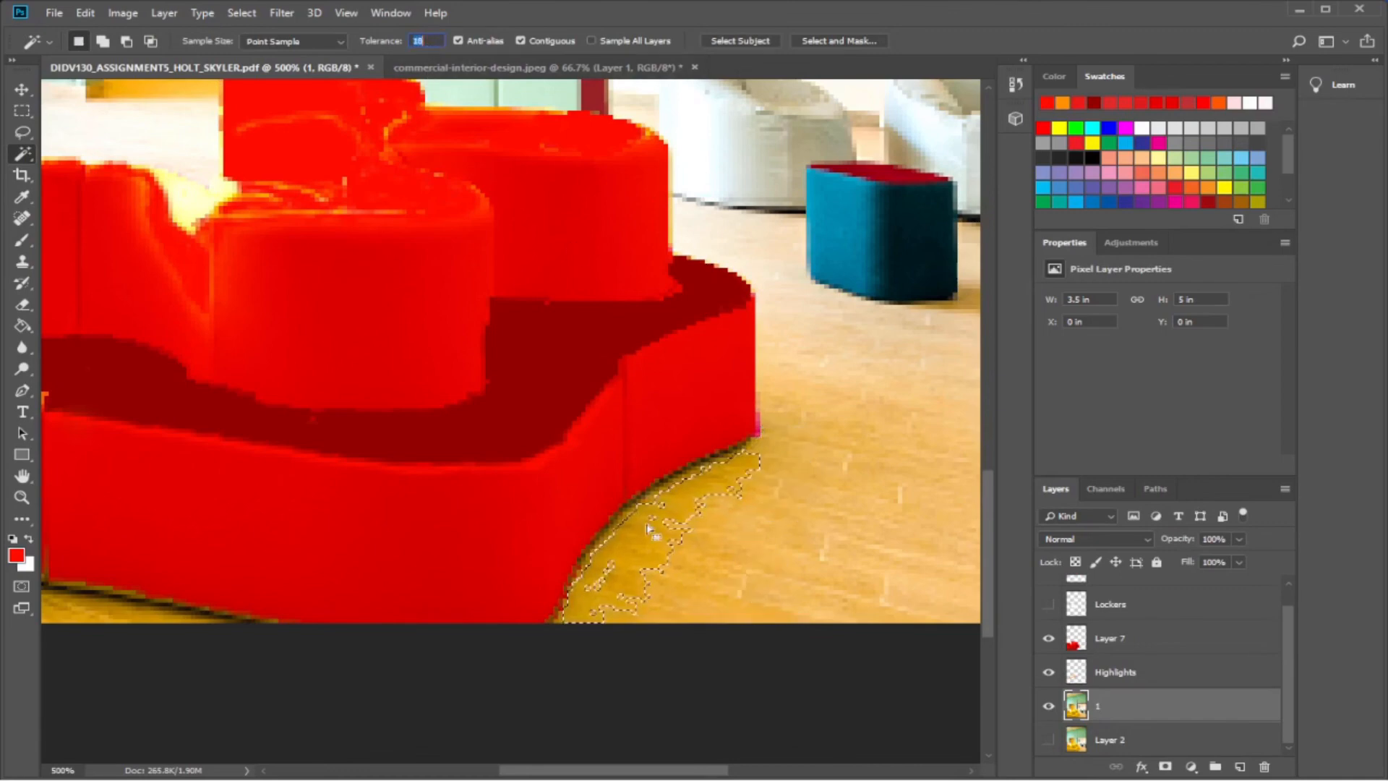
{"action": "left_click", "coordinate": [645, 540]}
{"action": "left_click", "coordinate": [640, 523]}
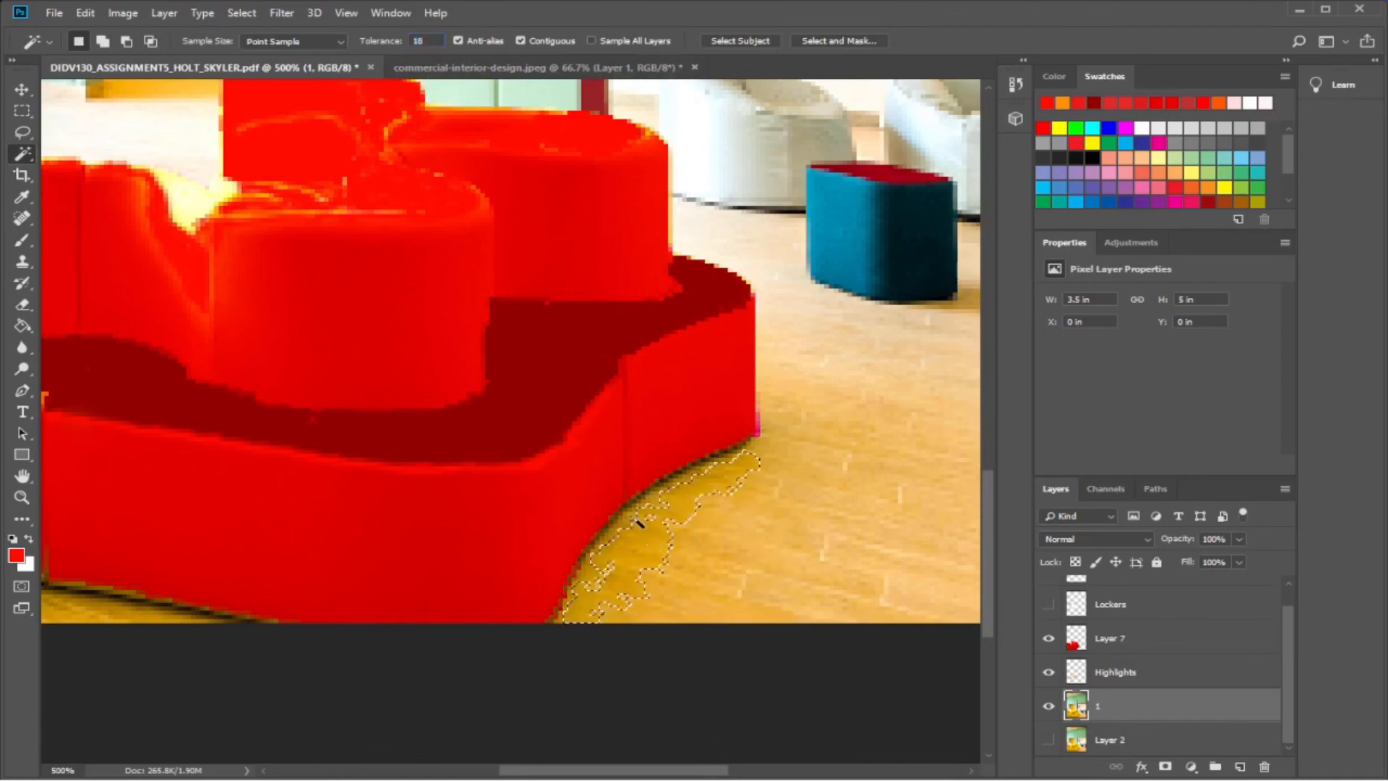
Set the Magic Wand tolerance to 28, select the floor beside the seat's curved base and copy it to a new layer.
{"action": "left_click", "coordinate": [660, 599]}
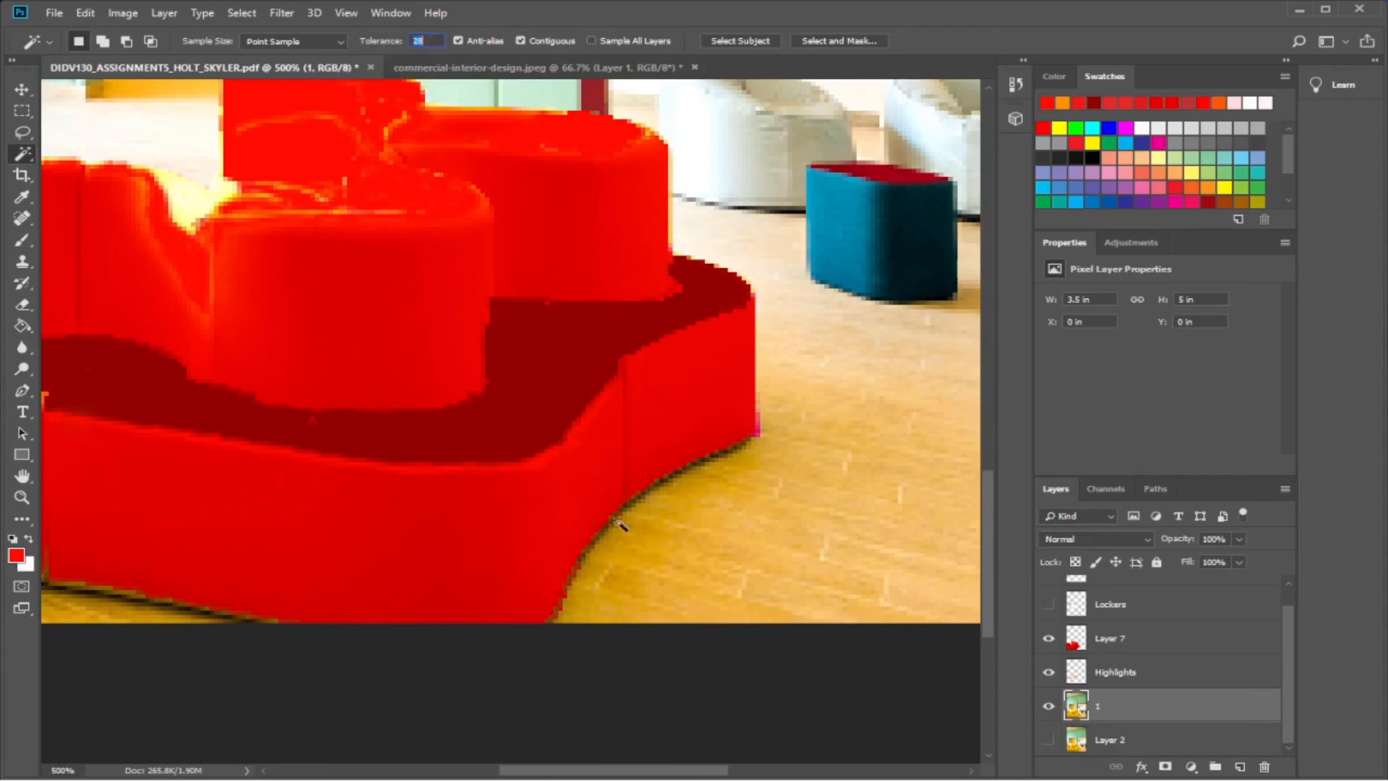
{"action": "left_click", "coordinate": [654, 526]}
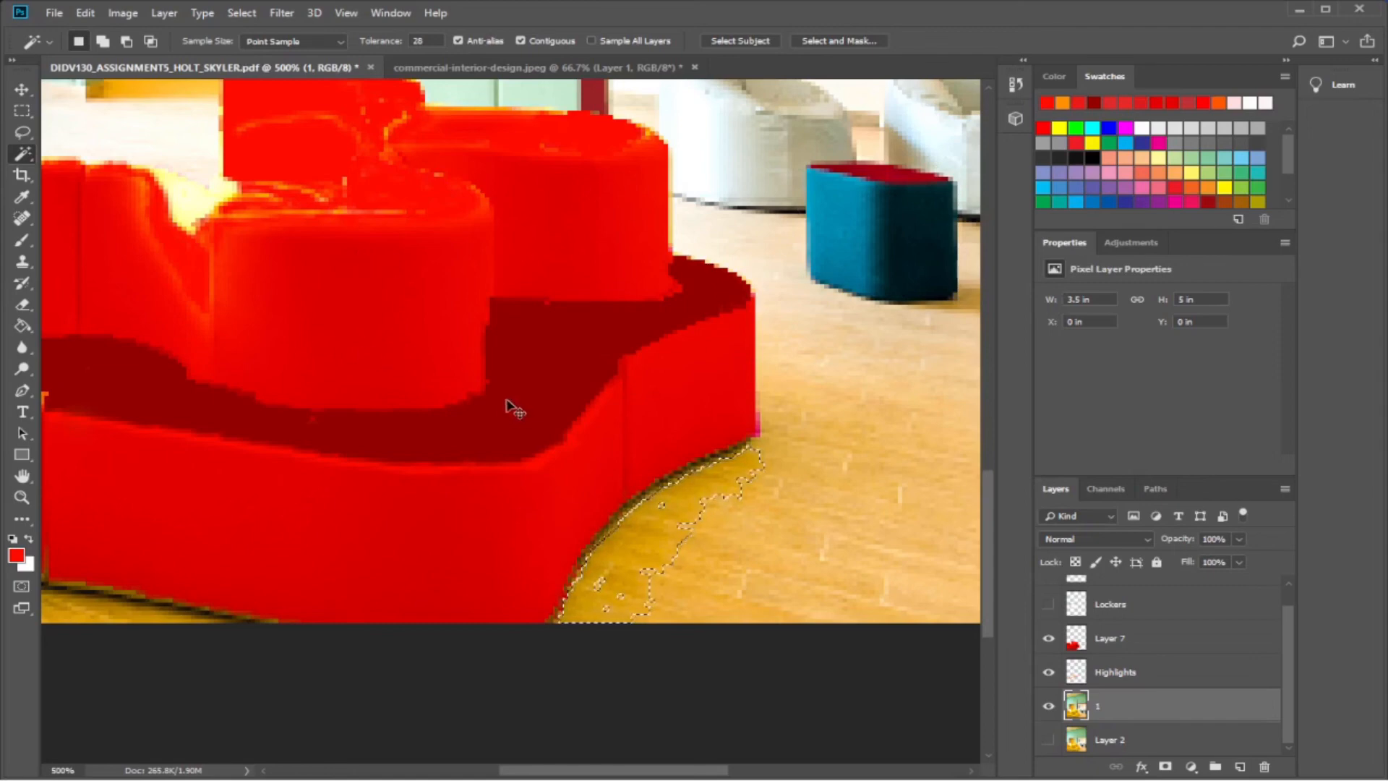
{"action": "key", "text": "ctrl+j"}
From layer 1, select the floor strip below the seat's front-left base and copy it to a new layer.
{"action": "left_click", "coordinate": [1122, 736]}
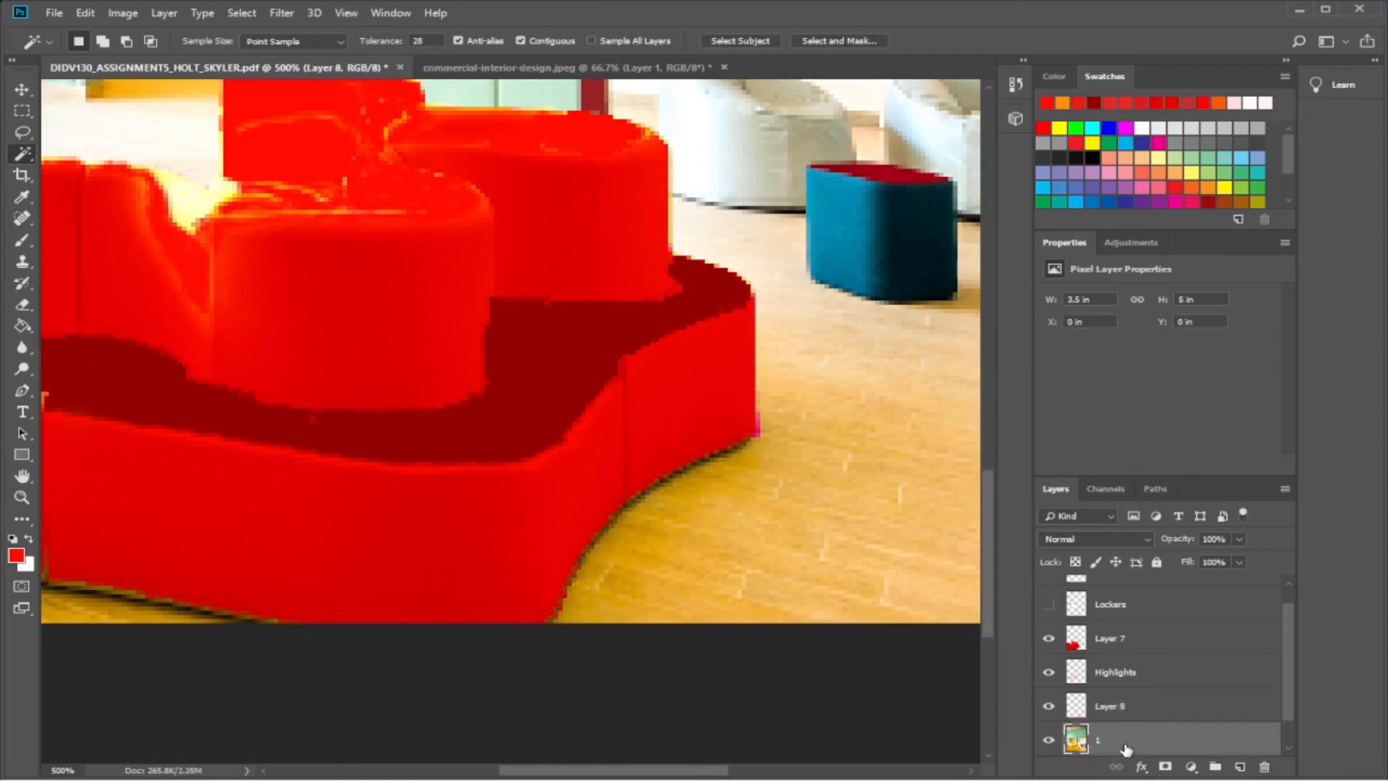
{"action": "left_click", "coordinate": [55, 613]}
{"action": "scroll", "coordinate": [385, 648], "scroll_direction": "left", "scroll_amount": 5}
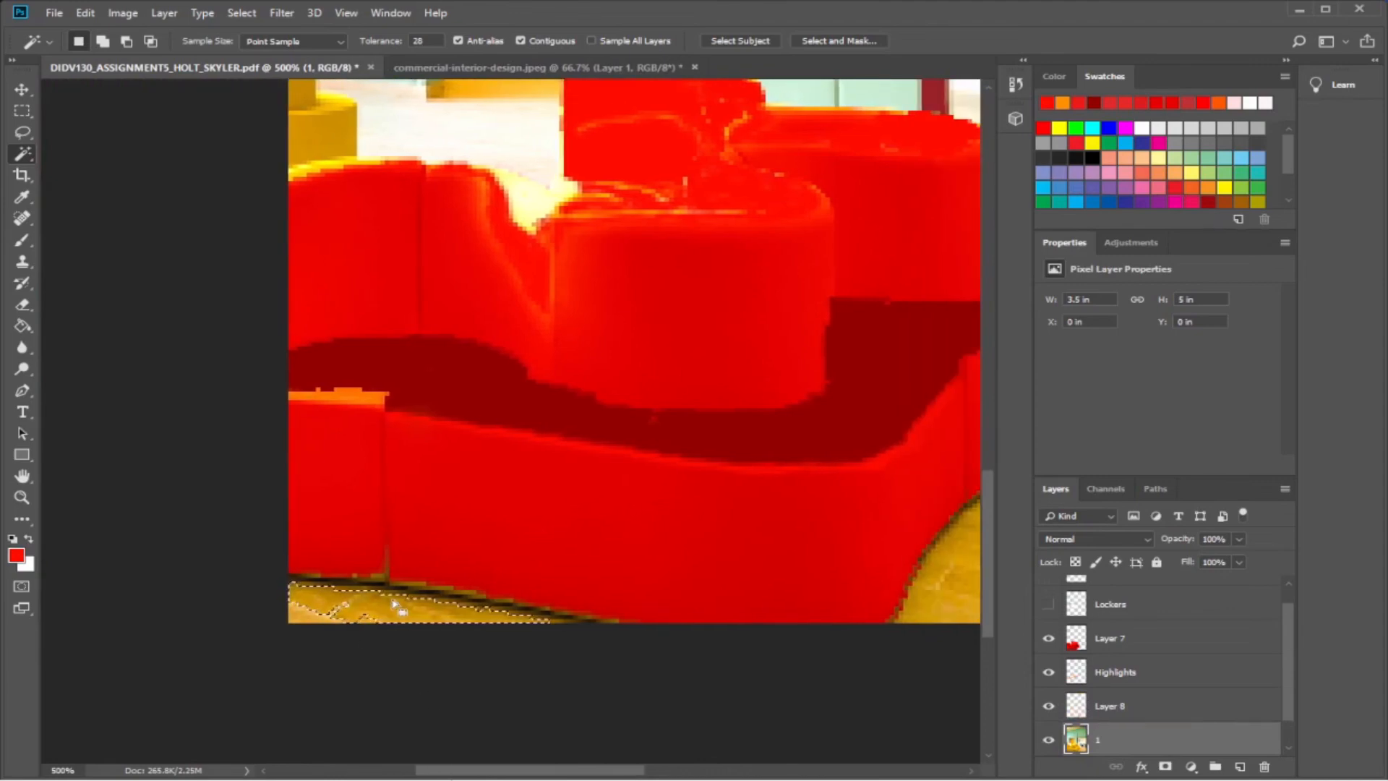
{"action": "left_click", "coordinate": [396, 606], "text": "shift"}
{"action": "key", "text": "ctrl+j"}
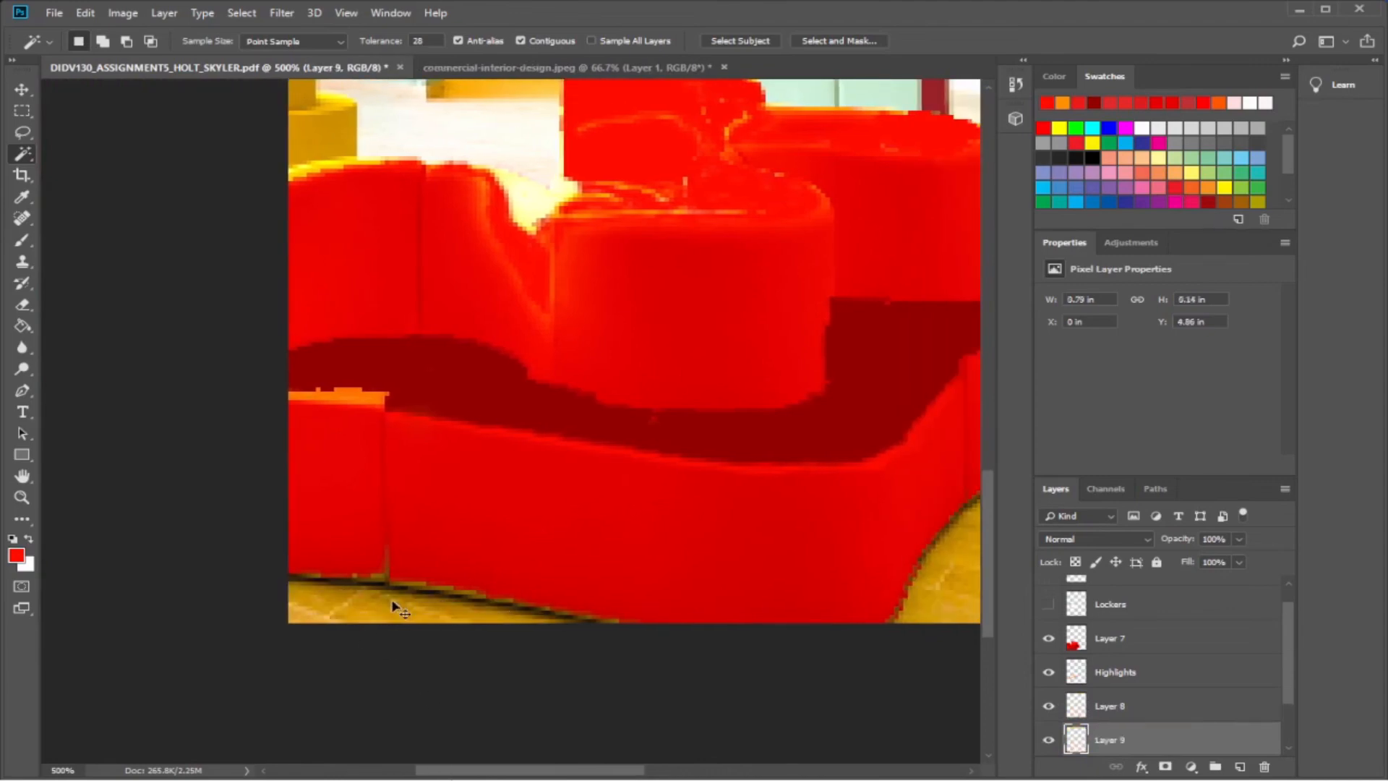
Sample the seat's dark red with the Eyedropper and switch to the Paint Bucket.
{"action": "left_click", "coordinate": [22, 196]}
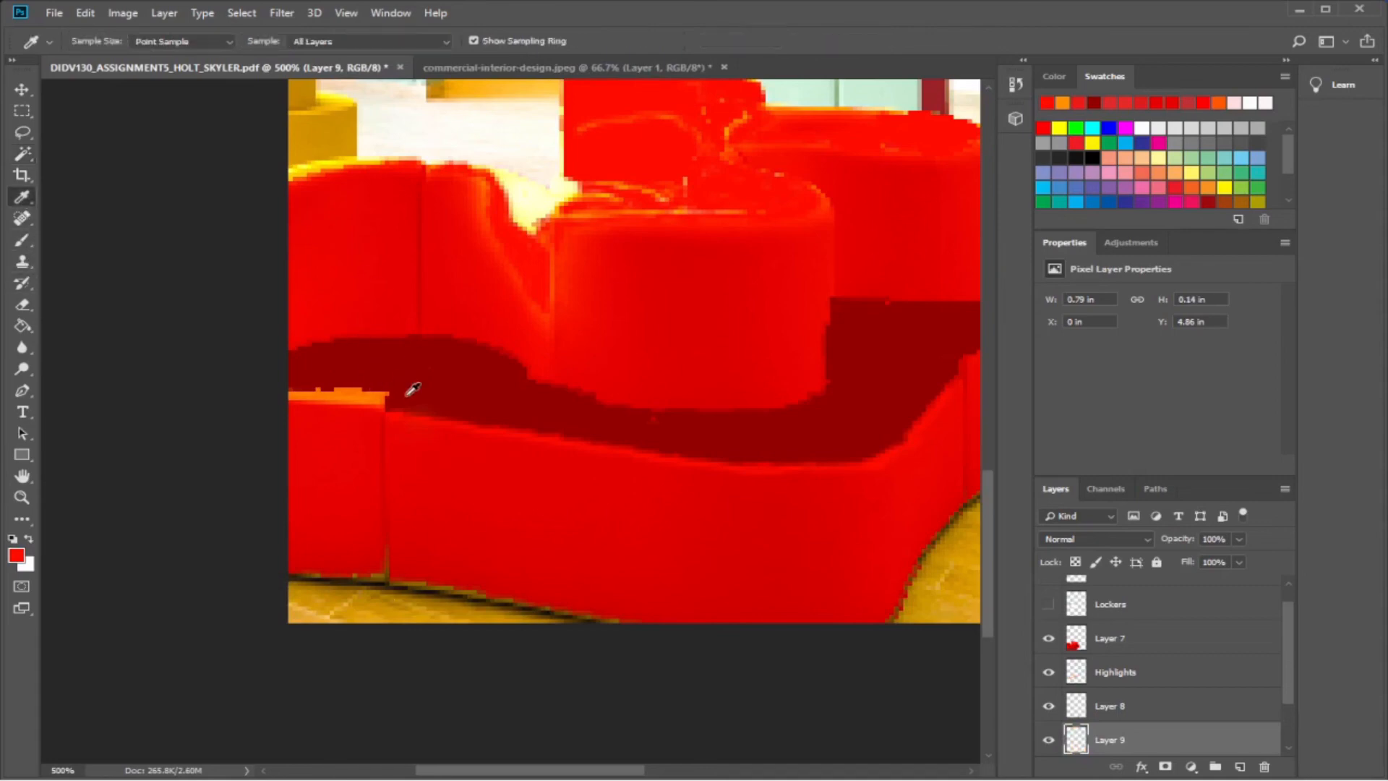
{"action": "left_click", "coordinate": [357, 365]}
{"action": "left_click", "coordinate": [21, 325]}
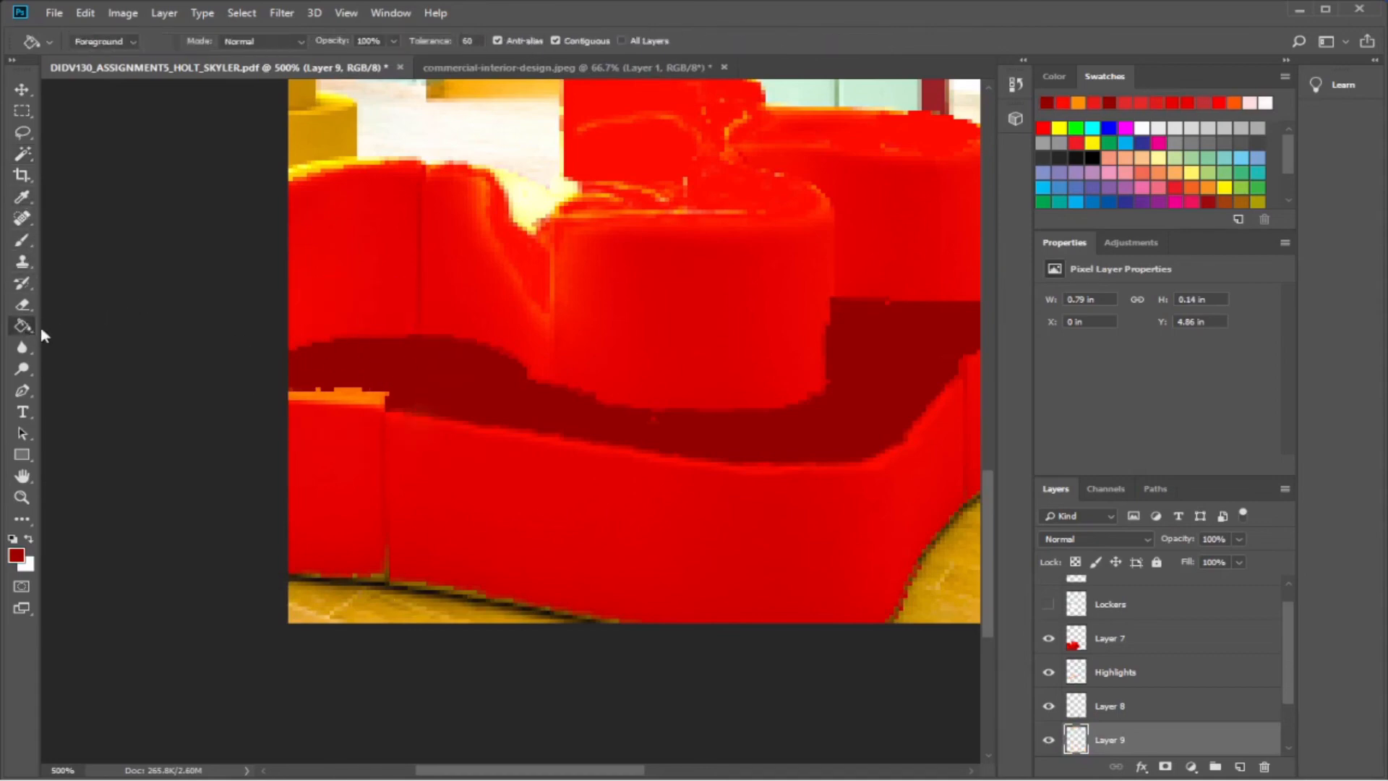
Try to fill the orange strip on the seat's front-left edge with dark red on Layer 9 and on layer 1, undoing each fill.
{"action": "left_click", "coordinate": [353, 402]}
{"action": "key", "text": "ctrl+z"}
{"action": "scroll", "coordinate": [604, 366], "scroll_direction": "up", "scroll_amount": 4}
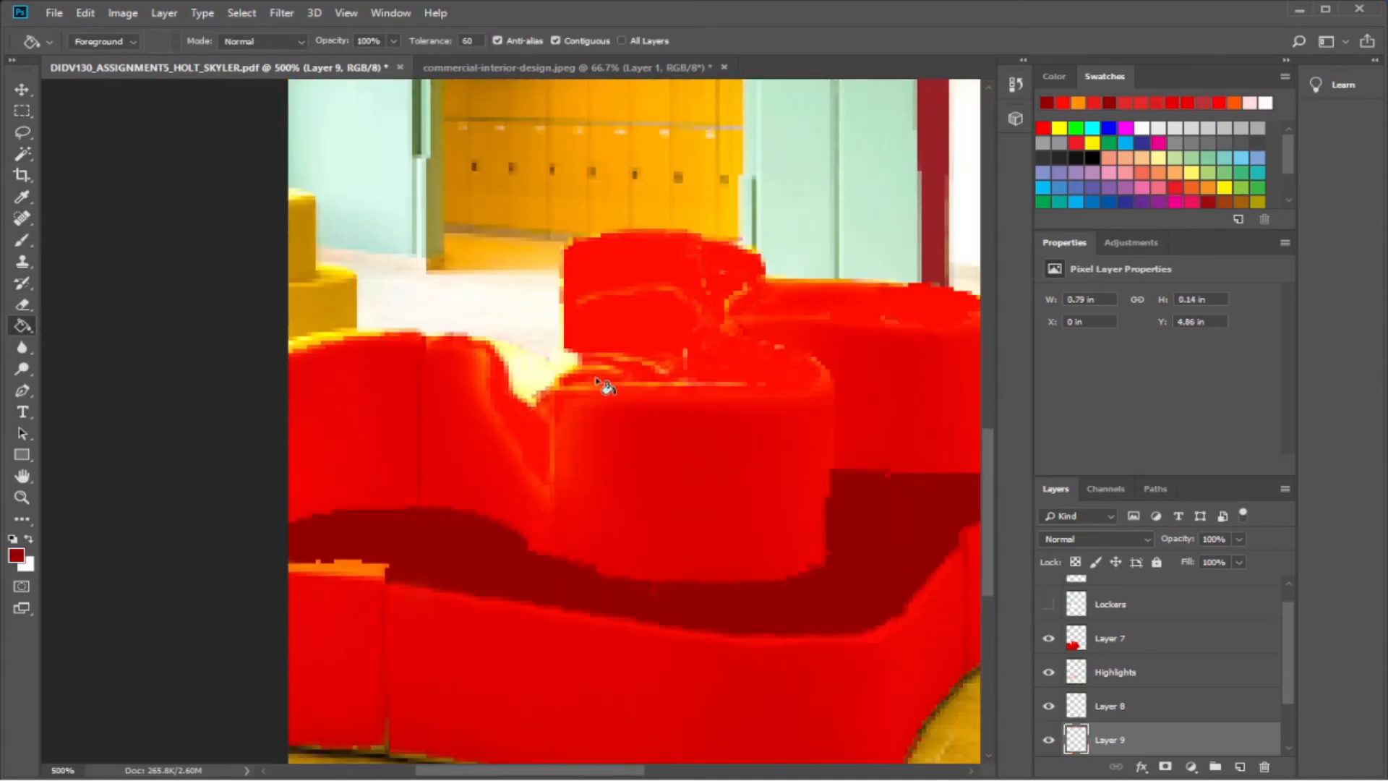
{"action": "scroll", "coordinate": [590, 463], "scroll_direction": "down", "scroll_amount": 2}
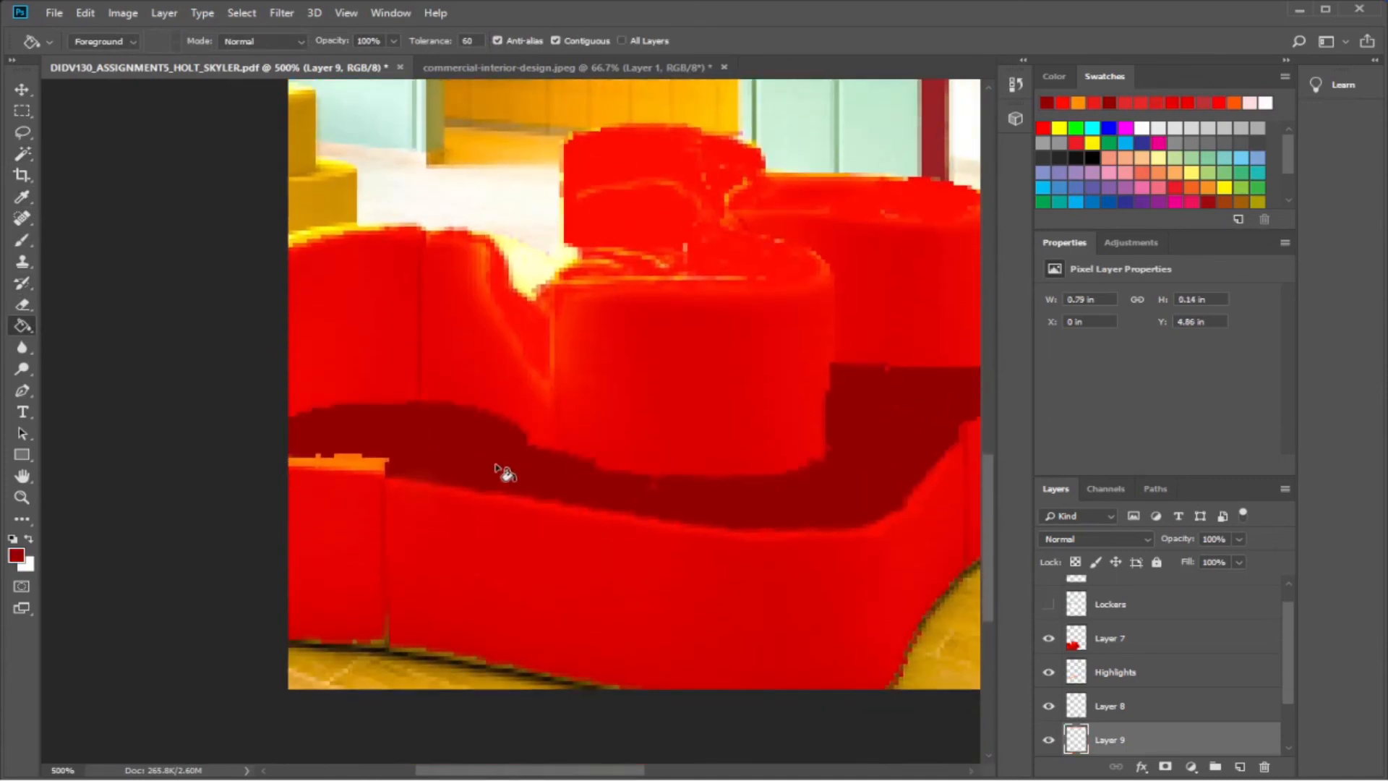
{"action": "scroll", "coordinate": [1195, 668], "scroll_direction": "down", "scroll_amount": 2}
{"action": "scroll", "coordinate": [1113, 651], "scroll_direction": "up", "scroll_amount": 1}
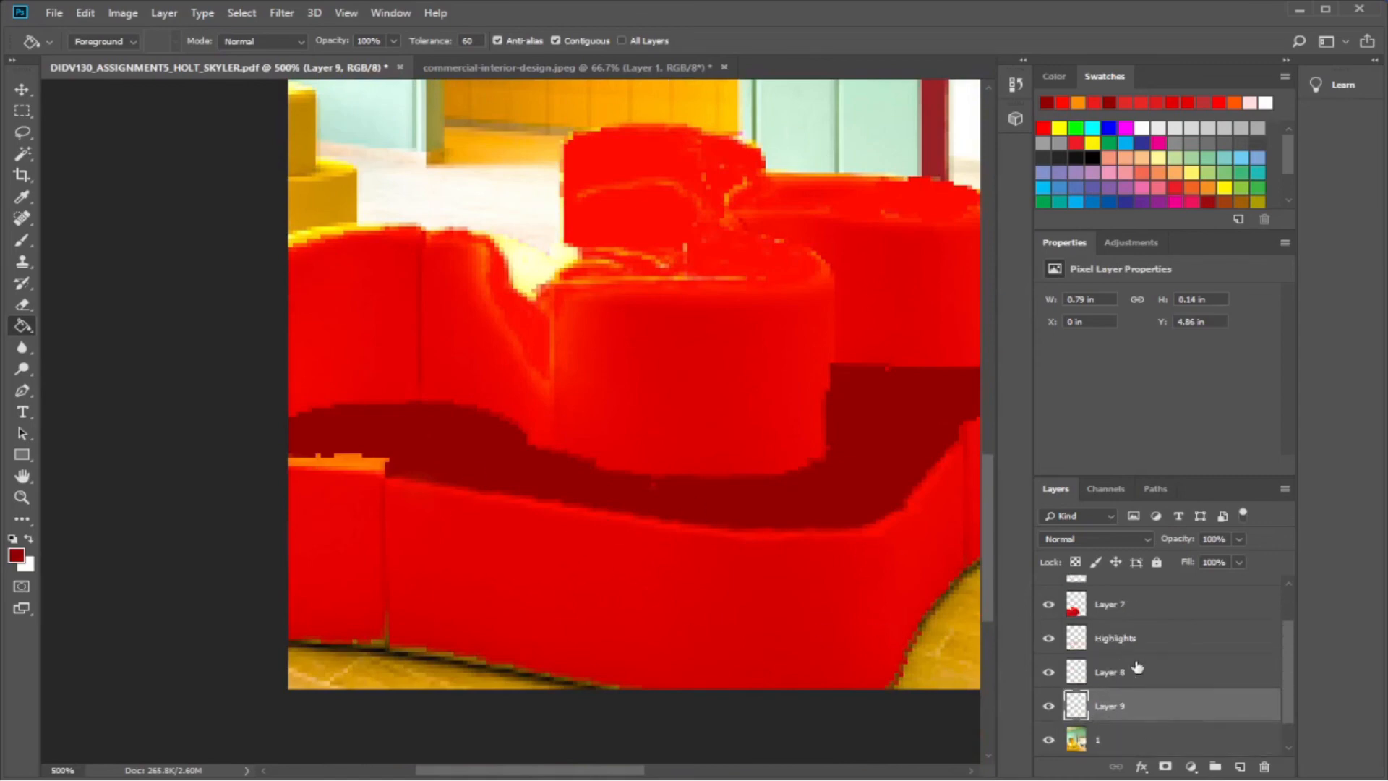
{"action": "scroll", "coordinate": [1136, 667], "scroll_direction": "down", "scroll_amount": 1}
{"action": "left_click", "coordinate": [1142, 710]}
{"action": "left_click", "coordinate": [347, 463]}
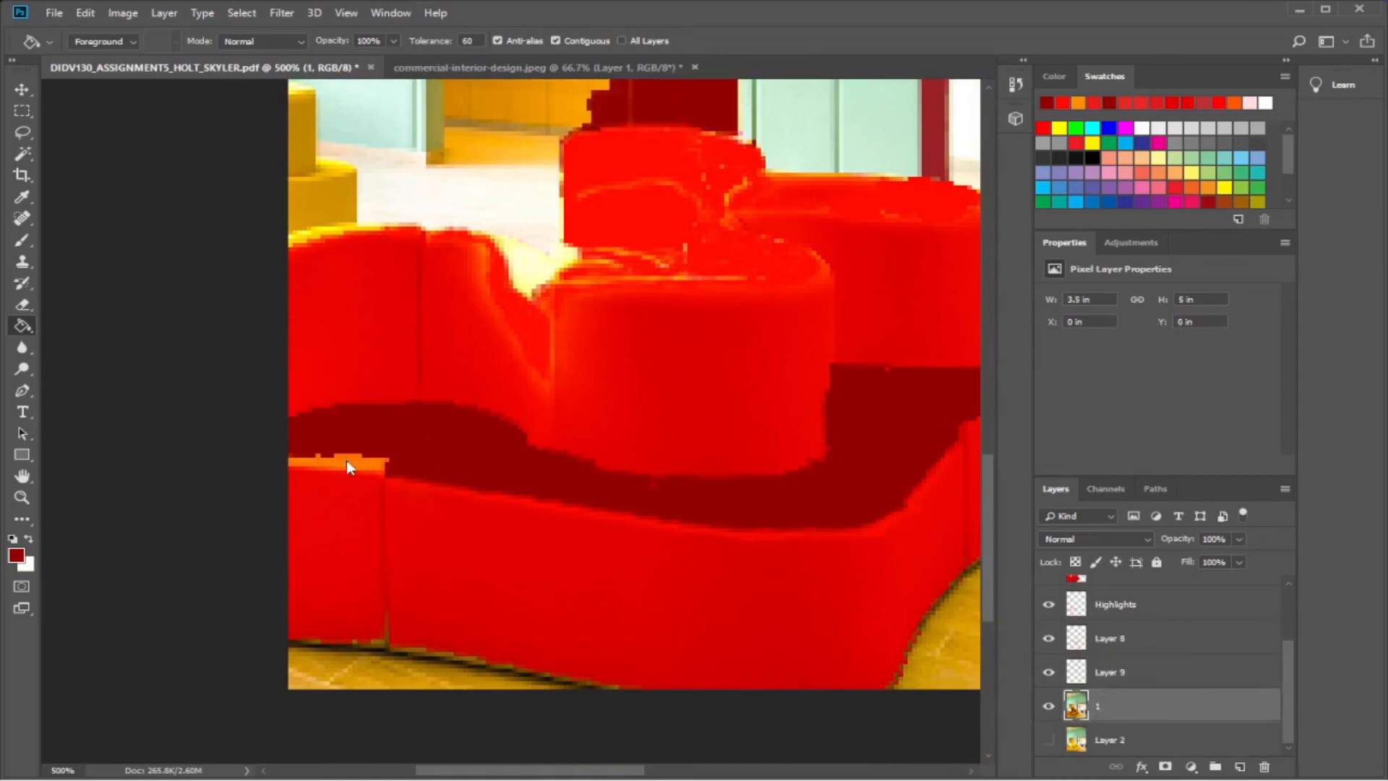
{"action": "key", "text": "ctrl+z"}
Toggle the visibility of Layer 7 and layer 1 to check which layer holds the orange strip on the seat.
{"action": "scroll", "coordinate": [1120, 654], "scroll_direction": "up", "scroll_amount": 3}
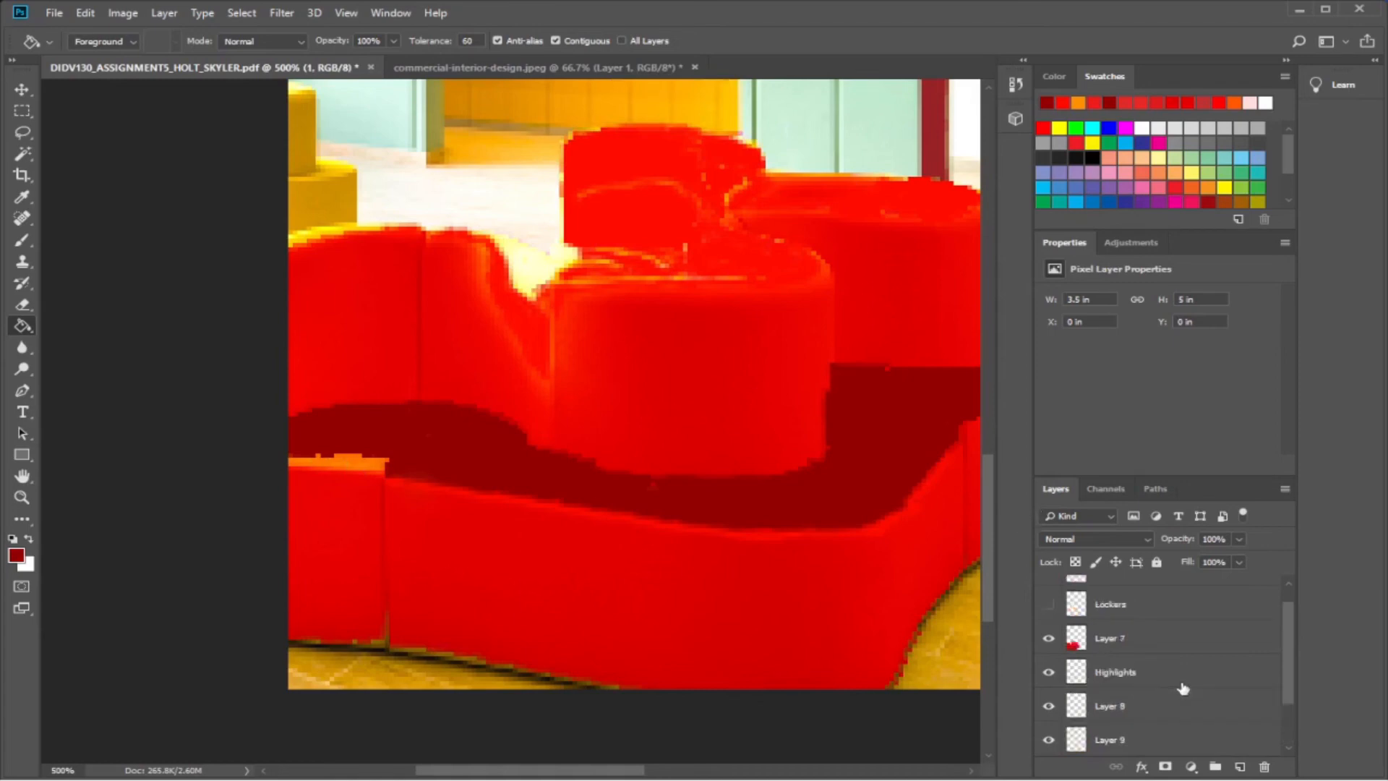
{"action": "left_click", "coordinate": [1049, 660]}
{"action": "left_click", "coordinate": [1049, 660]}
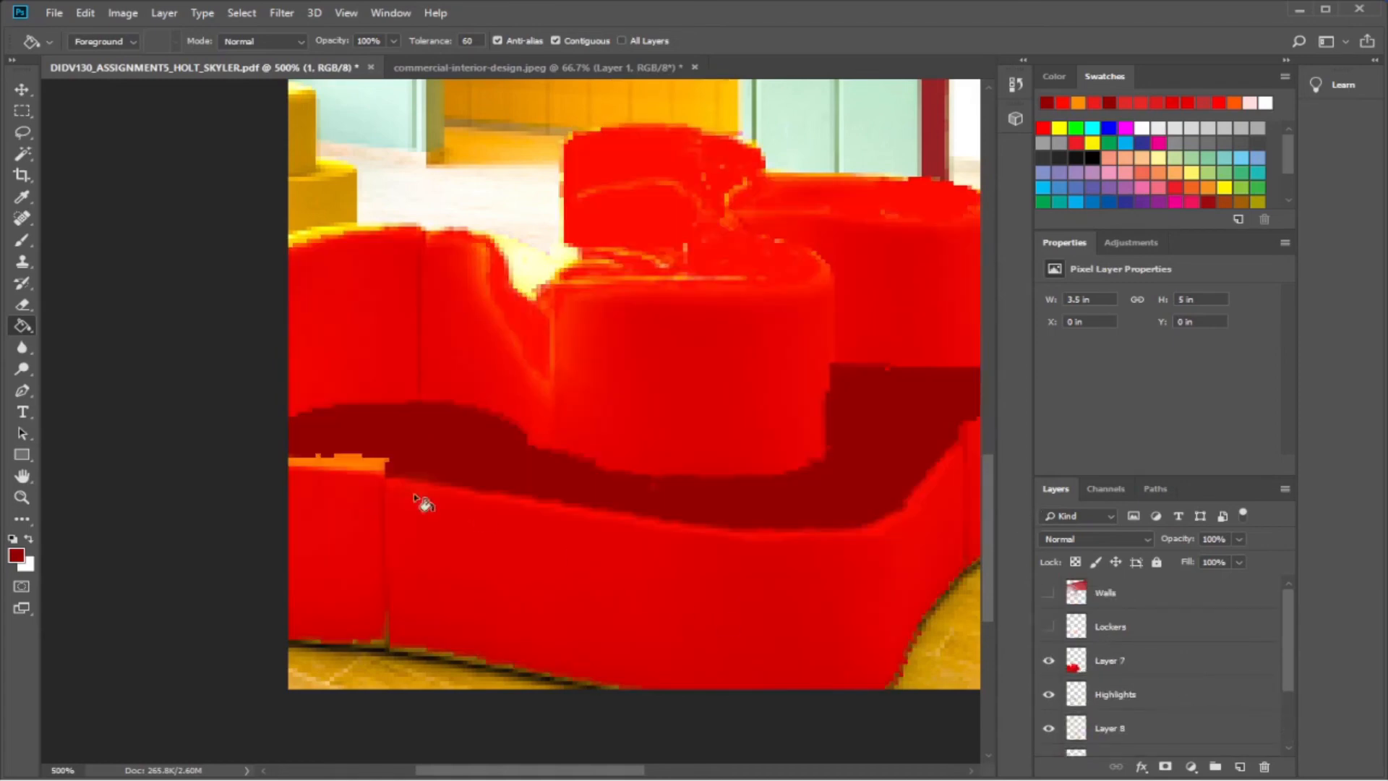
{"action": "left_click", "coordinate": [366, 463]}
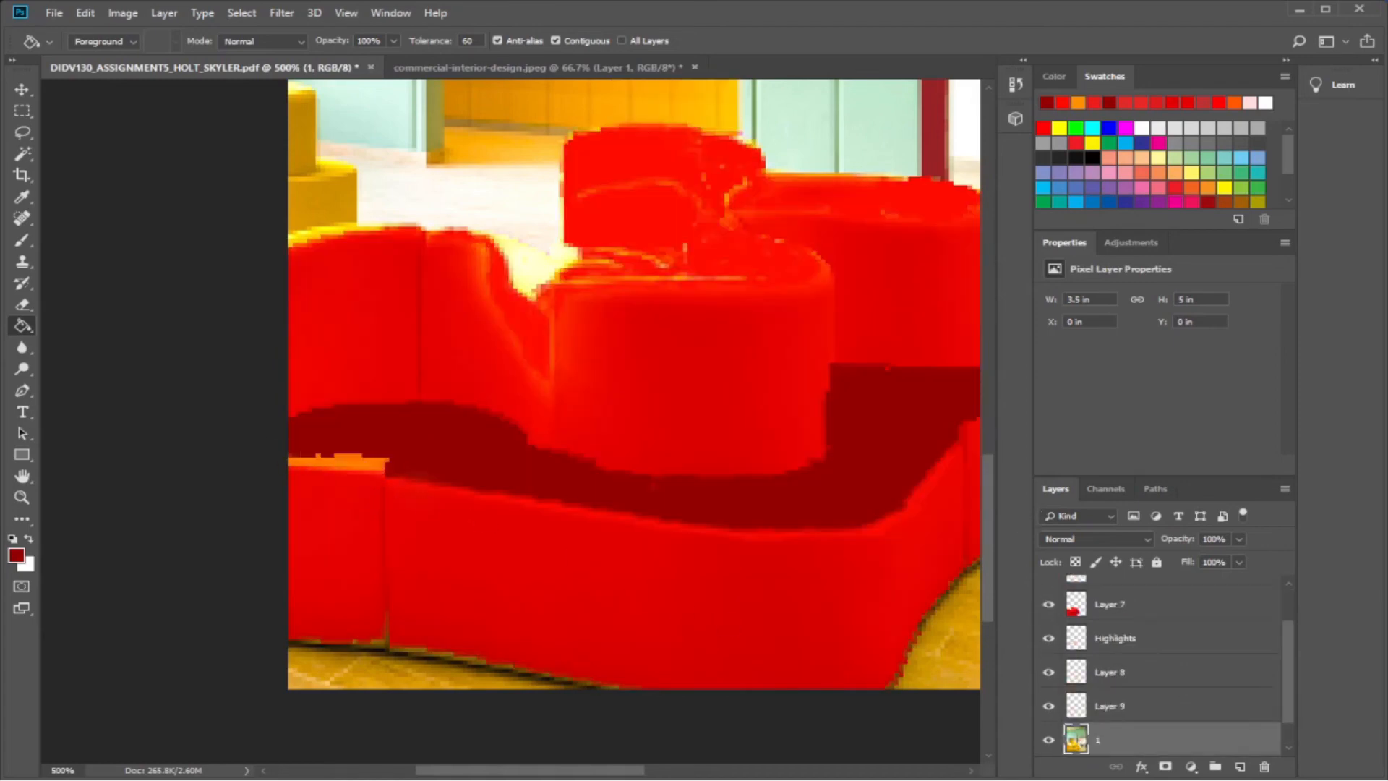
{"action": "scroll", "coordinate": [1121, 659], "scroll_direction": "up", "scroll_amount": 3}
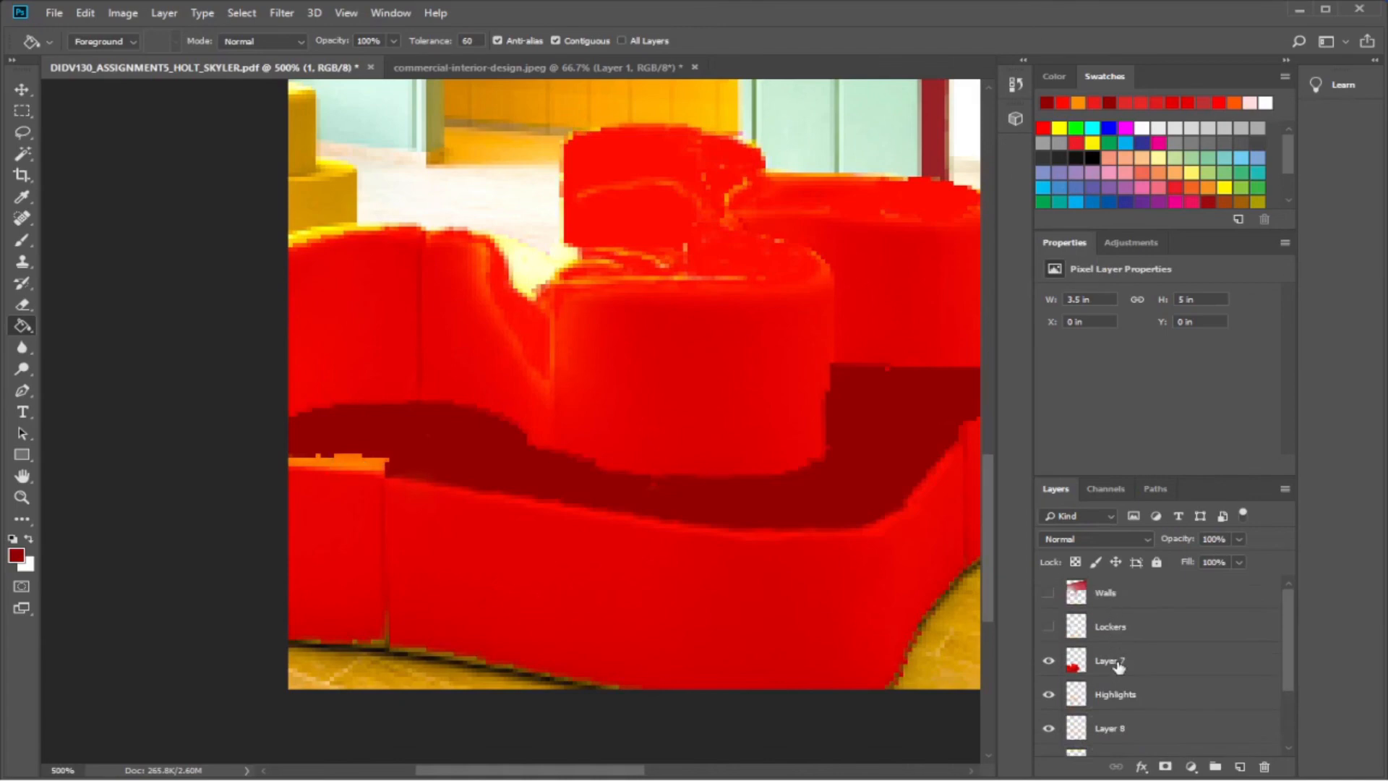
{"action": "scroll", "coordinate": [1115, 687], "scroll_direction": "down", "scroll_amount": 3}
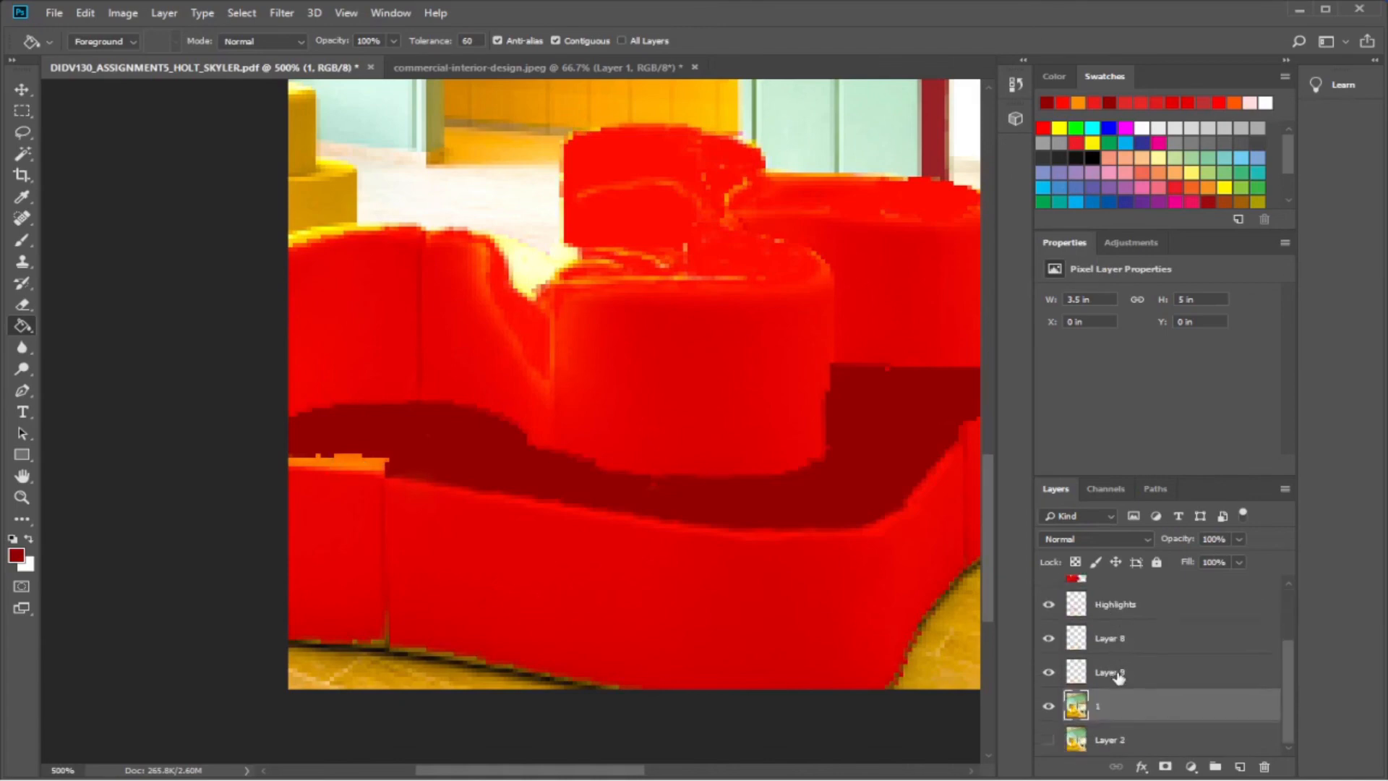
{"action": "left_click", "coordinate": [1049, 705]}
{"action": "left_click", "coordinate": [1049, 705]}
{"action": "scroll", "coordinate": [1193, 667], "scroll_direction": "up", "scroll_amount": 1}
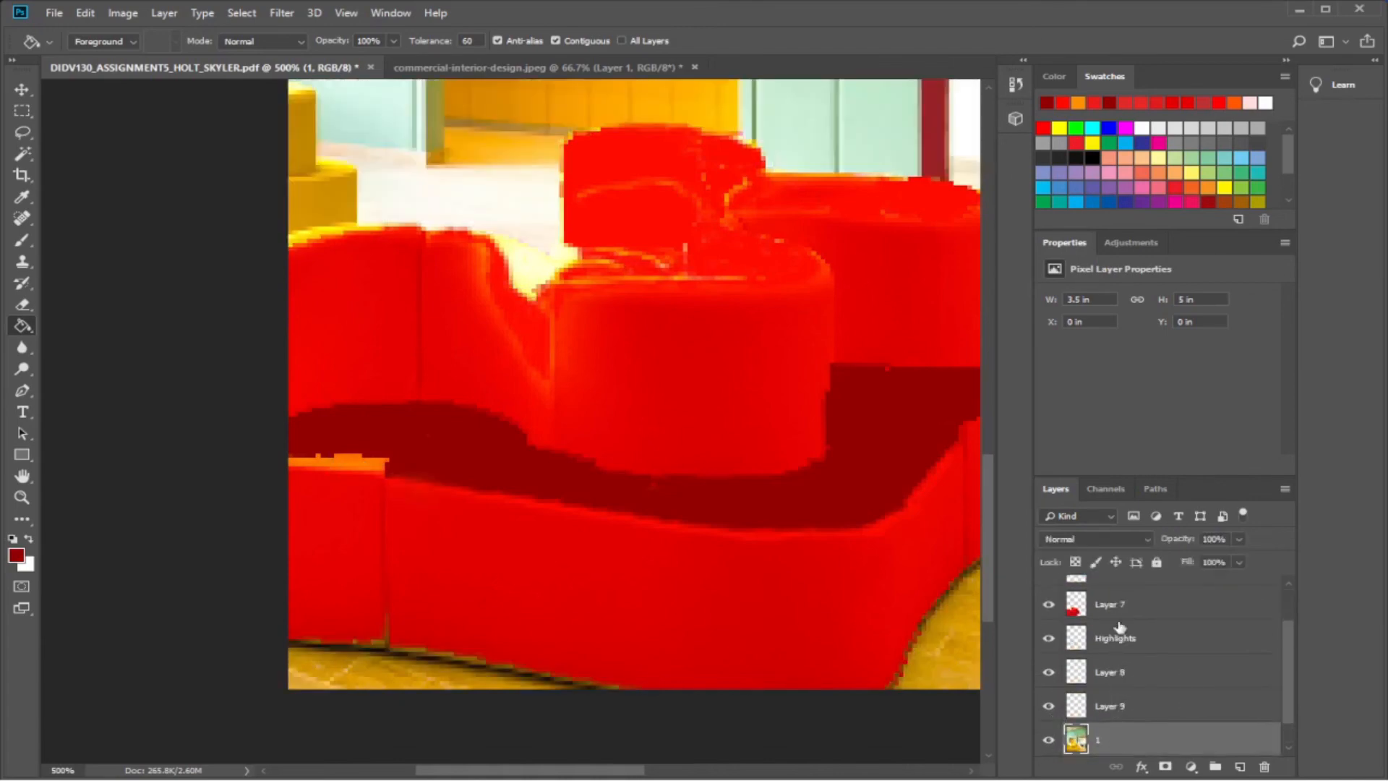
Make Layer 7 active and fill the orange strip on the seat's front-left edge with dark red.
{"action": "left_click", "coordinate": [1127, 604]}
{"action": "left_click", "coordinate": [1050, 604]}
{"action": "left_click", "coordinate": [1049, 604]}
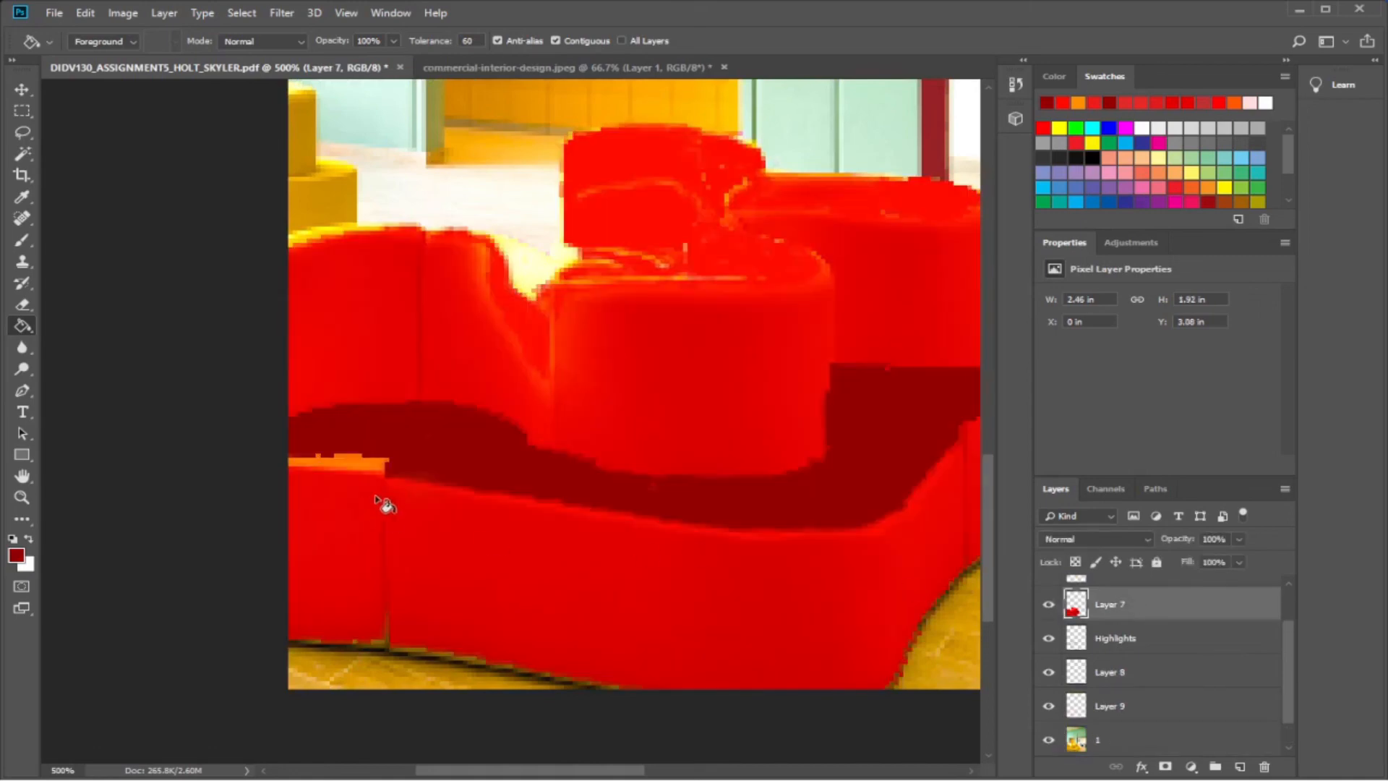
{"action": "scroll", "coordinate": [728, 508], "scroll_direction": "down", "scroll_amount": 1}
{"action": "scroll", "coordinate": [729, 508], "scroll_direction": "up", "scroll_amount": 2}
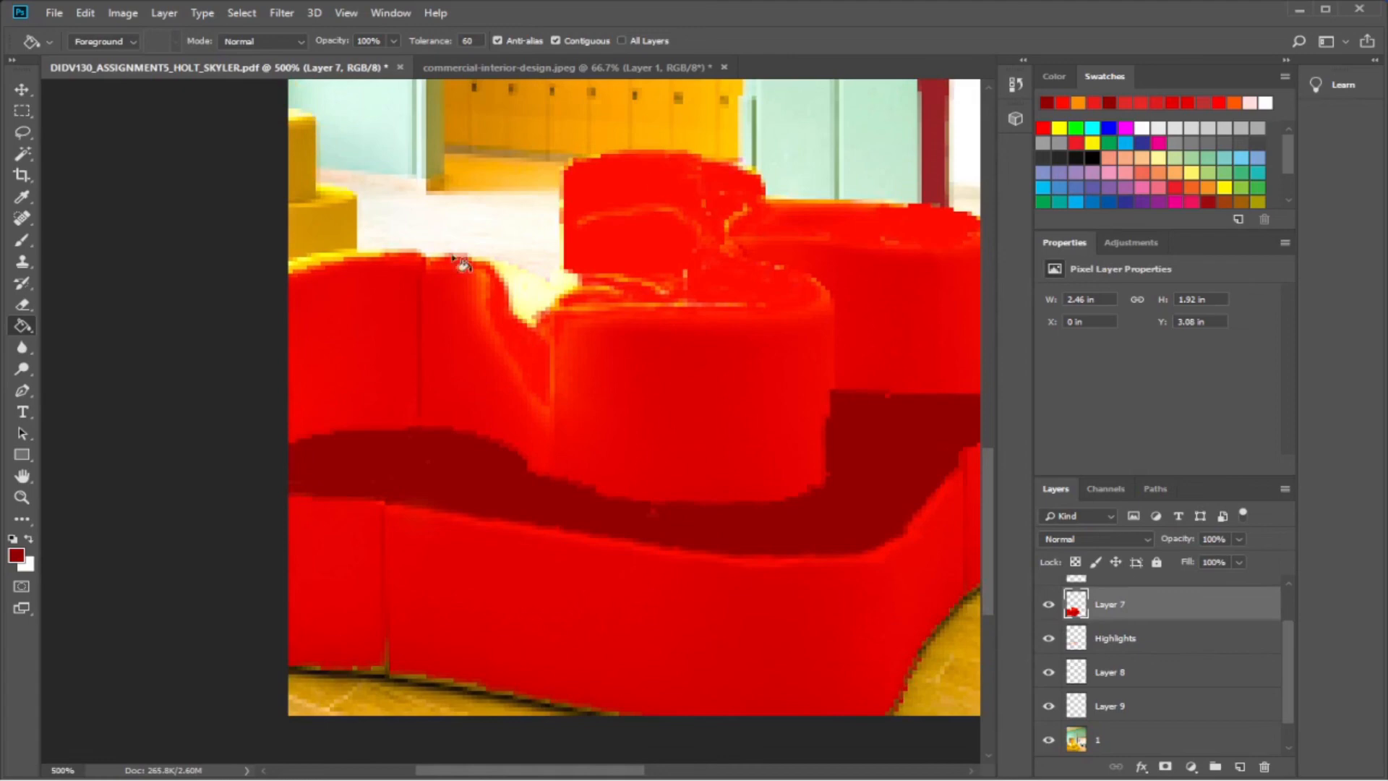
Brush bright red along the seat's lower edge on Layer 7, from the front-left section to the curved base on the right.
{"action": "left_click", "coordinate": [23, 240]}
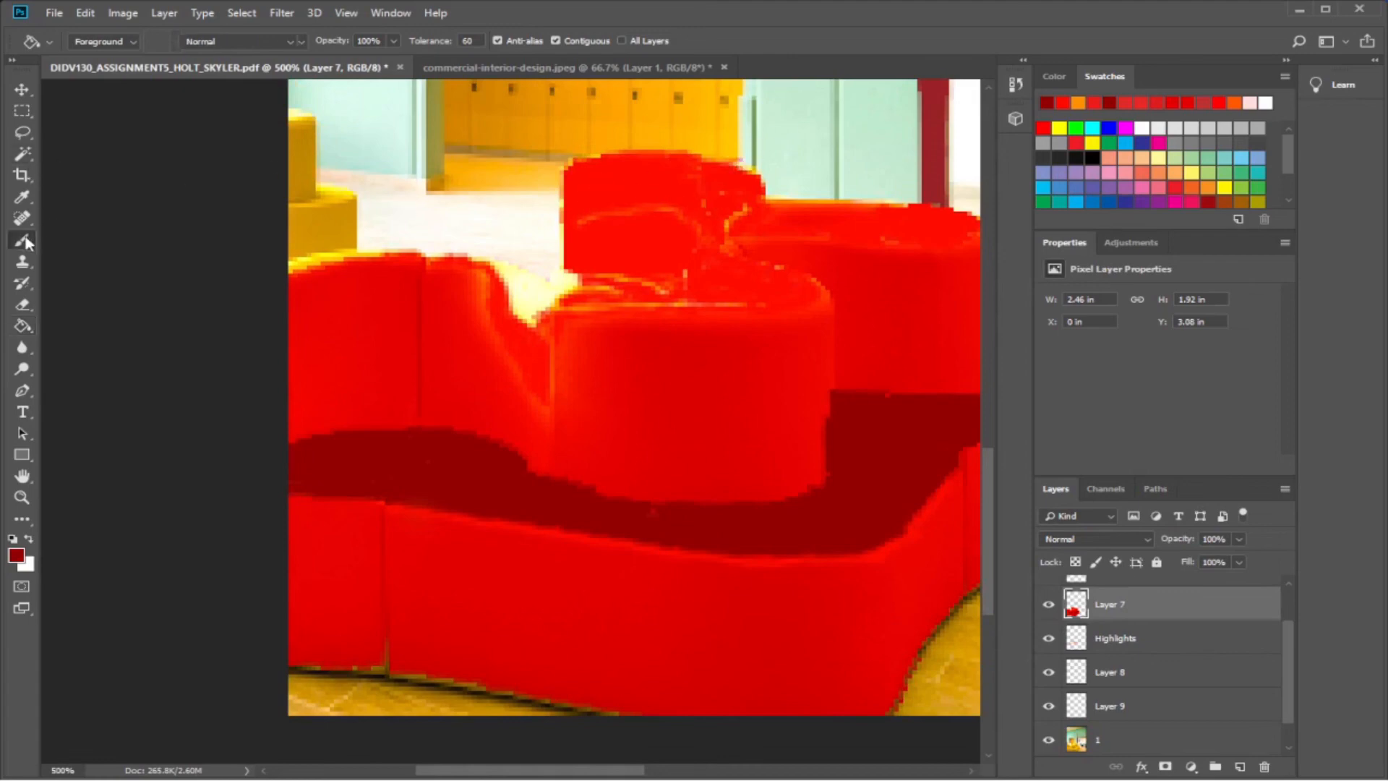
{"action": "left_click", "coordinate": [1060, 102]}
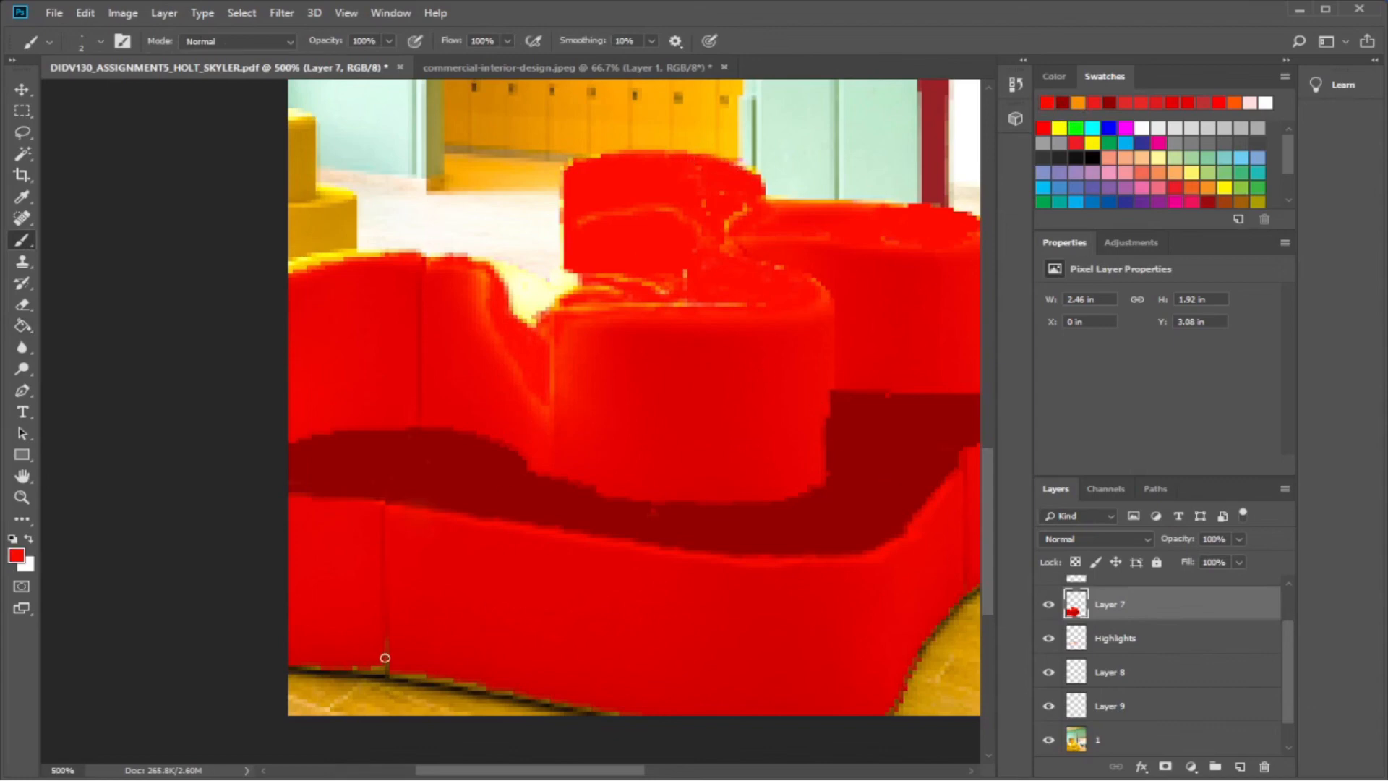
{"action": "left_click_drag", "start_coordinate": [381, 668], "coordinate": [389, 672]}
{"action": "mouse_move", "coordinate": [296, 683]}
{"action": "left_mouse_down"}
{"action": "mouse_move", "coordinate": [304, 662]}
{"action": "mouse_move", "coordinate": [338, 669]}
{"action": "left_mouse_up"}
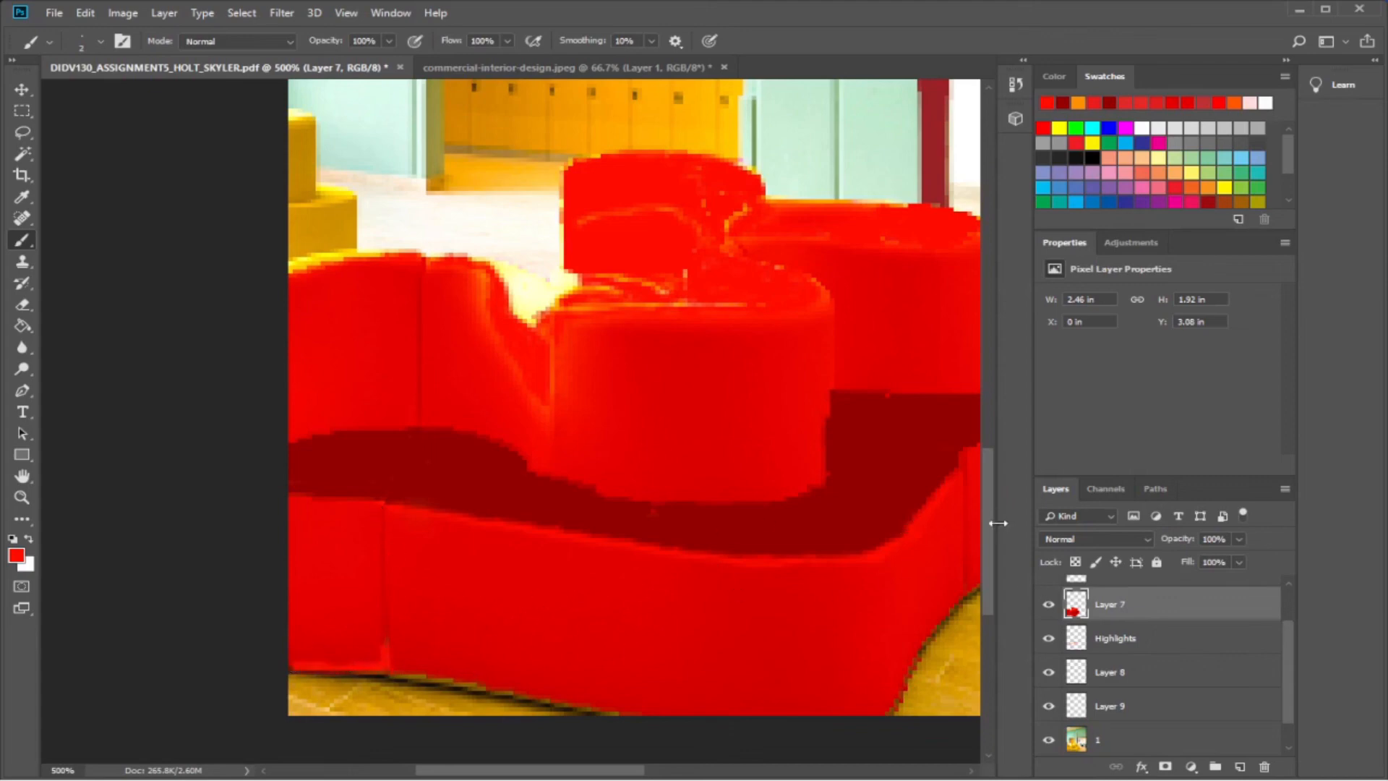
{"action": "scroll", "coordinate": [995, 549], "scroll_direction": "down", "scroll_amount": 3}
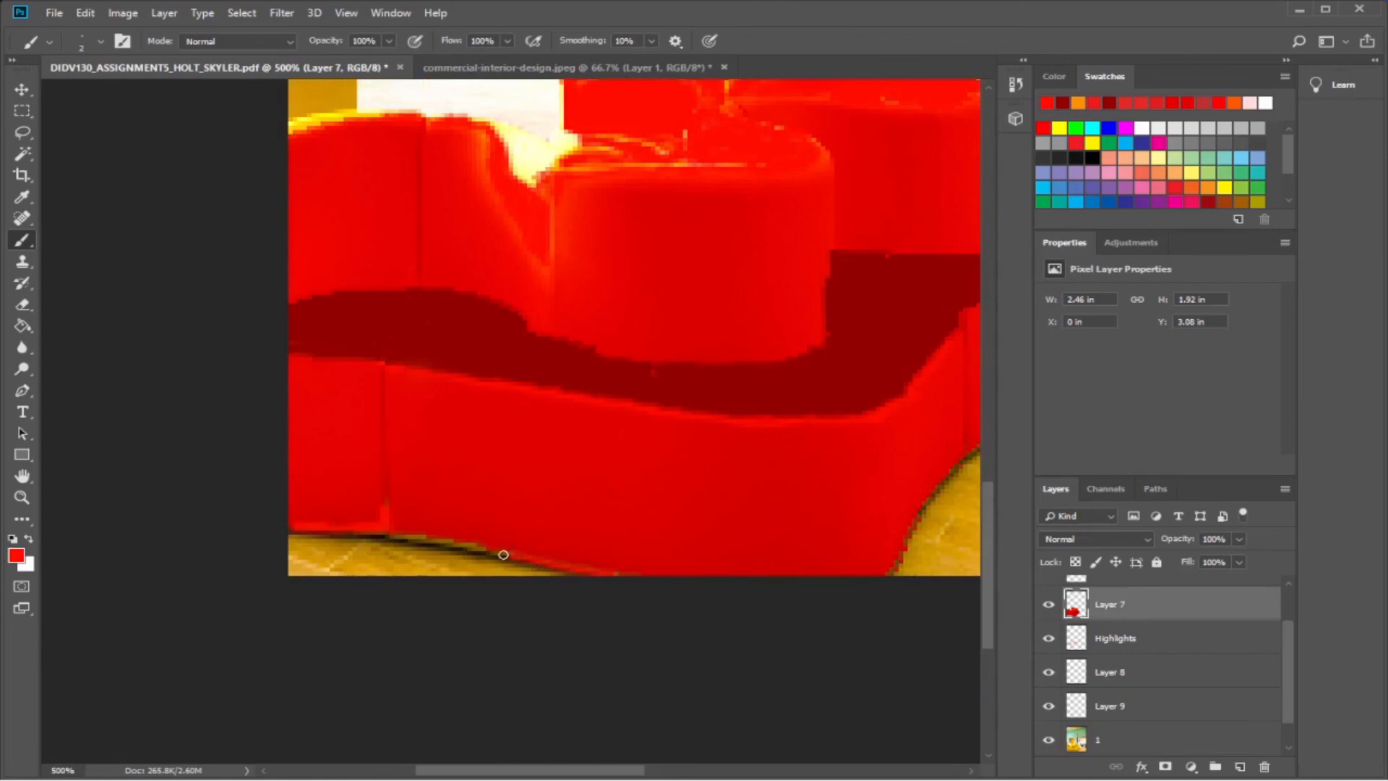
{"action": "left_click_drag", "start_coordinate": [503, 554], "coordinate": [384, 533]}
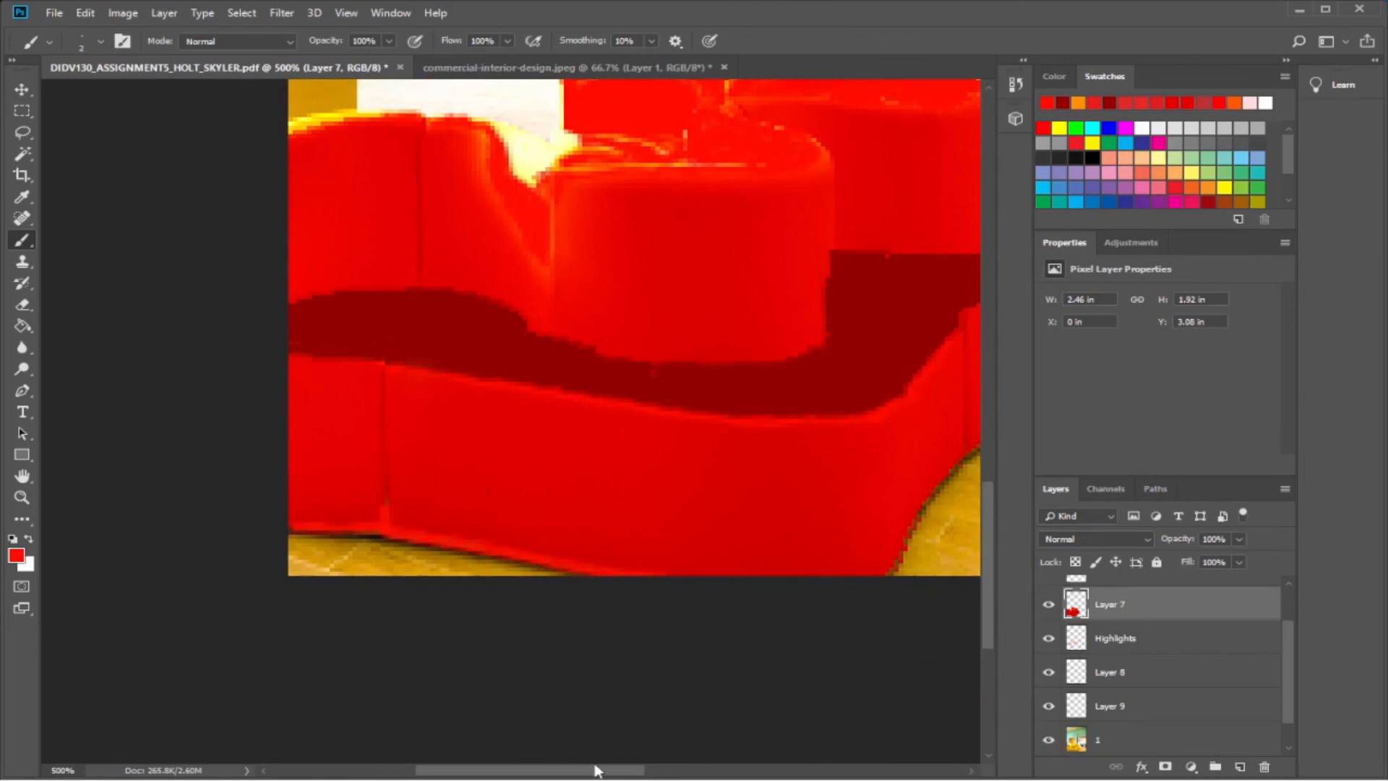
{"action": "left_click_drag", "start_coordinate": [597, 770], "coordinate": [708, 752]}
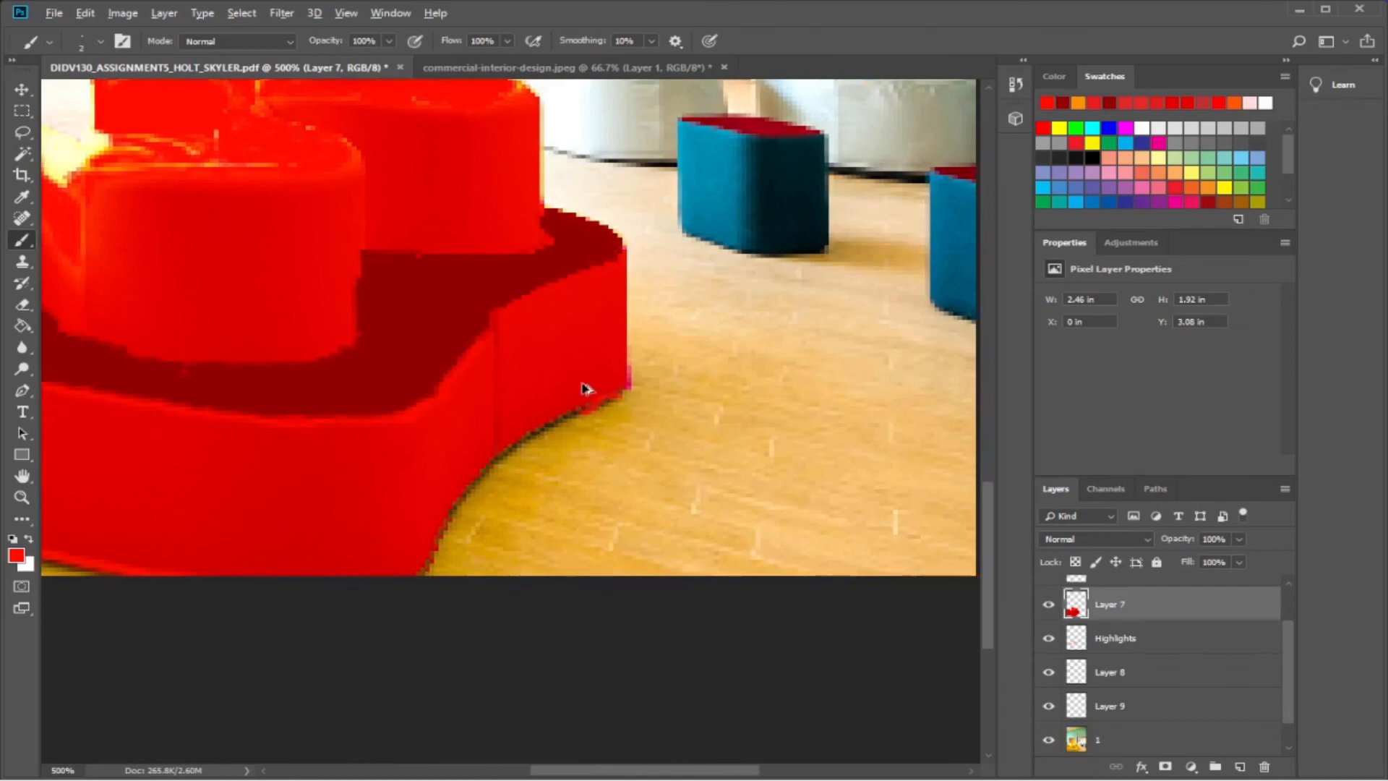
{"action": "mouse_move", "coordinate": [617, 399]}
{"action": "left_mouse_down"}
{"action": "mouse_move", "coordinate": [529, 432]}
{"action": "mouse_move", "coordinate": [462, 491]}
{"action": "left_mouse_up"}
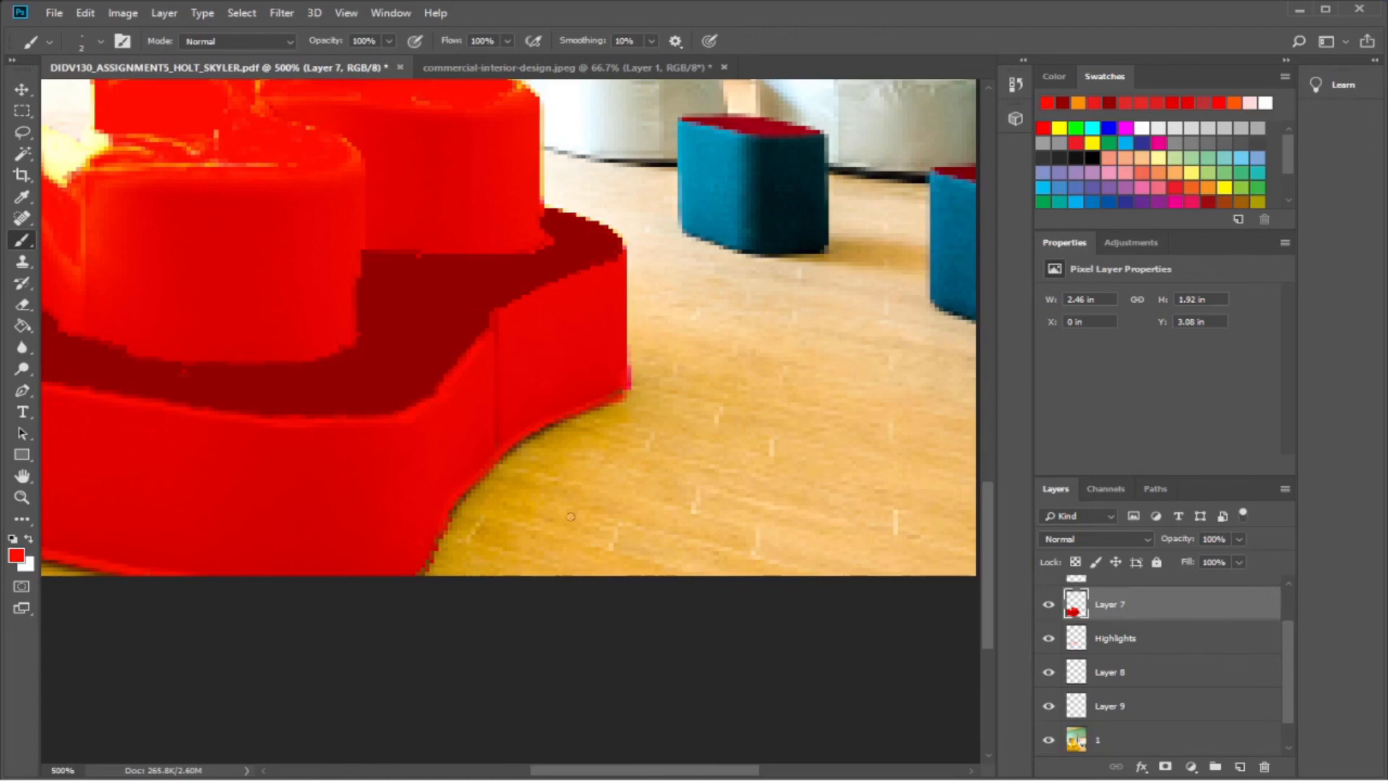
Toggle layer 1 off and on, then hide Layer 7 to examine the sofa's painted areas against the layers beneath.
{"action": "left_click_drag", "start_coordinate": [686, 771], "coordinate": [586, 771]}
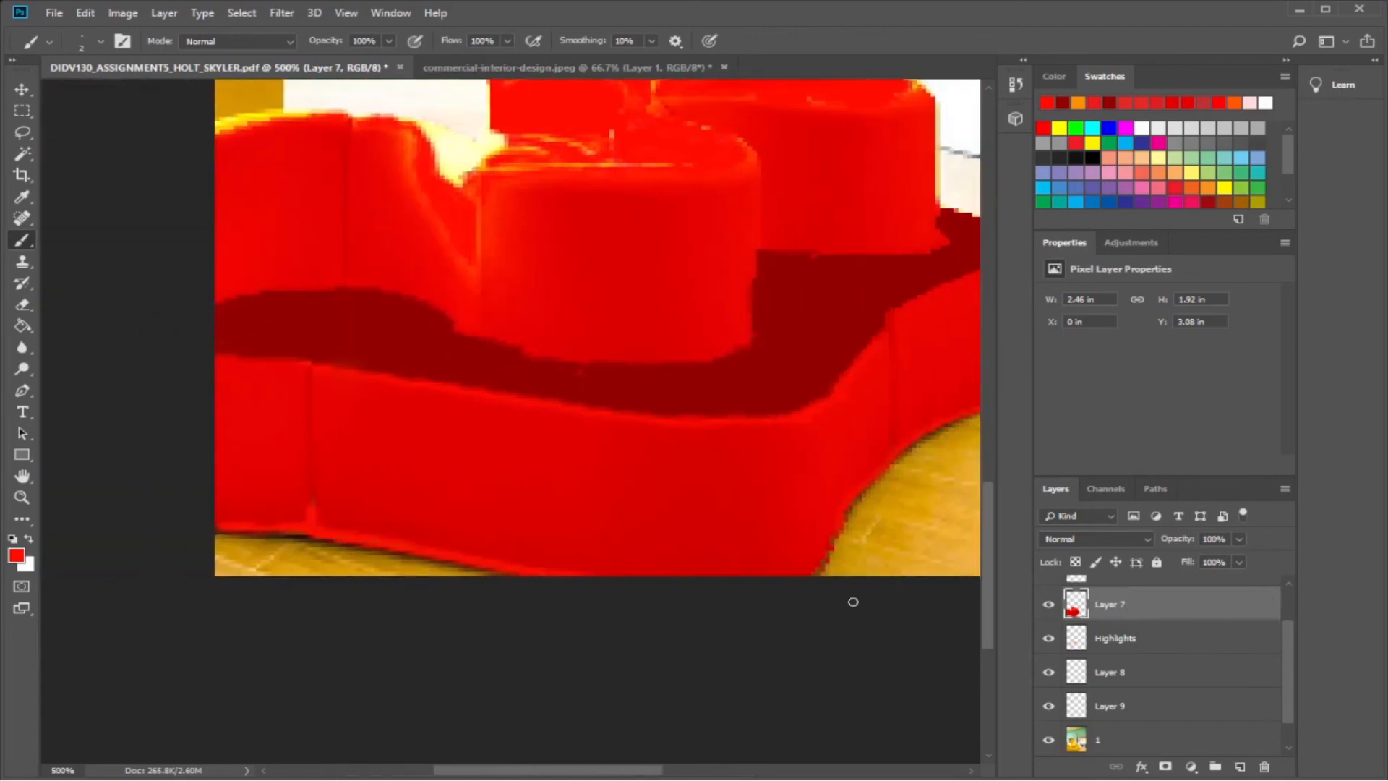
{"action": "scroll", "coordinate": [1146, 641], "scroll_direction": "down", "scroll_amount": 1}
{"action": "scroll", "coordinate": [1084, 704], "scroll_direction": "up", "scroll_amount": 1}
{"action": "scroll", "coordinate": [1093, 725], "scroll_direction": "down", "scroll_amount": 1}
{"action": "scroll", "coordinate": [1094, 724], "scroll_direction": "down", "scroll_amount": 1}
{"action": "left_click", "coordinate": [1049, 706]}
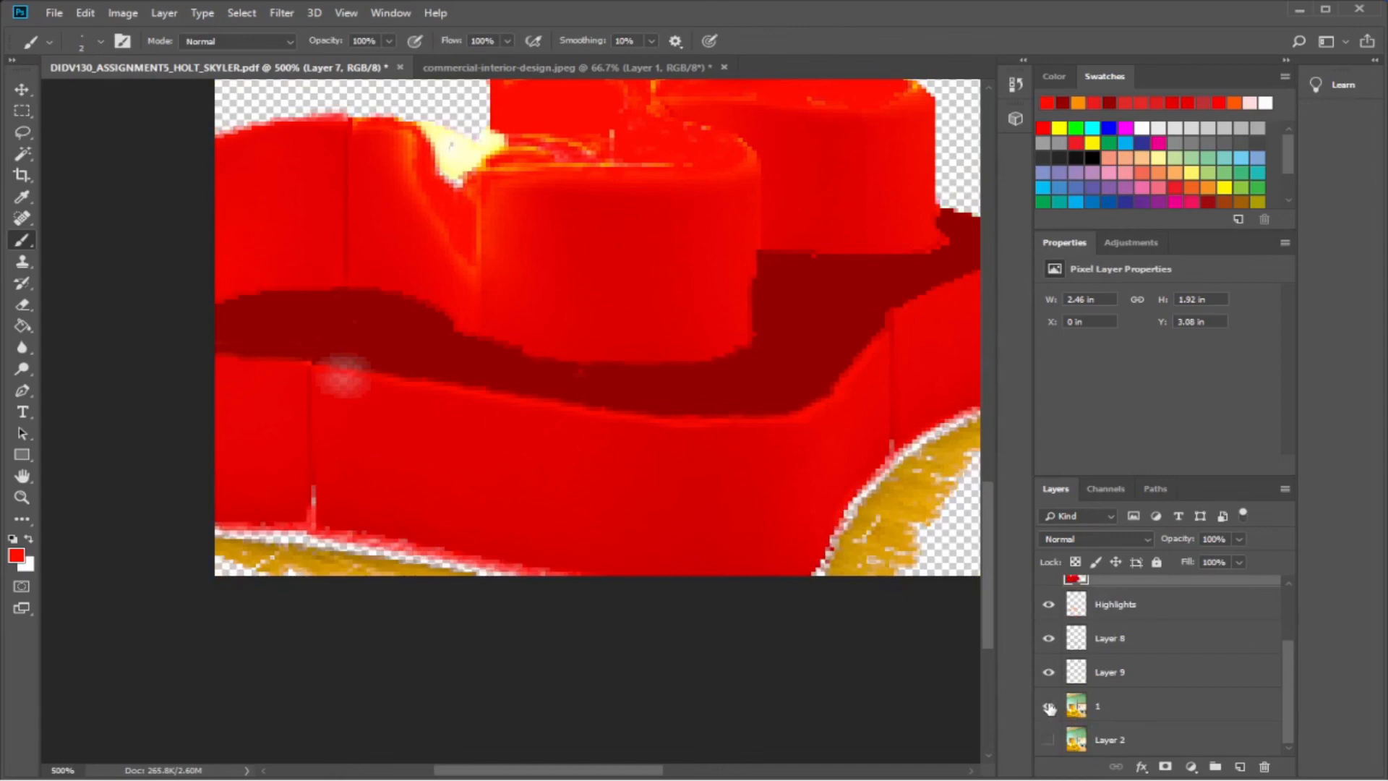
{"action": "left_click", "coordinate": [1049, 706]}
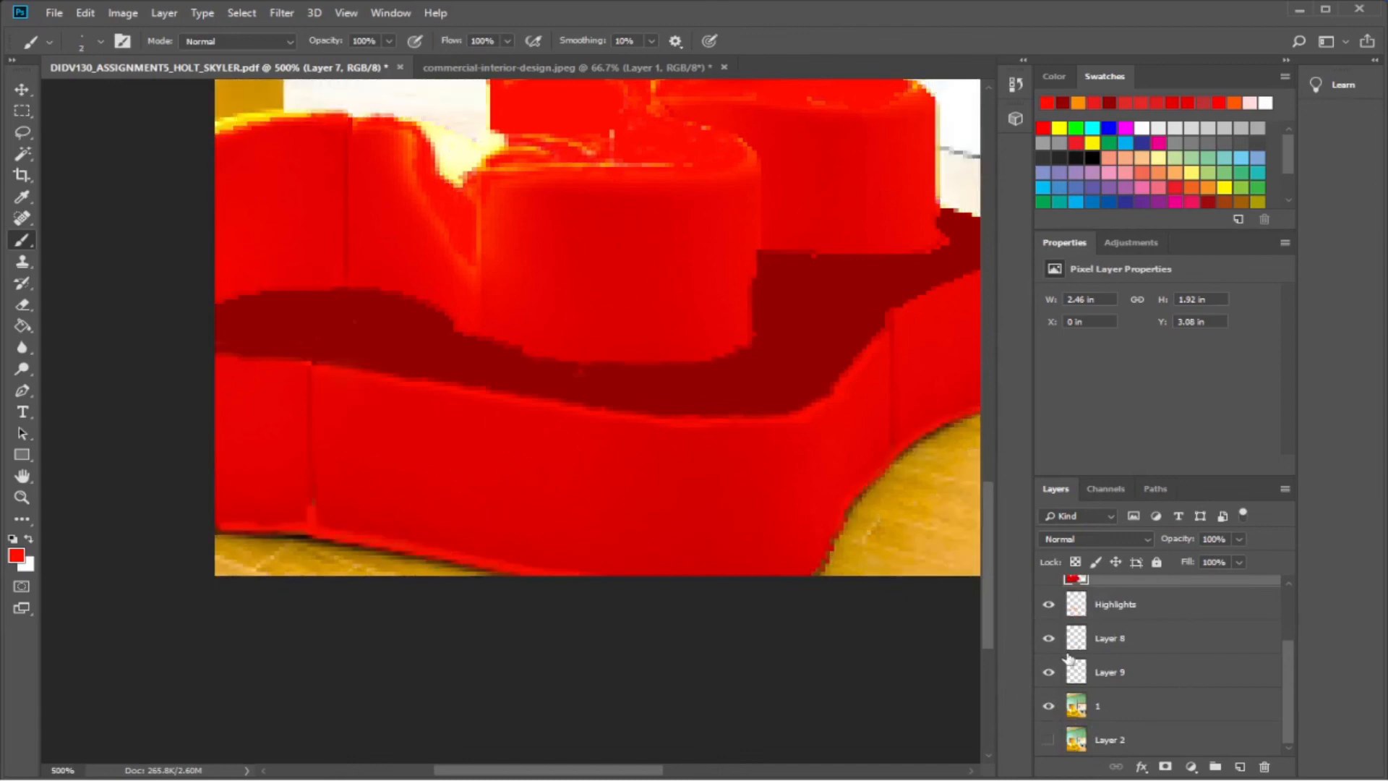
{"action": "scroll", "coordinate": [1068, 659], "scroll_direction": "up", "scroll_amount": 1}
{"action": "left_click", "coordinate": [1049, 605]}
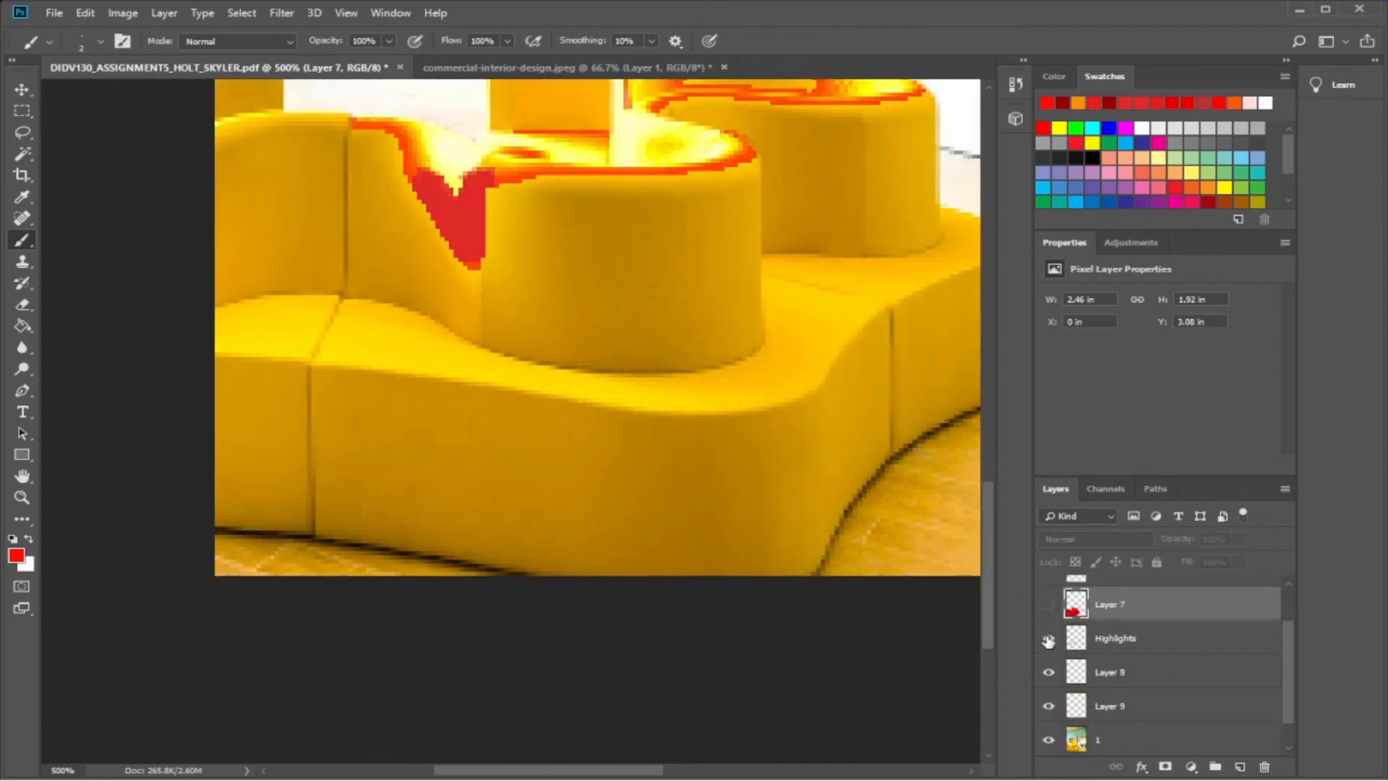
{"action": "scroll", "coordinate": [785, 482], "scroll_direction": "up", "scroll_amount": 2}
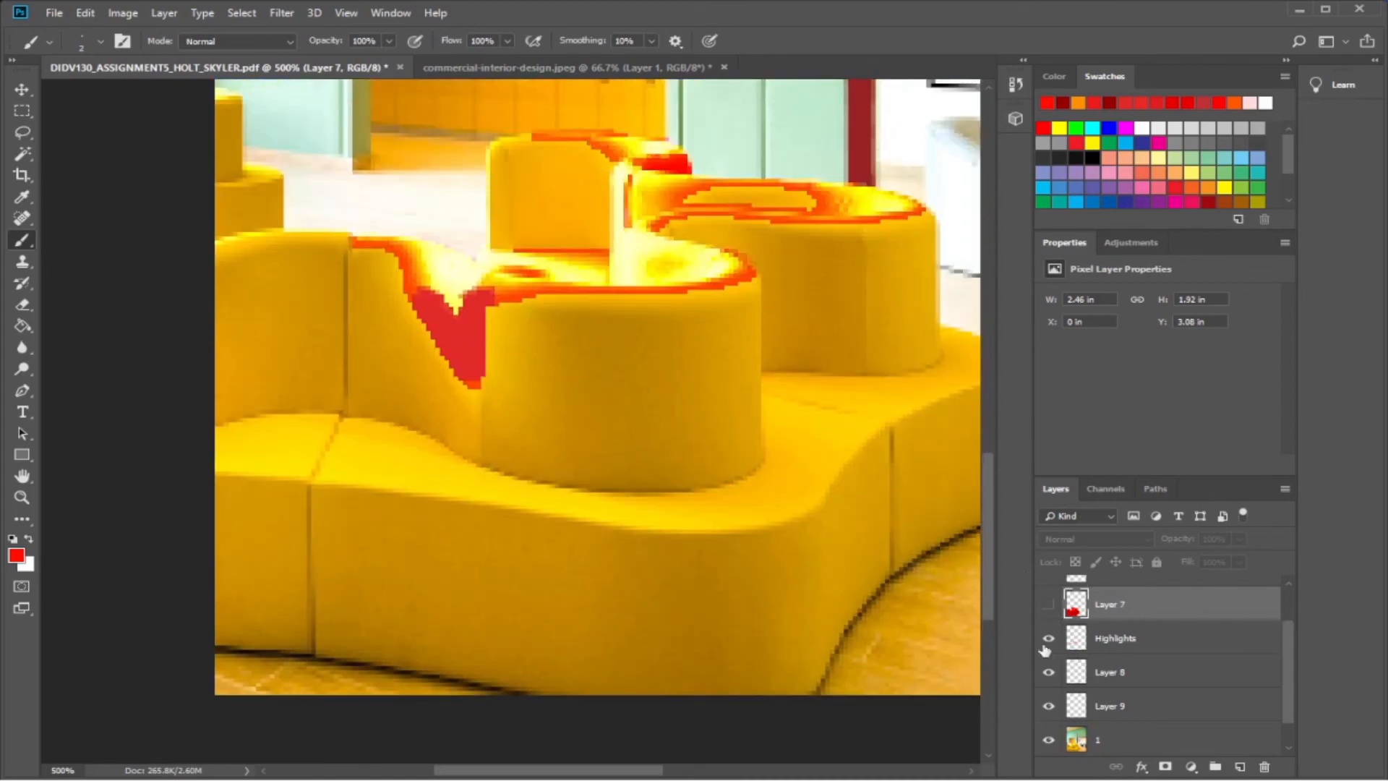
{"action": "scroll", "coordinate": [1043, 648], "scroll_direction": "up", "scroll_amount": 1}
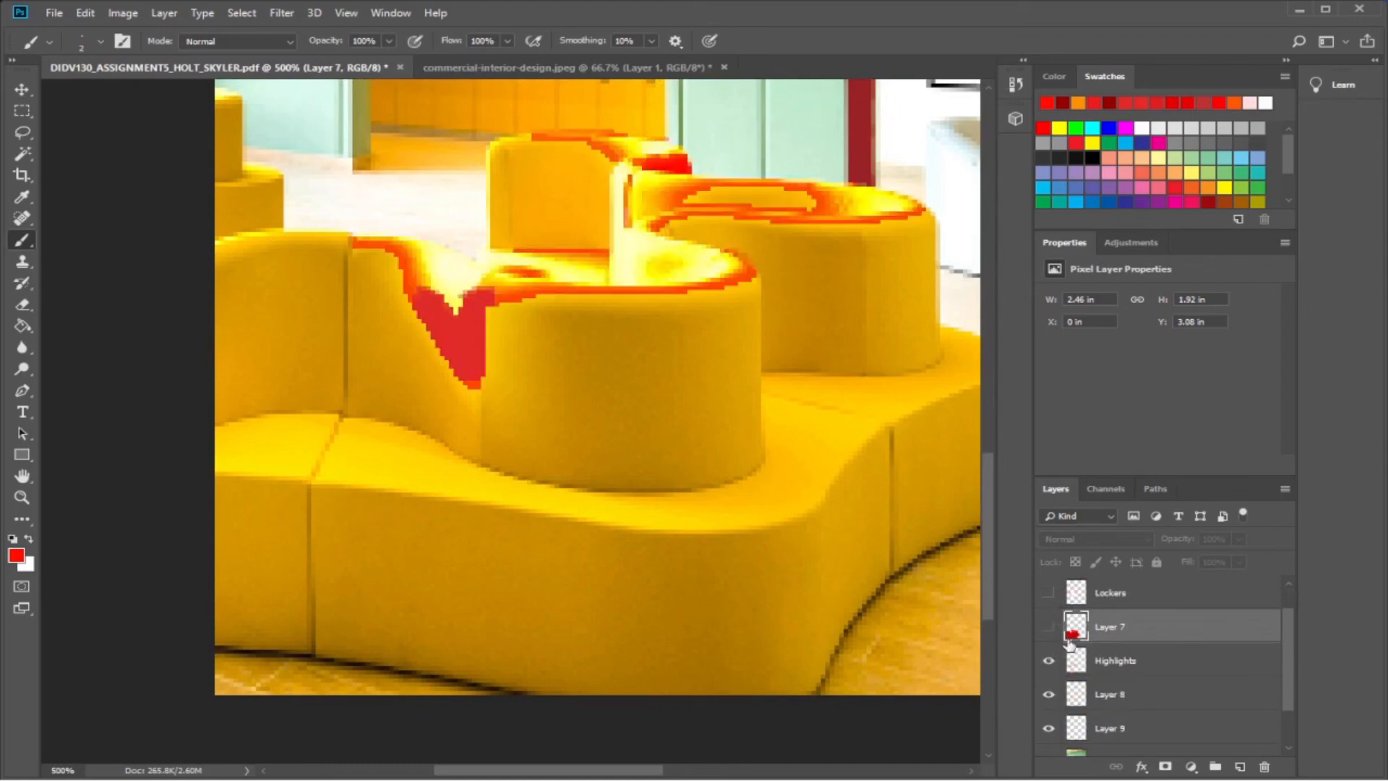
Fill the orange highlight strips along the front backrest's top edge with bright red on the Highlights layer, and briefly toggle Layer 7 to compare.
{"action": "left_click", "coordinate": [1102, 661]}
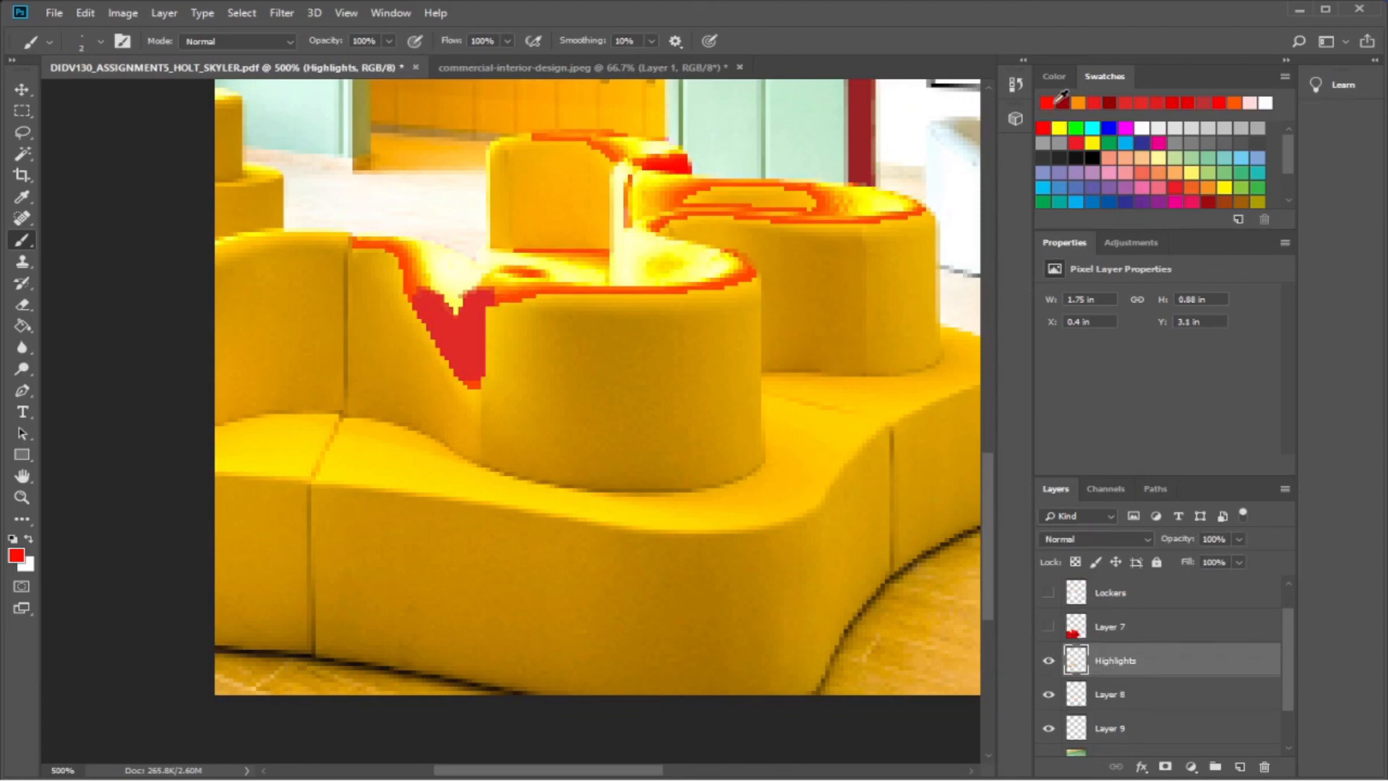
{"action": "left_click", "coordinate": [23, 325]}
{"action": "left_click", "coordinate": [477, 302]}
{"action": "left_click", "coordinate": [539, 293]}
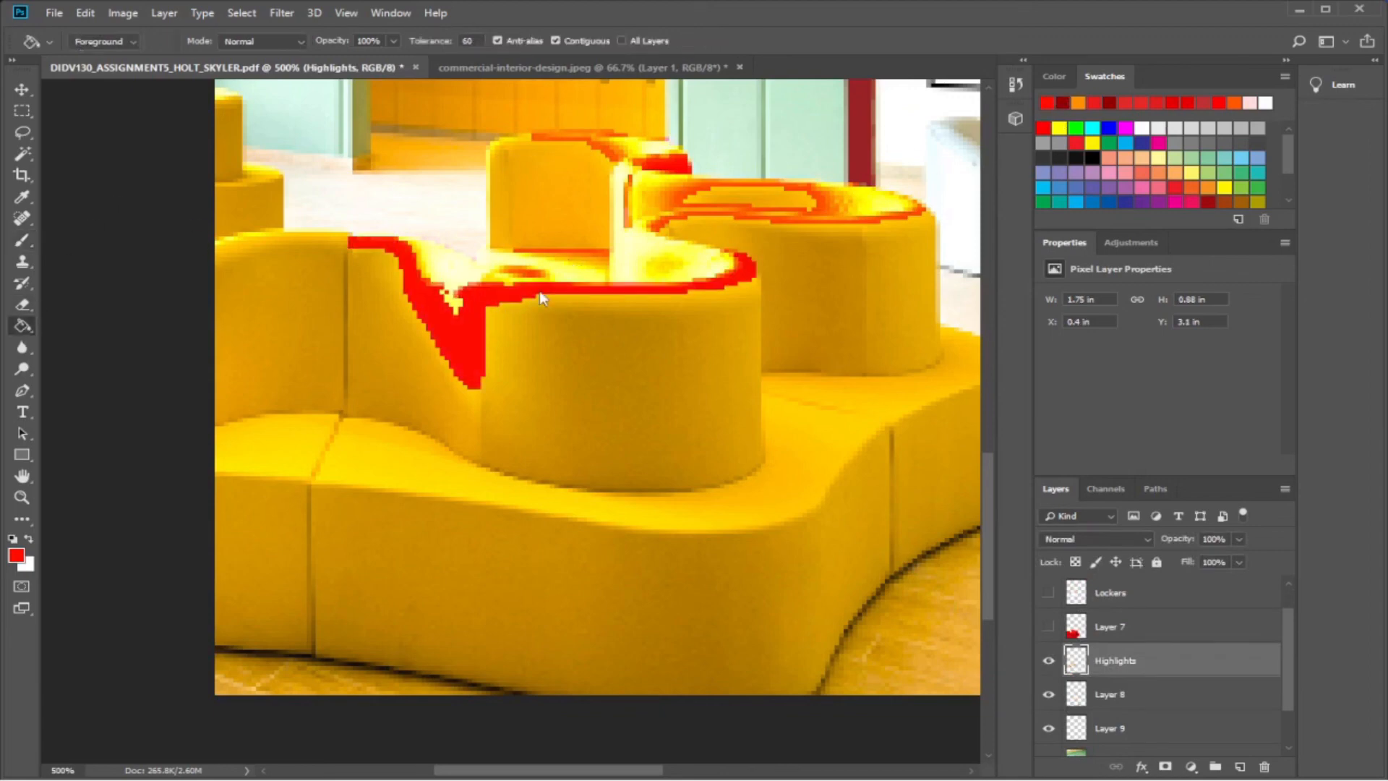
{"action": "left_click", "coordinate": [1047, 629]}
{"action": "left_click", "coordinate": [1047, 629]}
{"action": "scroll", "coordinate": [850, 447], "scroll_direction": "down", "scroll_amount": 1}
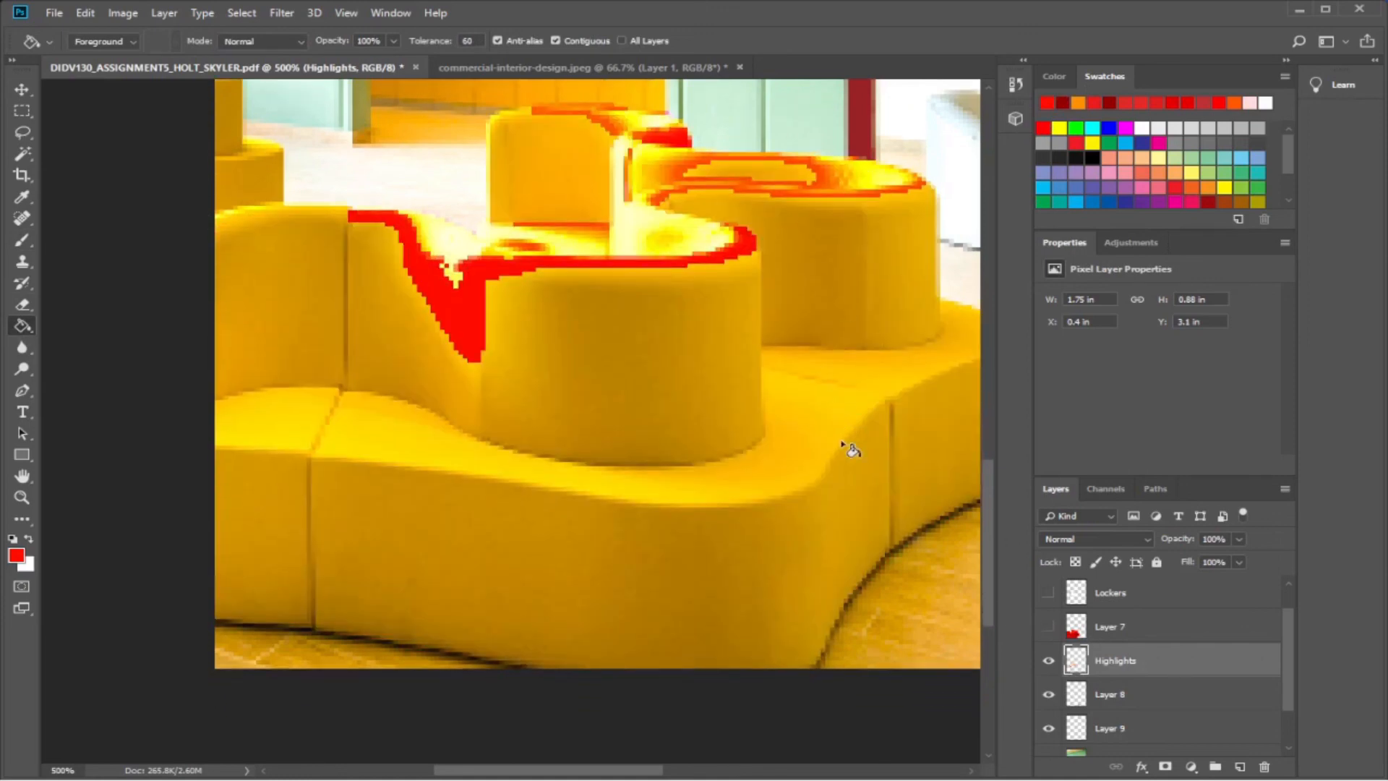
Hide the Highlights layer and layer 1, and merge Layer 8 and Layer 9 into one layer.
{"action": "left_click", "coordinate": [1049, 660]}
{"action": "scroll", "coordinate": [1156, 748], "scroll_direction": "down", "scroll_amount": 1}
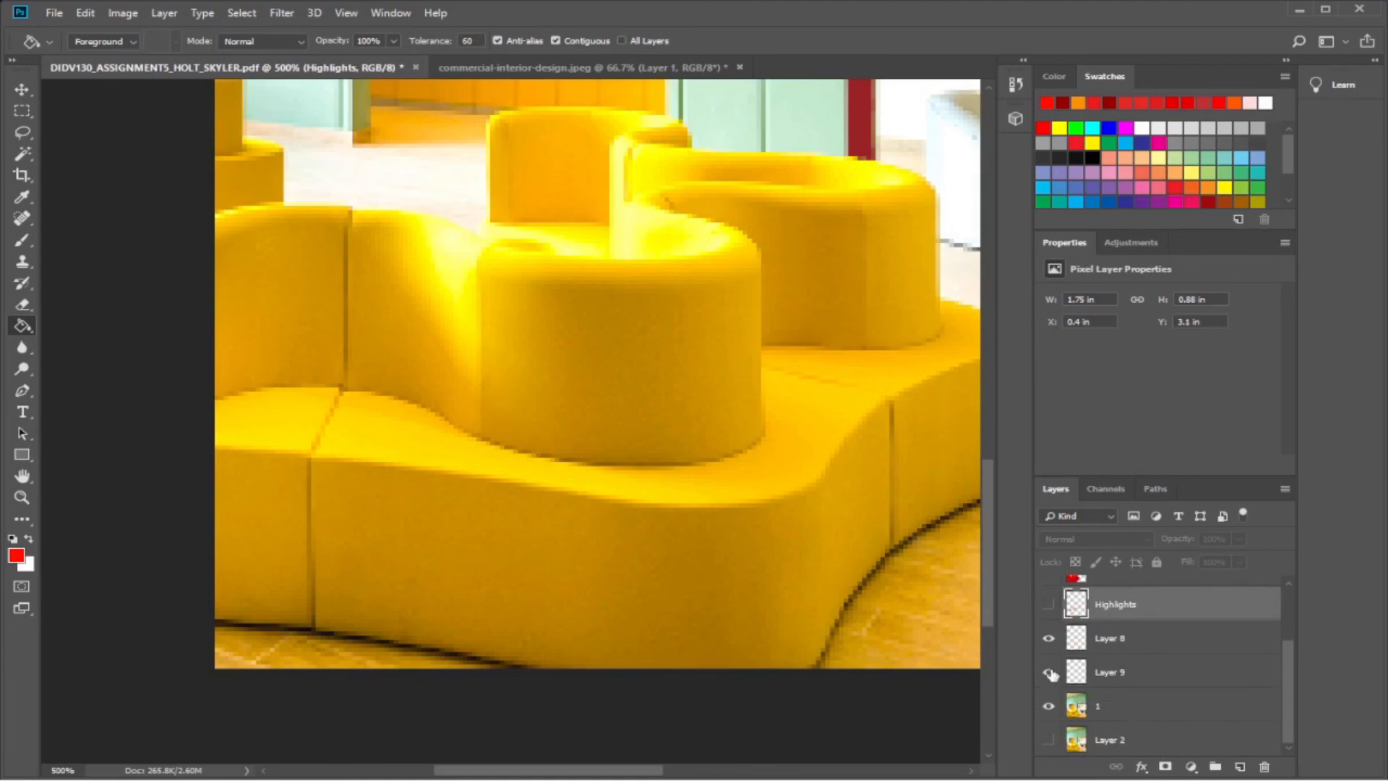
{"action": "left_click", "coordinate": [1095, 647]}
{"action": "left_click", "coordinate": [1117, 674]}
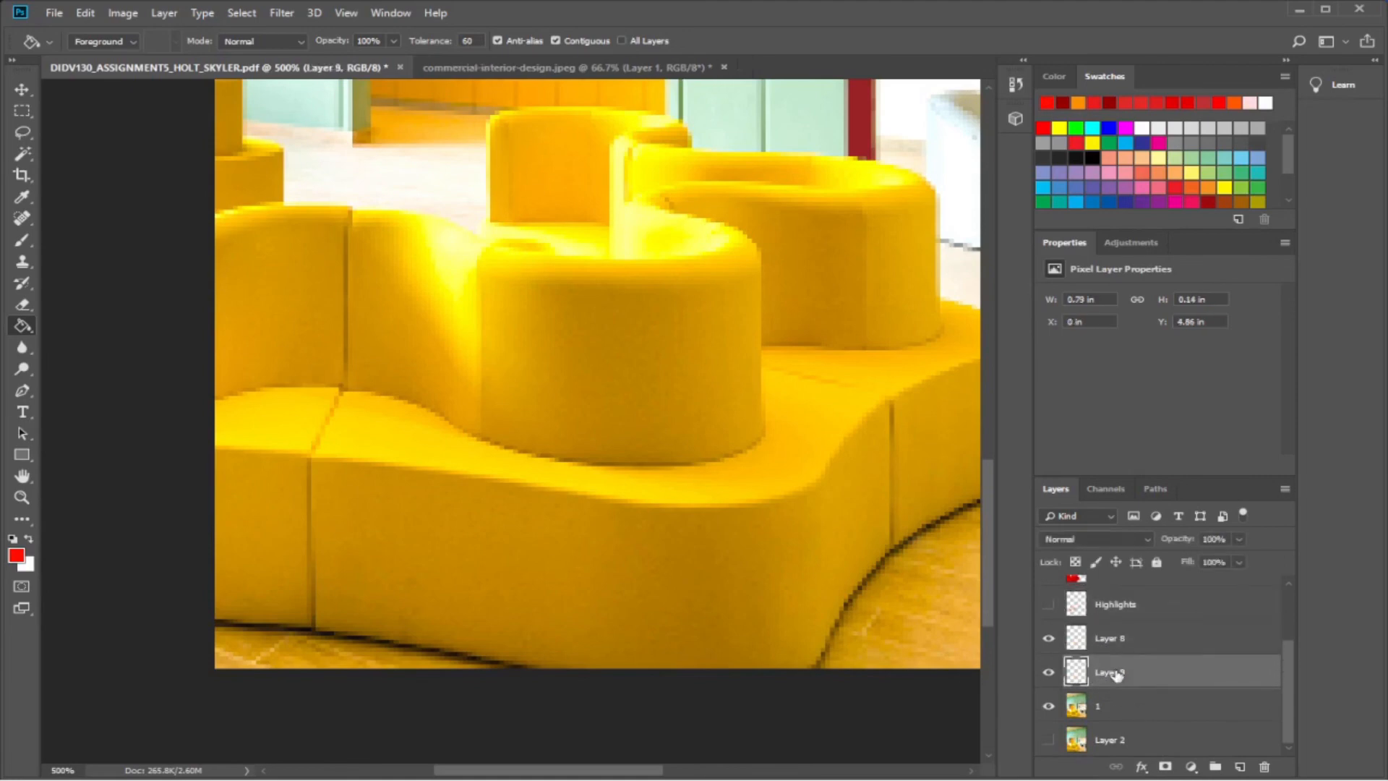
{"action": "left_click", "coordinate": [1049, 706]}
{"action": "left_click", "coordinate": [1107, 636], "text": "shift"}
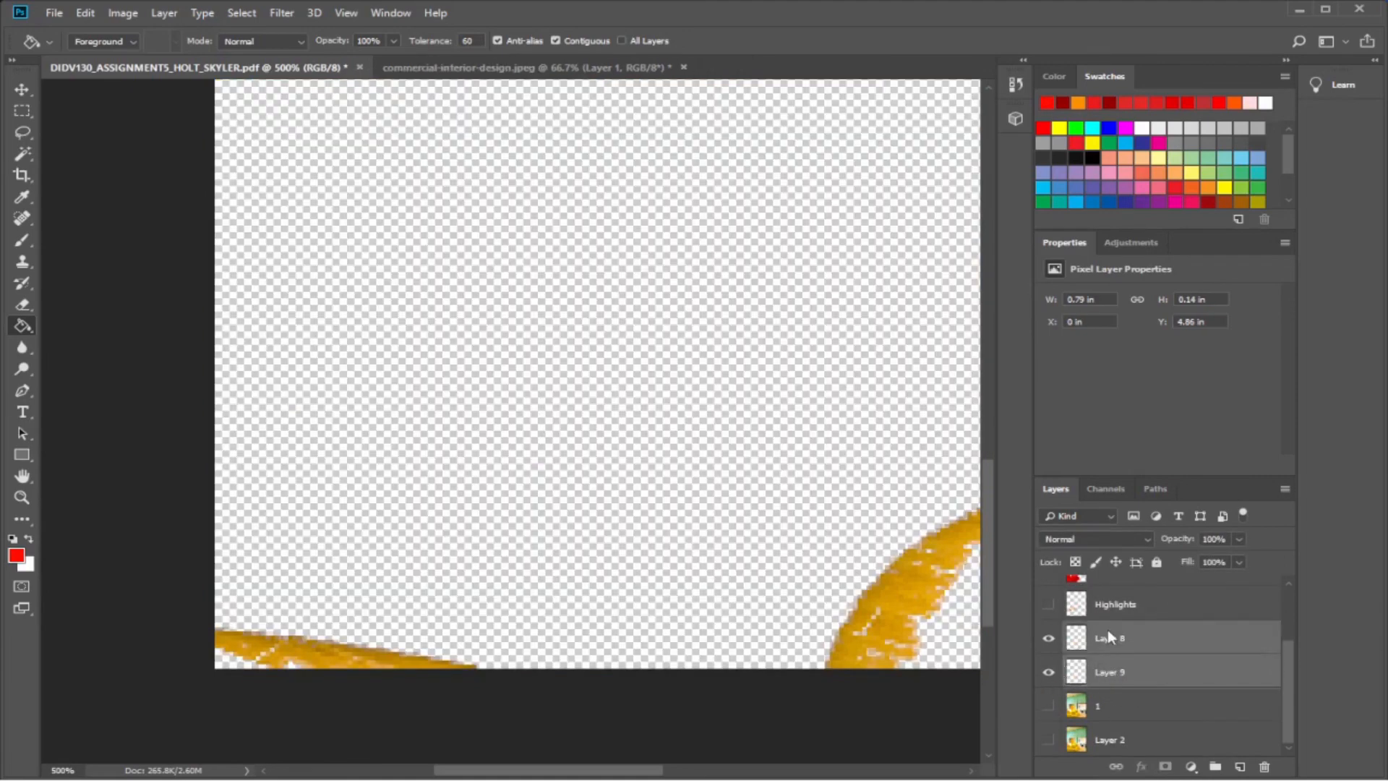
{"action": "key", "text": "ctrl+e"}
Rename the merged floor-reflection layer as Shadow.
{"action": "double_click", "coordinate": [1110, 673]}
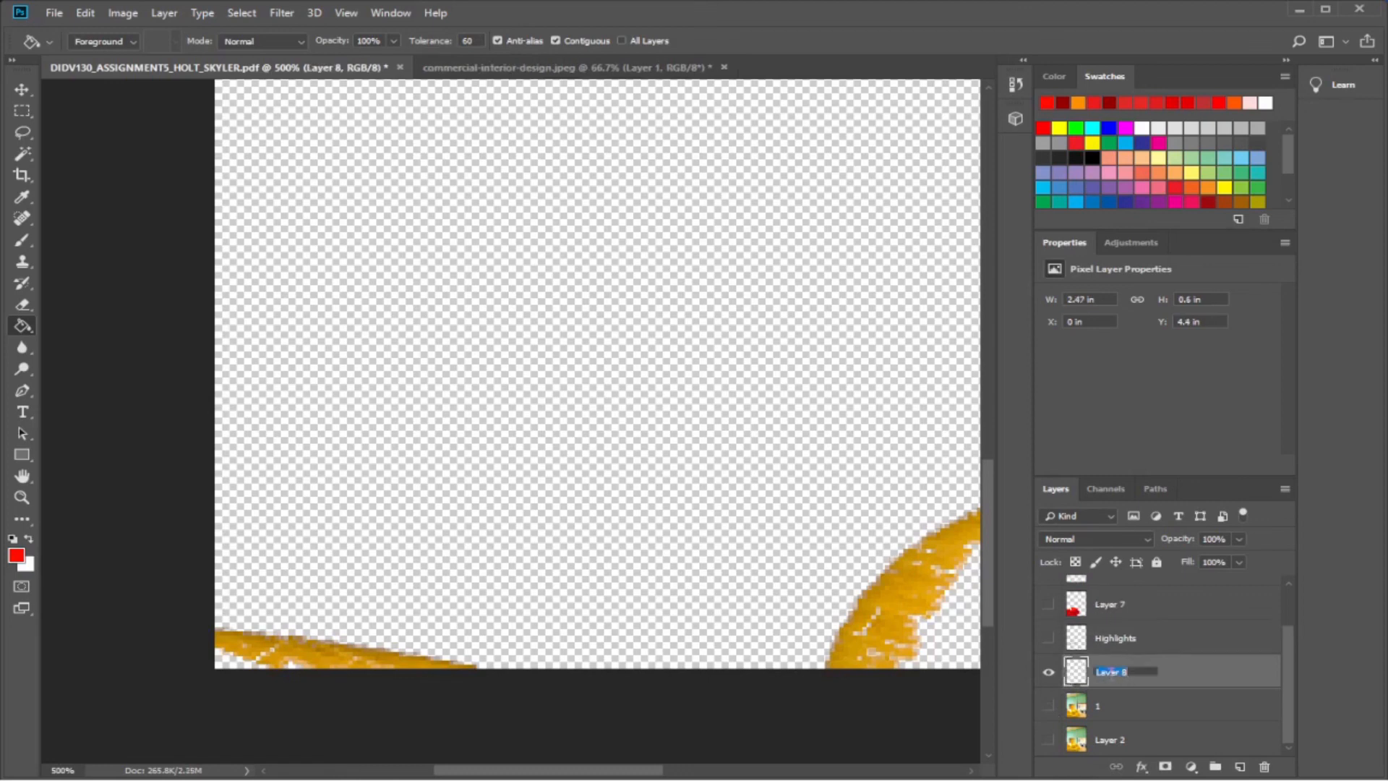
{"action": "type", "text": "Shadow"}
{"action": "key", "text": "Return"}
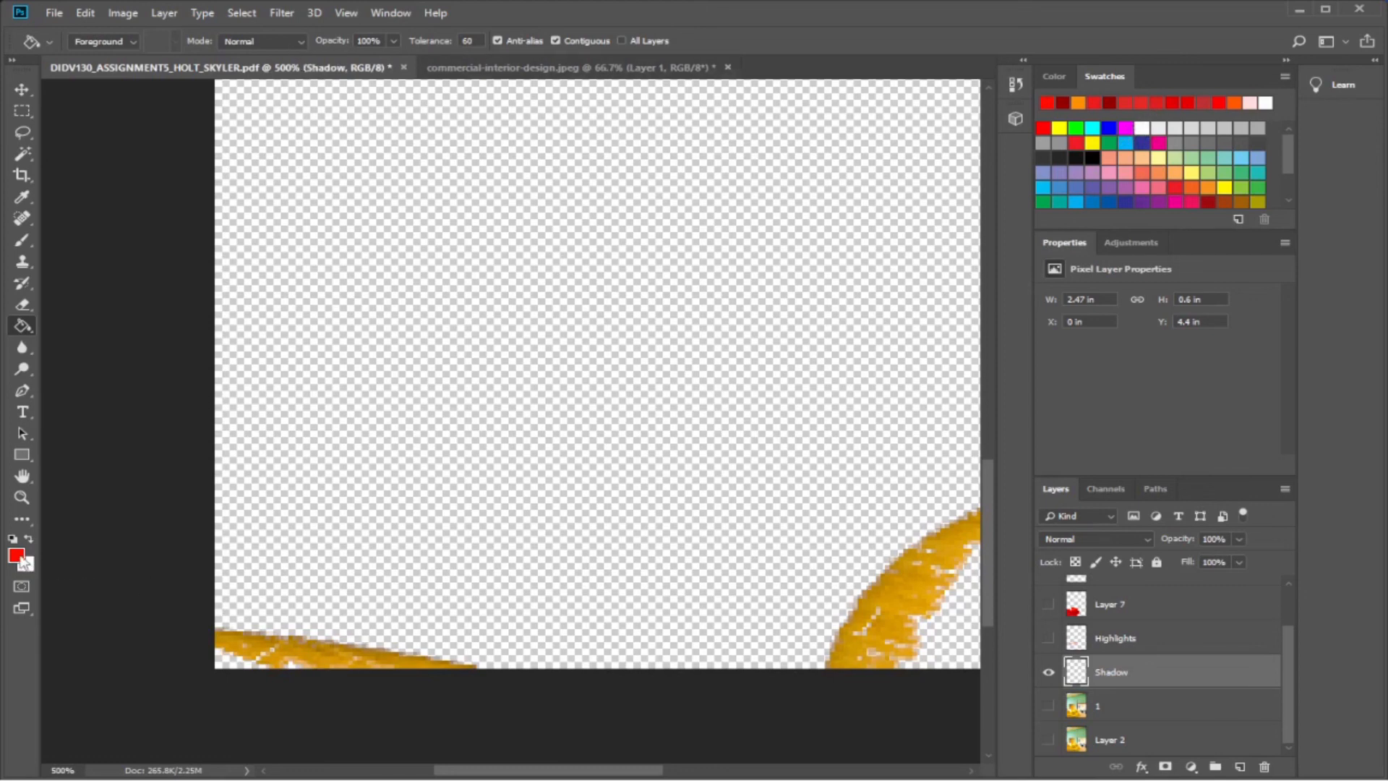
Try filling both floor-reflection patches on the Shadow layer with bright red at 100% opacity.
{"action": "key", "text": "i"}
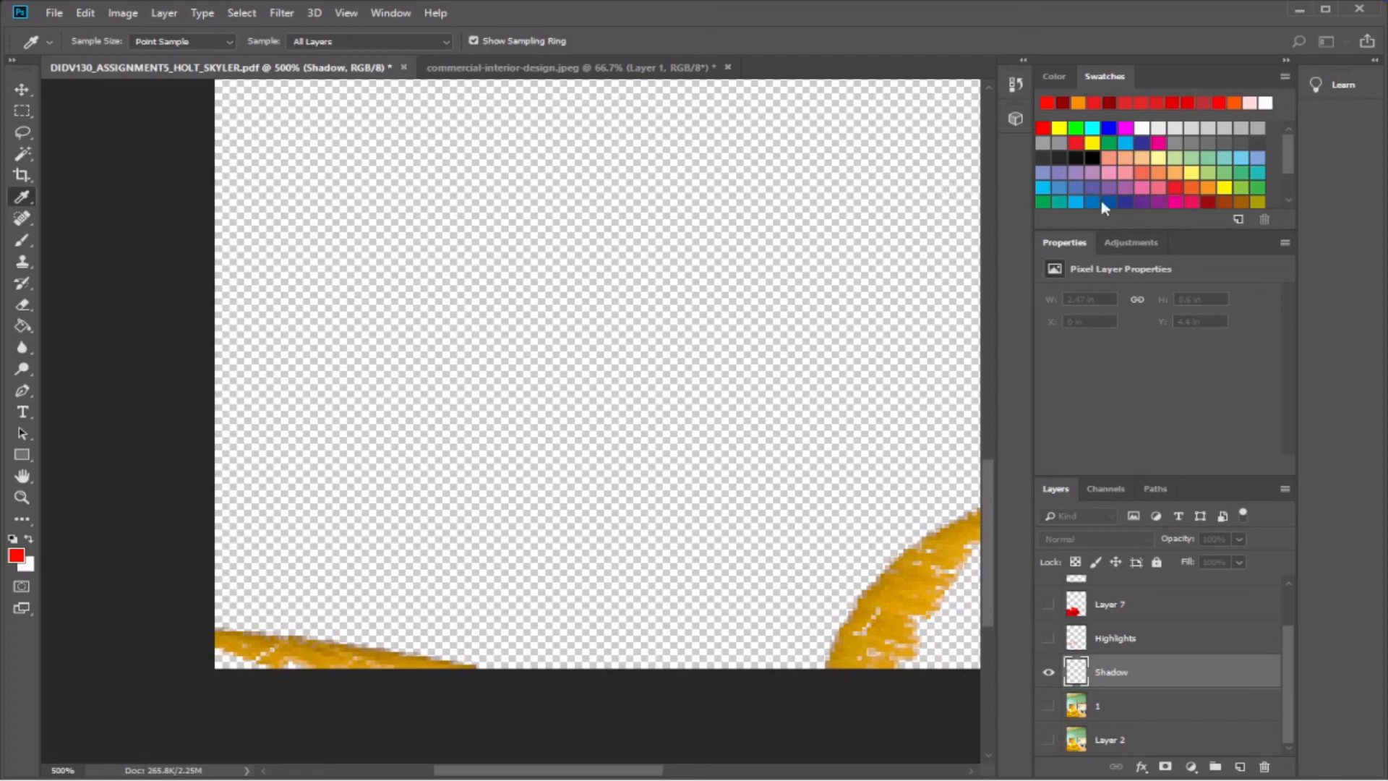
{"action": "key", "text": "g"}
{"action": "scroll", "coordinate": [954, 488], "scroll_direction": "down", "scroll_amount": 3}
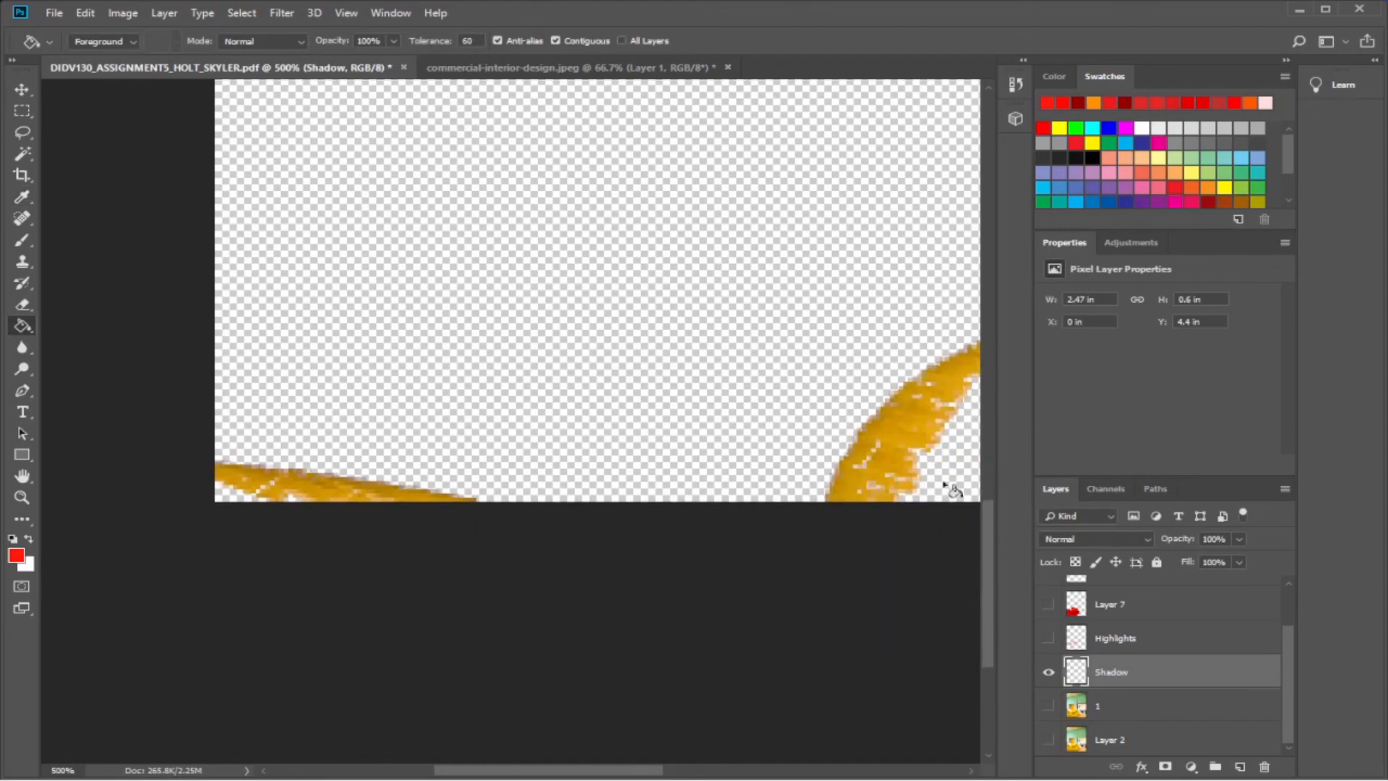
{"action": "left_click", "coordinate": [907, 417]}
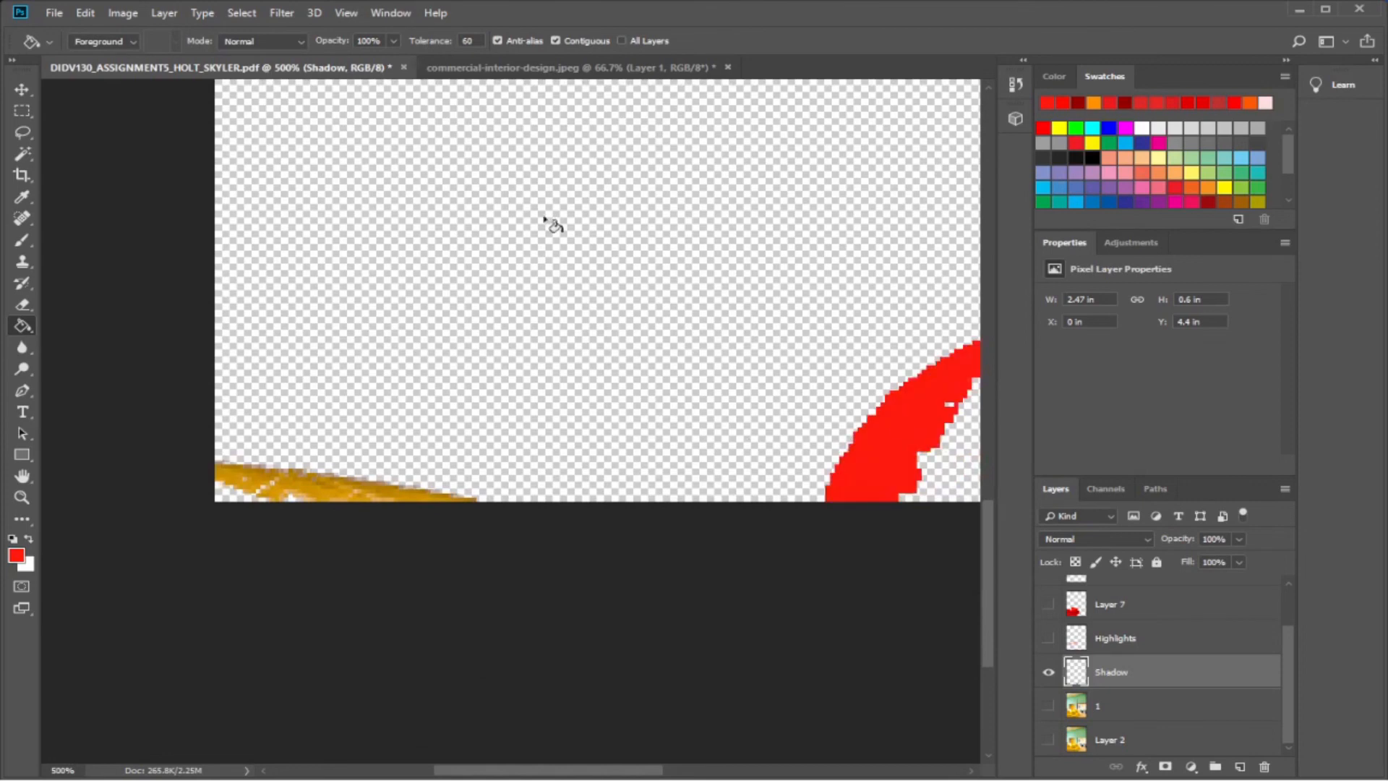
{"action": "left_click", "coordinate": [295, 496]}
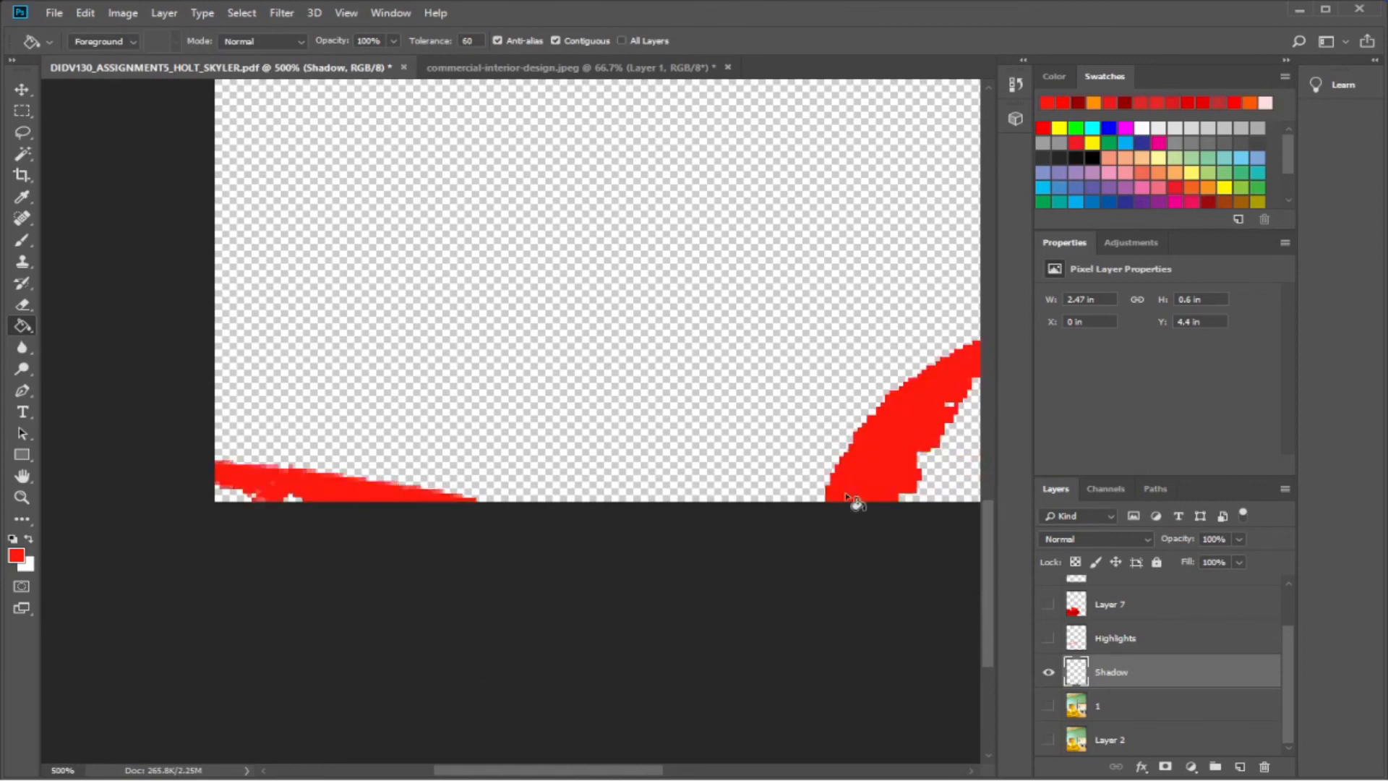
Show Layer 7 and layer 1 to judge the solid red patches against the photo, and undo both fills.
{"action": "left_click", "coordinate": [1048, 604]}
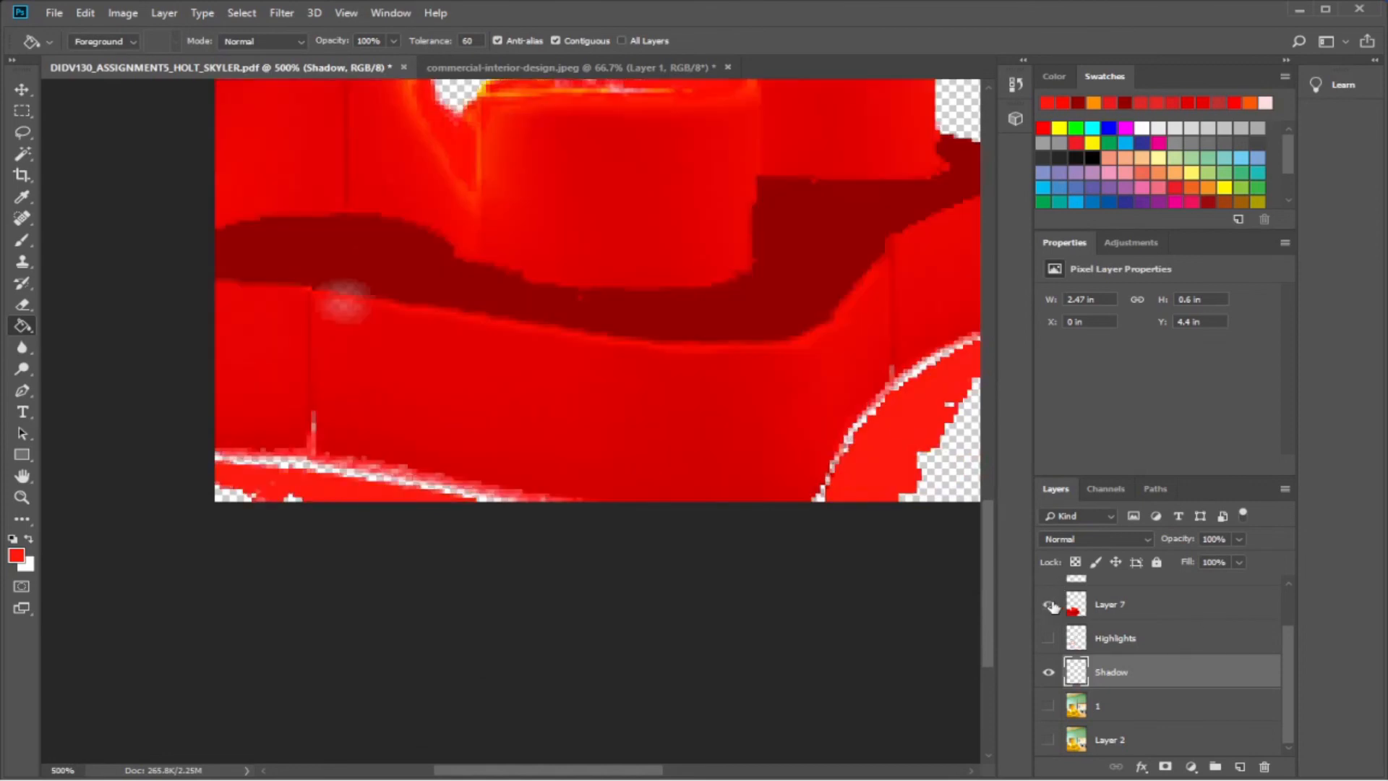
{"action": "left_click", "coordinate": [1049, 706]}
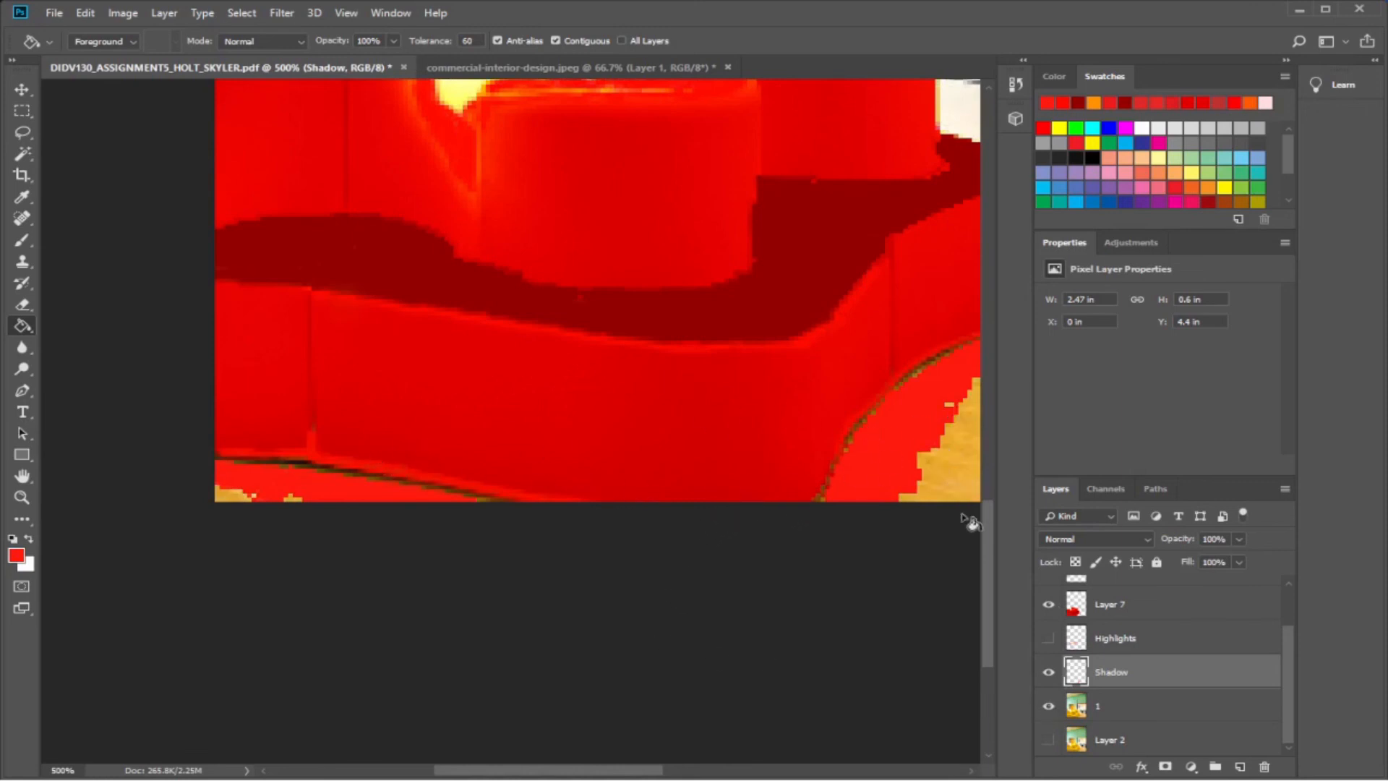
{"action": "left_click_drag", "start_coordinate": [988, 524], "coordinate": [990, 510]}
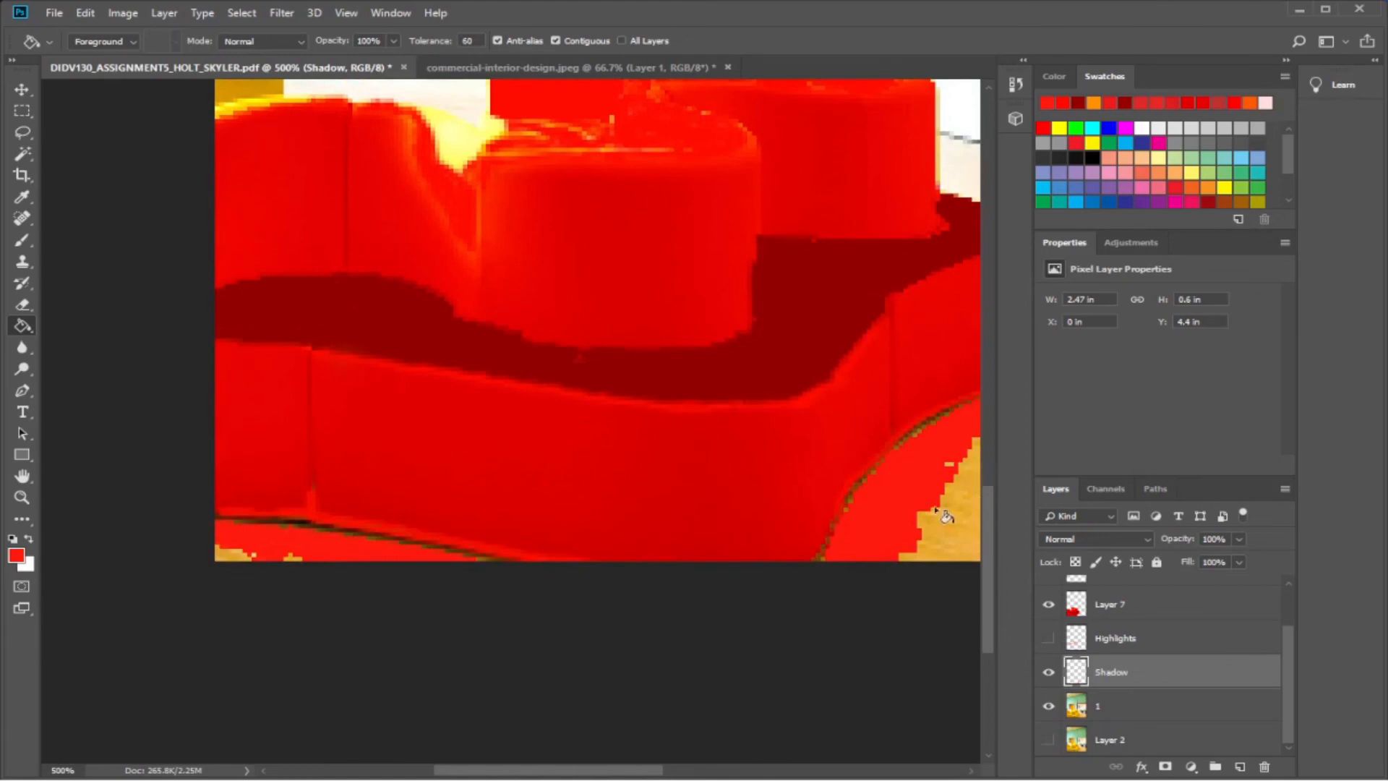
{"action": "key", "text": "ctrl+alt+z"}
{"action": "key", "text": "ctrl+alt+z"}
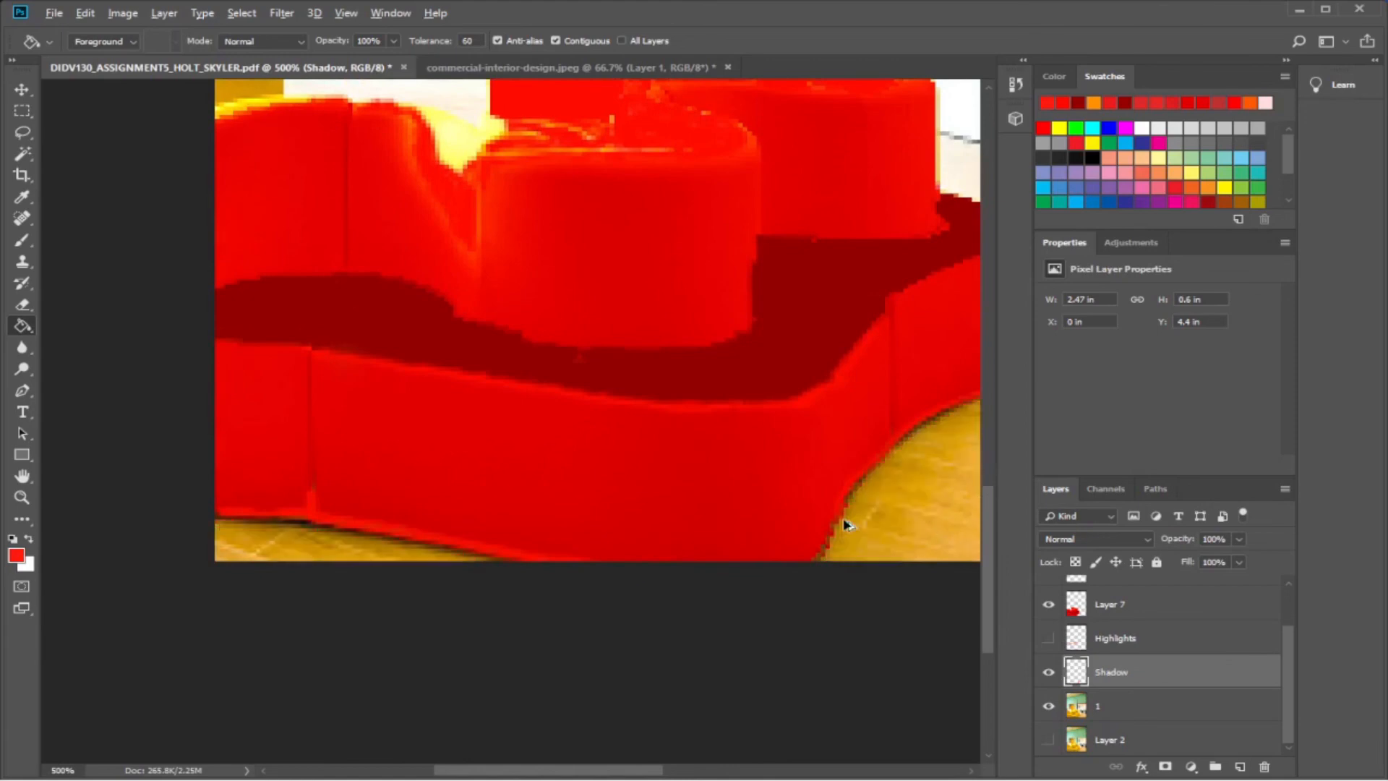
Fill both floor-reflection patches on the Shadow layer with red at 46% opacity, hiding Layer 7 and layer 1 while filling.
{"action": "left_click", "coordinate": [1048, 606]}
{"action": "left_click", "coordinate": [1048, 705]}
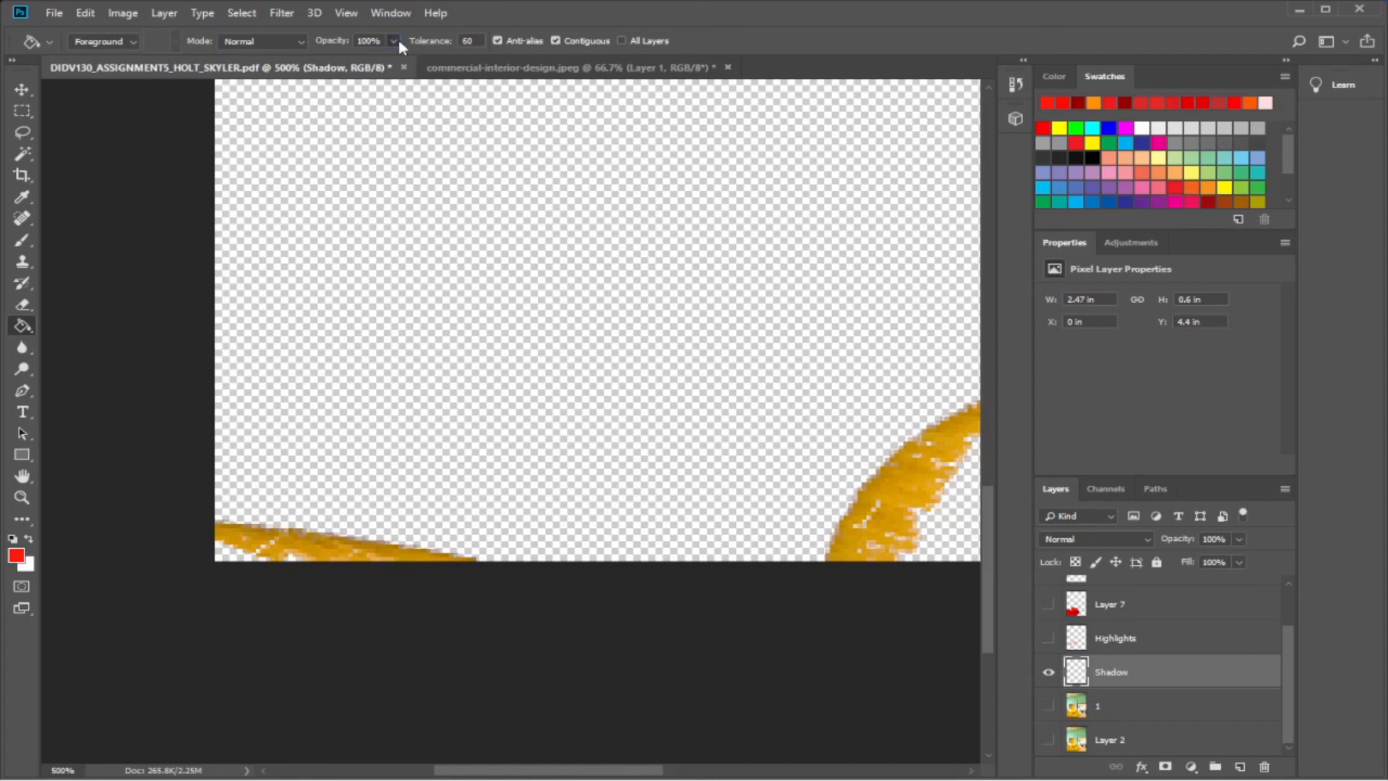
{"action": "key", "text": "4"}
{"action": "key", "text": "6"}
{"action": "left_click", "coordinate": [319, 555]}
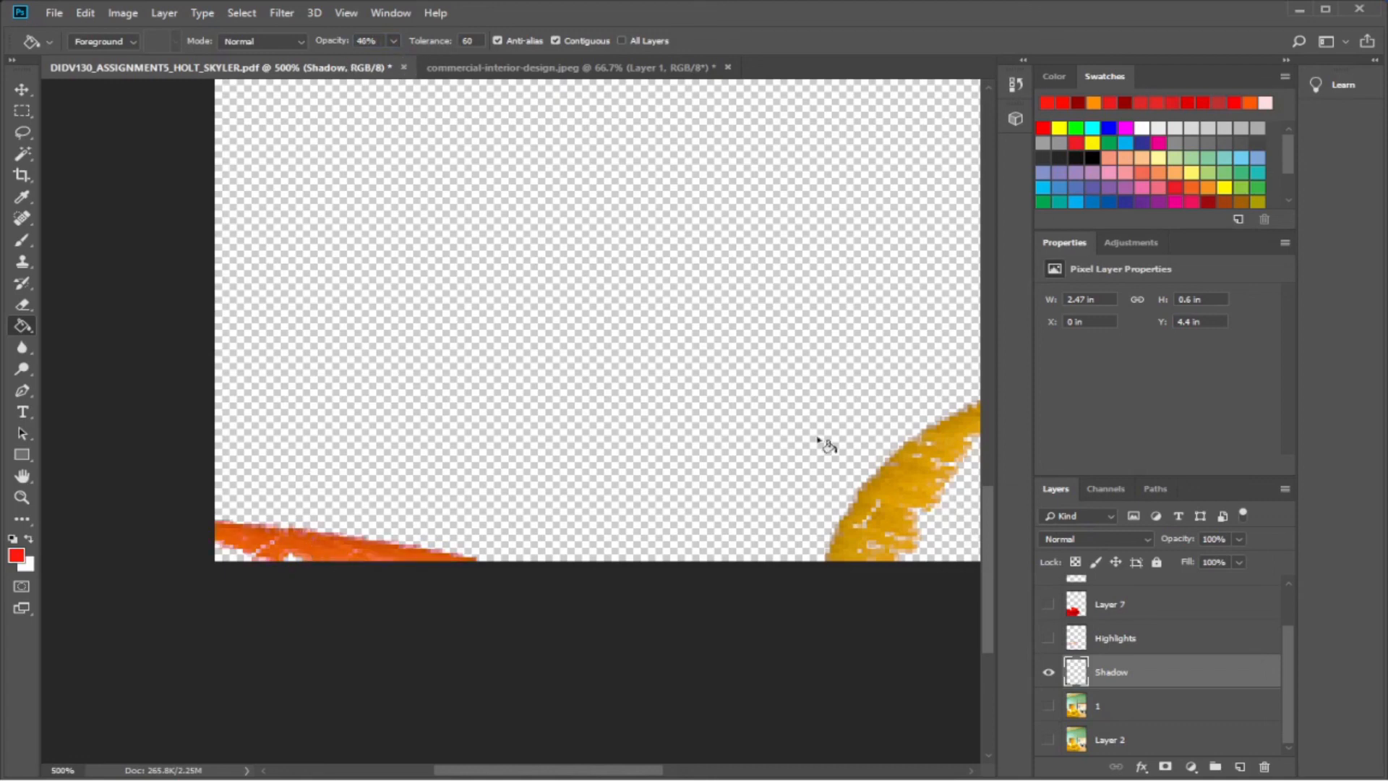
{"action": "left_click", "coordinate": [907, 491]}
{"action": "left_click", "coordinate": [1048, 604]}
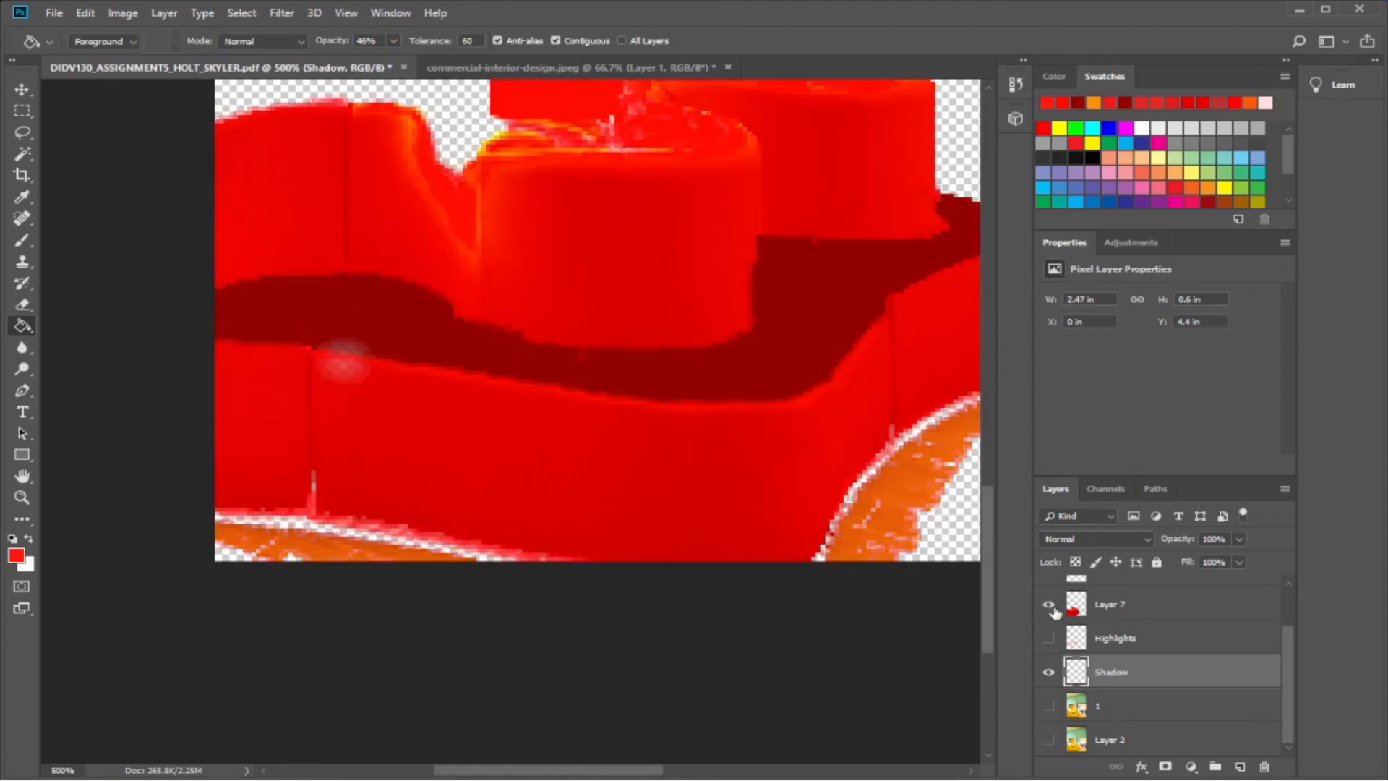
{"action": "left_click", "coordinate": [1048, 706]}
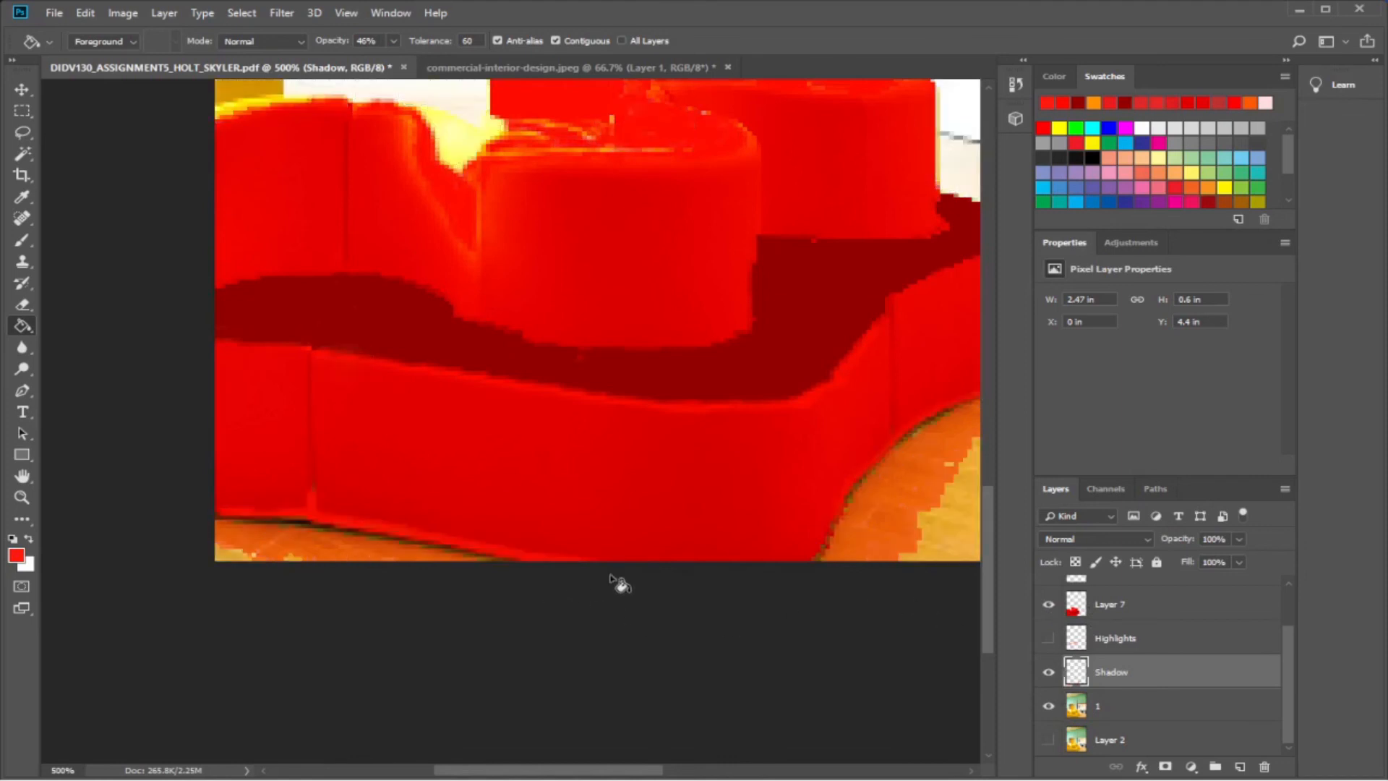
Try a second 46% red fill over both floor-reflection patches, and undo it.
{"action": "left_click", "coordinate": [903, 499]}
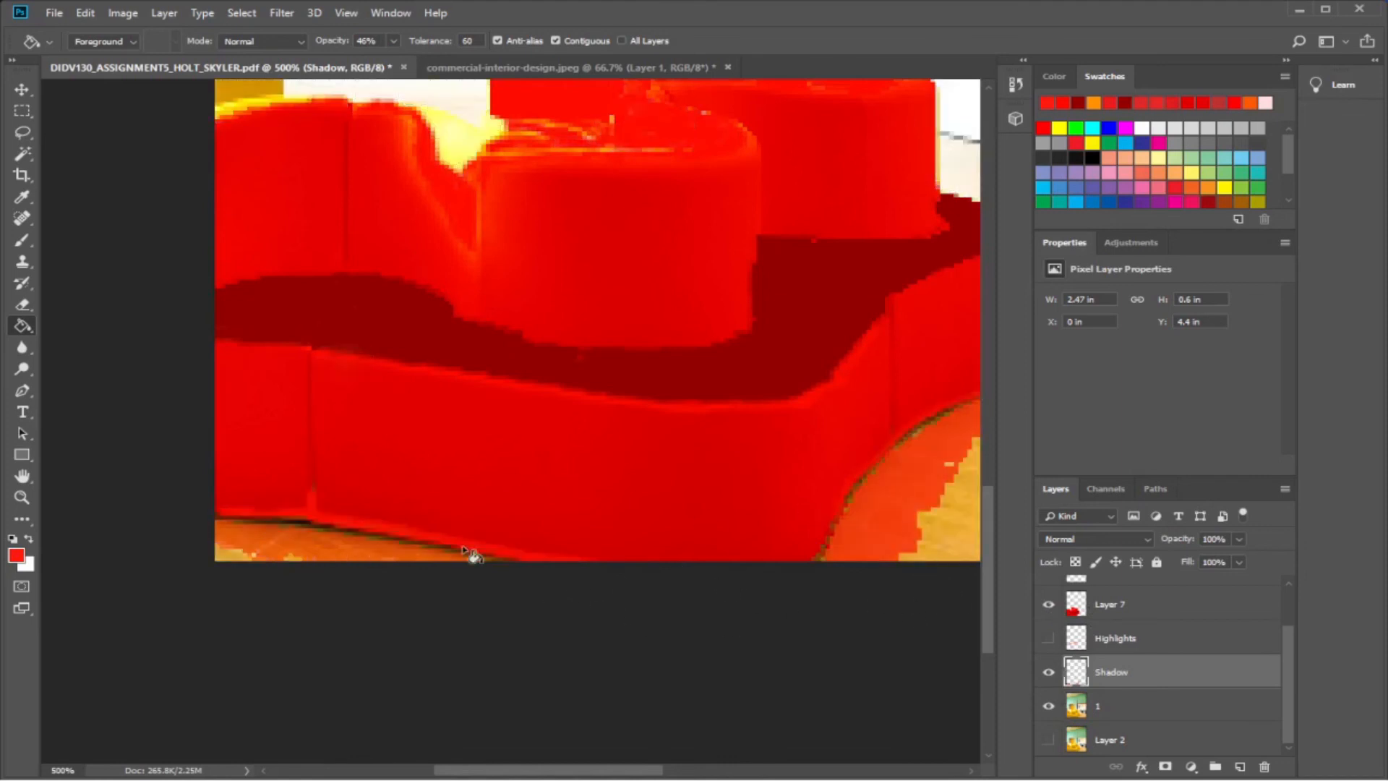
{"action": "left_click", "coordinate": [318, 553]}
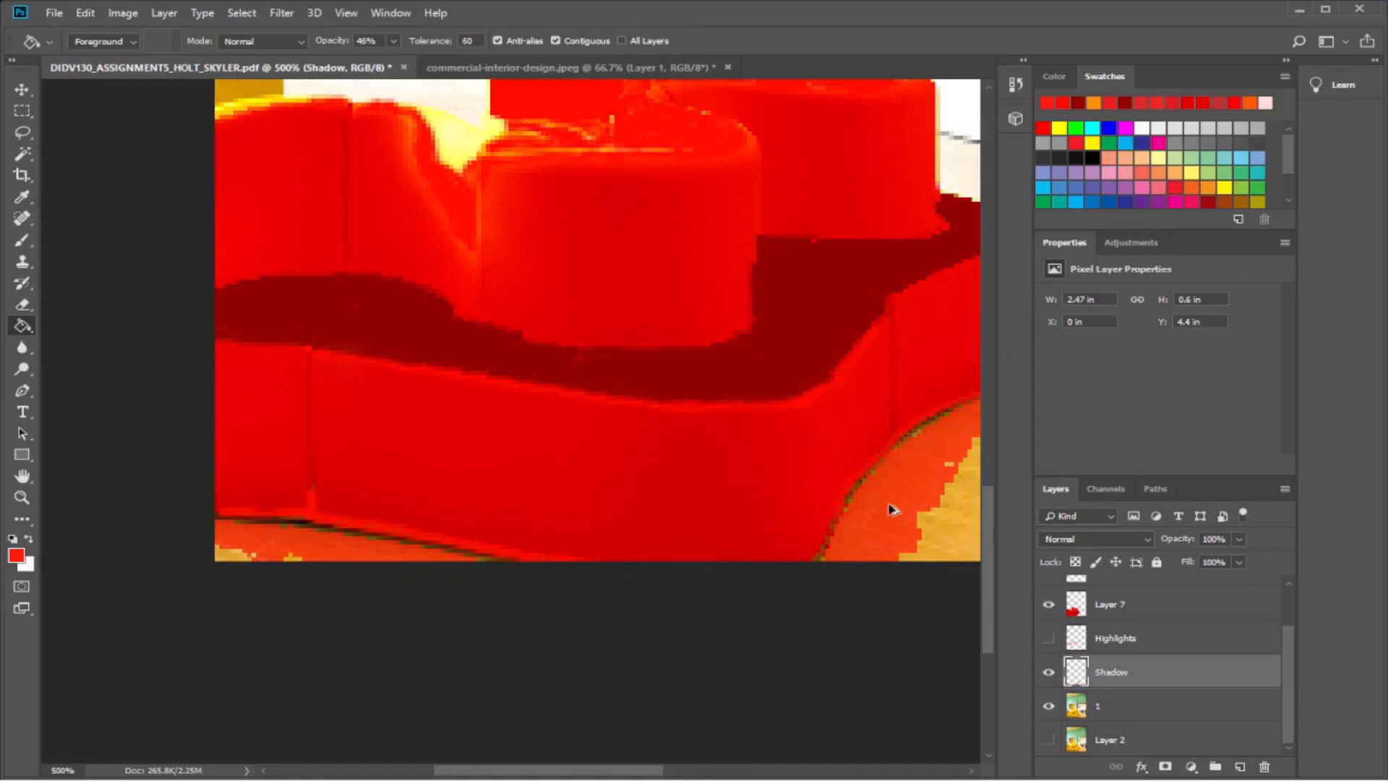
{"action": "key", "text": "ctrl+z"}
{"action": "key", "text": "ctrl+z"}
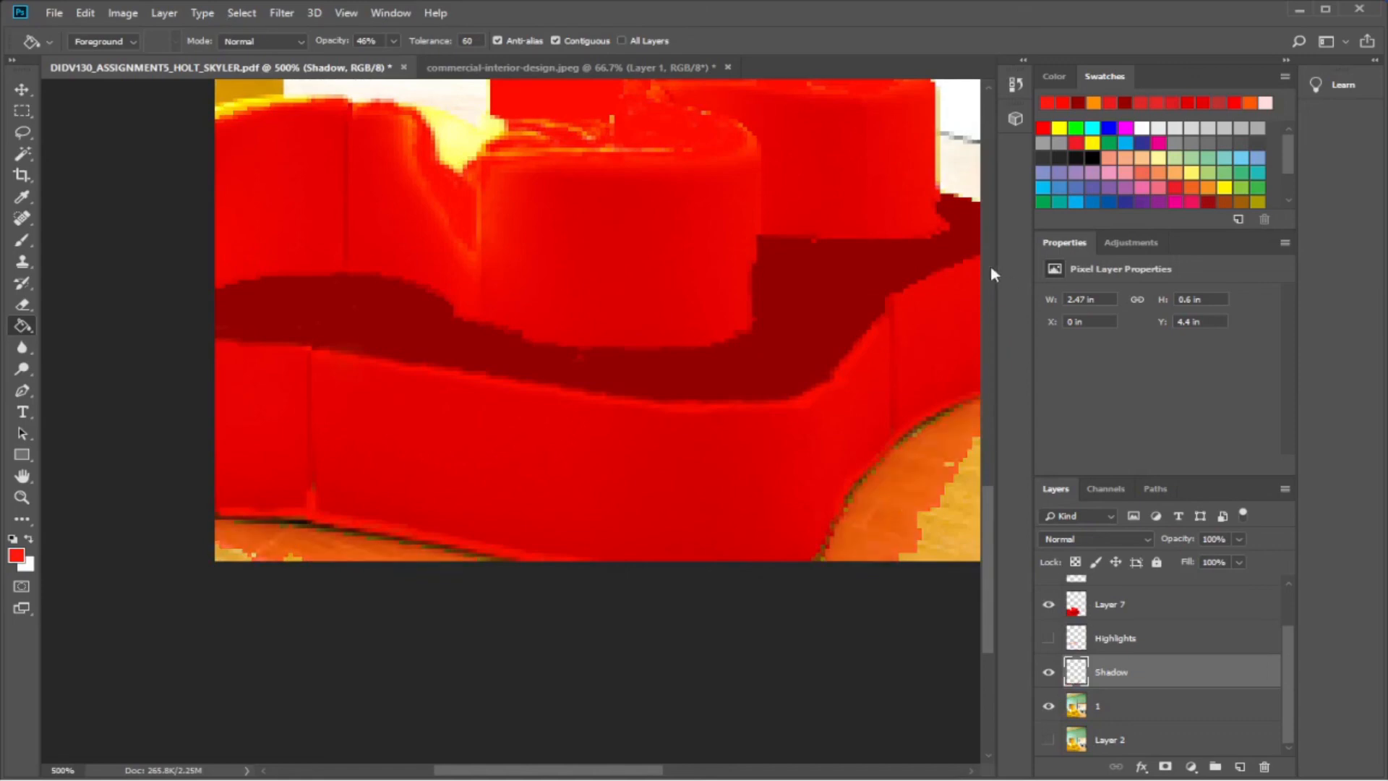
Try filling the floor reflection beside the sofa's curved base with a different red at 15% opacity, and undo it.
{"action": "left_click", "coordinate": [1239, 104]}
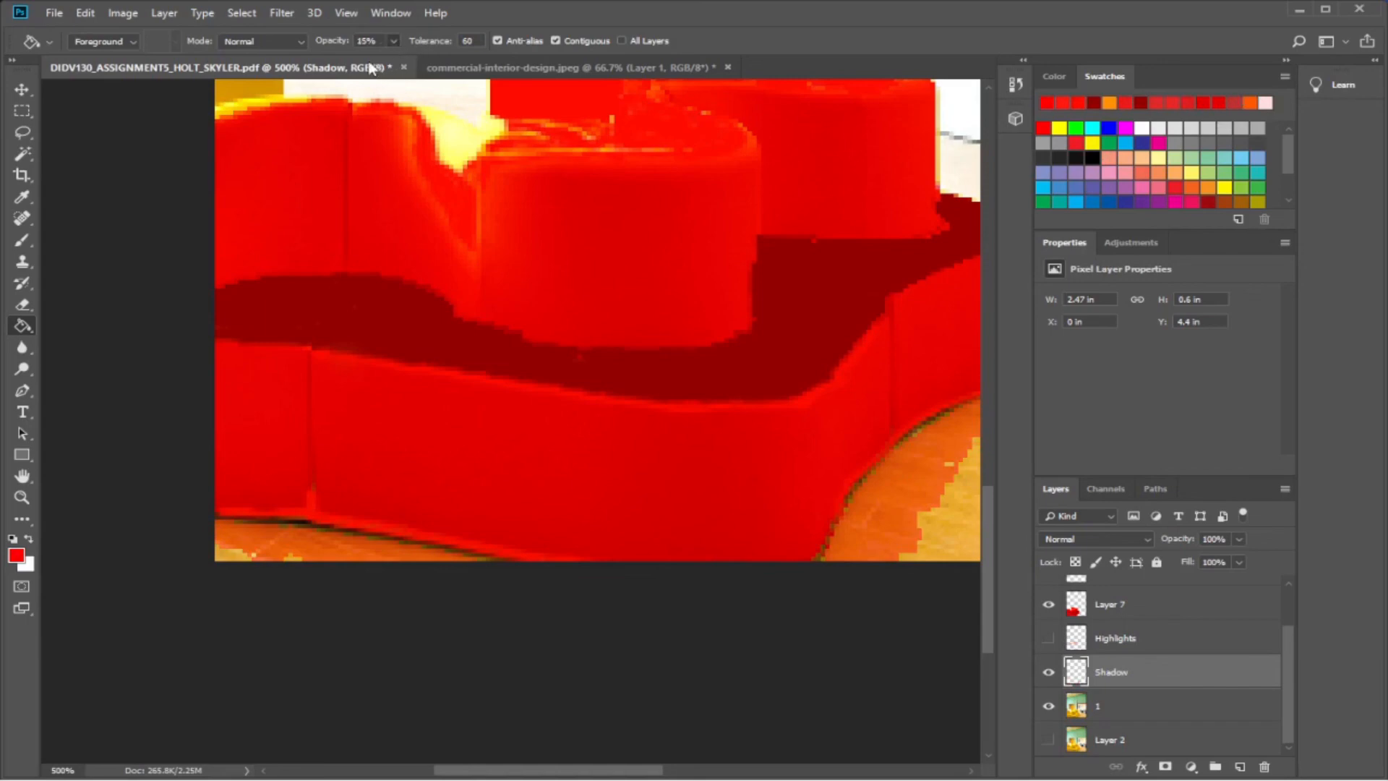
{"action": "left_click", "coordinate": [928, 489]}
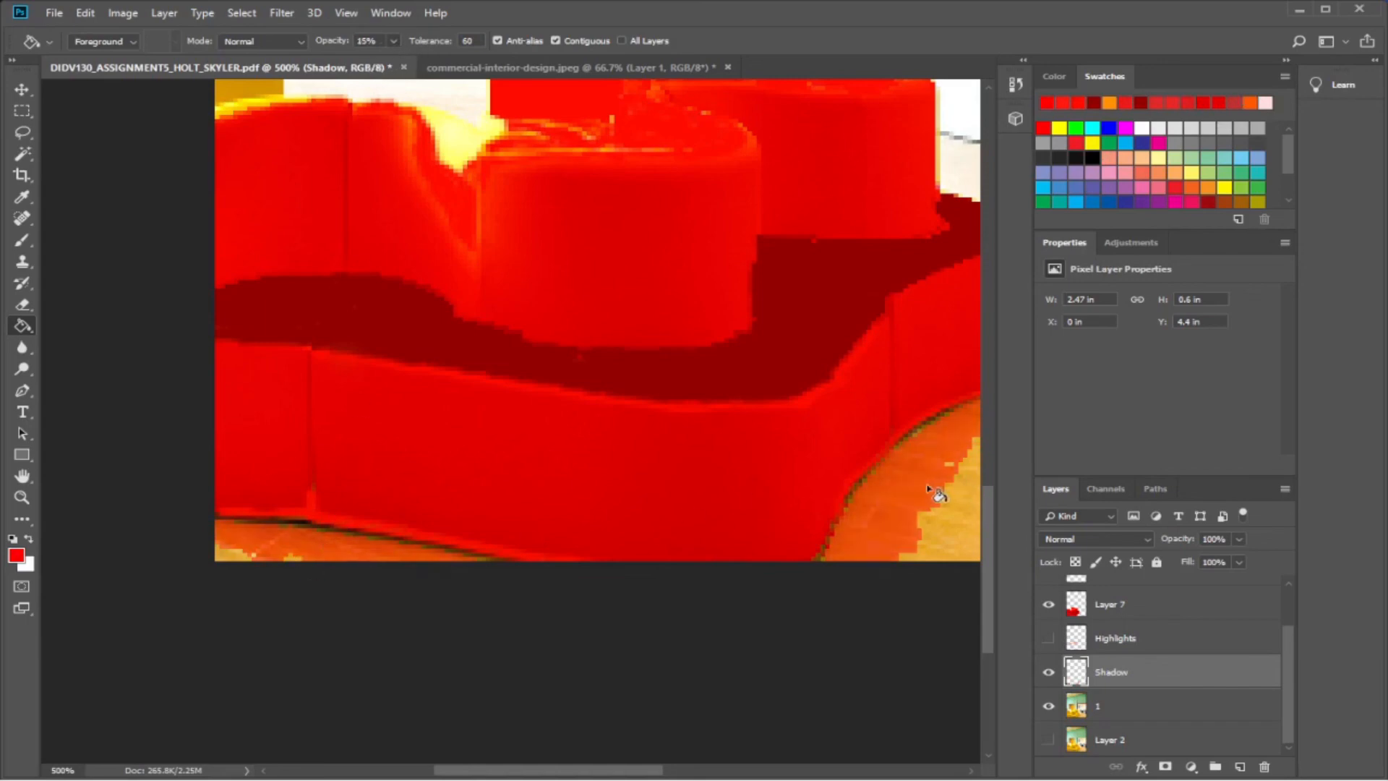
{"action": "key", "text": "ctrl+z"}
Try repeated 15% fills of dark red on the floor reflection beside the curved base, and undo them.
{"action": "left_click", "coordinate": [1054, 76]}
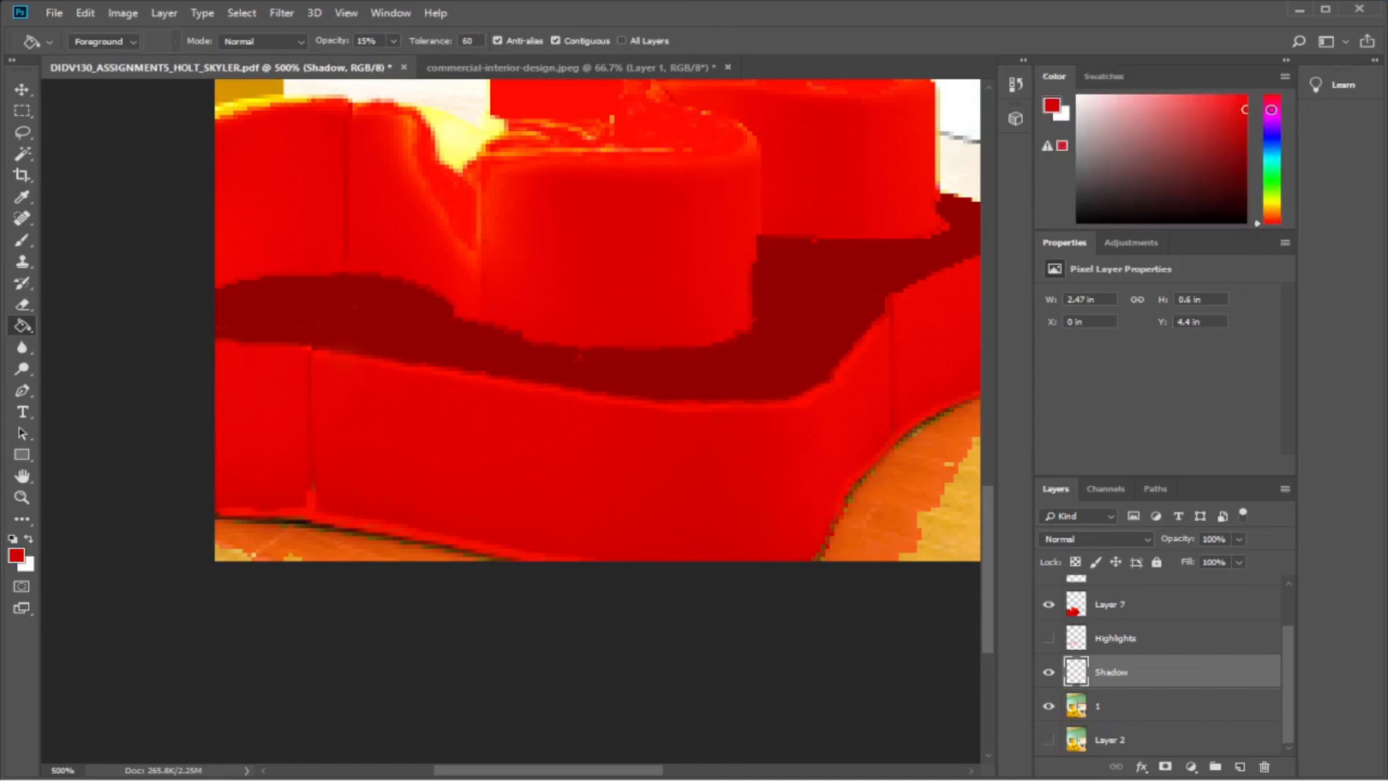
{"action": "left_click_drag", "start_coordinate": [1271, 109], "coordinate": [1275, 155]}
{"action": "left_click", "coordinate": [909, 480]}
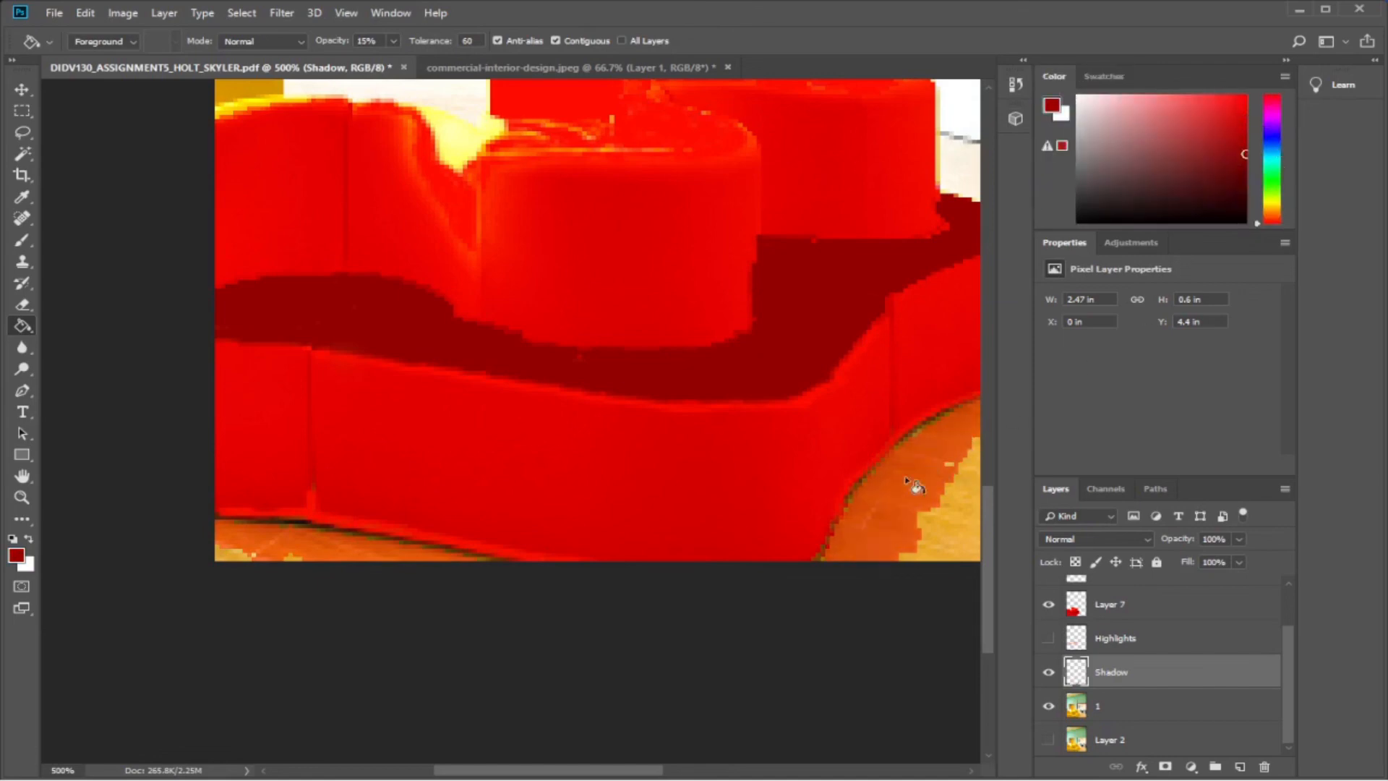
{"action": "left_click", "coordinate": [913, 483]}
{"action": "left_click", "coordinate": [915, 483]}
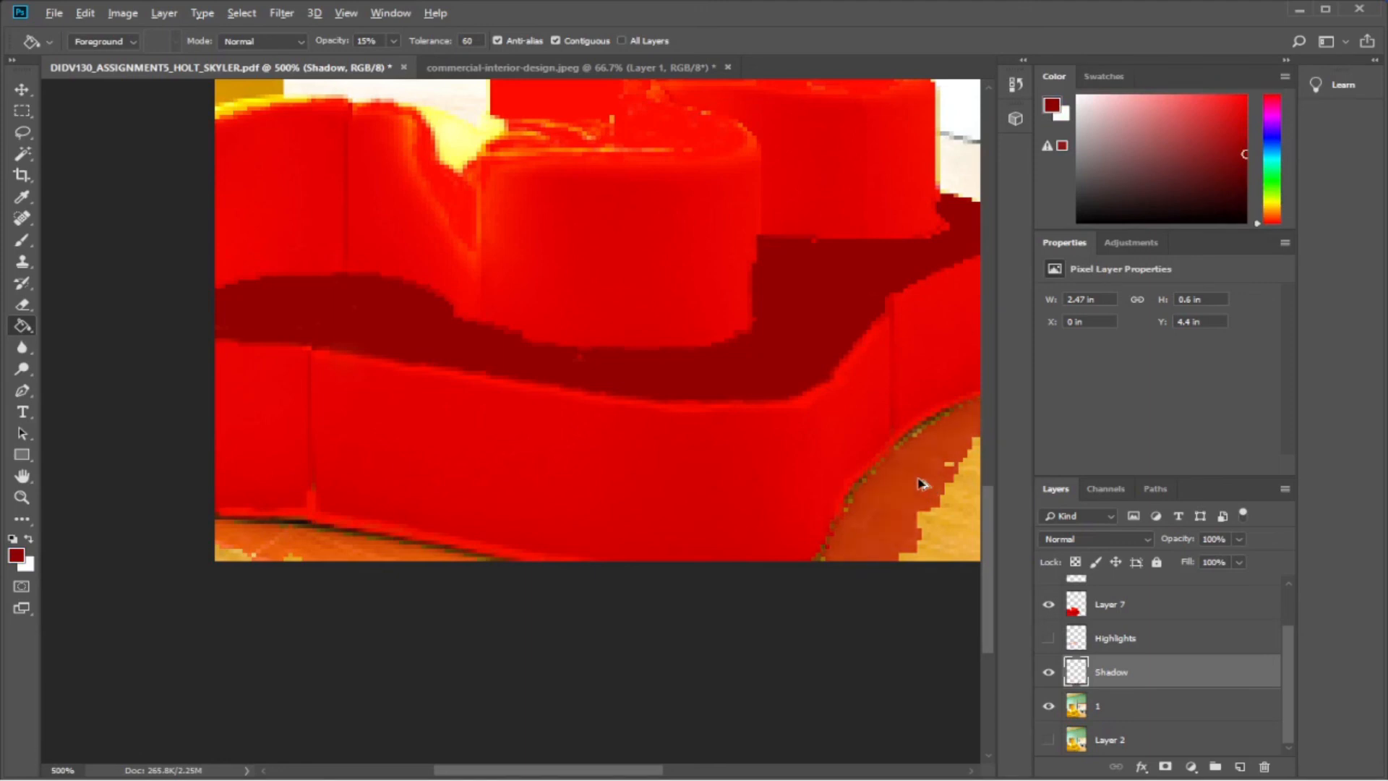
{"action": "key", "text": "ctrl+z"}
{"action": "key", "text": "ctrl+z"}
Choose a bright red foreground colour and lower the Shadow layer's opacity to 54%.
{"action": "left_click", "coordinate": [1234, 96]}
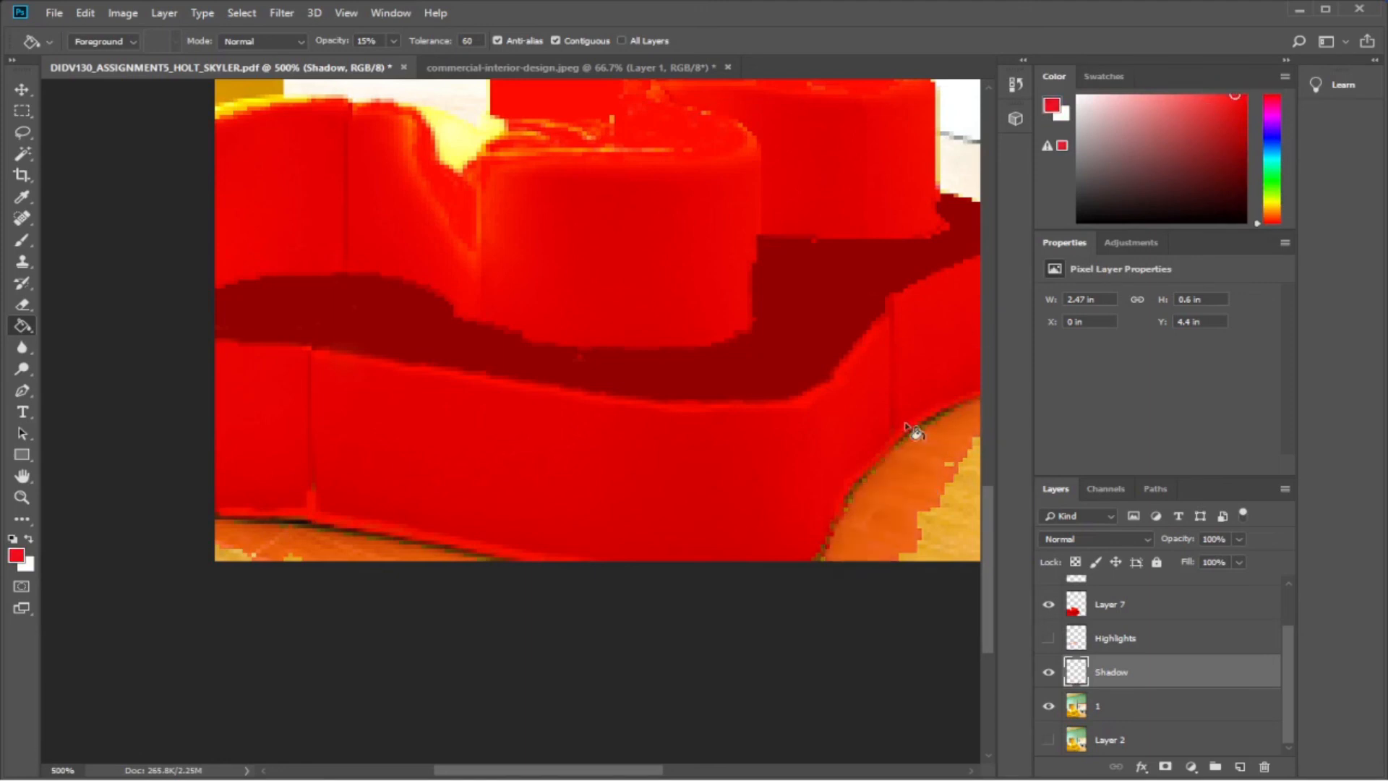
{"action": "key", "text": "ctrl+z"}
{"action": "key", "text": "i"}
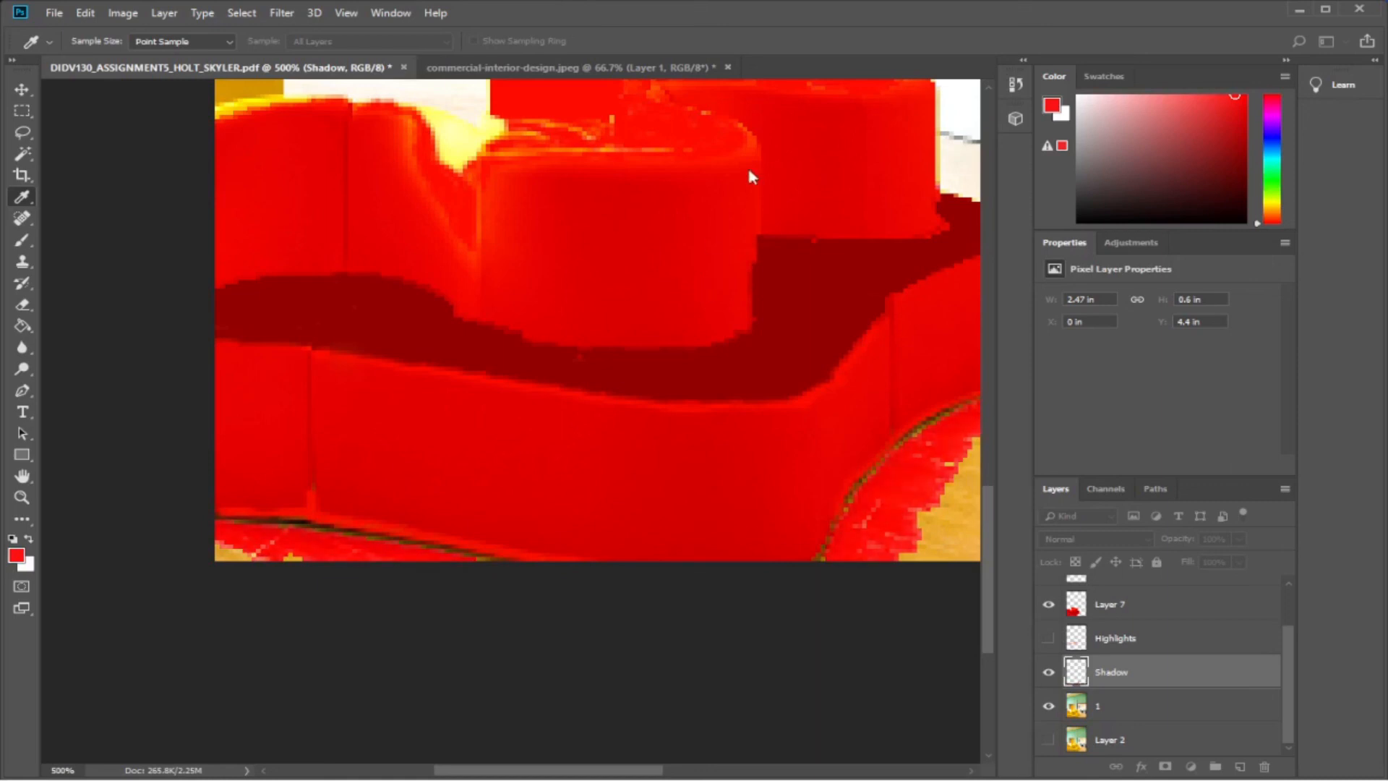
{"action": "key", "text": "g"}
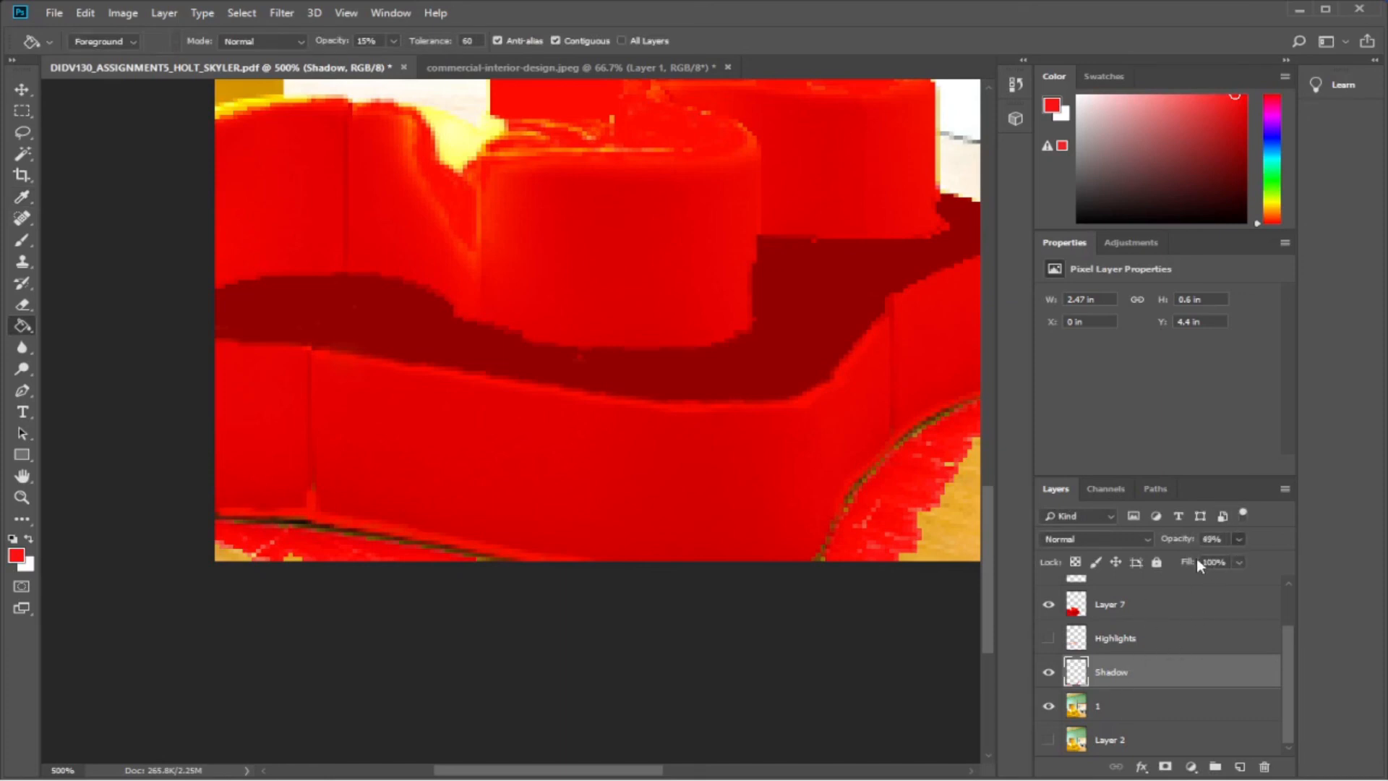
{"action": "mouse_move", "coordinate": [1197, 559]}
{"action": "left_mouse_down"}
{"action": "mouse_move", "coordinate": [1141, 555]}
{"action": "mouse_move", "coordinate": [1200, 558]}
{"action": "left_mouse_up"}
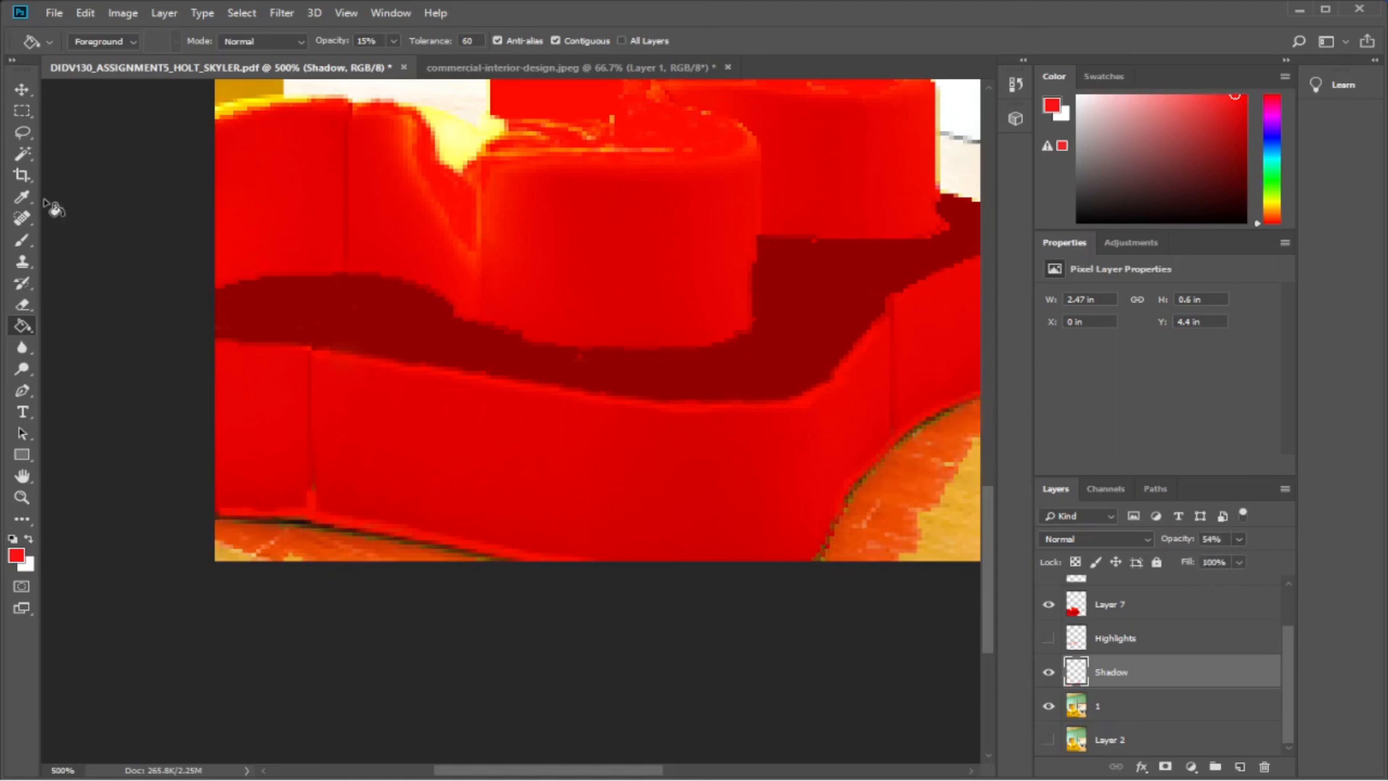
Set the foreground colour to black and apply 15% opacity fills on the Shadow layer near the sofa's front and curved floor edges.
{"action": "left_click", "coordinate": [1119, 222]}
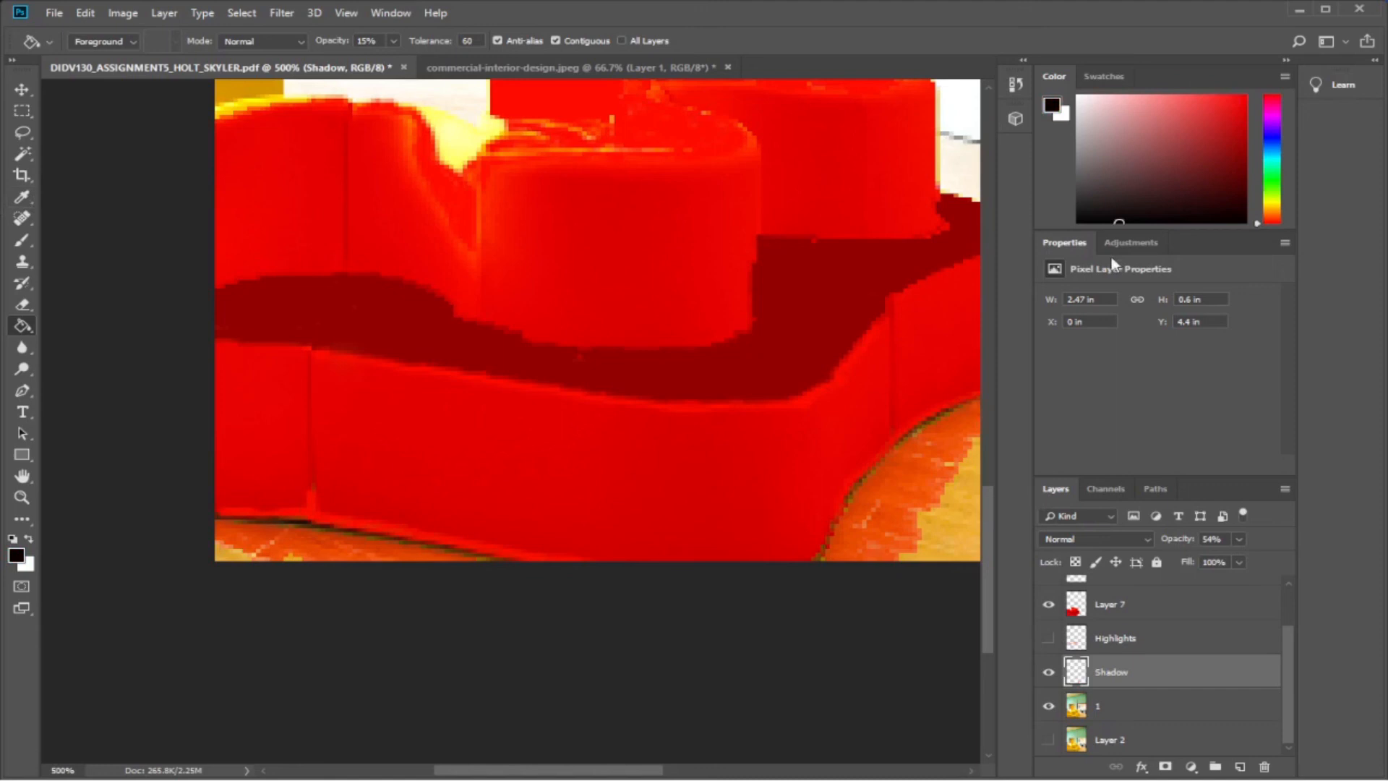
{"action": "left_click", "coordinate": [349, 535]}
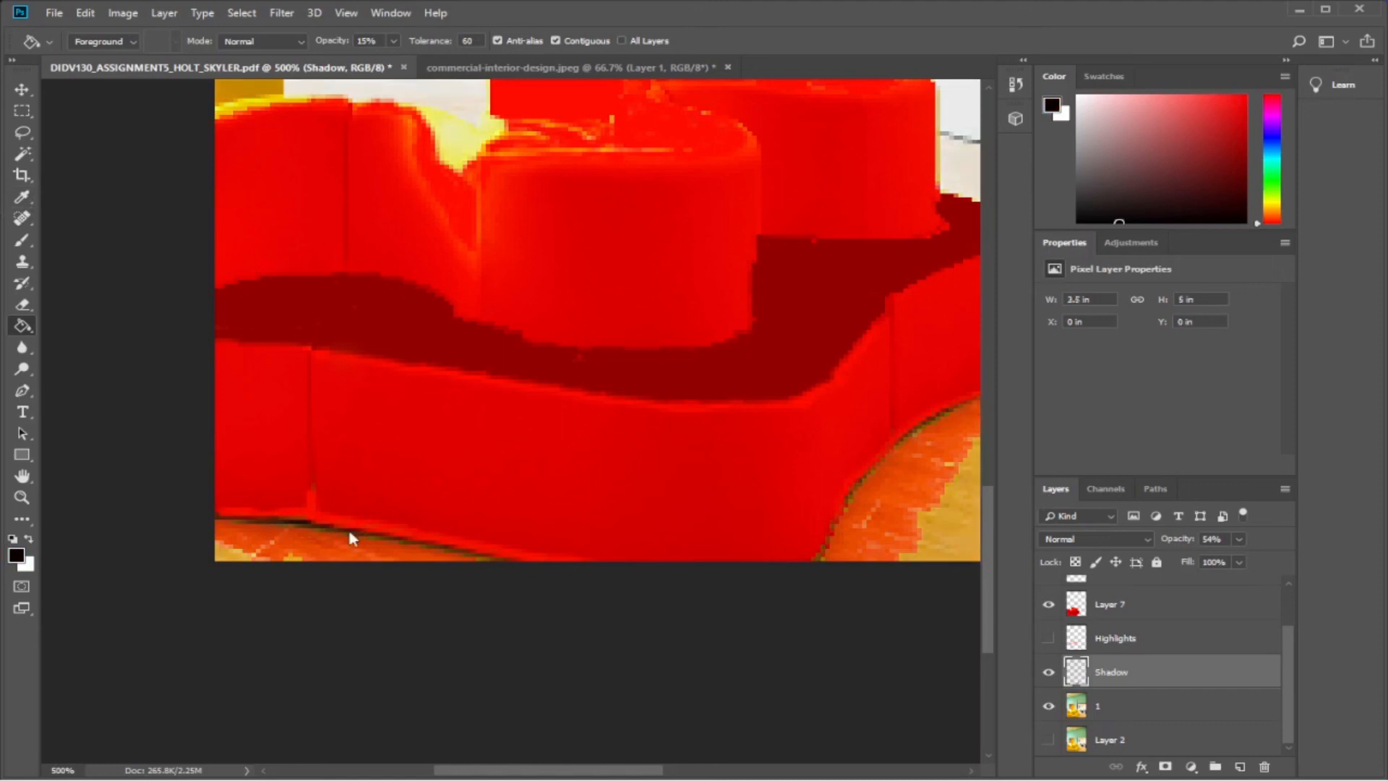
{"action": "left_click", "coordinate": [909, 449]}
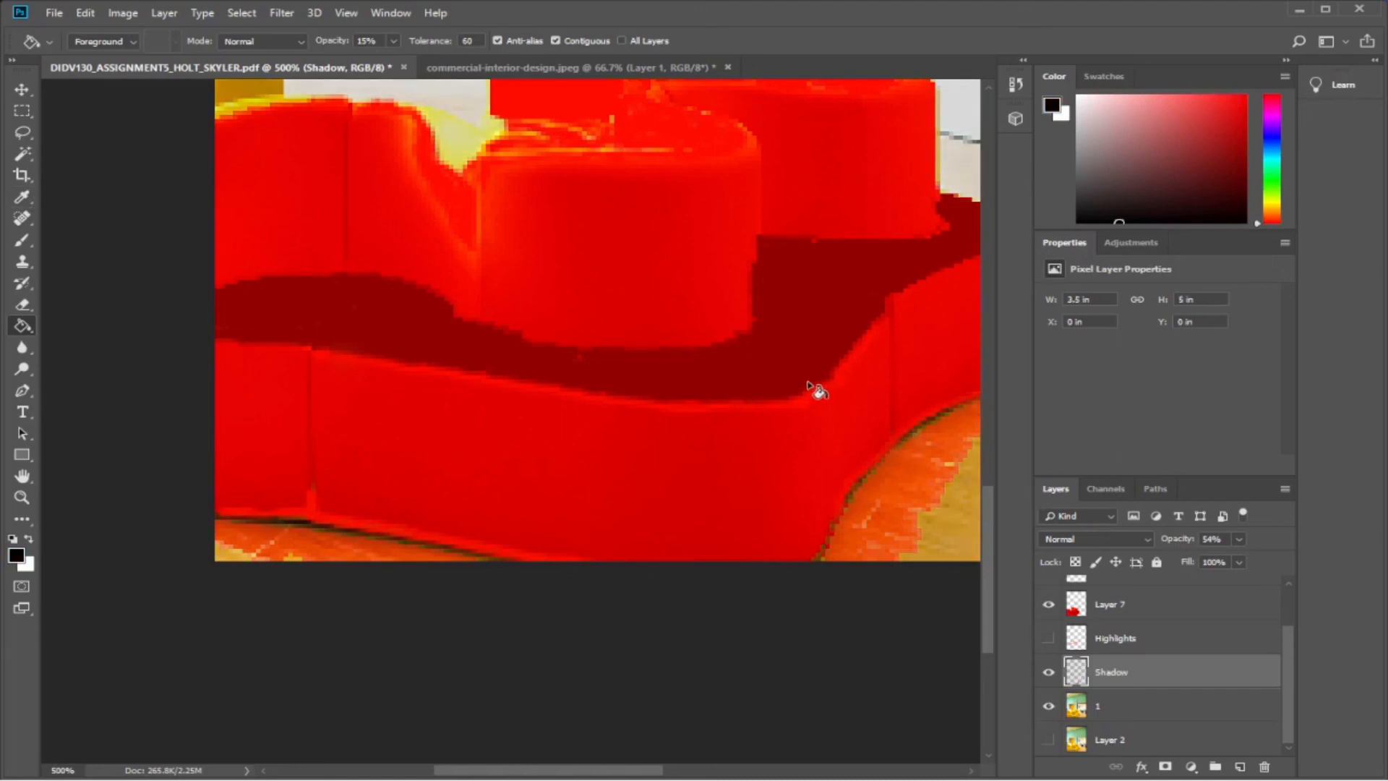
Undo the last black fill and paint a thin black line along the sofa's front base edge with a size 3 brush on the Shadow layer.
{"action": "key", "text": "ctrl+z"}
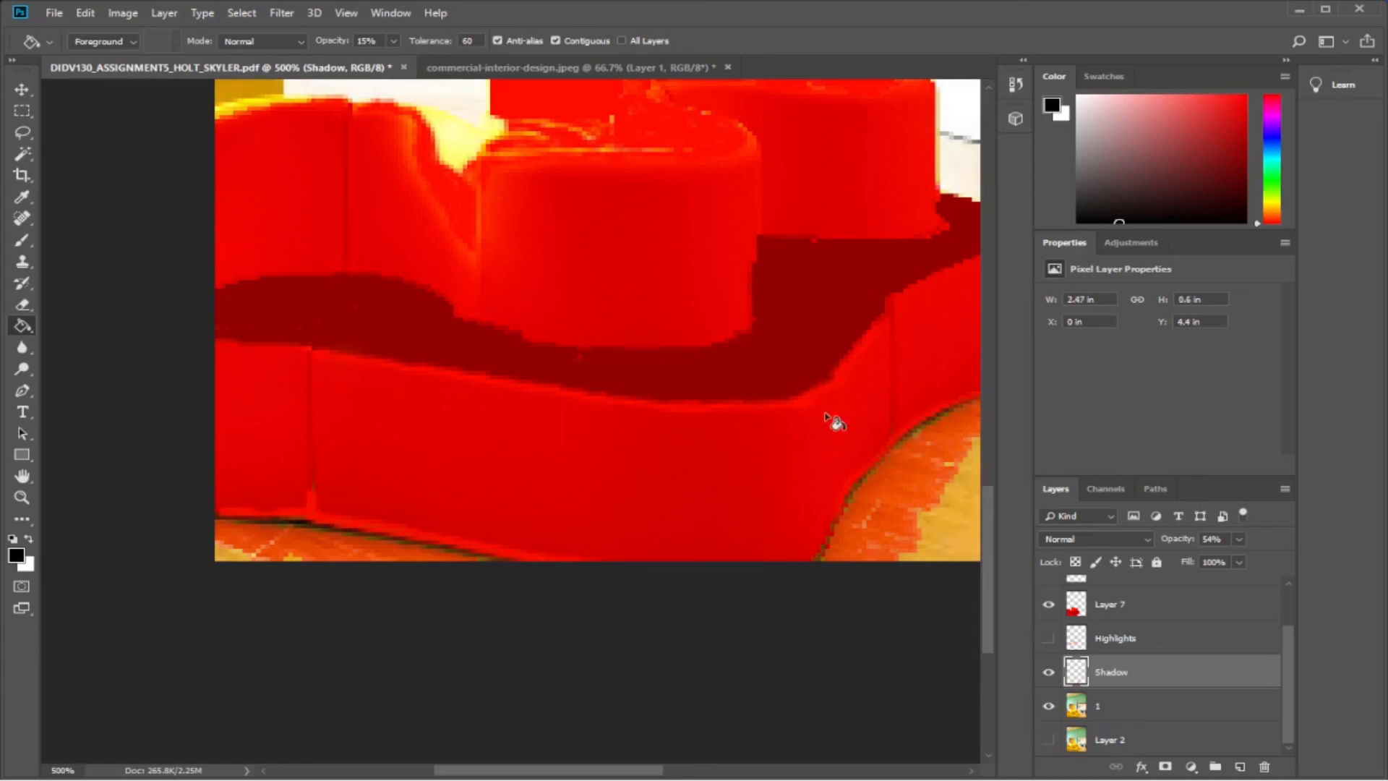
{"action": "left_click", "coordinate": [22, 240]}
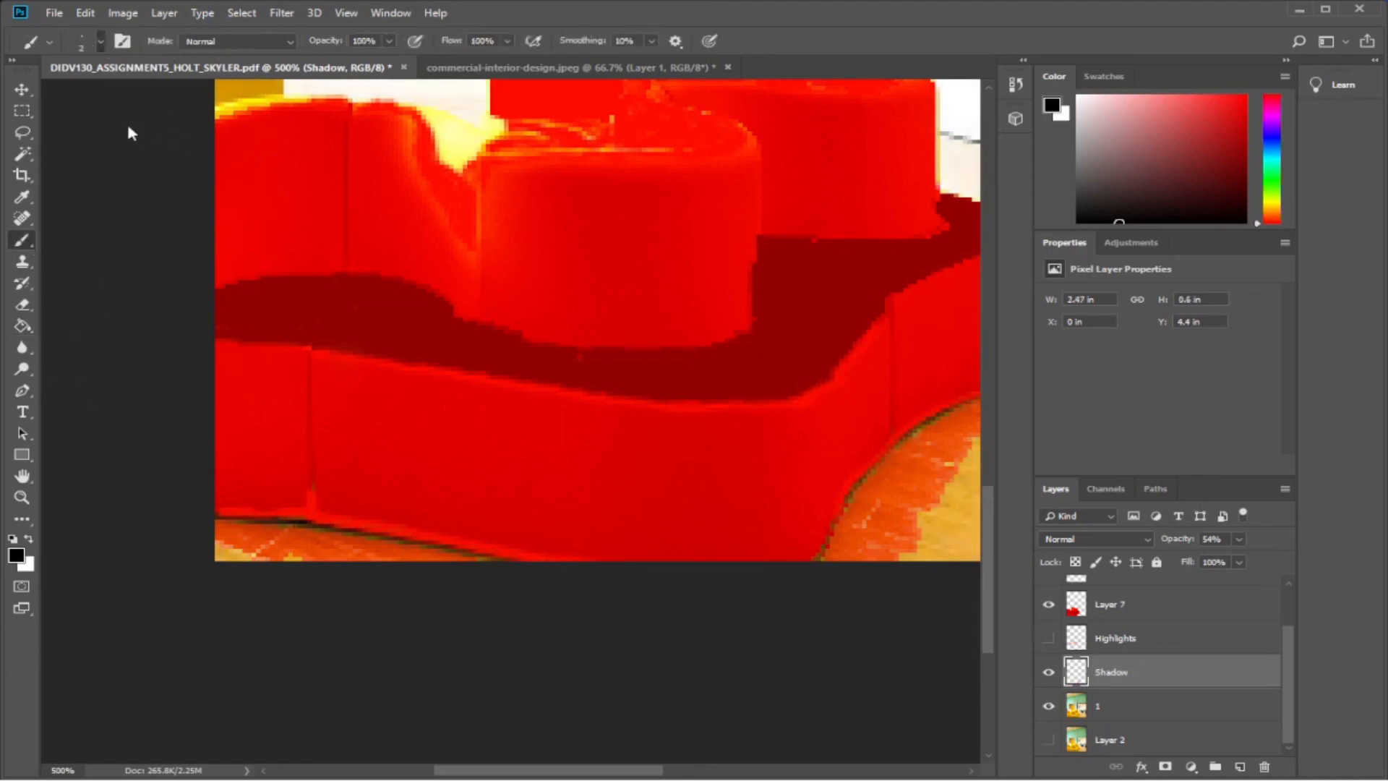
{"action": "key", "text": "bracketright"}
{"action": "key", "text": "bracketright"}
{"action": "key", "text": "bracketright"}
{"action": "key", "text": "bracketright"}
{"action": "key", "text": "bracketright"}
{"action": "left_click_drag", "start_coordinate": [220, 514], "coordinate": [493, 562]}
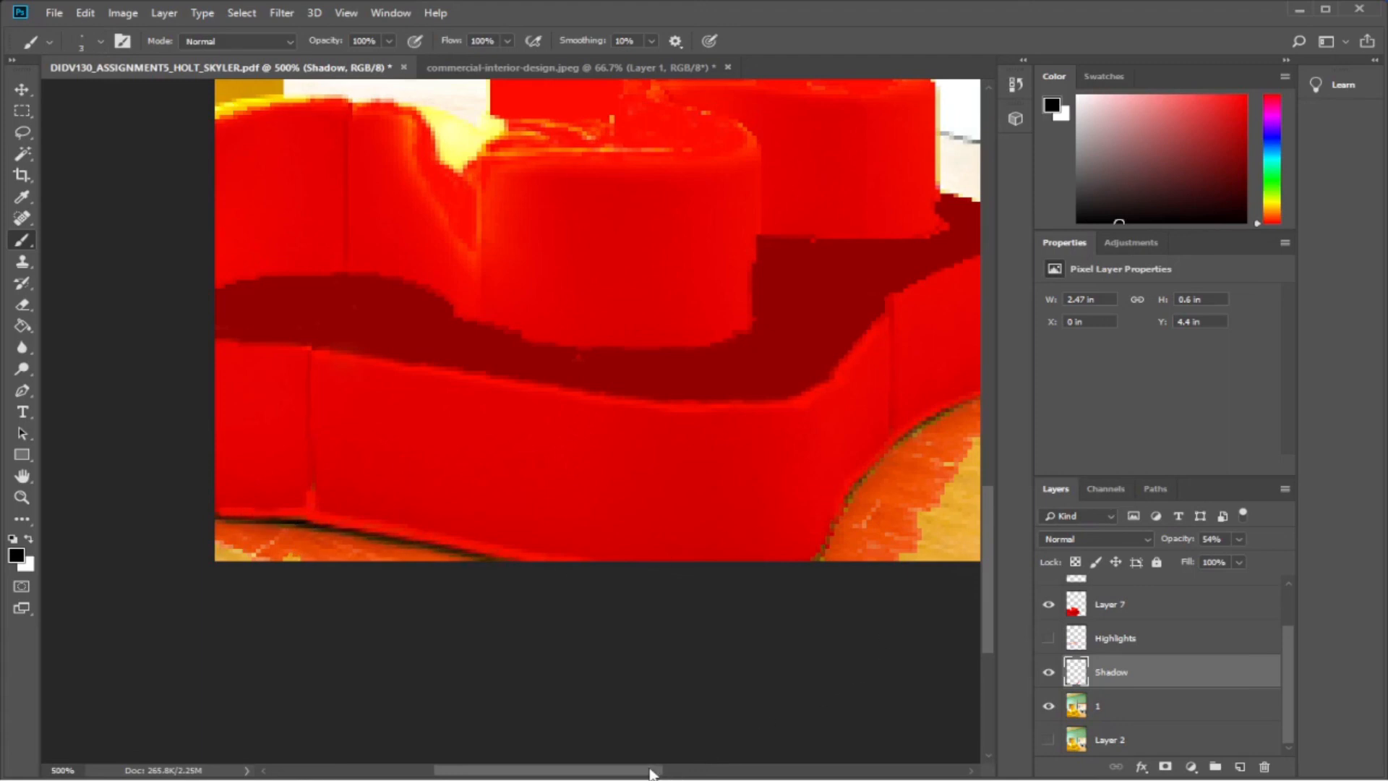
Paint thin black shadow strokes along the sofa's curved base edge where it meets the floor.
{"action": "left_click_drag", "start_coordinate": [652, 771], "coordinate": [728, 770]}
{"action": "left_click_drag", "start_coordinate": [701, 378], "coordinate": [575, 456]}
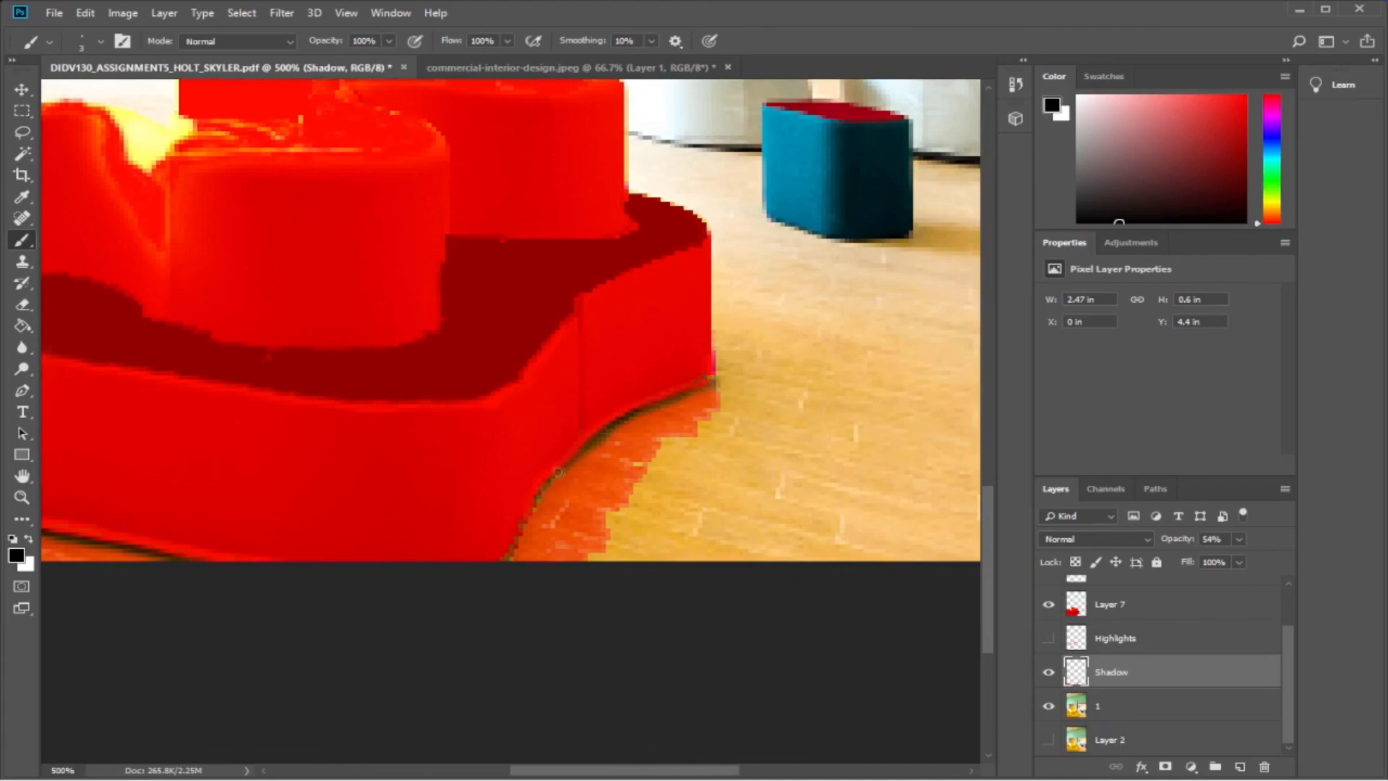
{"action": "mouse_move", "coordinate": [538, 501]}
{"action": "left_mouse_down"}
{"action": "mouse_move", "coordinate": [506, 563]}
{"action": "mouse_move", "coordinate": [538, 512]}
{"action": "left_mouse_up"}
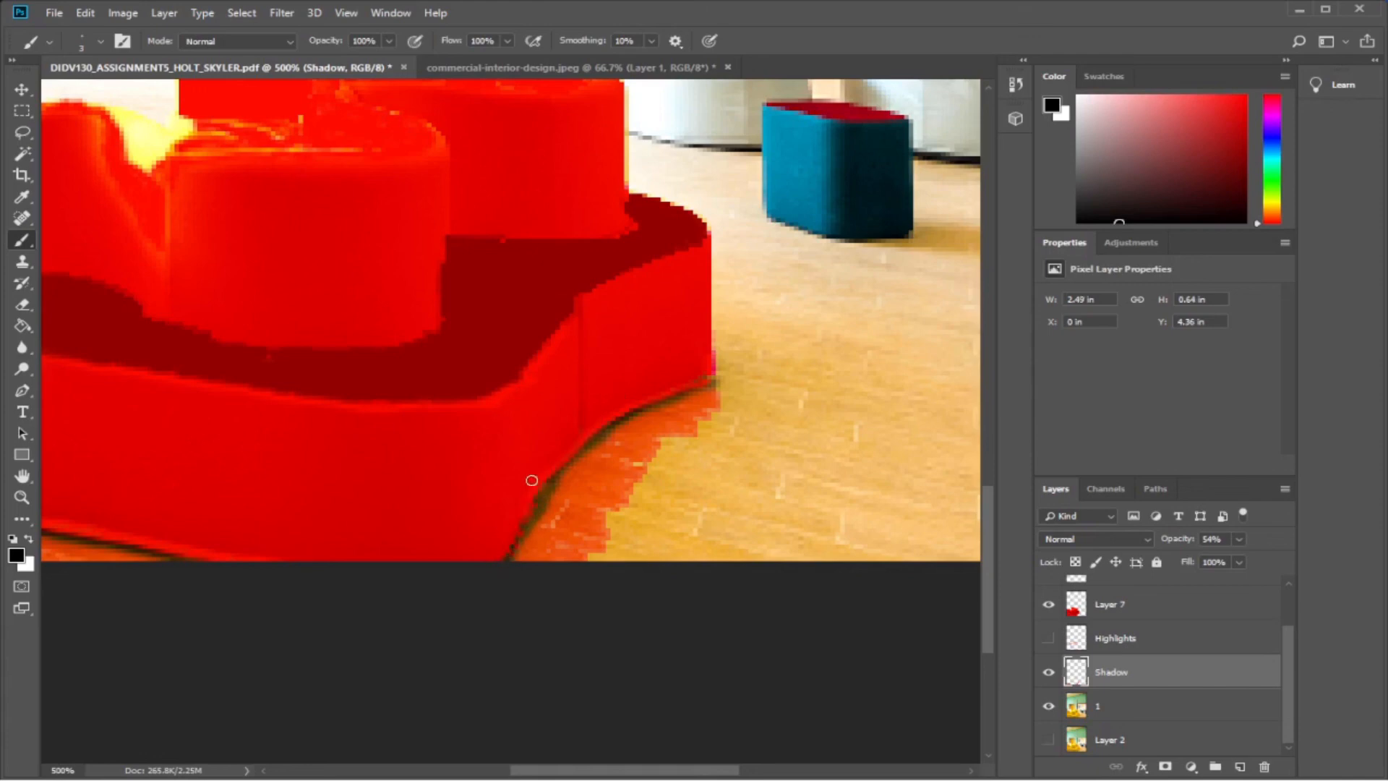
{"action": "left_click_drag", "start_coordinate": [564, 475], "coordinate": [581, 464]}
Show the Walls and Lockers layers and sample the sofa's red as the foreground colour.
{"action": "left_click", "coordinate": [23, 497]}
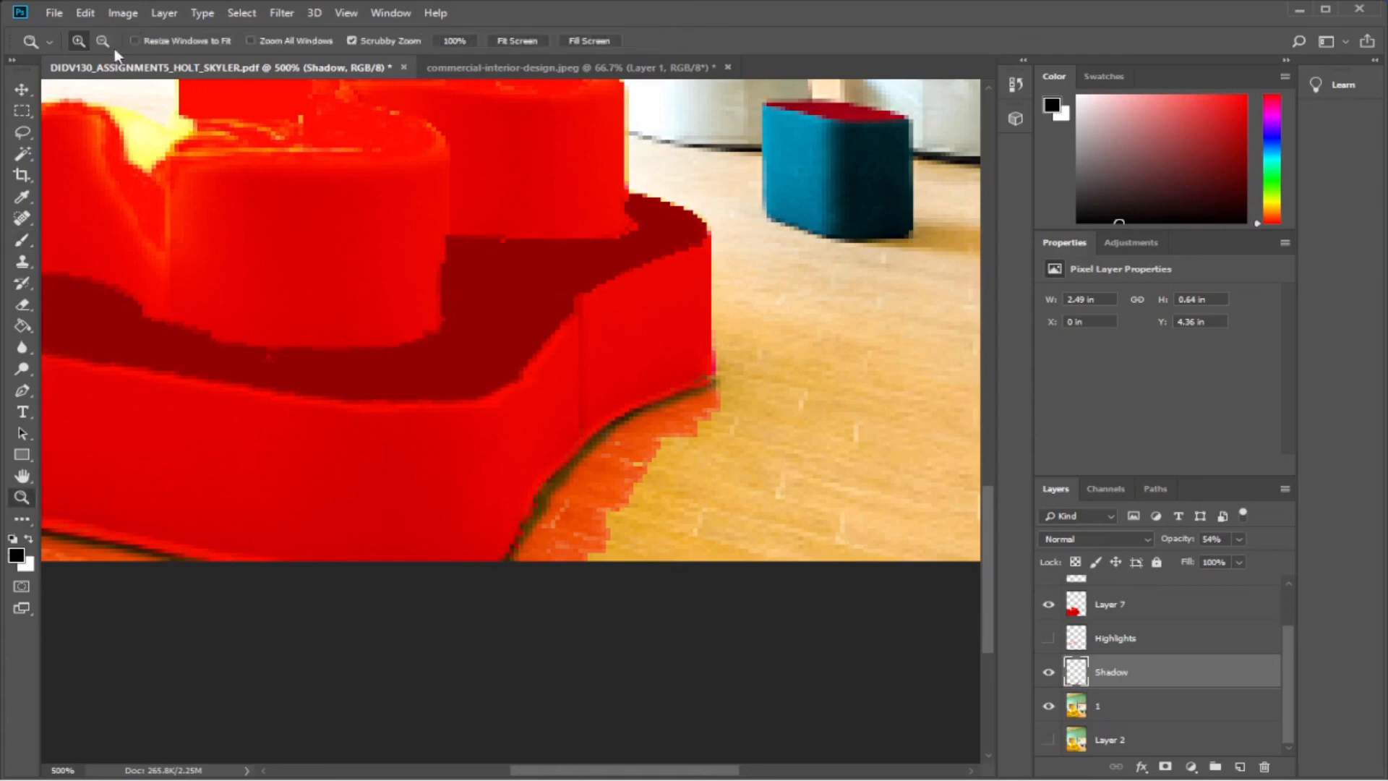
{"action": "left_click", "coordinate": [102, 41]}
{"action": "left_click", "coordinate": [222, 300]}
{"action": "left_click", "coordinate": [223, 300]}
{"action": "left_click", "coordinate": [223, 300]}
{"action": "left_click", "coordinate": [223, 300]}
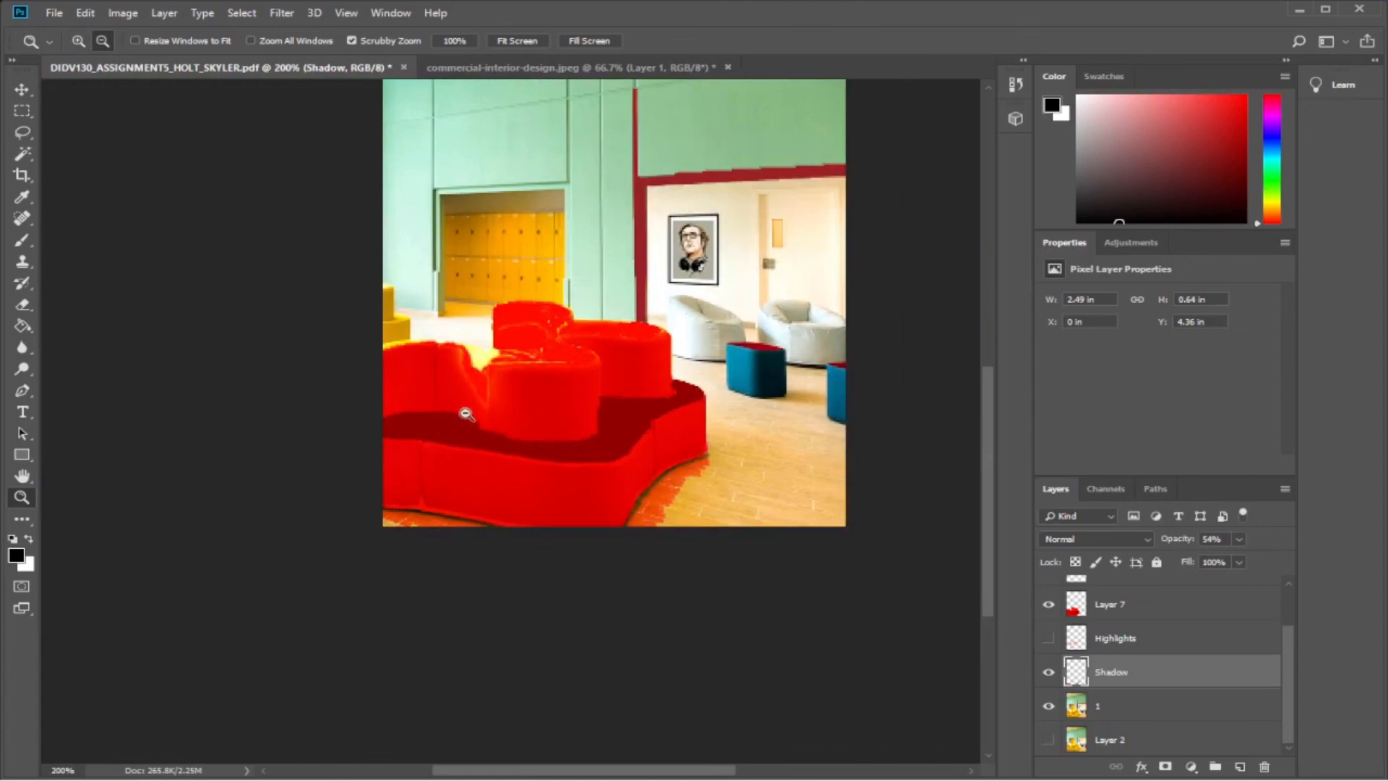
{"action": "scroll", "coordinate": [1082, 633], "scroll_direction": "up", "scroll_amount": 2}
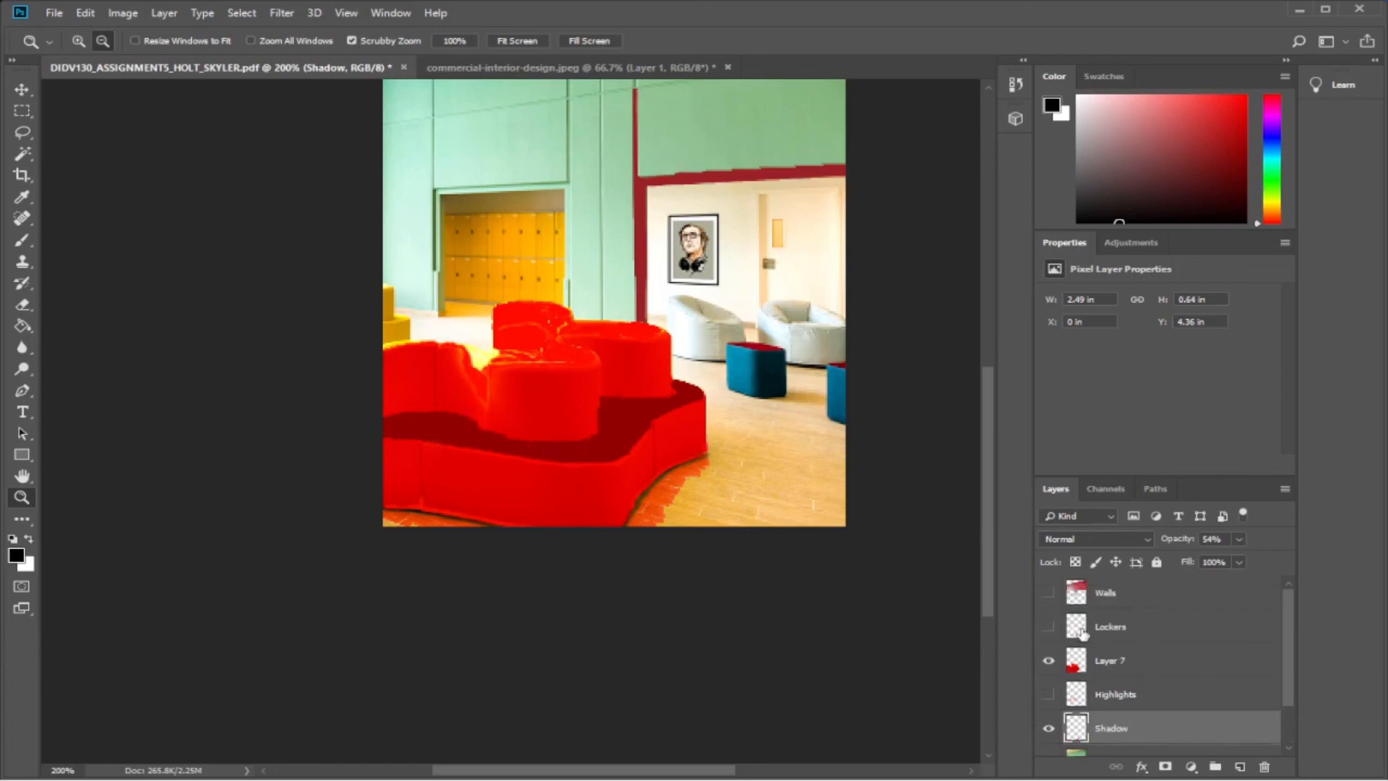
{"action": "left_click", "coordinate": [1048, 592]}
{"action": "left_click", "coordinate": [1048, 627]}
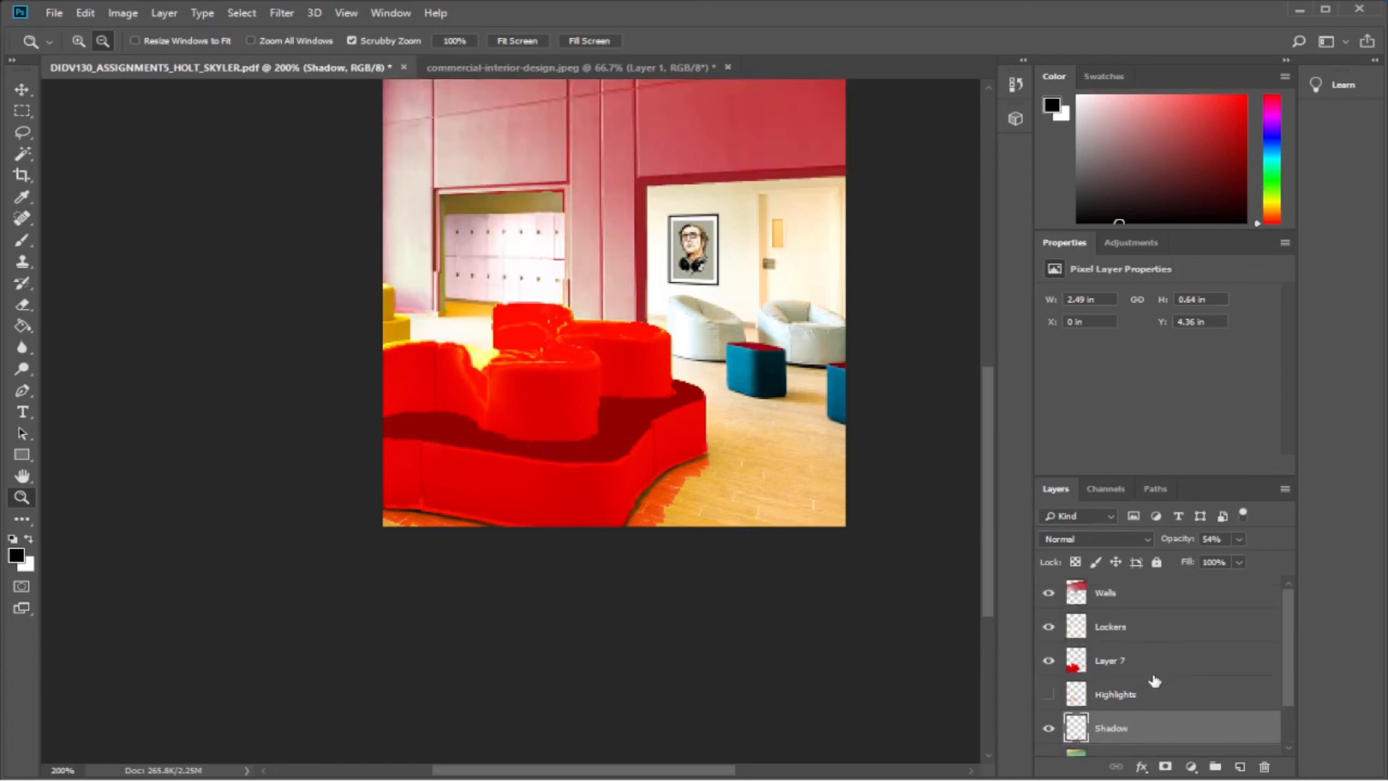
{"action": "left_click", "coordinate": [21, 197]}
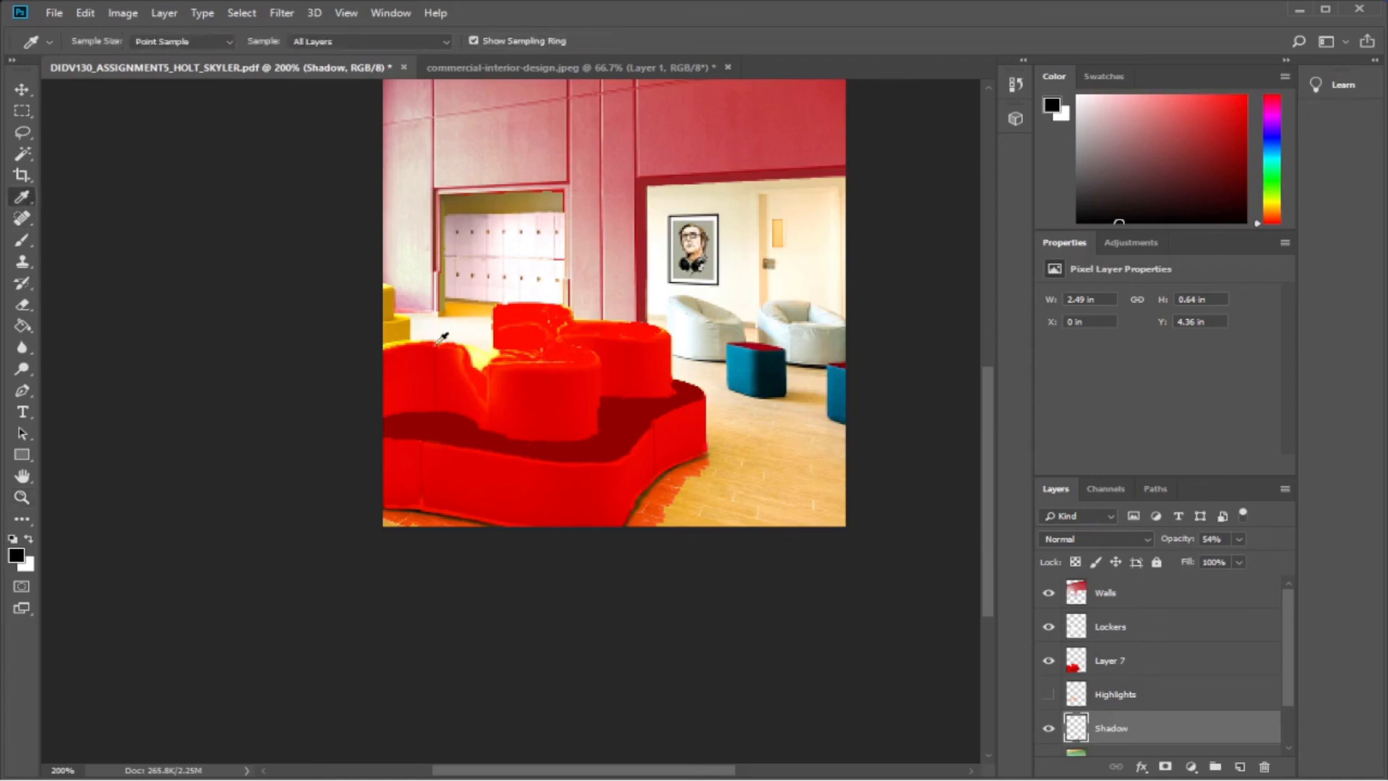
{"action": "left_click", "coordinate": [391, 350]}
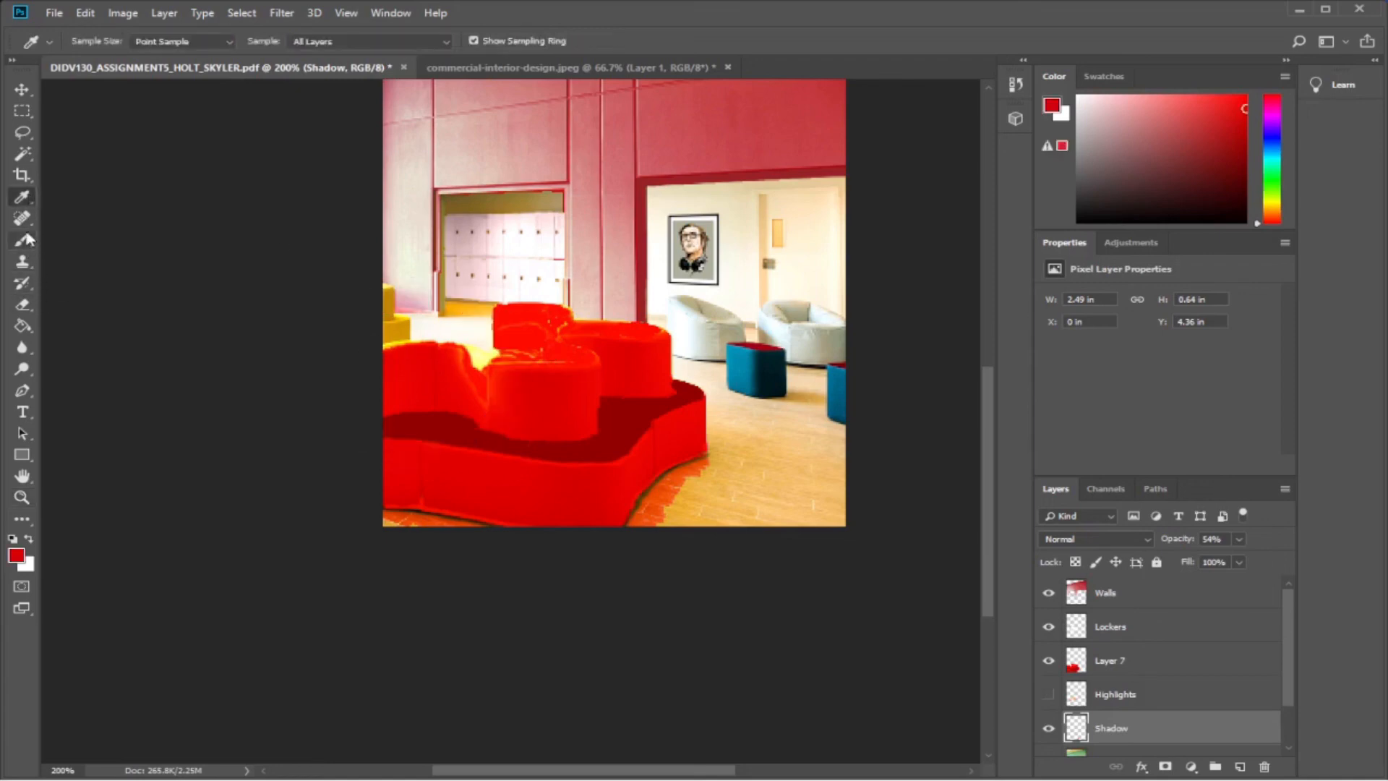
Try filling the yellow seat behind the sofa with red at 15% opacity on the Shadow layer, and undo the fills.
{"action": "left_click", "coordinate": [23, 325]}
{"action": "left_click", "coordinate": [391, 318]}
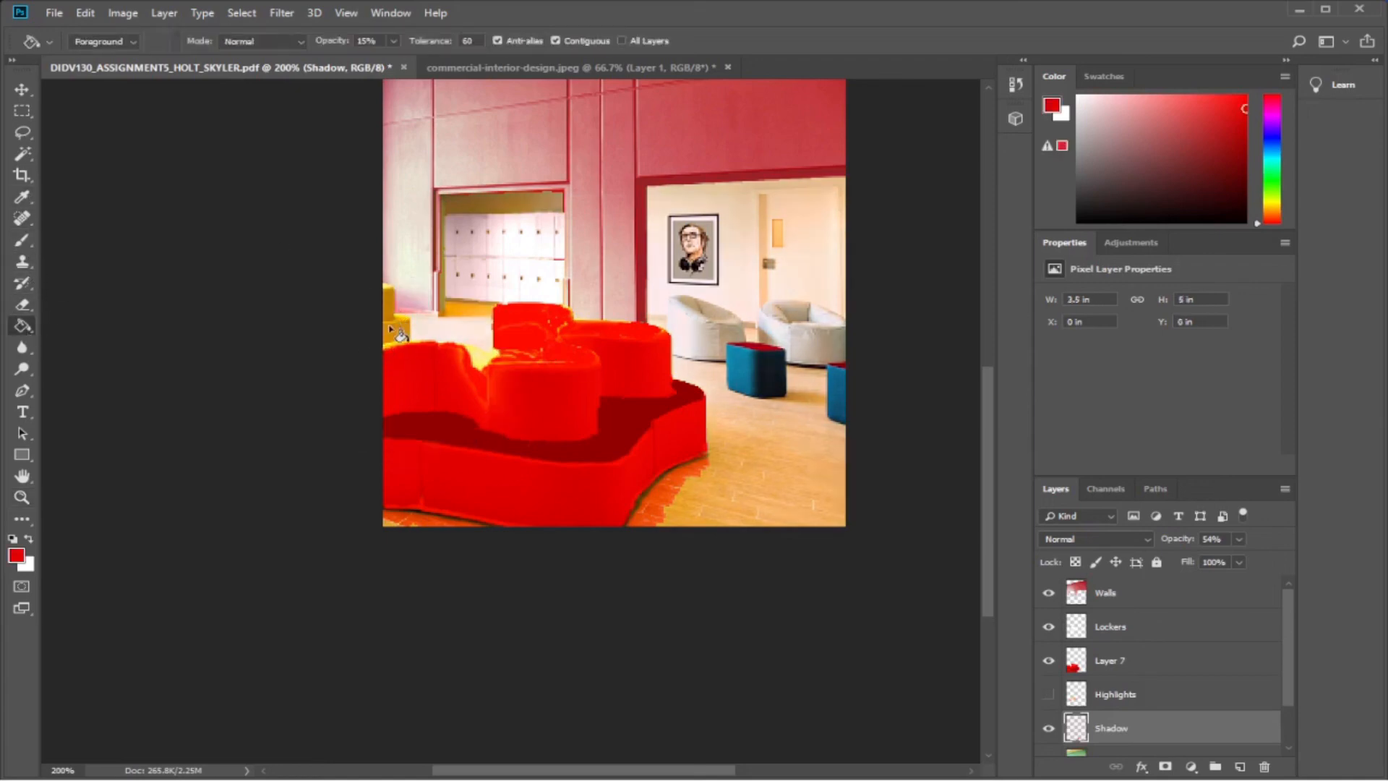
{"action": "left_click", "coordinate": [397, 336]}
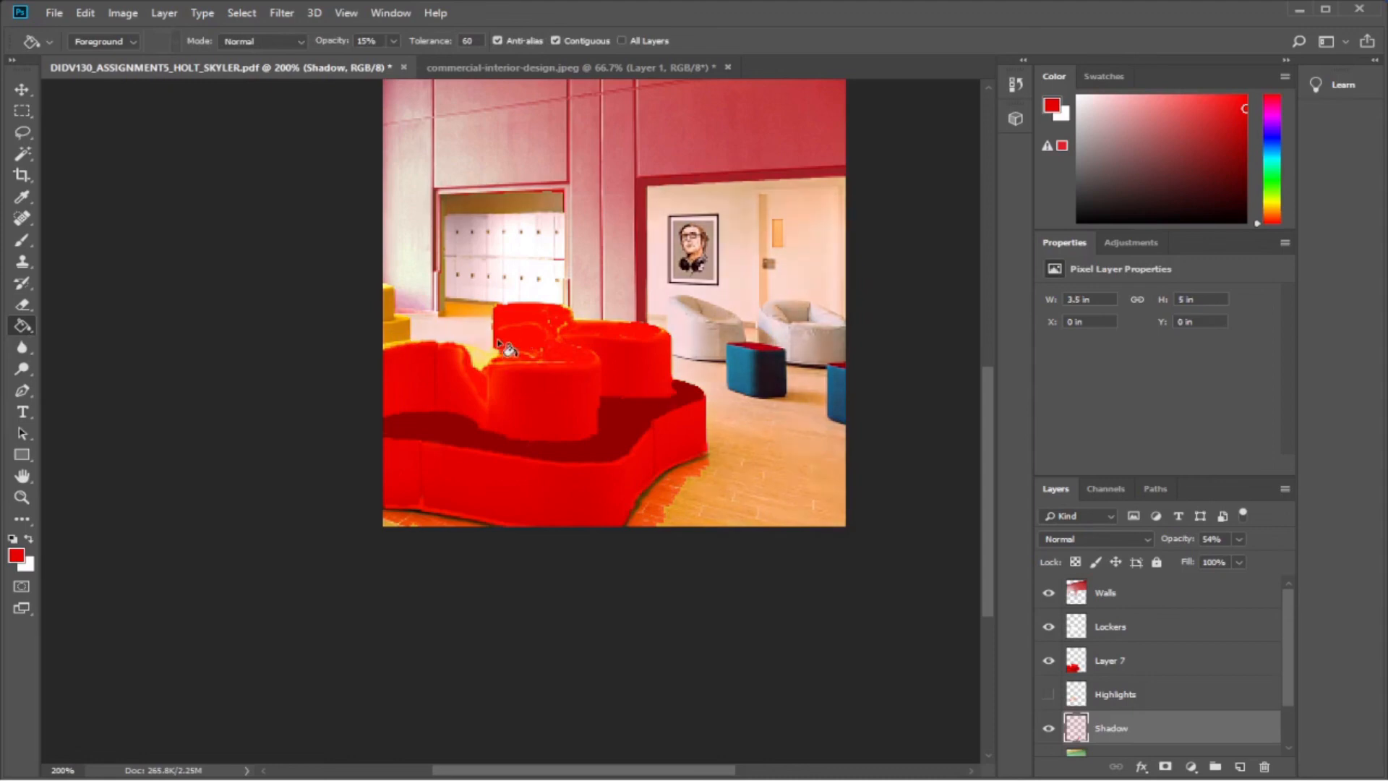
{"action": "key", "text": "ctrl+alt+z"}
{"action": "key", "text": "ctrl+alt+z"}
Build up repeated 15% red fills on the yellow seat behind the sofa, working on layer 1.
{"action": "scroll", "coordinate": [1206, 614], "scroll_direction": "down", "scroll_amount": 2}
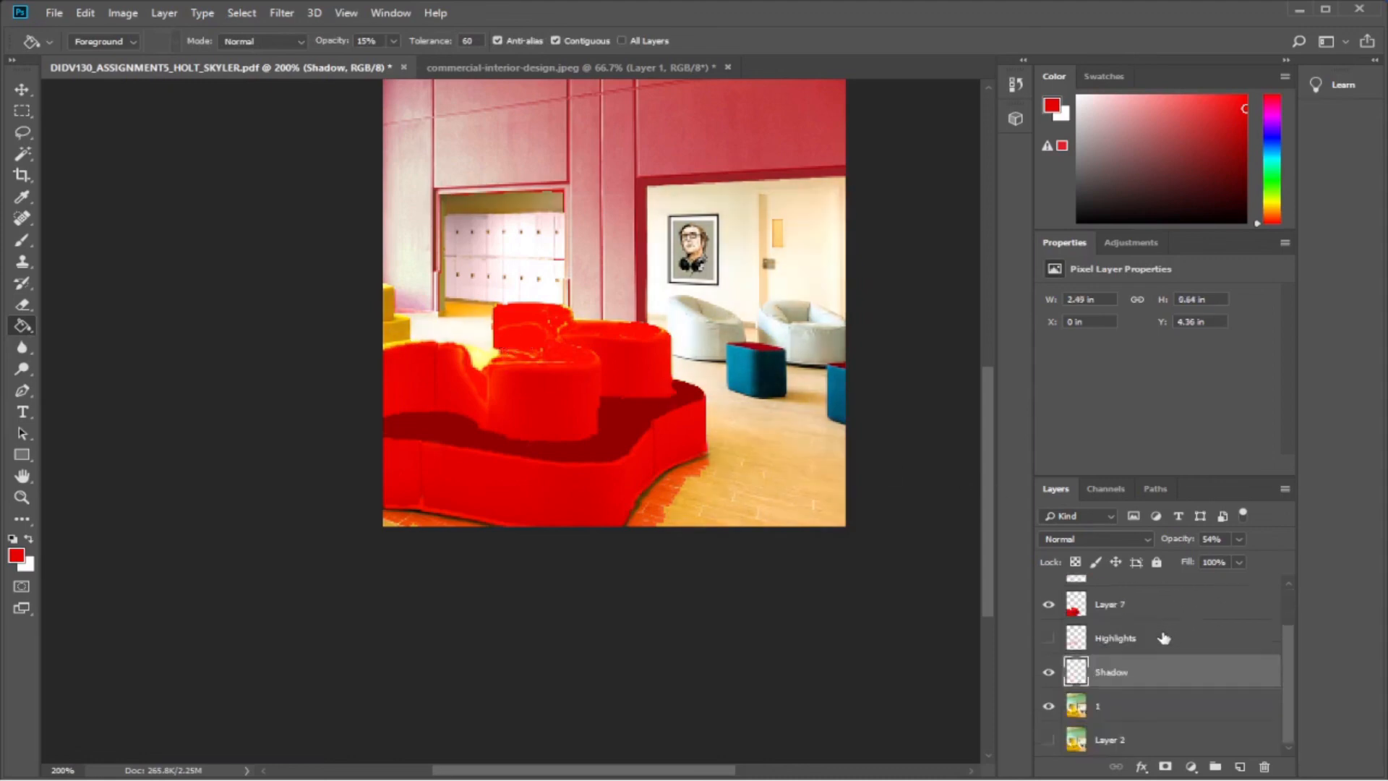
{"action": "left_click", "coordinate": [1133, 716]}
{"action": "left_click", "coordinate": [396, 333]}
{"action": "left_click", "coordinate": [394, 333]}
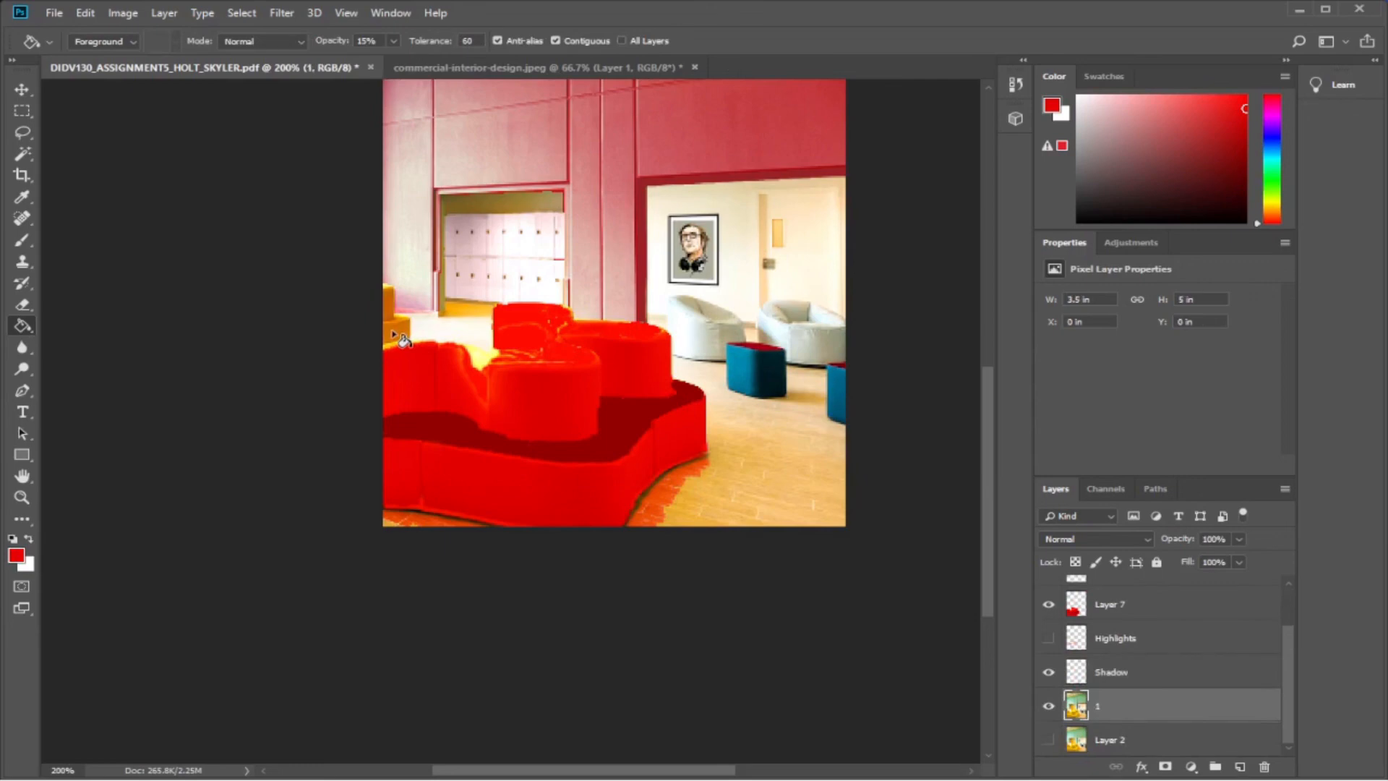
{"action": "left_click", "coordinate": [394, 332]}
{"action": "left_click", "coordinate": [393, 332]}
{"action": "left_click", "coordinate": [395, 336]}
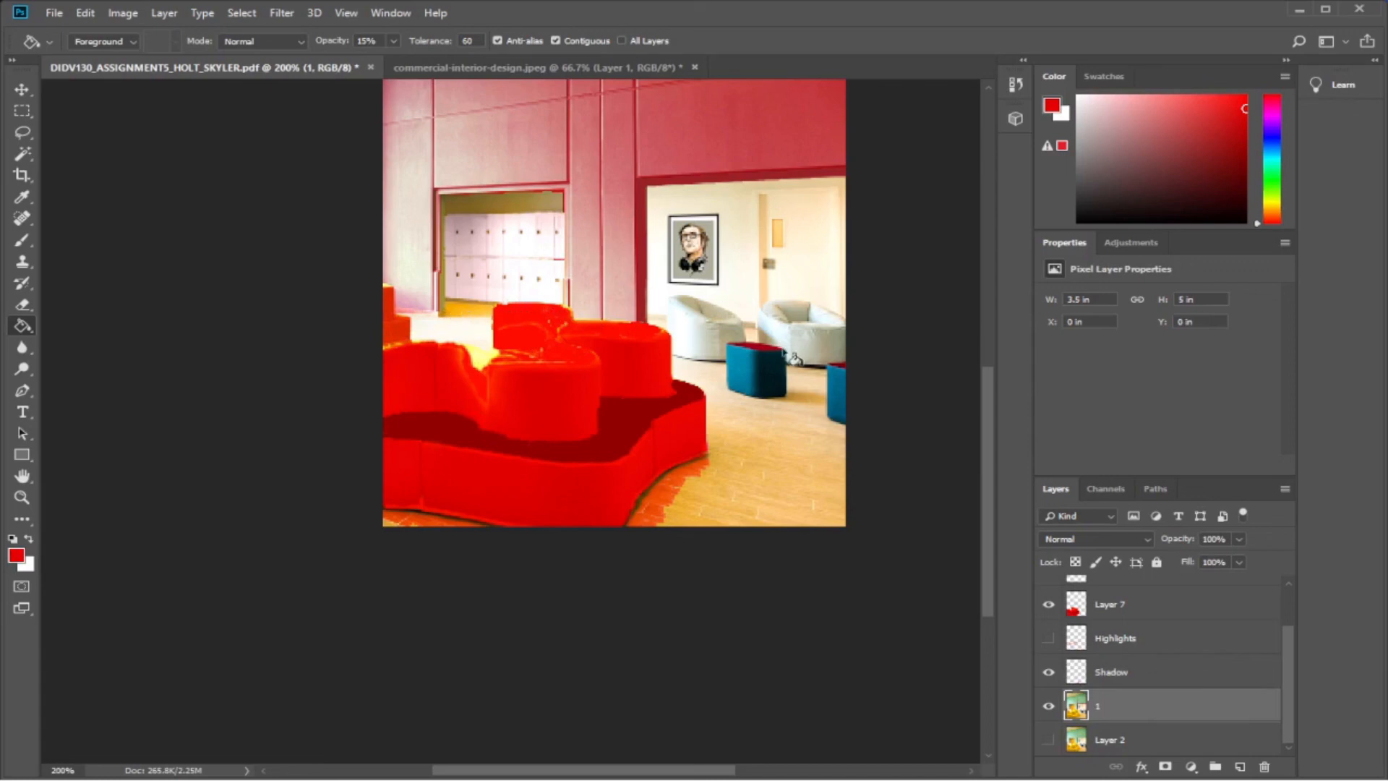
Choose a mid-grey foreground colour and apply 15% fills to the floor behind and beside the sofa on layer 1.
{"action": "scroll", "coordinate": [795, 304], "scroll_direction": "up", "scroll_amount": 3}
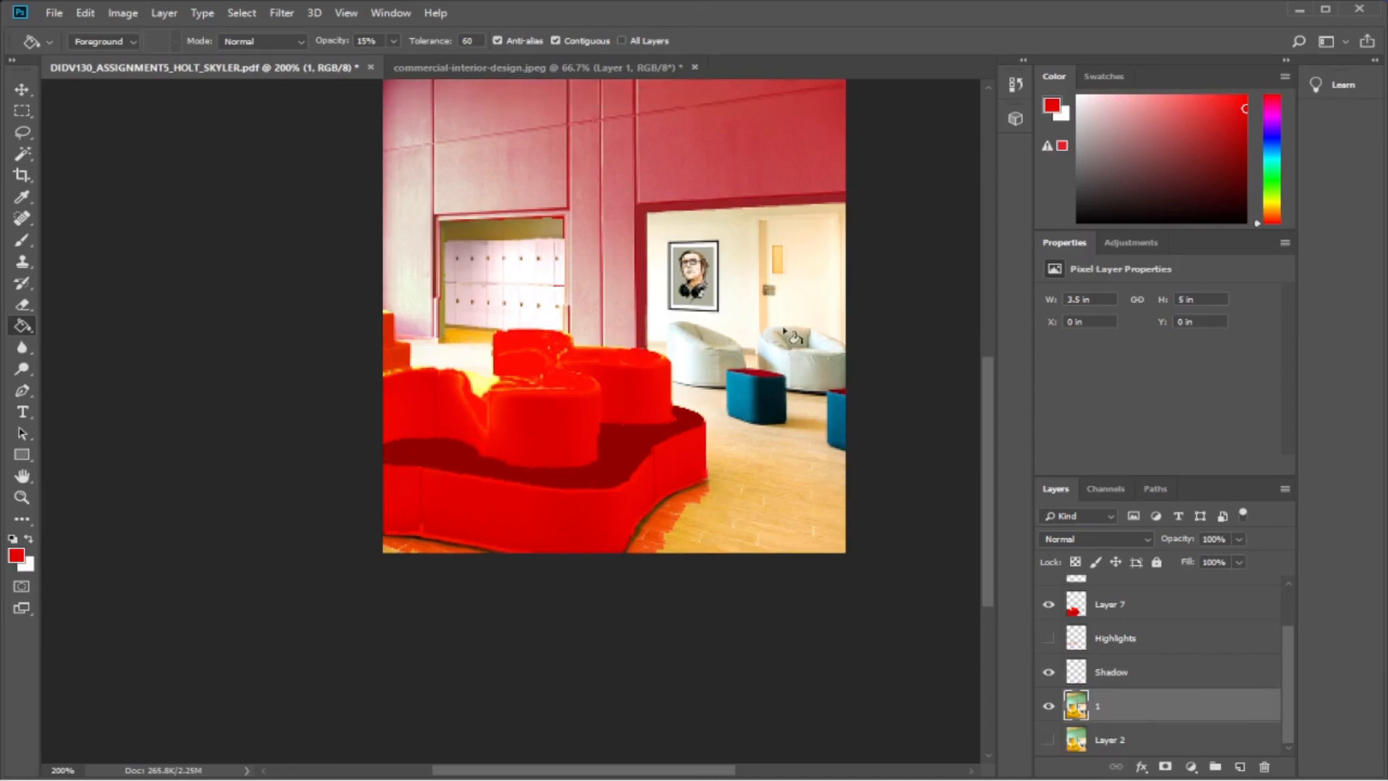
{"action": "scroll", "coordinate": [798, 348], "scroll_direction": "up", "scroll_amount": 1}
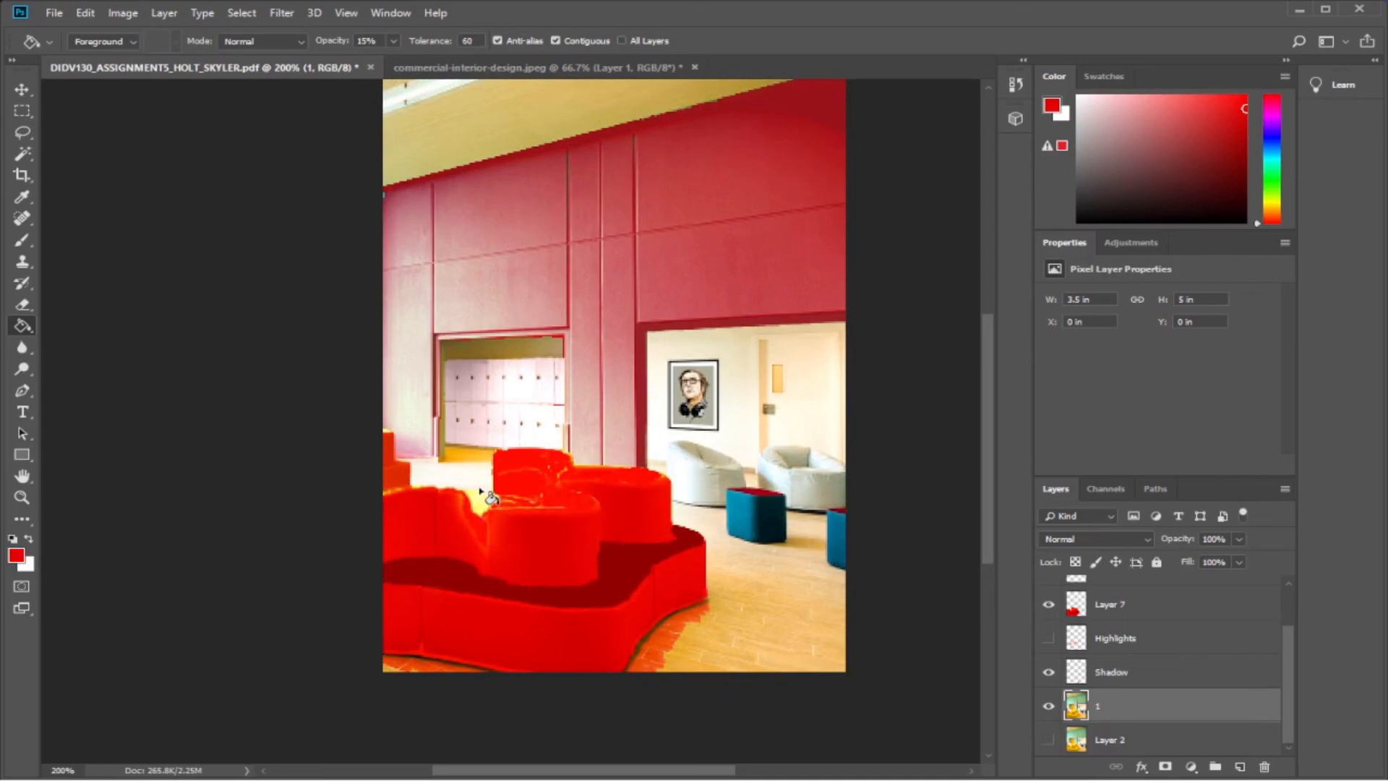
{"action": "left_click", "coordinate": [1077, 166]}
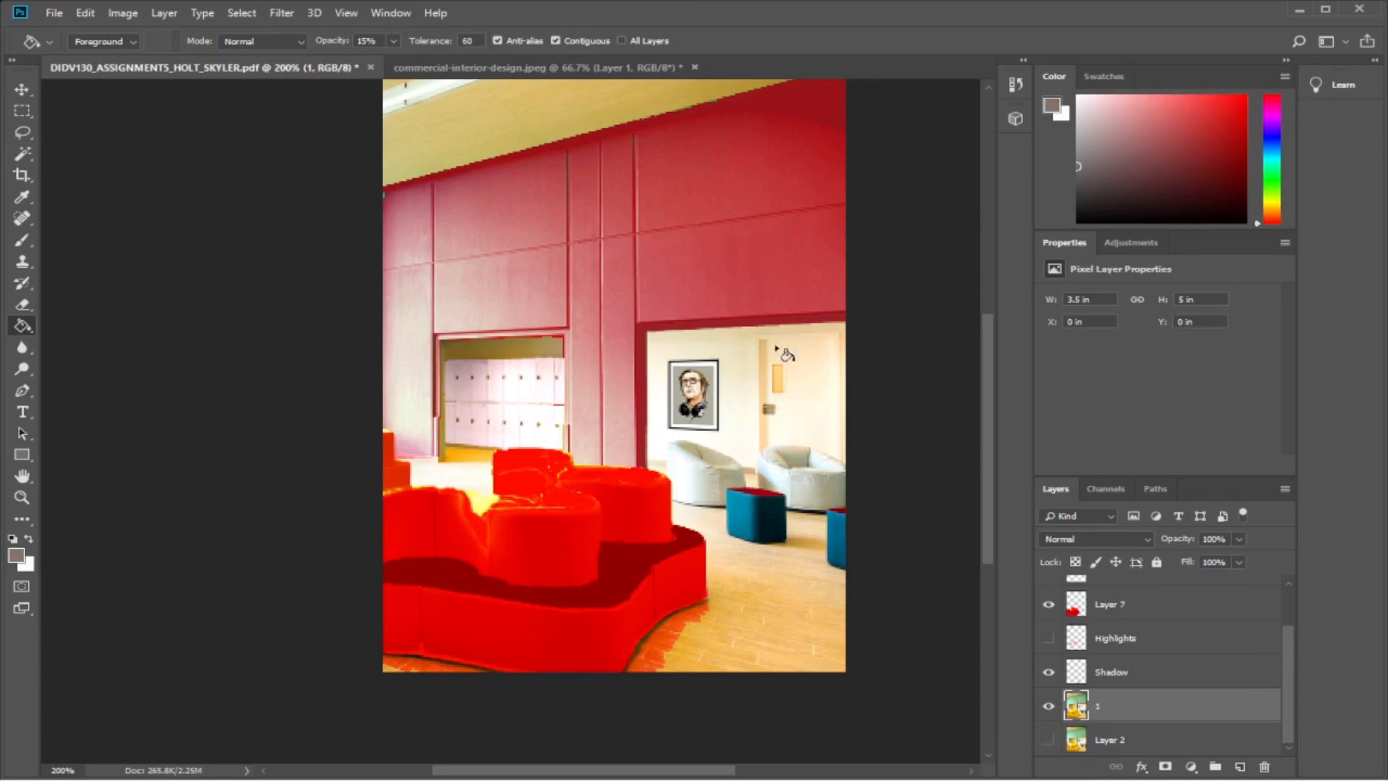
{"action": "left_click", "coordinate": [475, 480]}
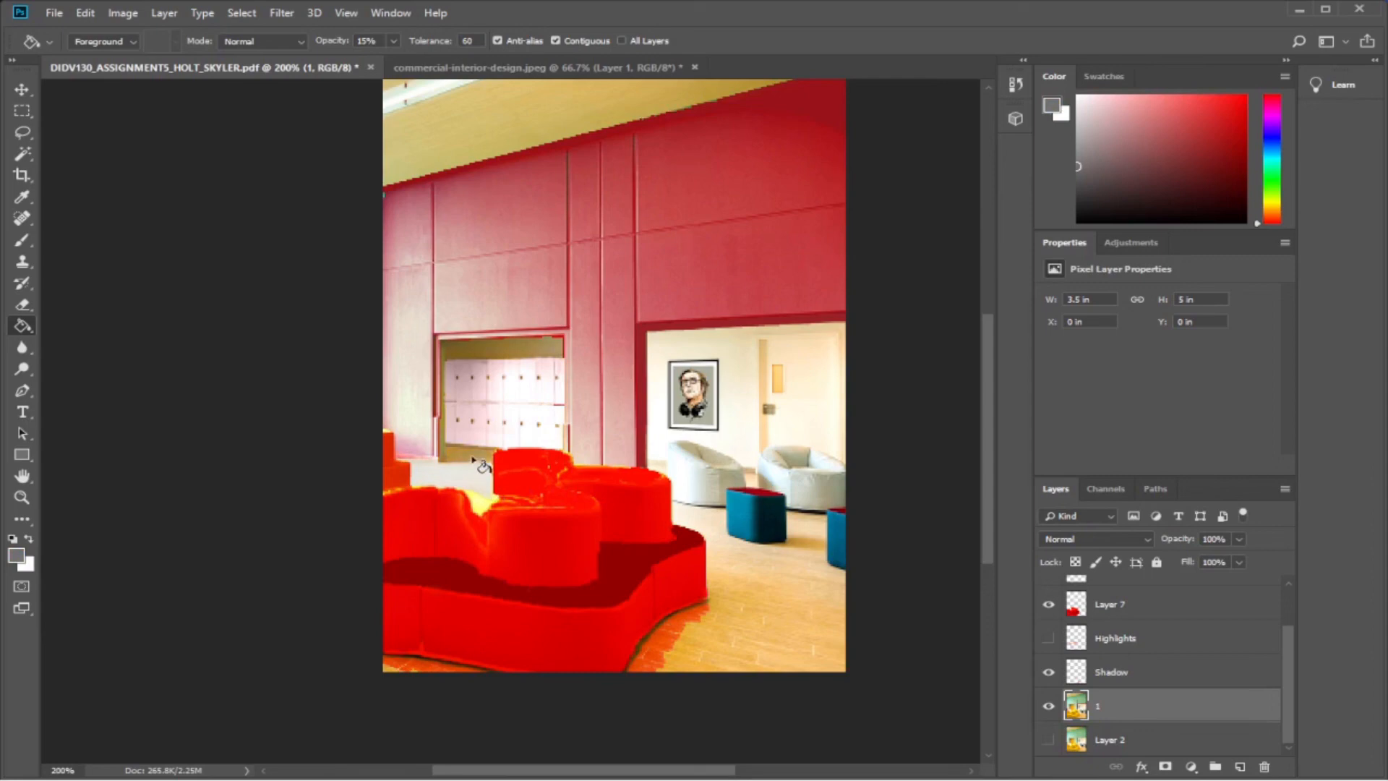
{"action": "left_click", "coordinate": [720, 535]}
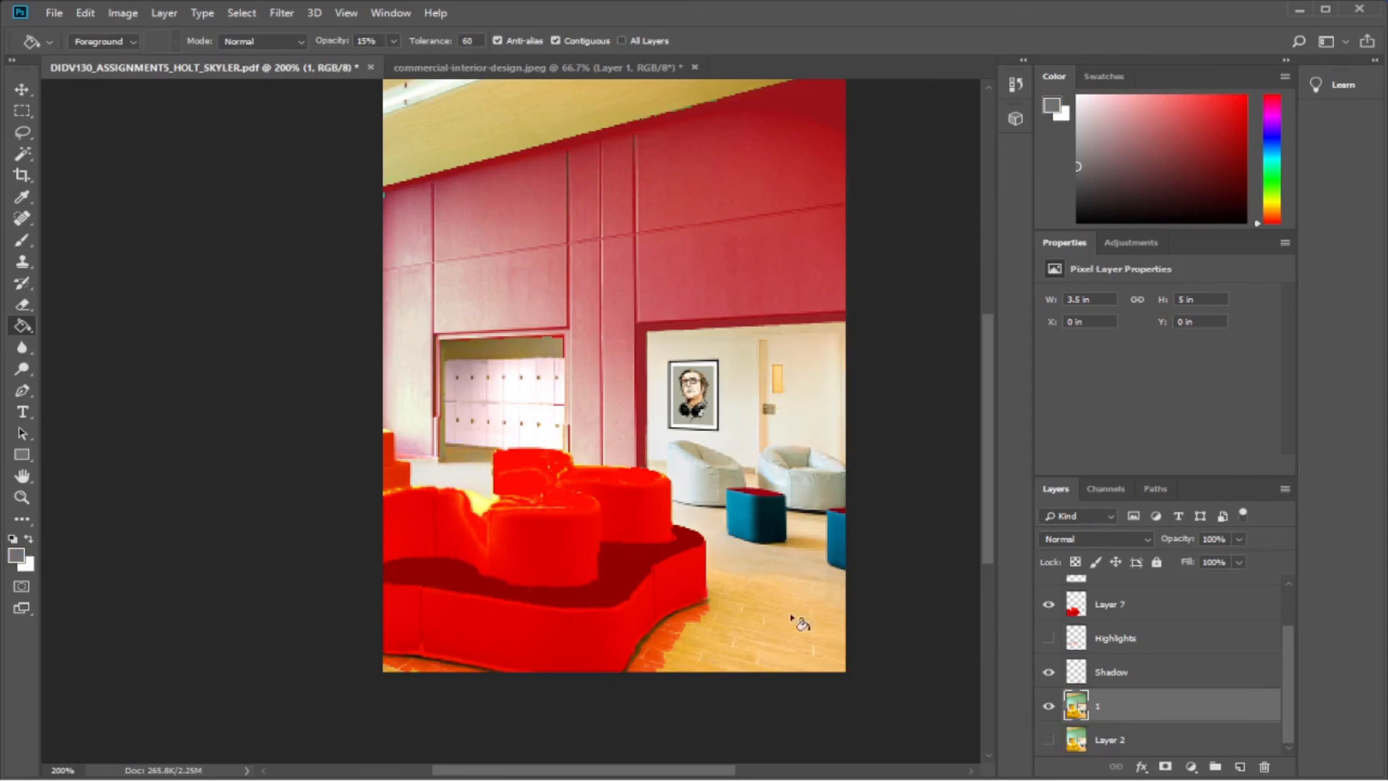
{"action": "left_click", "coordinate": [795, 636]}
{"action": "left_click", "coordinate": [784, 640]}
{"action": "left_click", "coordinate": [798, 606]}
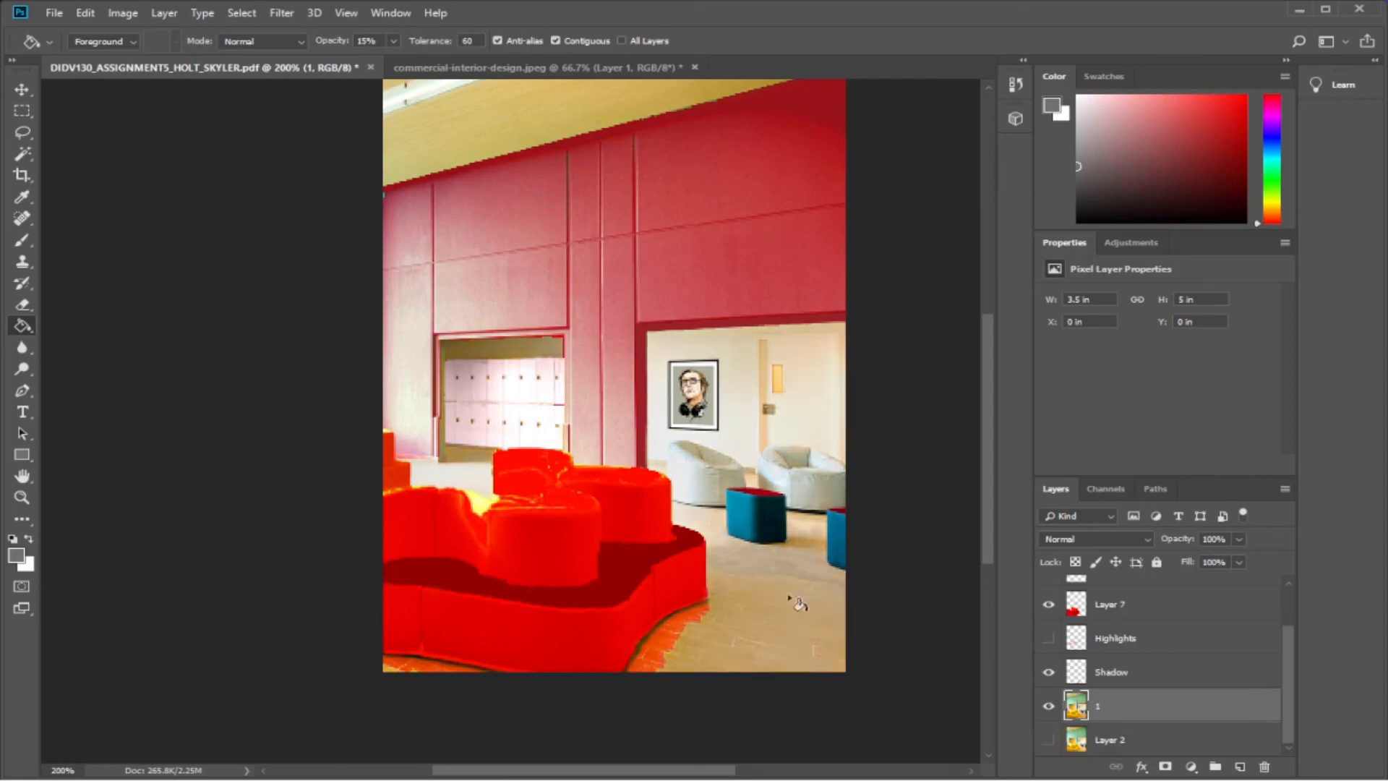
Apply 15% grey fills to the wall around the framed portrait, the floor behind the sofa and the yellow patch between its seats.
{"action": "left_click", "coordinate": [722, 372]}
{"action": "left_click", "coordinate": [446, 482]}
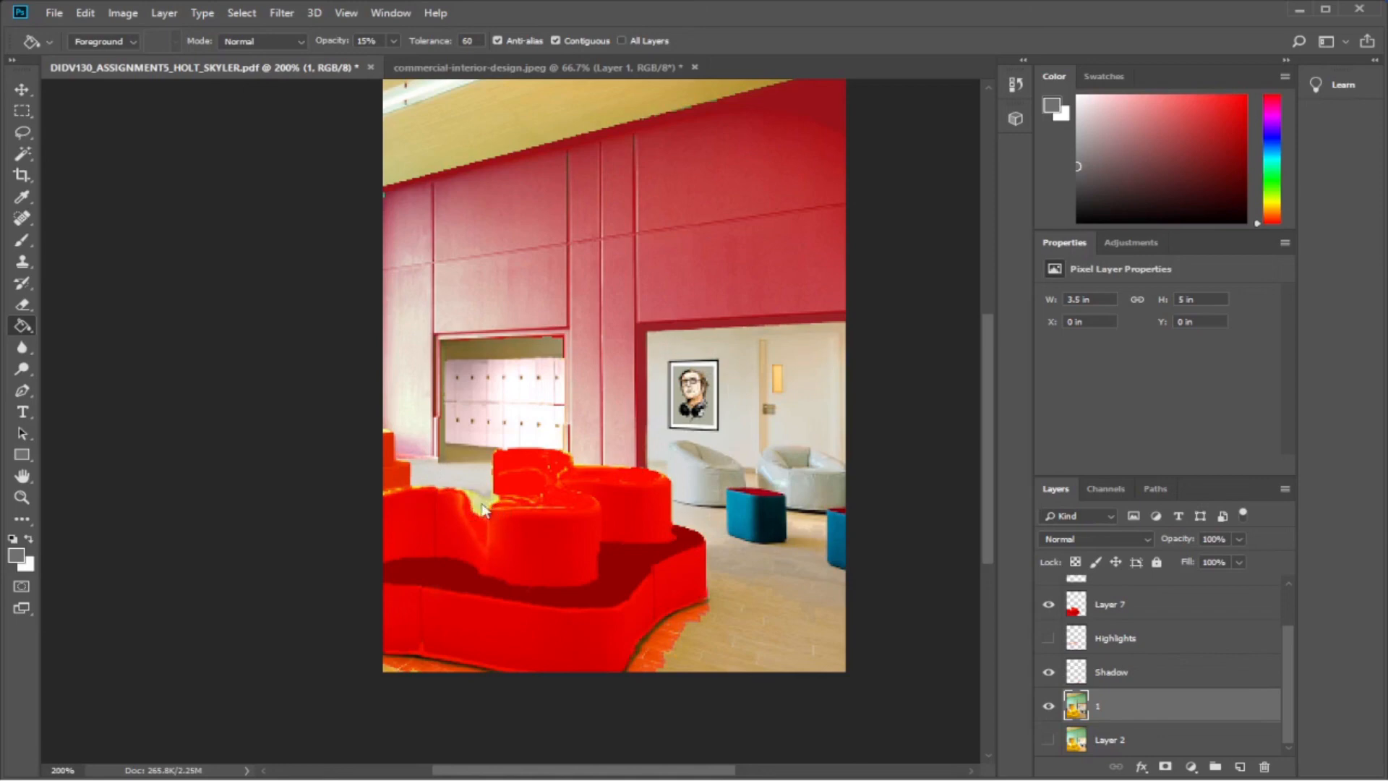
{"action": "left_click", "coordinate": [483, 504]}
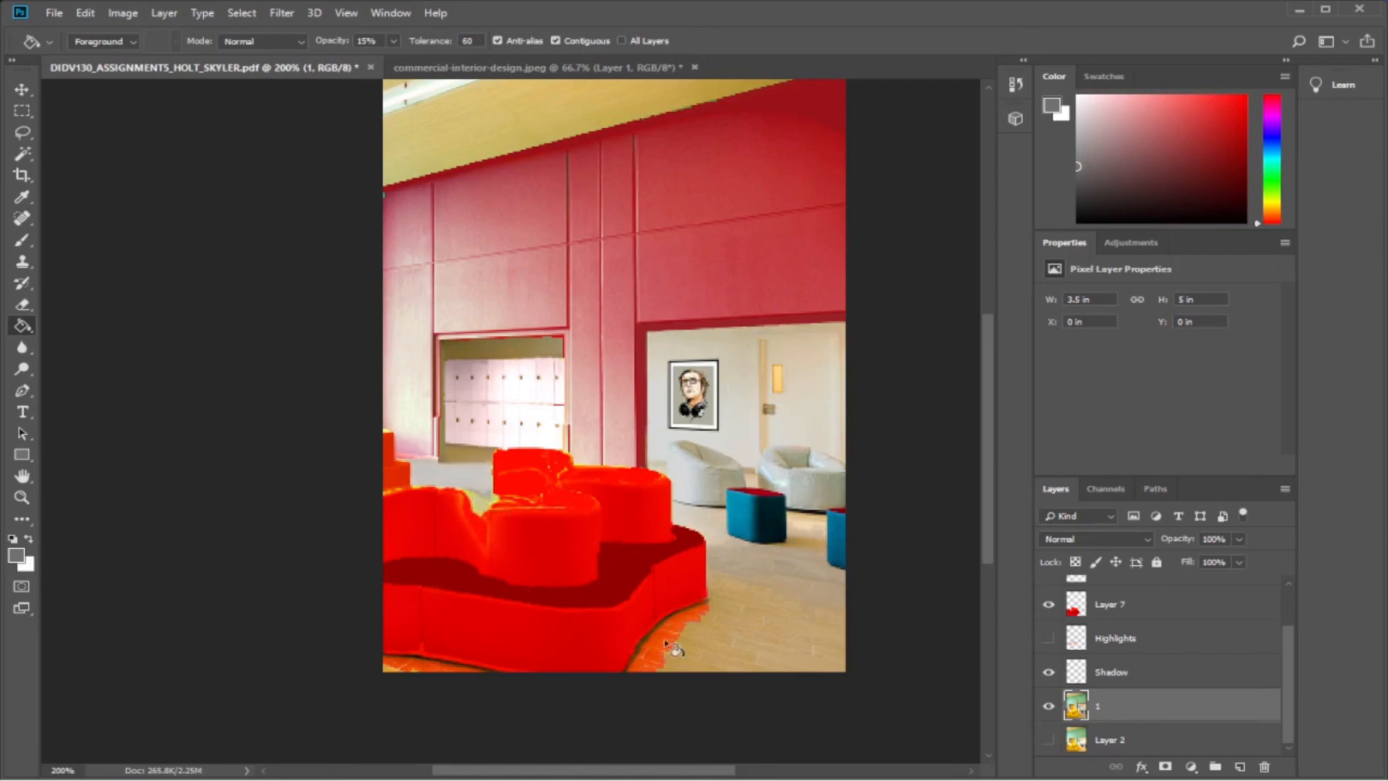